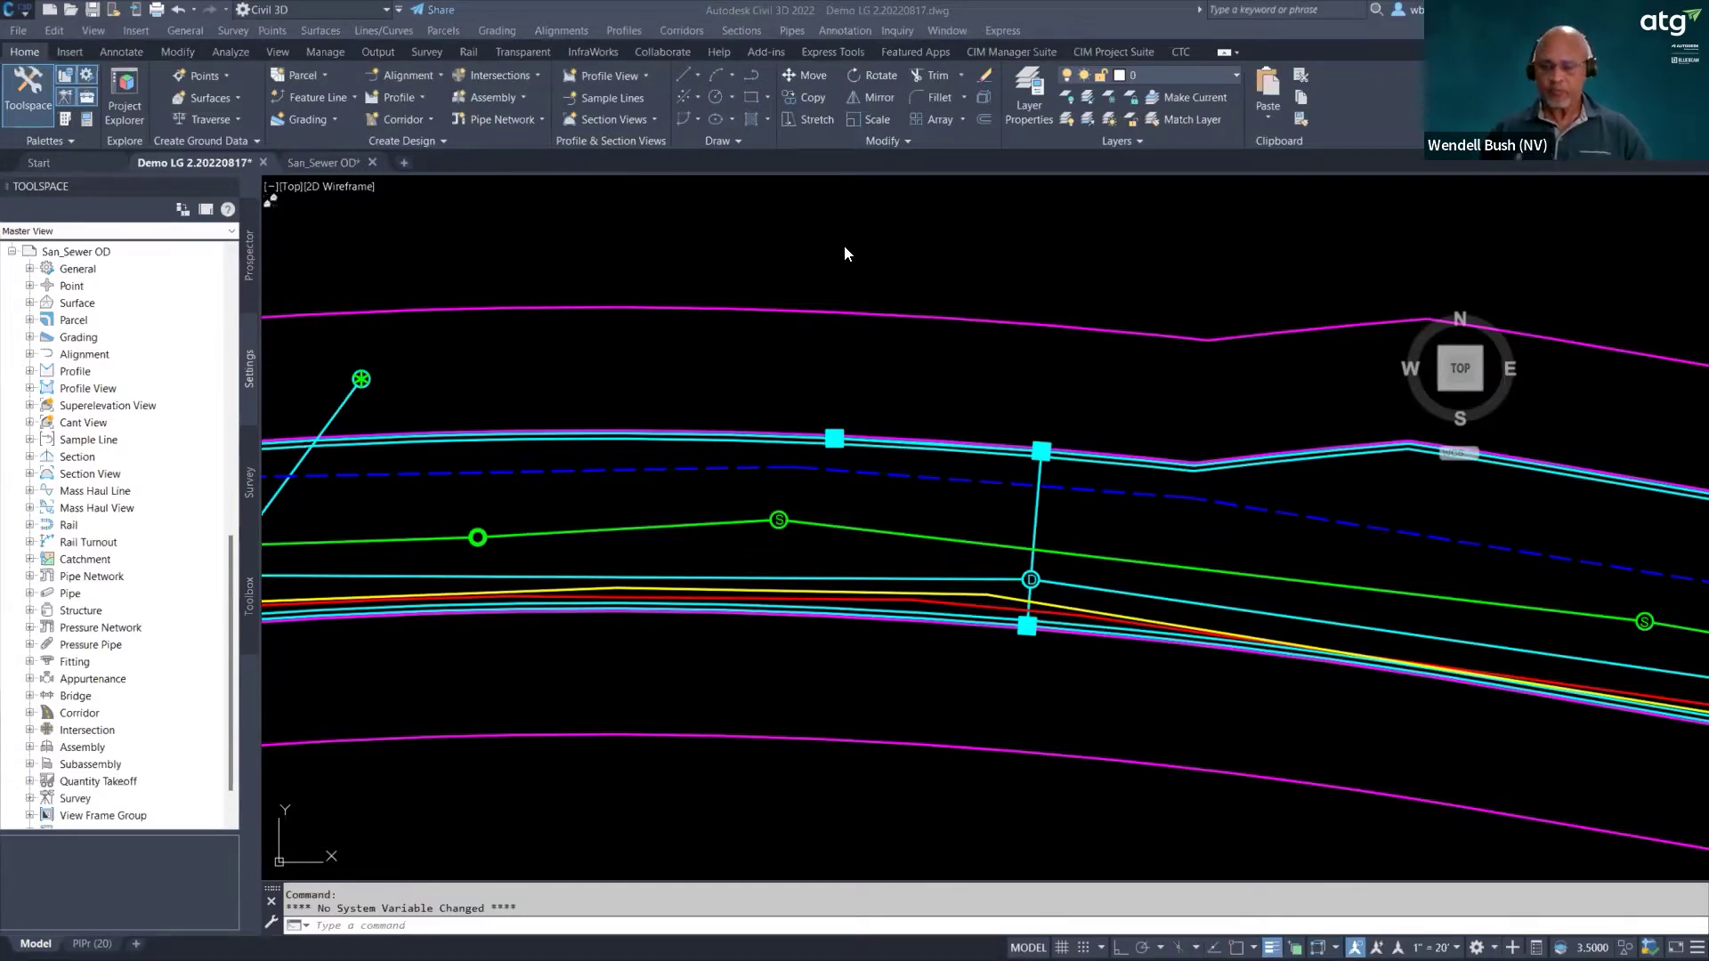
- Switch to the San_Sewer OD drawing and examine the Sewer_Pipe_Data object data in the properties of the upper-left sewer main polyline
mouse_move(319, 162)
left_click(317, 160)
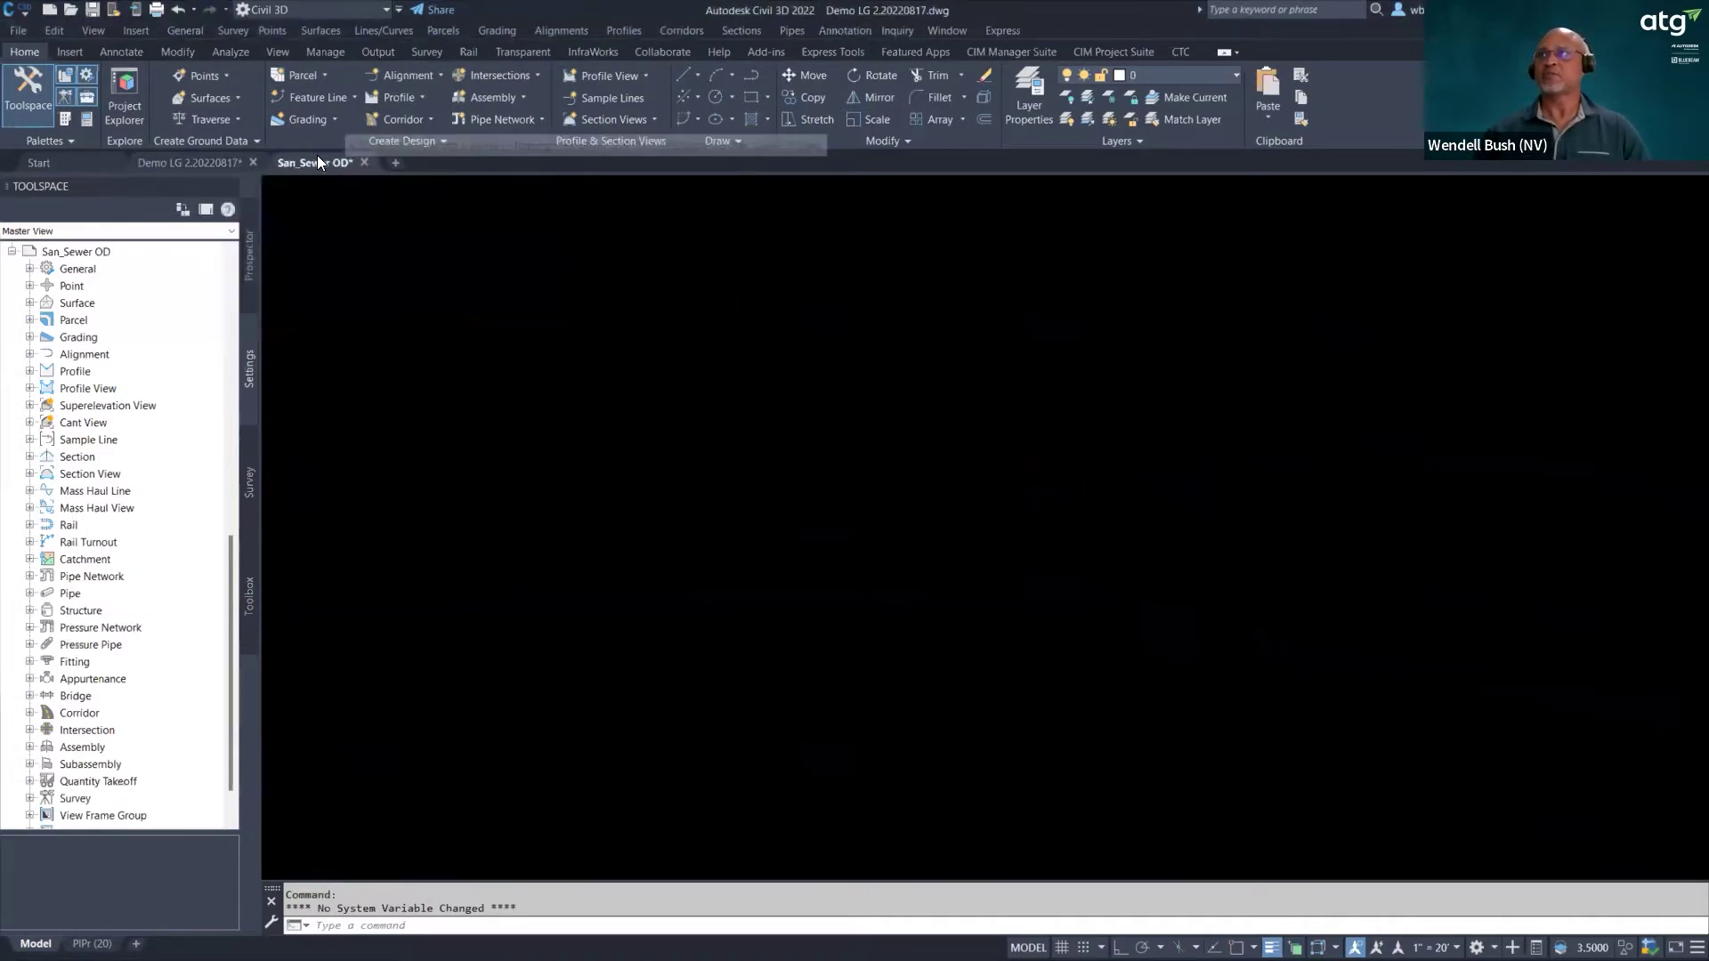
scroll(863, 552, "up", 8)
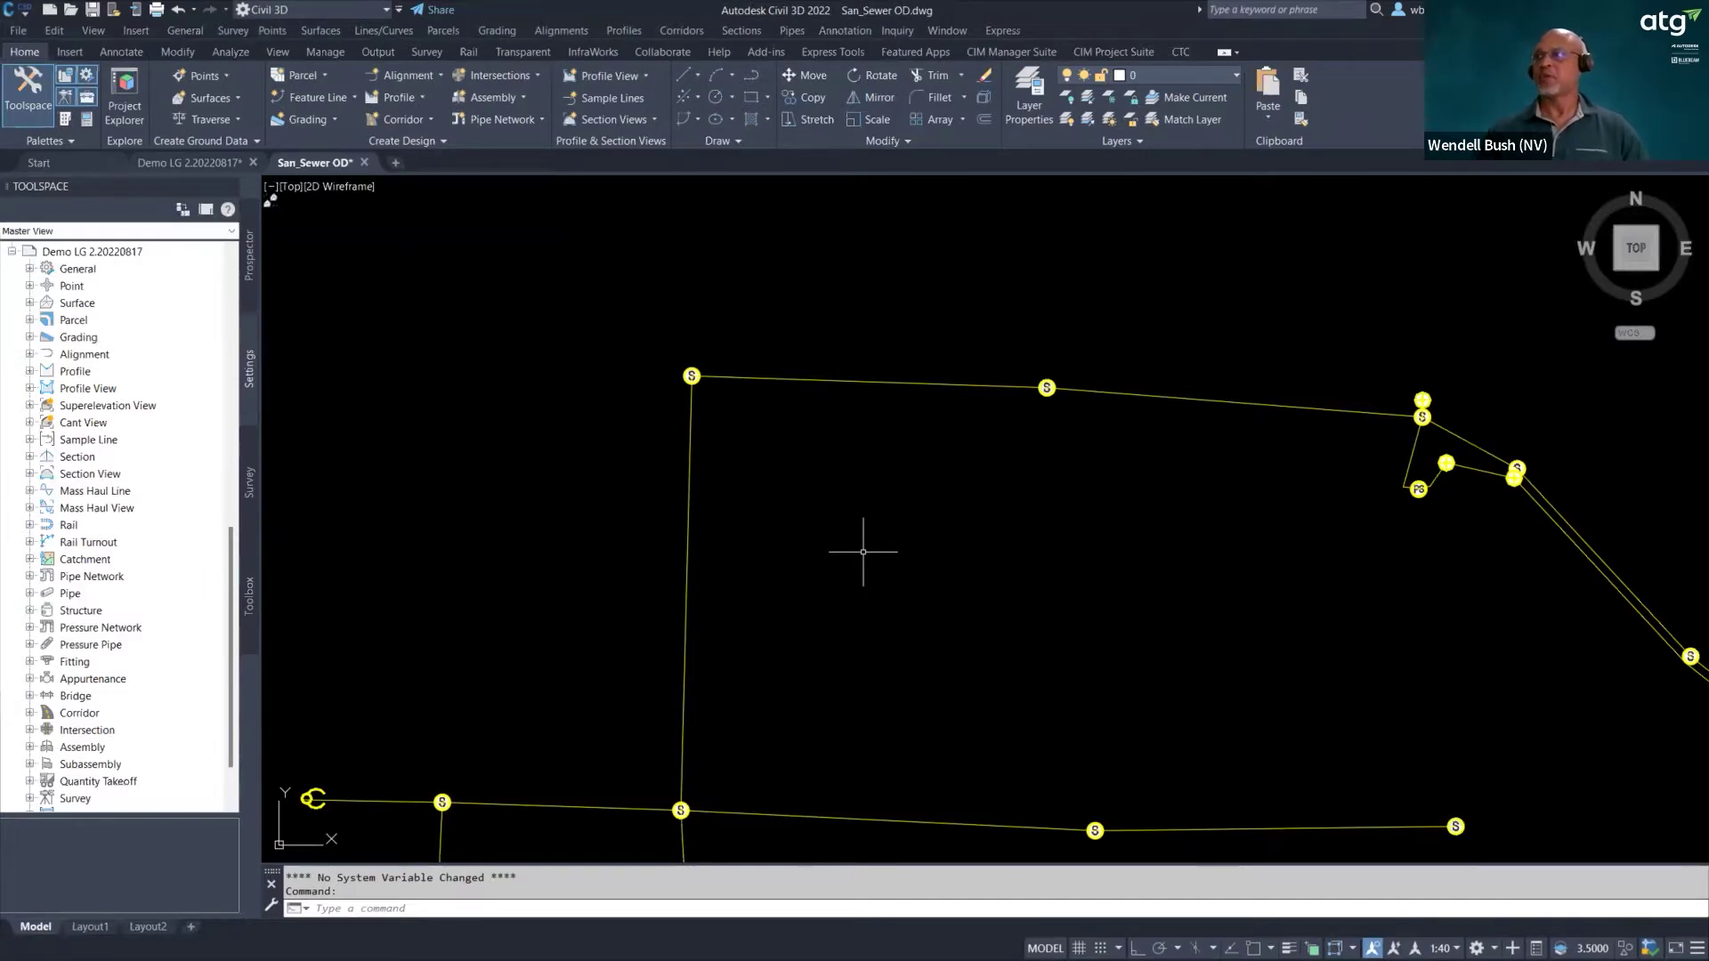
left_click(872, 389)
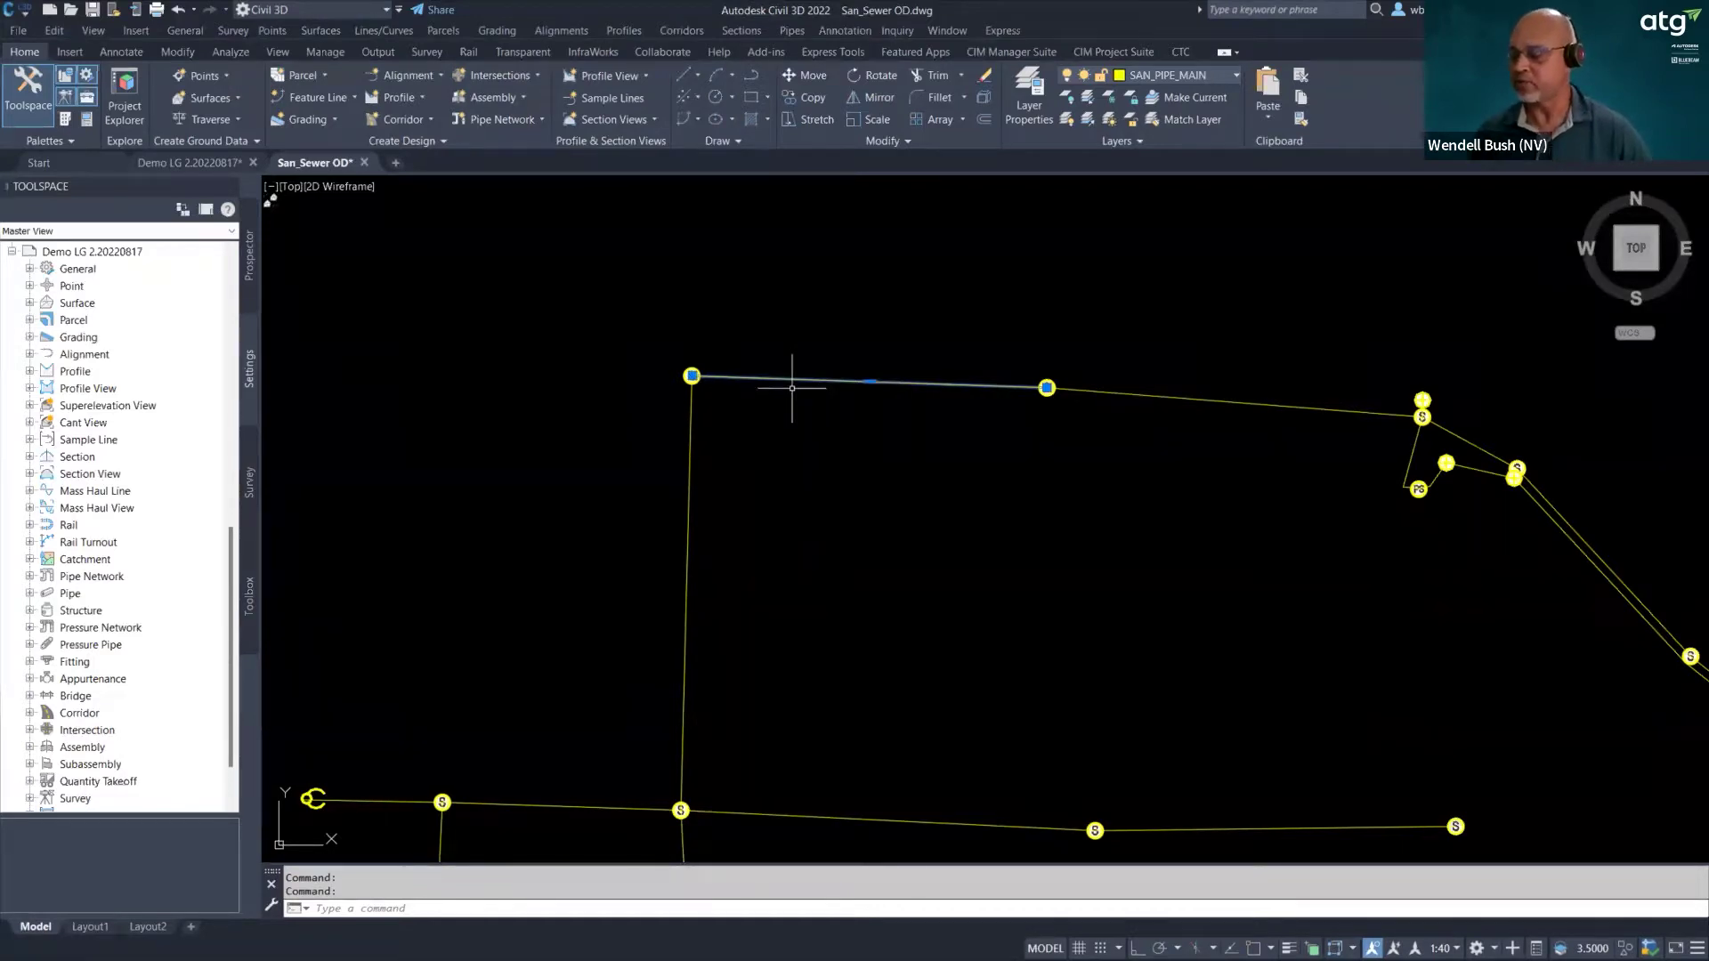
right_click(832, 381)
left_click(895, 519)
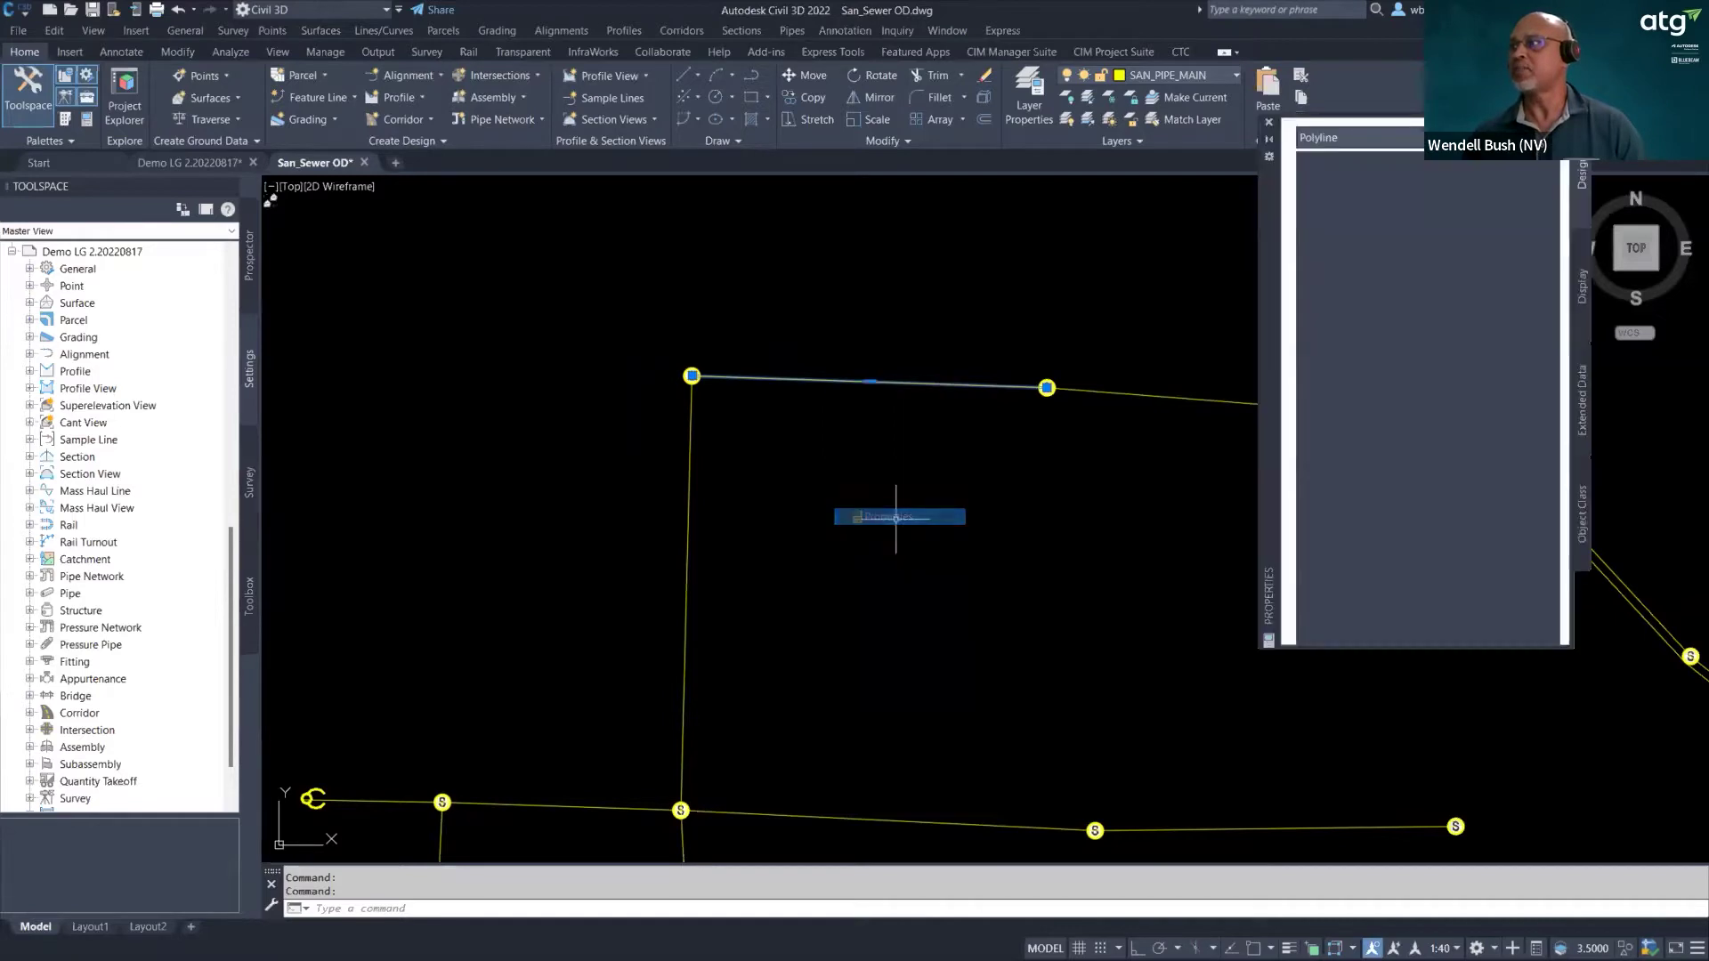
left_click_drag(1266, 364, 989, 331)
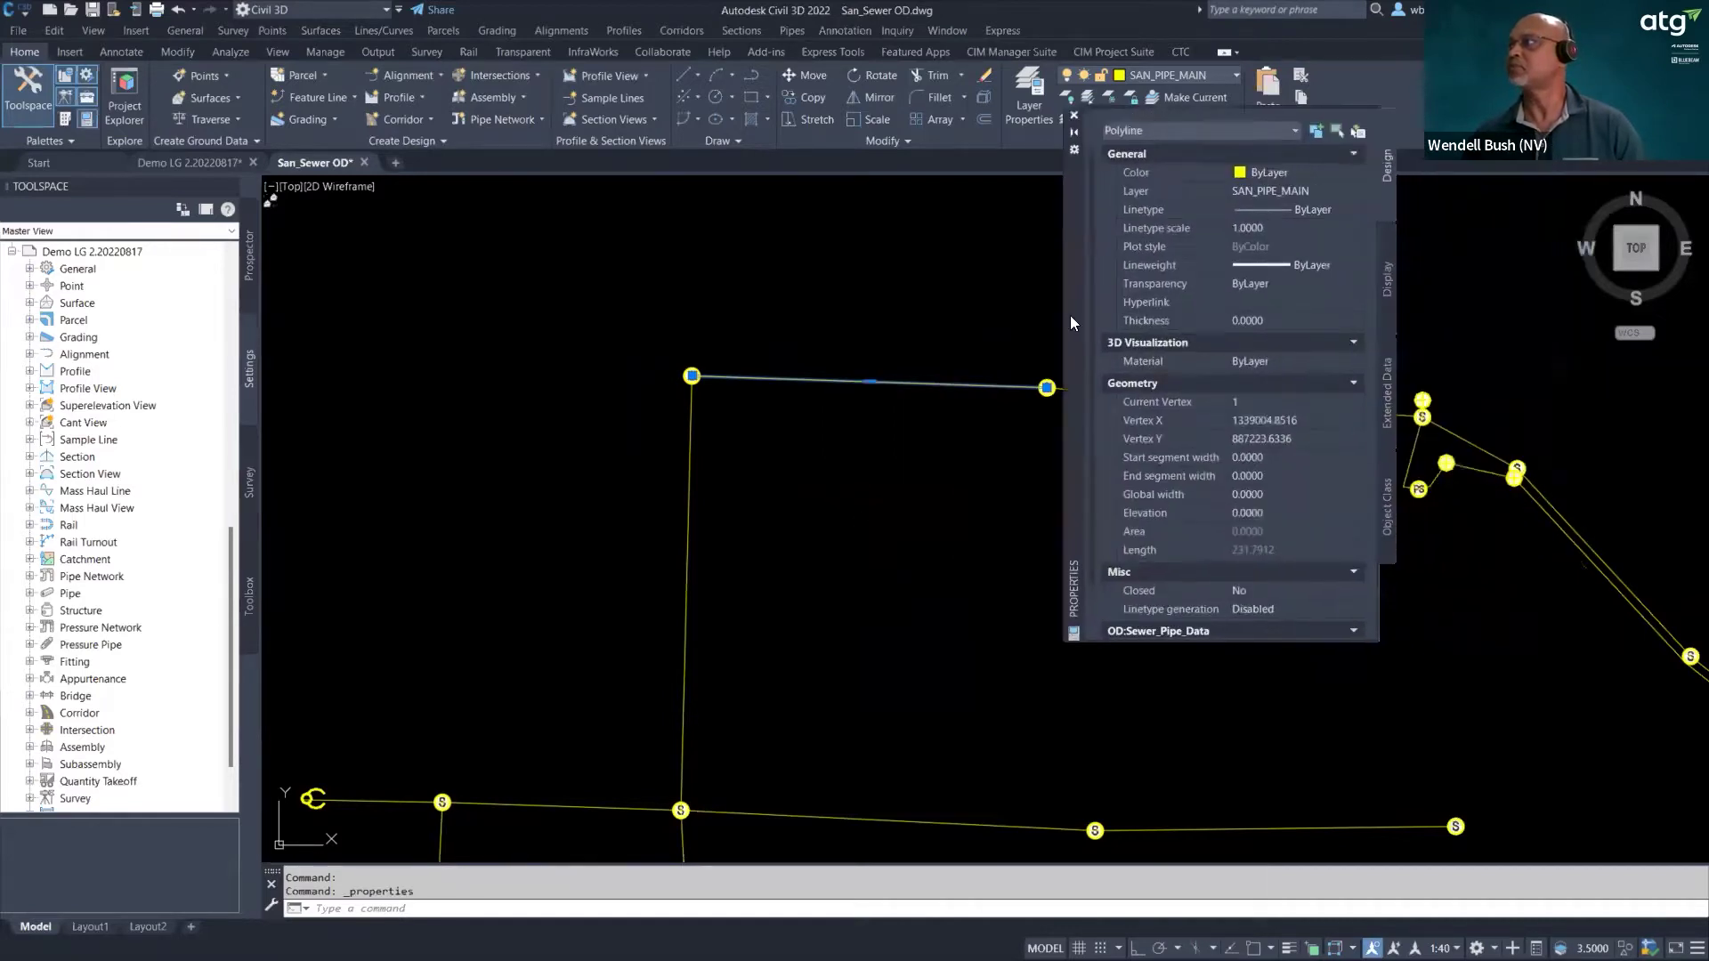
scroll(997, 472, "down", 1)
scroll(998, 497, "down", 1)
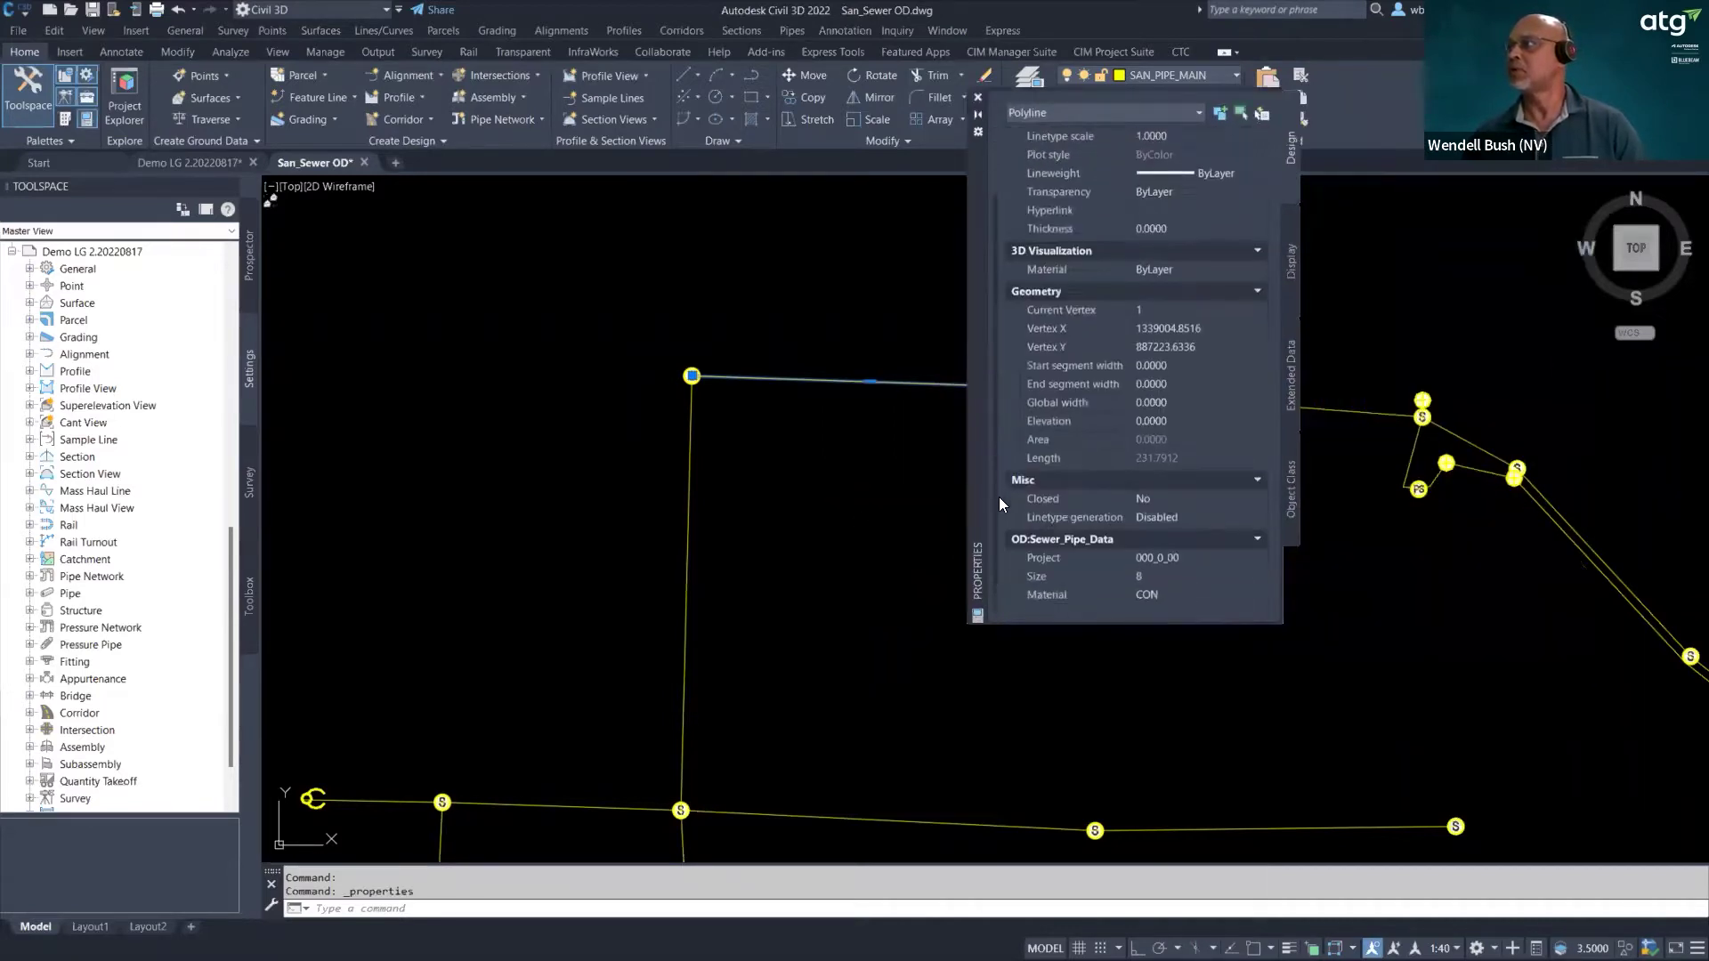
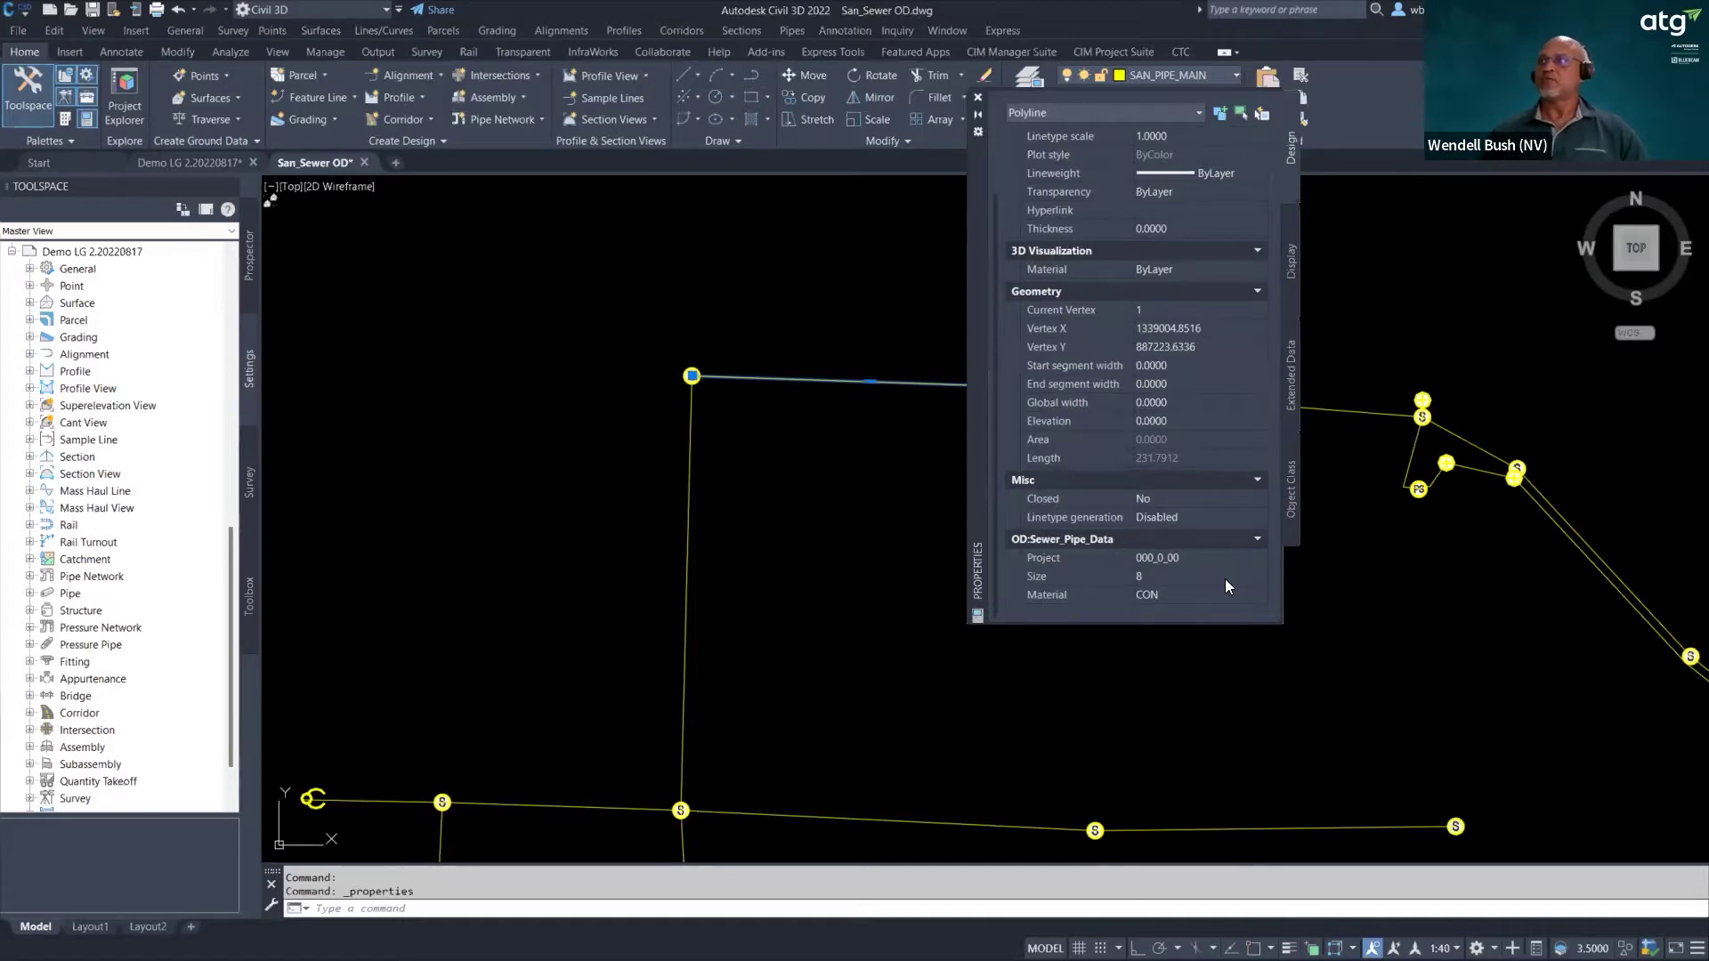
- Return to the Demo LG 2.20220817 drawing and close the object properties
left_click(183, 162)
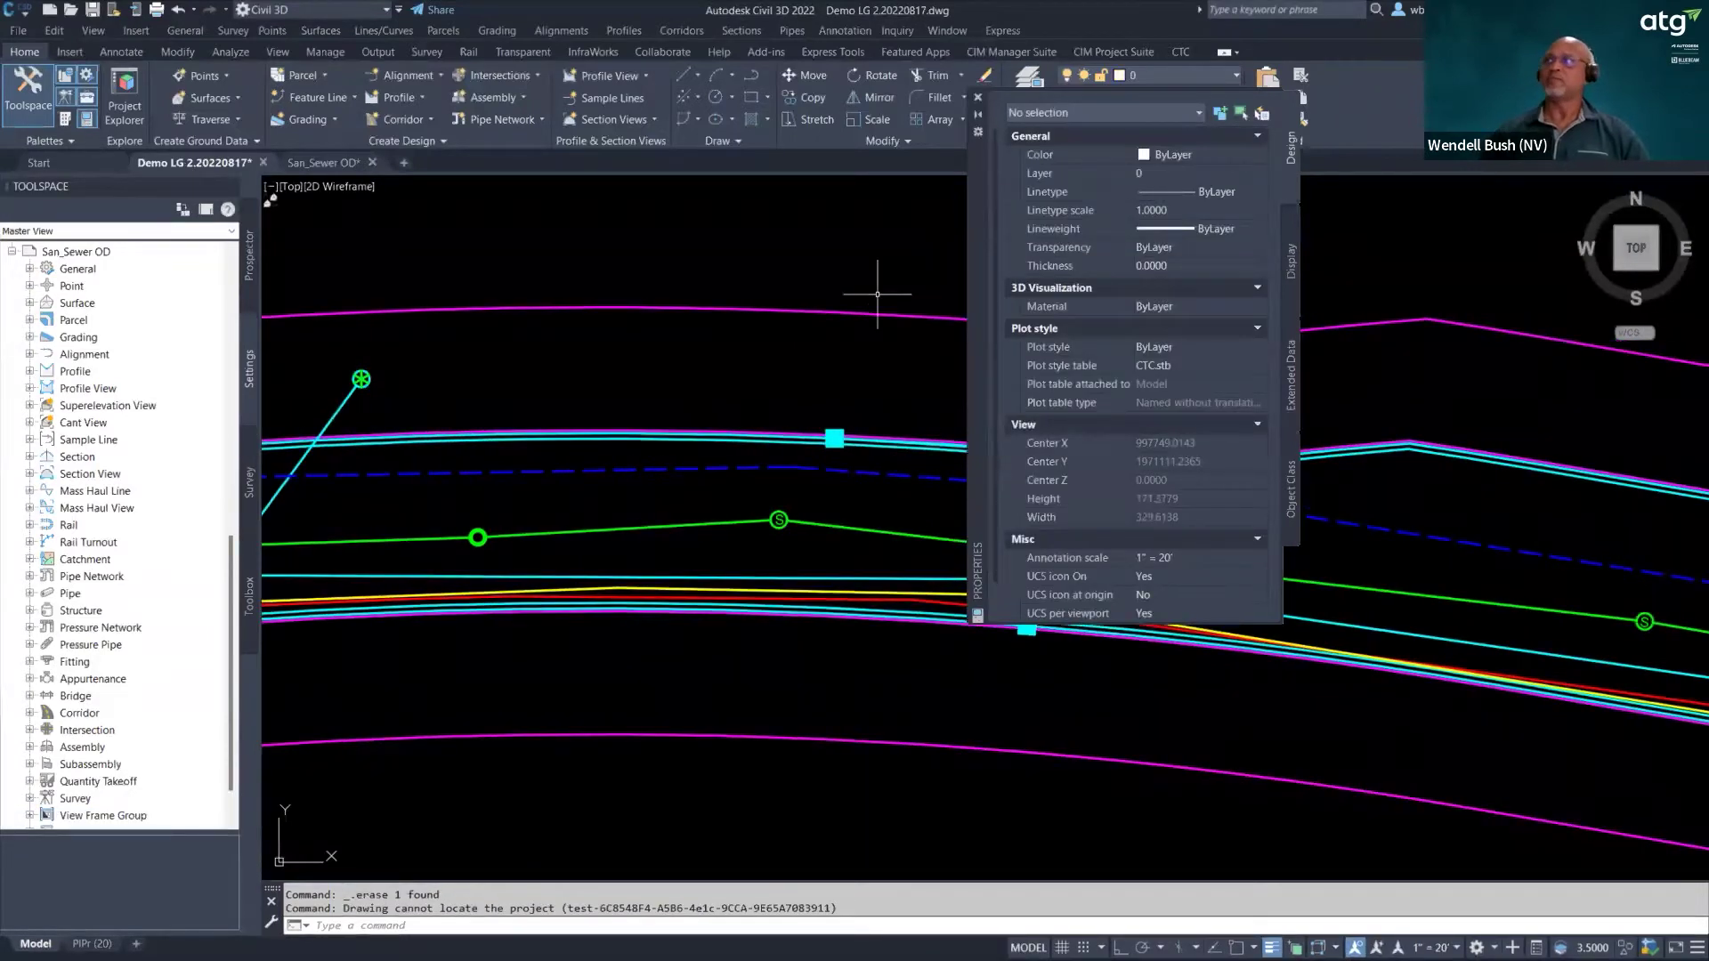
left_click(977, 97)
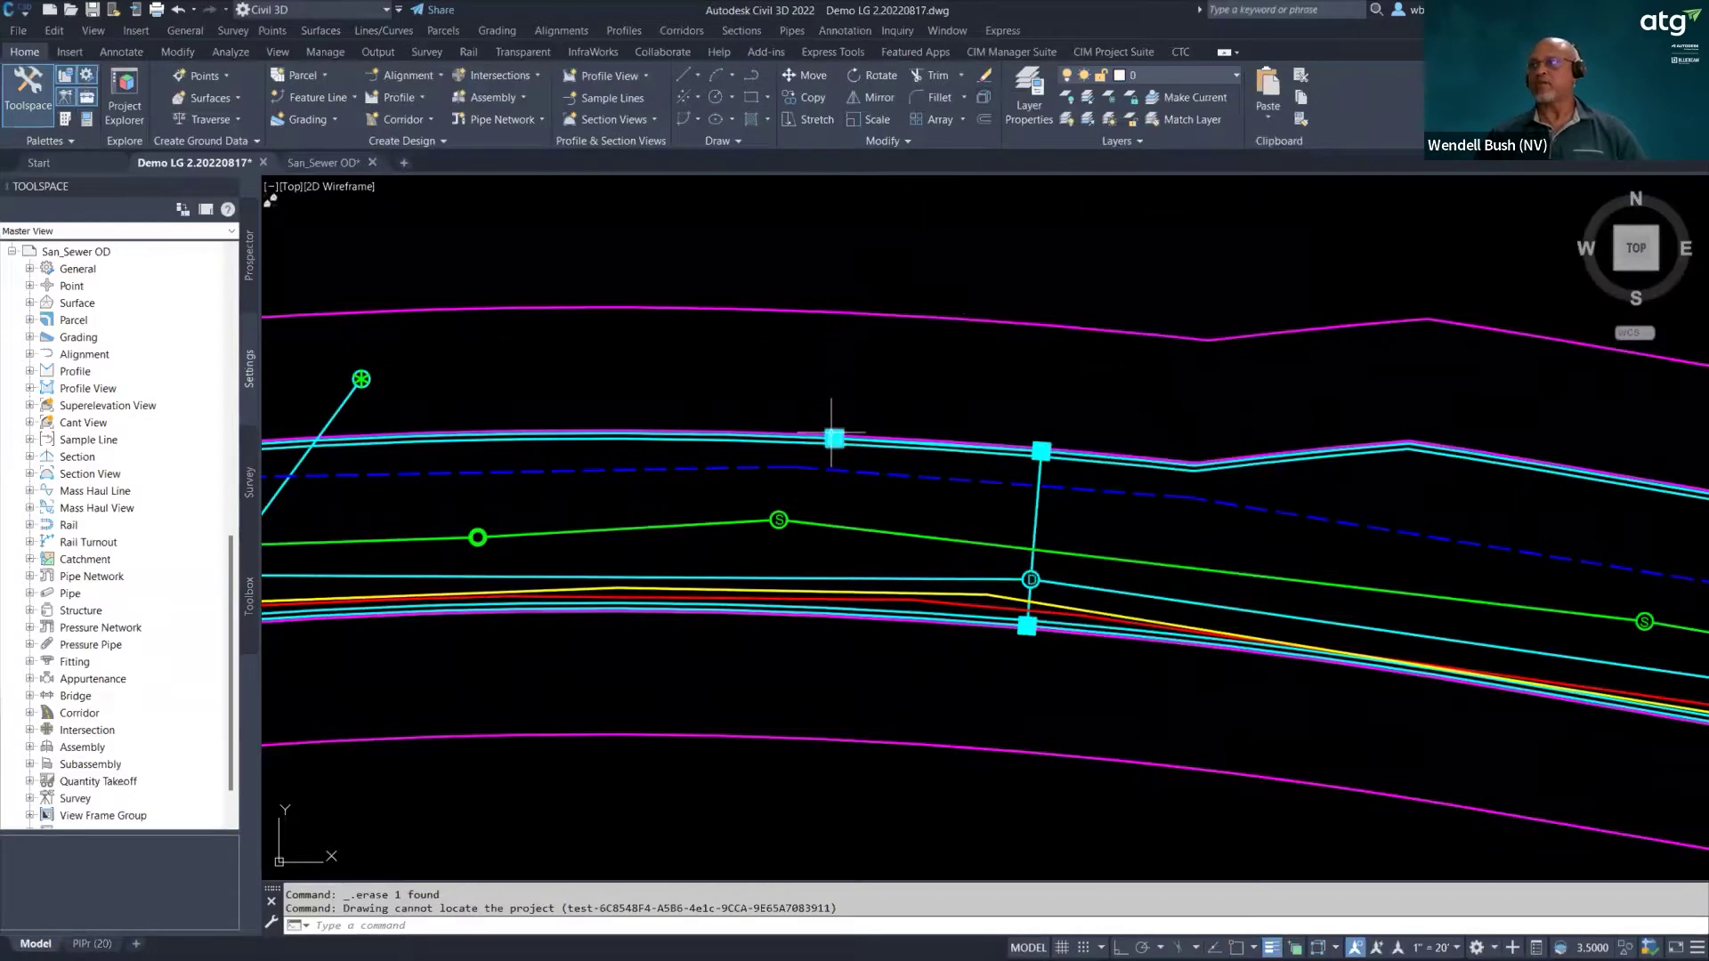
mouse_move(832, 418)
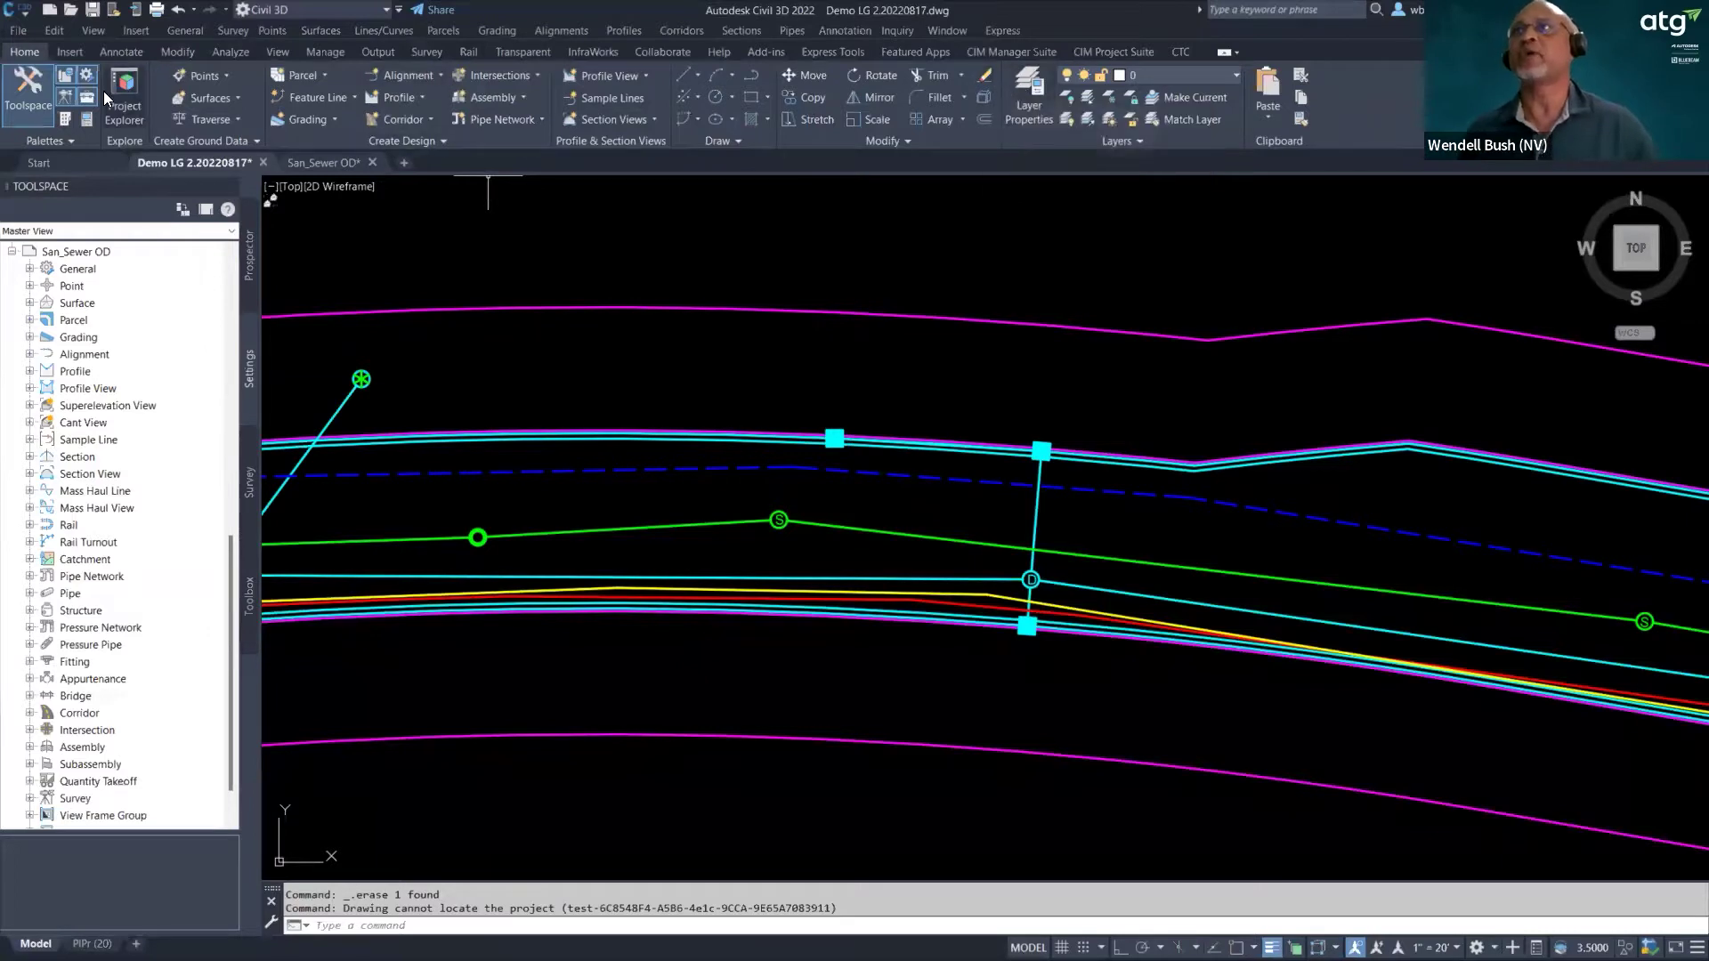
- Launch Label Genie from the CIM Project Suite tools
left_click(328, 49)
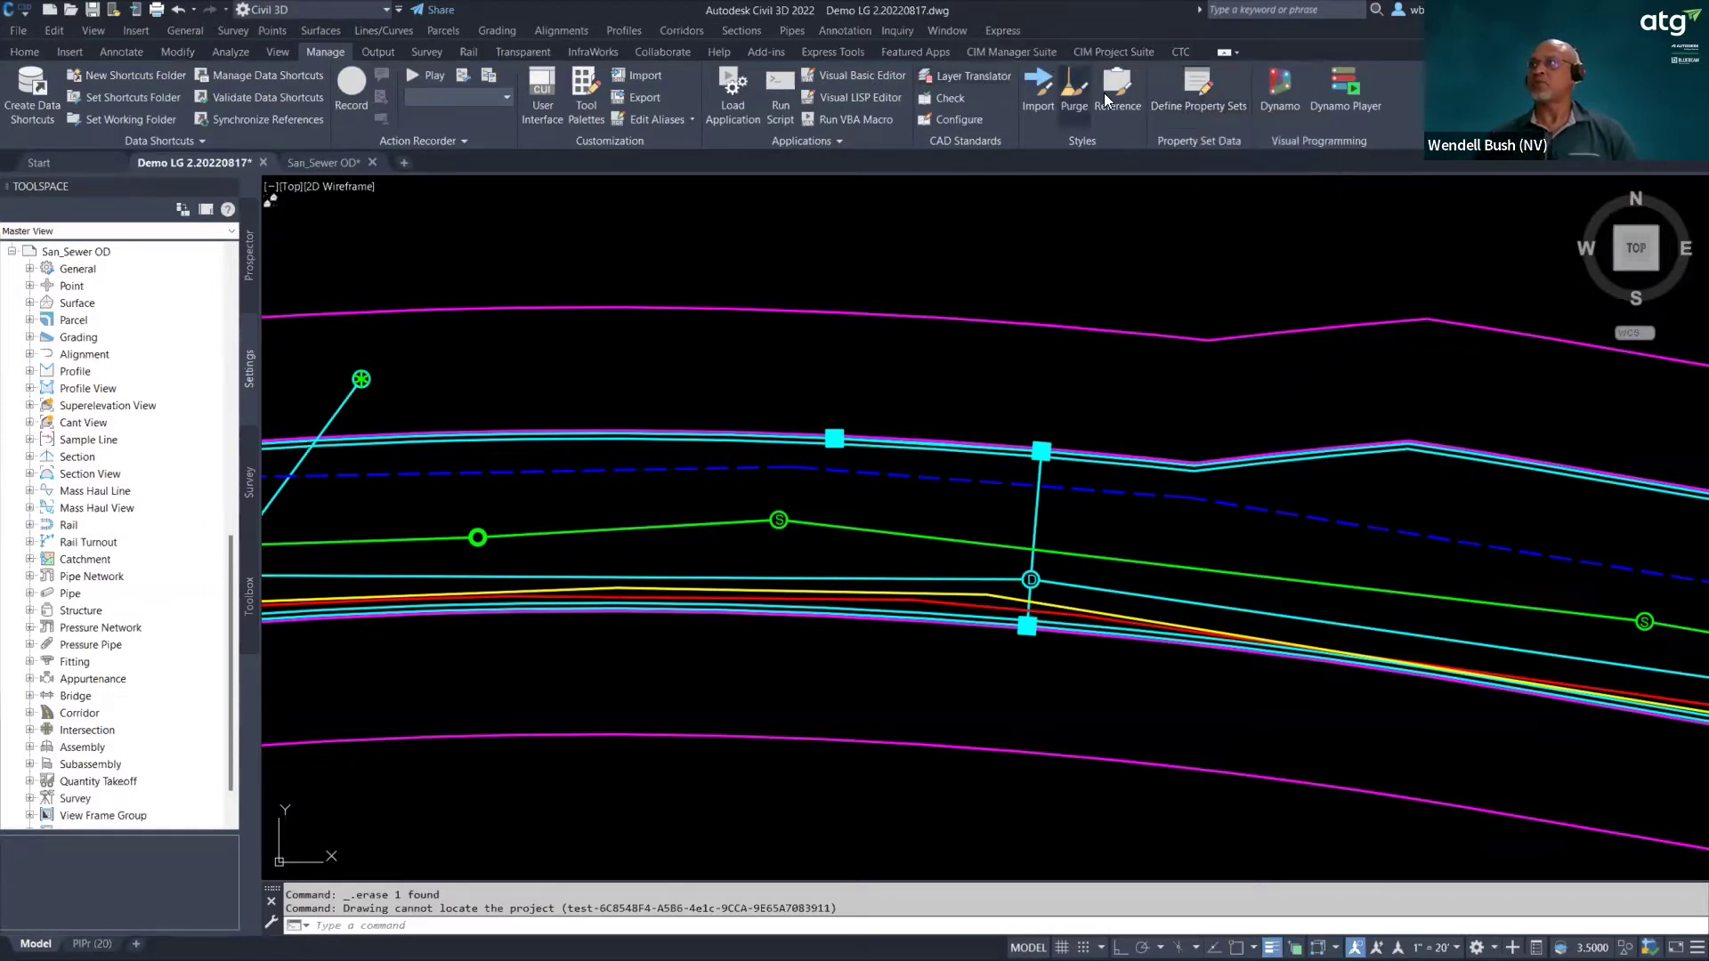
left_click(1010, 50)
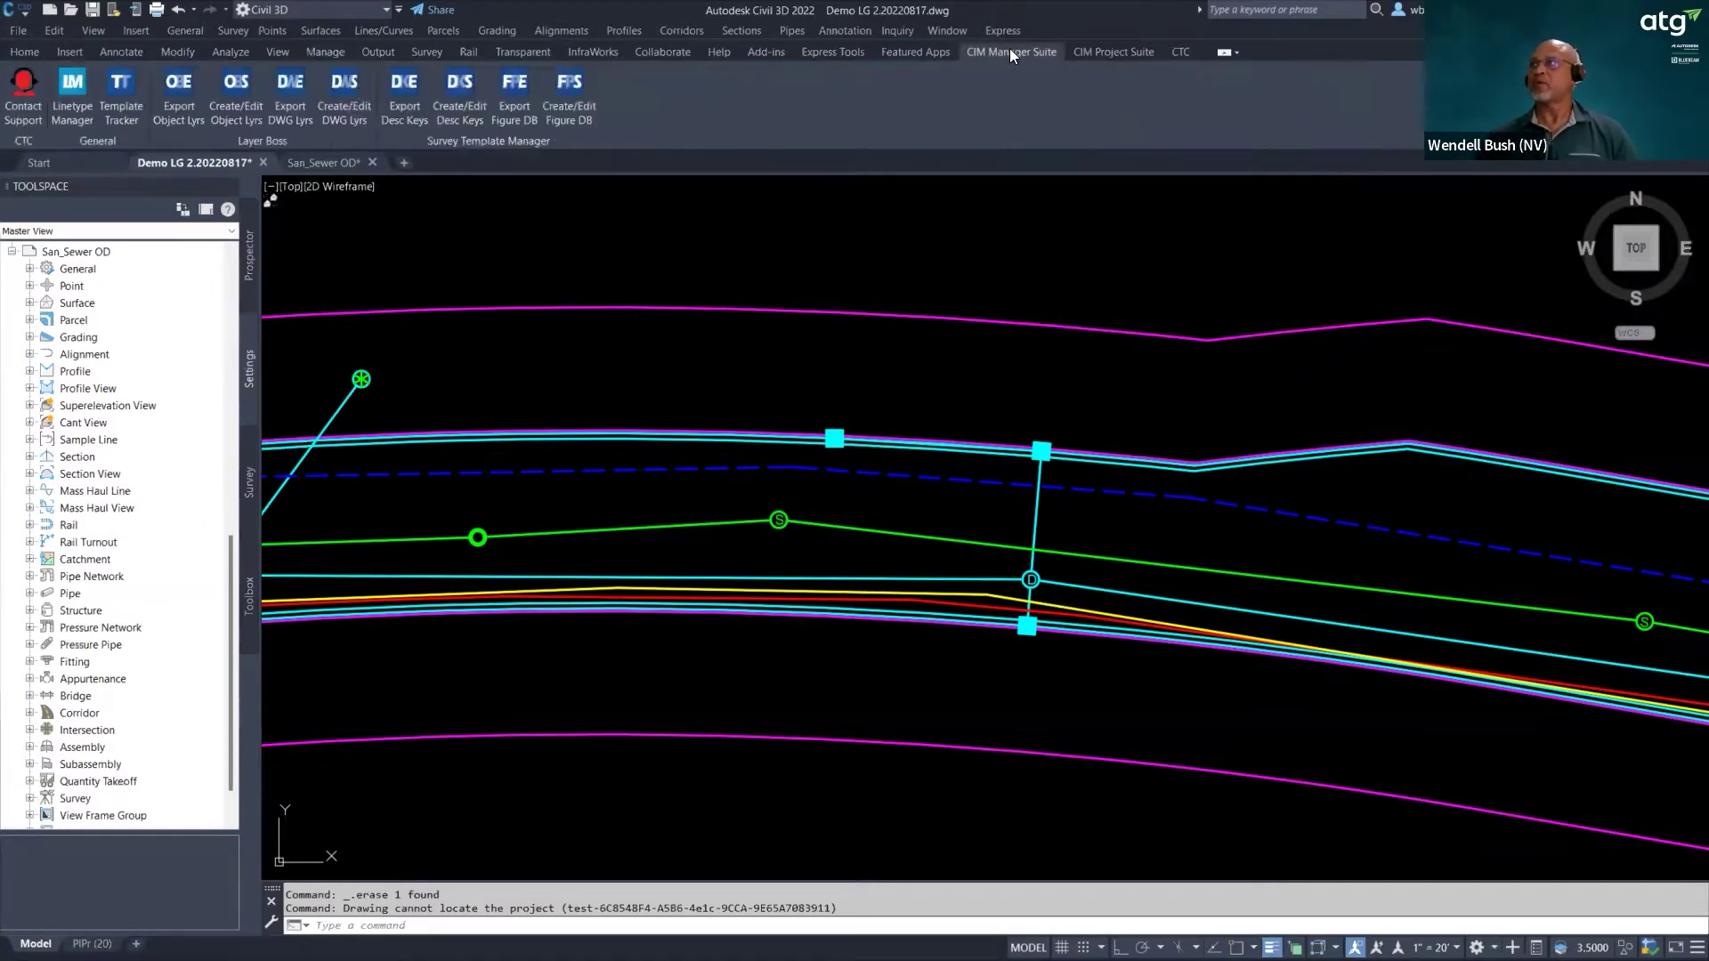
left_click(1094, 52)
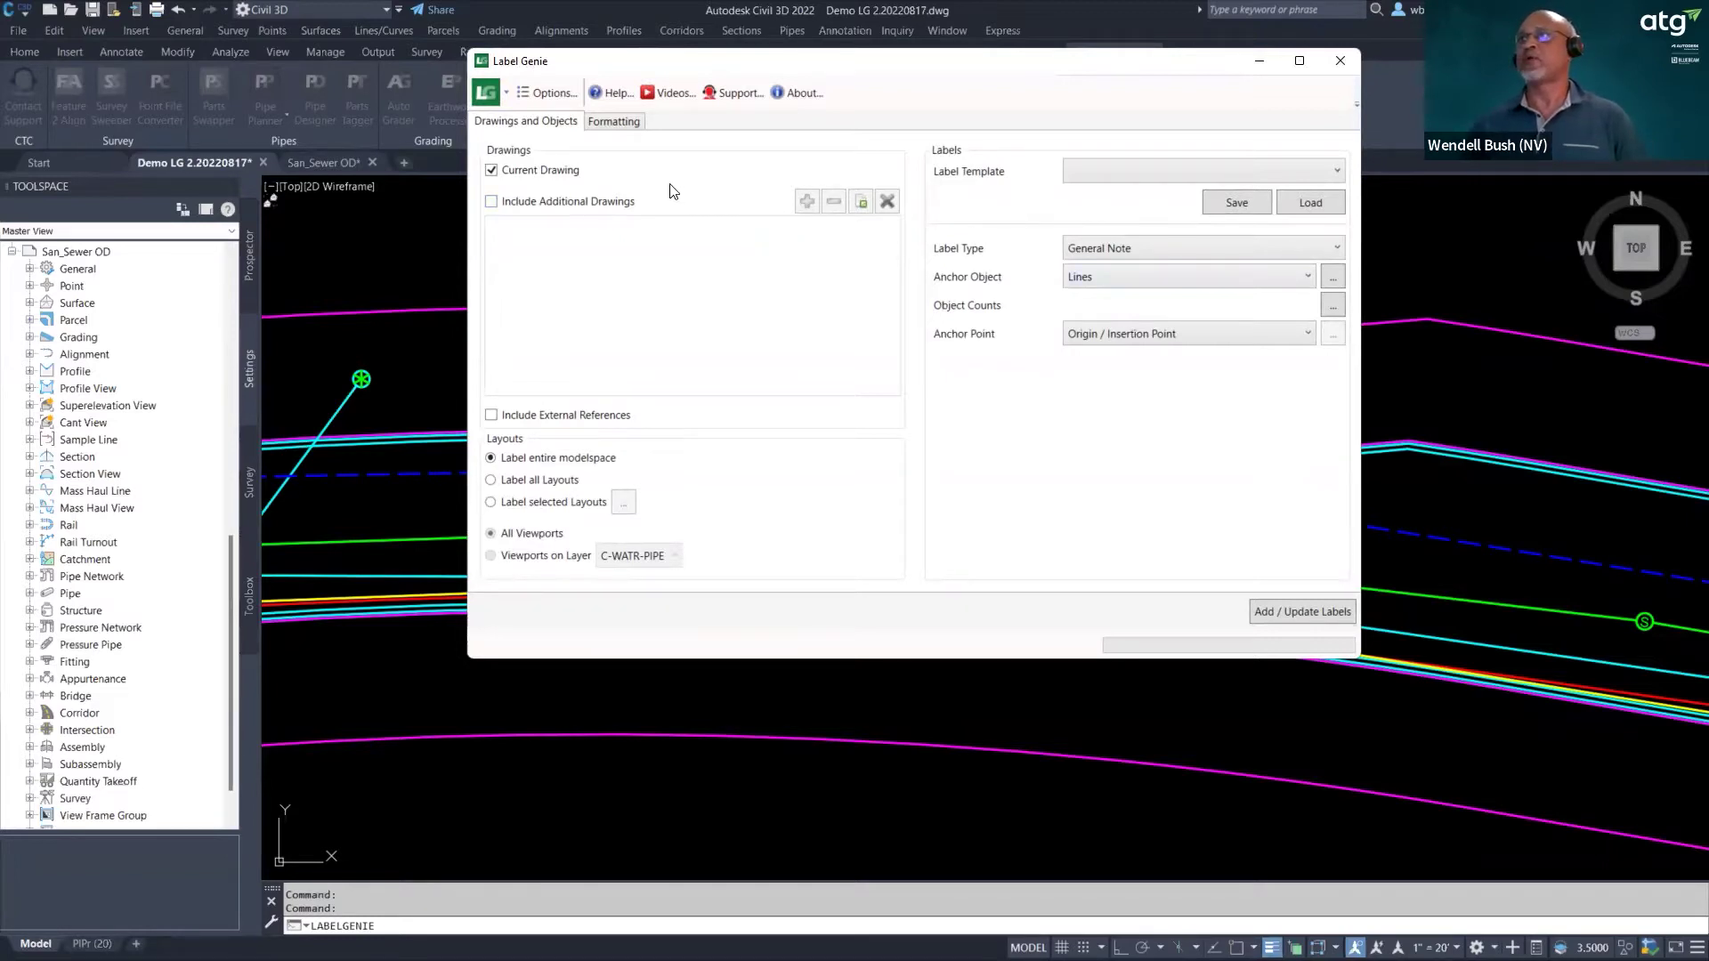
- Examine Label Genie's formatting settings and its list of available label templates without loading one
left_click(624, 125)
left_click(514, 125)
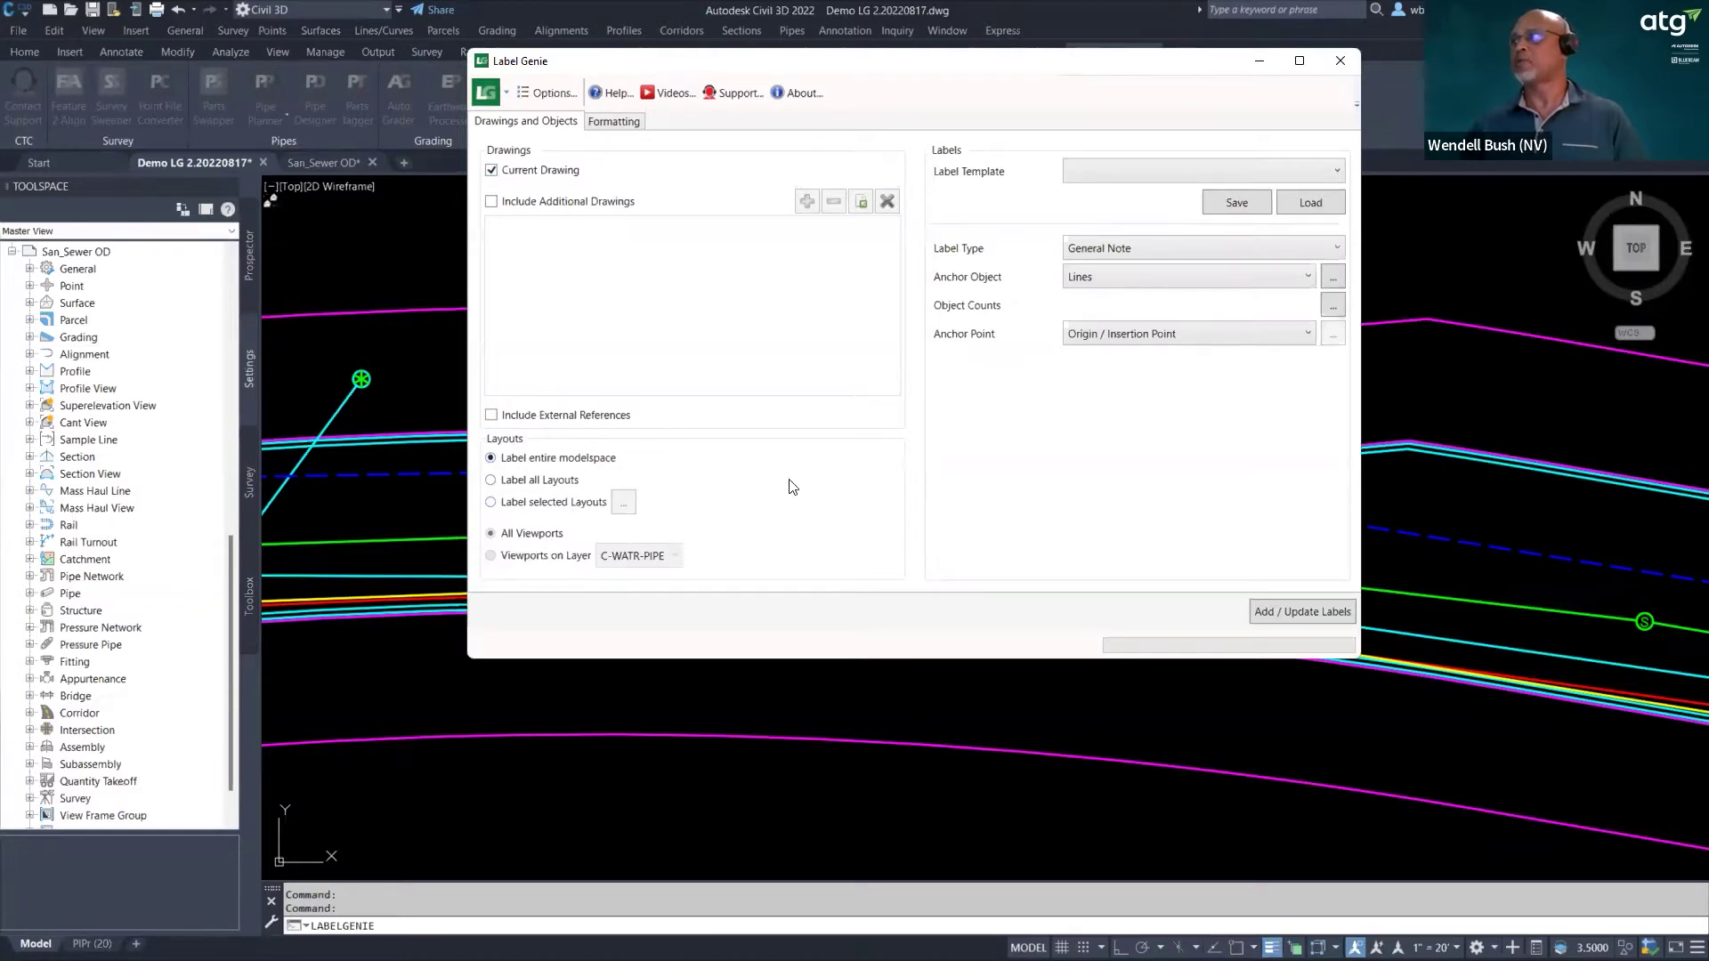
left_click(1338, 171)
scroll(1344, 174, "up", 2)
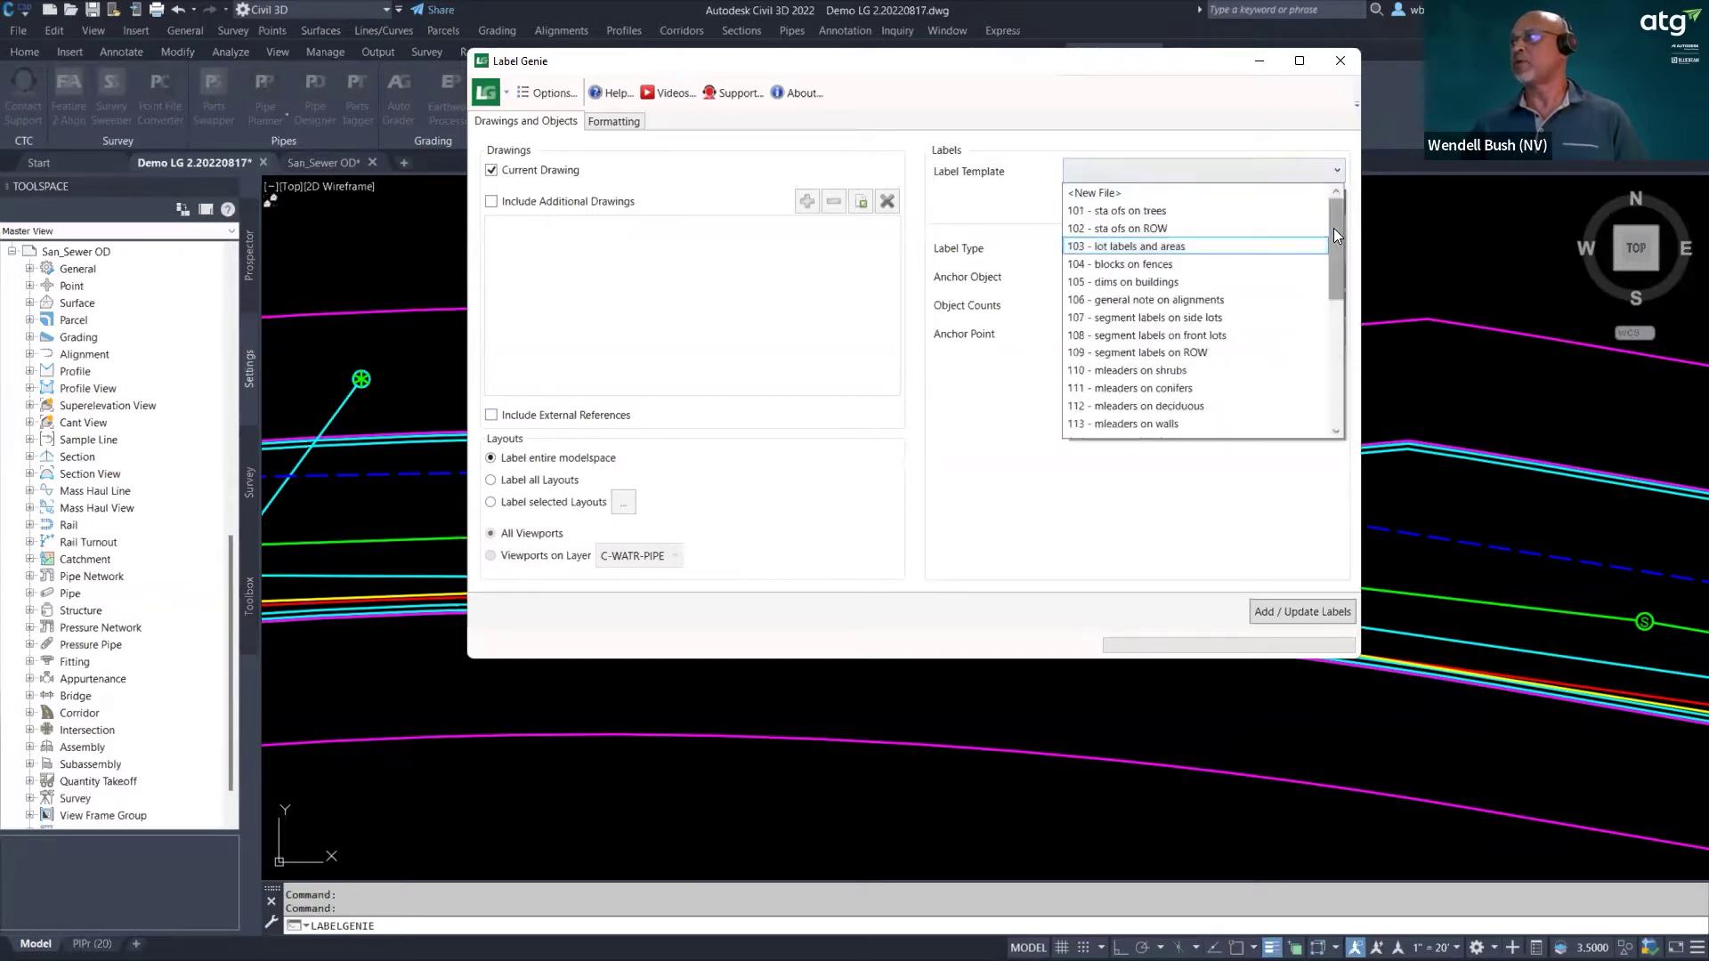
mouse_move(1336, 229)
left_mouse_down()
mouse_move(1336, 264)
mouse_move(1334, 213)
left_mouse_up()
left_click(1041, 206)
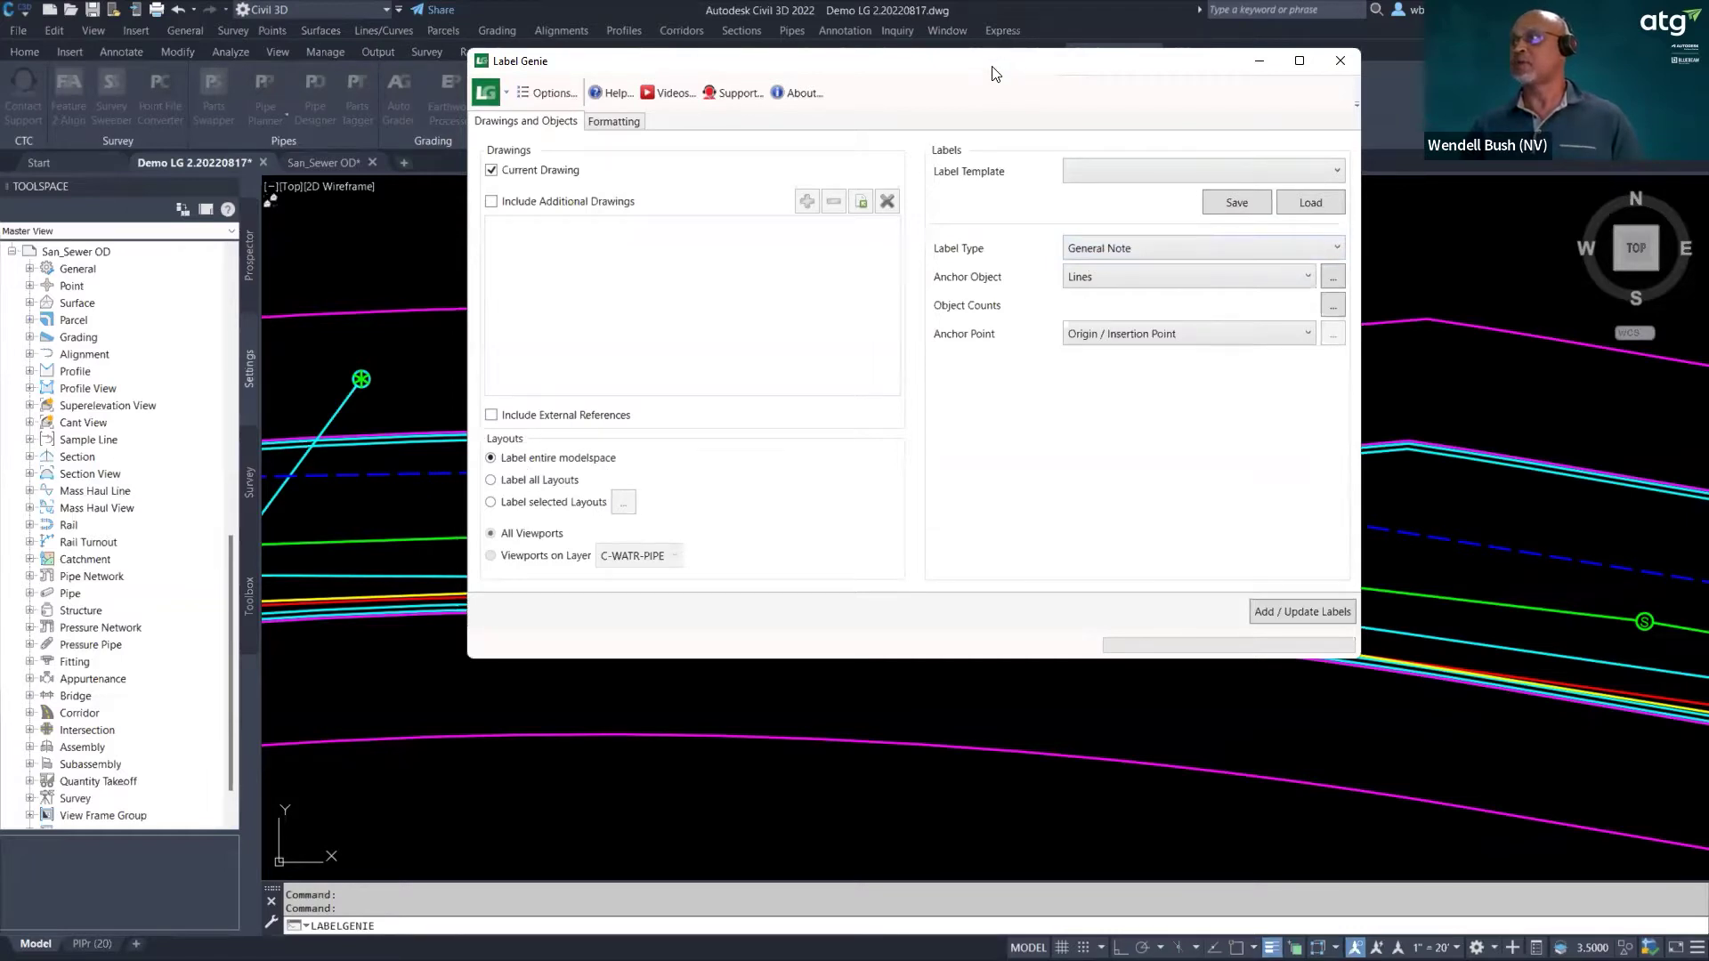
left_click_drag(996, 73, 883, 468)
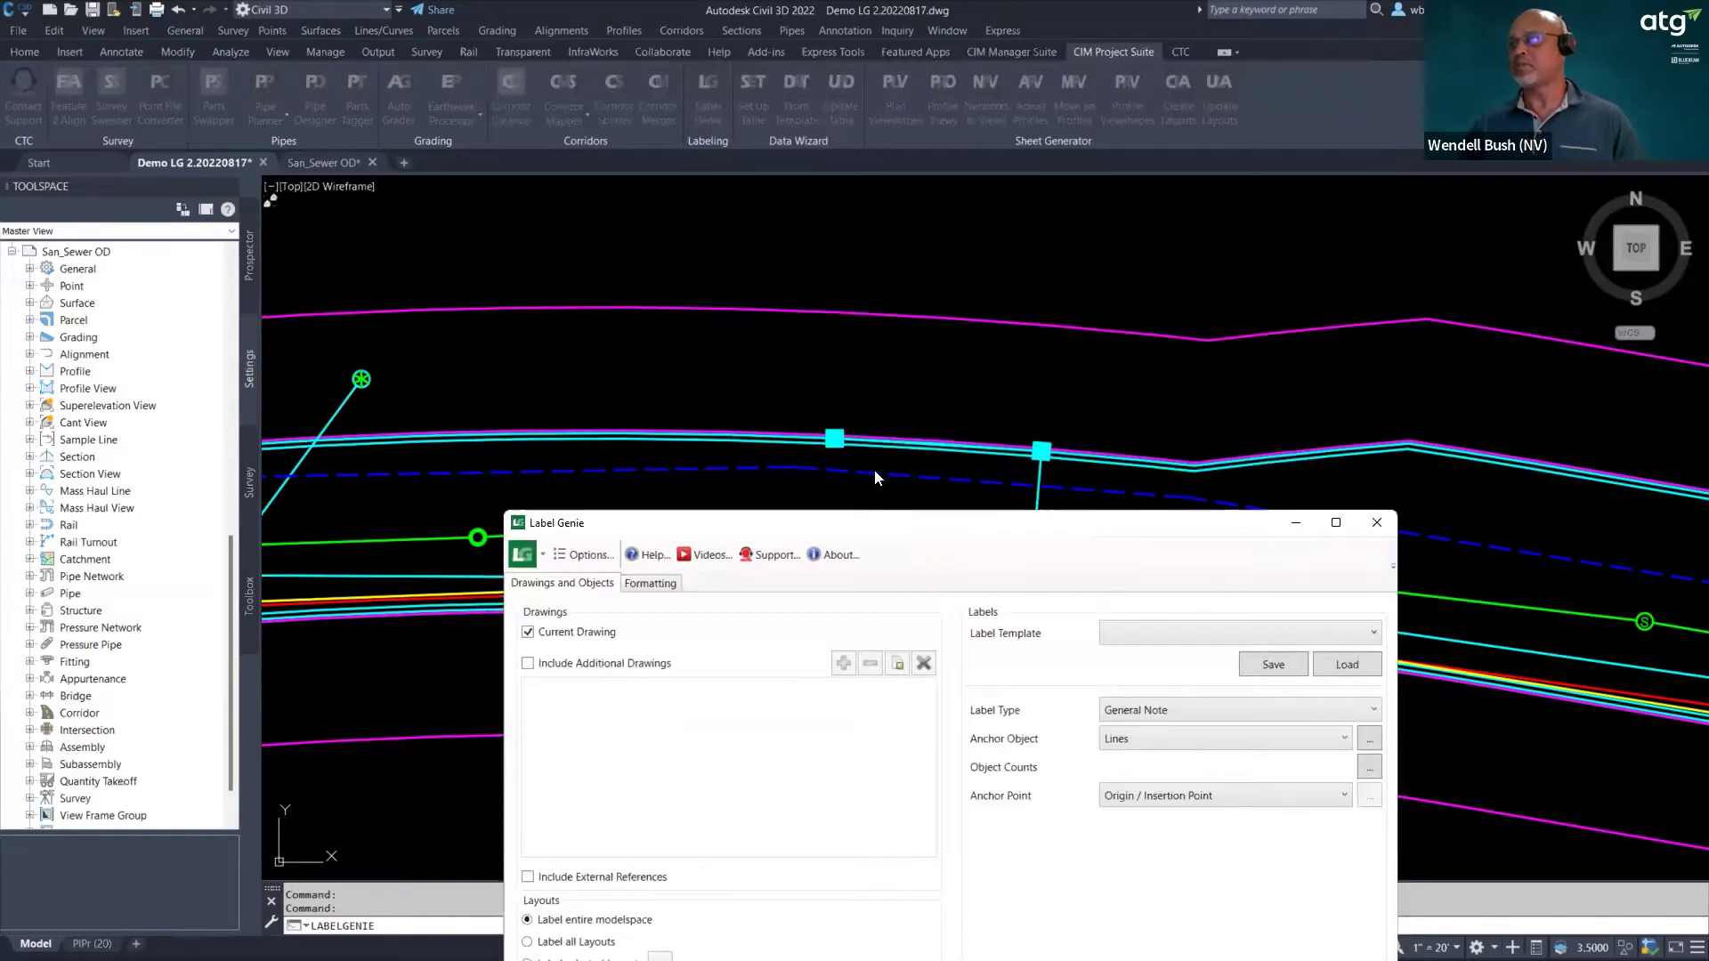
left_click_drag(874, 522, 898, 141)
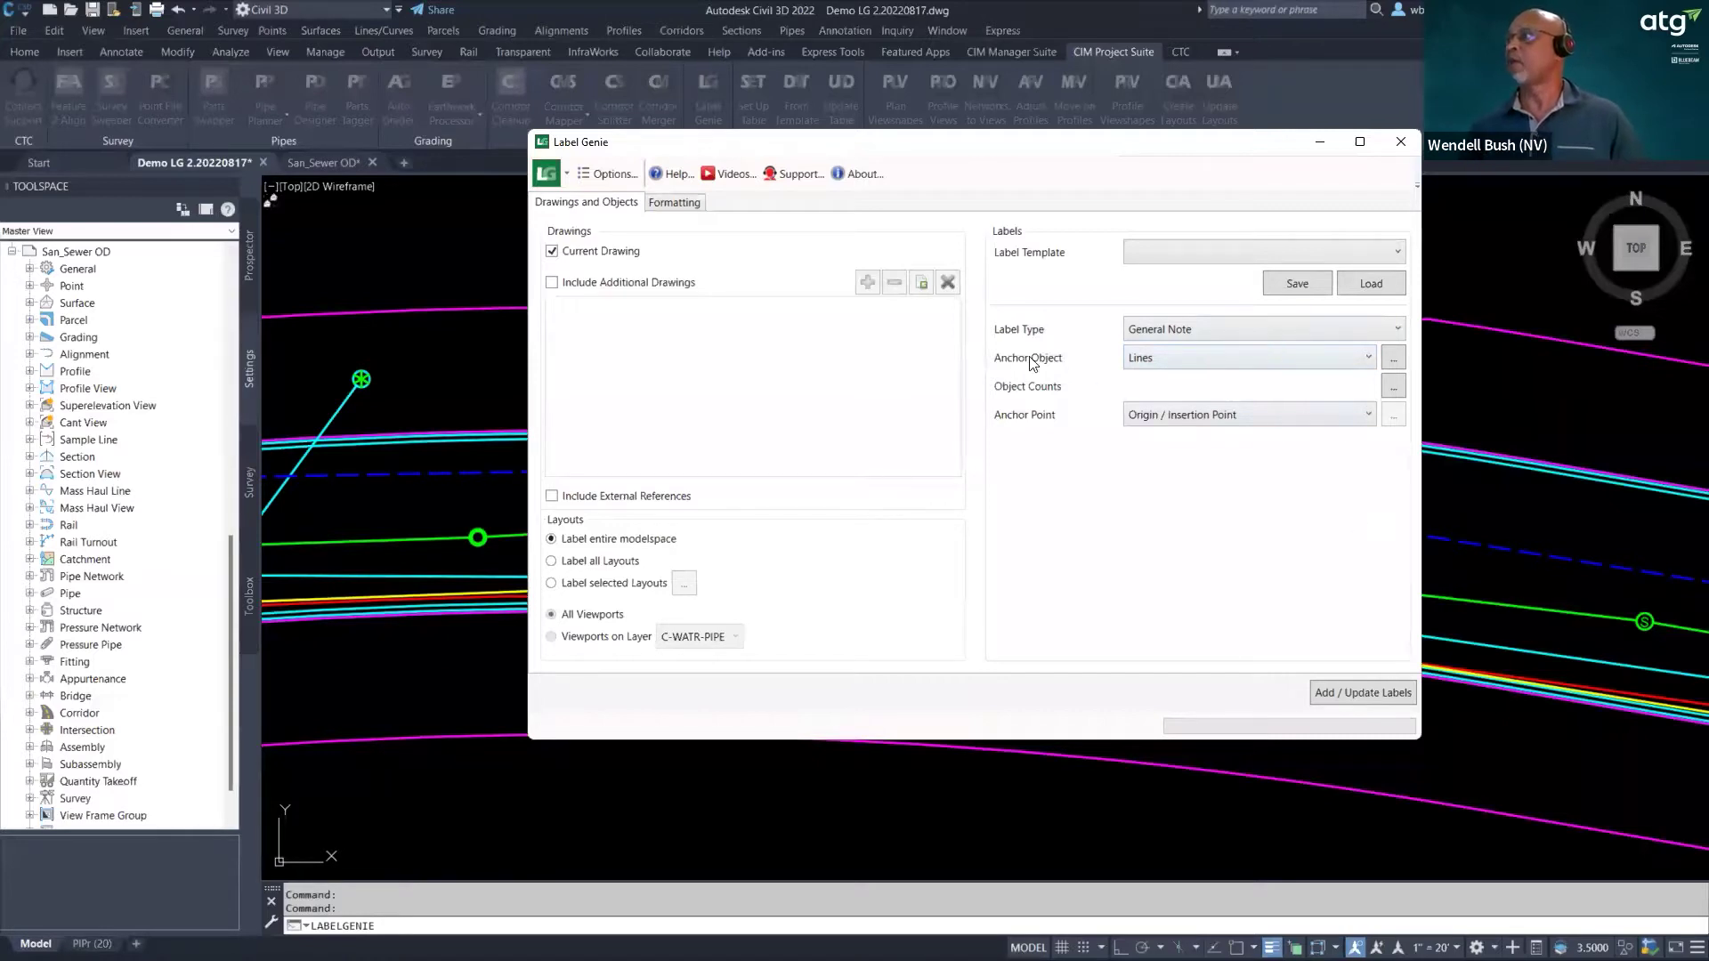
- Review the available label types, keeping General Note, and examine the choices of anchor object
left_click(1241, 331)
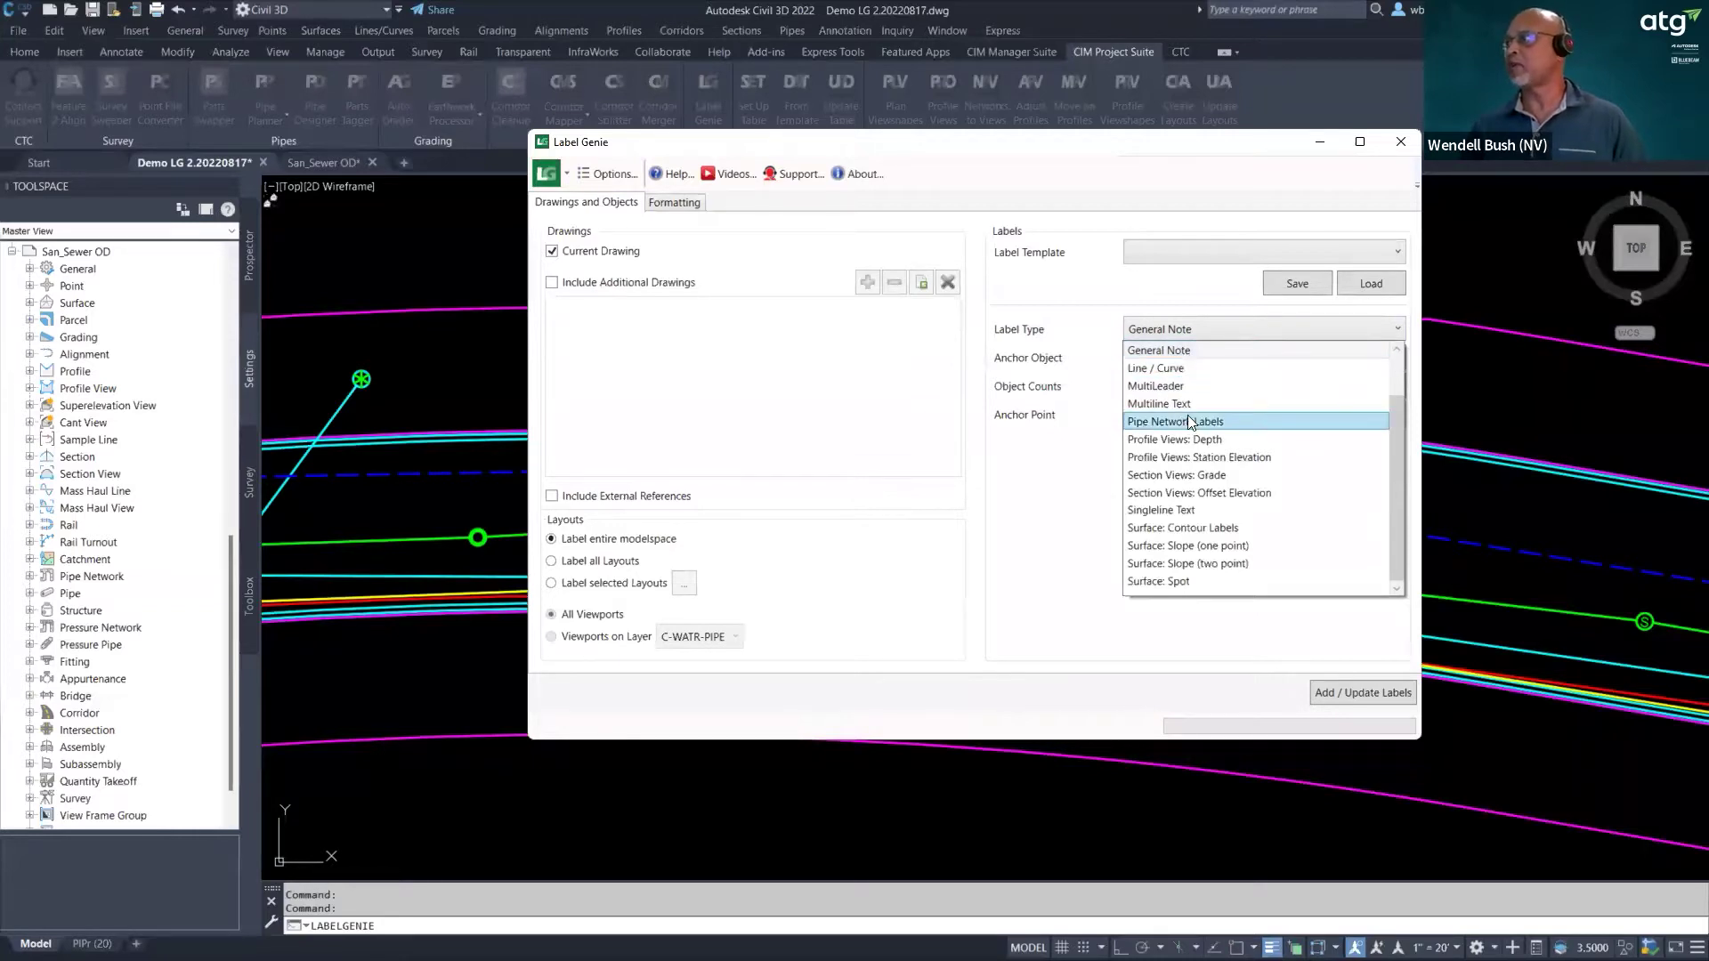
left_click(1165, 351)
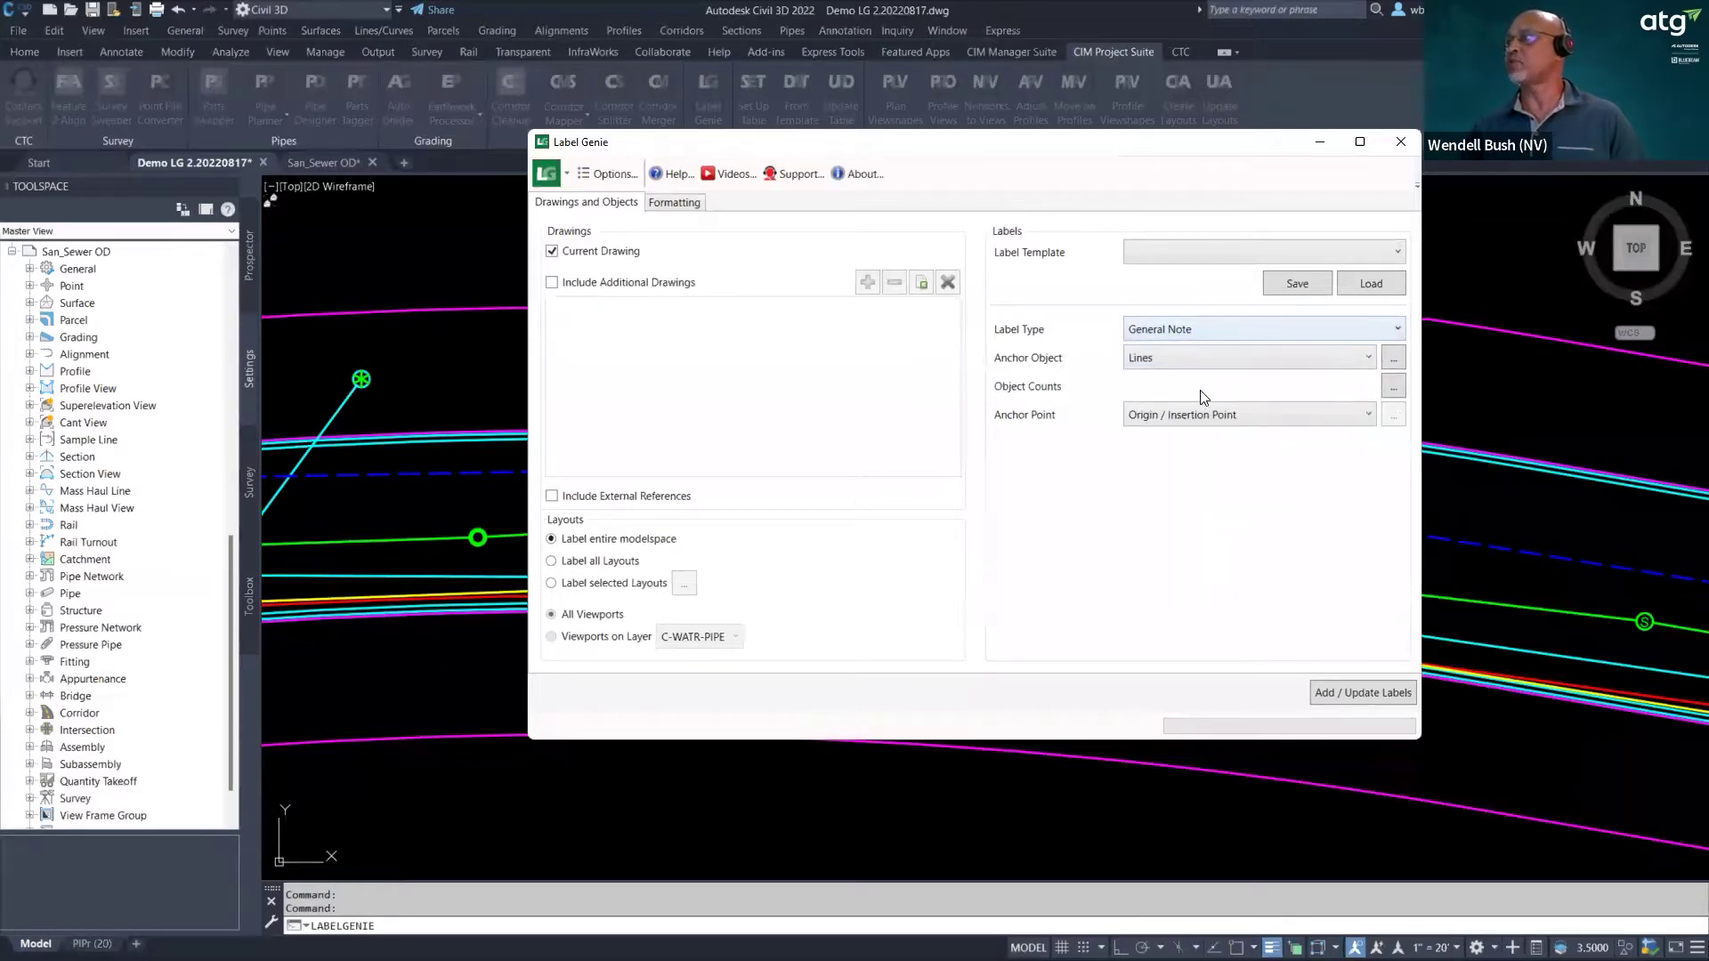
left_click(1291, 331)
left_click(1169, 342)
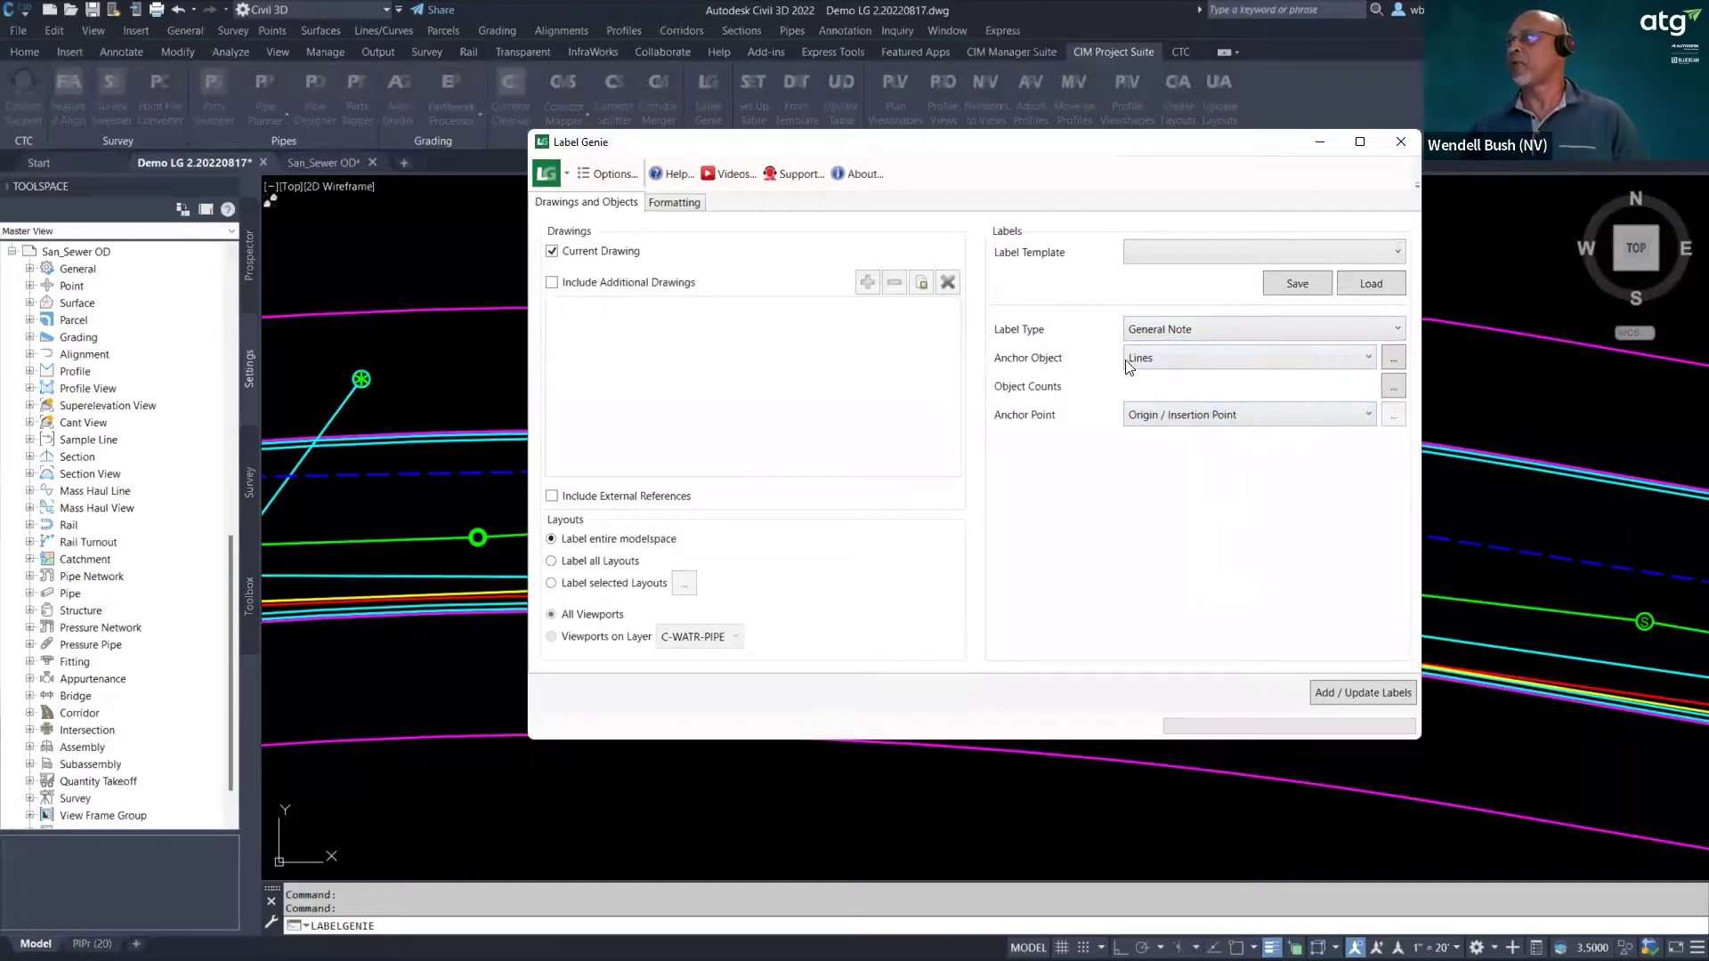
left_click(1368, 359)
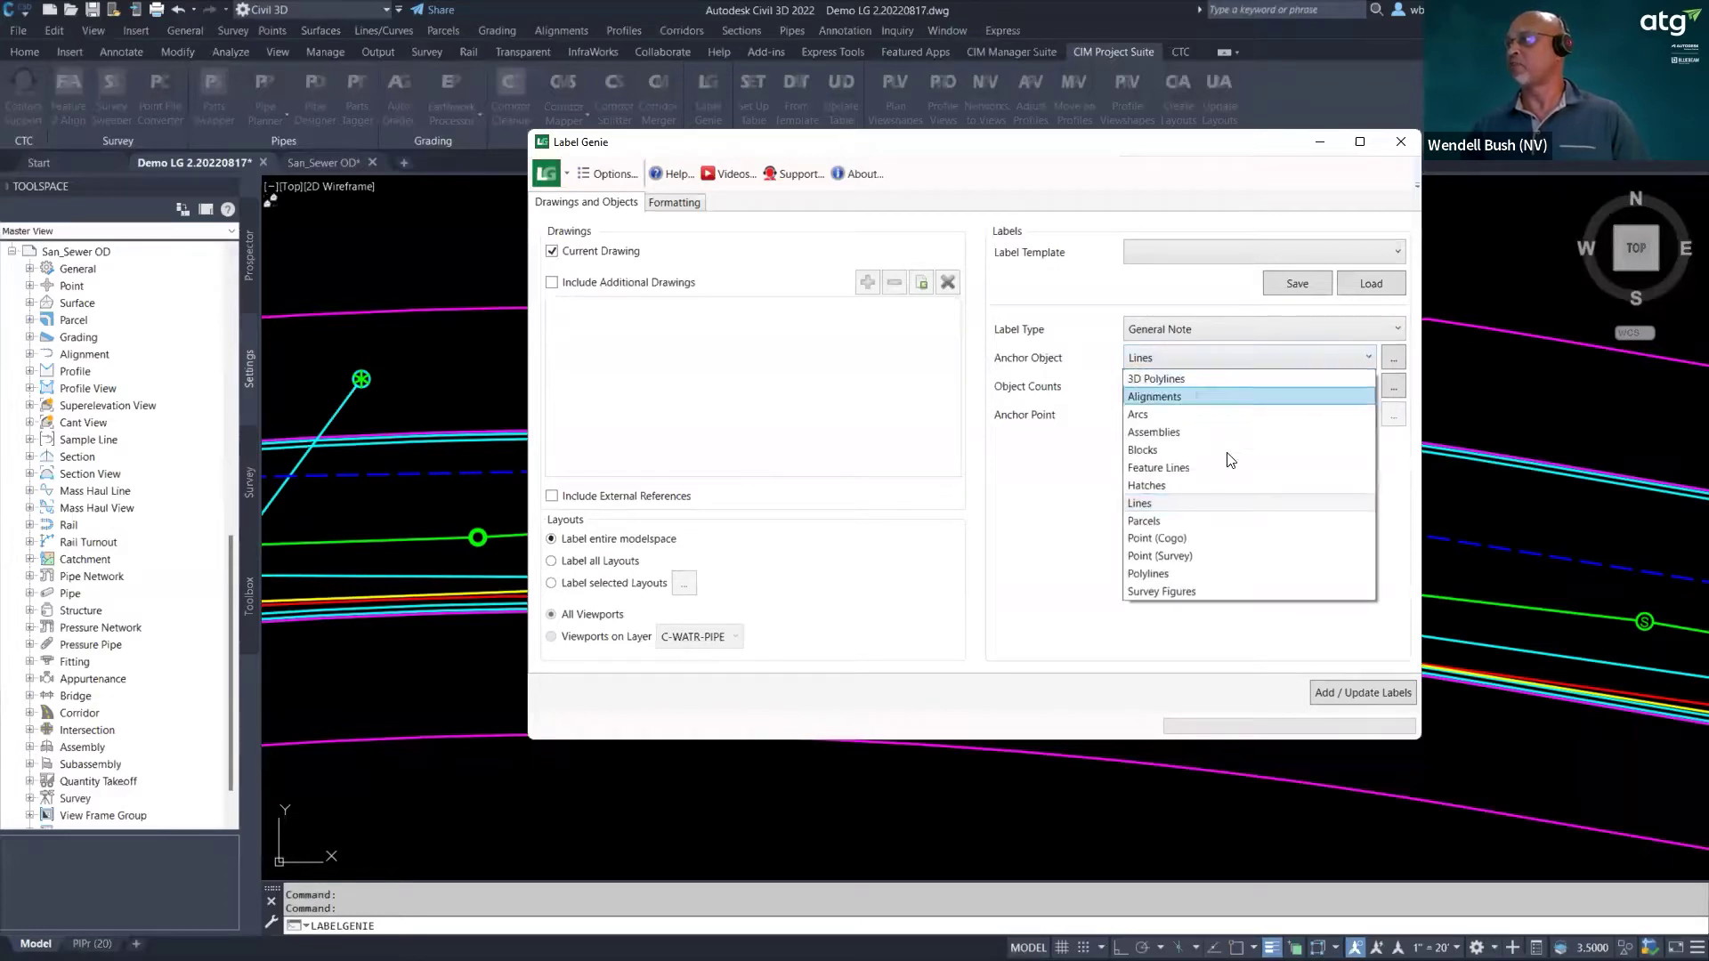
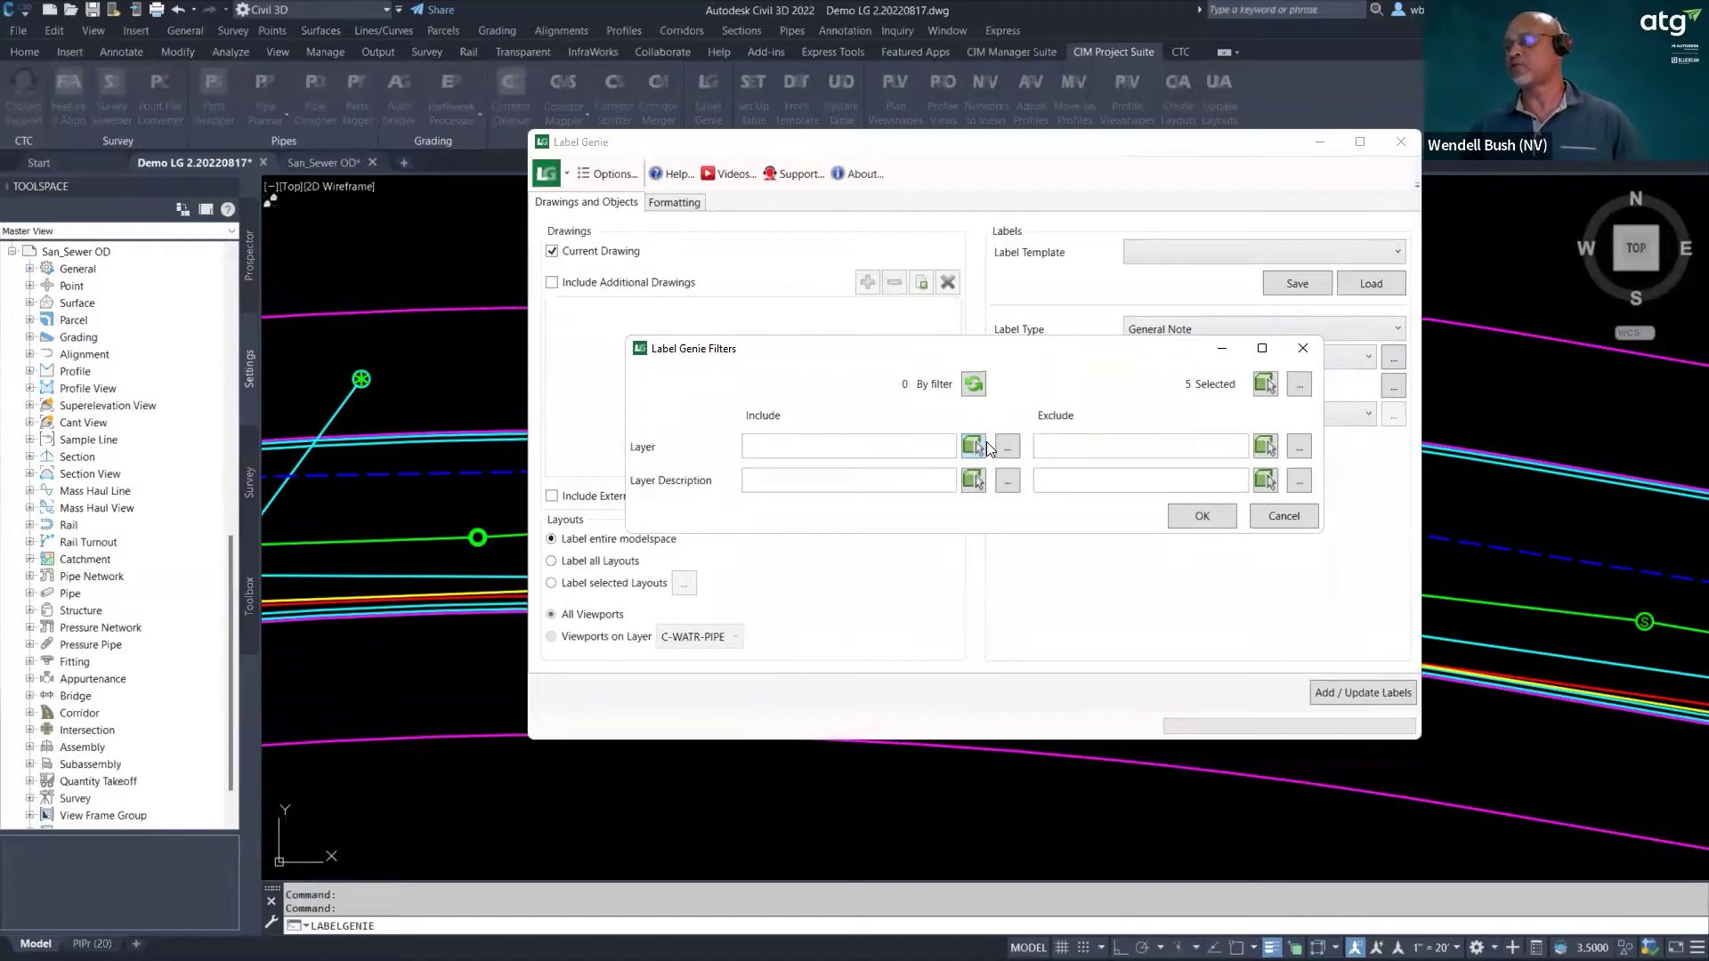
- Try to define the included layer in the Label Genie filters by picking an object in the drawing
left_click(1006, 447)
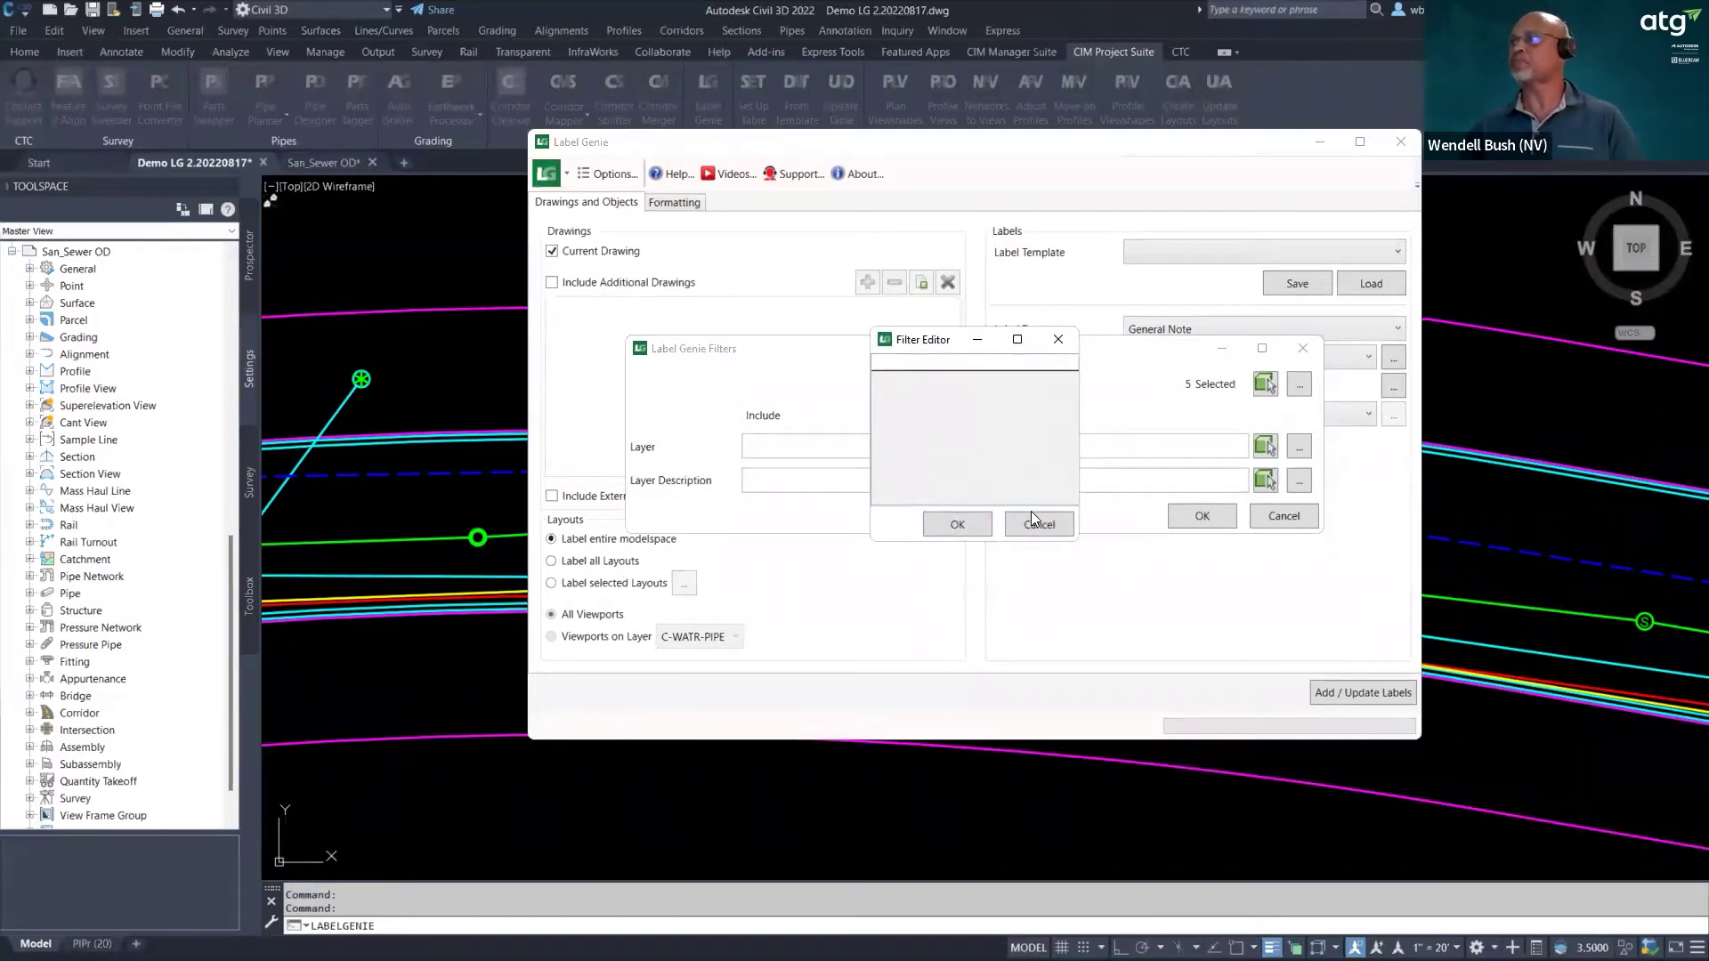
left_click(1031, 518)
left_click(978, 443)
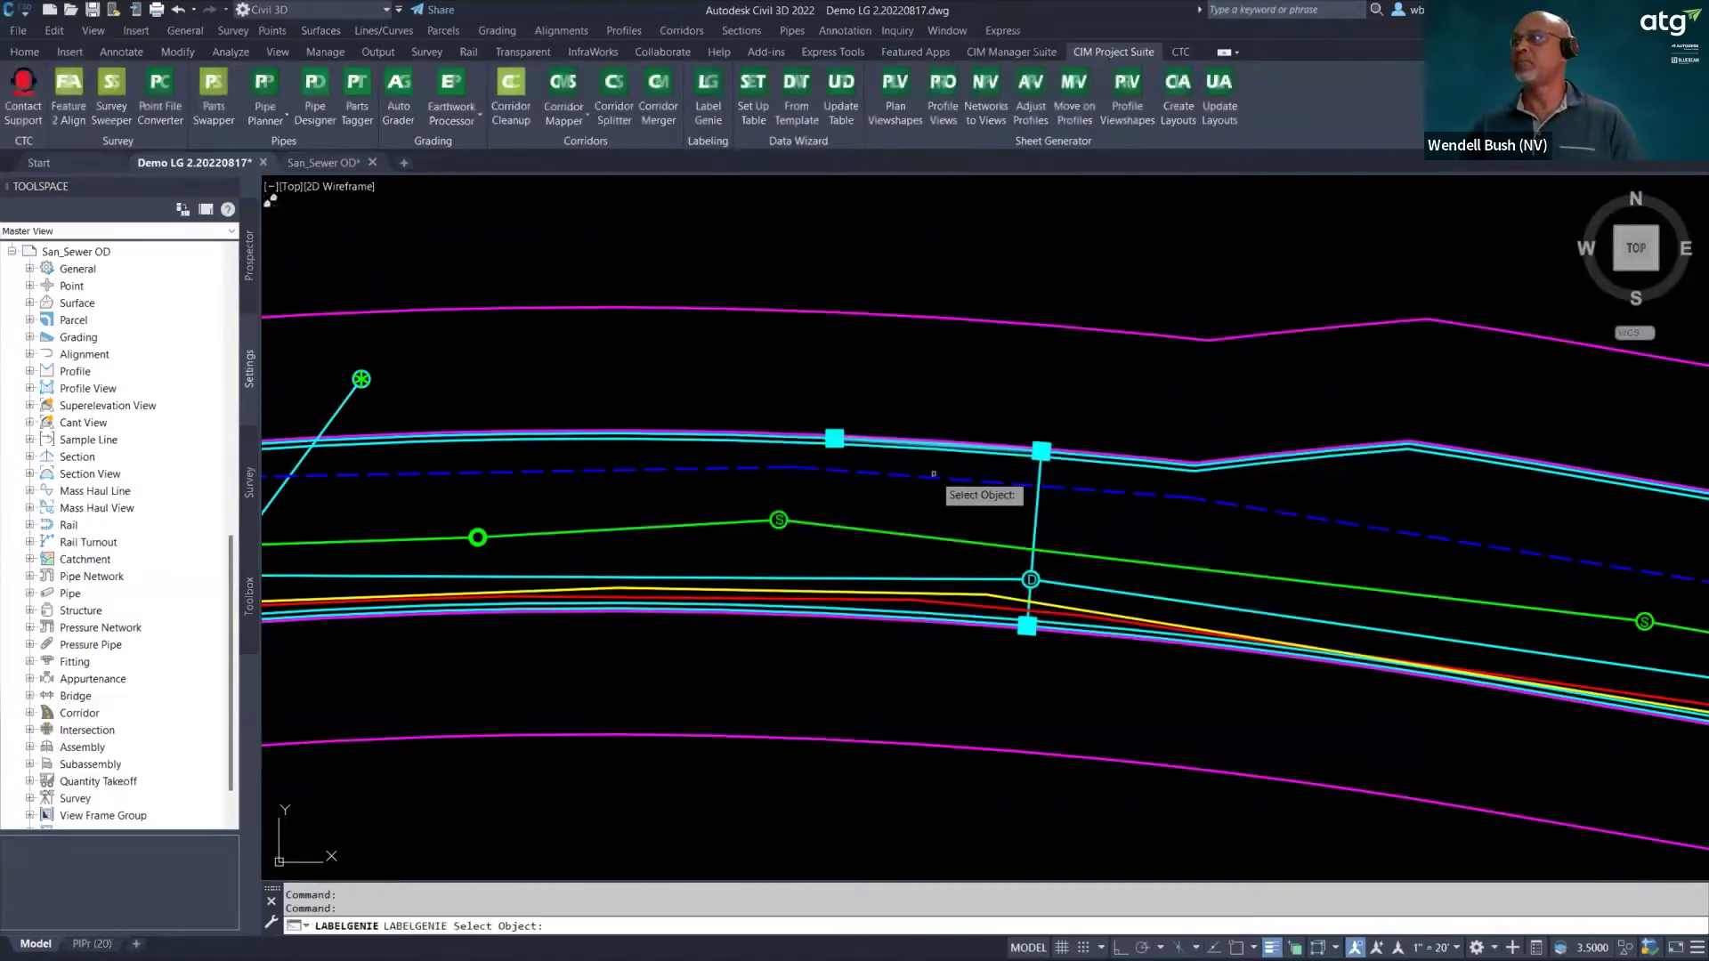
key("Escape")
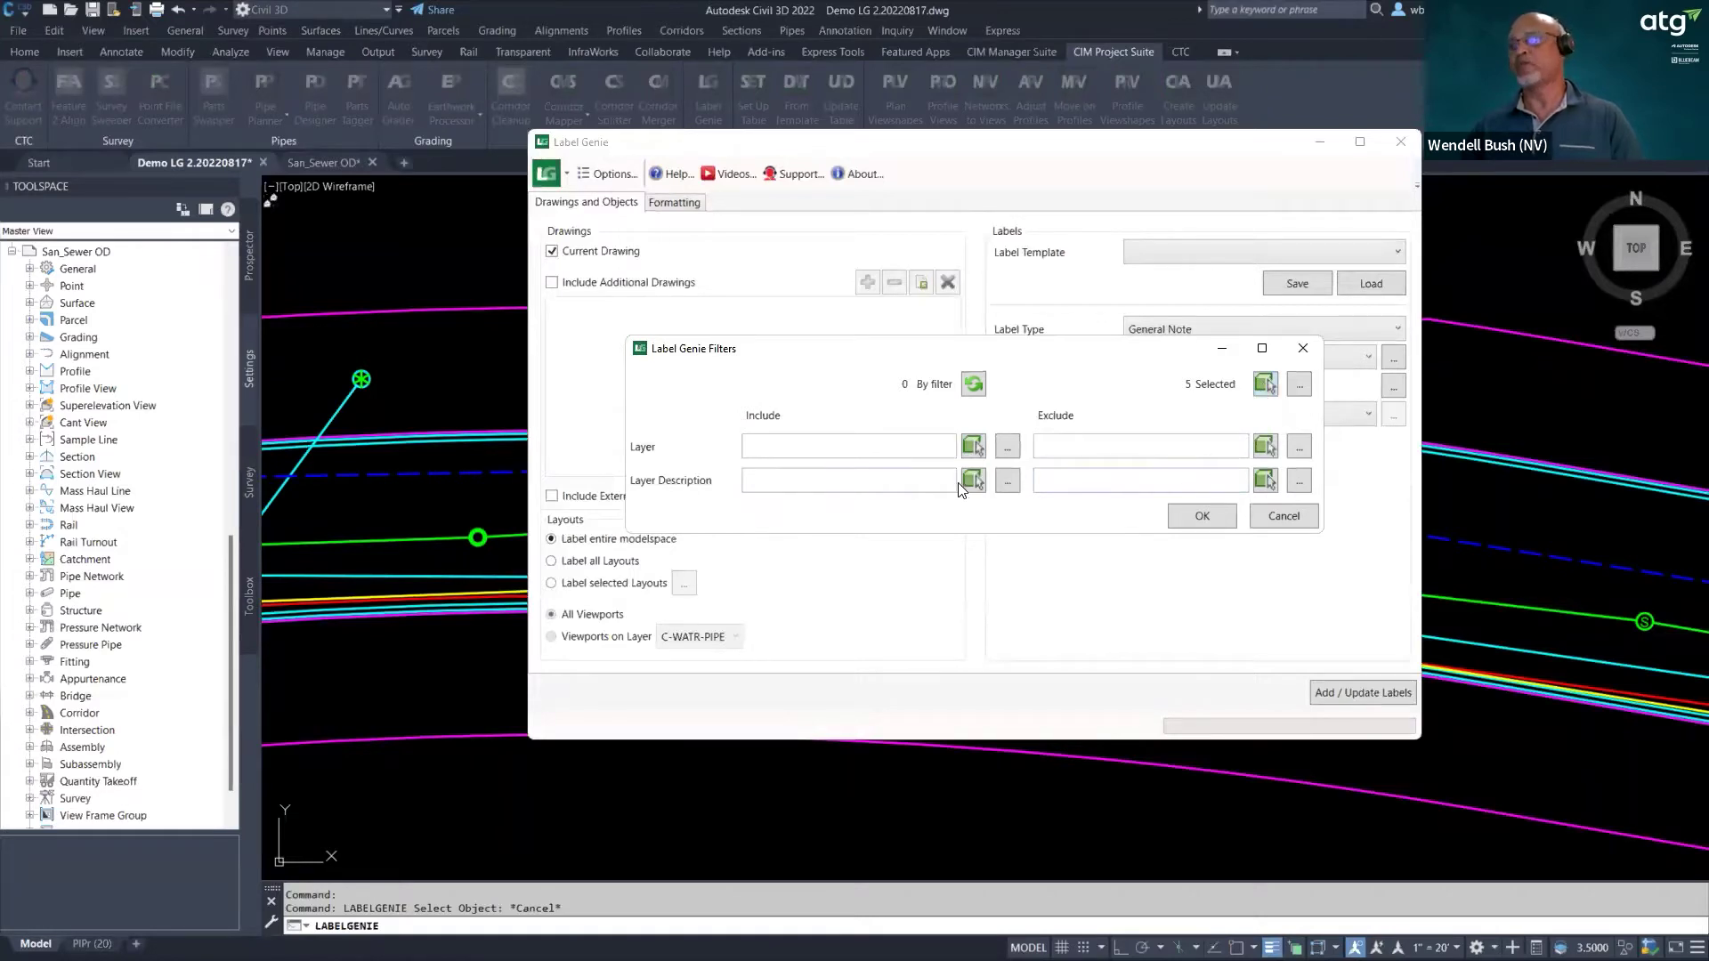
- Review the report of individually selected anchor objects and their layers, and close it
left_click(1266, 385)
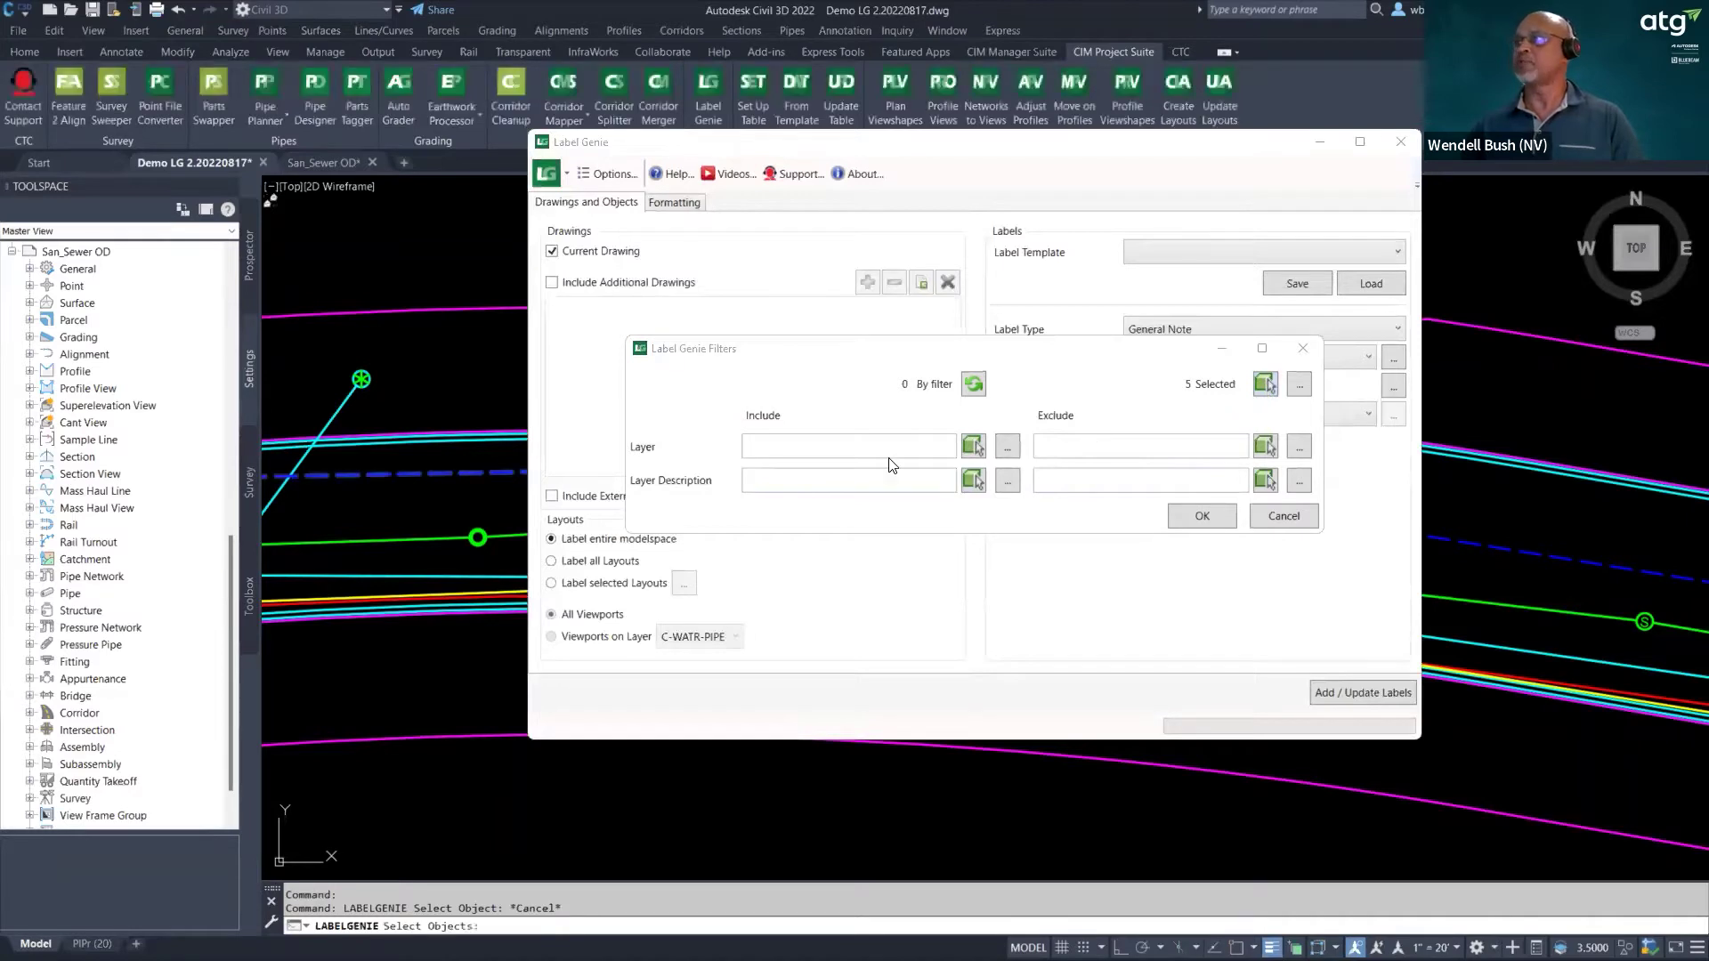
left_click(1273, 392)
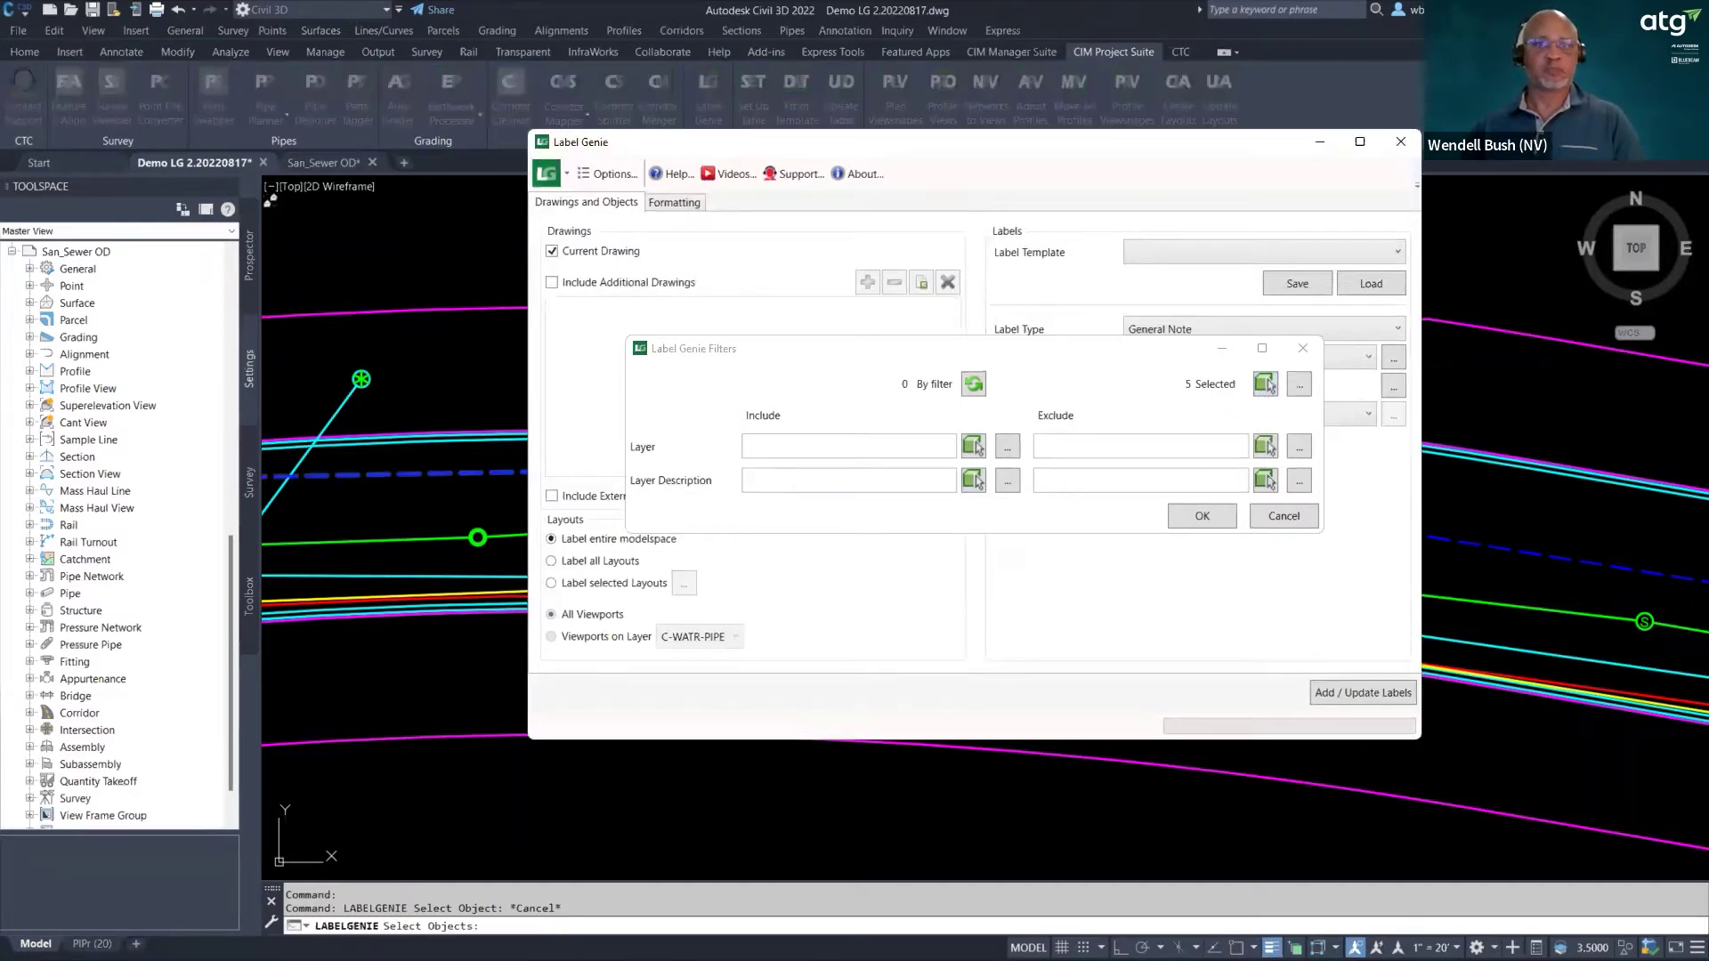
left_click(1273, 391)
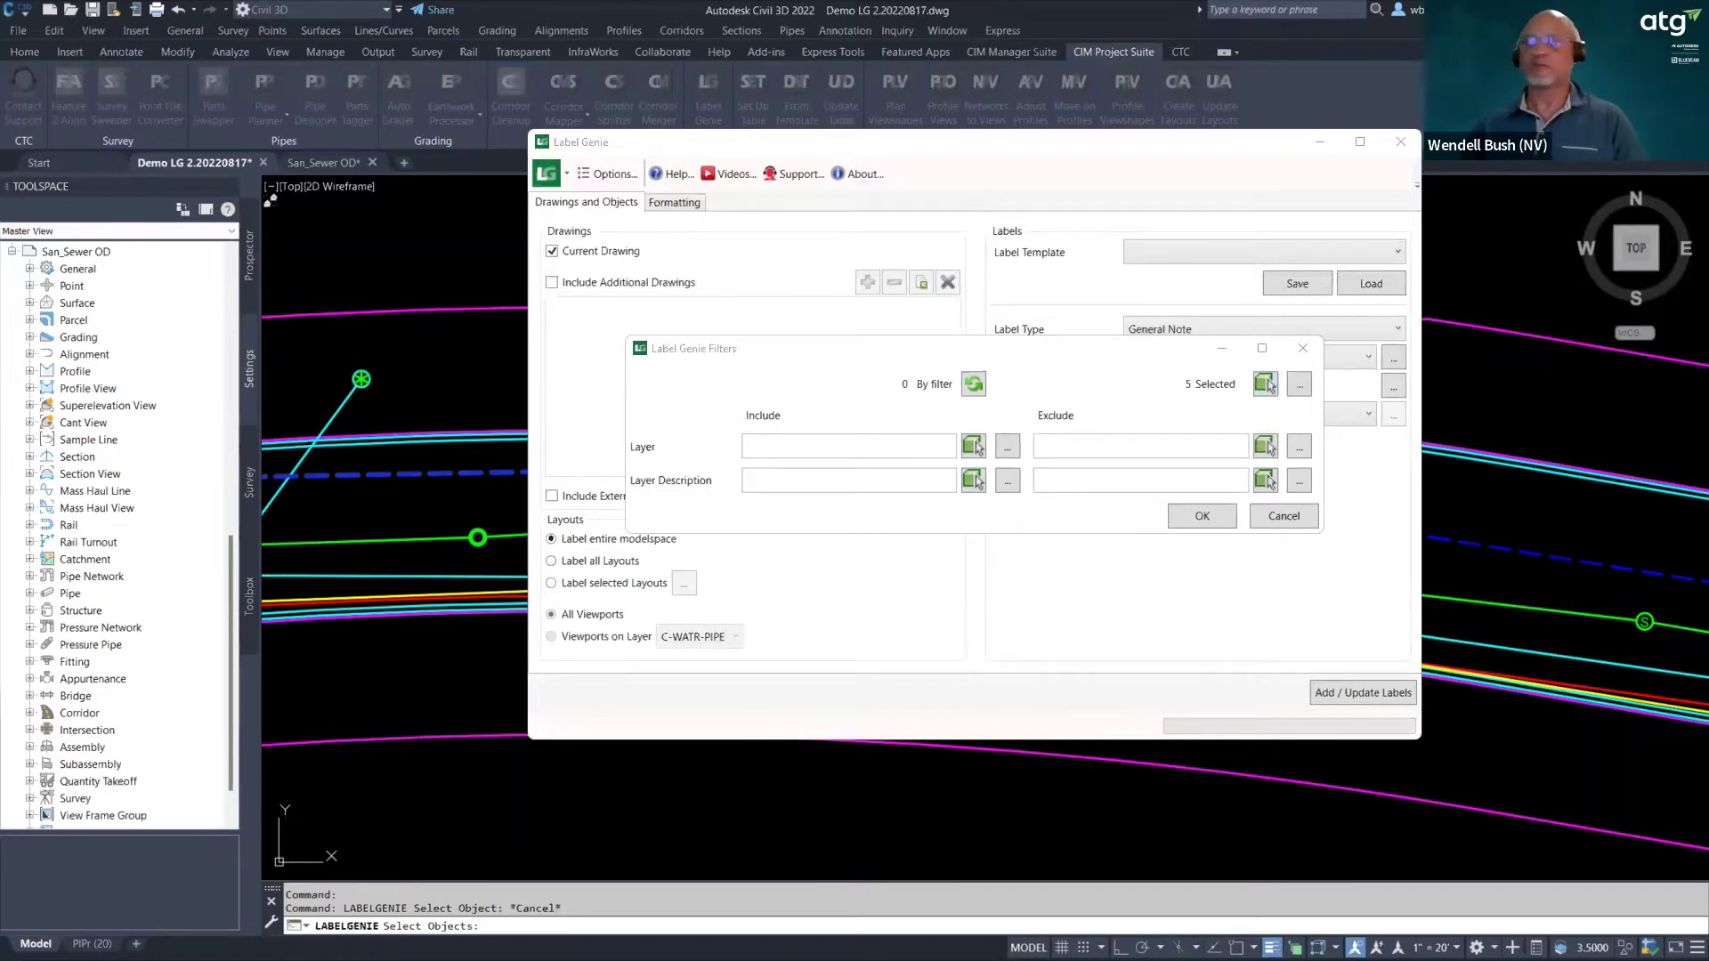
left_click(1300, 385)
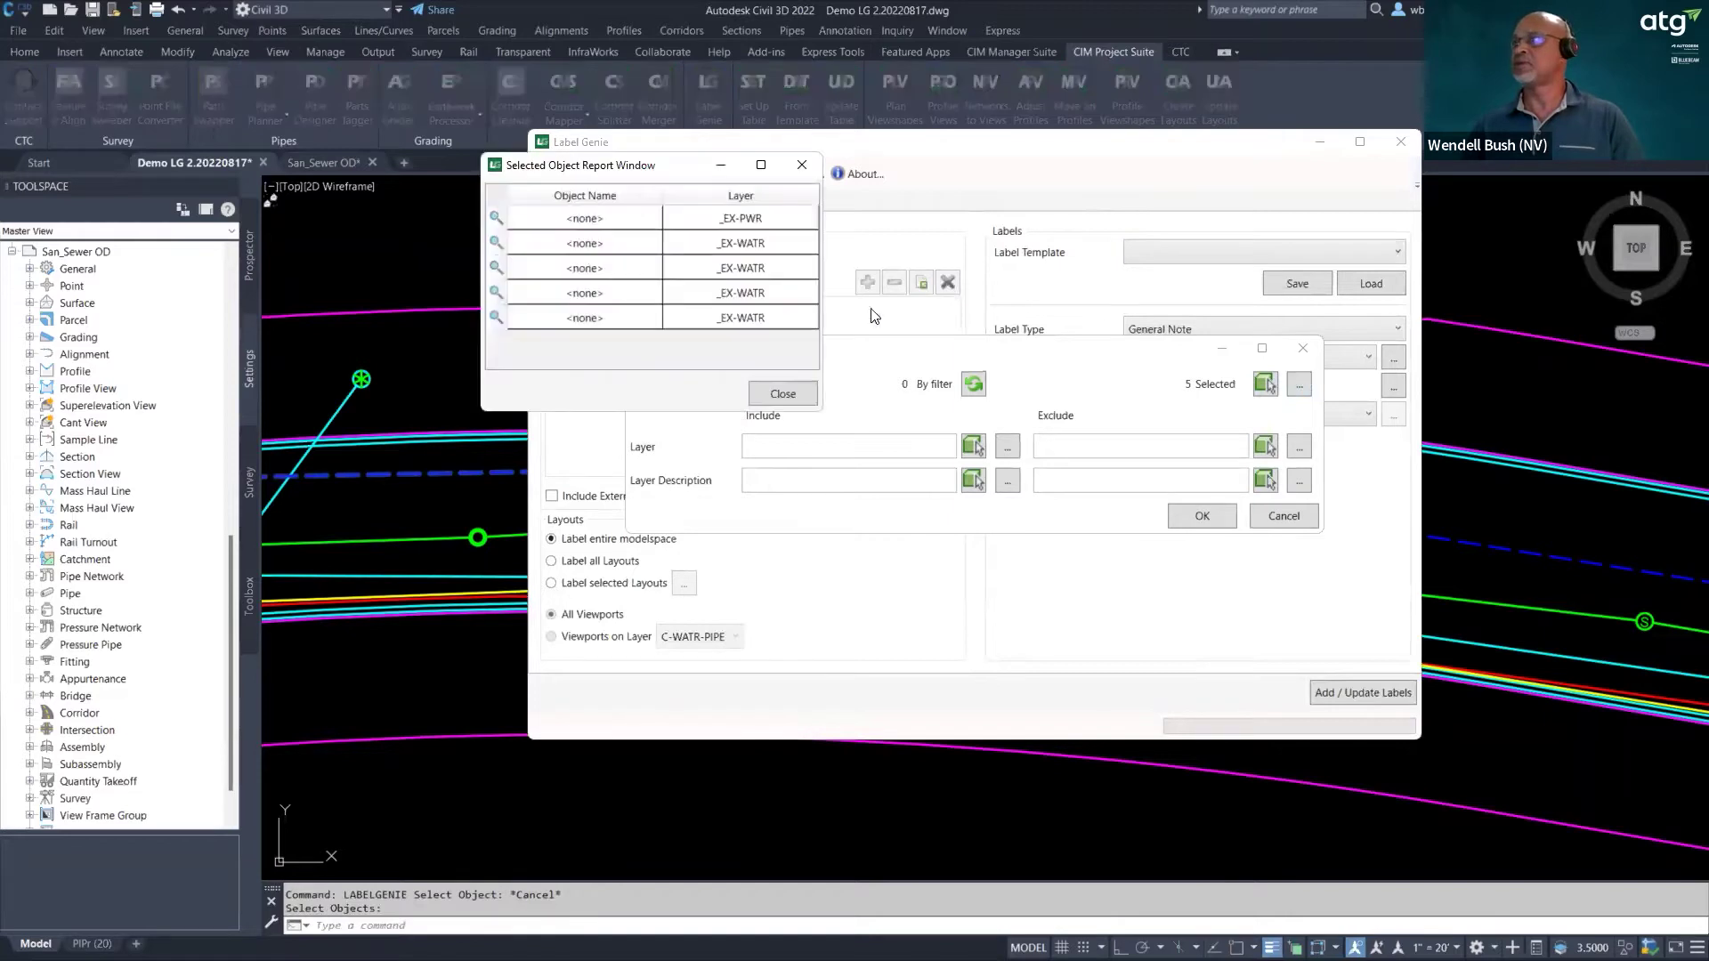
left_click(801, 164)
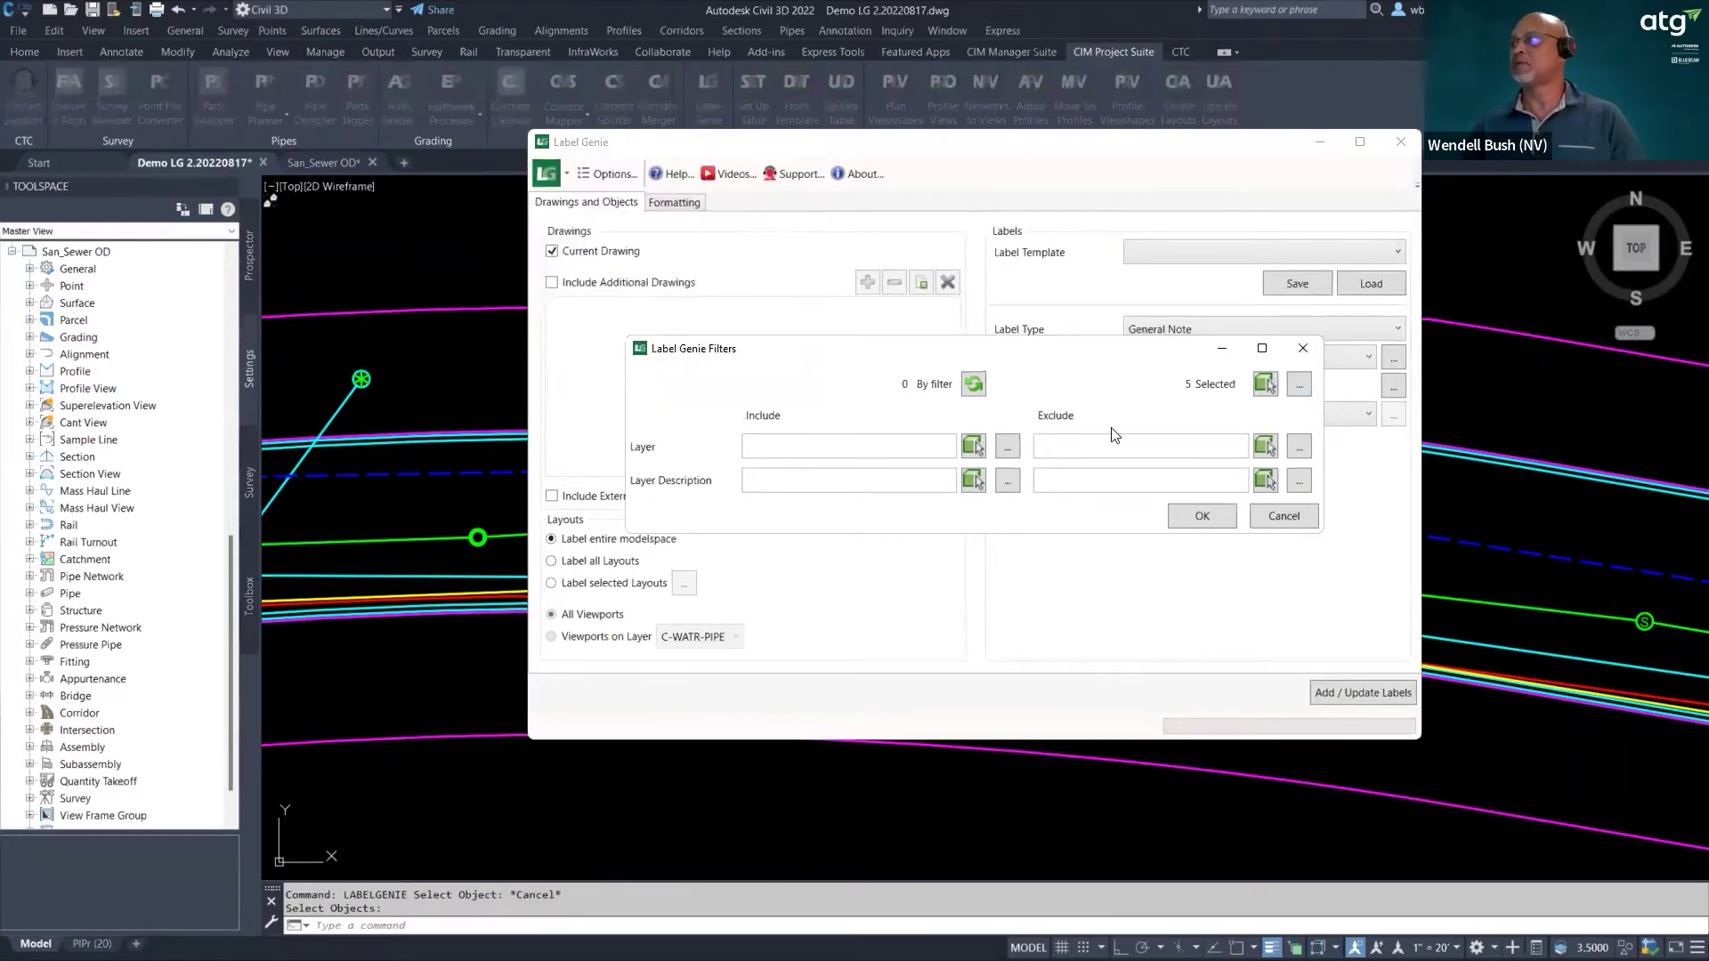
- Try the included-layer object pick and filter editor again, and close the Label Genie filters
left_click(980, 450)
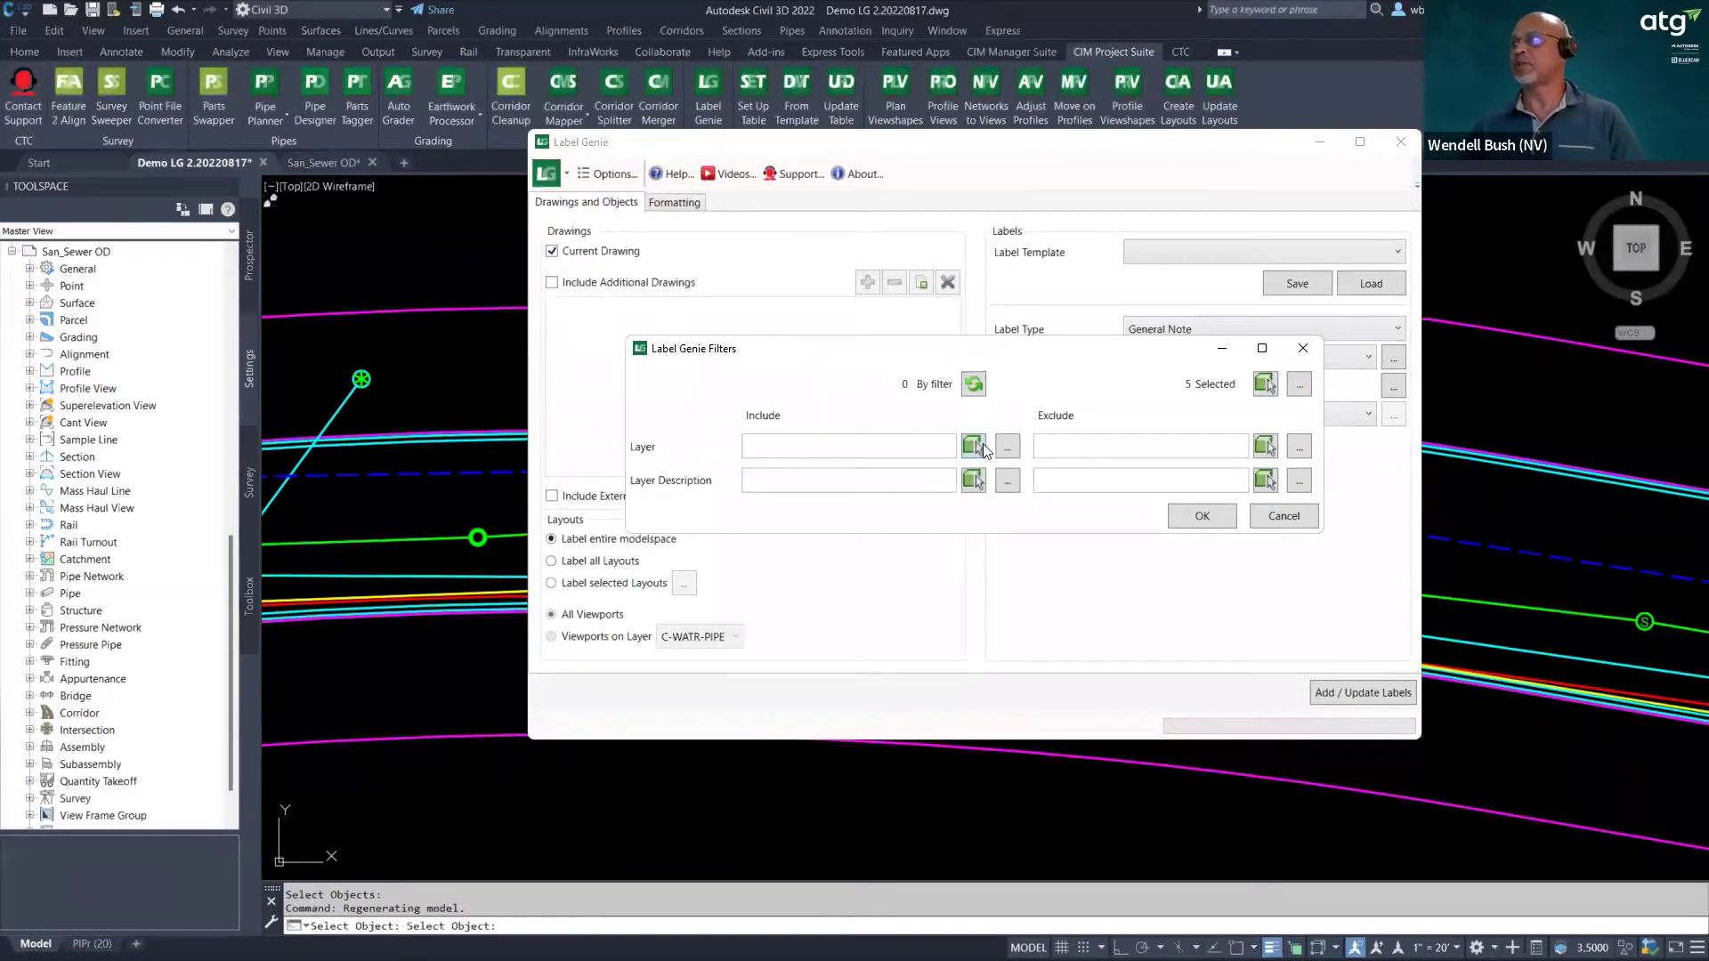
left_click(1007, 447)
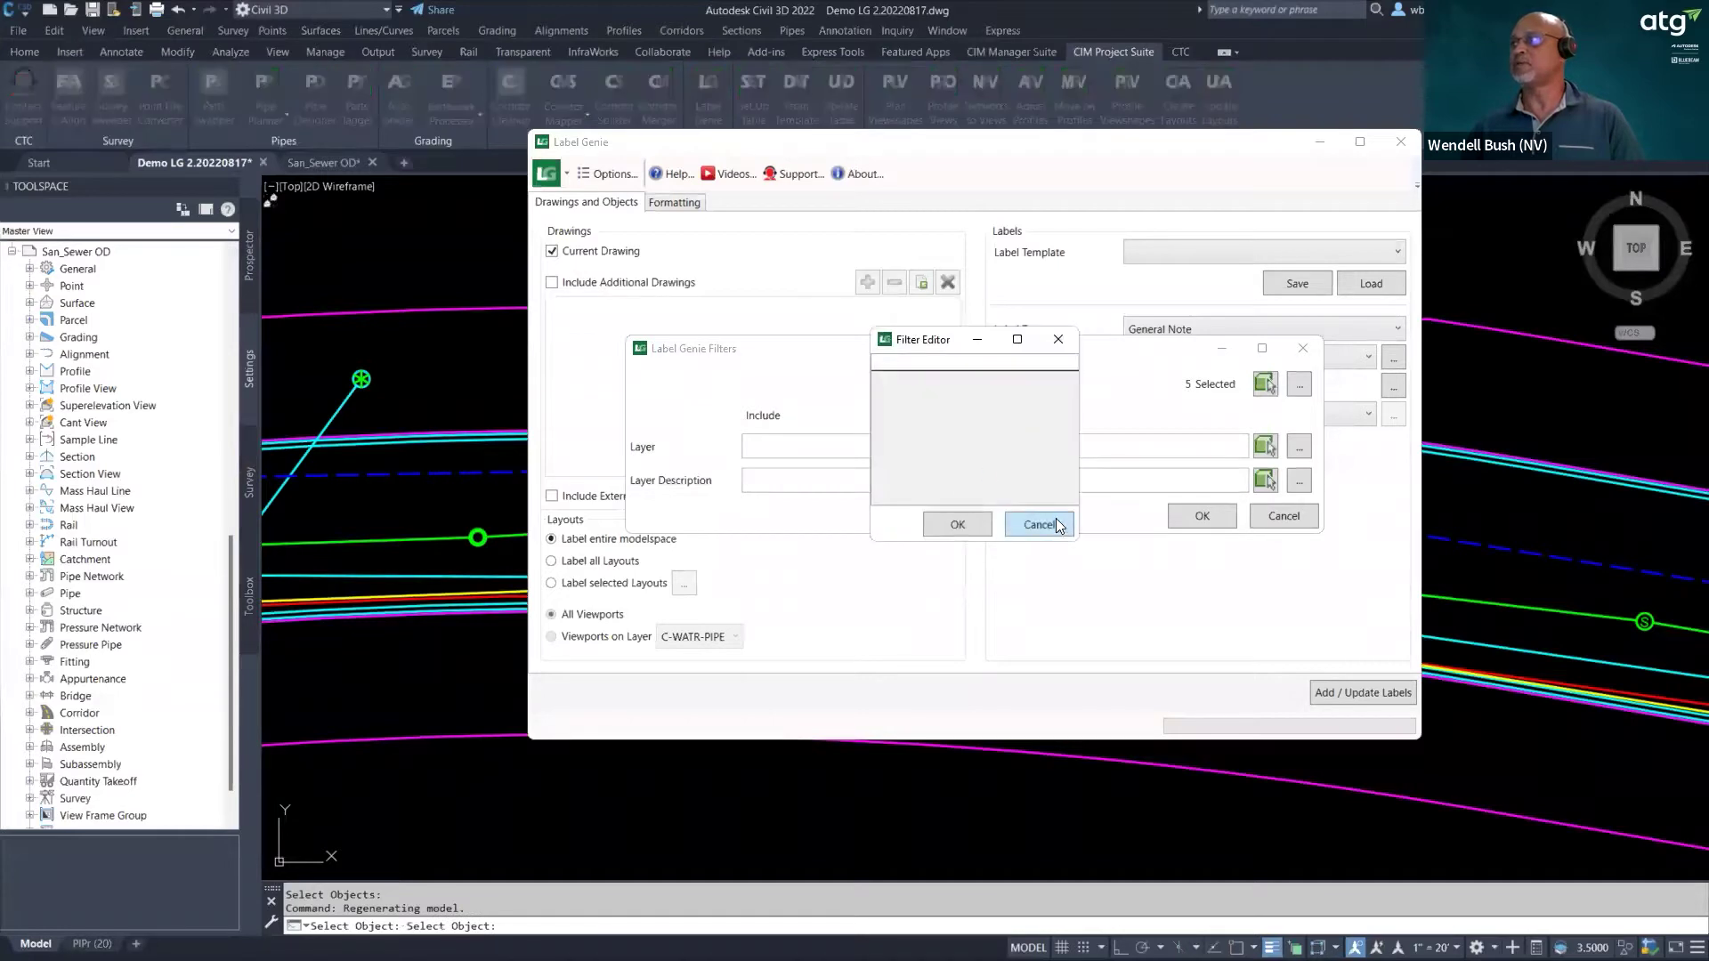
left_click(1039, 524)
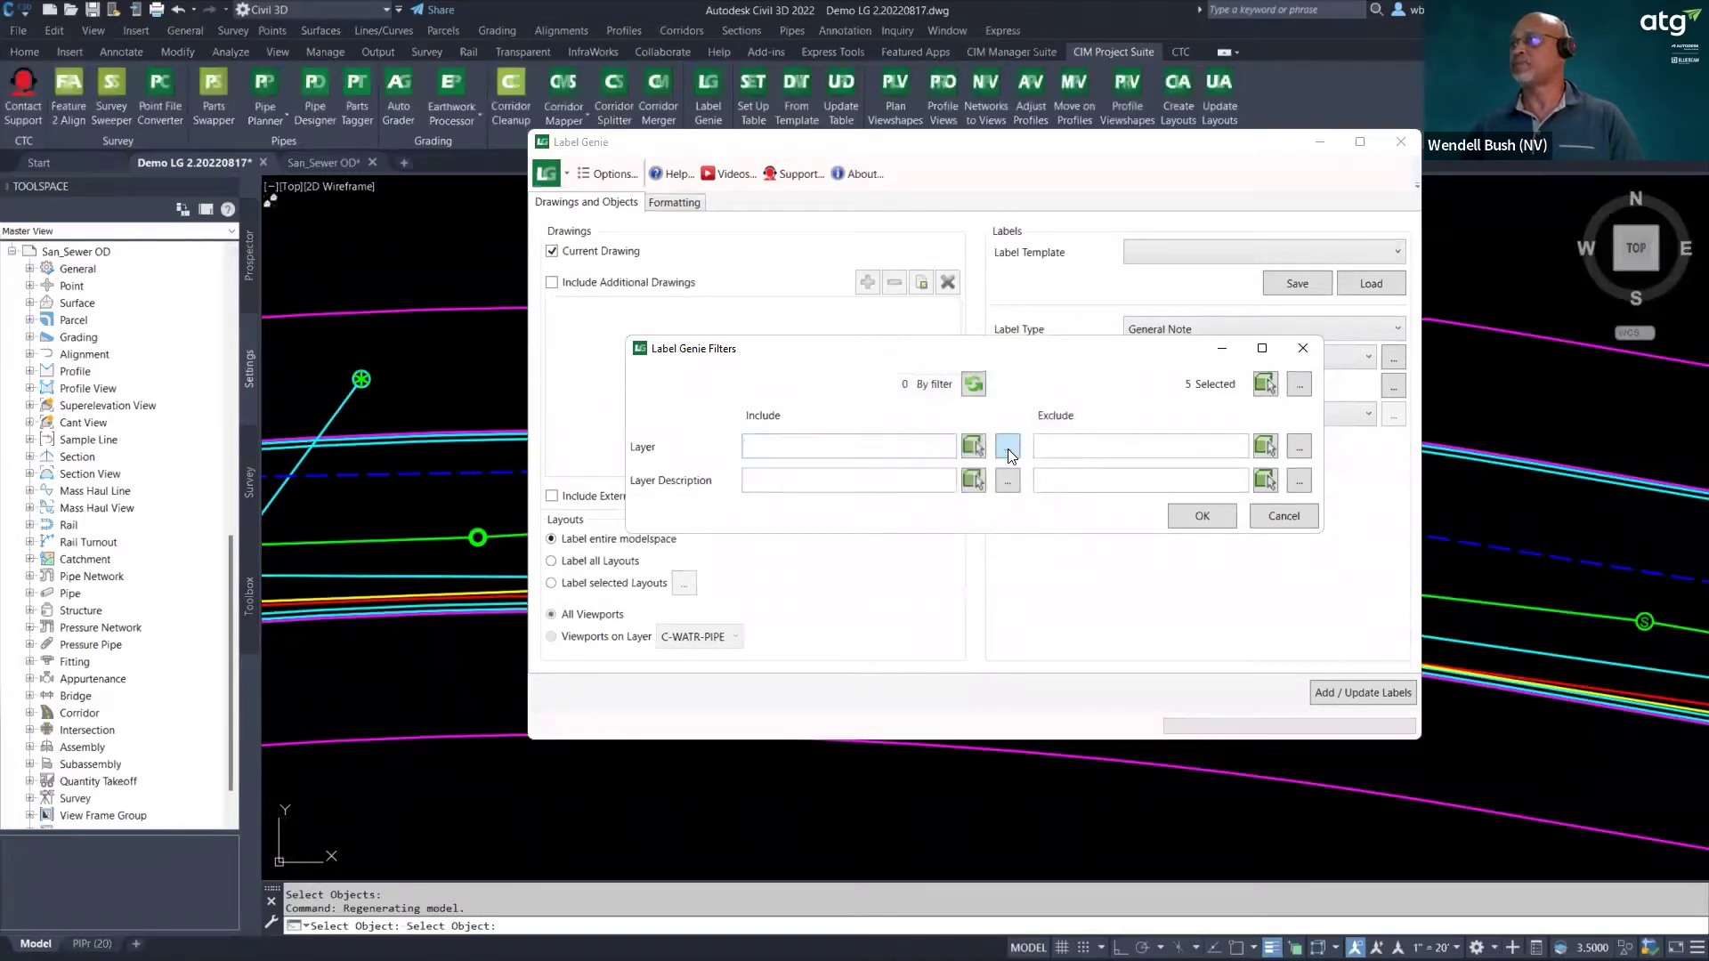
left_click(1008, 449)
left_click(1033, 521)
left_click(1304, 353)
left_click(1094, 494)
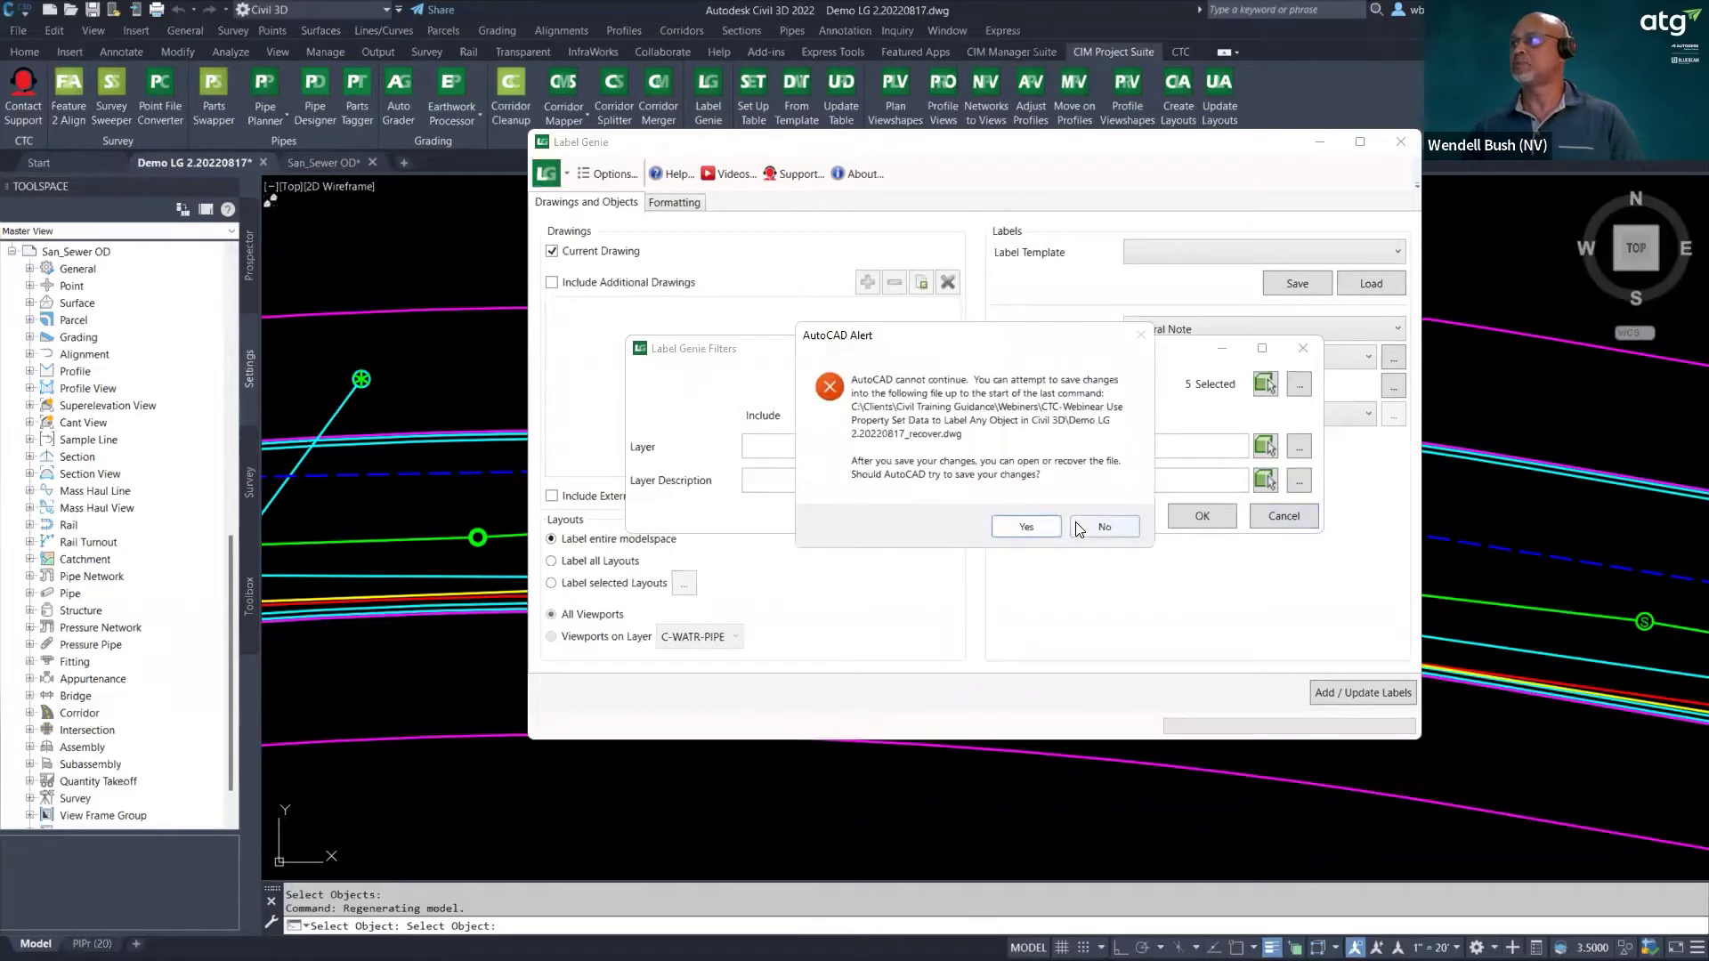
- Decline saving the changes to a recovery file, and dismiss the drawing recovery message and the Drawing Recovery Manager after restarting
left_click(1100, 527)
left_click(986, 564)
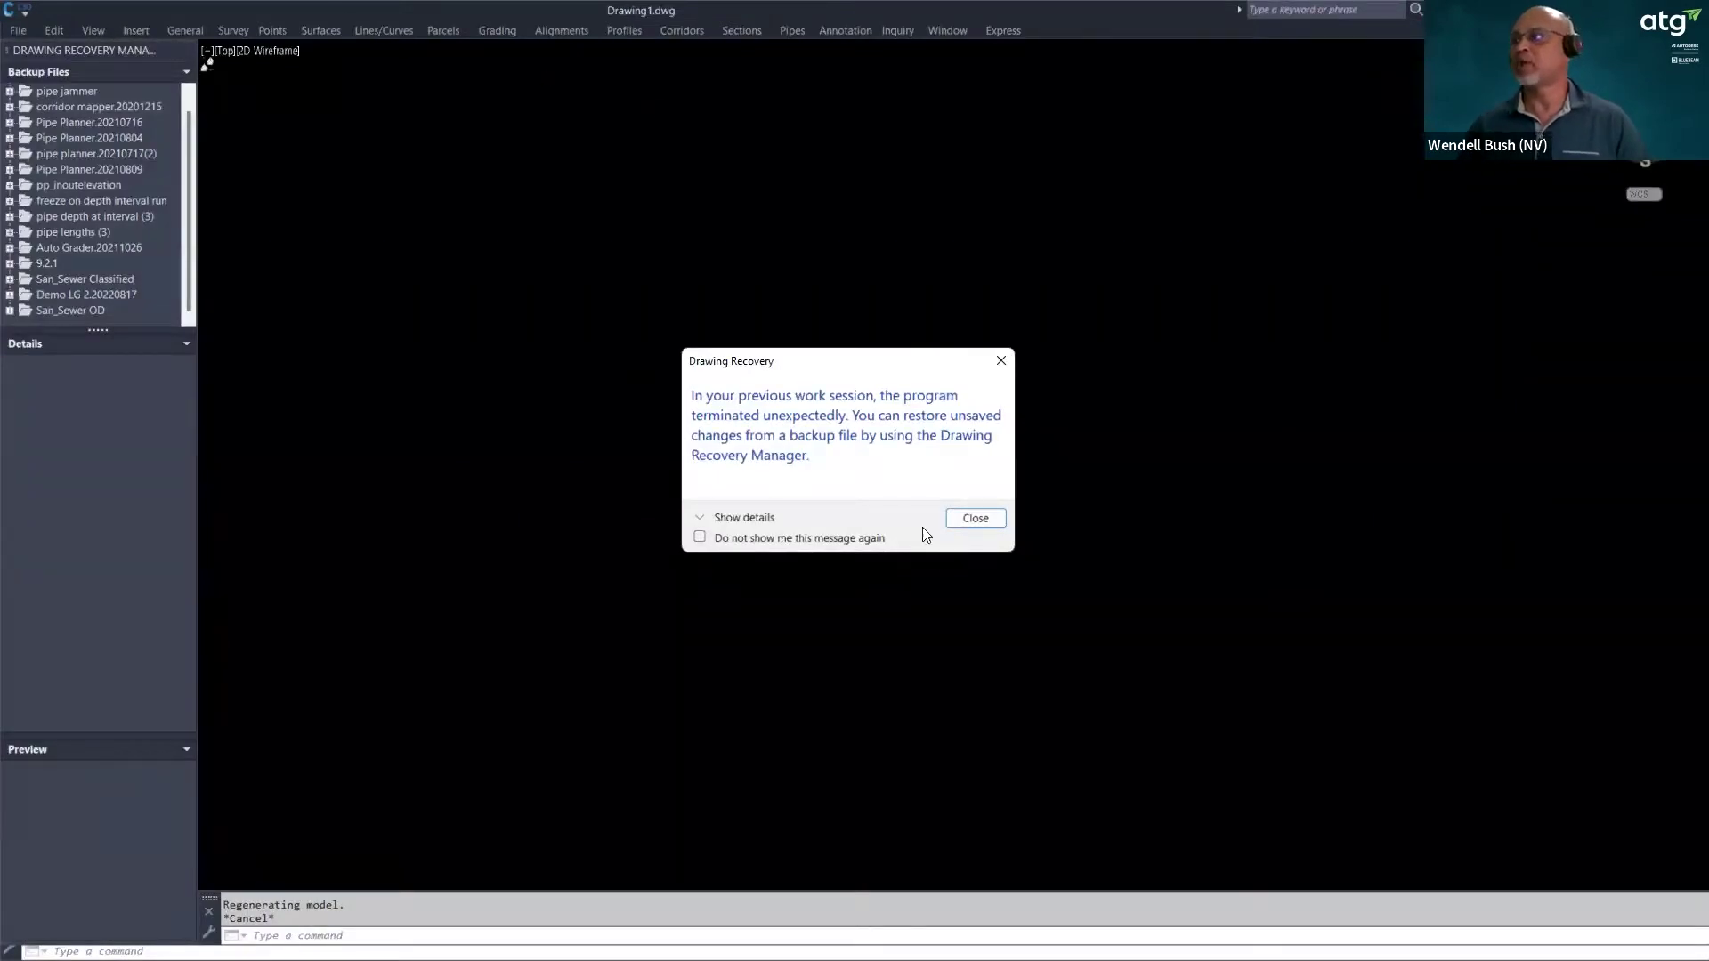
left_click(971, 521)
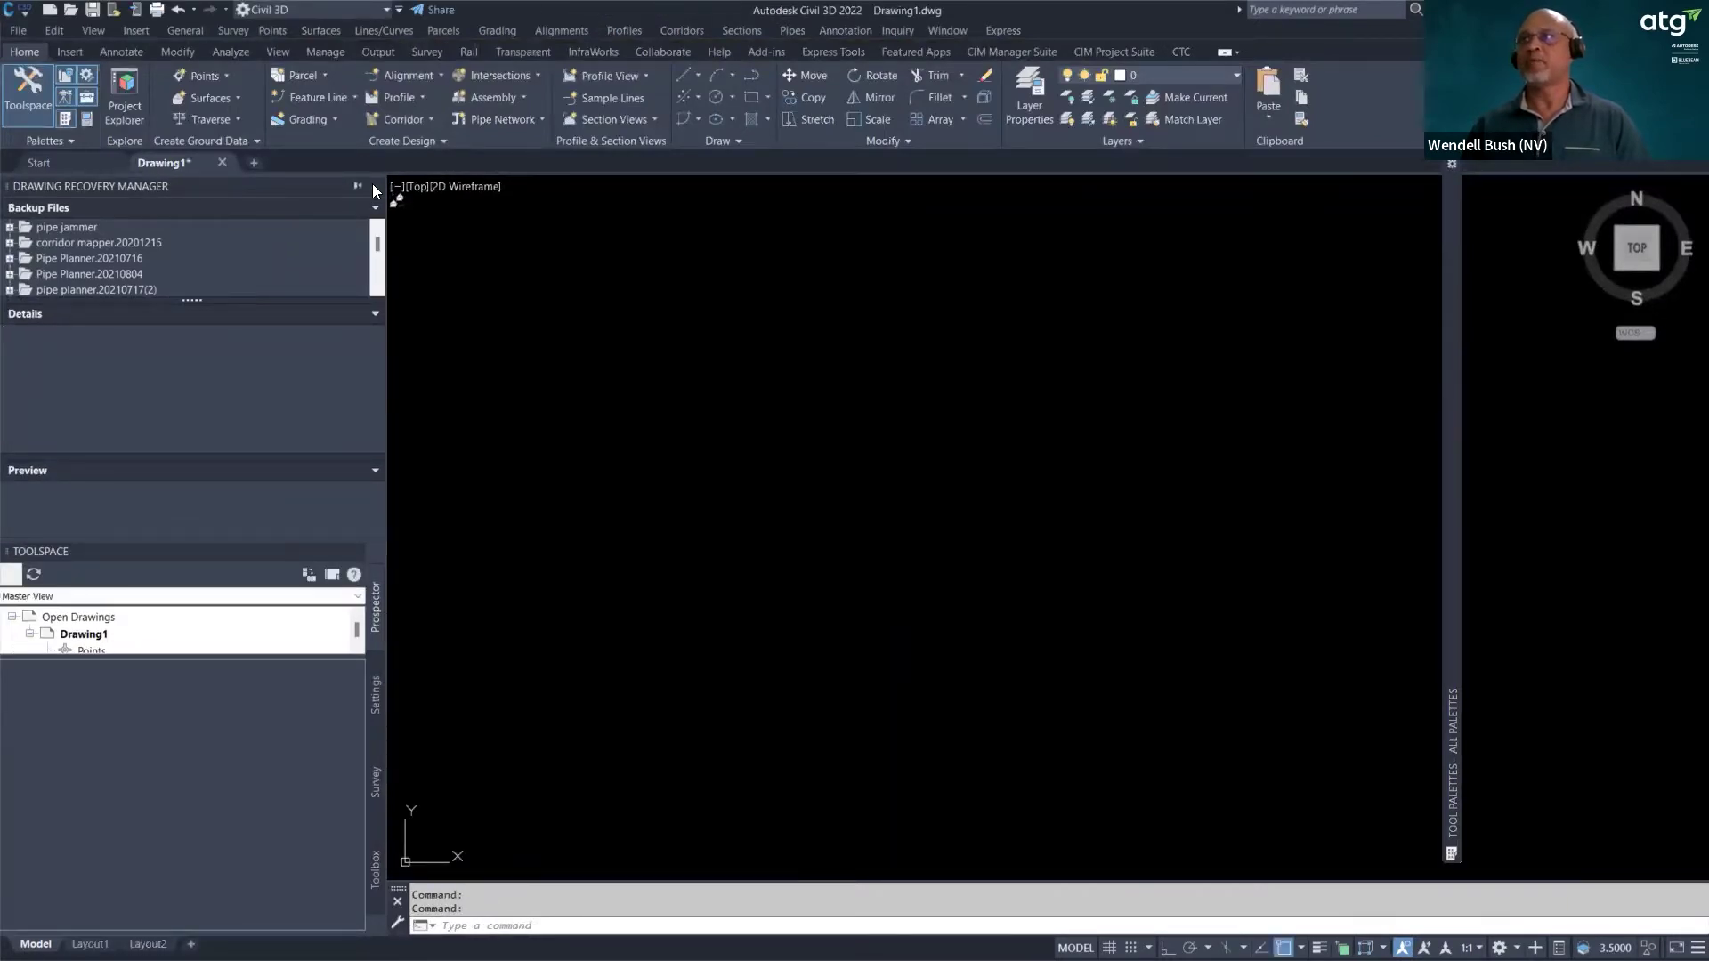
left_click(373, 185)
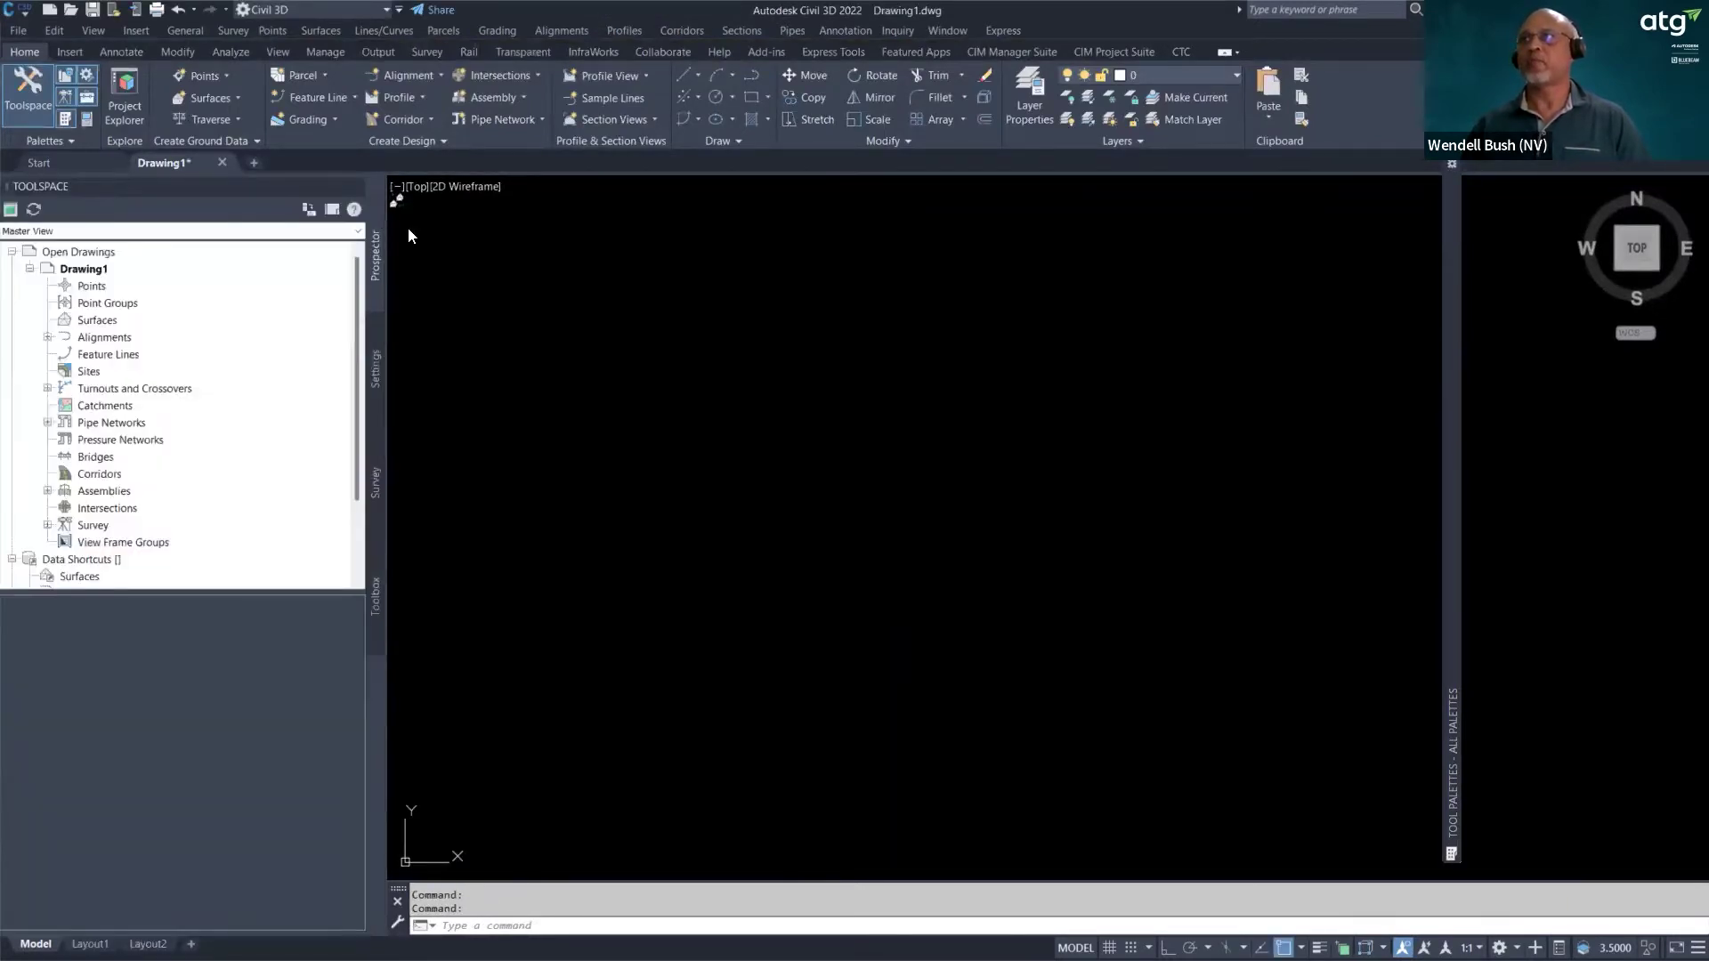
- Open the drawing Demo LG 2.20220817.dwg from the webinar folder
left_click(28, 33)
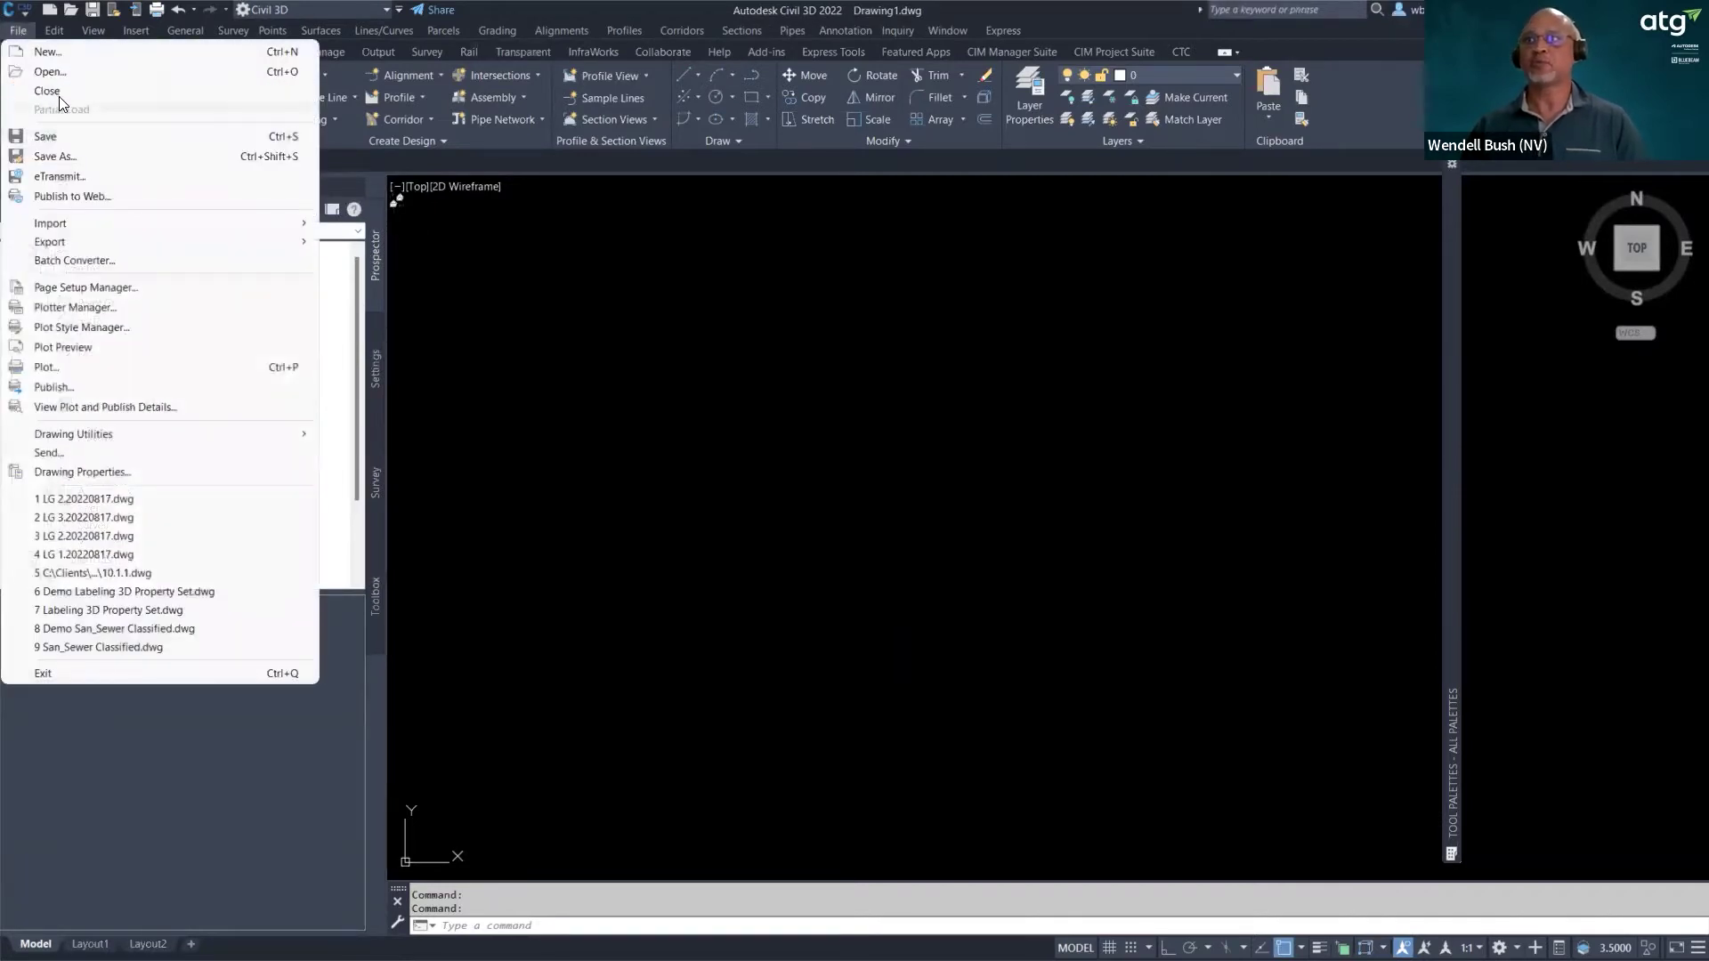
left_click(55, 72)
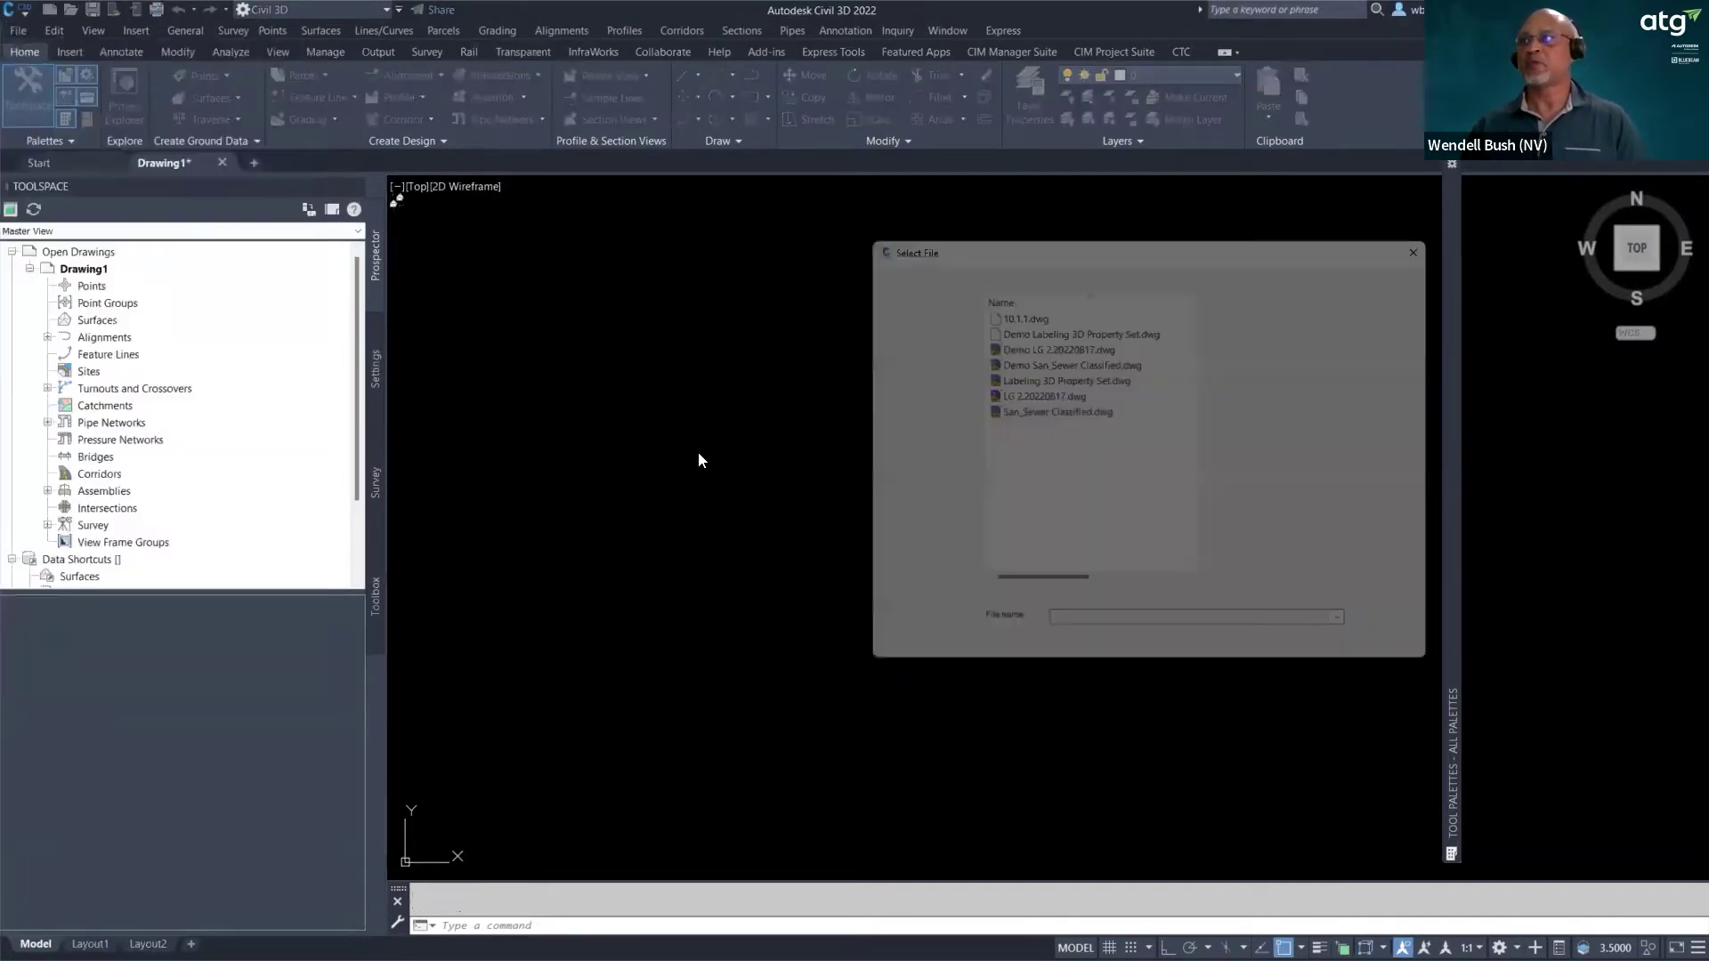
left_click(1020, 317)
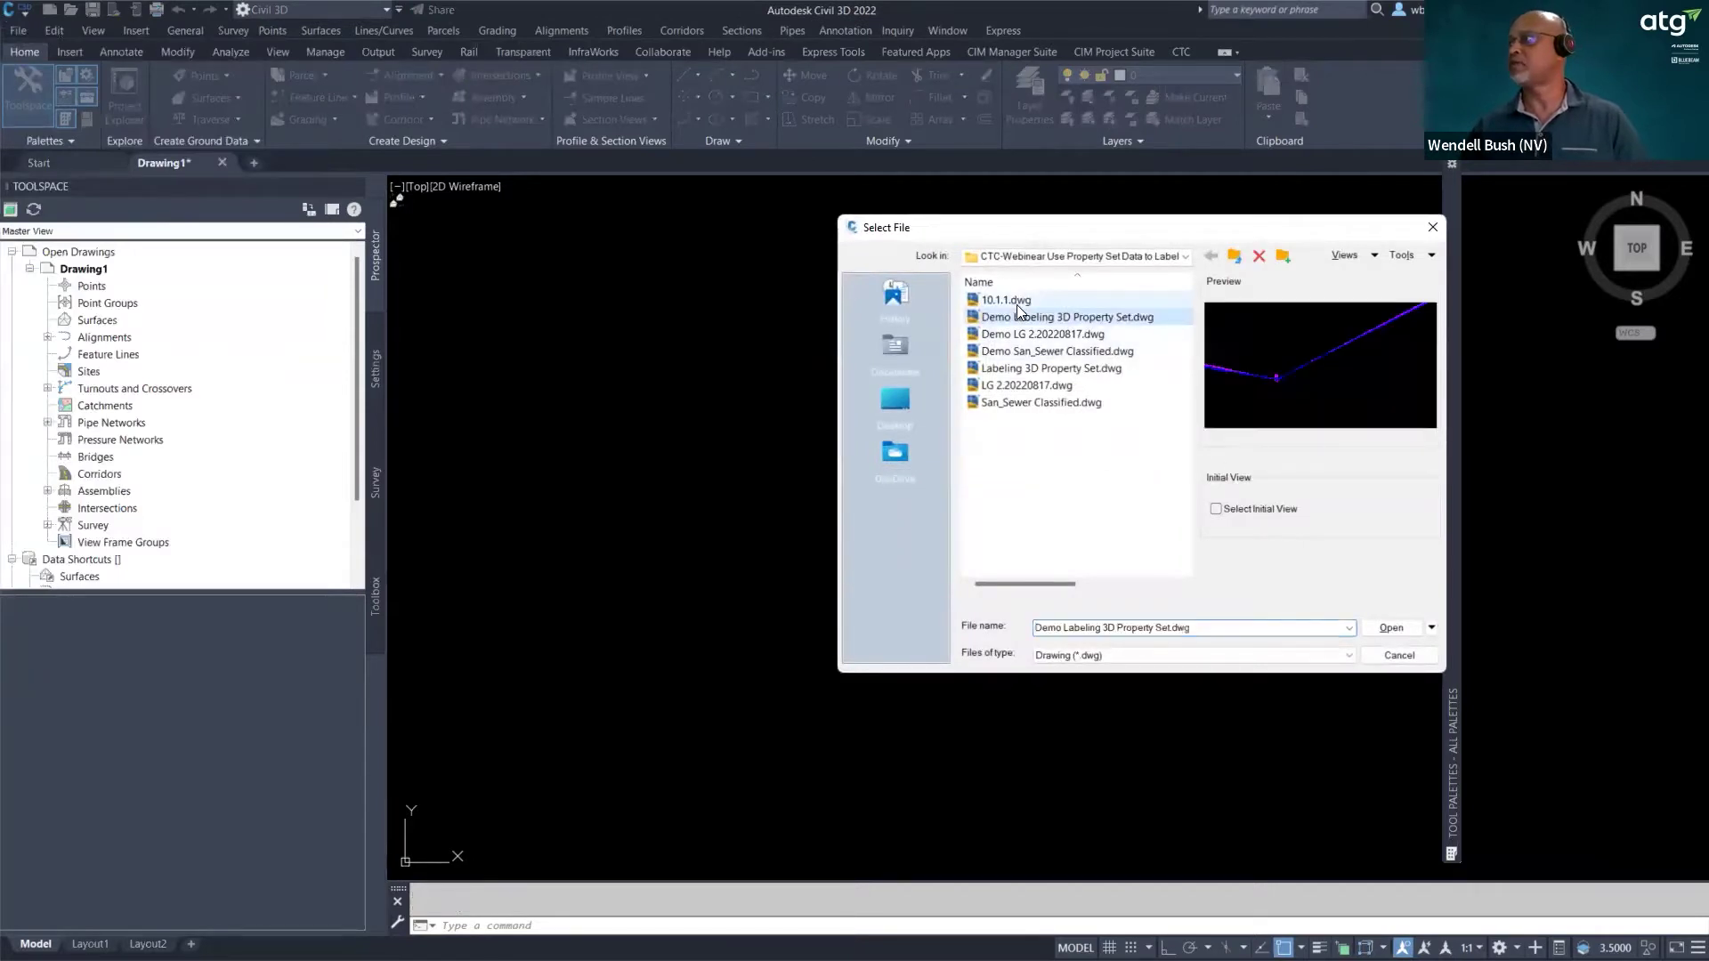
key("Down")
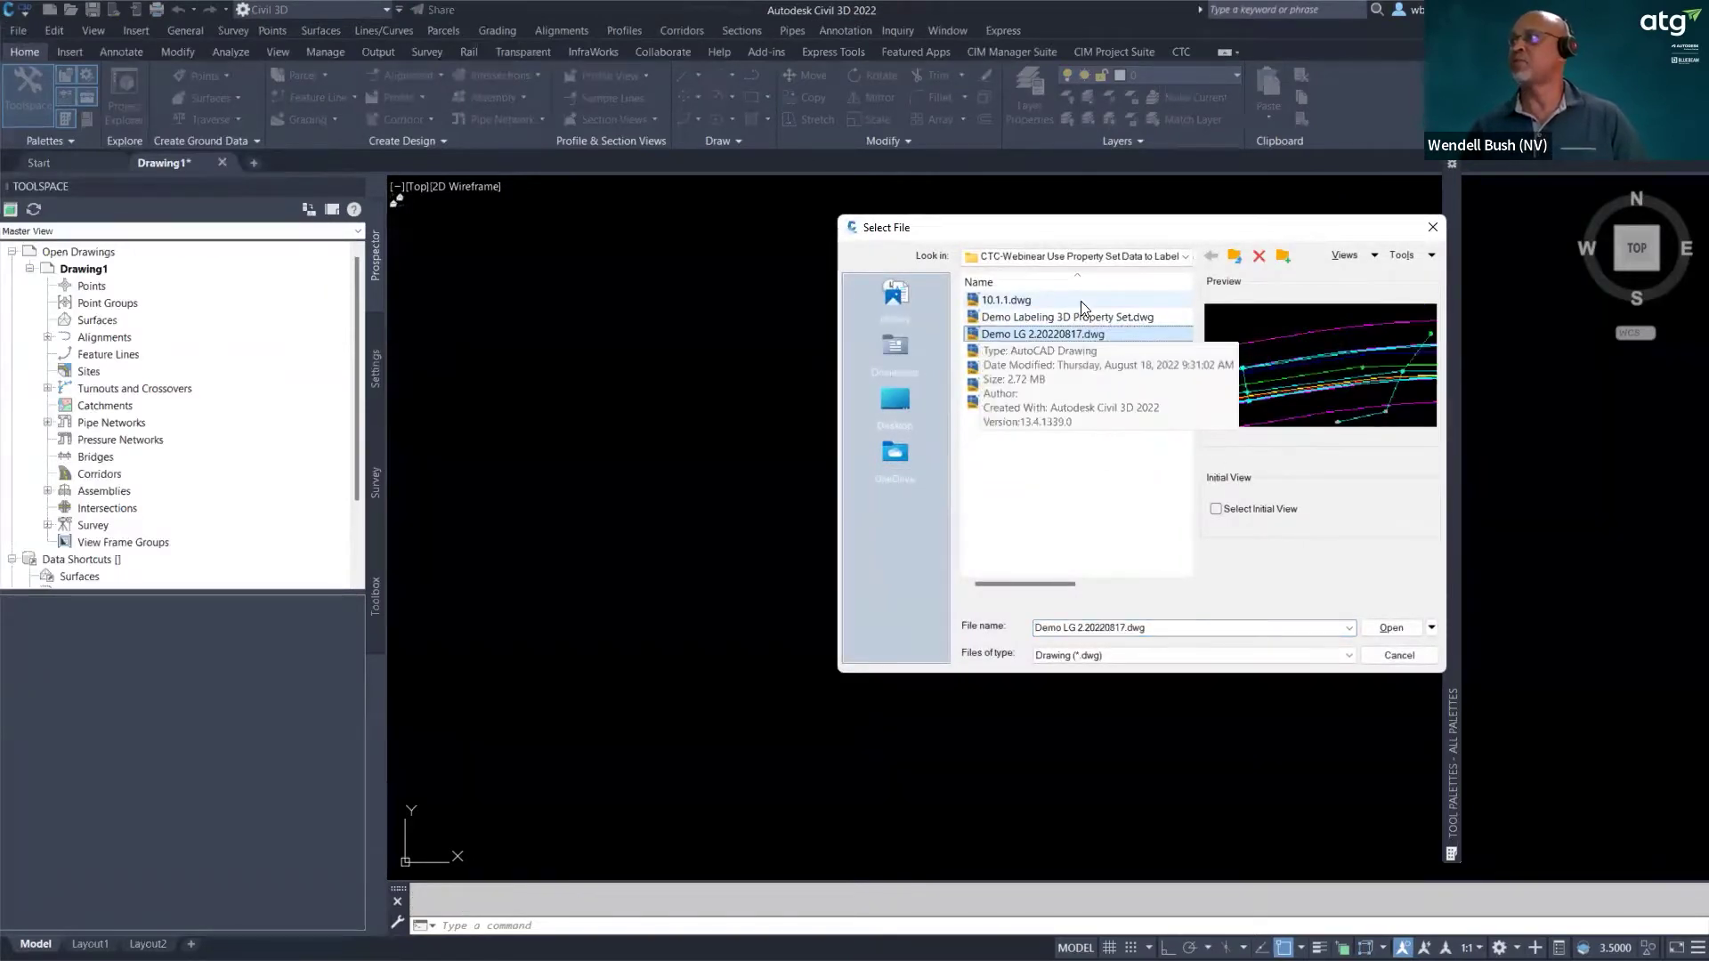
left_click(1040, 331)
left_click(1388, 628)
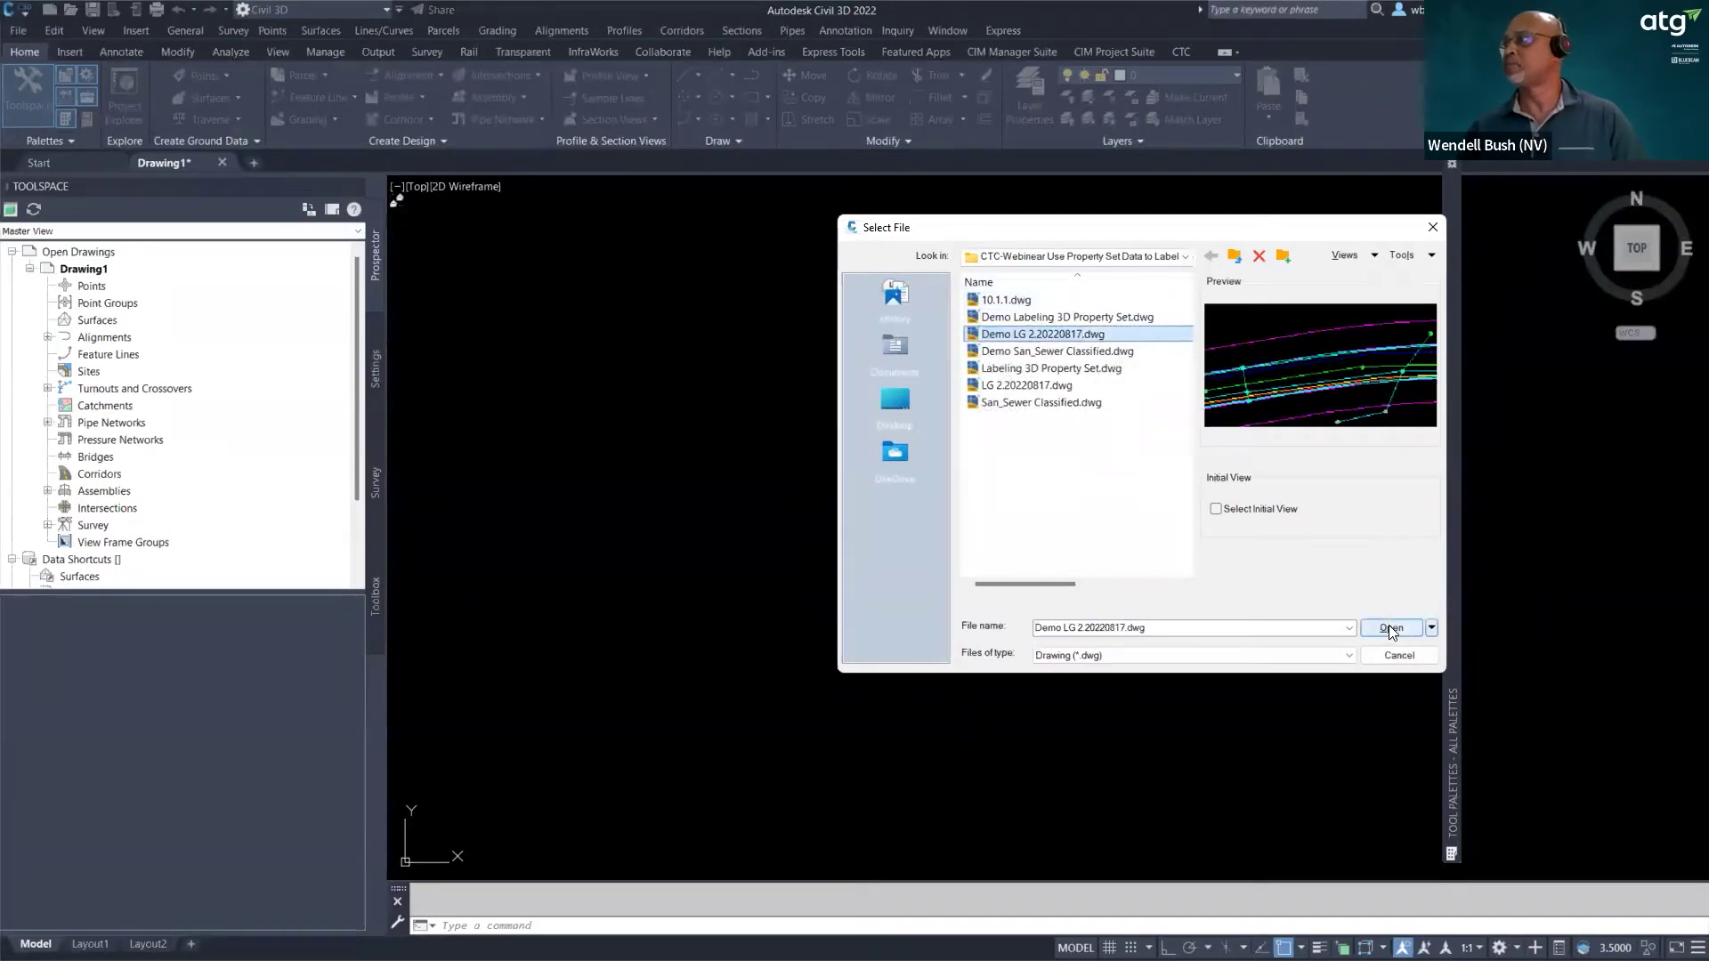
left_click(1389, 629)
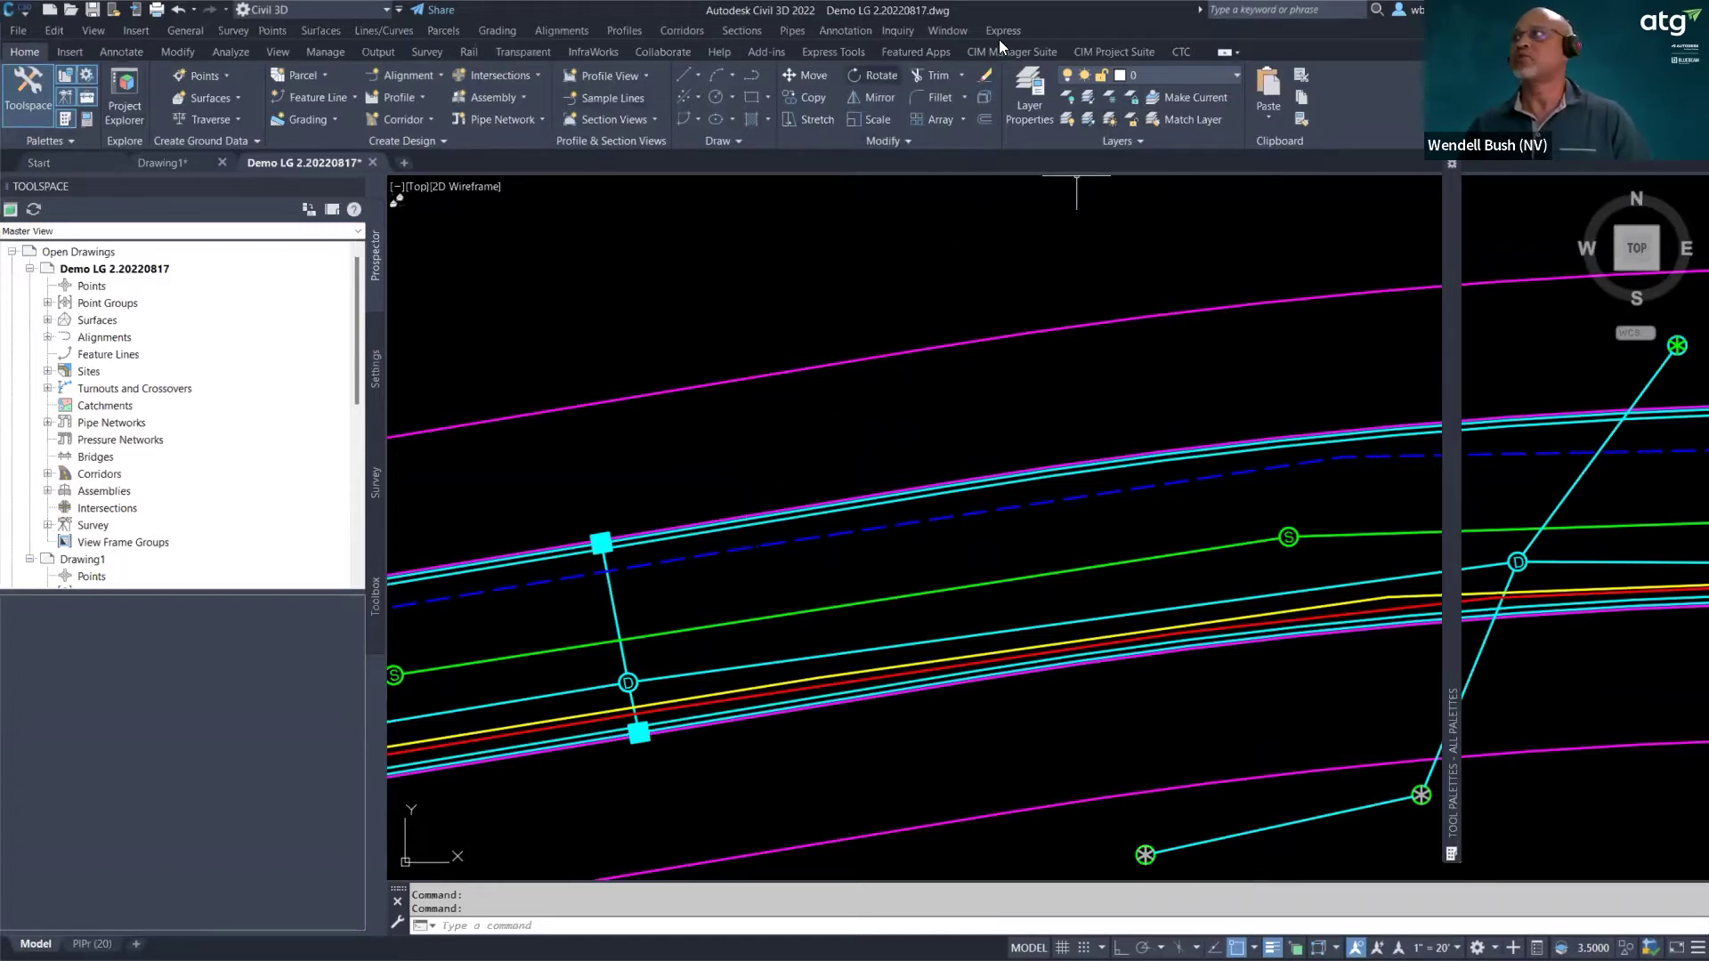
- Try to select the dashed blue water line as an individual Lines anchor object in Label Genie, and close the tool
left_click(1118, 52)
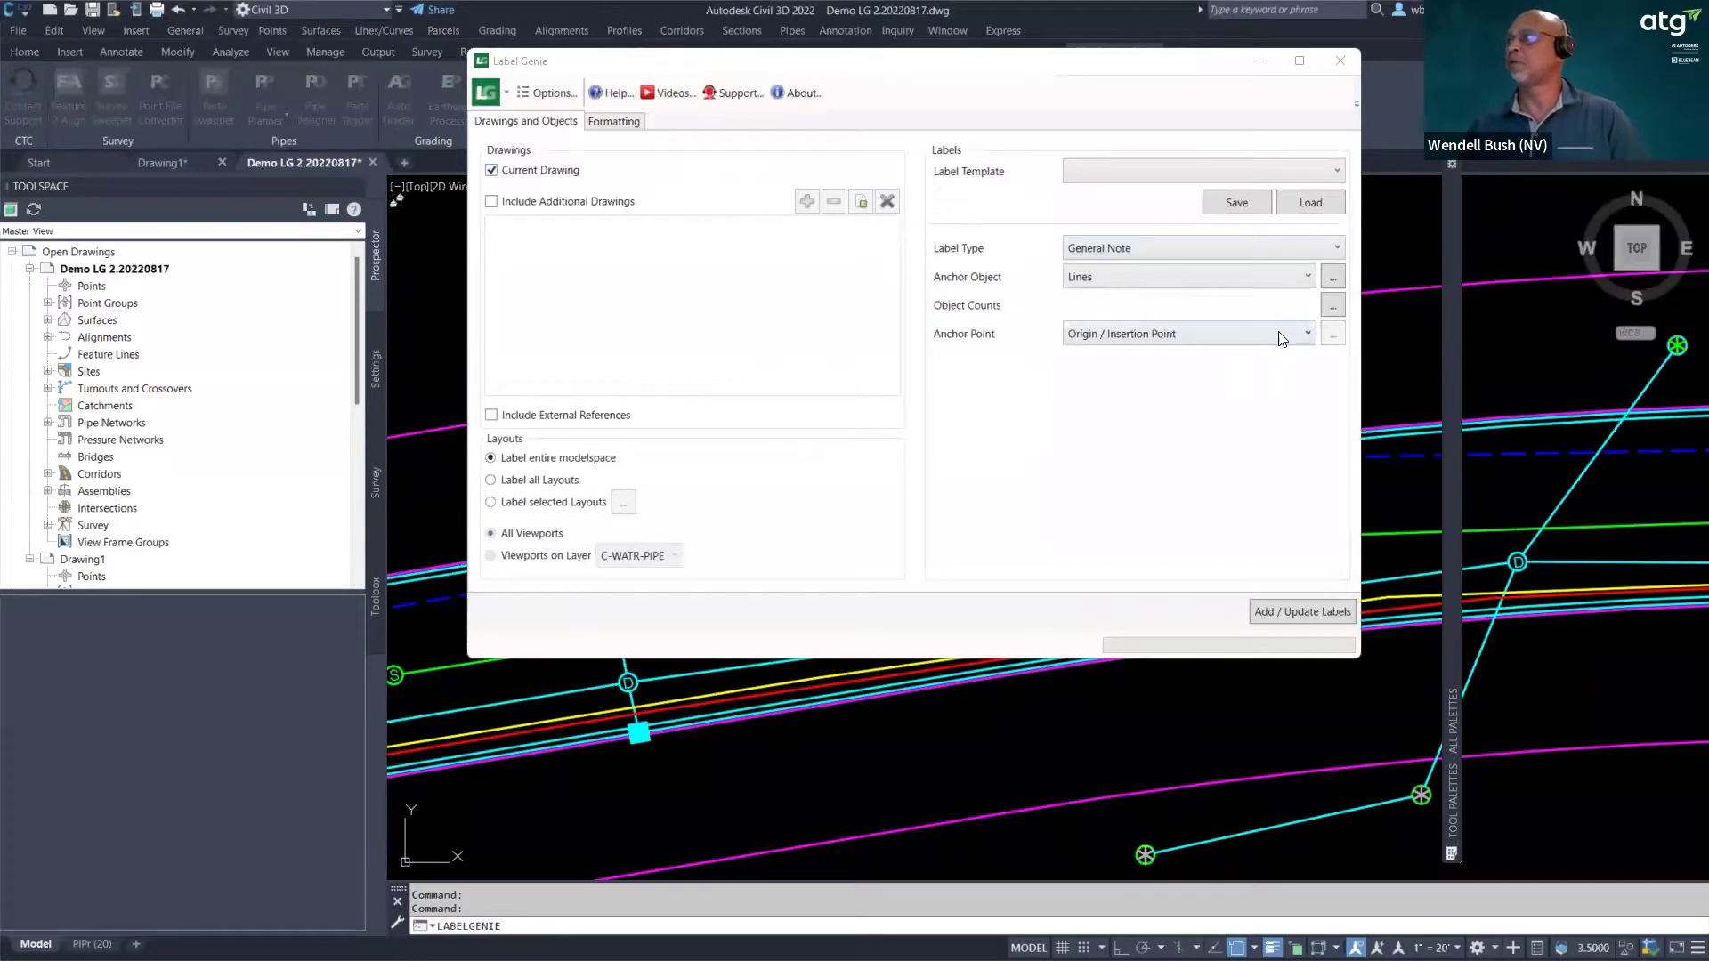
left_click(1331, 278)
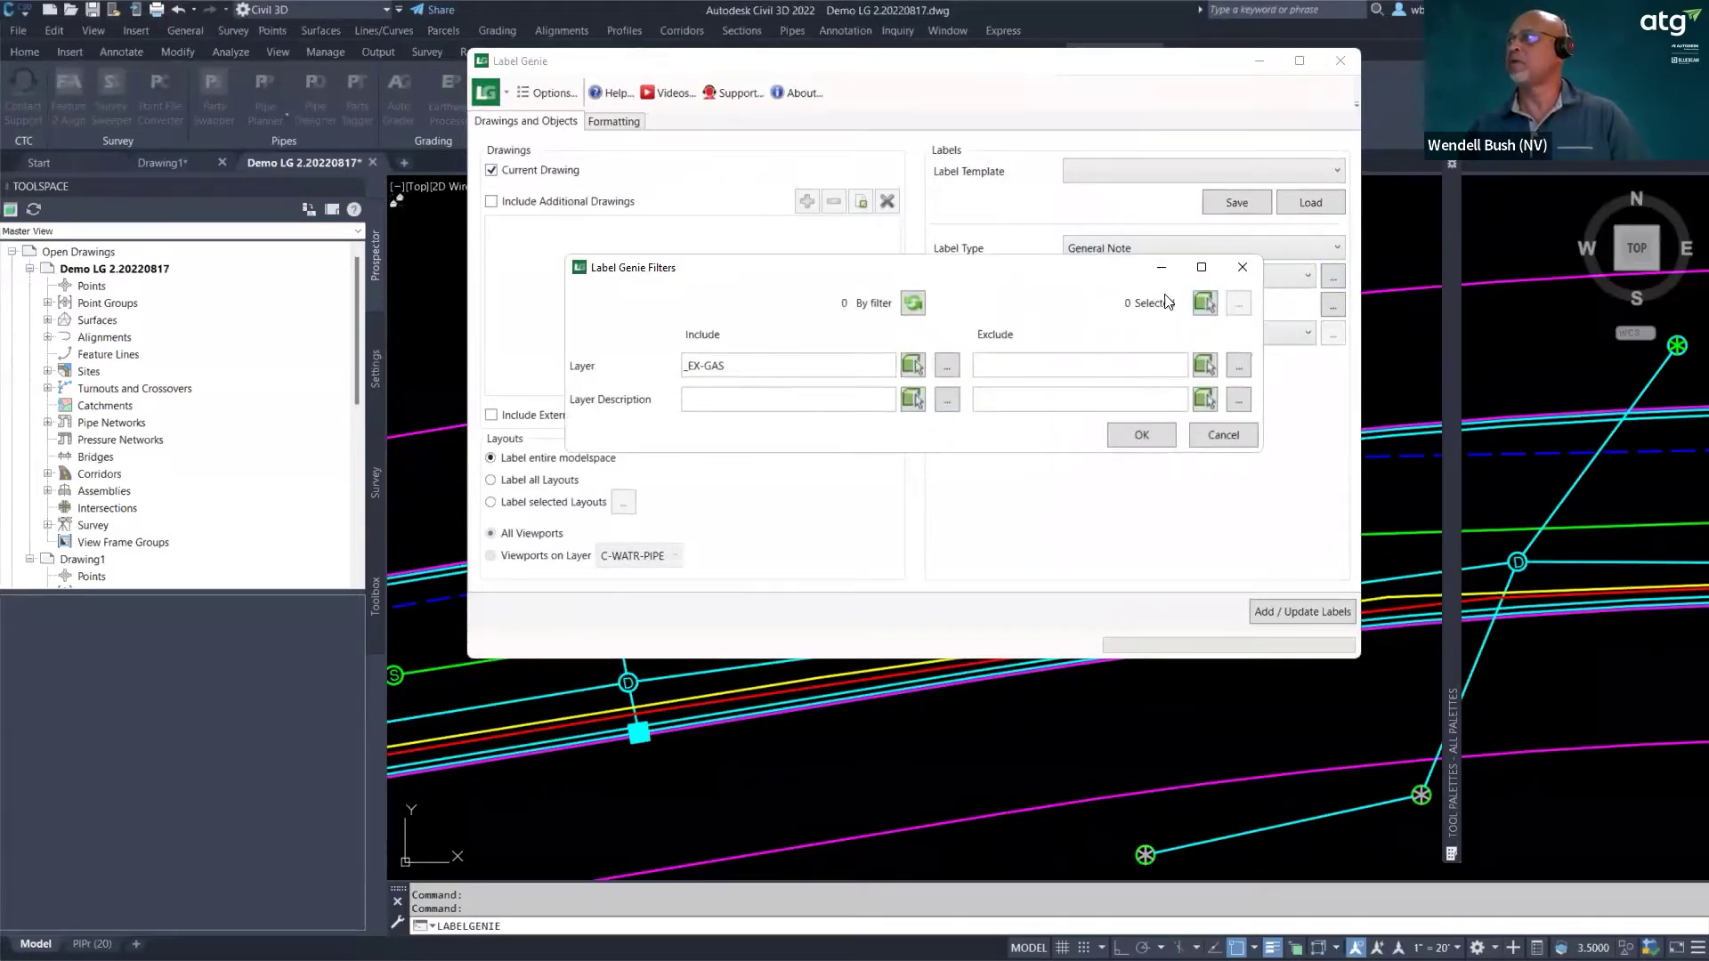
left_click(1206, 303)
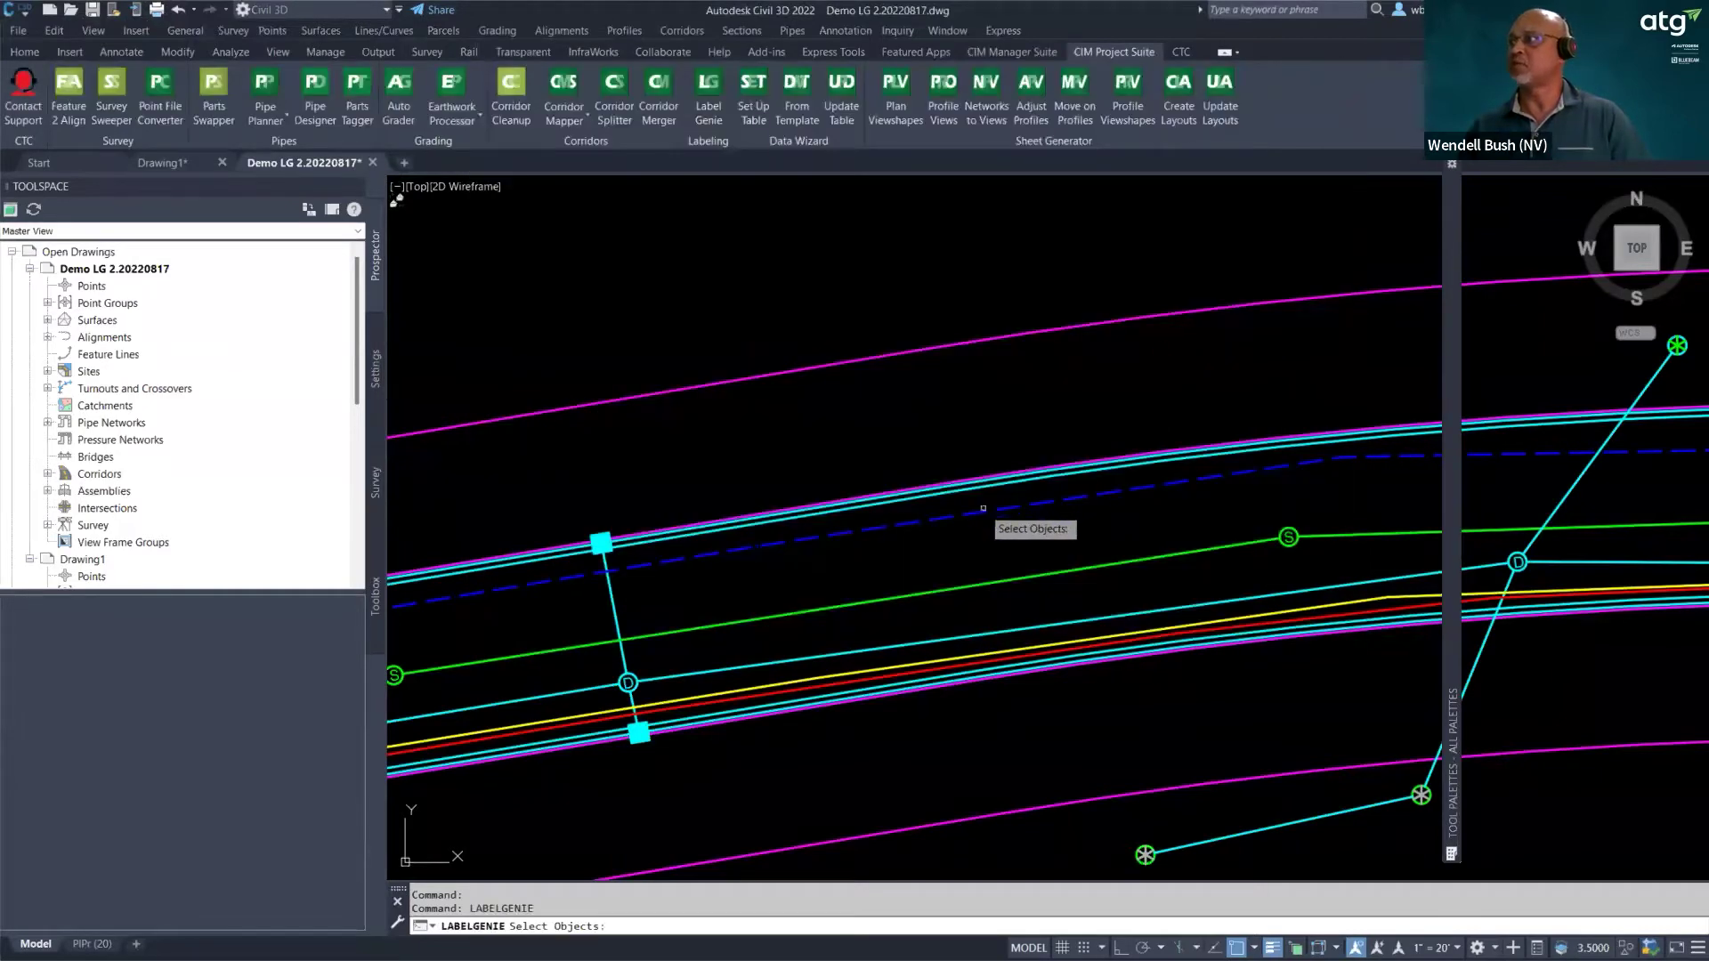
left_click(983, 510)
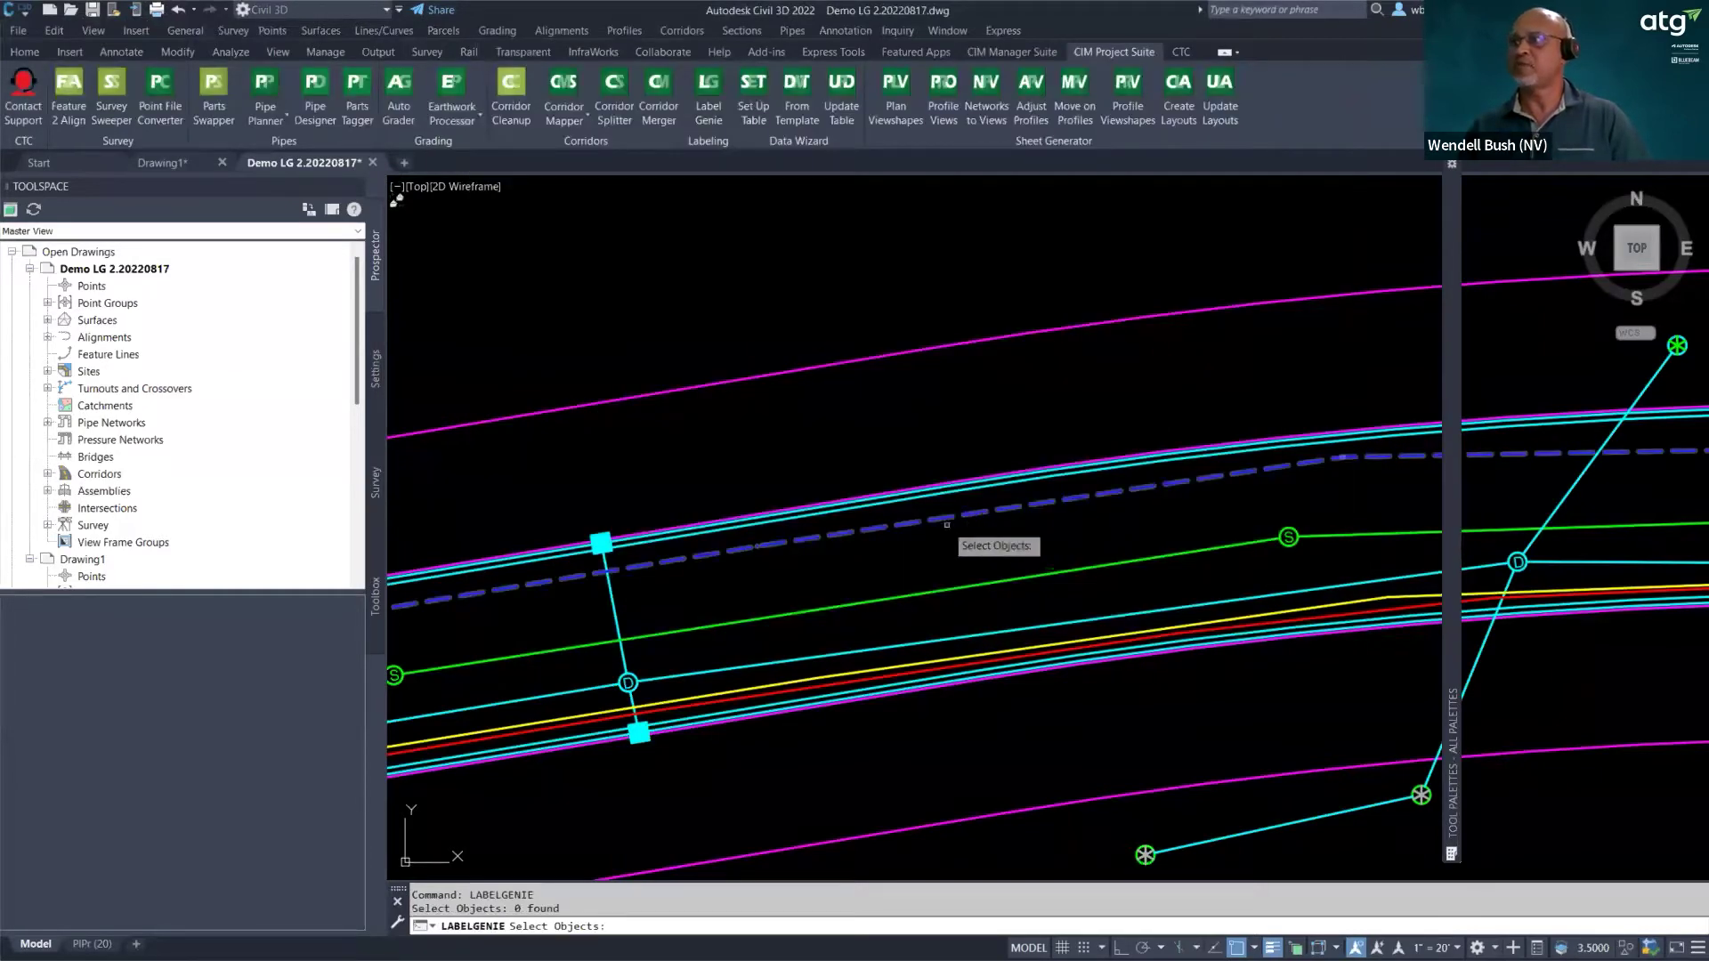
scroll(917, 526, "down", 4)
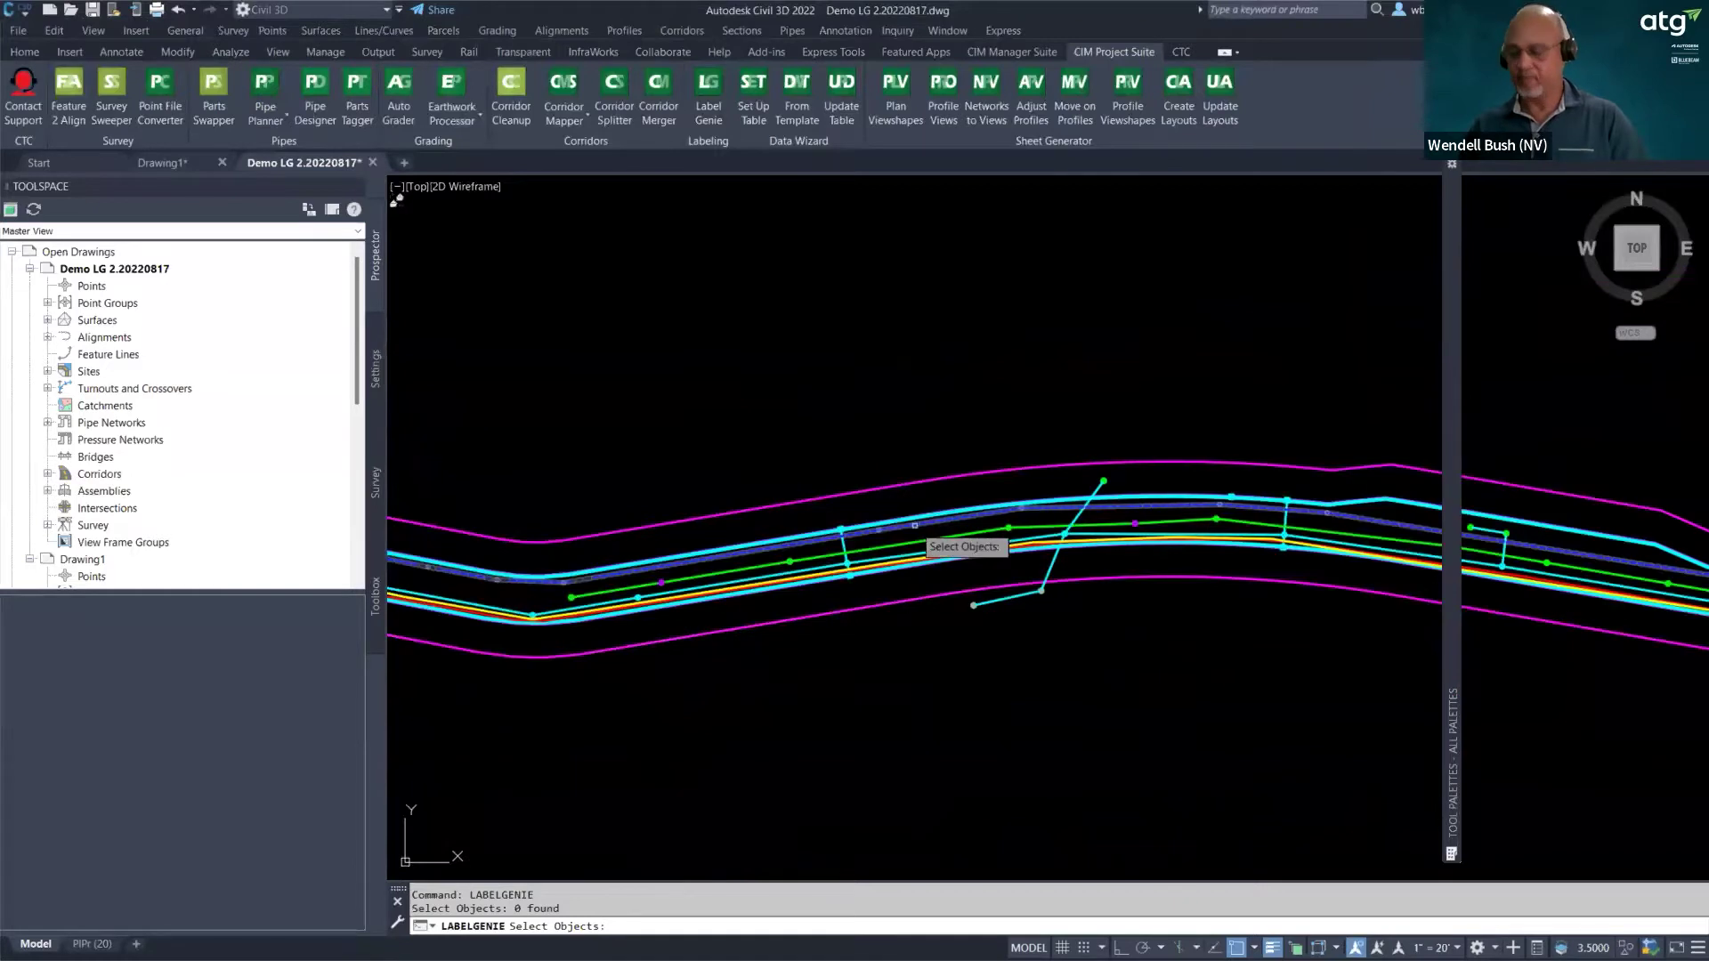
key("Return")
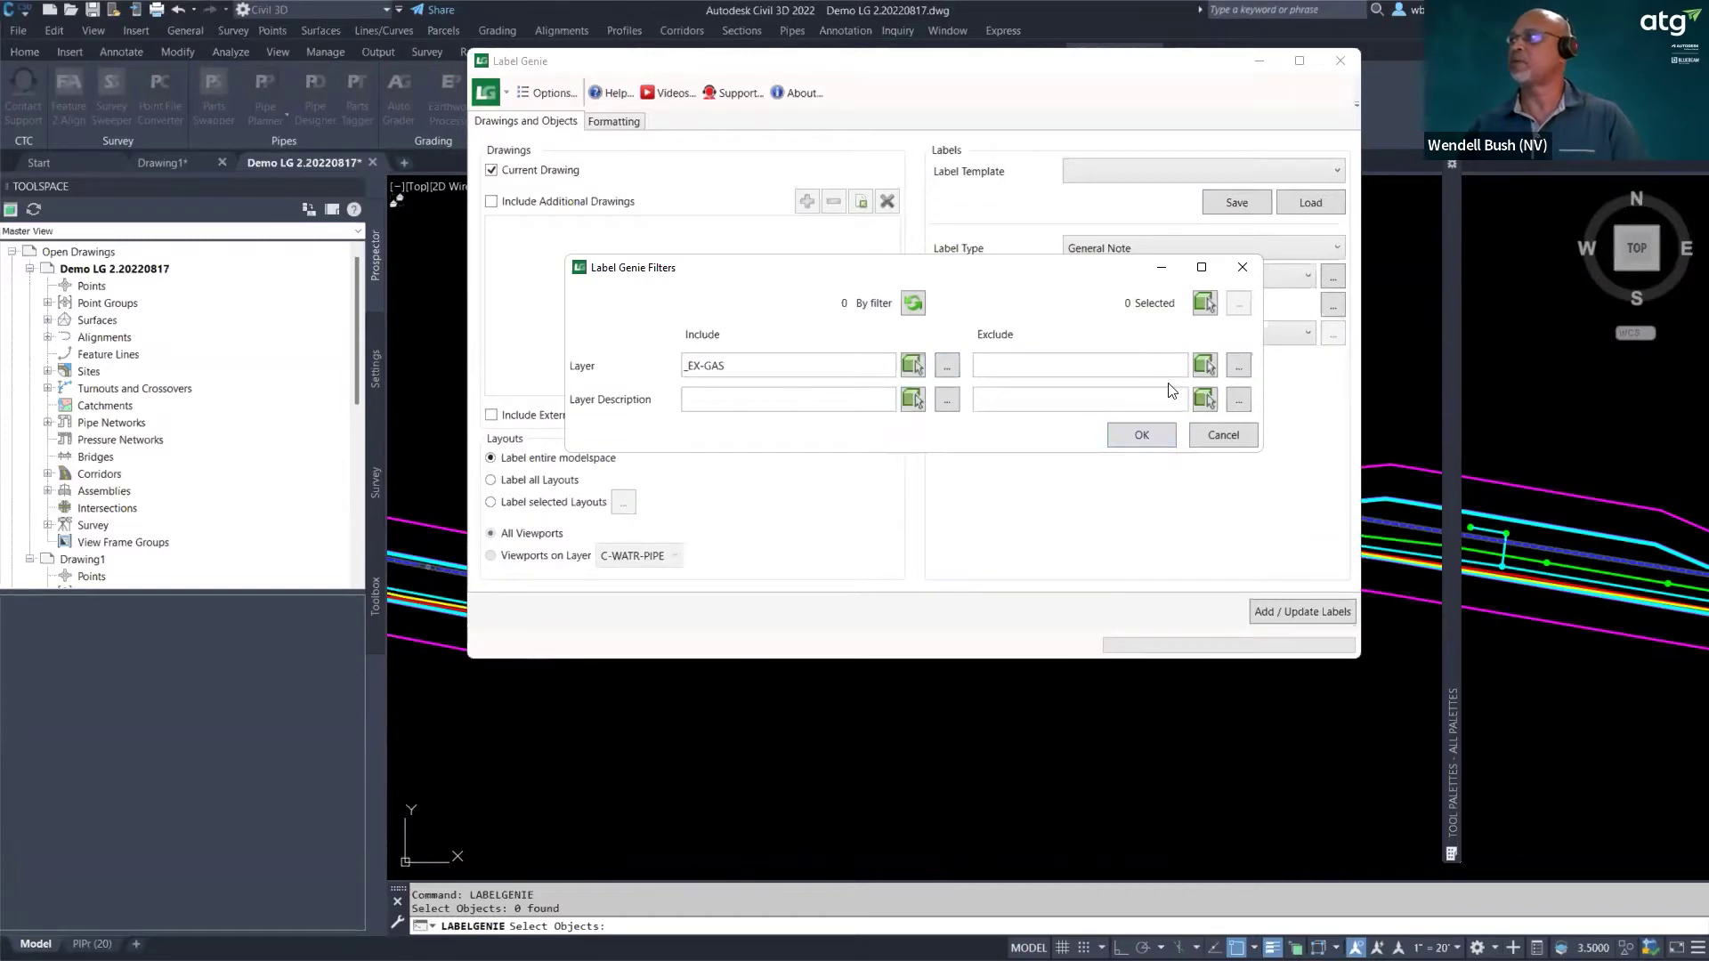
left_click(1227, 435)
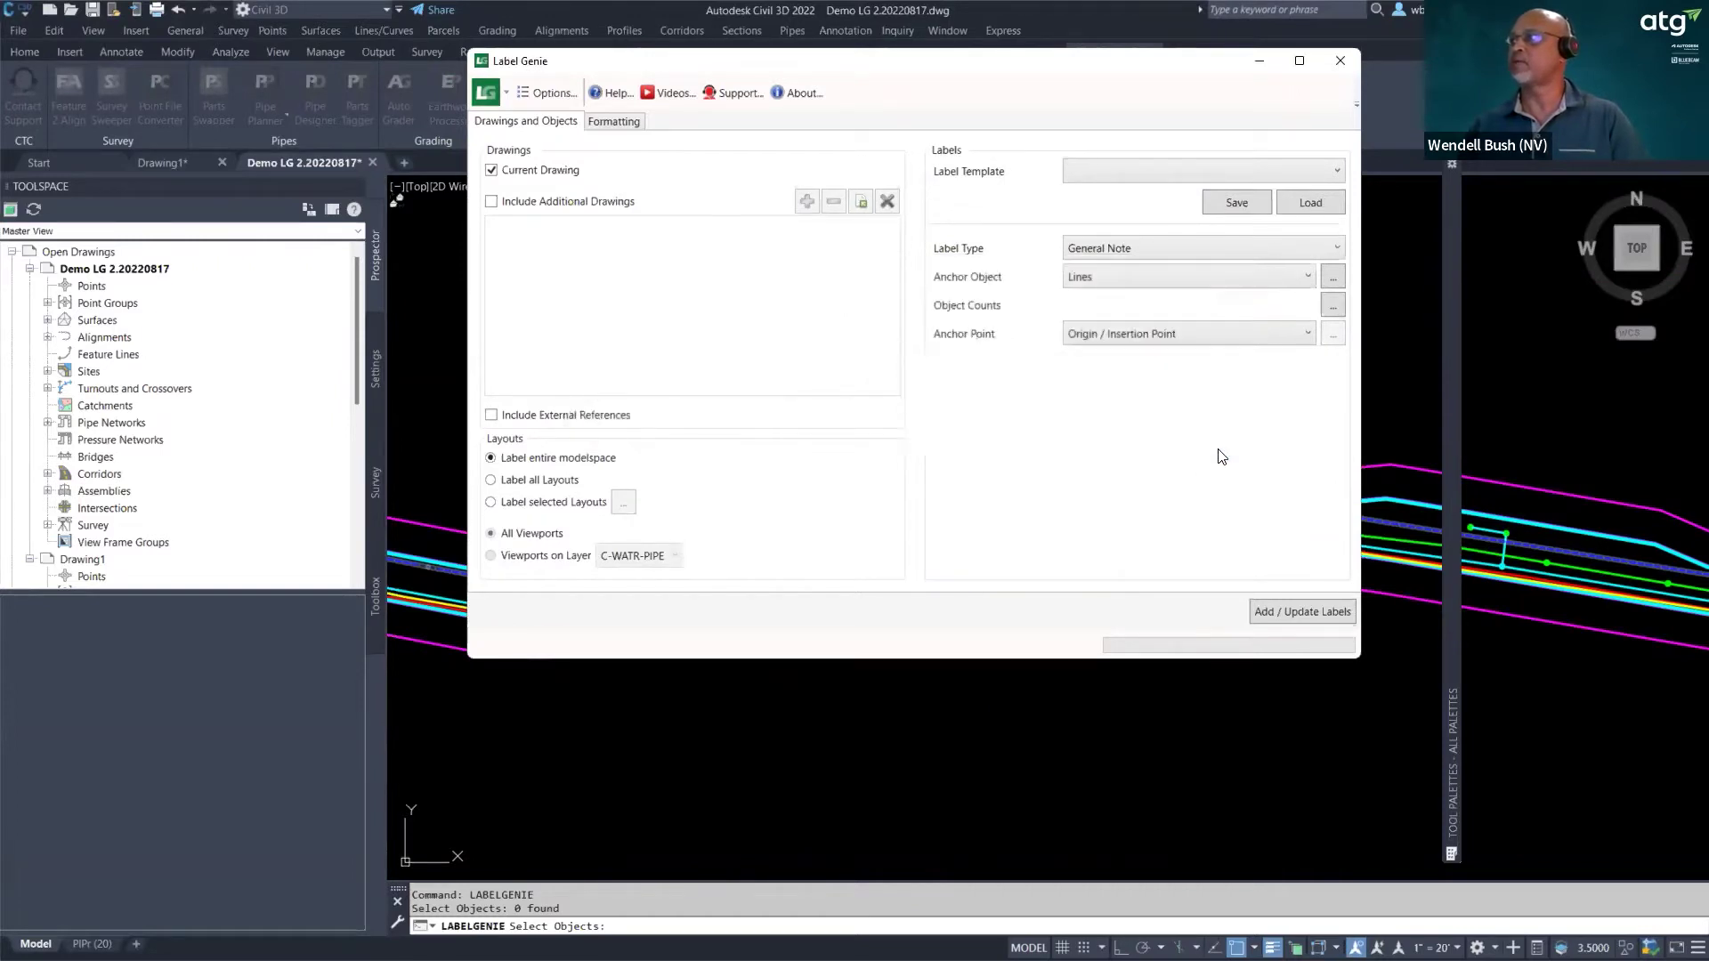
left_click(1340, 60)
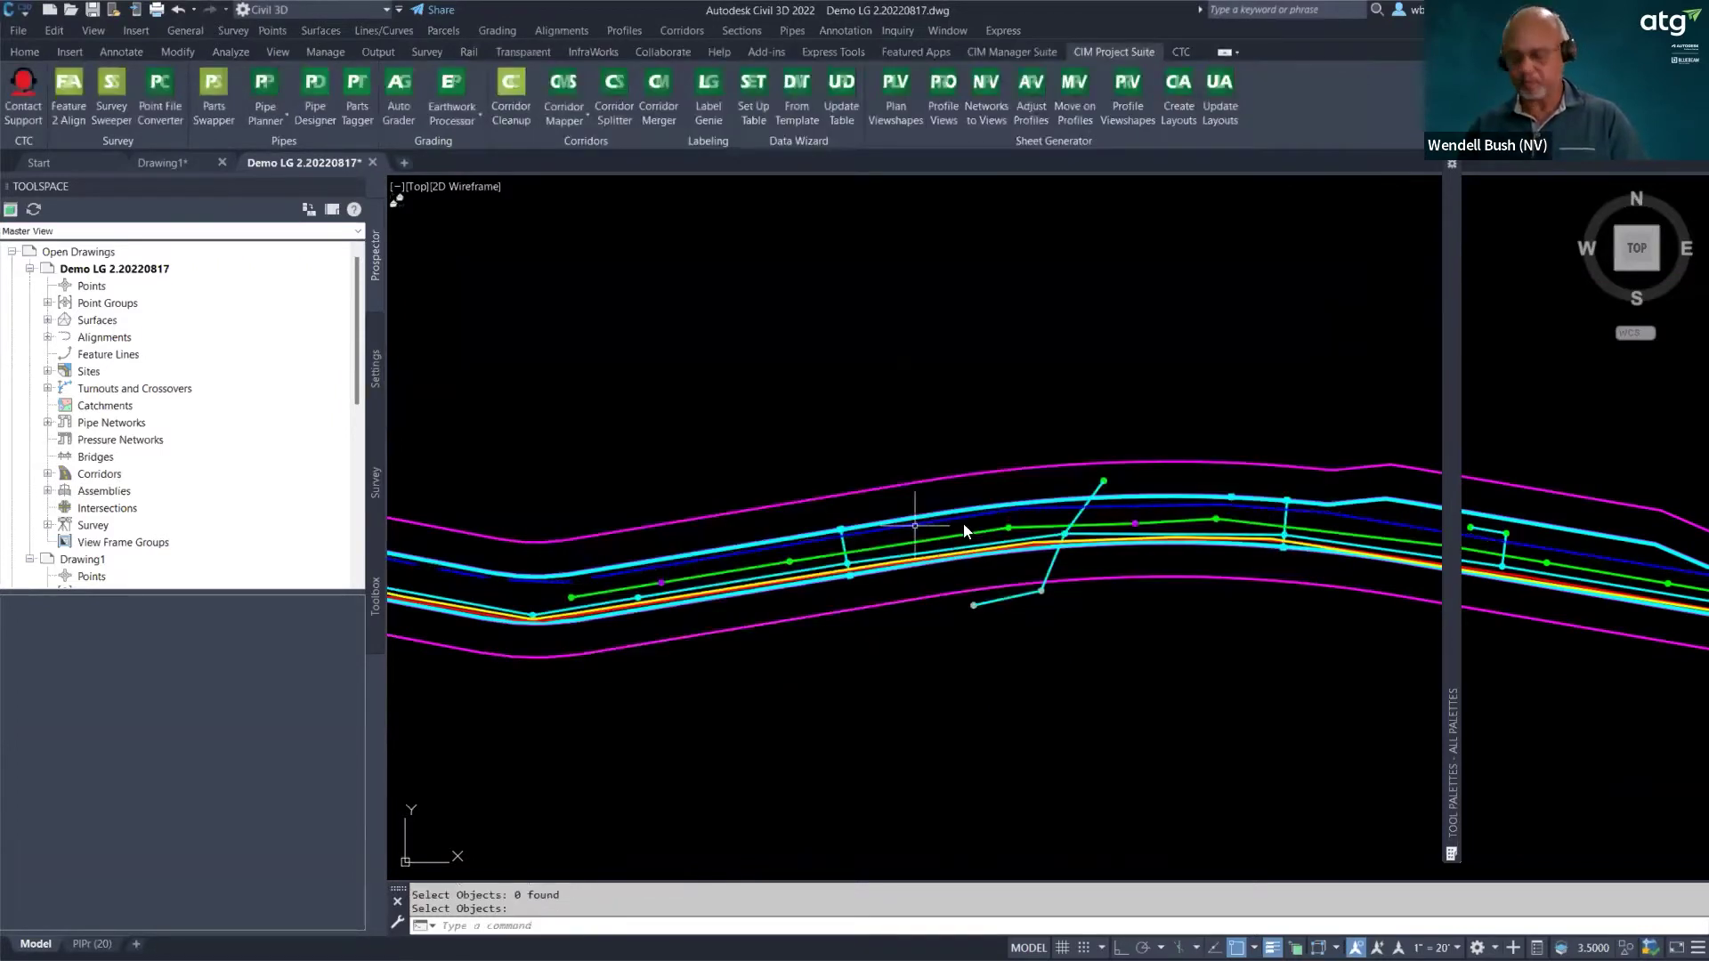
- Explode the dashed blue water polyline into separate line segments
scroll(970, 521, "up", 3)
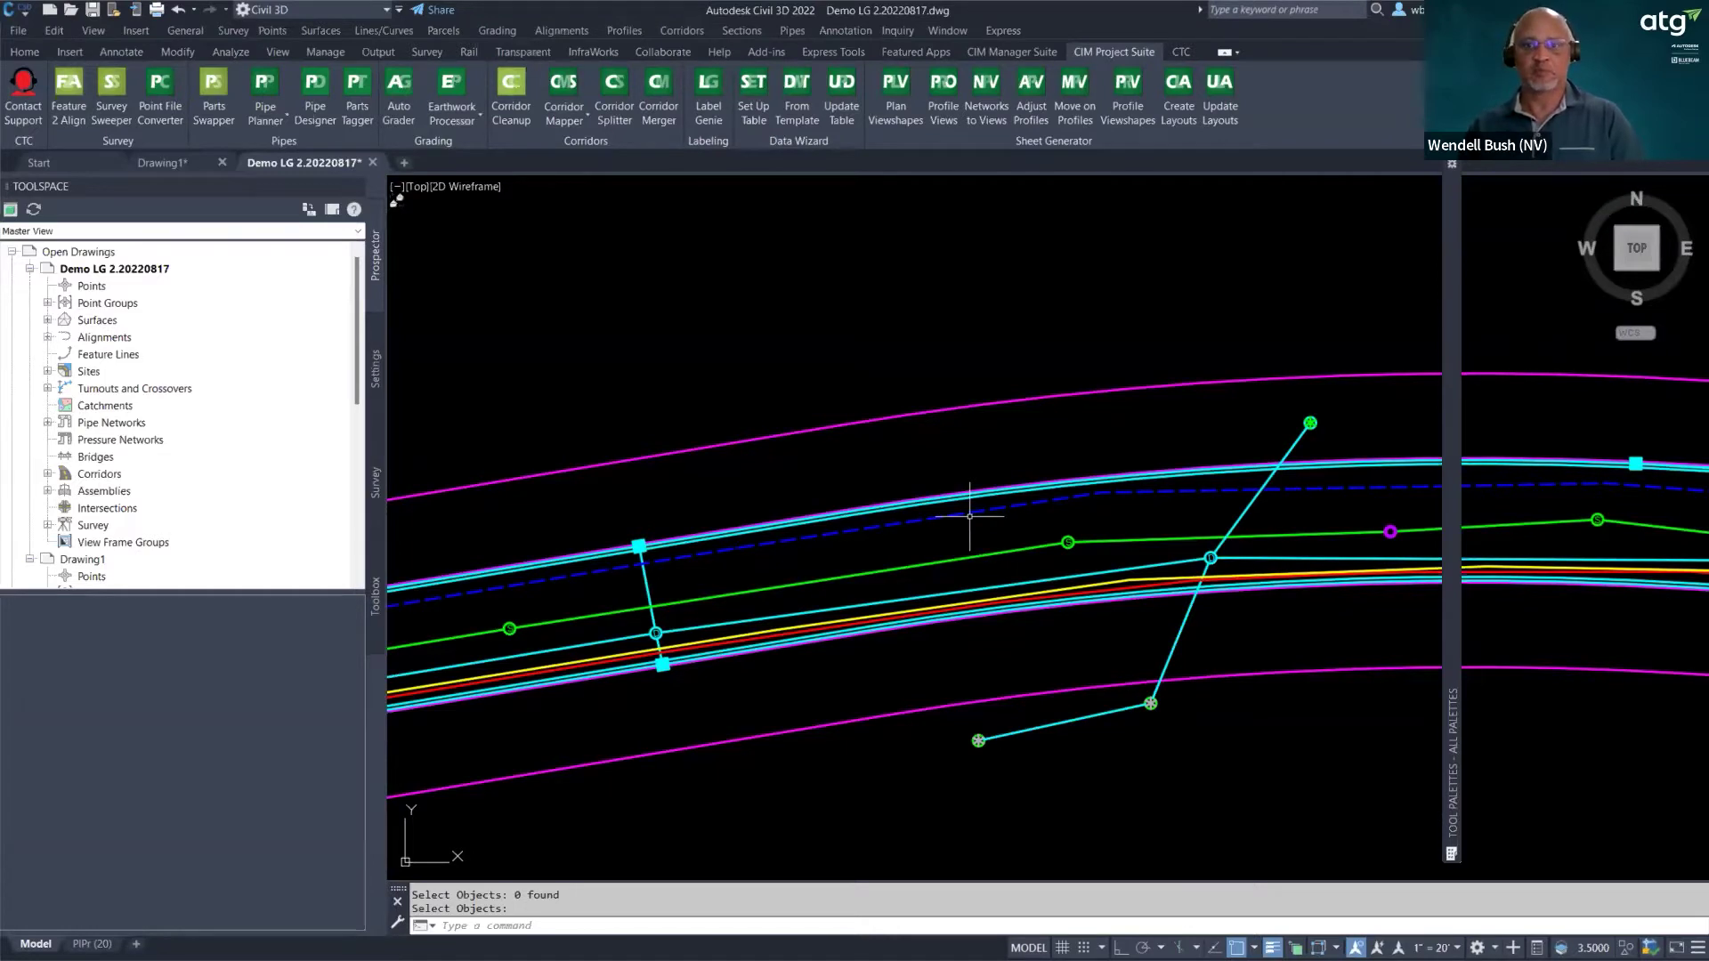
type("x")
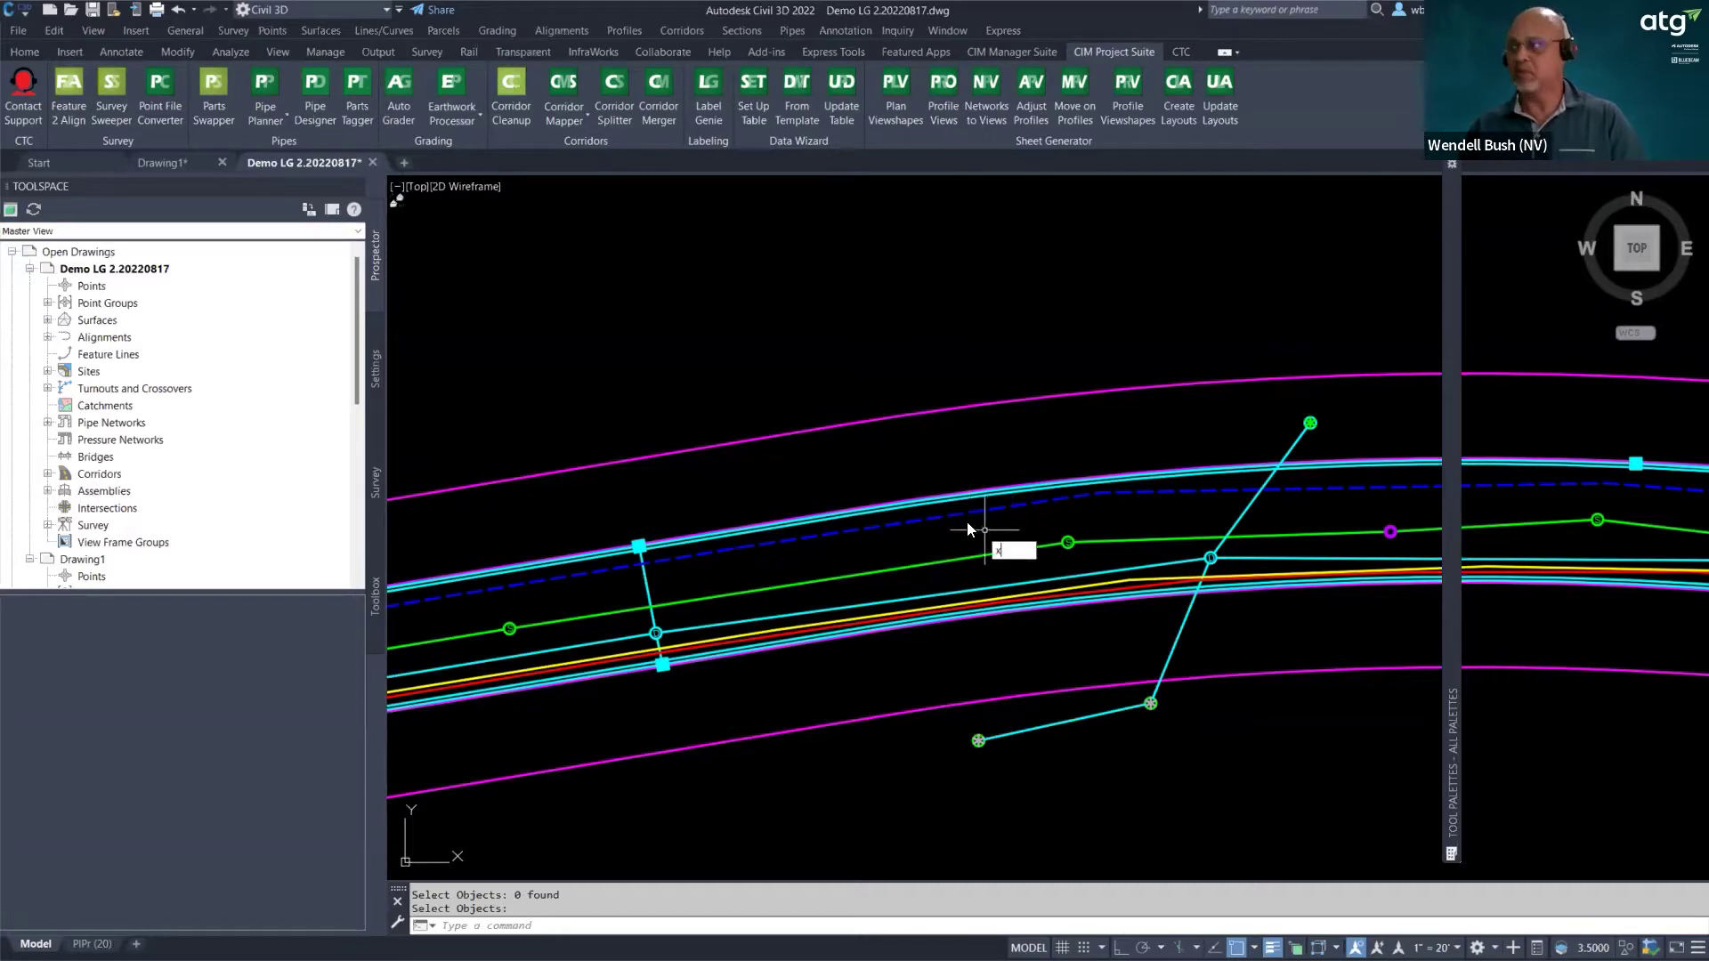
key("Return")
left_click(979, 511)
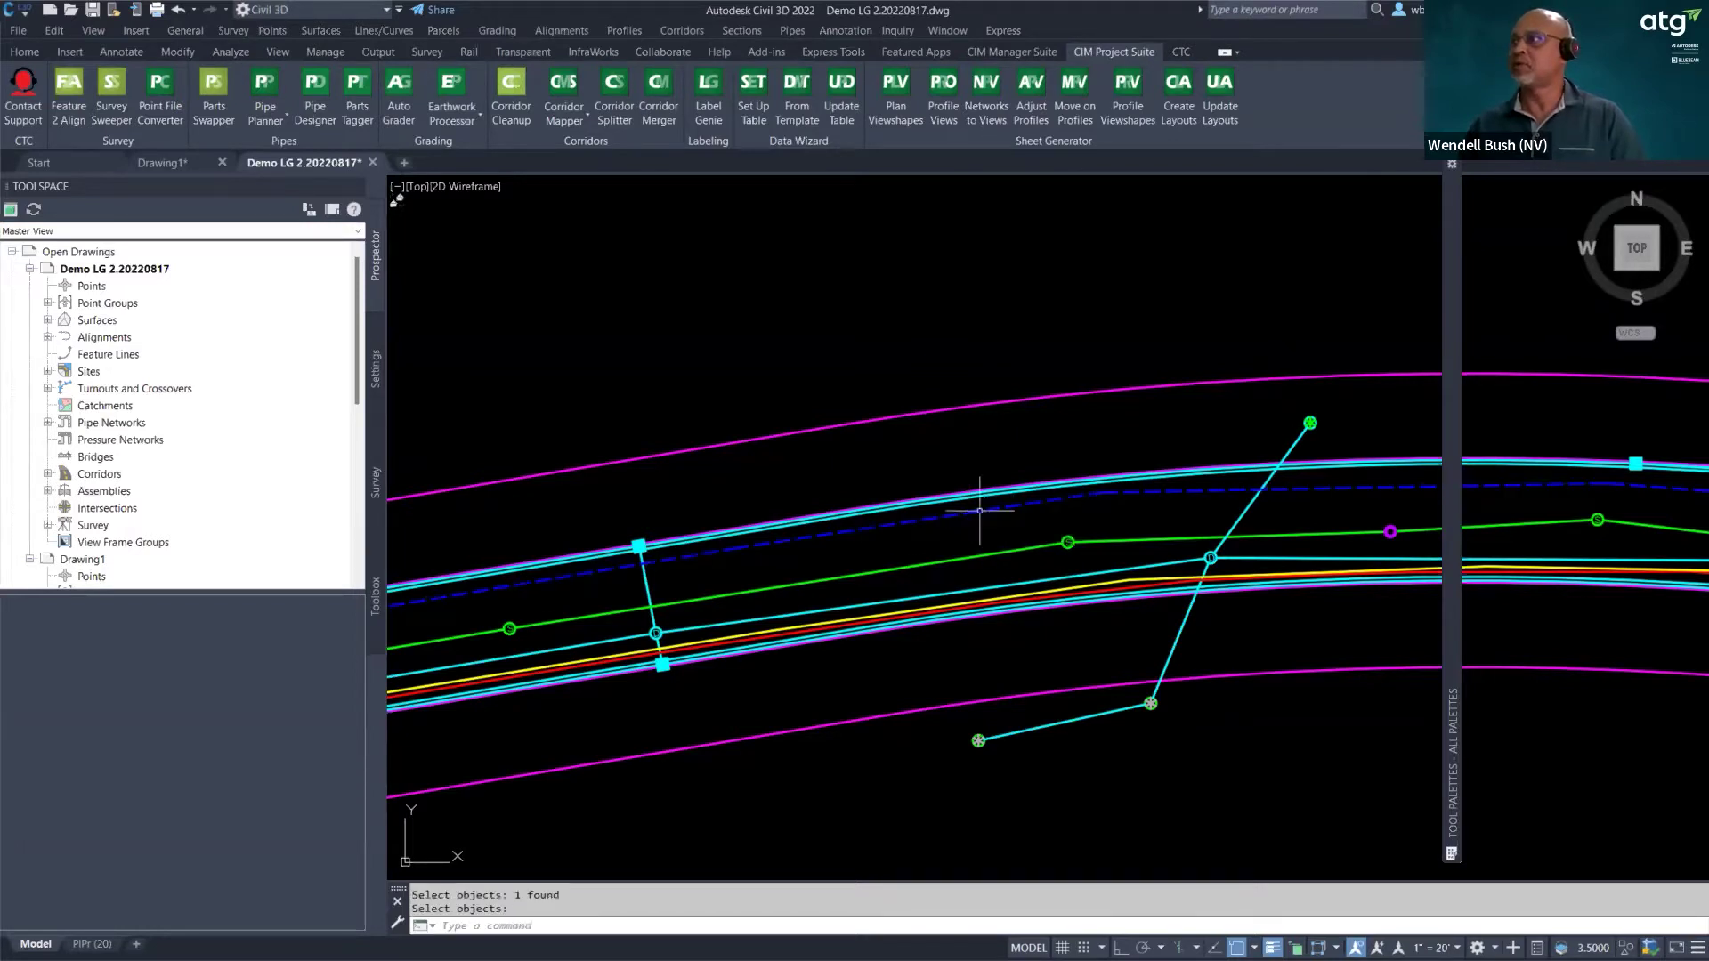
key("Escape")
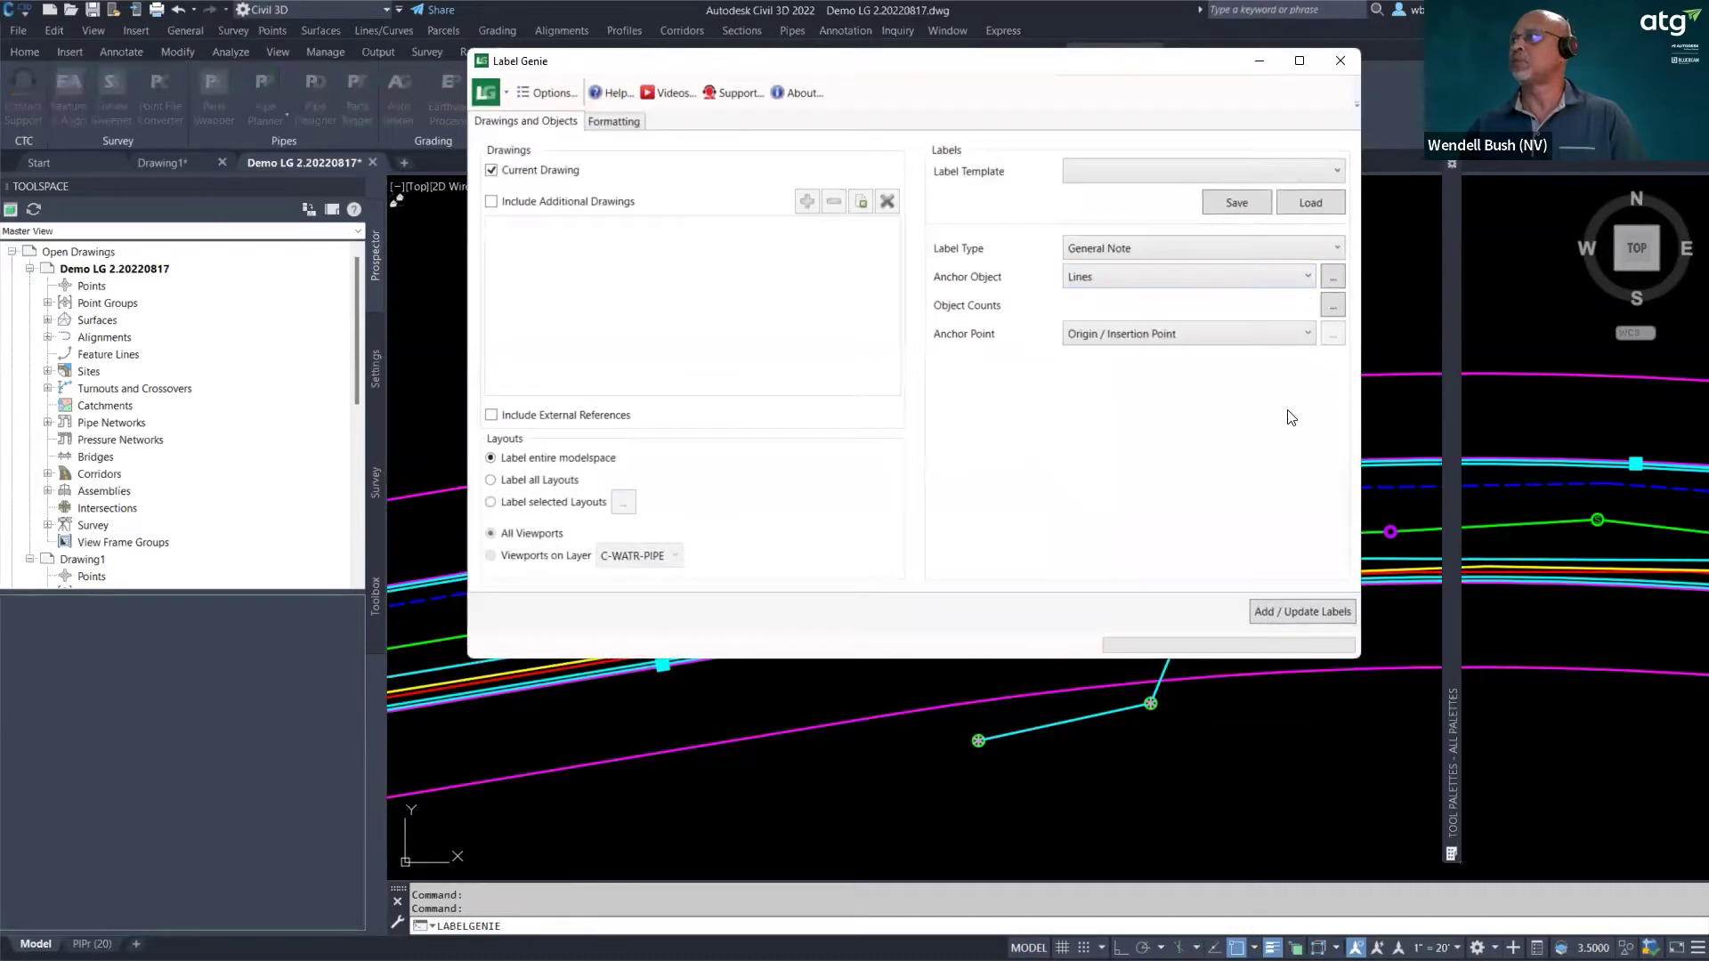
- Select three dashed blue water line segments as individual anchor objects in the Label Genie filters
left_click(1334, 278)
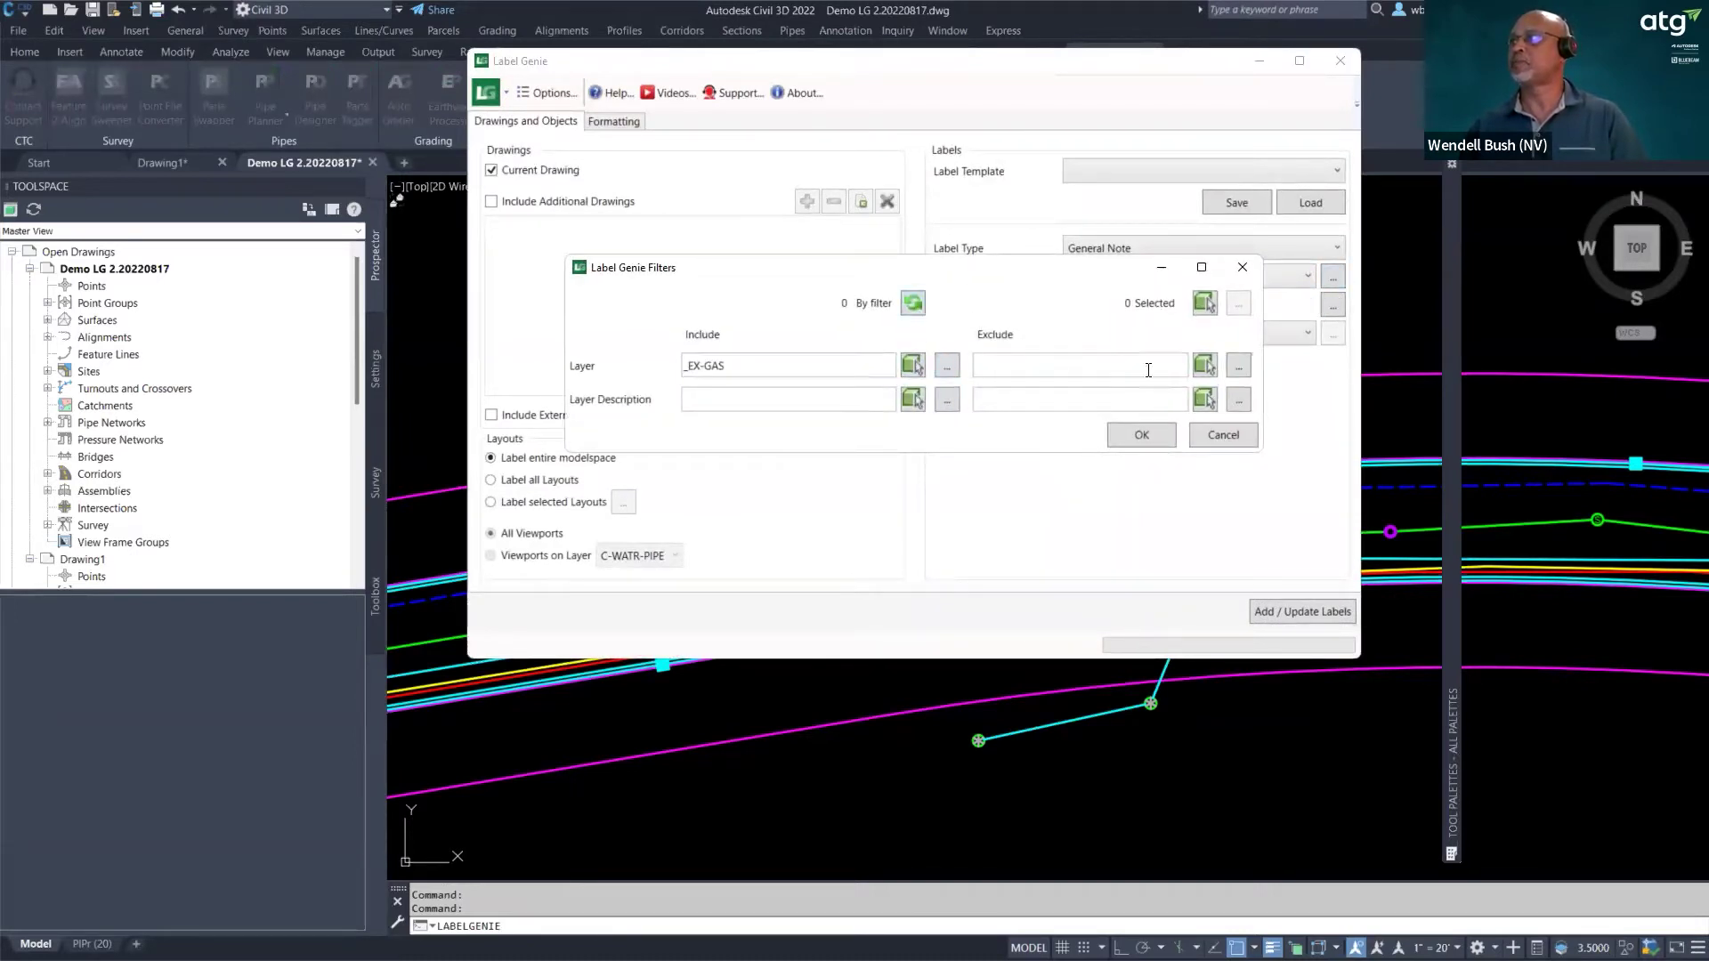
left_click(1205, 304)
left_click(977, 514)
left_click(1092, 510)
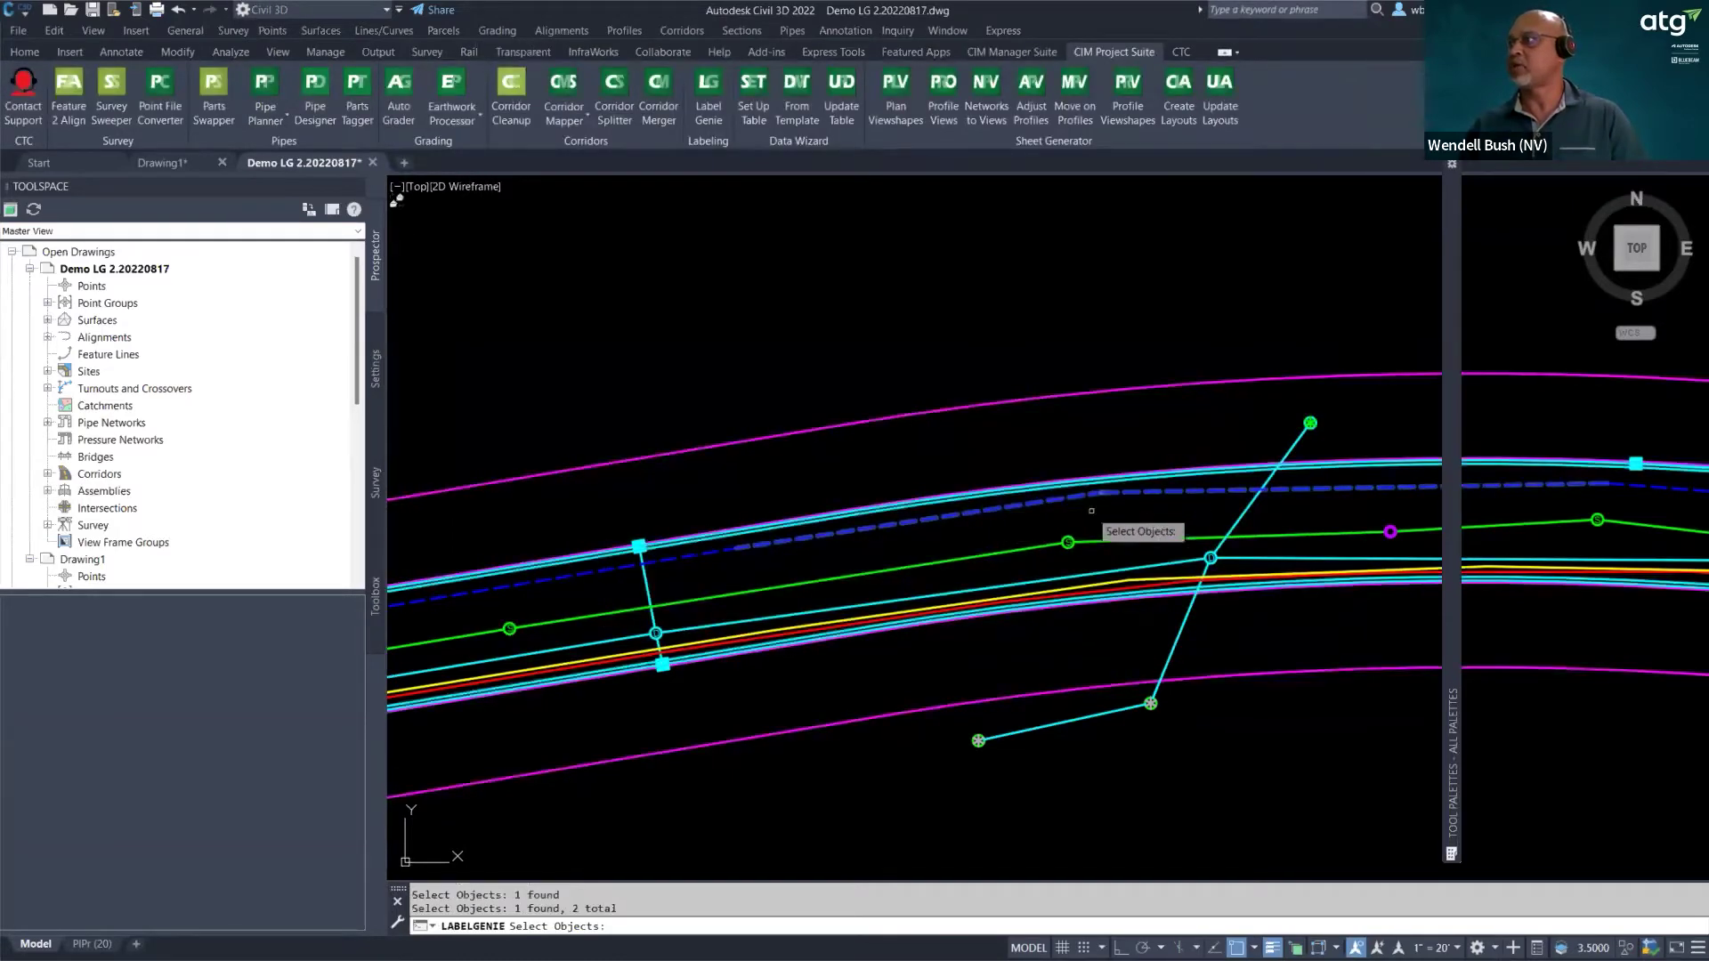
left_click(583, 563)
key("Return")
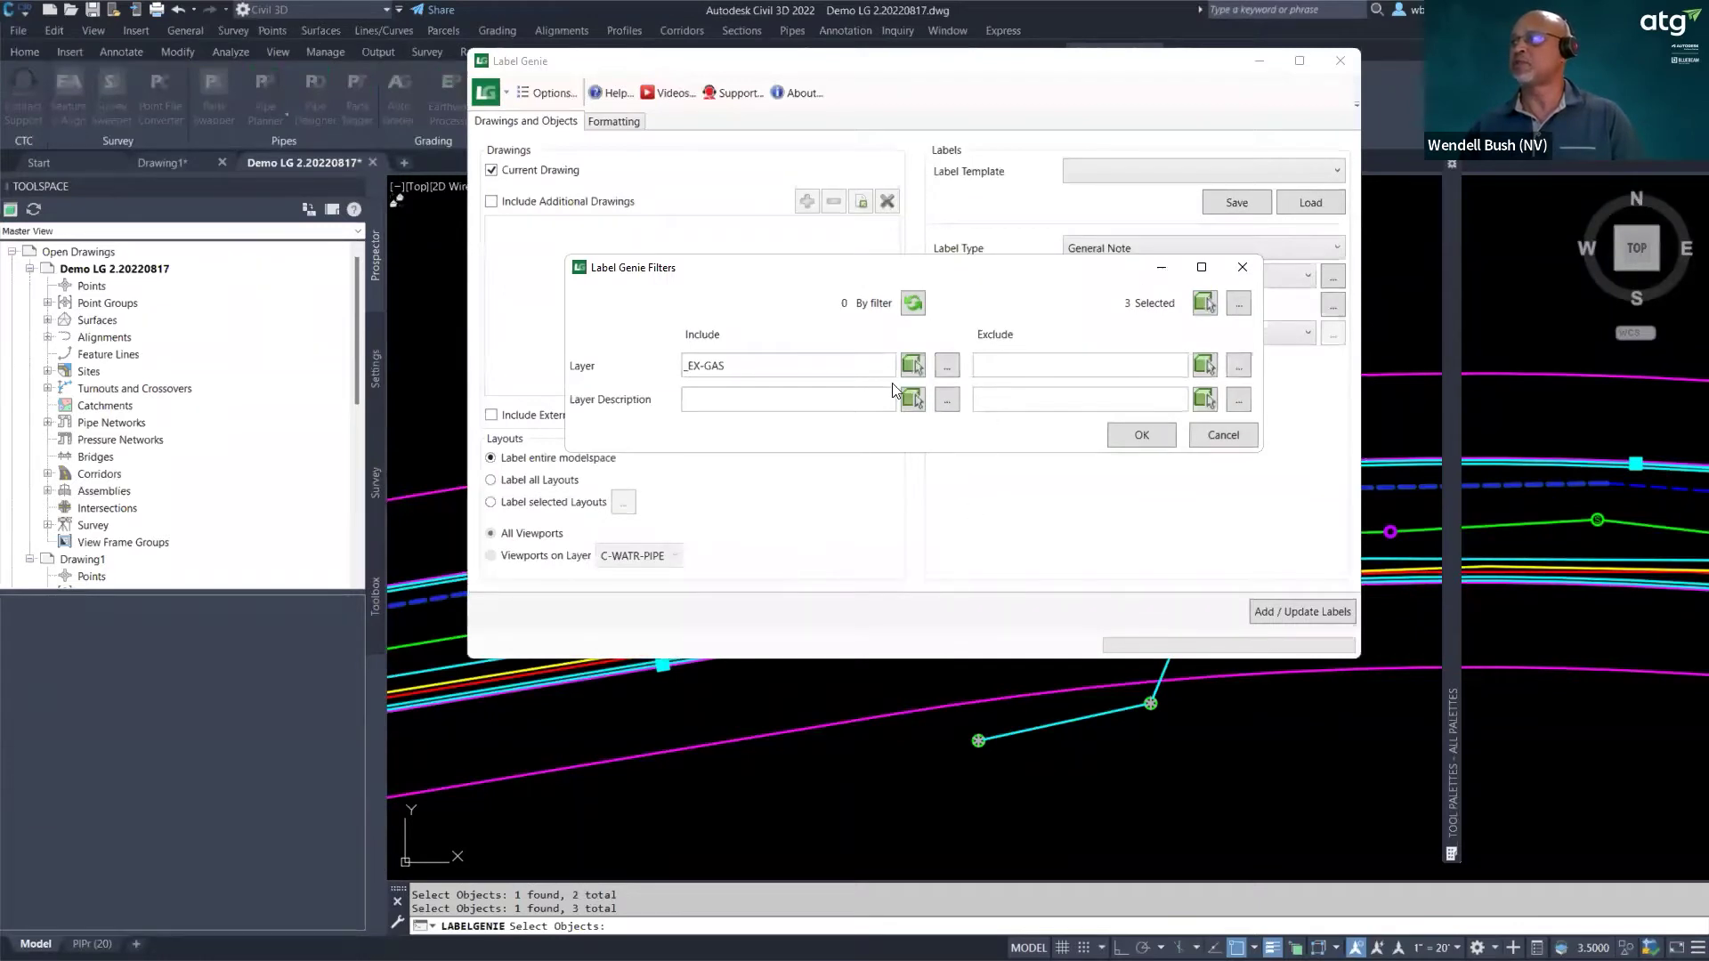
- Clear _EX-GAS from the included layer filter and accept the Label Genie filters
left_click_drag(871, 373, 637, 382)
key("BackSpace")
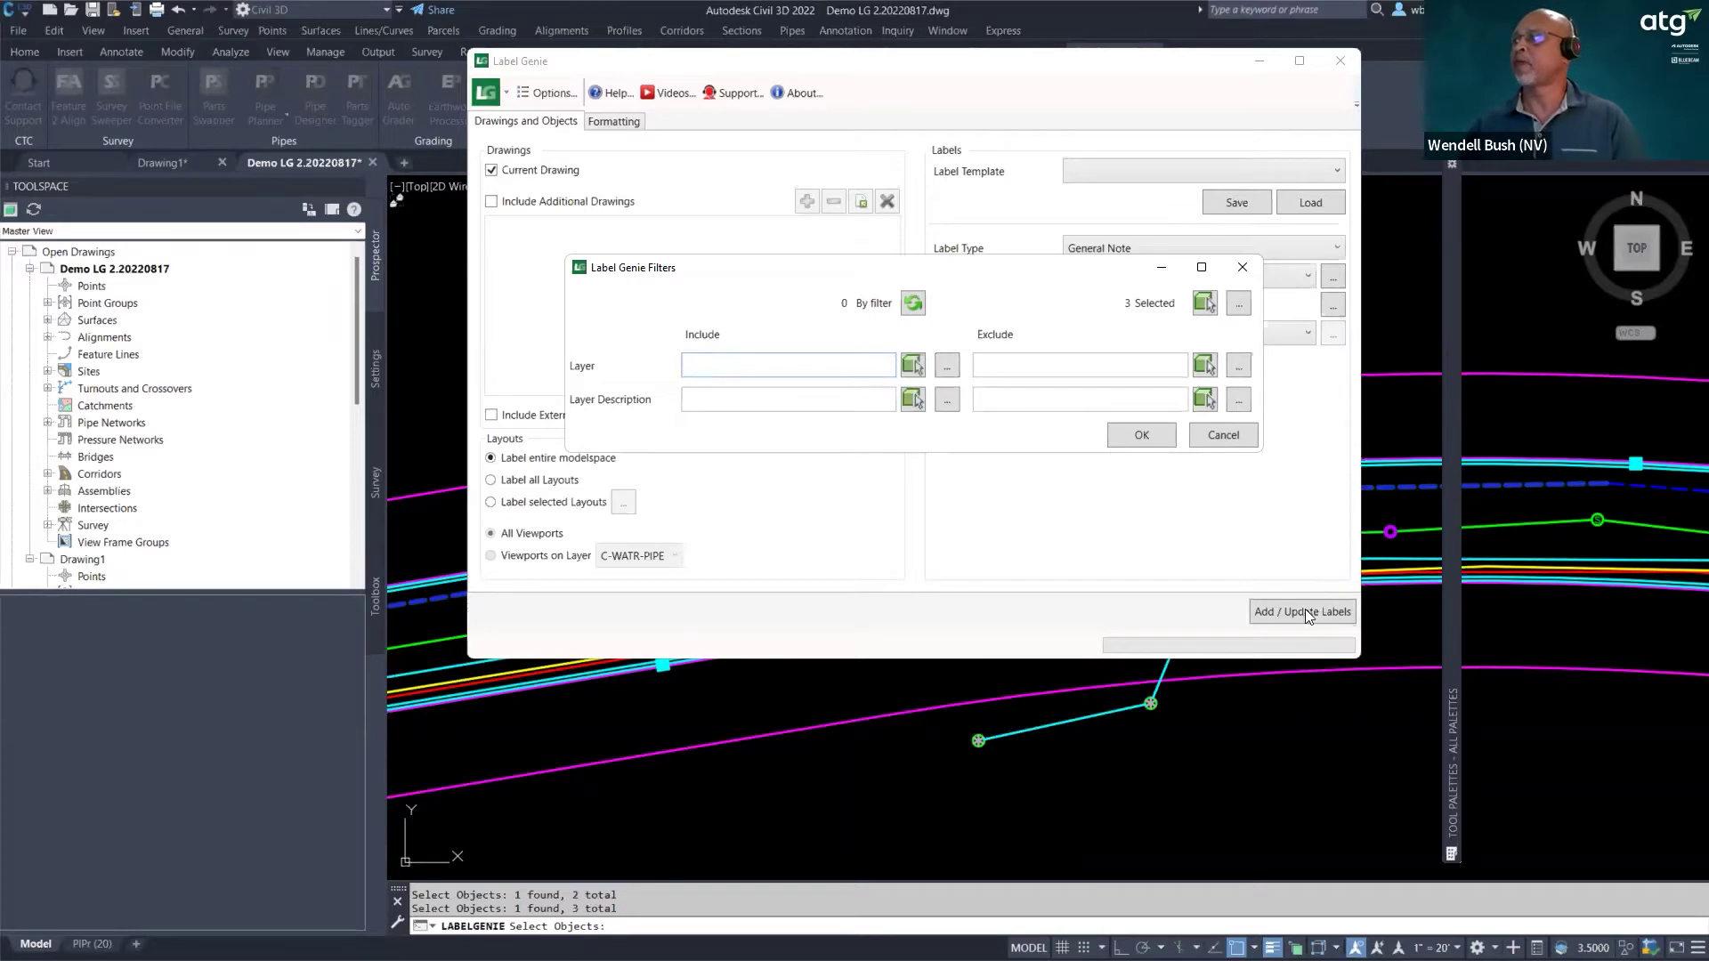
left_click(1153, 437)
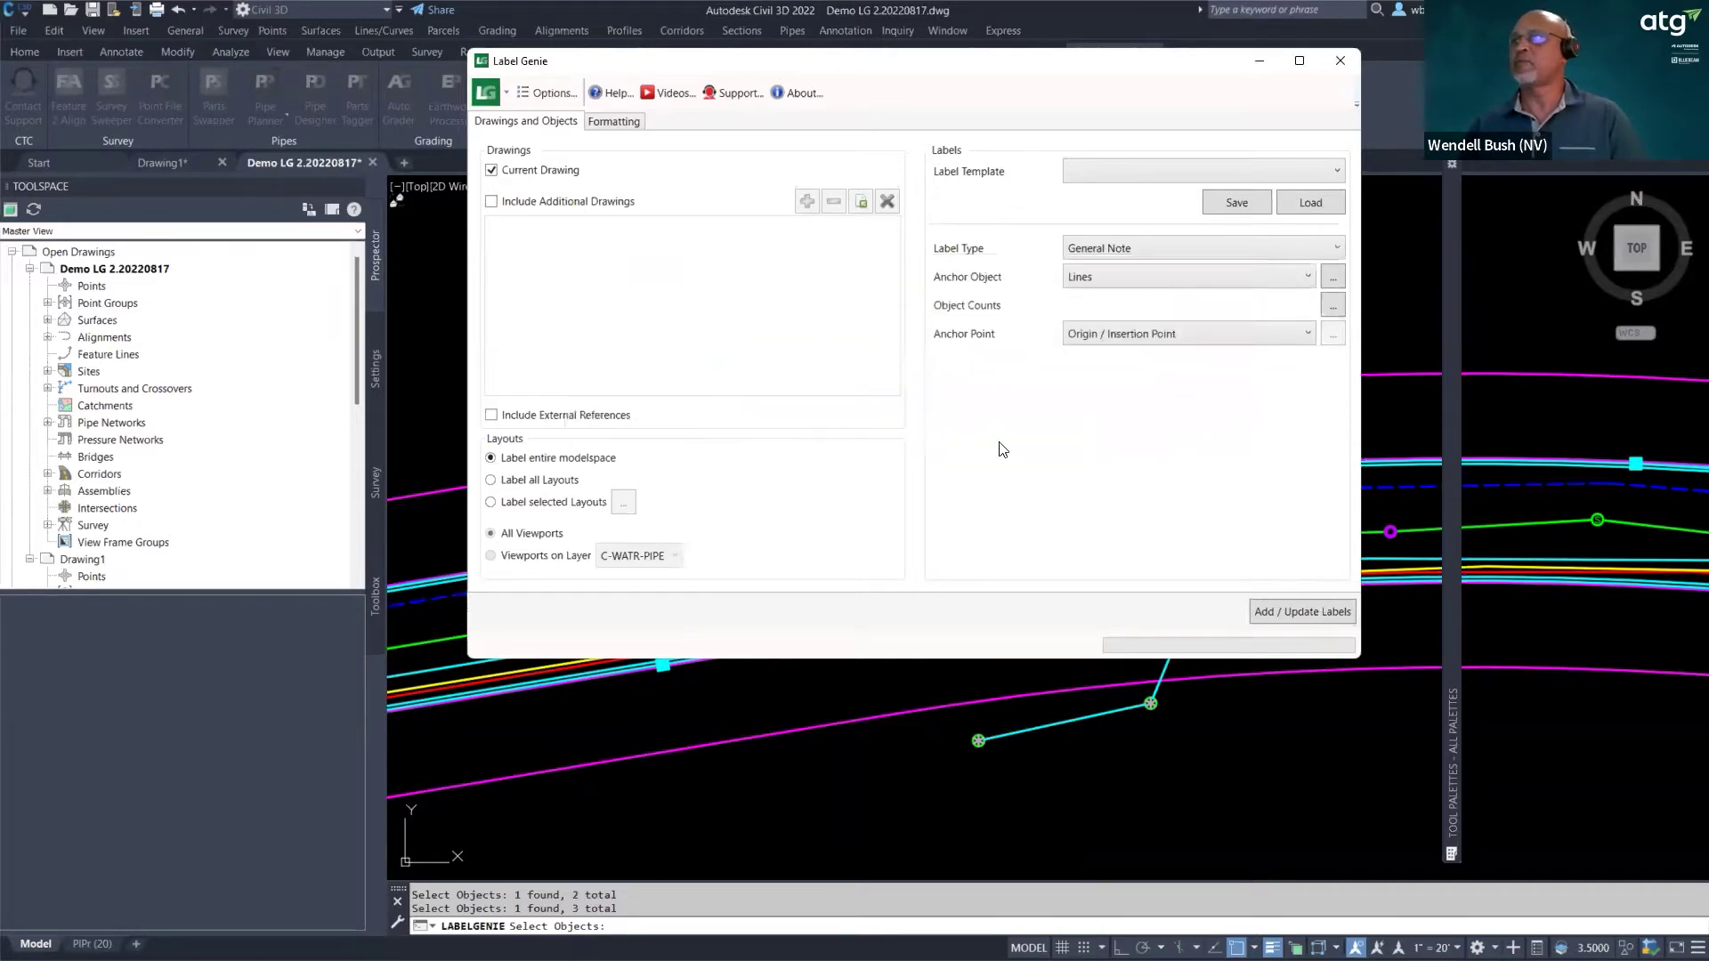
- Review the marker styles in the label formatting, keeping Basic, and set the label style to EX-WATR
left_click(610, 122)
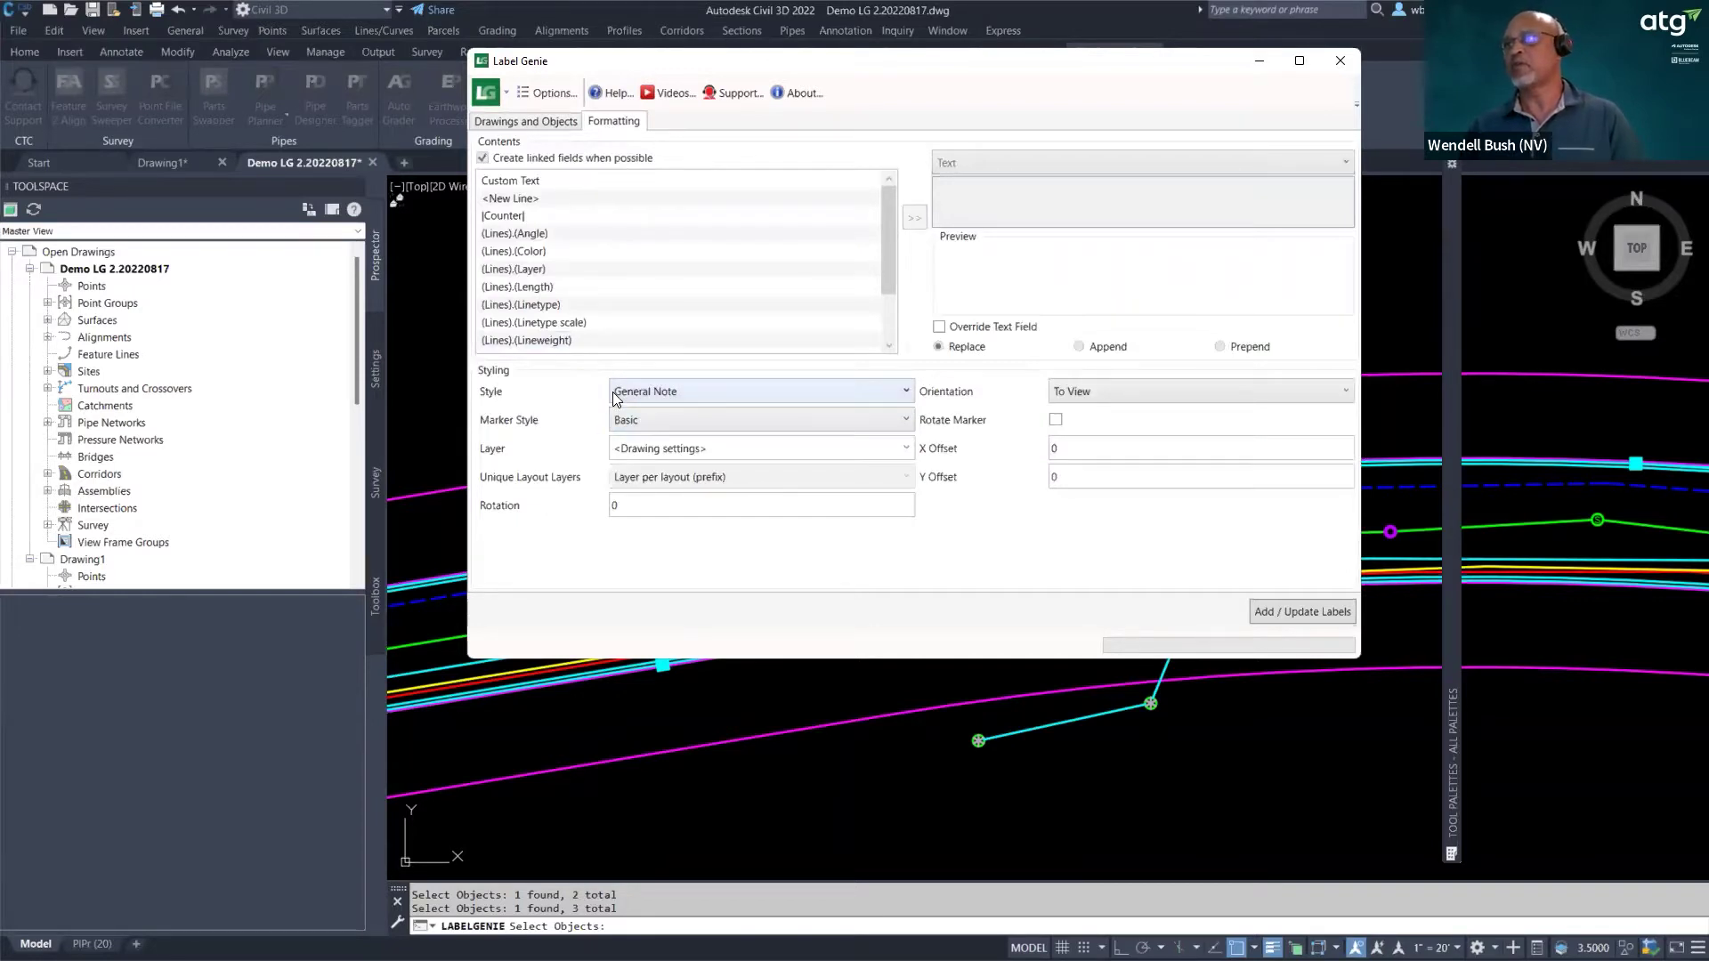
left_click(904, 422)
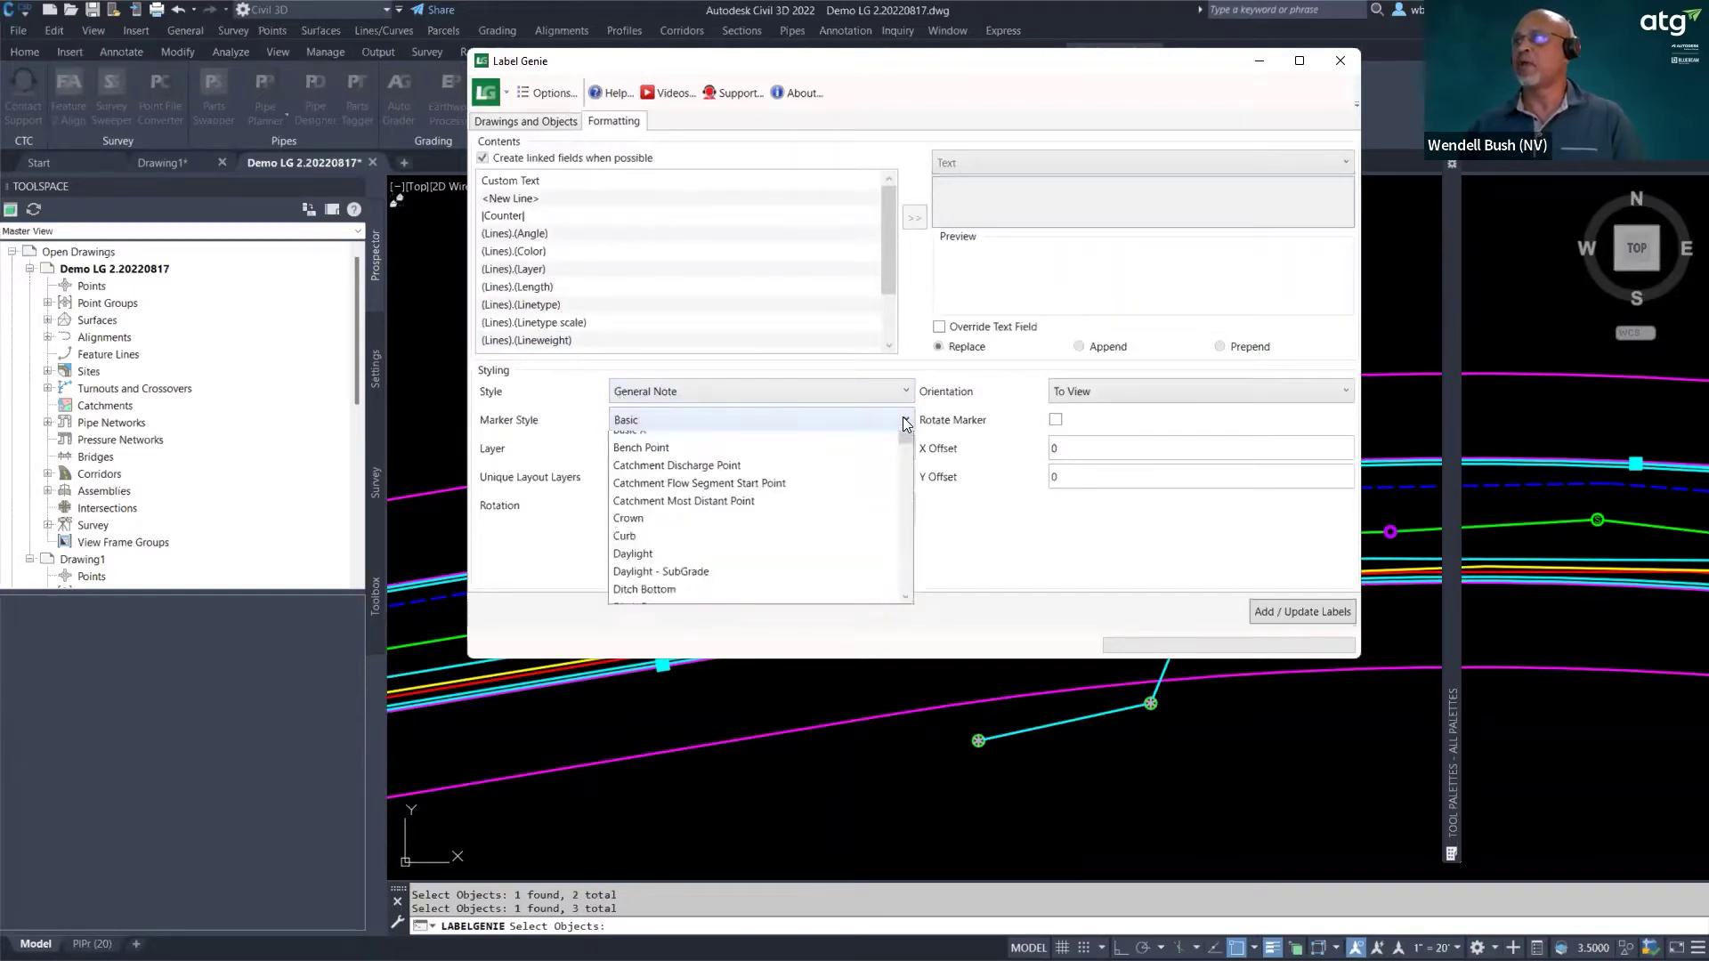
left_click_drag(905, 493, 905, 475)
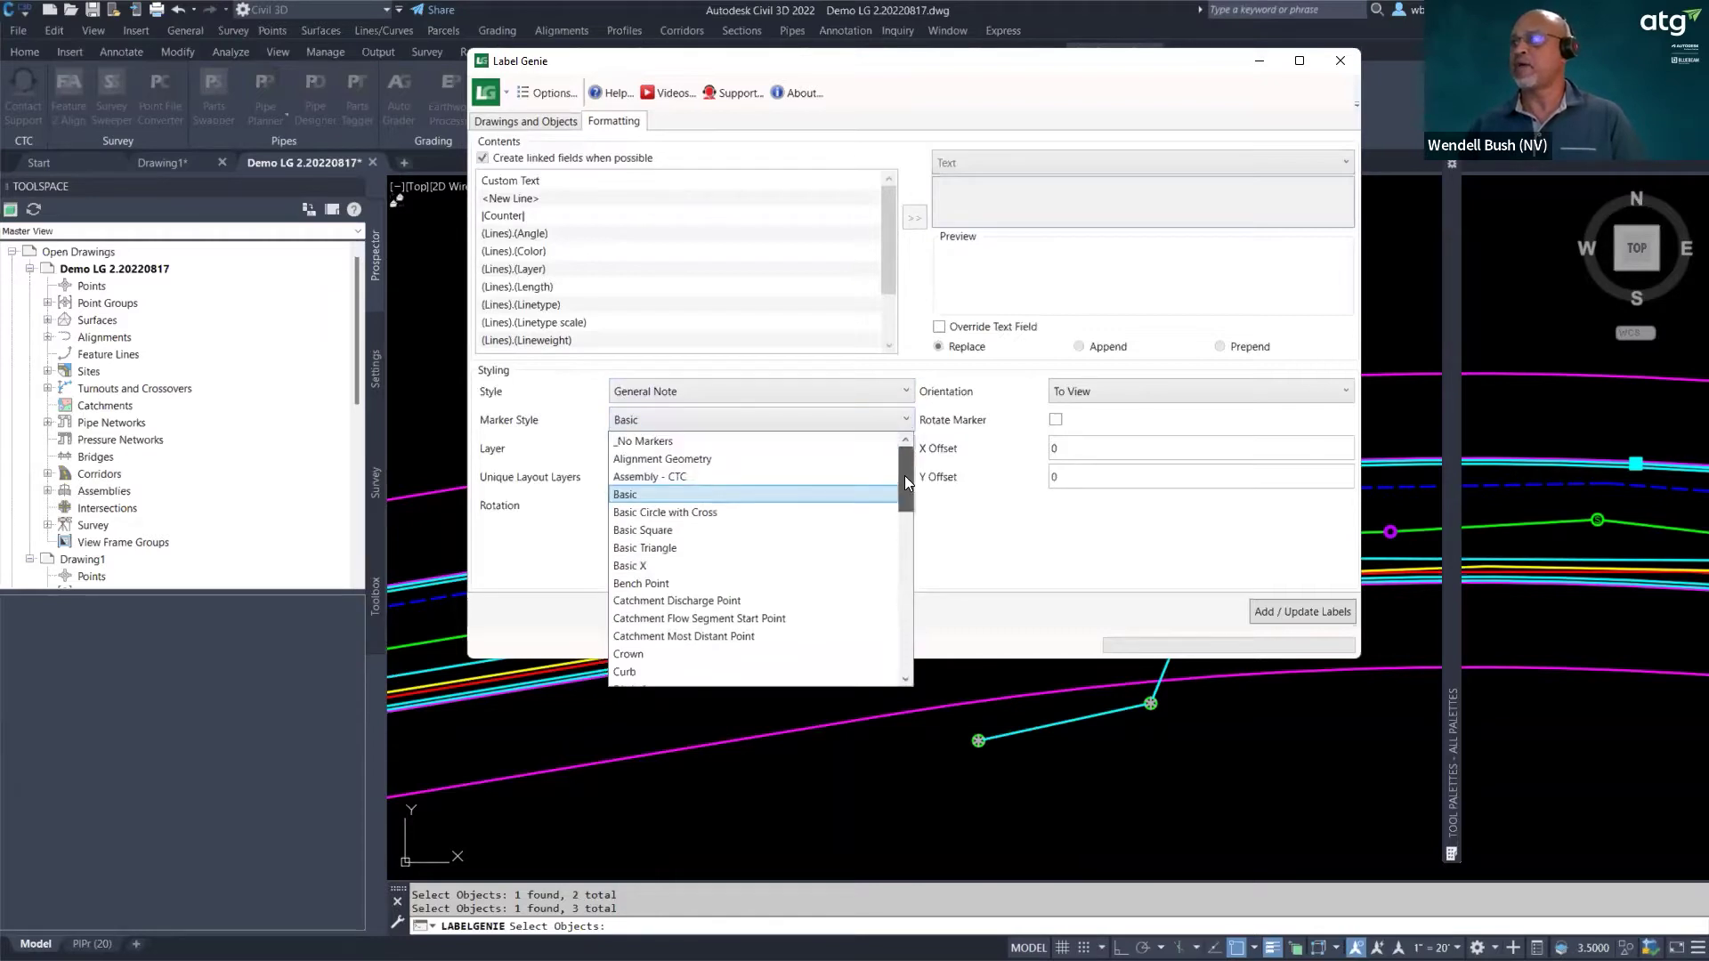
key("Escape")
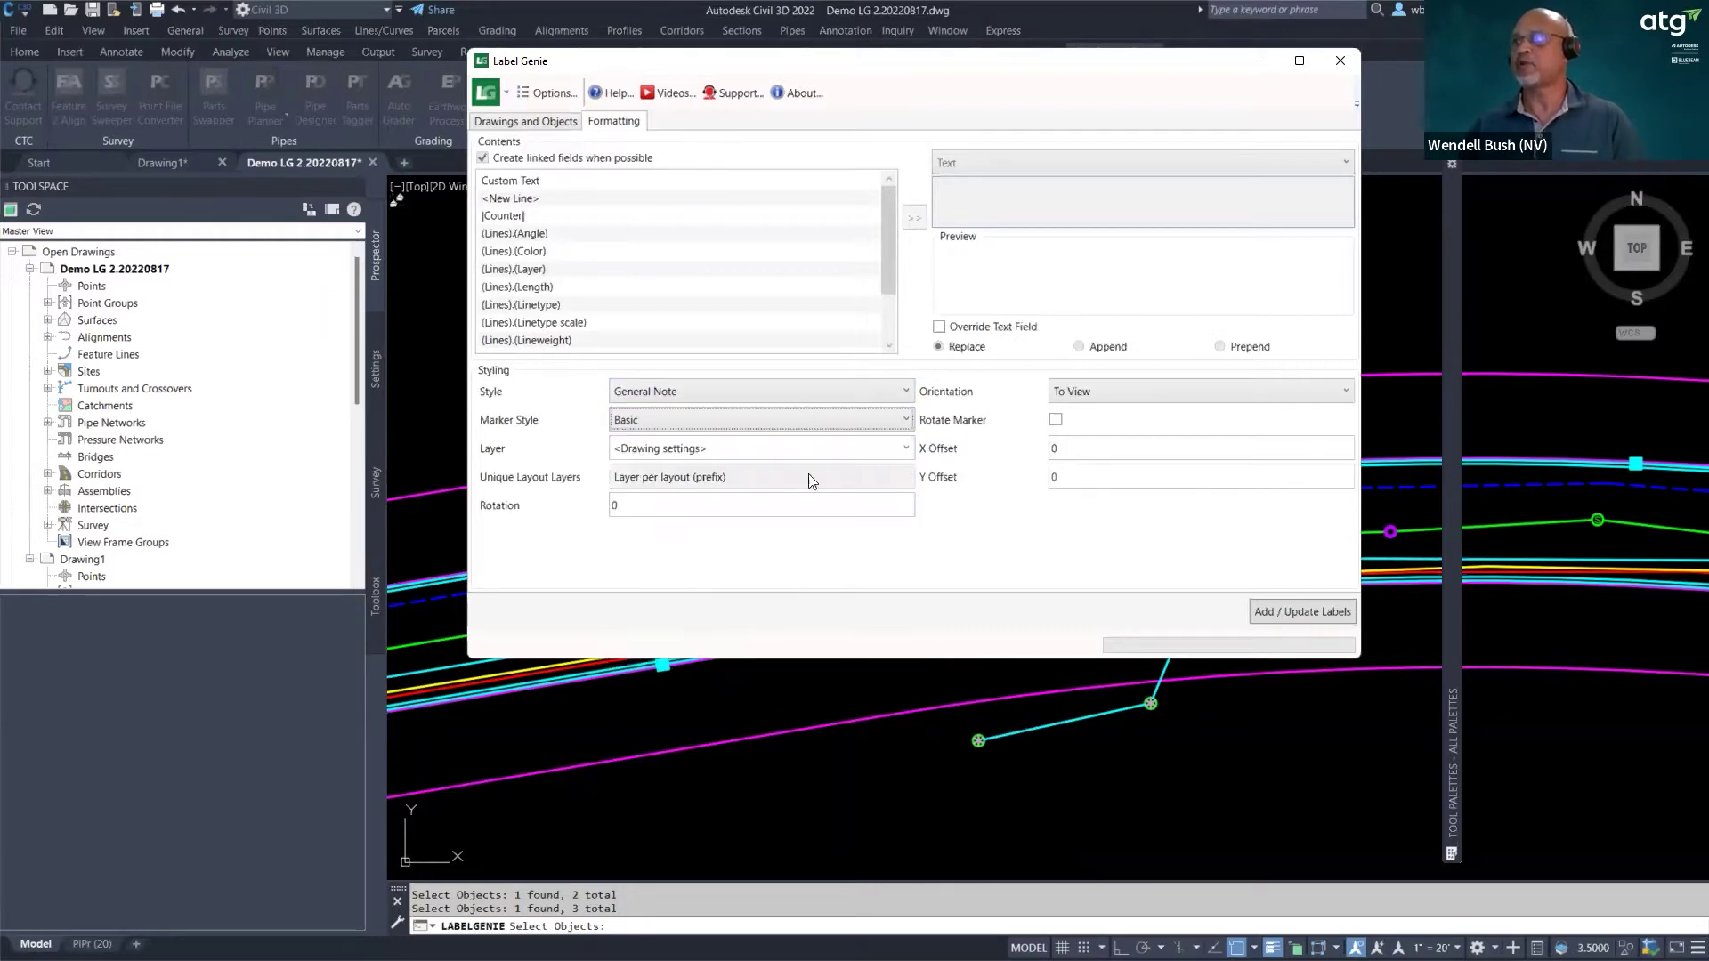
left_click(763, 392)
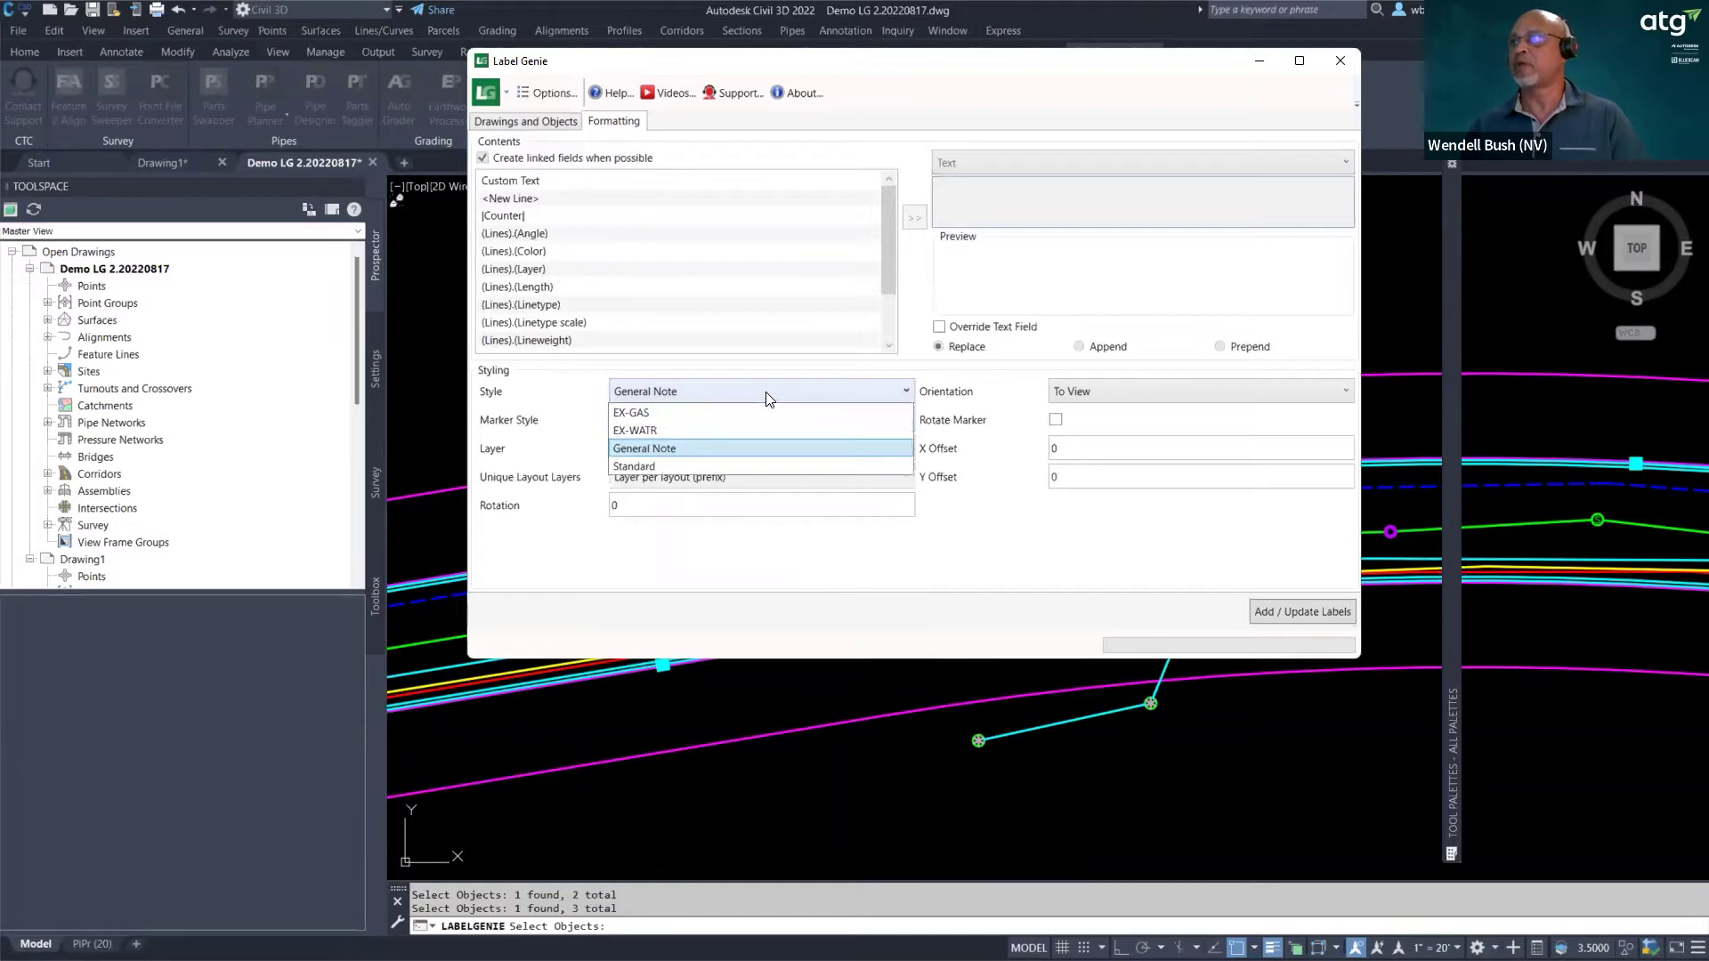
left_click(641, 430)
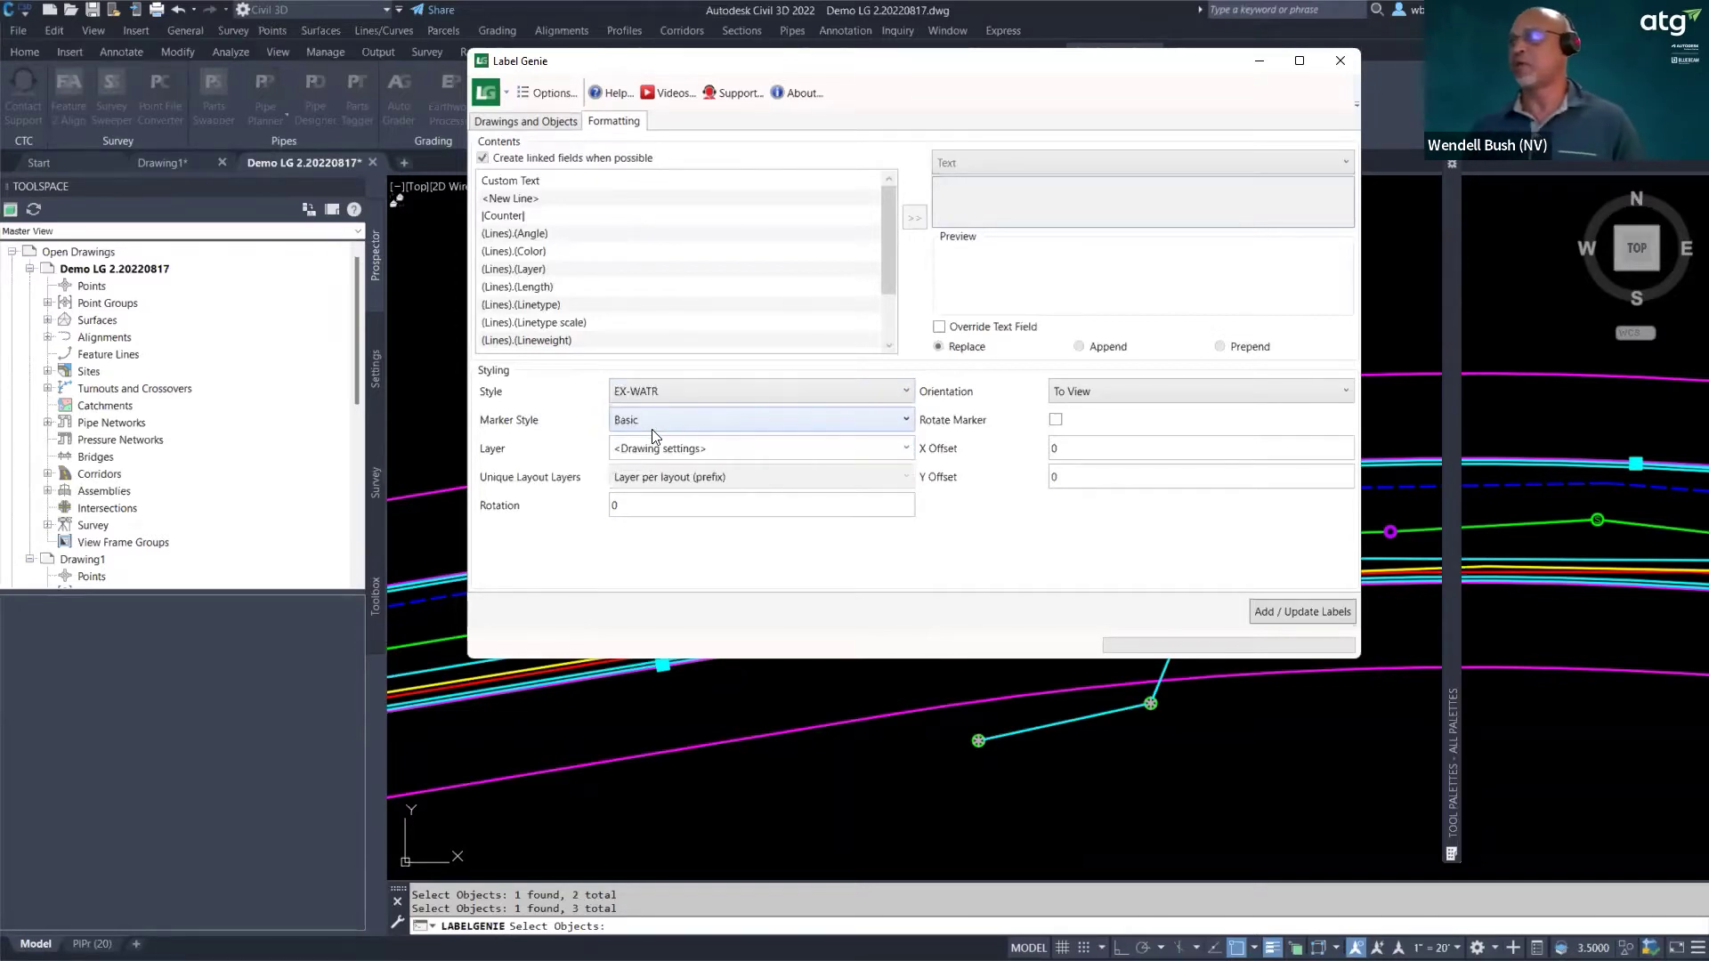
- Add the labels to the selected water lines, accept replacing the existing labels, and close the status report and Label Genie
left_click(1290, 614)
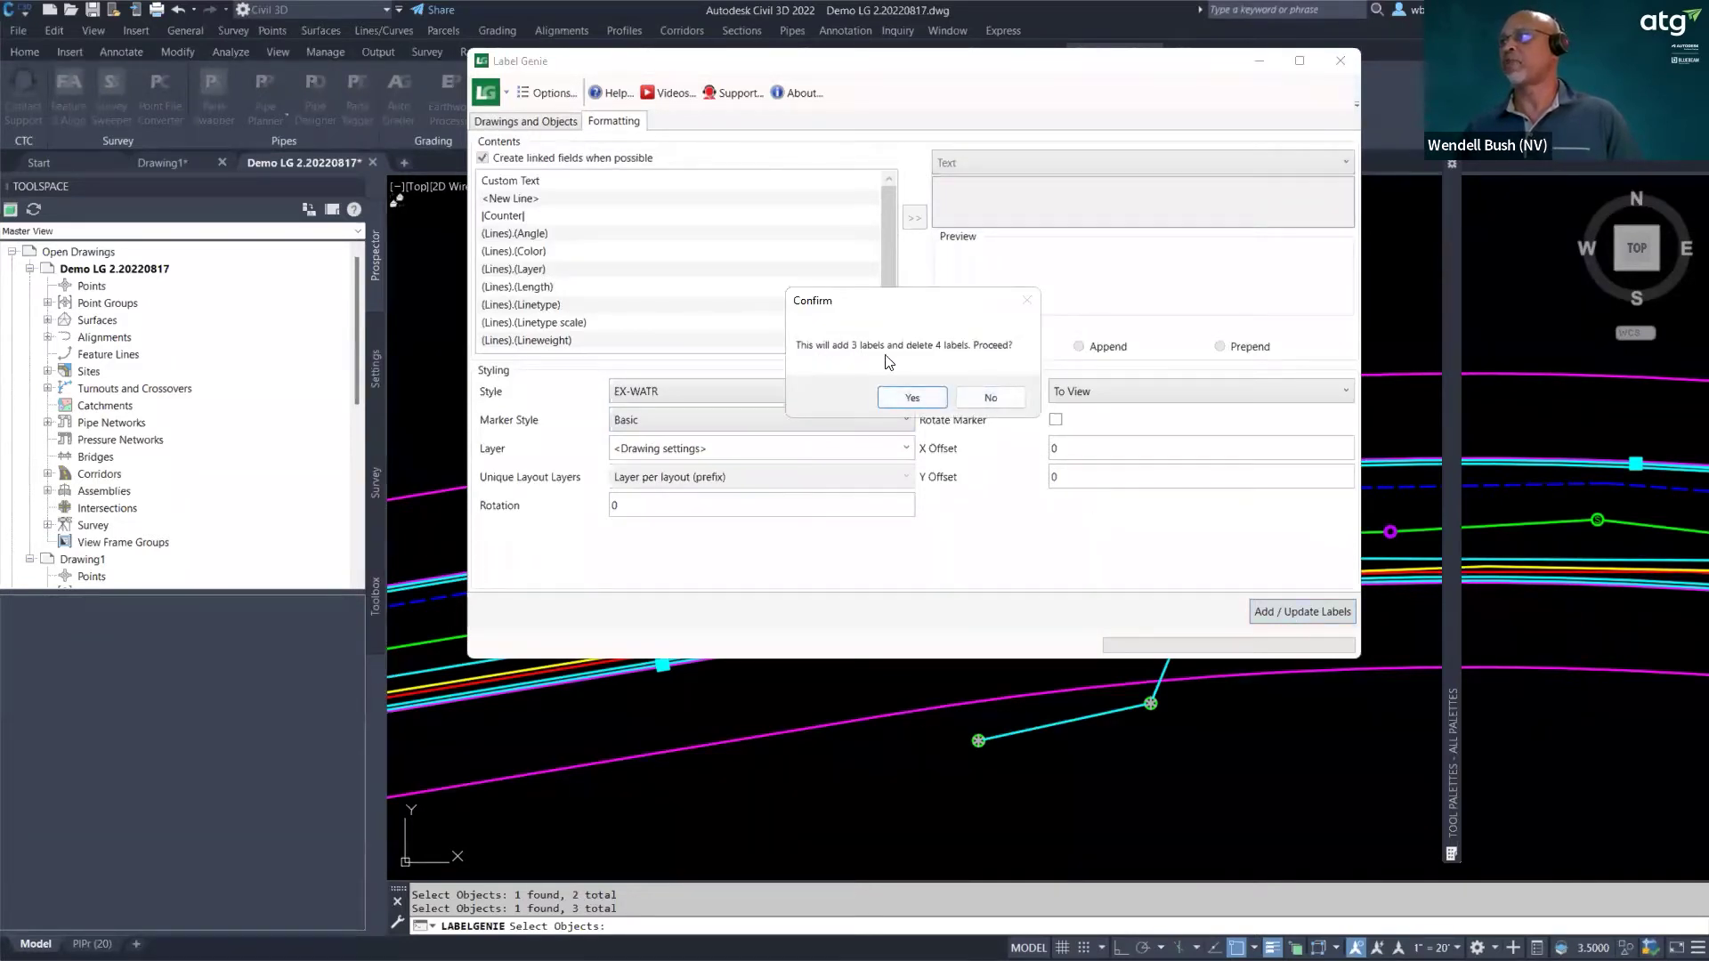
left_click(914, 399)
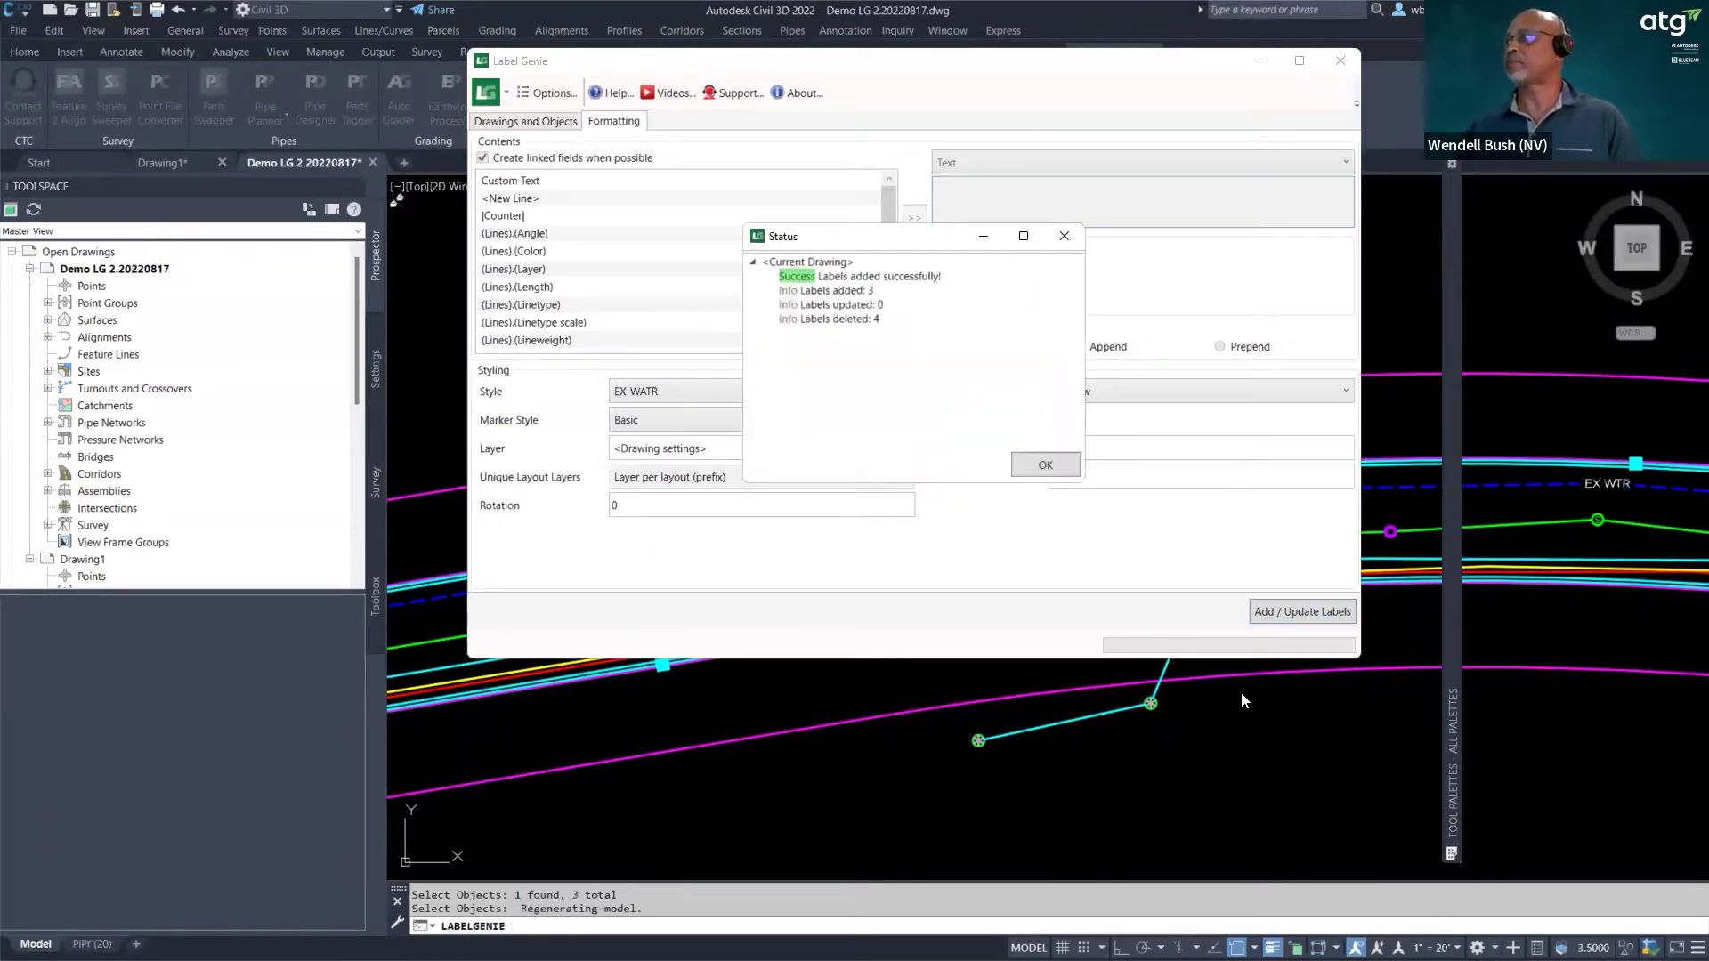
left_click(1064, 242)
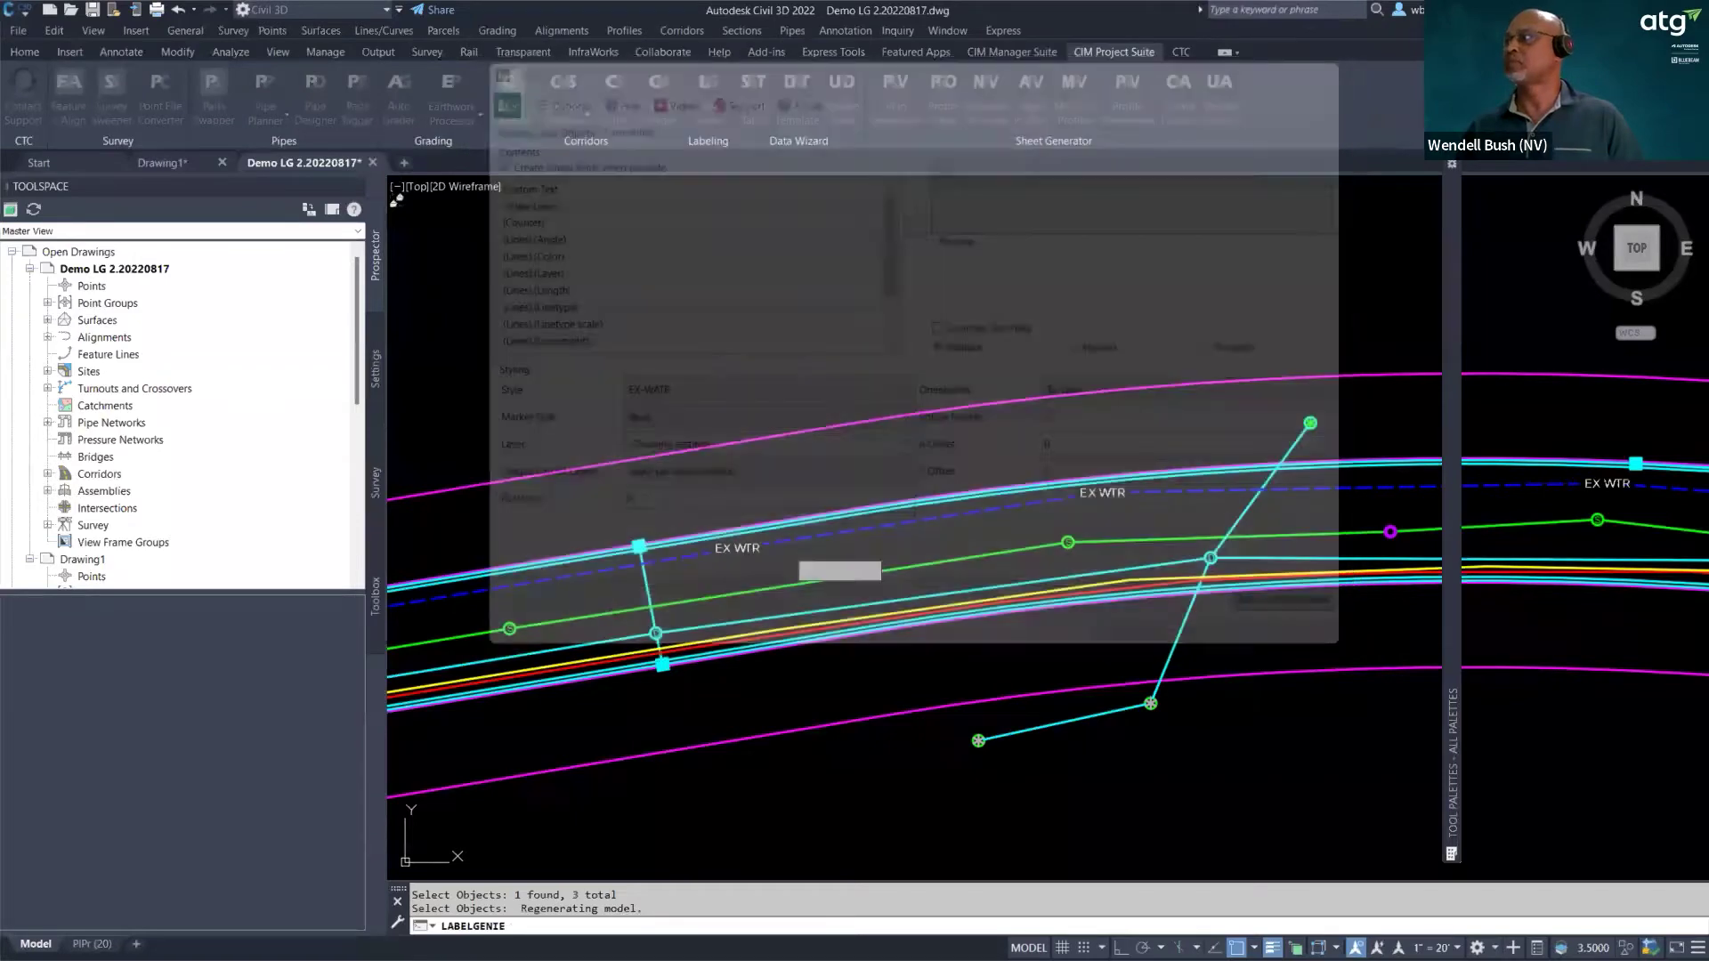
- Examine the new EX WTR label up close on the dashed water line, cancelling any label move
scroll(708, 516, "up", 2)
scroll(717, 535, "up", 3)
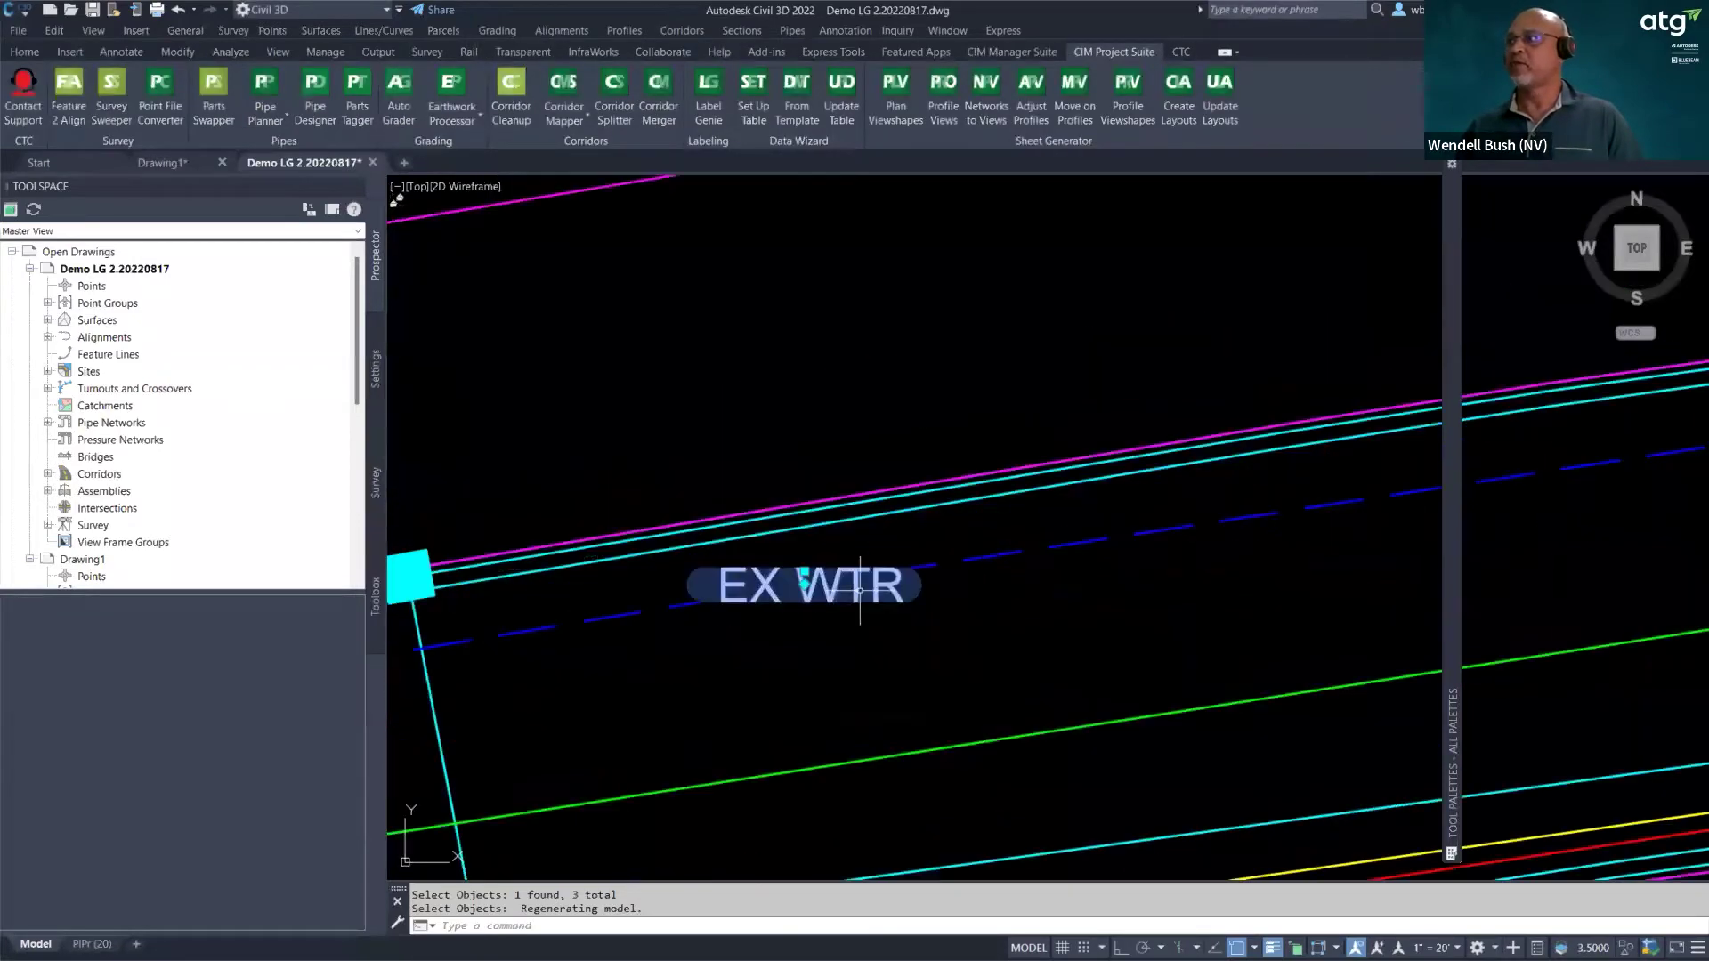
left_click(803, 573)
left_click(804, 573)
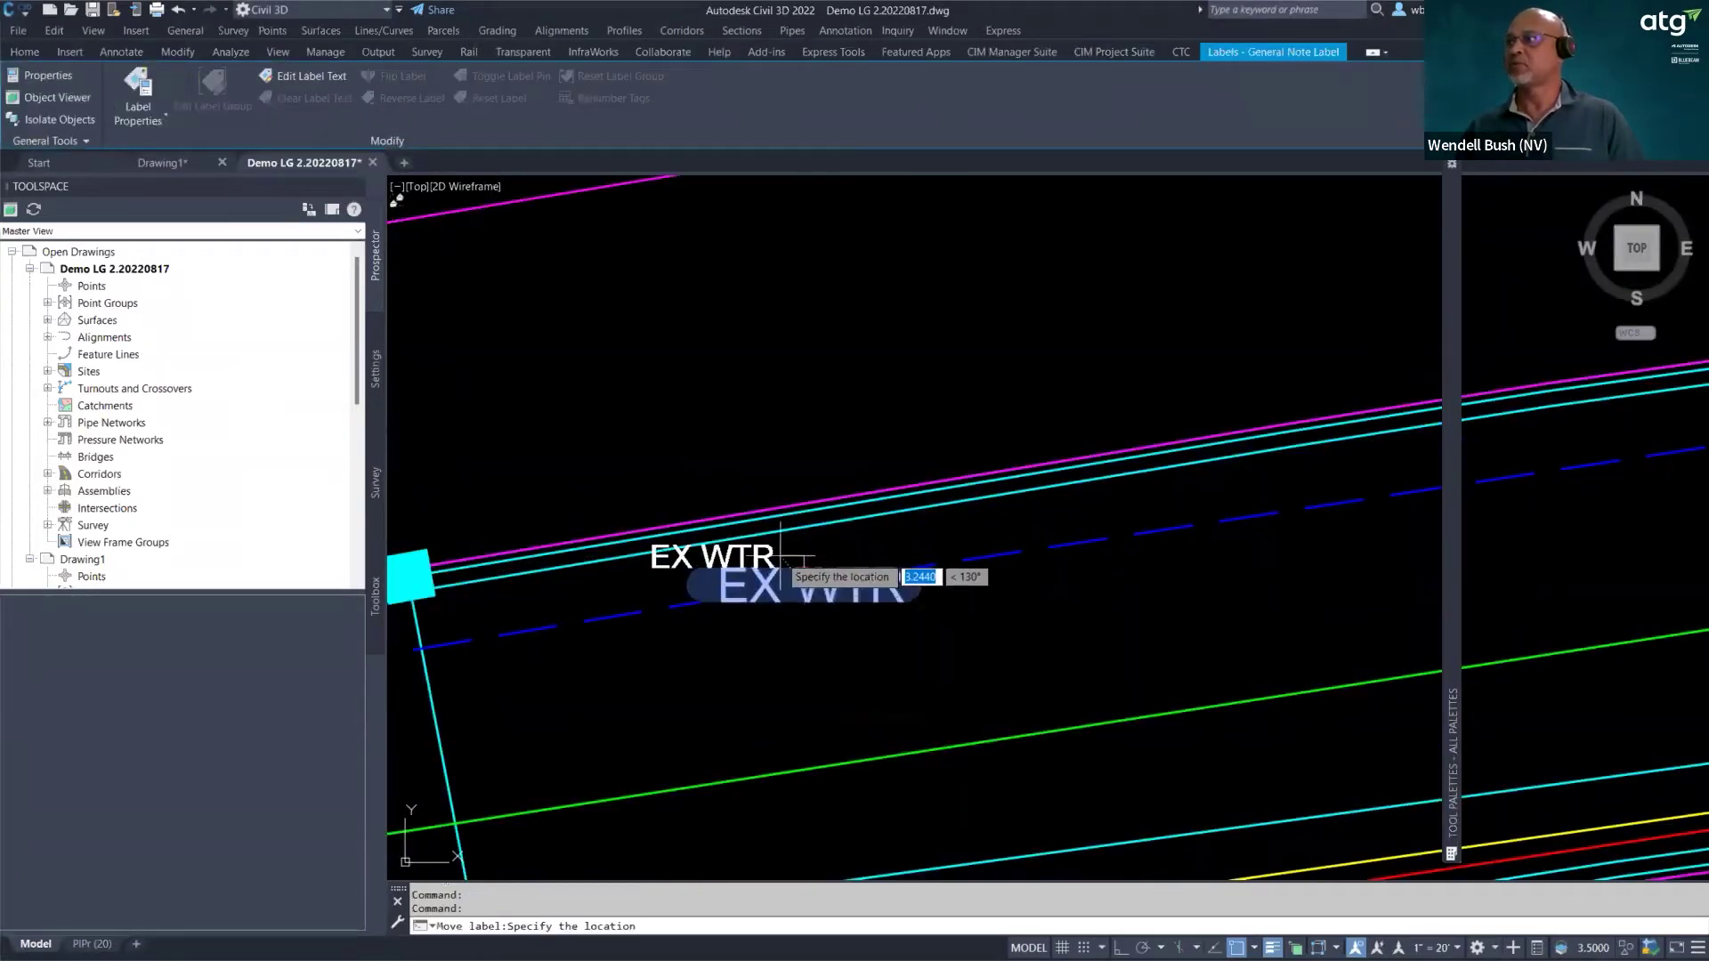
key("Escape")
scroll(776, 592, "down", 4)
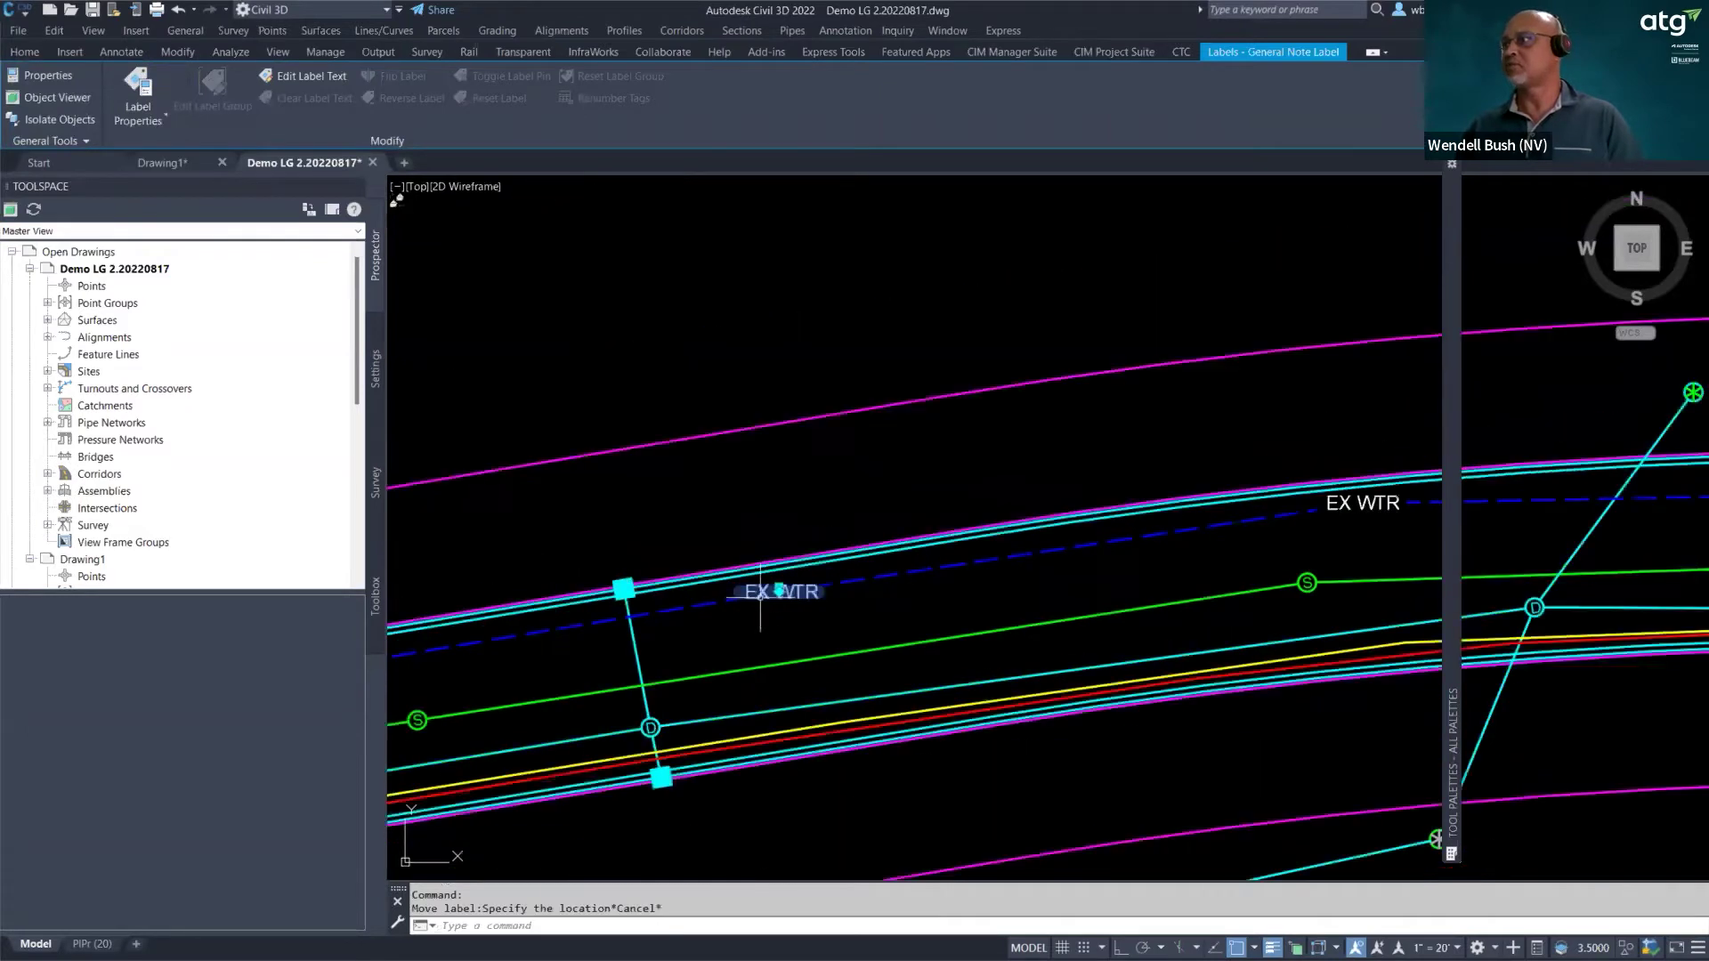
key("Escape")
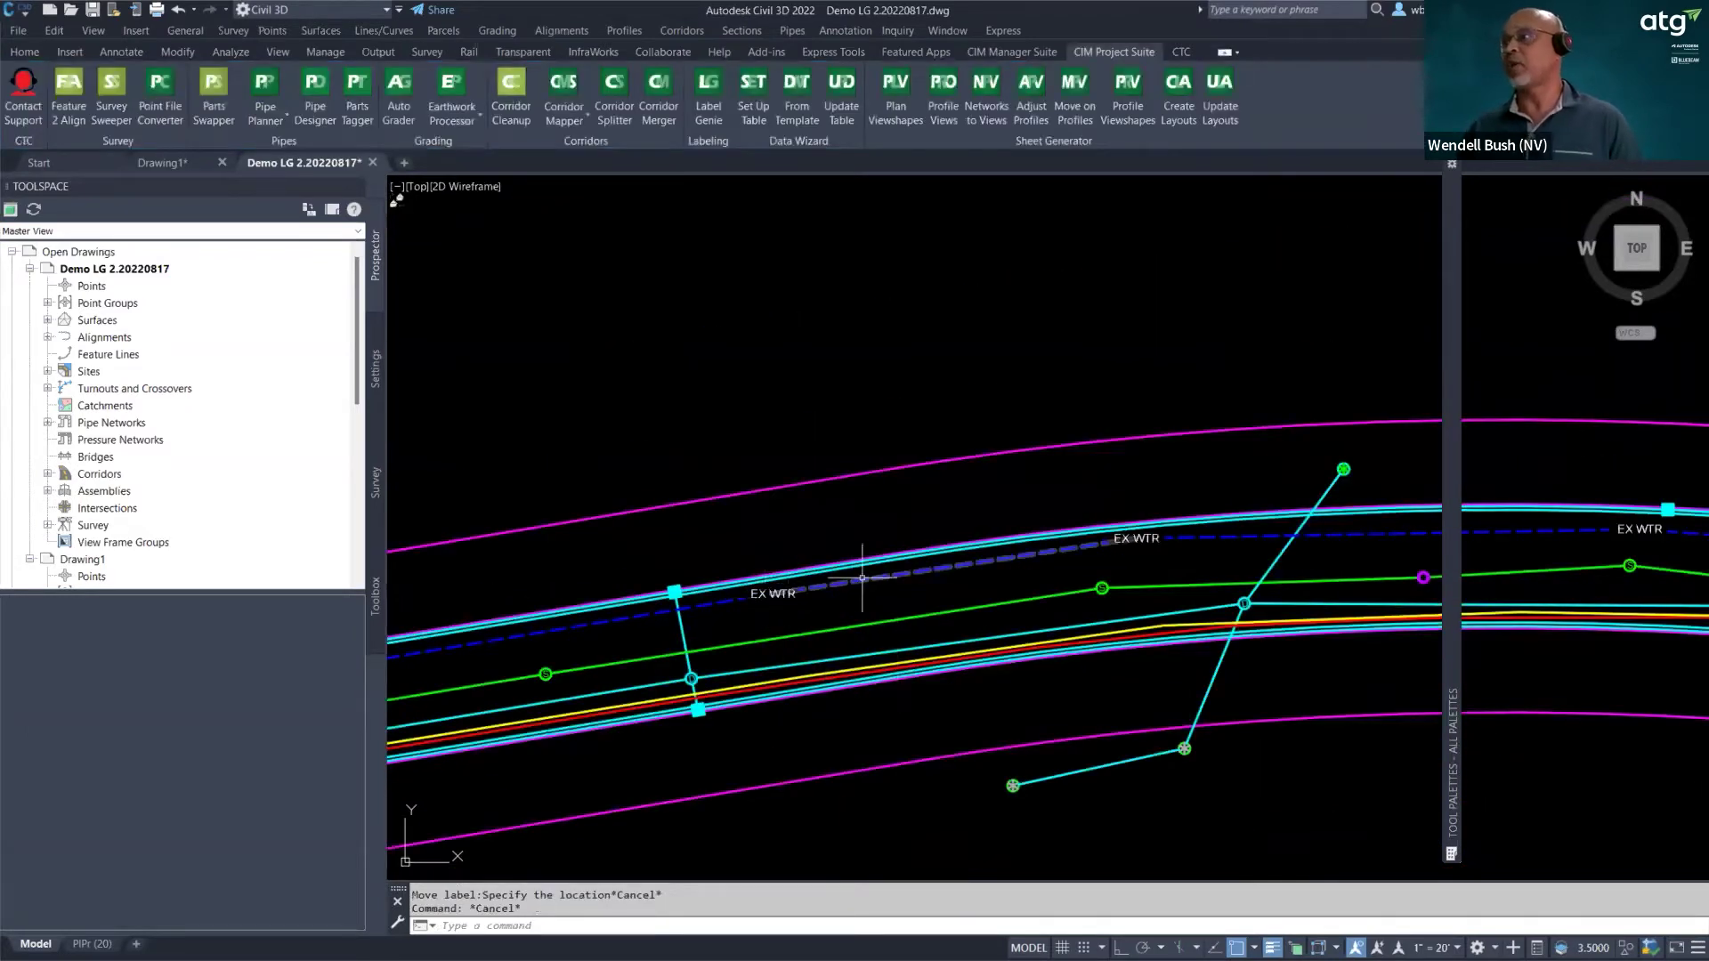
scroll(843, 581, "down", 1)
scroll(987, 568, "up", 1)
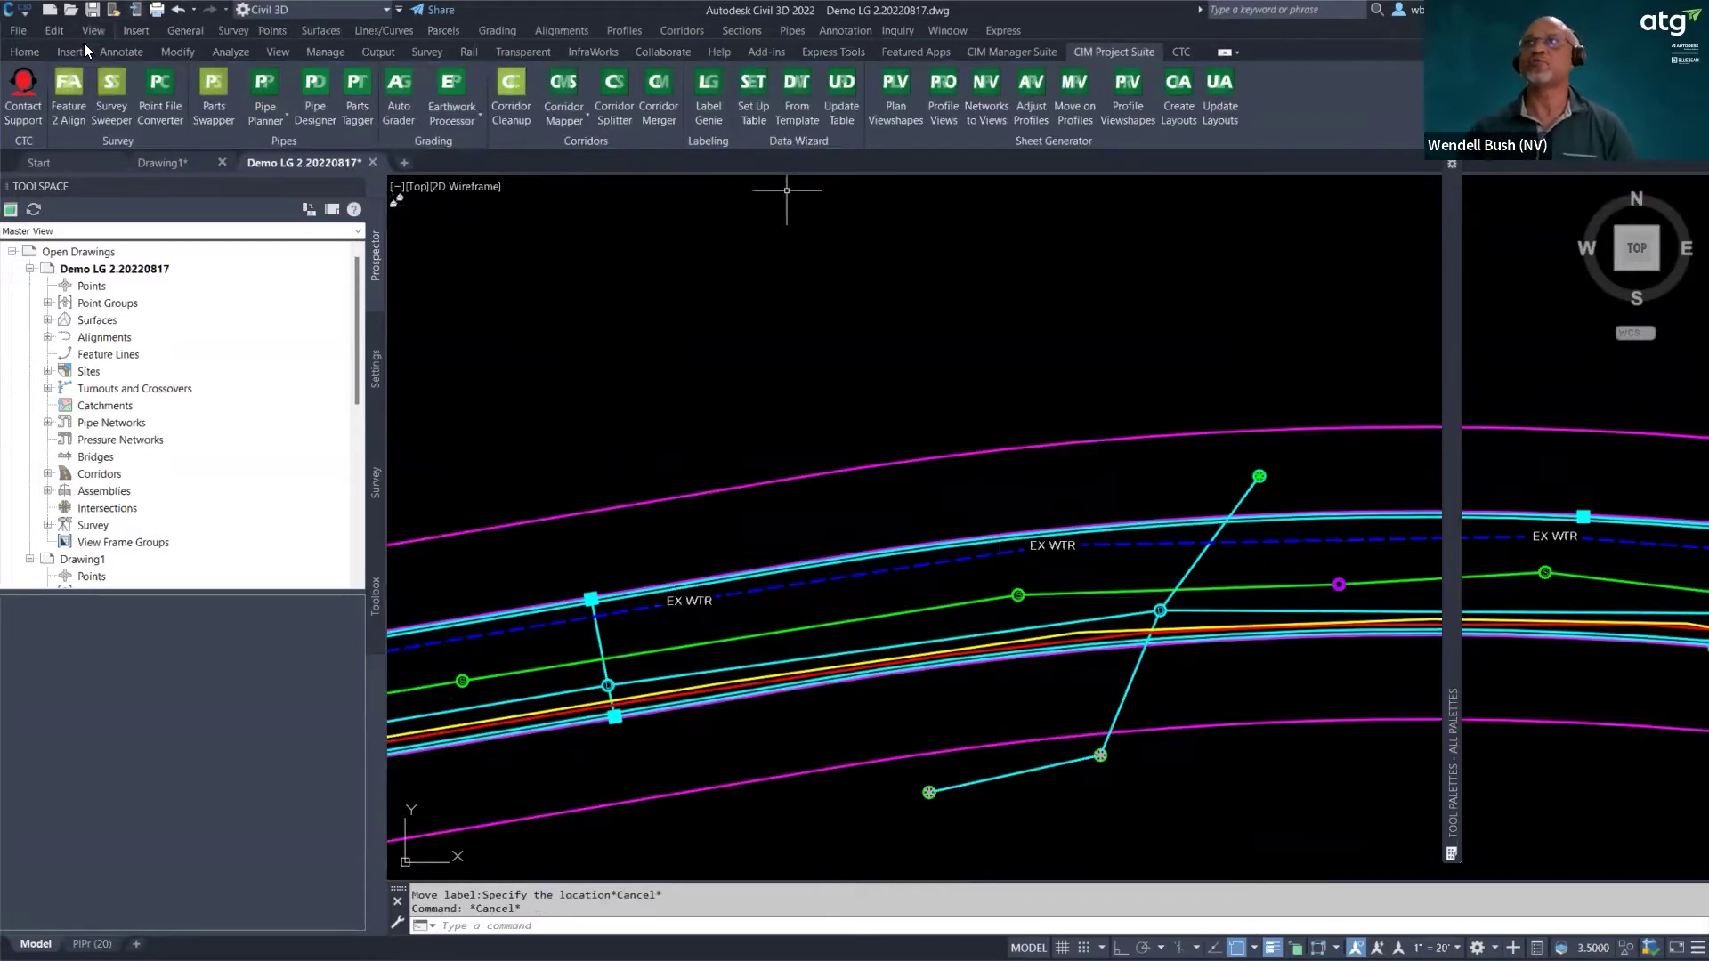
- Open the property set definitions and review the definition and general settings of ExistStructure Table in Demo LG 2.20220817.dwg
left_click(19, 53)
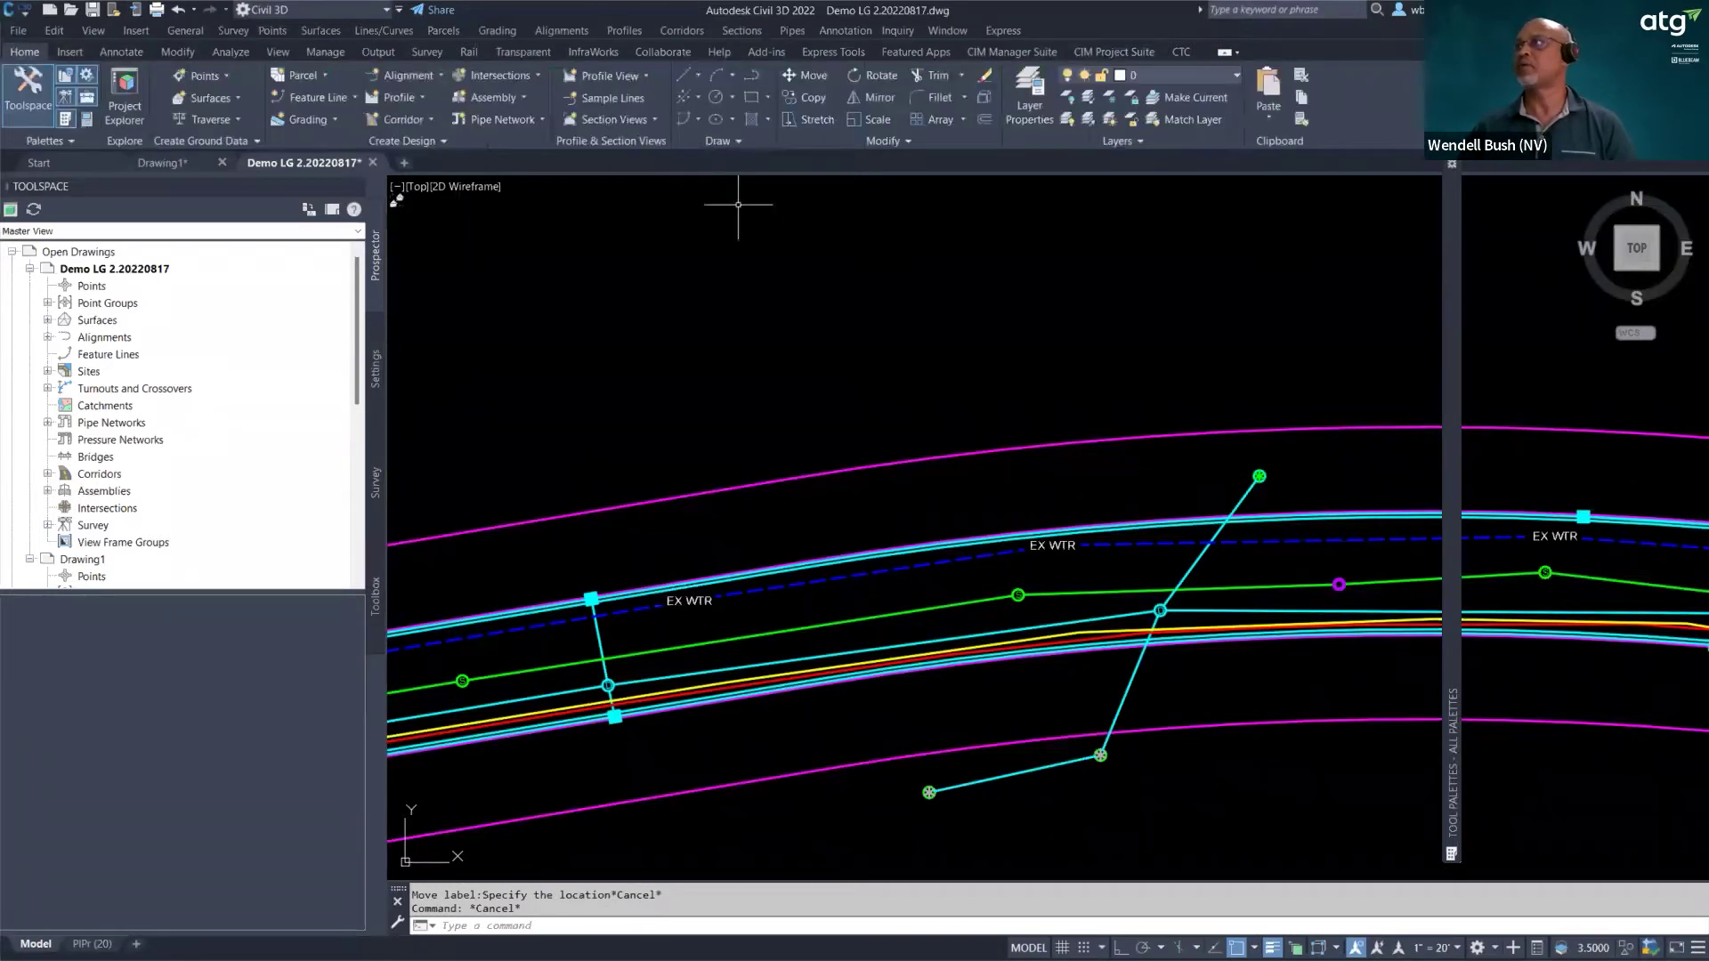
left_click(322, 53)
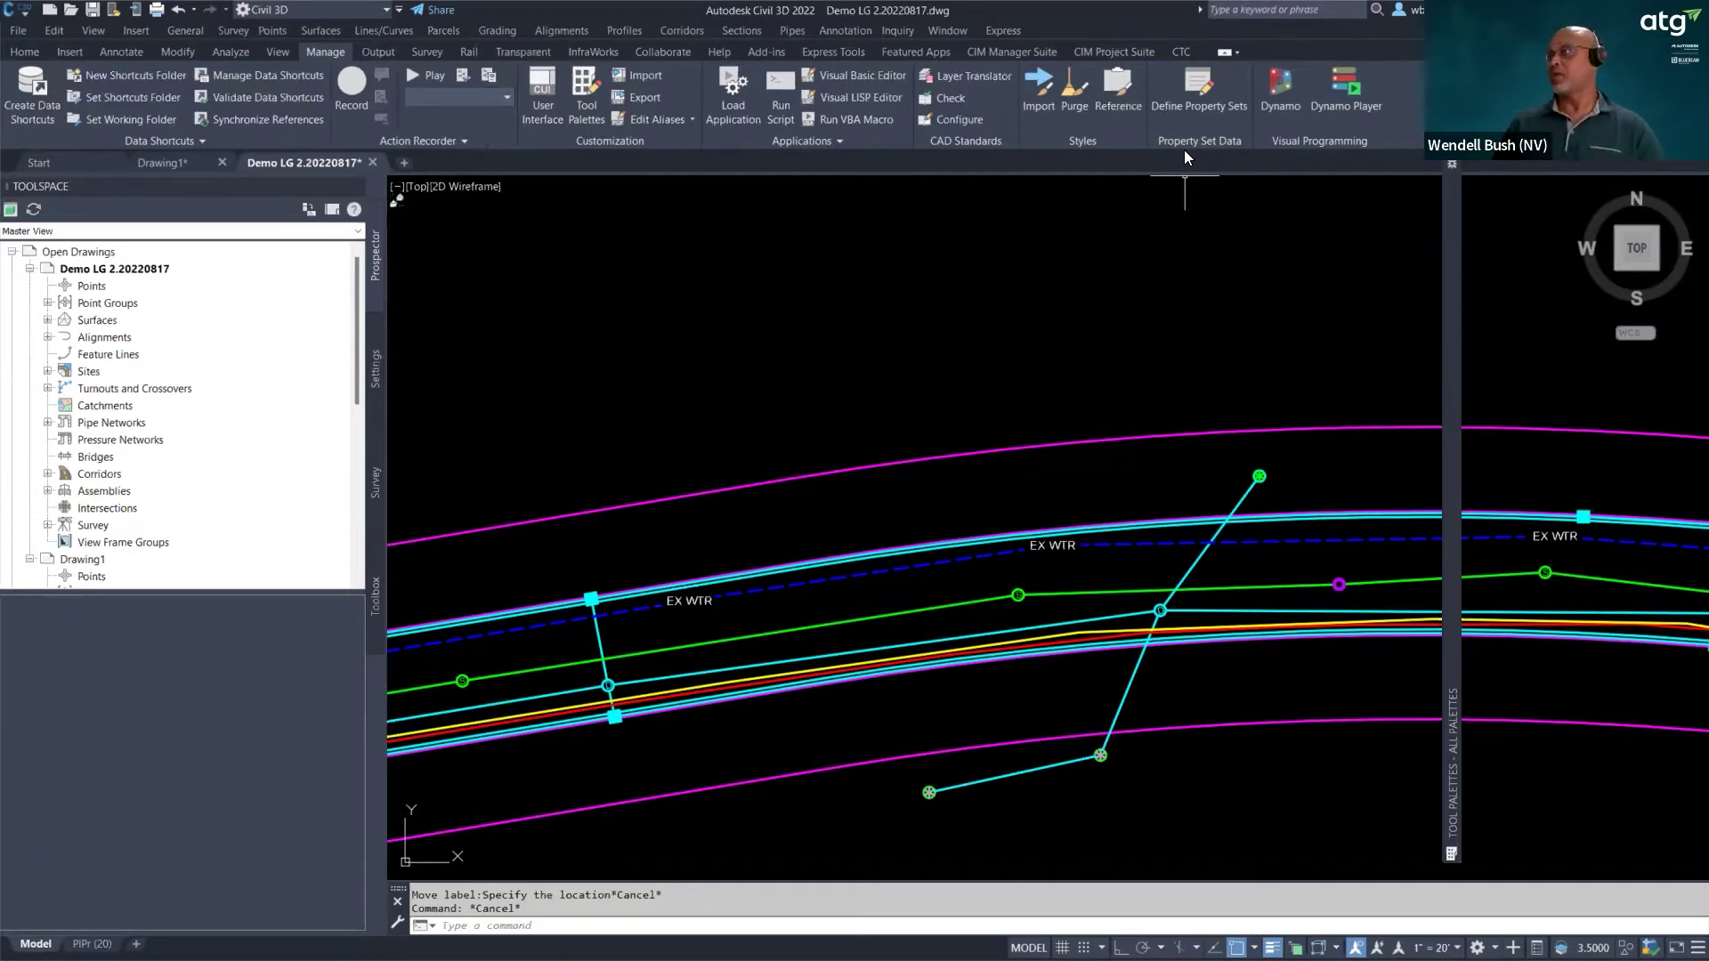
left_click(1196, 89)
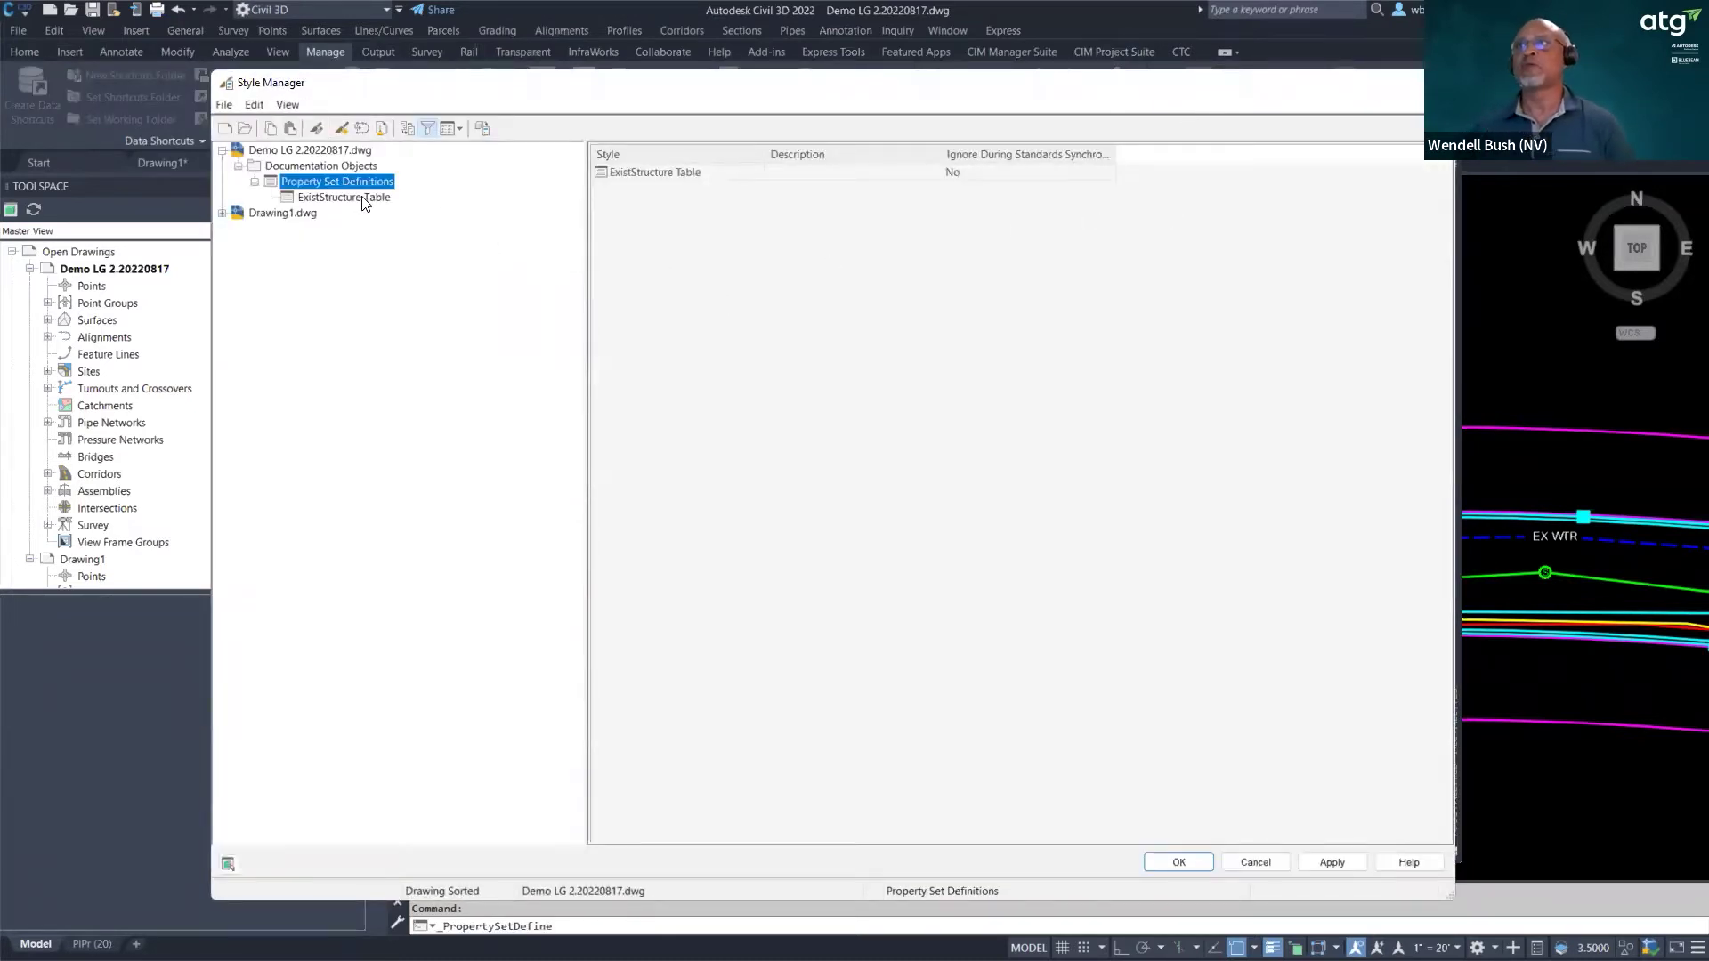
left_click(282, 214)
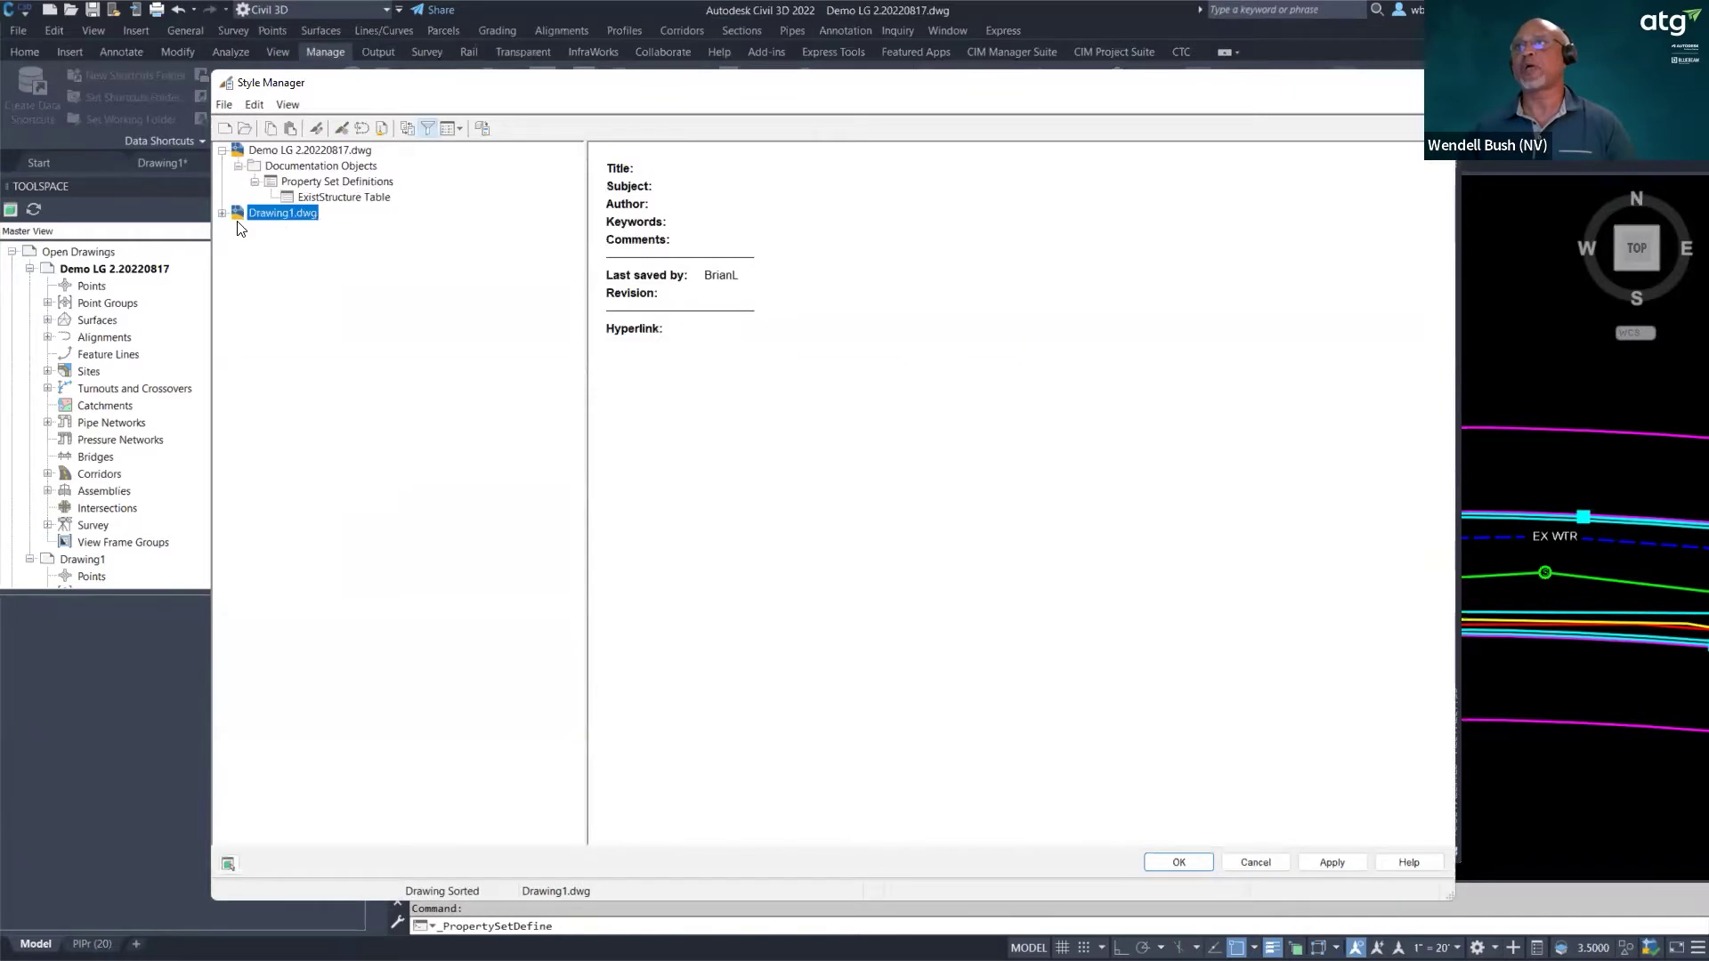
left_click(346, 196)
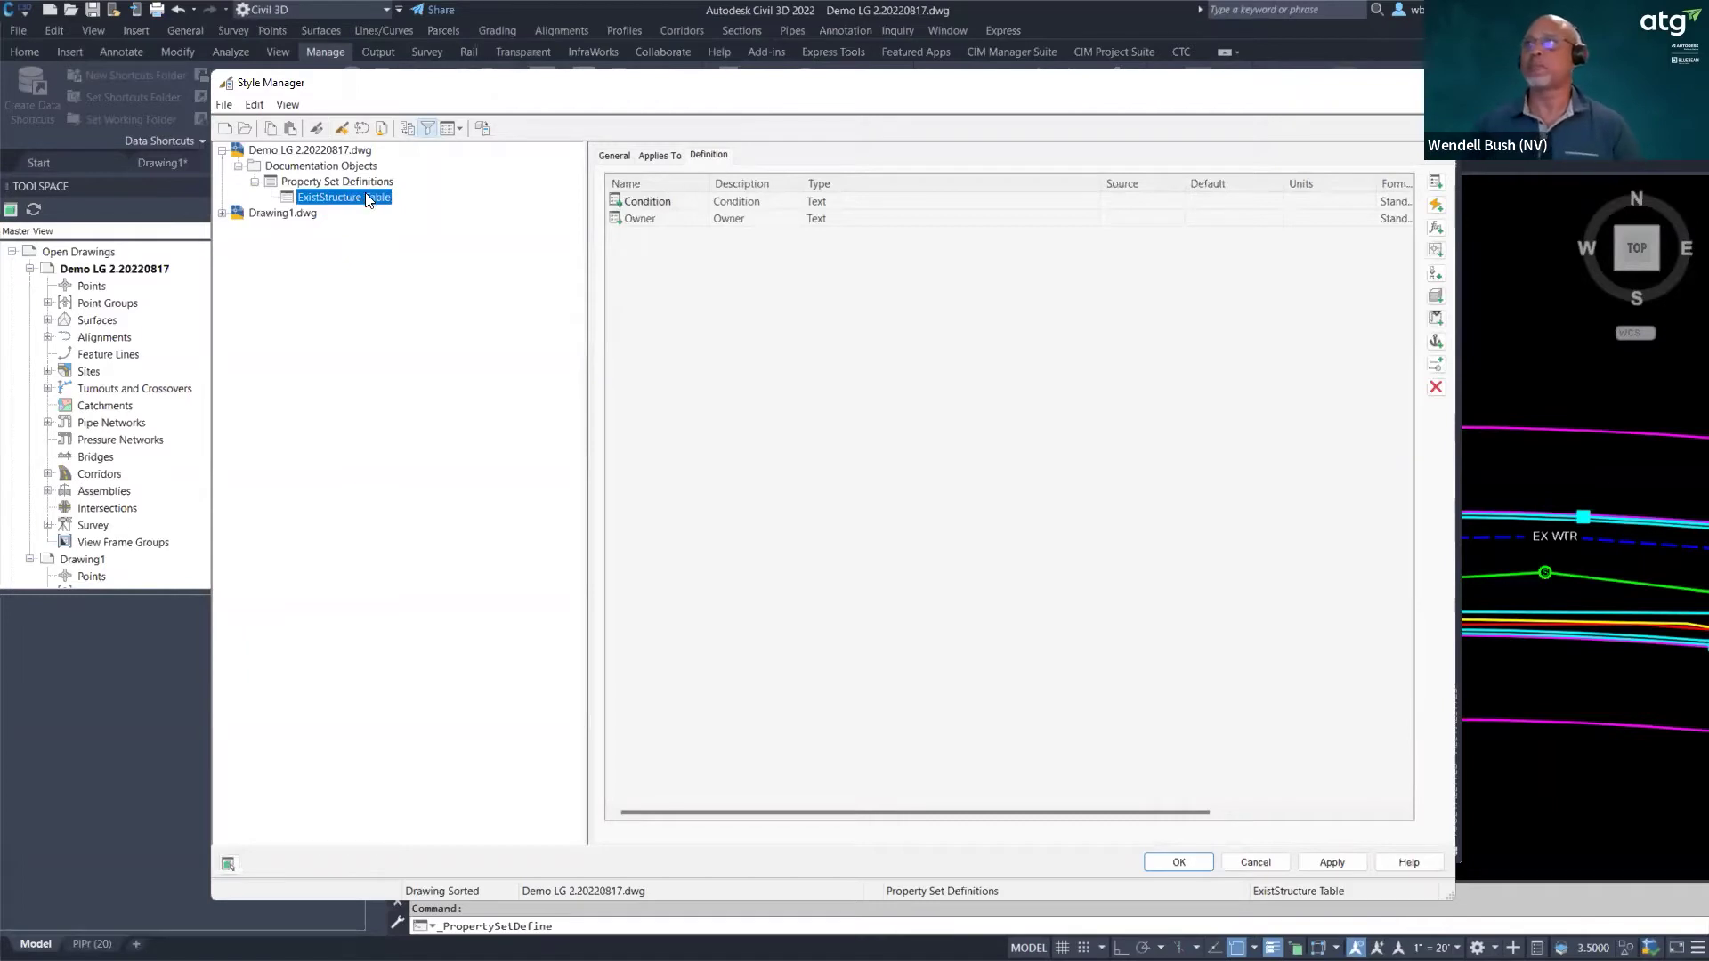
left_click(616, 155)
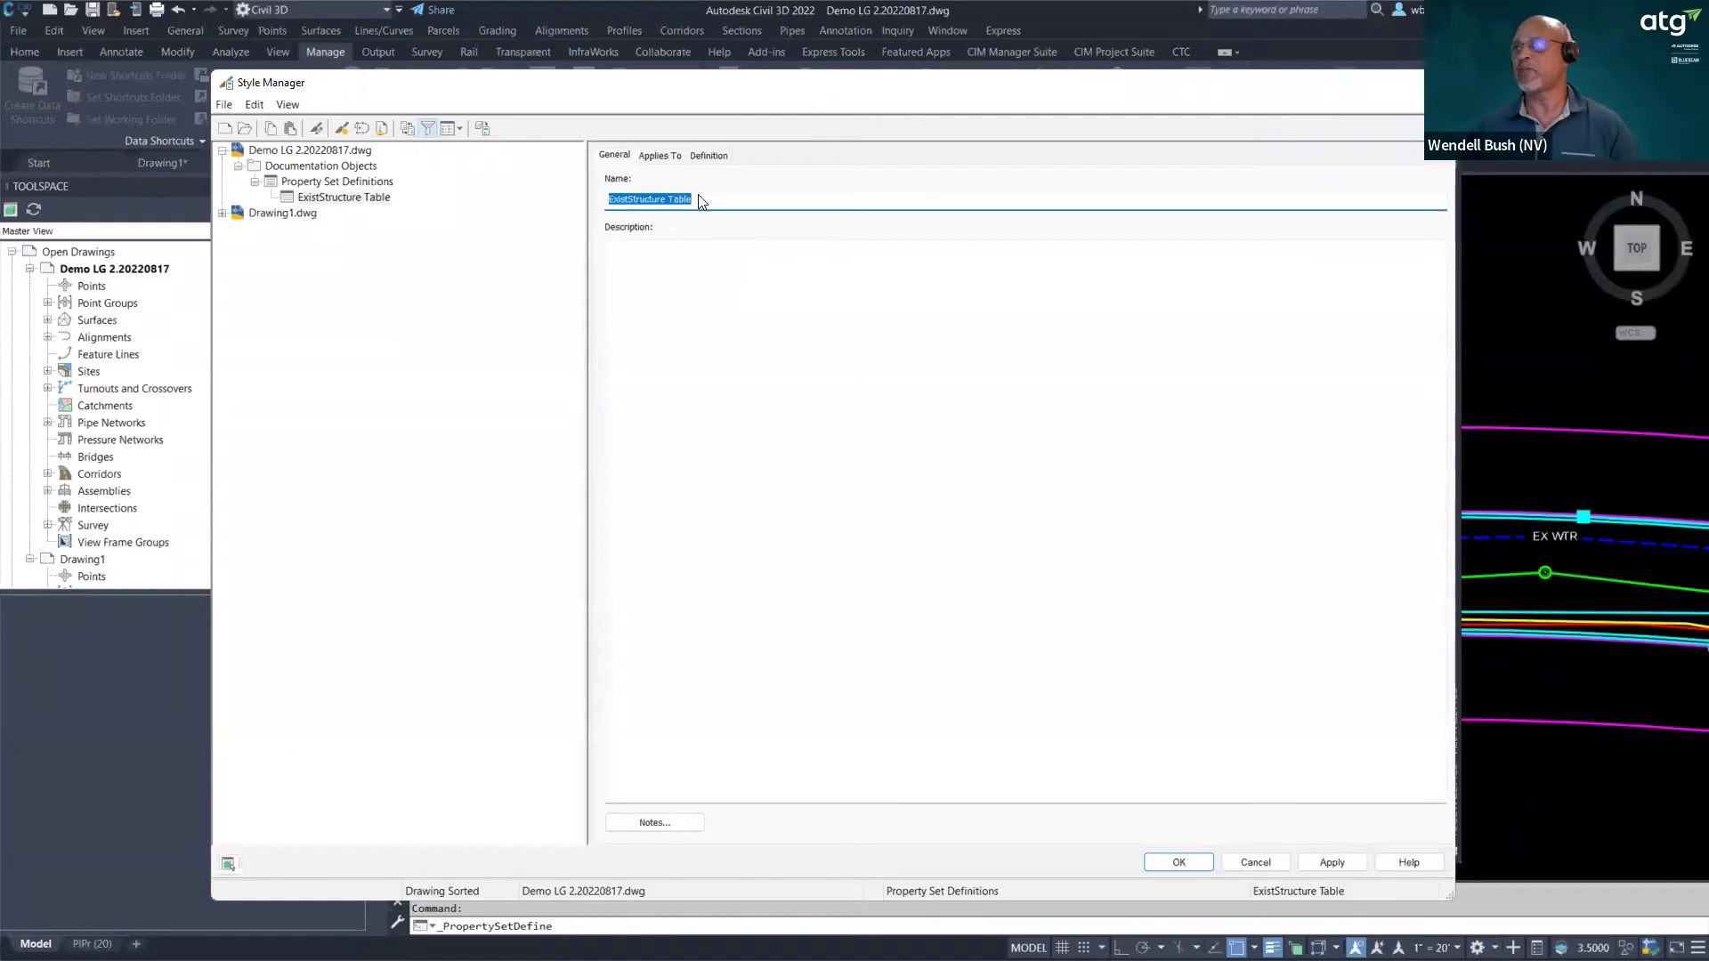
- Enlarge the Style Manager and examine which object types the ExistStructure Table property set applies to
left_click(660, 157)
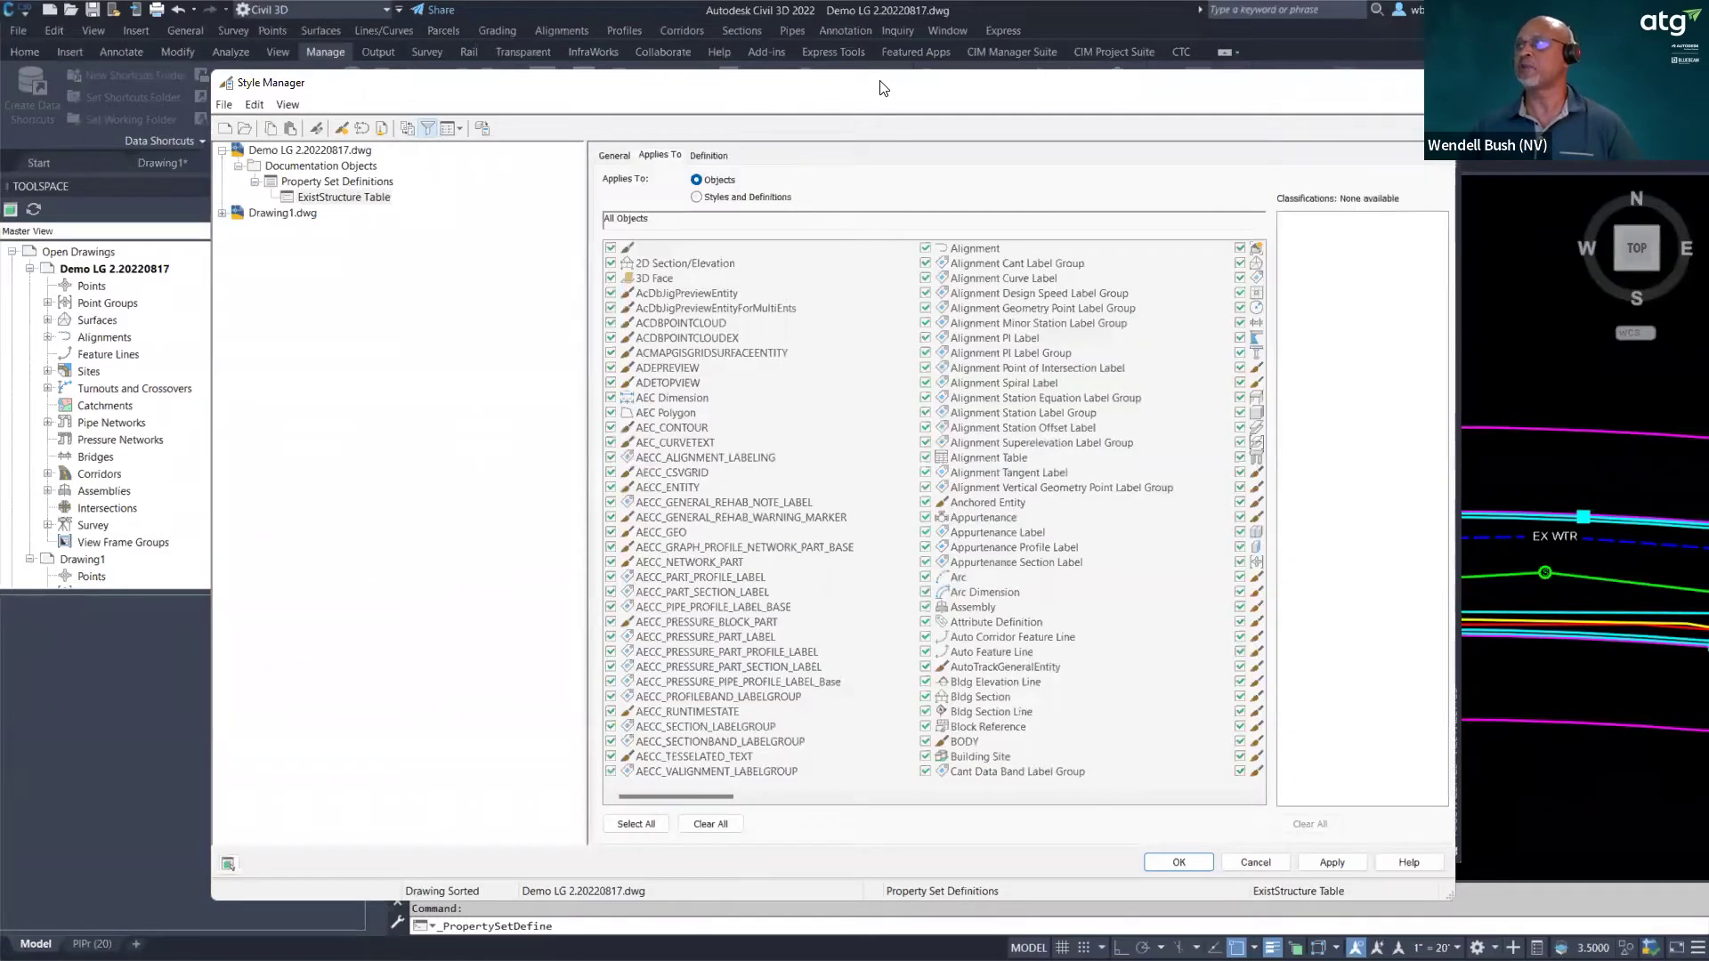
left_click_drag(838, 44, 839, 47)
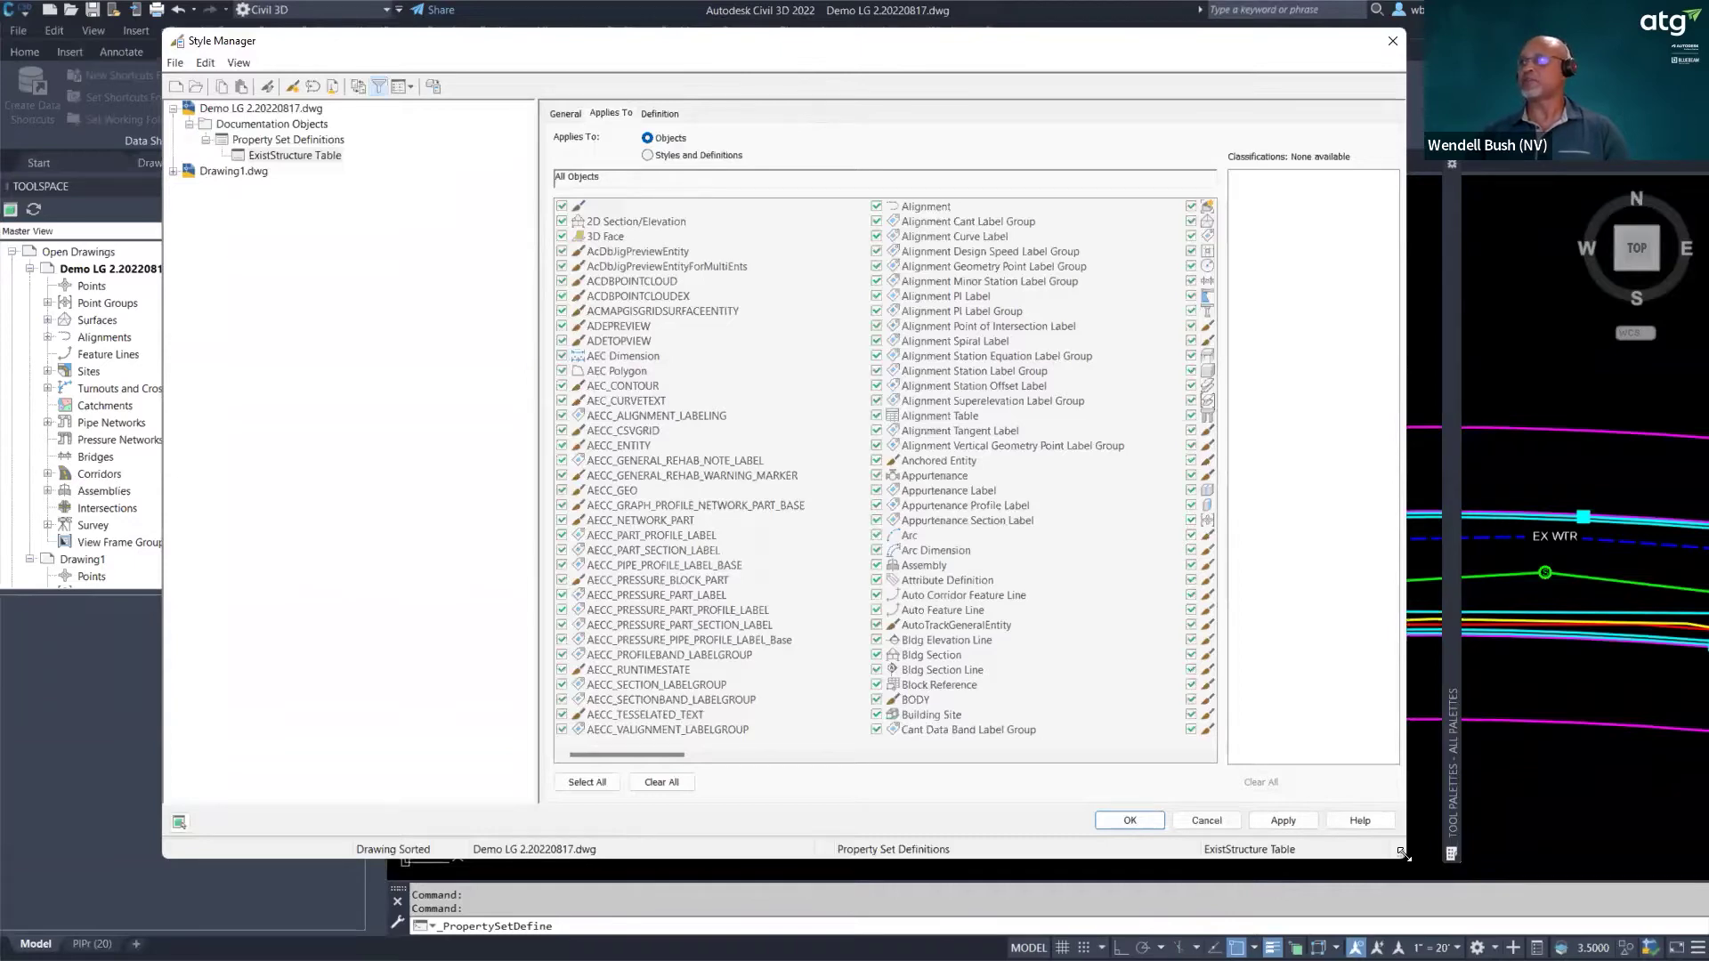
left_click_drag(1404, 855, 1625, 880)
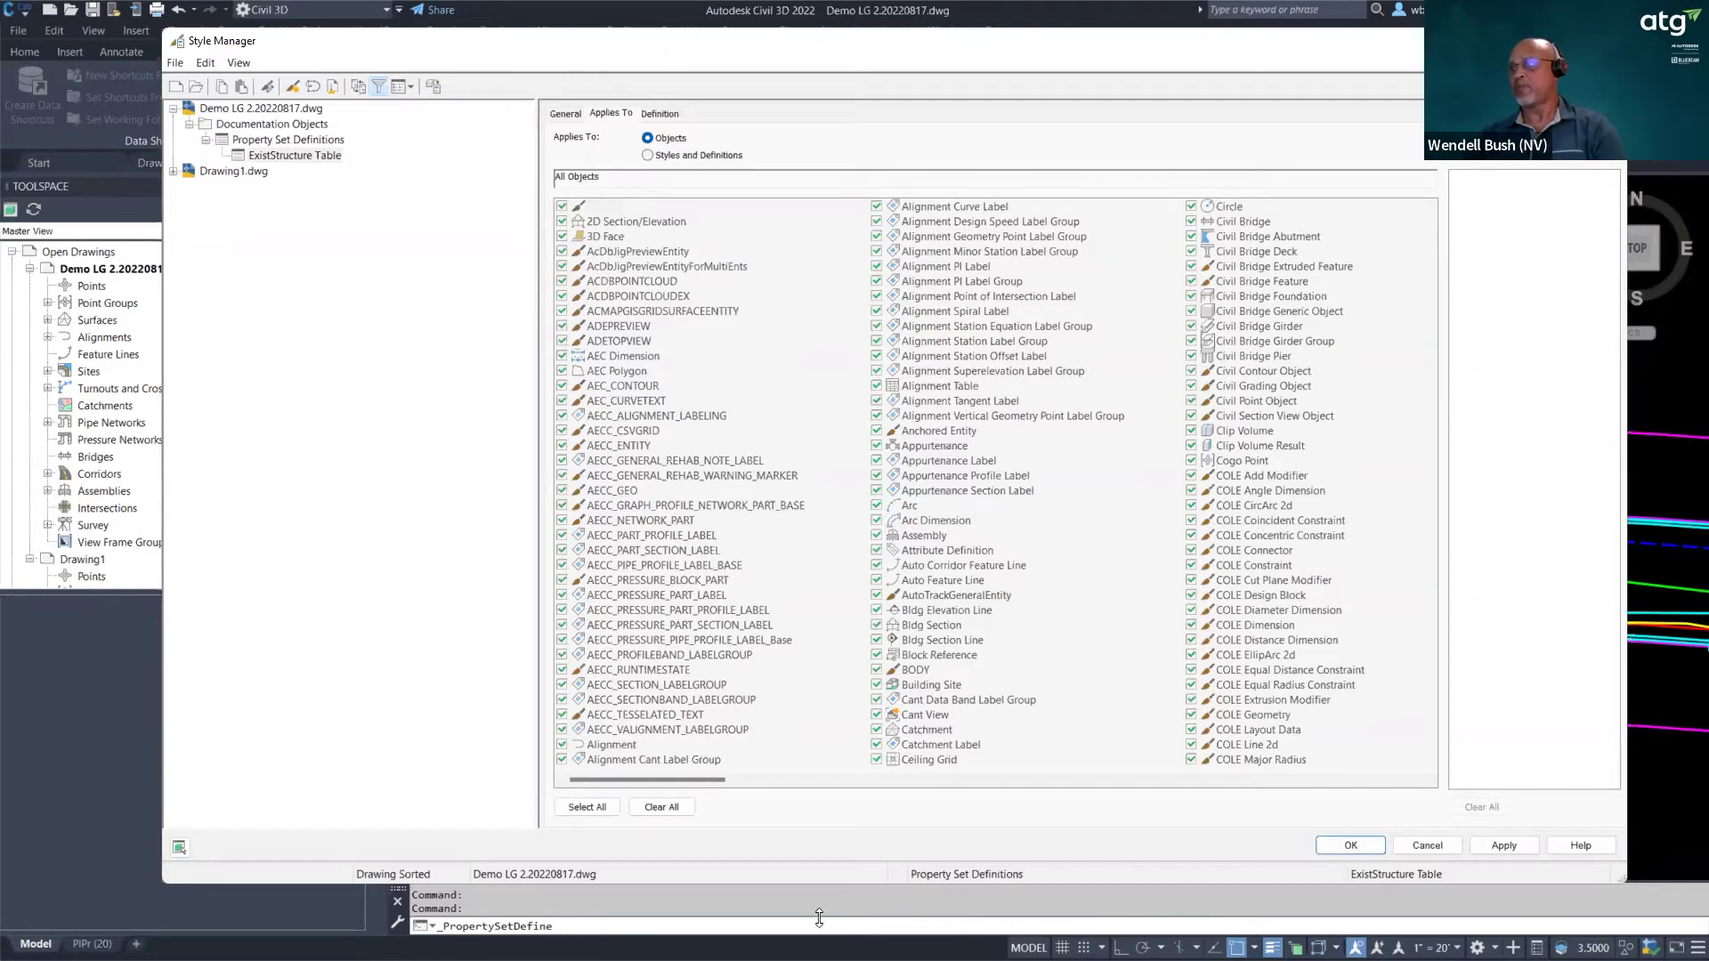
left_click_drag(723, 780, 863, 798)
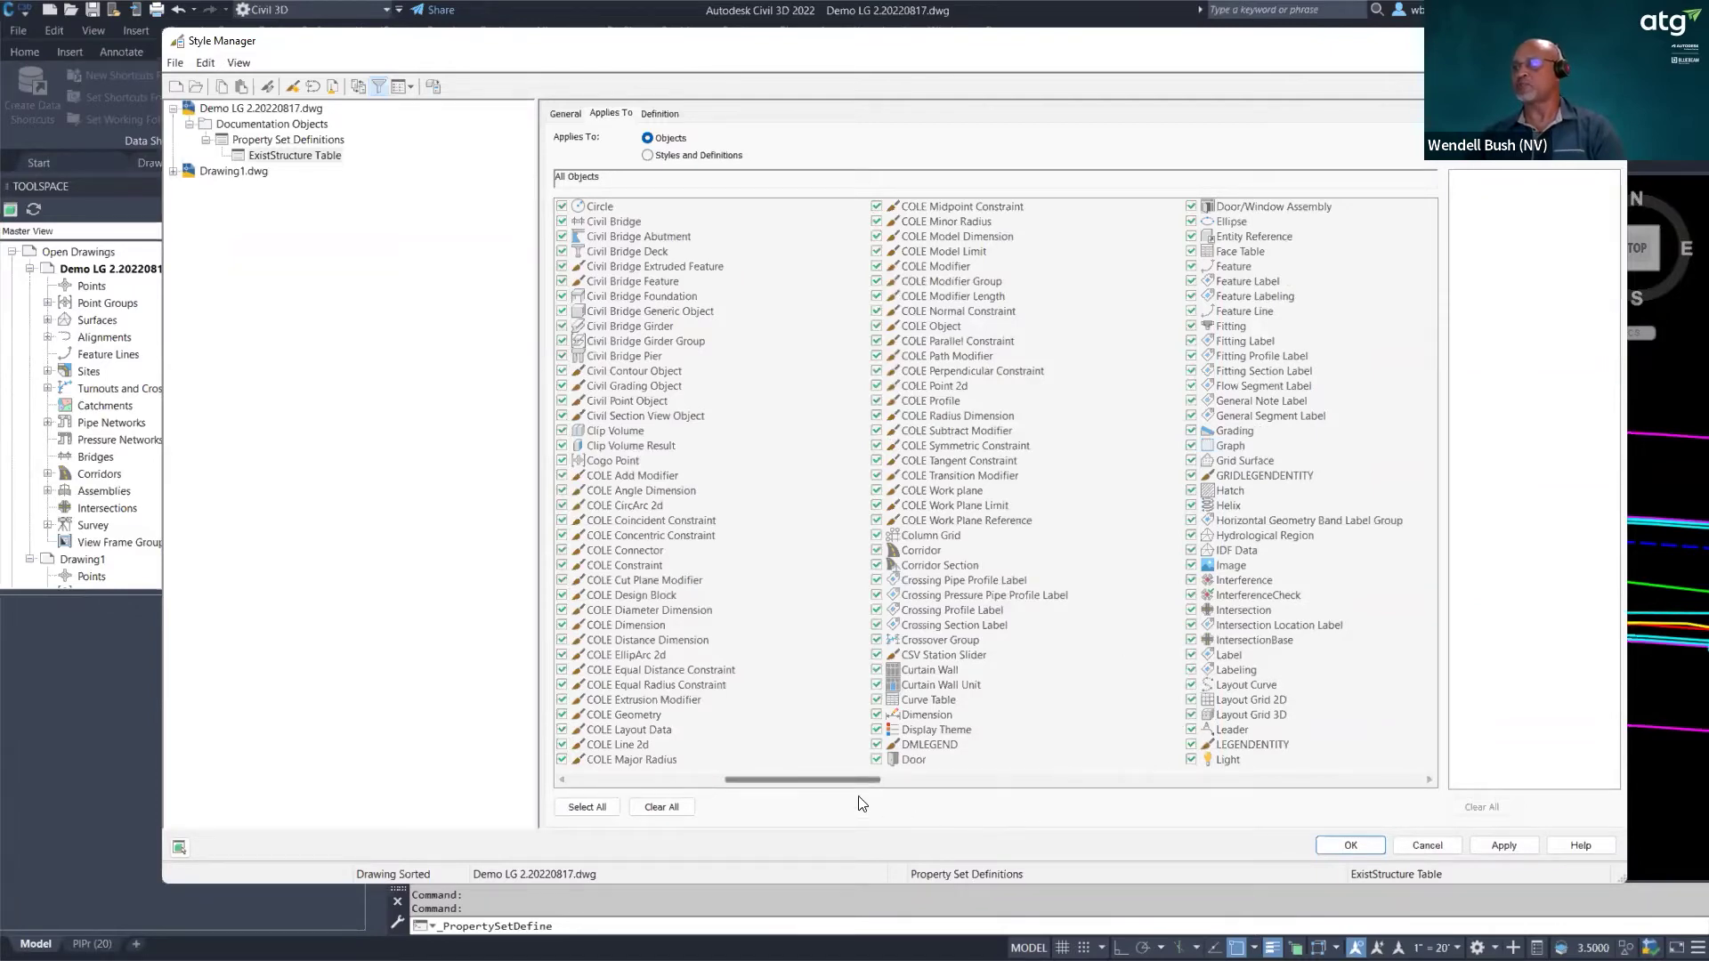
left_click_drag(844, 783, 973, 793)
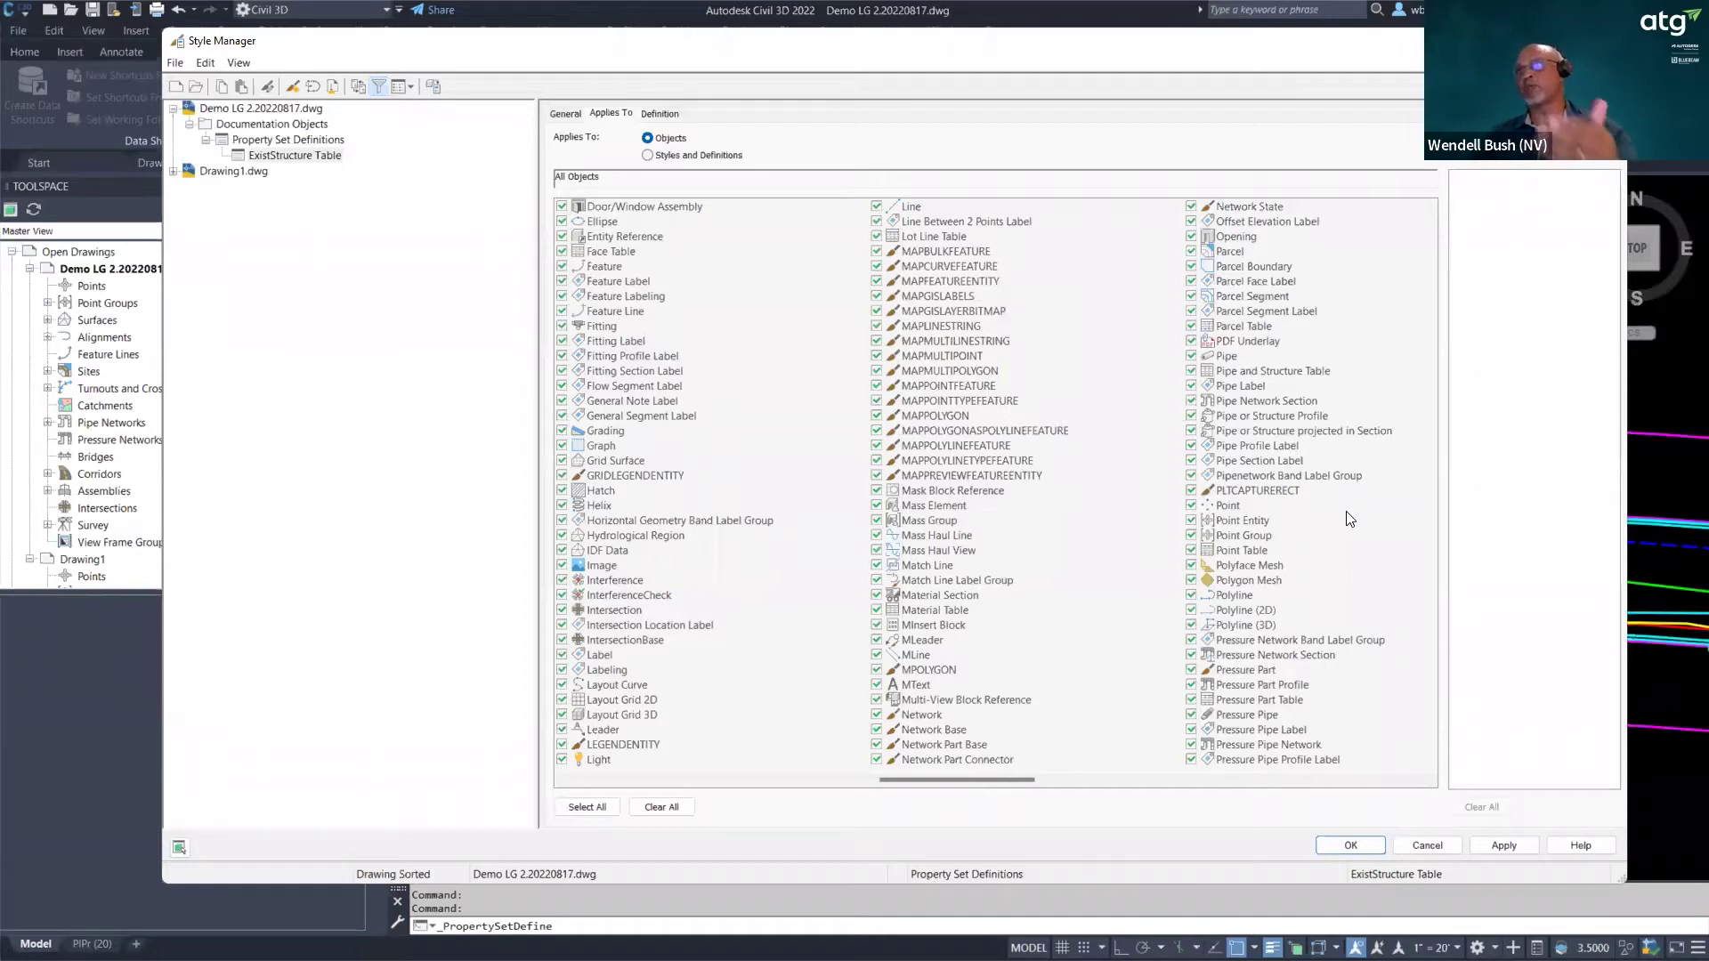
- Apply the property set settings, review the Condition and Owner definitions, and accept the Style Manager
left_click(1510, 845)
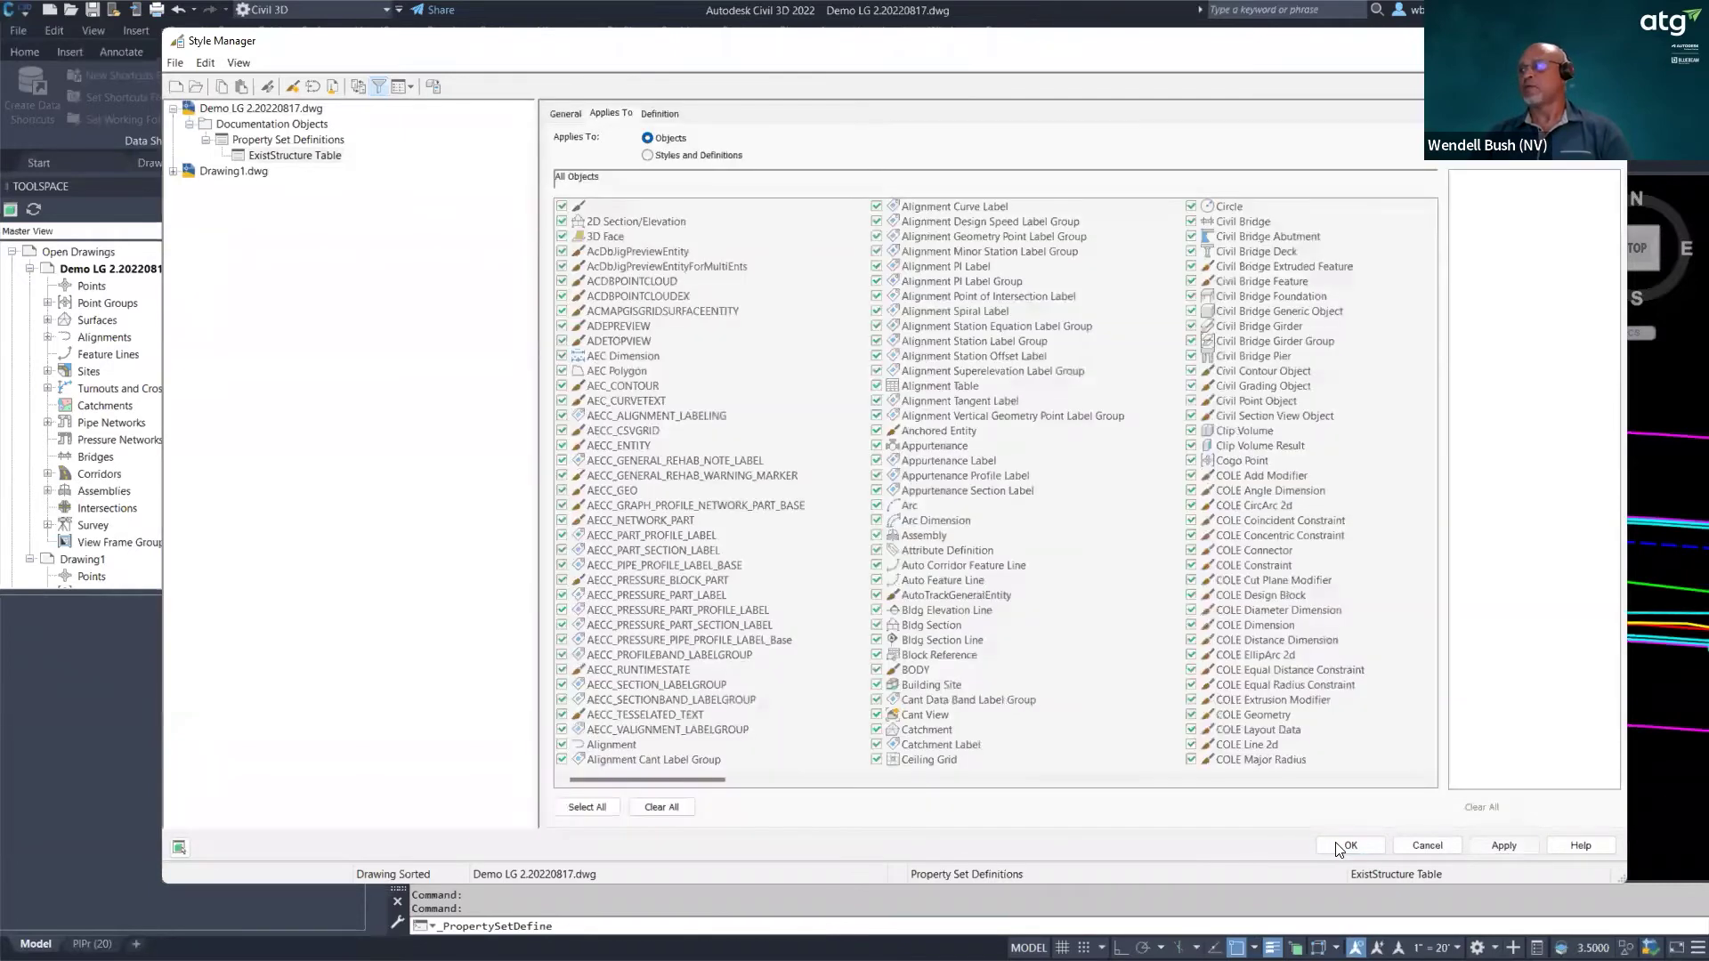
left_click(654, 116)
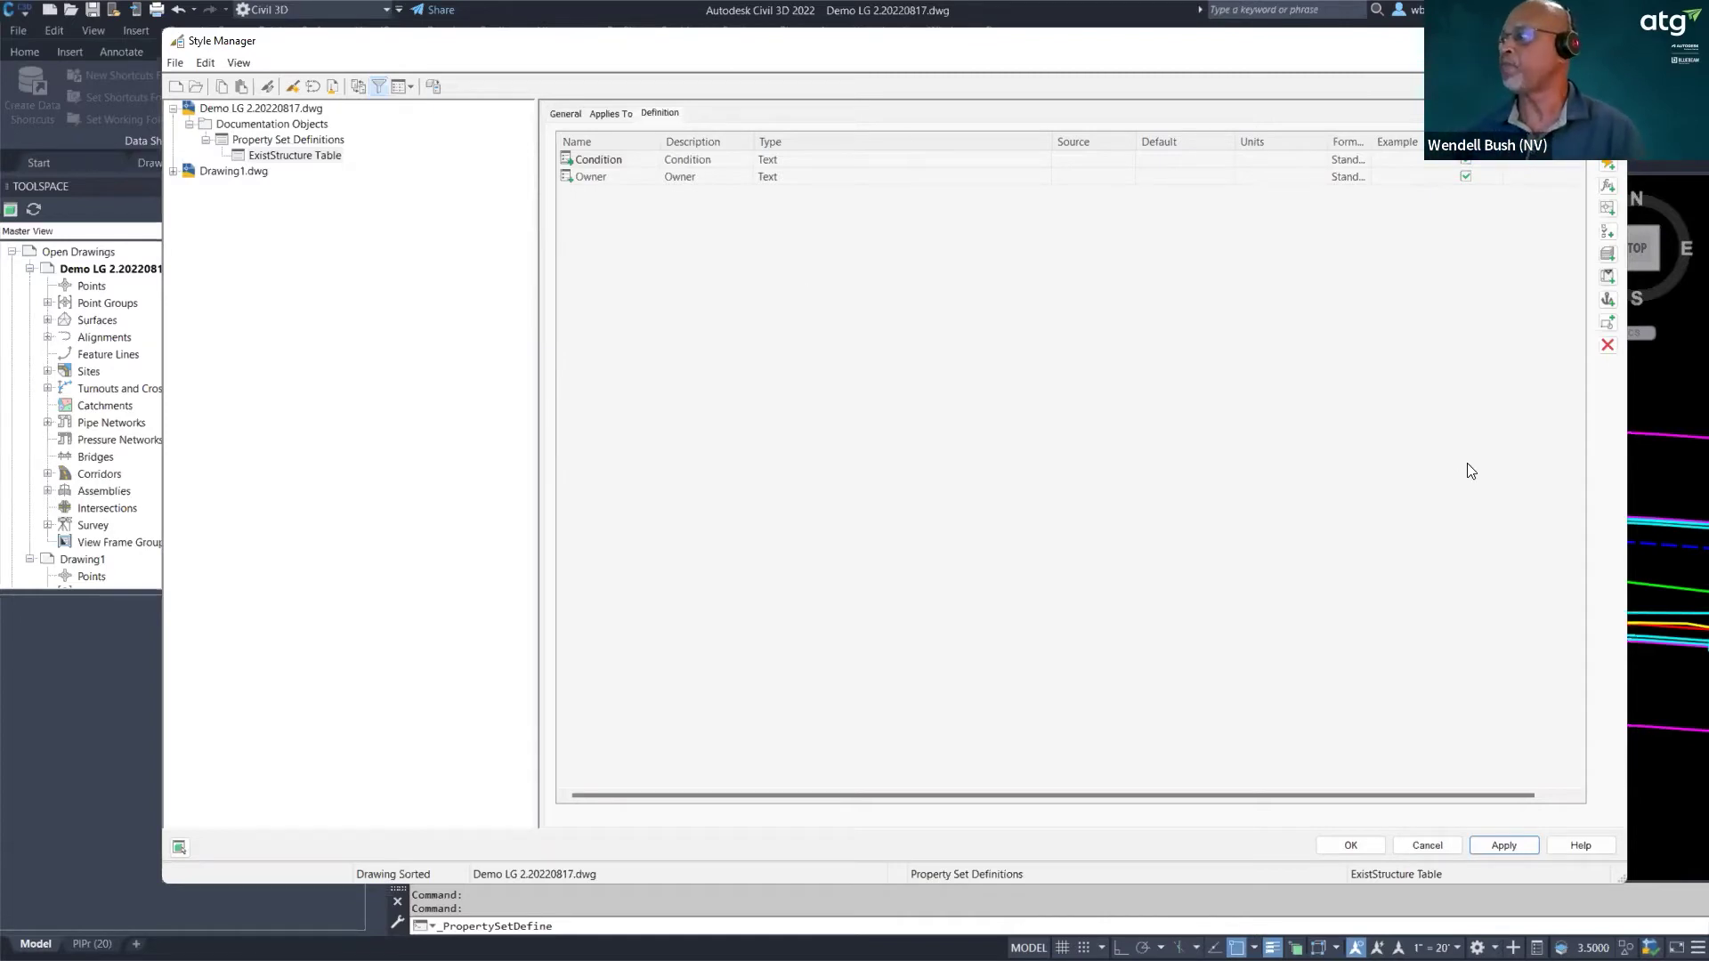
left_click(1350, 845)
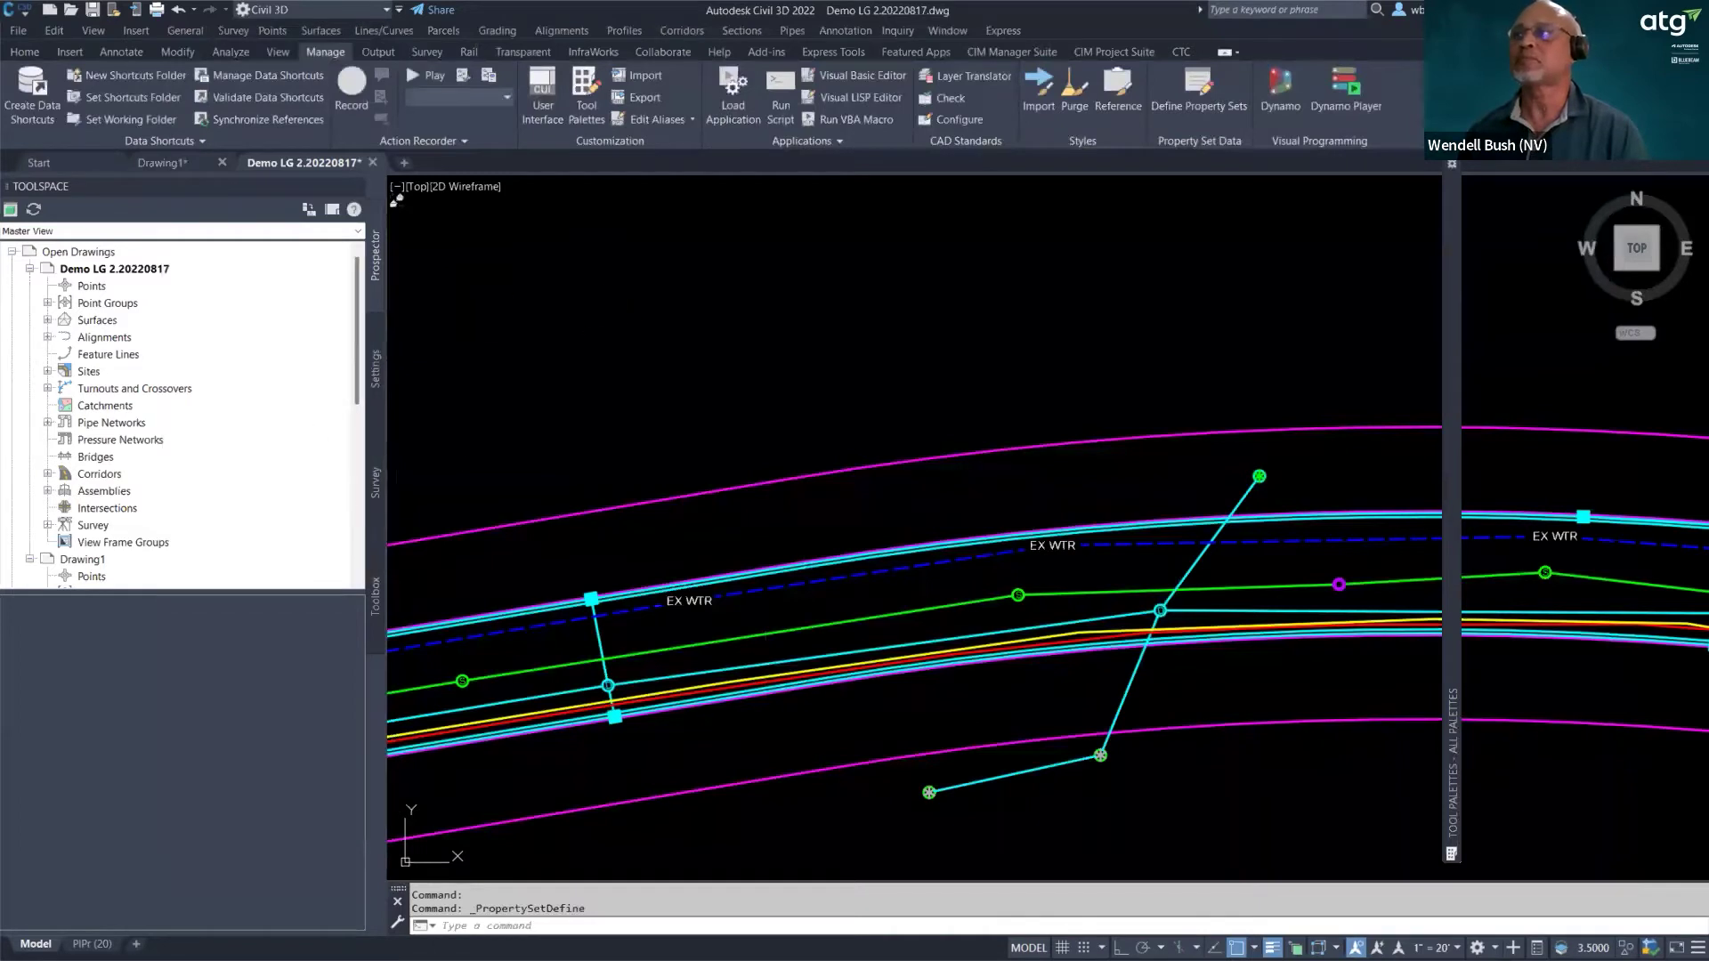
- Select three dashed blue water line segments and open their object properties
left_click(889, 570)
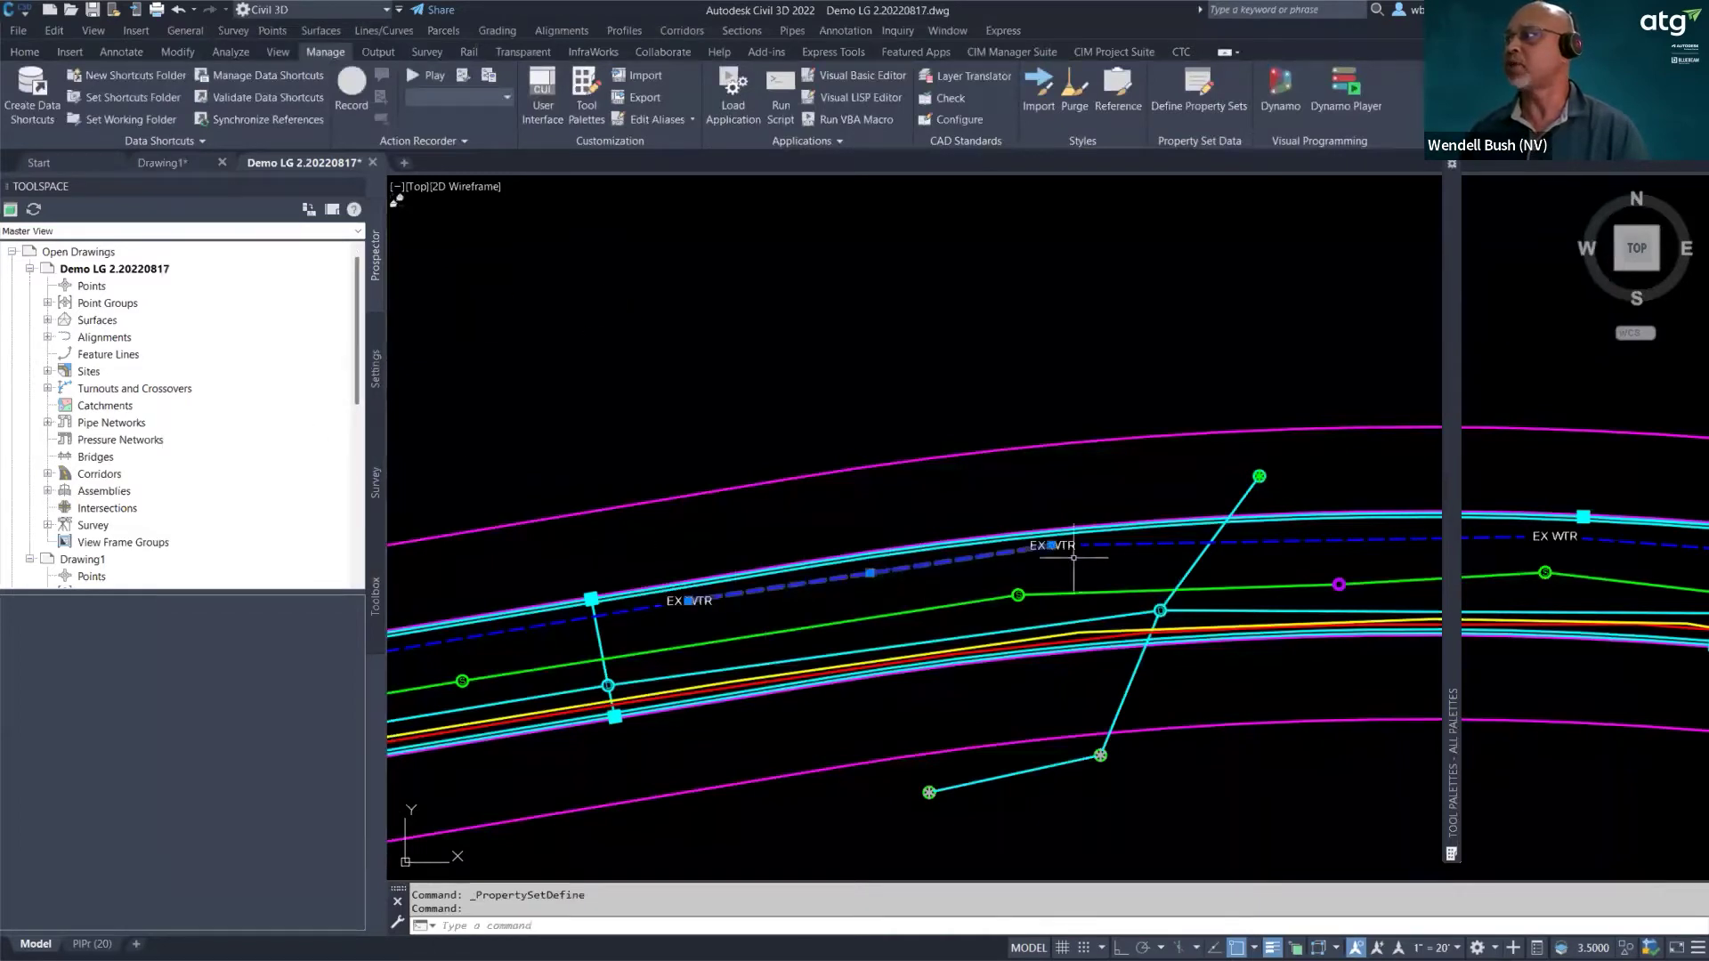
left_click(1133, 545)
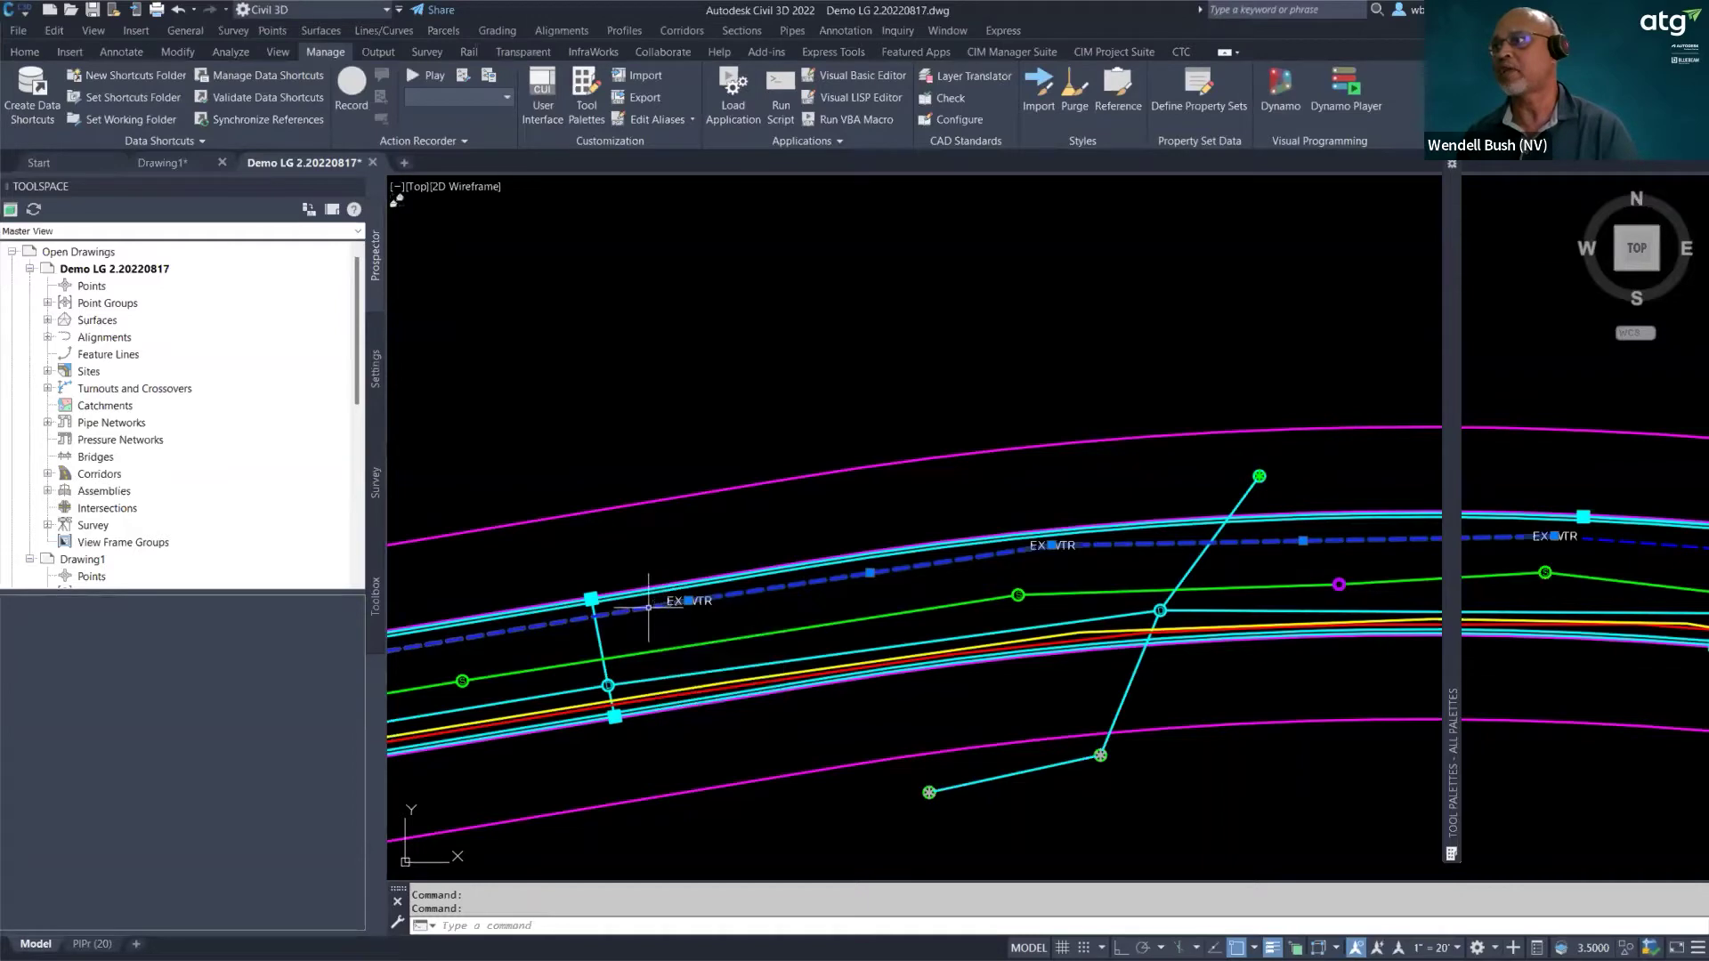
scroll(698, 599, "up", 3)
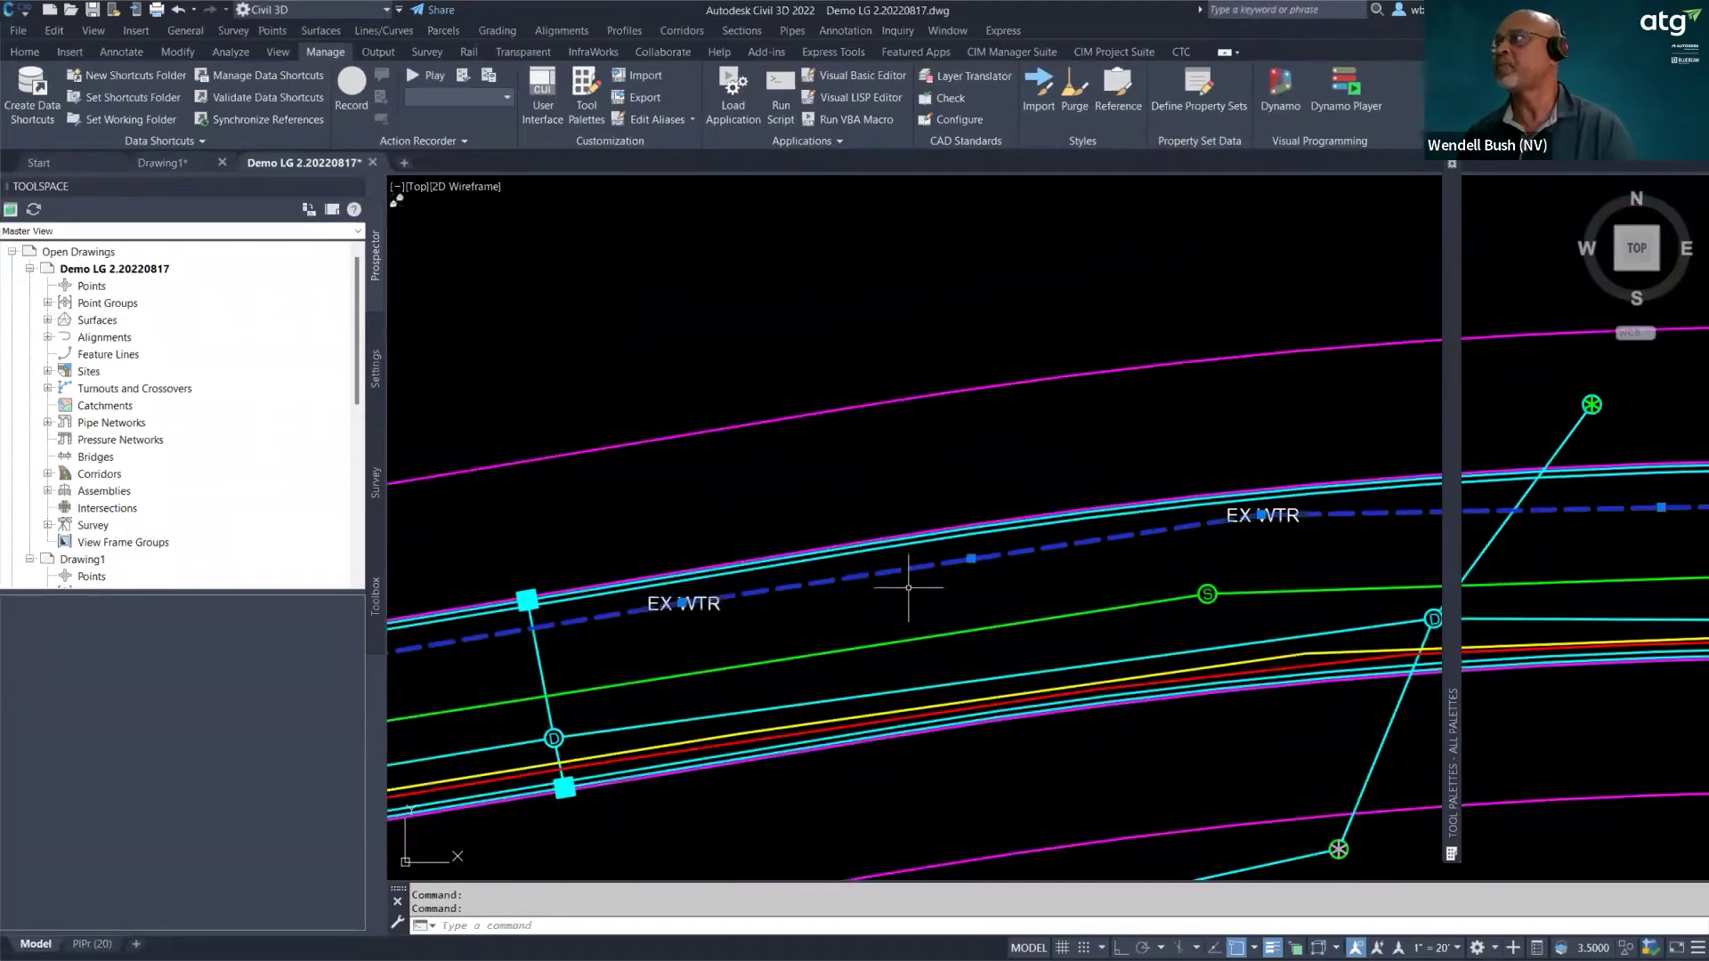
right_click(949, 562)
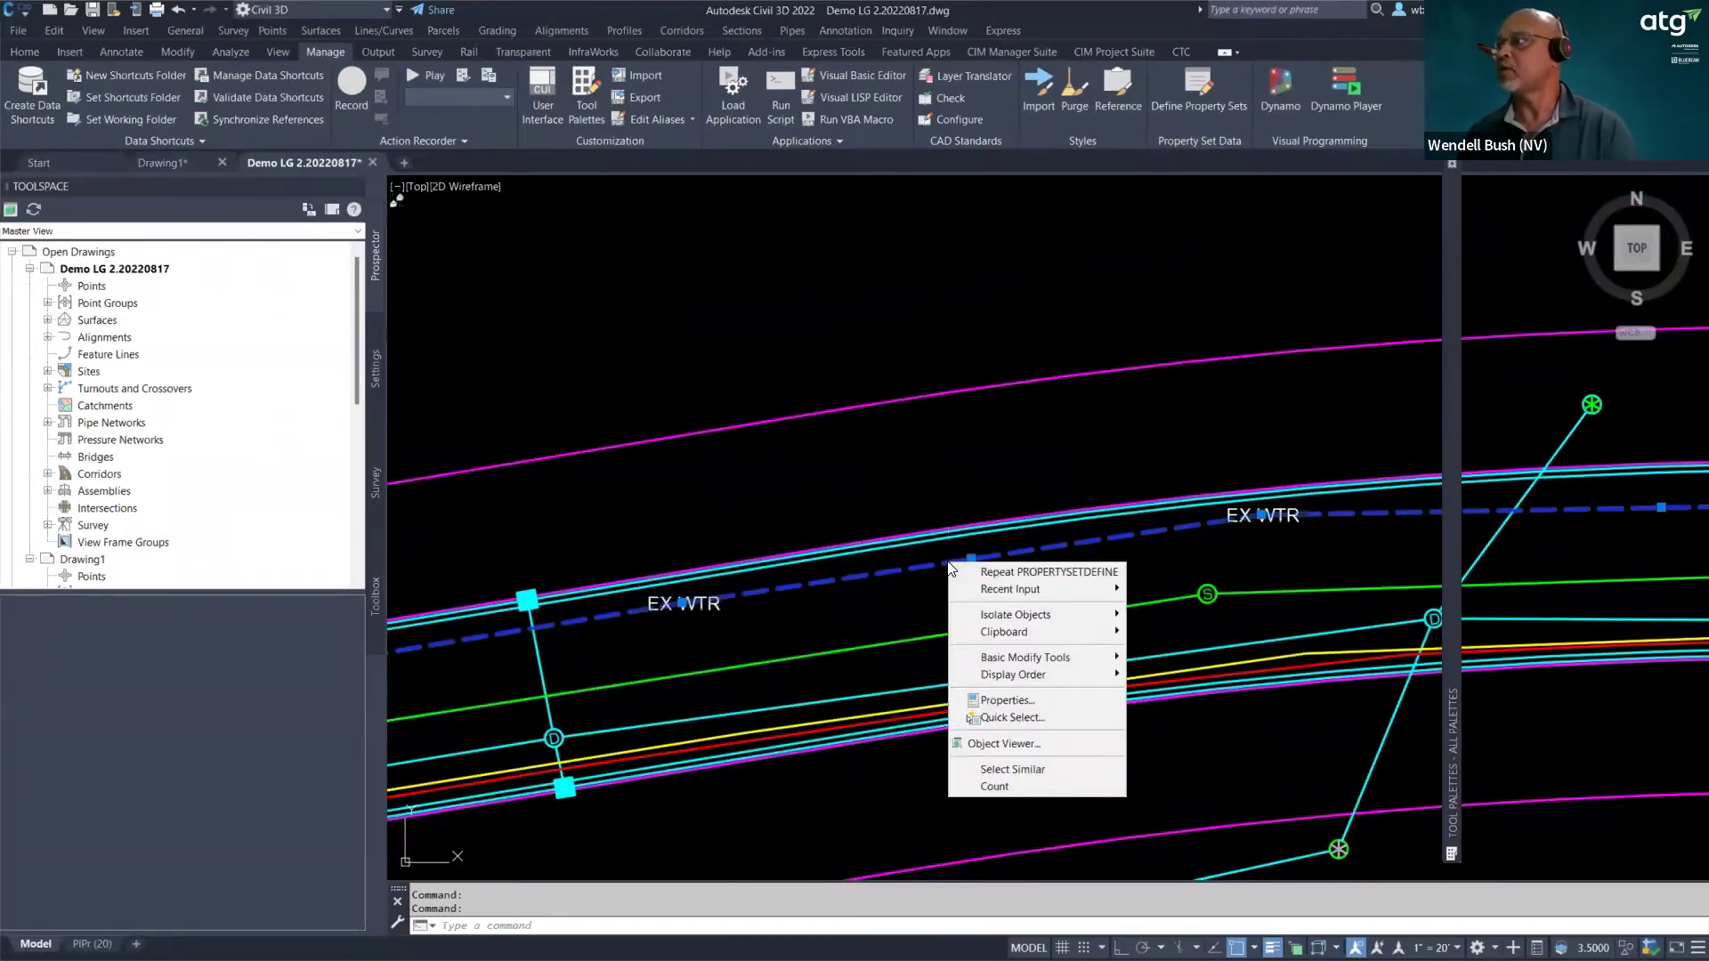
left_click(1034, 698)
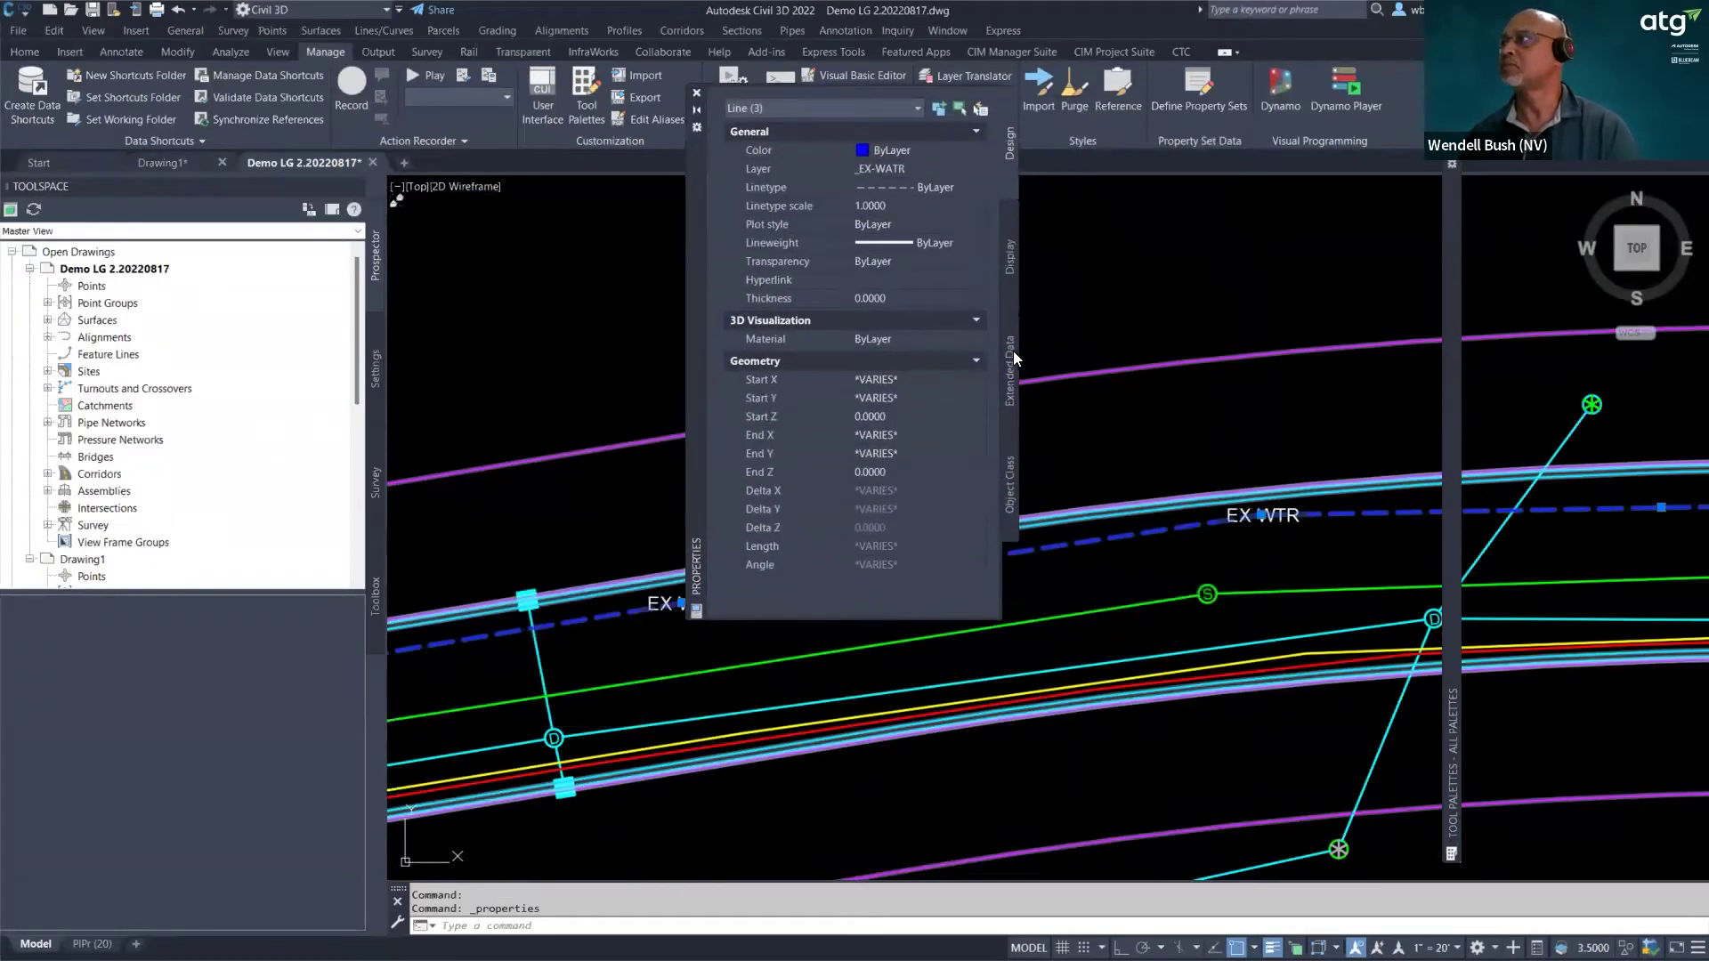
- Add the ExistStructure Table property set to the extended data of the three selected water lines
left_click(1011, 354)
left_click_drag(698, 260, 997, 217)
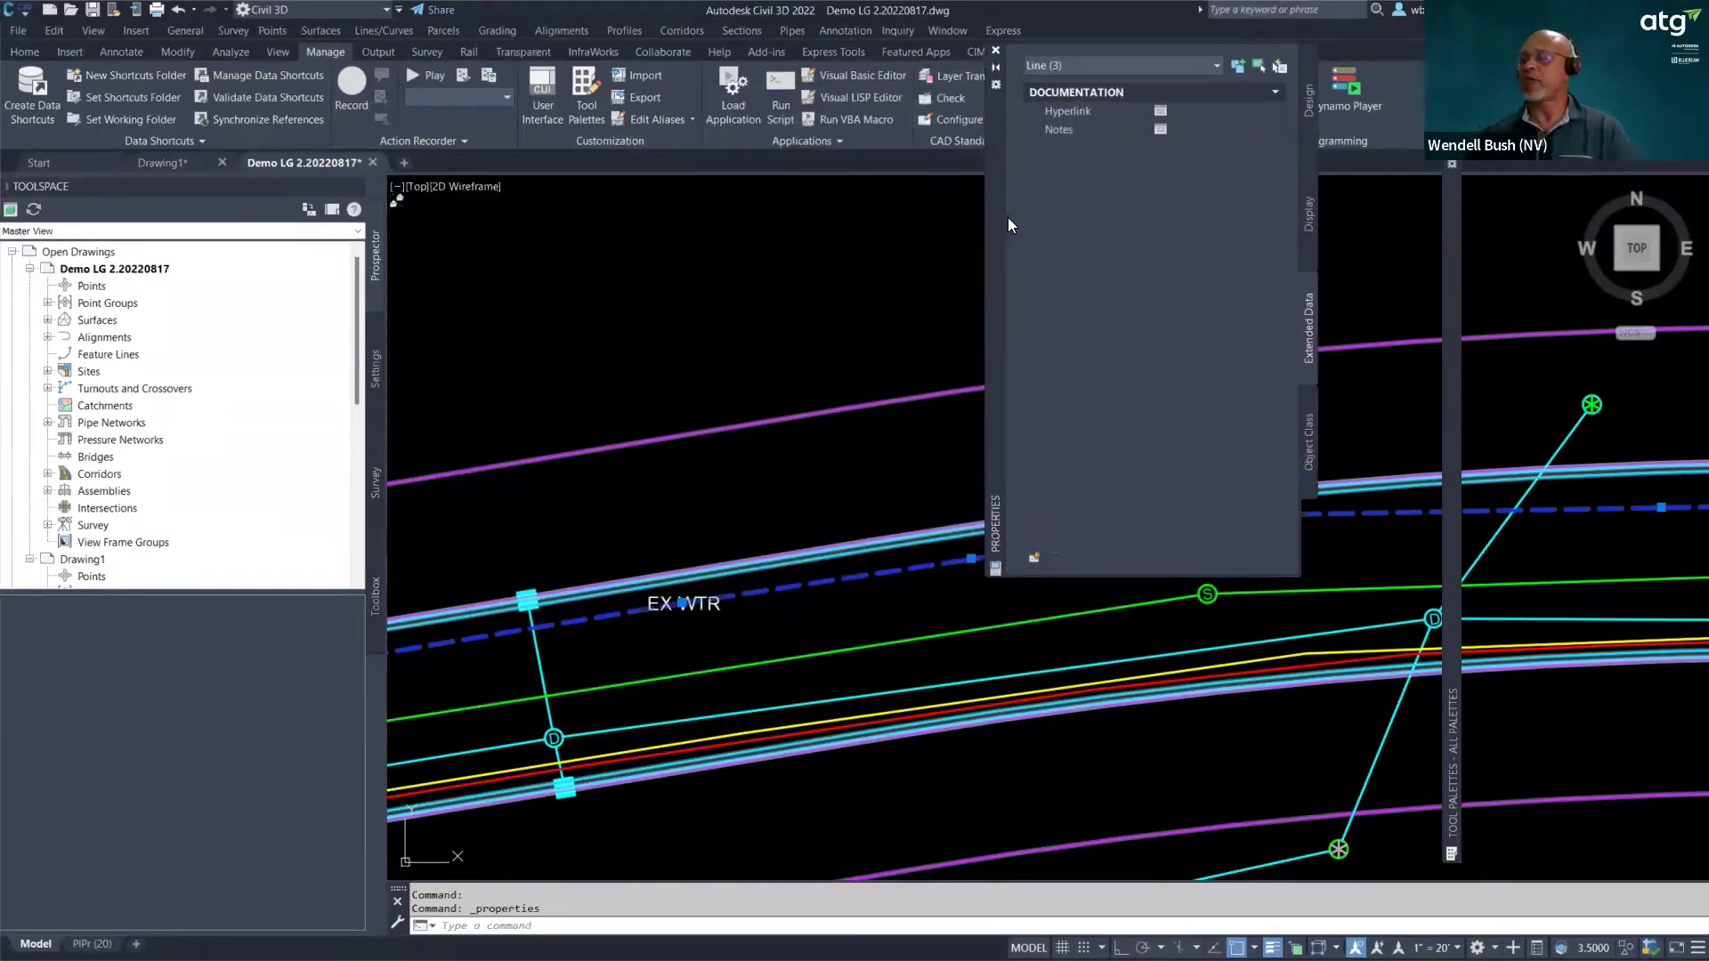
left_click_drag(994, 175, 1025, 292)
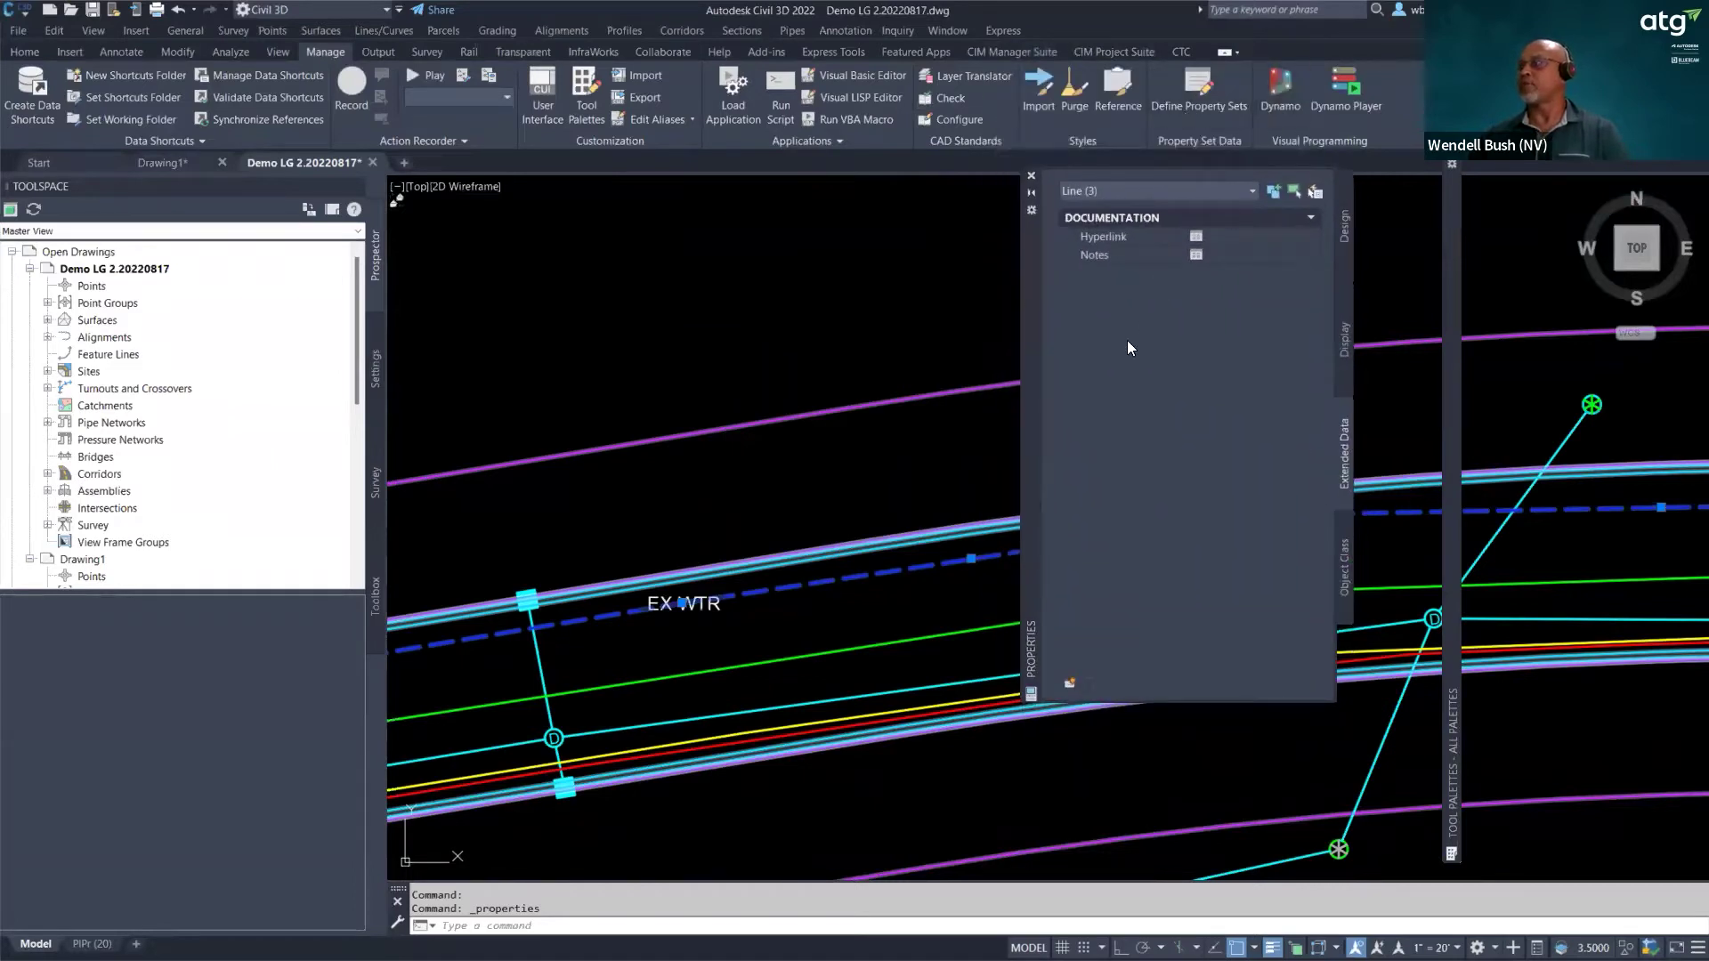
left_click_drag(1033, 338, 1050, 249)
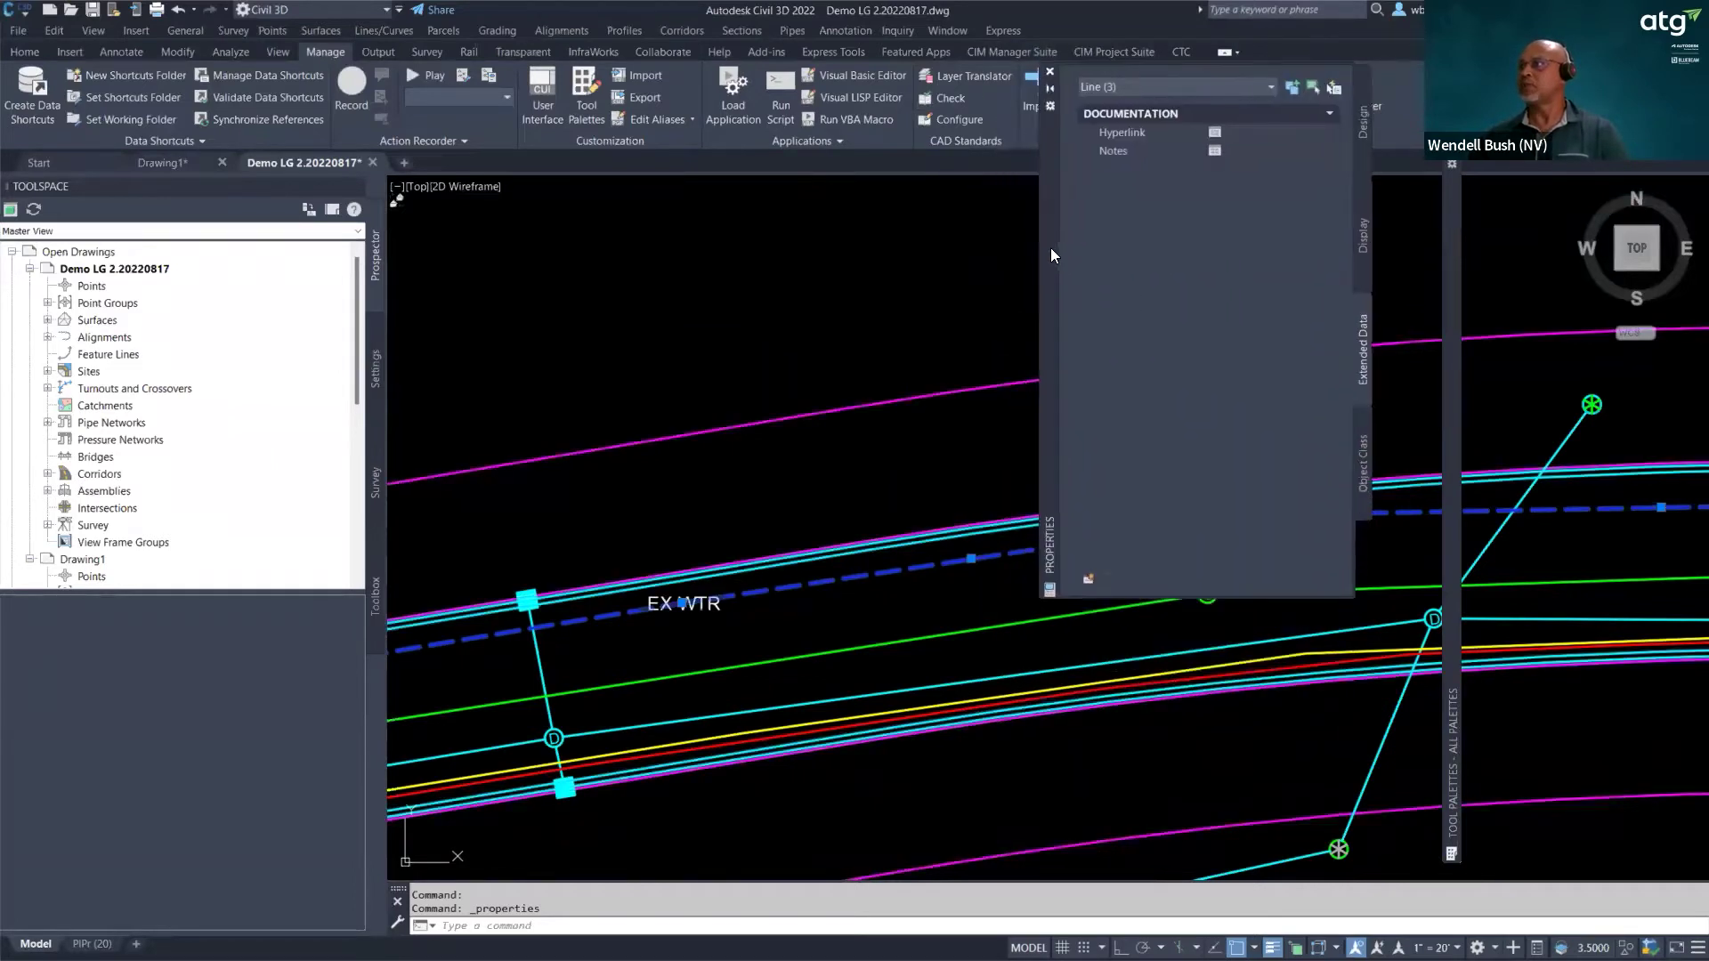
left_click(1089, 579)
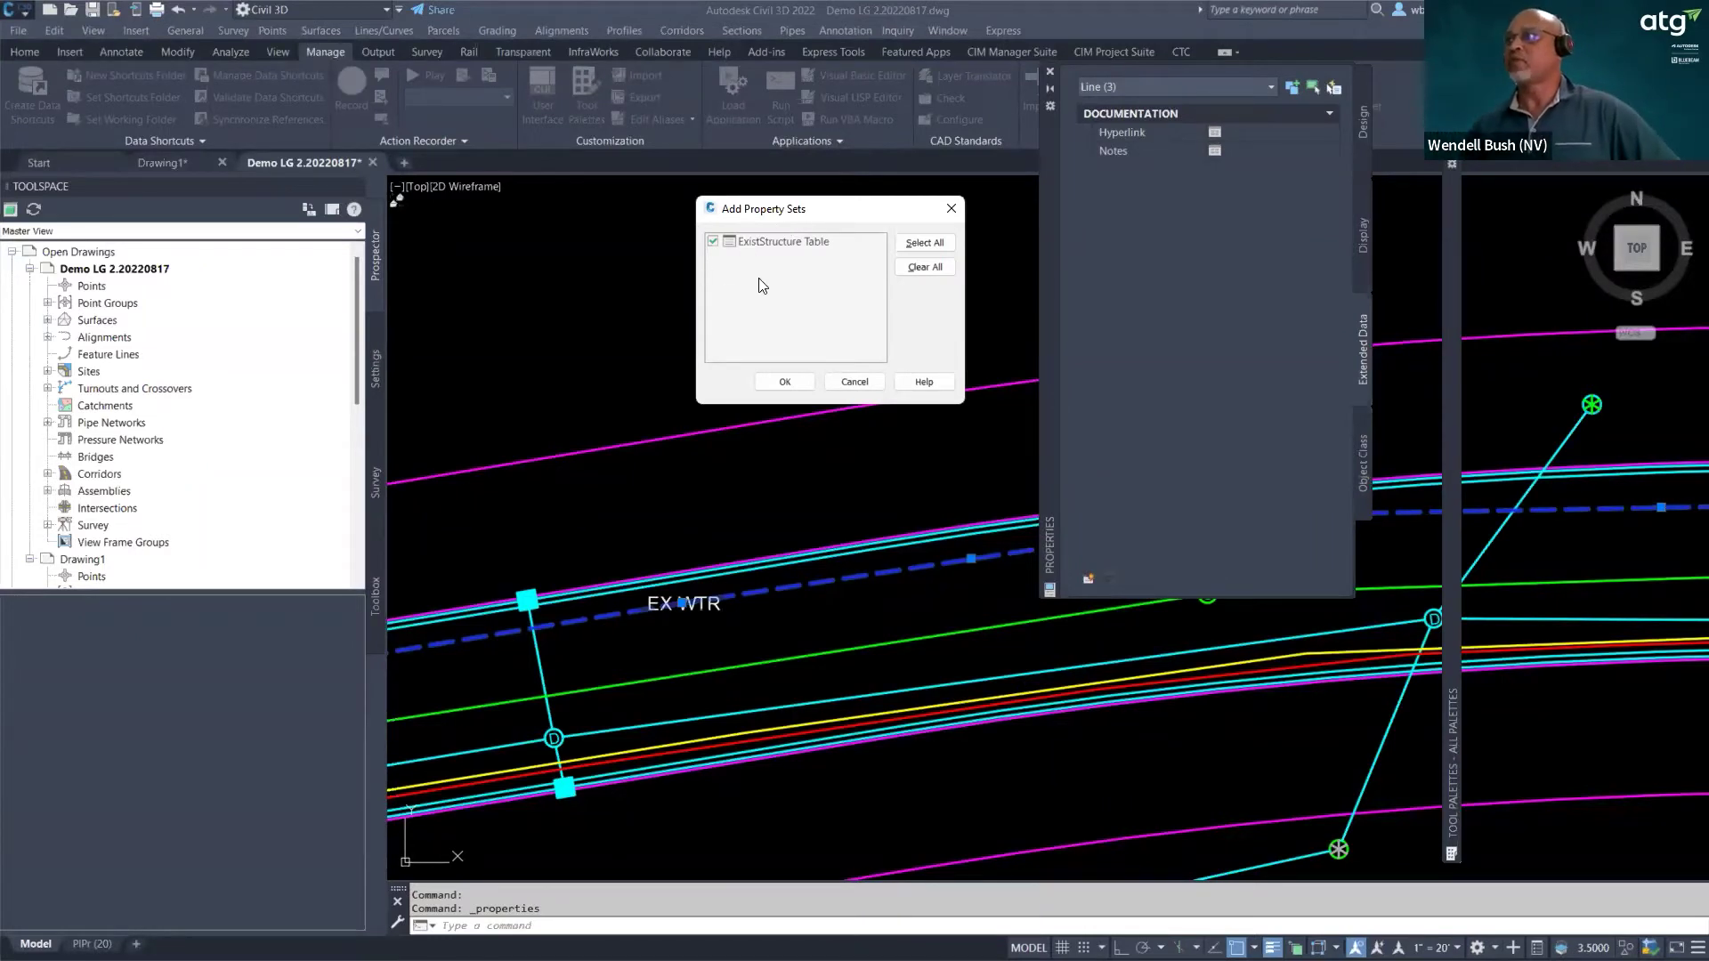
left_click(713, 241)
left_click(713, 241)
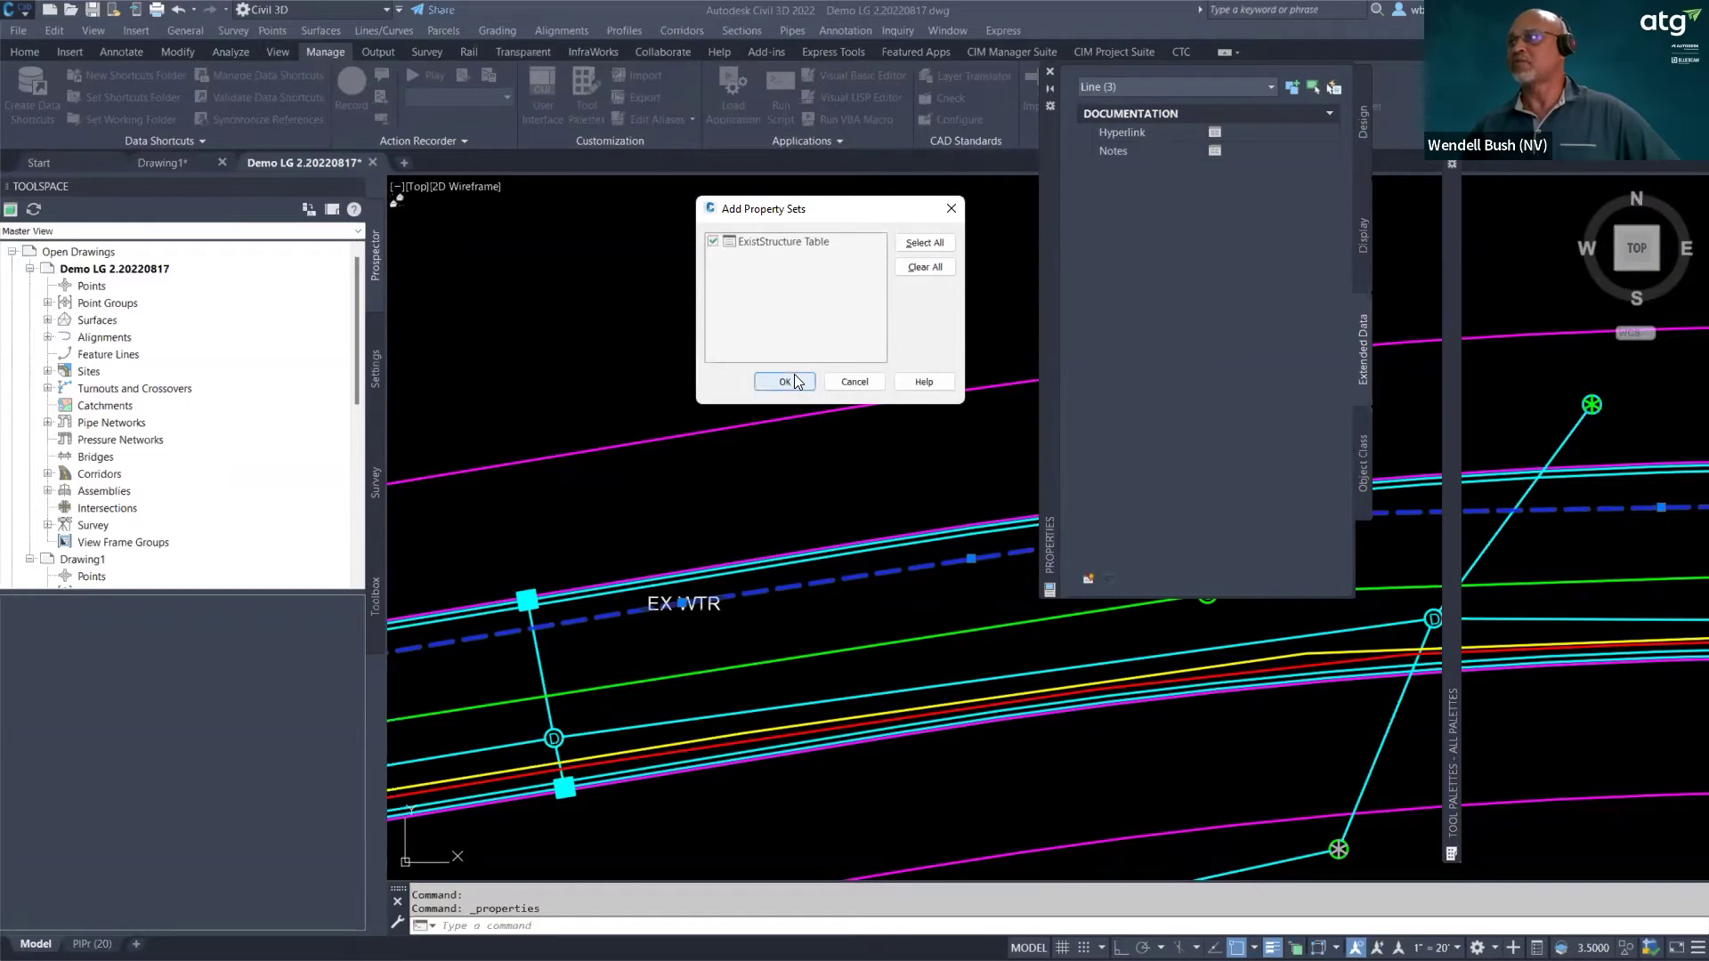
left_click(785, 381)
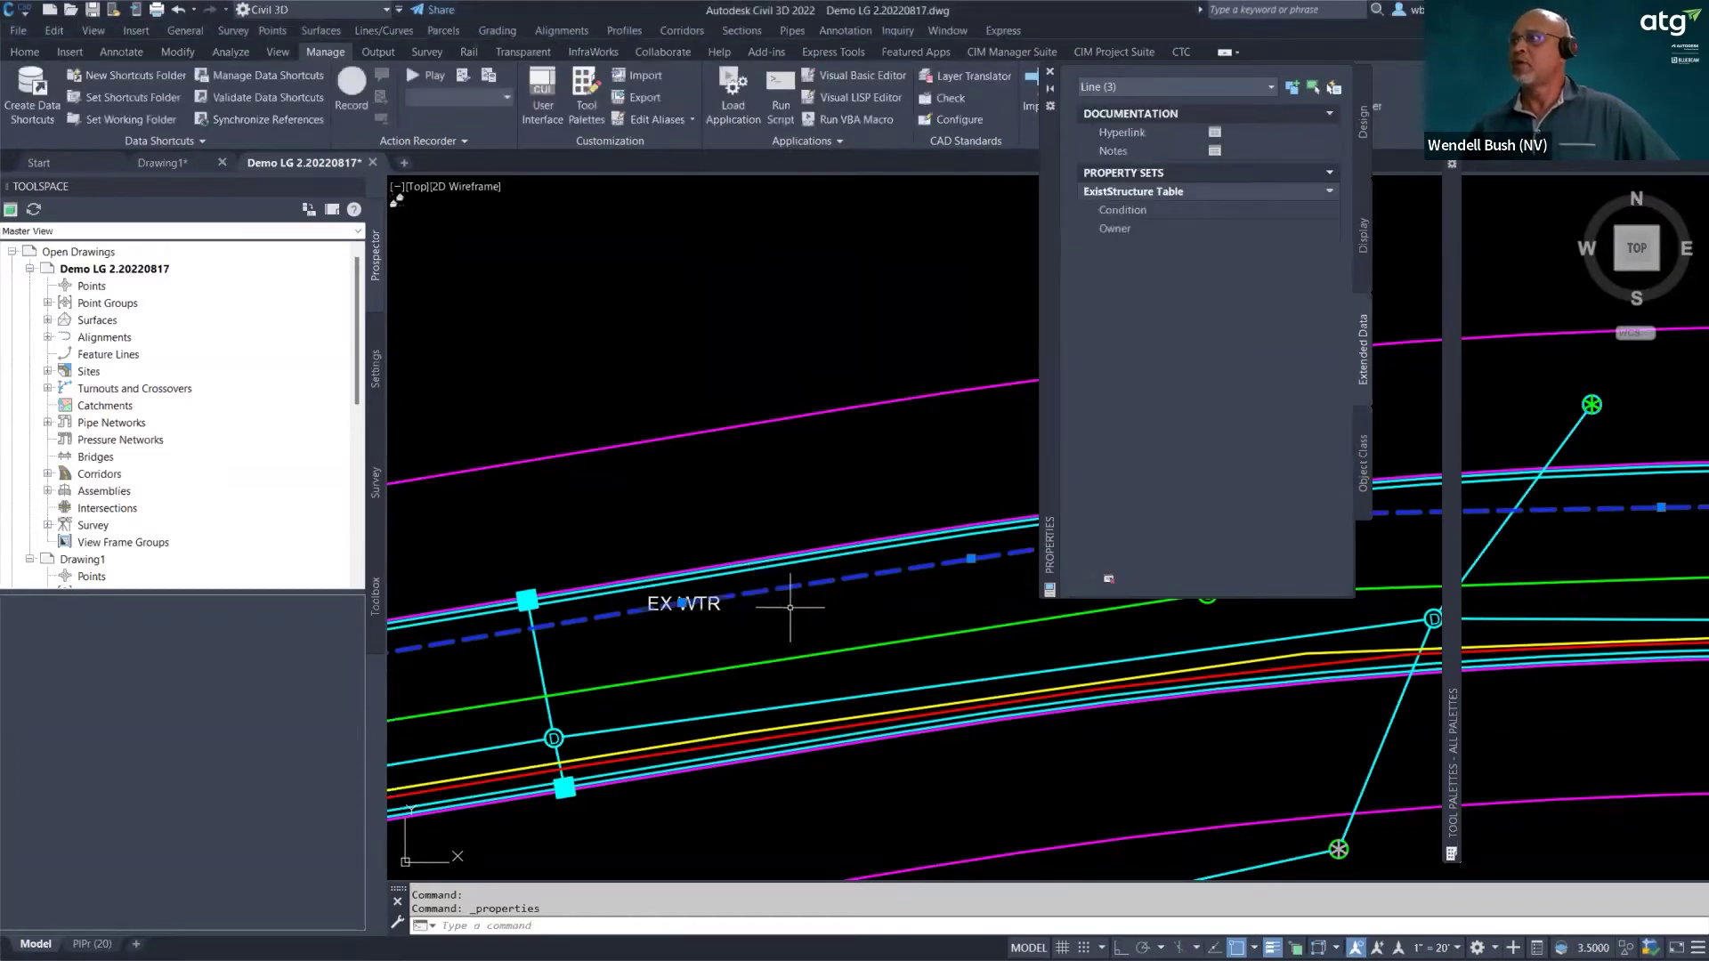
- Set the Condition property of the selected water lines to Fair in the ExistStructure Table
scroll(690, 561, "down", 2)
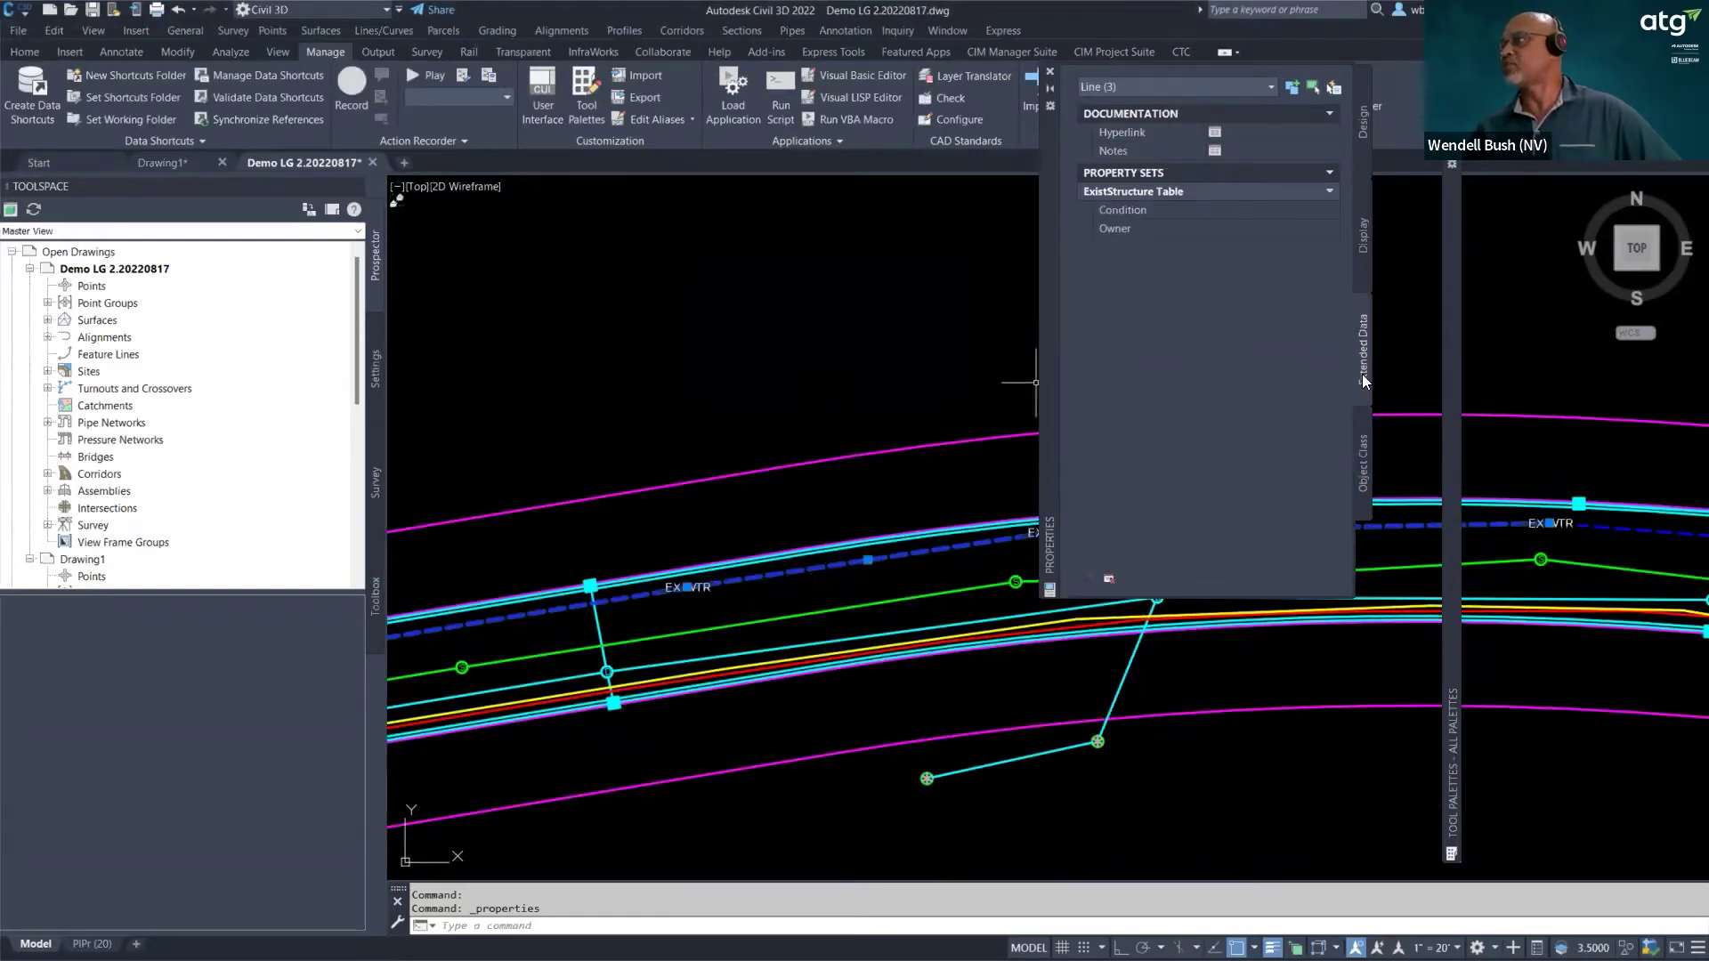
left_click(1172, 210)
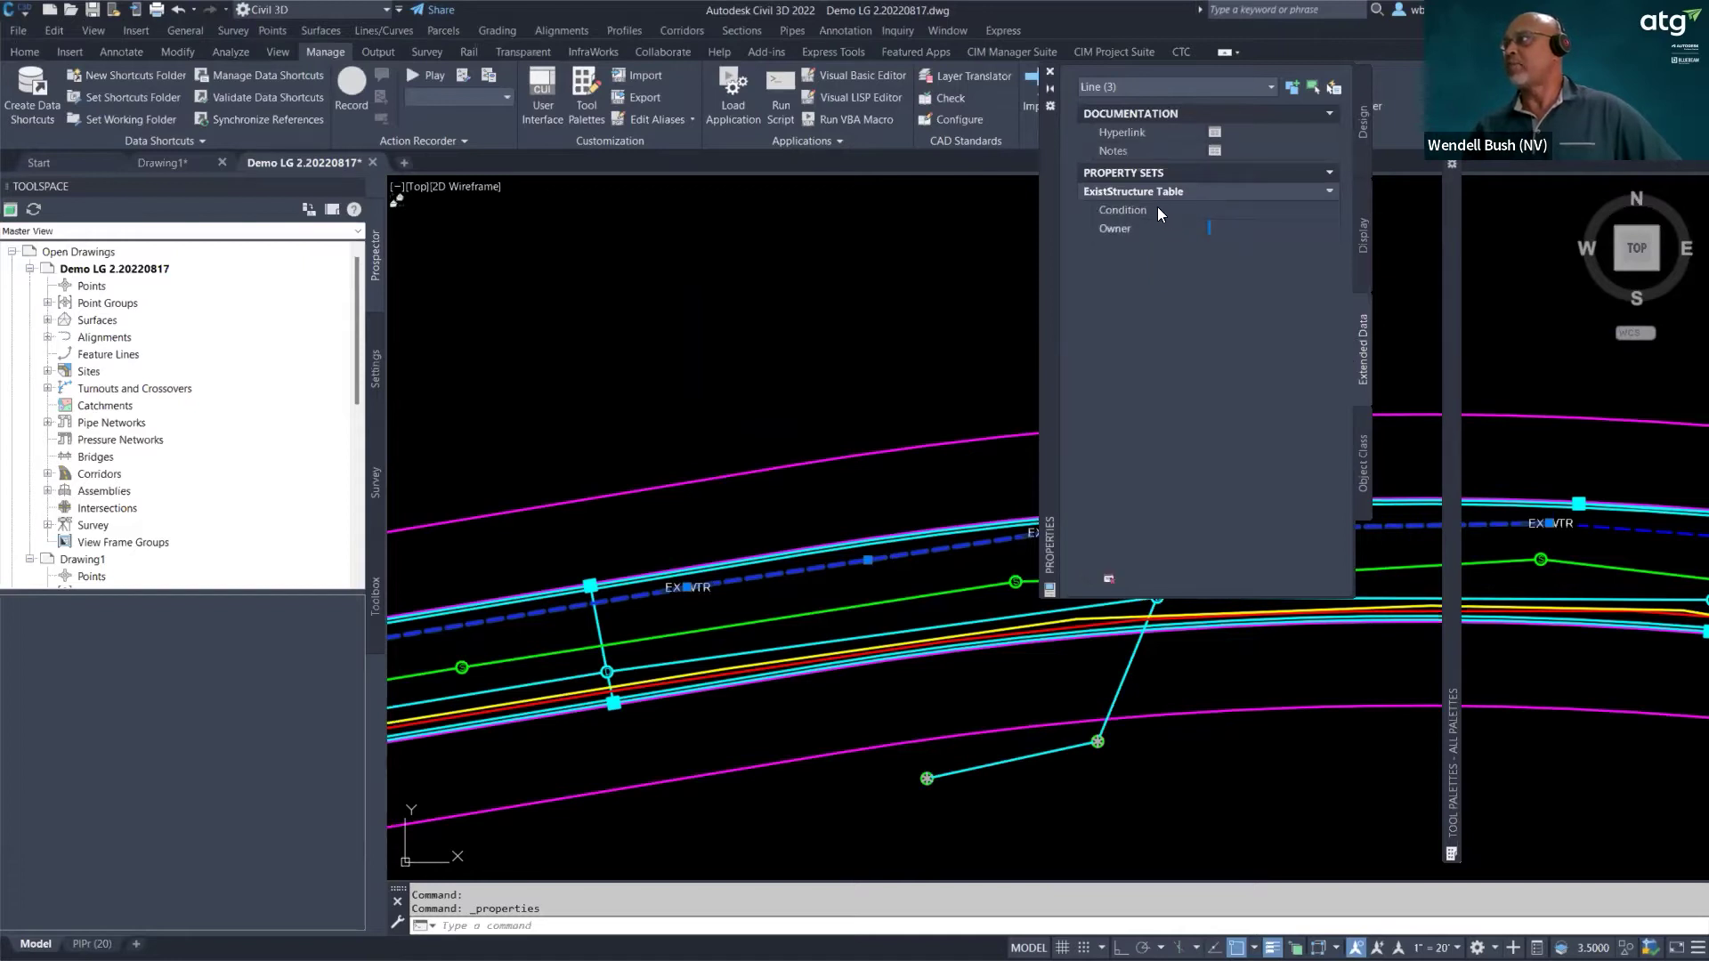
left_click(1222, 212)
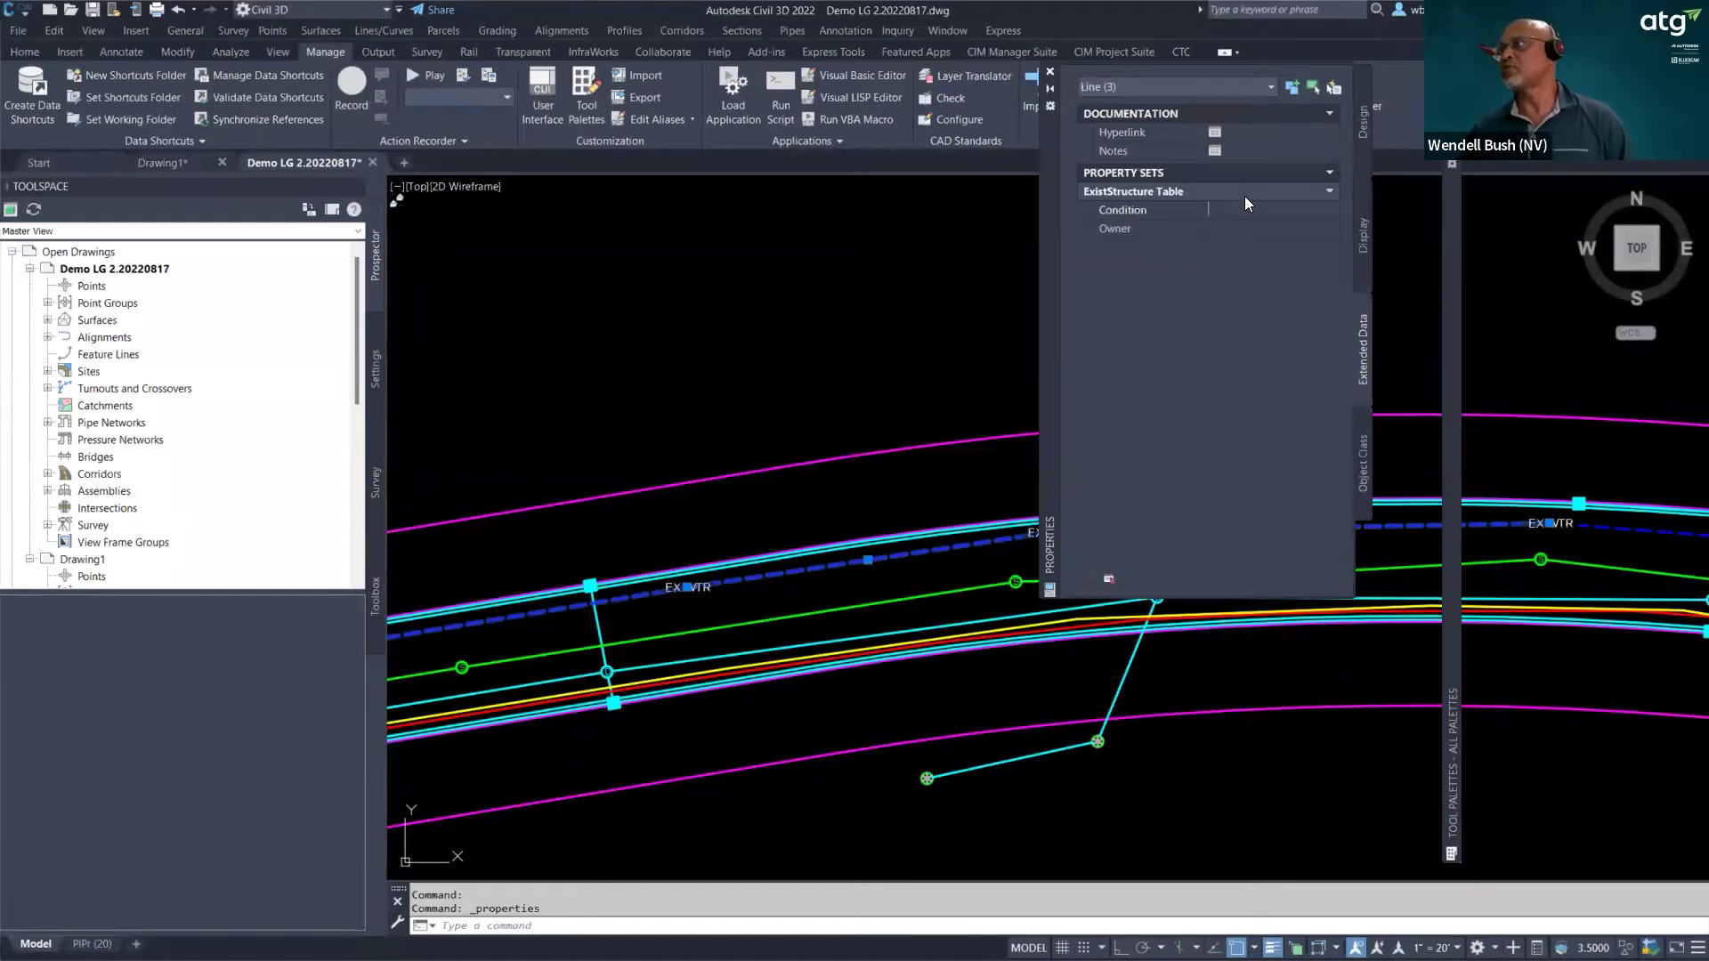
left_click(1239, 228)
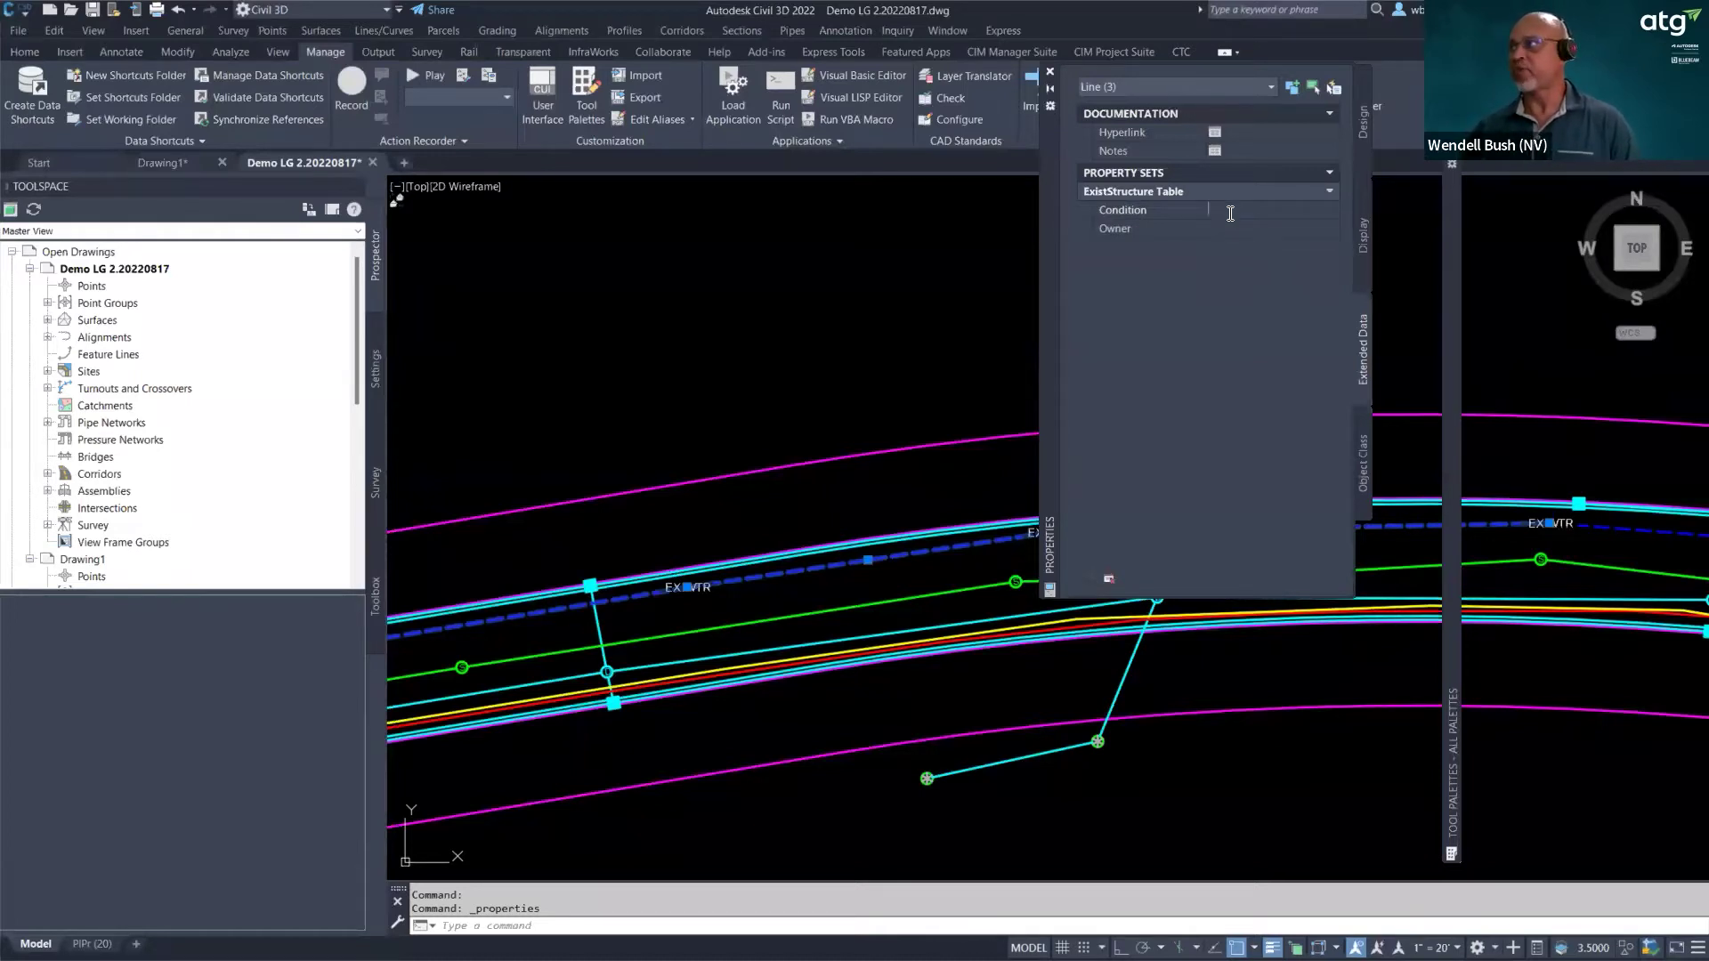
left_click(1230, 214)
type("Fair")
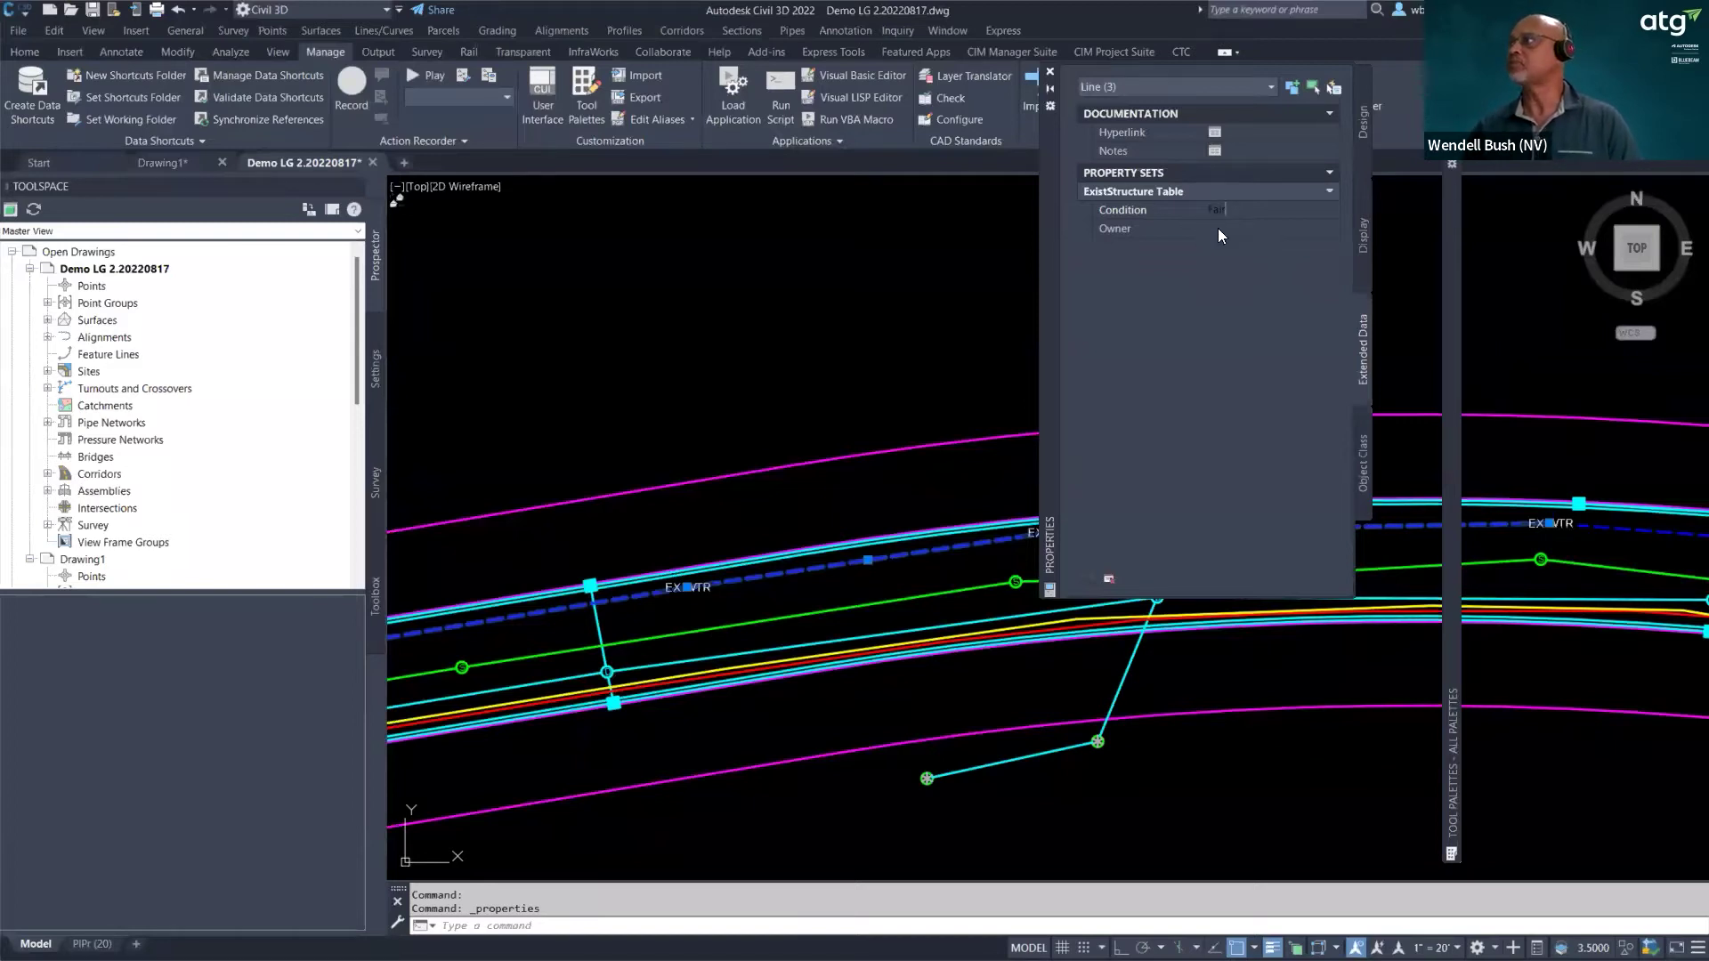
- Set the Owner property of the three selected water lines to City of Las Vegas in the ExistStructure Table
left_click(1217, 228)
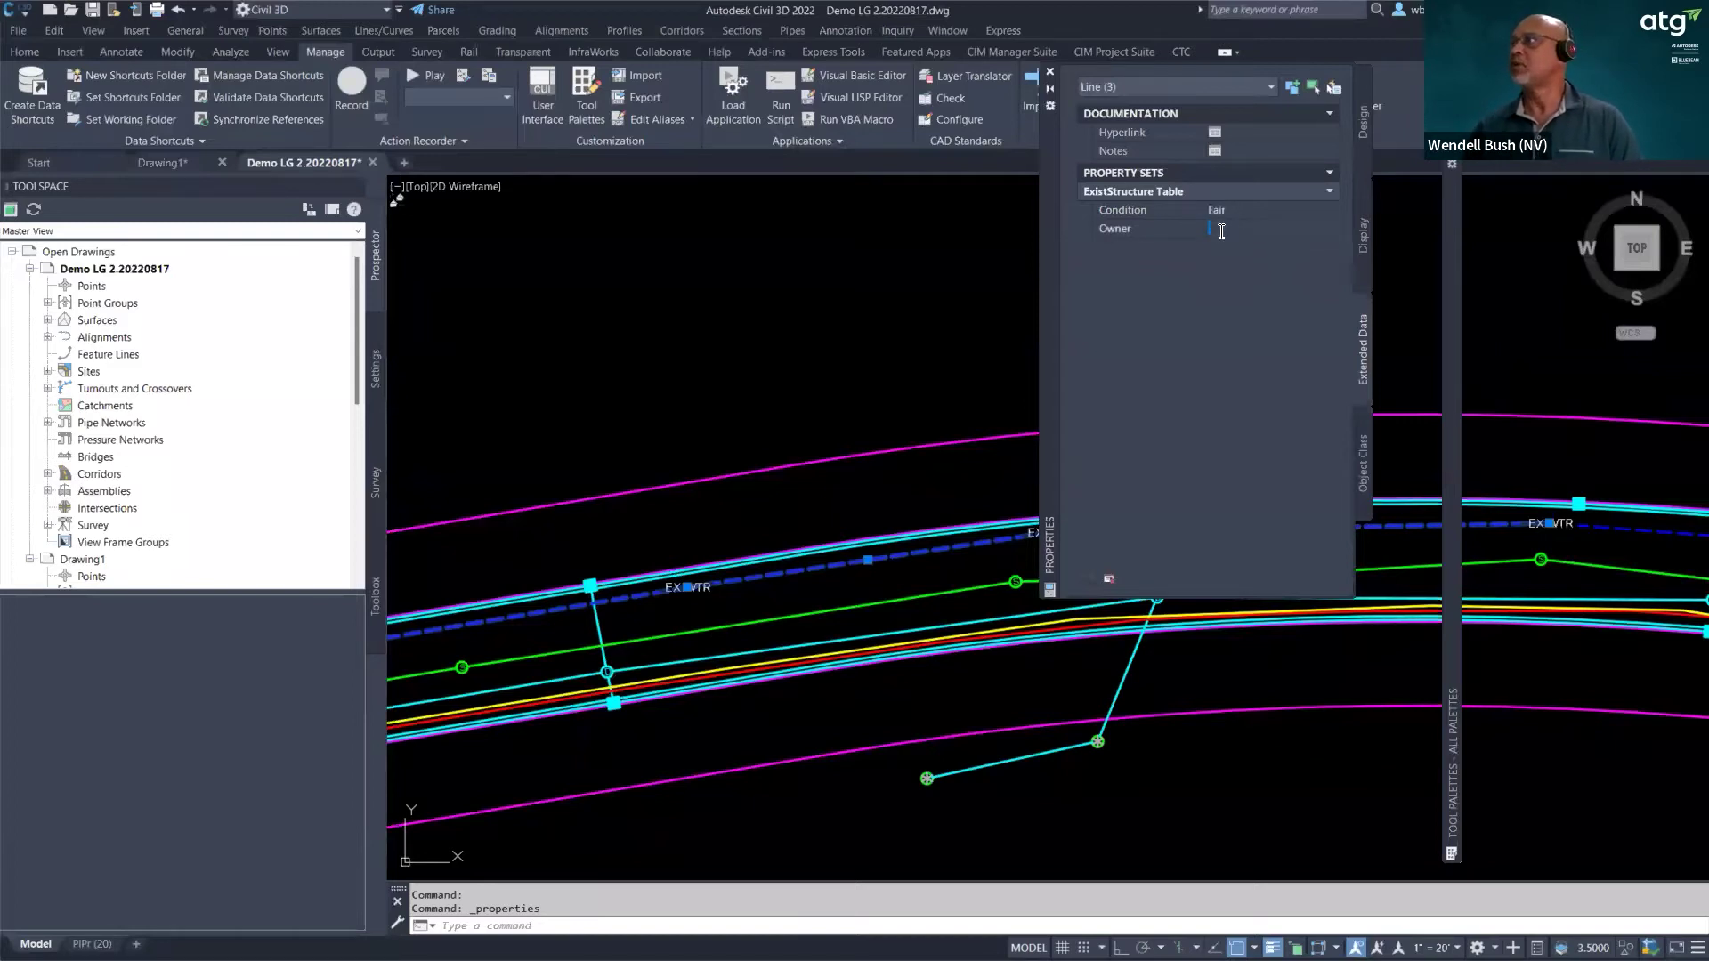
type("City")
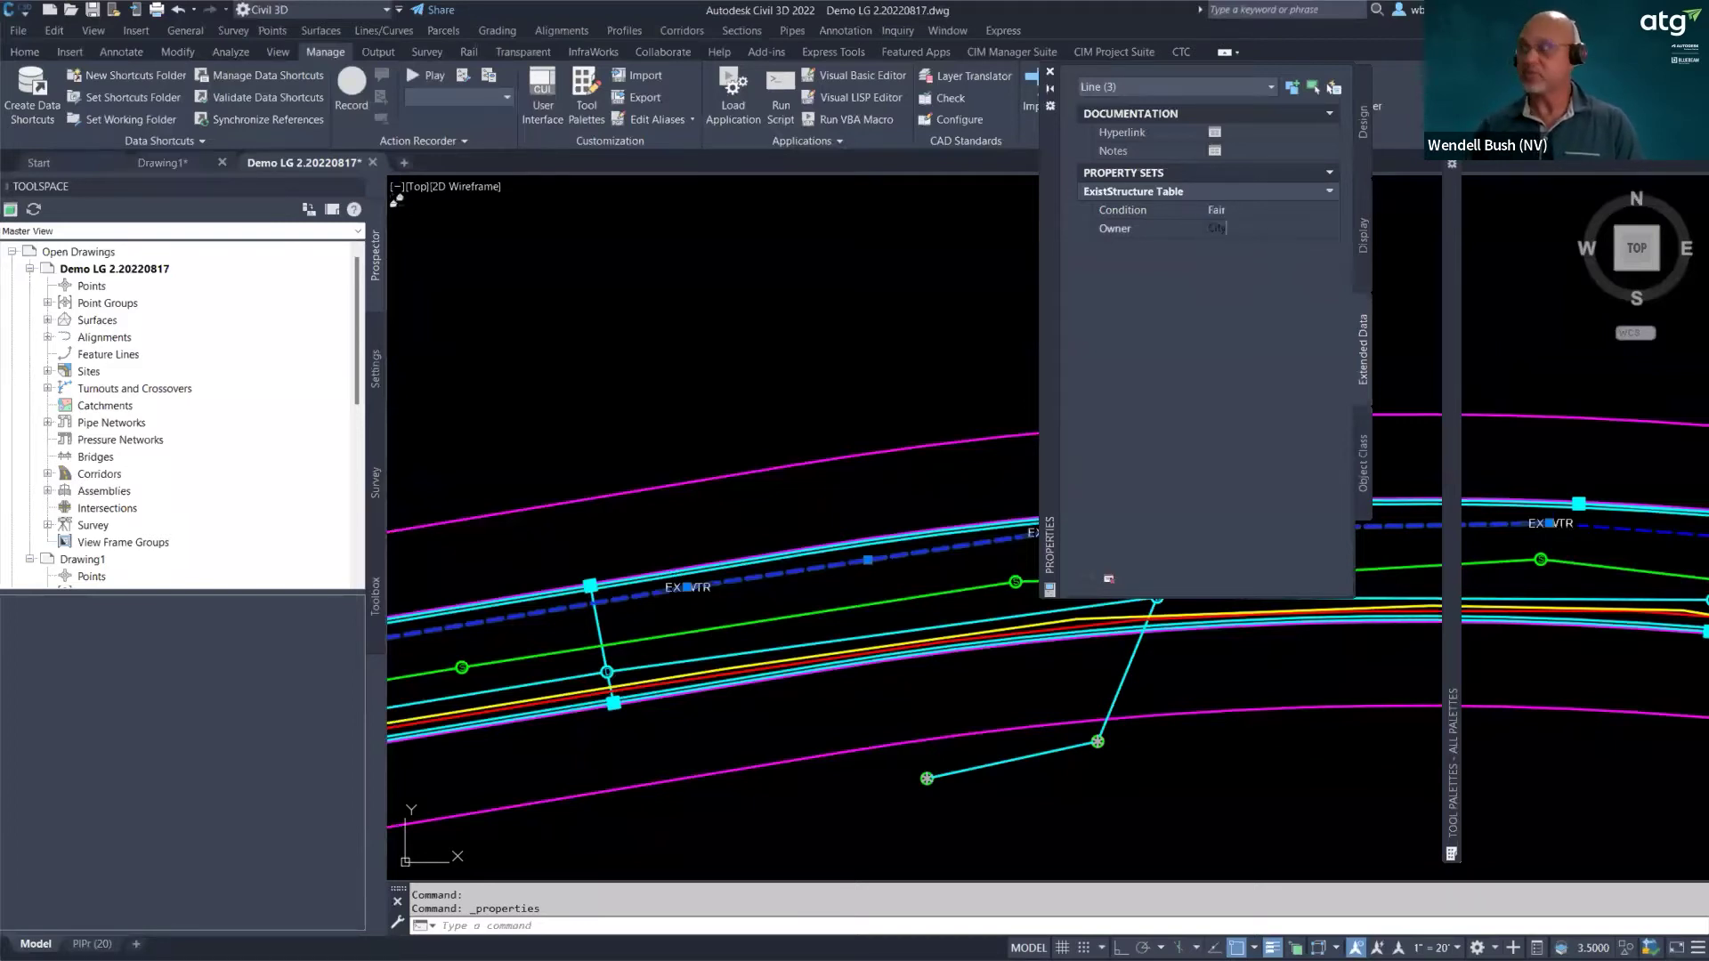
type(" of")
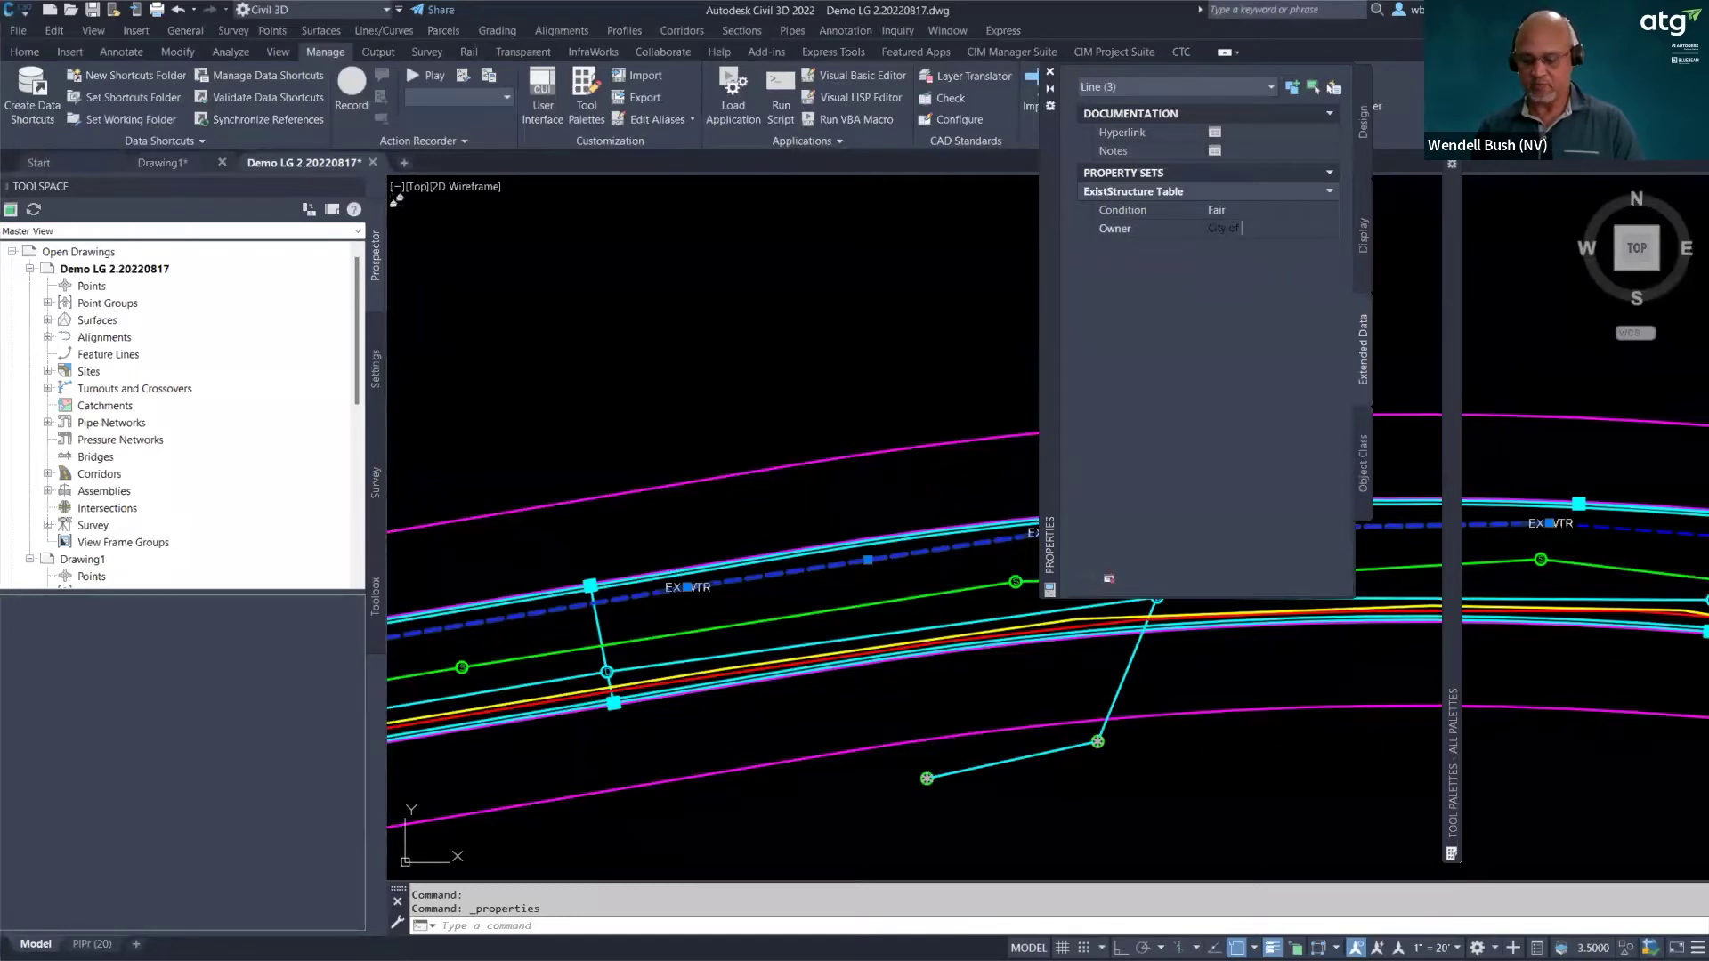
type(" Las Vegas")
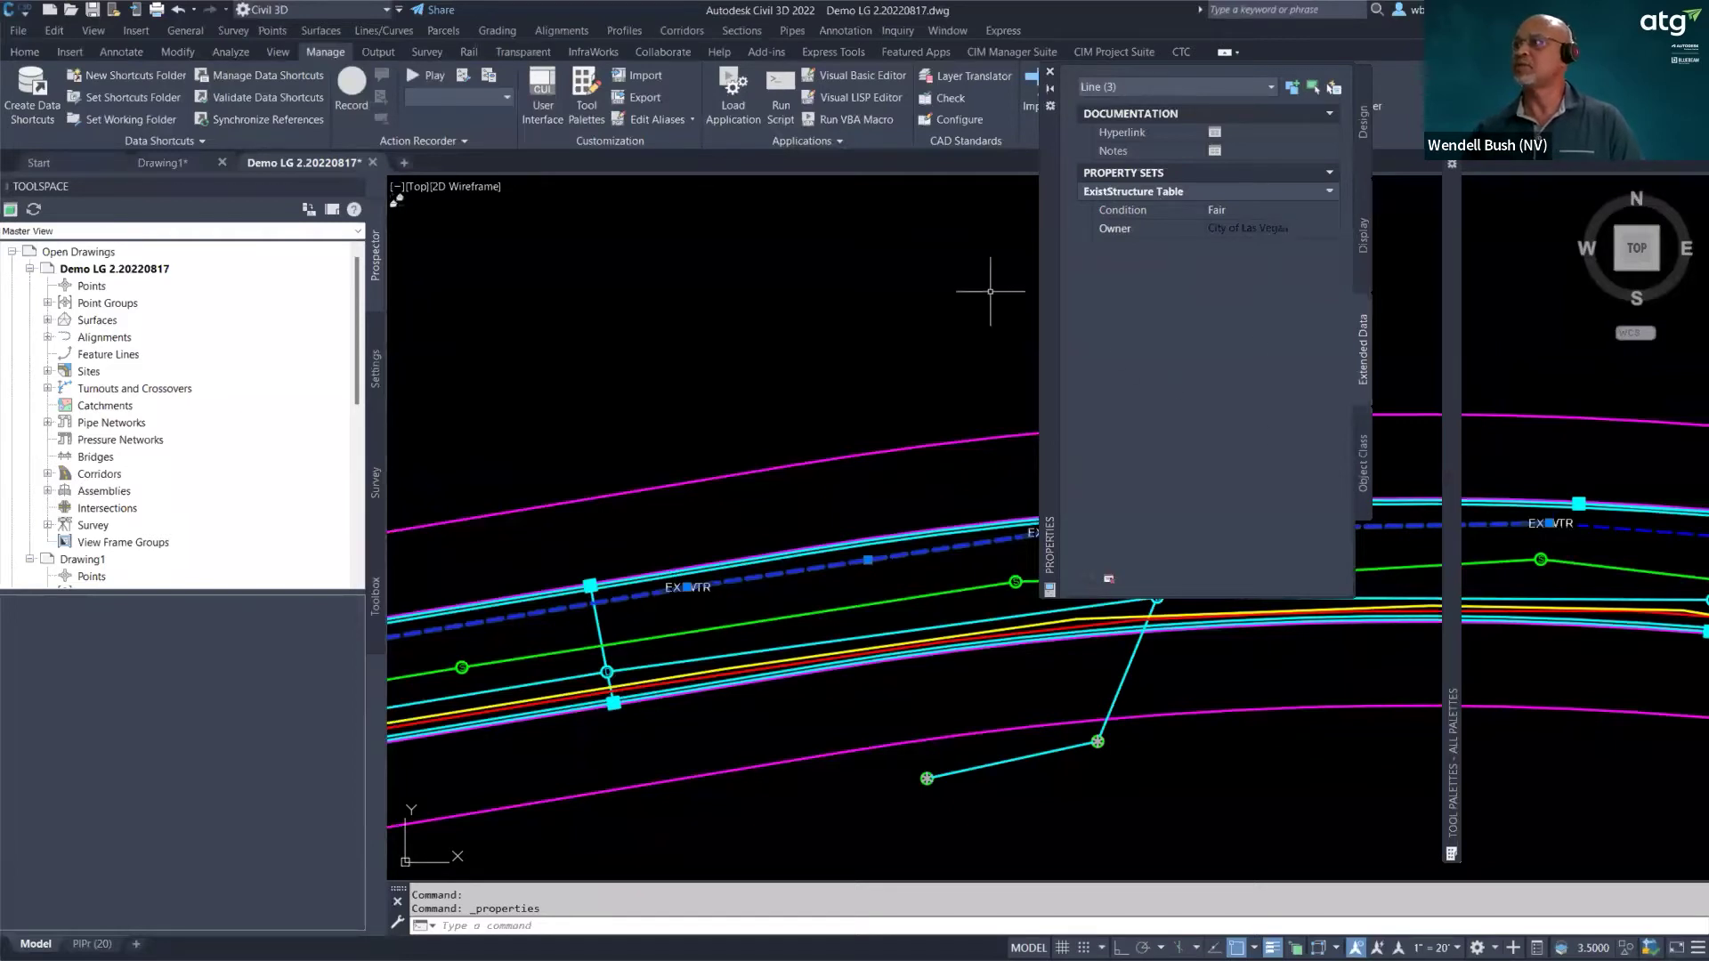
- Move the object properties palette clear of the utility lines and deselect the three water lines
left_click_drag(1054, 260, 1009, 301)
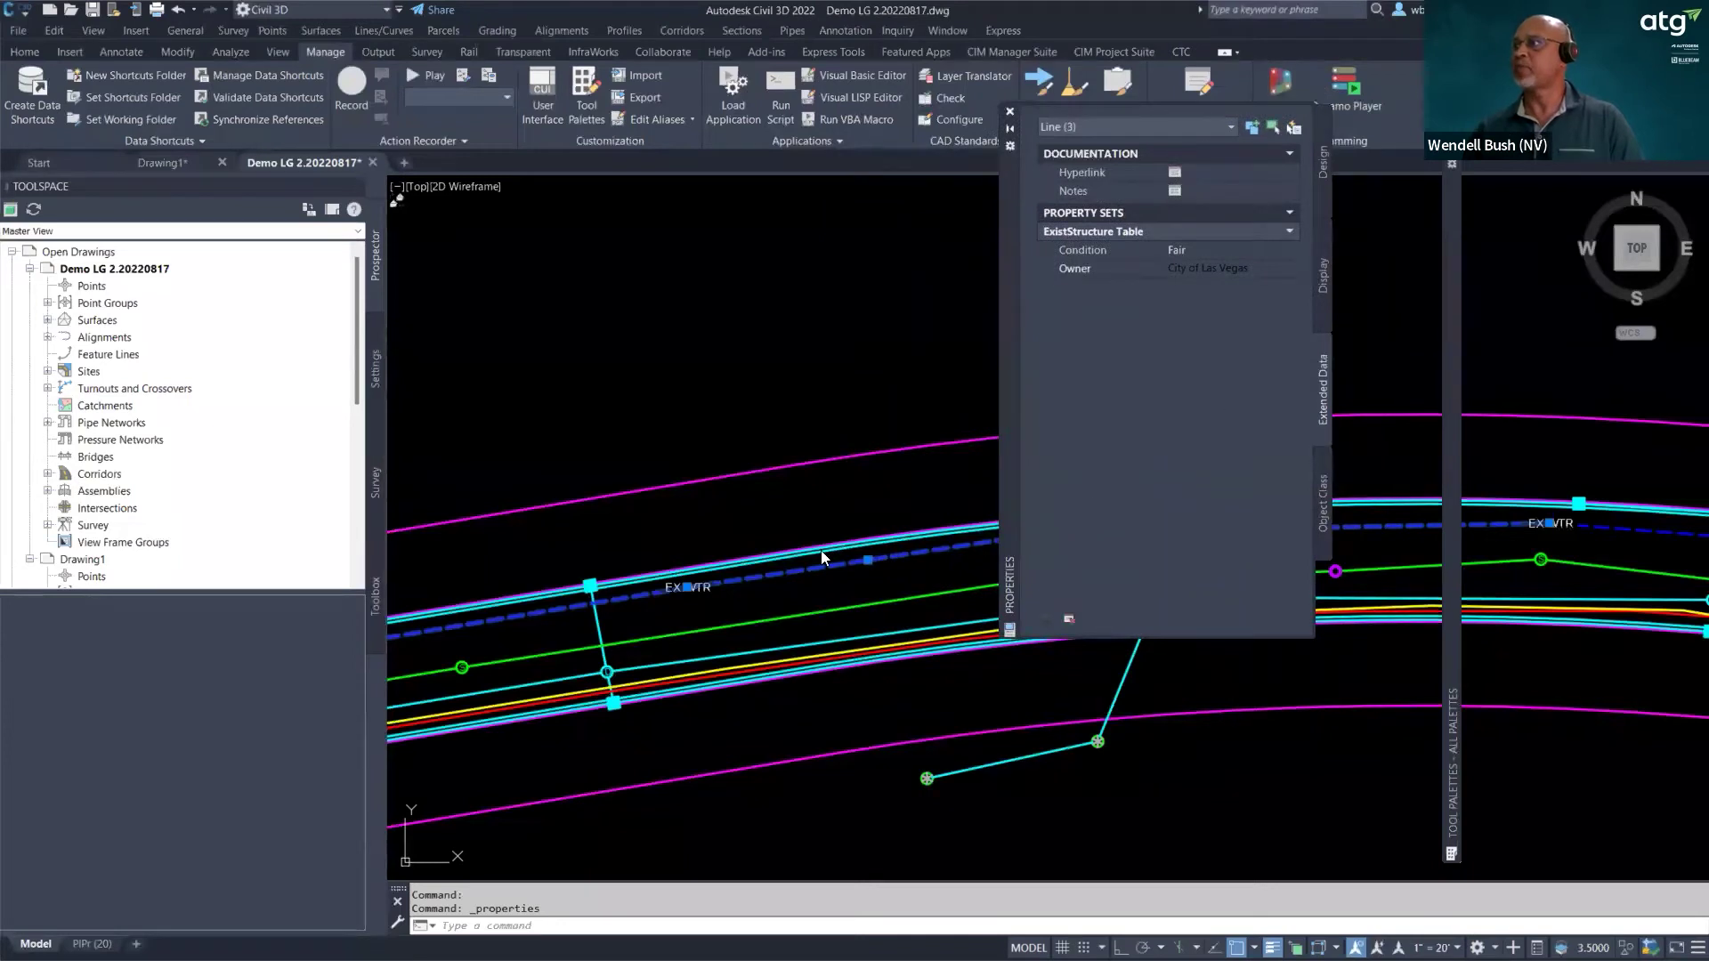
mouse_move(1009, 392)
left_mouse_down()
mouse_move(718, 356)
mouse_move(921, 363)
left_mouse_up()
scroll(710, 626, "down", 3)
scroll(711, 629, "down", 2)
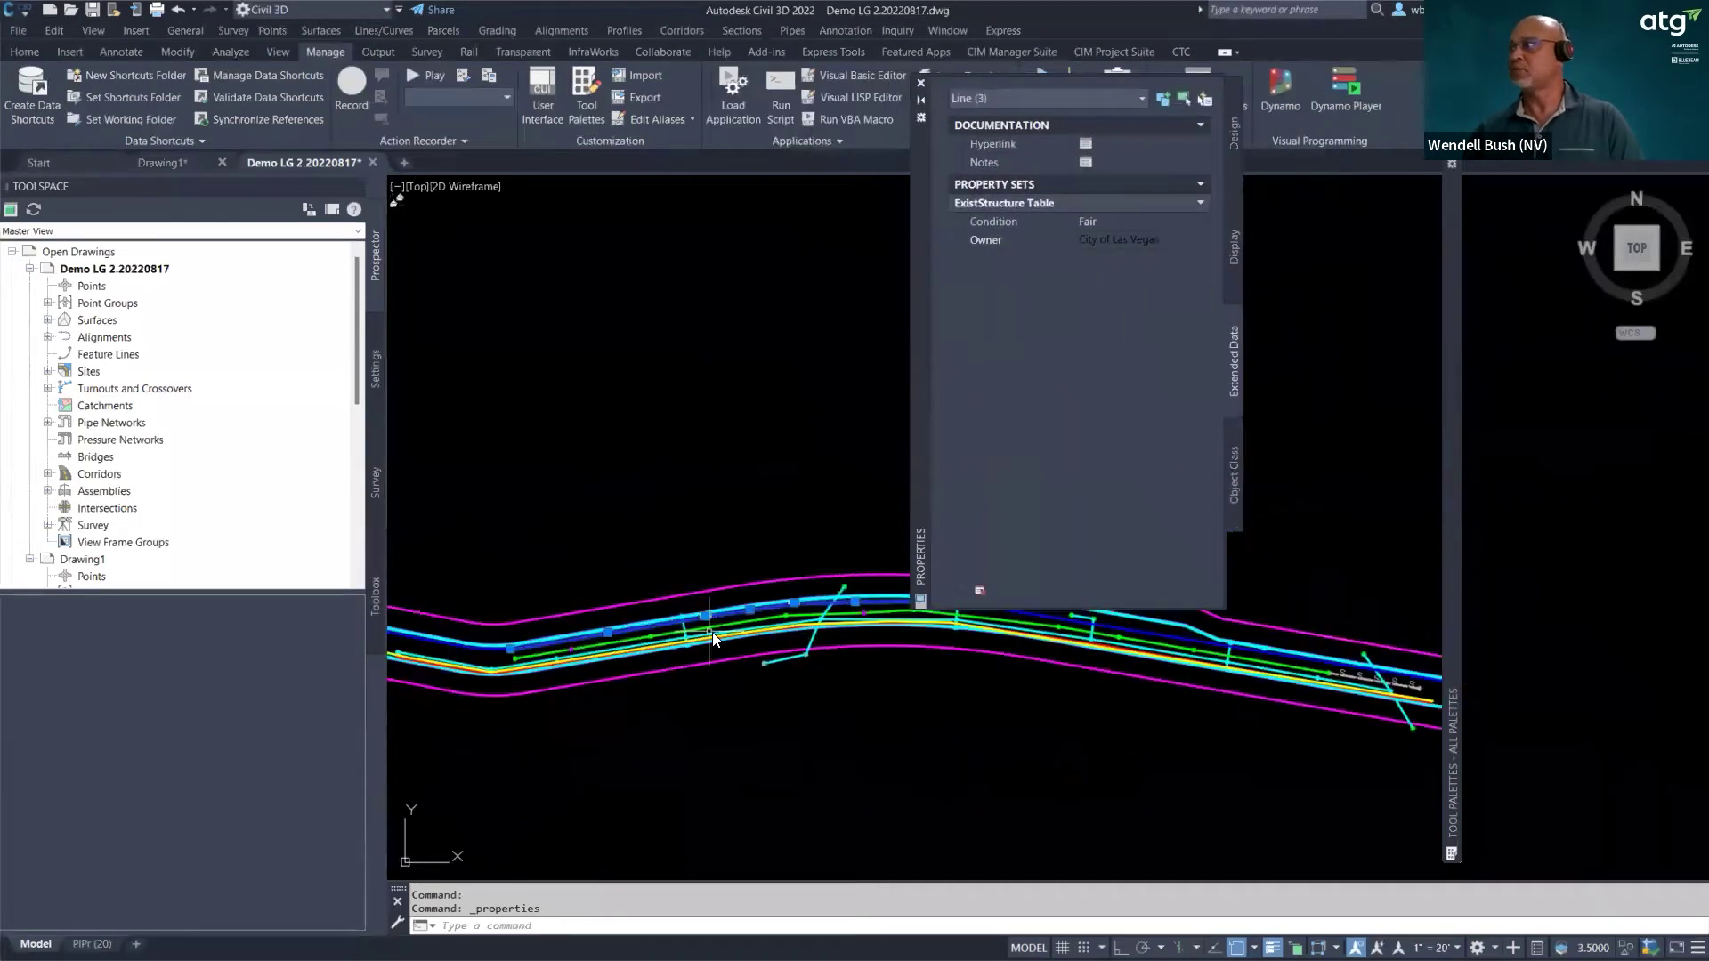
scroll(739, 620, "up", 2)
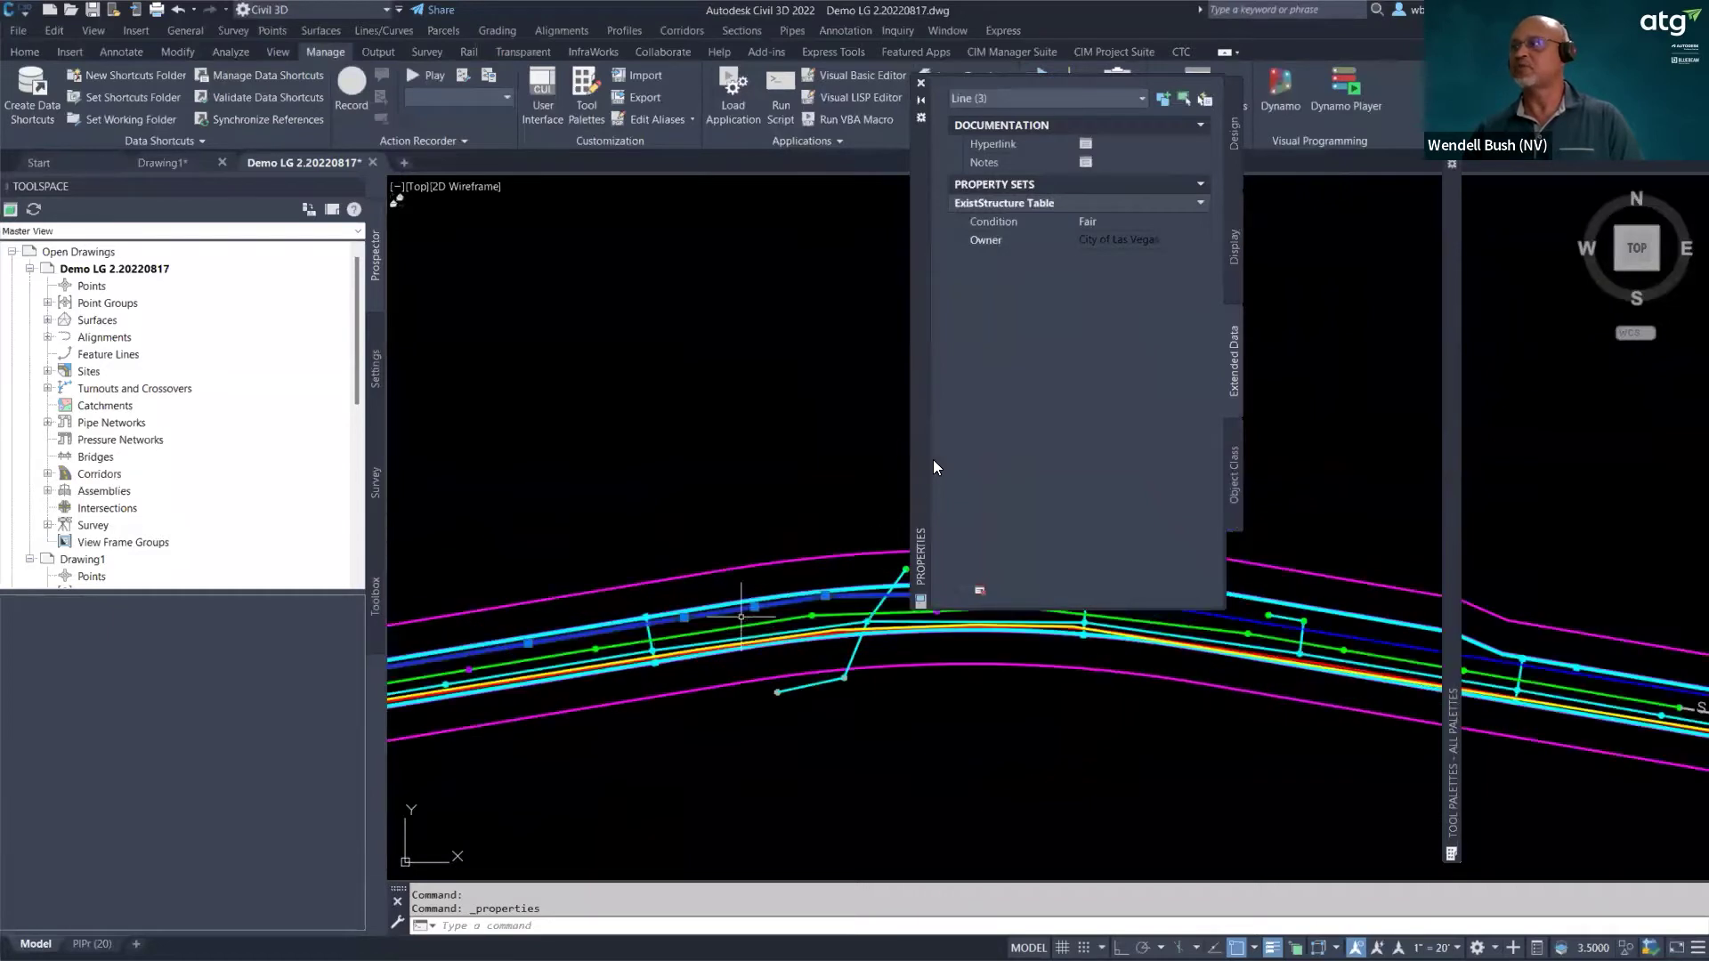
left_click_drag(924, 454, 844, 395)
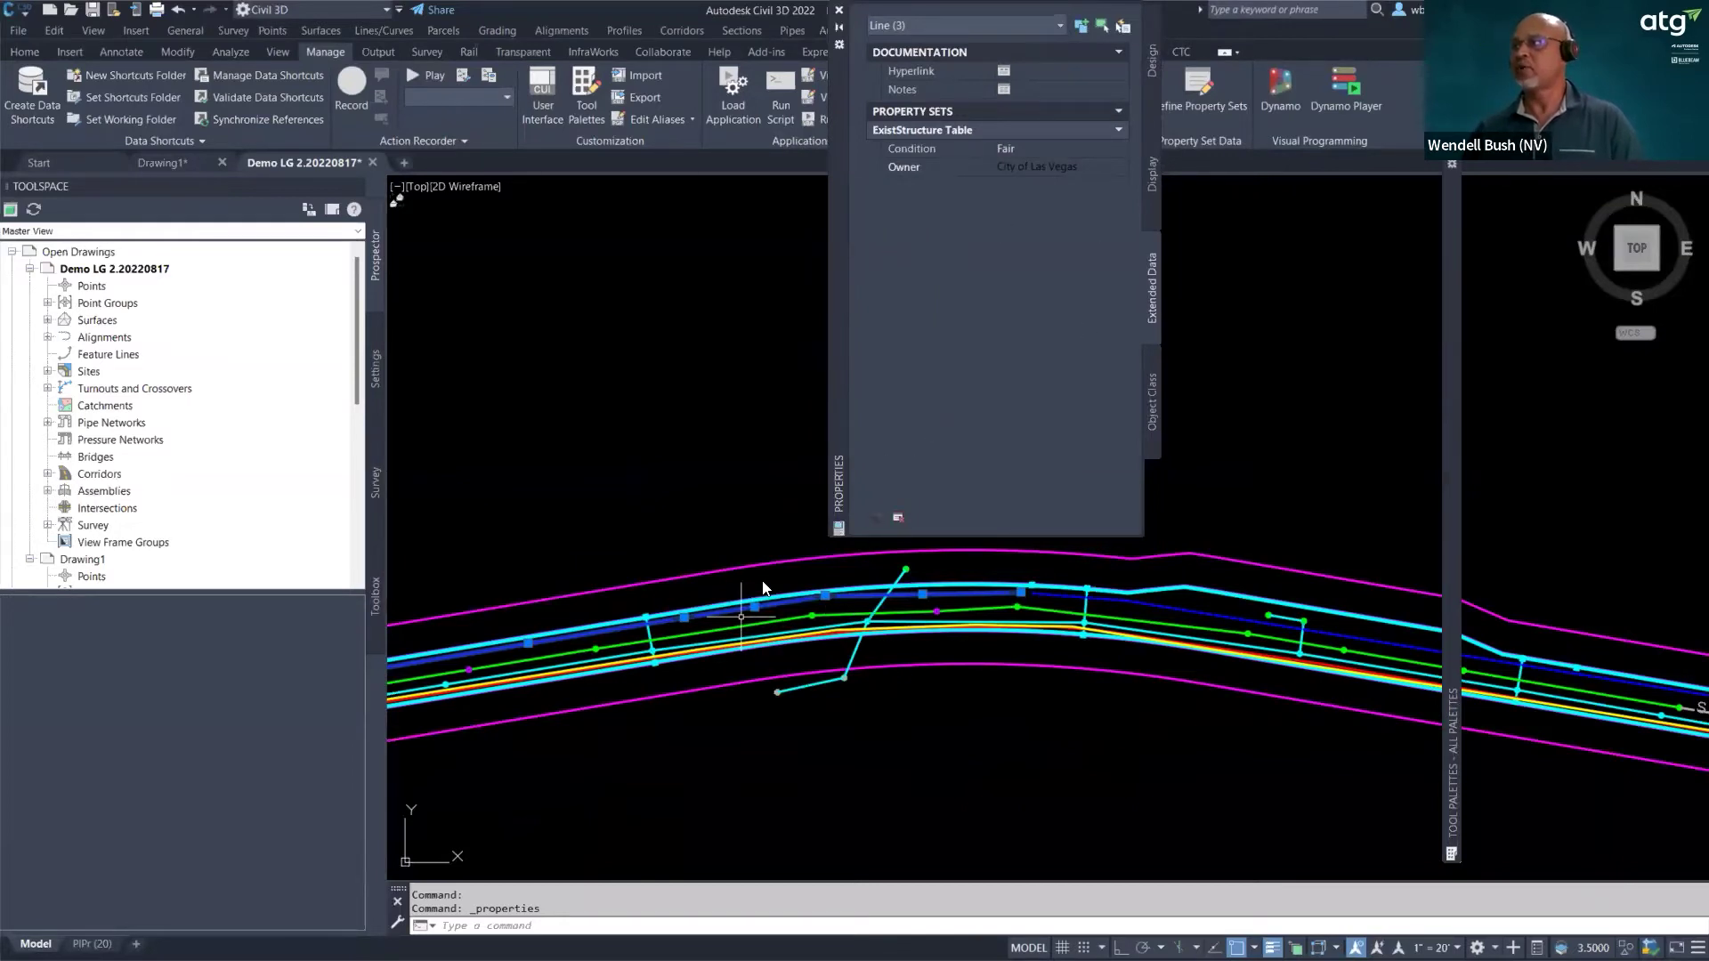
scroll(744, 609, "up", 3)
key("Escape")
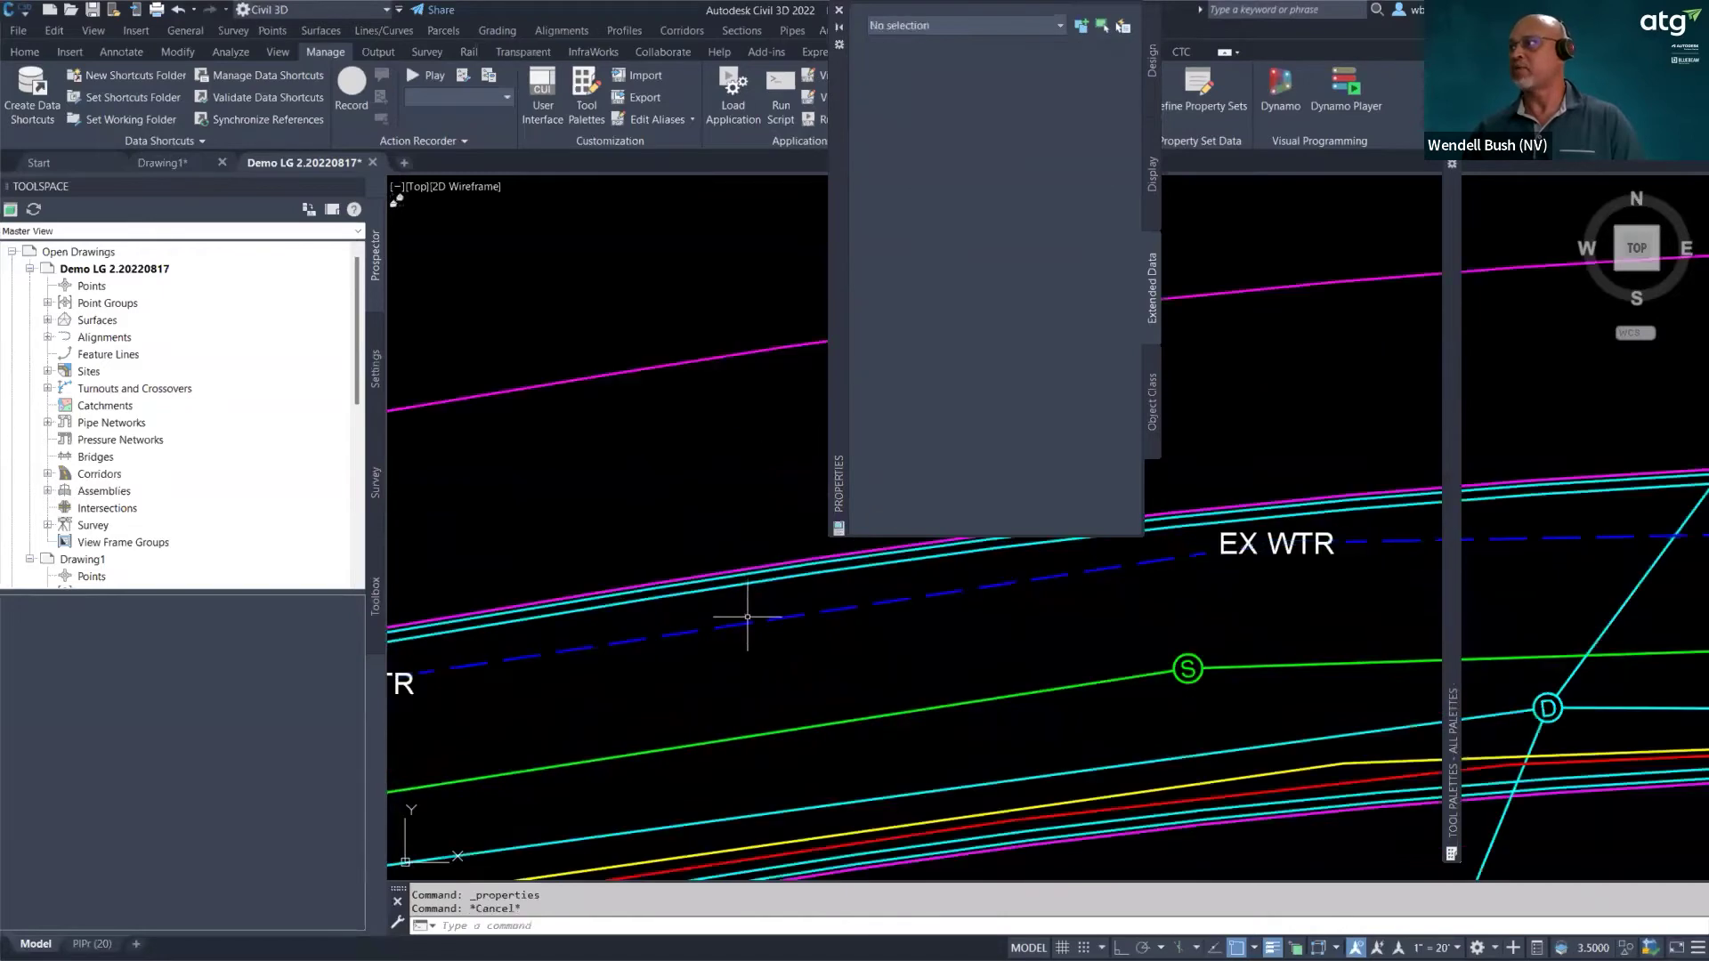
- Inspect the Condition and Owner values of the single water line segment between the two EX WTR labels, and deselect it
scroll(752, 611, "down", 2)
left_click(1029, 590)
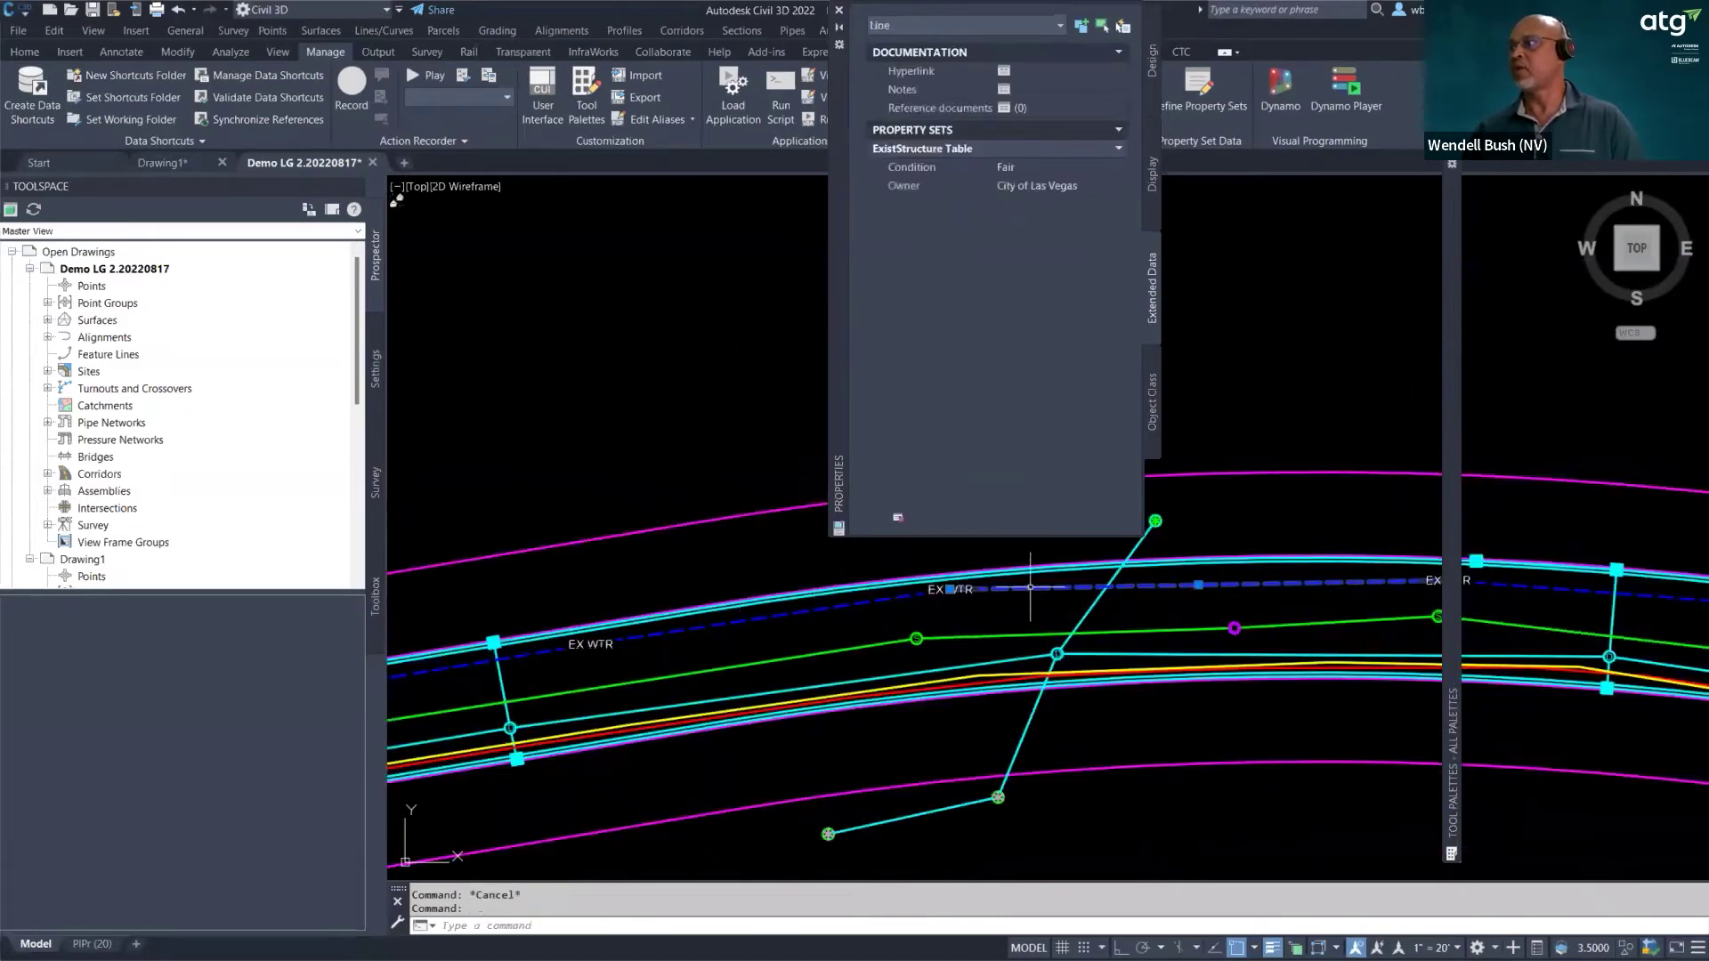
scroll(695, 626, "down", 3)
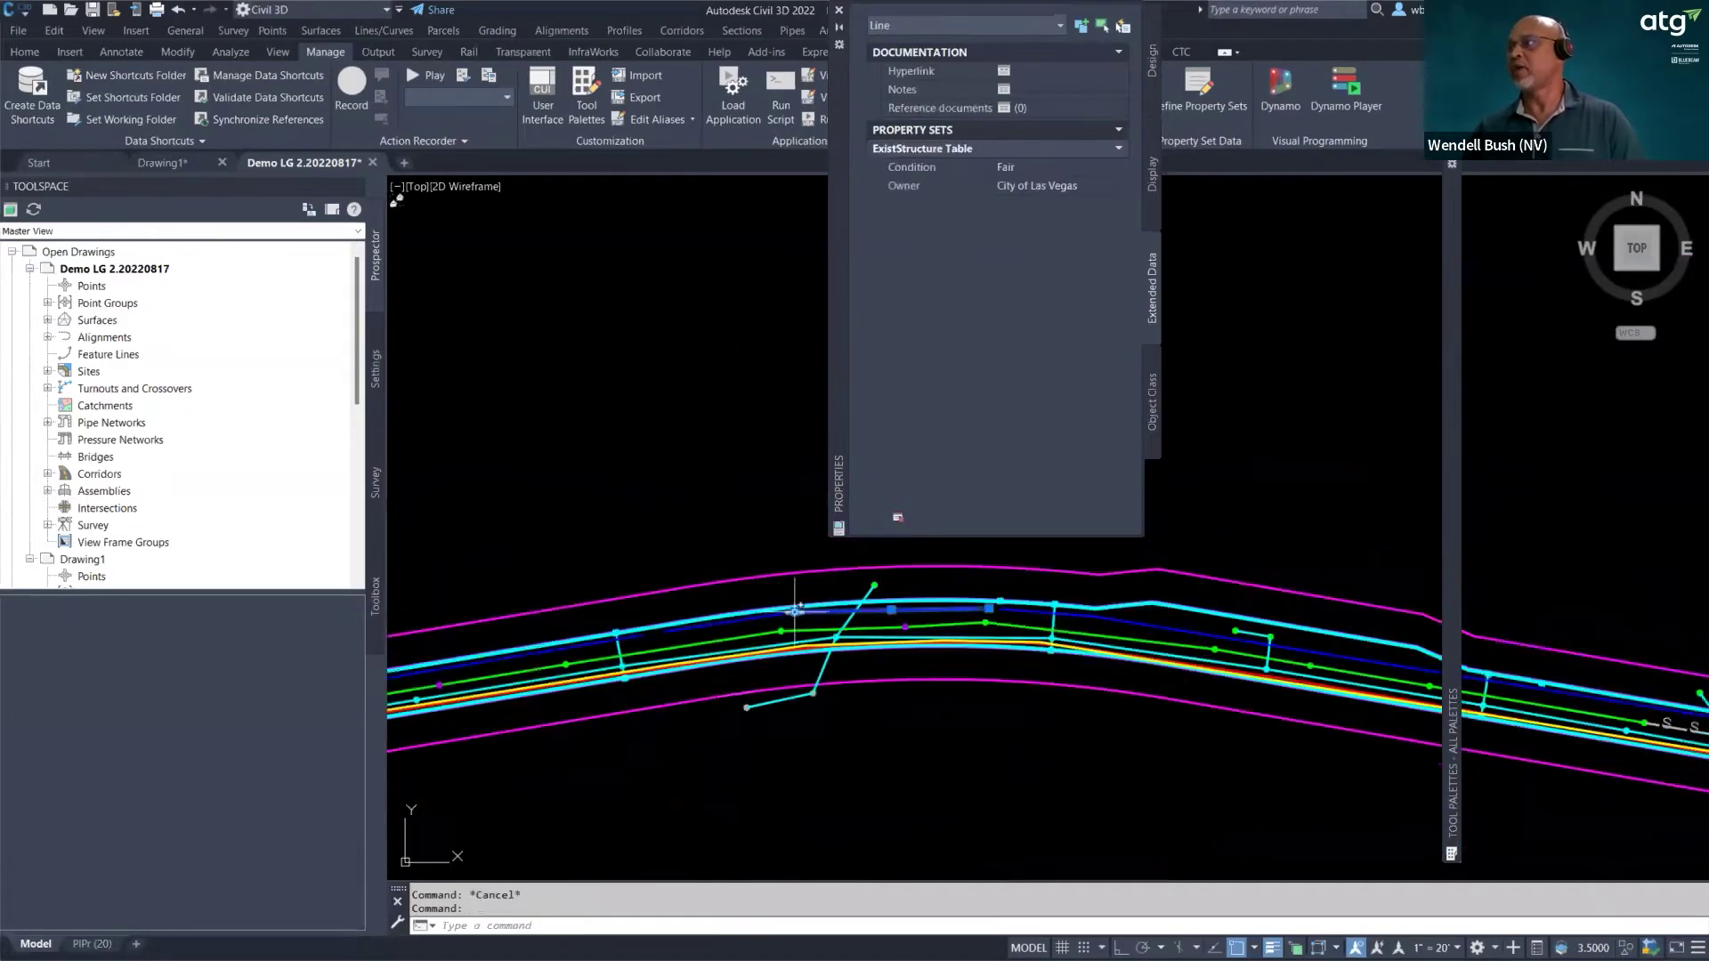
key("Escape")
left_click(902, 610)
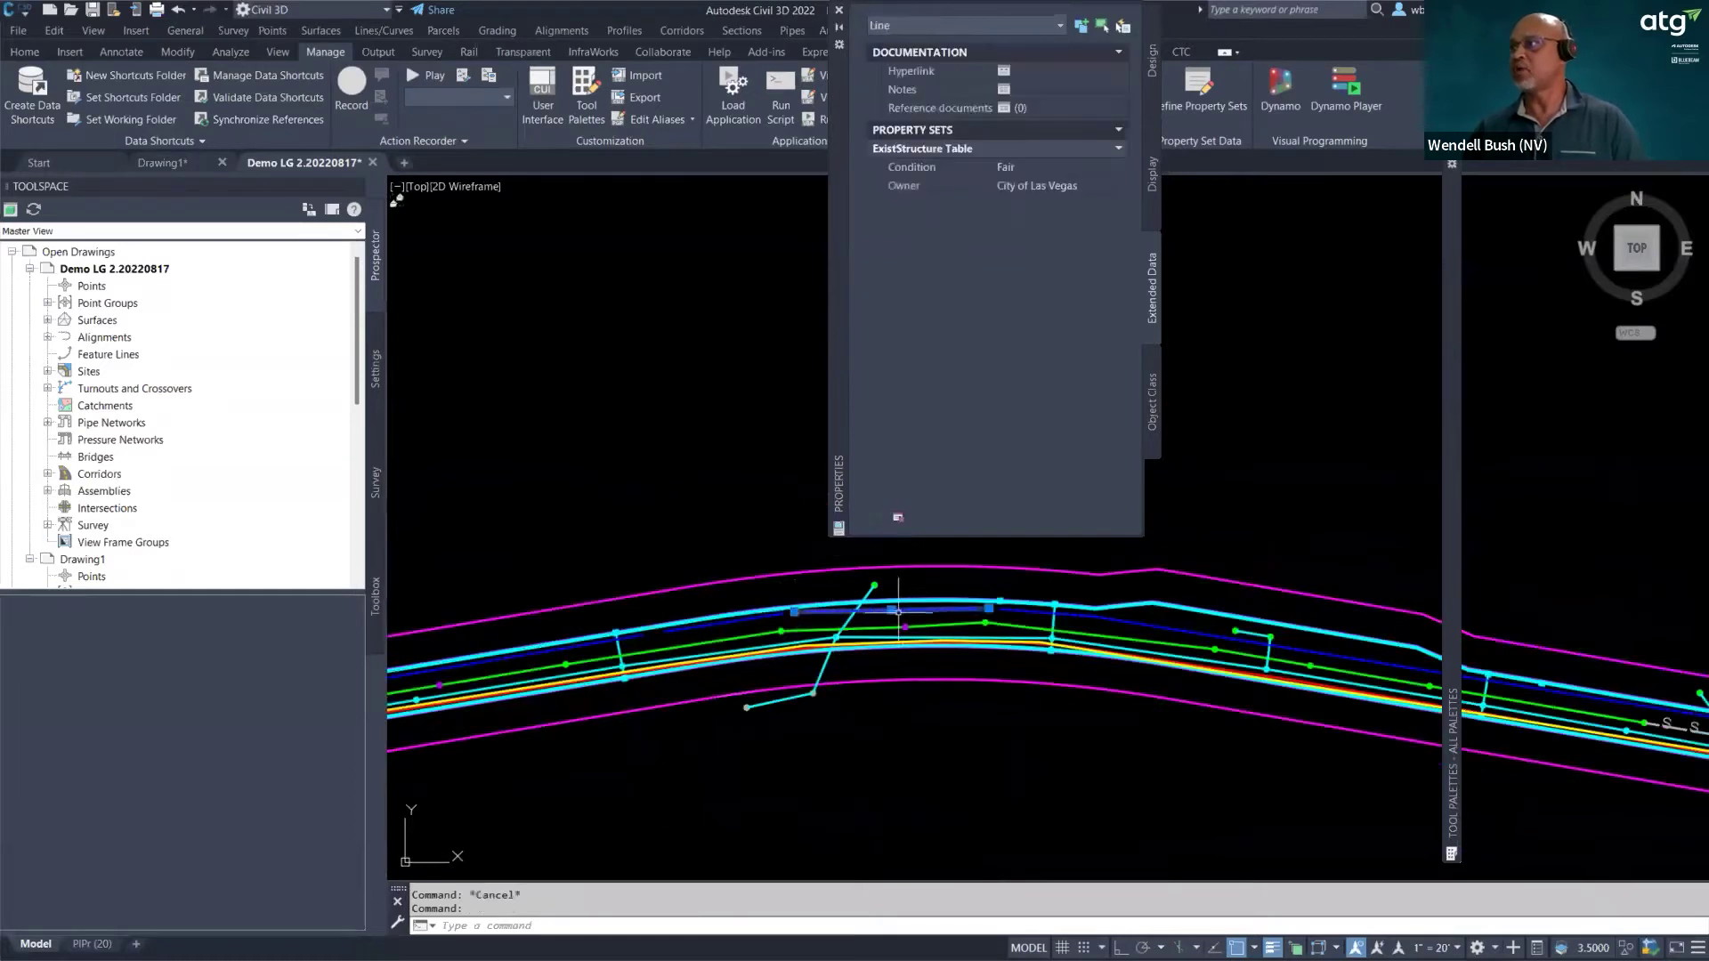
scroll(798, 608, "up", 4)
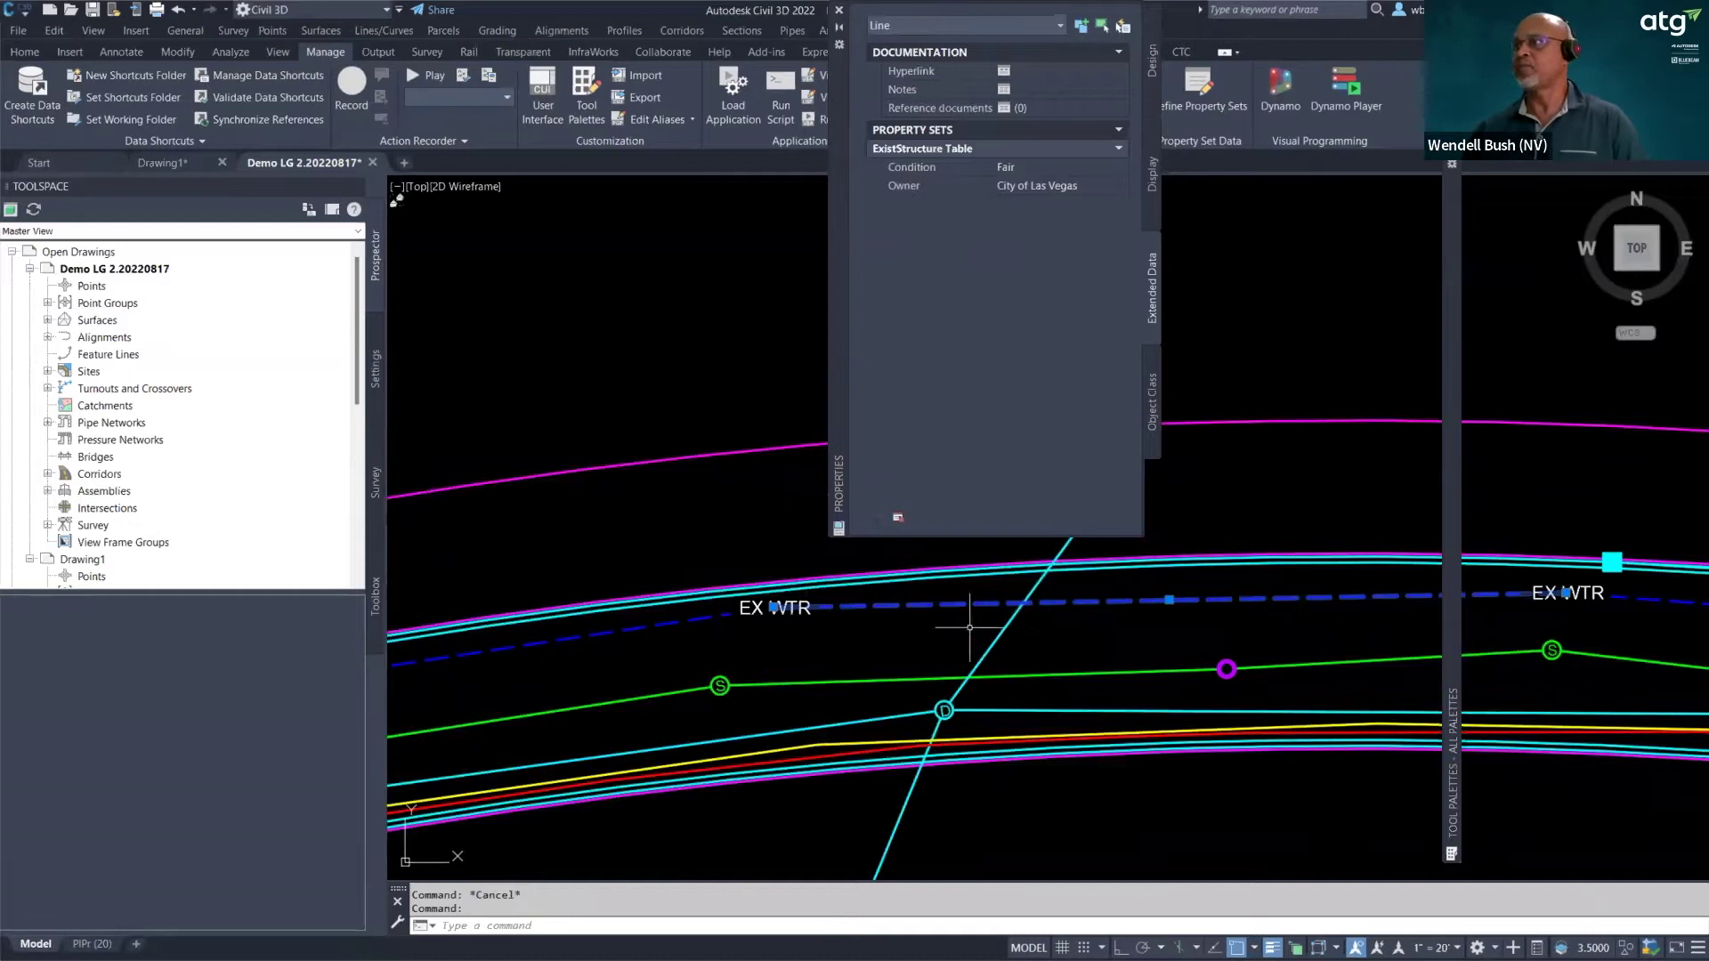
key("Escape")
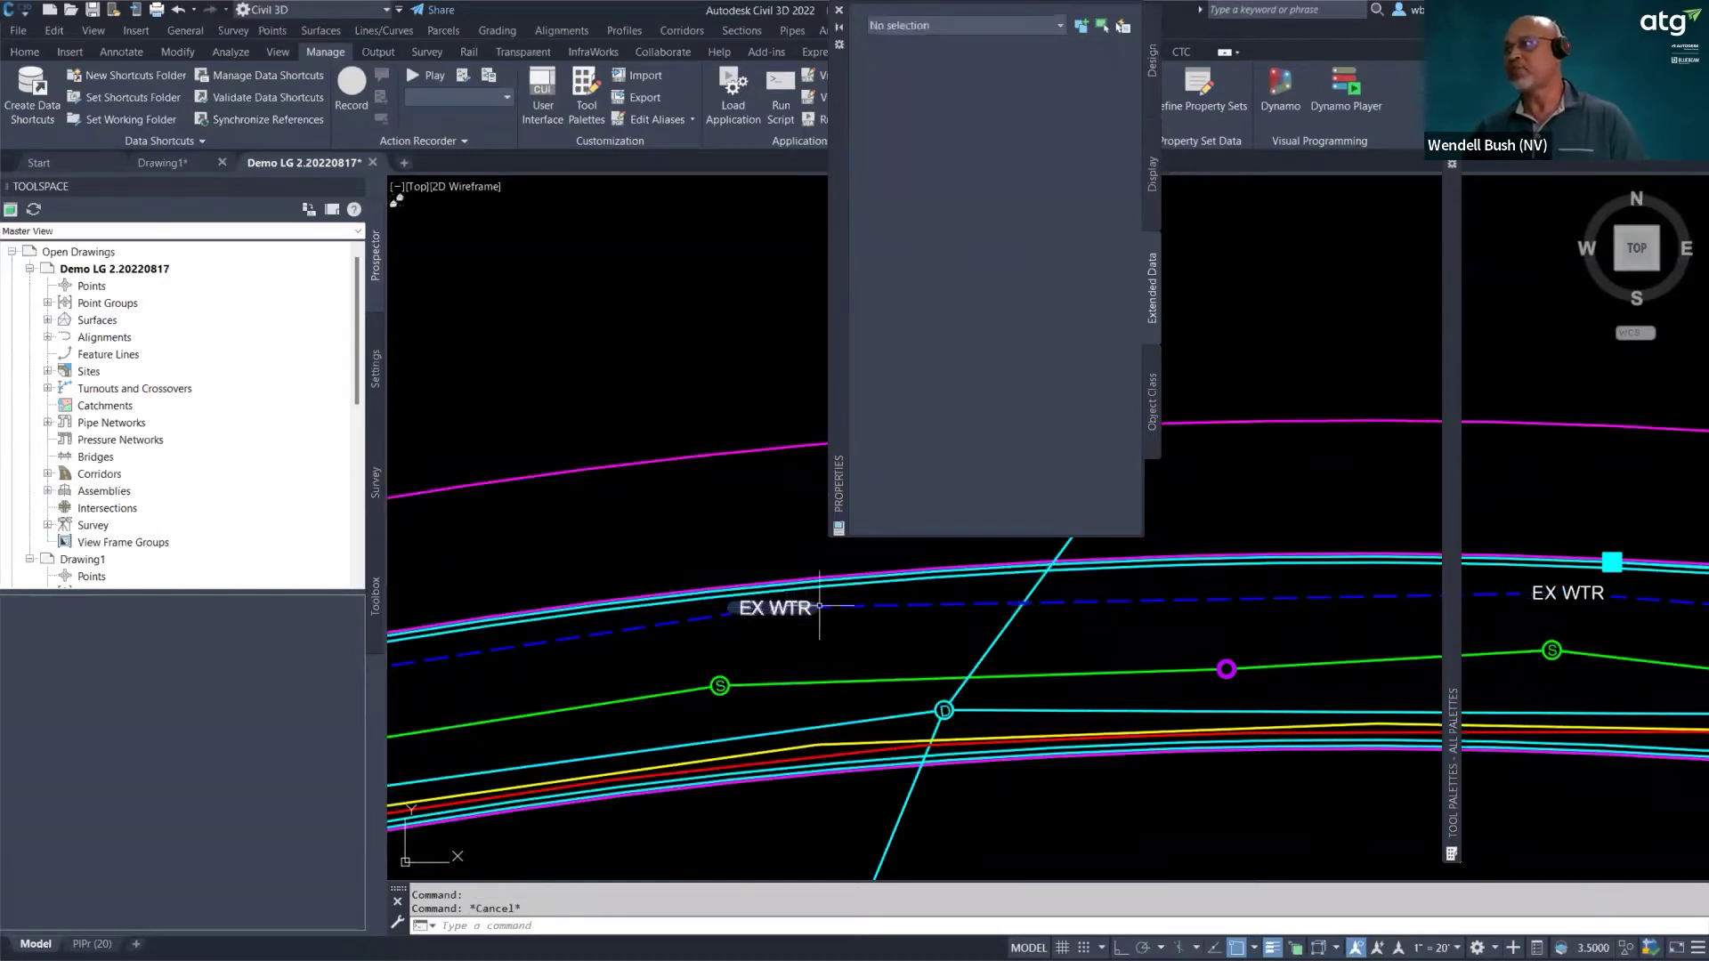
- Select the long water line segment farther along the road and add the ExistStructure Table property set to it
scroll(781, 628, "down", 3)
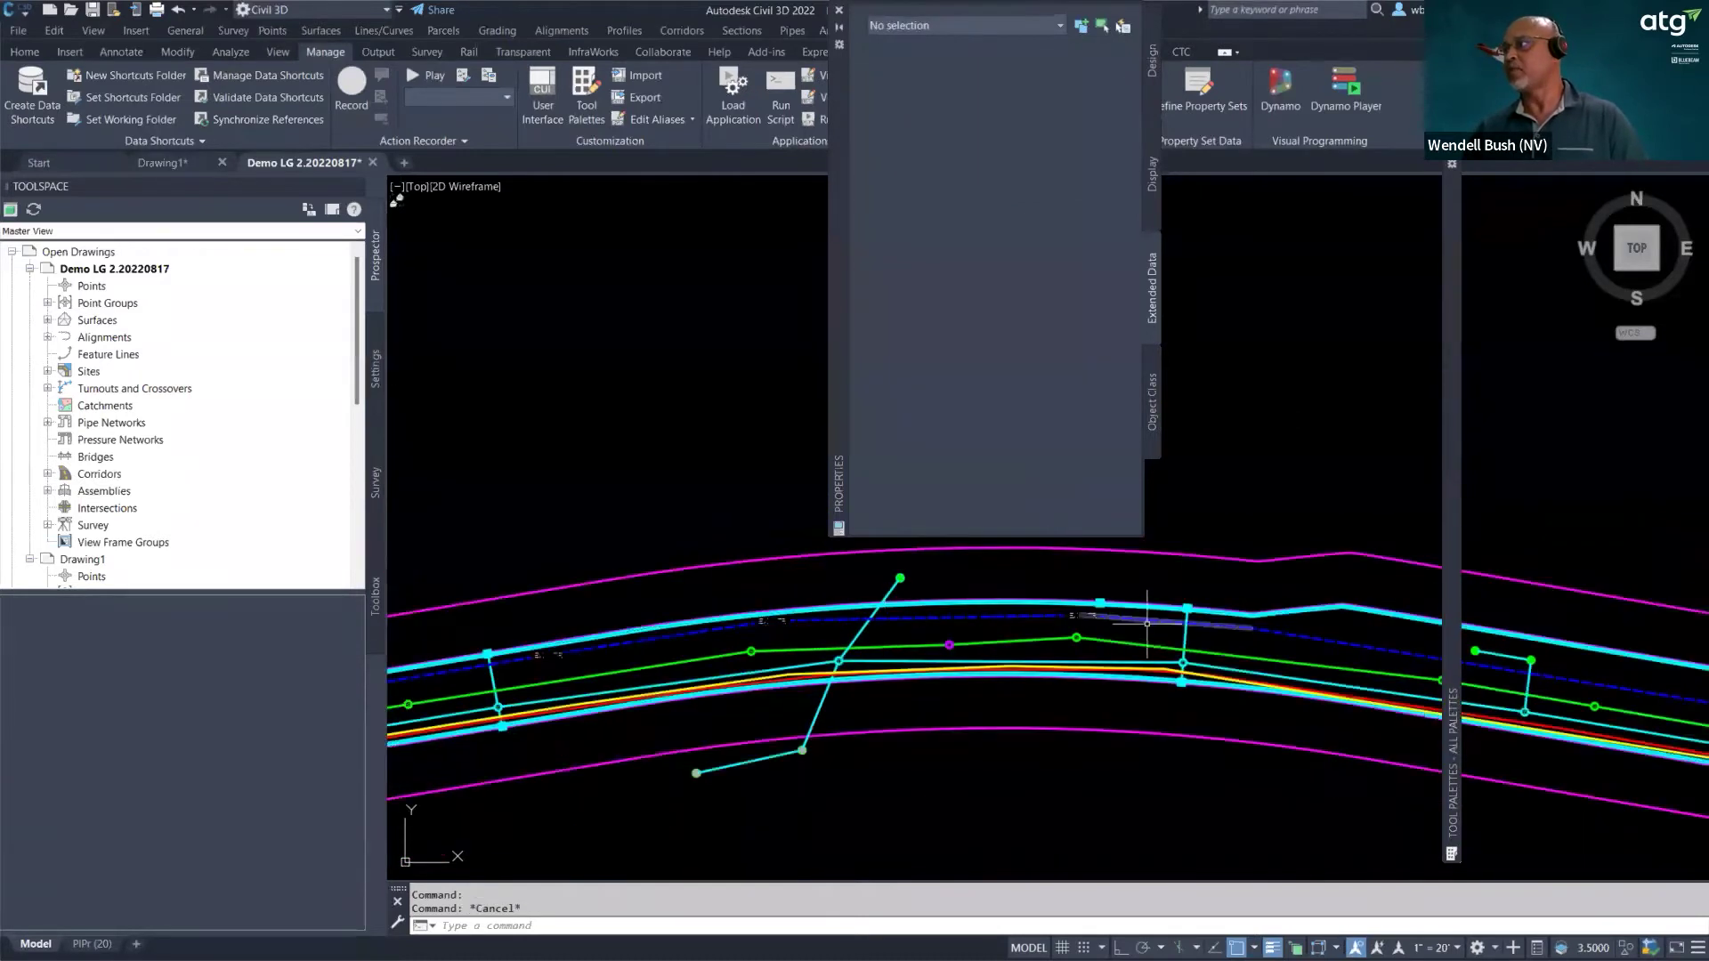
mouse_move(1166, 623)
middle_mouse_down()
mouse_move(774, 645)
mouse_move(652, 597)
middle_mouse_up()
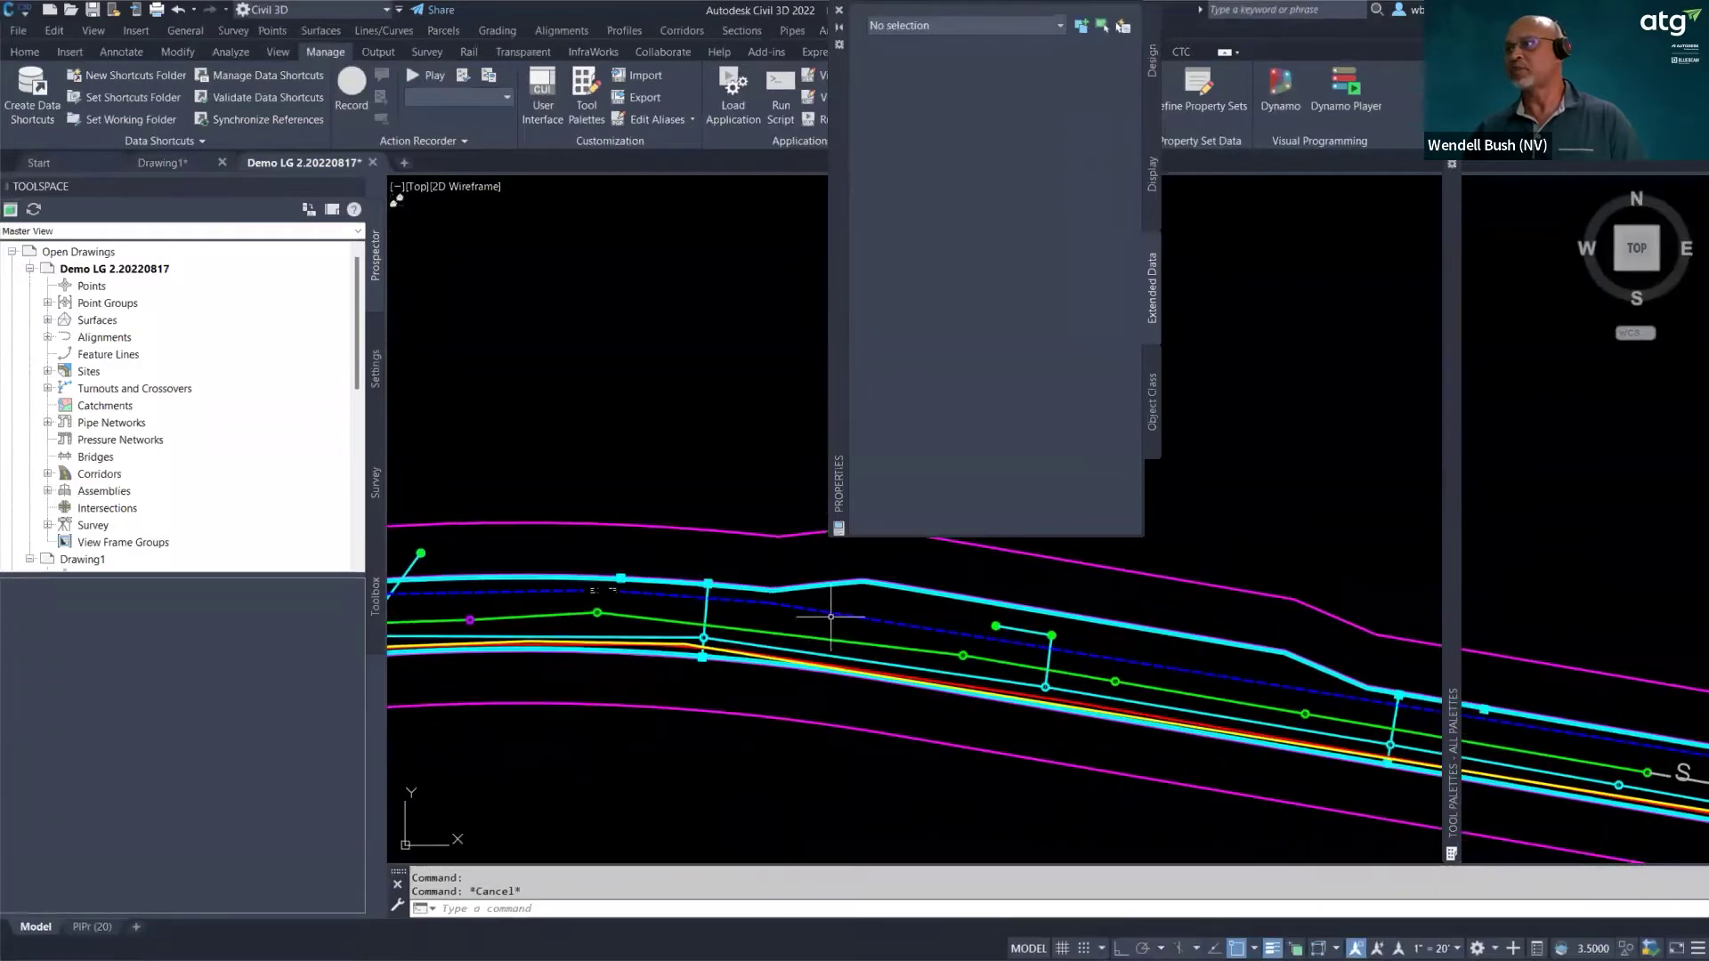
left_click(825, 611)
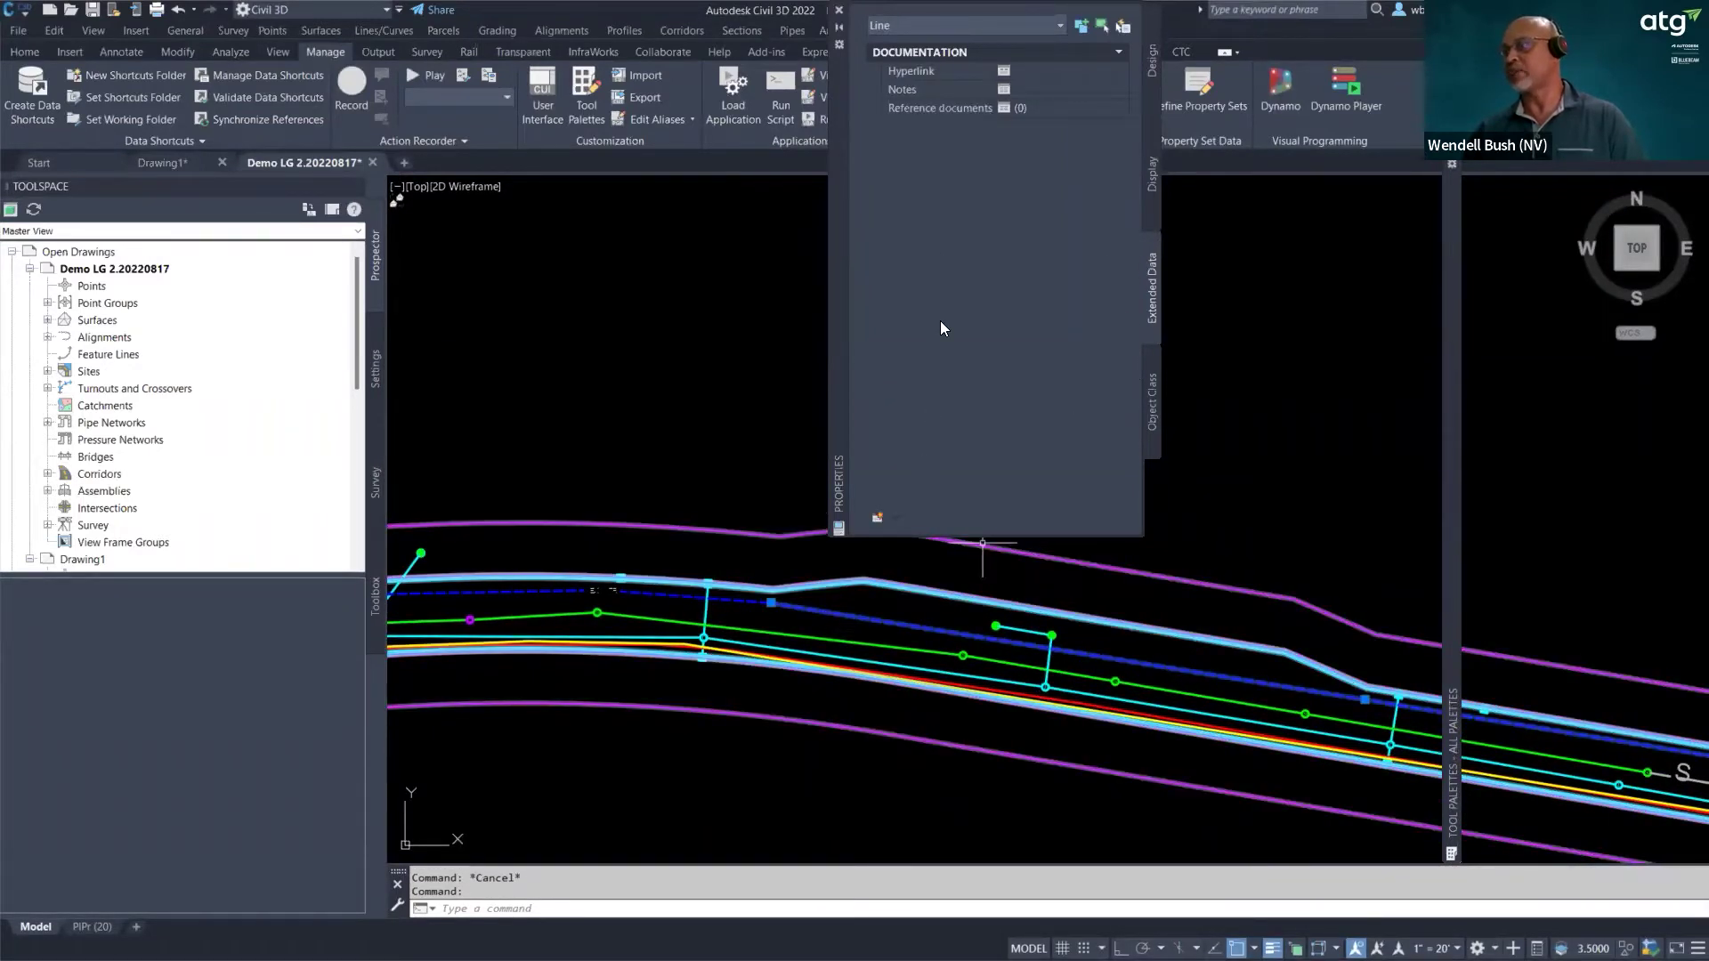
left_click(878, 520)
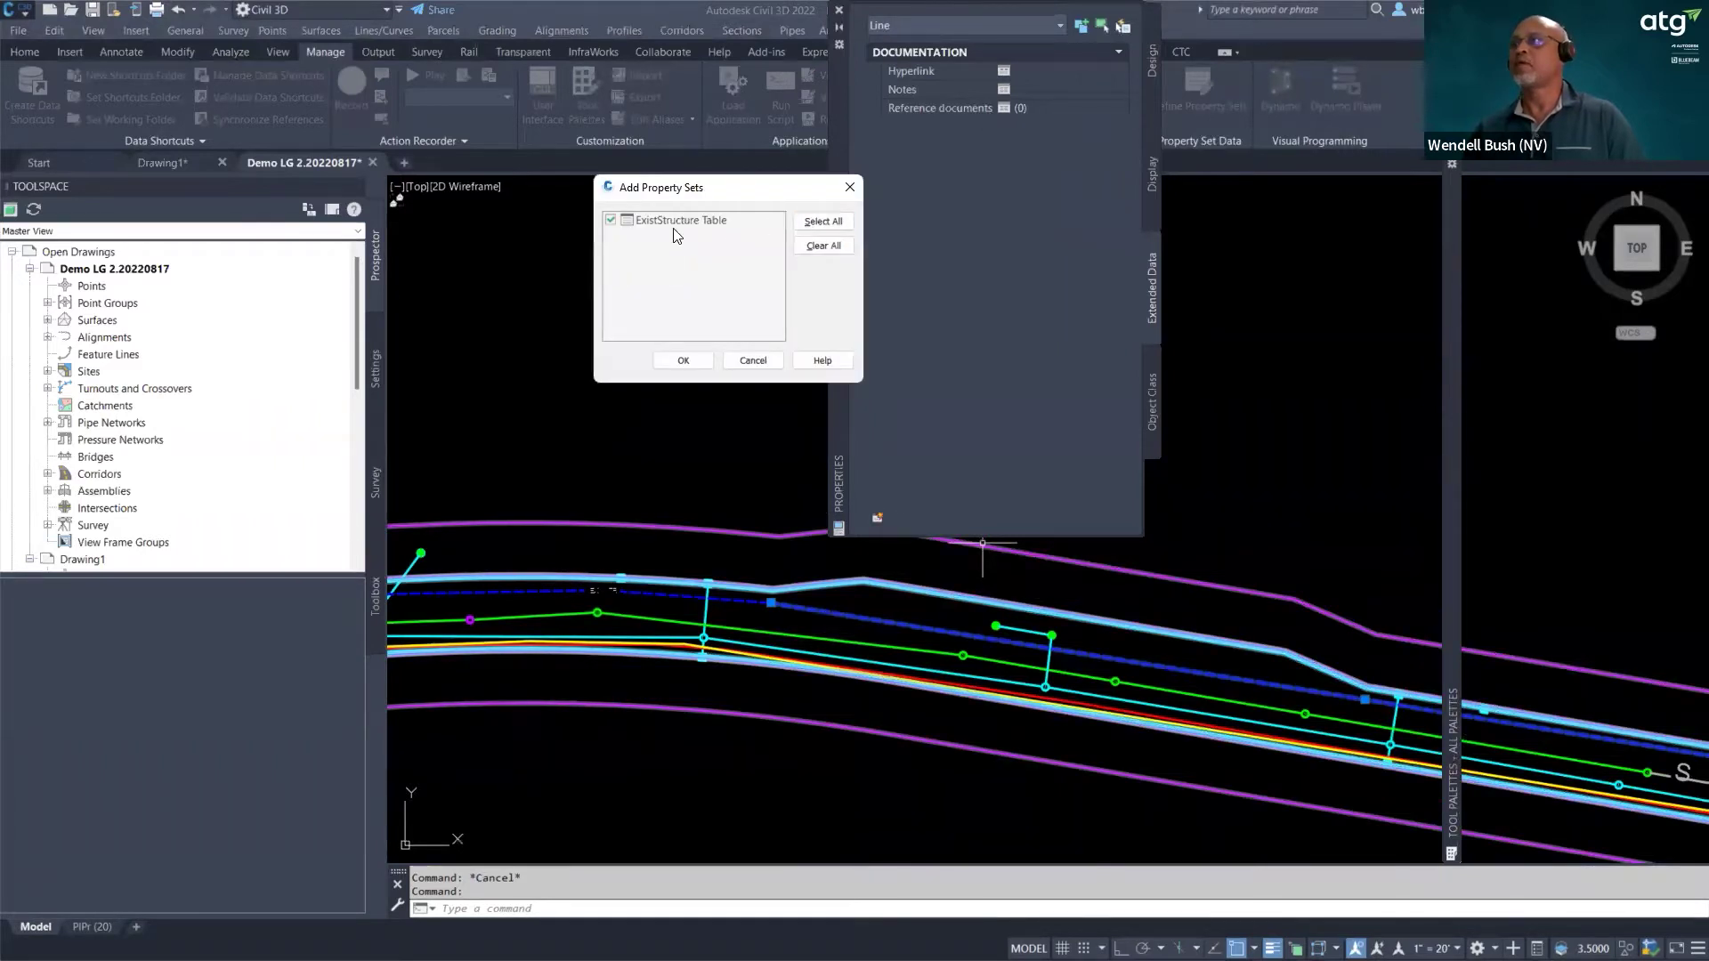
left_click(684, 360)
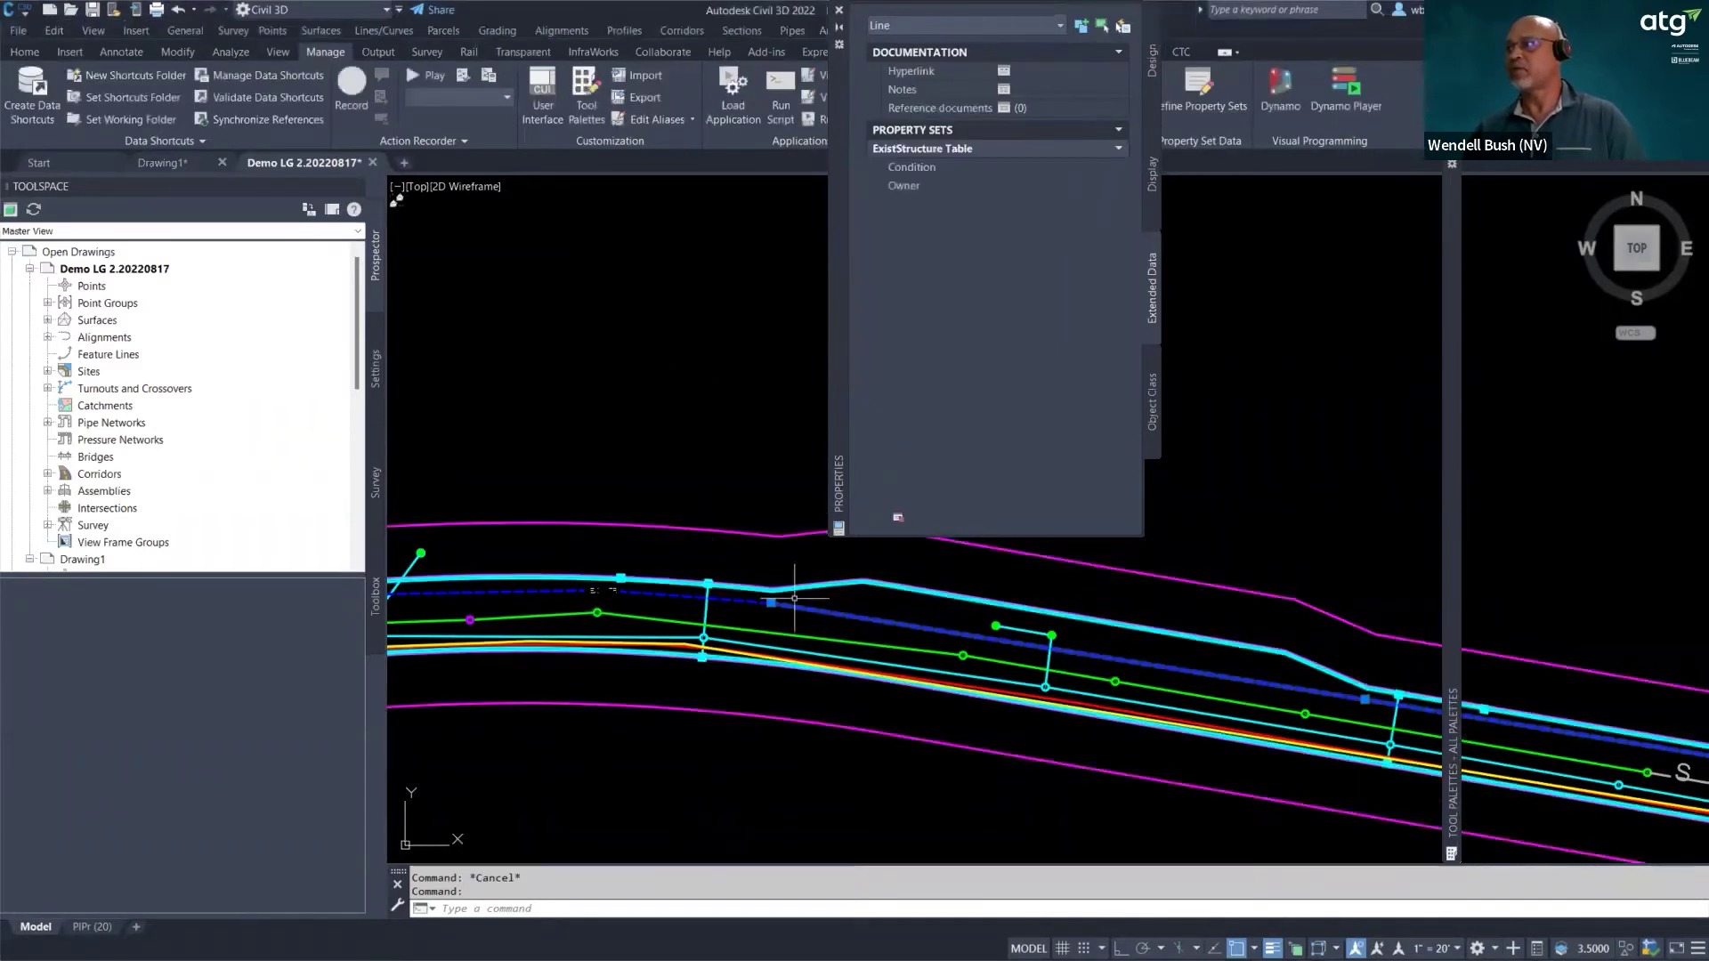
left_click(1029, 168)
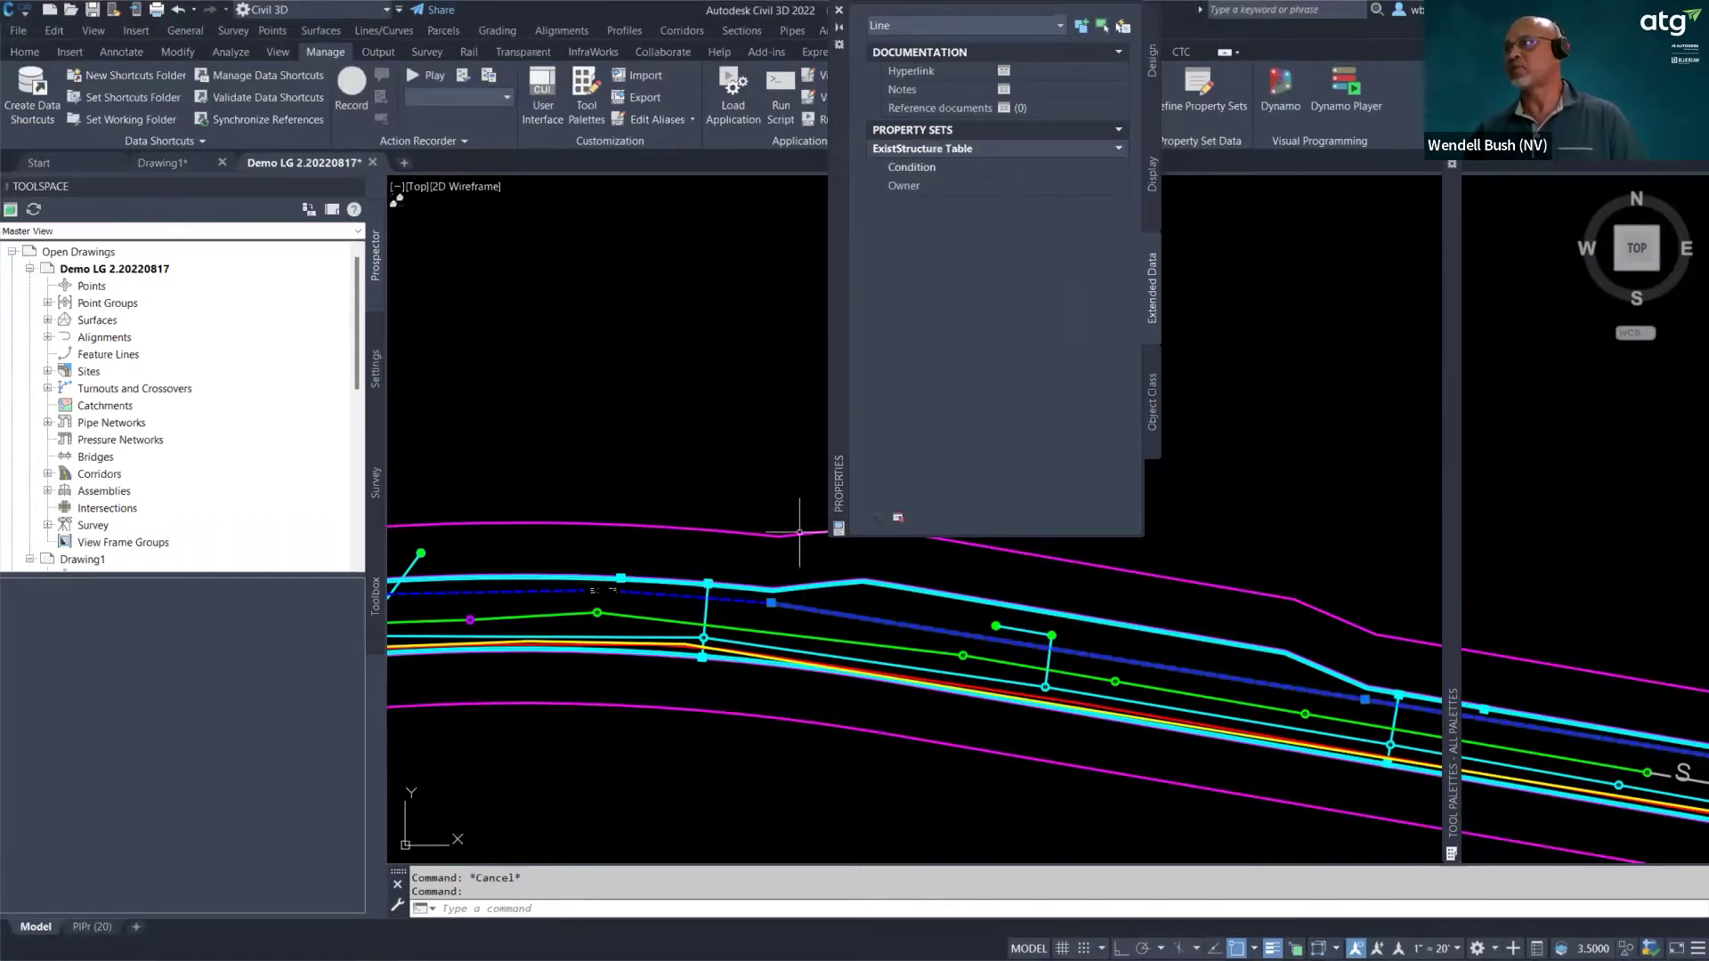
- Select all water lines similar to the selected segment and add the ExistStructure Table property set to them
right_click(821, 618)
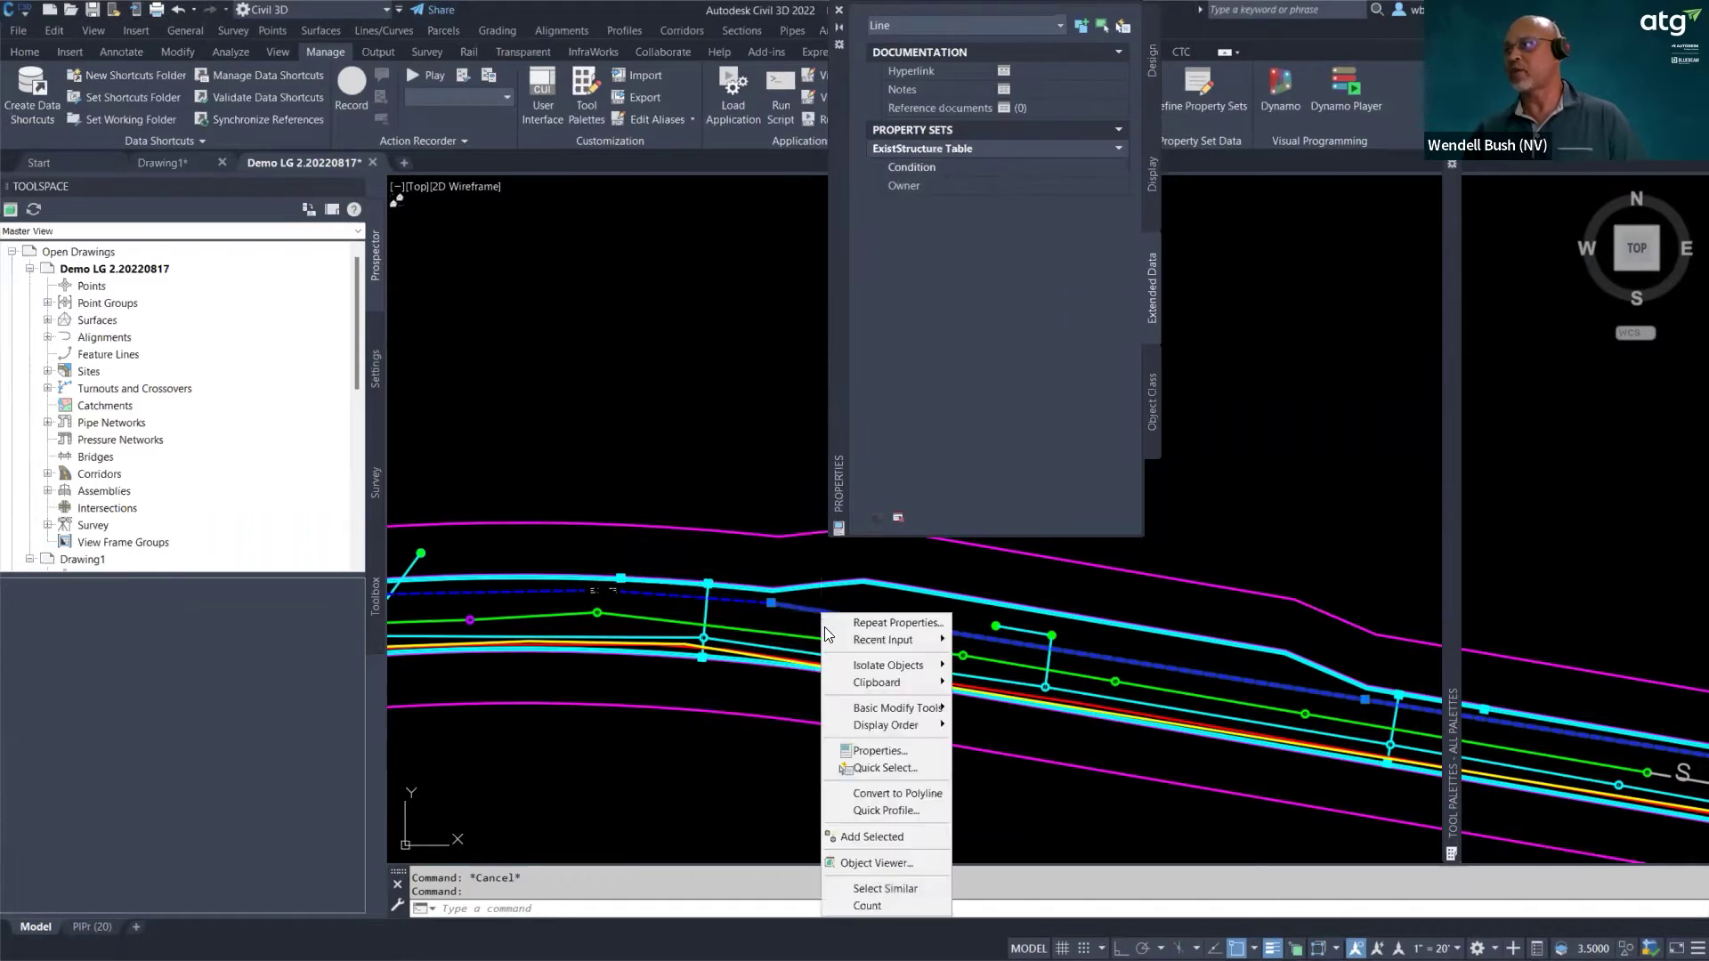
left_click(903, 887)
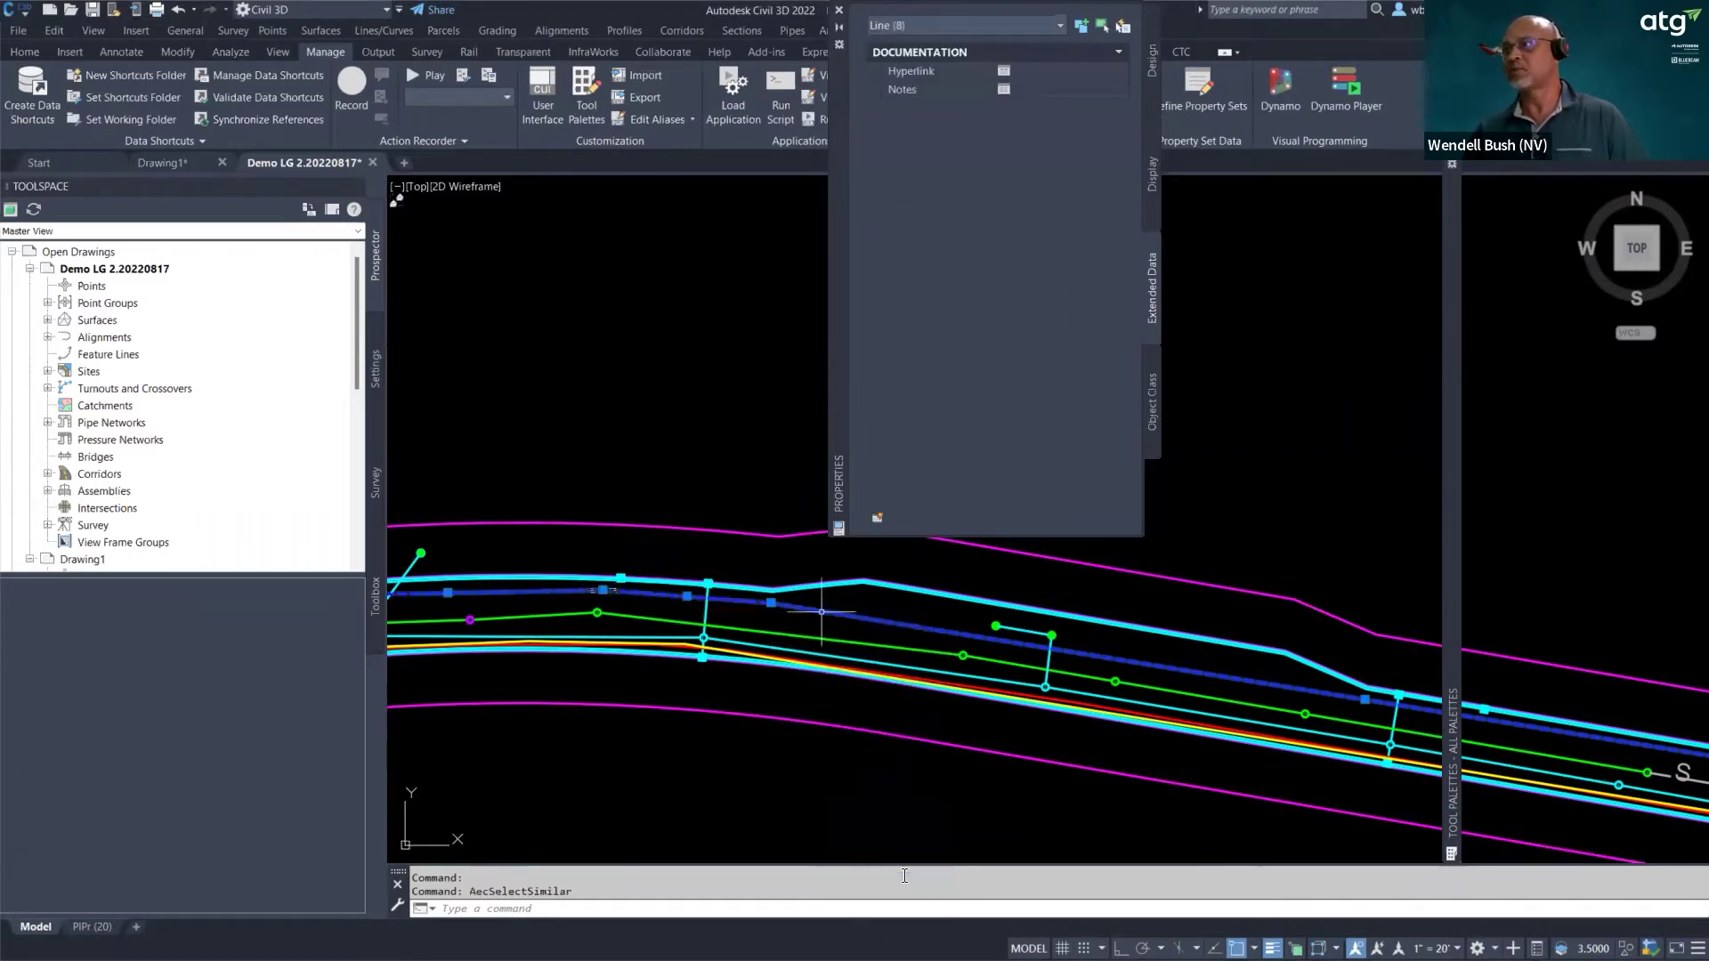
left_click(878, 516)
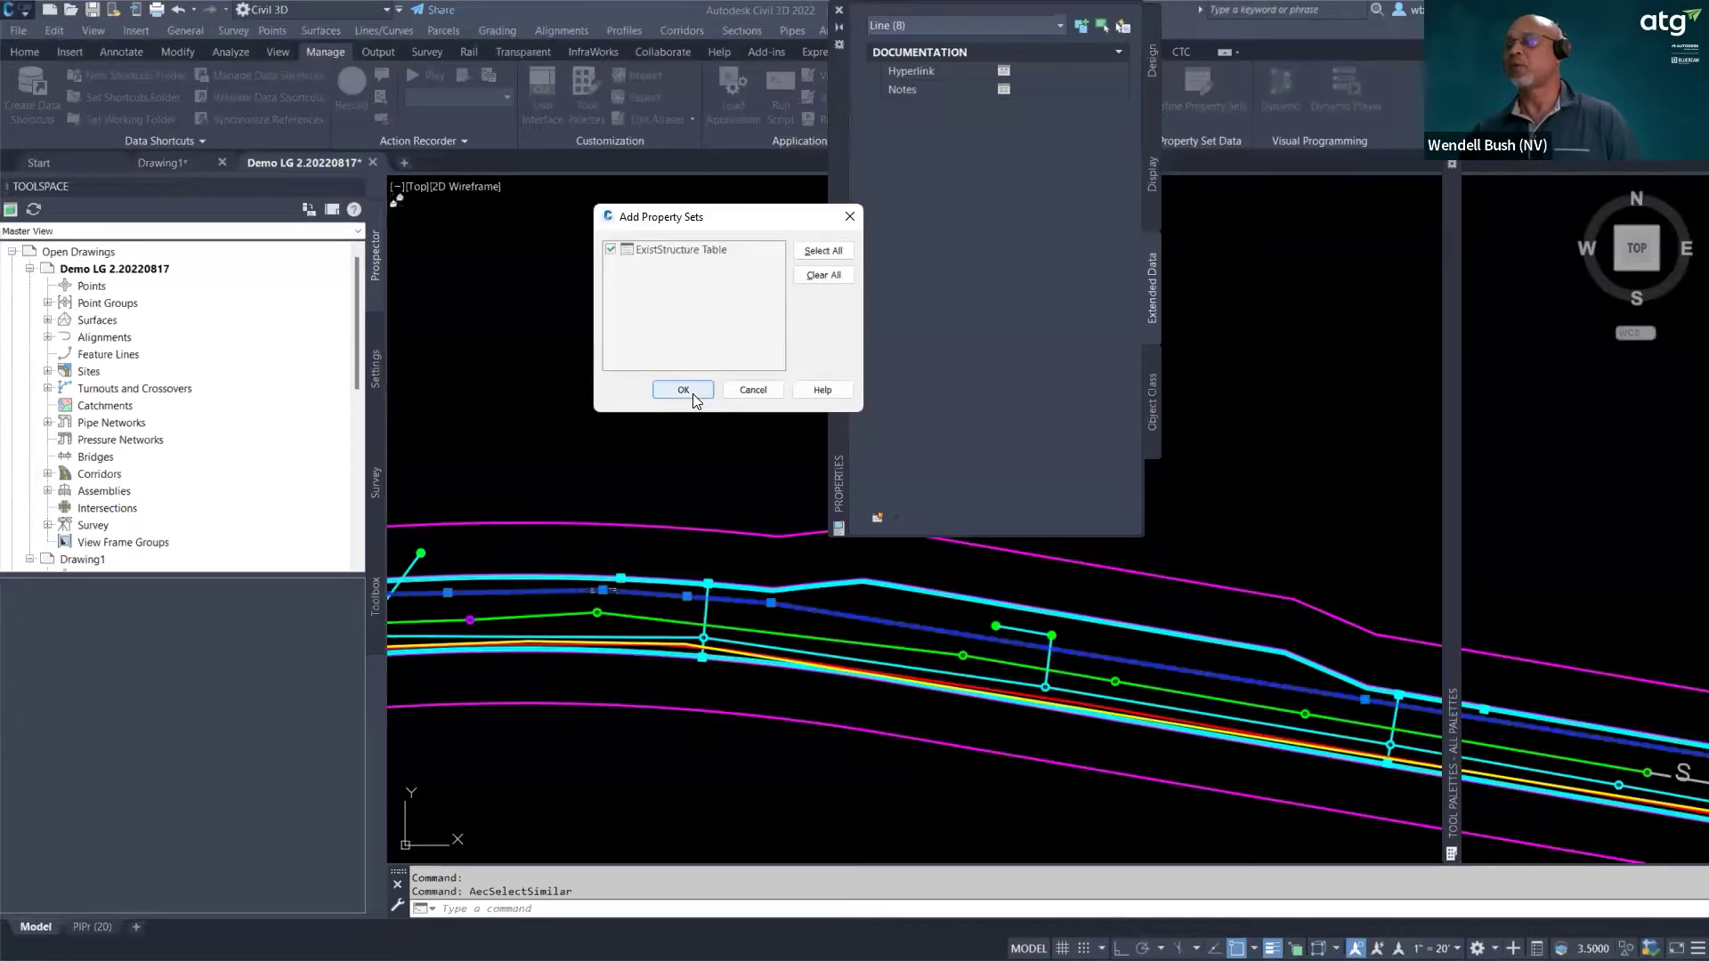
left_click(683, 390)
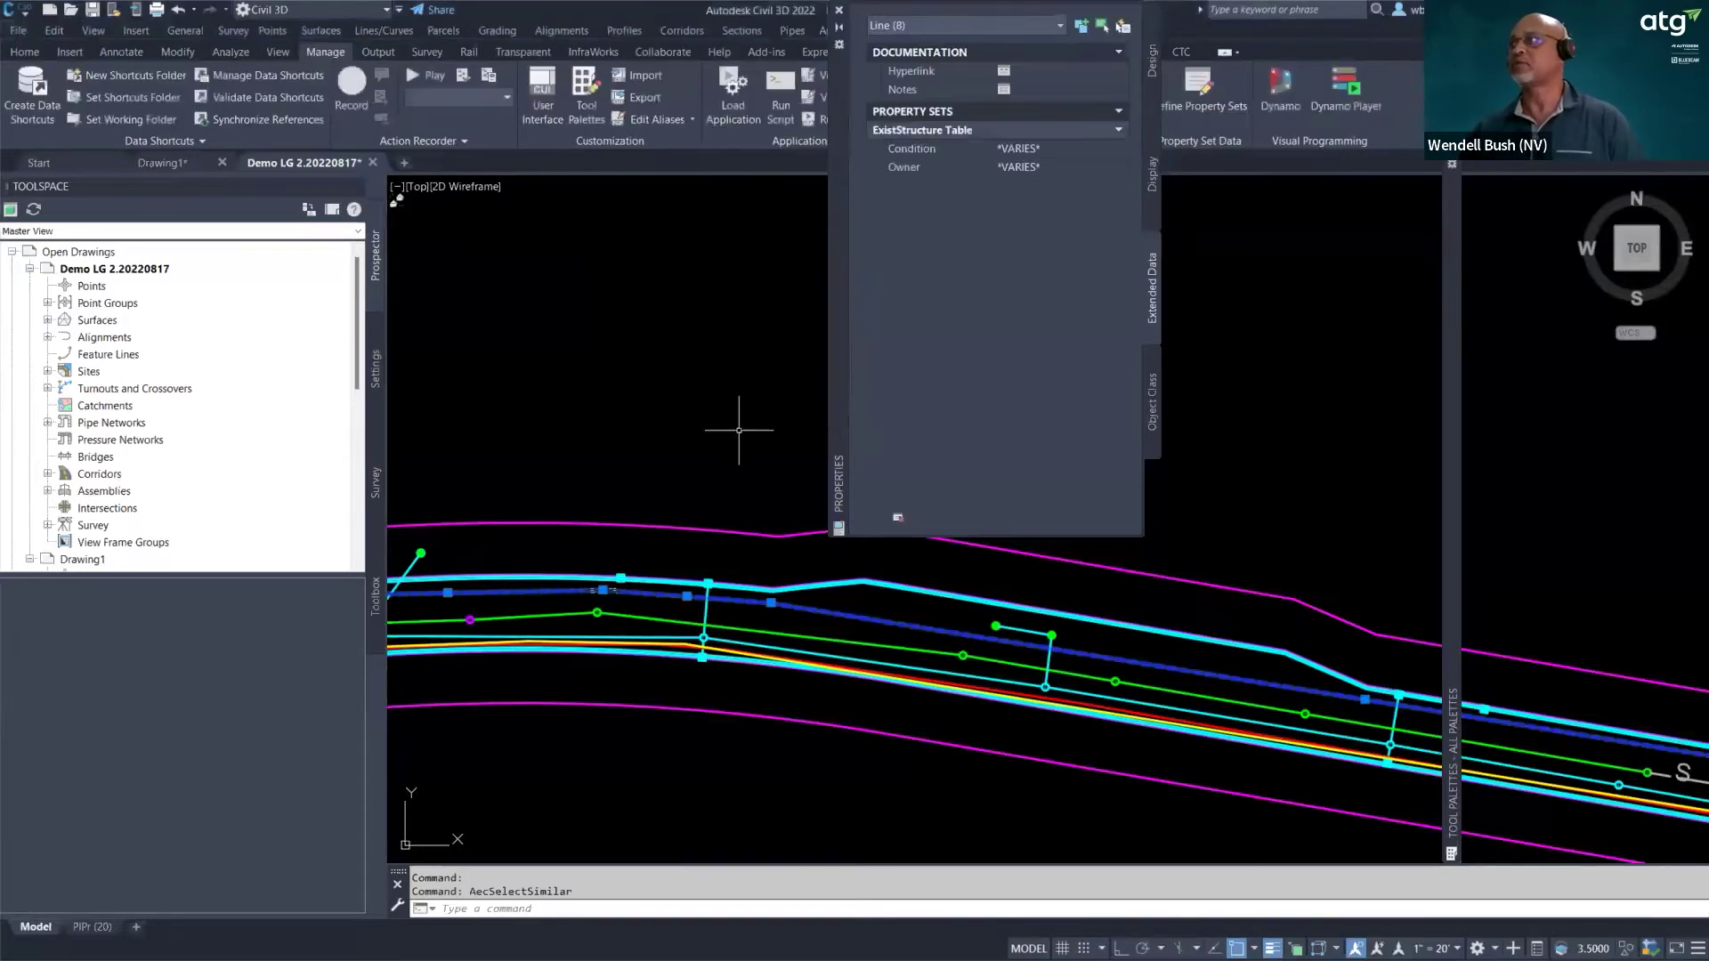
- Set Condition to Fair and Owner to City of Las Vegas for all the selected water lines
left_click(1066, 151)
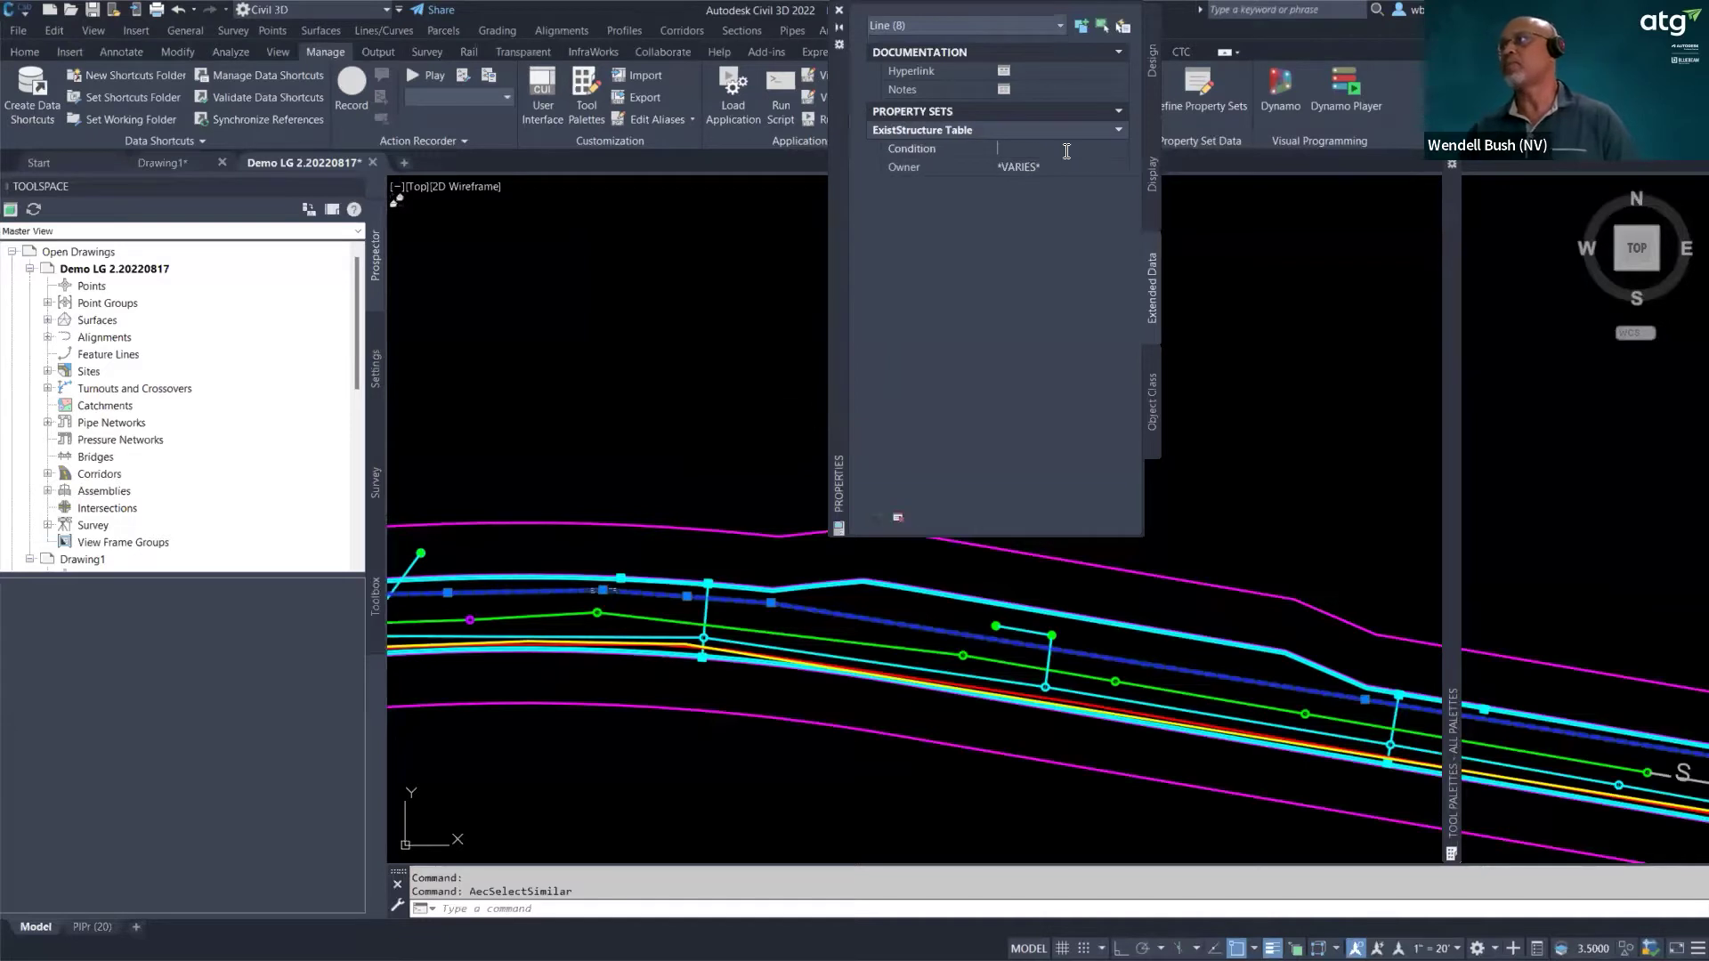
type("Fair")
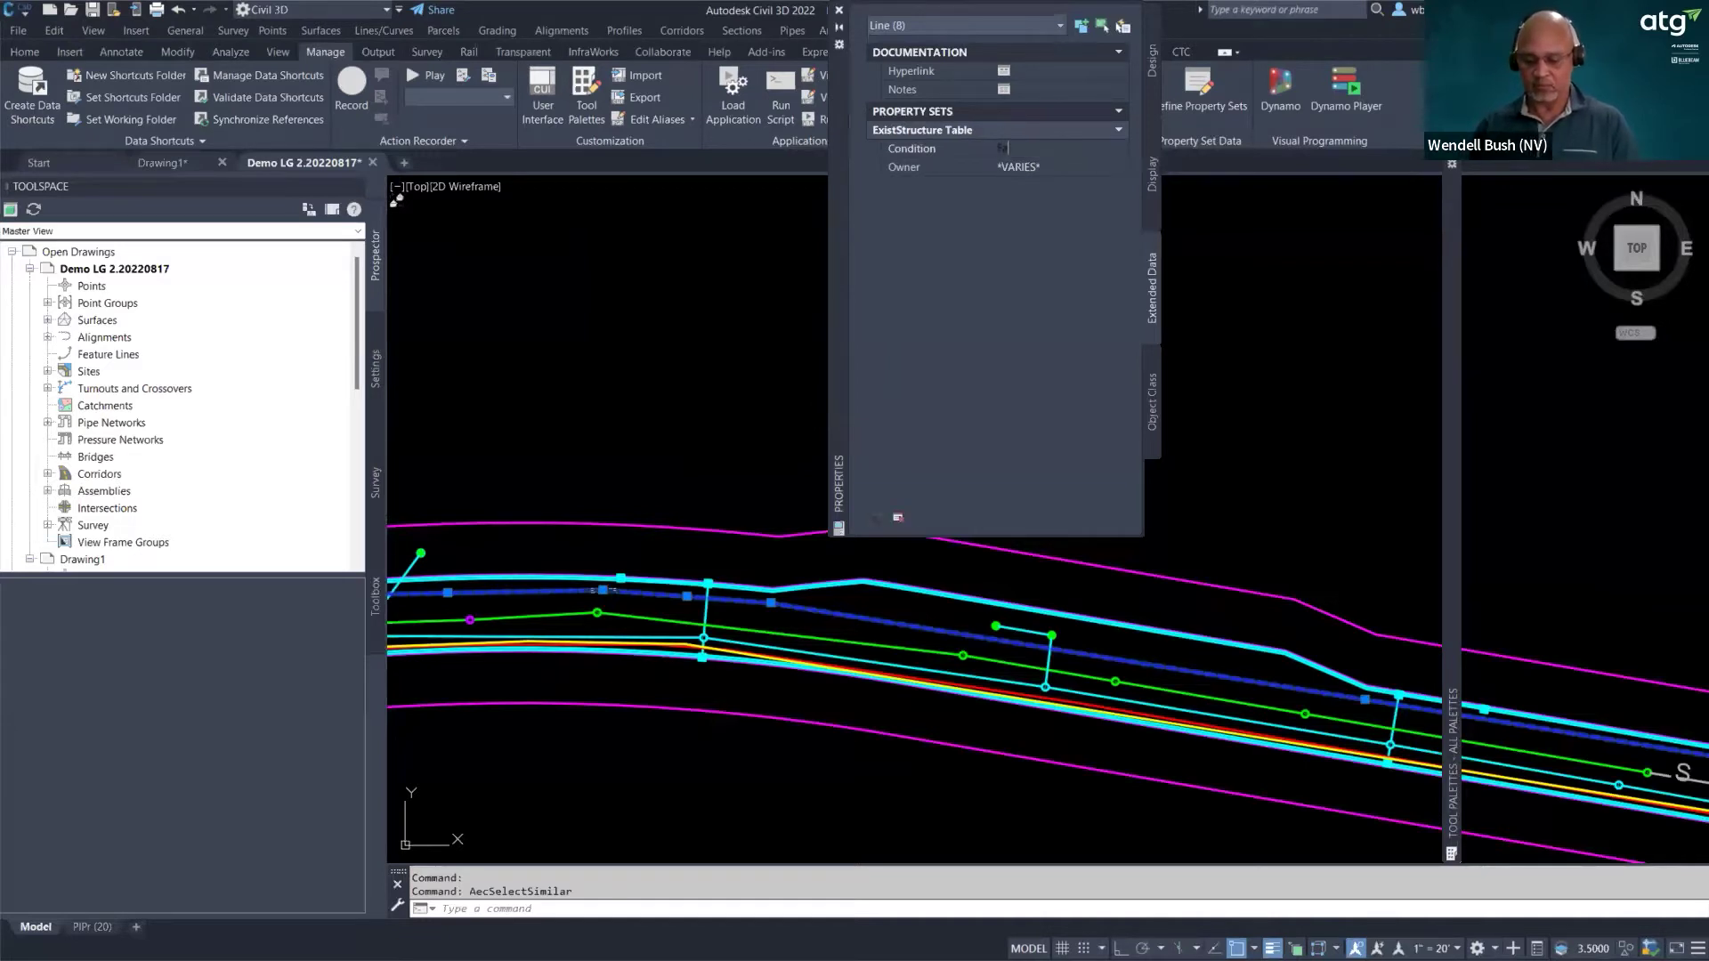
left_click(1072, 171)
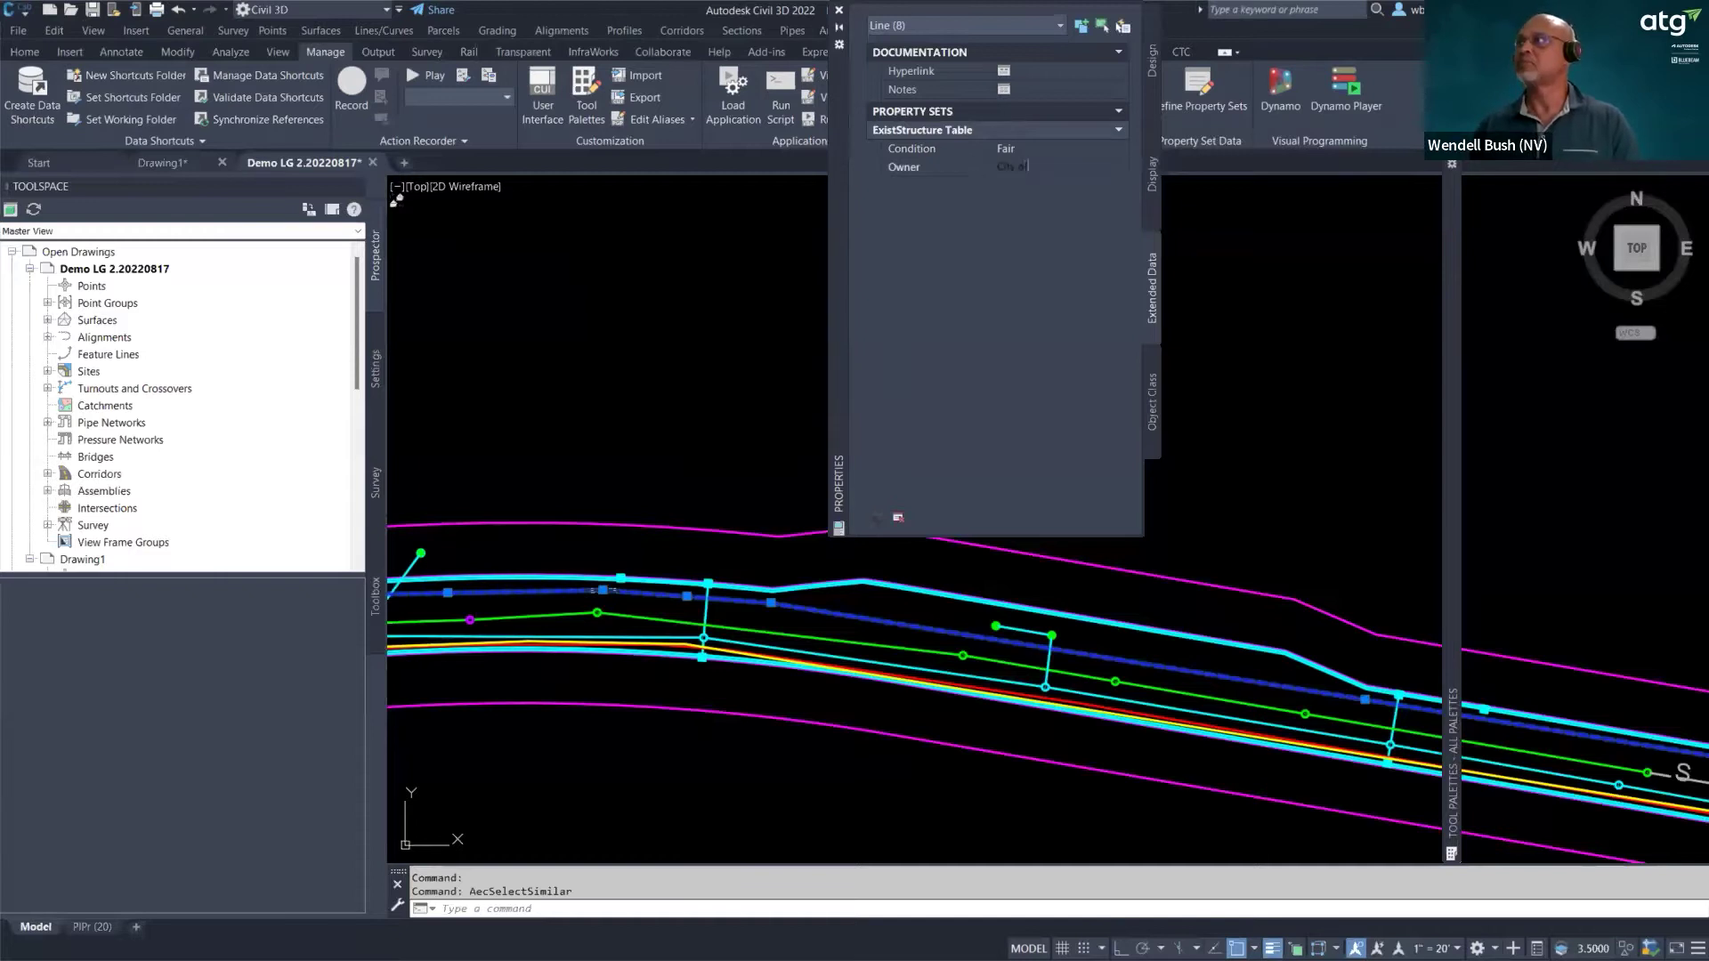
type("City of Las Vegas")
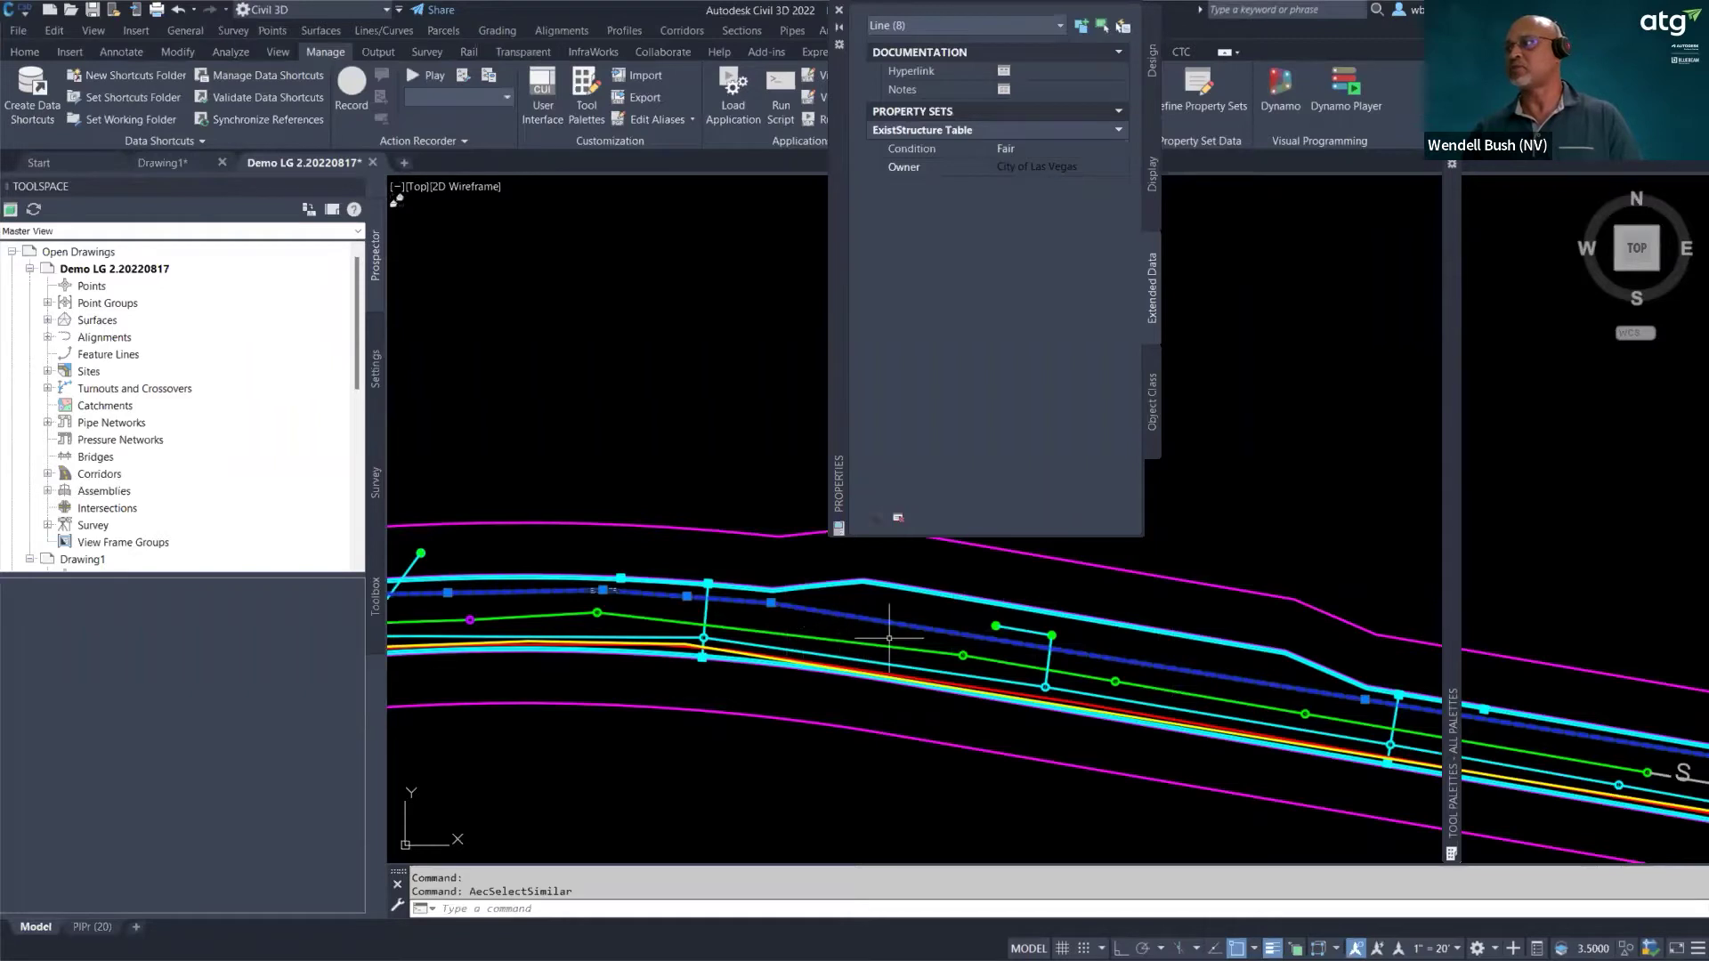
- Clear the selection and check the property set data of the water line segment ending at the EX WTR label
key("Escape")
scroll(556, 592, "up", 3)
scroll(556, 592, "up", 2)
scroll(686, 590, "down", 2)
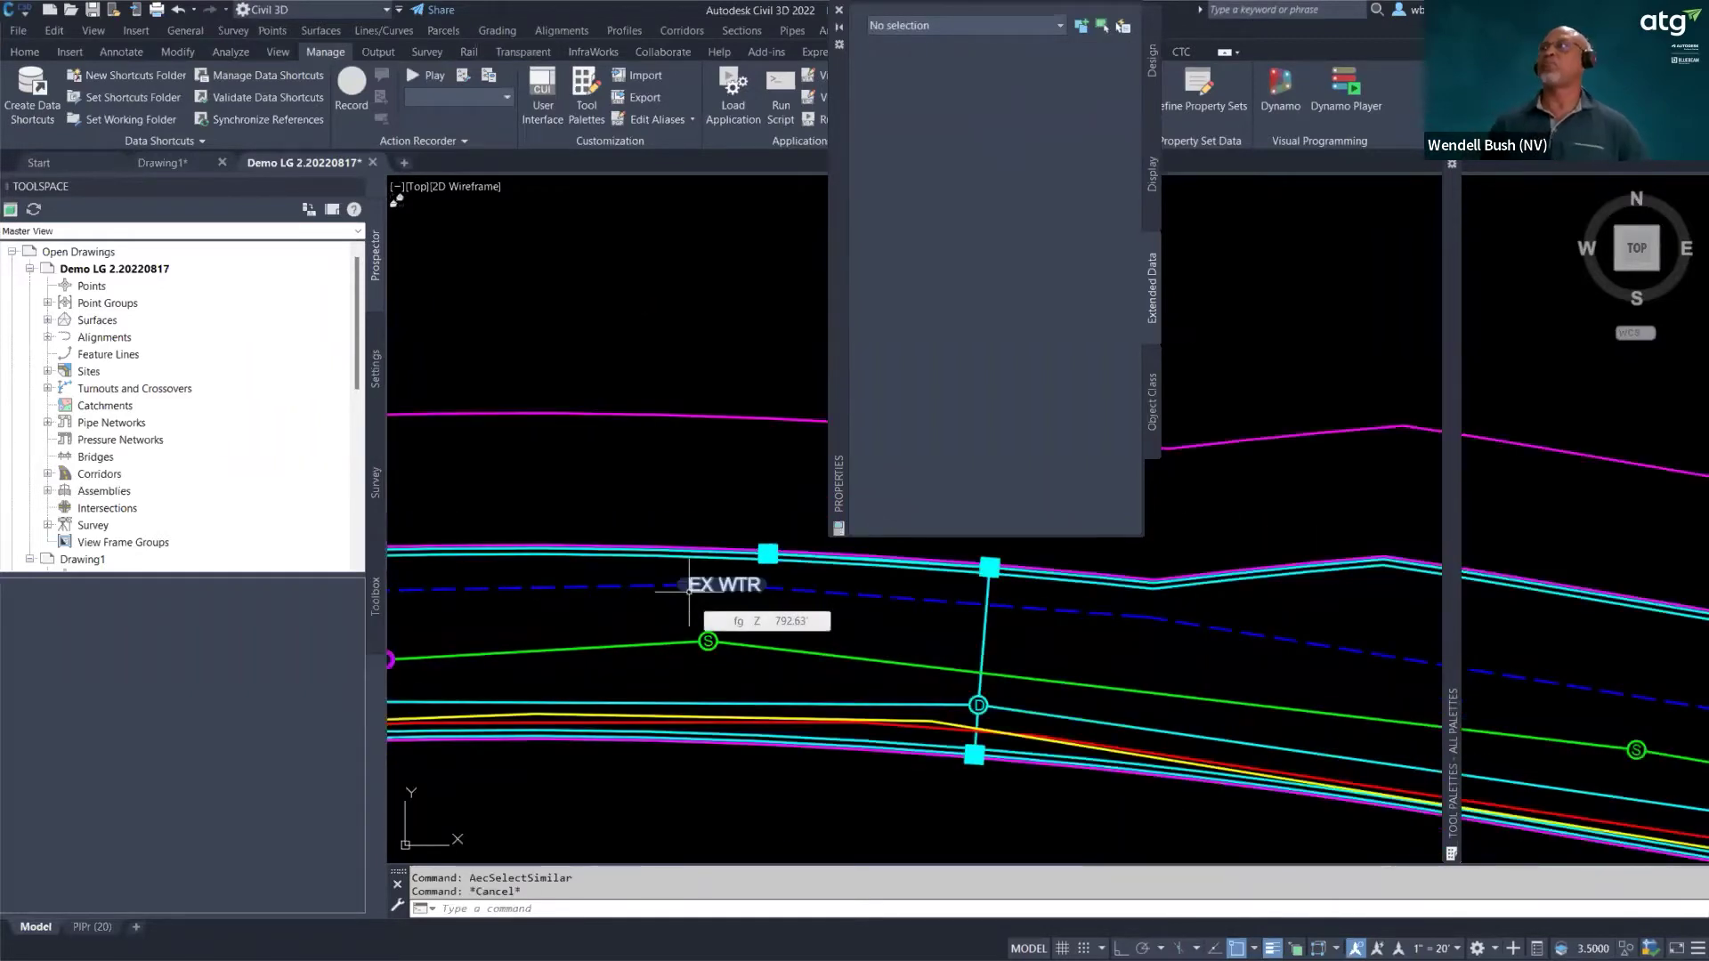
left_click(688, 587)
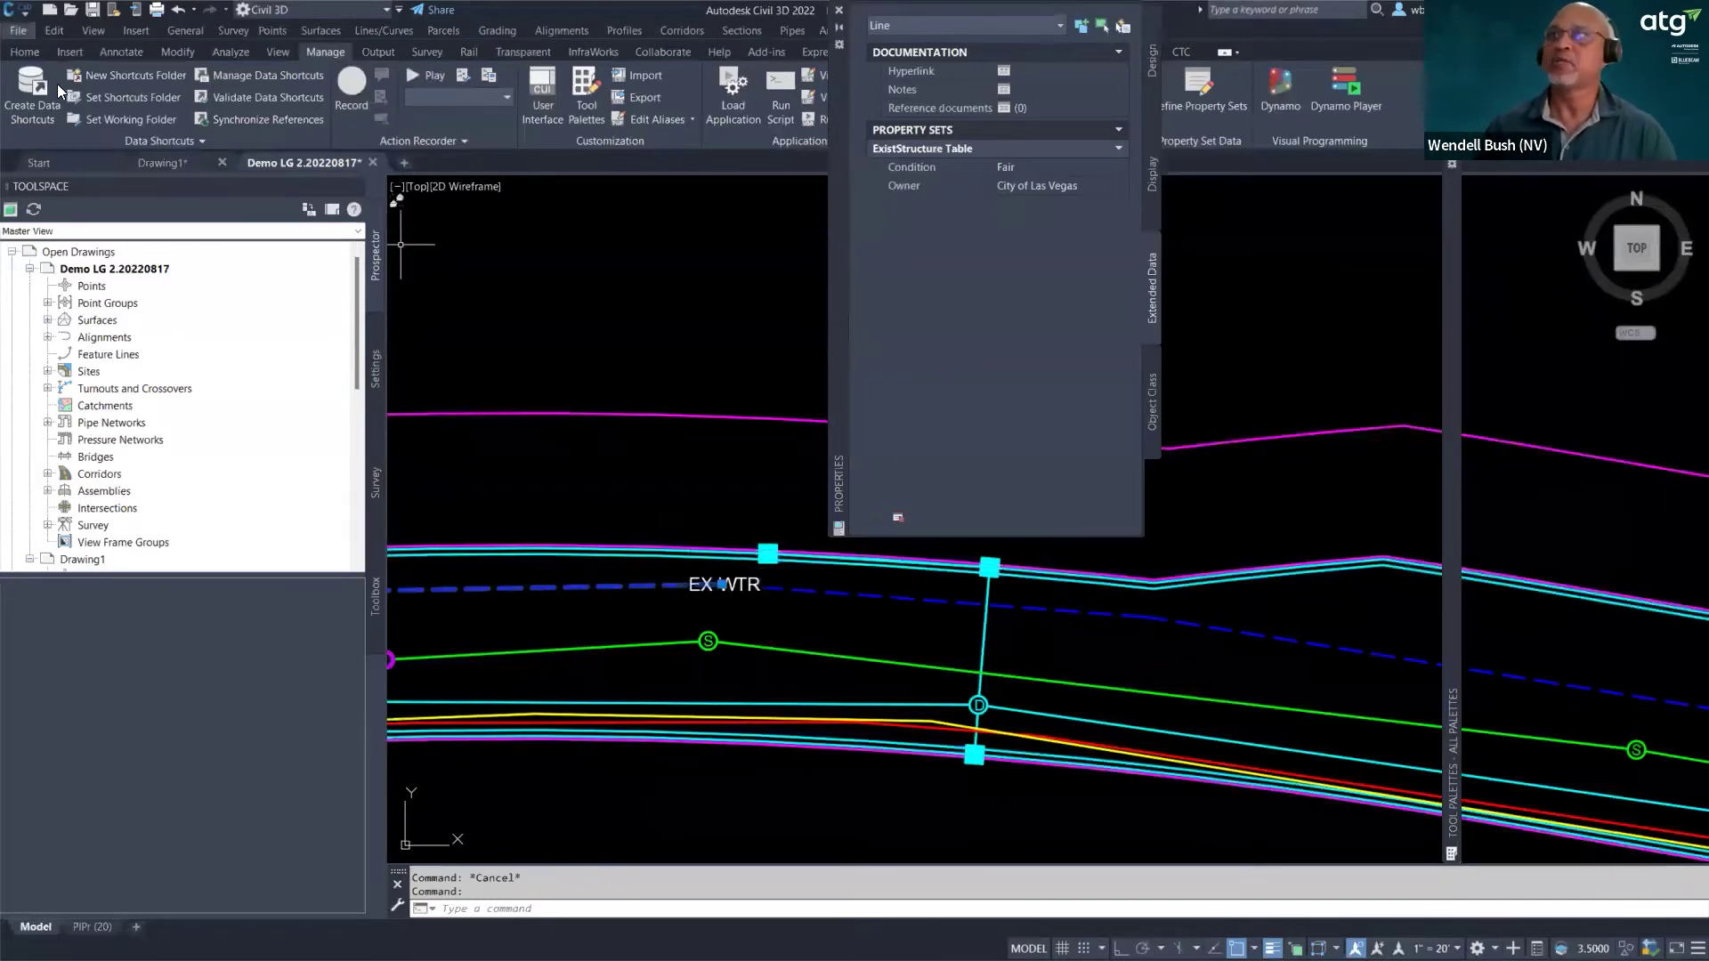
- Open the Add Labels dialog for the Line and Curve feature
left_click(120, 53)
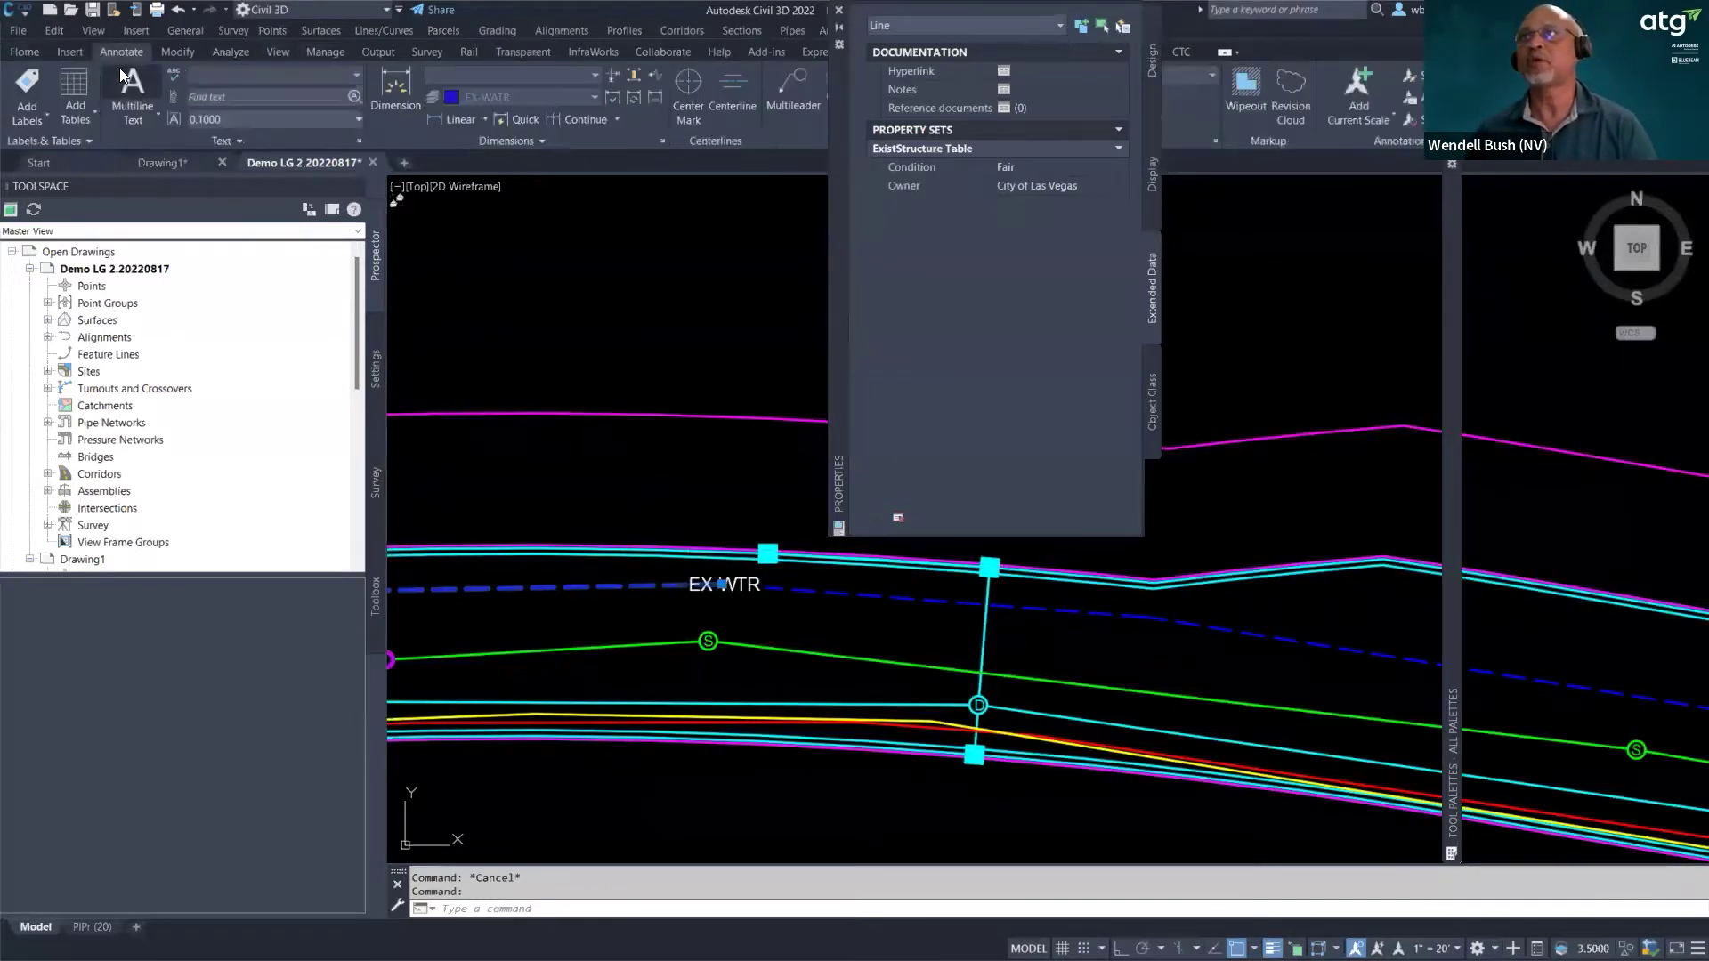
left_click(46, 108)
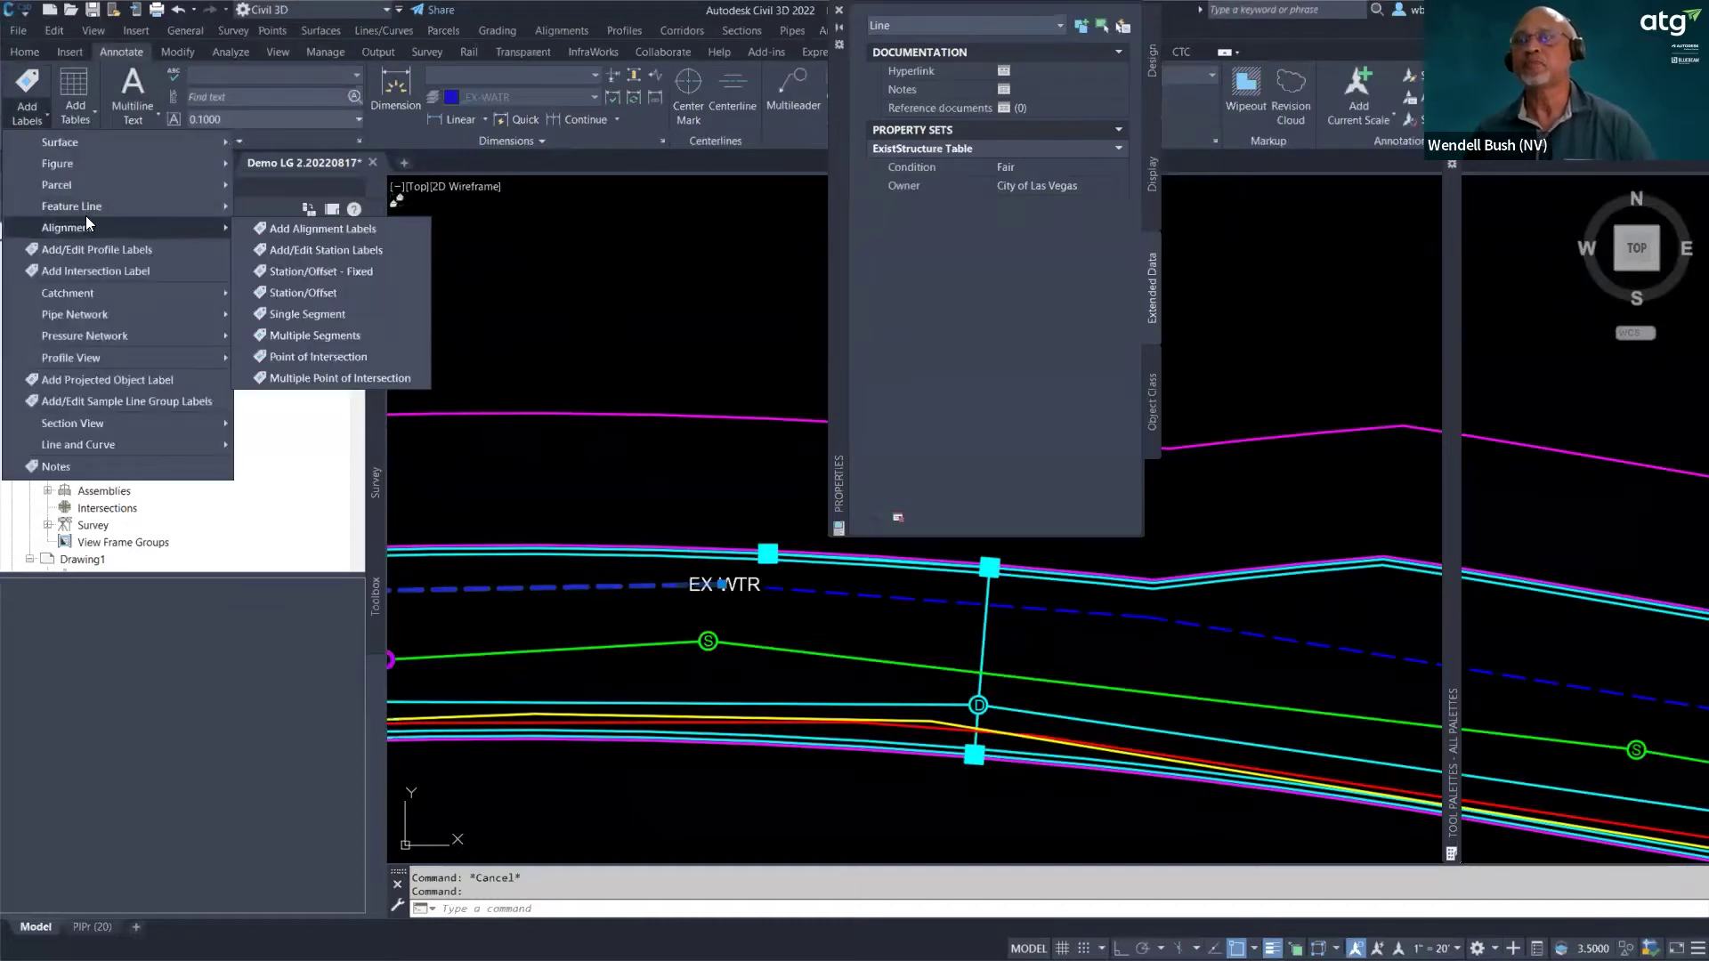
mouse_move(86, 218)
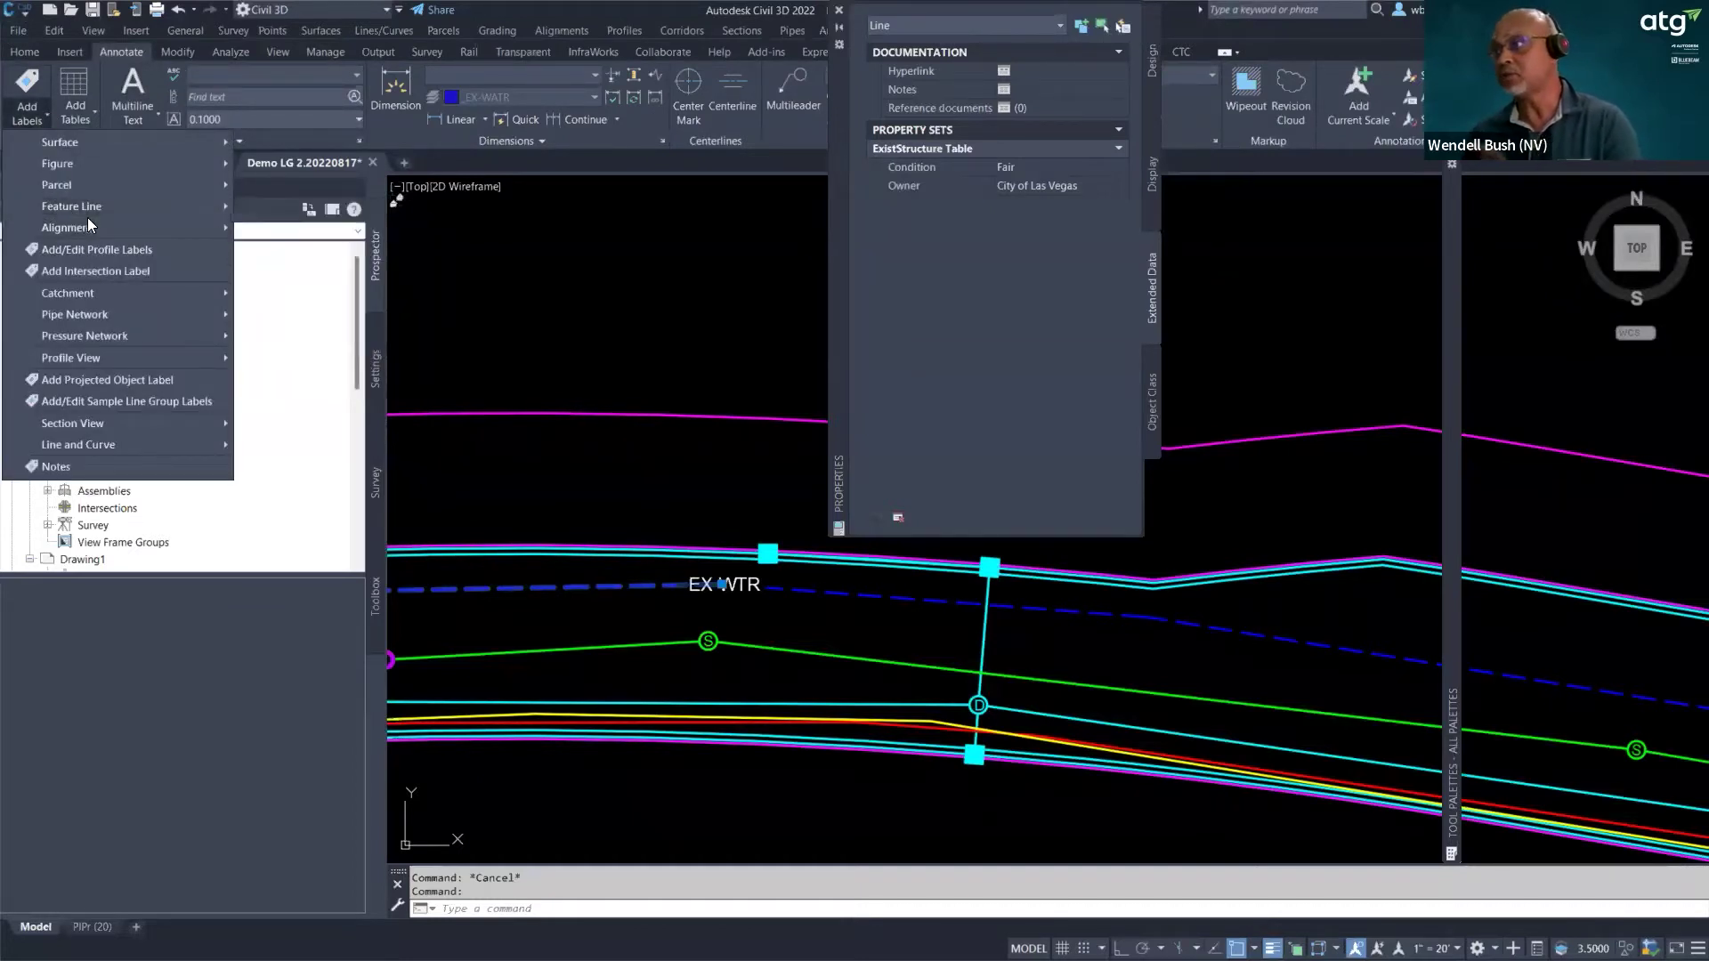
mouse_move(92, 445)
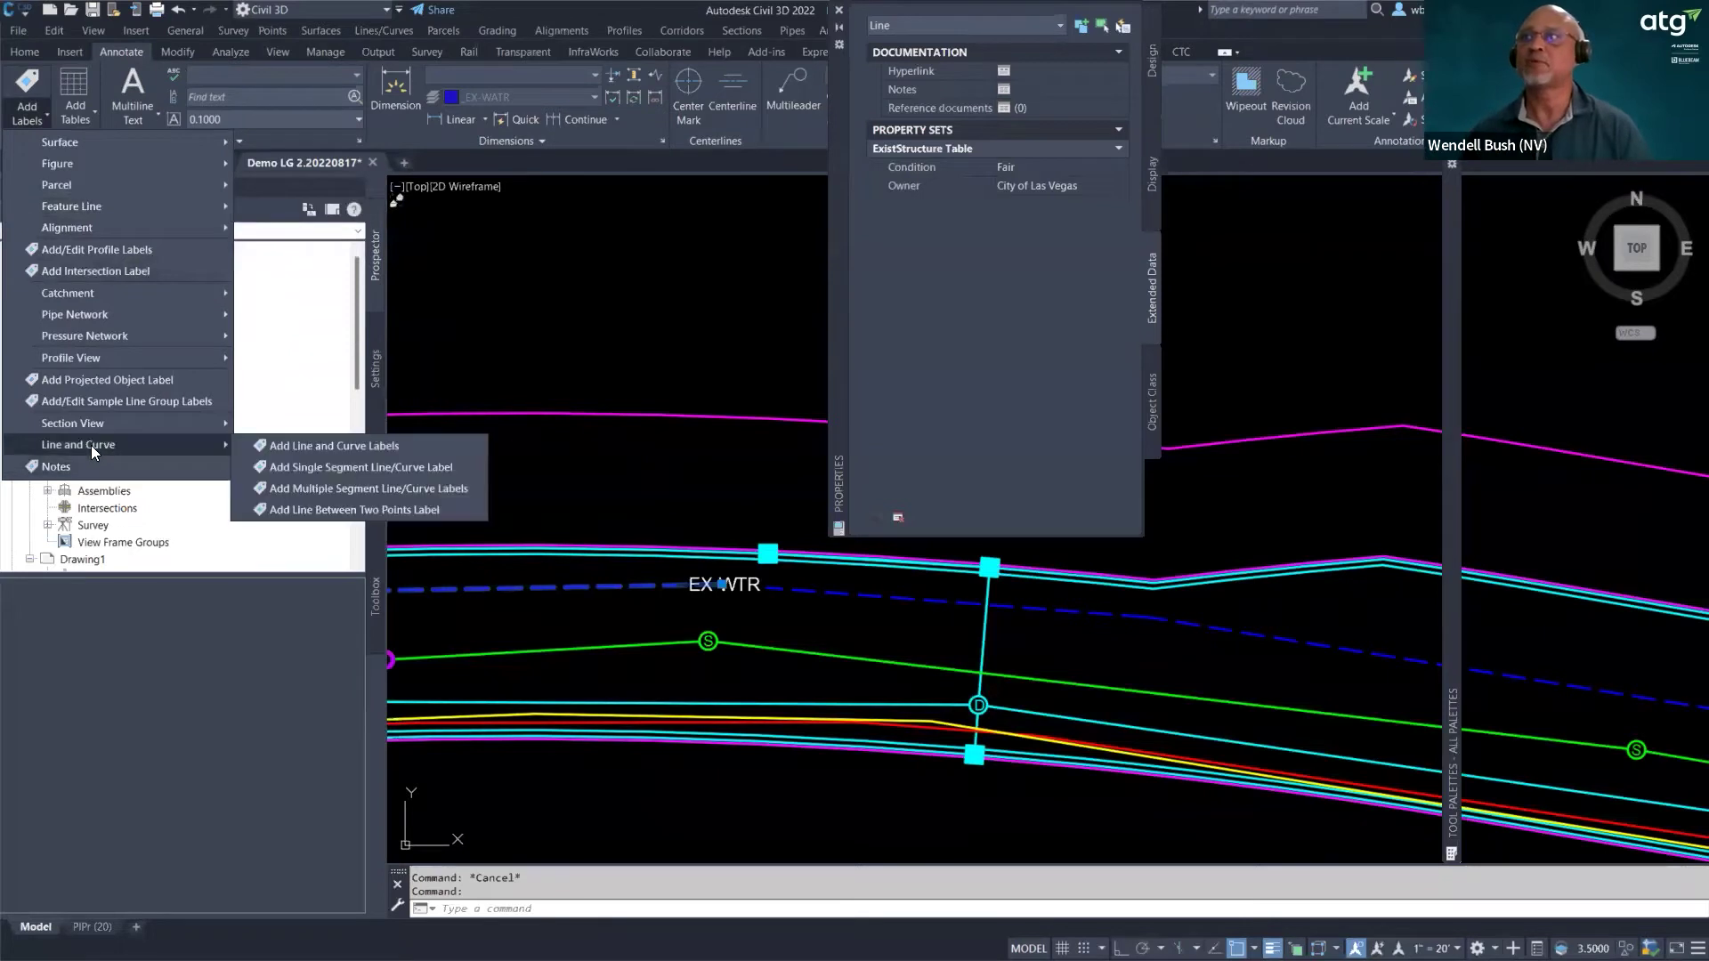
left_click(326, 446)
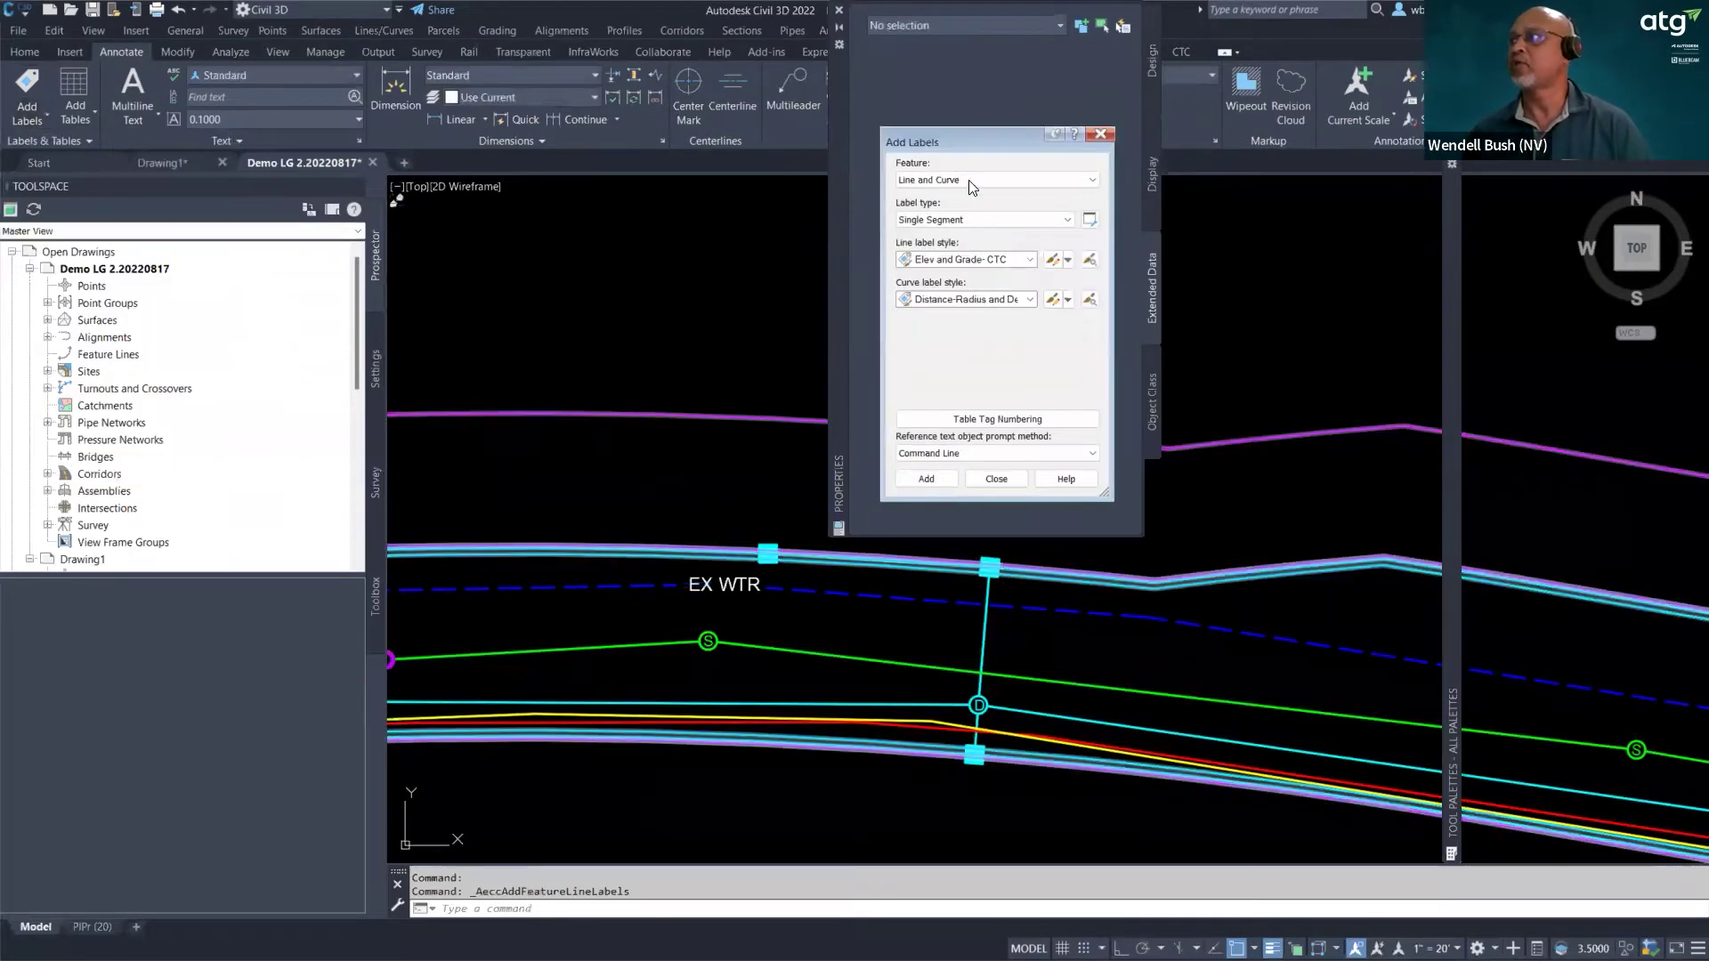
- Set the label feature and type to Note with the EX-WATR note label style, and open that style for editing
left_click(1030, 181)
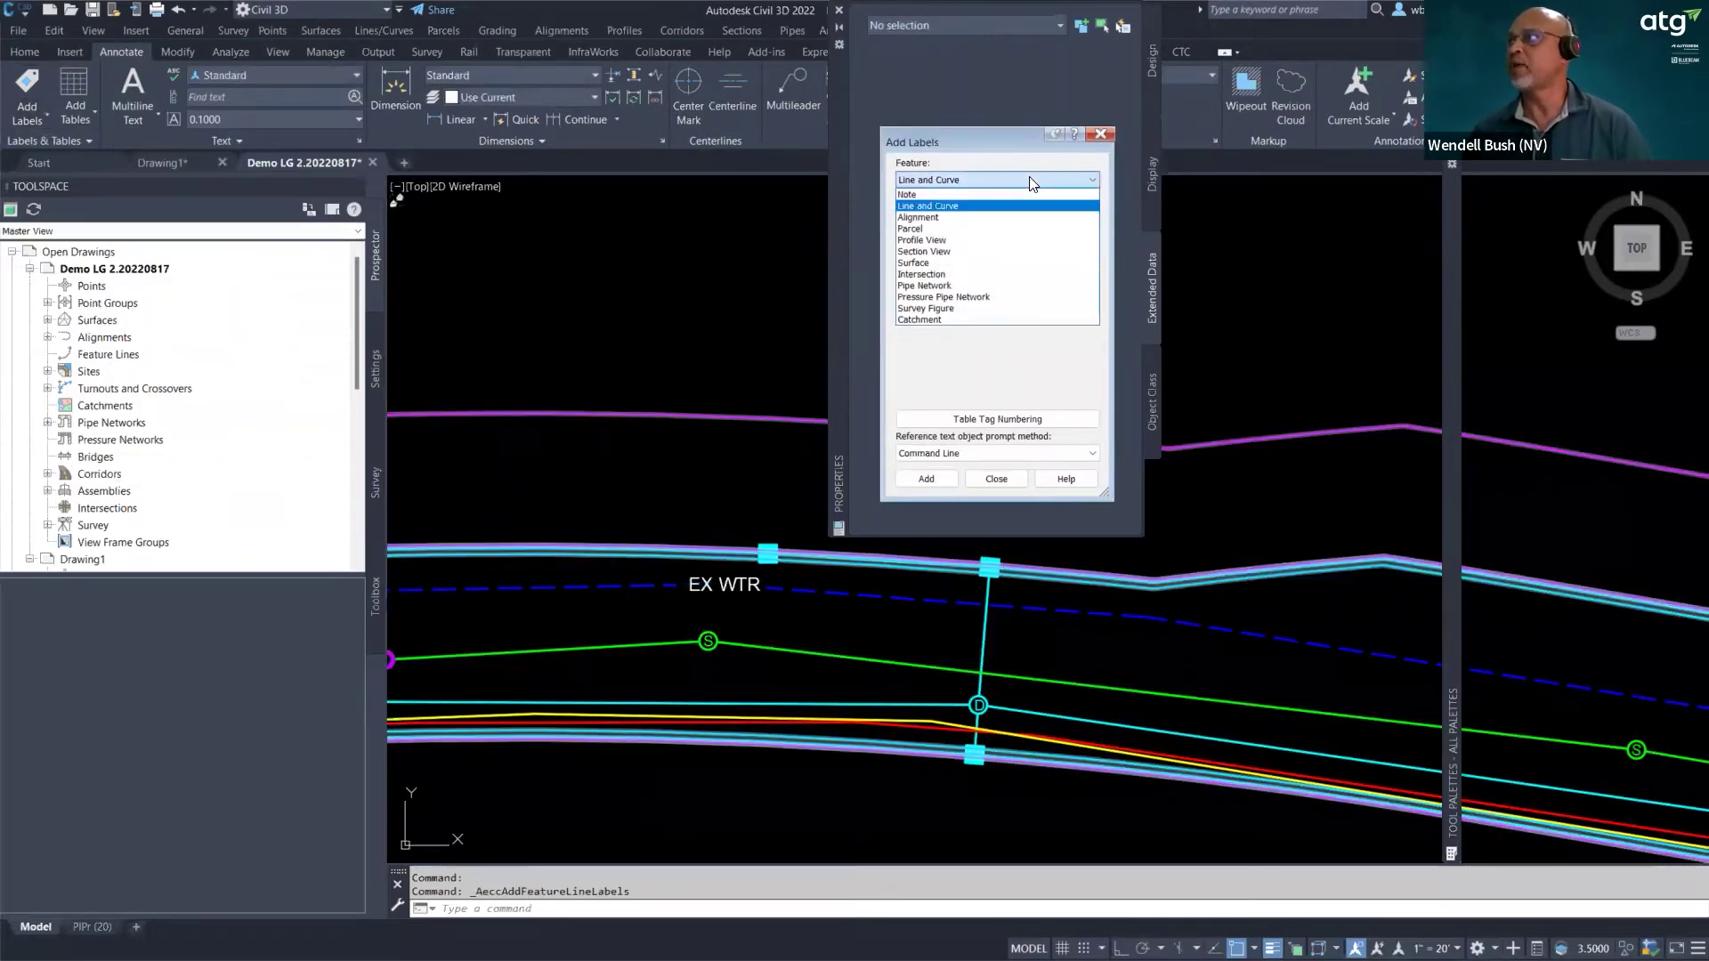
left_click(916, 198)
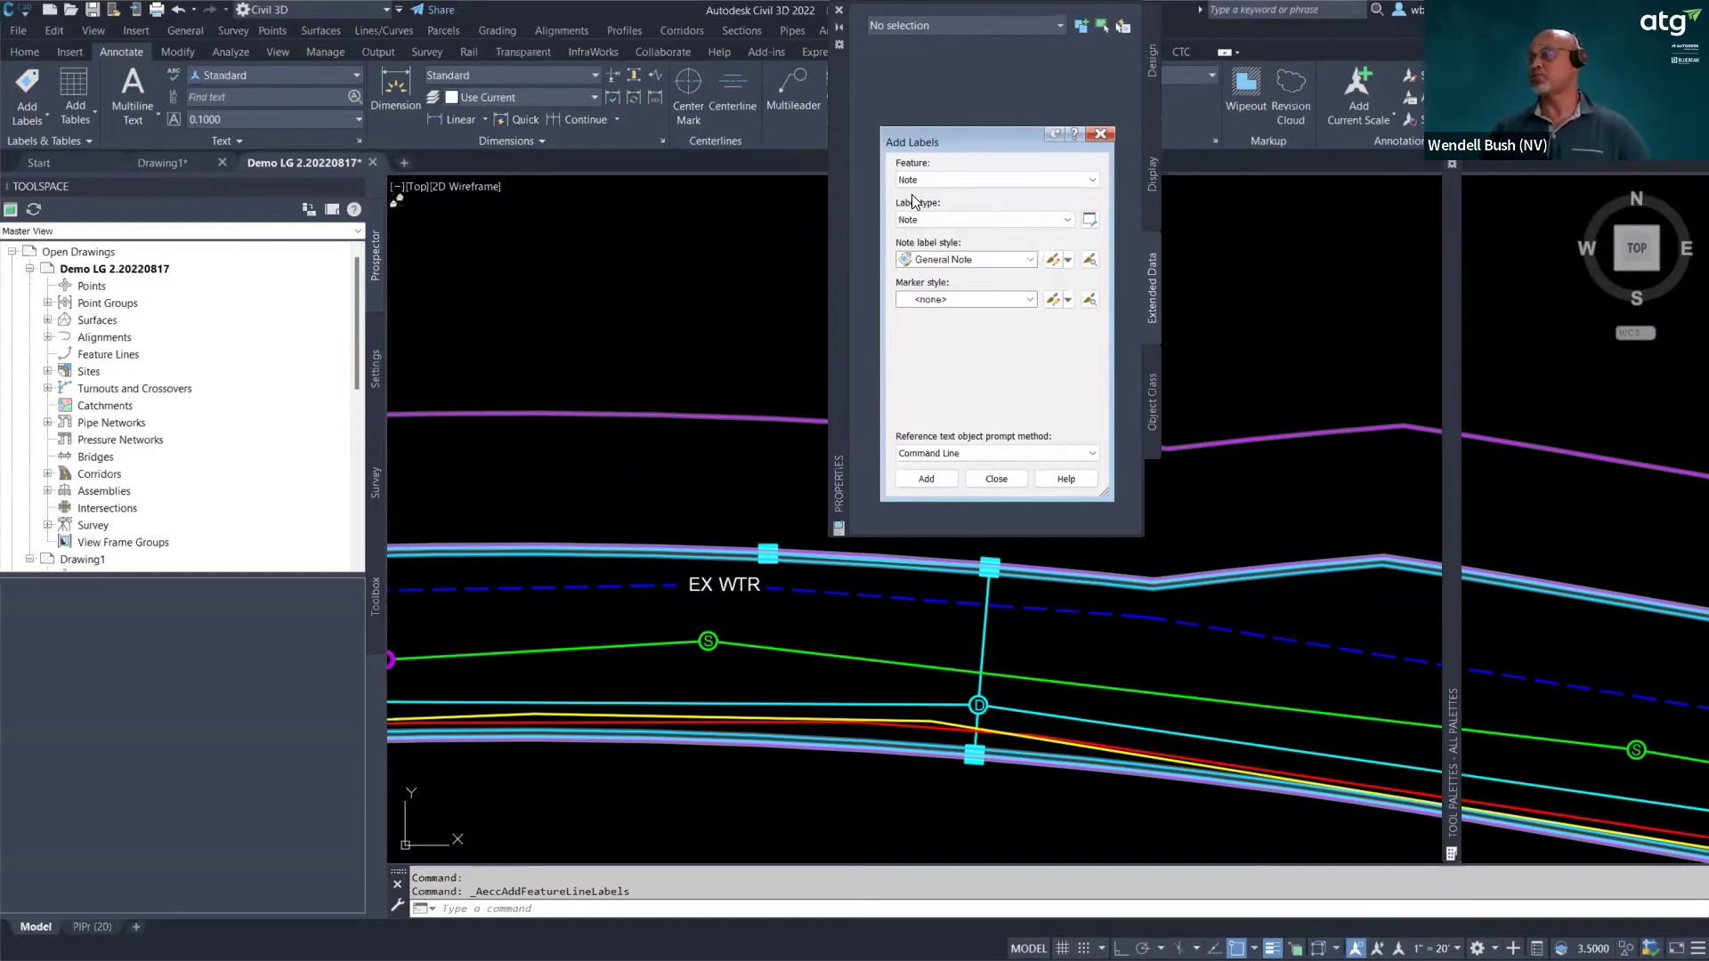
left_click(1092, 180)
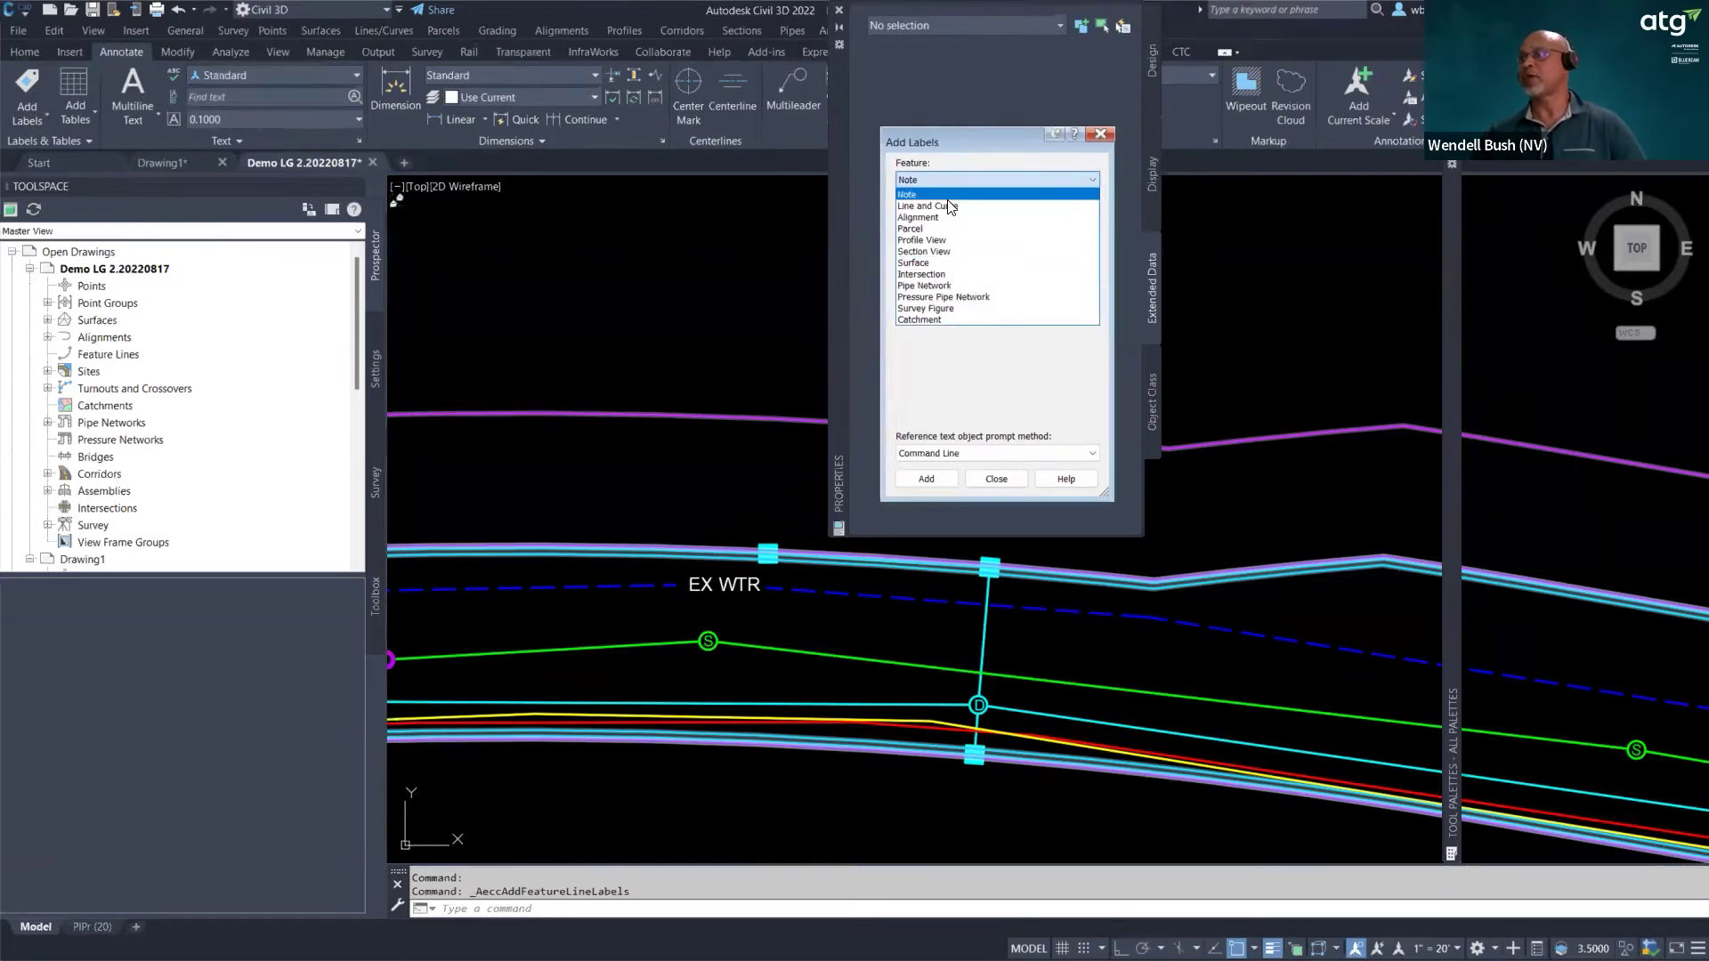
left_click(912, 194)
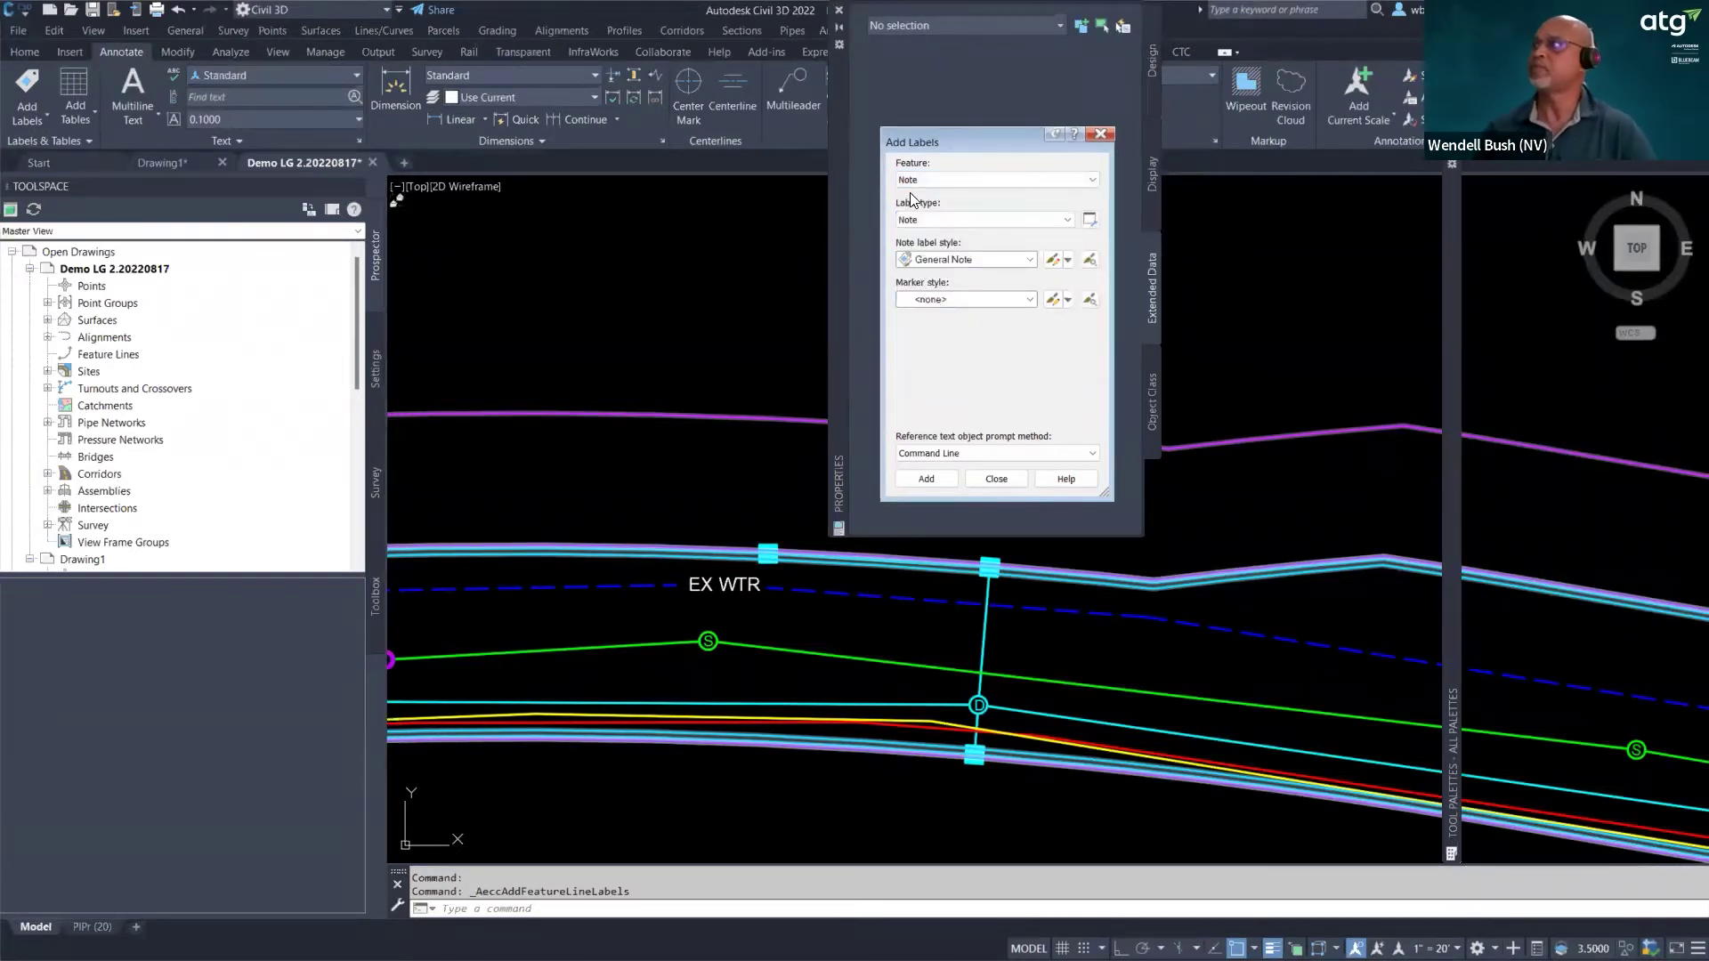
left_click(1070, 219)
left_click(1046, 232)
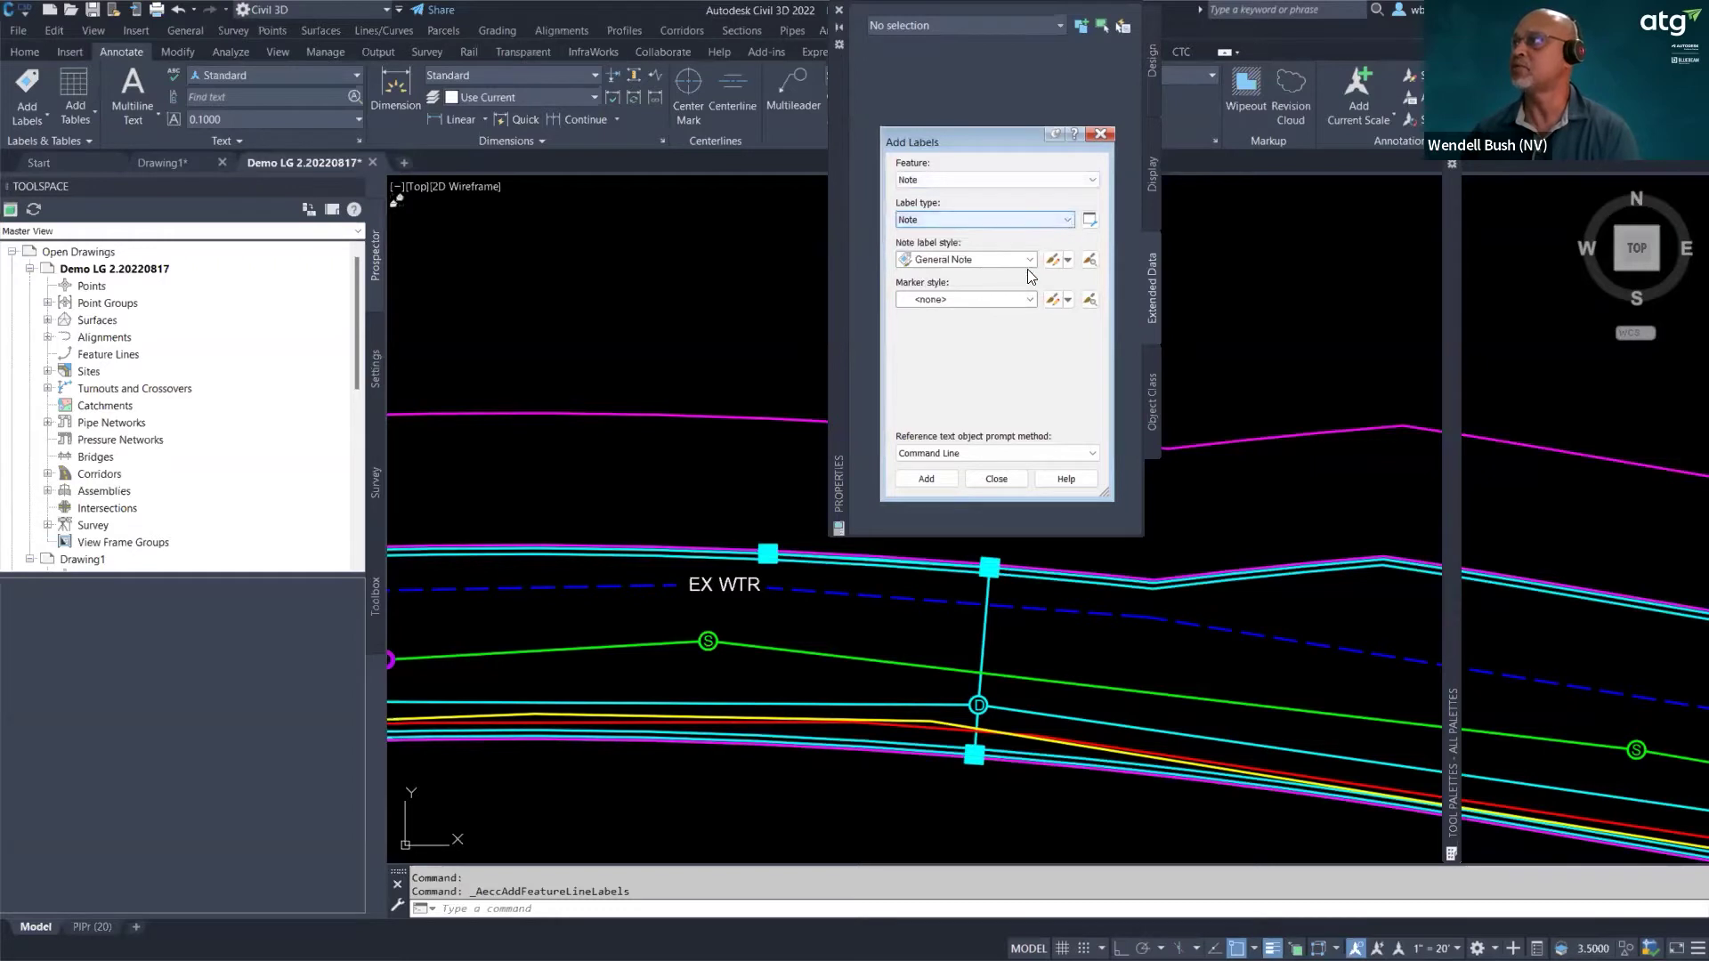
left_click(1028, 263)
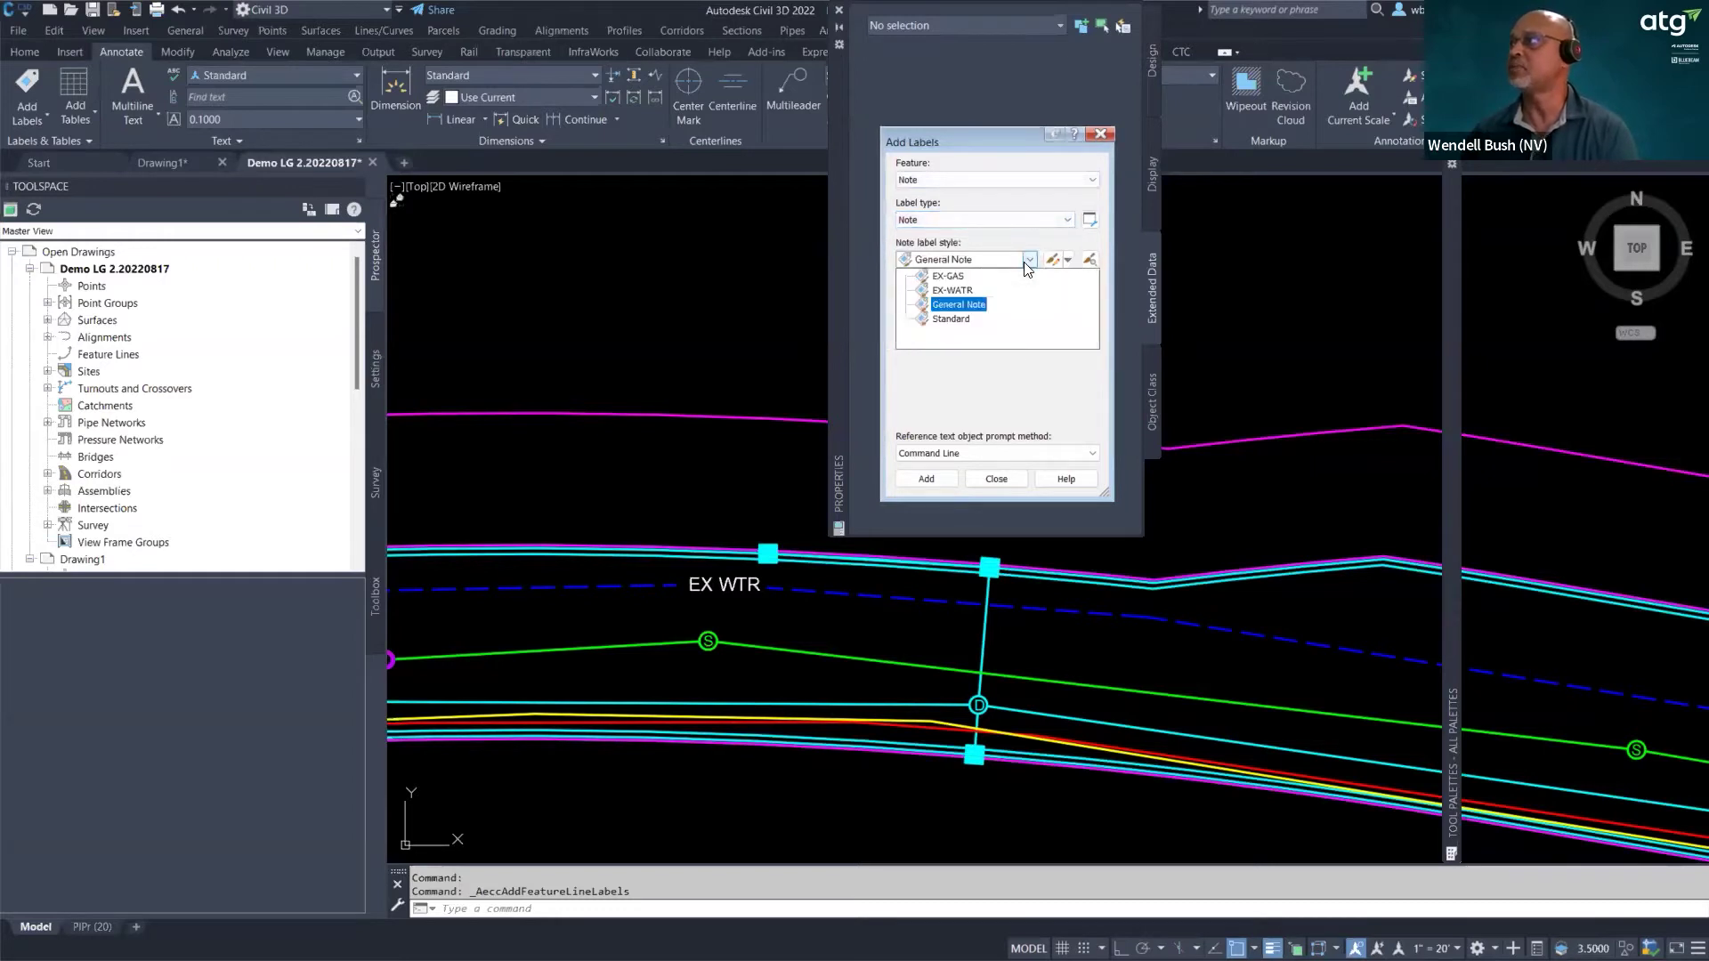
left_click(954, 292)
left_click(1069, 260)
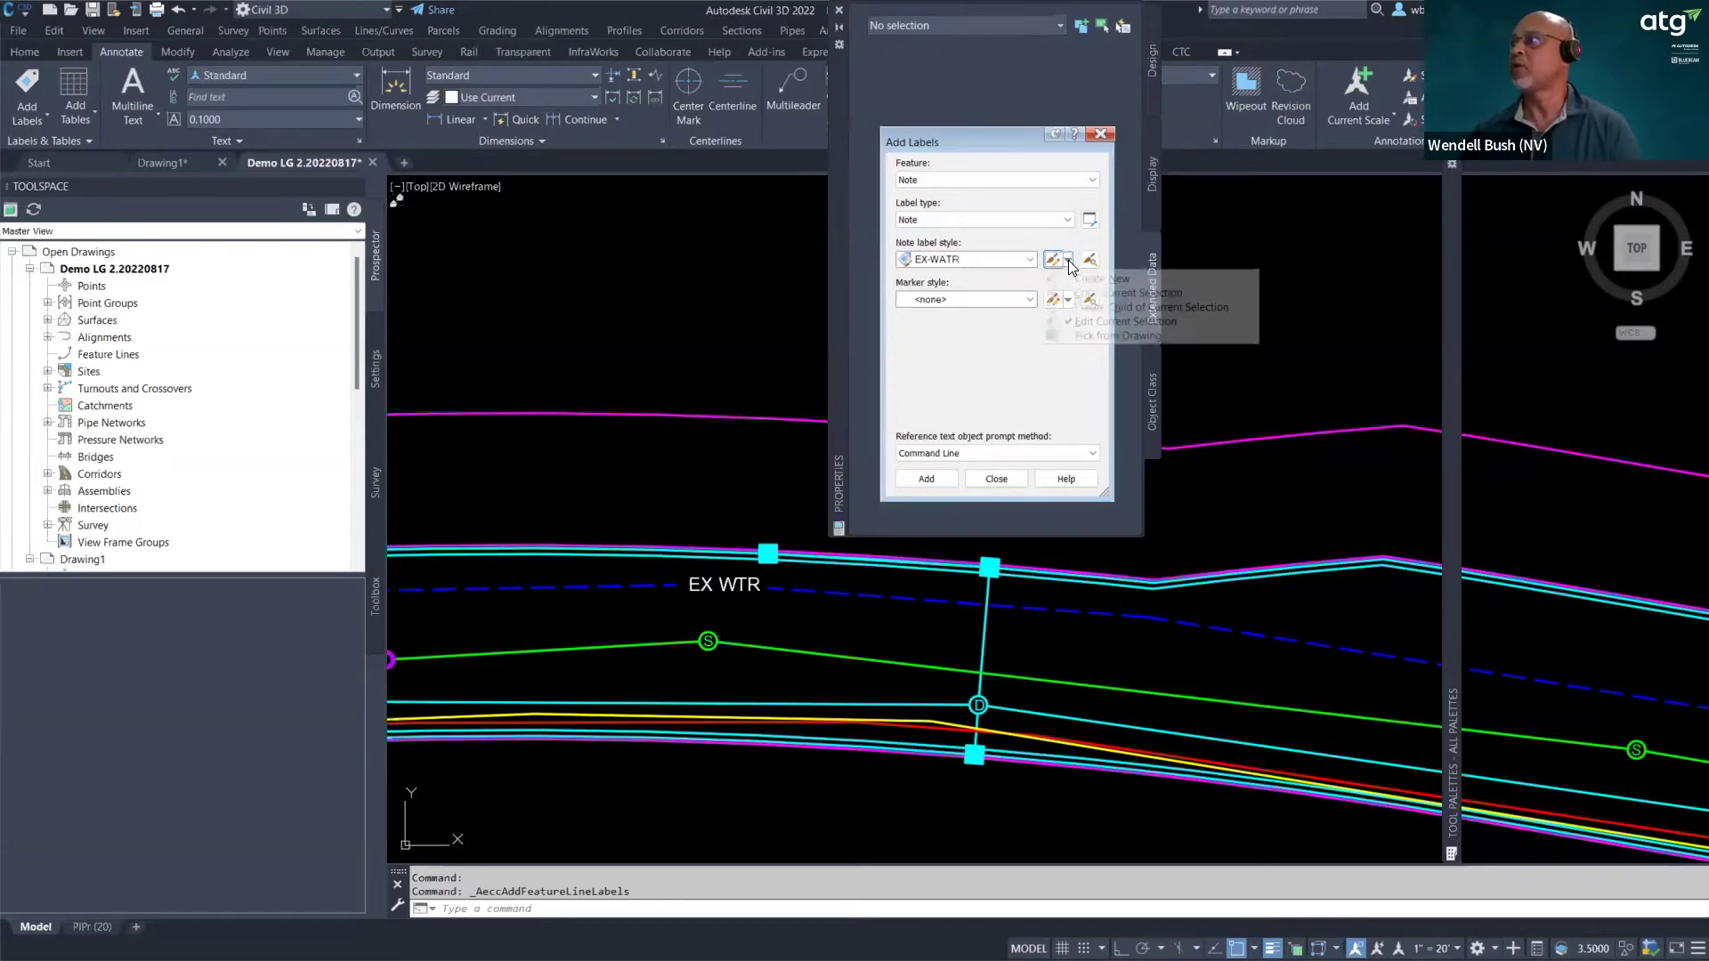
left_click(1105, 321)
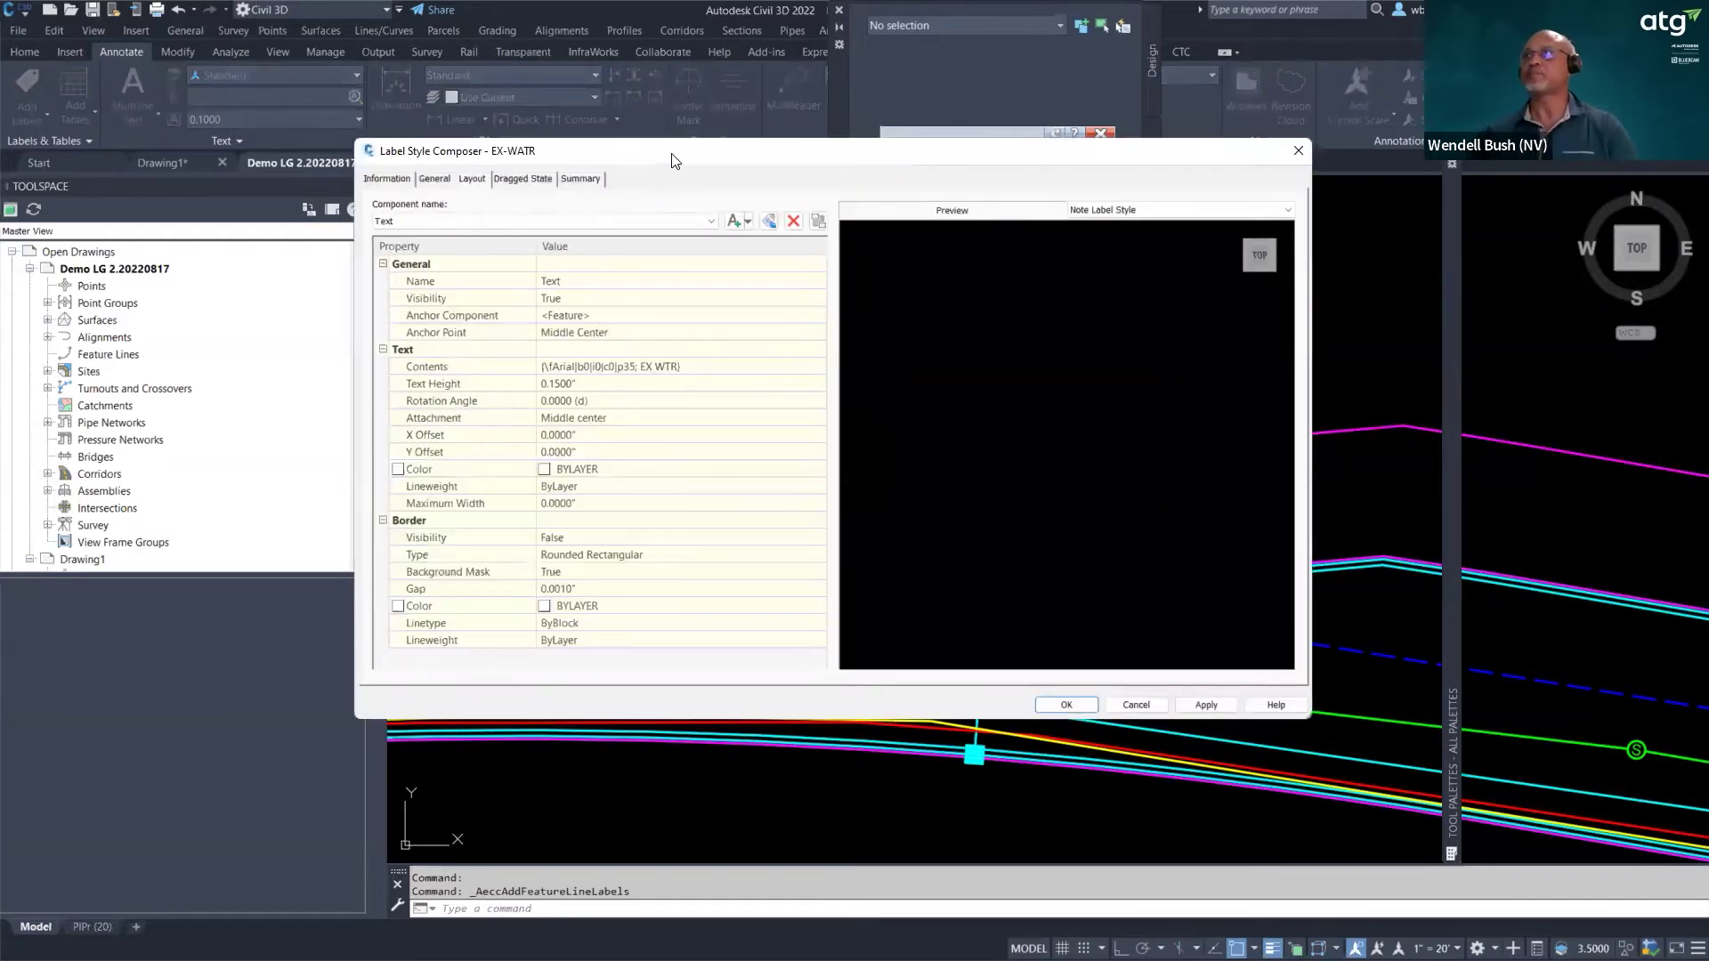
- Review the Information, General and Layout settings of the EX-WATR label style
left_click_drag(676, 157, 745, 108)
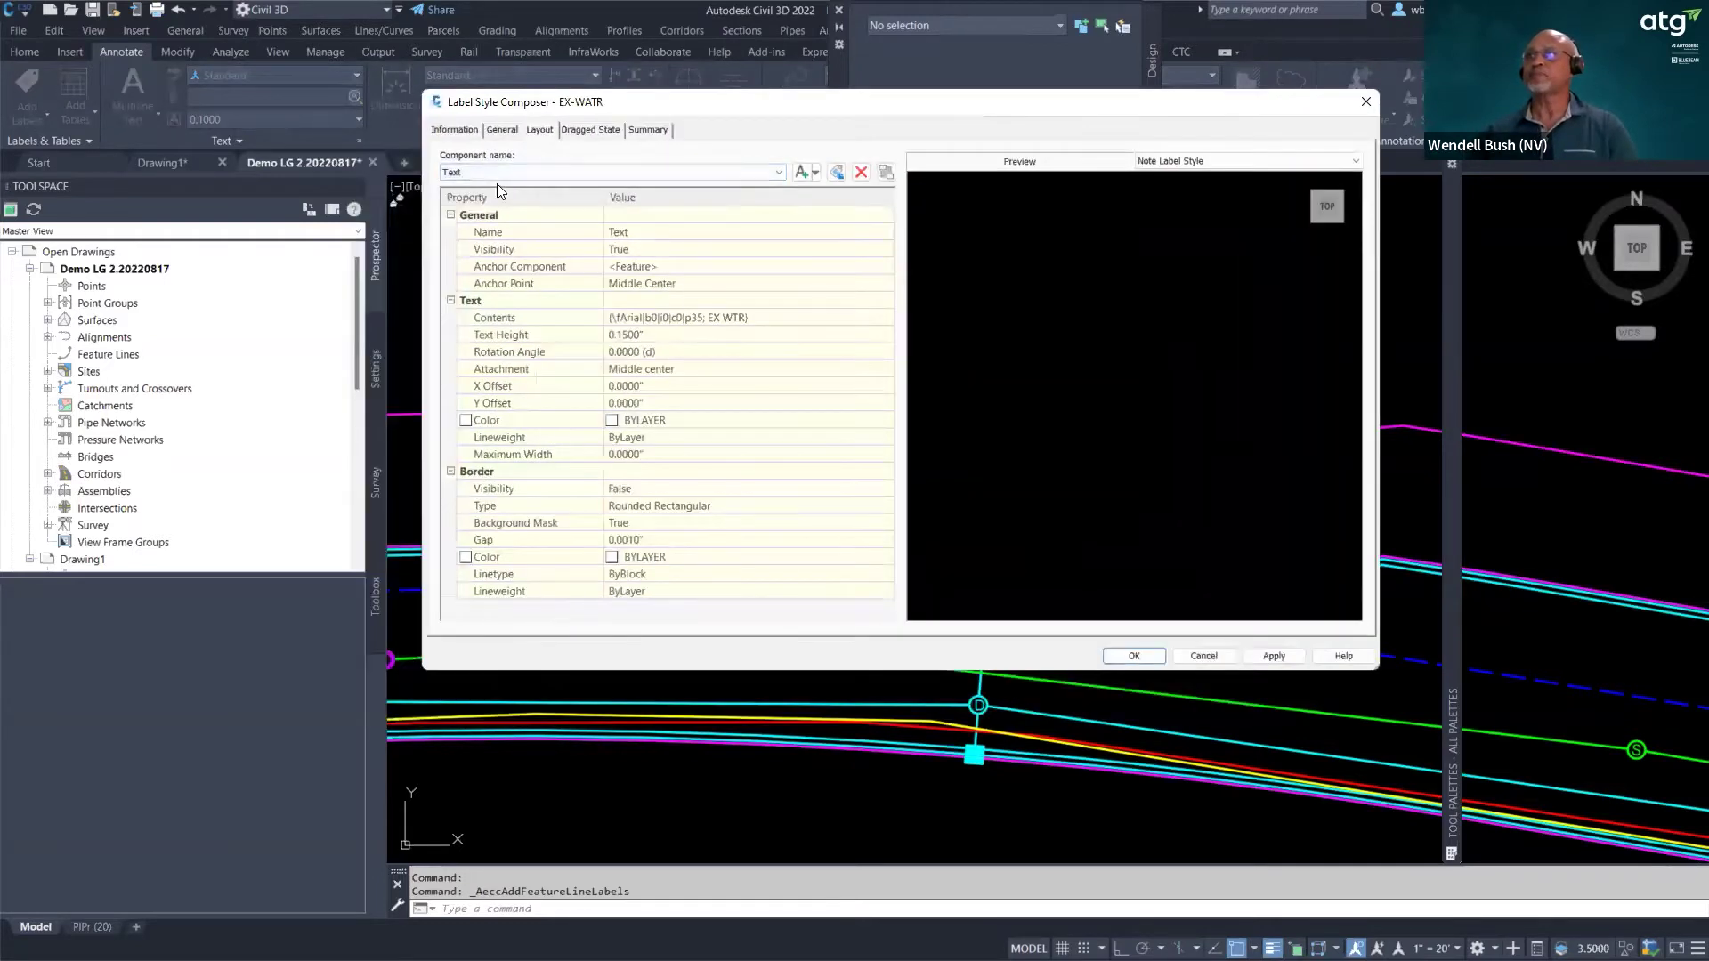
left_click(456, 131)
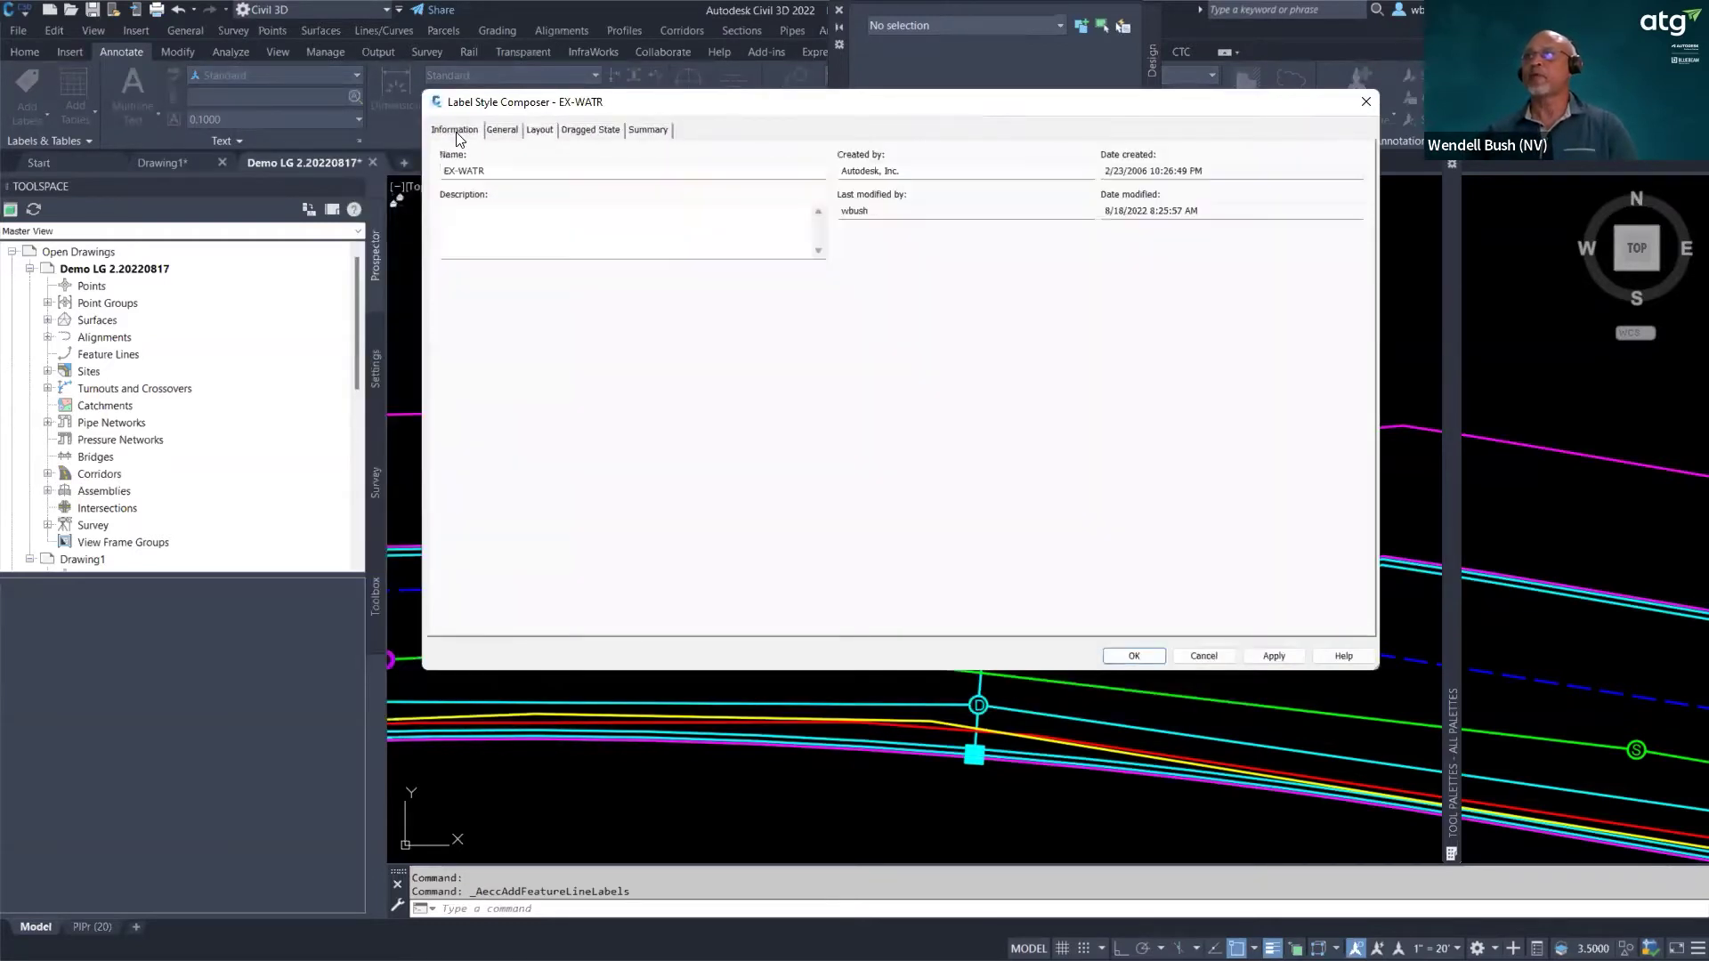
left_click(504, 131)
left_click(541, 131)
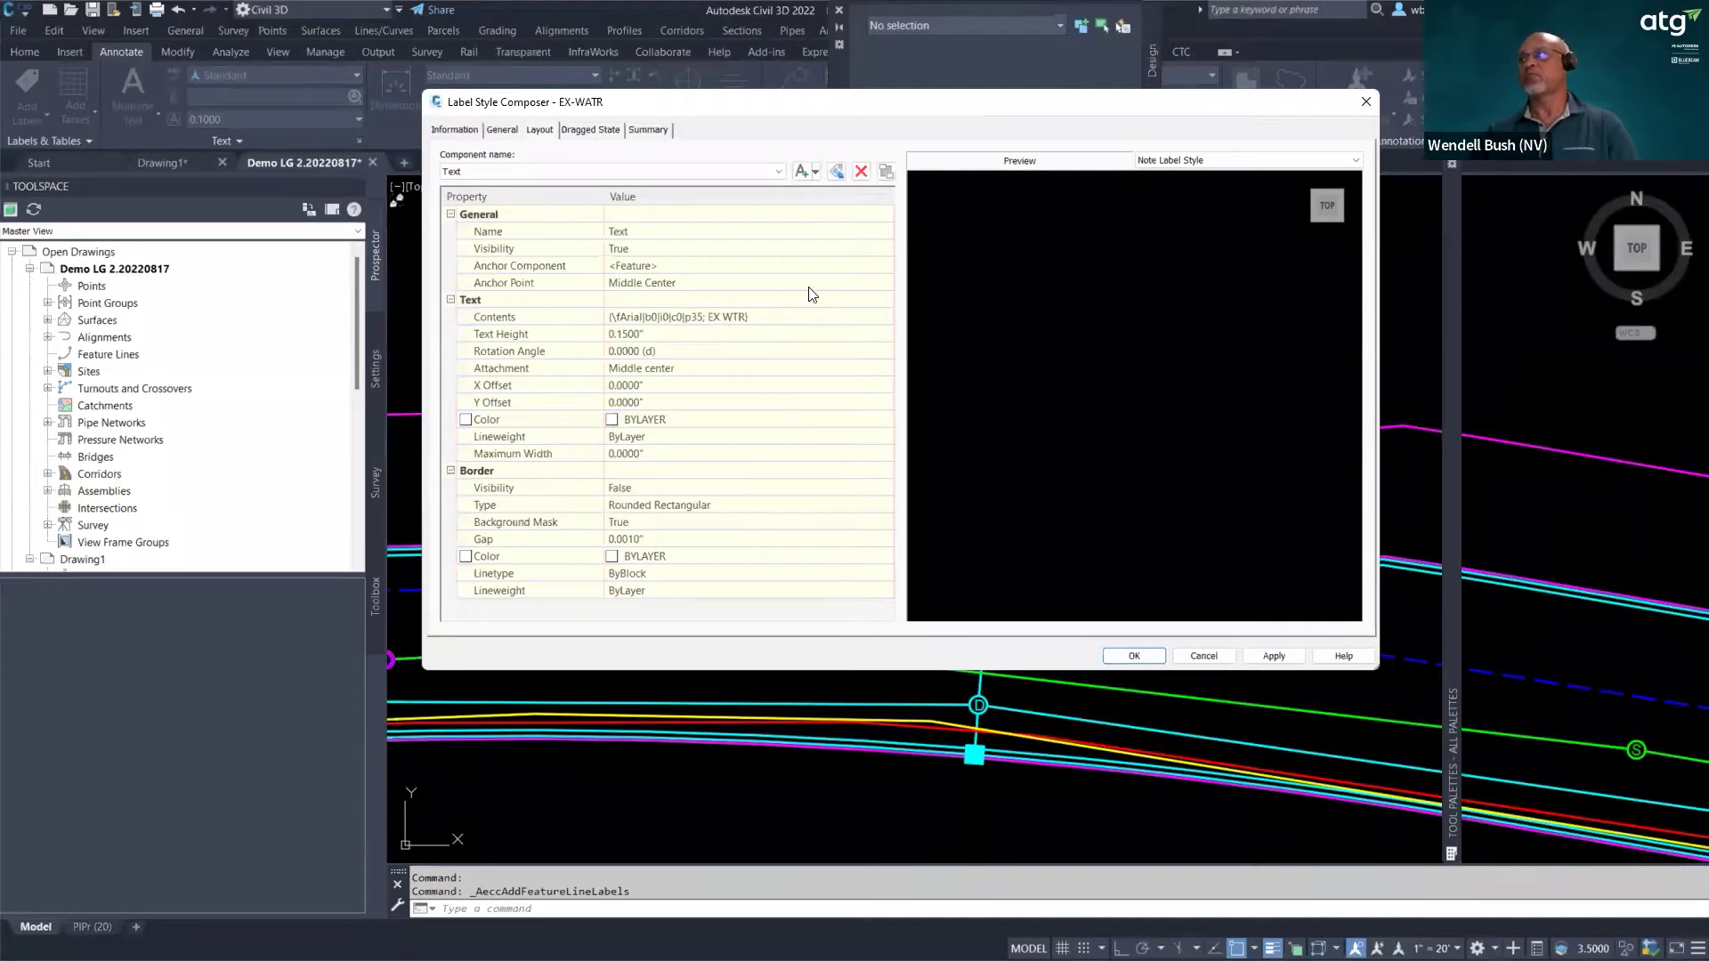
left_click_drag(913, 100, 912, 103)
left_click_drag(1263, 98, 1299, 372)
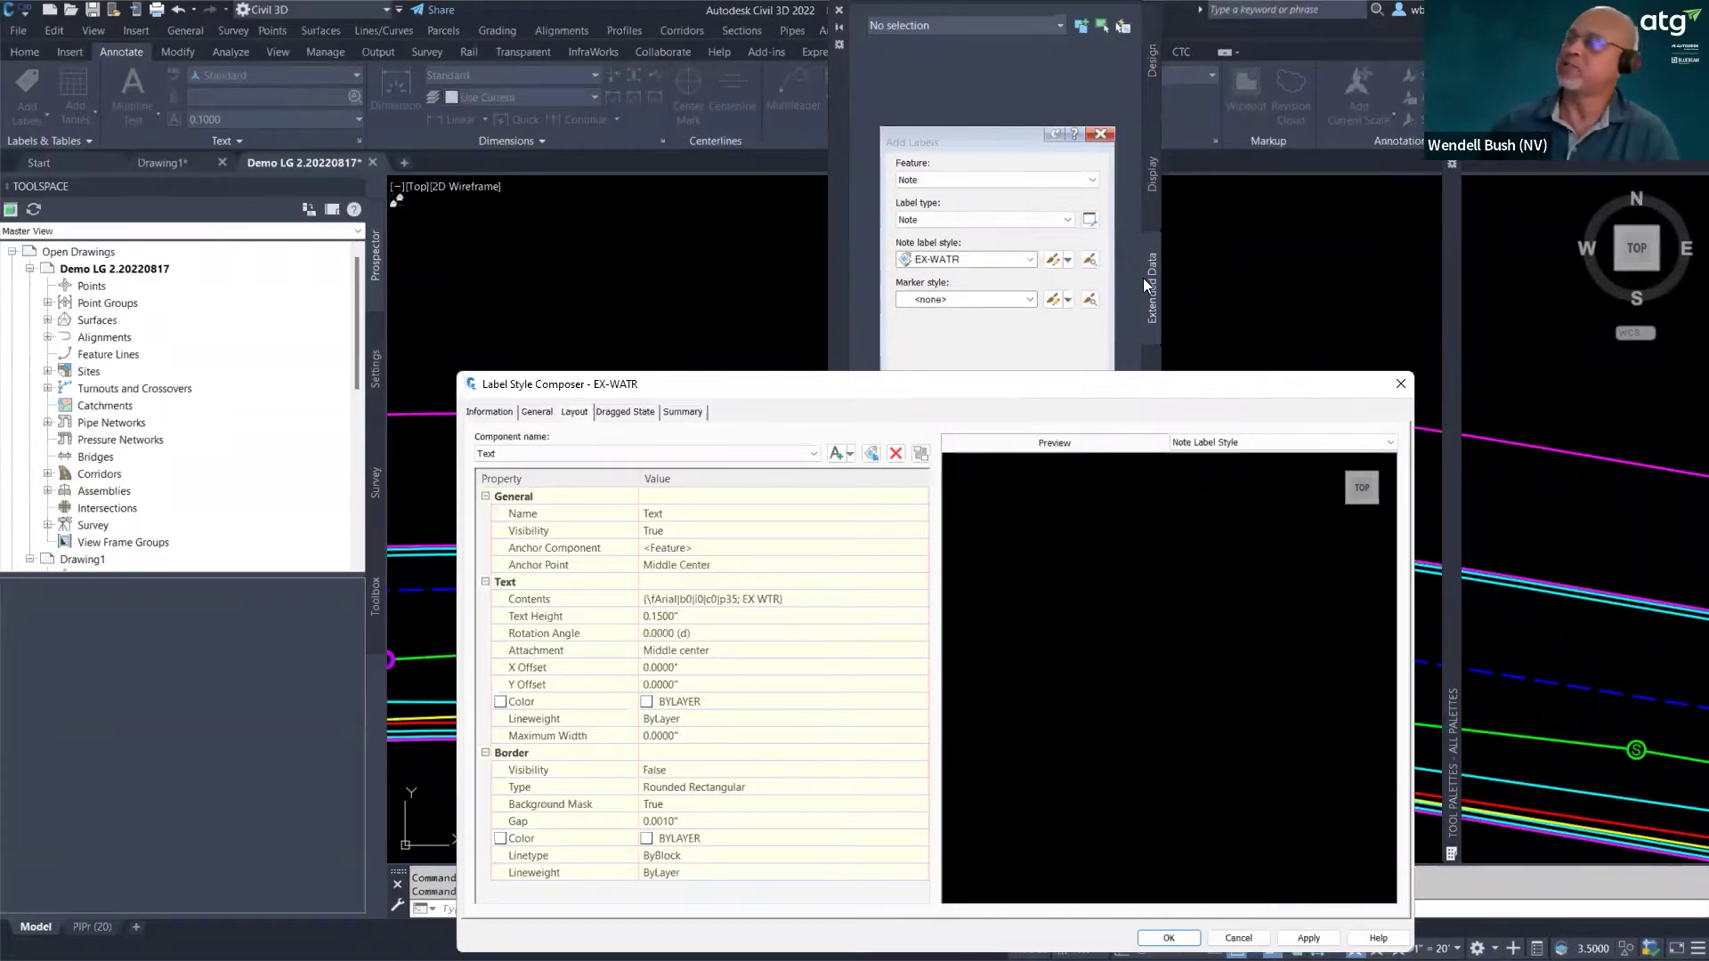
left_click_drag(940, 381, 946, 98)
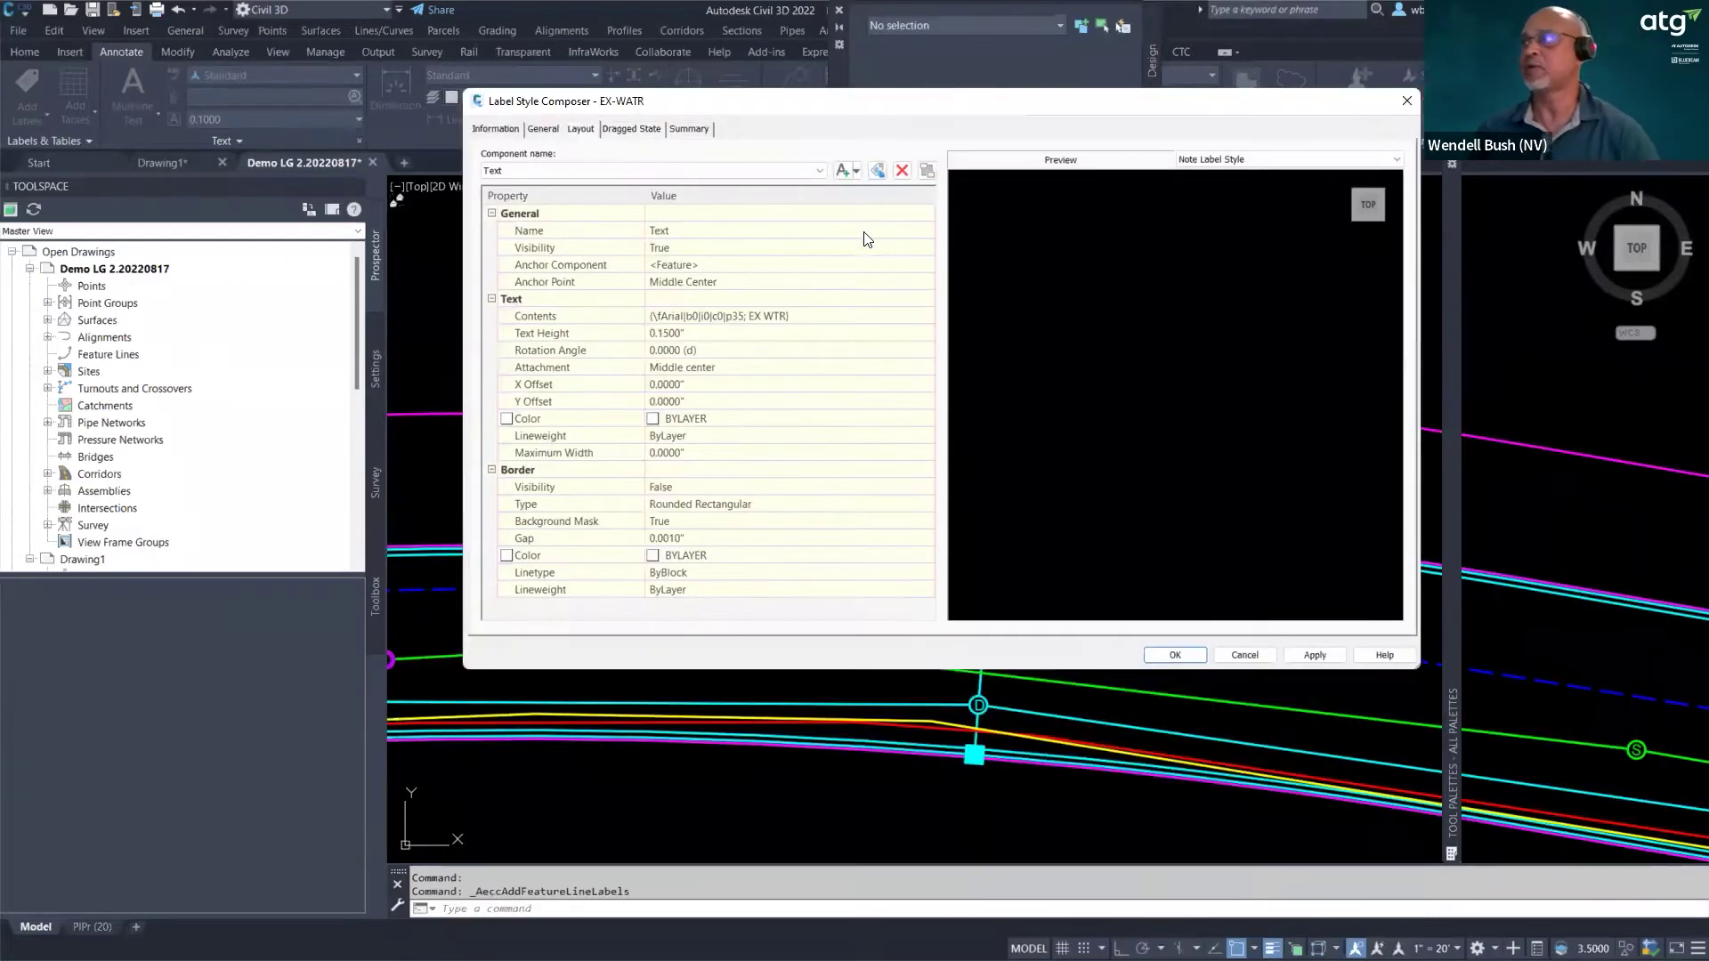
- Edit the style's text contents to insert the ExistStructure Table Condition property on a new line below EX WTR
left_click(815, 317)
left_click(926, 316)
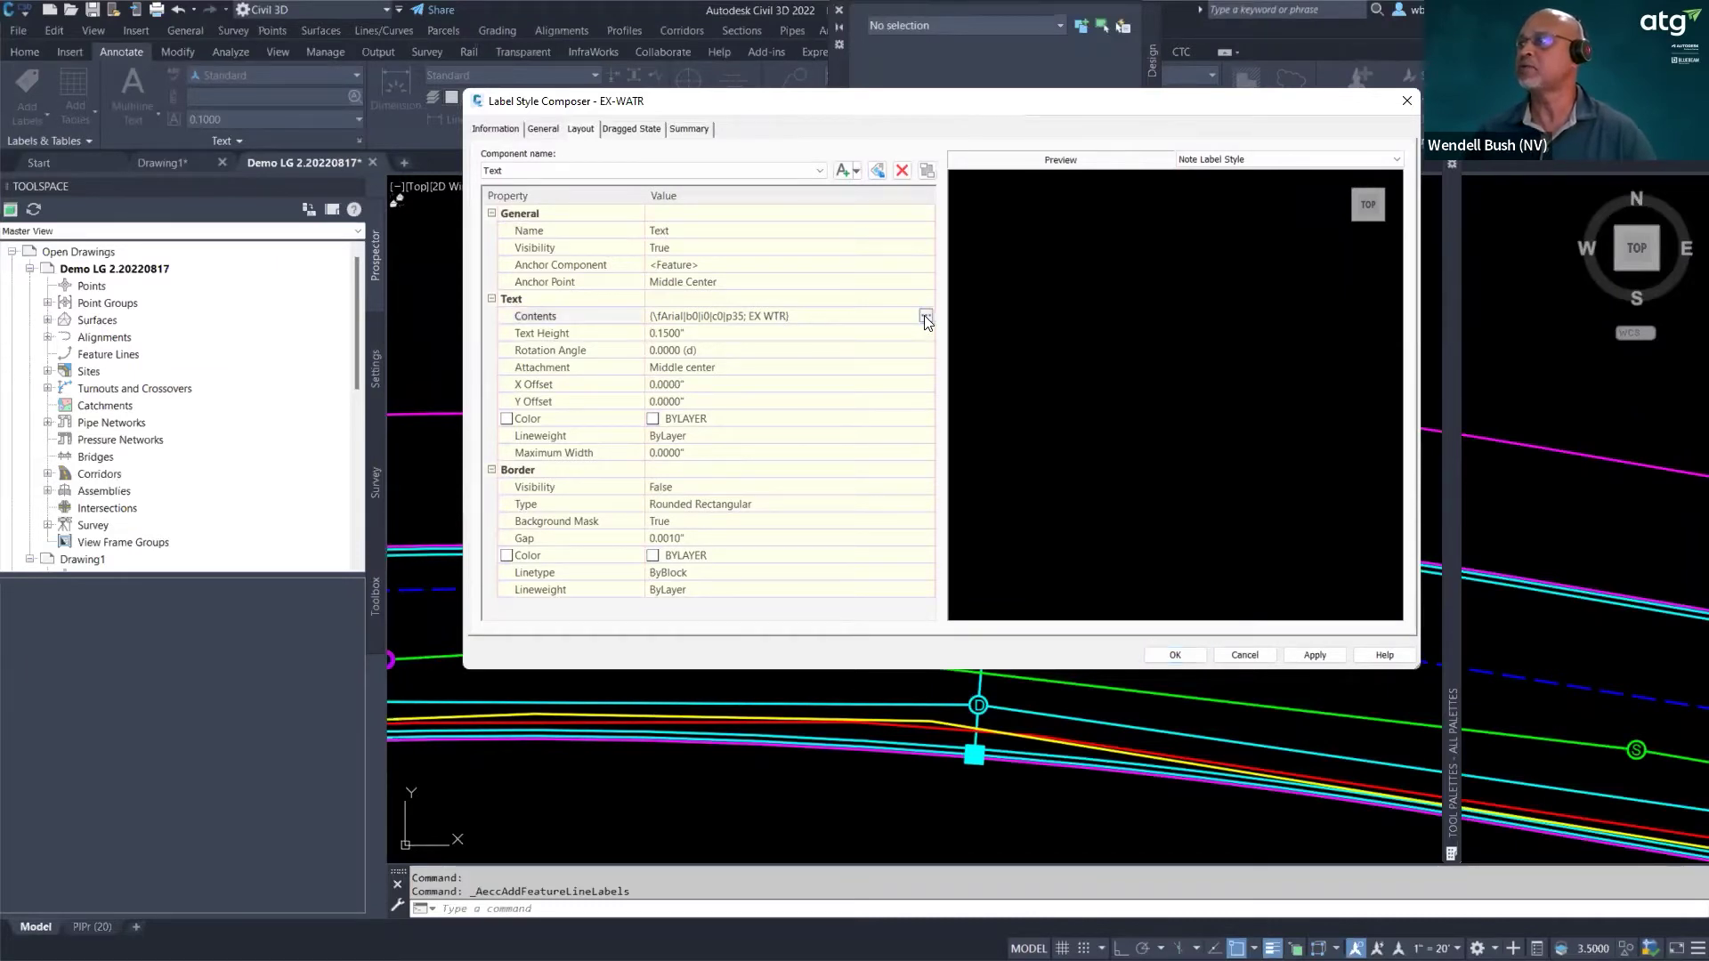
left_click(1069, 249)
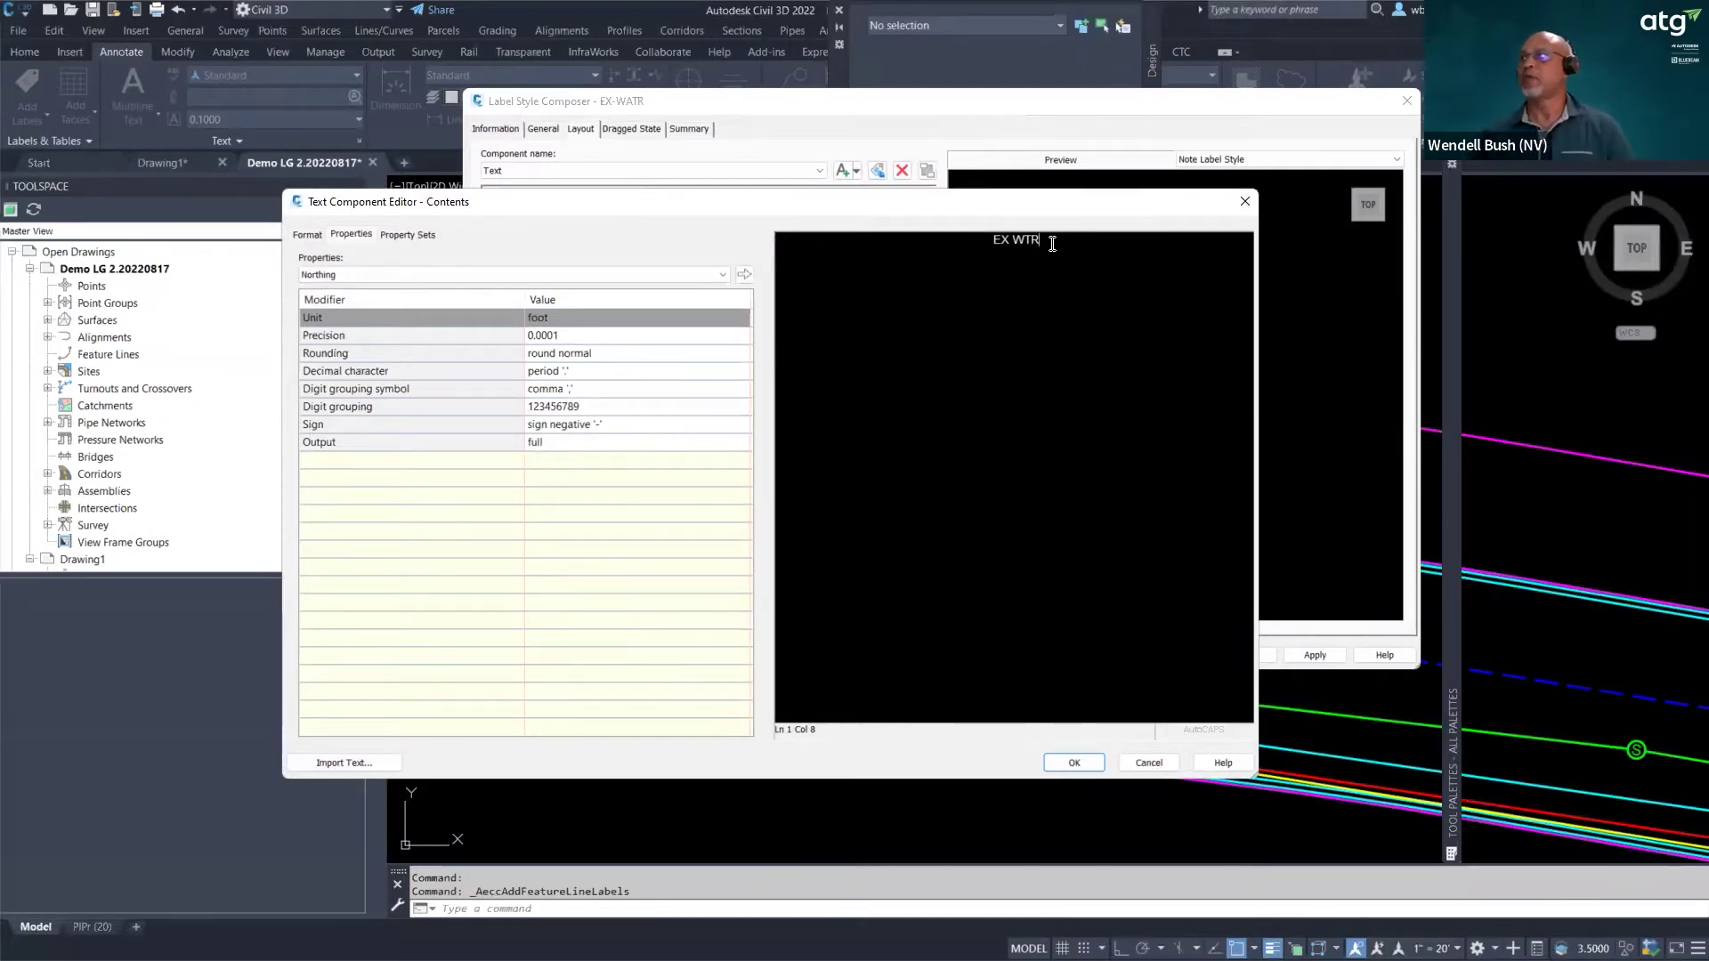
left_click(320, 235)
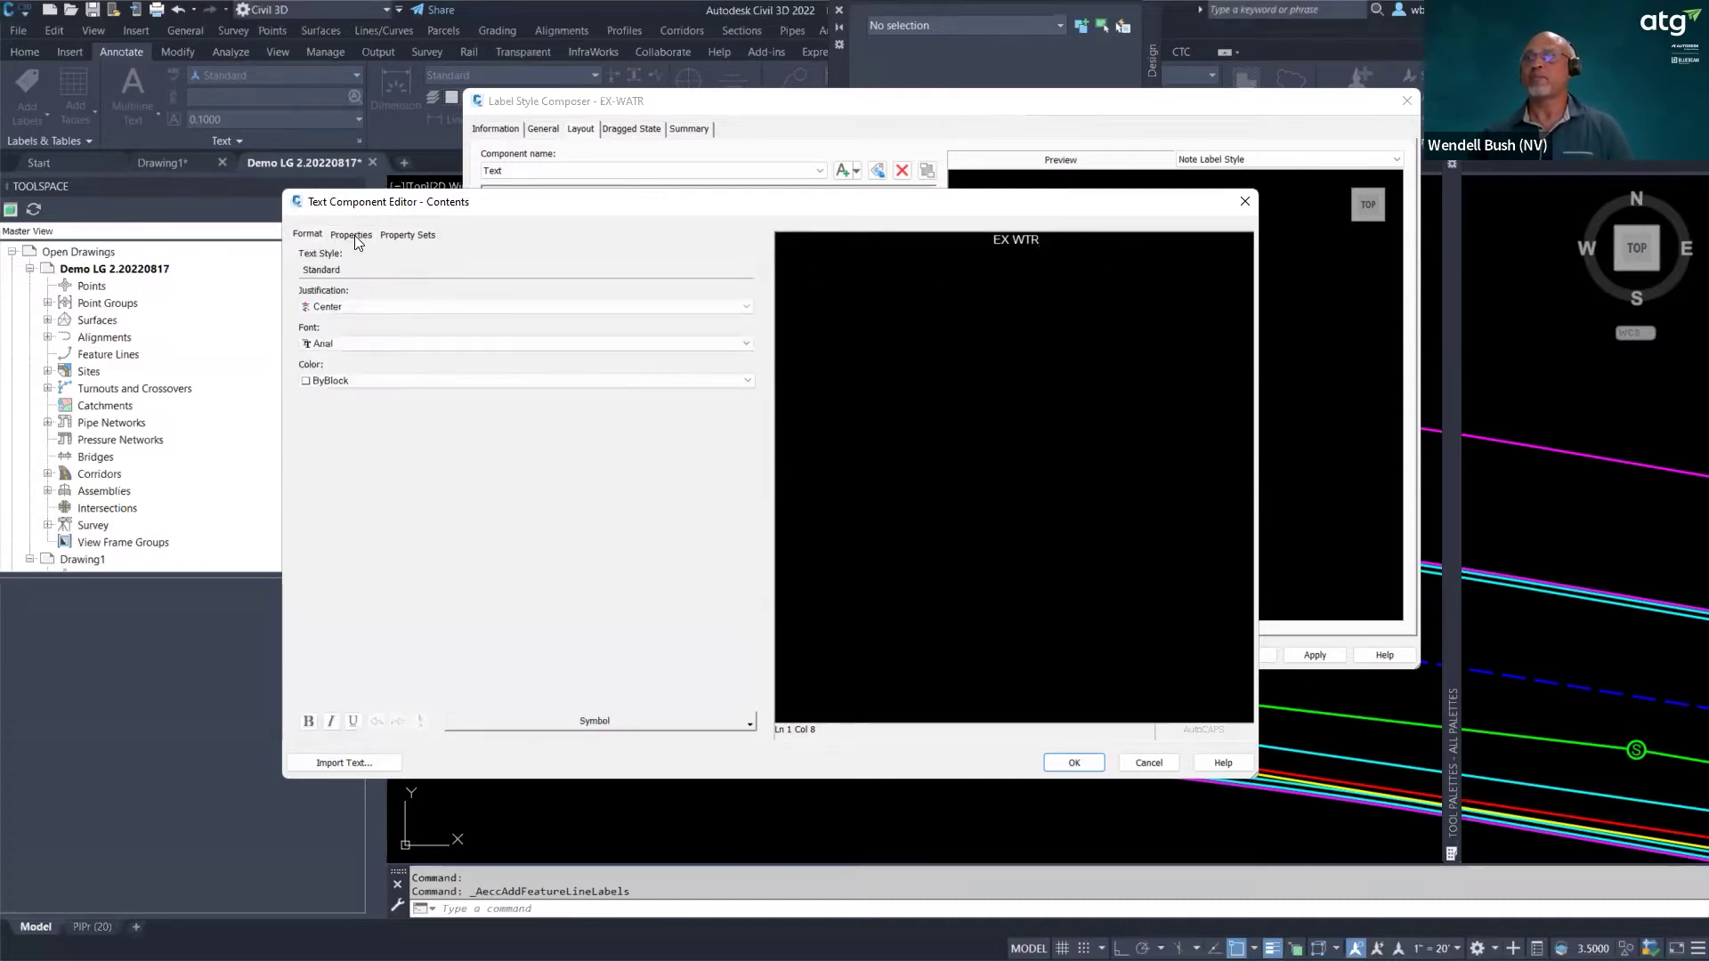
left_click(353, 236)
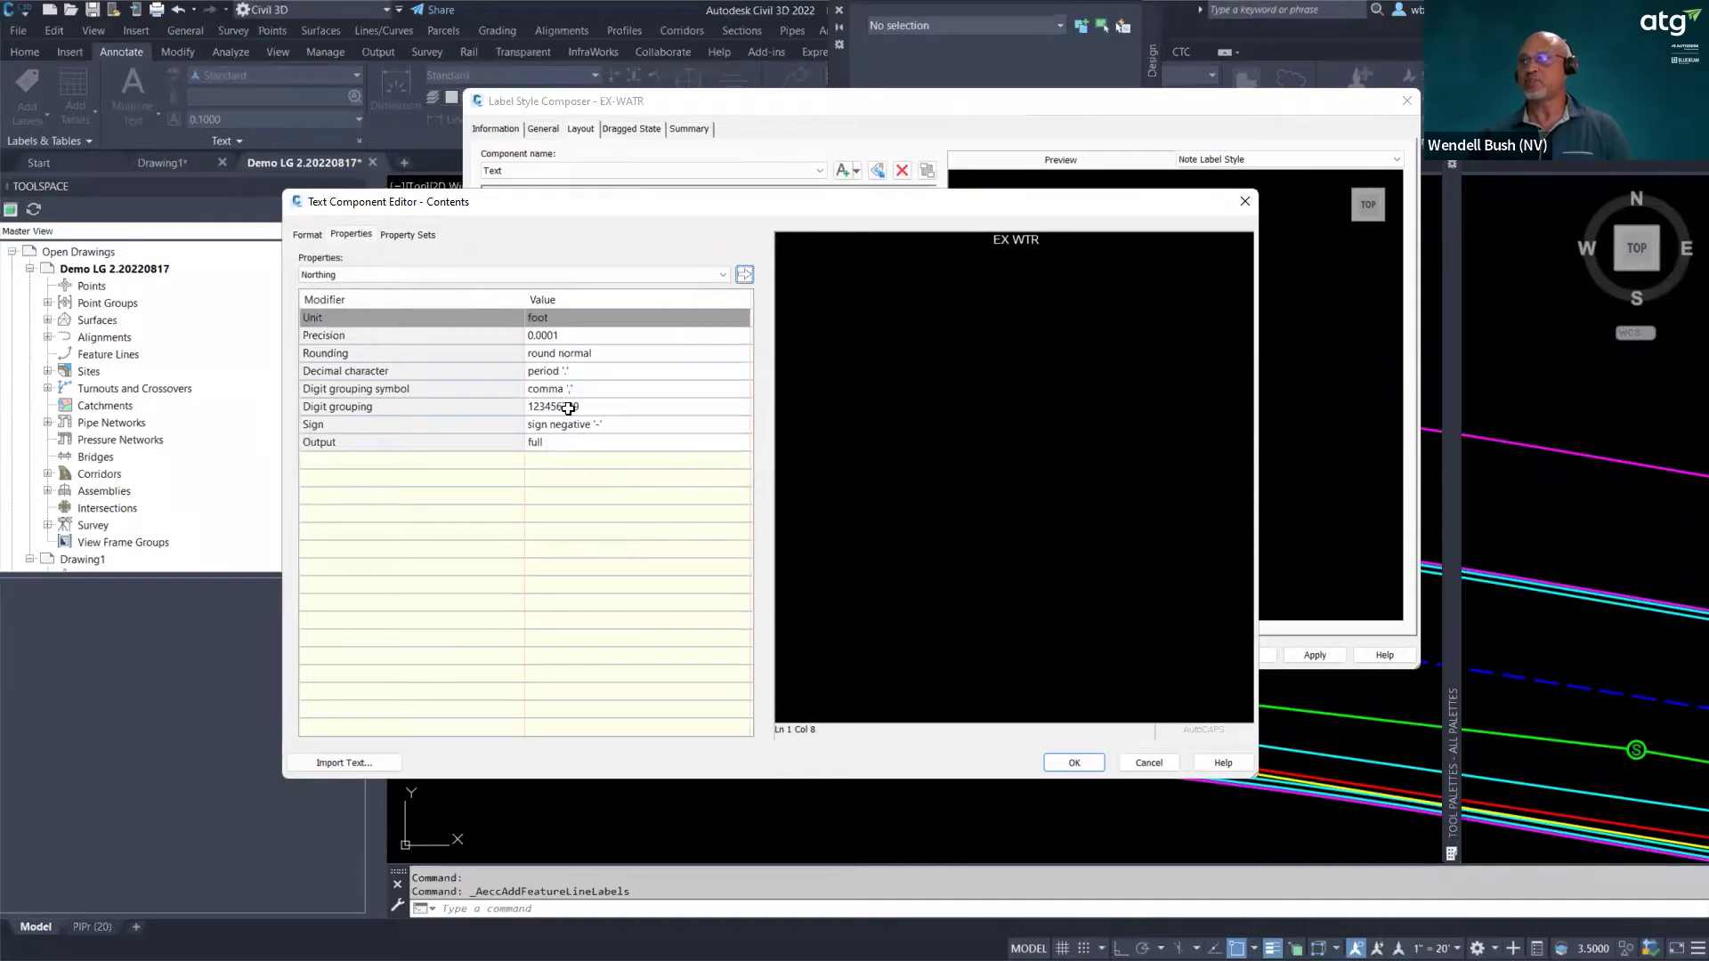
left_click(408, 234)
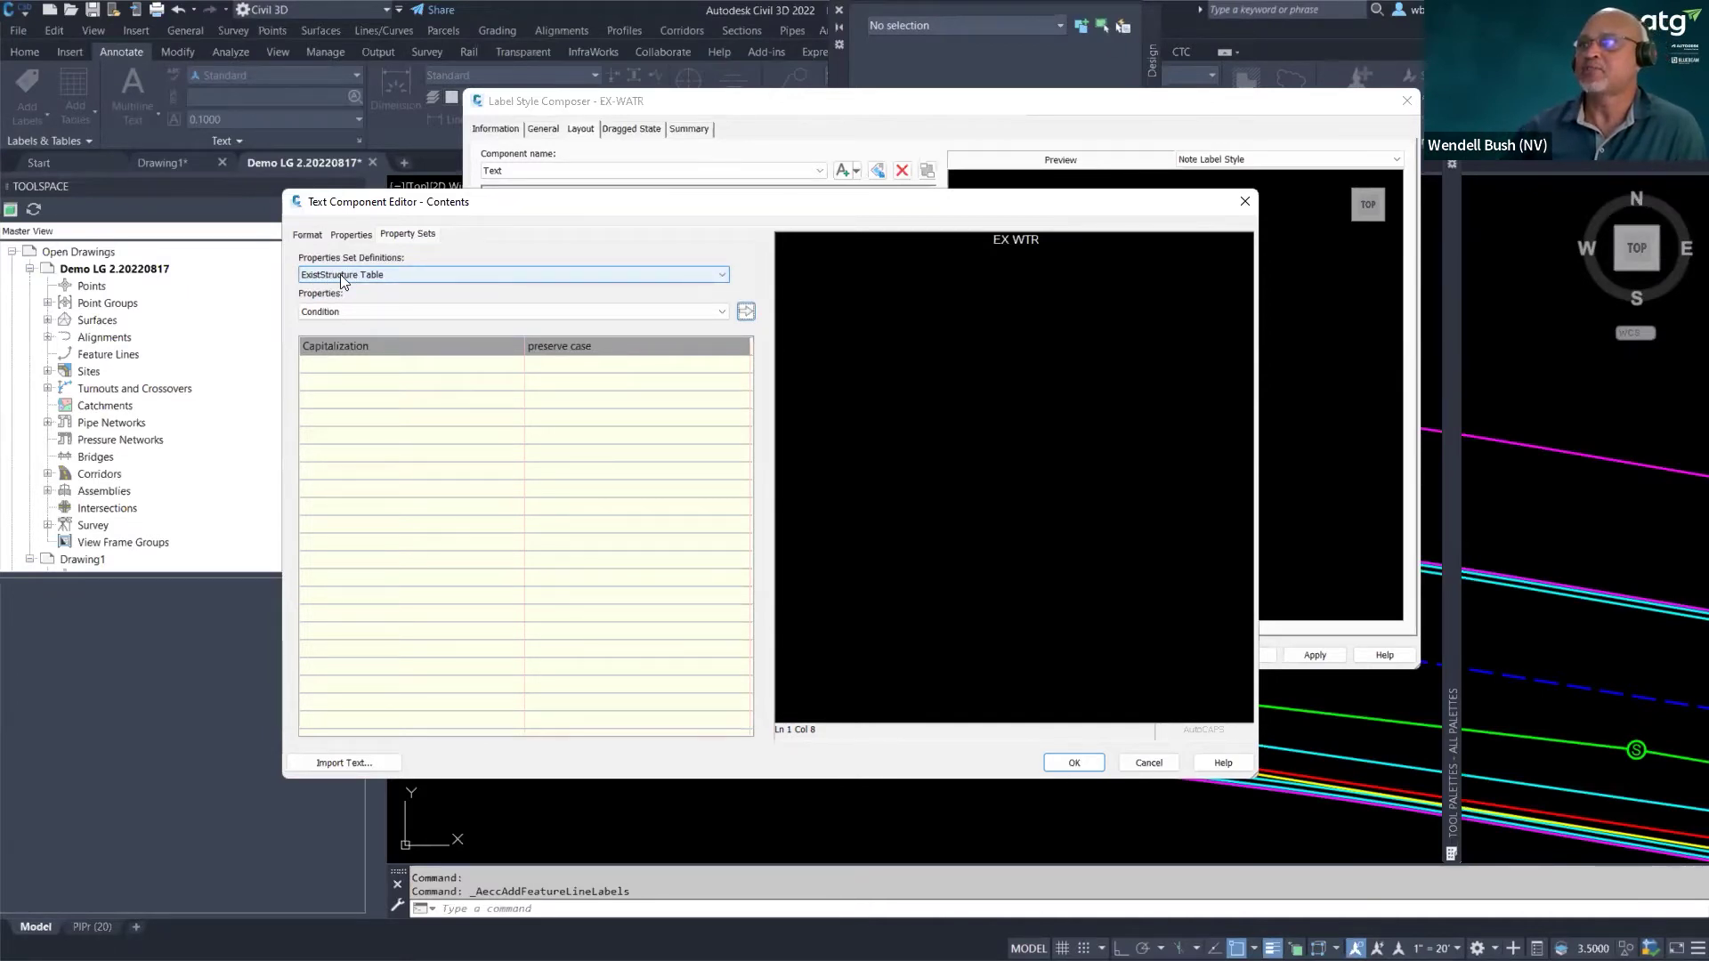
left_click(370, 308)
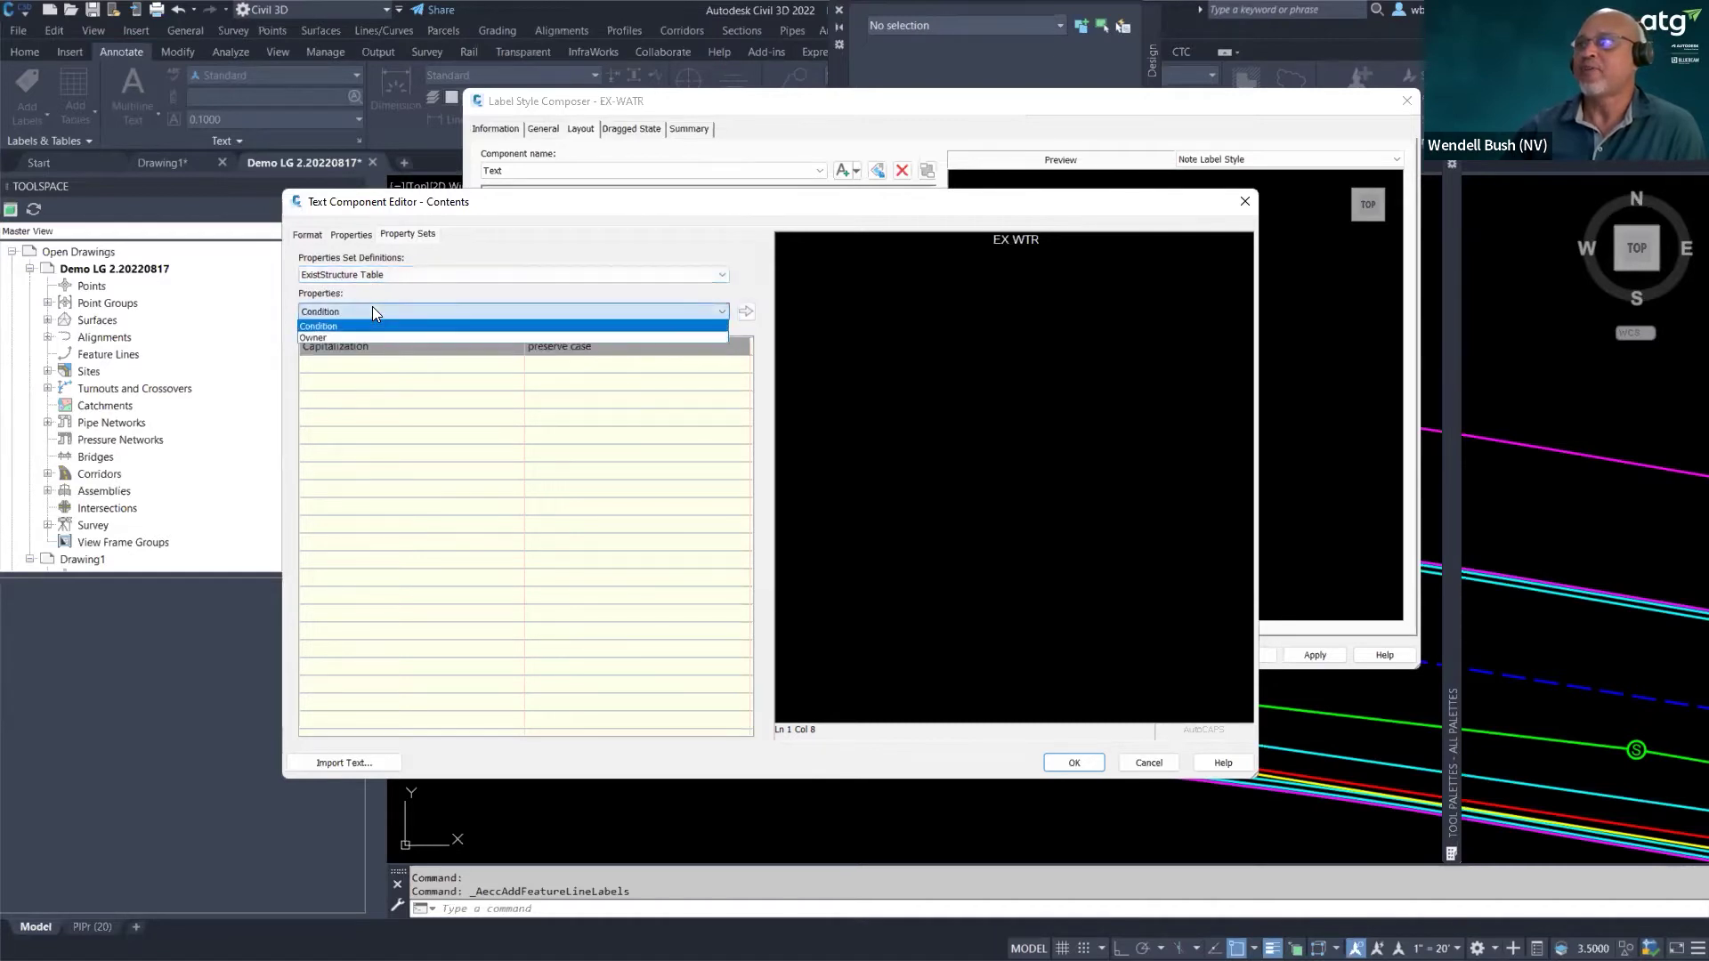
left_click(324, 326)
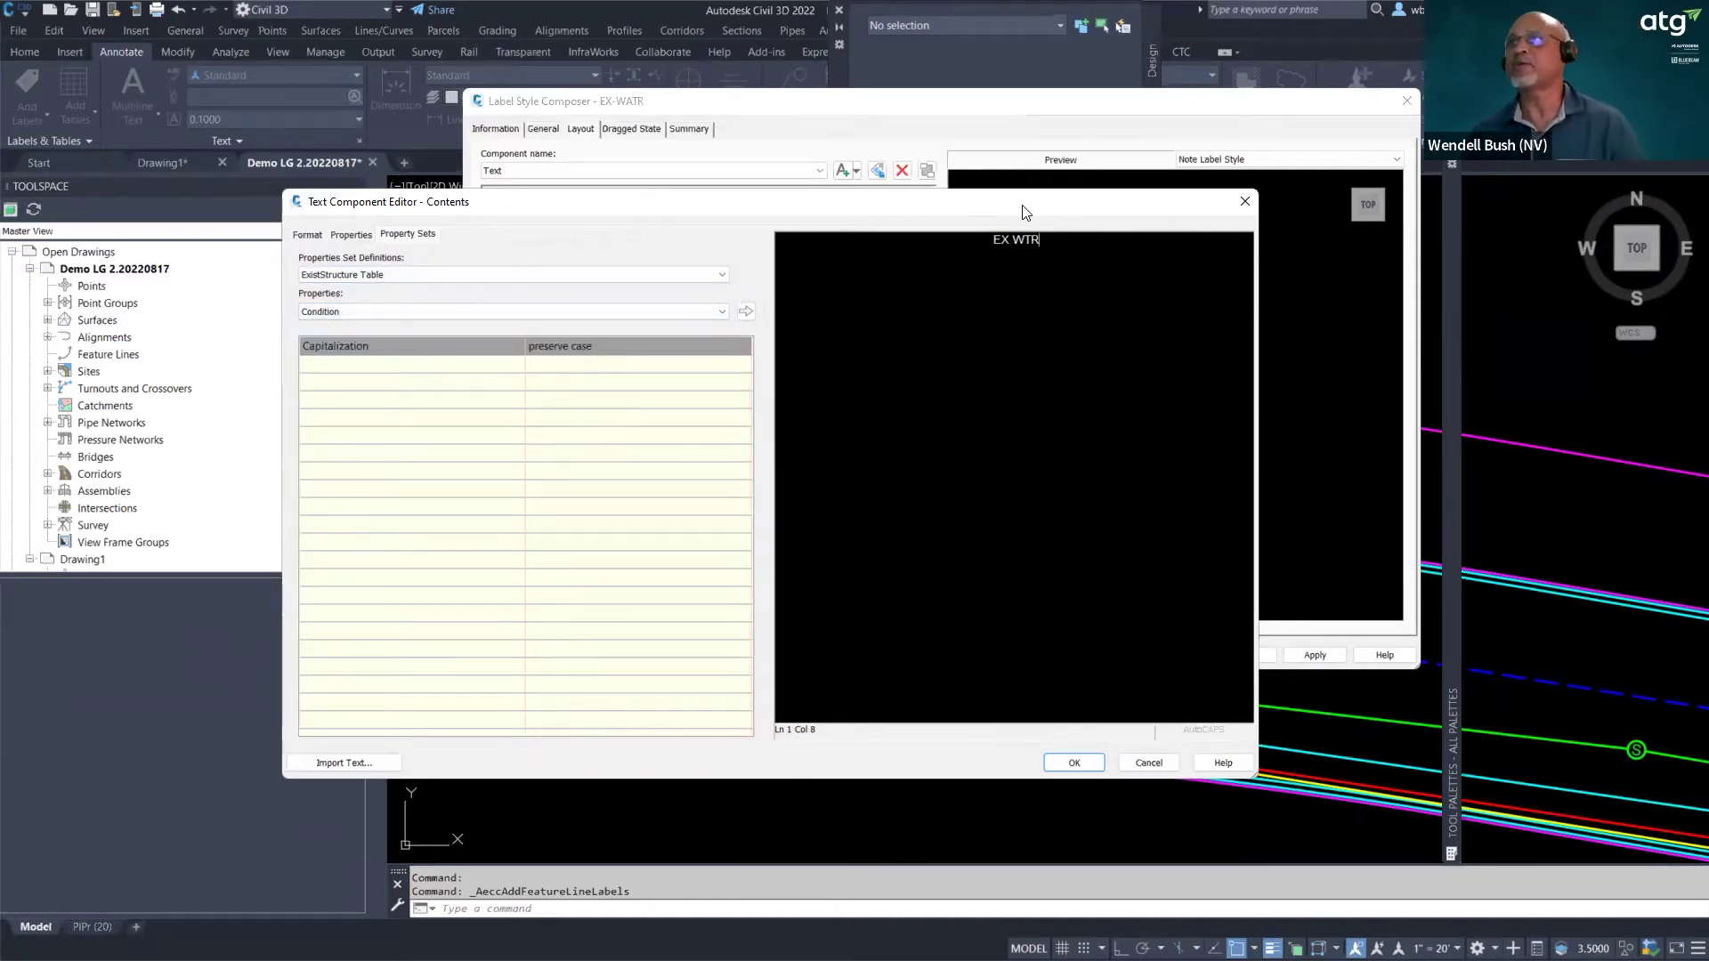
key("Return")
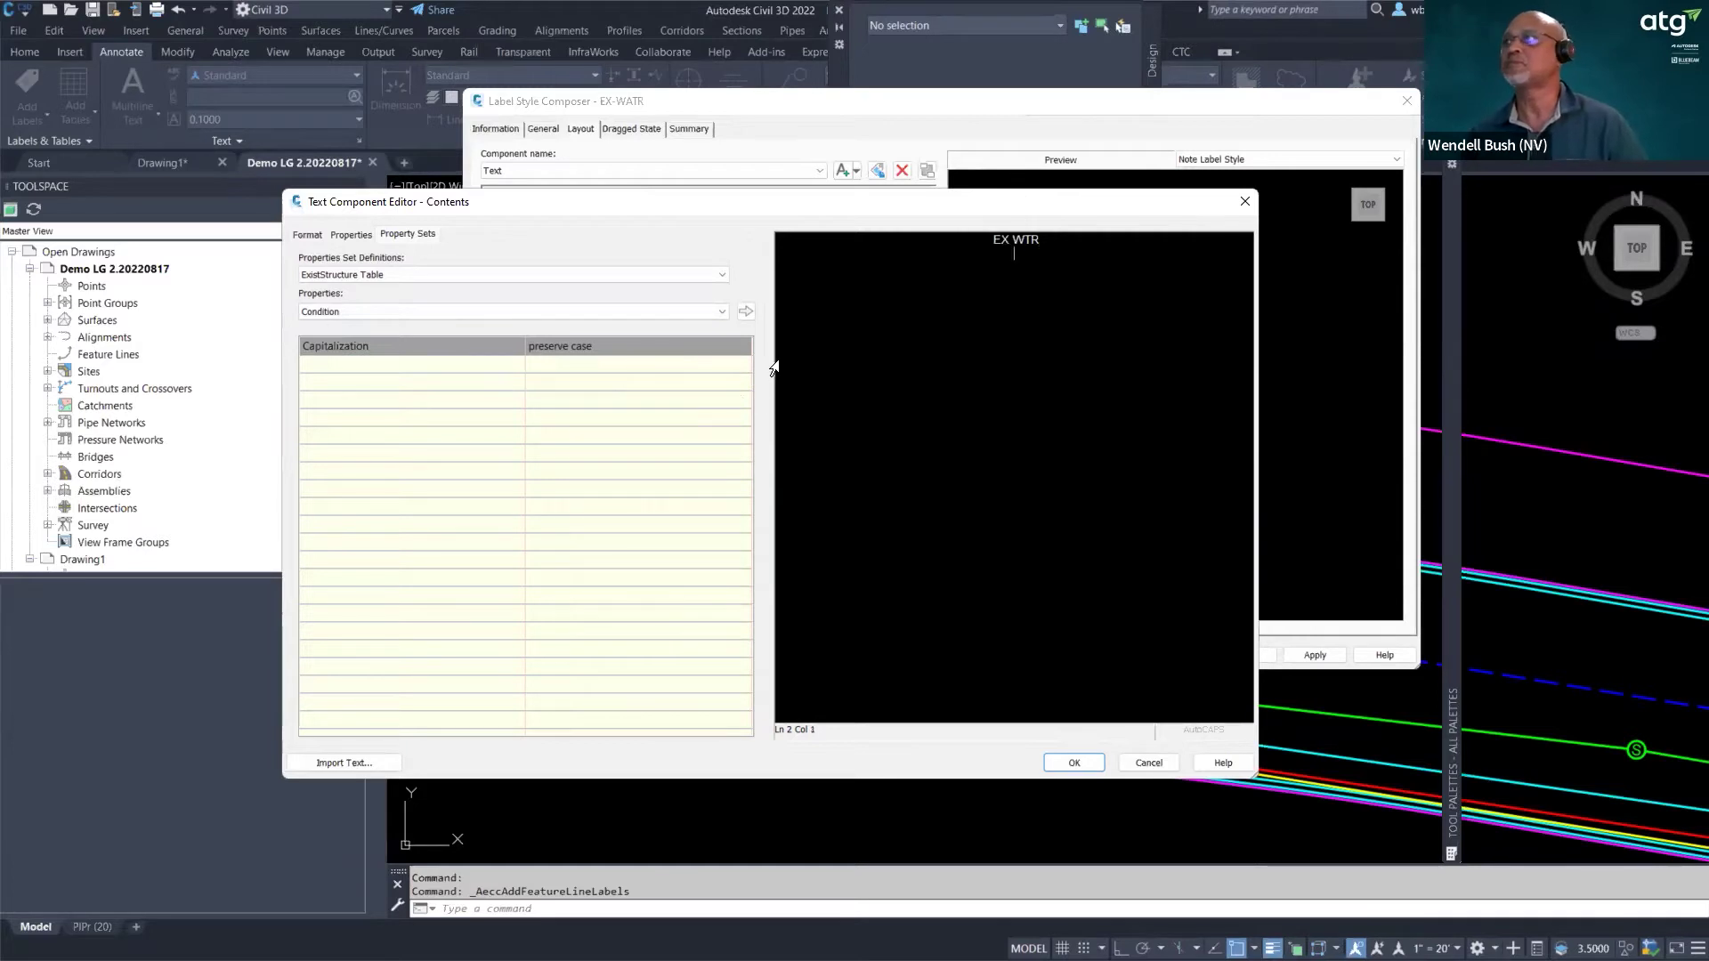
left_click(746, 312)
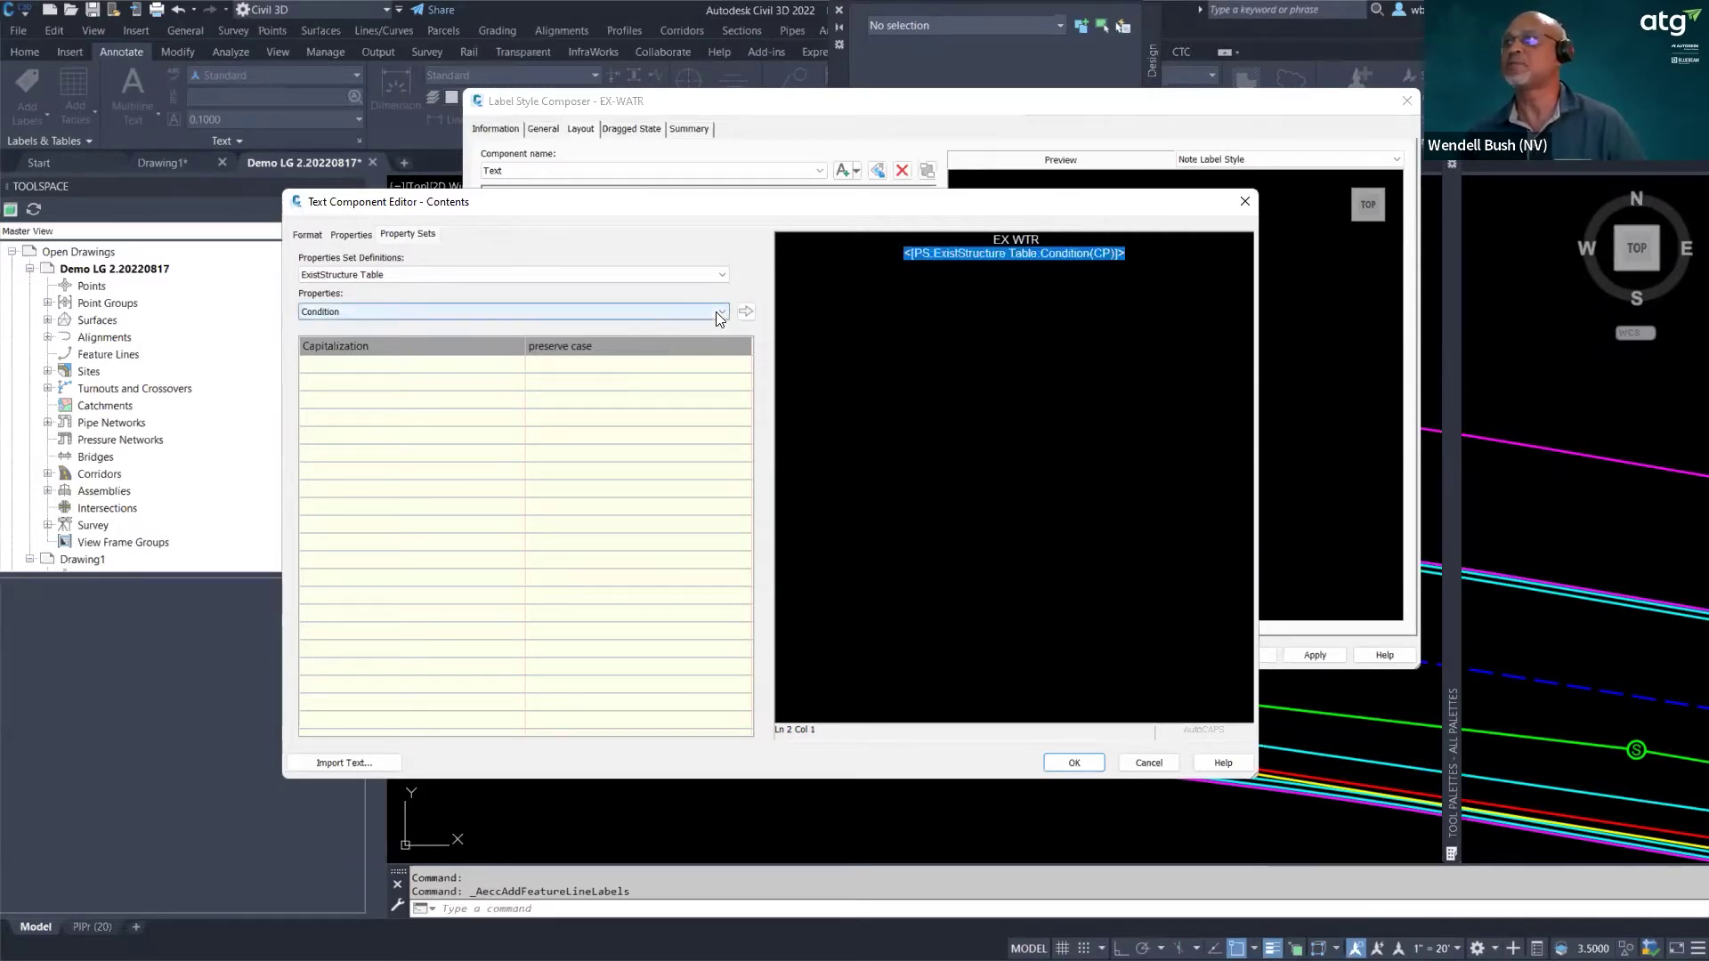
- Insert the ExistStructure Table Owner property on a third line of the label text and apply the changes to the EX-WATR style
left_click(721, 311)
left_click(308, 339)
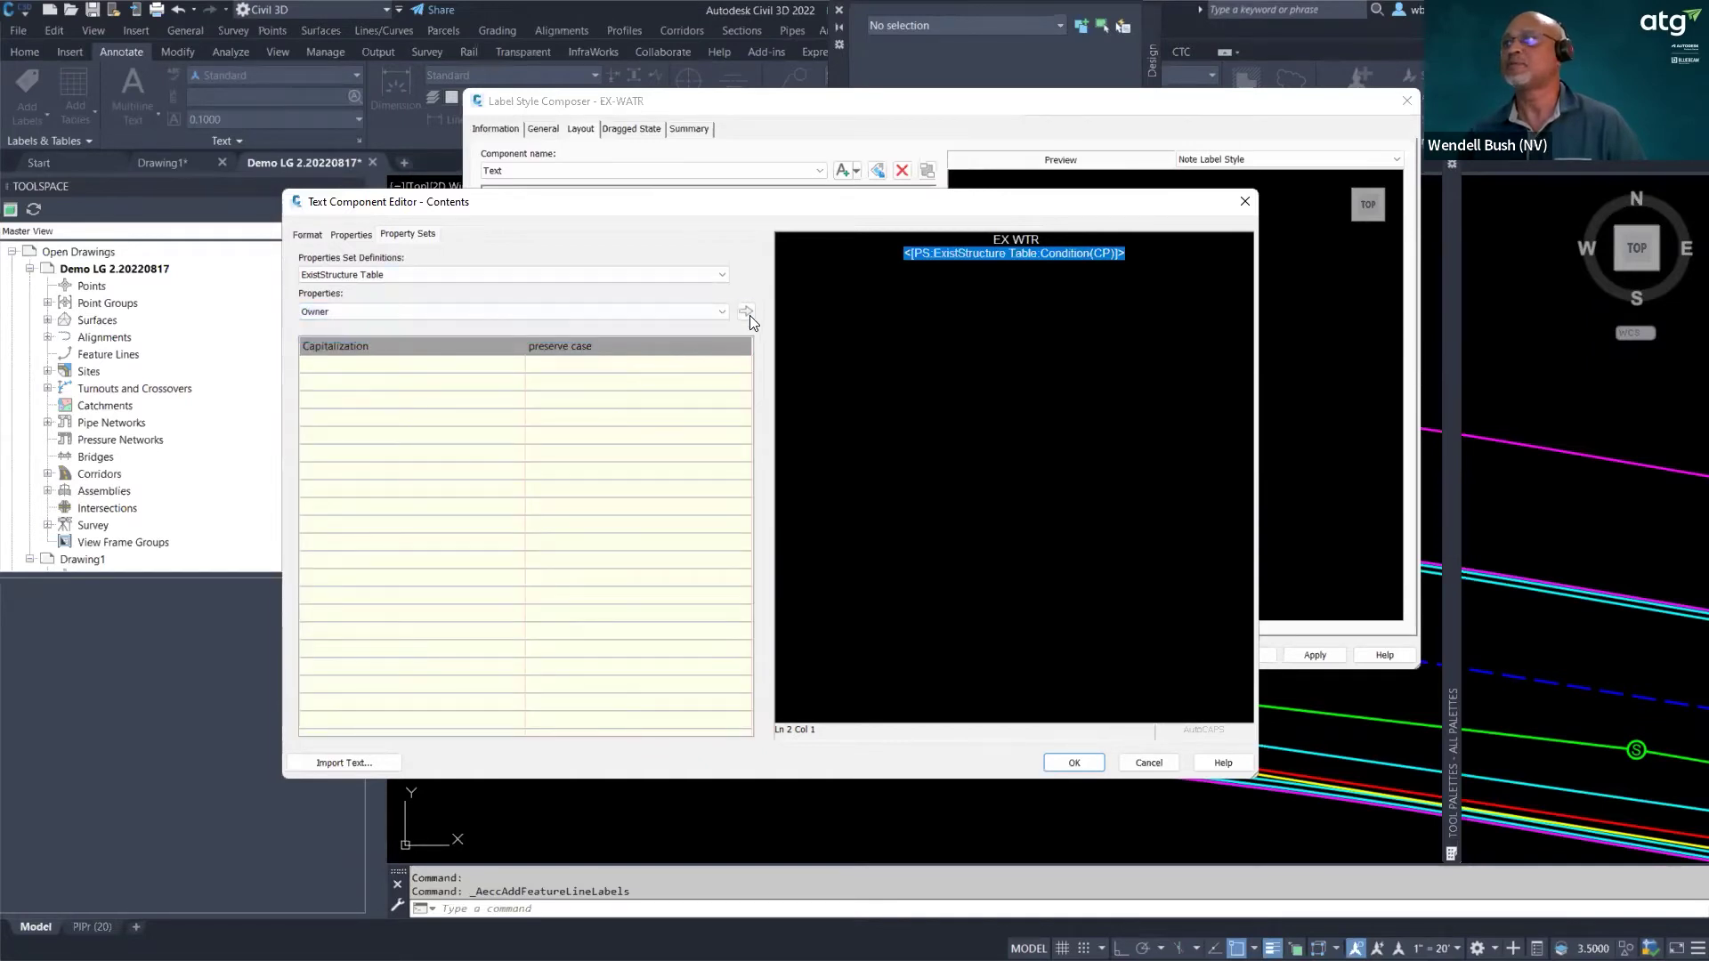
left_click(1131, 259)
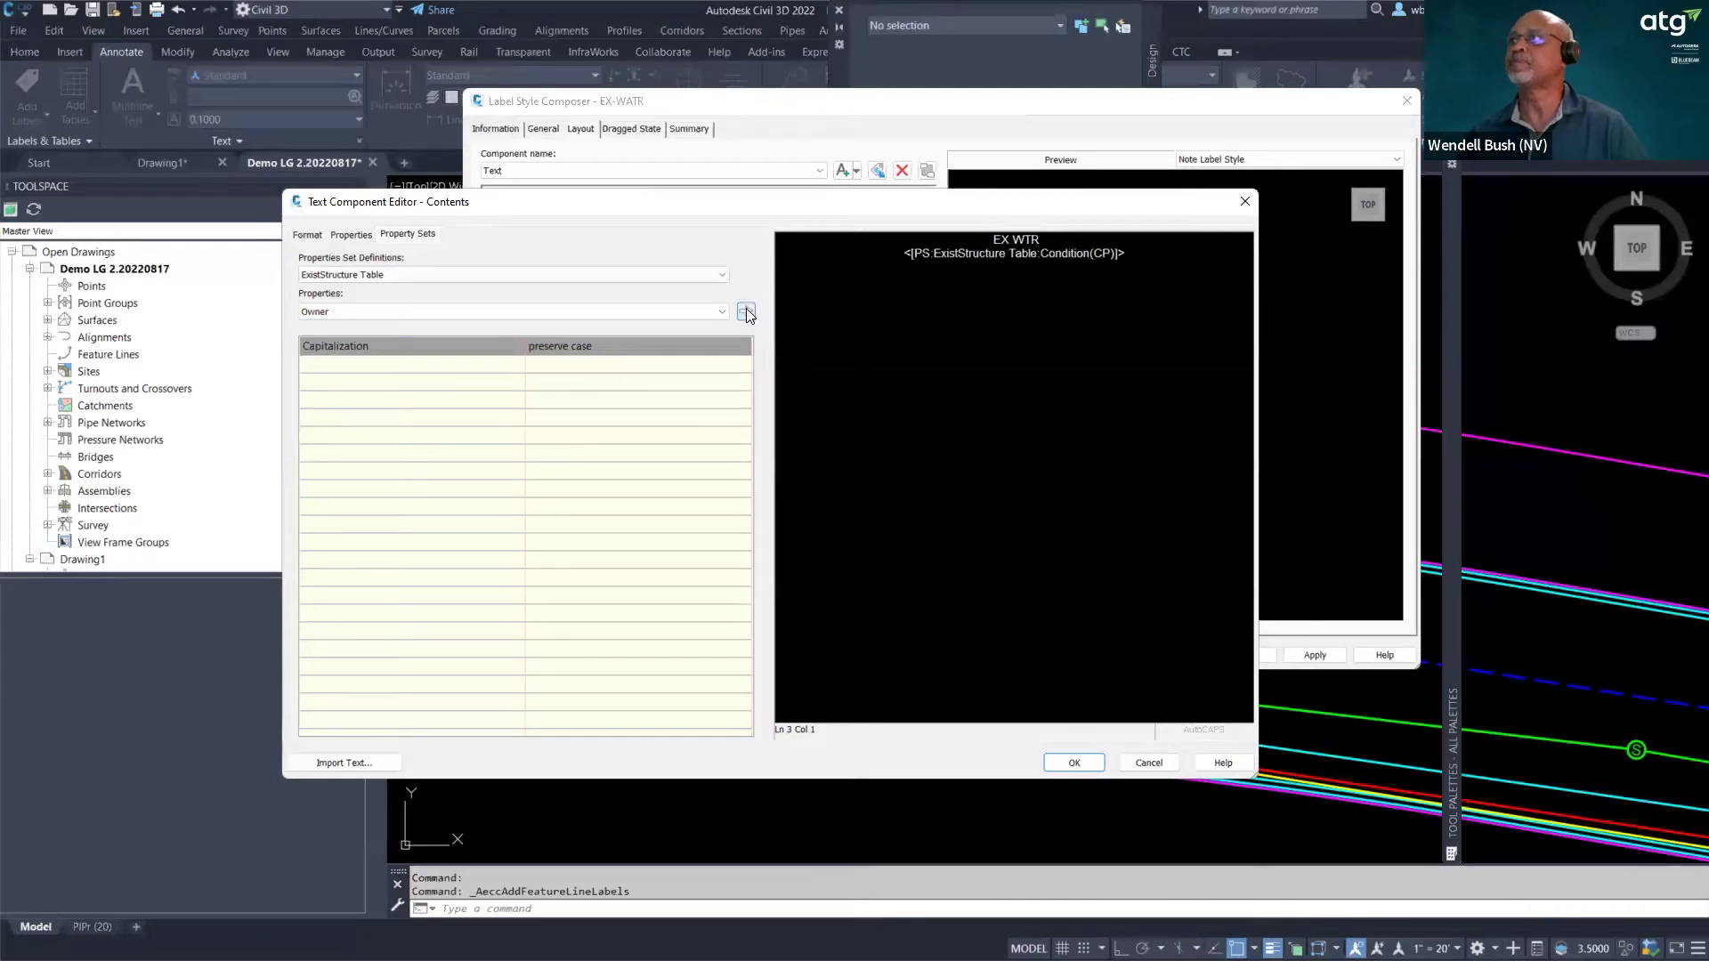
left_click(746, 312)
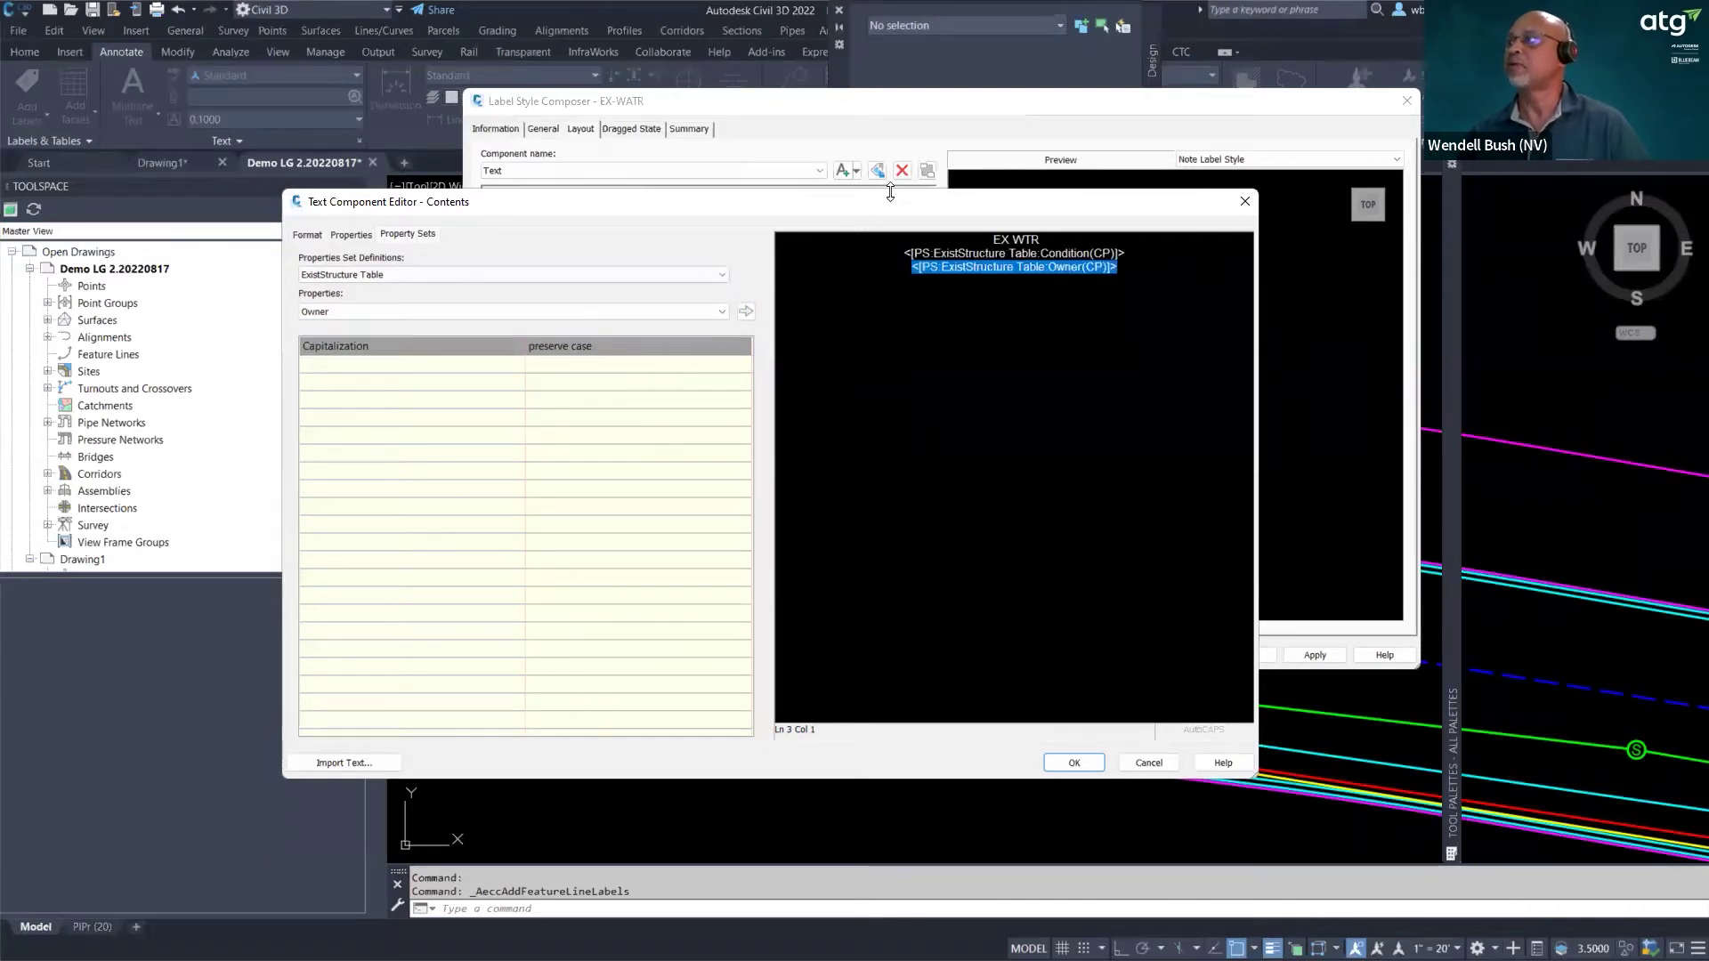
left_click_drag(890, 192, 890, 241)
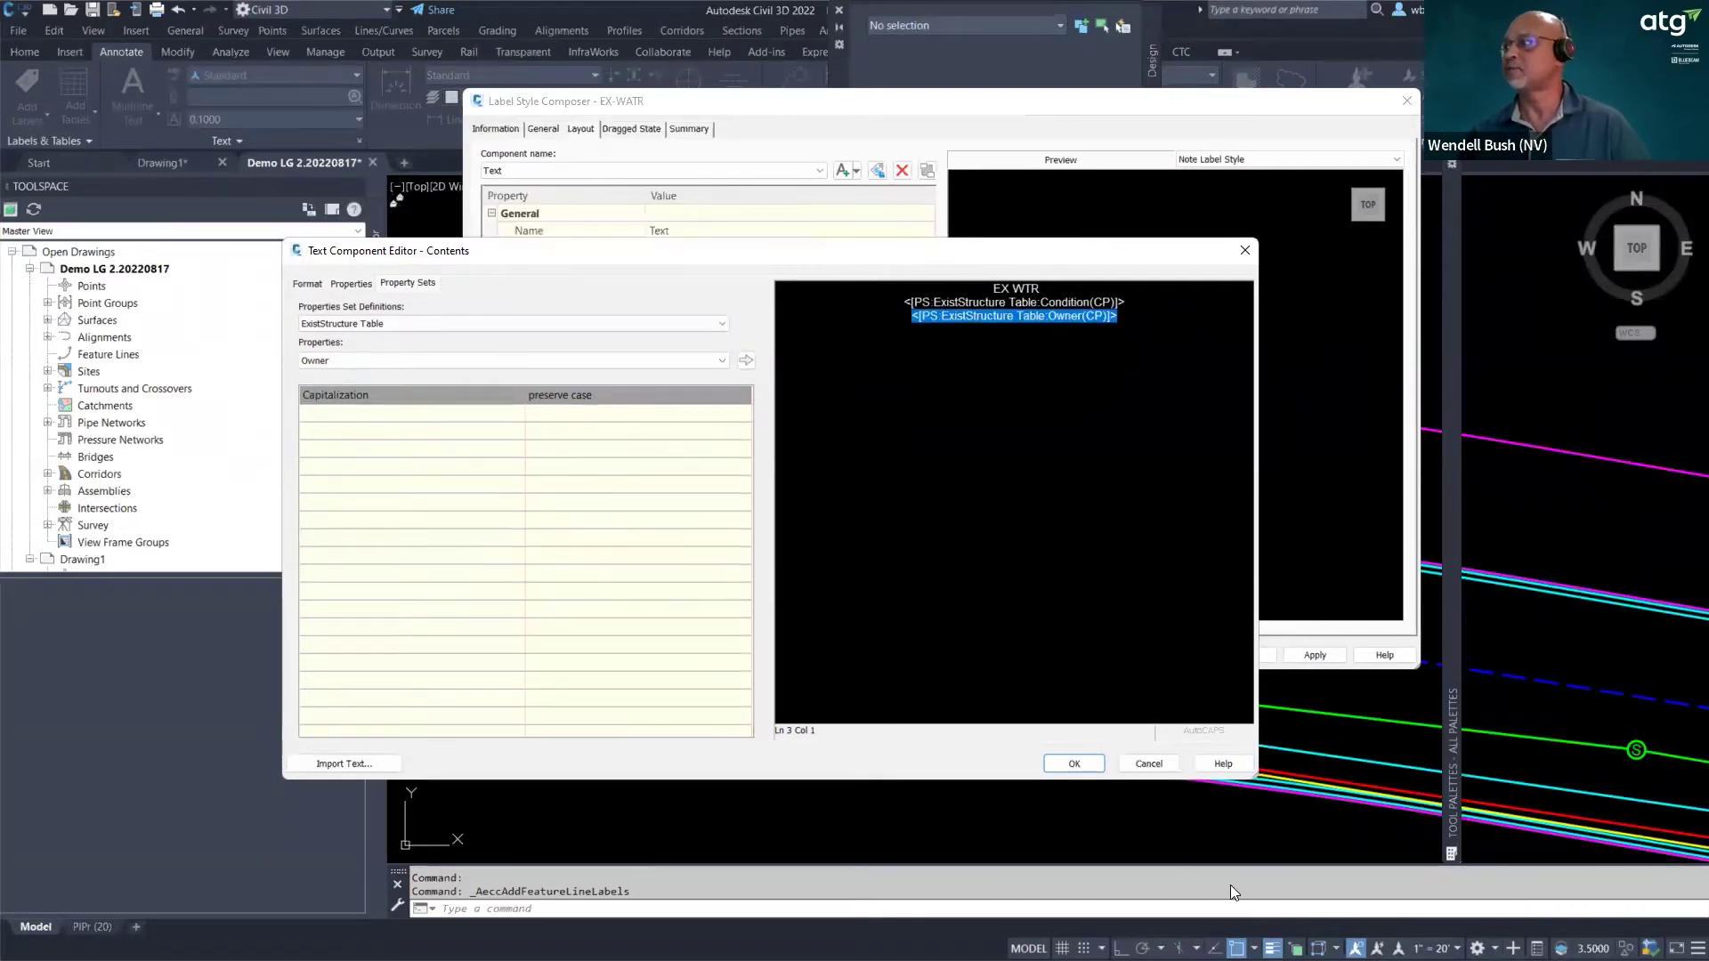
left_click(1071, 765)
left_click(1315, 656)
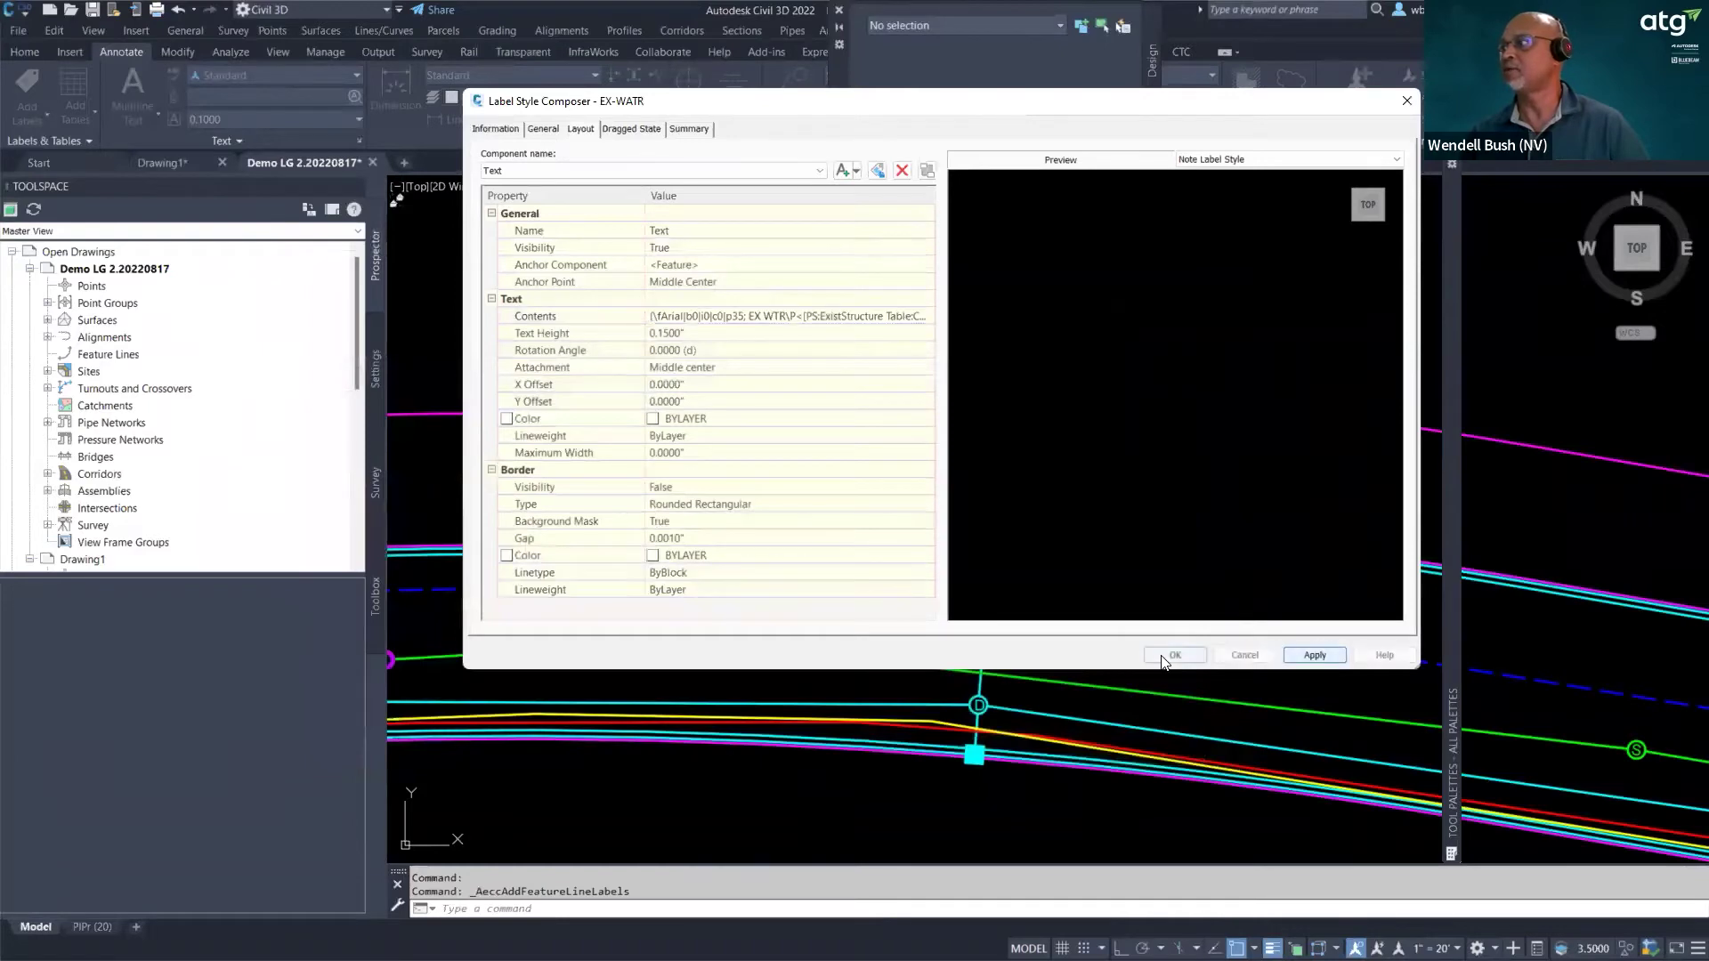
left_click(1175, 655)
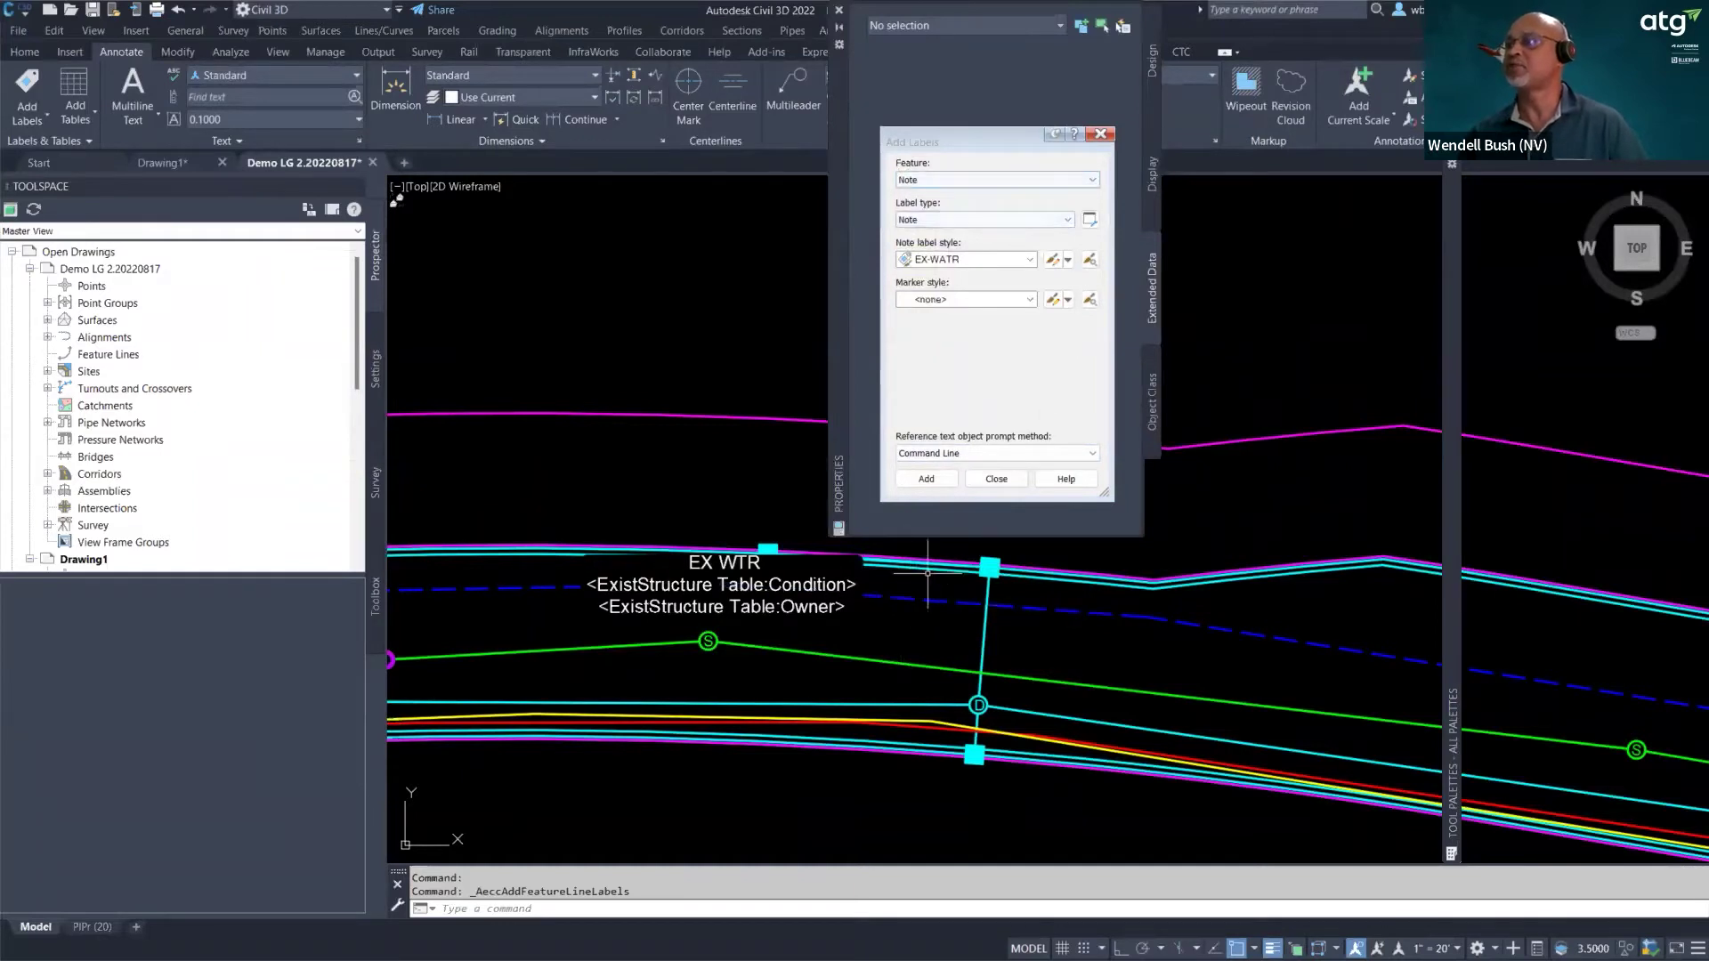
- Close the Add Labels dialog and delete the existing EX WTR note label on the water line
right_click(885, 601)
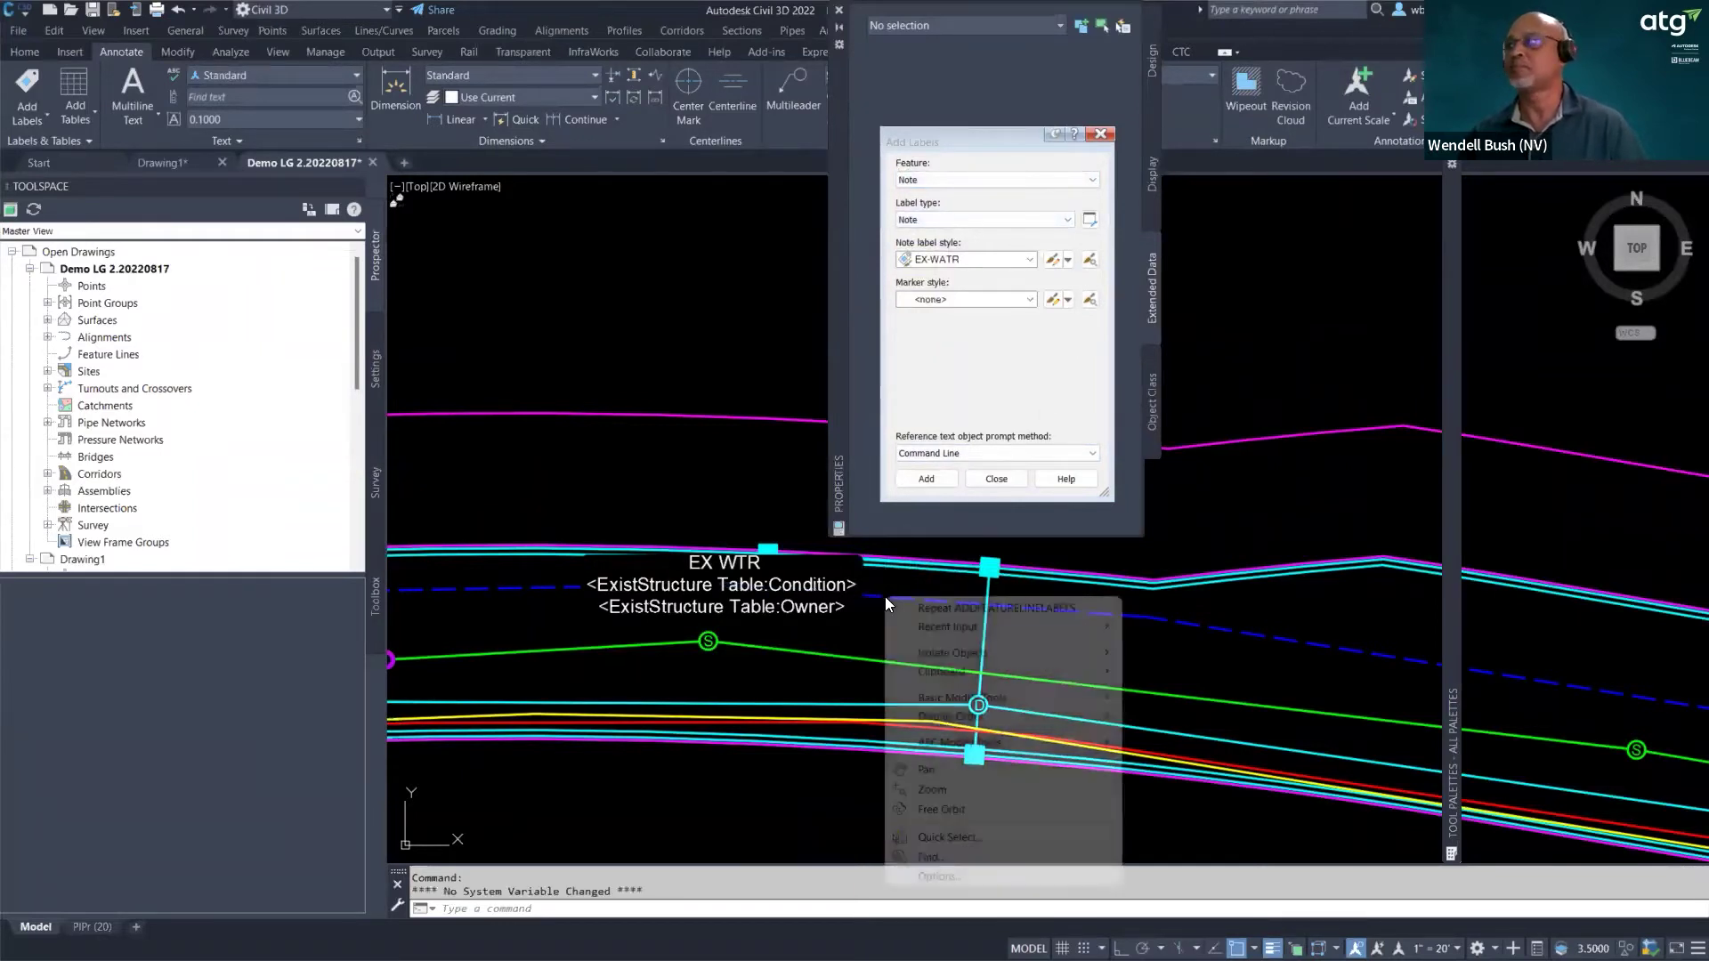
left_click(1104, 135)
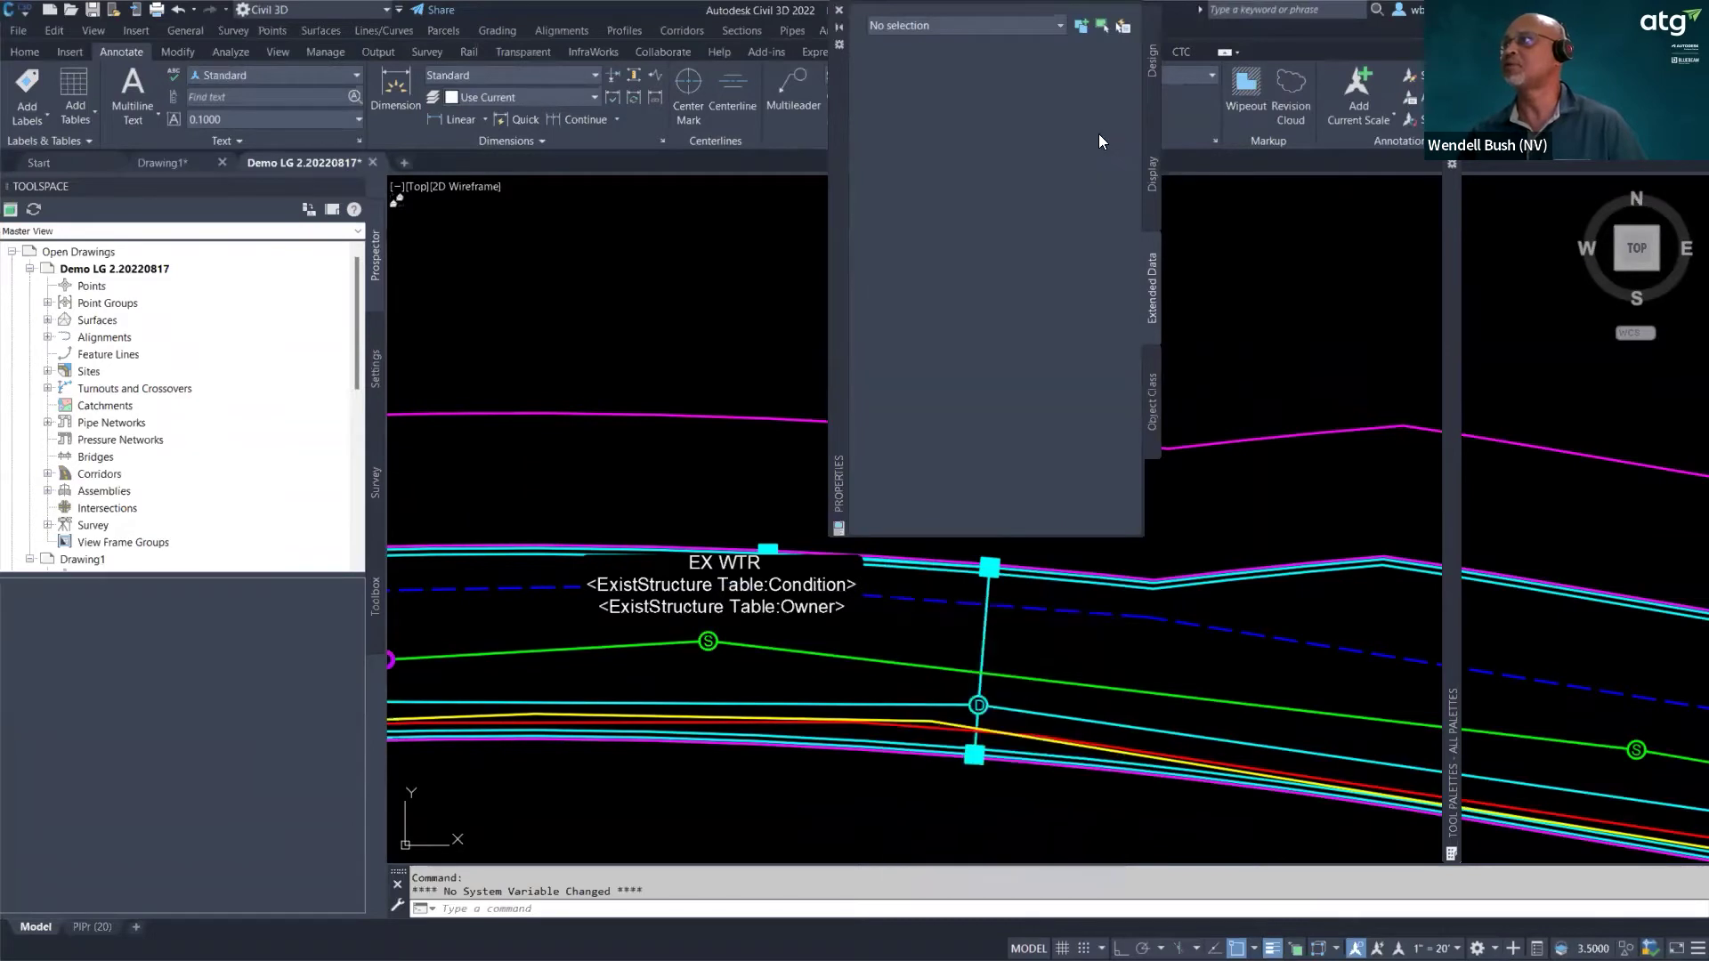
key("Escape")
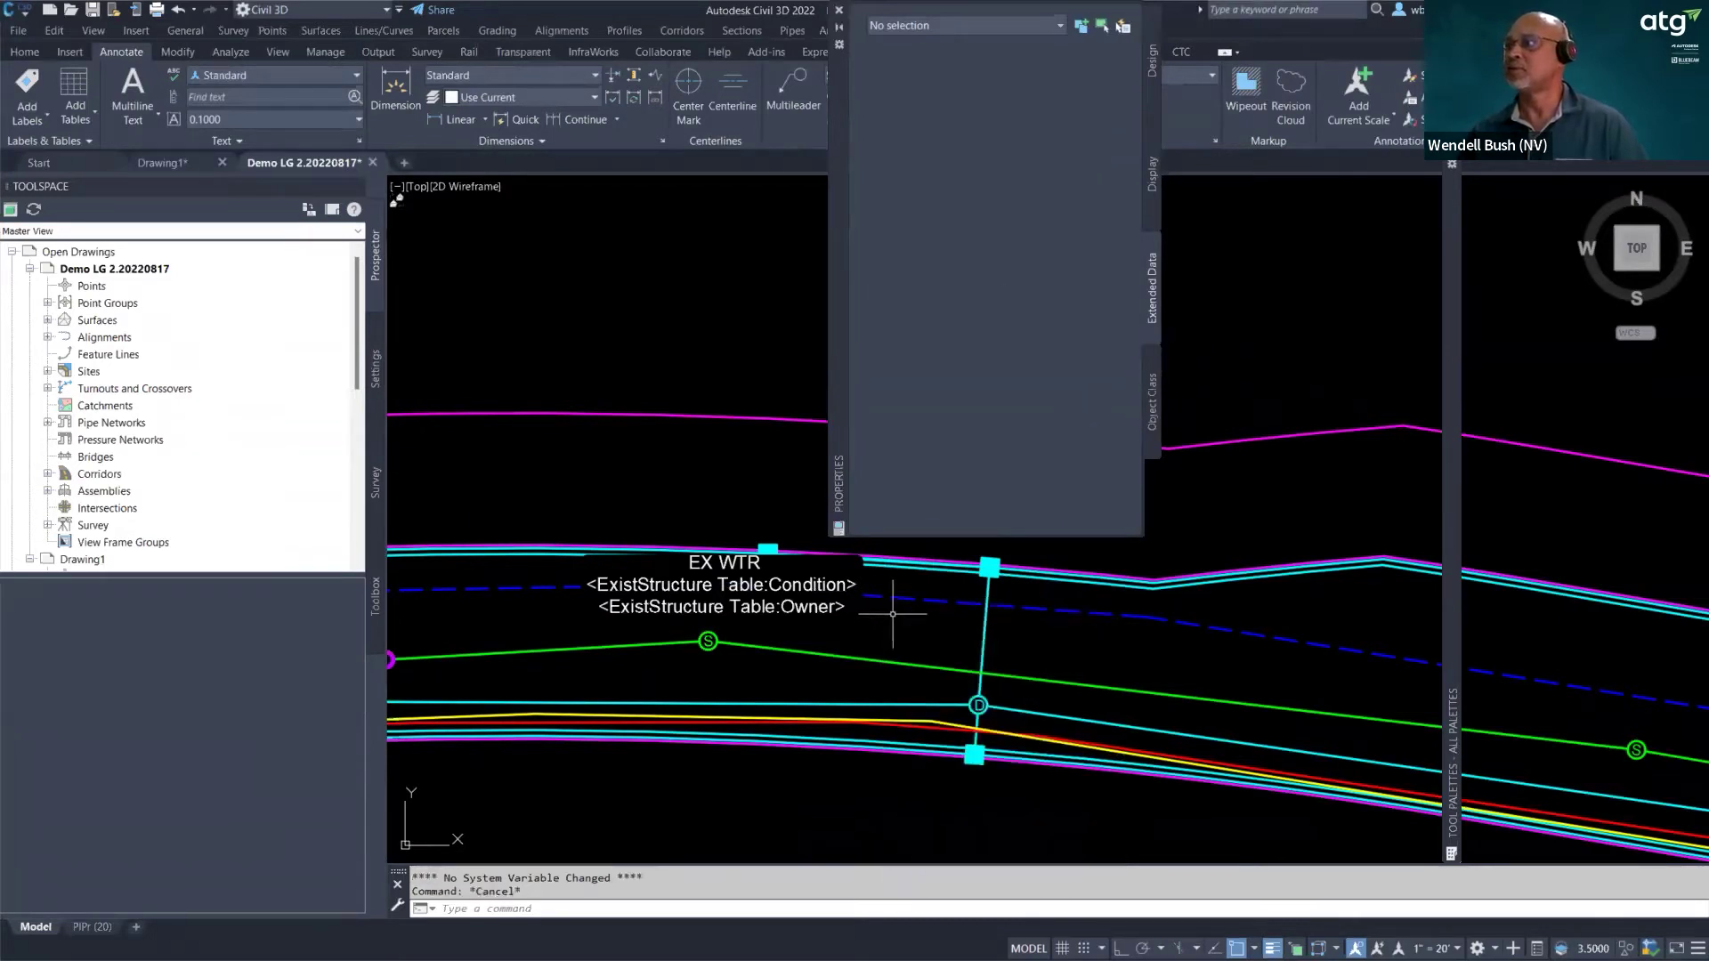
left_click(910, 600)
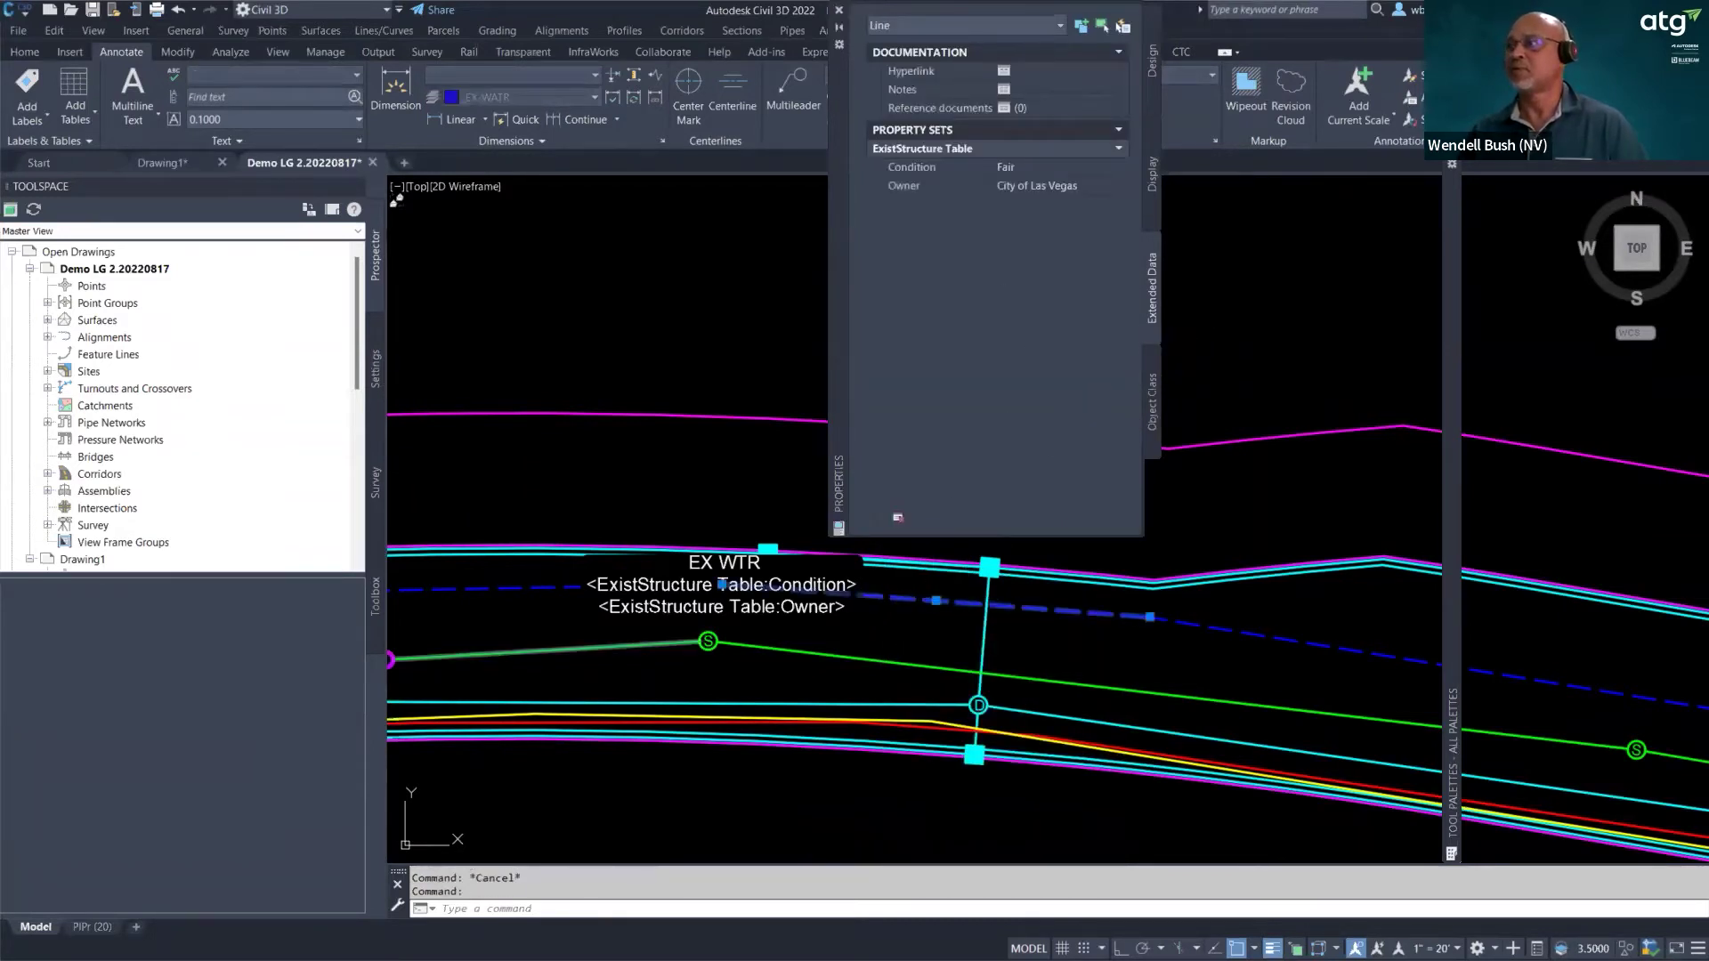
key("Escape")
left_click(761, 614)
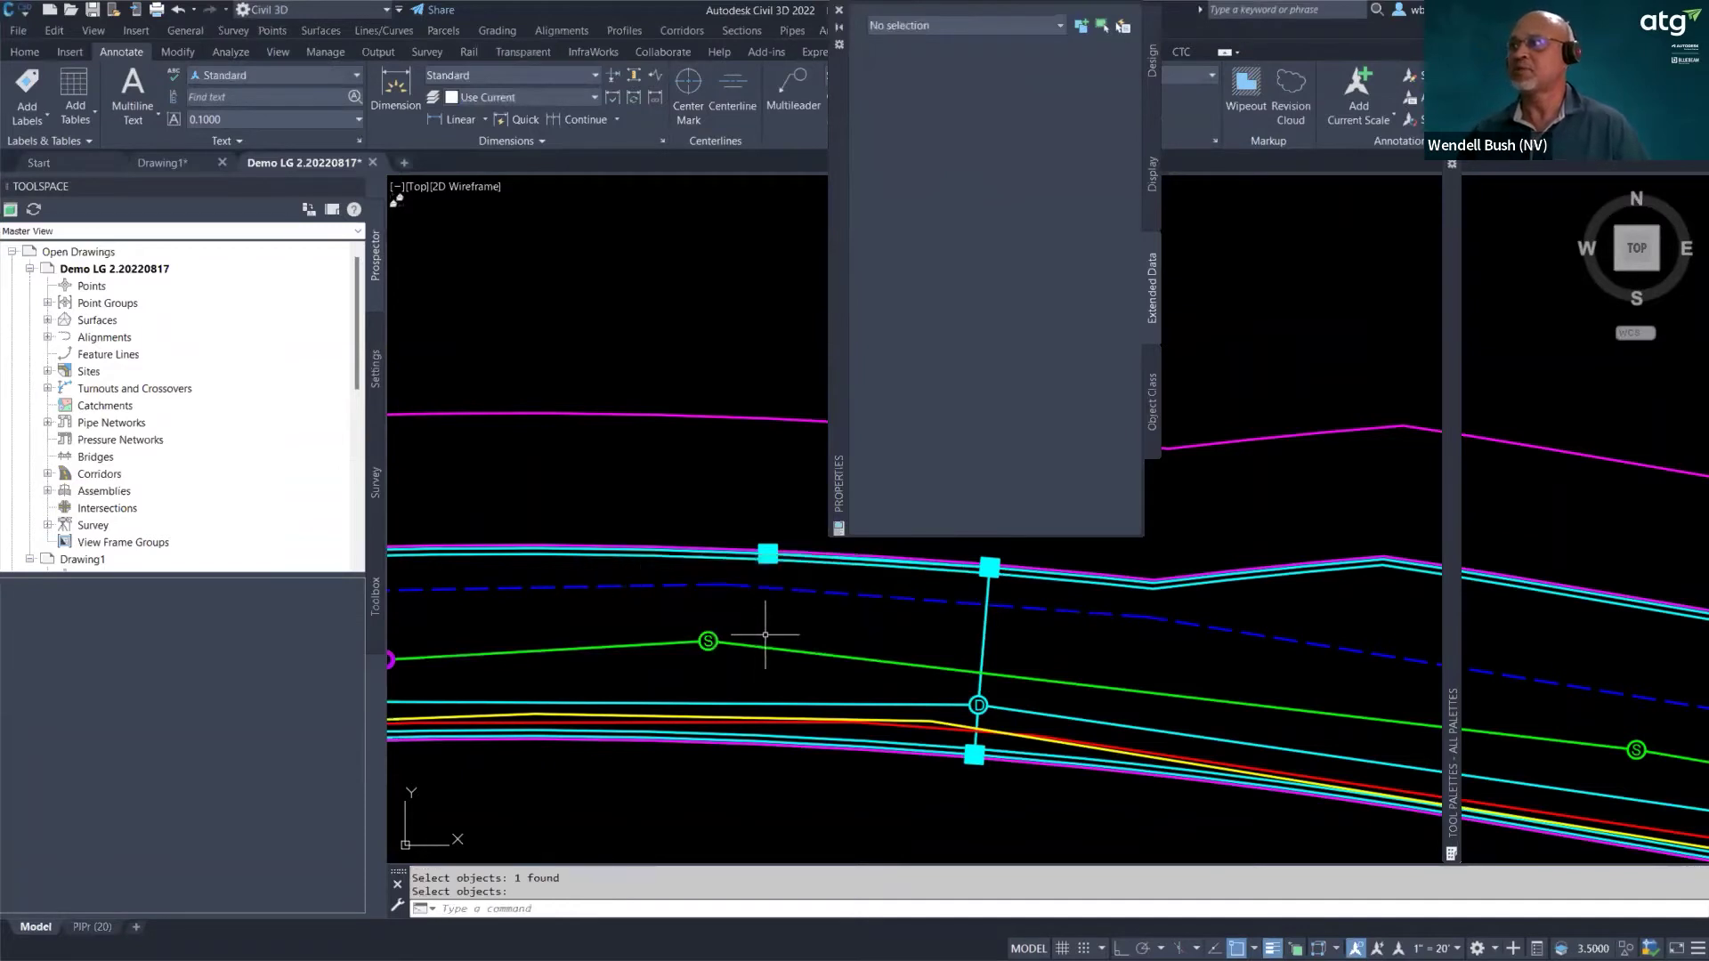
- Add a note label in the EX-WATR style on the dashed blue water line
left_click(855, 596)
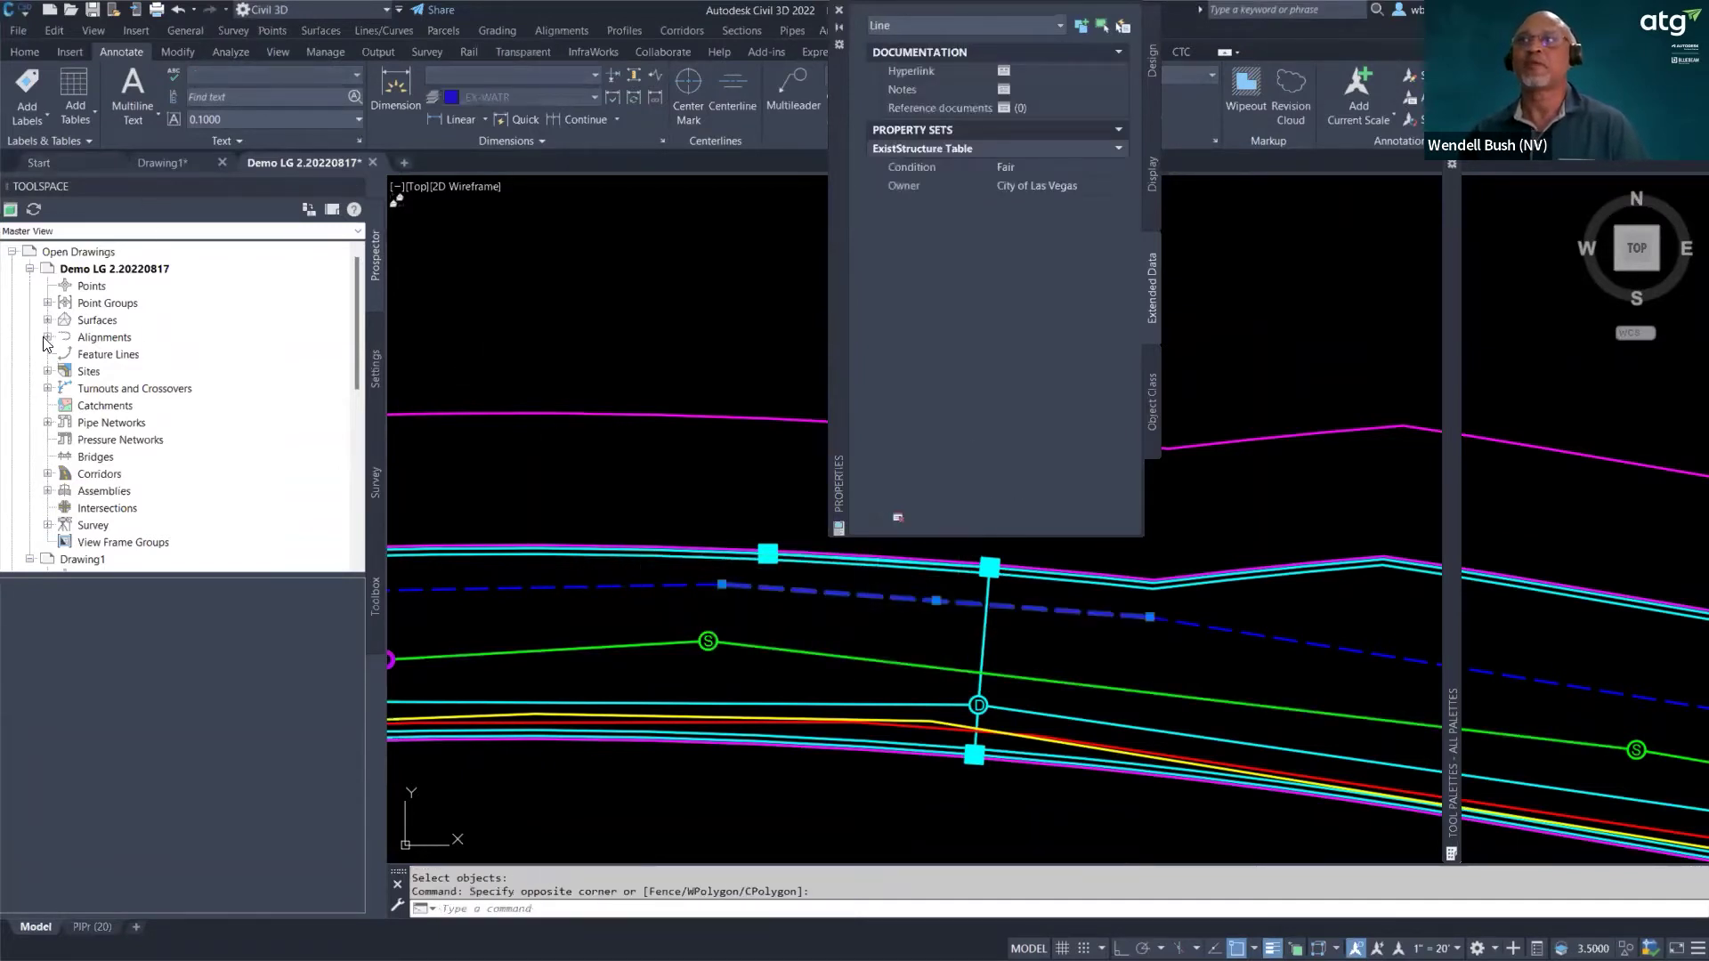
left_click(49, 115)
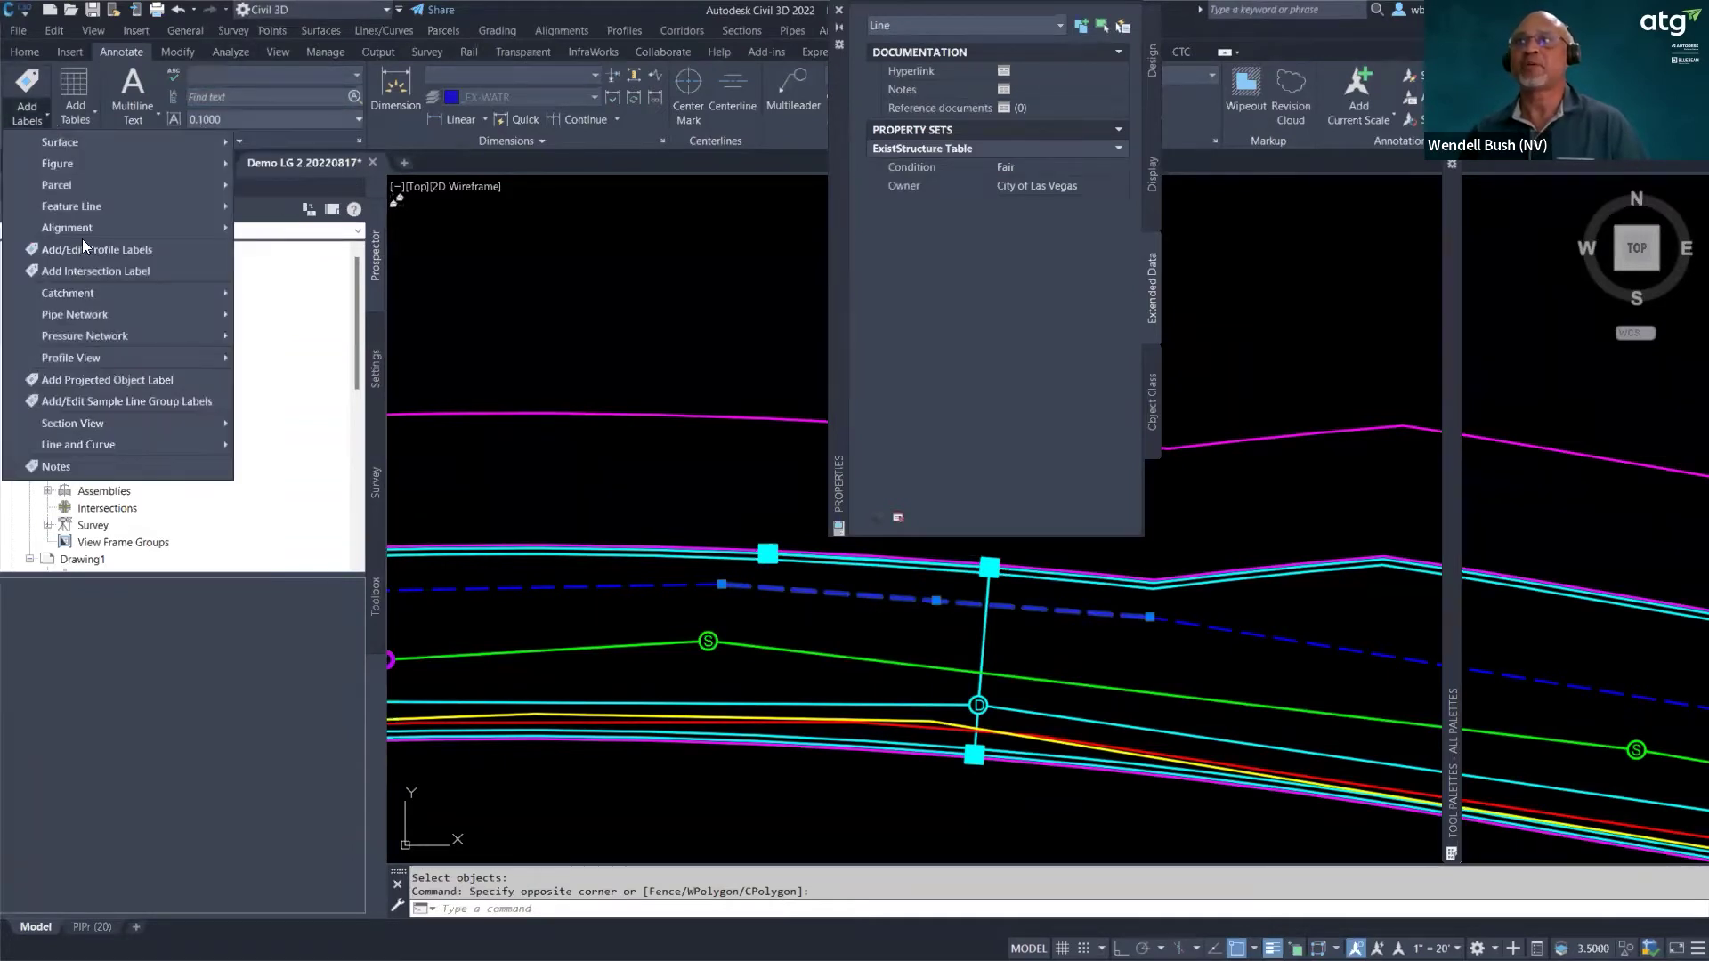
left_click(426, 440)
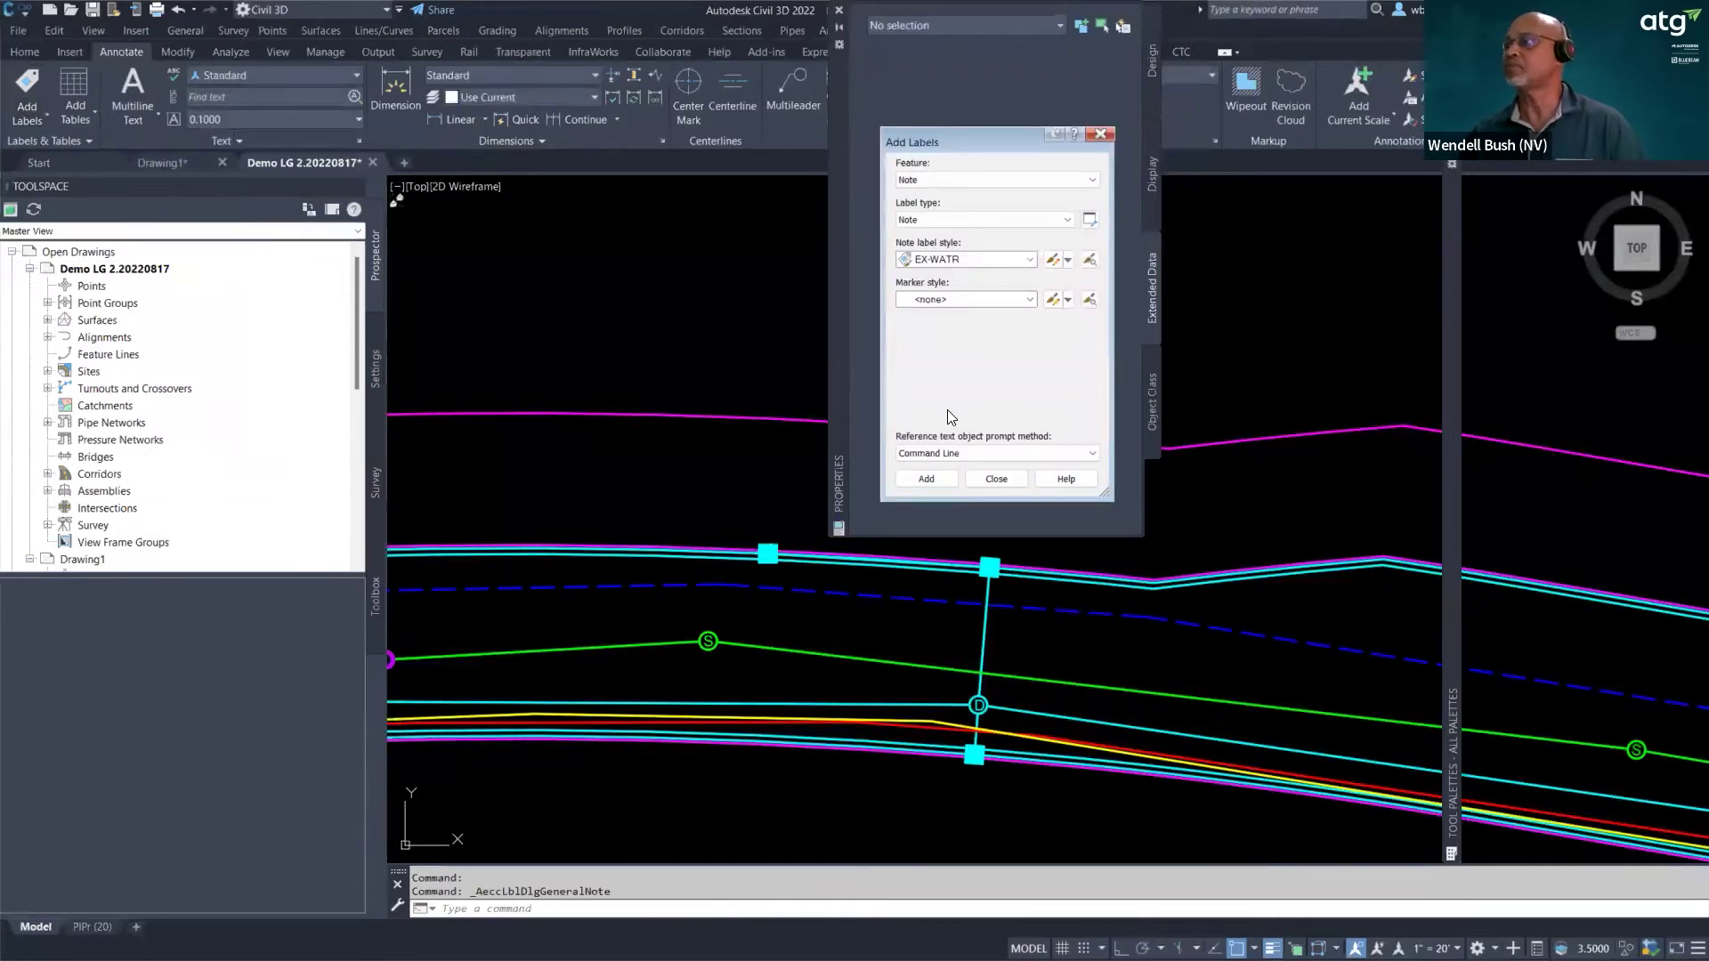
left_click(923, 481)
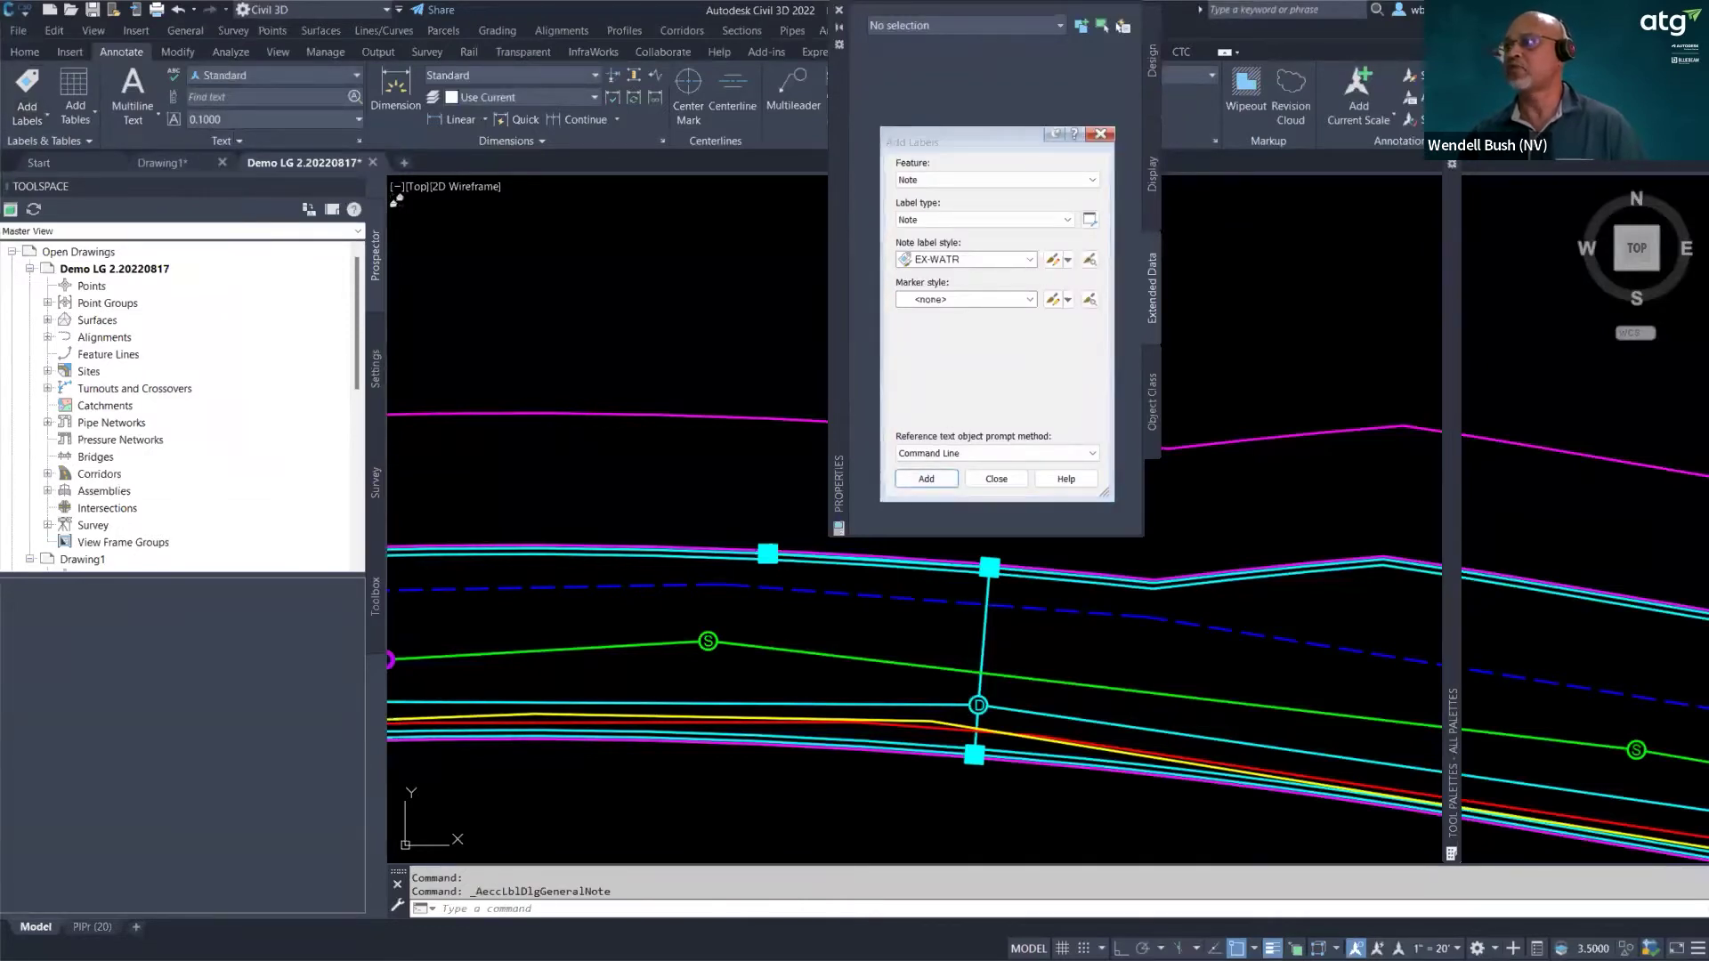
left_click(837, 605)
key("Escape")
- Move the new EX WTR note label off the water line to open space above it so it has a leader
left_click(719, 574)
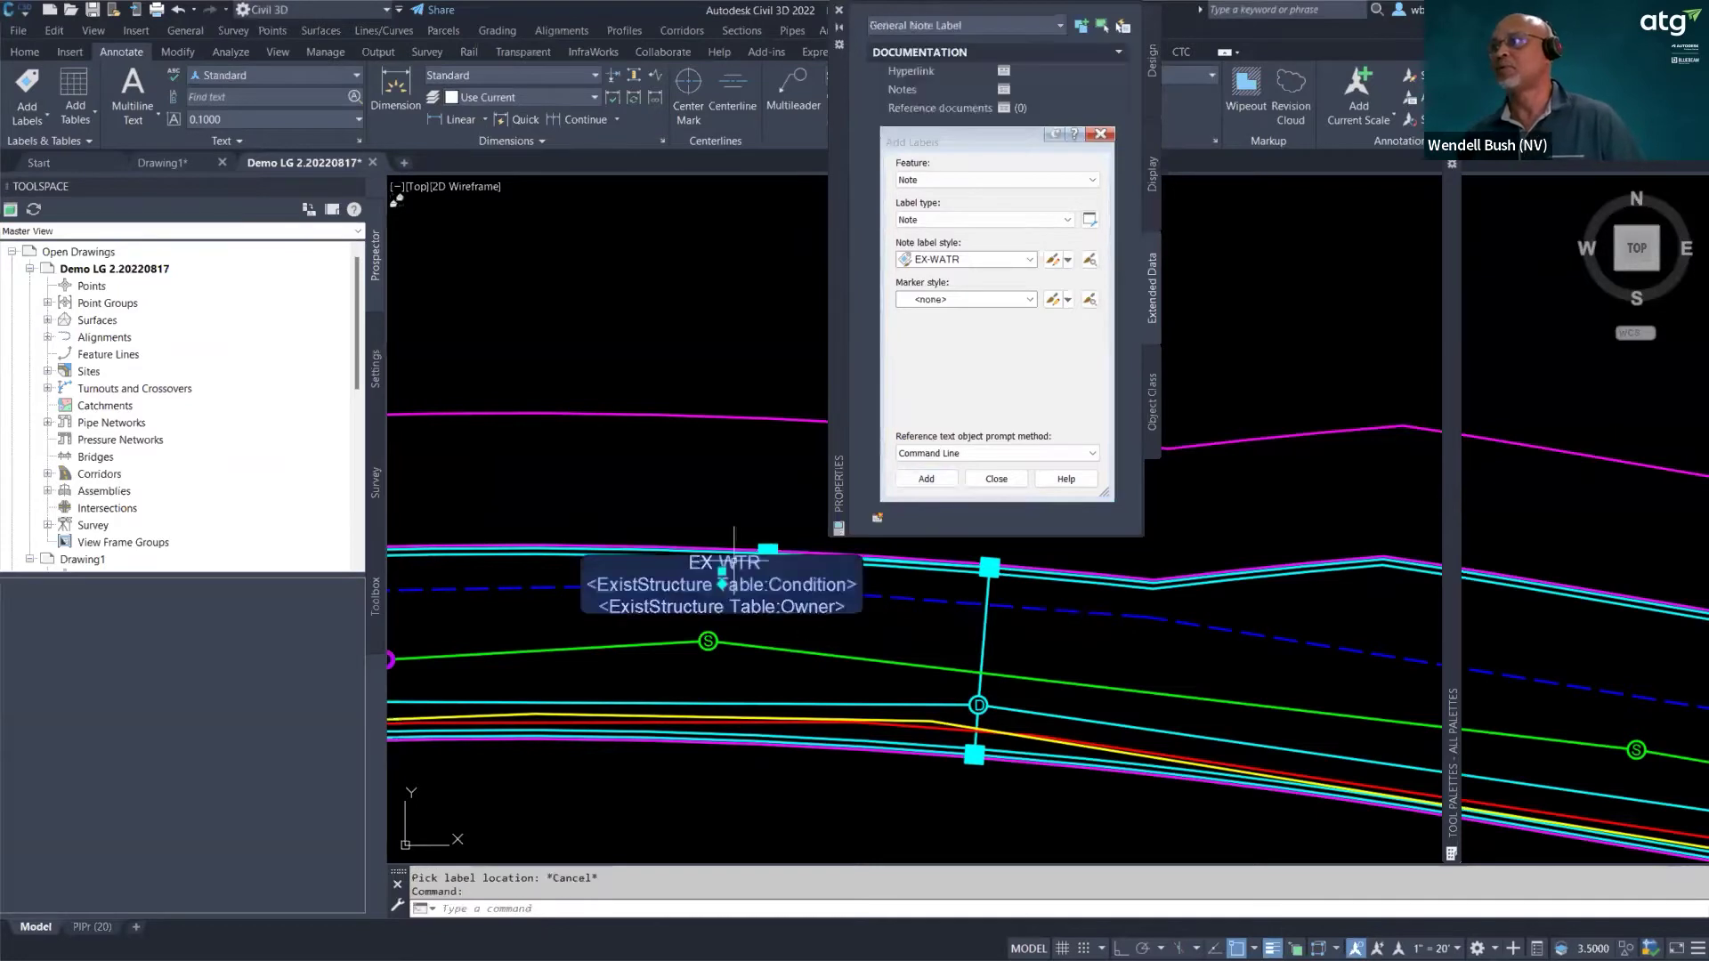
left_click(623, 451)
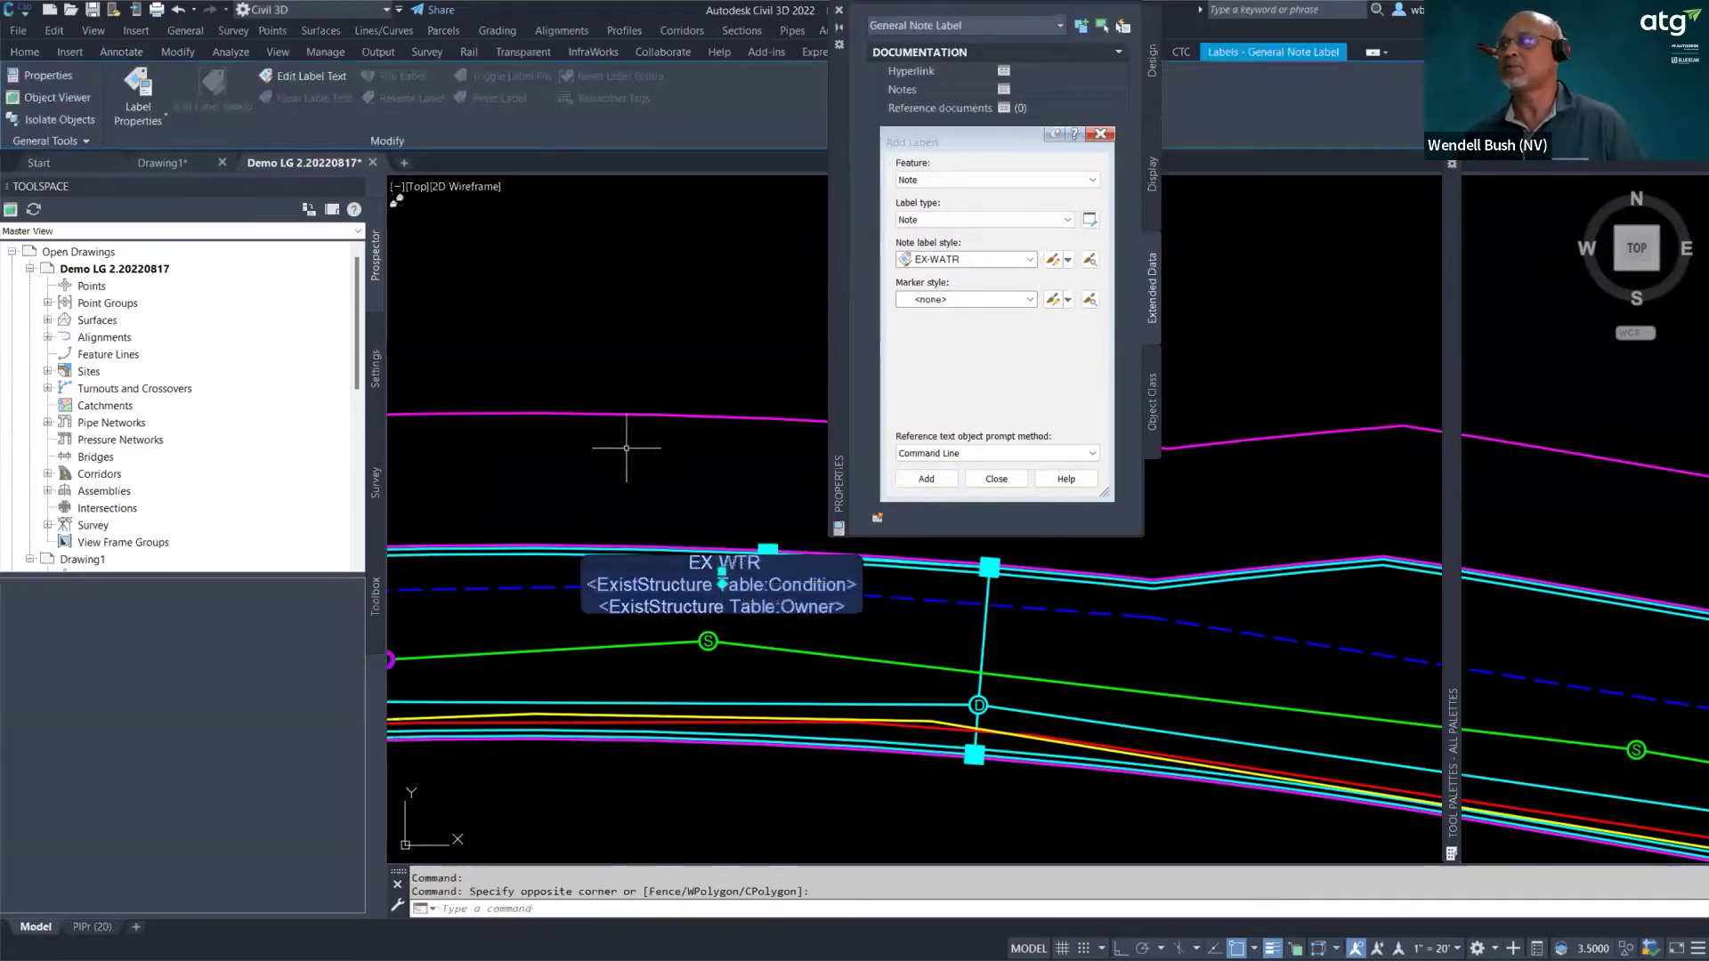
left_click(722, 572)
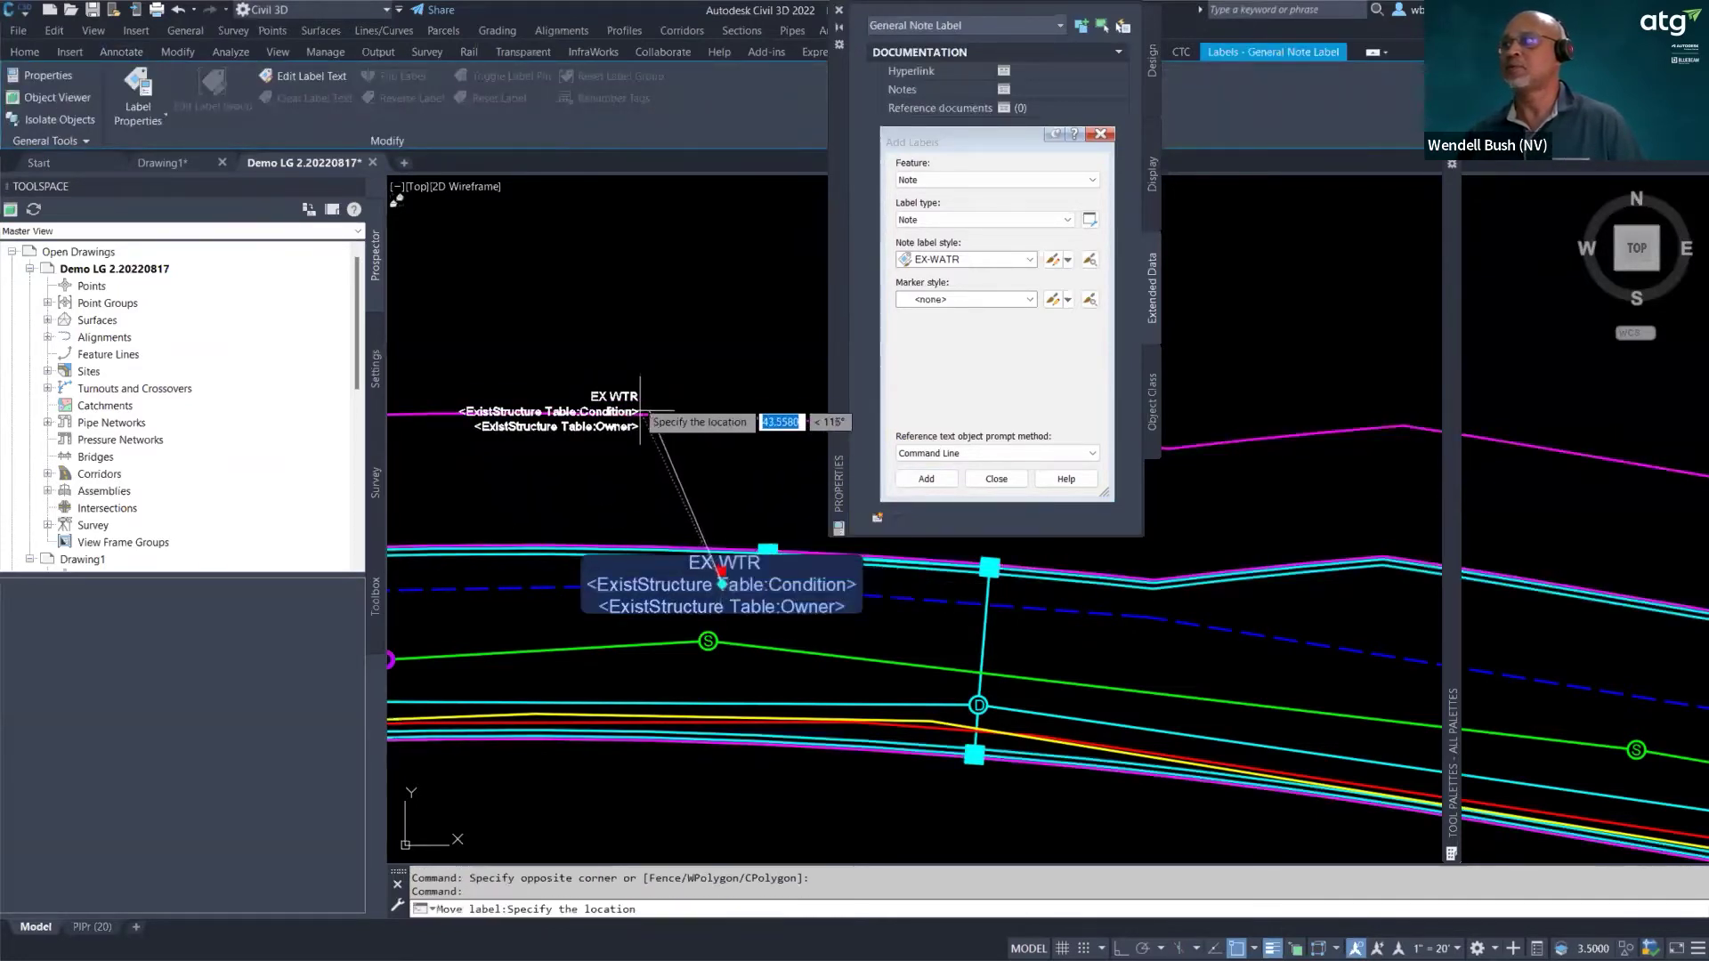
left_click(637, 395)
key("Escape")
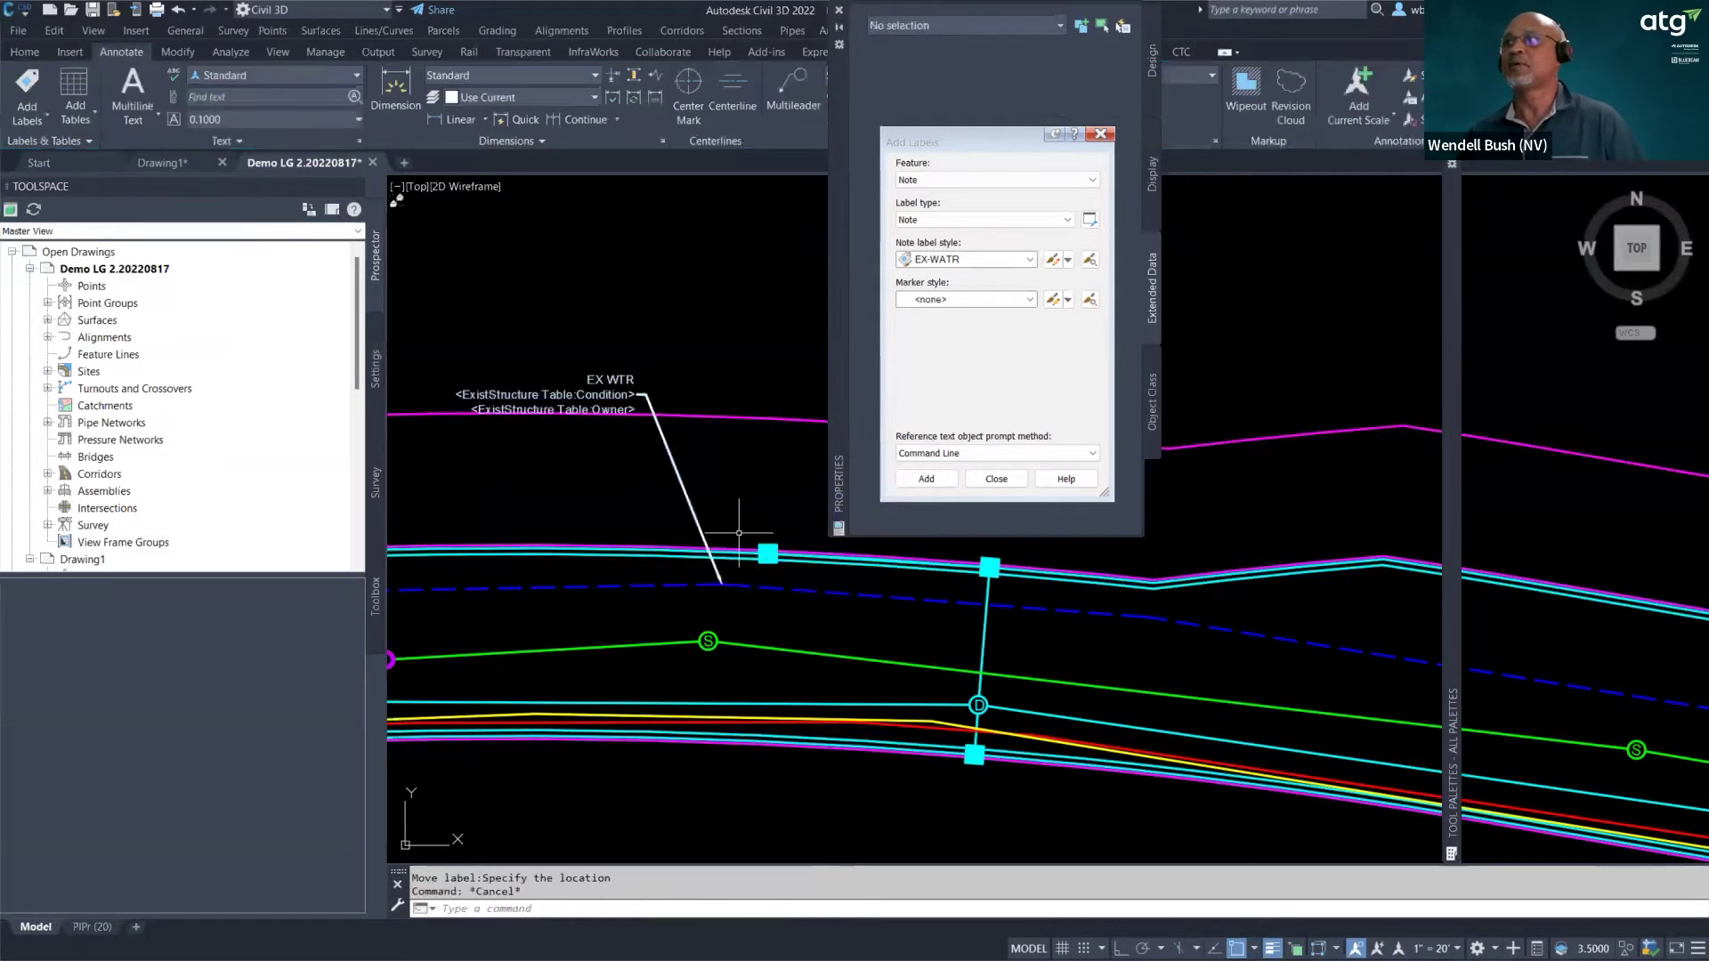
- Open the EX-WATR label style's text contents and remove the Condition and Owner property lines below EX WTR
scroll(604, 403, "up", 4)
scroll(661, 519, "down", 4)
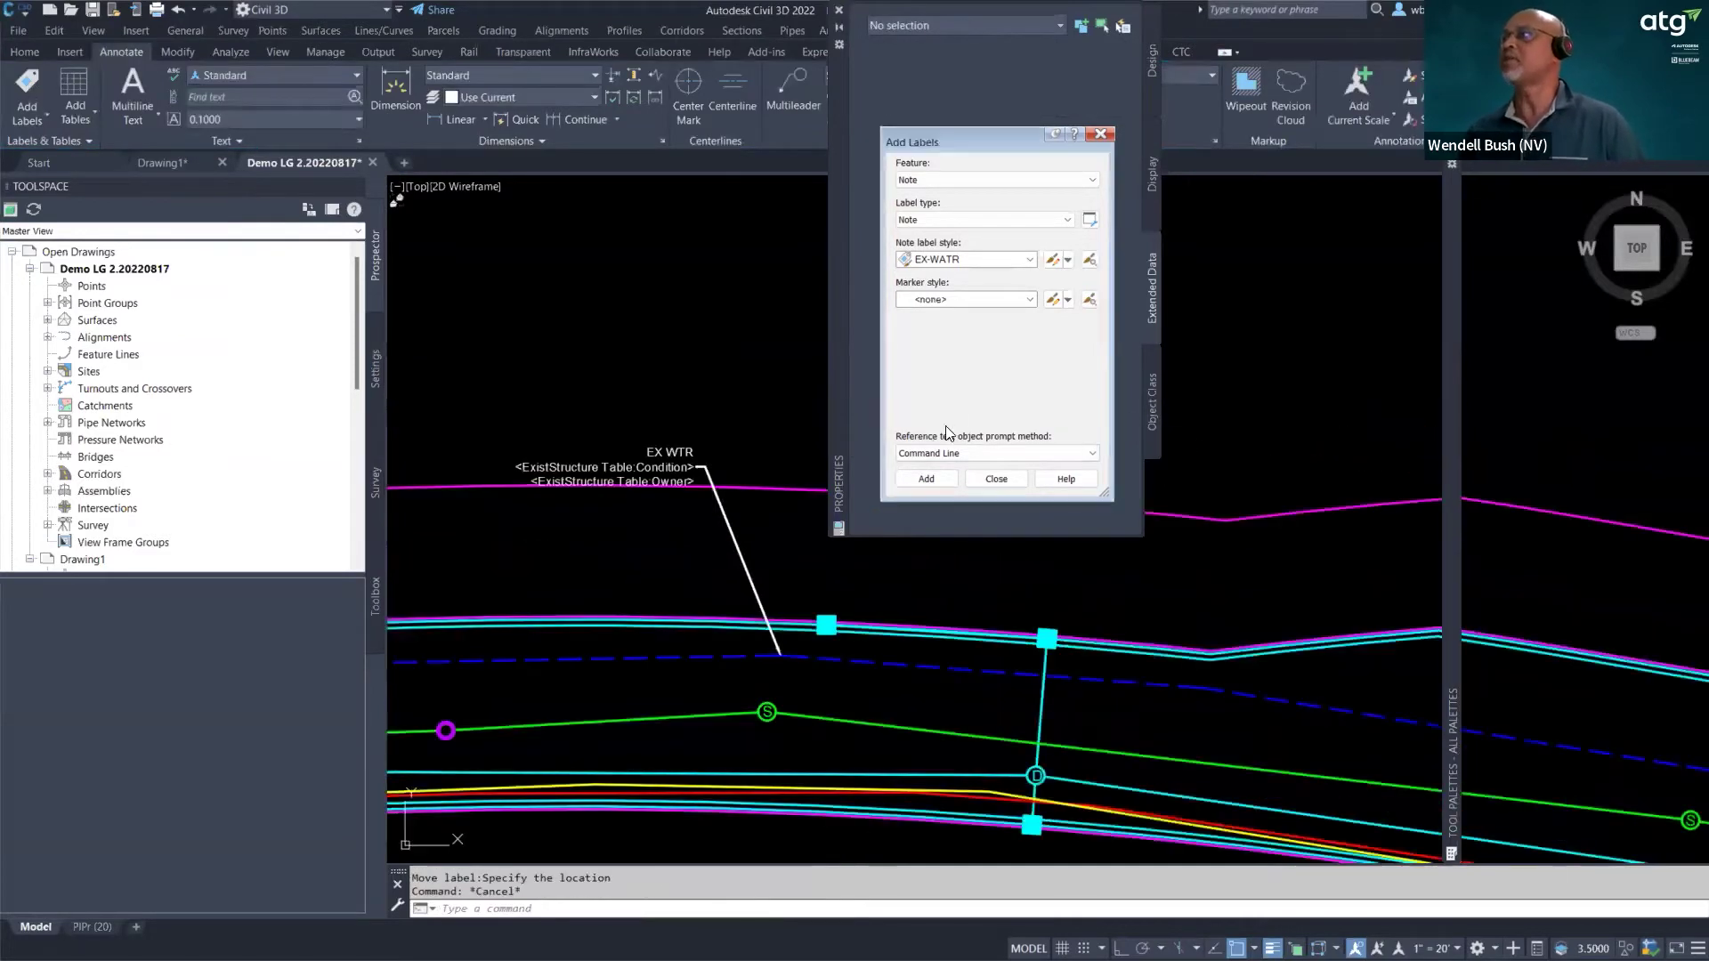
left_click(838, 659)
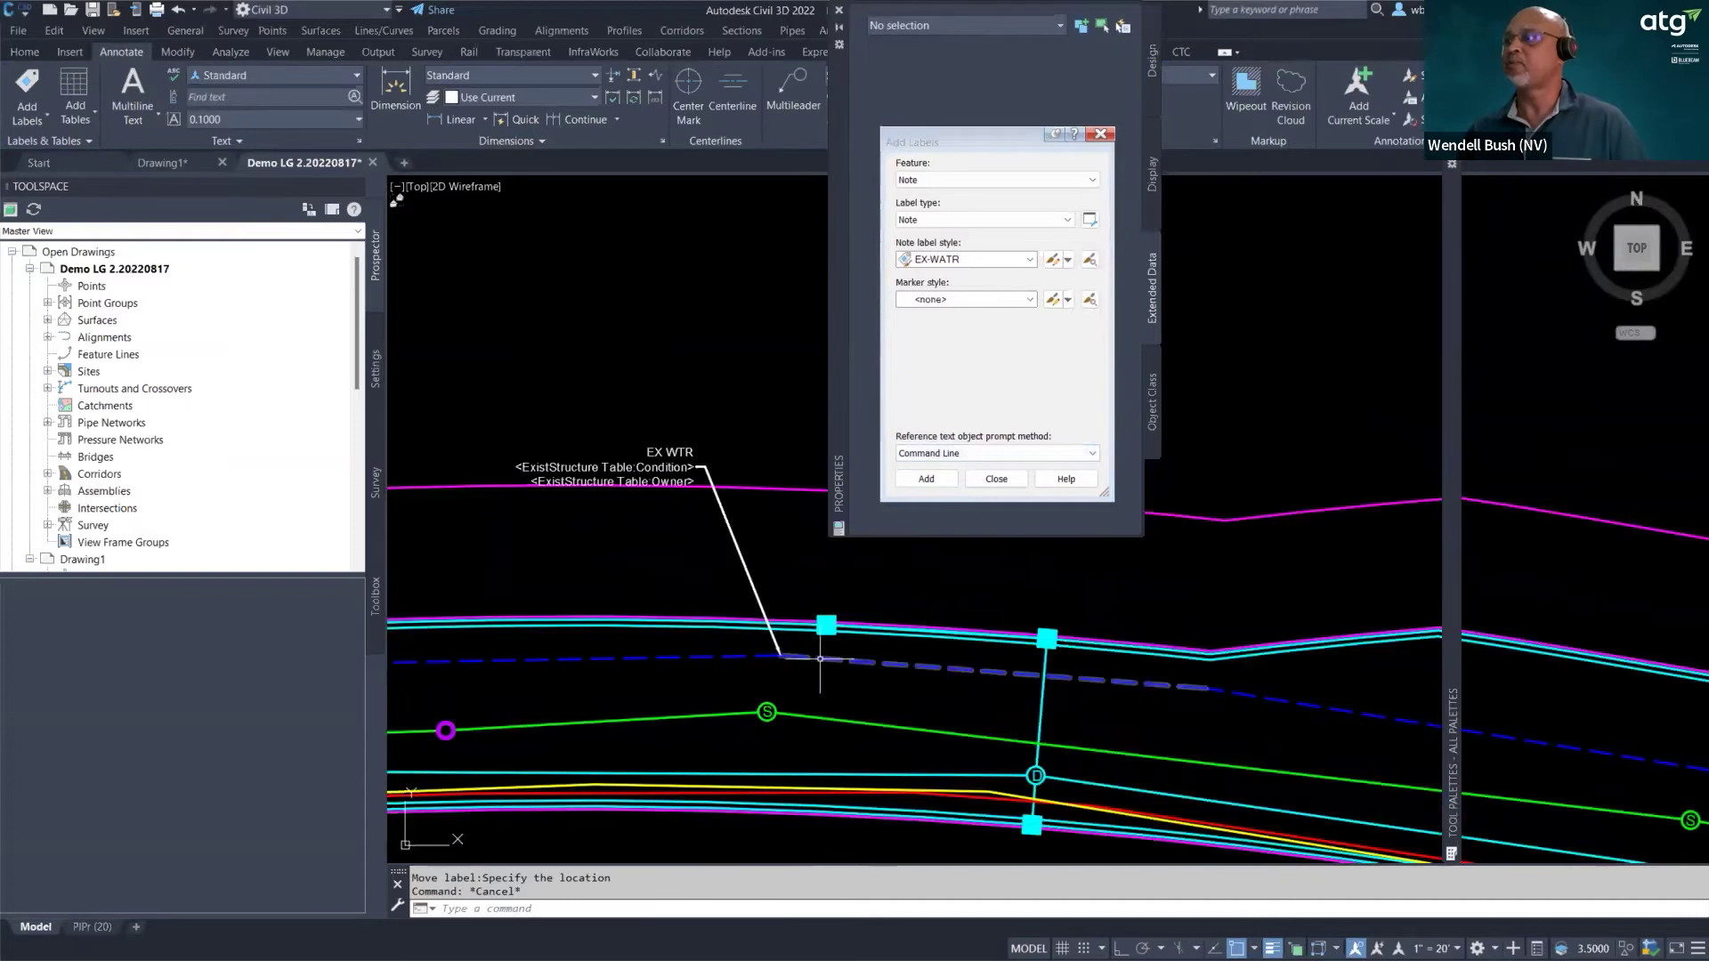
left_click(1068, 260)
left_click(1102, 322)
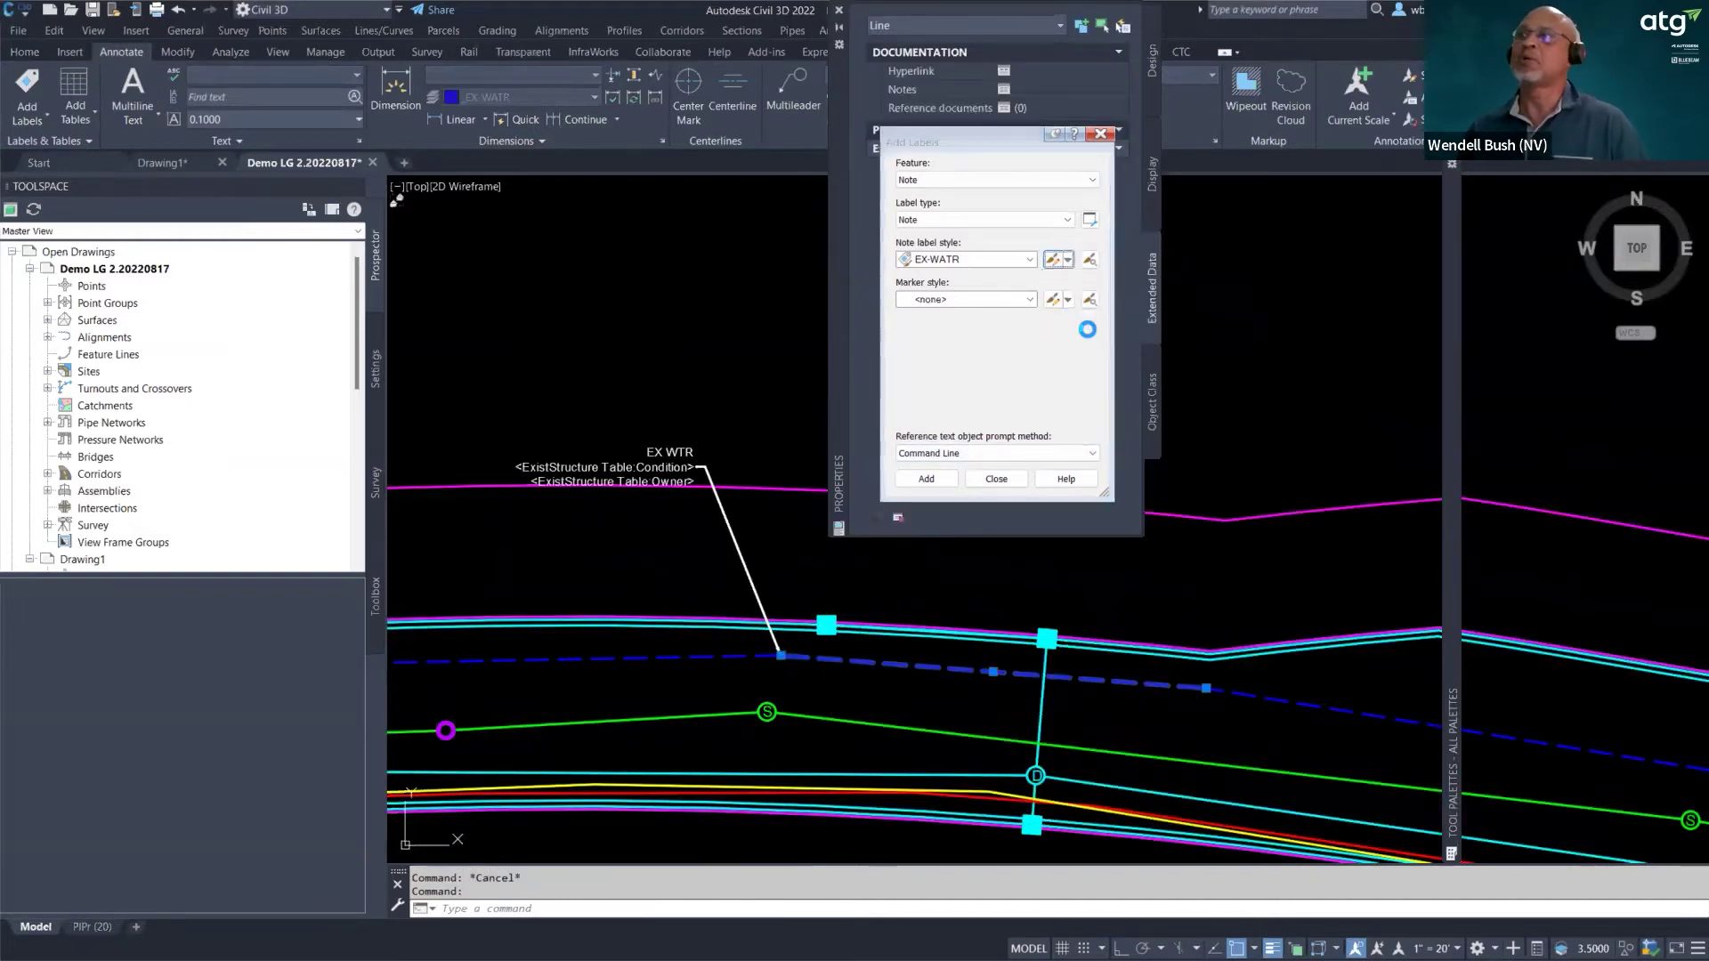
left_click(919, 316)
left_click(926, 317)
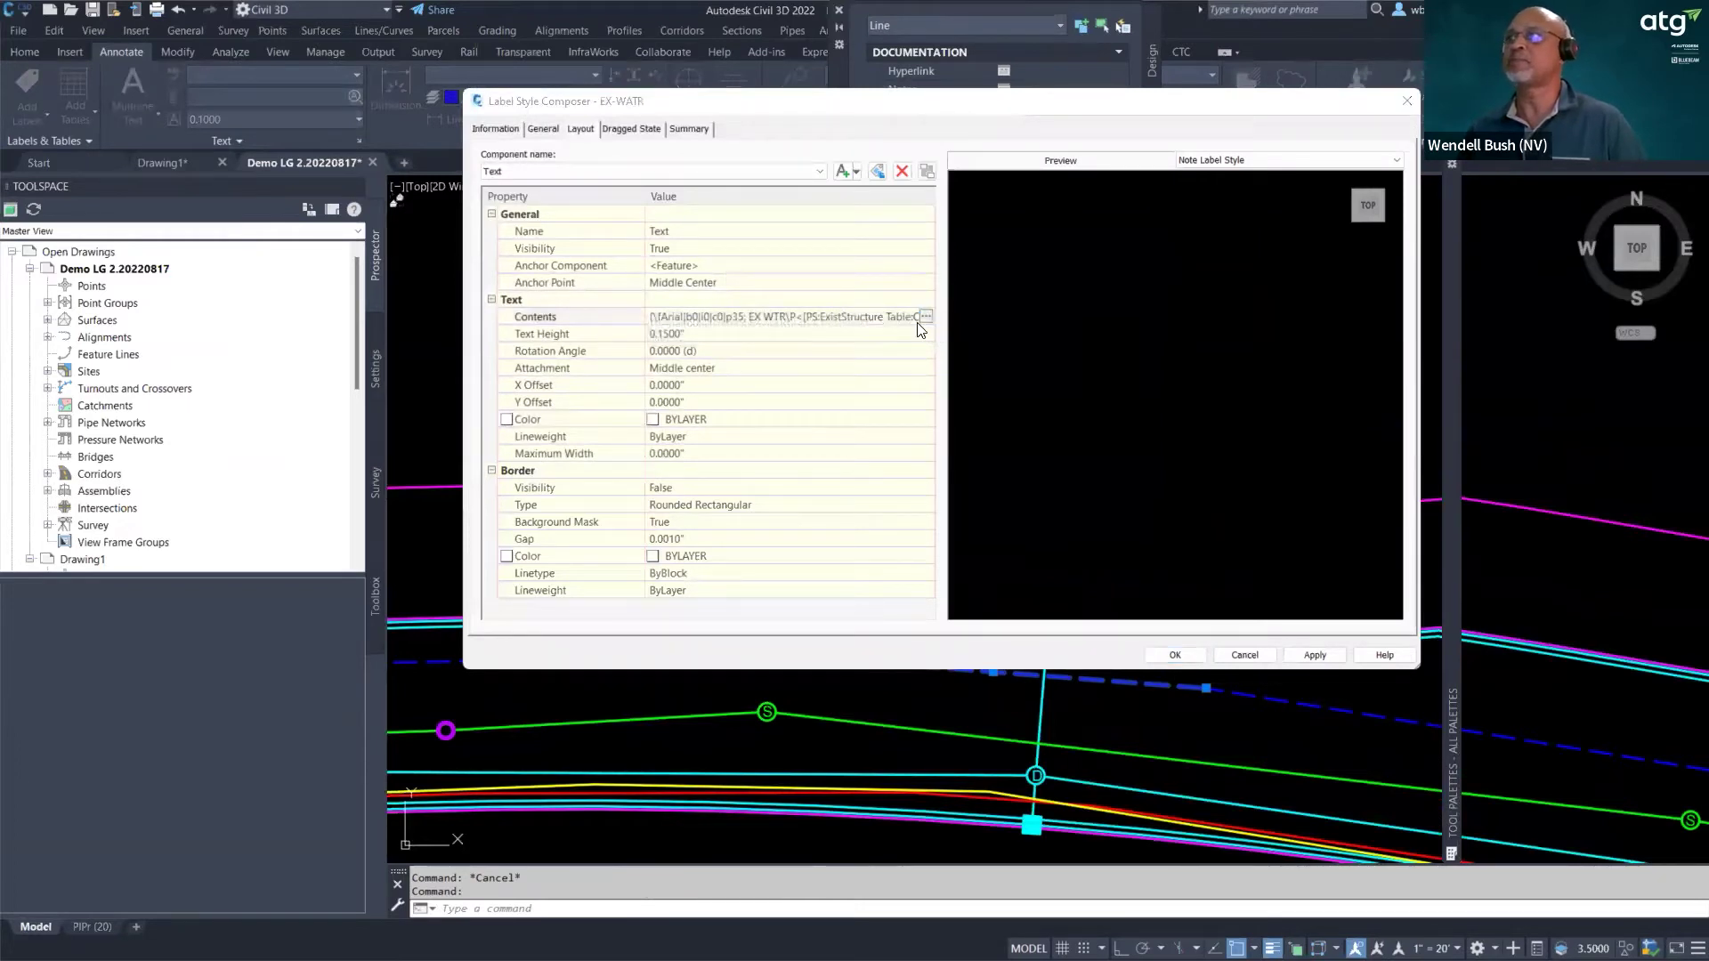
left_click(407, 284)
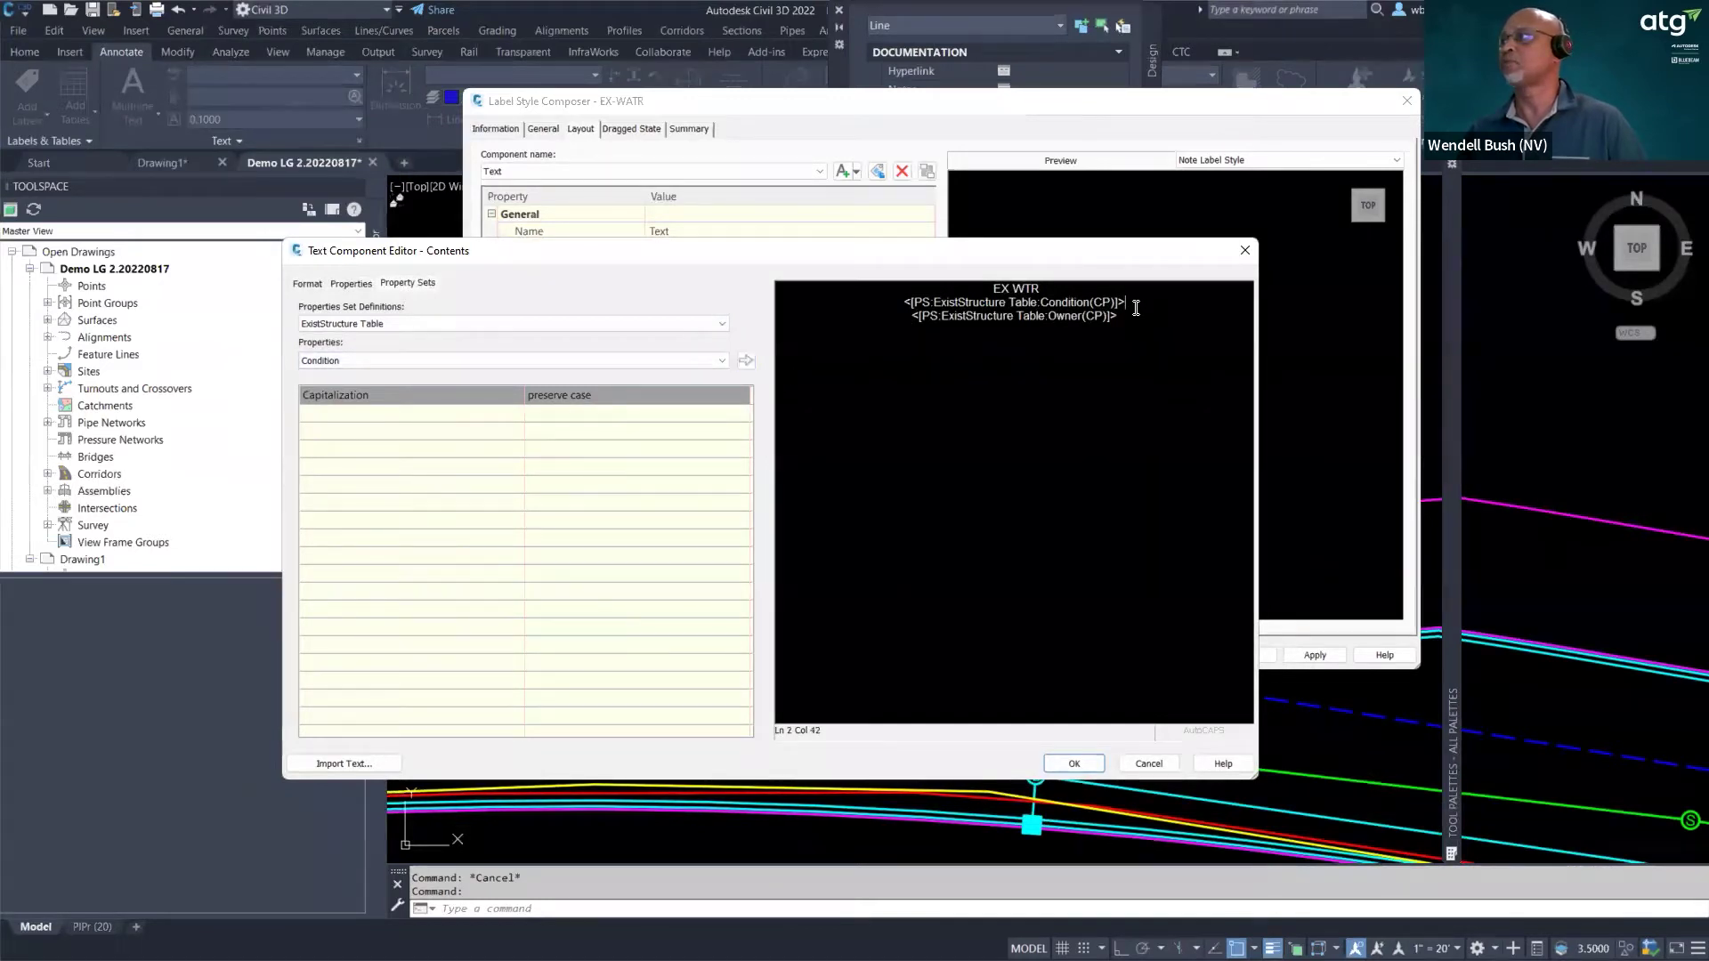
left_click_drag(1119, 318, 855, 301)
key("Delete")
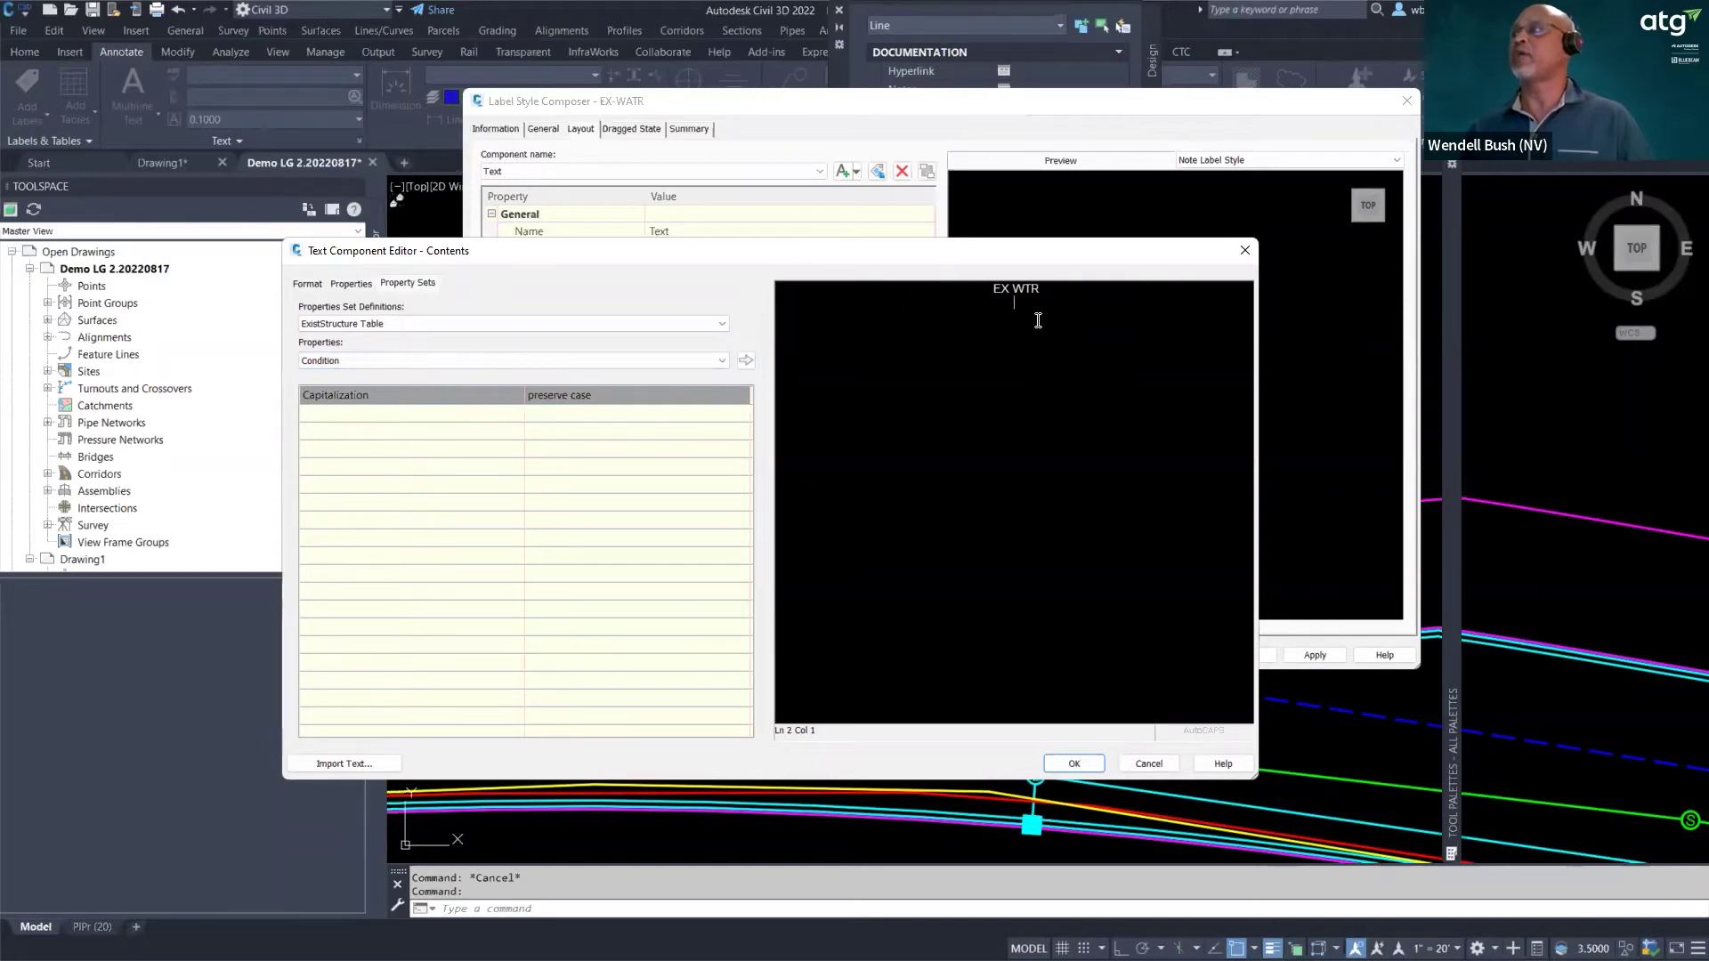
- Reinsert the ExistStructure Table Condition property on the line below EX WTR in the label text
left_click(709, 323)
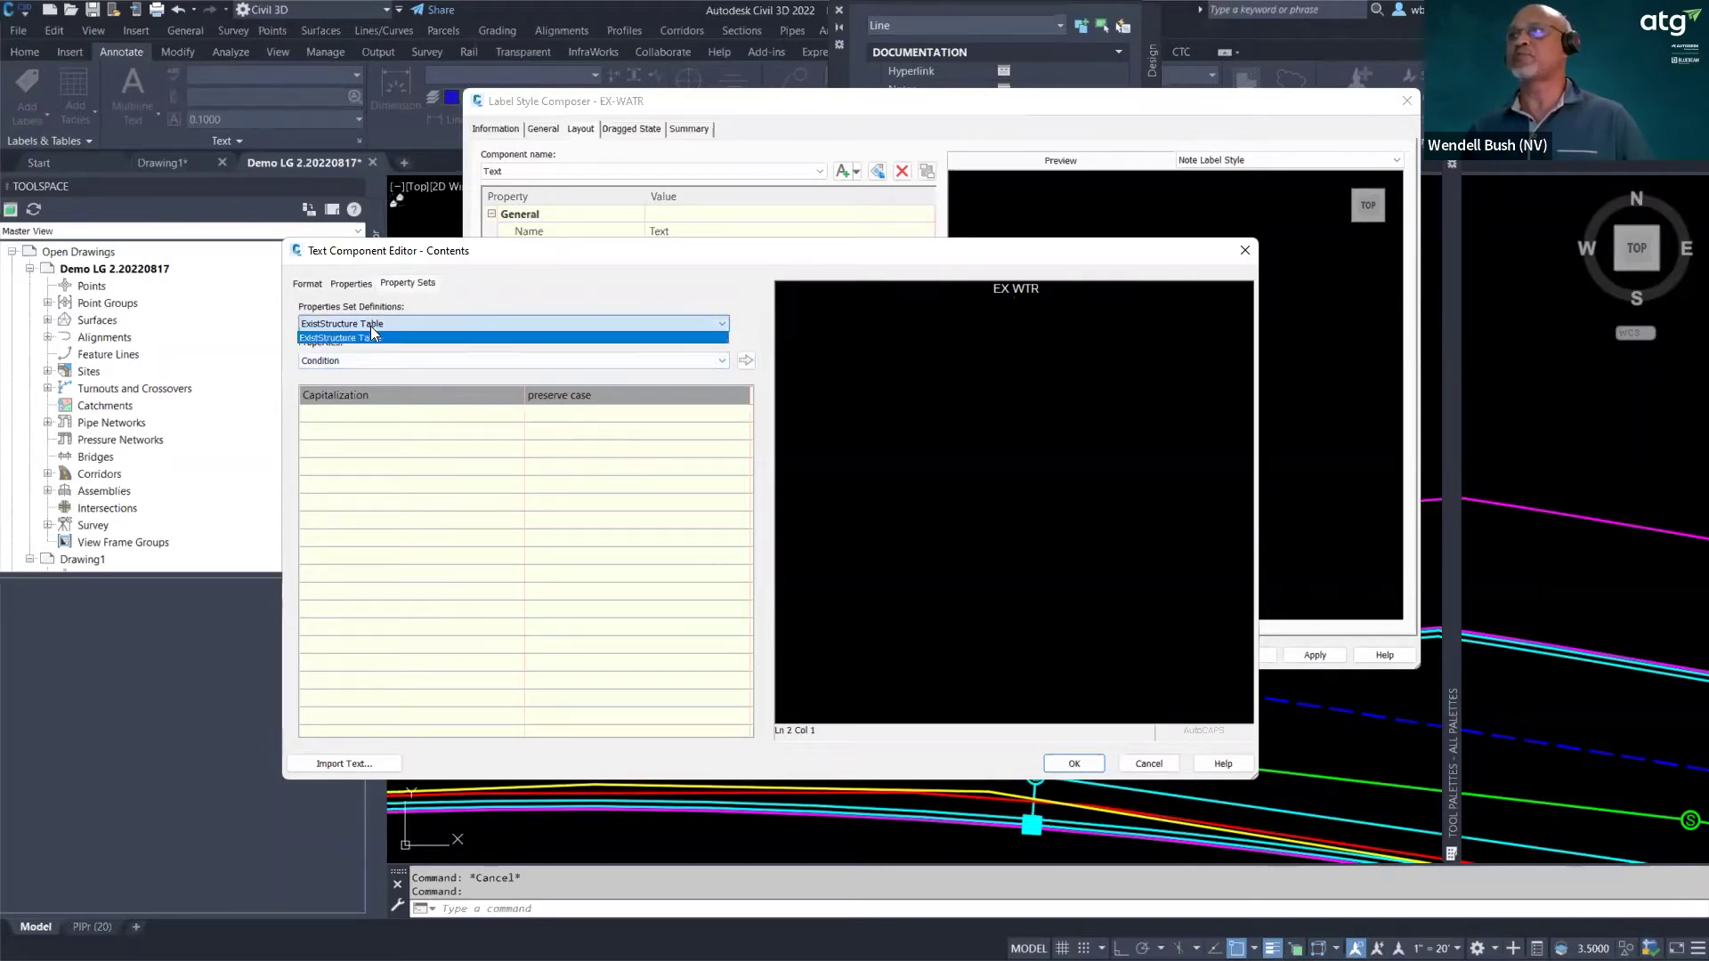
left_click(310, 339)
left_click(743, 361)
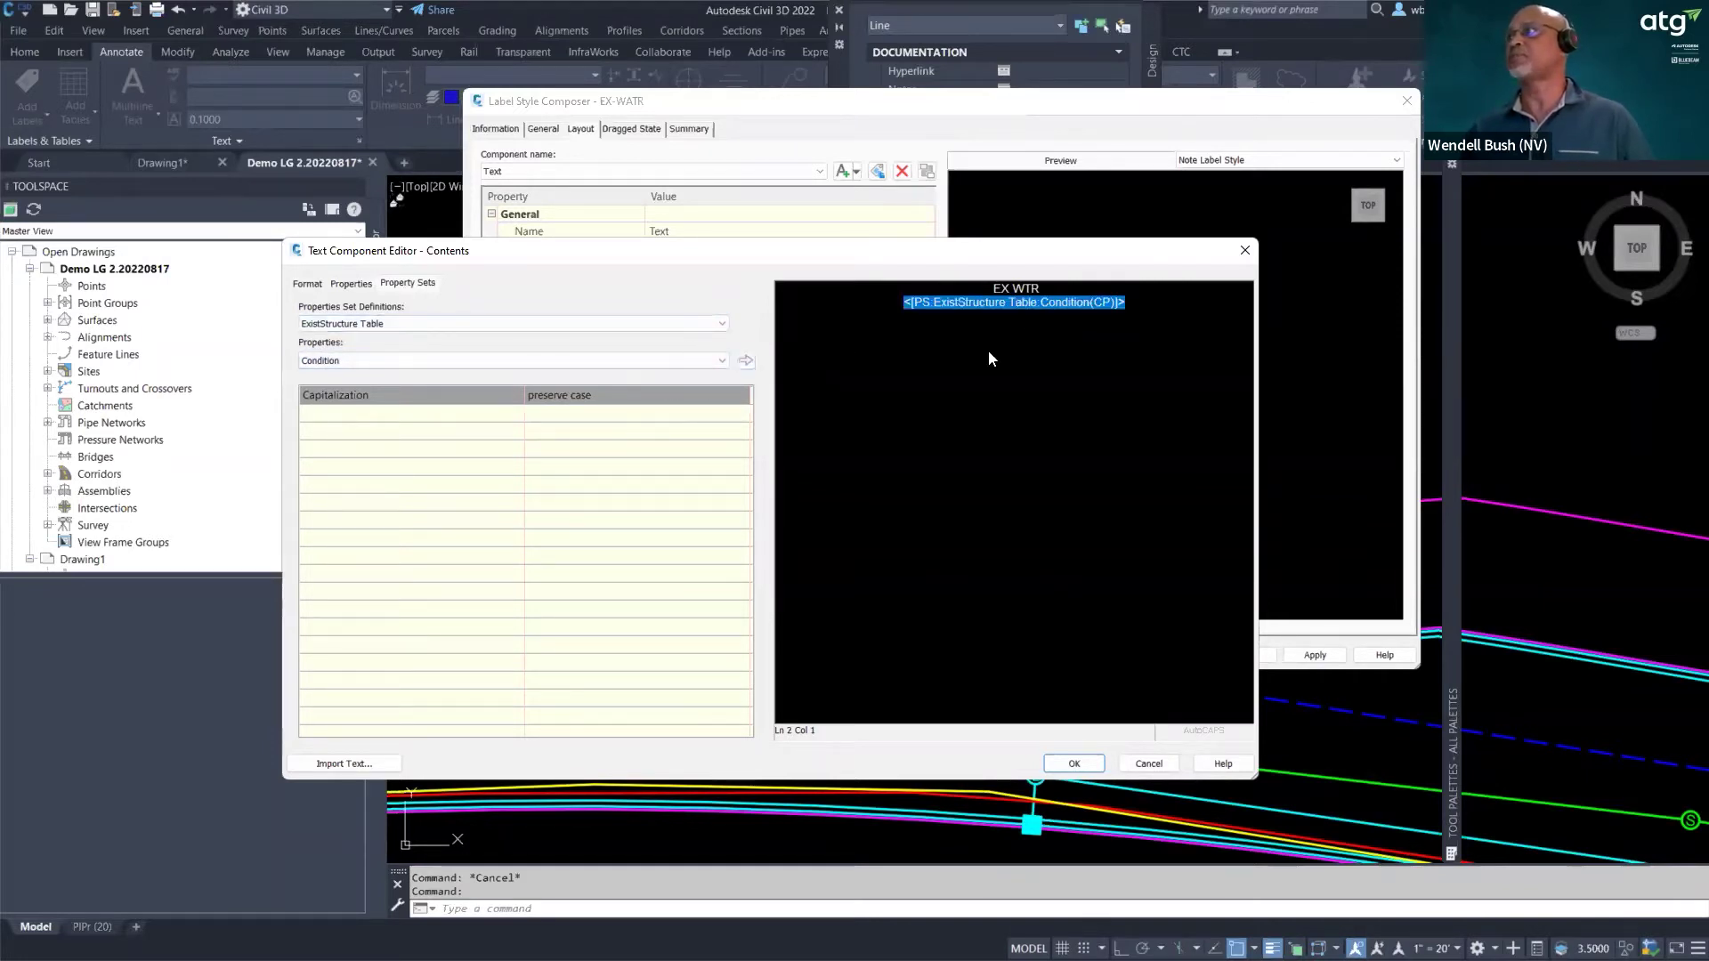
- Reinsert the ExistStructure Table Owner property on a third line and accept the changes to the EX-WATR style
left_click(1128, 303)
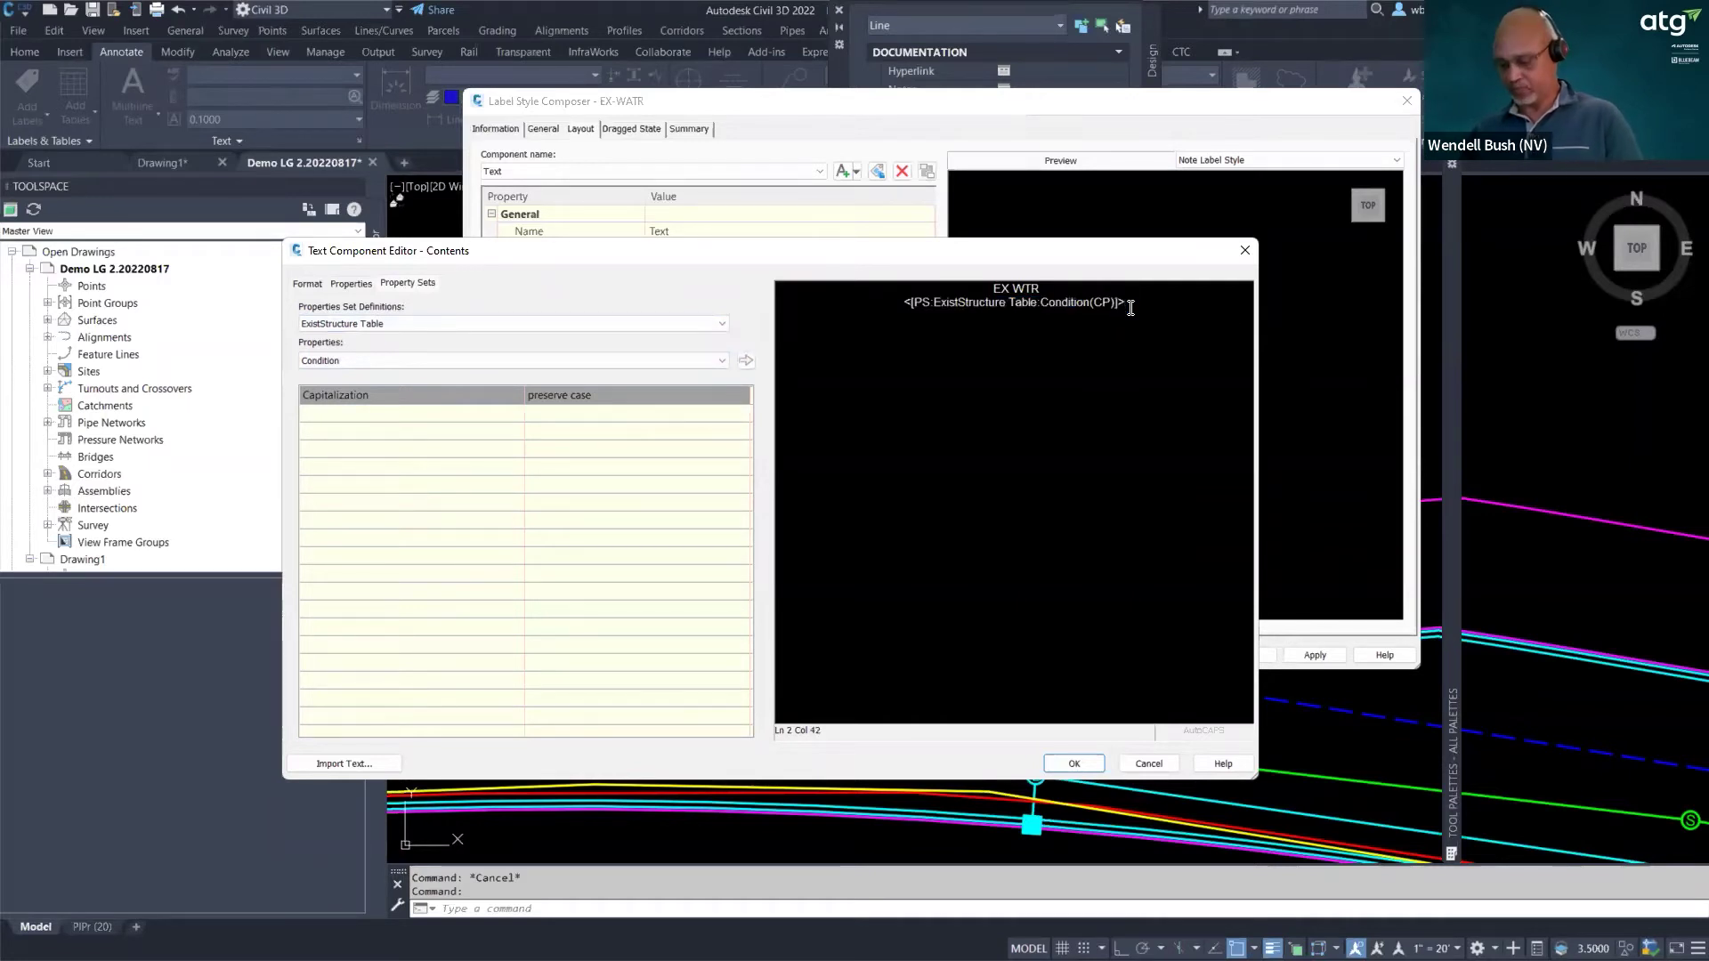
left_click(721, 361)
left_click(353, 392)
left_click(589, 362)
left_click(321, 388)
left_click(746, 360)
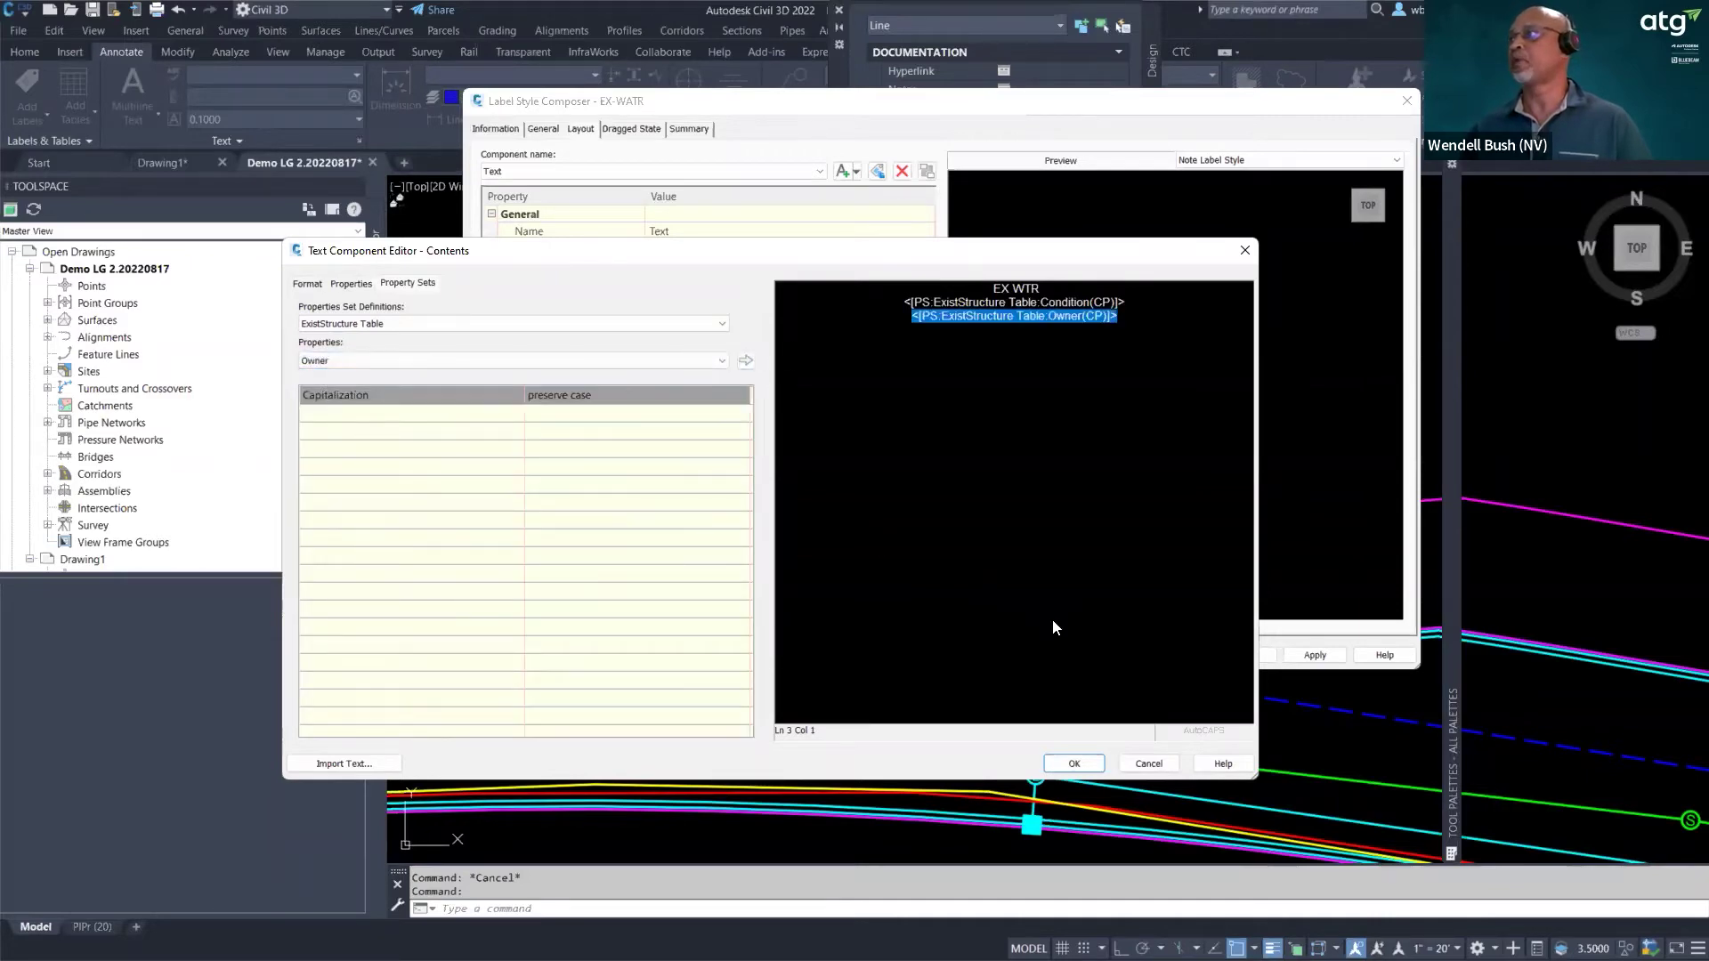
left_click(1074, 763)
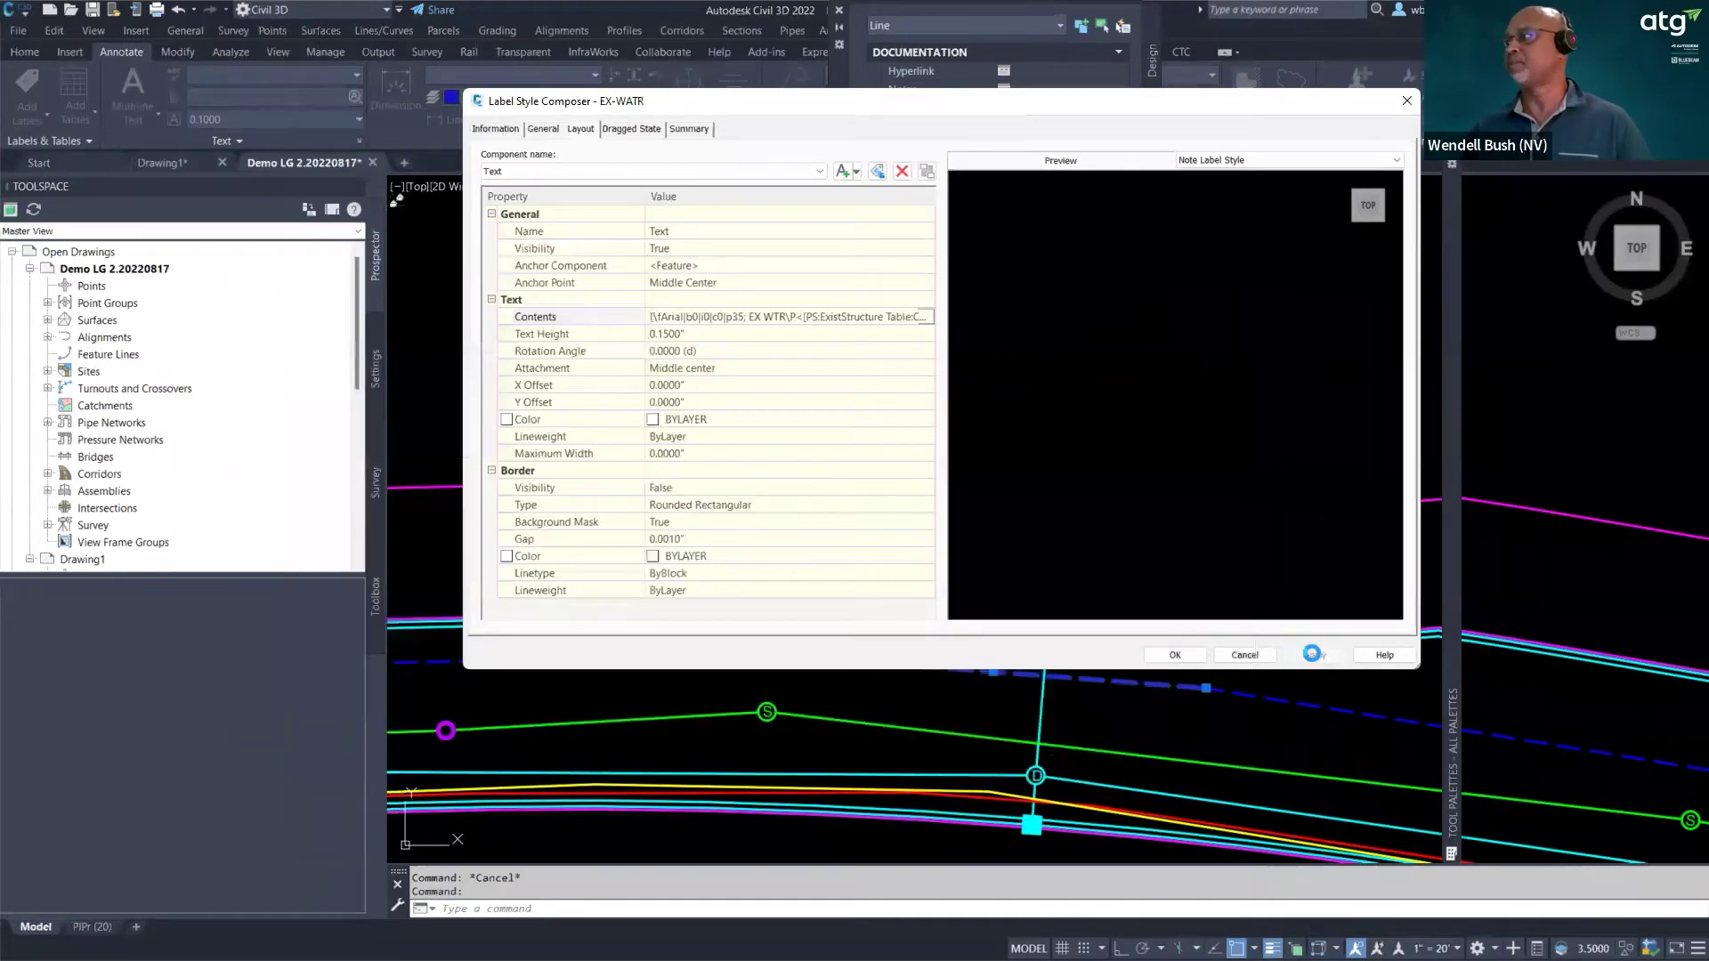
left_click(1175, 654)
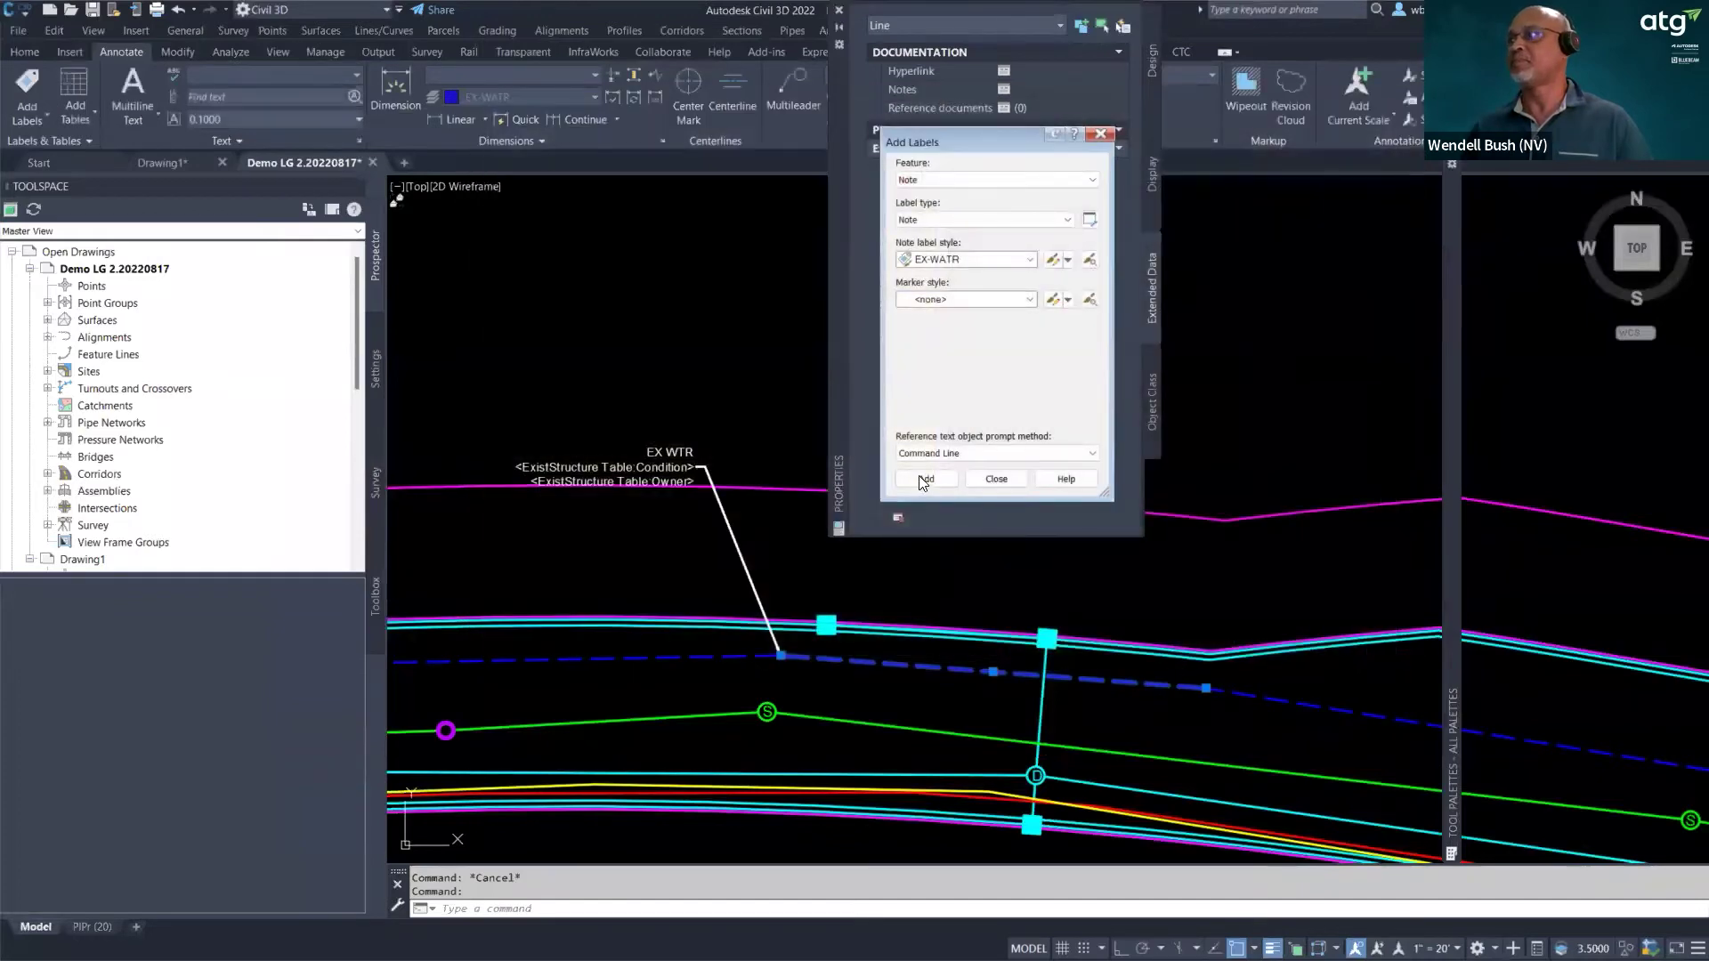
- Cancel placing another note label and delete the existing EX WTR note label from the water line
left_click(924, 478)
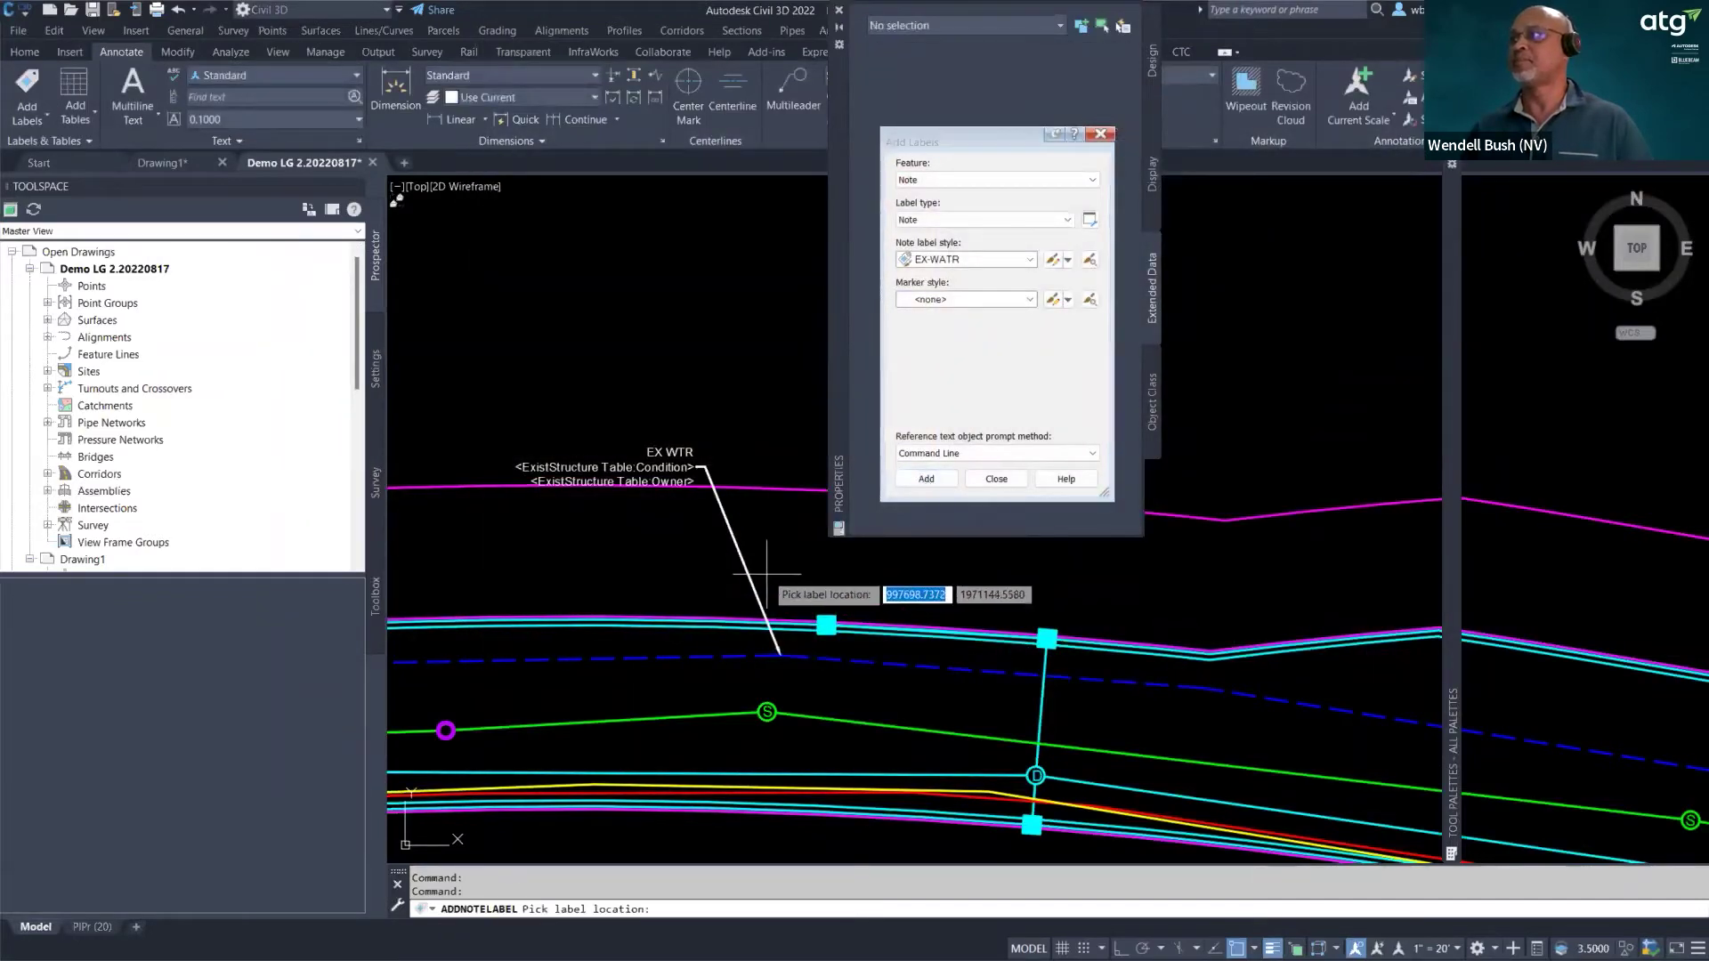
key("Escape")
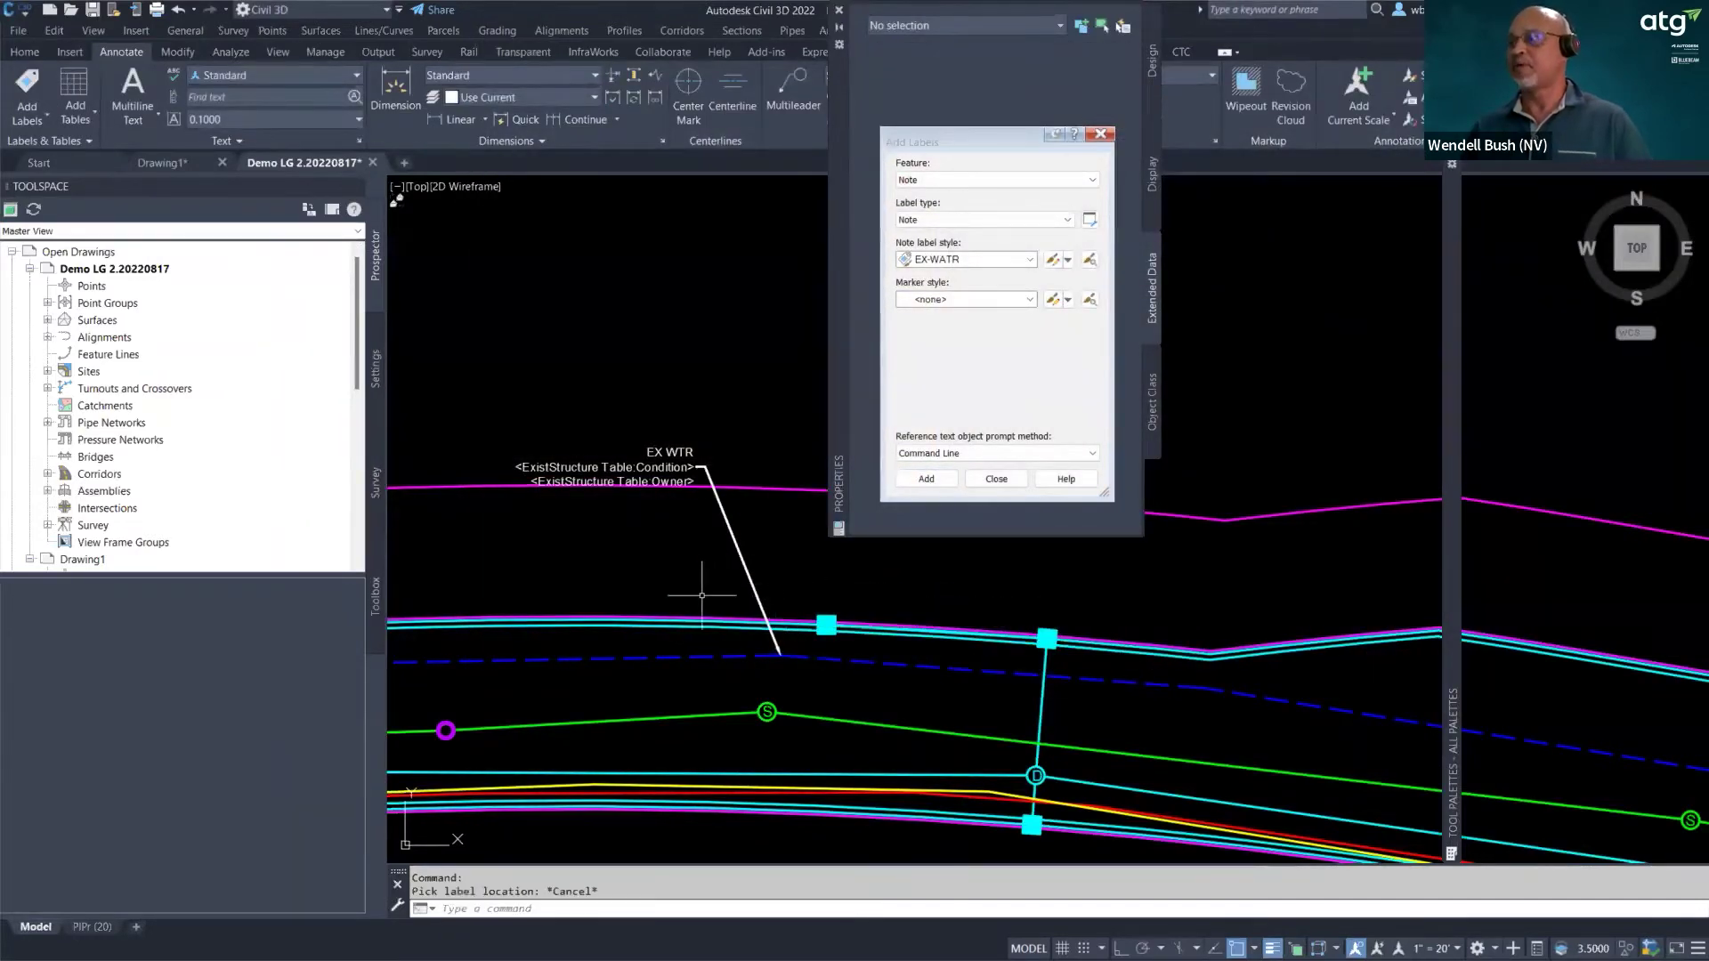
left_click(730, 558)
left_click(744, 567)
key("Delete")
- Add a Line and Curve single segment label with the _Object Data line style to the dashed blue water line
left_click(995, 181)
left_click(951, 207)
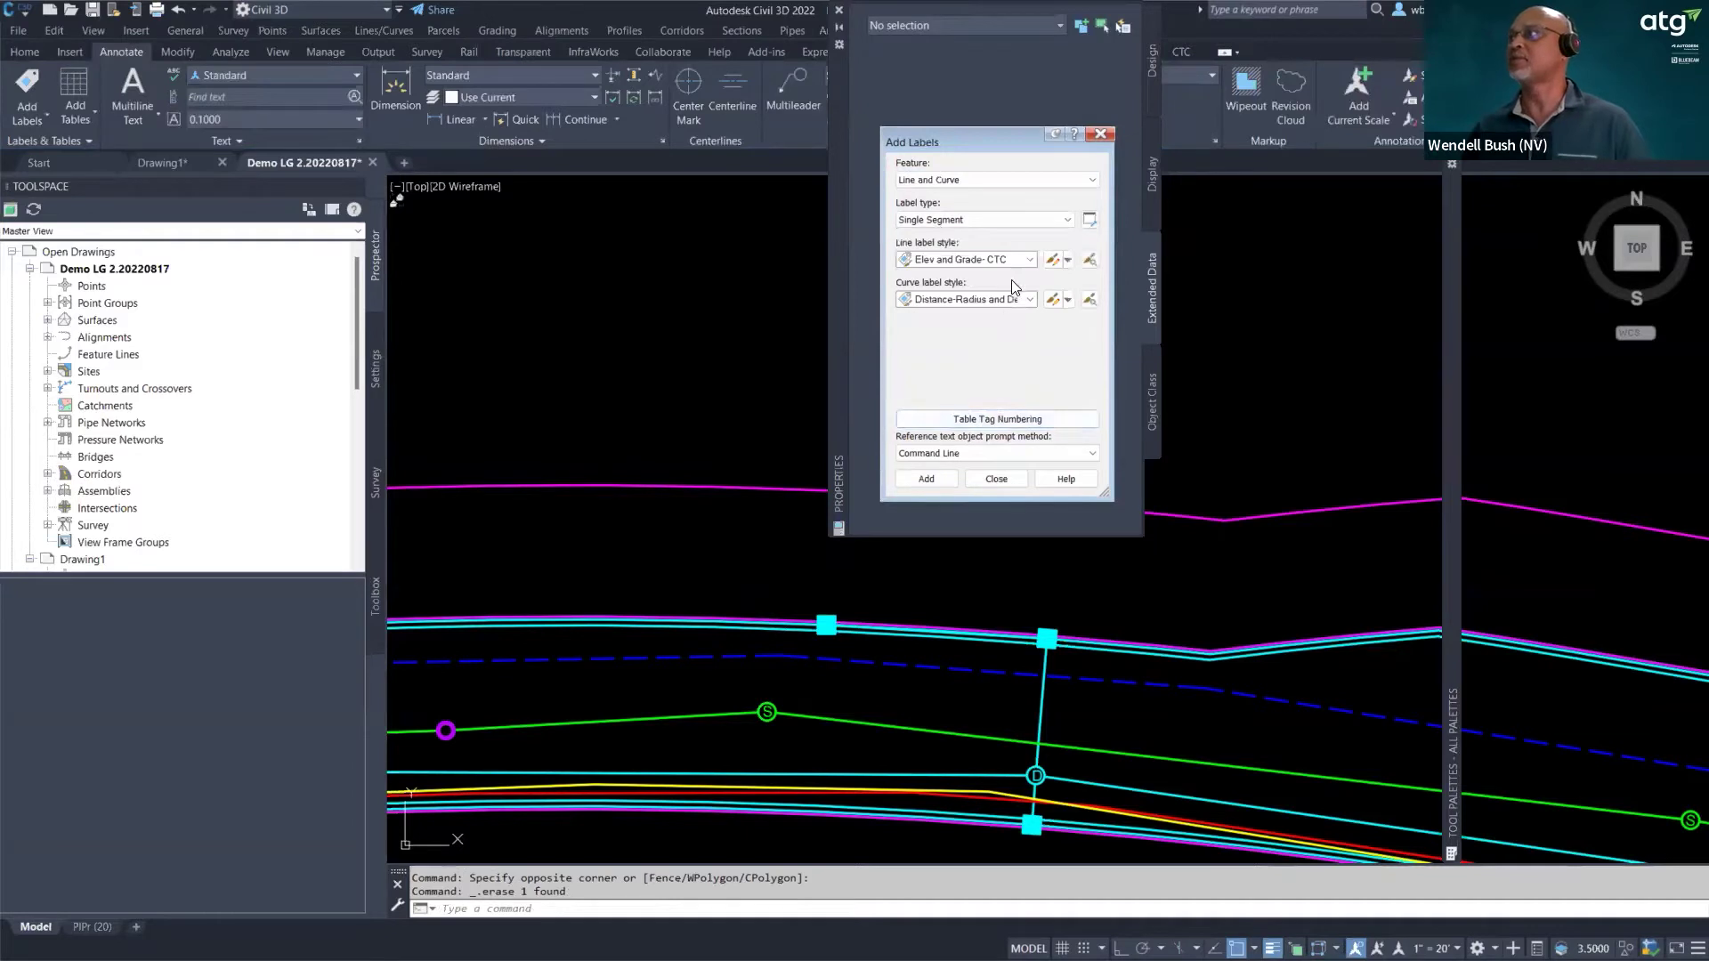
left_click(1029, 260)
left_click(983, 278)
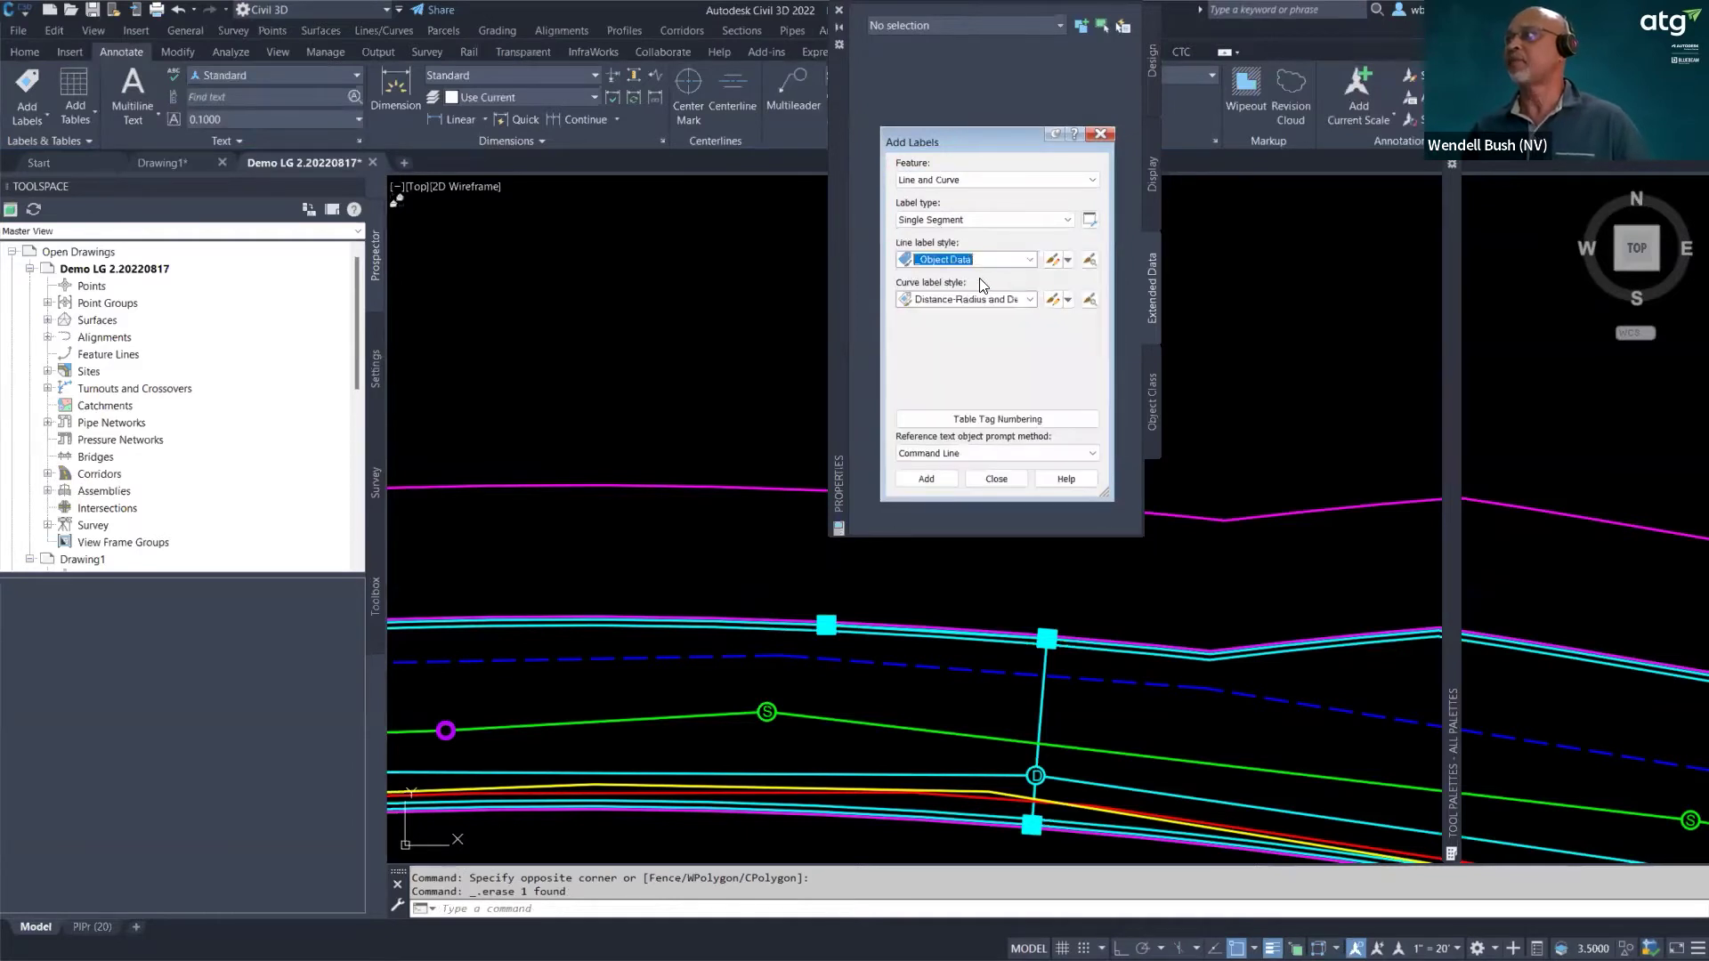
left_click(922, 479)
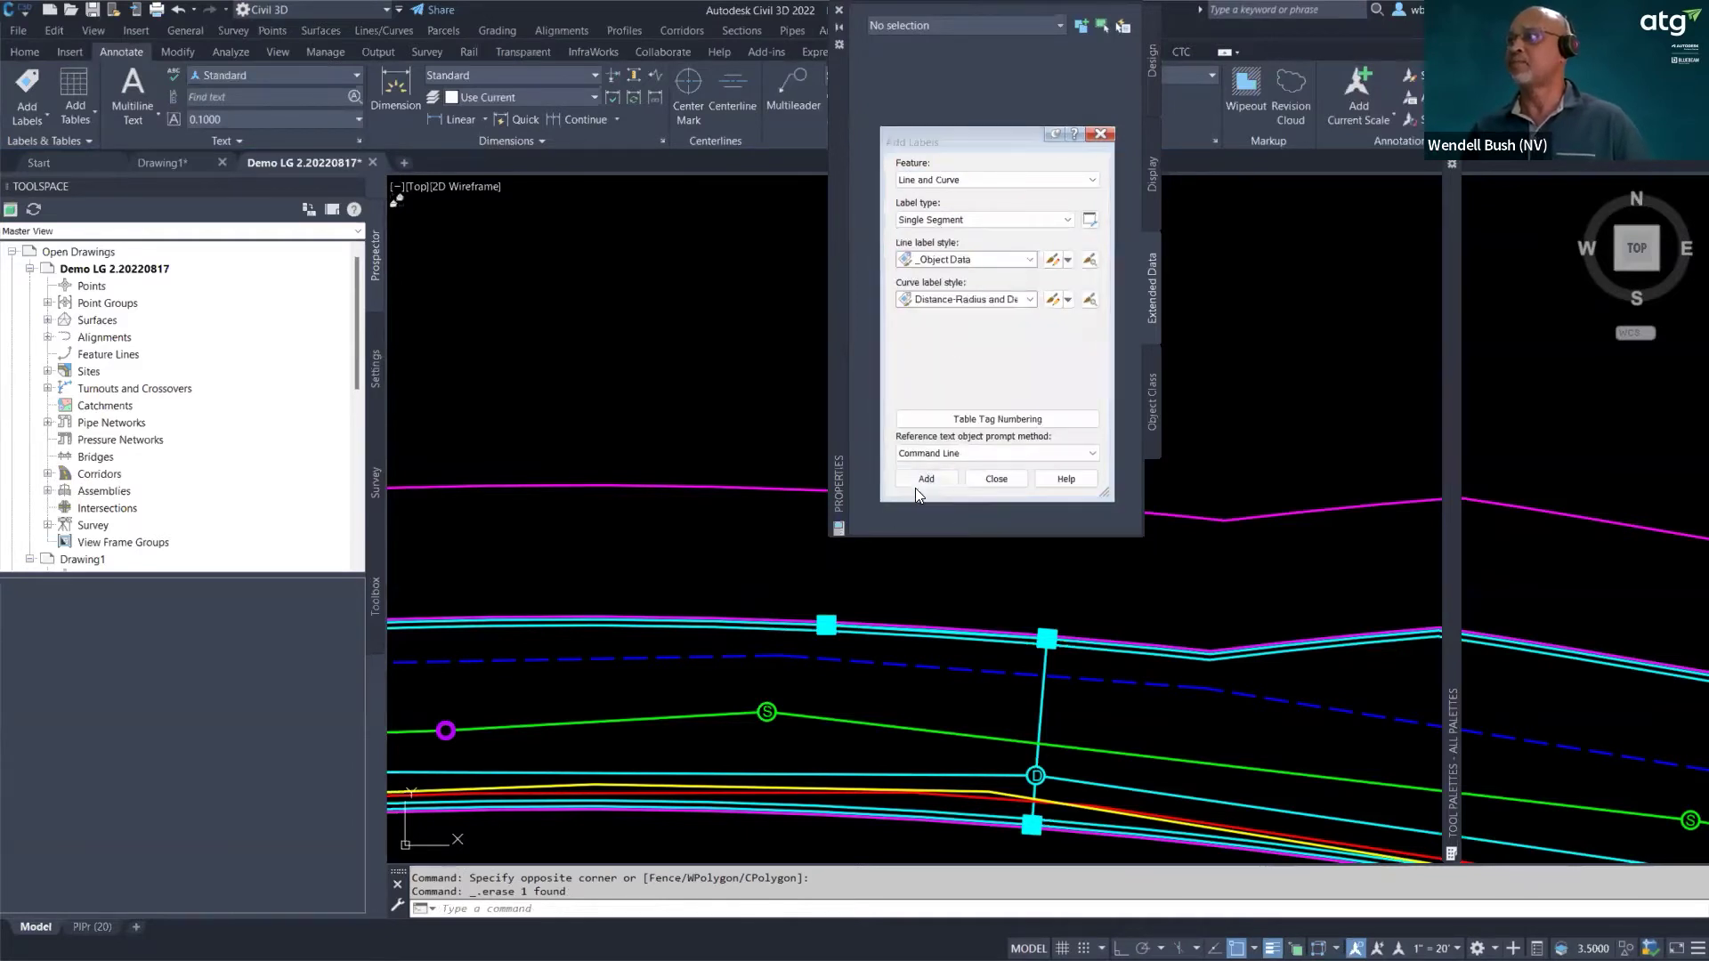
left_click(867, 663)
key("Escape")
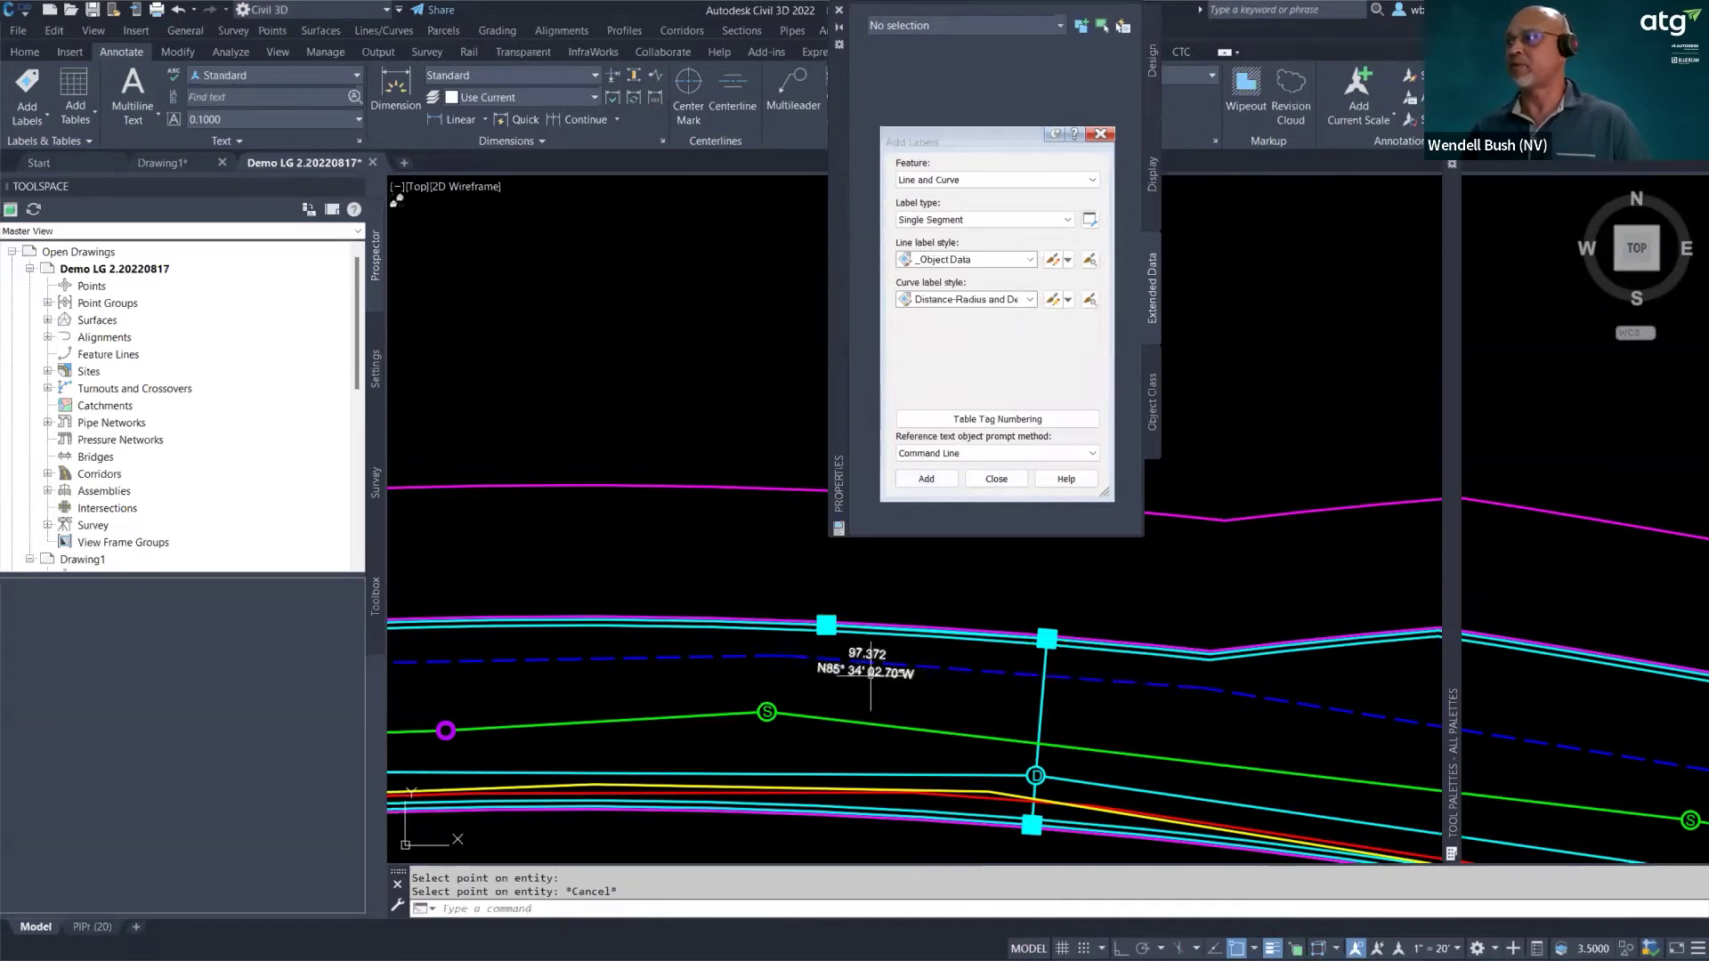
- Move the segment label off the water line to open space above it so it has a leader
left_click(871, 662)
left_click(869, 663)
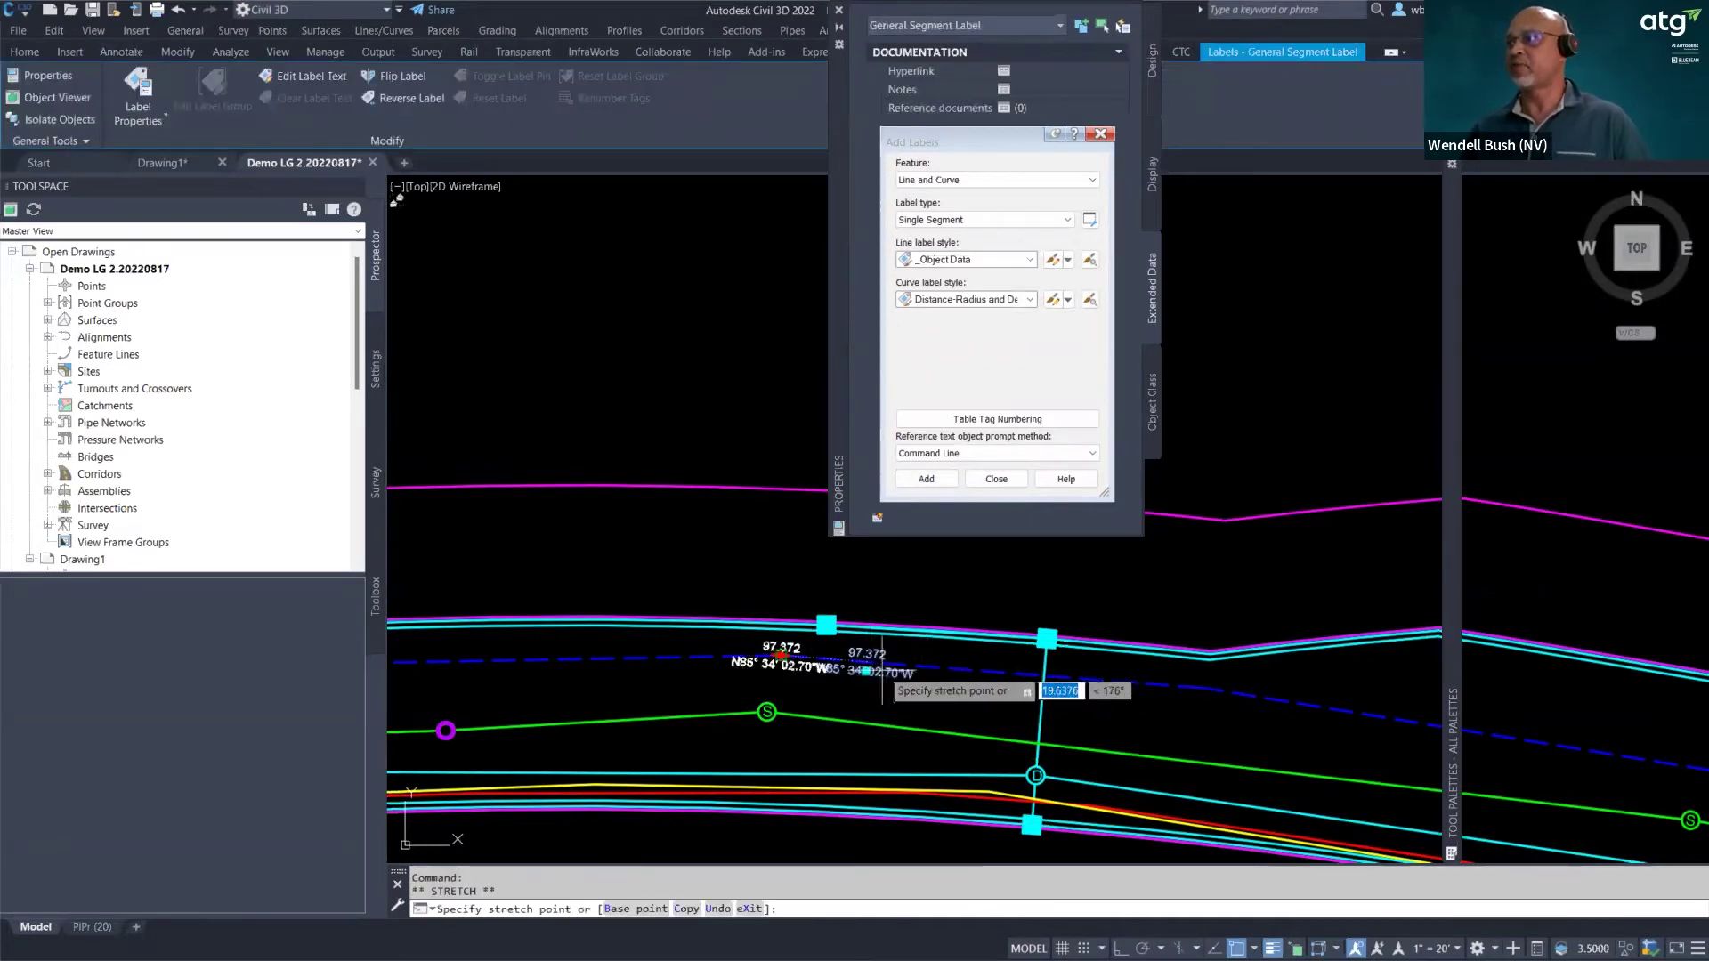
key("Escape")
left_click(869, 668)
key("Escape")
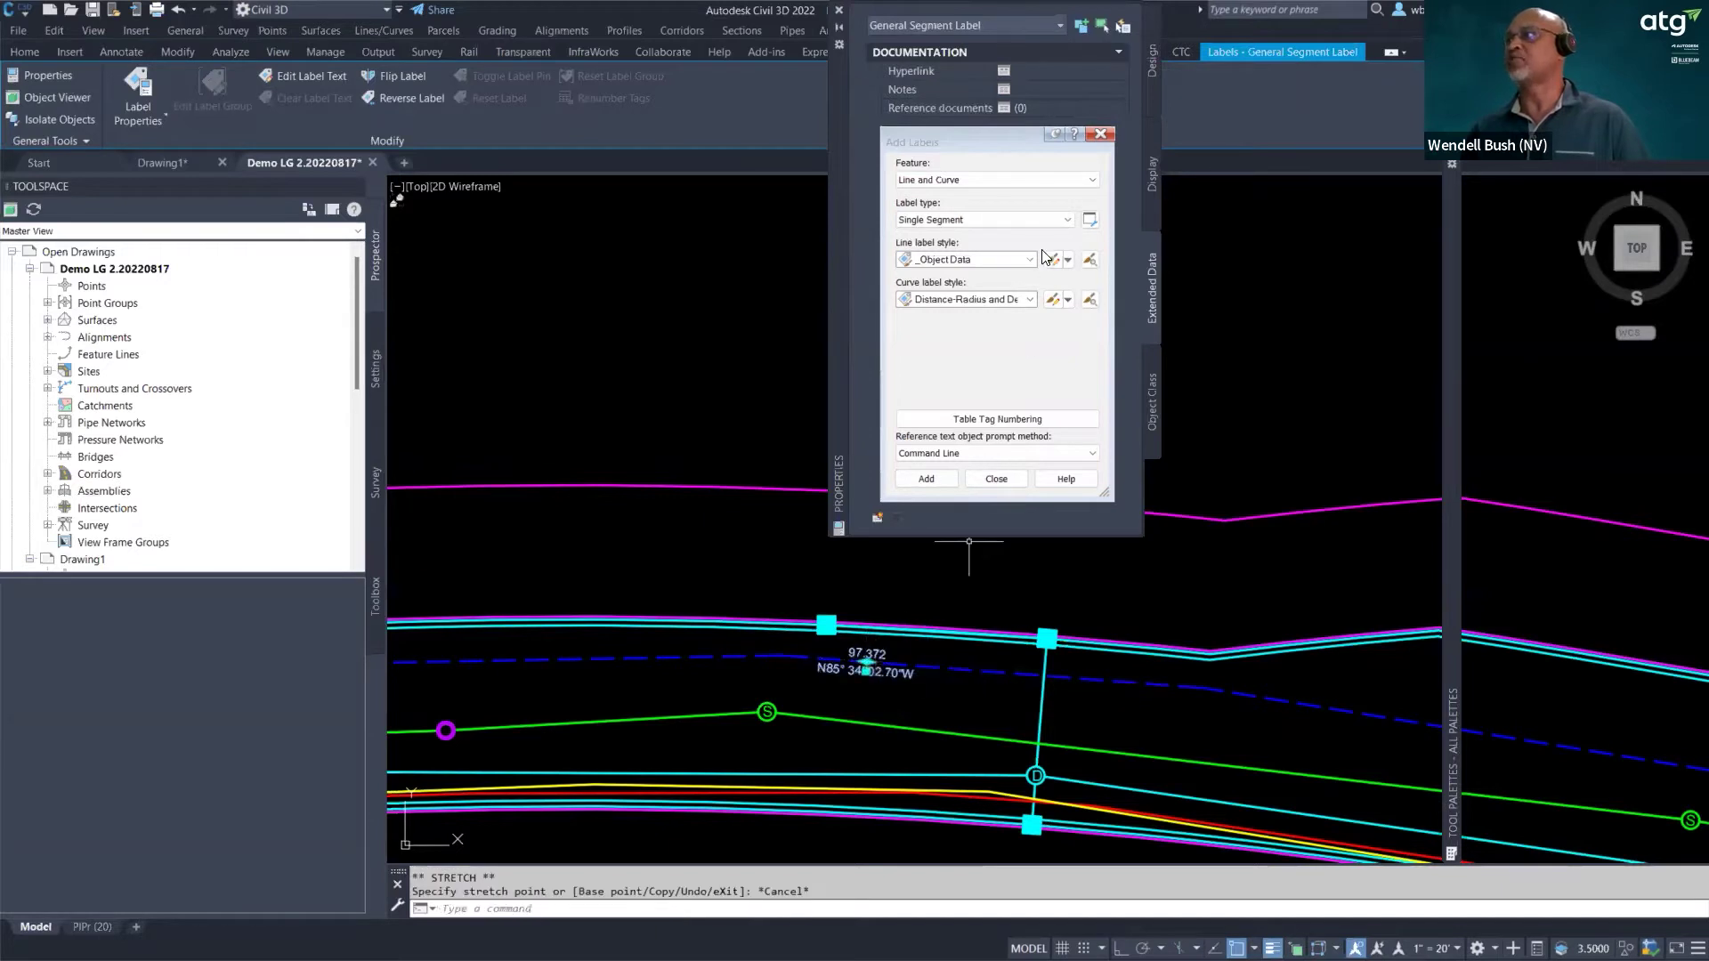
left_click(870, 663)
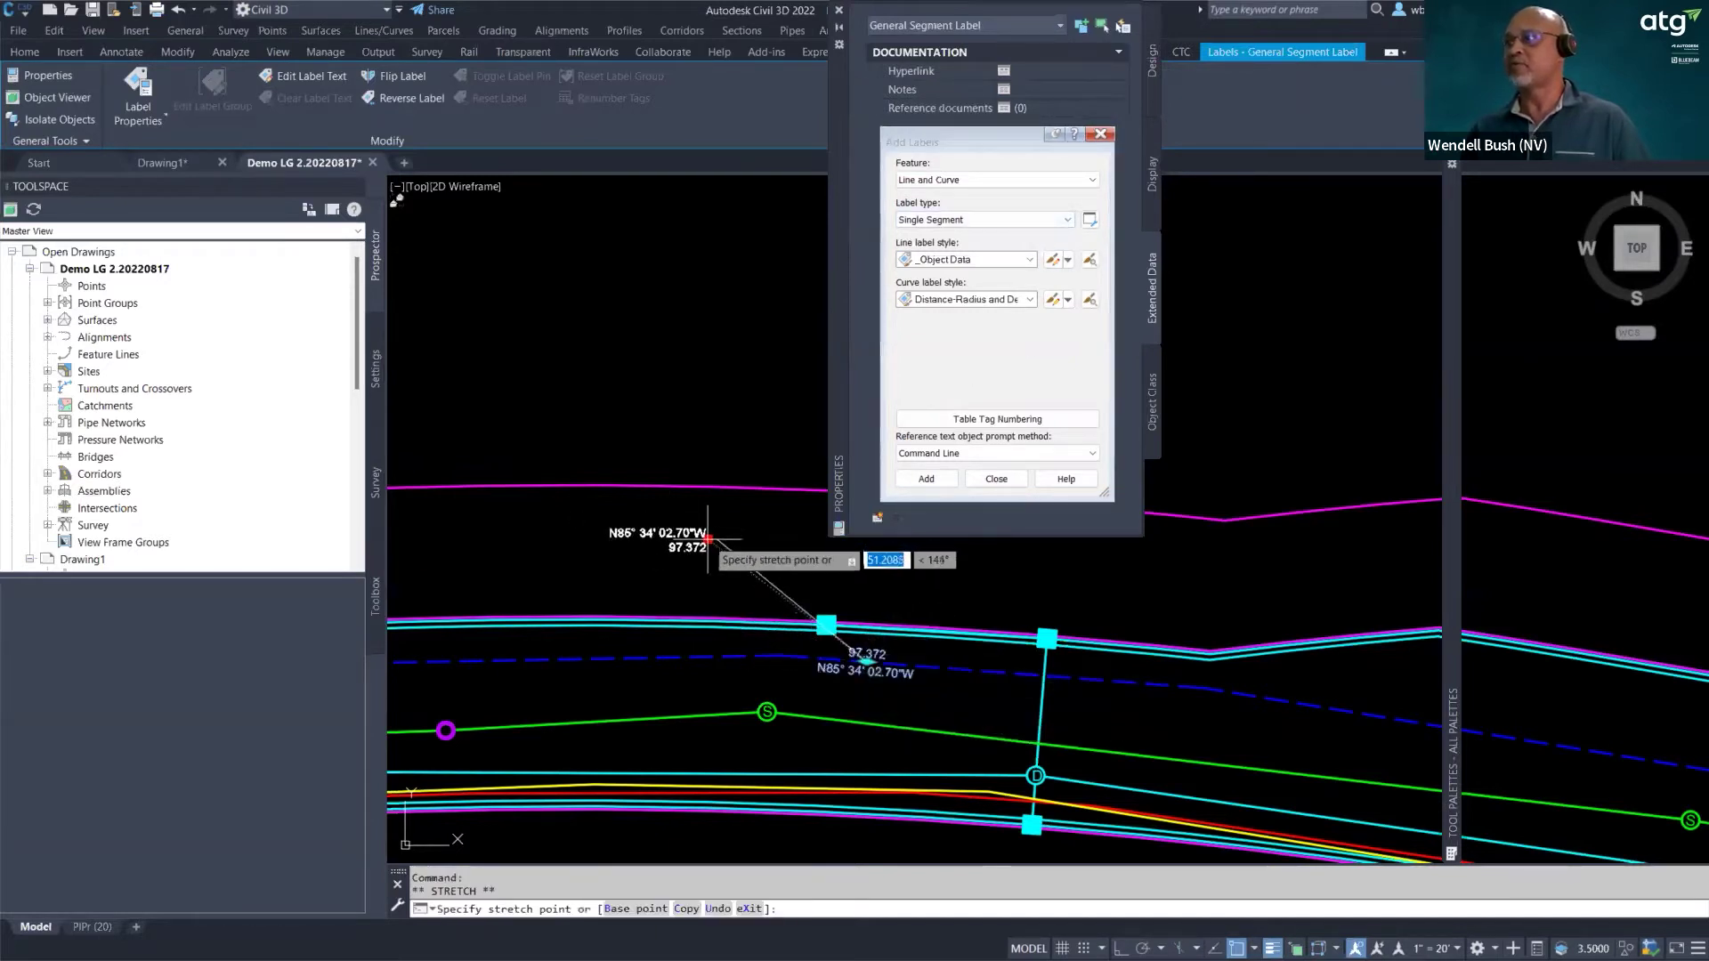
key("Escape")
key("Escape")
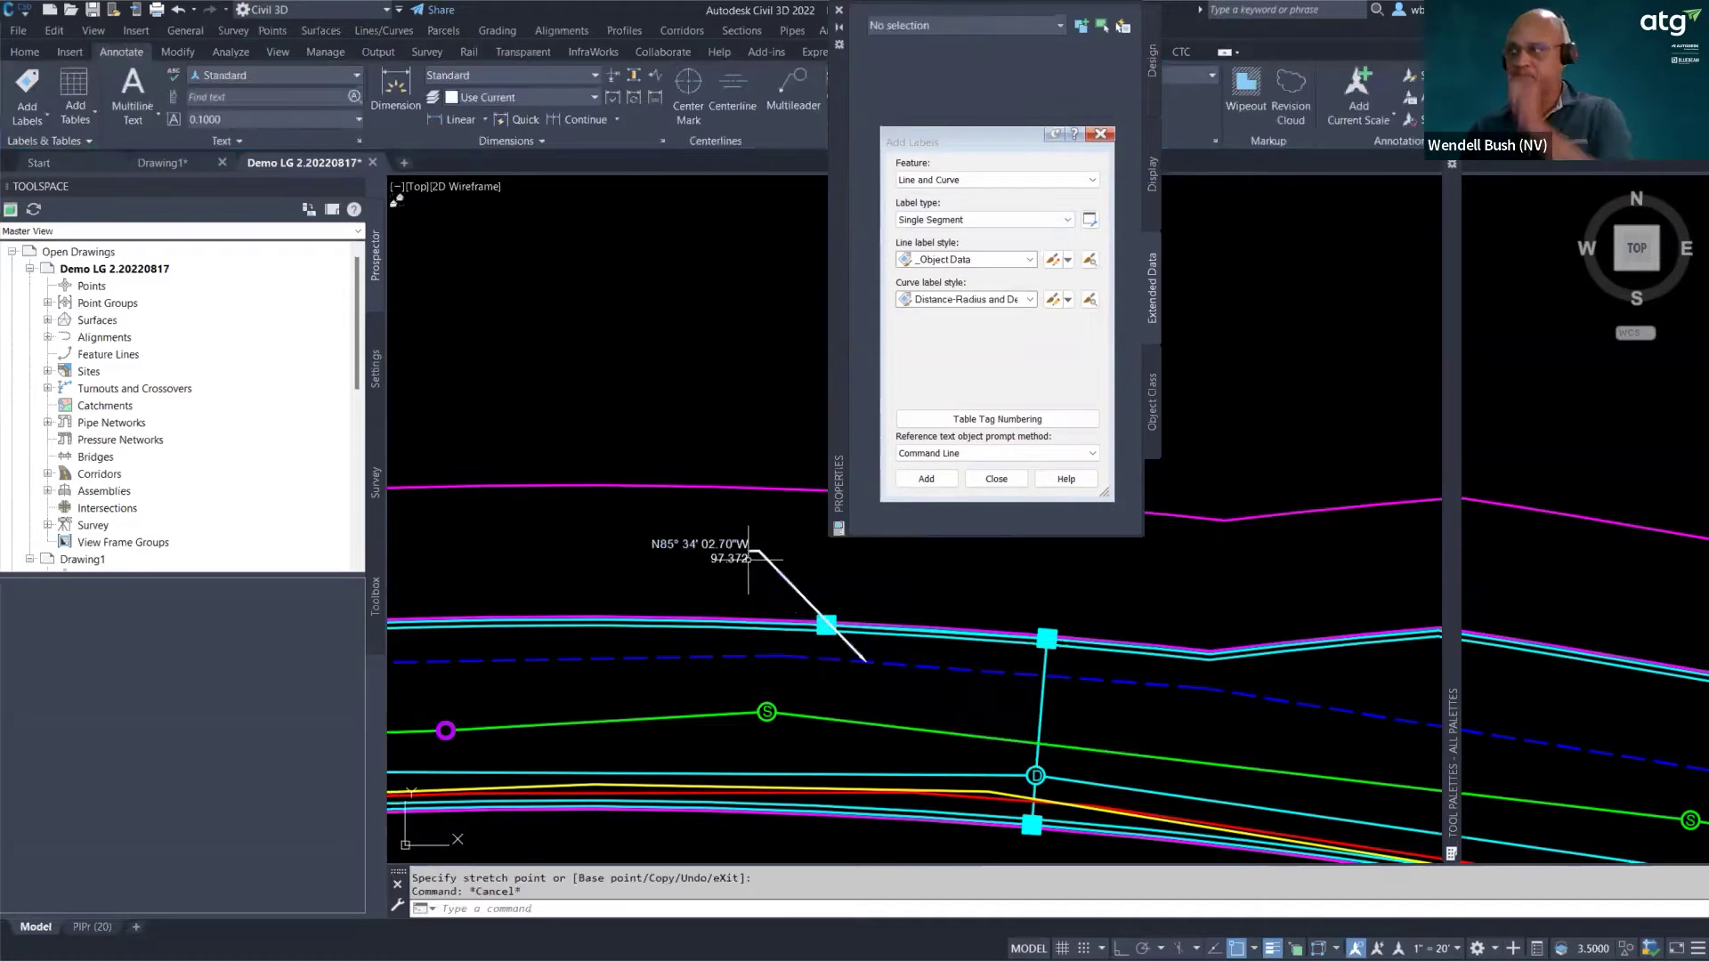
- Open the segment label's _Object Data line label style for editing in the Label Style Composer
left_click(723, 542)
right_click(723, 547)
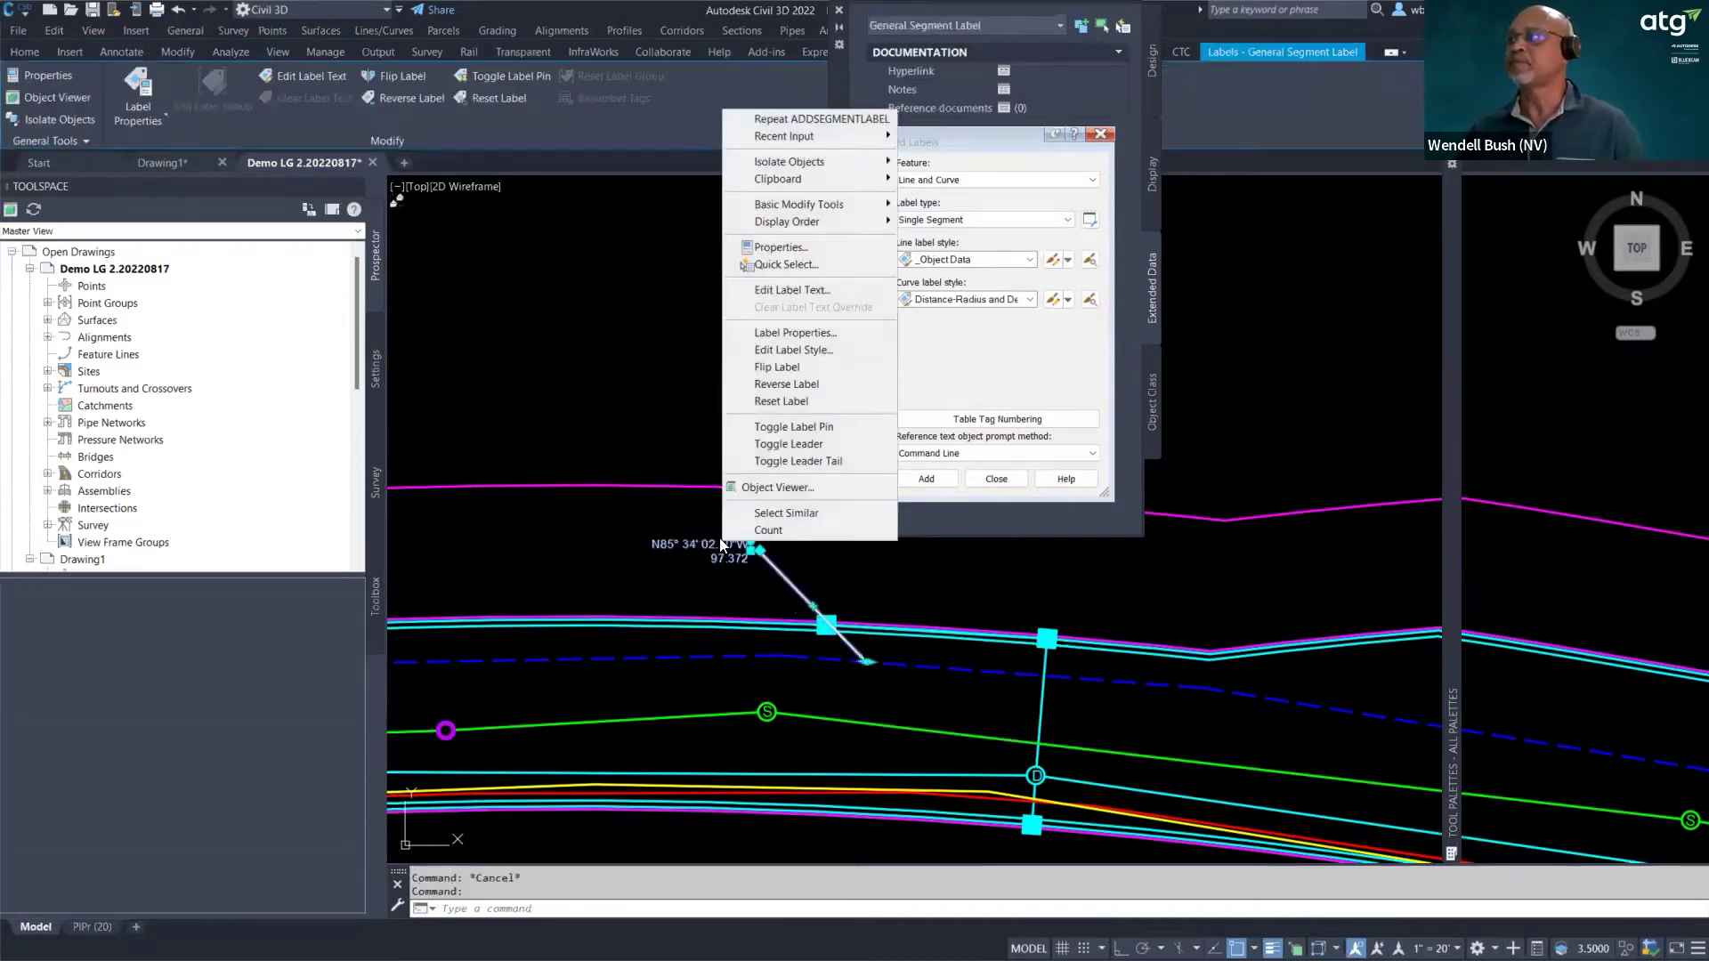
key("Escape")
right_click(717, 541)
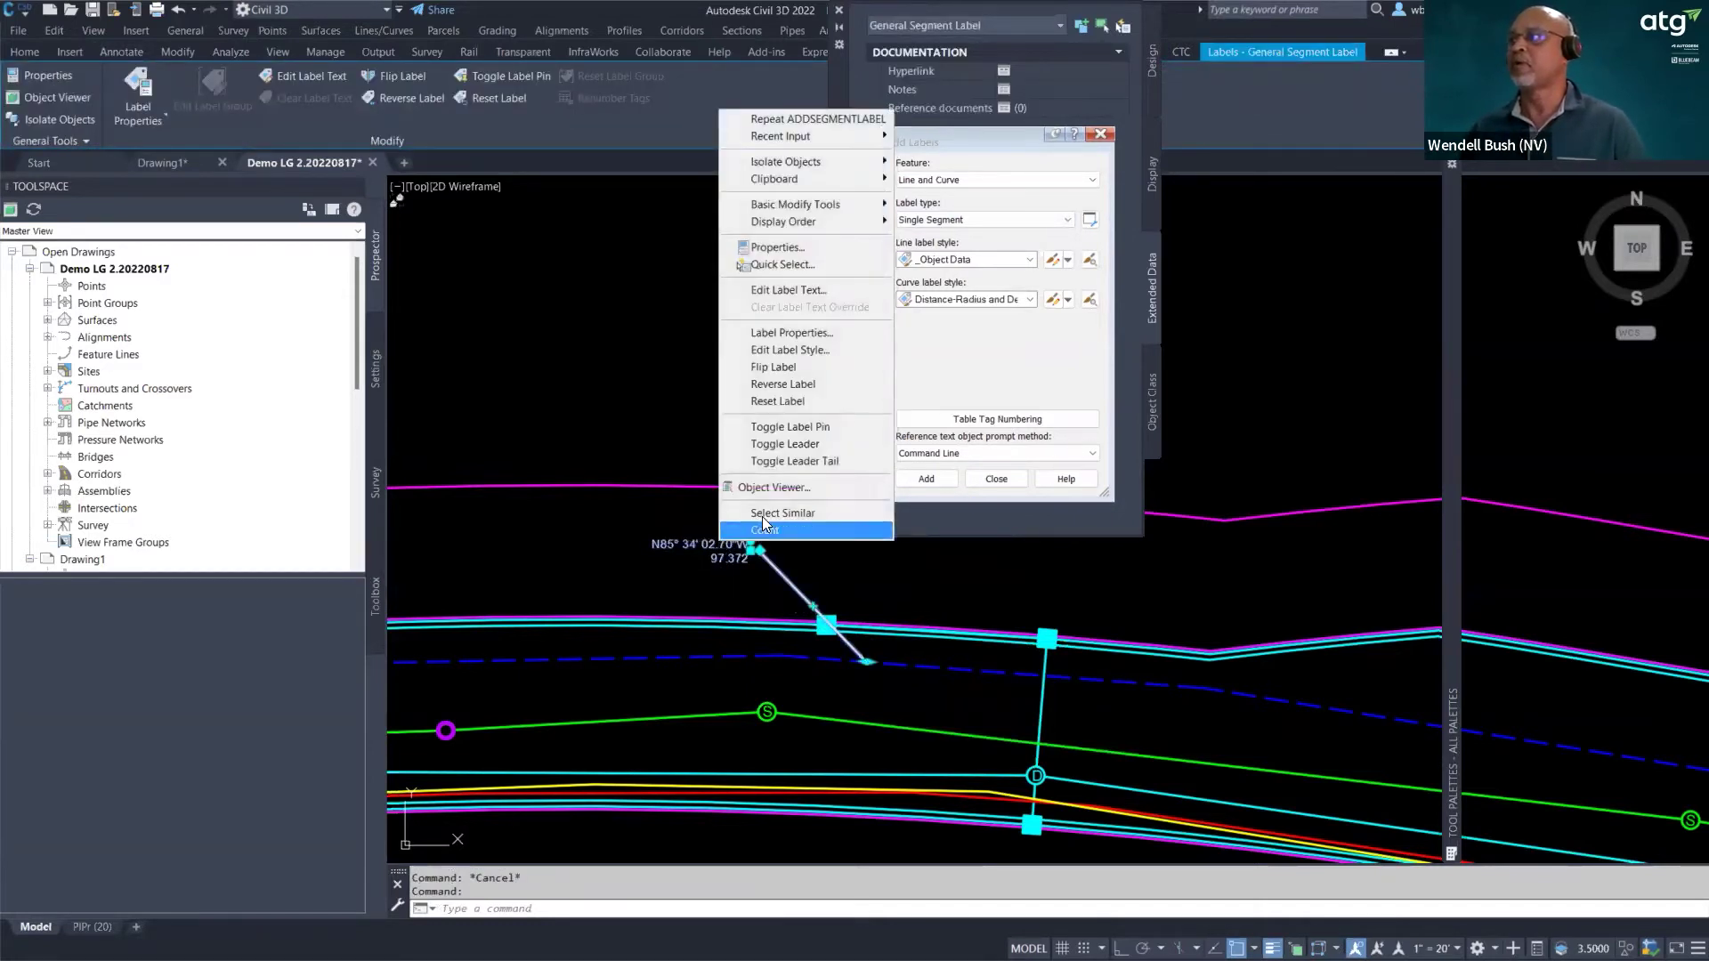
left_click(800, 348)
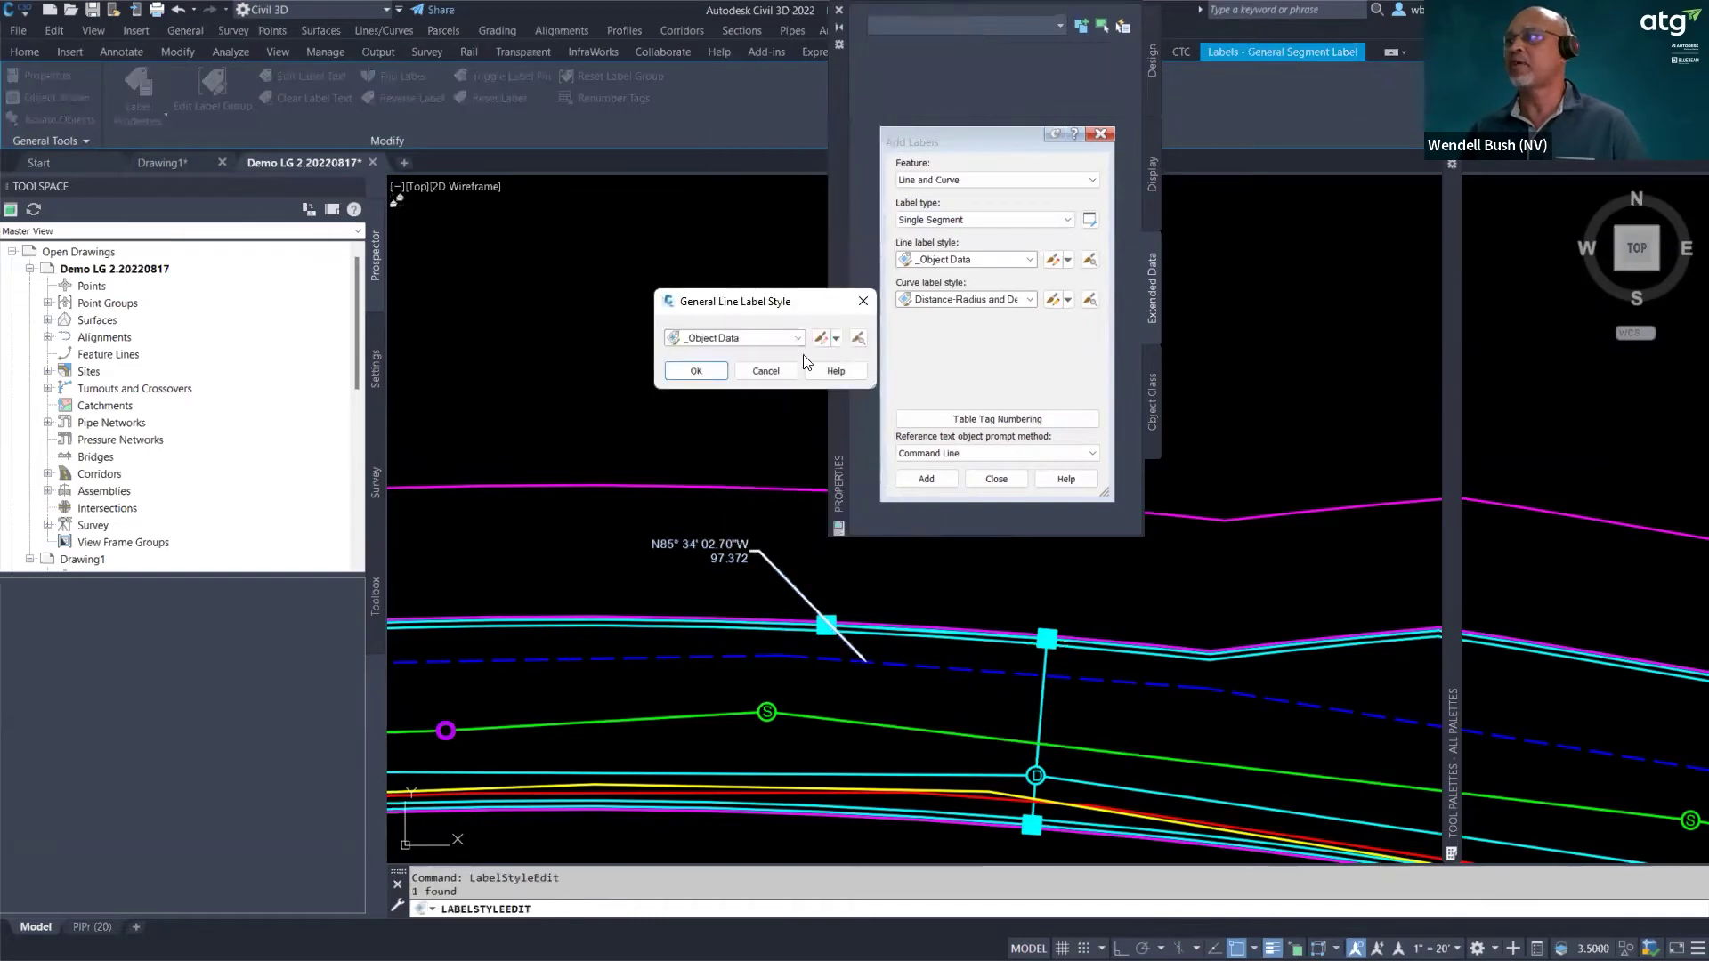
left_click(818, 336)
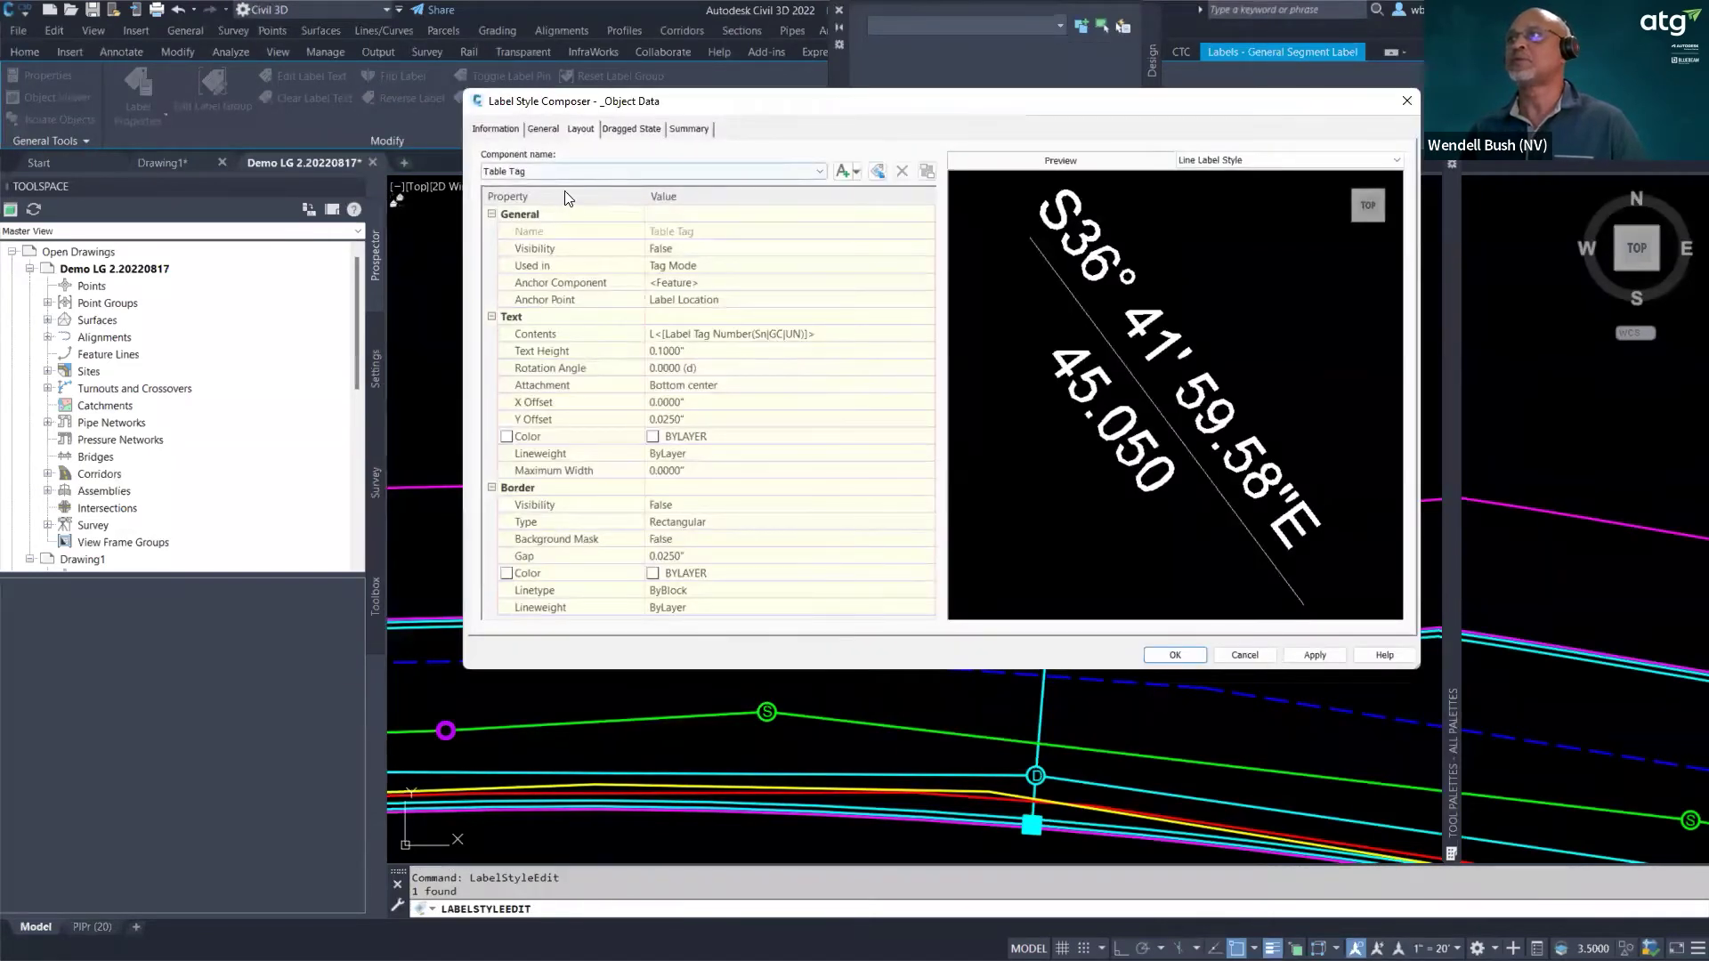
left_click(711, 255)
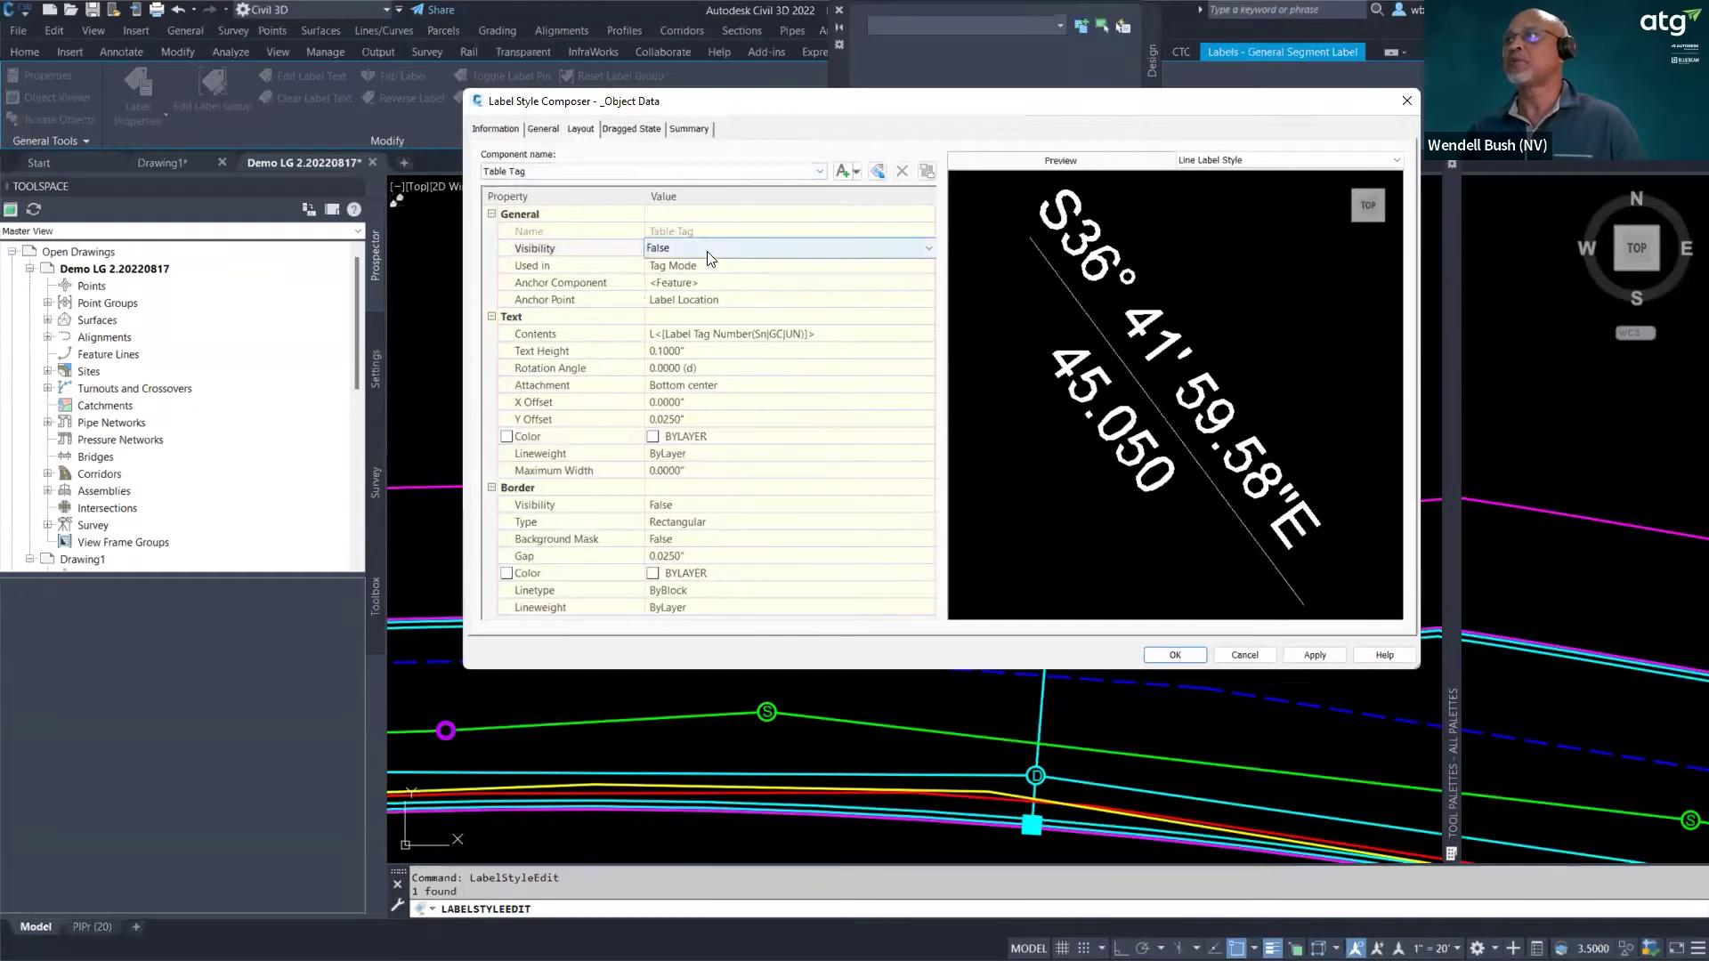
left_click(566, 173)
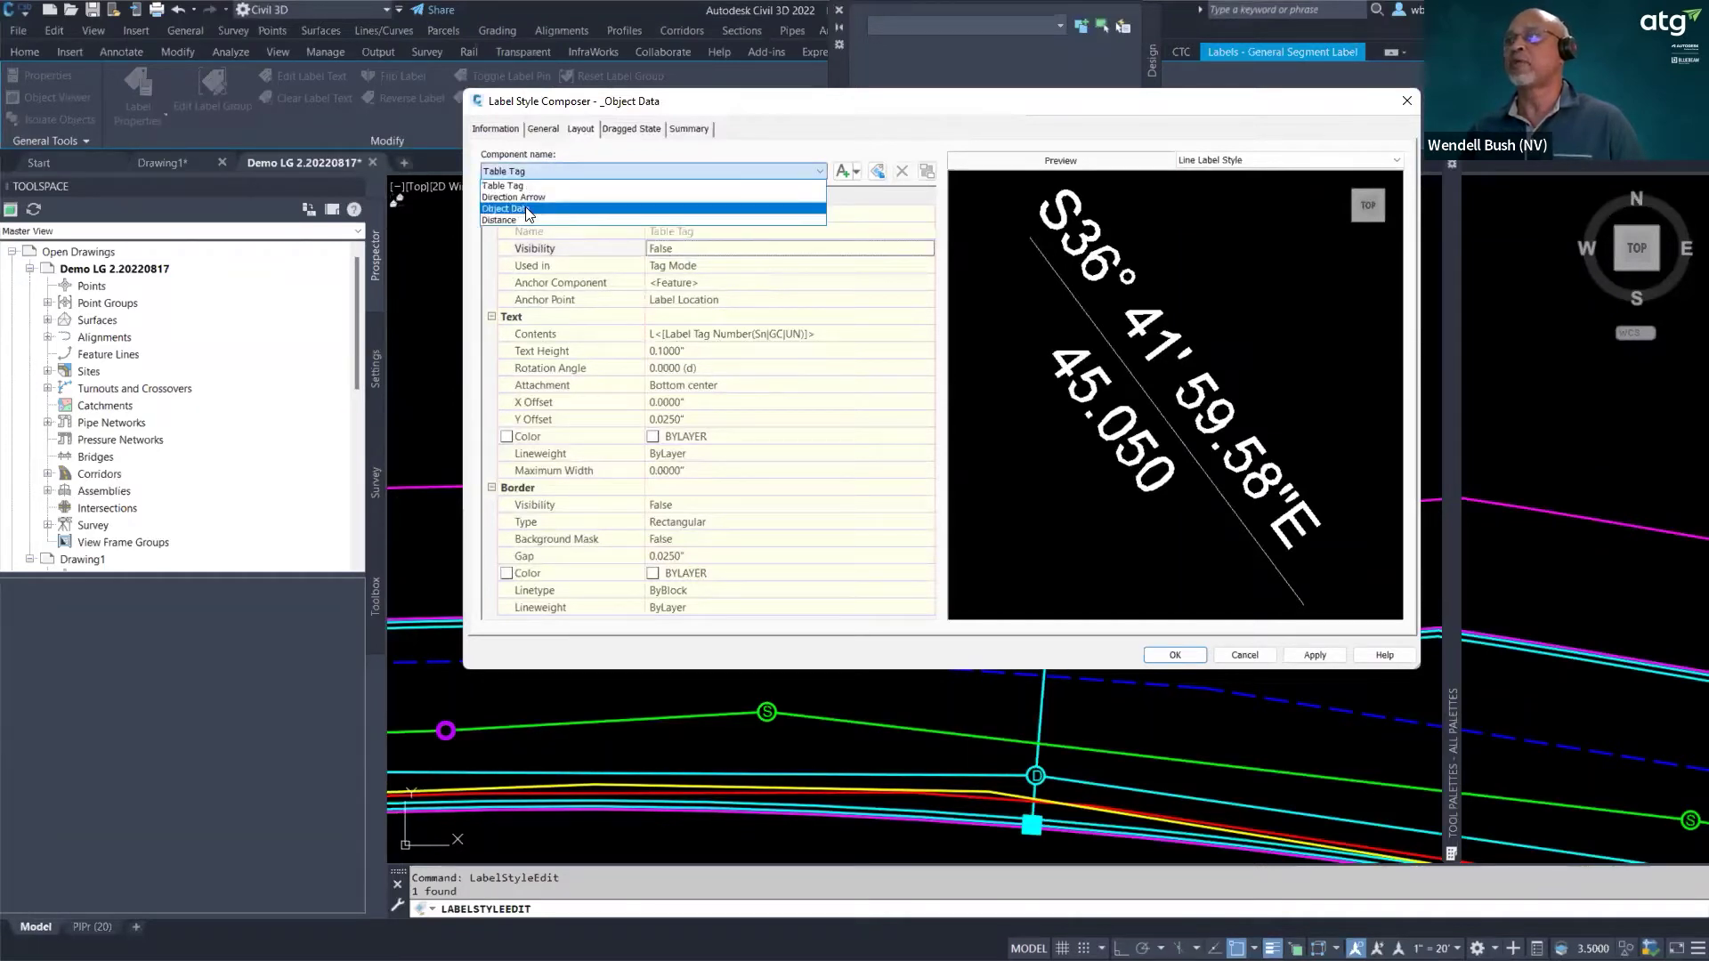
key("Escape")
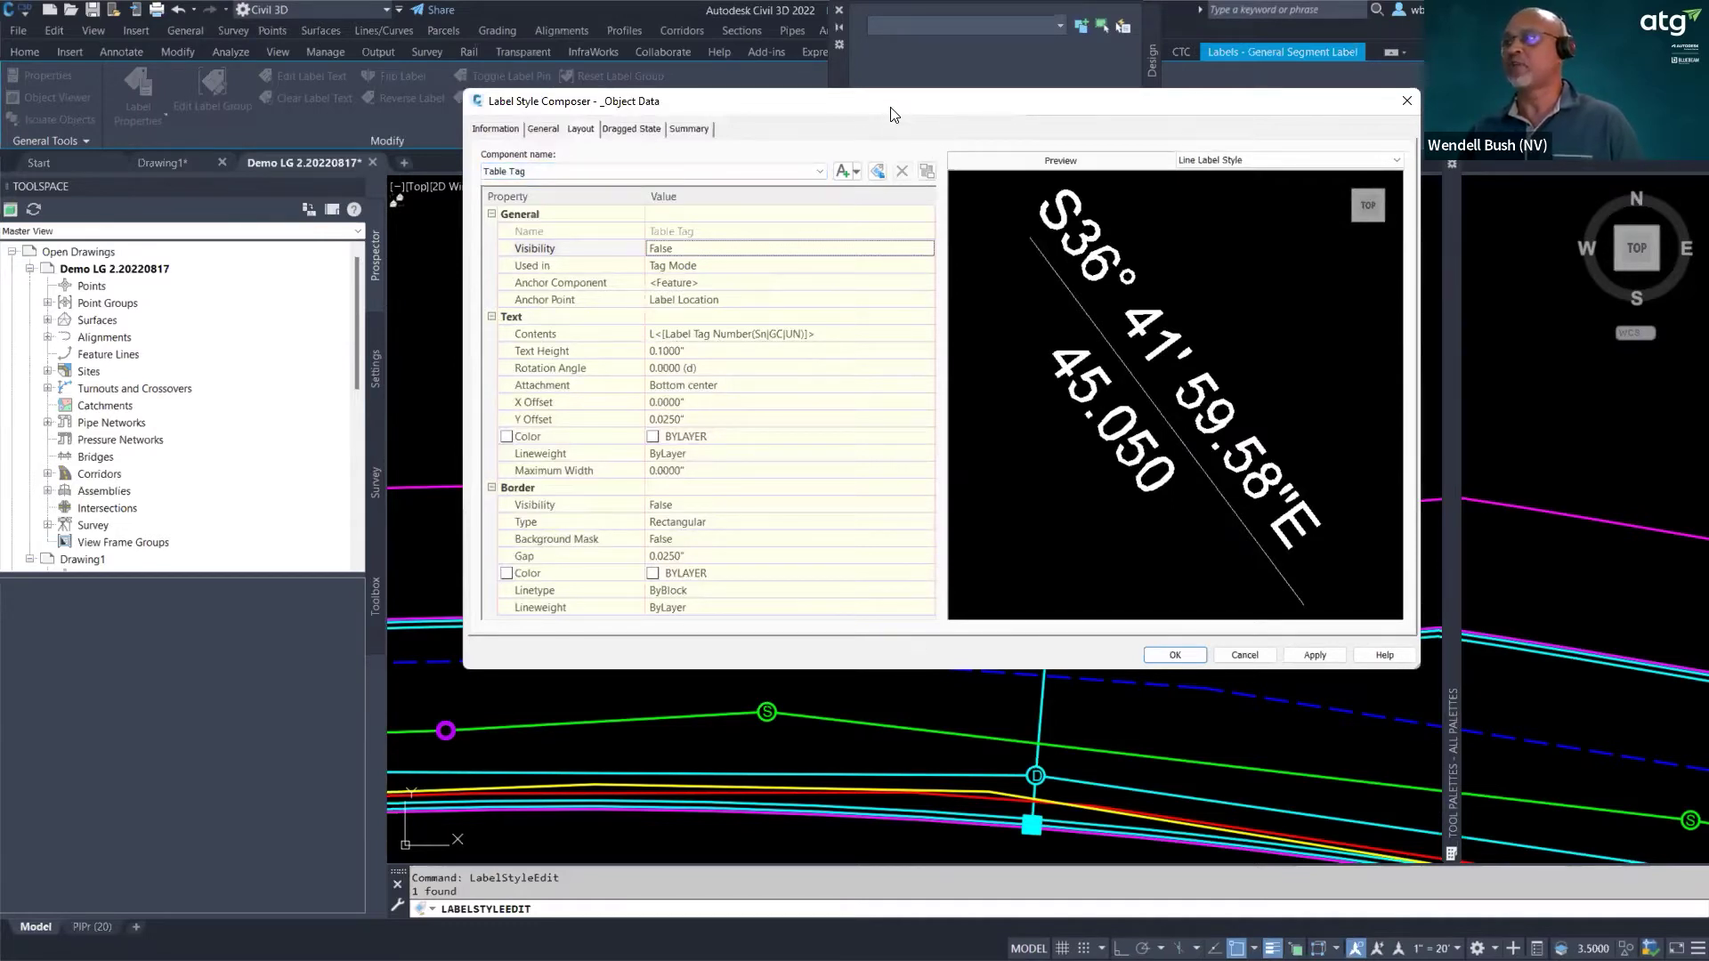
left_click_drag(892, 113, 988, 148)
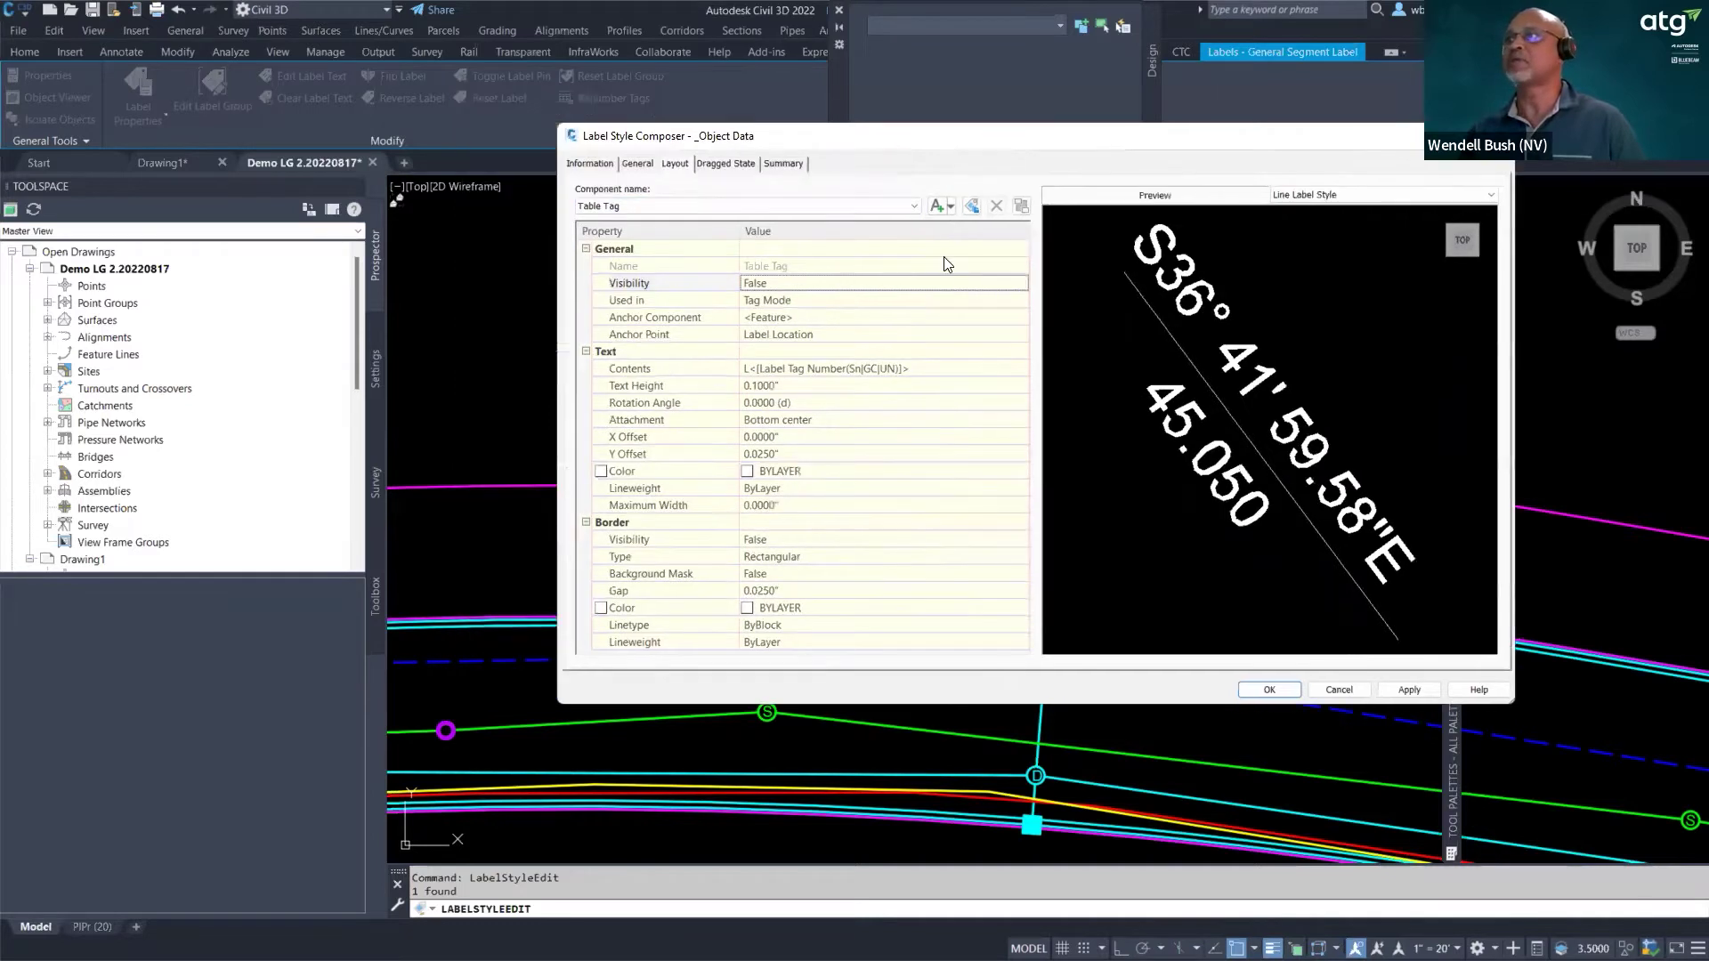
- Add the ExistStructure Table Condition property on a new line below the segment direction in the Object Data component's contents
left_click(668, 205)
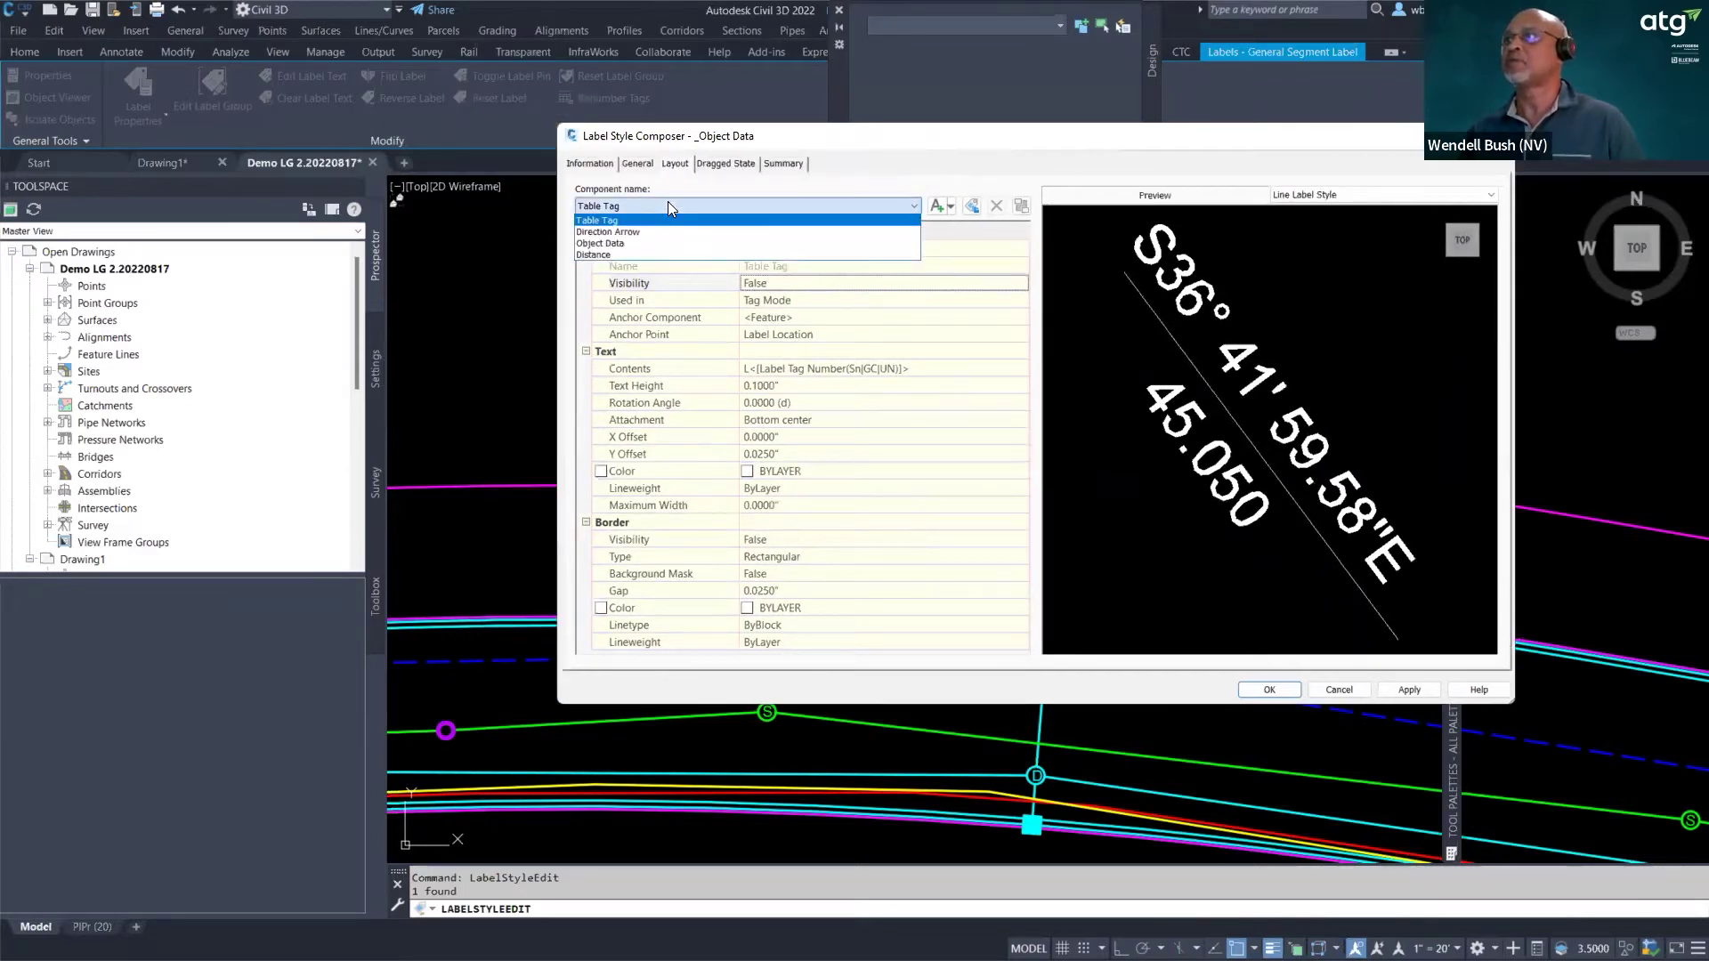
left_click(609, 244)
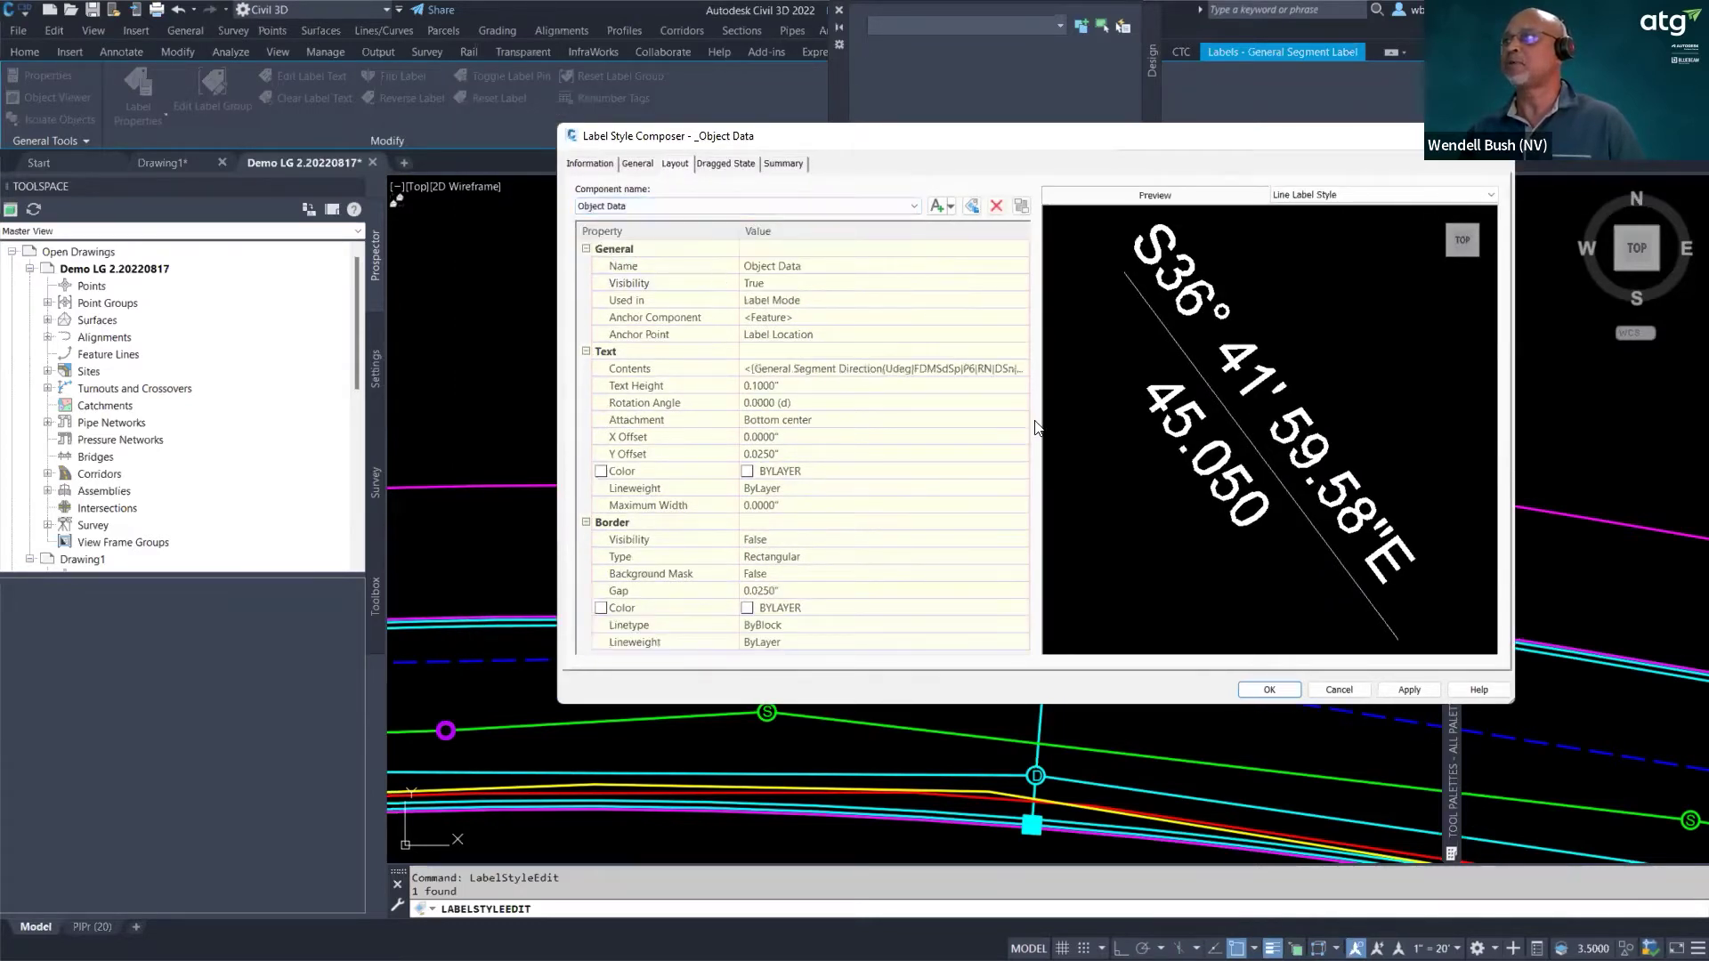
left_click(1019, 368)
left_click(1024, 369)
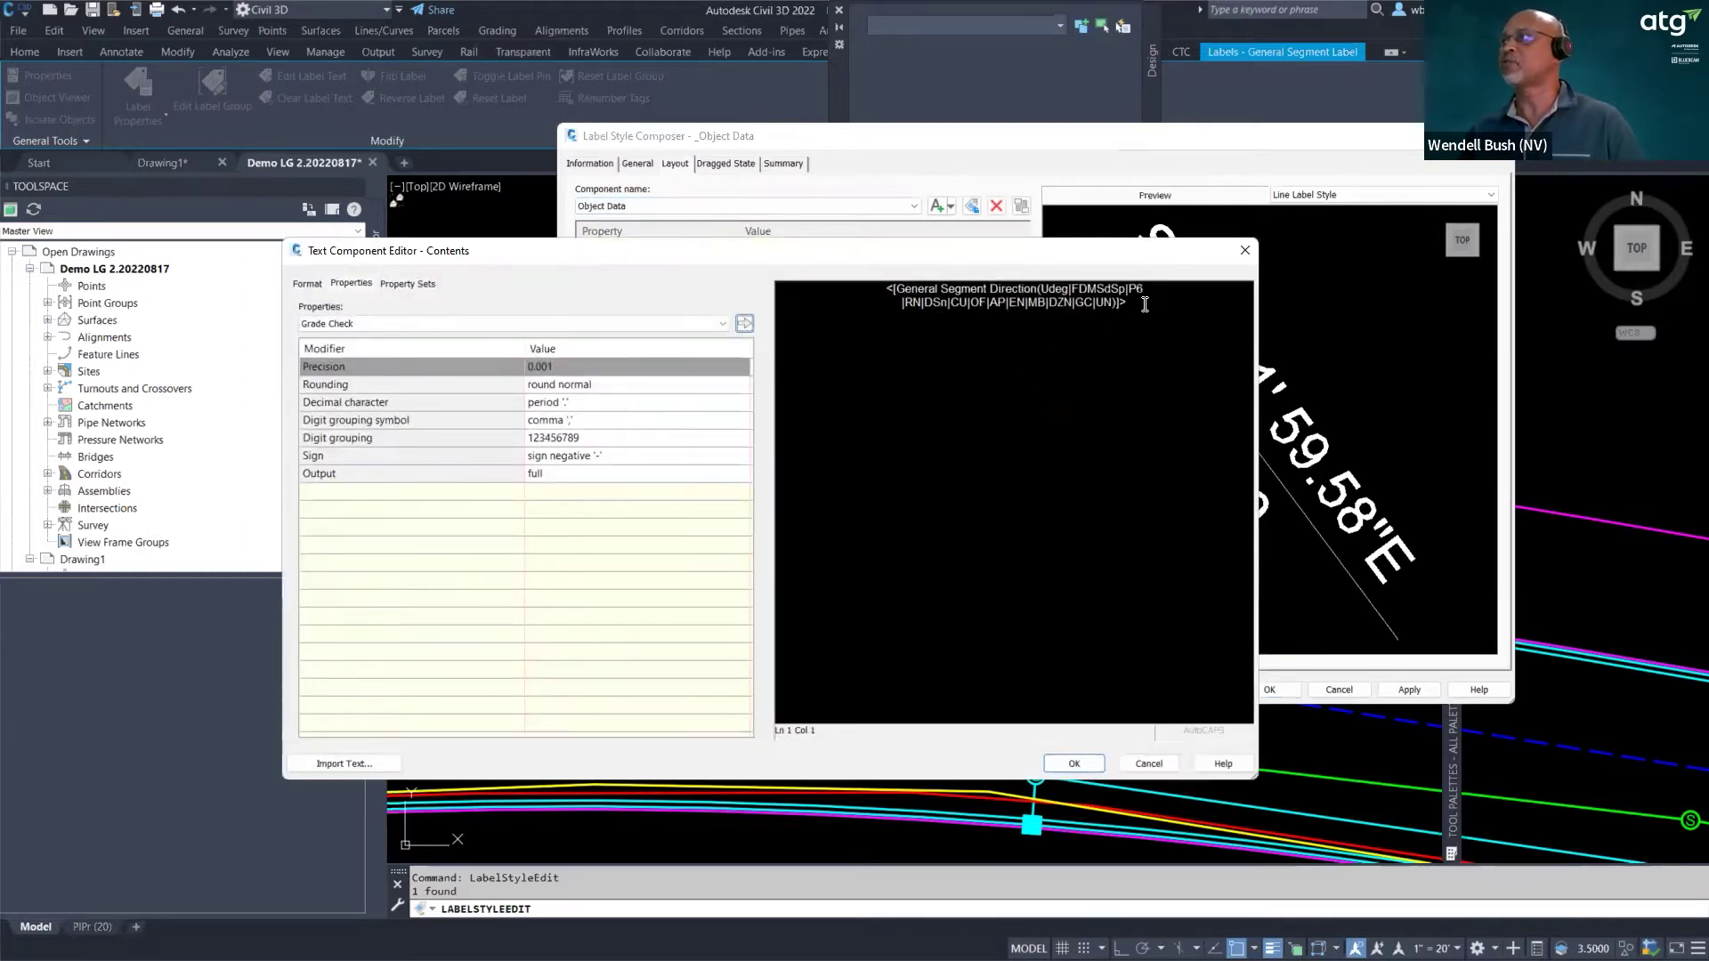
left_click_drag(1145, 304, 887, 288)
left_click(1132, 301)
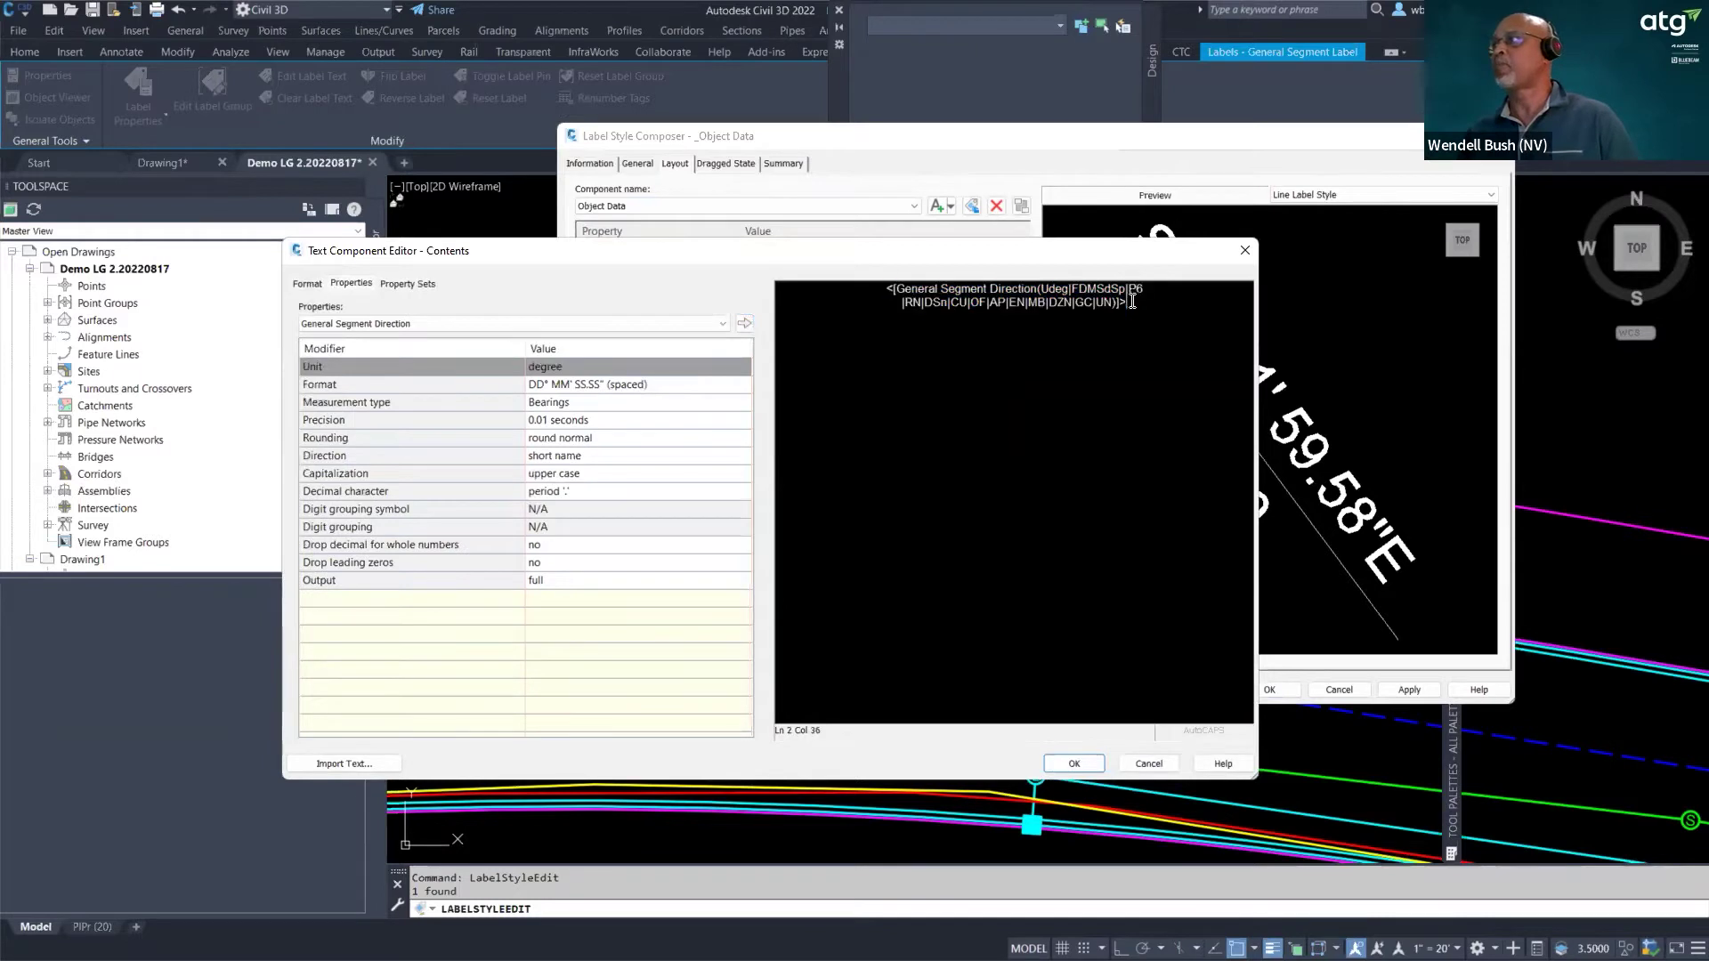
left_click(408, 283)
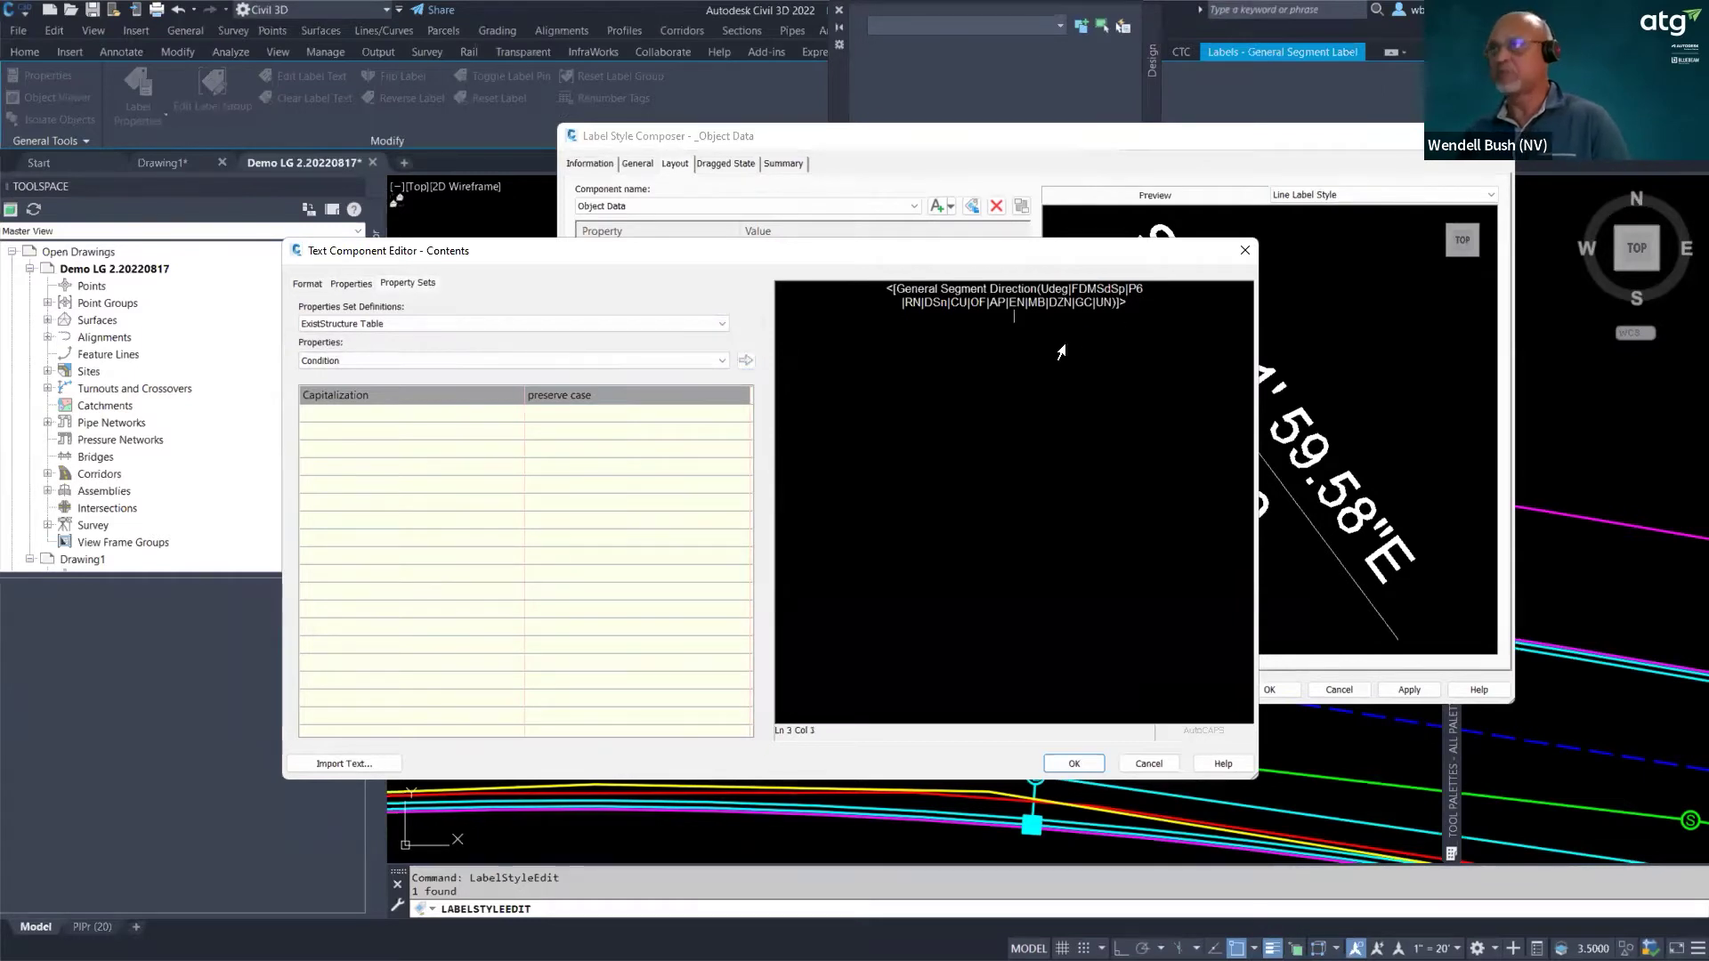
left_click(746, 360)
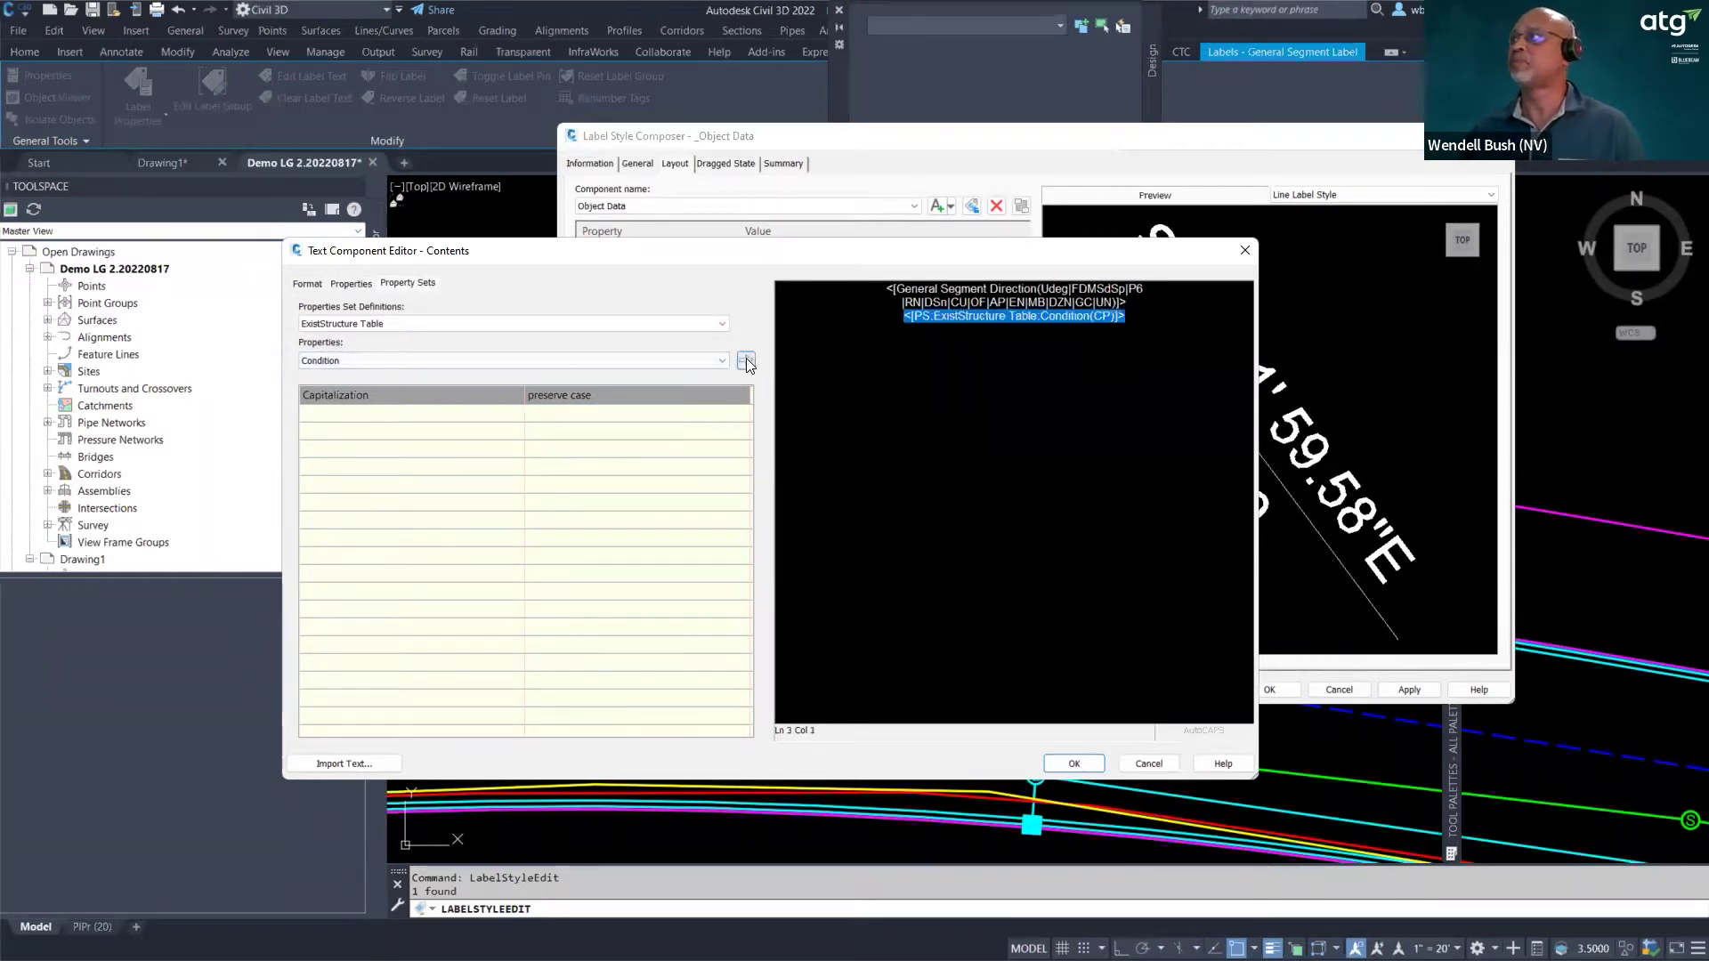
- Insert the ExistStructure Table Owner property on the line below Condition and accept the changes to the _Object Data style
left_click(1129, 318)
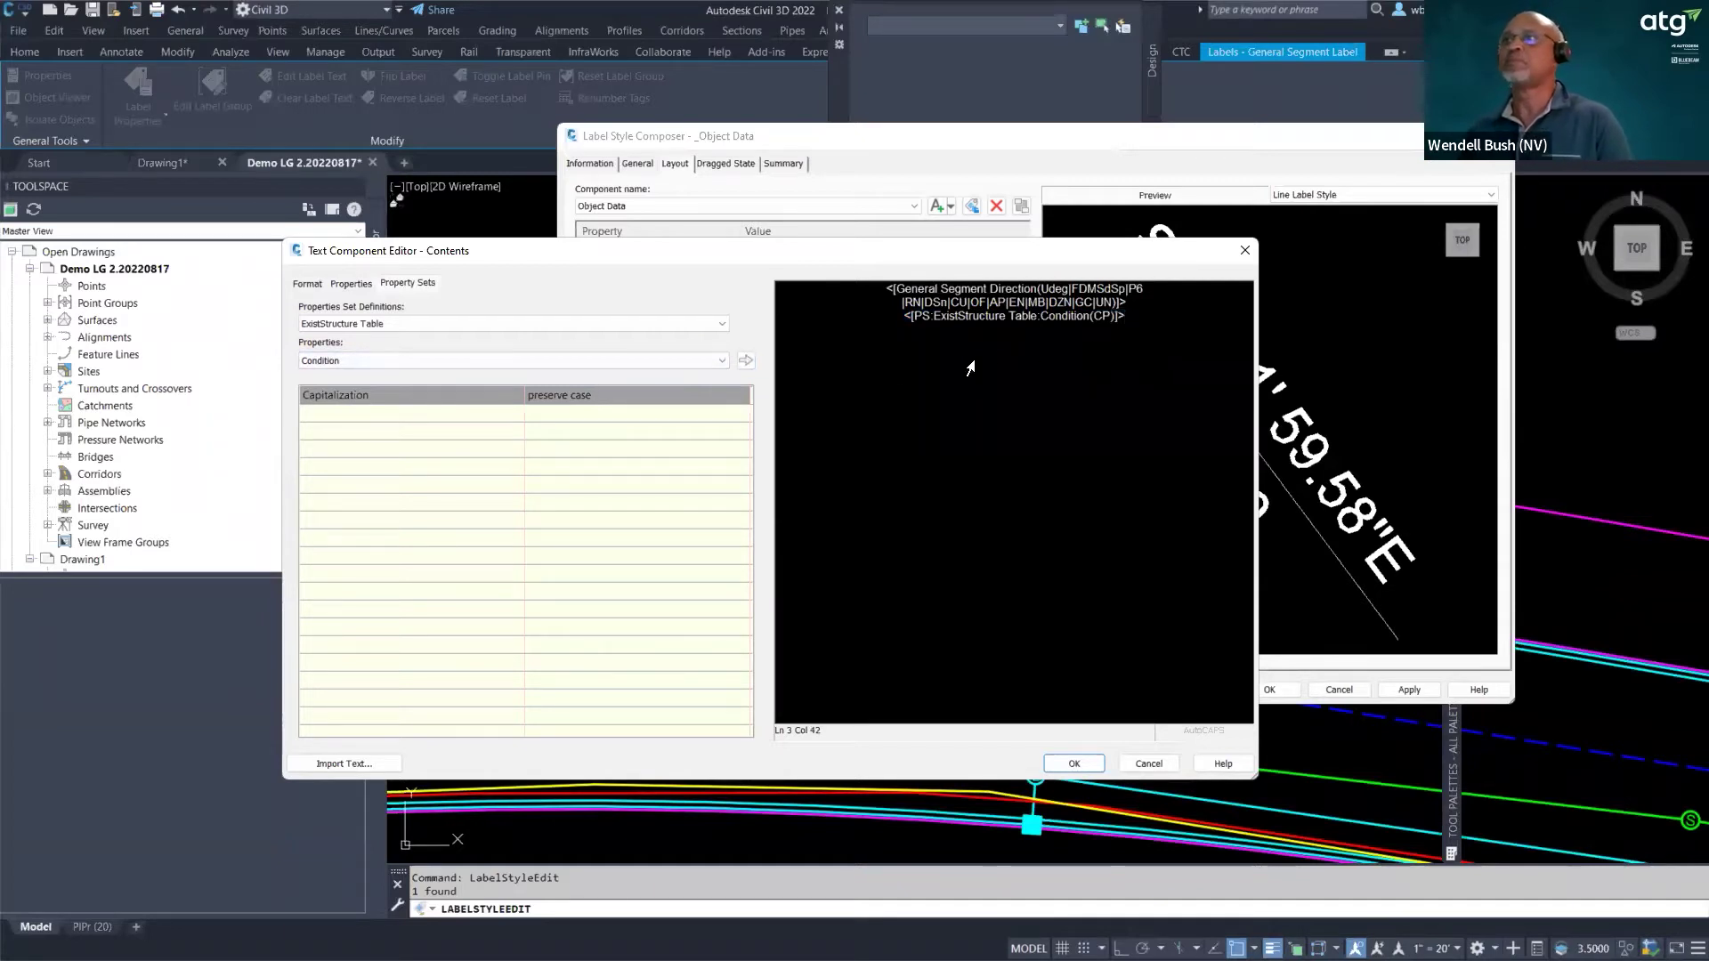
key("Return")
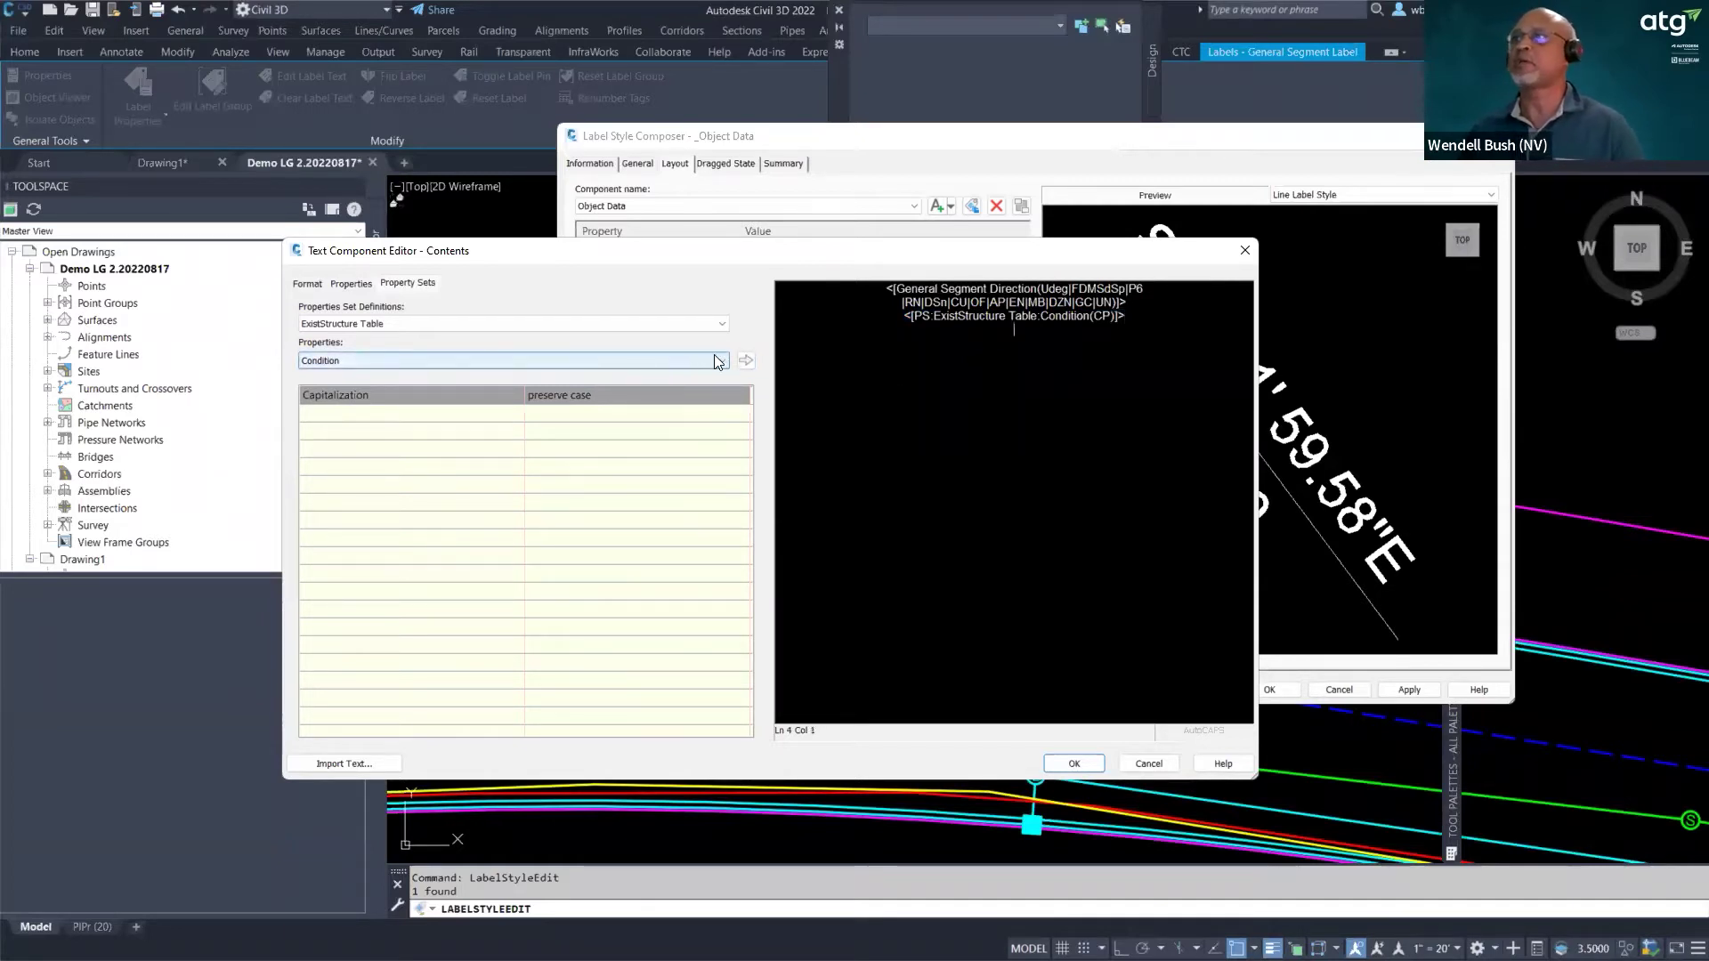
left_click(714, 357)
left_click(326, 393)
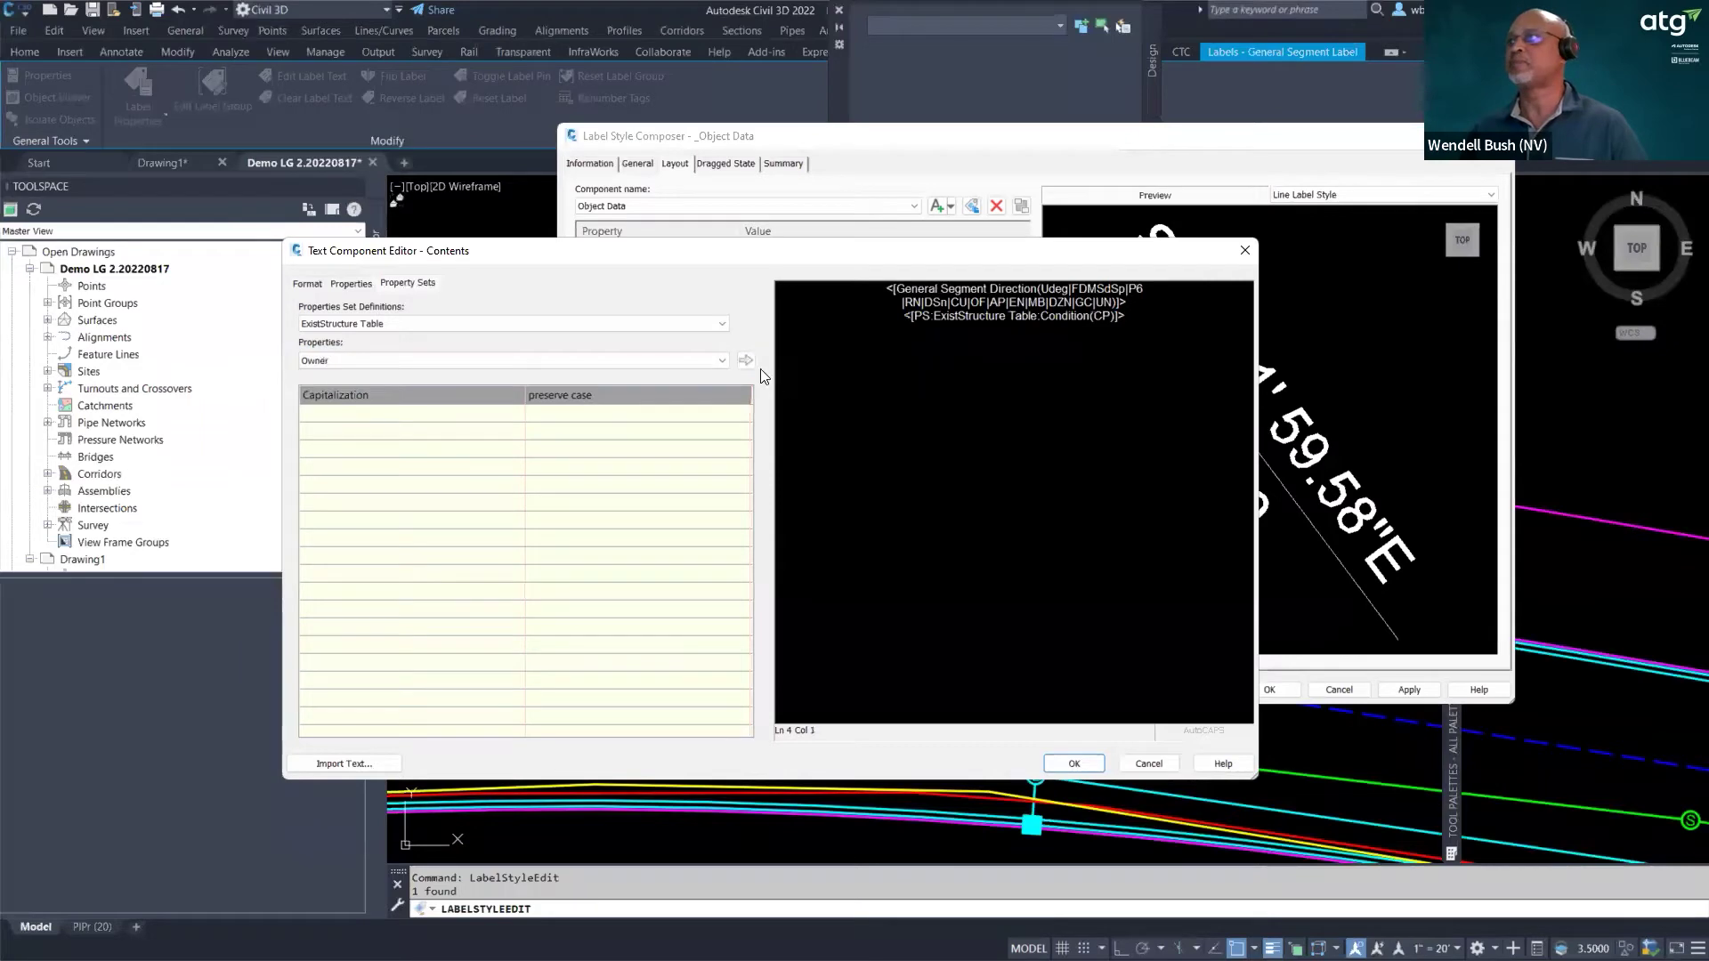
left_click(746, 361)
left_click(1075, 764)
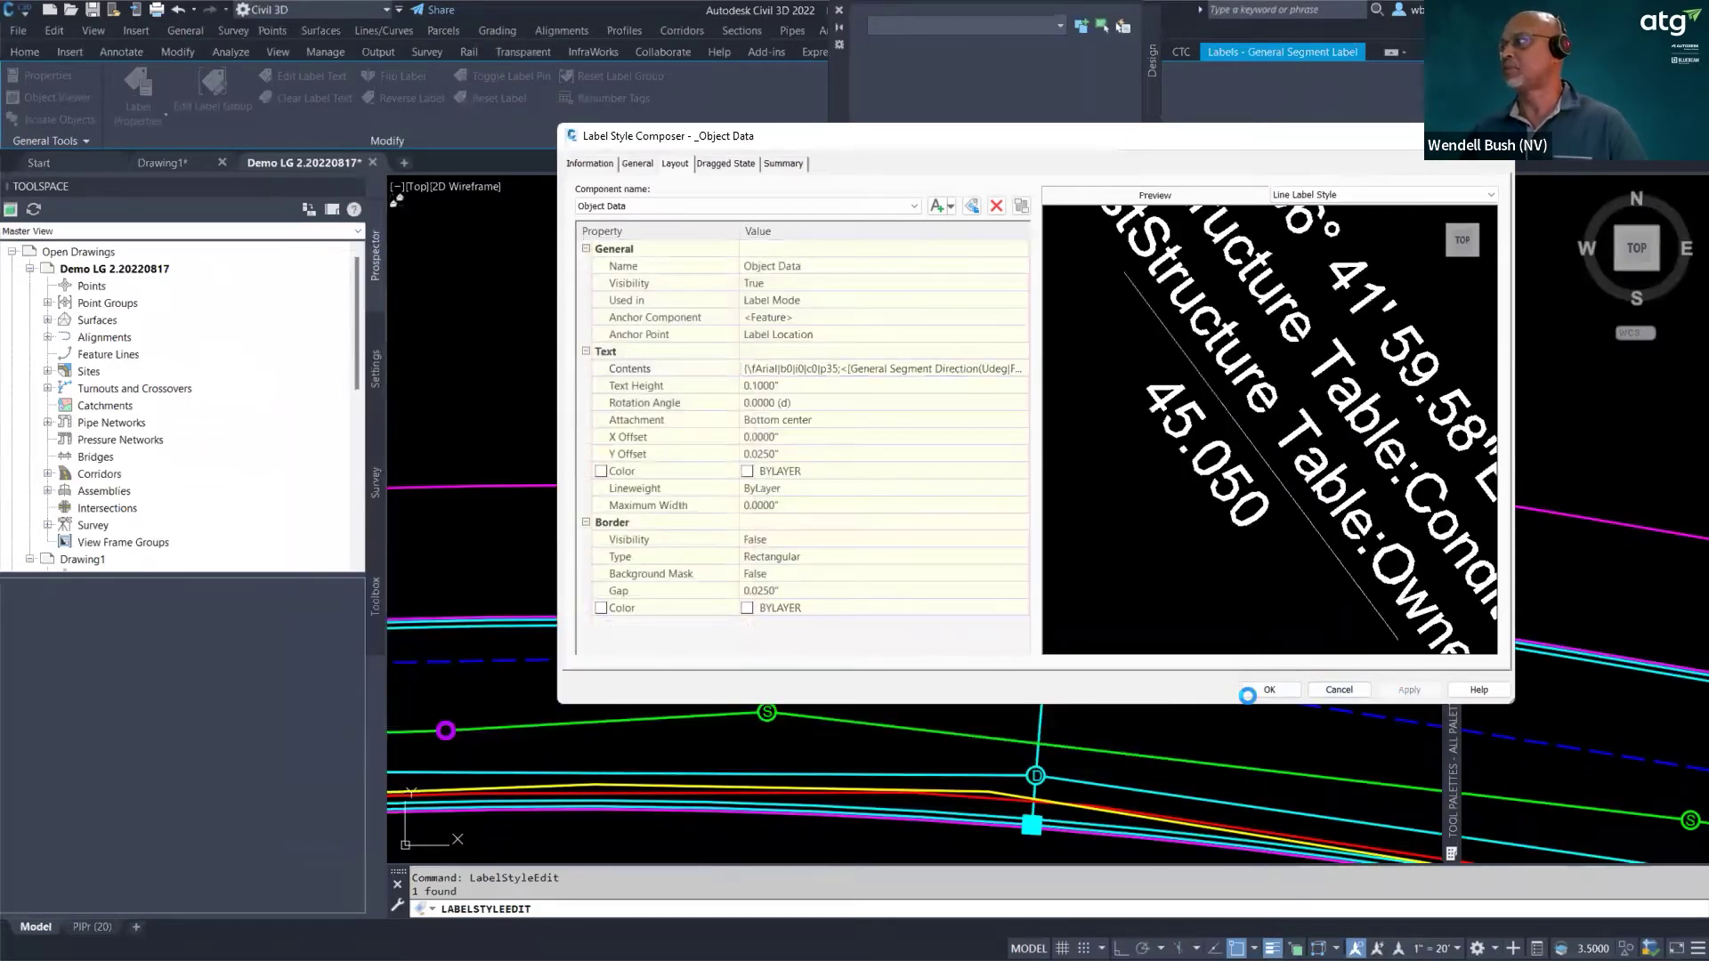
left_click(1269, 690)
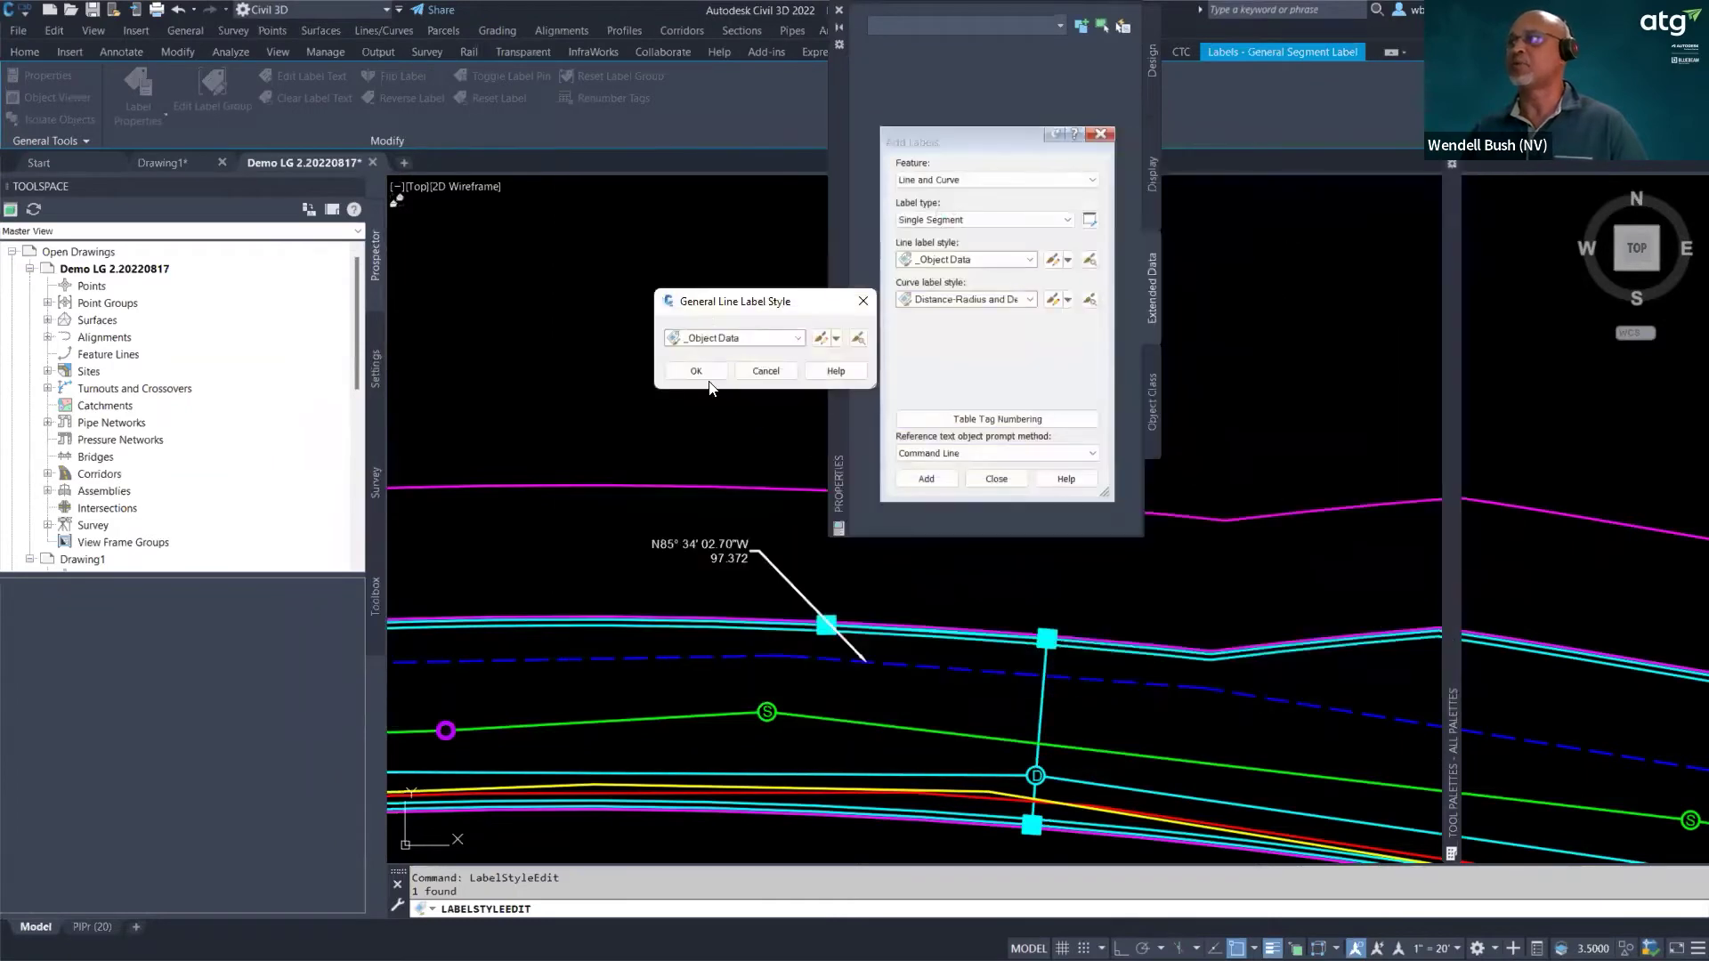
left_click(710, 378)
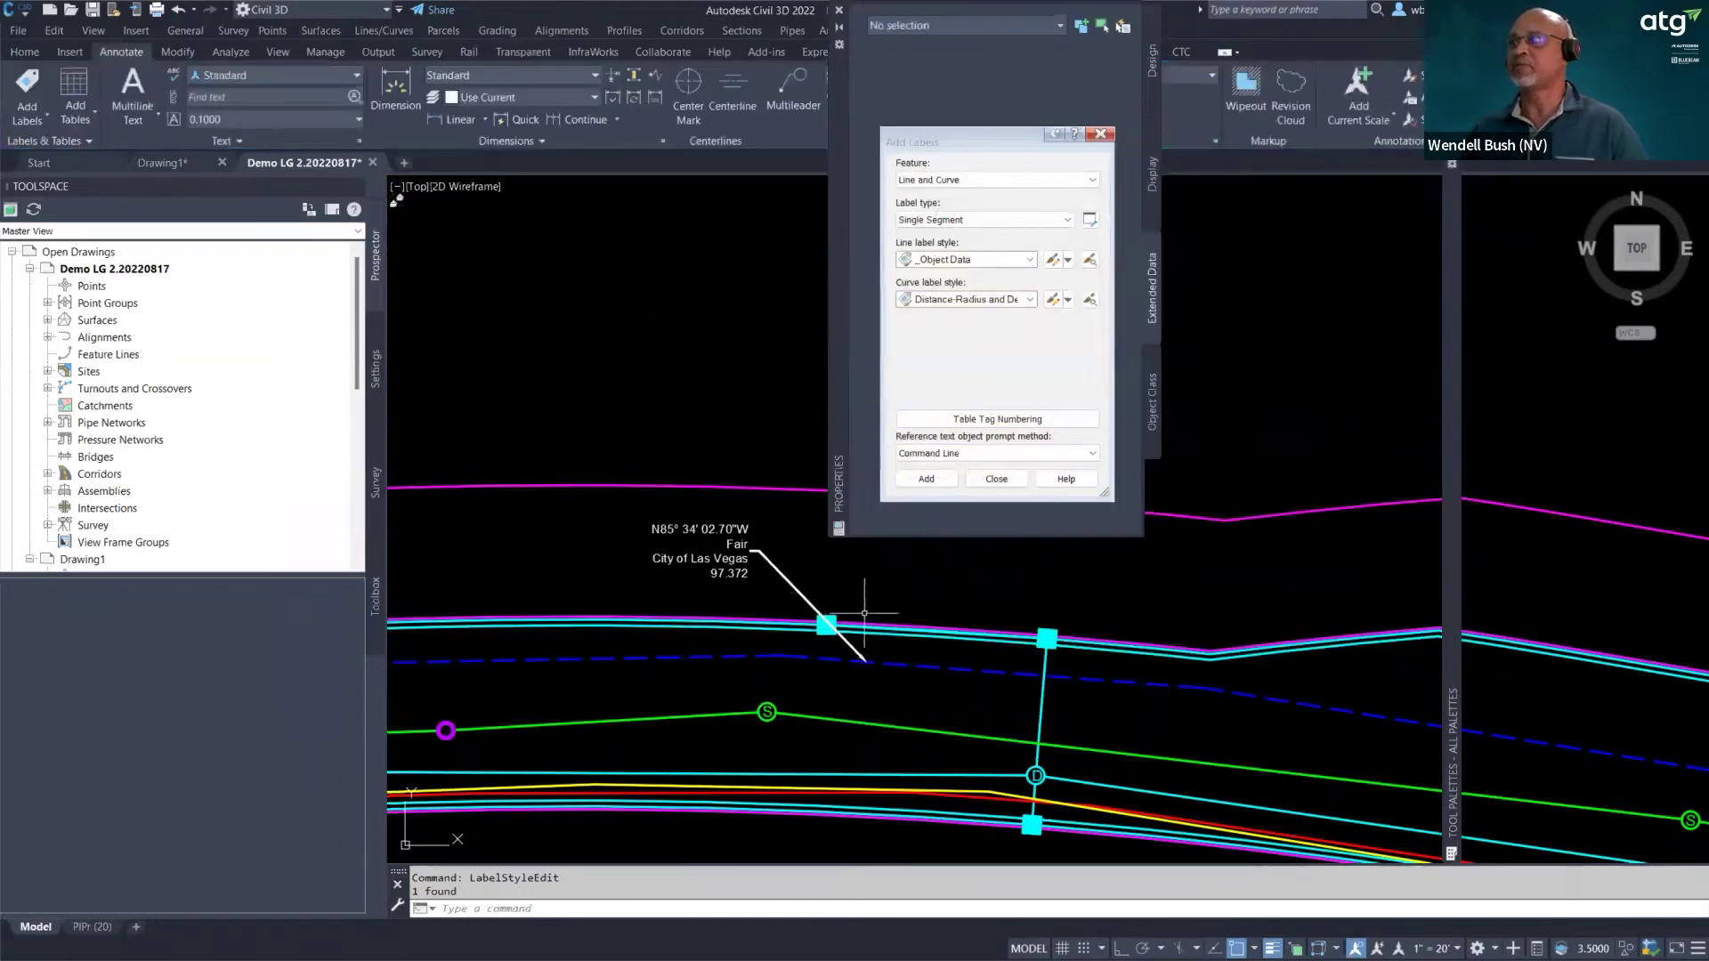
- Move the Add Labels dialog and the Properties palette aside to clear the area around the segment label
scroll(713, 572, "up", 2)
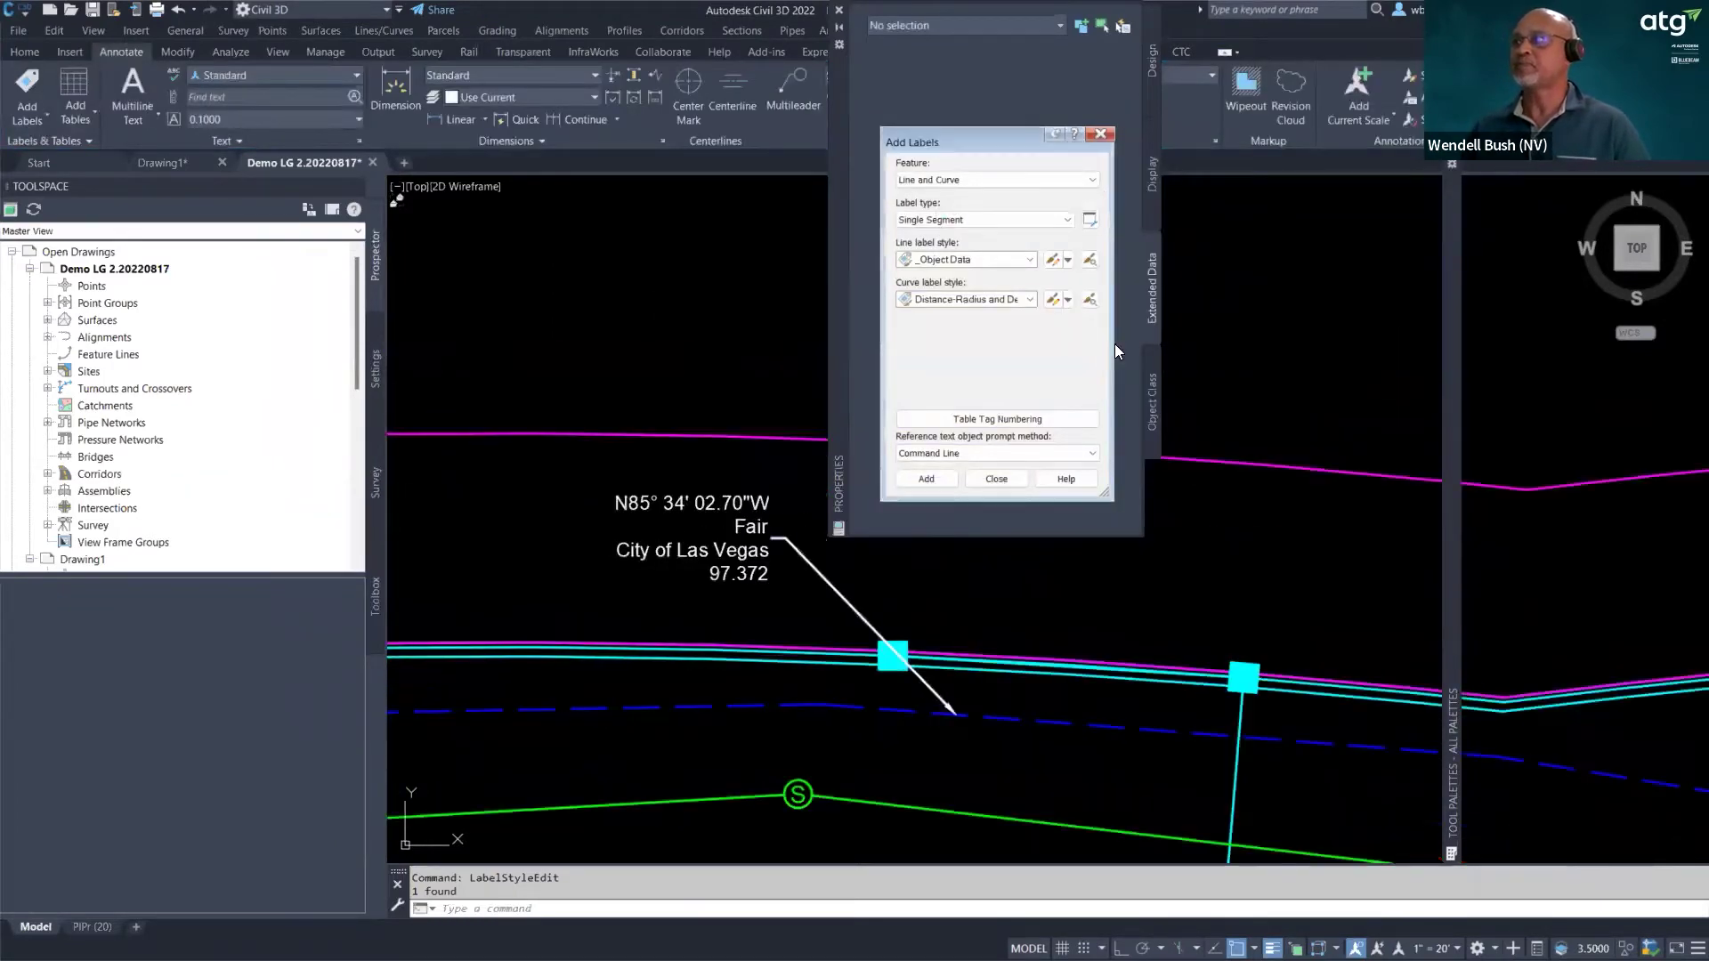
left_click_drag(918, 132, 1267, 127)
left_click_drag(831, 144, 942, 157)
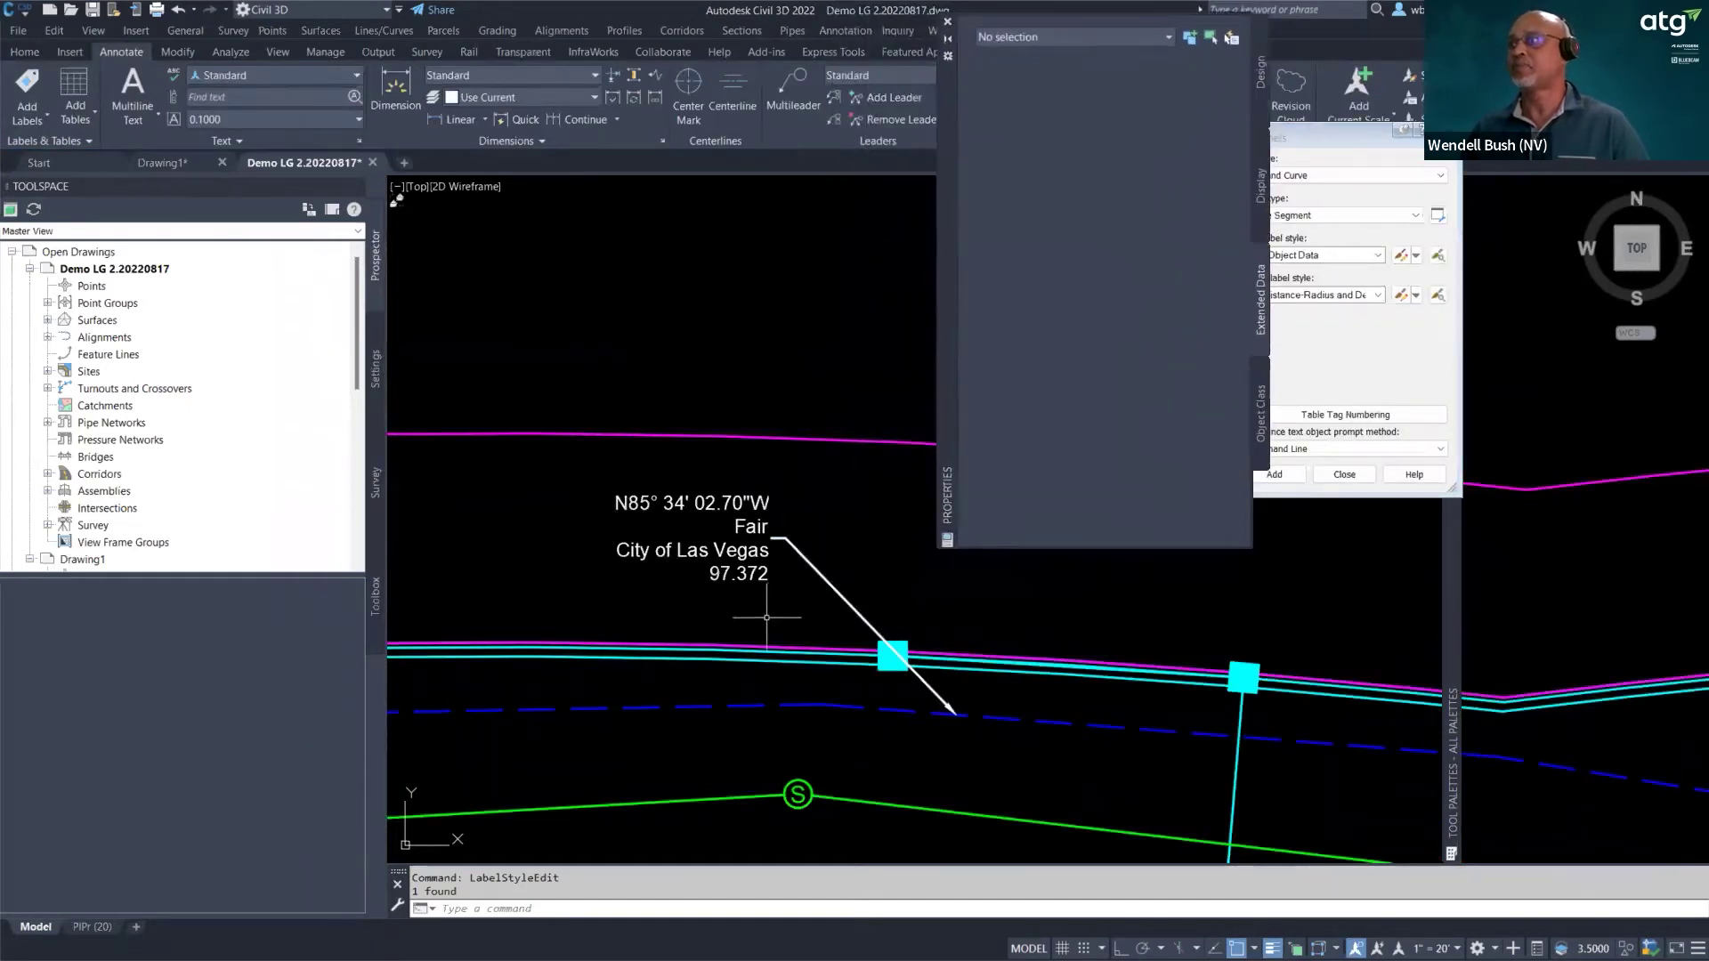
scroll(748, 534, "up", 2)
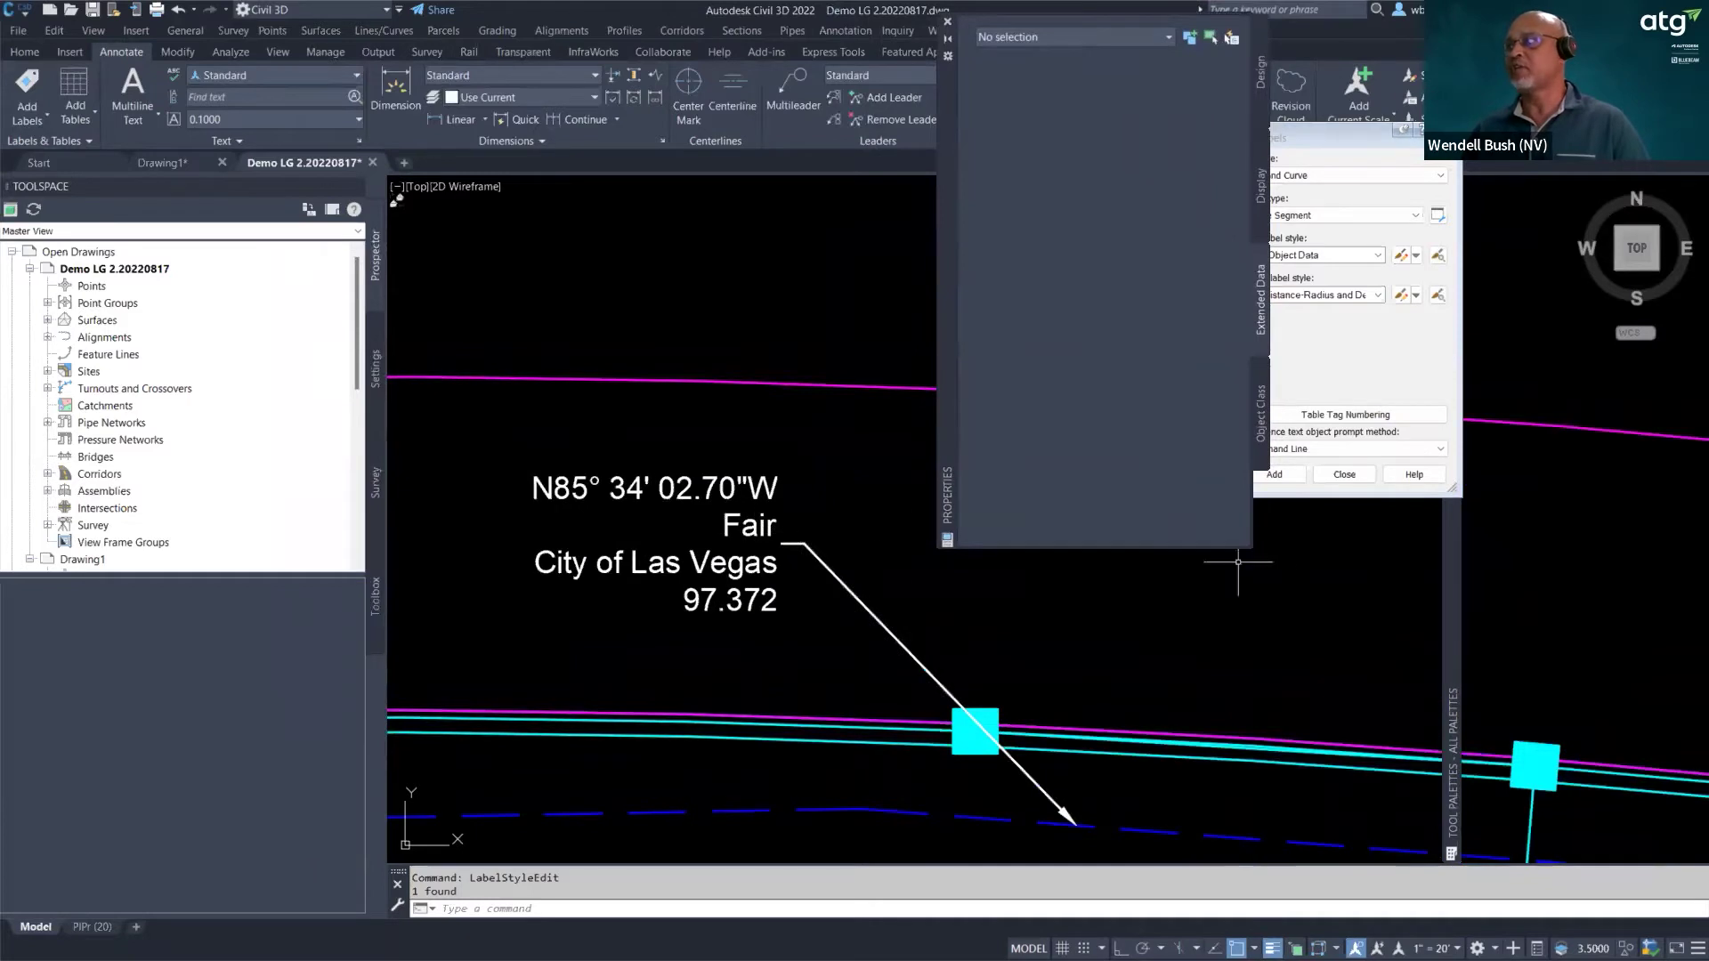
left_click(1333, 133)
left_click_drag(1329, 143, 1366, 109)
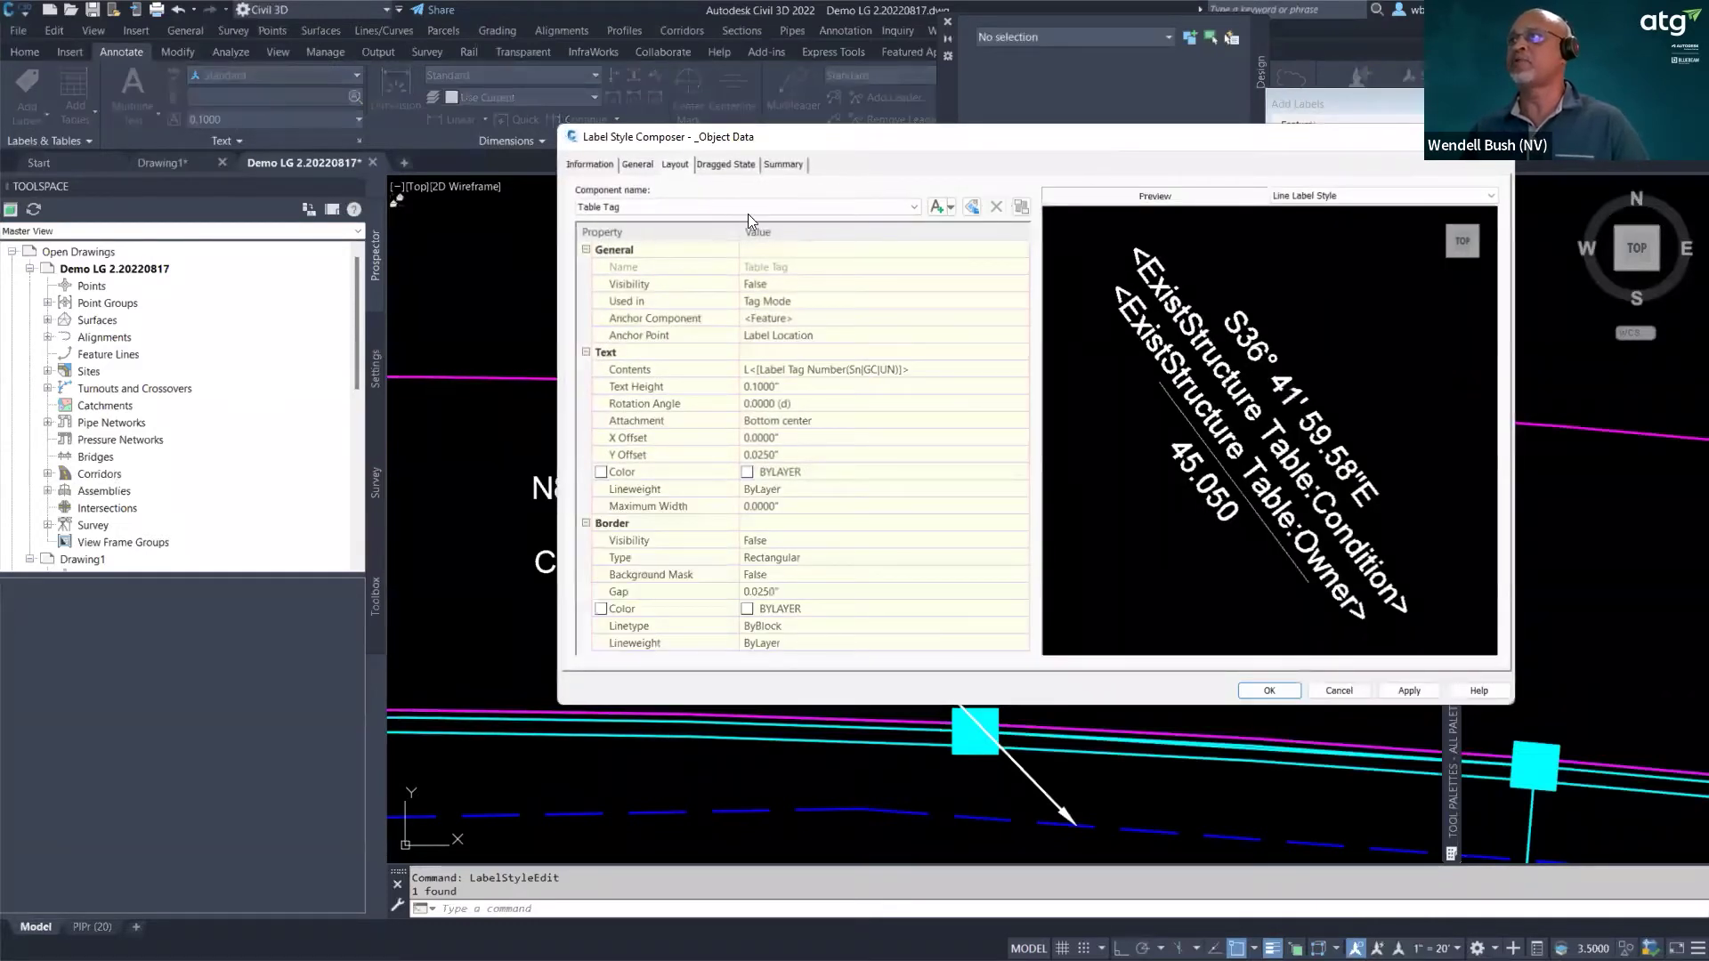
- Set the Distance component's visibility to False in the _Object Data label style and accept the change
left_click(797, 285)
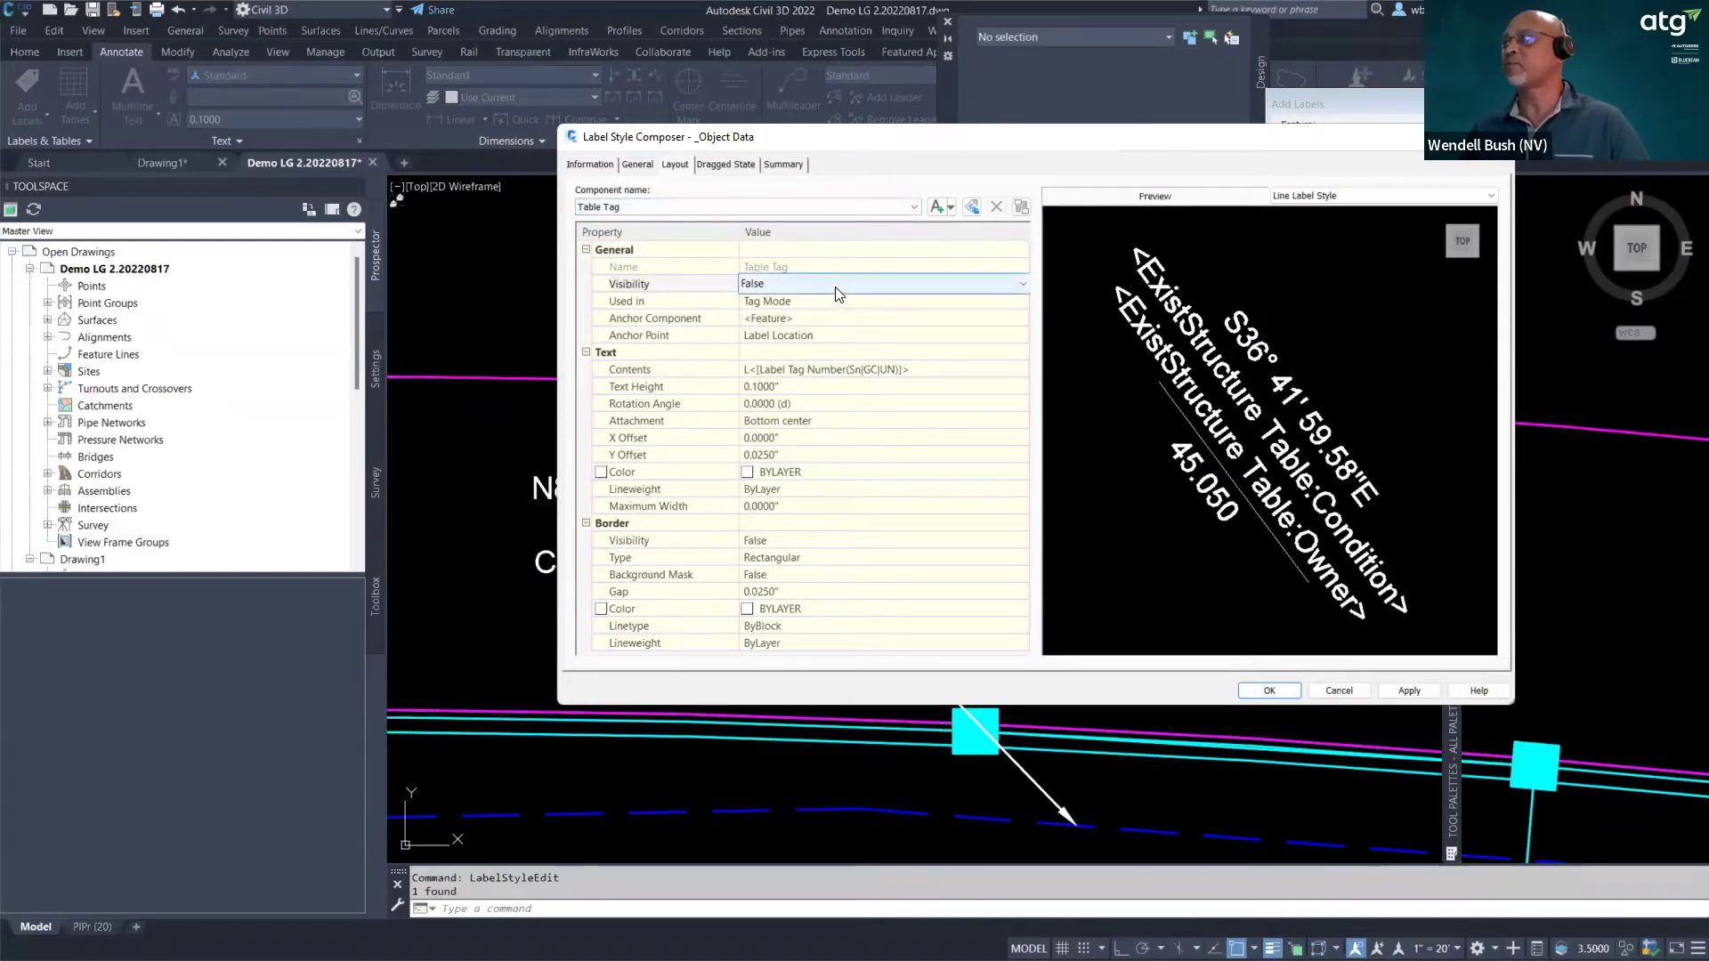
left_click(673, 207)
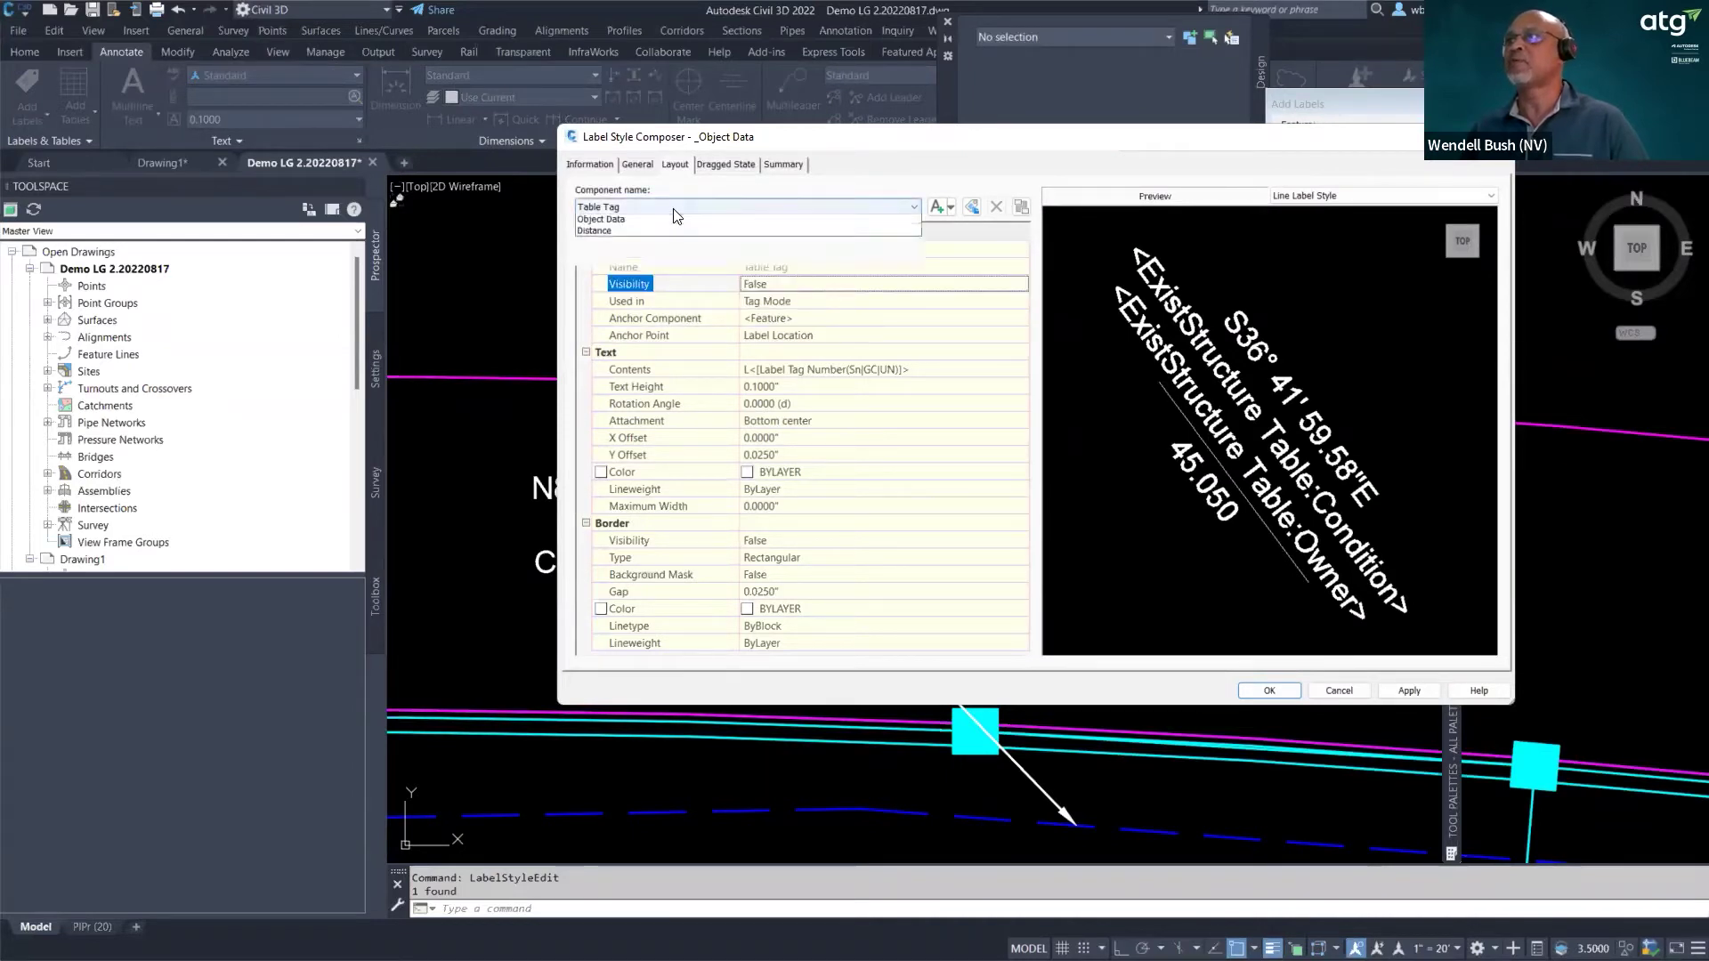
left_click(634, 234)
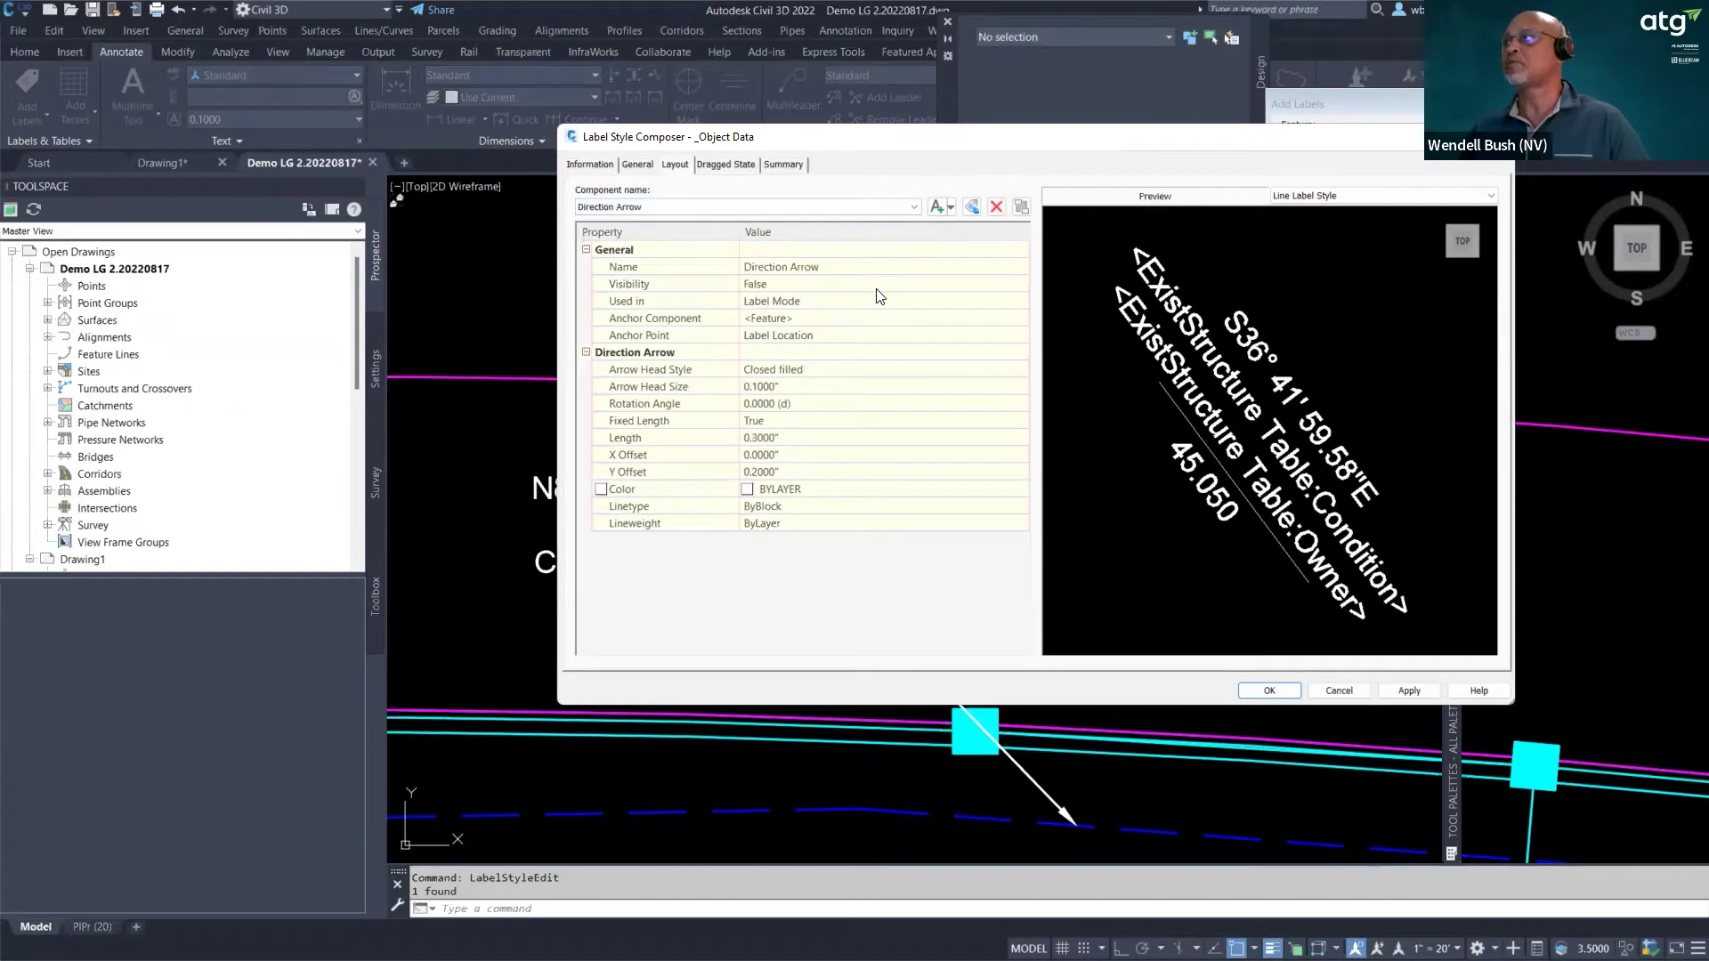
left_click(646, 209)
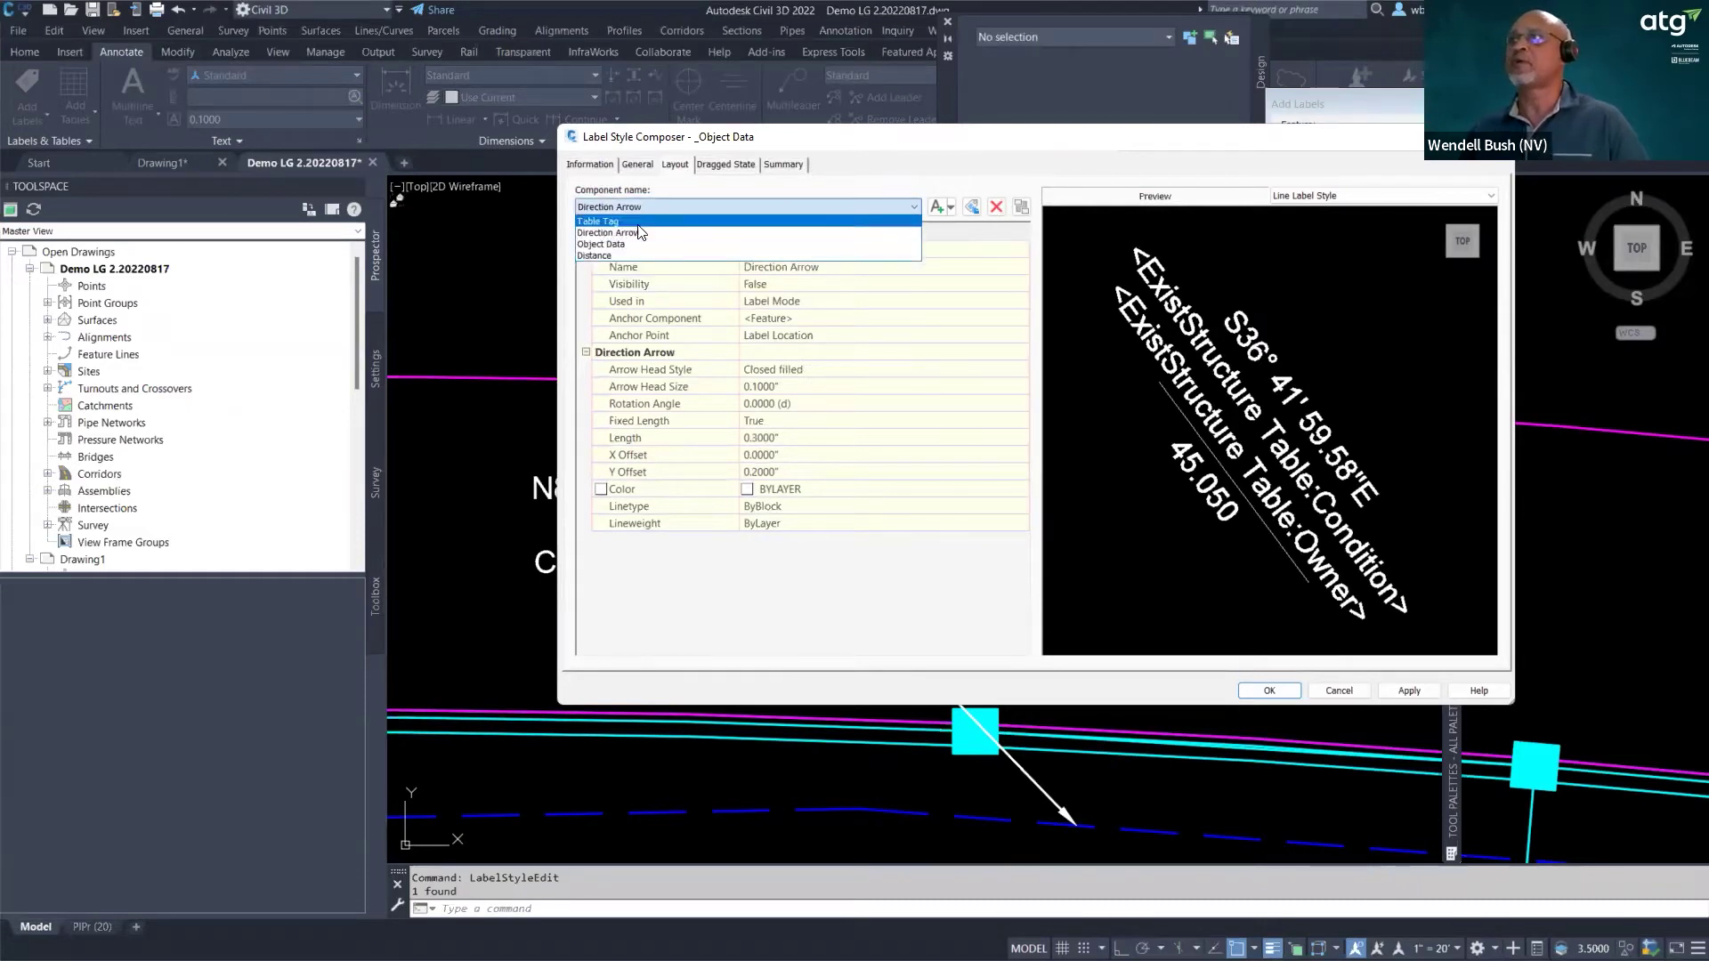
left_click(606, 253)
left_click(842, 284)
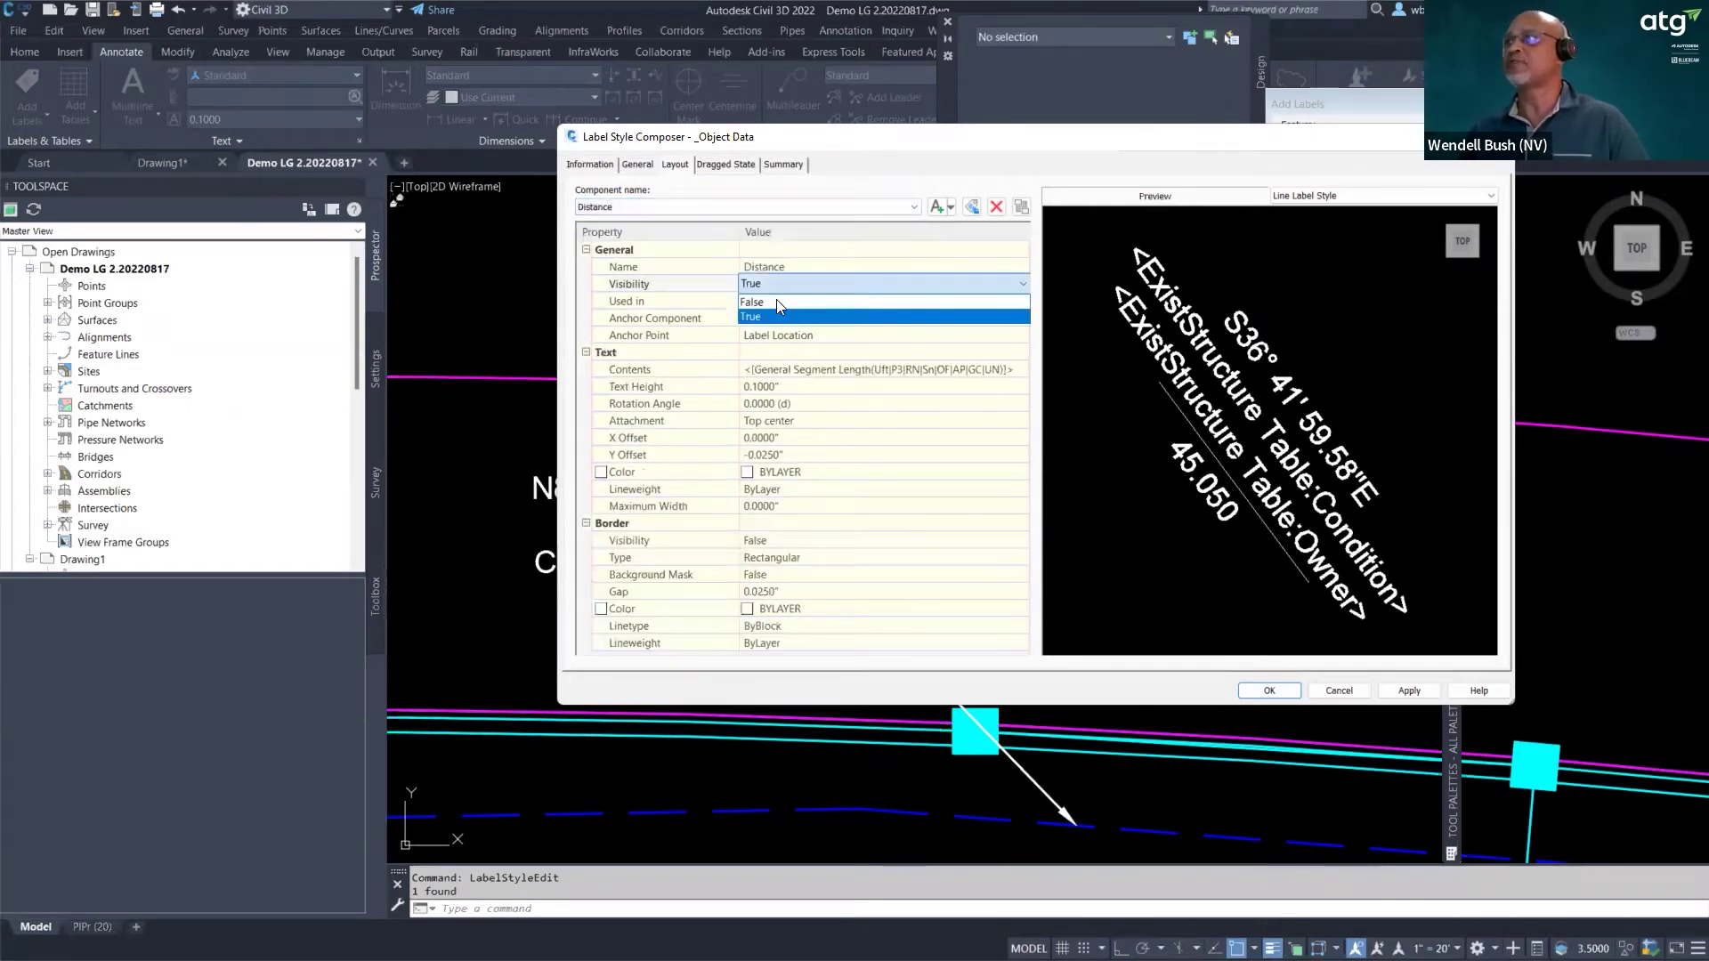
left_click(776, 318)
left_click(1410, 691)
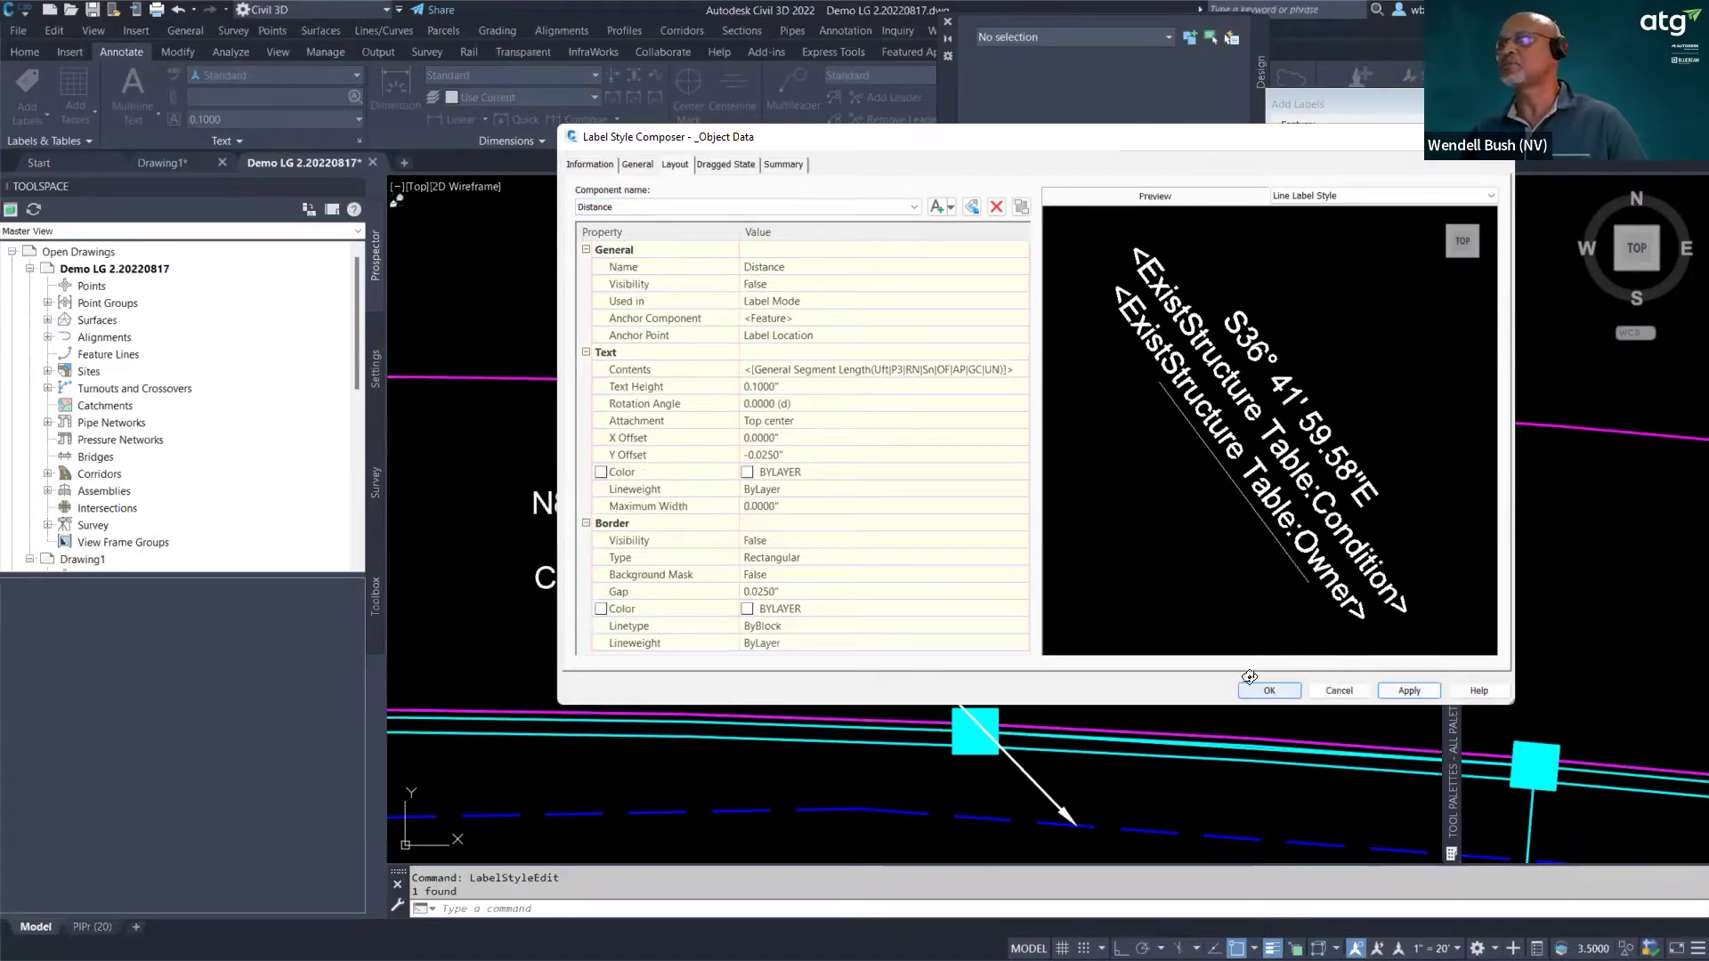
left_click(1273, 687)
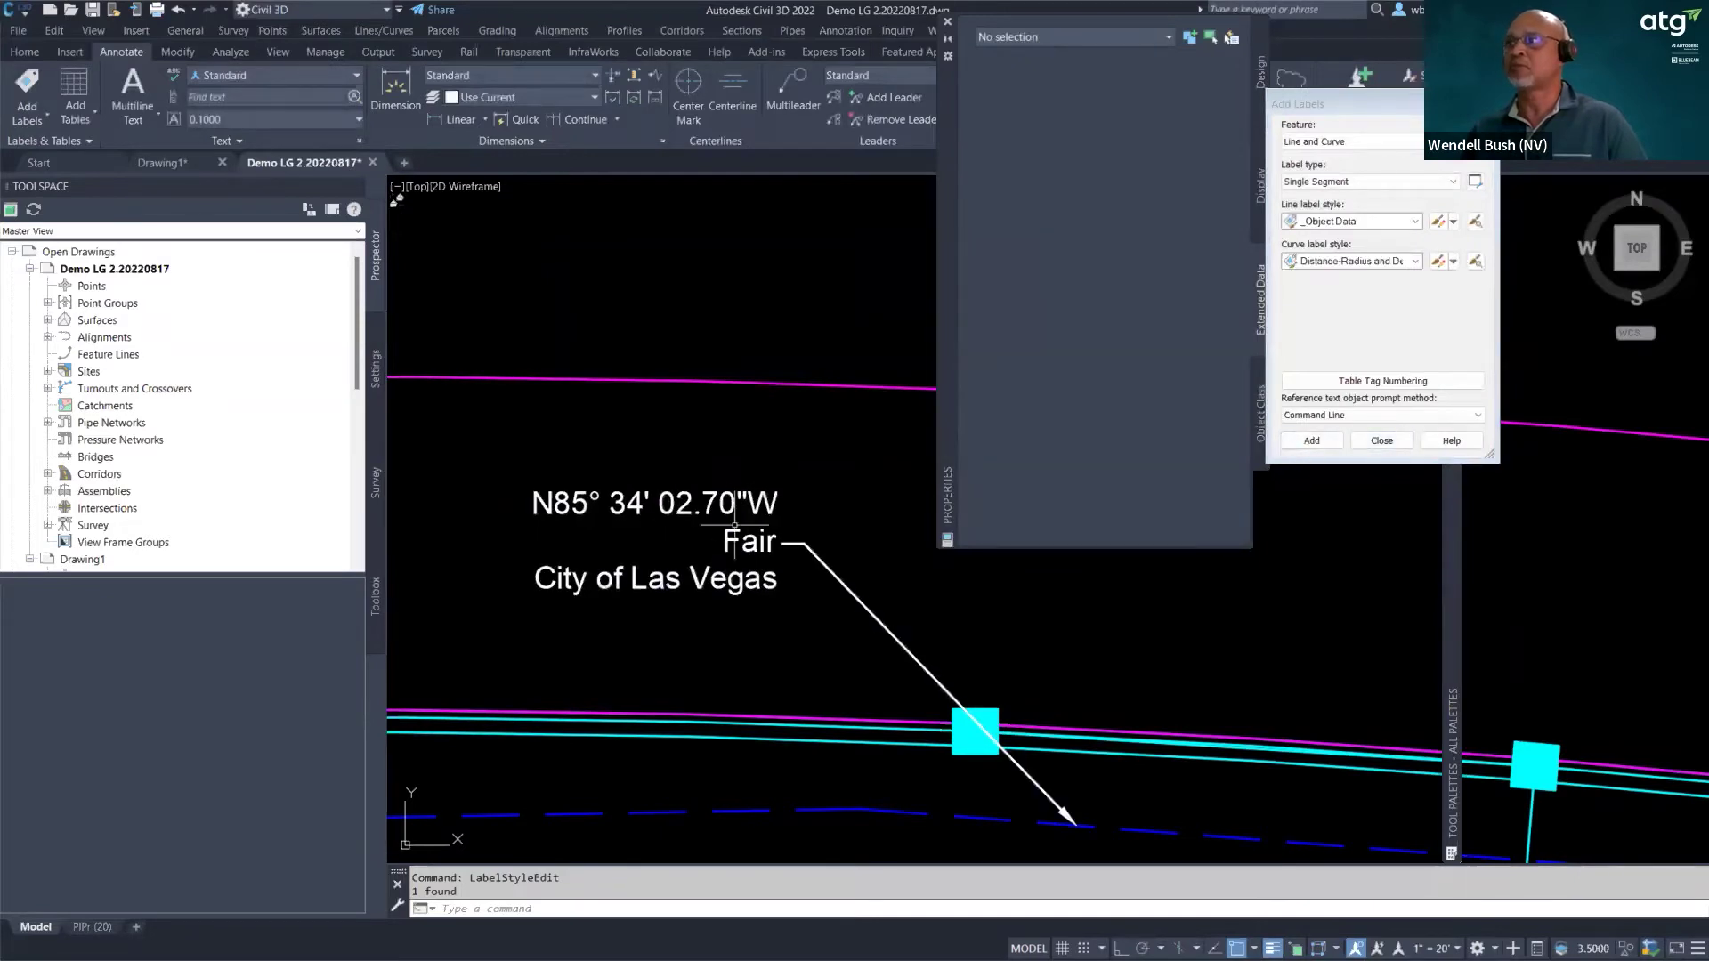
right_click(858, 598)
key("Escape")
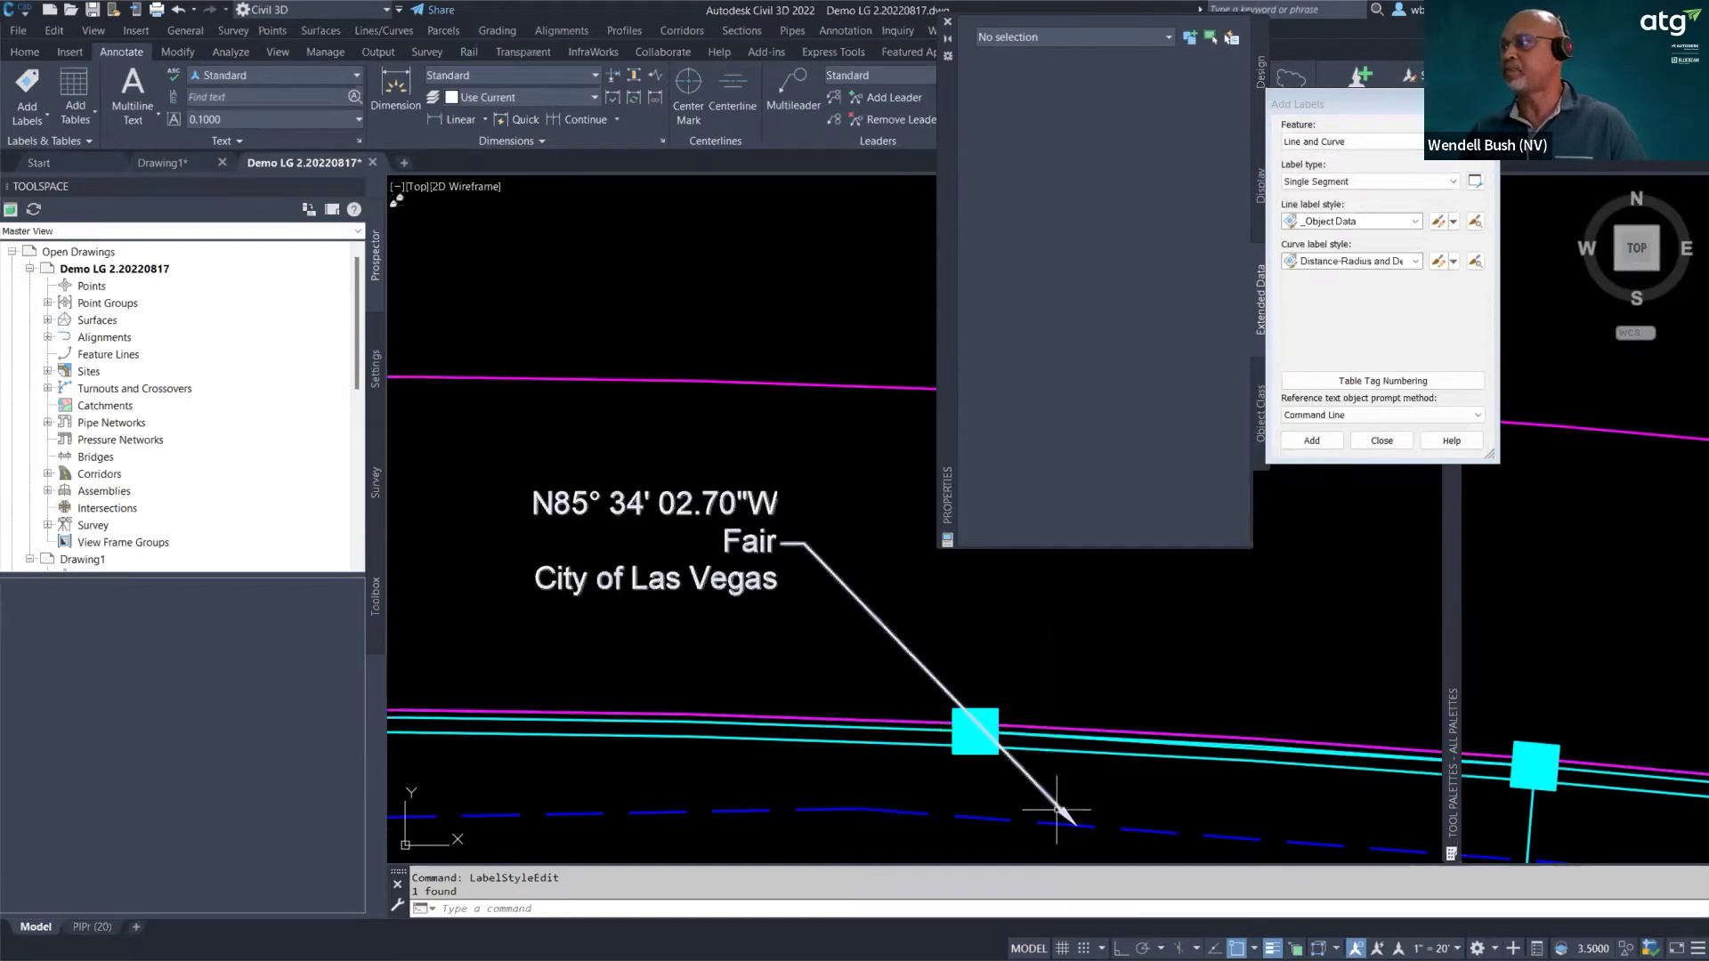
key("Escape")
scroll(663, 581, "up", 2)
scroll(509, 603, "down", 3)
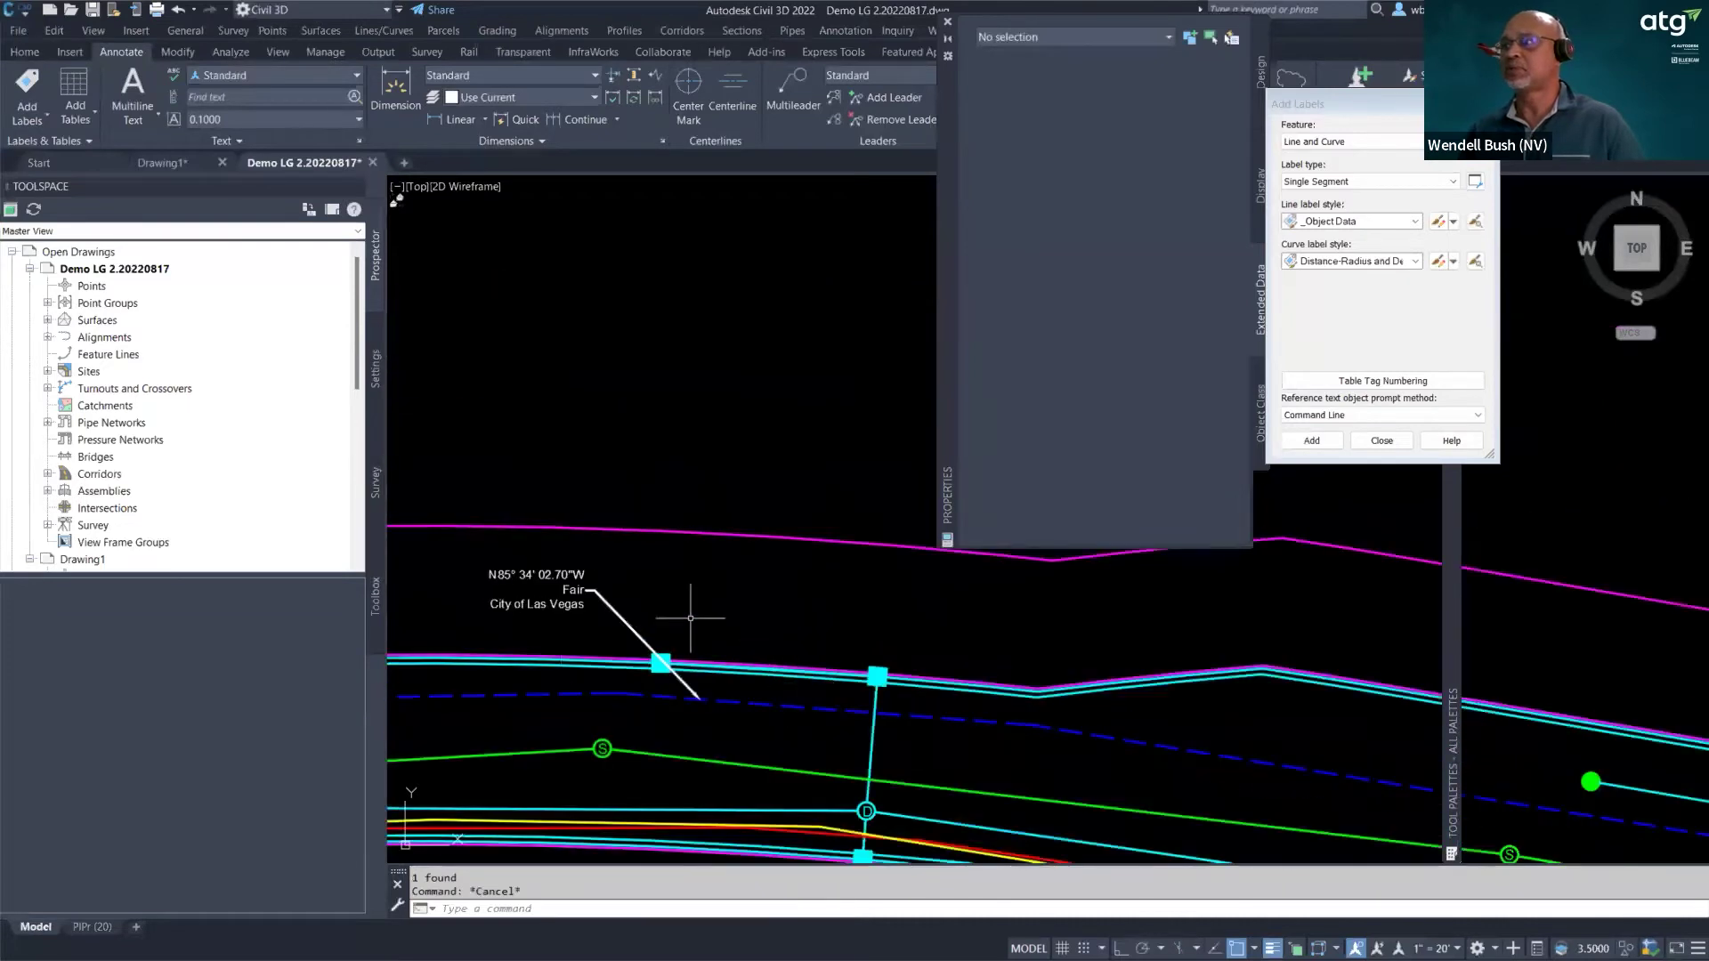
right_click(614, 609)
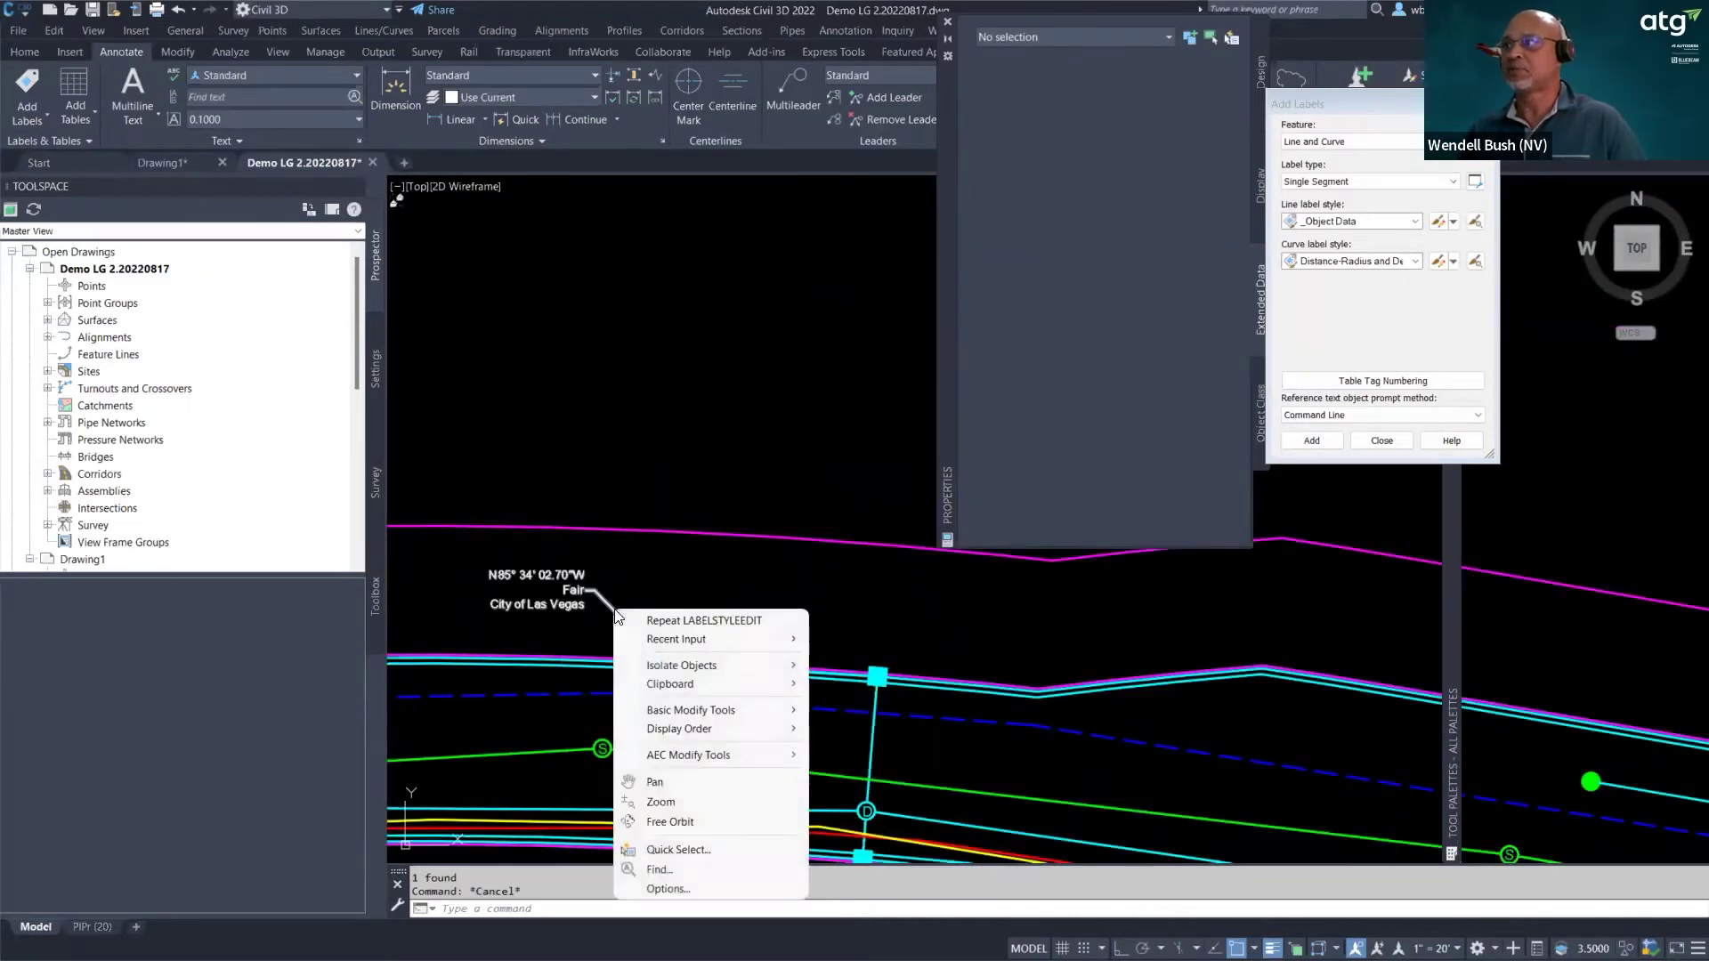
left_click(689, 771)
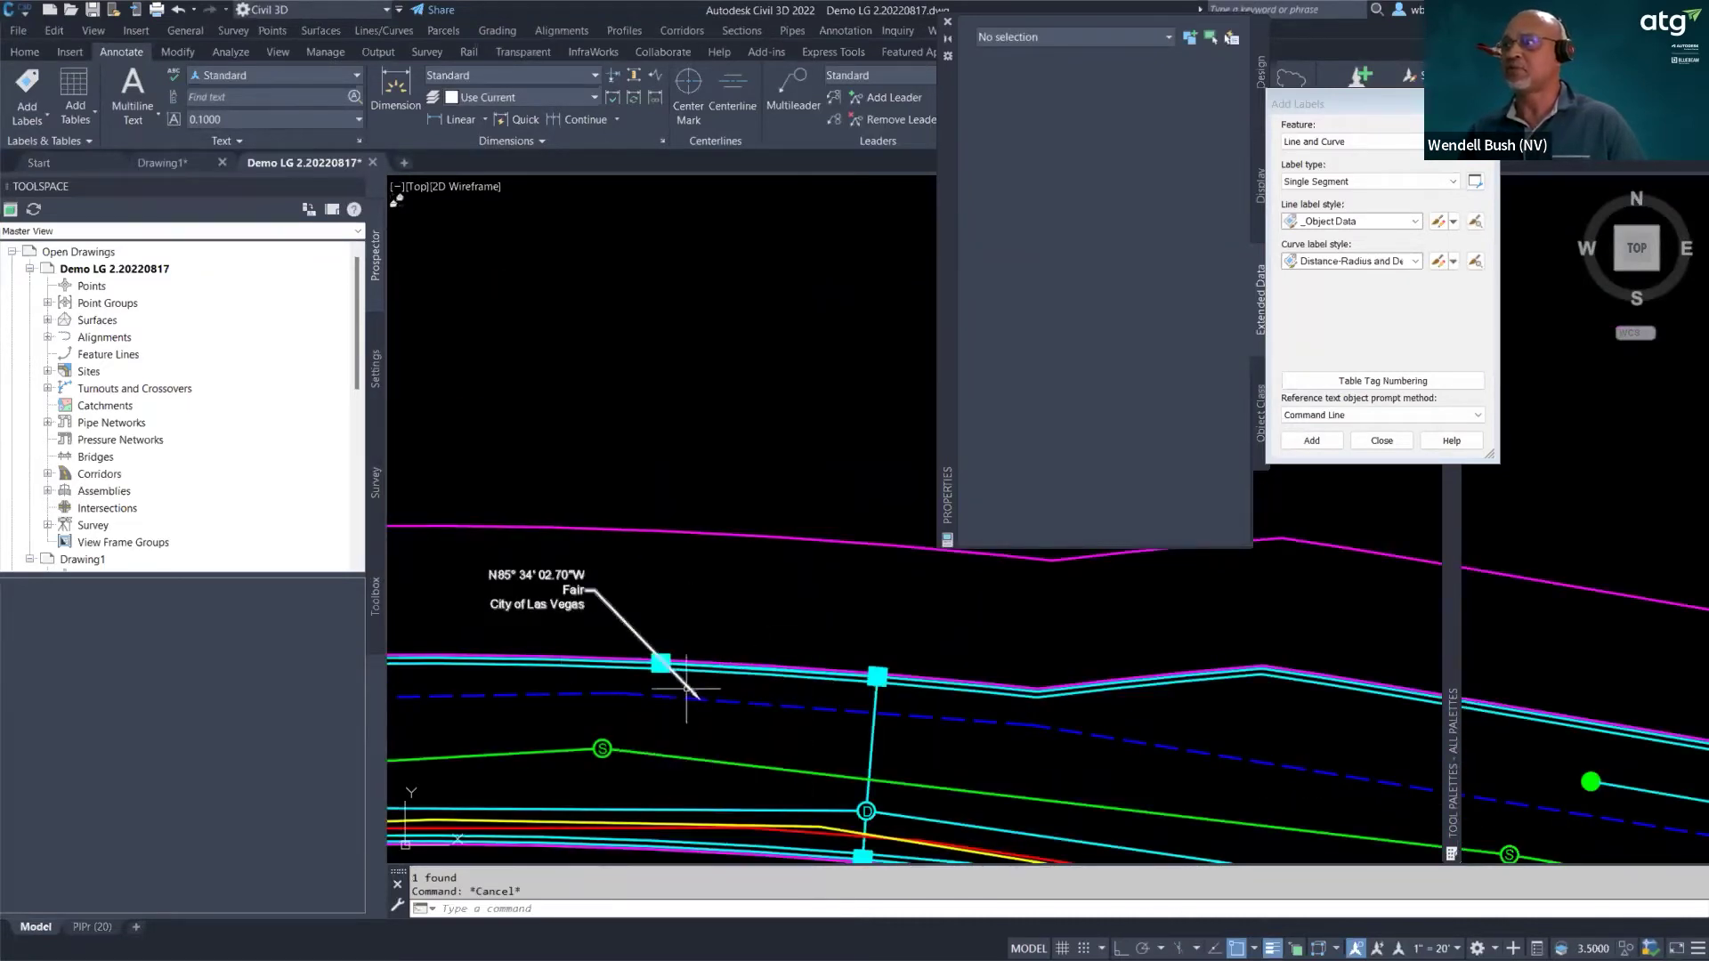
- Add a single segment _Object Data label to the next segment of the dashed blue water line and close the Properties palette
left_click(1311, 441)
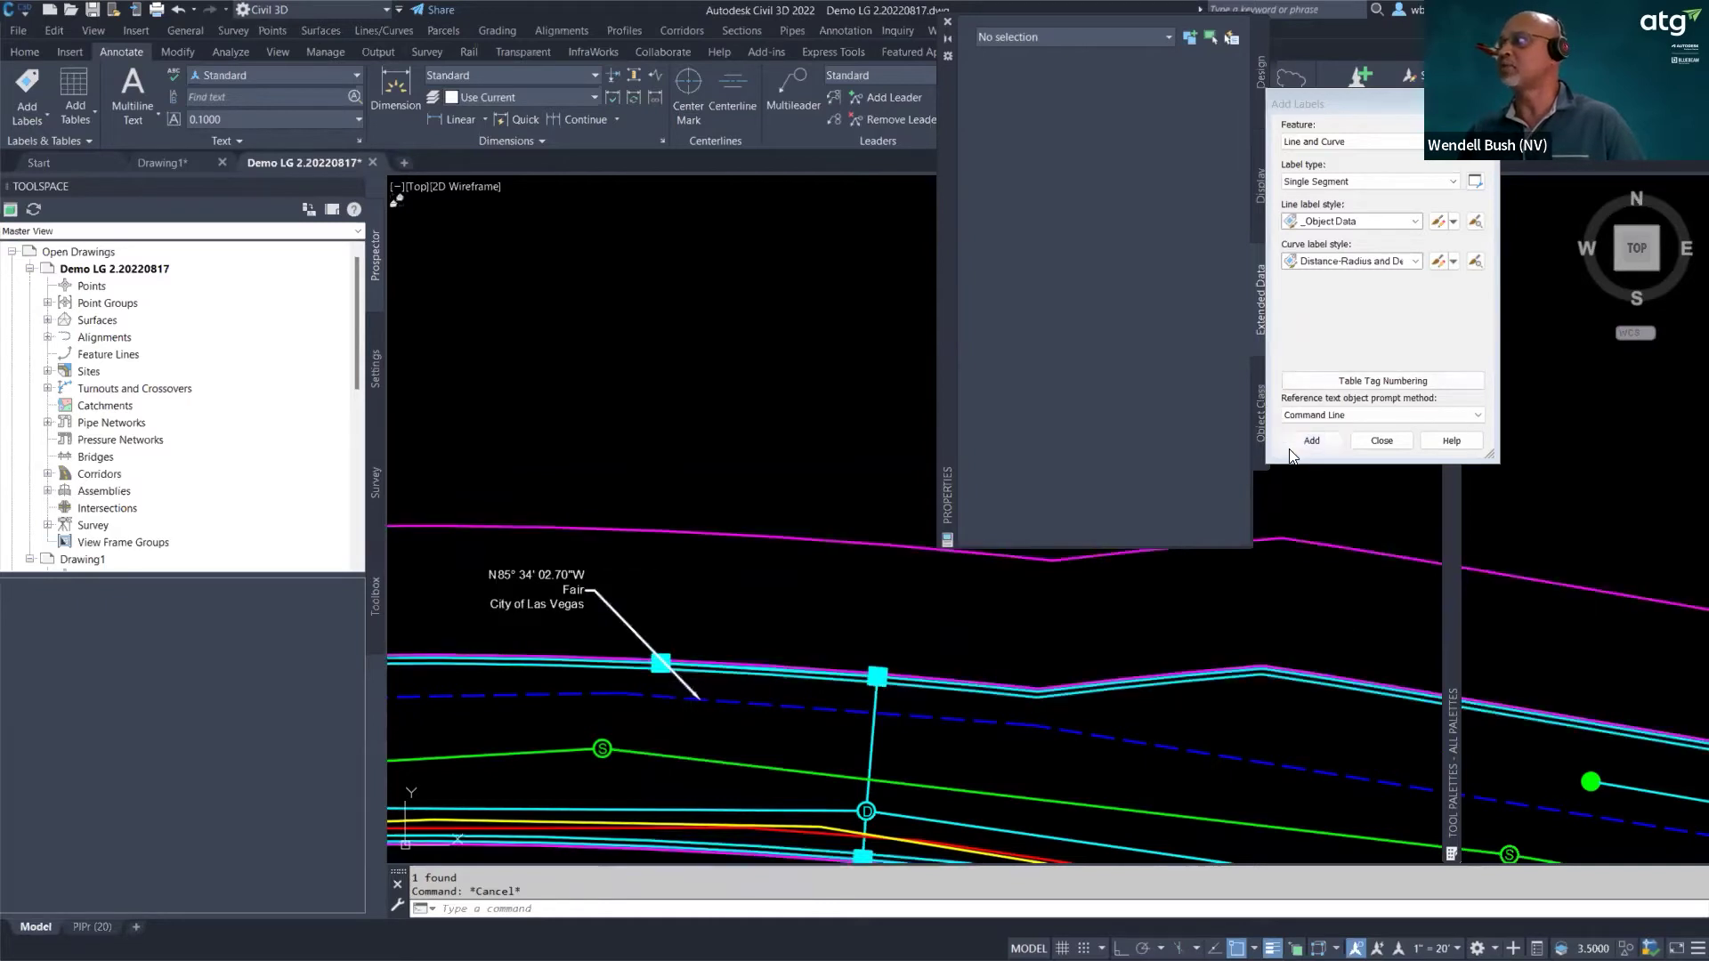
left_click(1099, 737)
key("Escape")
scroll(1129, 755, "up", 3)
right_click(1060, 740)
left_click(1091, 639)
scroll(1055, 702, "down", 5)
left_click_drag(1055, 703, 833, 632)
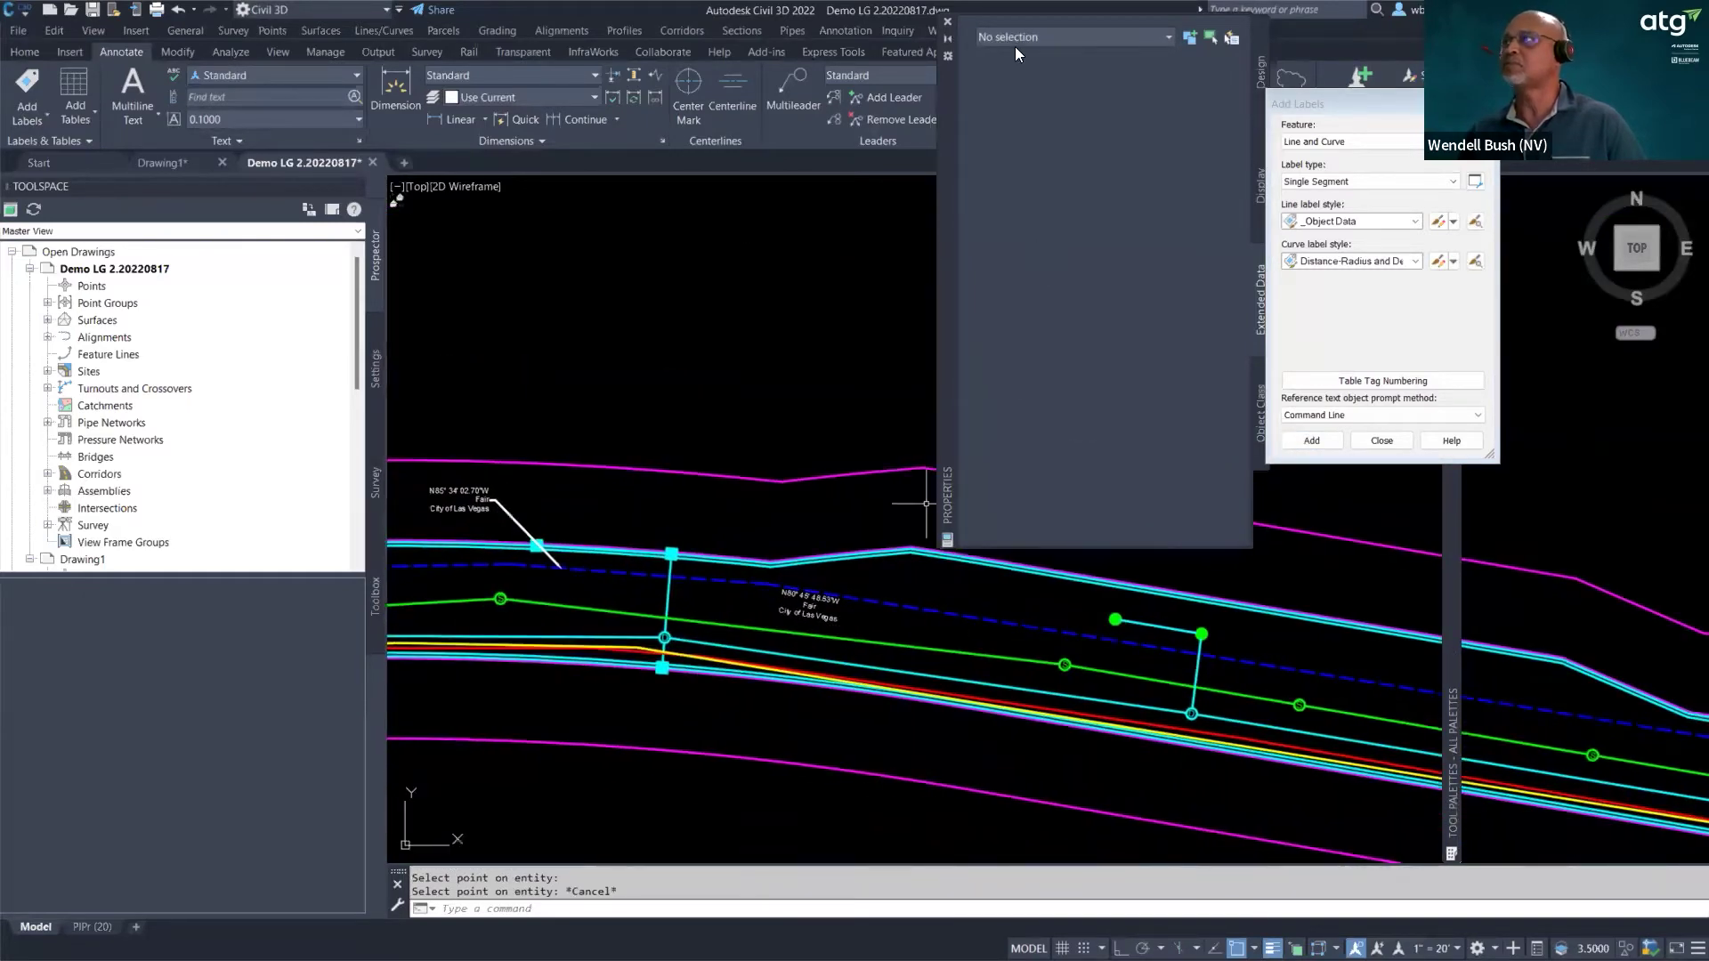
left_click(946, 23)
scroll(832, 579, "up", 4)
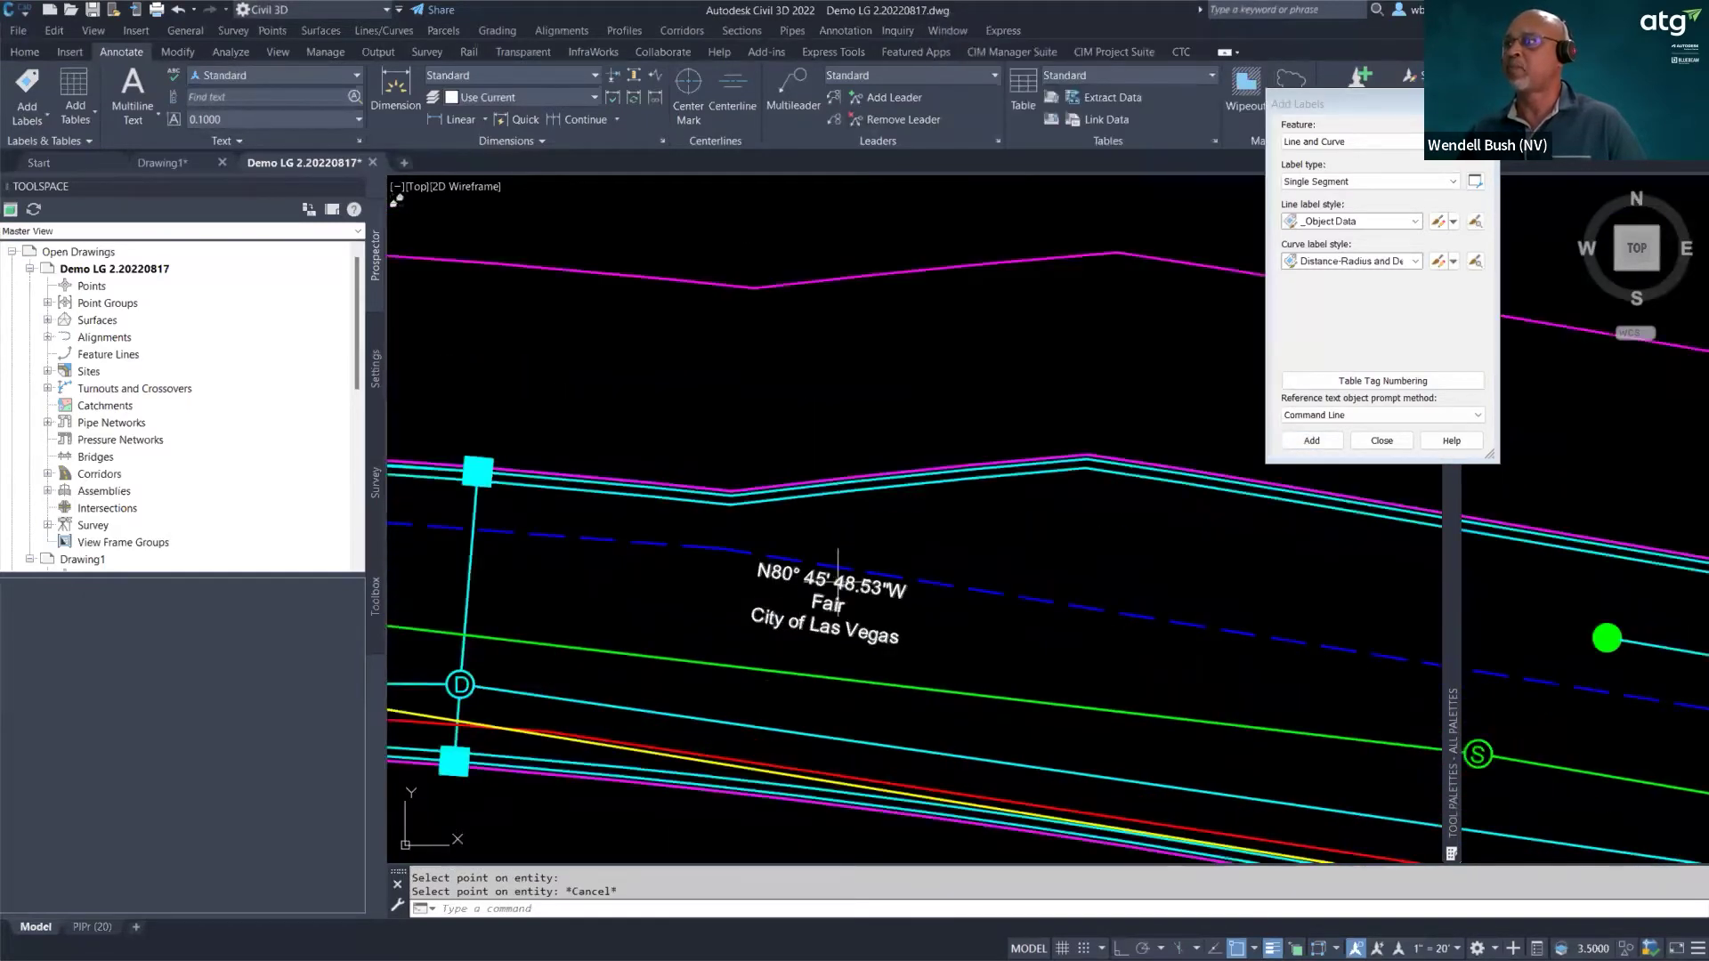
left_click(837, 566)
left_click(834, 569)
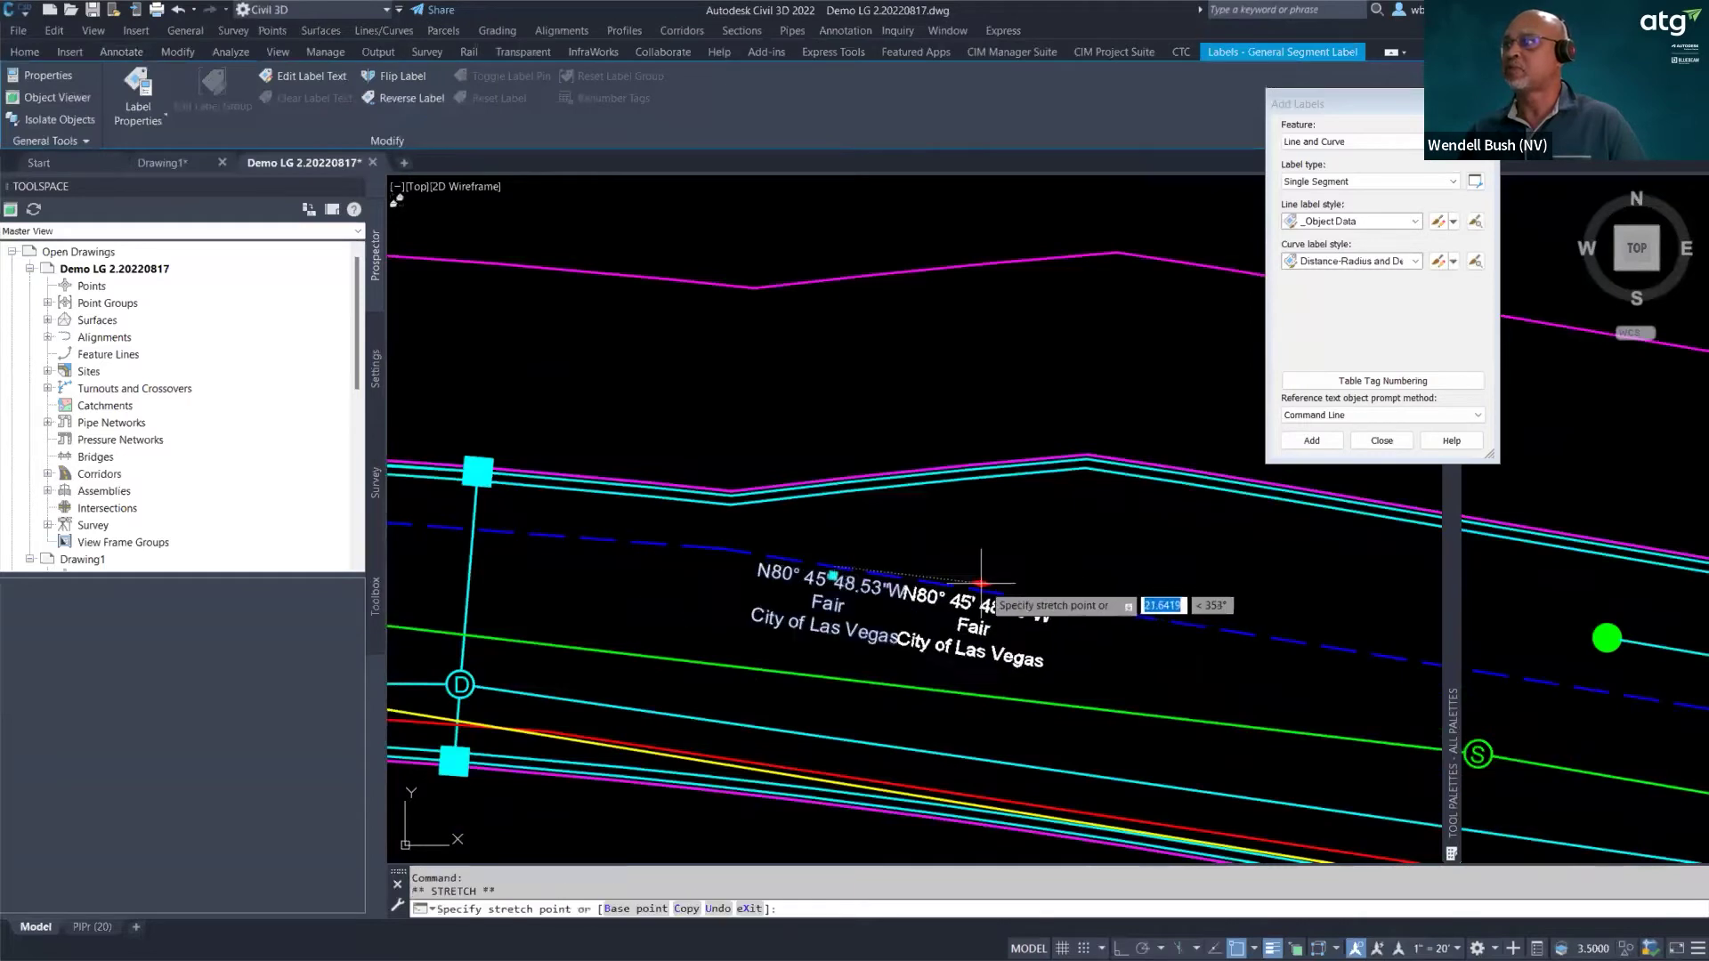
key("Escape")
key("Escape")
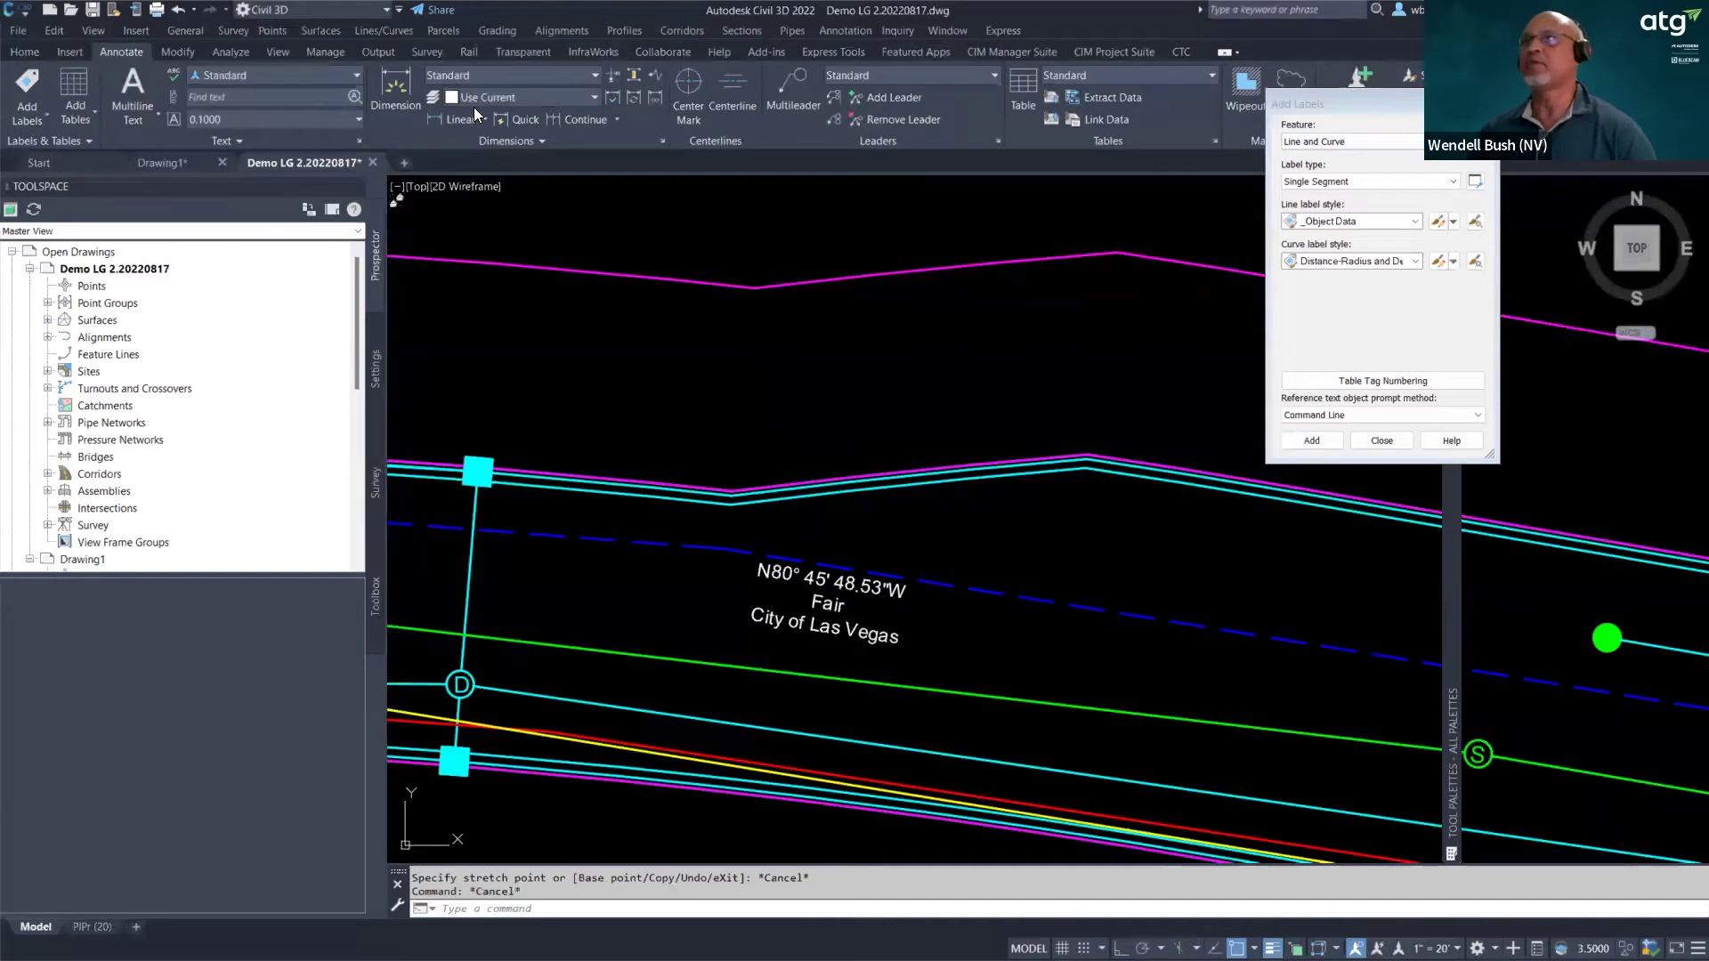
- Slide the newly added segment label farther along its dashed blue water line, away from the segment's start point
left_click(27, 52)
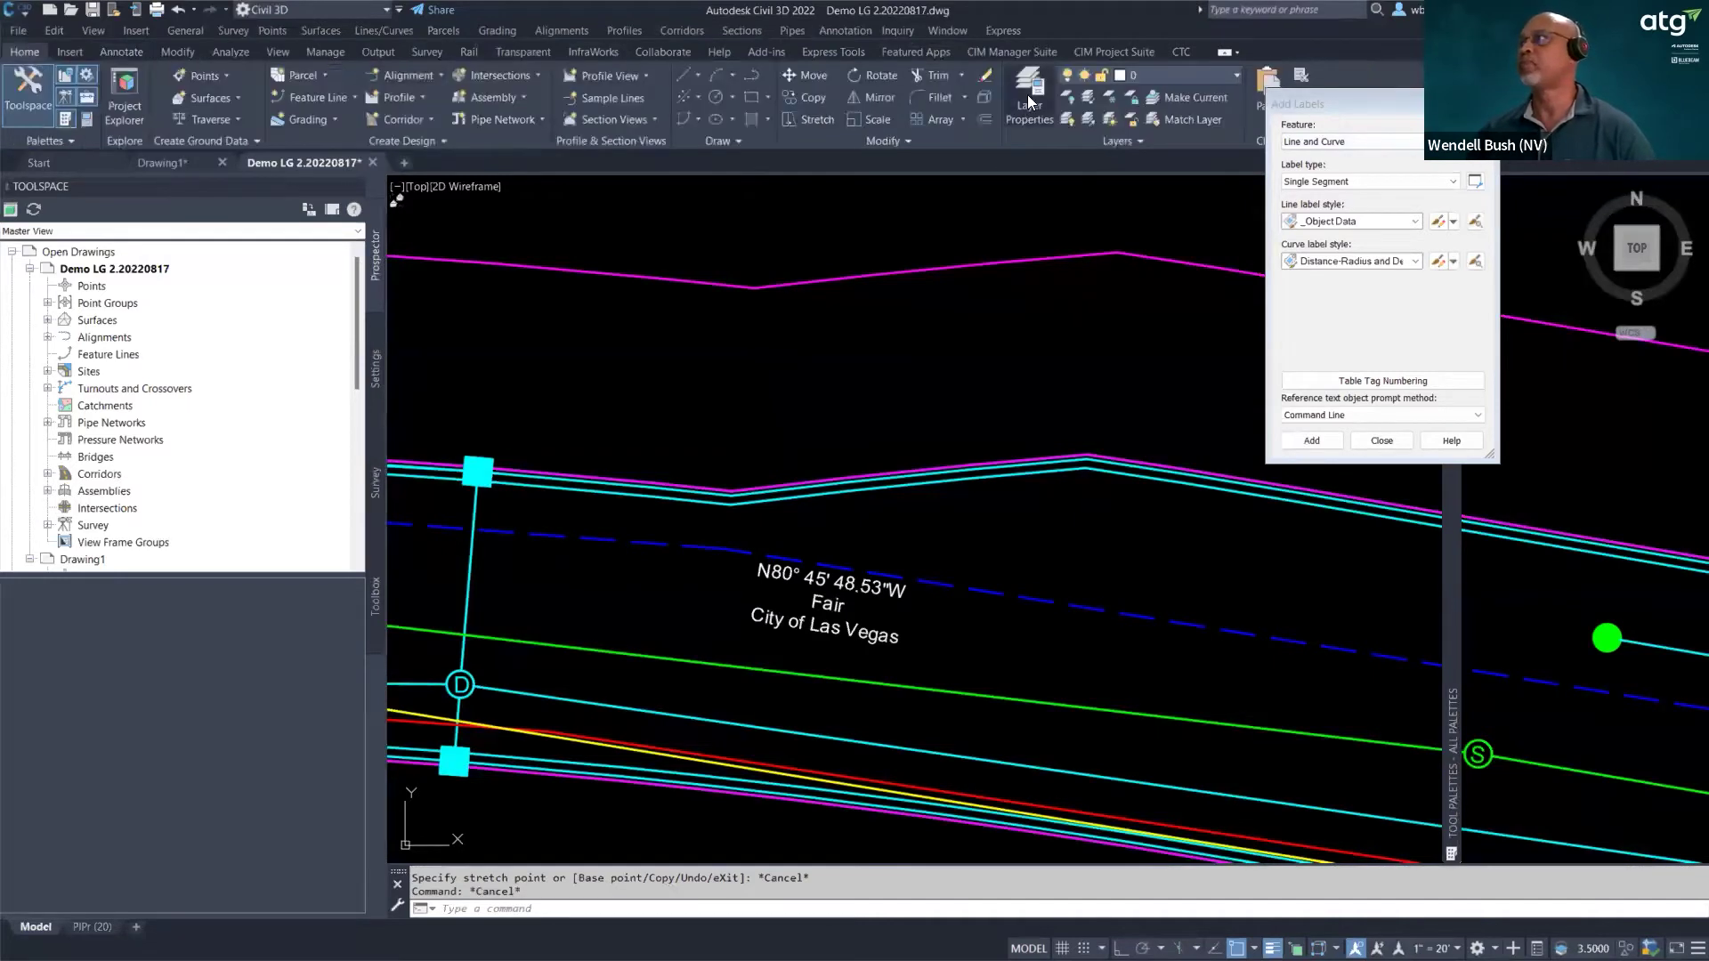
left_click(322, 53)
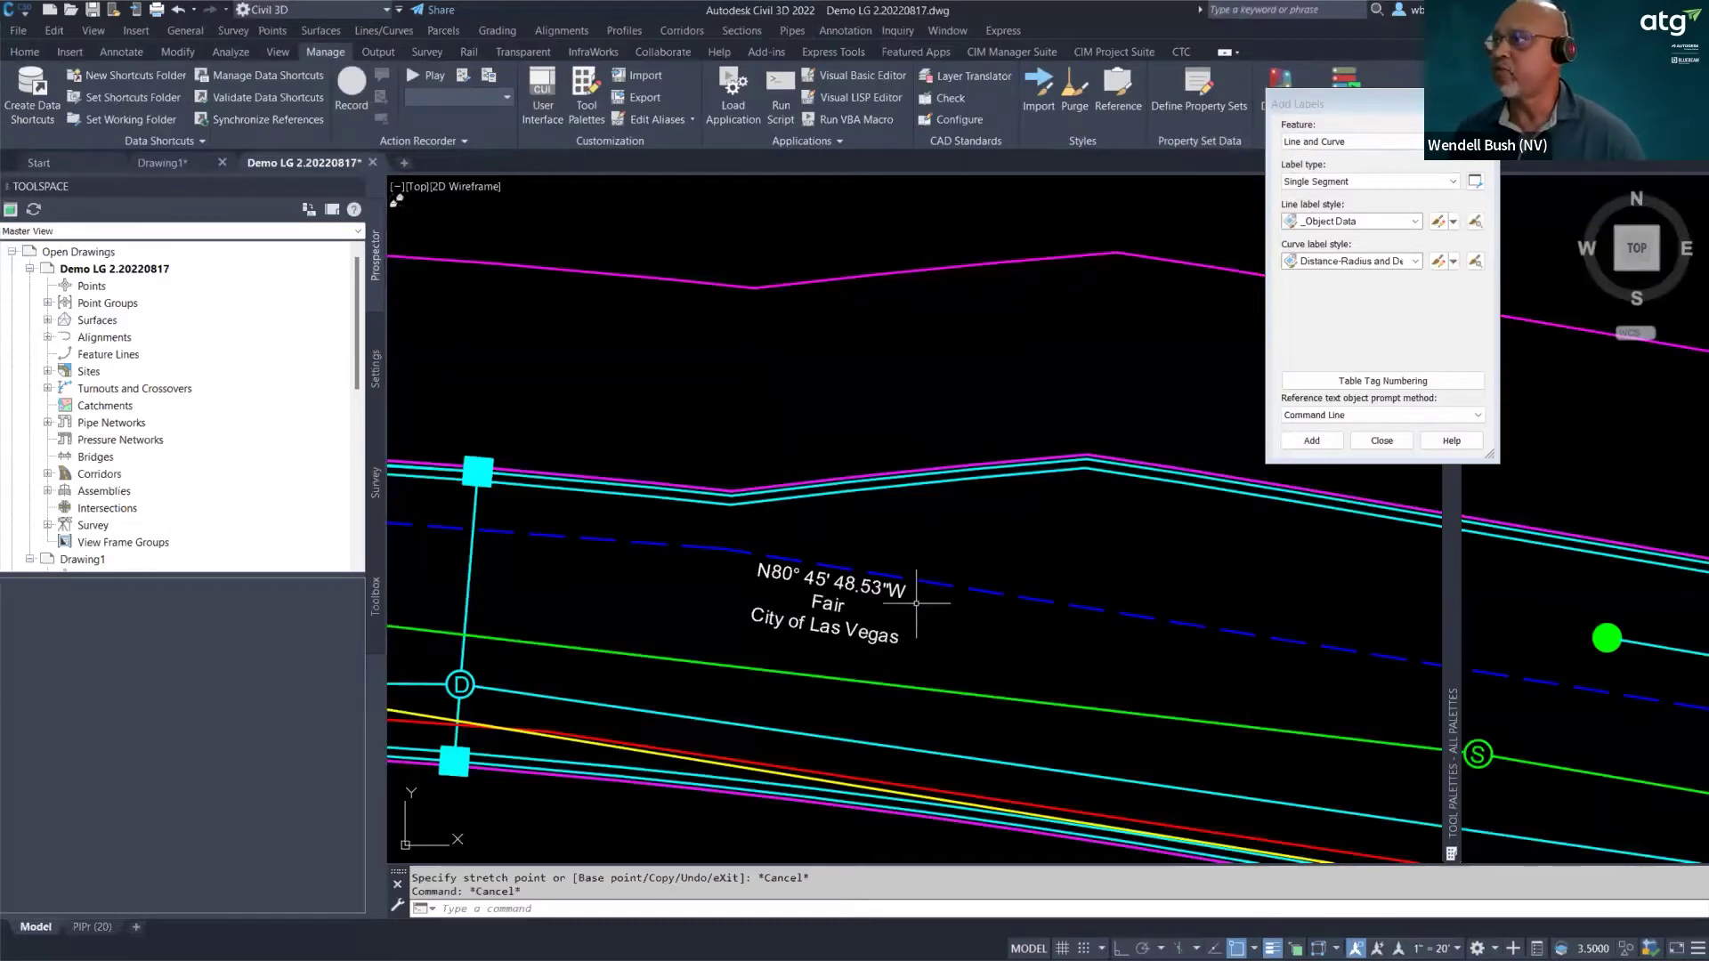
left_click(834, 569)
left_click(834, 570)
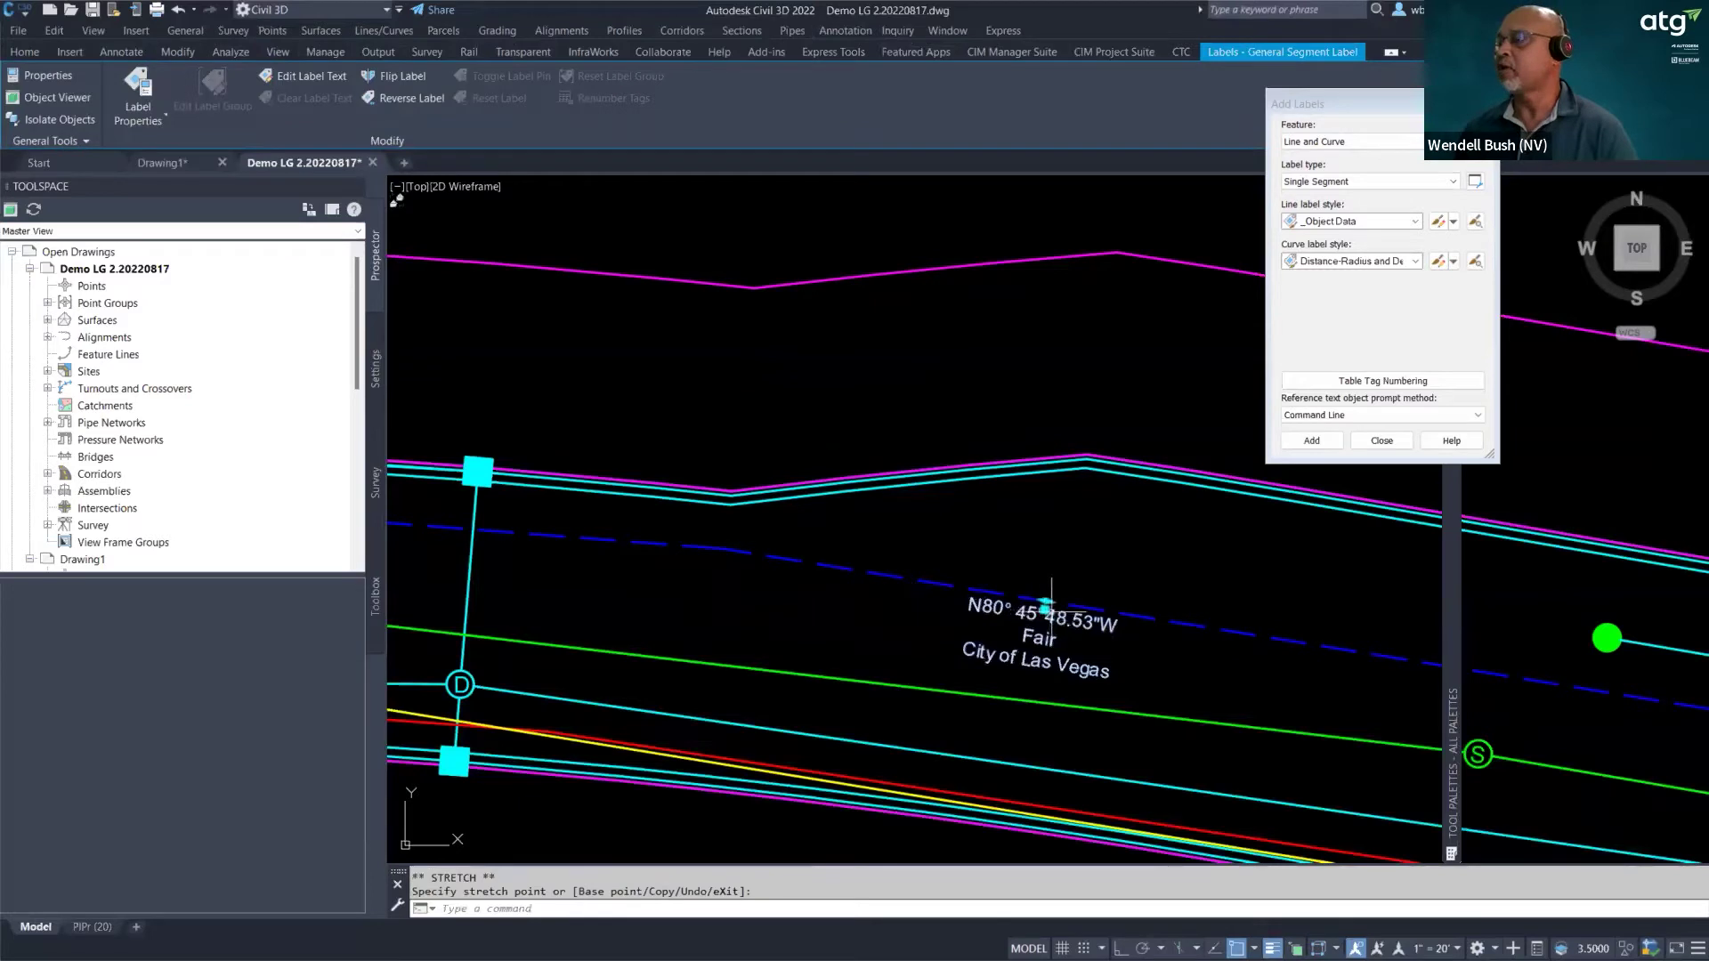
left_click(1416, 222)
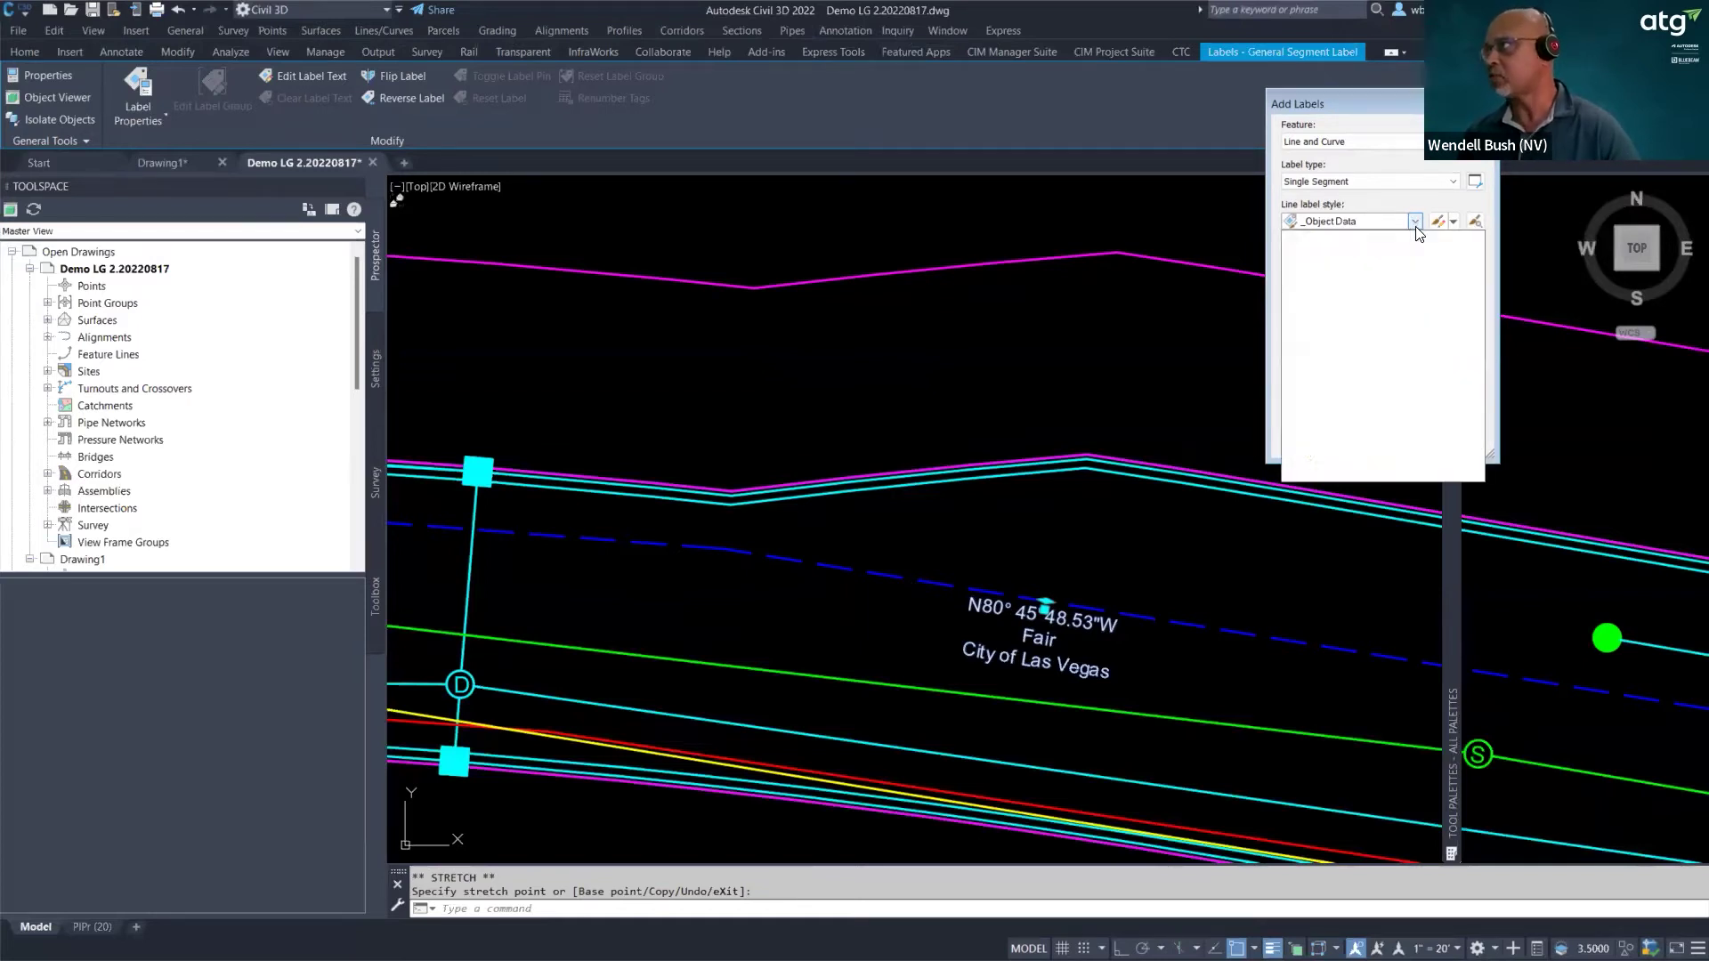
left_click(1412, 233)
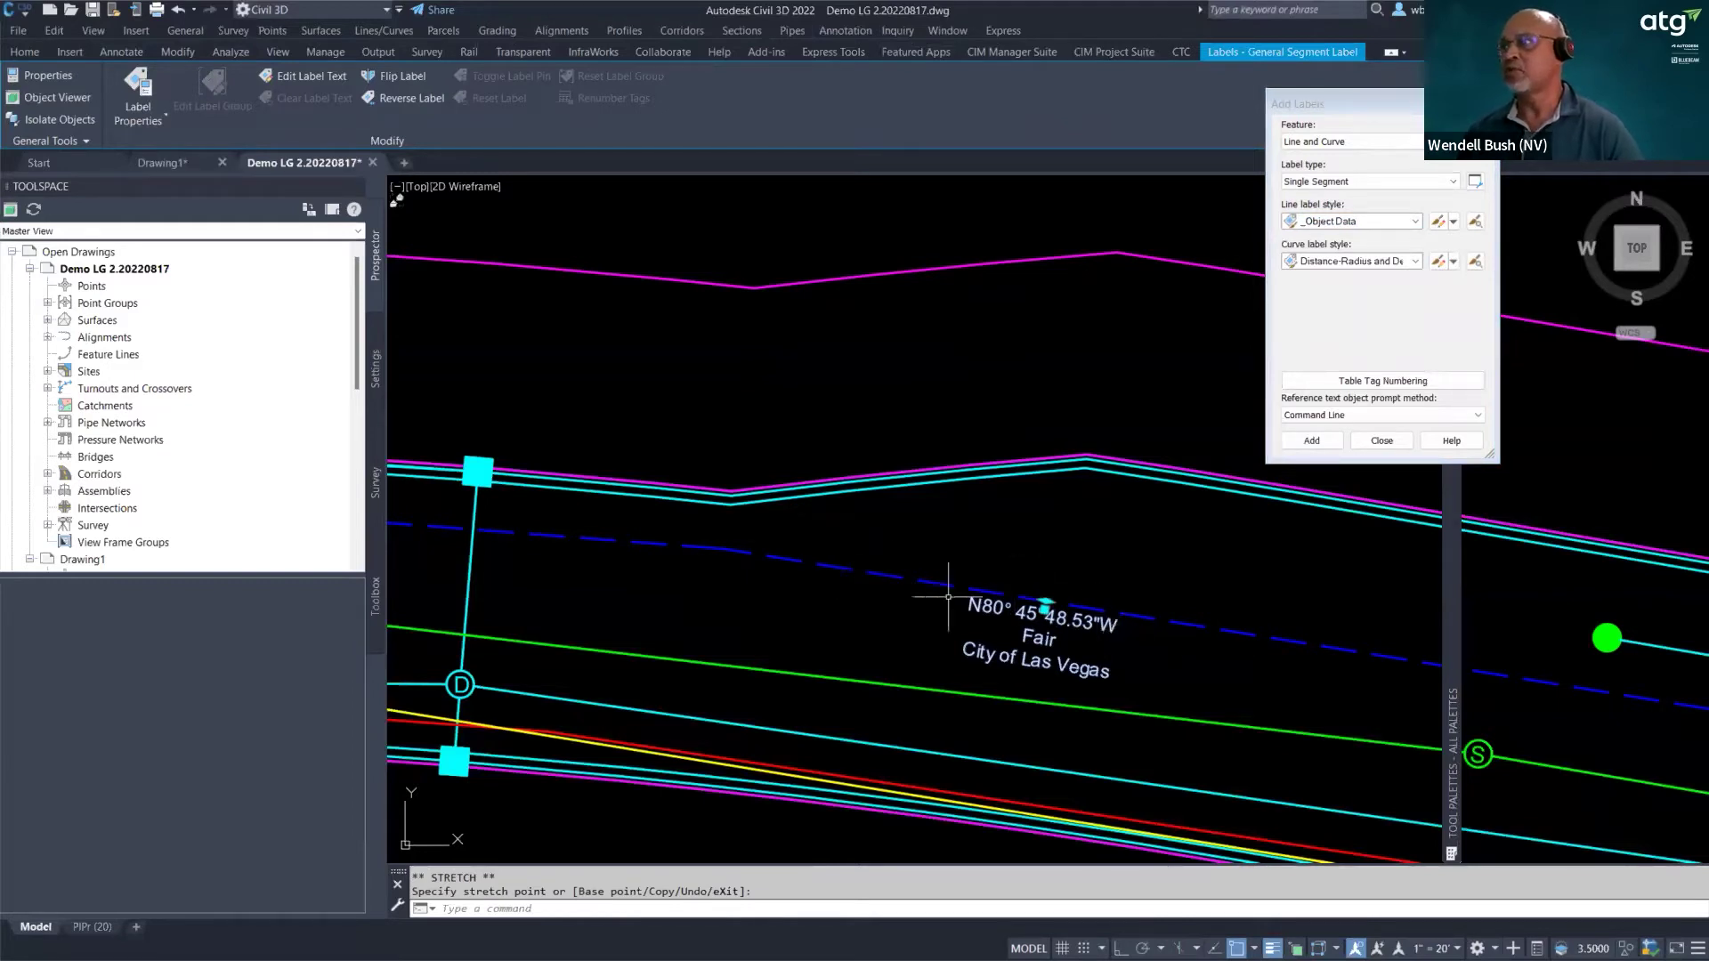
key("Escape")
- Set the labelled water line segment's Condition to Bad in its ExistStructure Table property set, and close the properties
right_click(1208, 628)
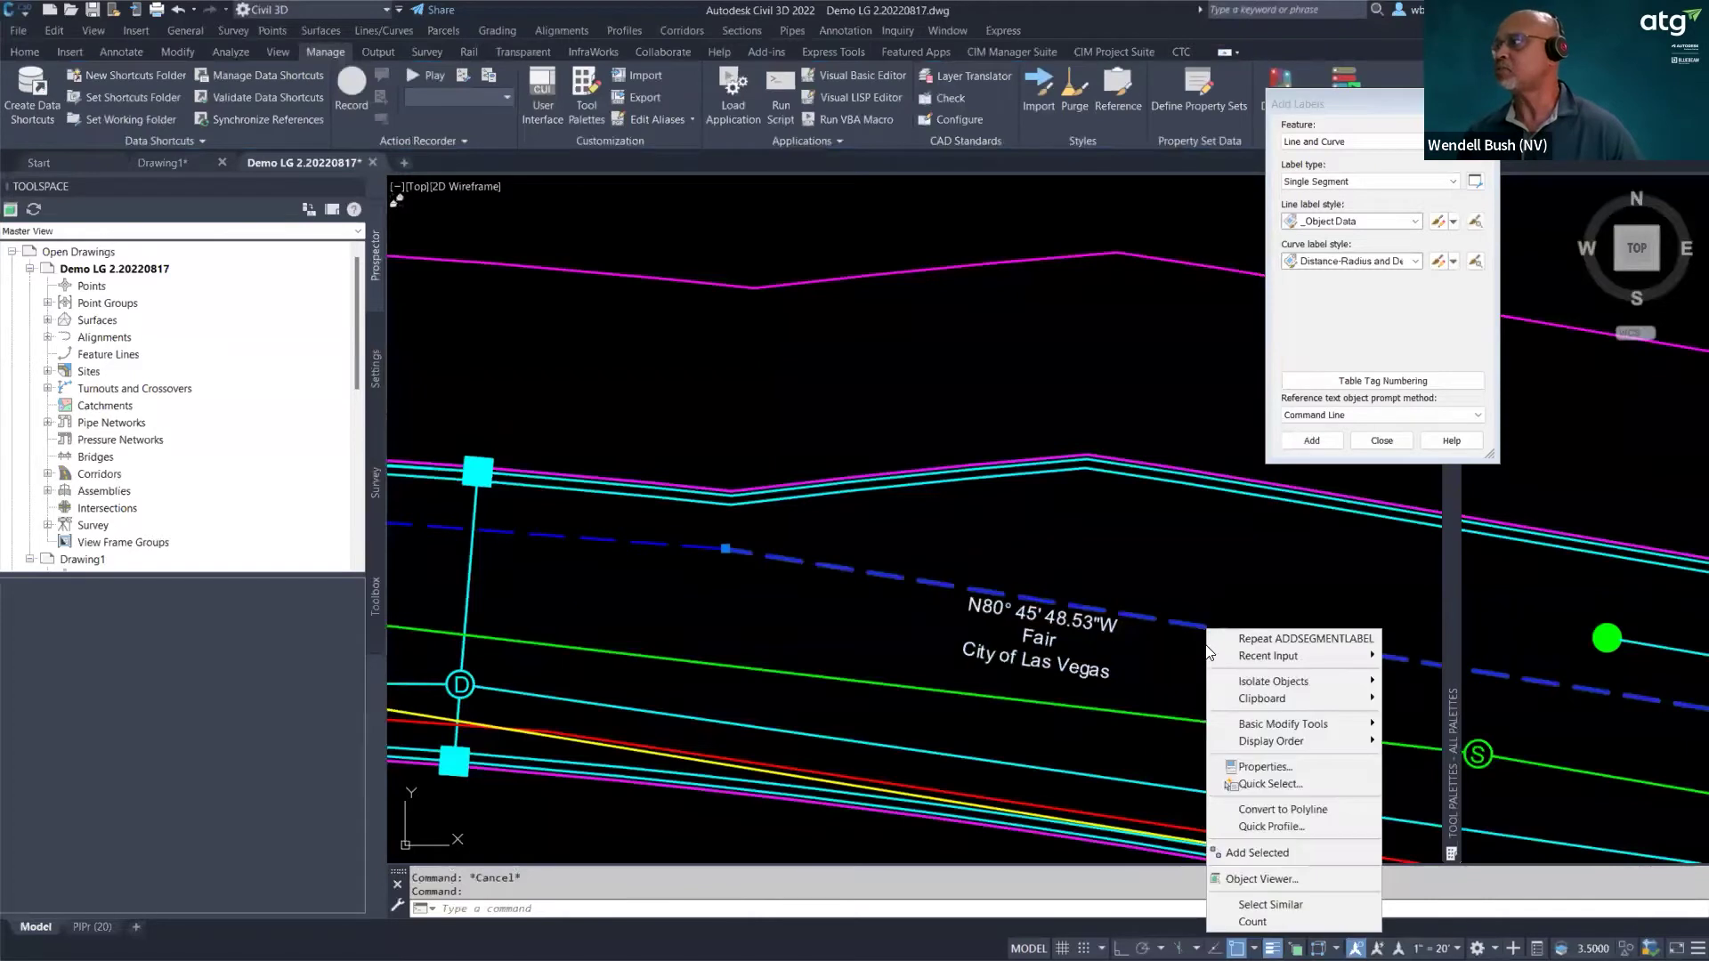
left_click(1266, 767)
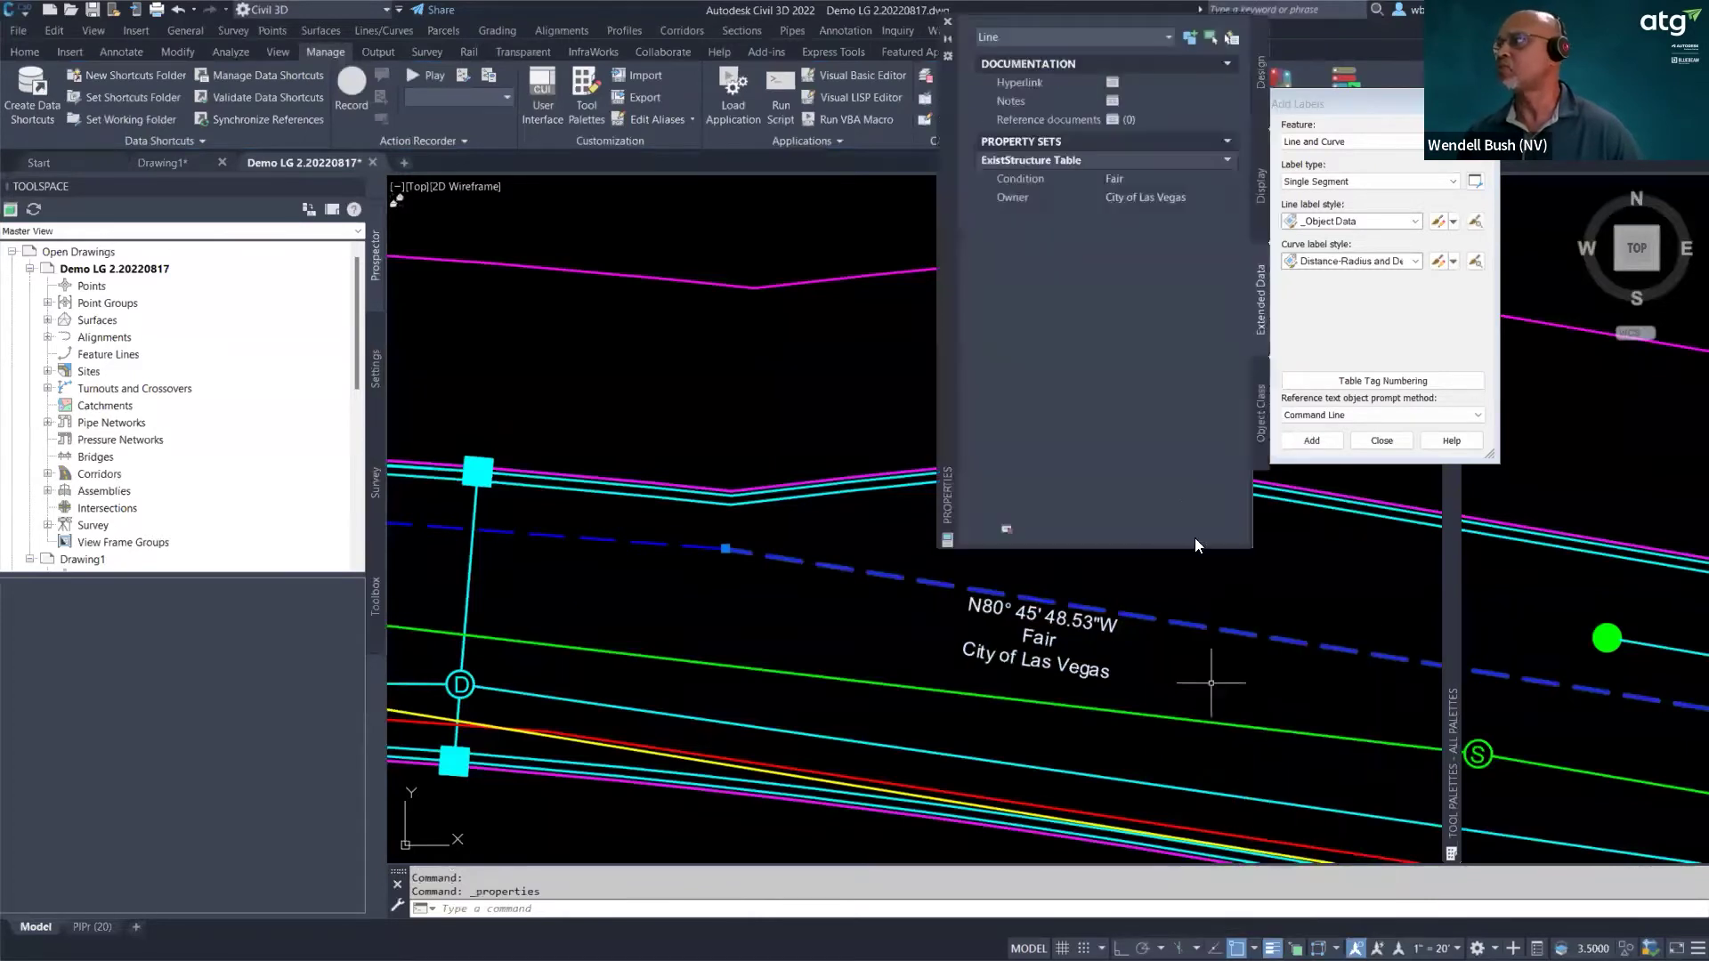
left_click(1168, 182)
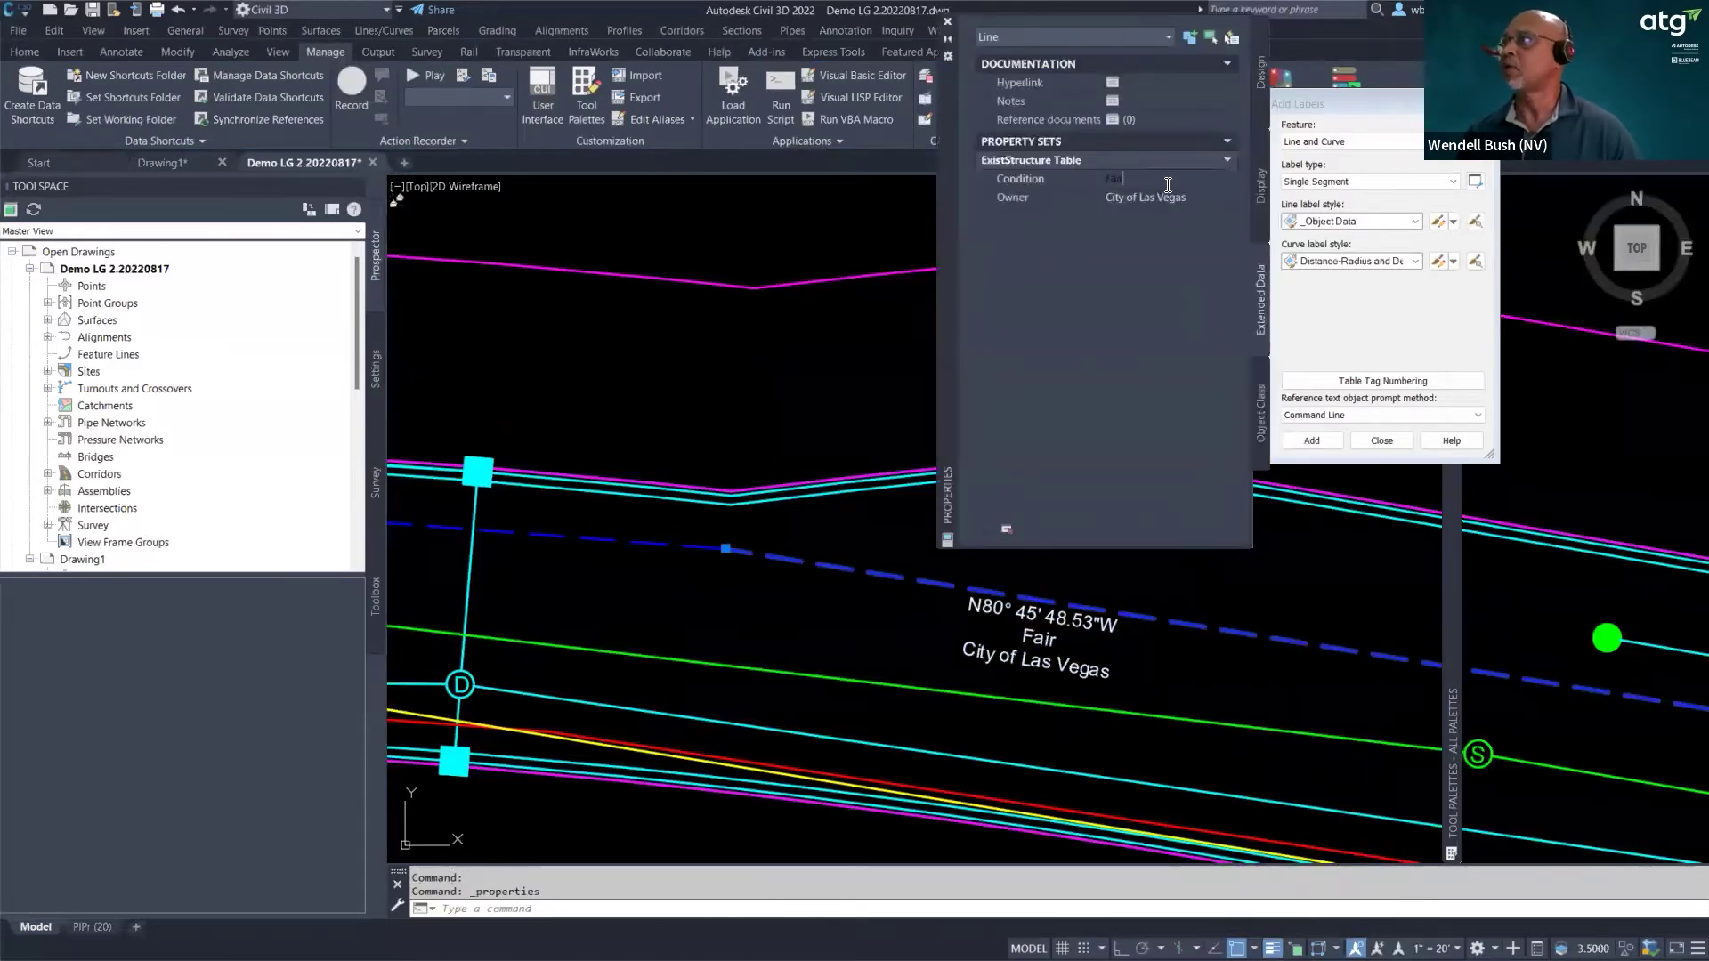
key("BackSpace")
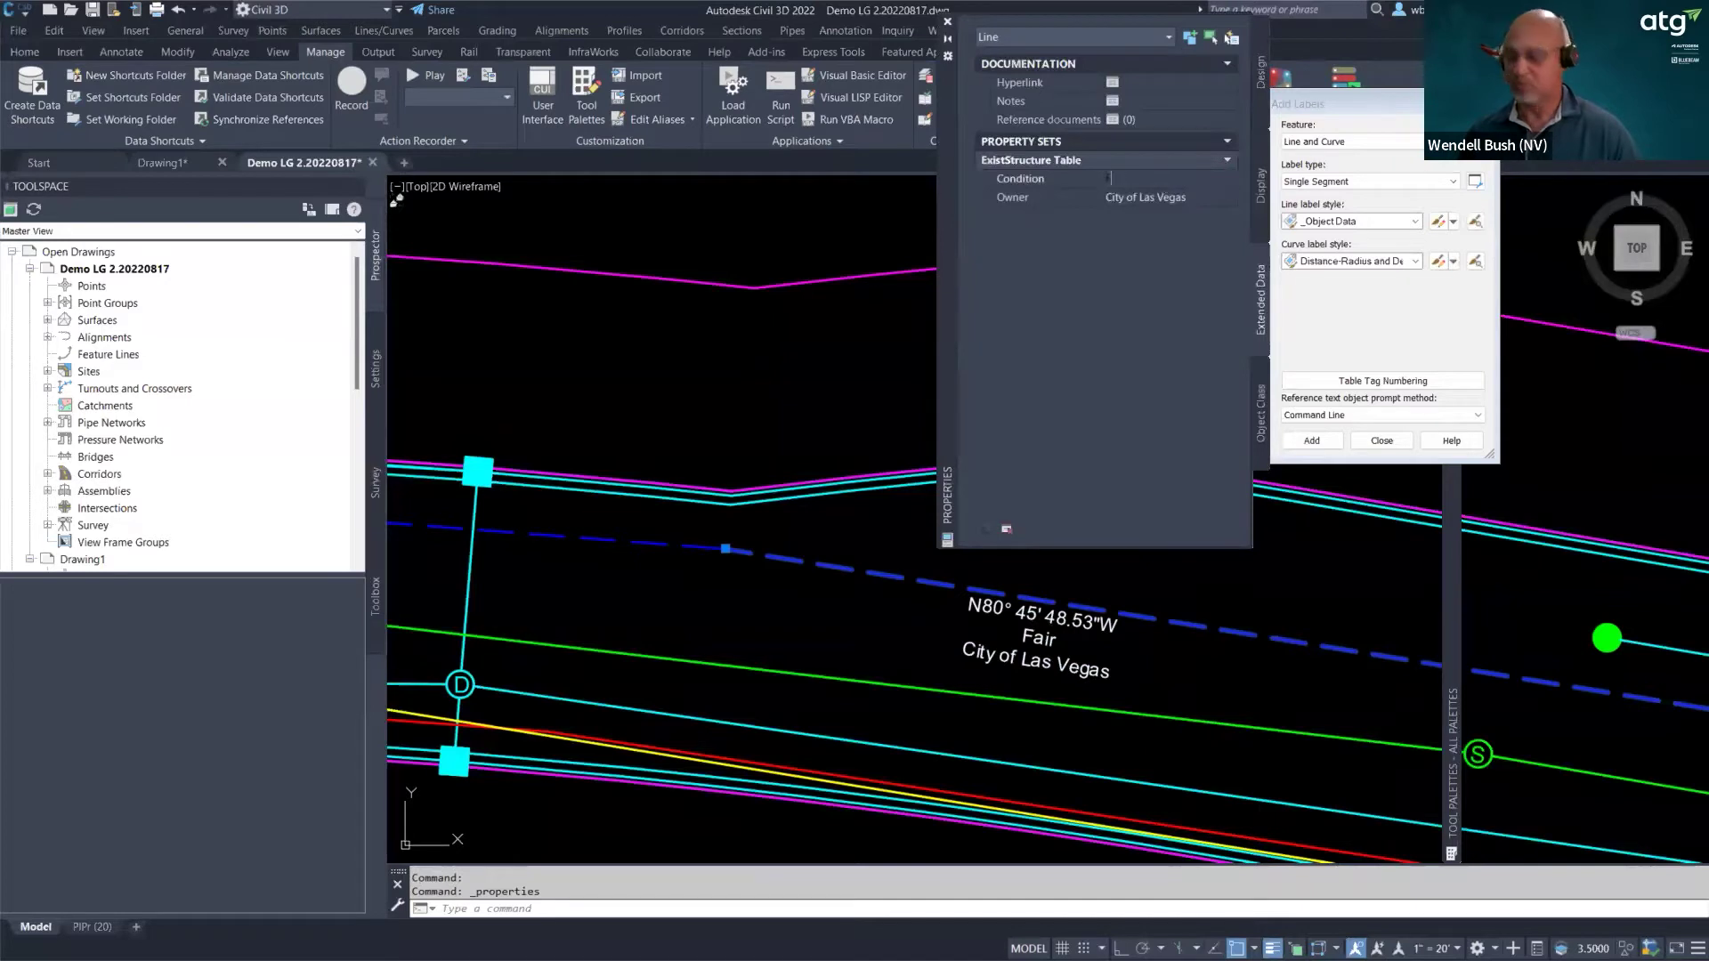
type("Bad")
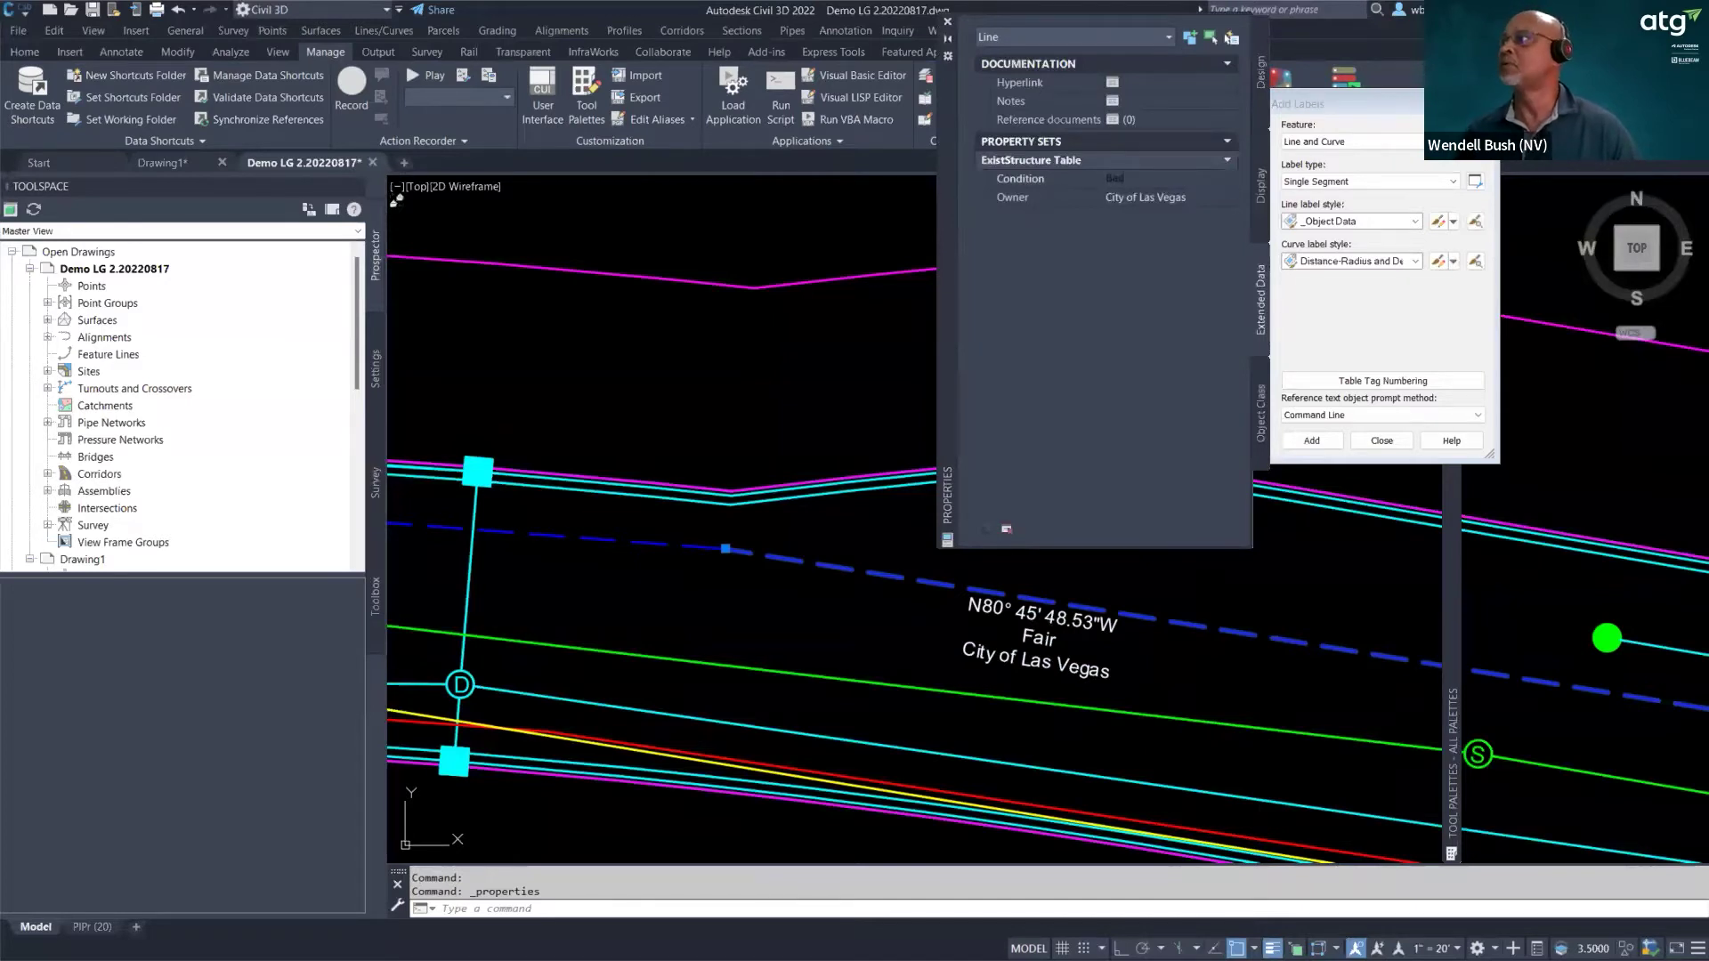
key("Tab")
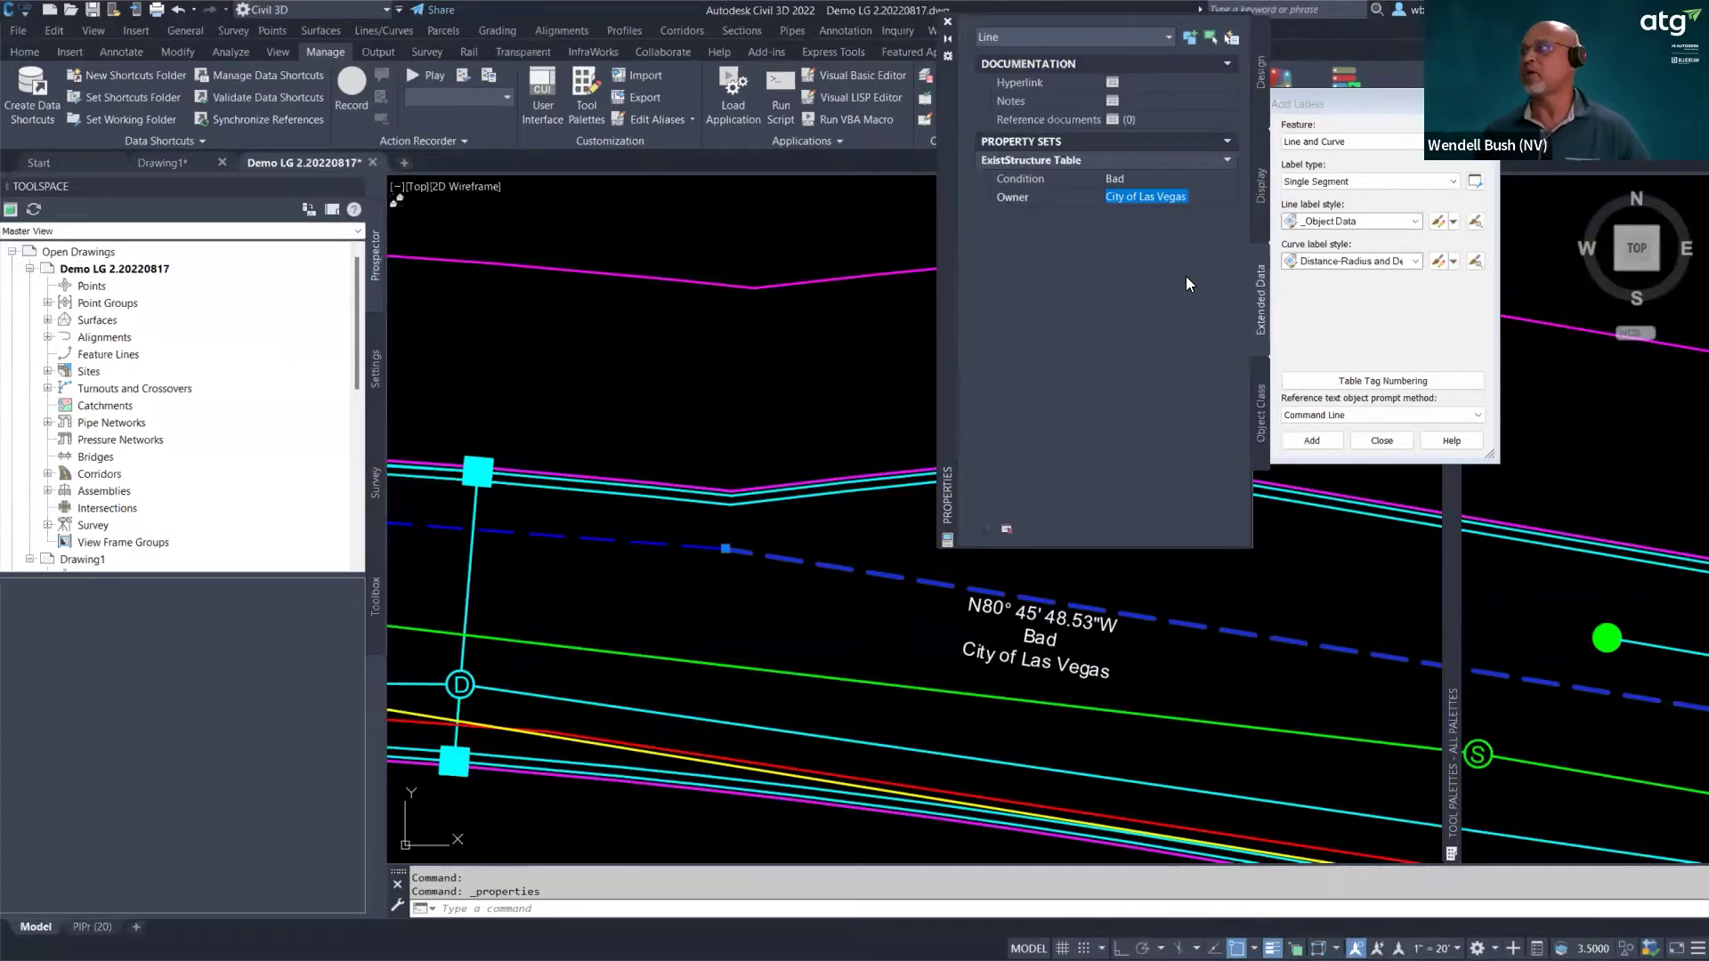
key("Return")
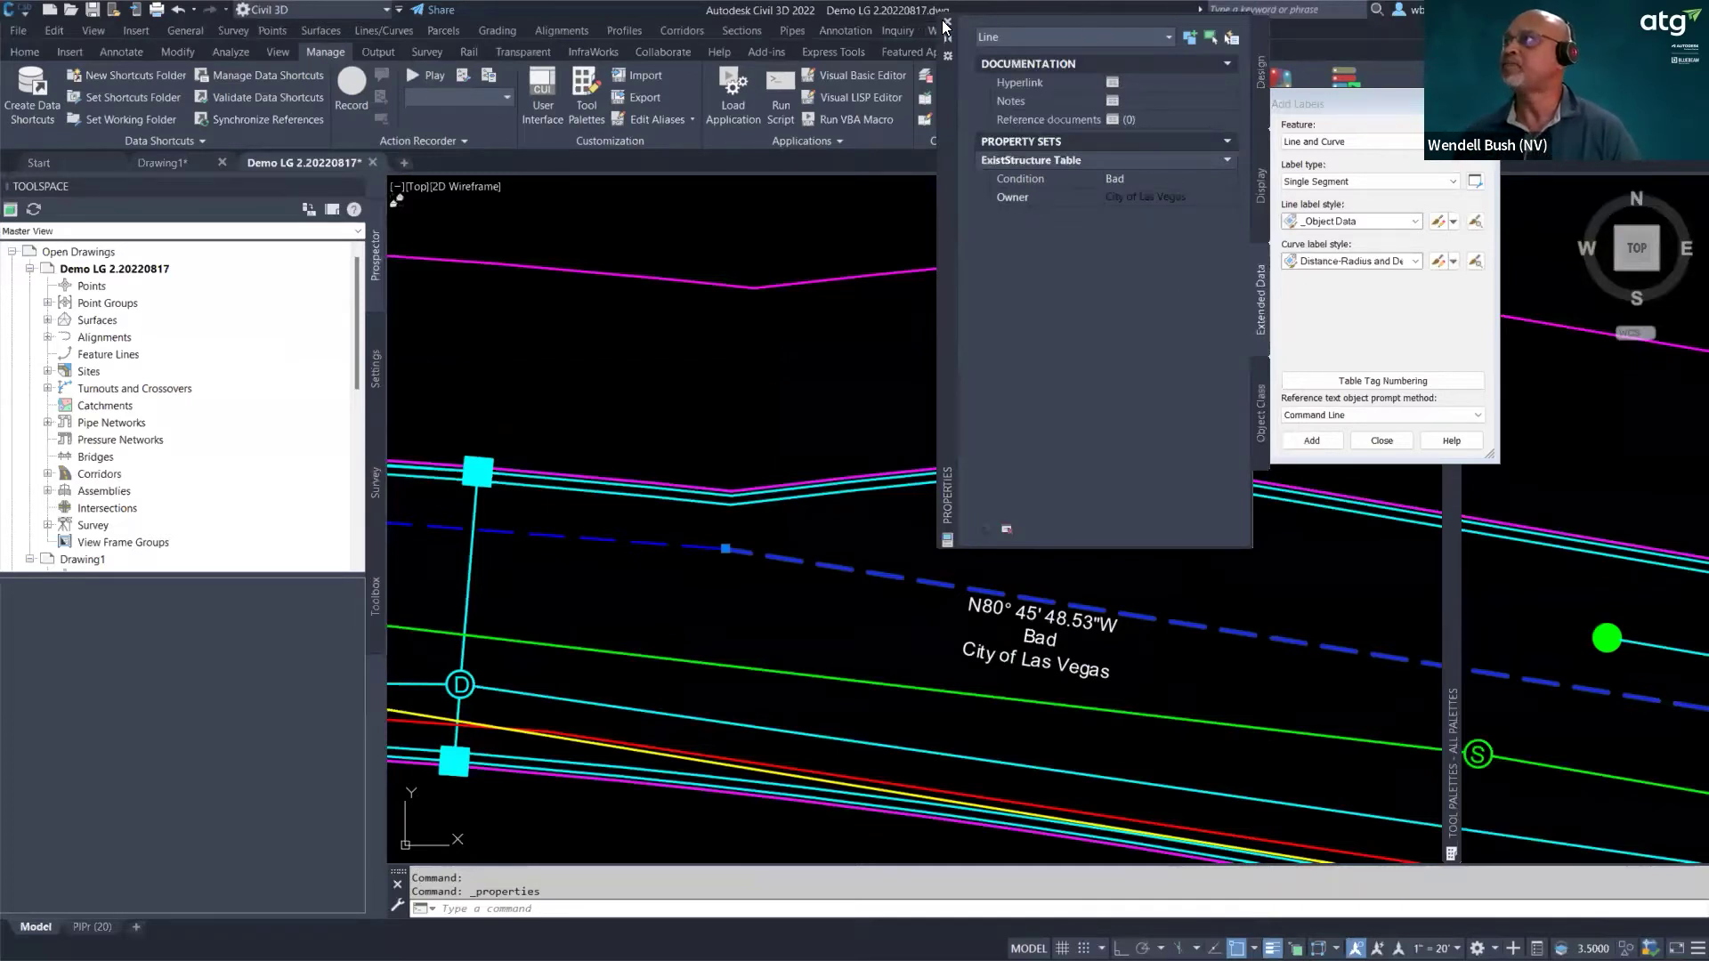
left_click(946, 23)
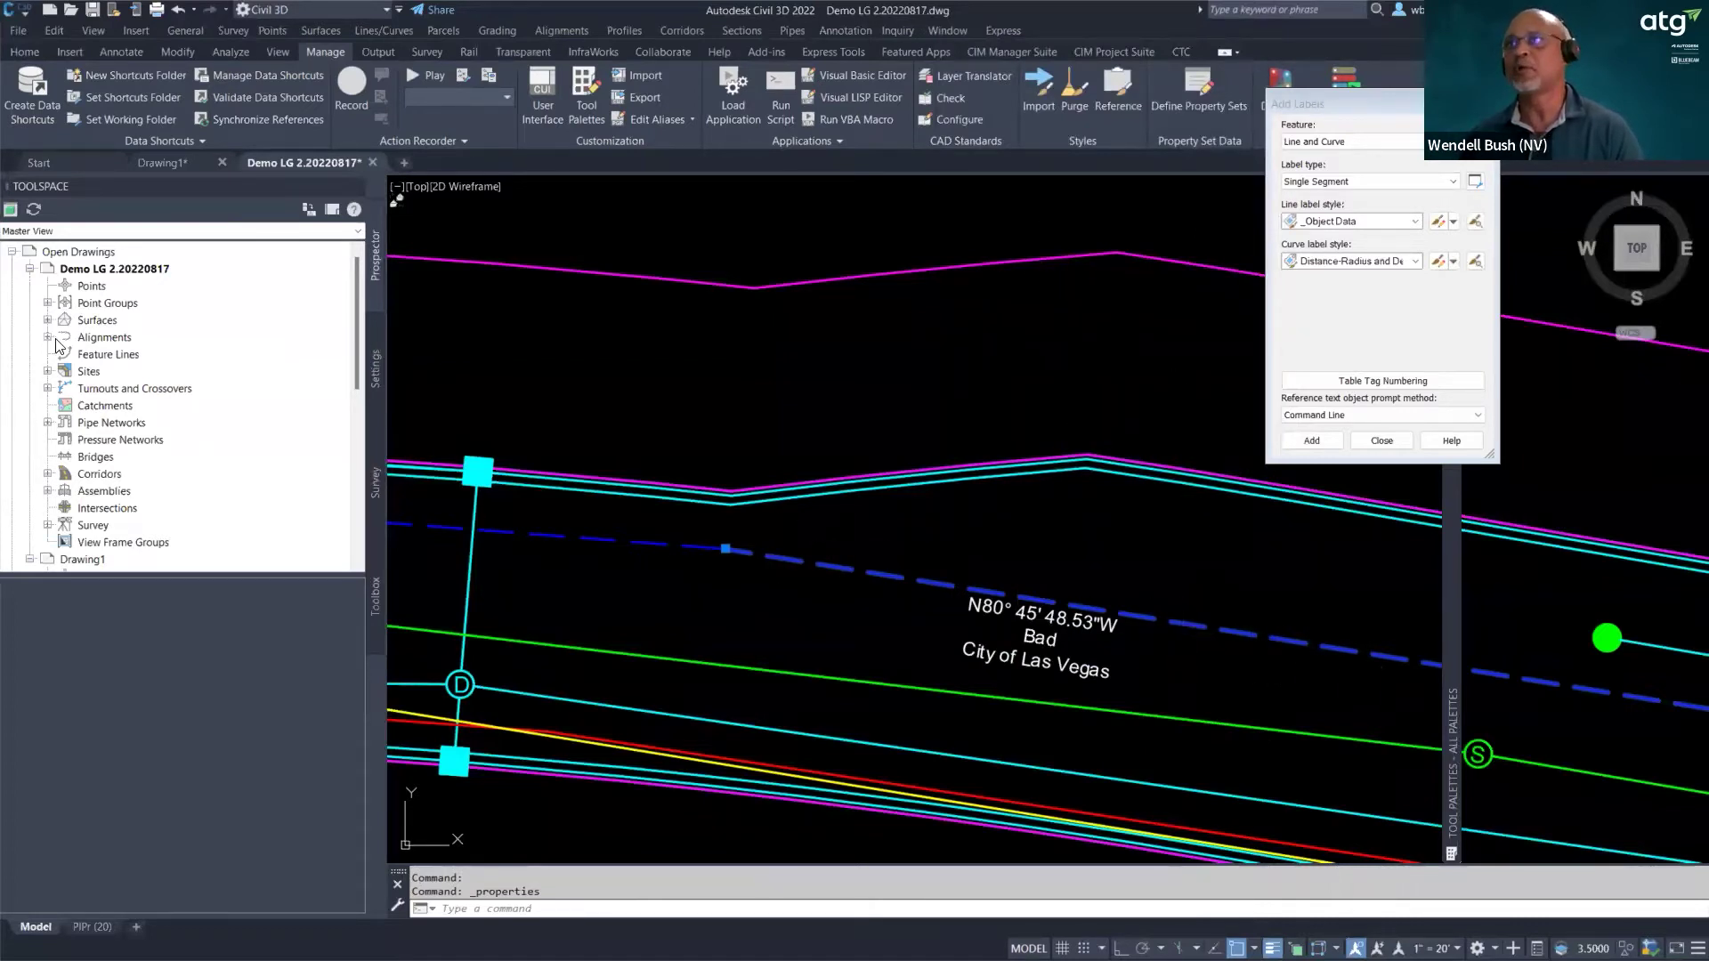
- Expand the General collection in Drawing1's Toolspace settings and look over both labelled water line segments
left_click(376, 367)
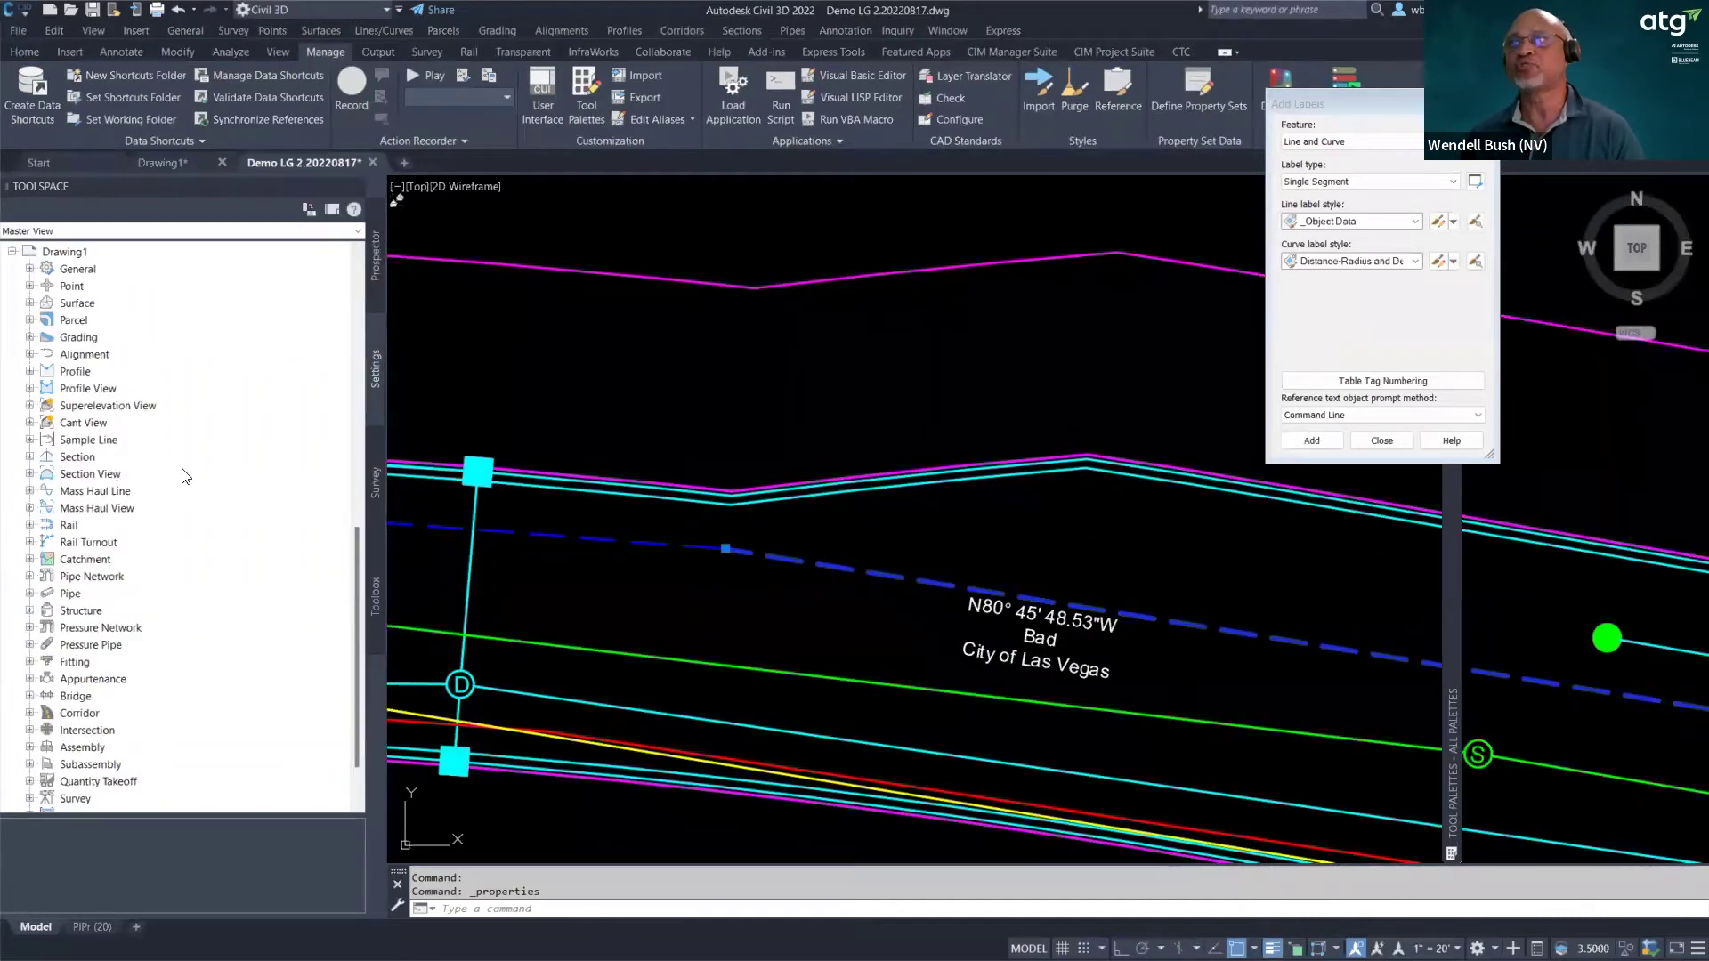
left_click(29, 269)
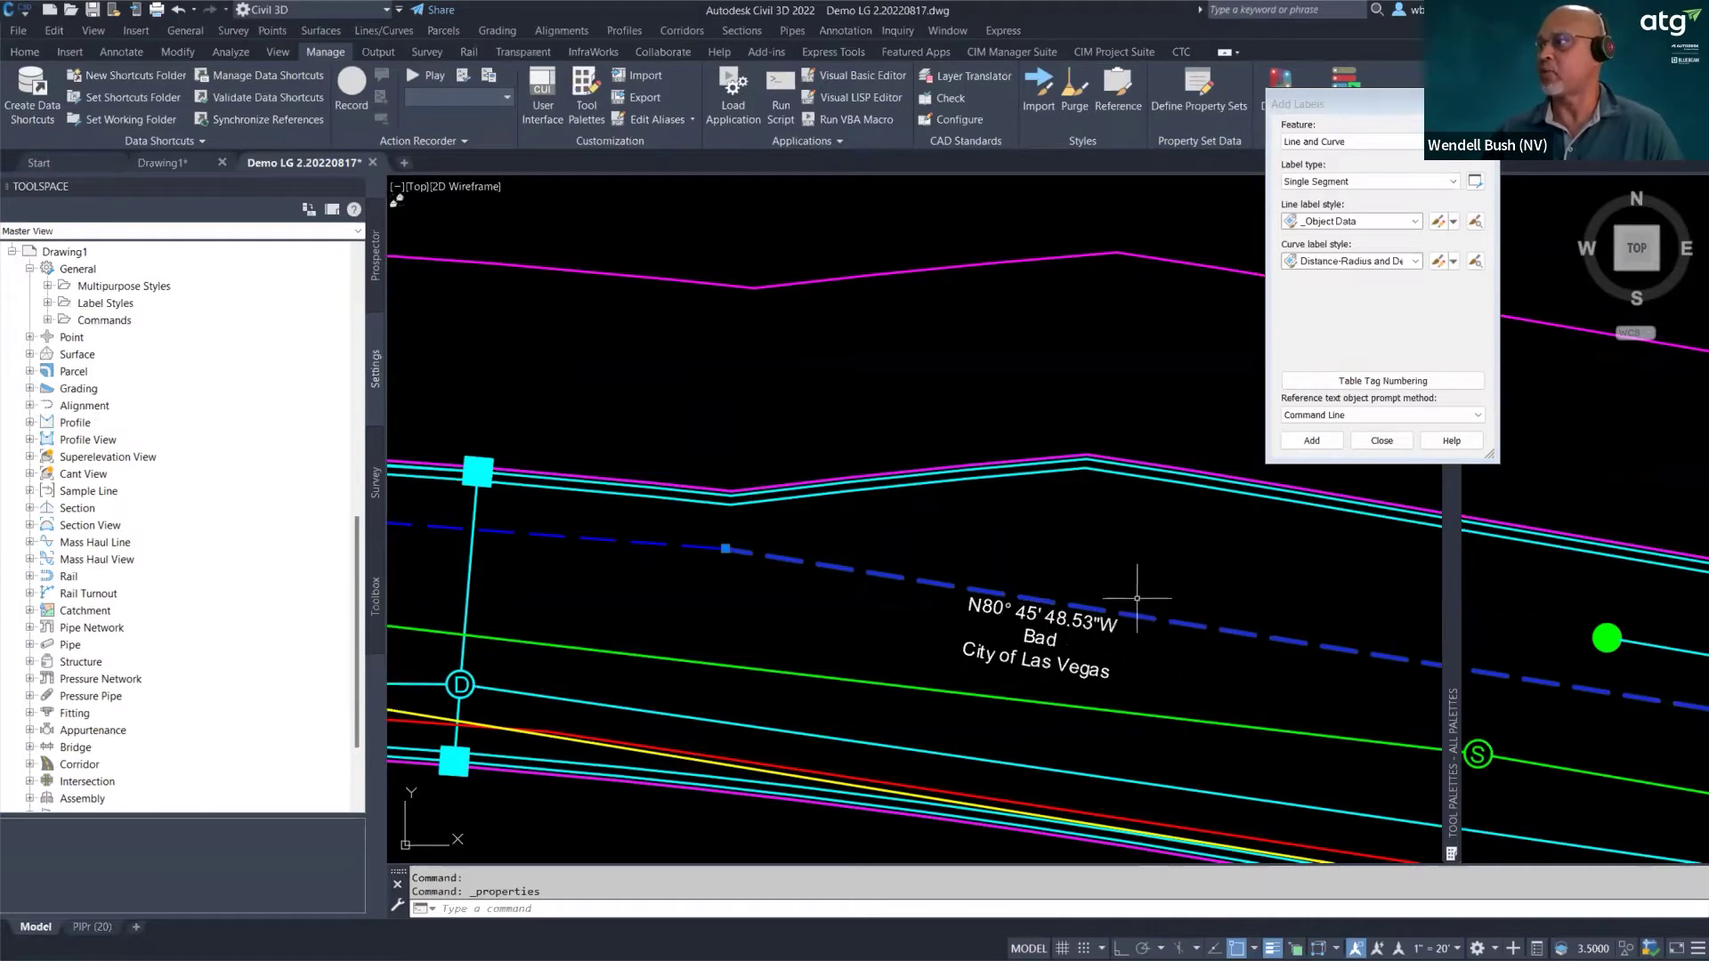
scroll(1140, 599, "down", 3)
scroll(690, 578, "up", 3)
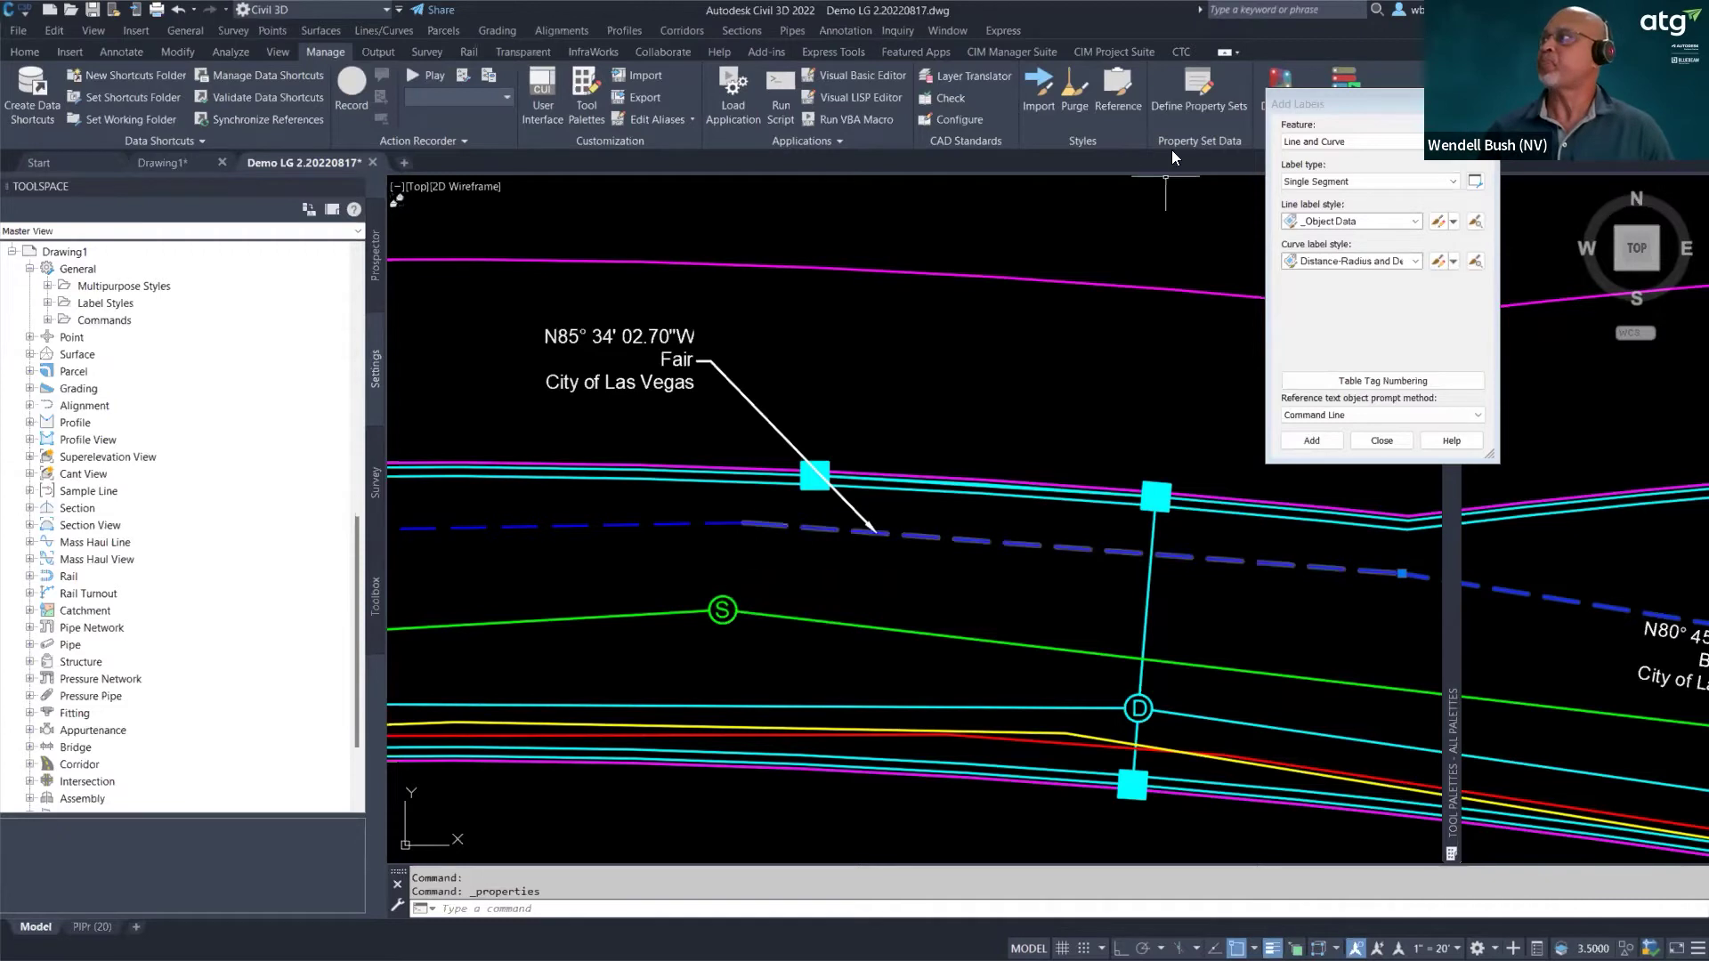
left_click(1199, 94)
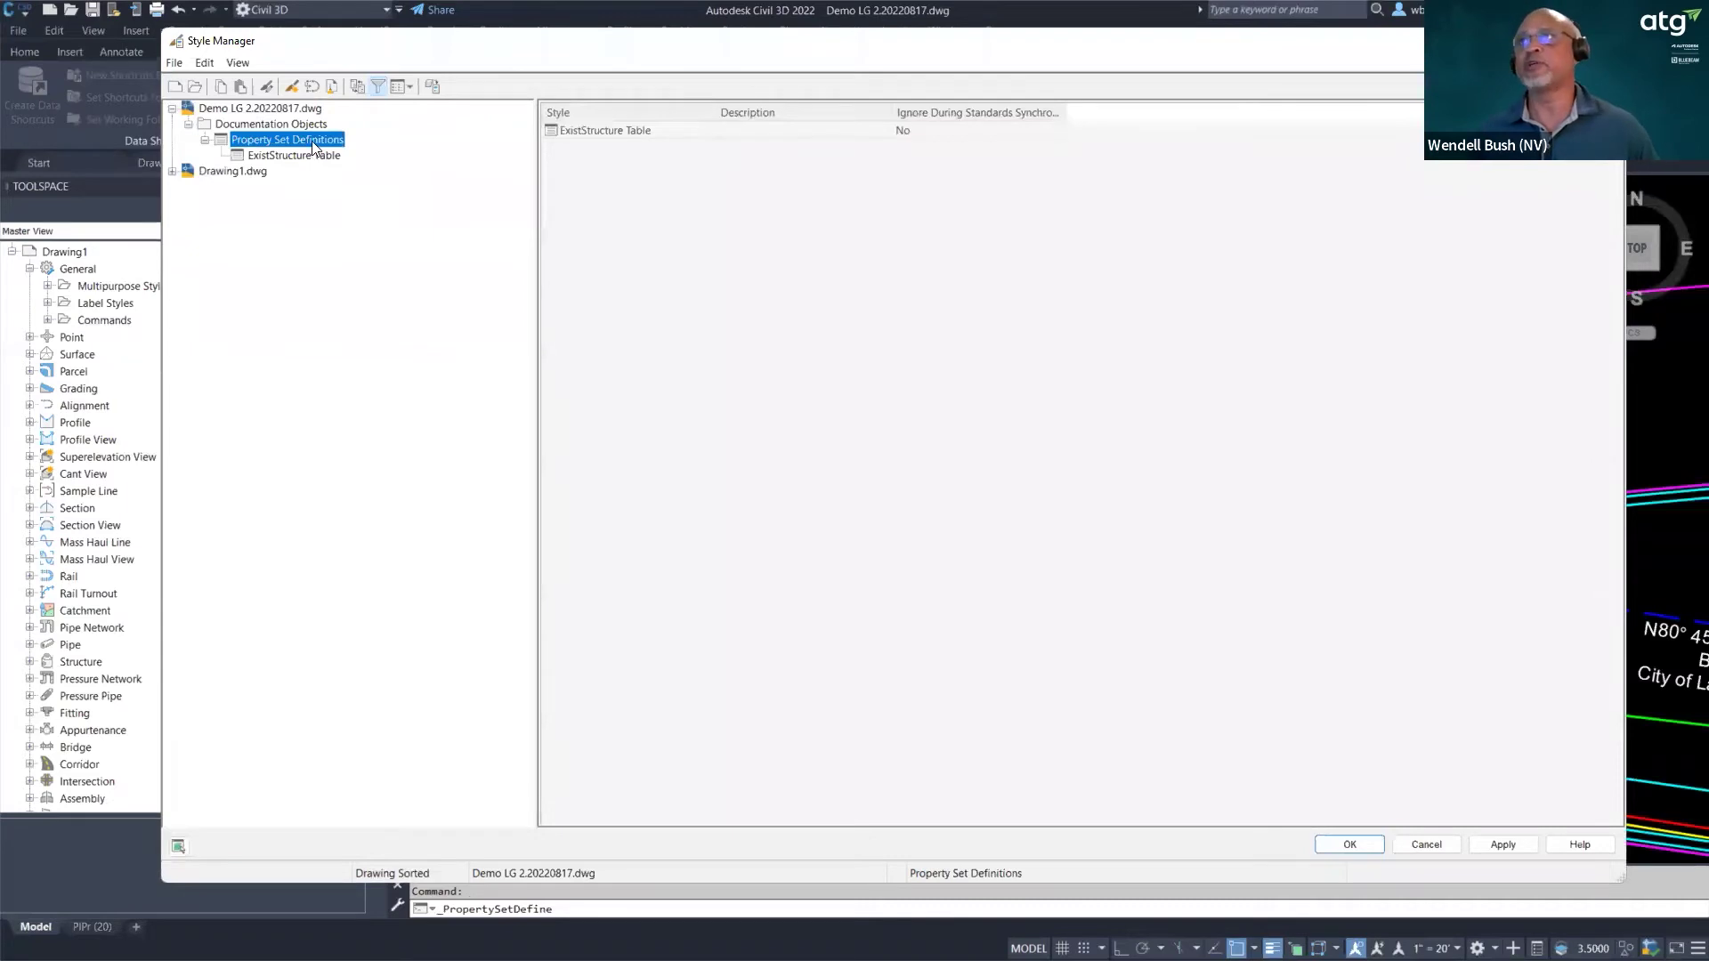
right_click(313, 143)
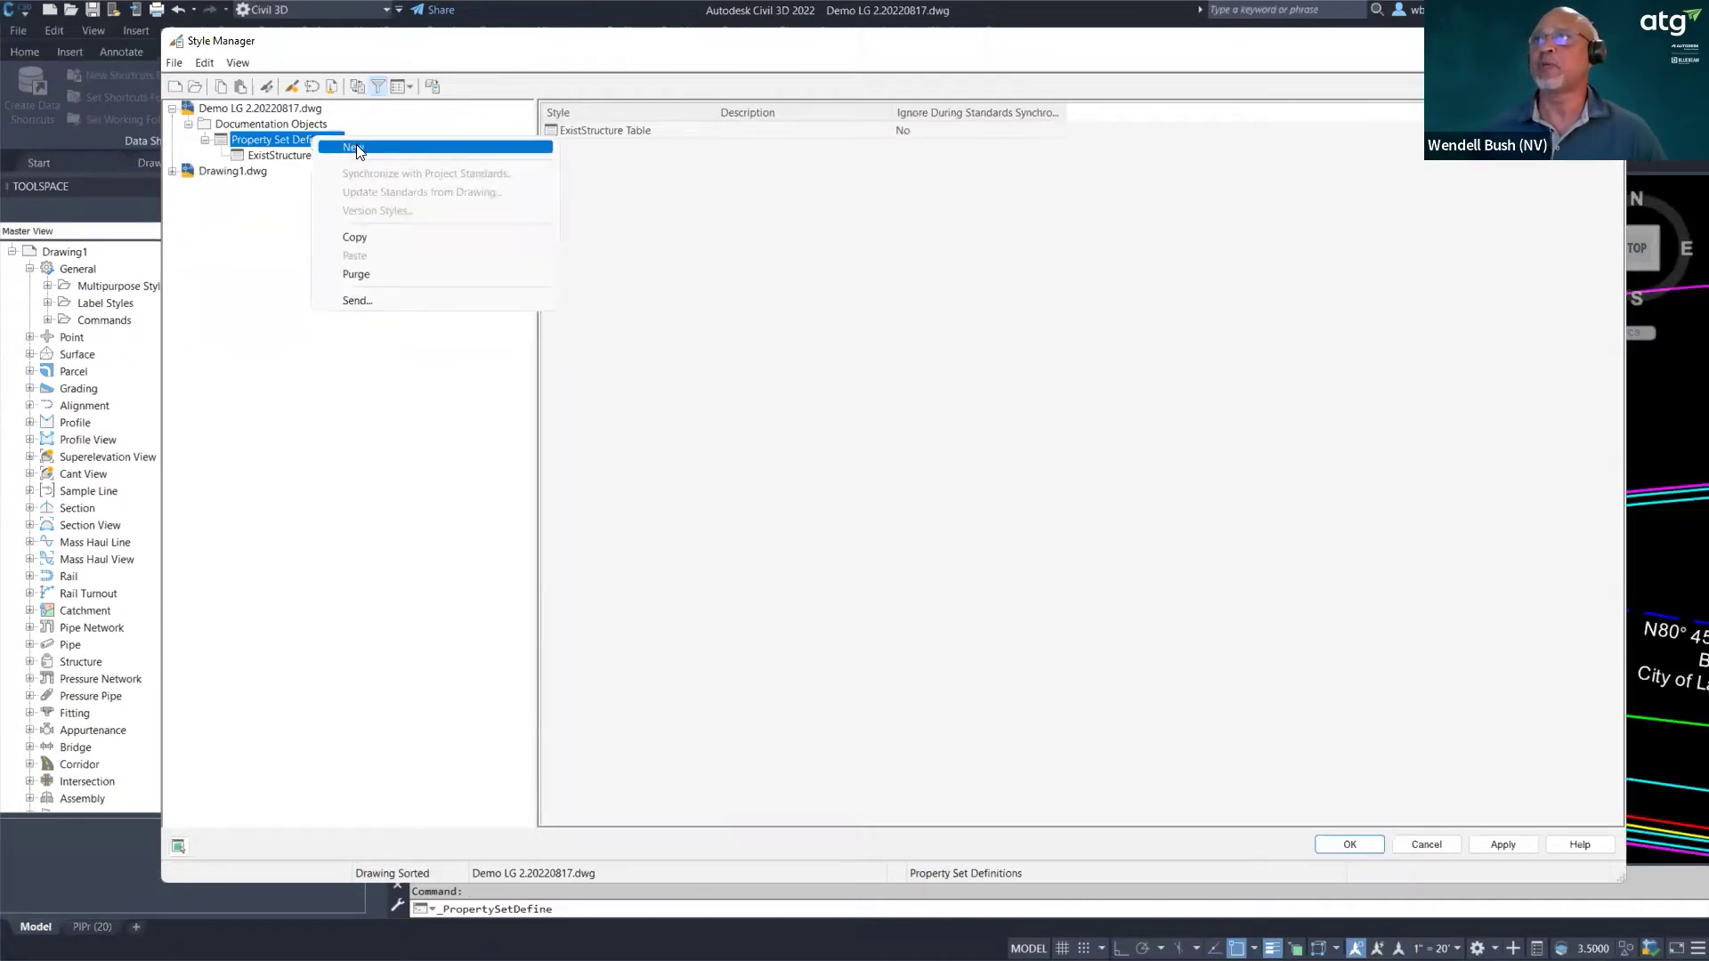
left_click(356, 144)
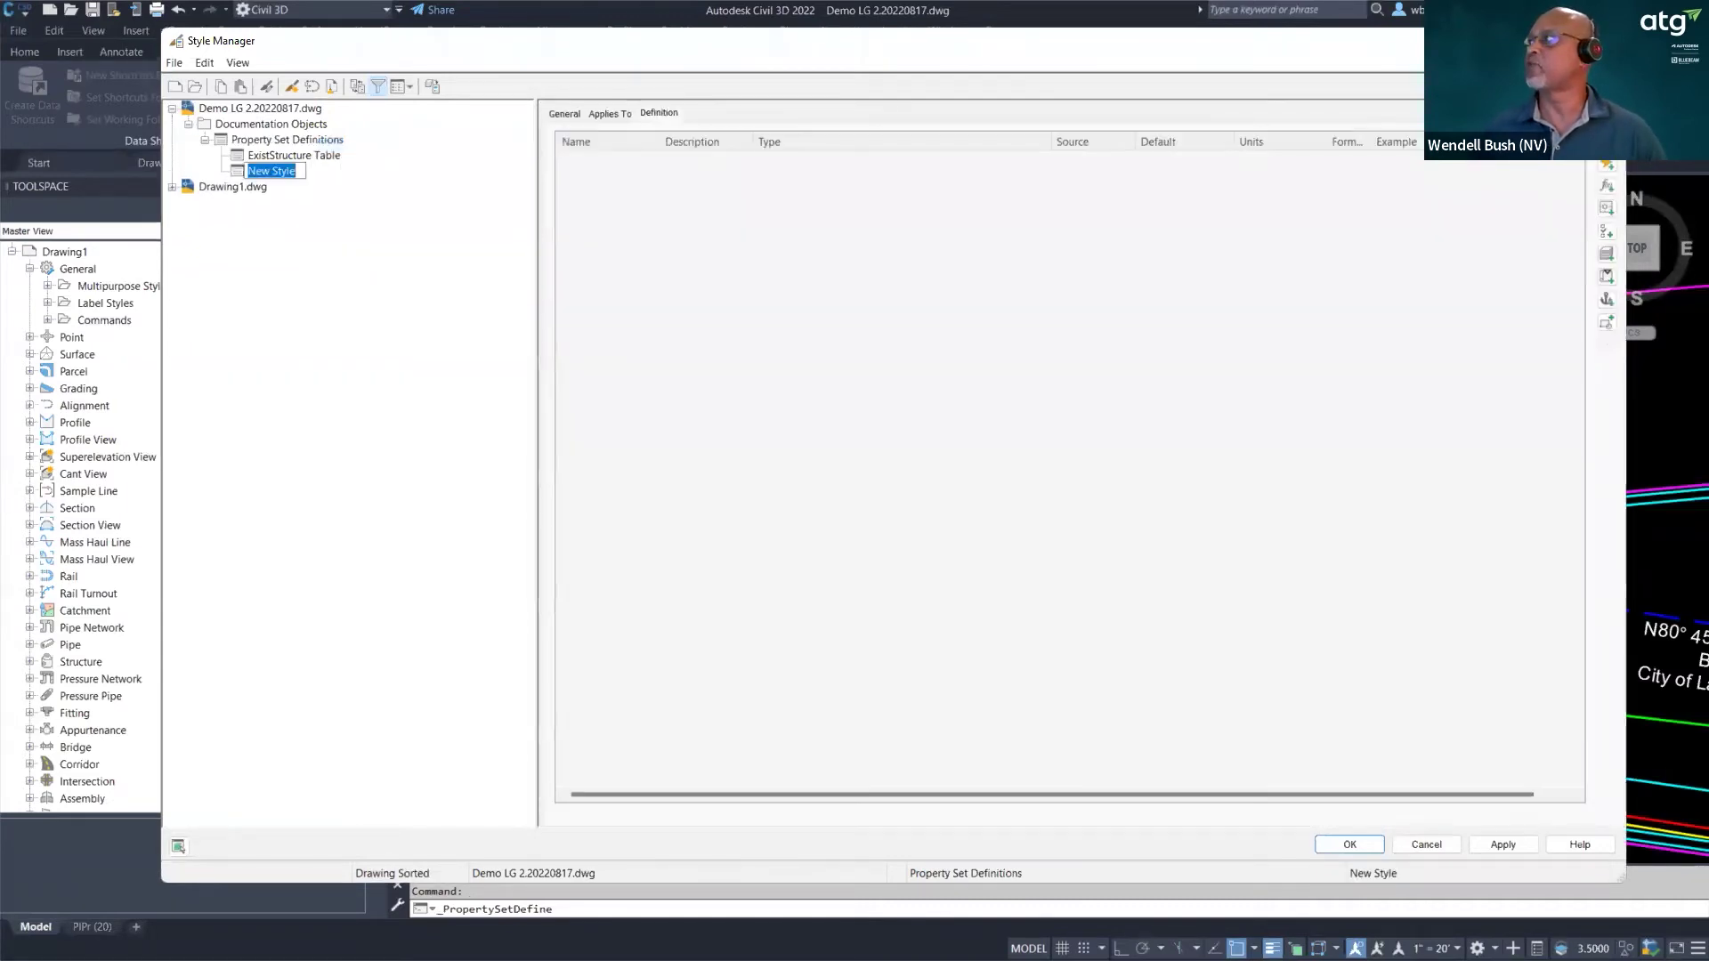
left_click(941, 488)
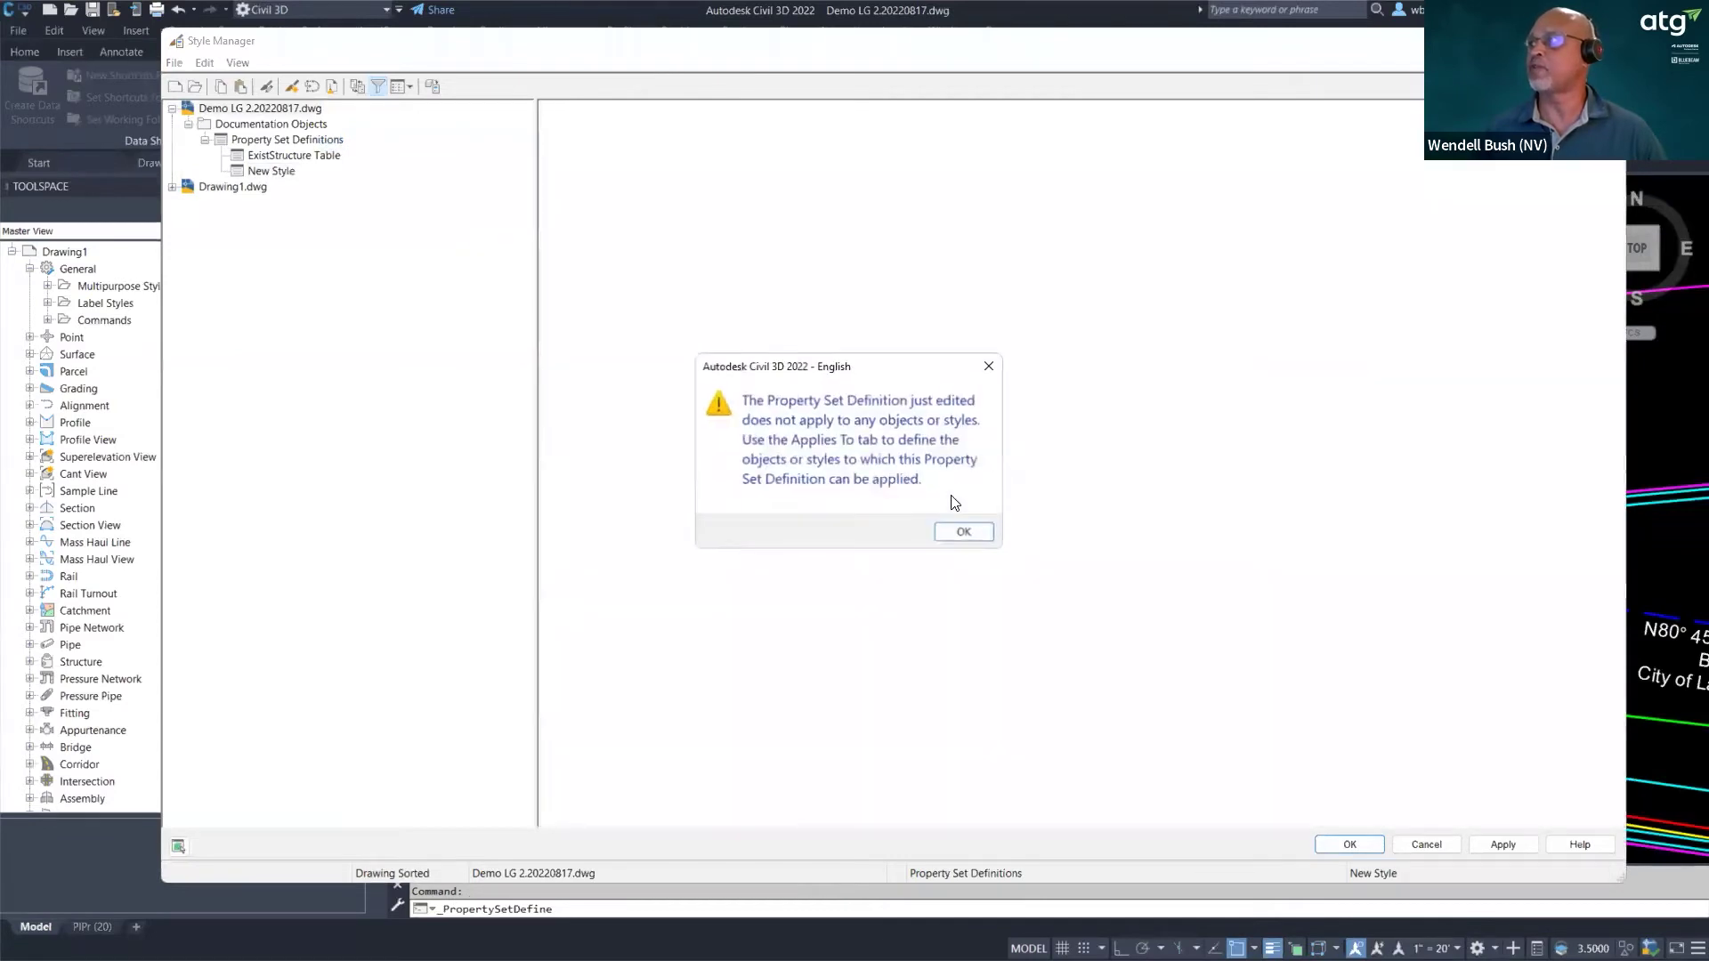
left_click(981, 537)
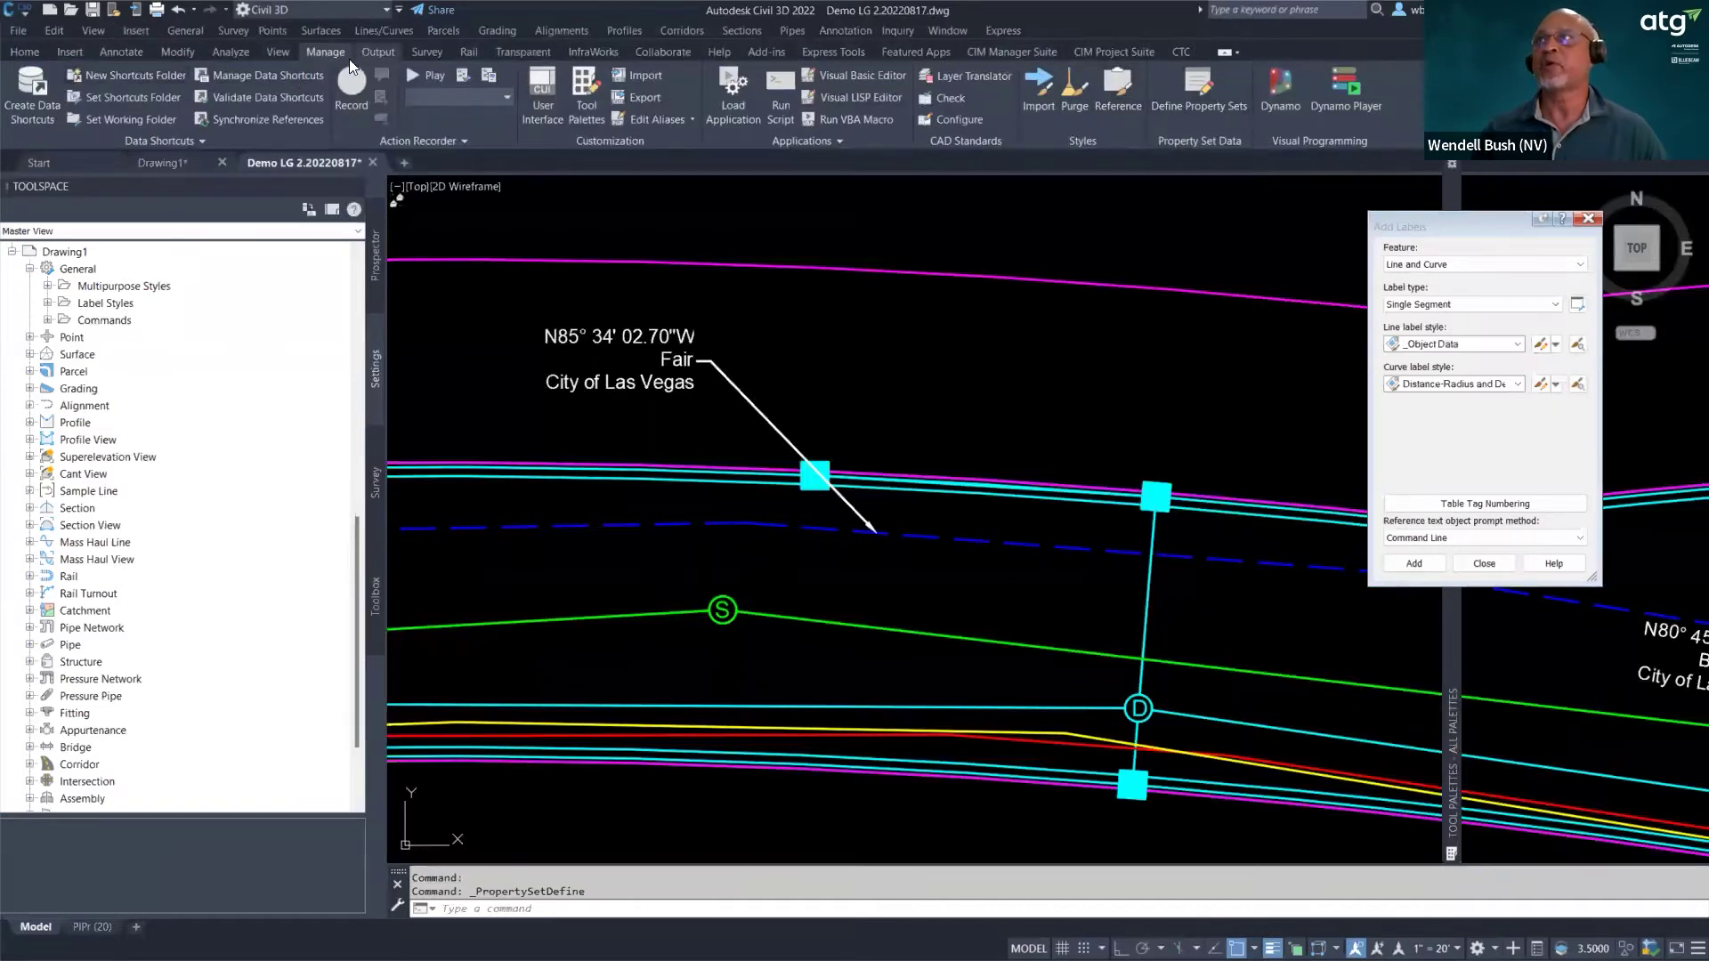
- Create a new property set definition named Manholes in Demo LG 2.20220817.dwg and show its general settings
left_click(1190, 82)
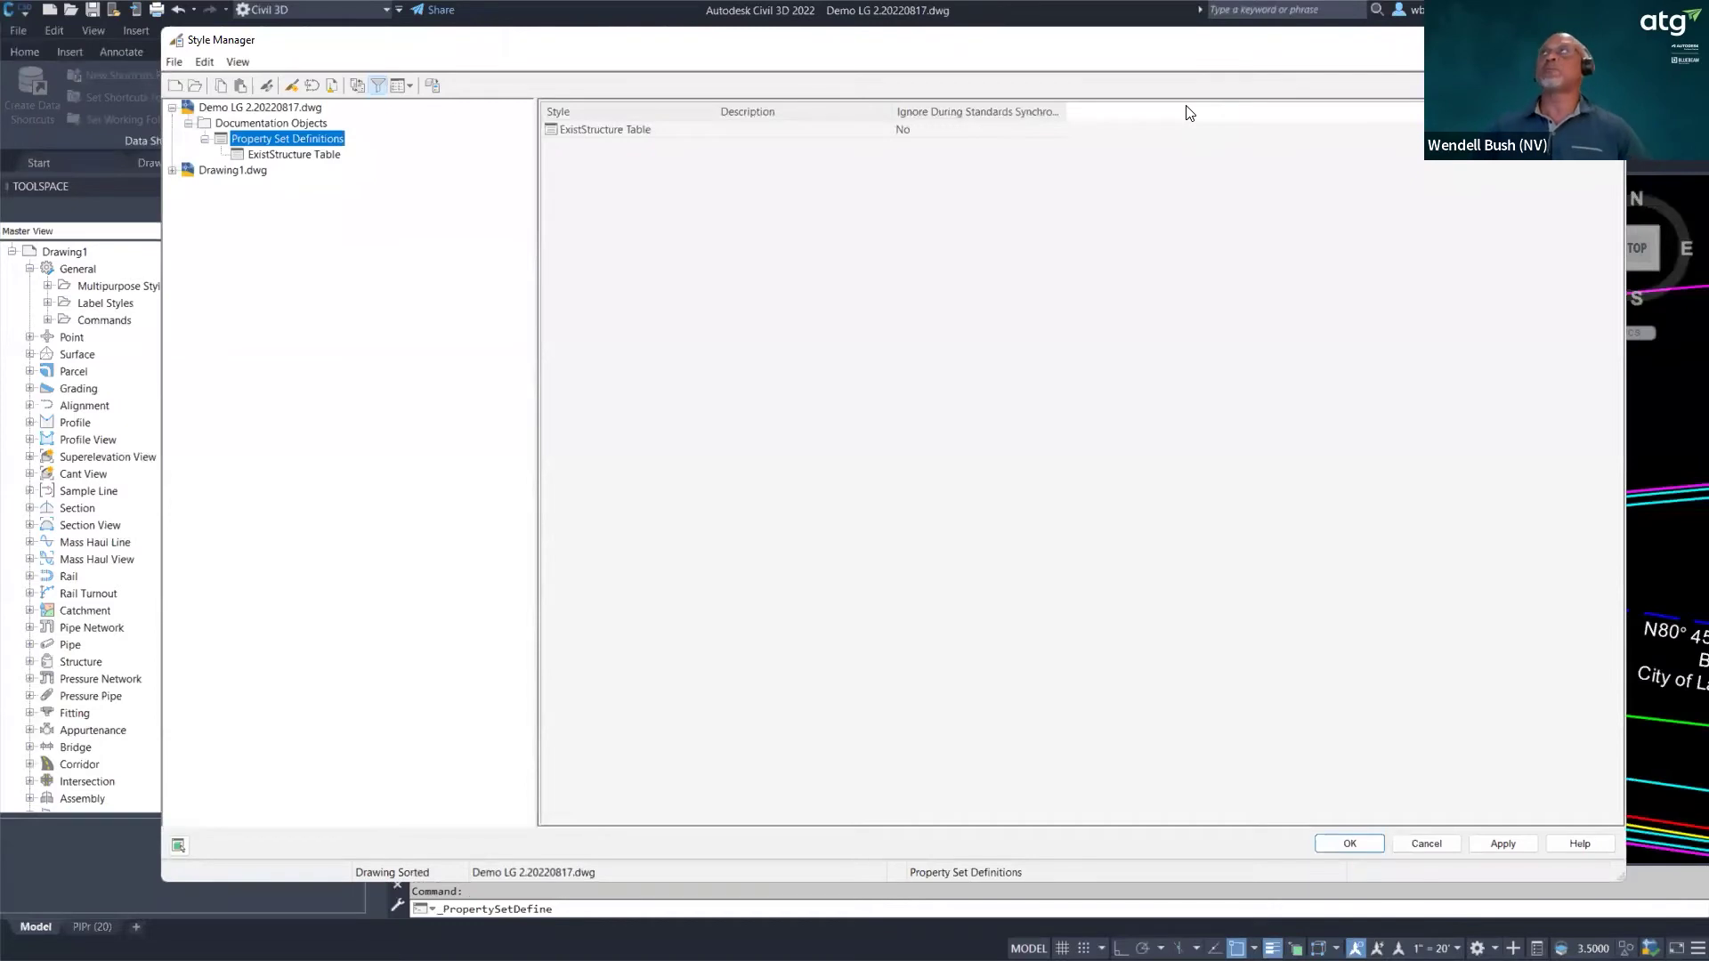
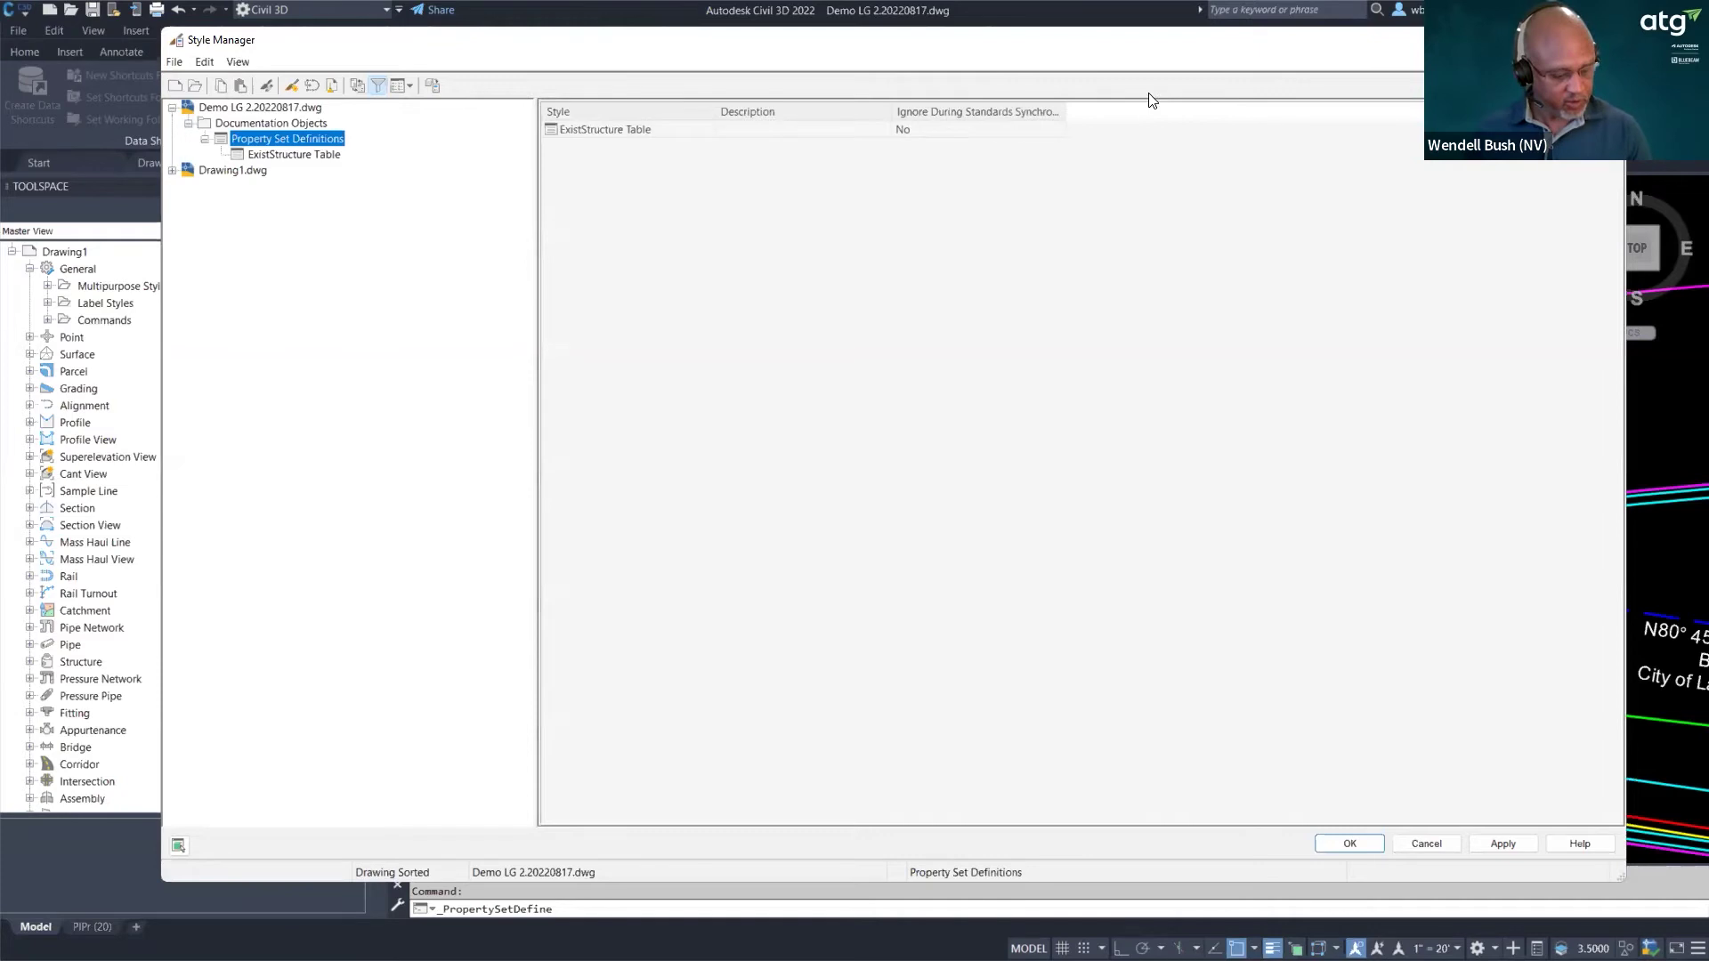
right_click(321, 140)
left_click(381, 148)
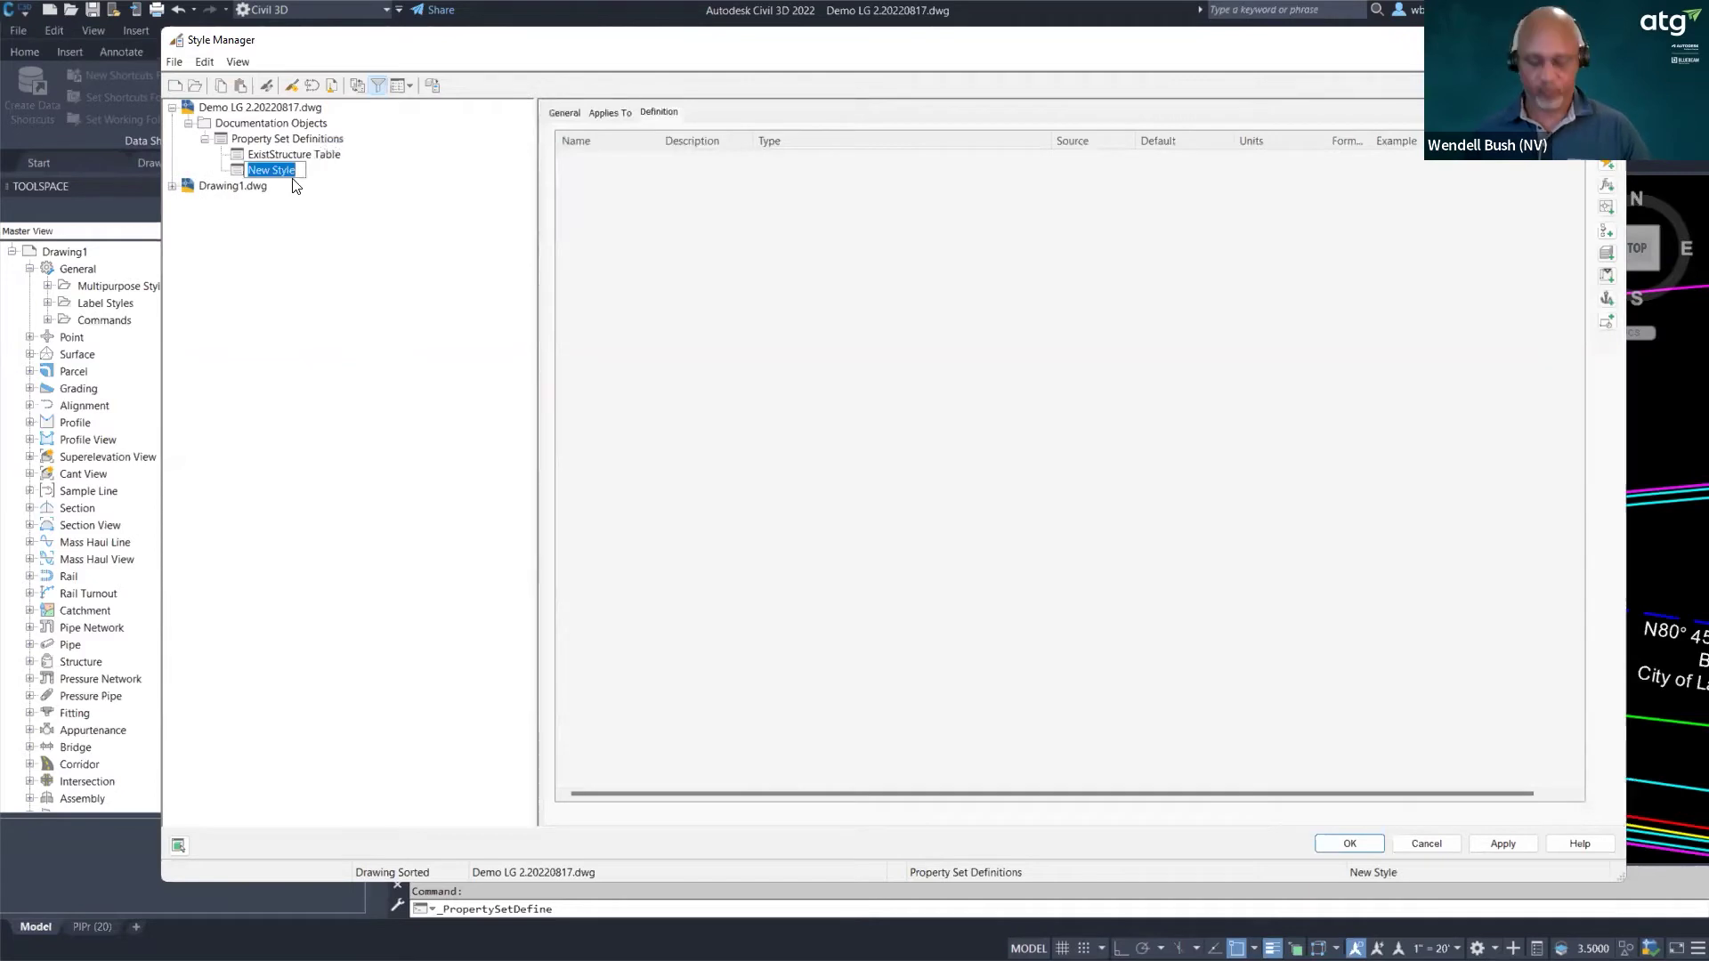
key("BackSpace")
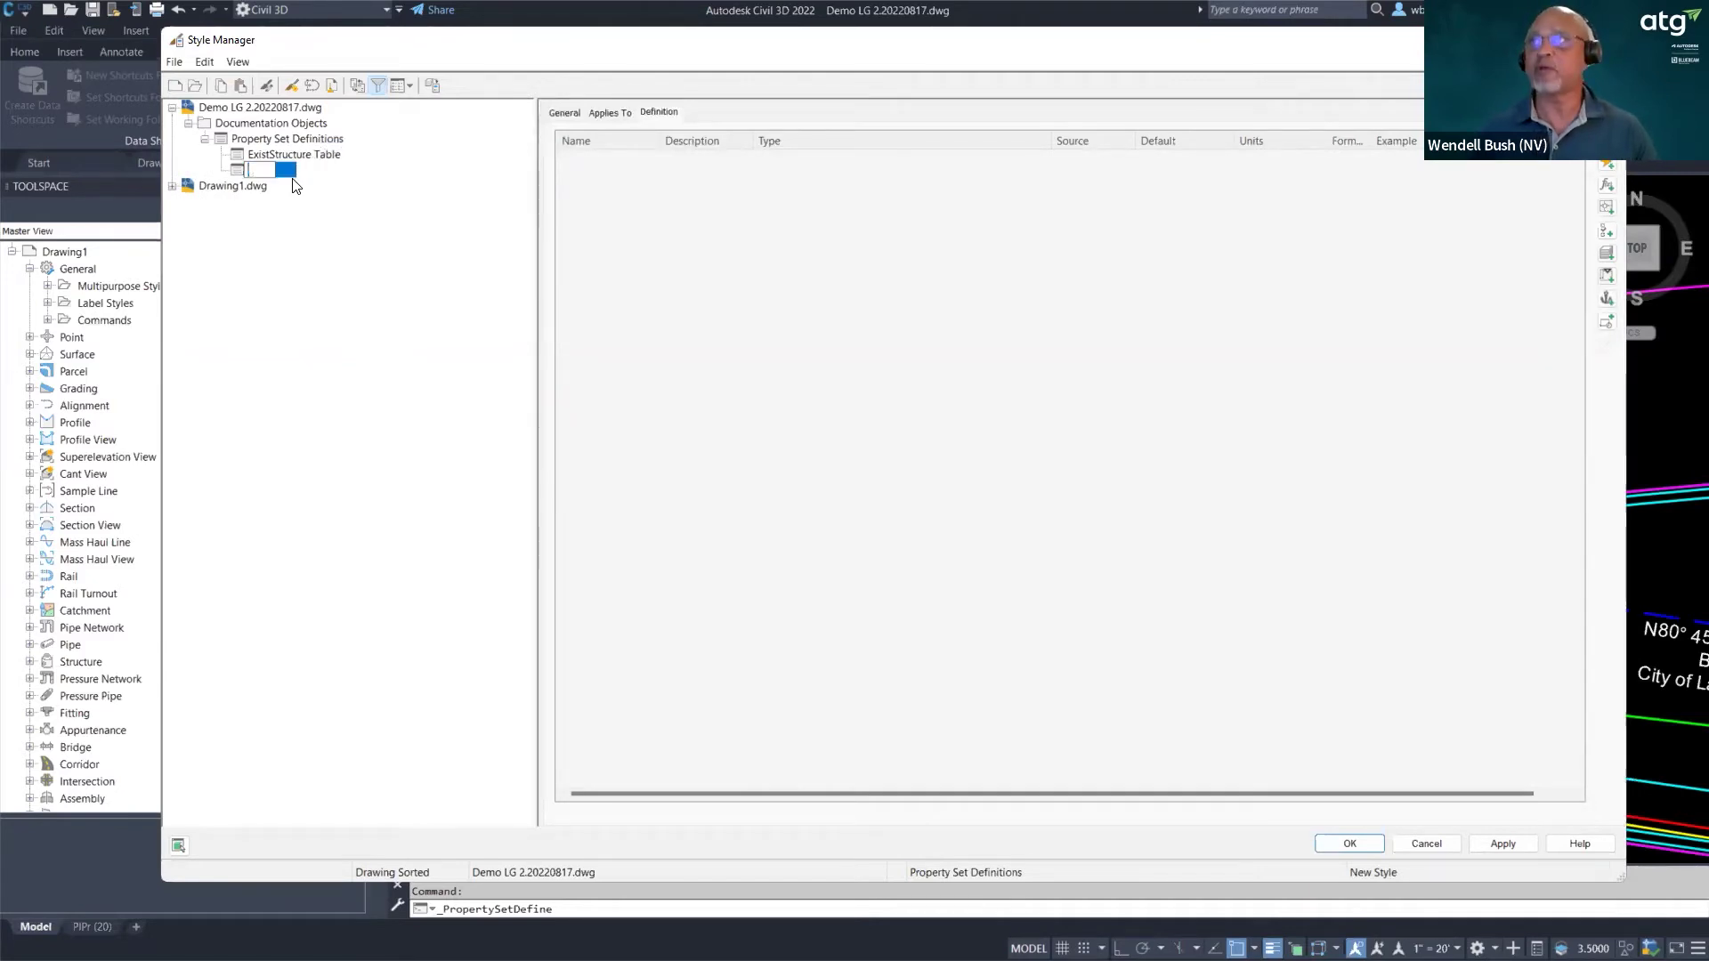
type("NM")
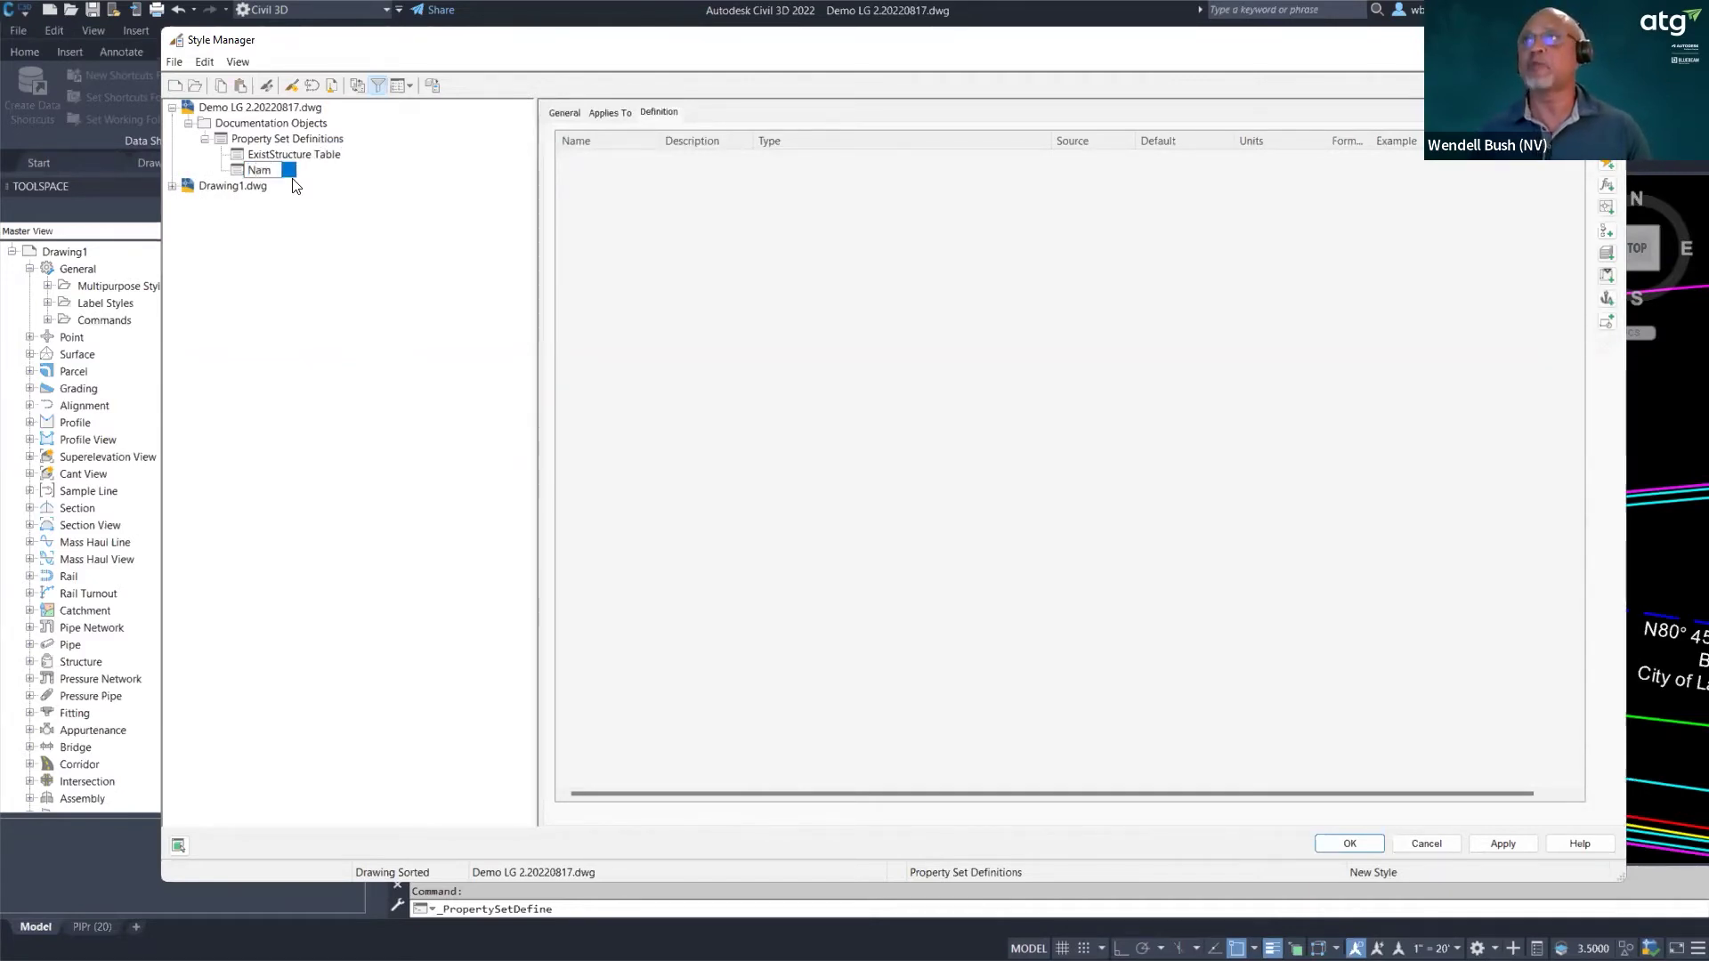
key("BackSpace")
key("BackSpace")
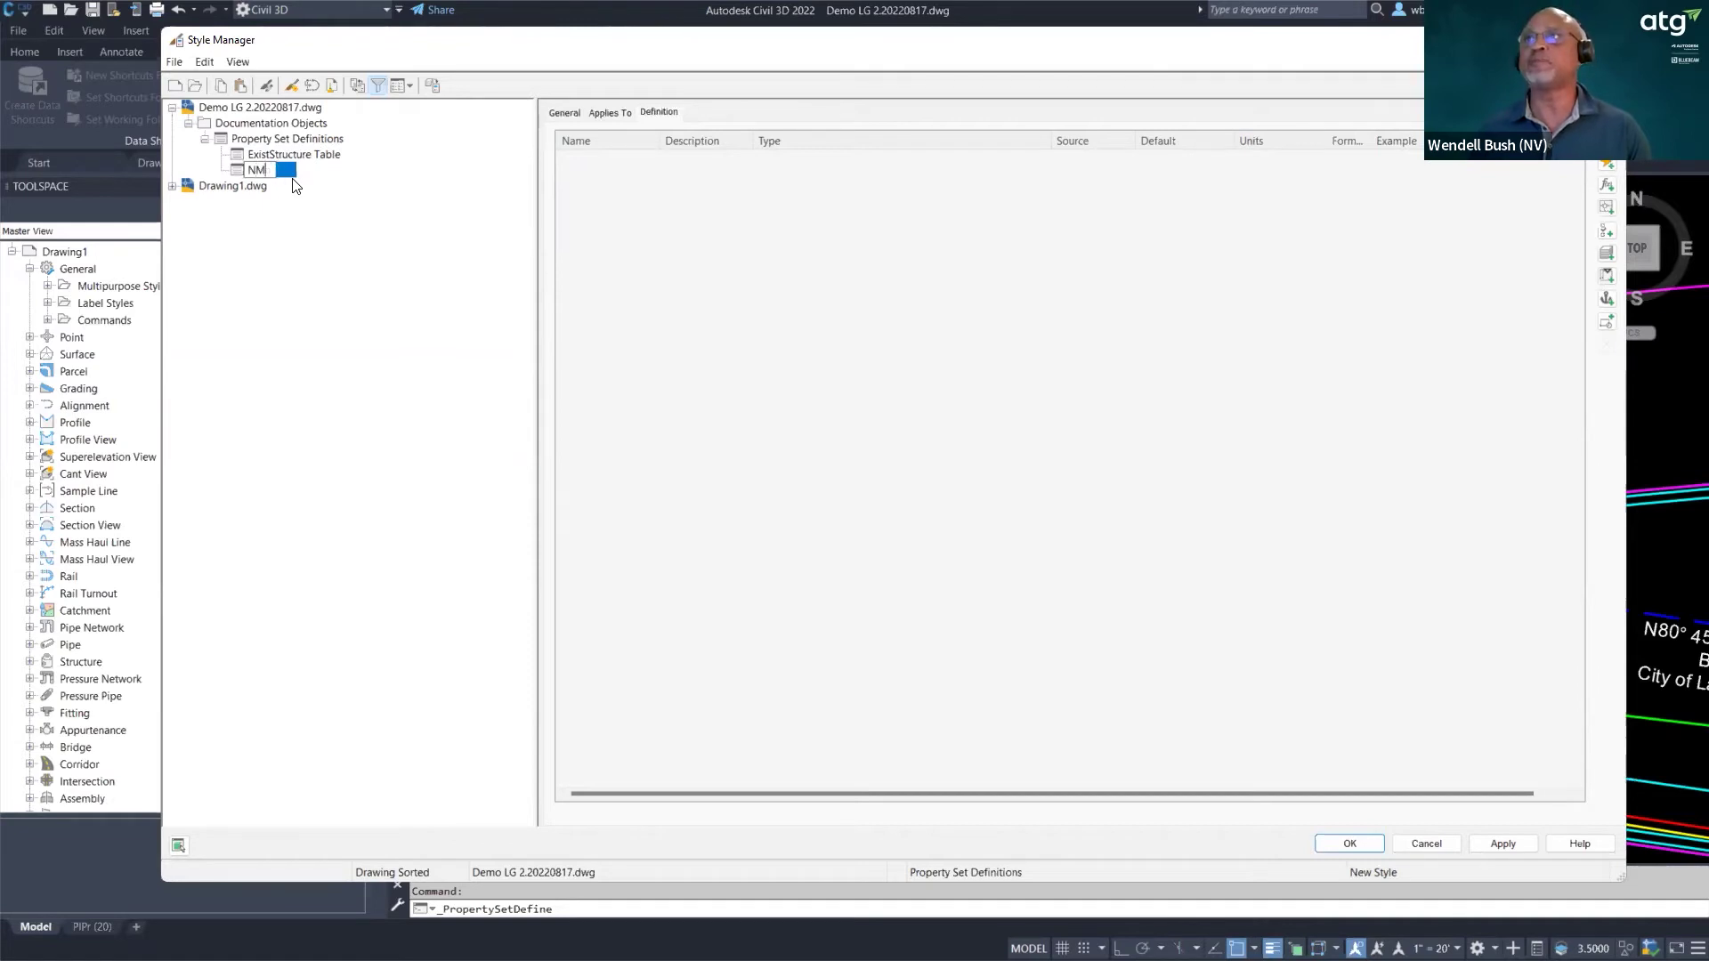
type("Manholes")
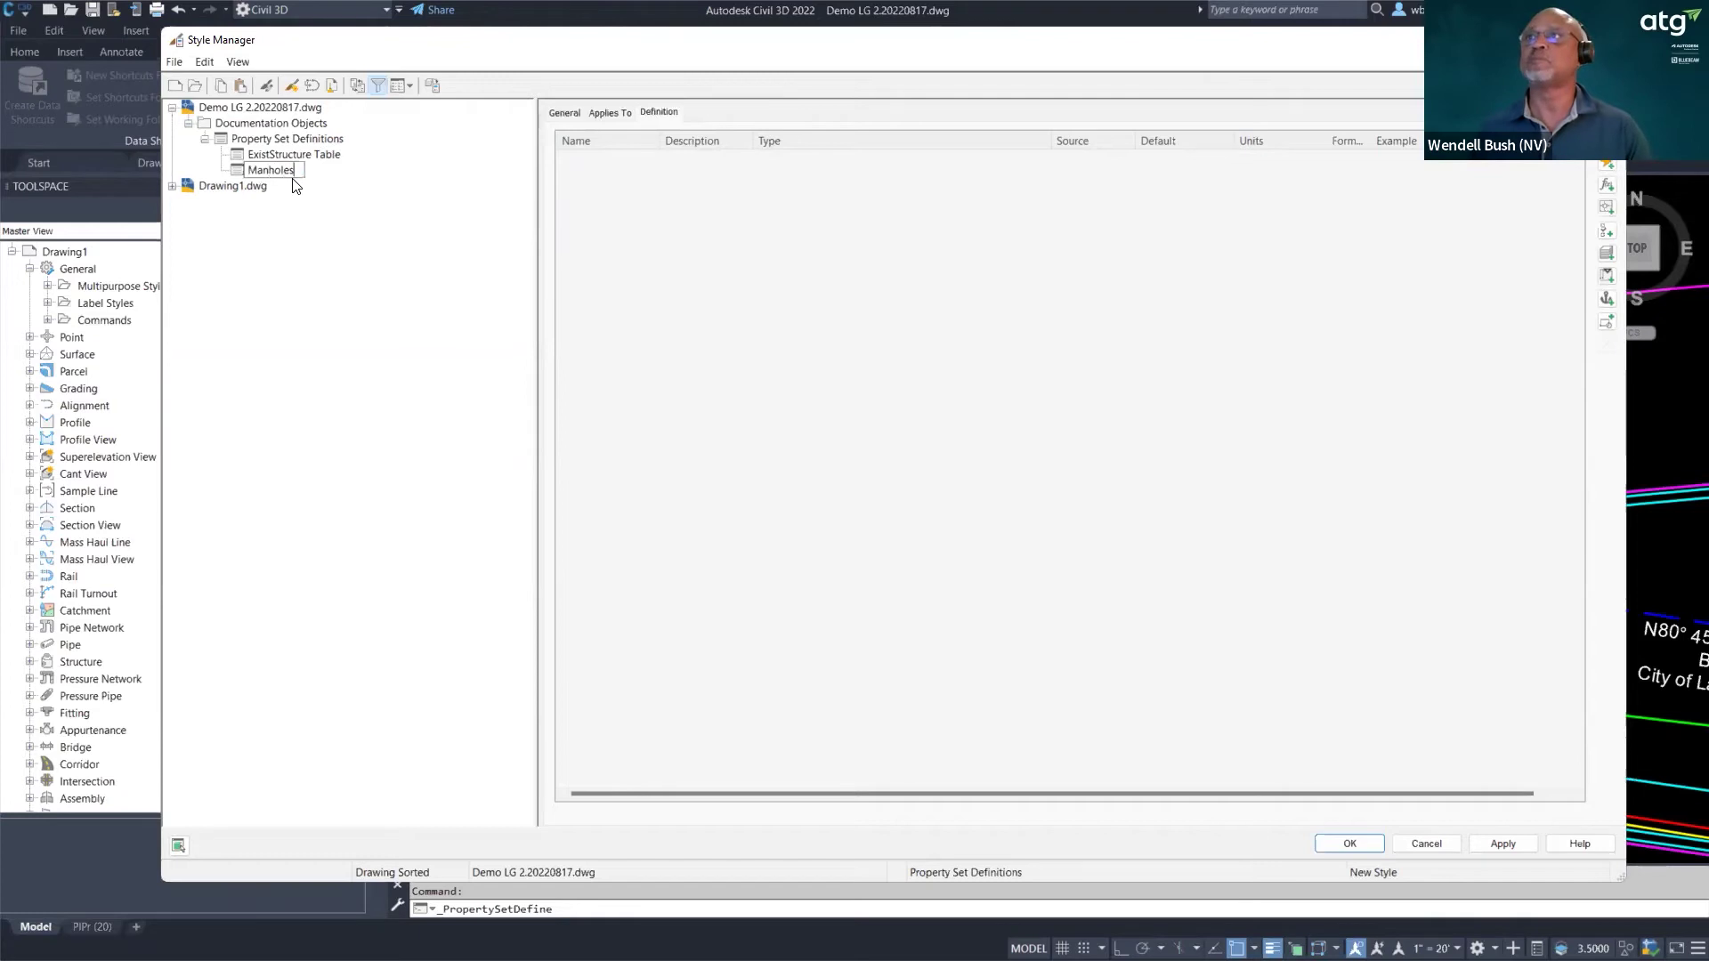
key("Return")
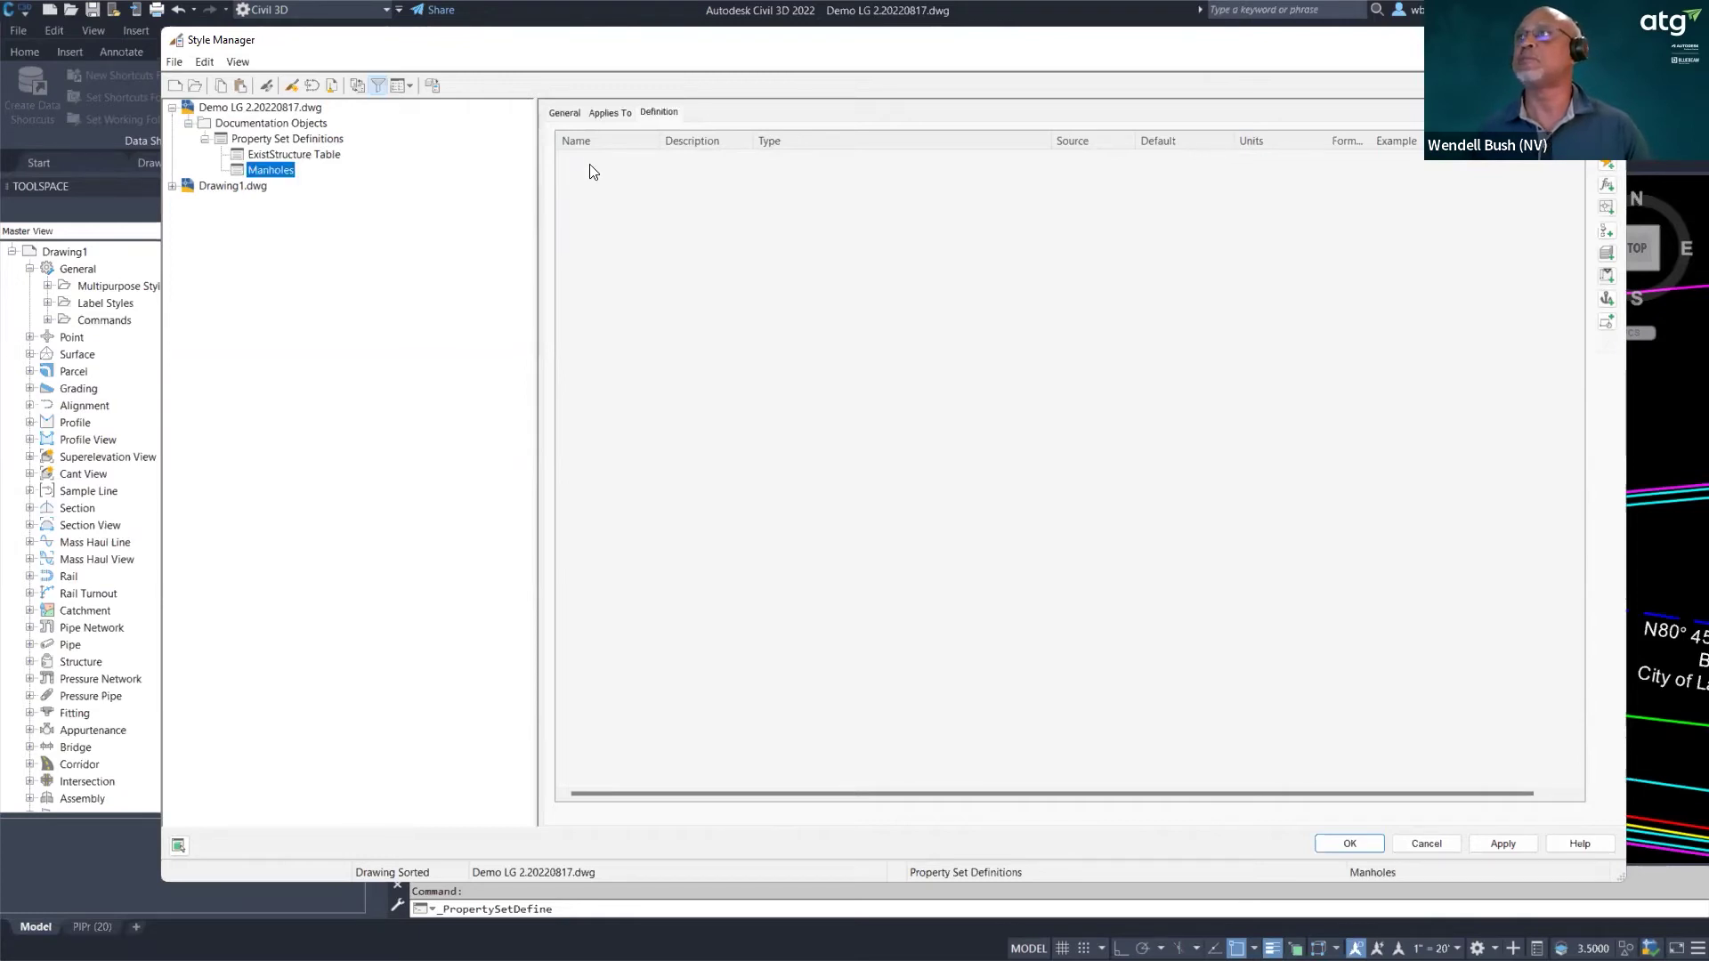
left_click(565, 114)
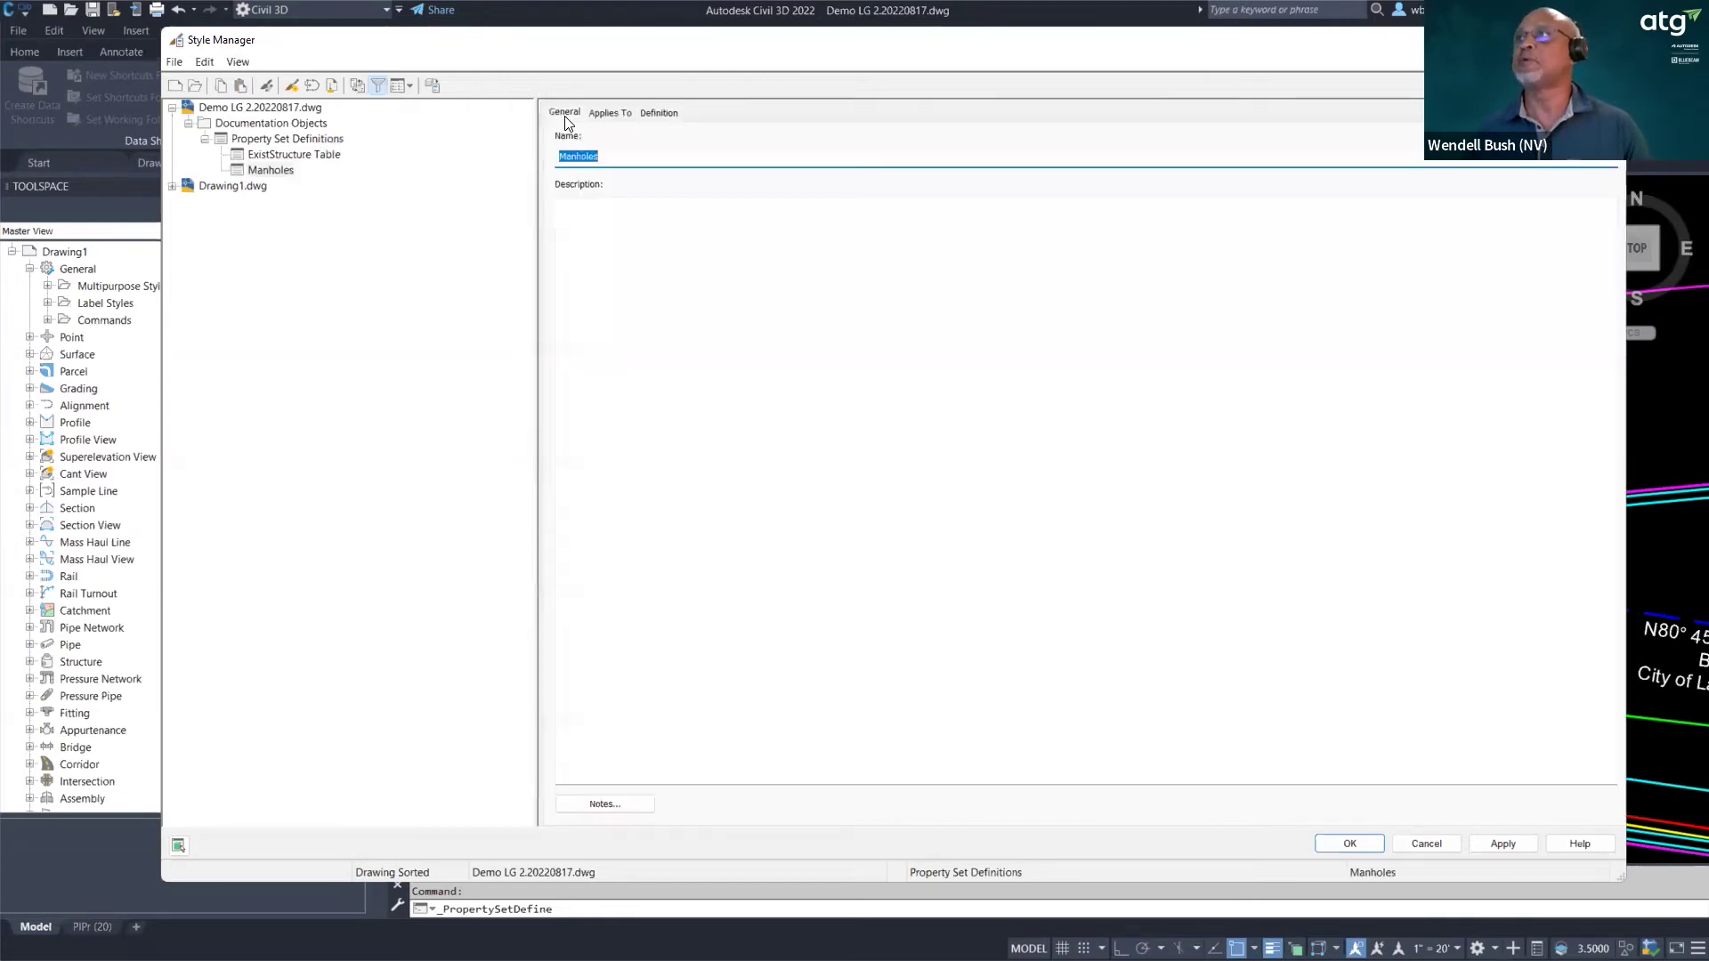
- Make the Manholes property set applicable to all object types and apply the change
left_click(610, 112)
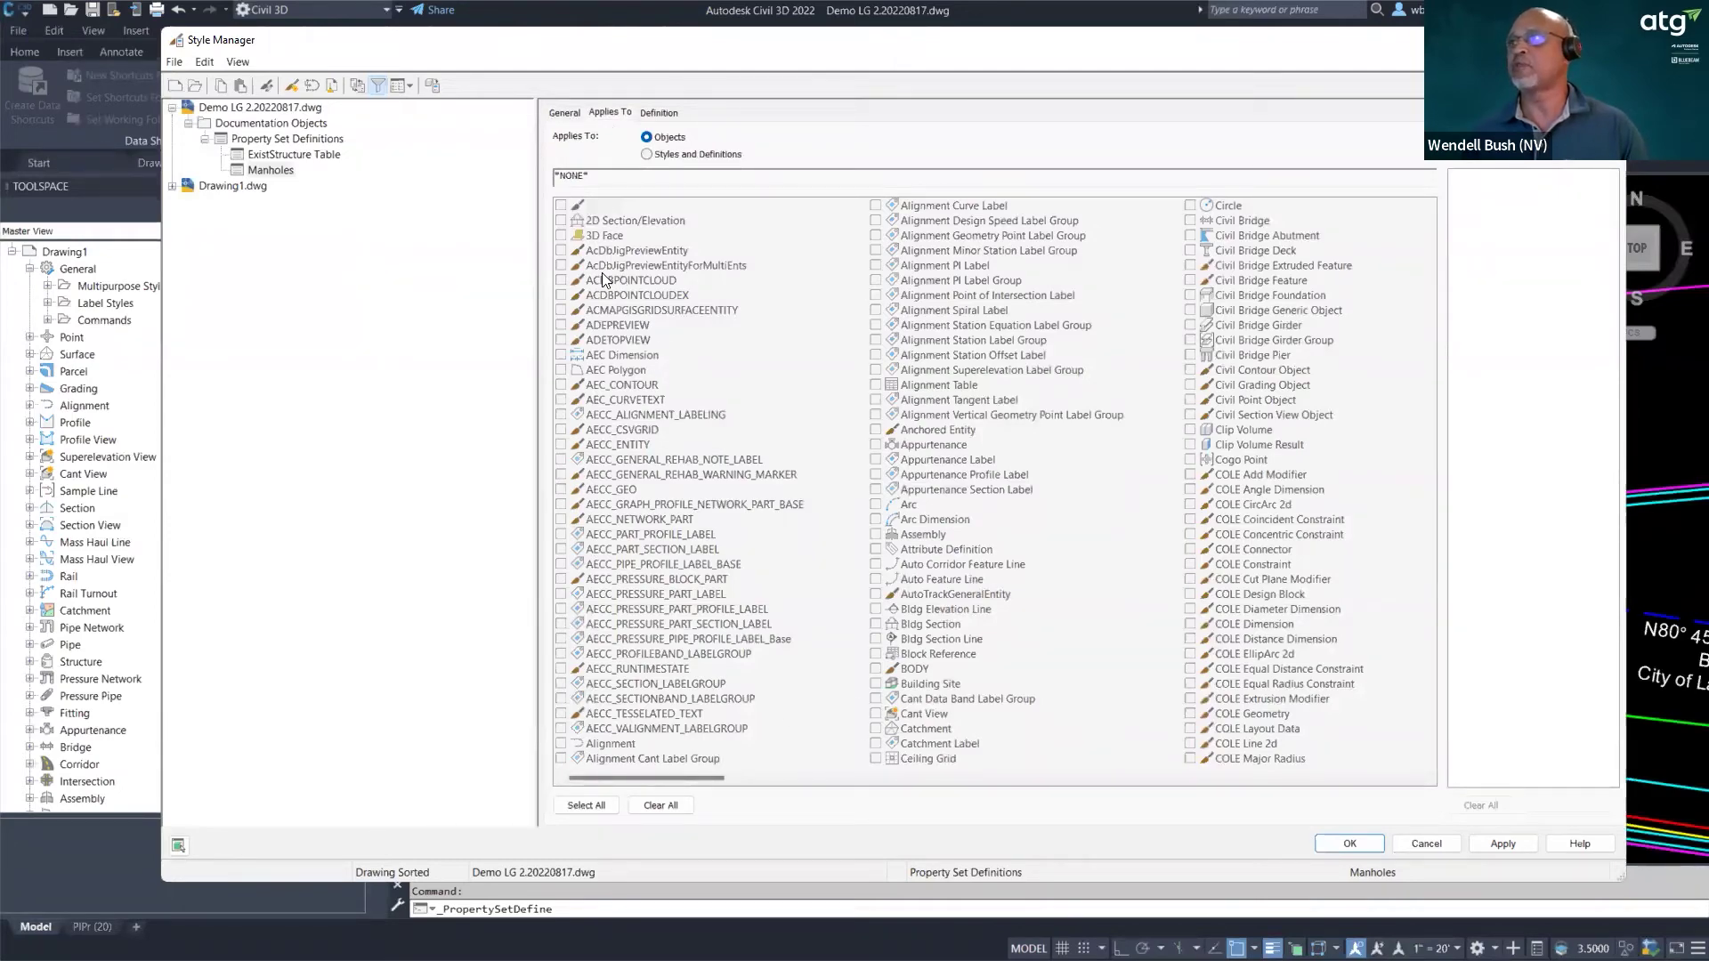
left_click_drag(537, 229, 446, 236)
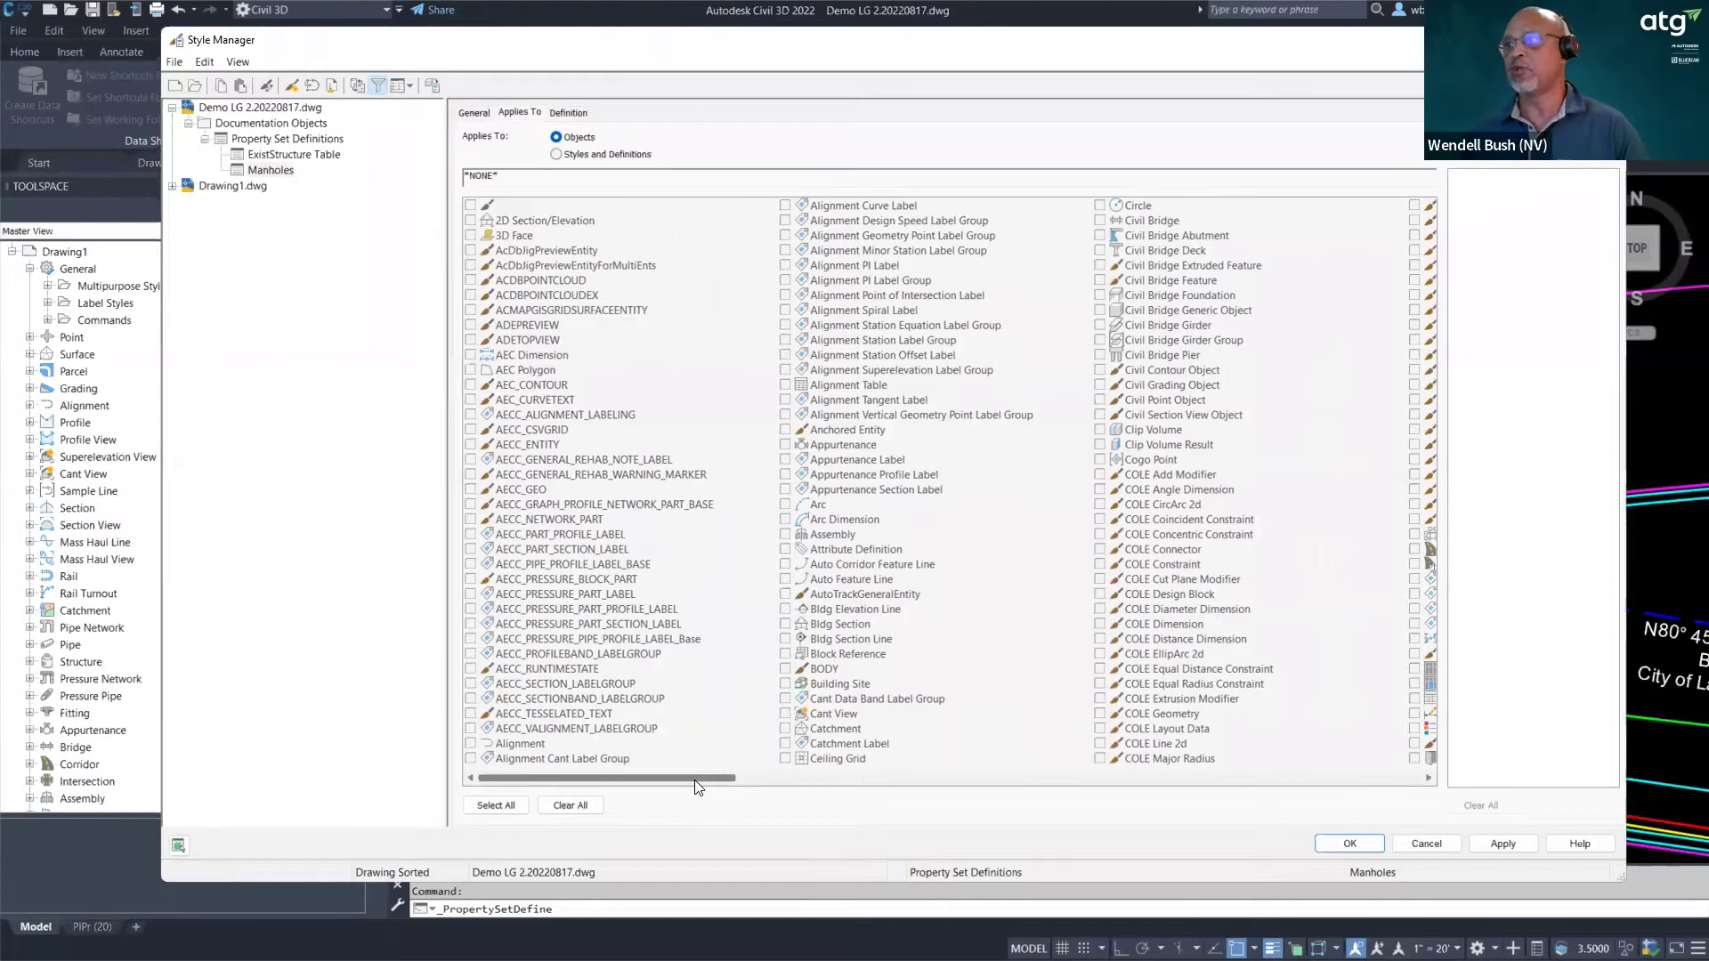
left_click_drag(696, 778, 1100, 809)
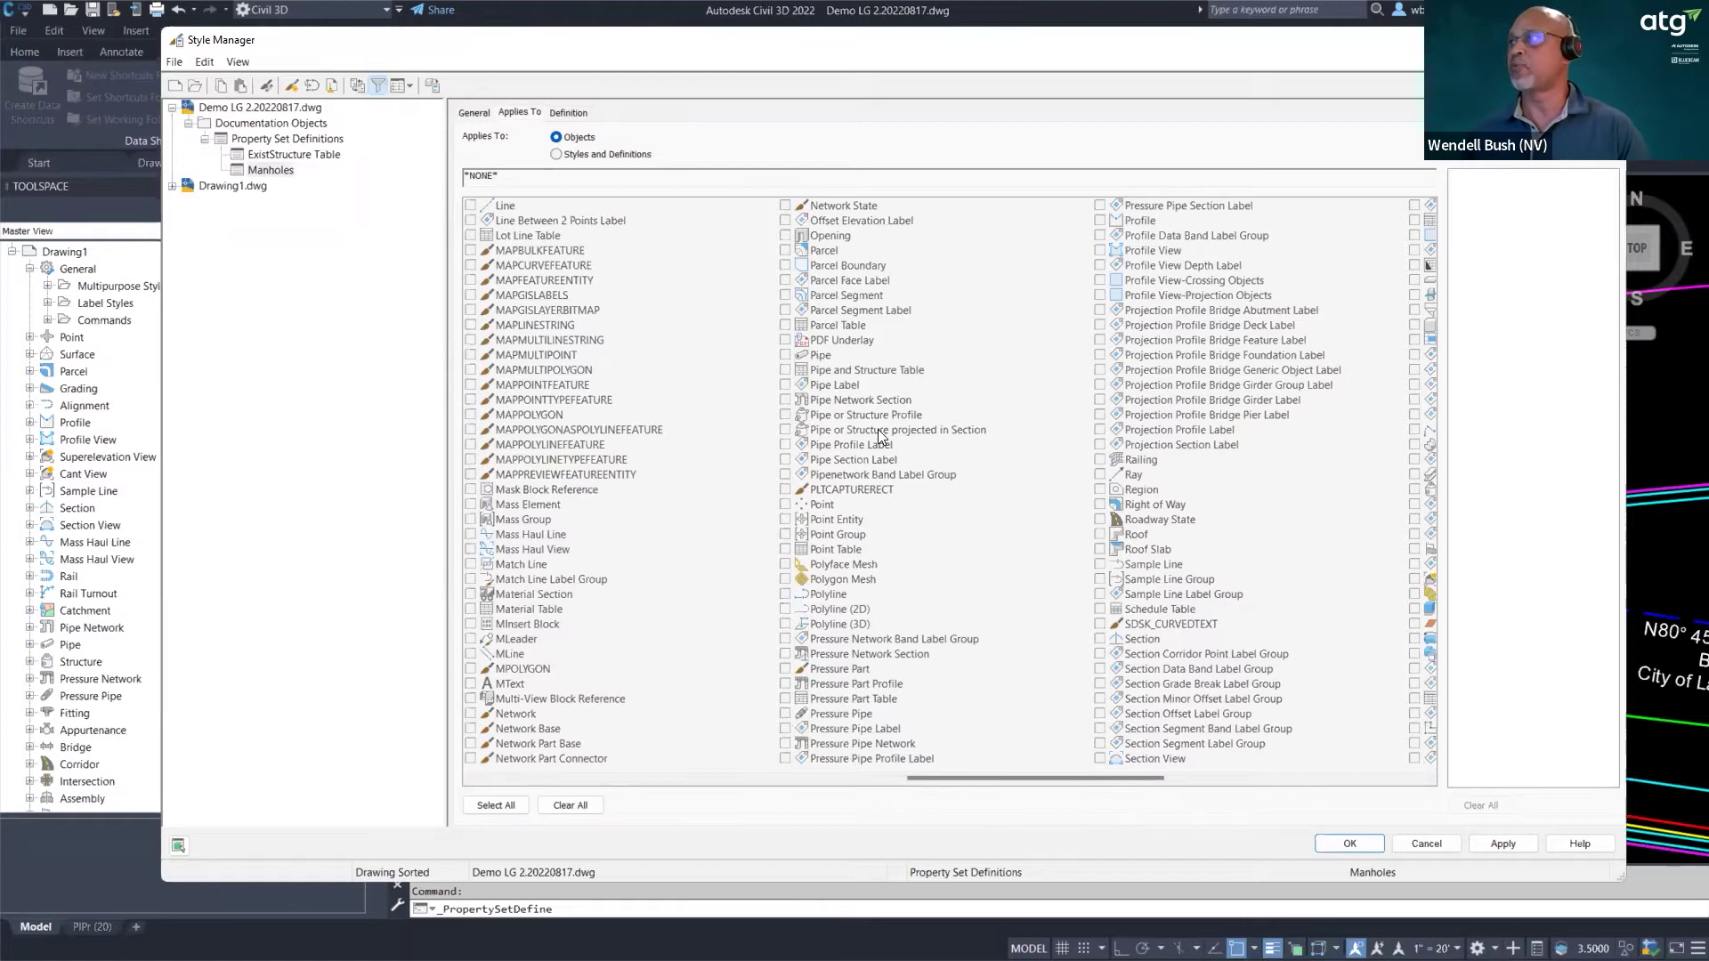
left_click_drag(1059, 778, 489, 801)
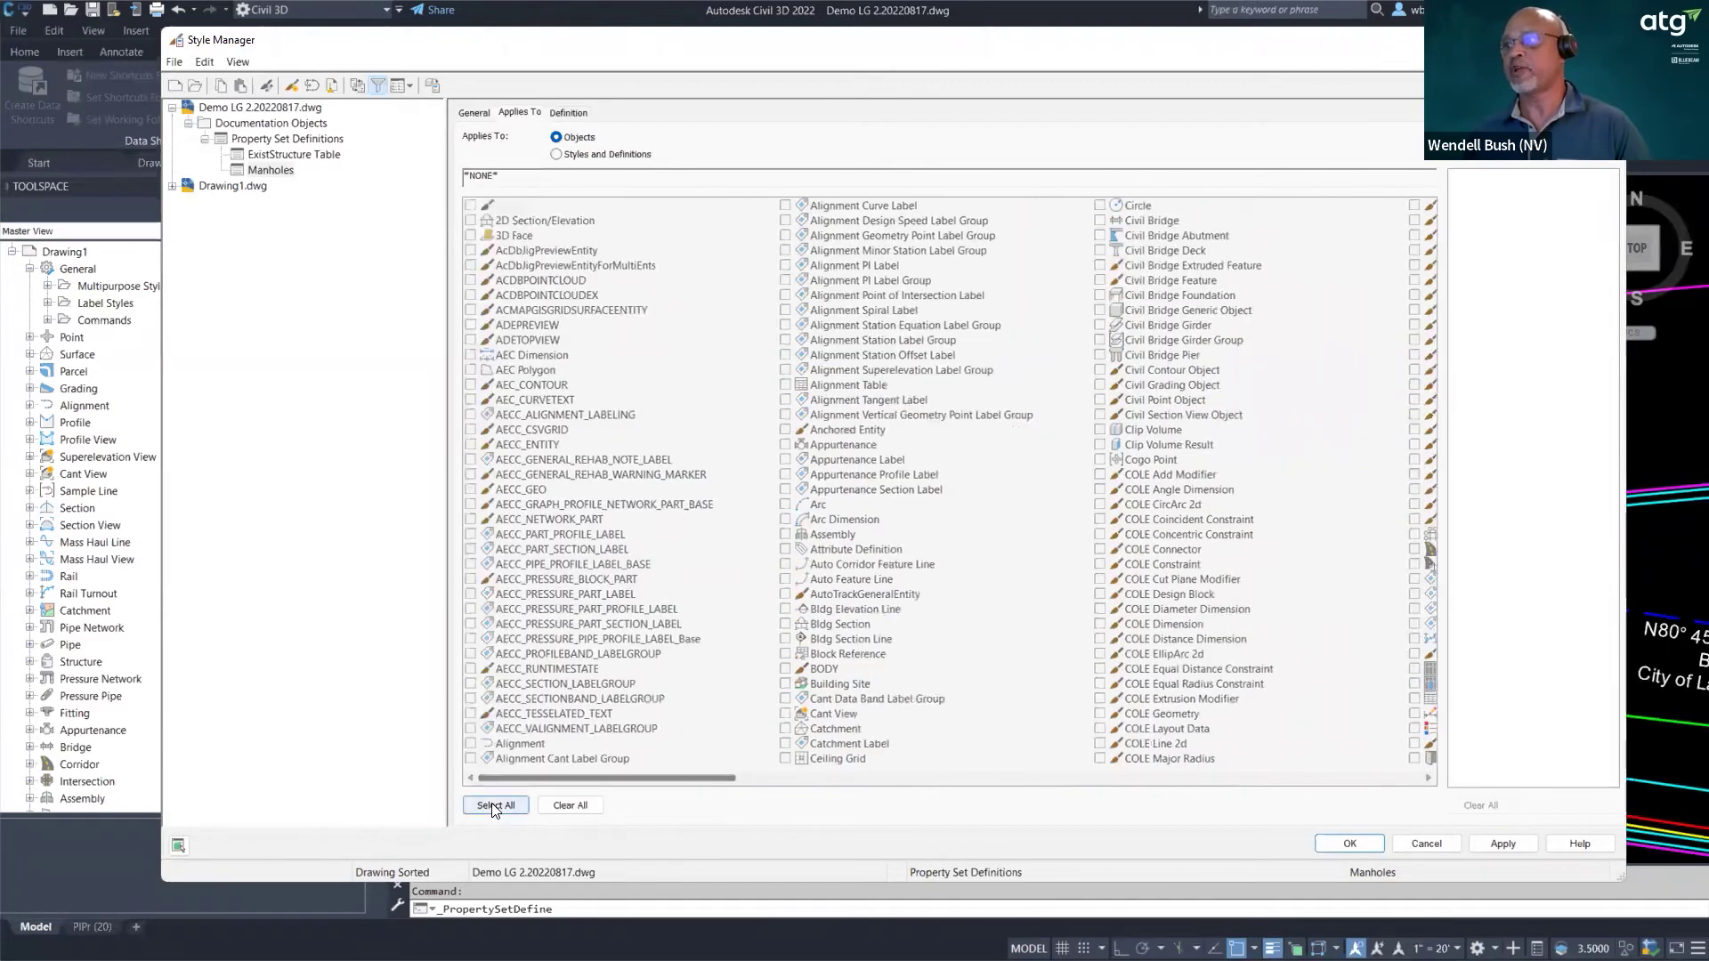
left_click(495, 805)
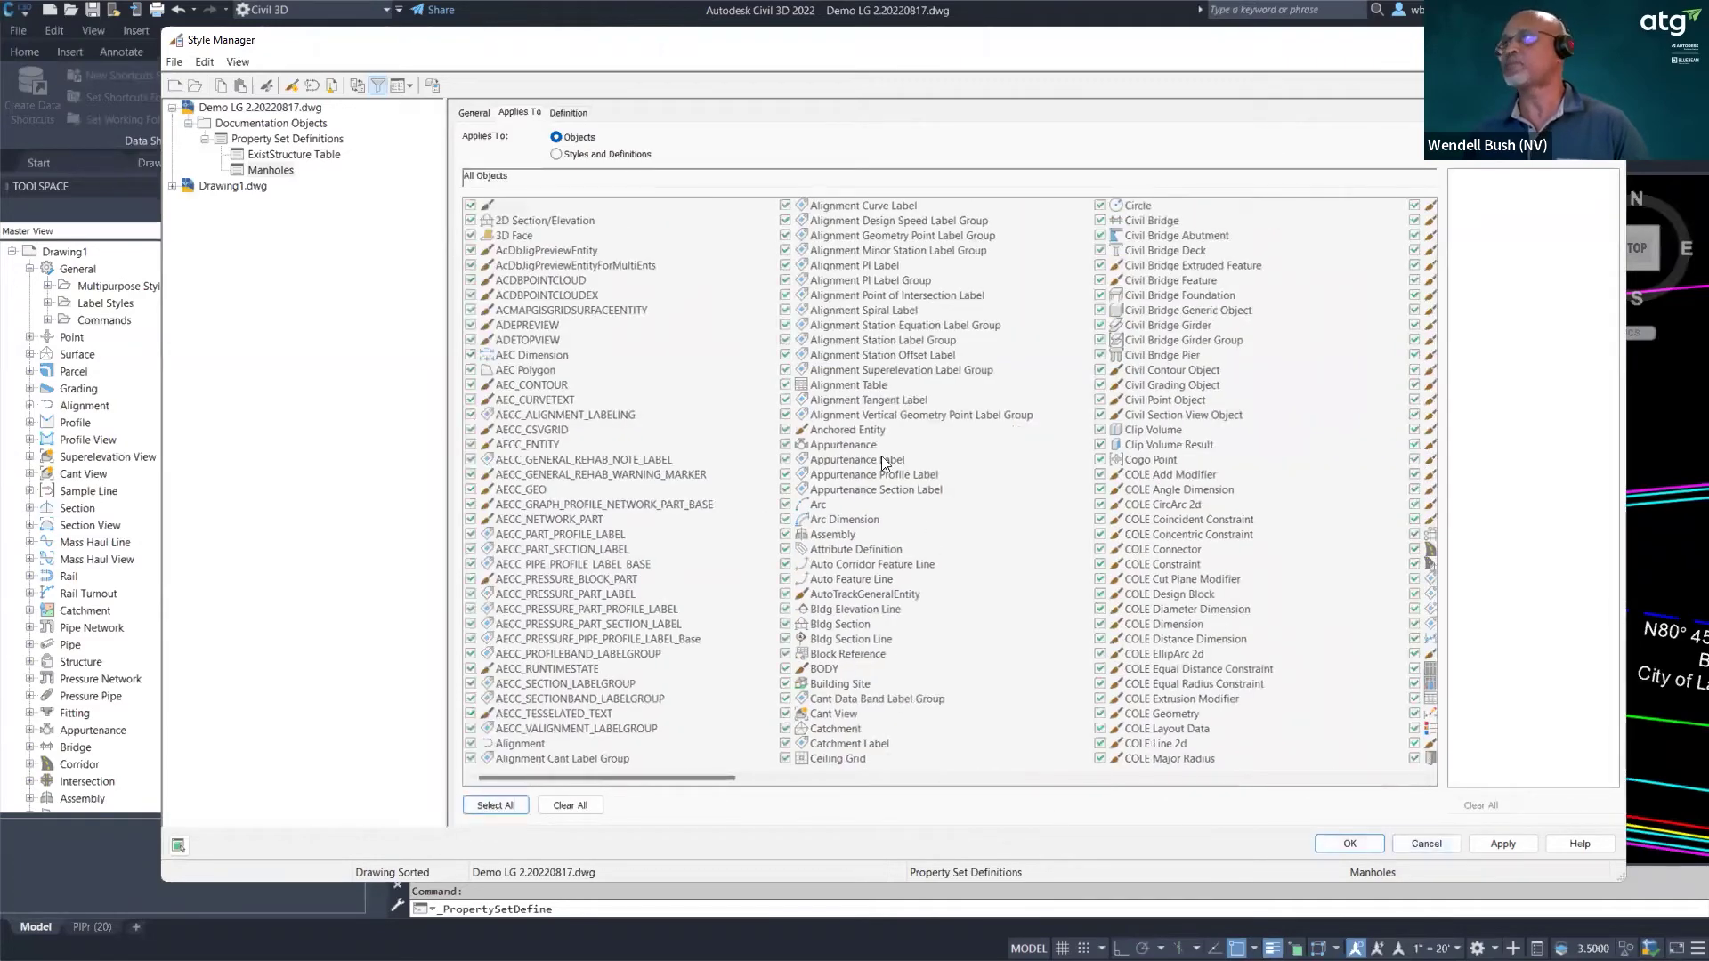
left_click(562, 113)
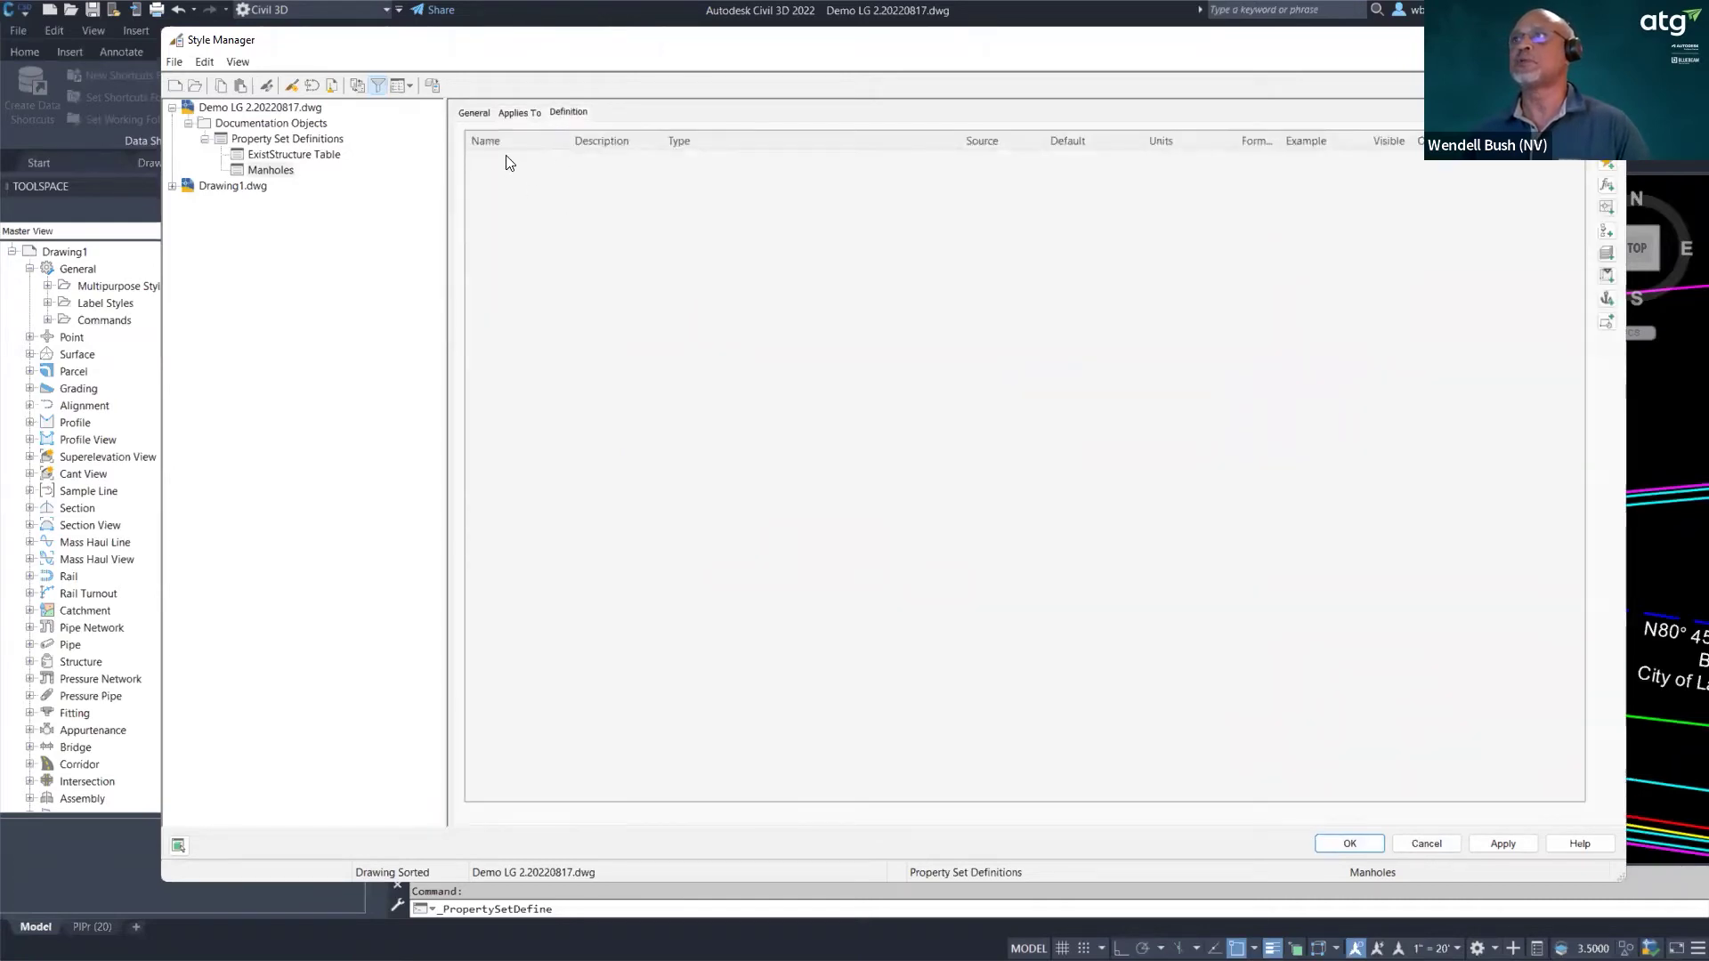
left_click(527, 114)
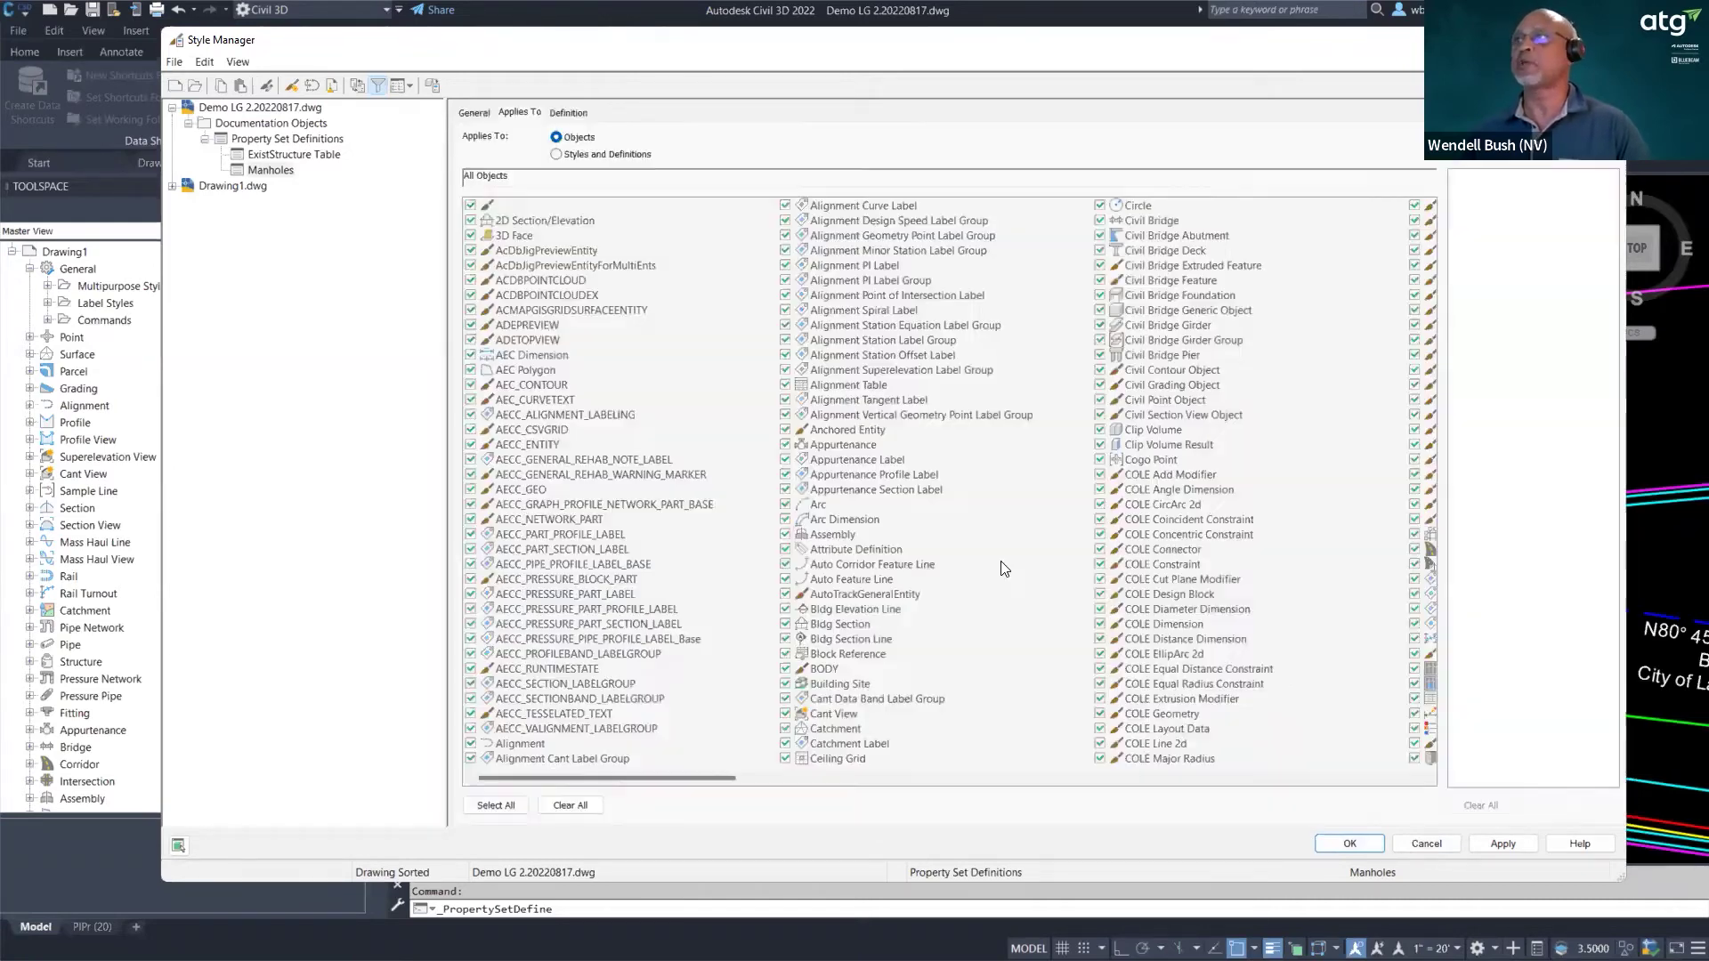
left_click(1514, 844)
- Add a manual property named MH_ID to the Manholes property set definition, starting with *DEFAULT*
left_click(267, 169)
right_click(267, 169)
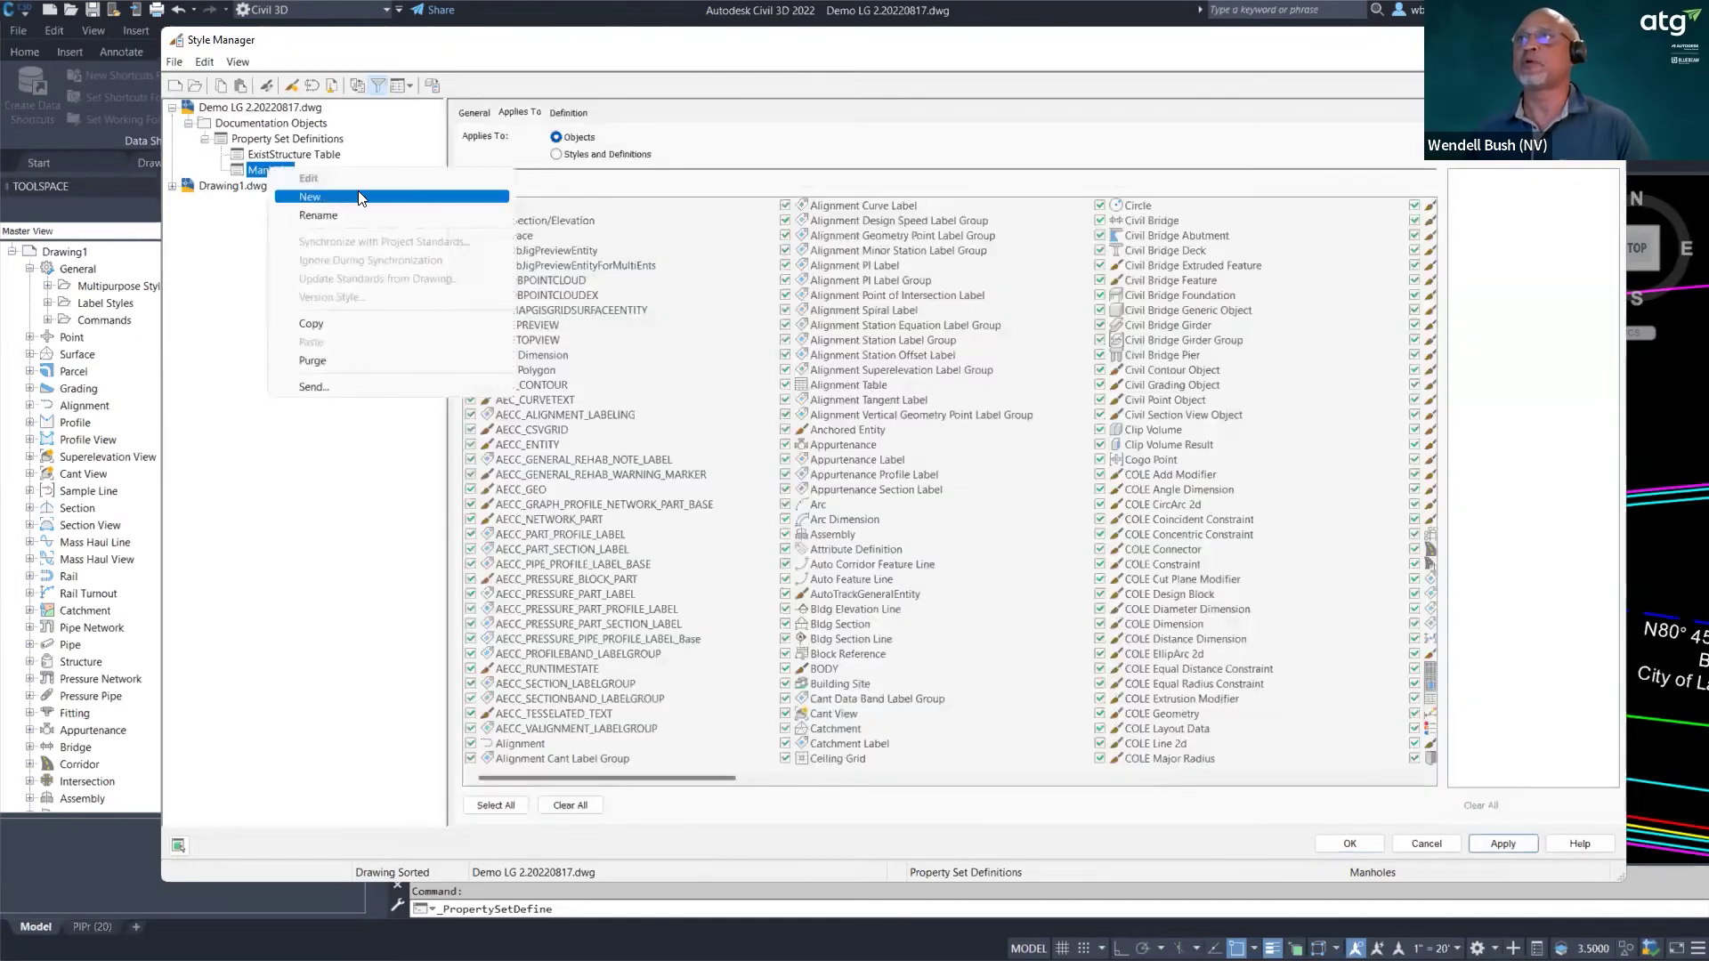
left_click(563, 112)
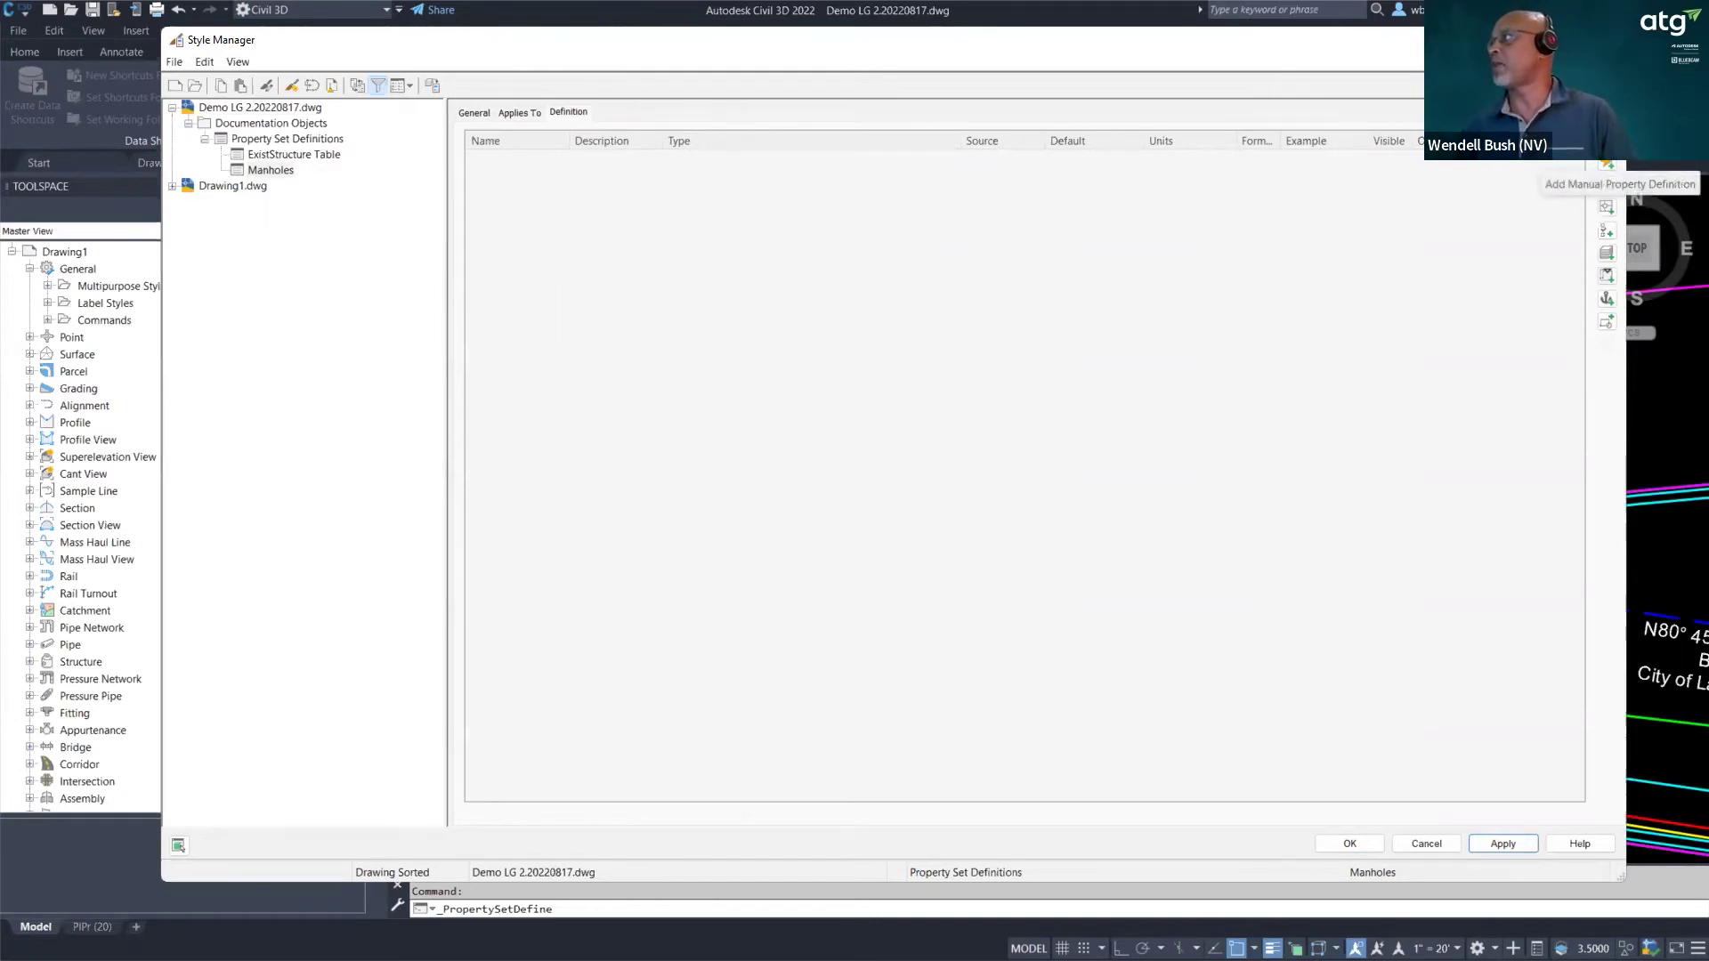
left_click(1606, 185)
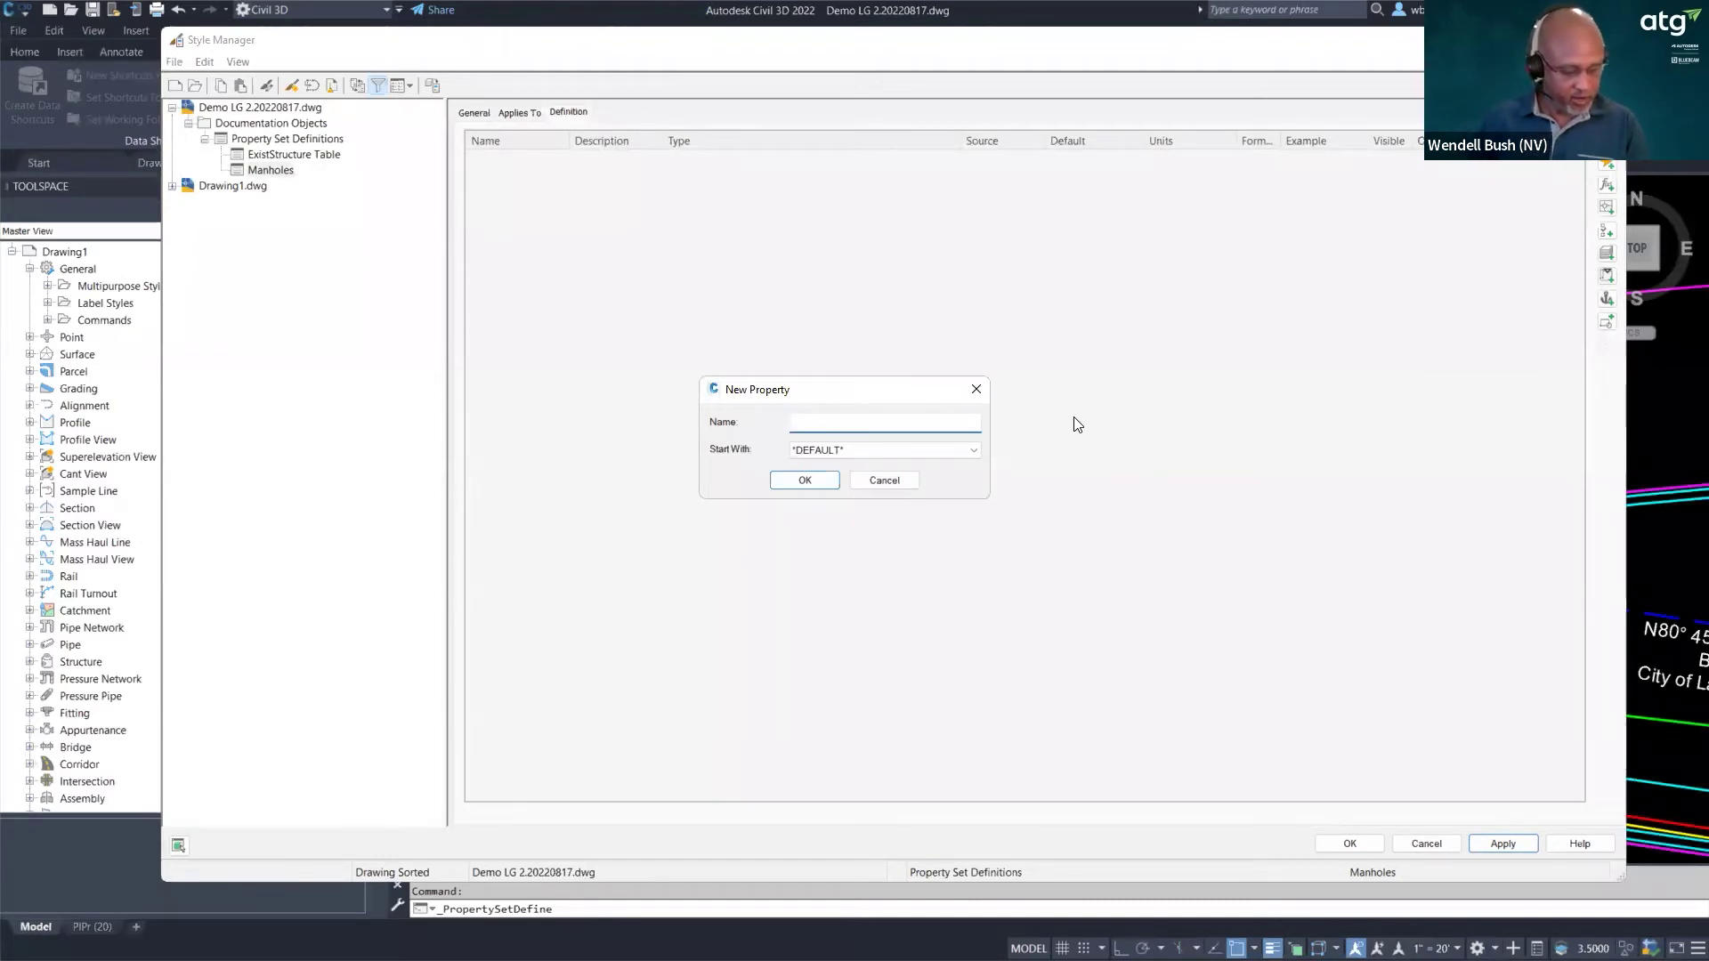
type("Mh")
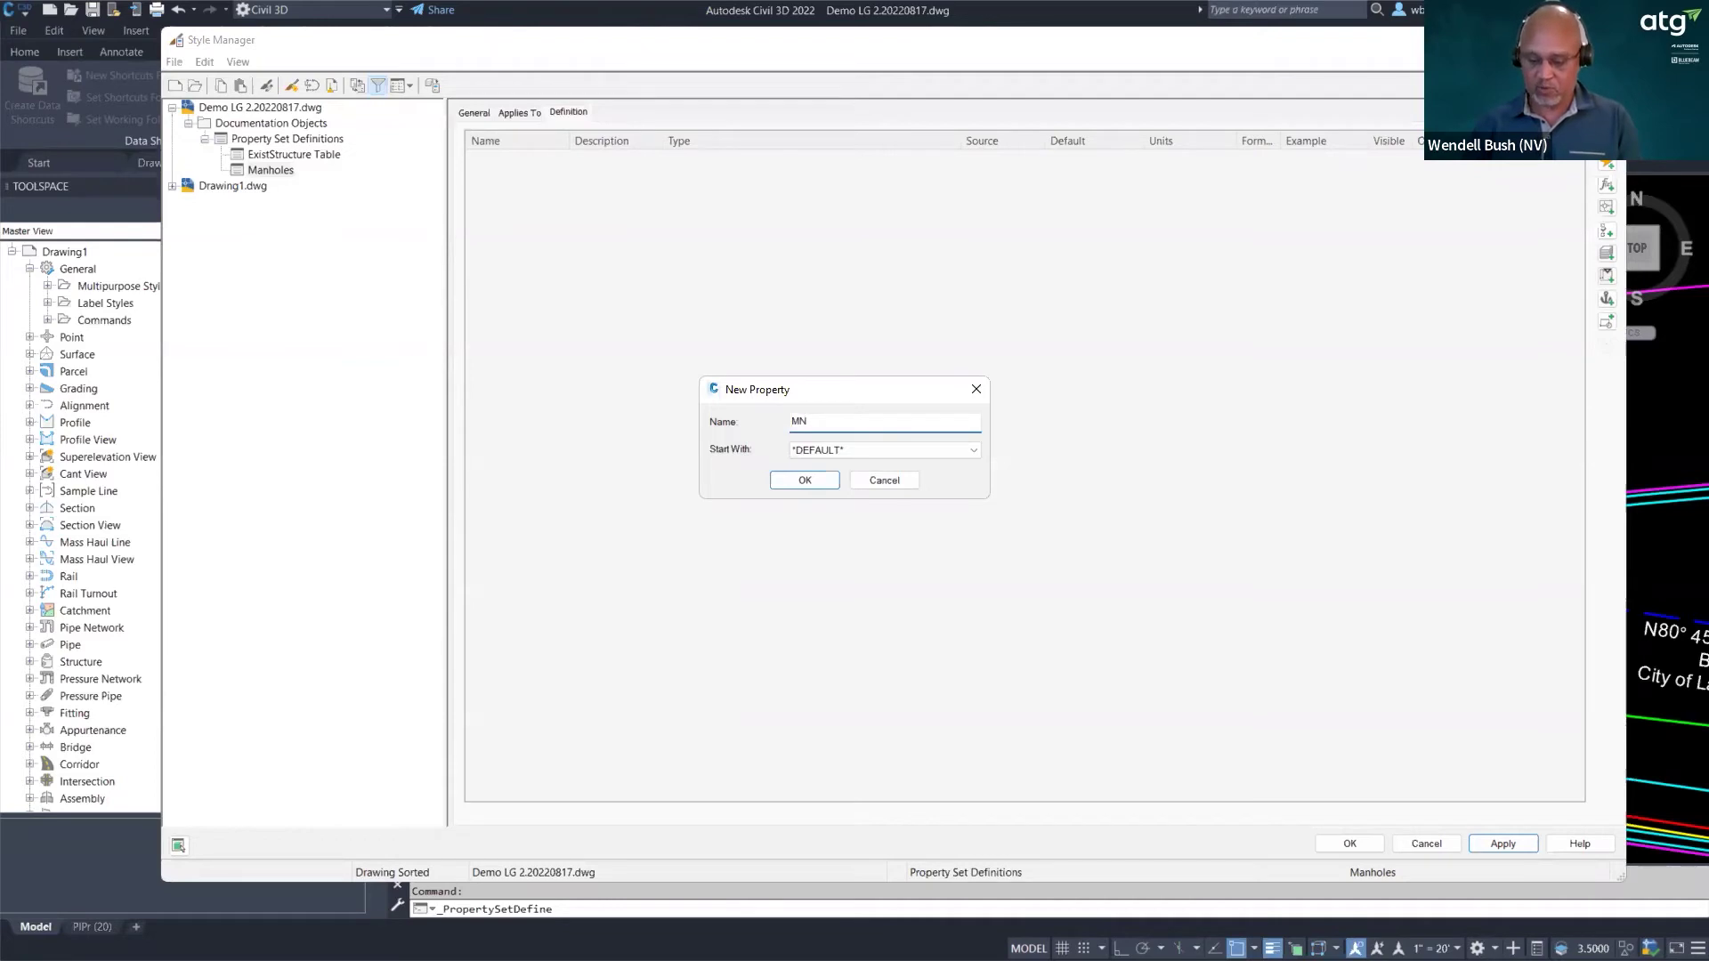
key("BackSpace")
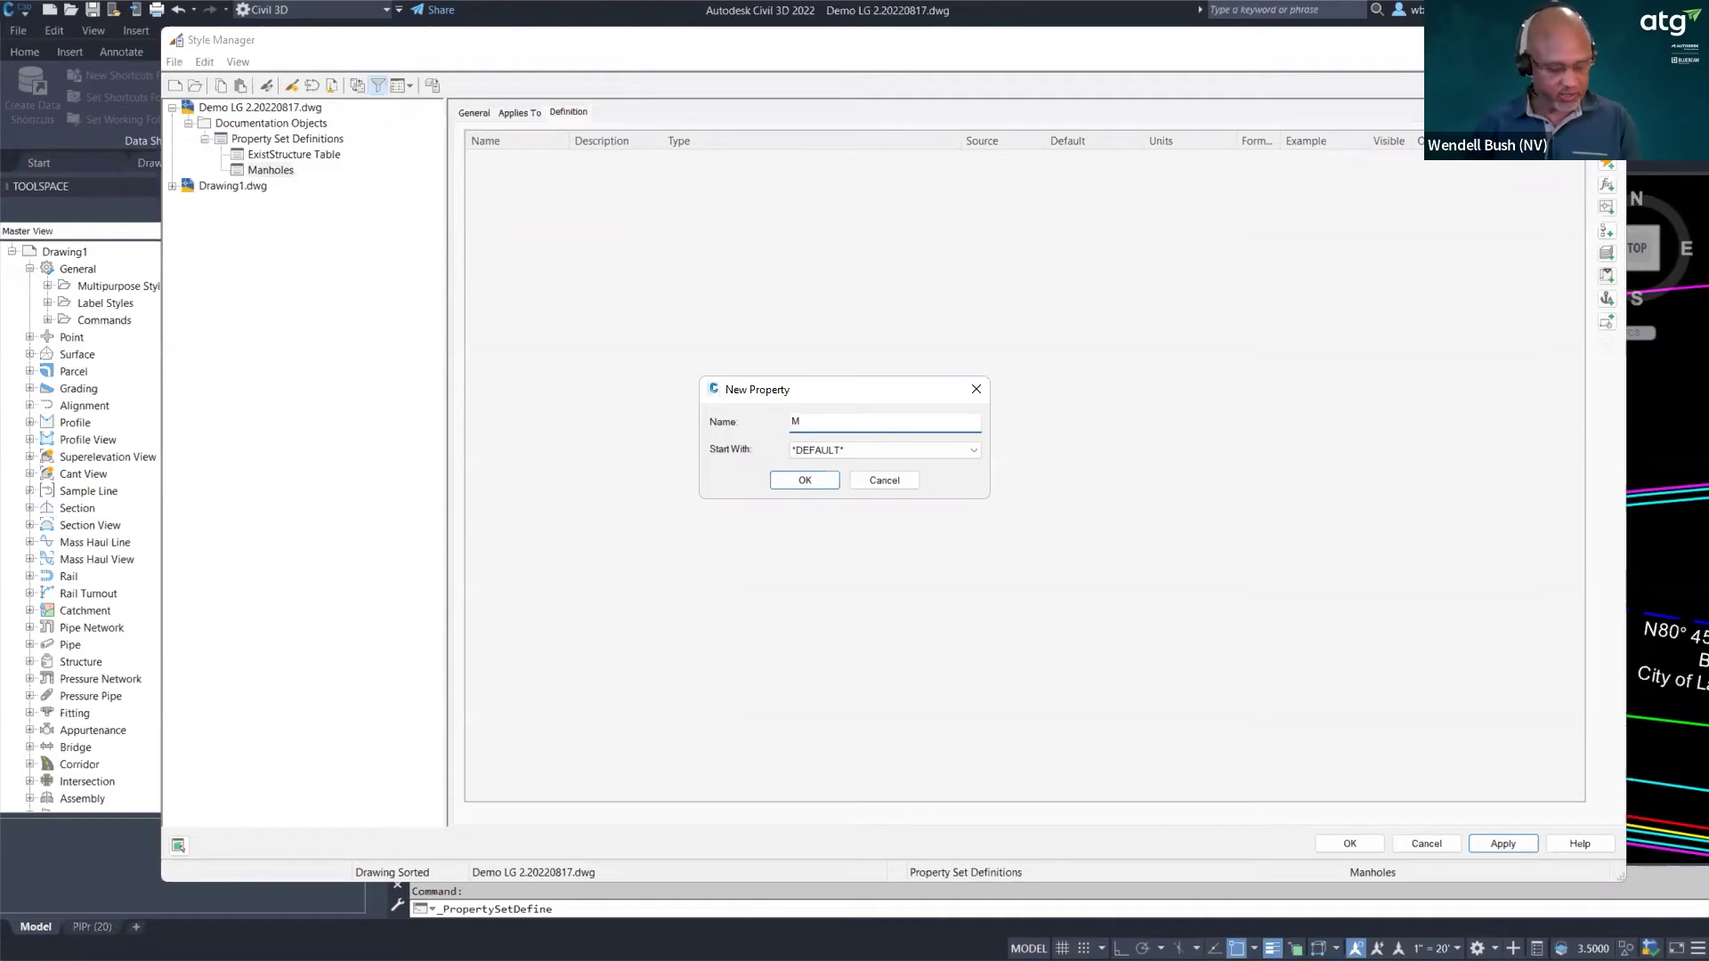
type("H_ID")
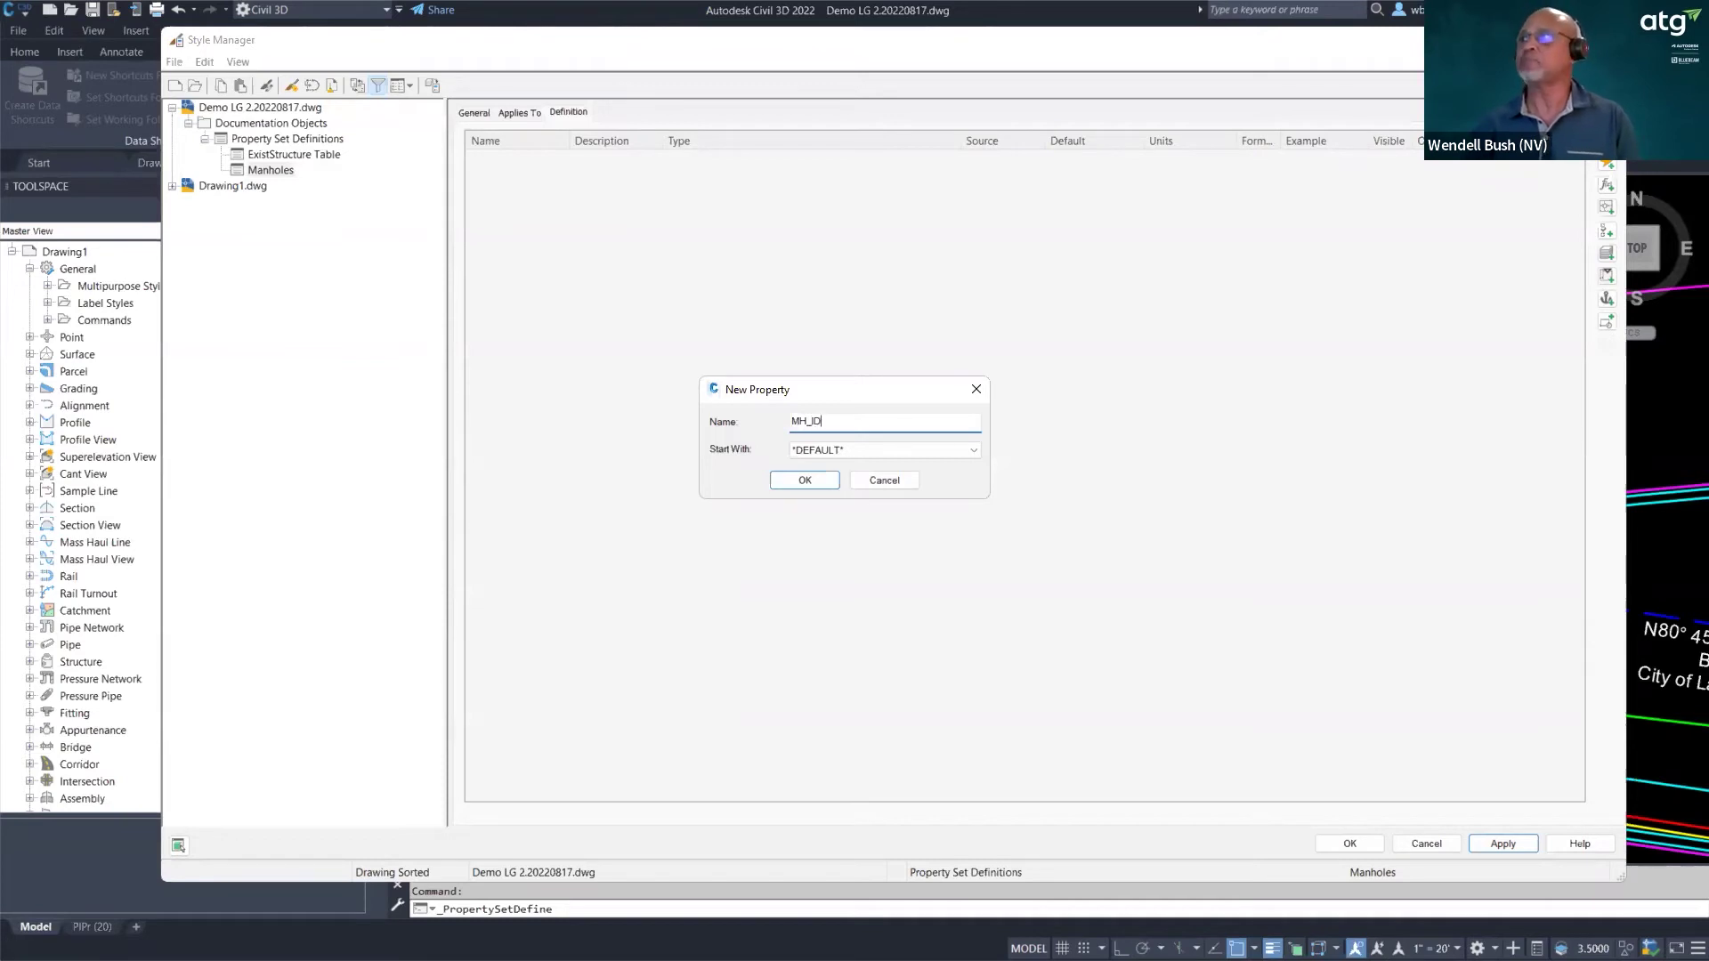
left_click(824, 486)
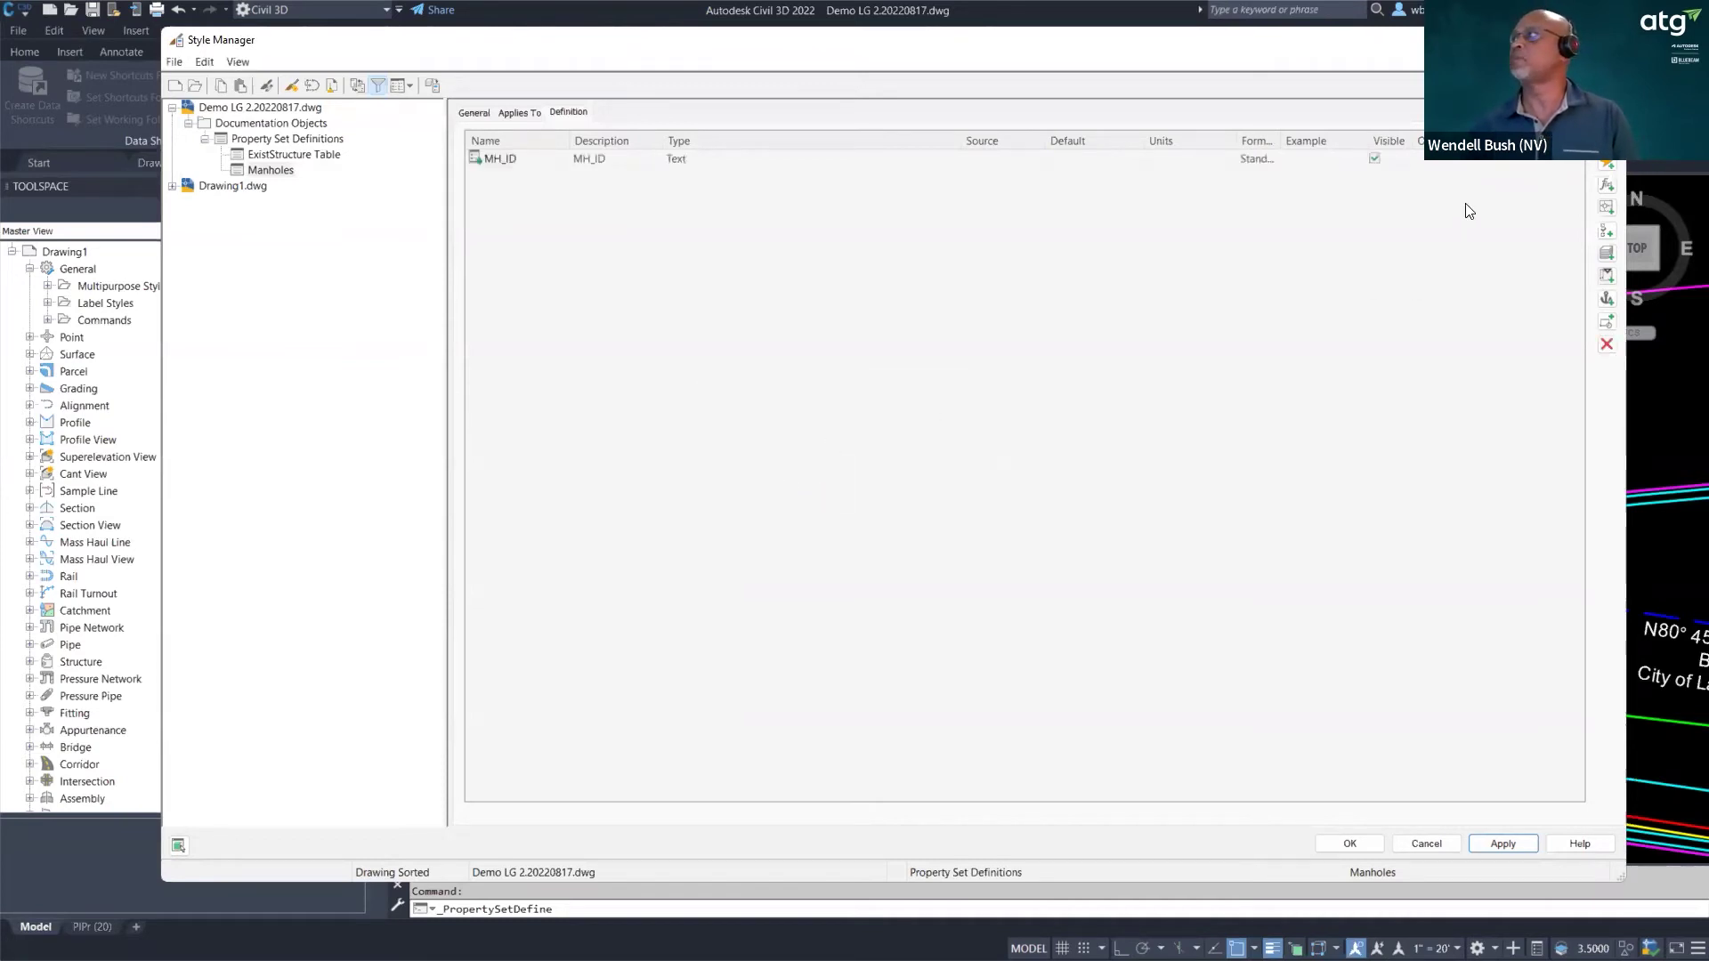
- Add two more manual properties named Invert and Type to the Manholes property set definition
left_click(1607, 163)
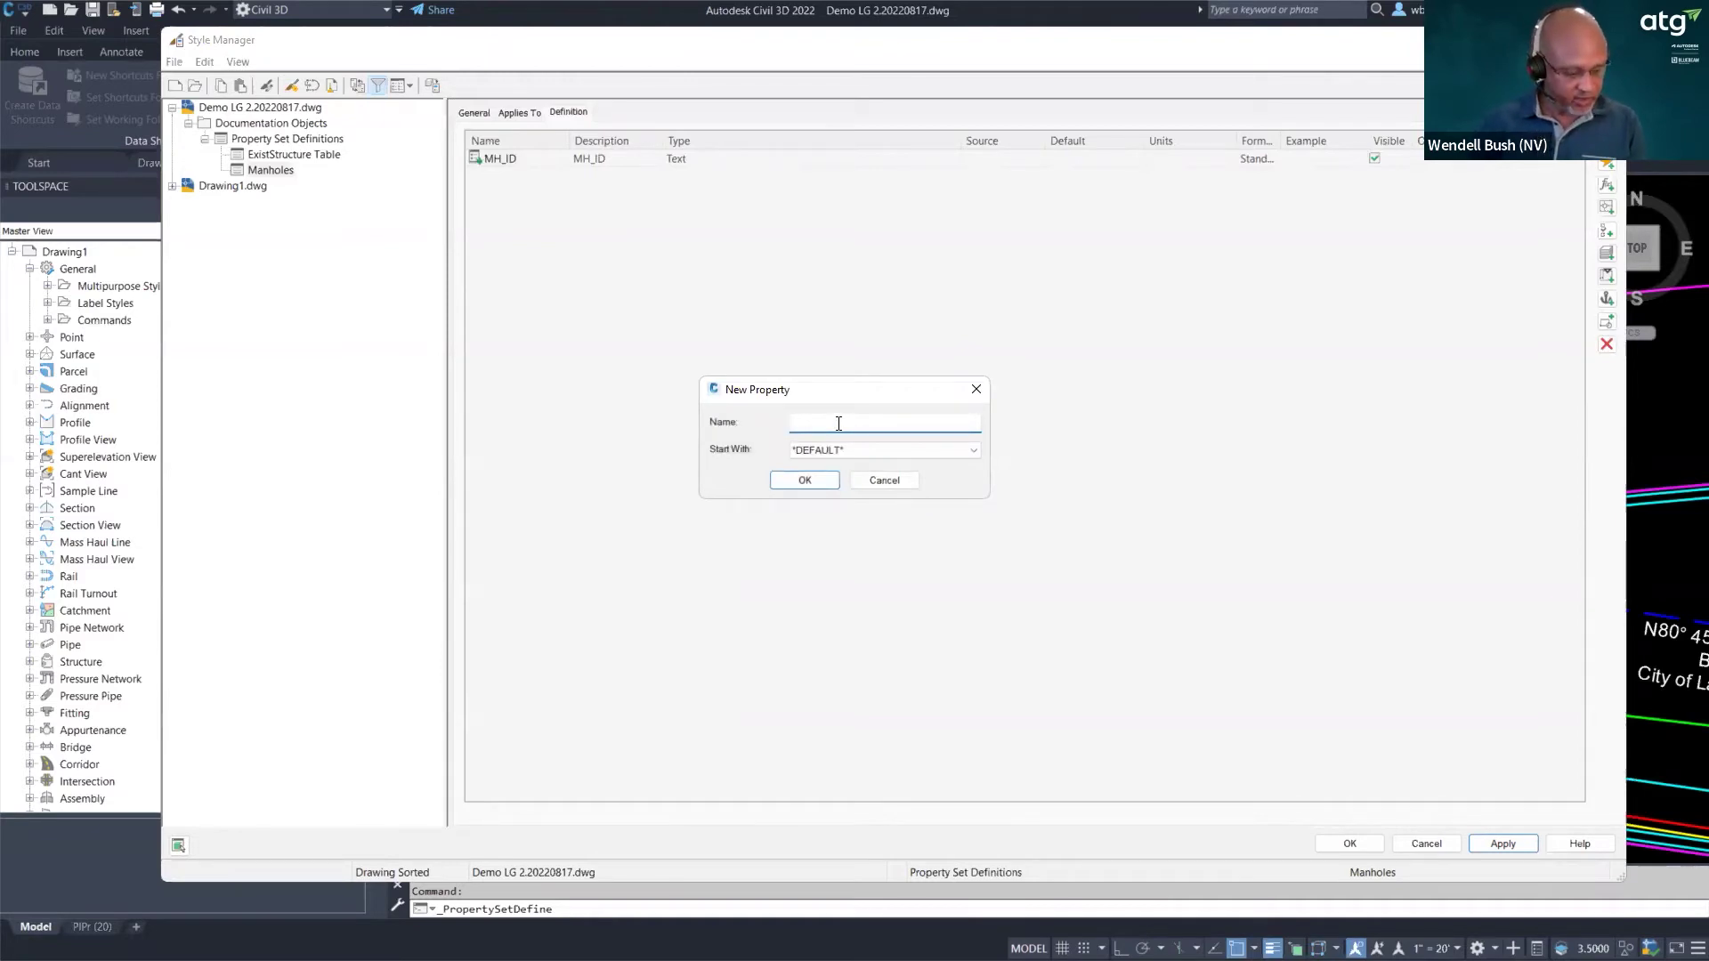
type("Invert")
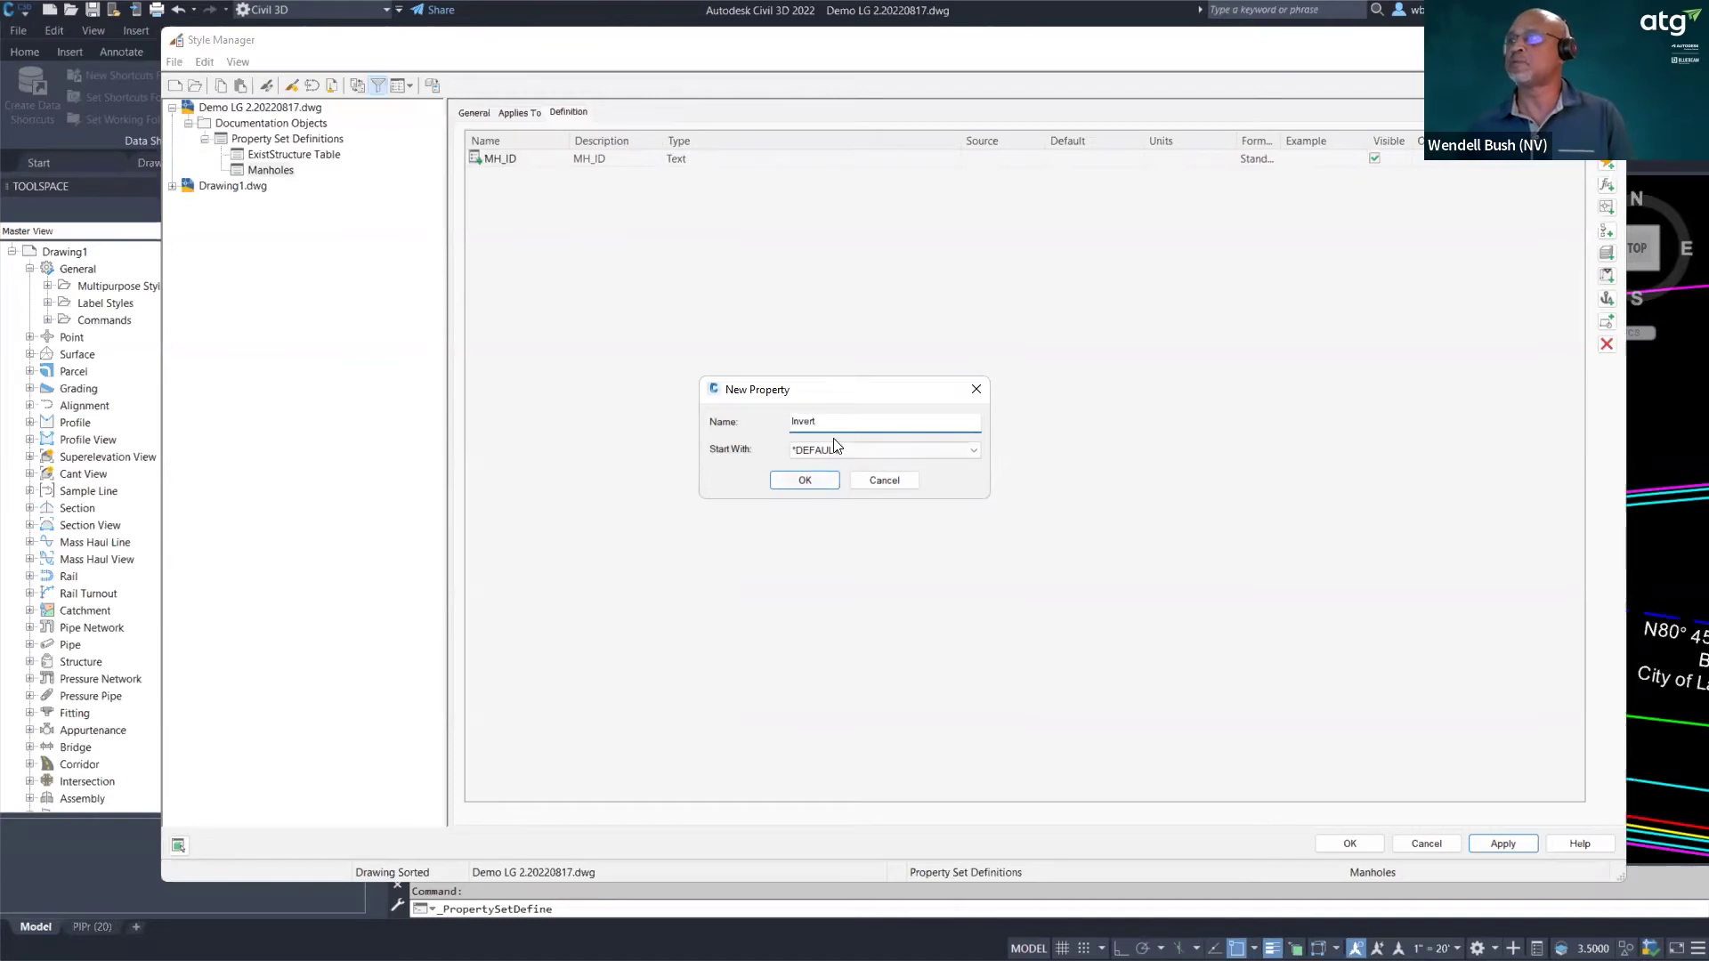
left_click(805, 481)
left_click(1607, 162)
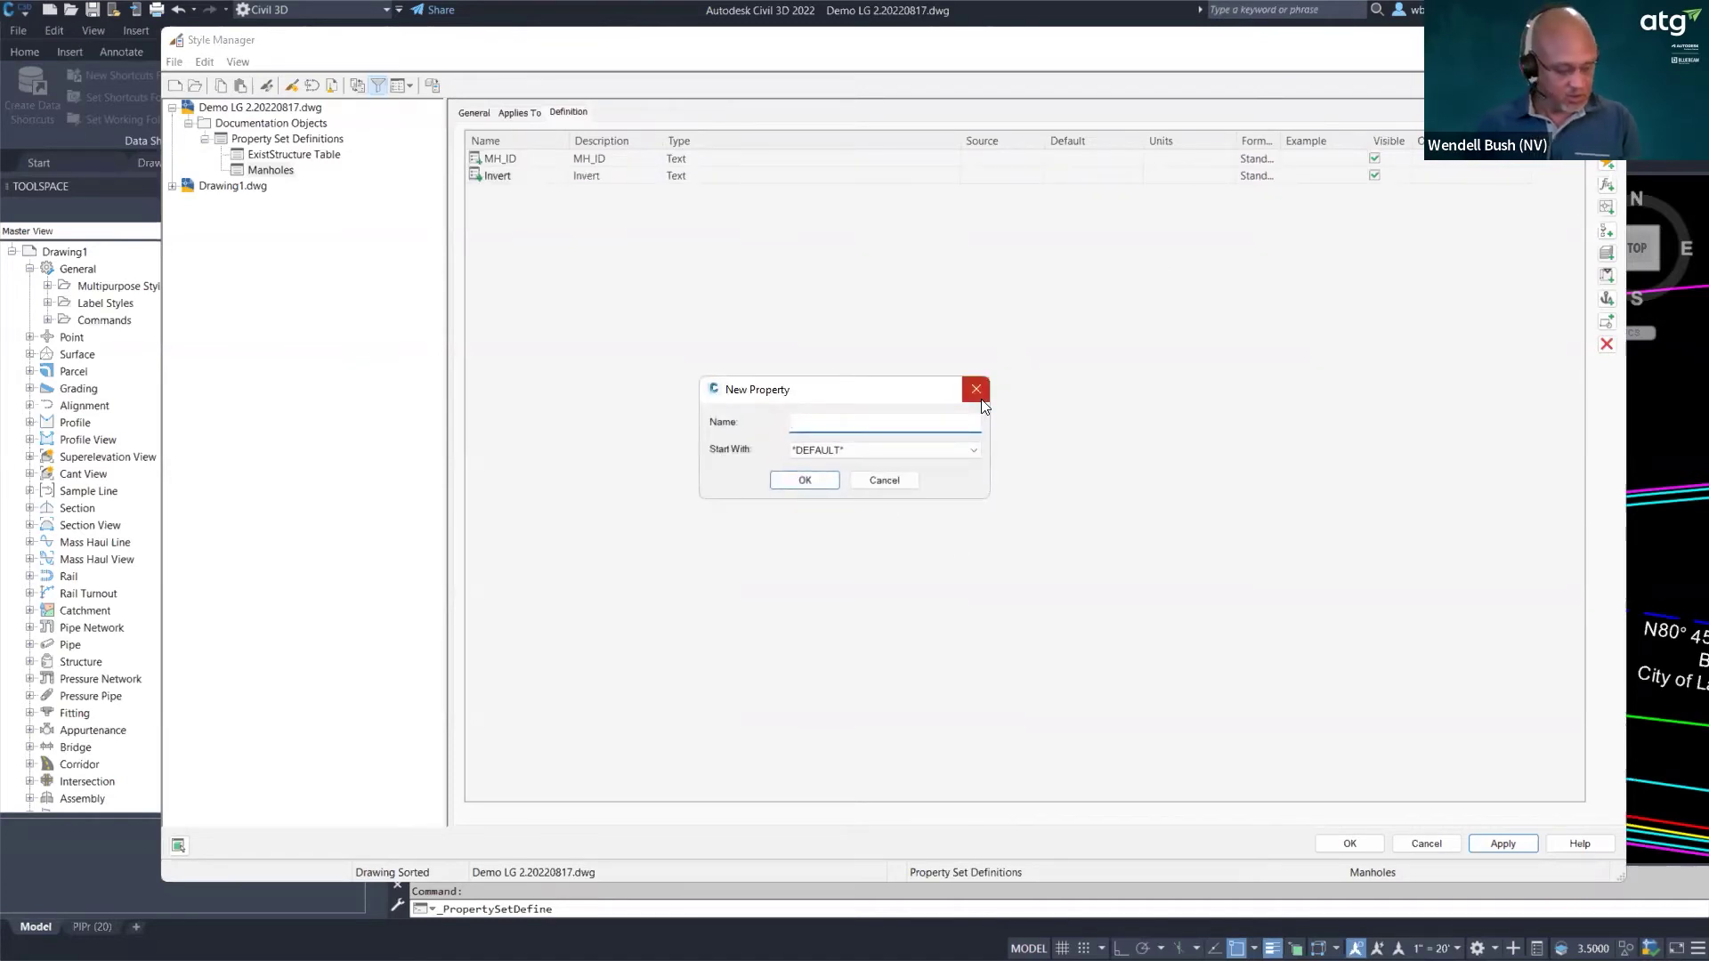
type("Ty")
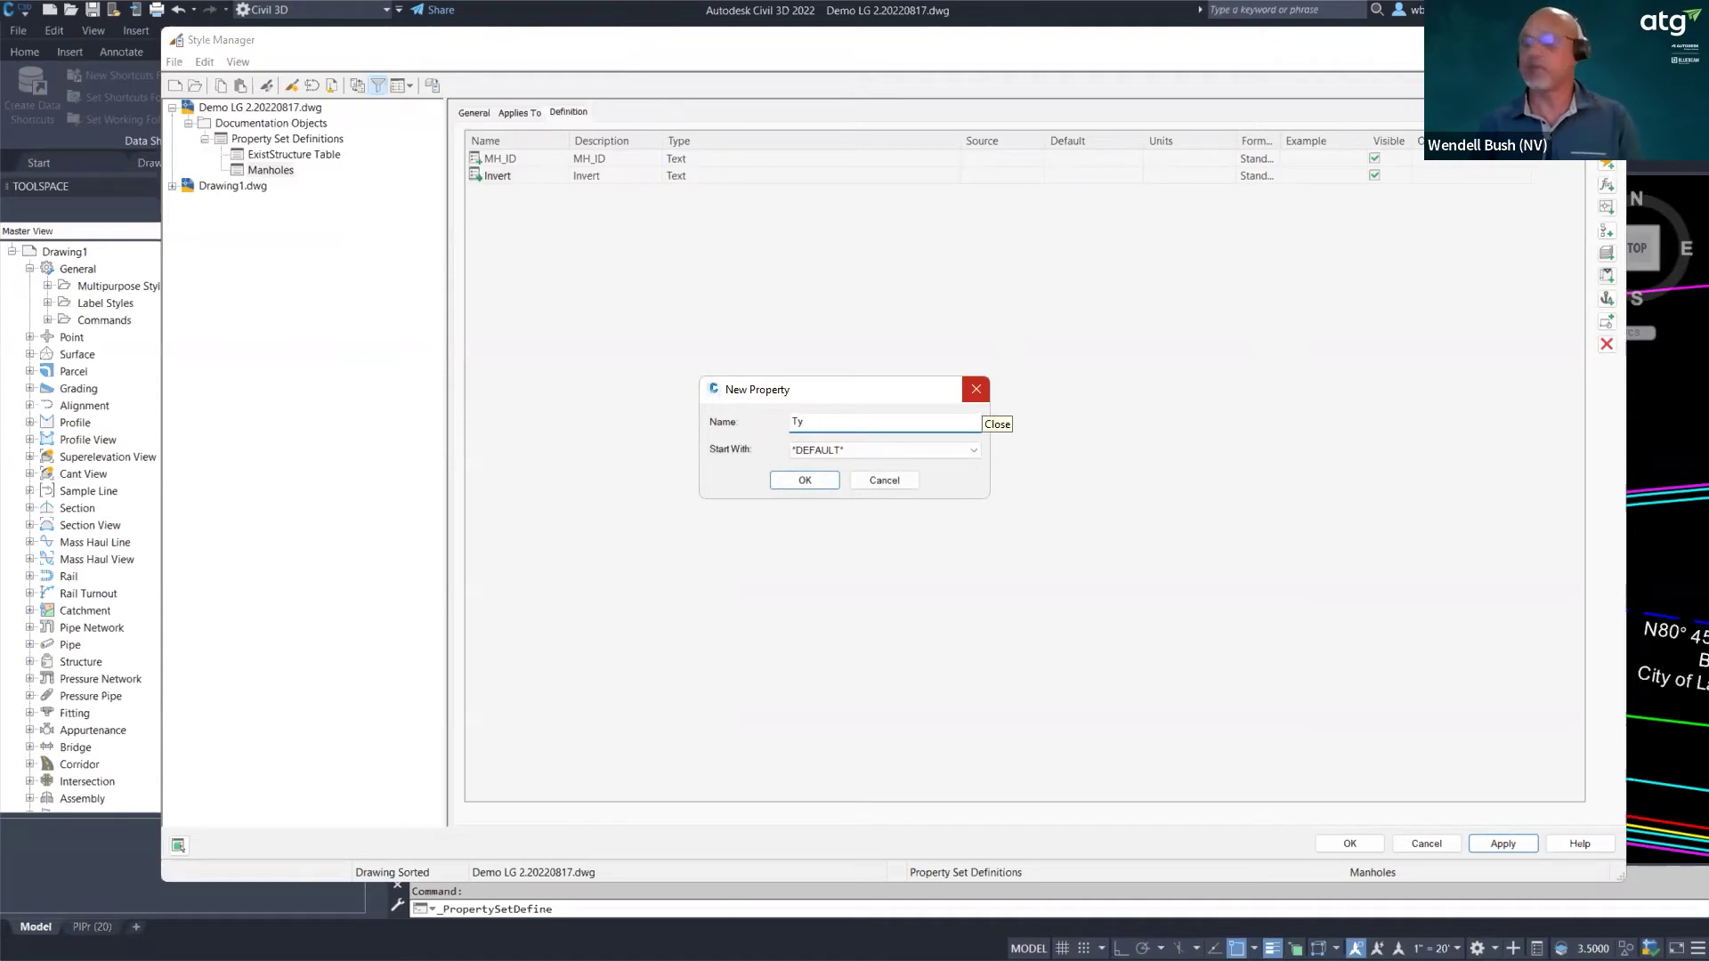
type("pe")
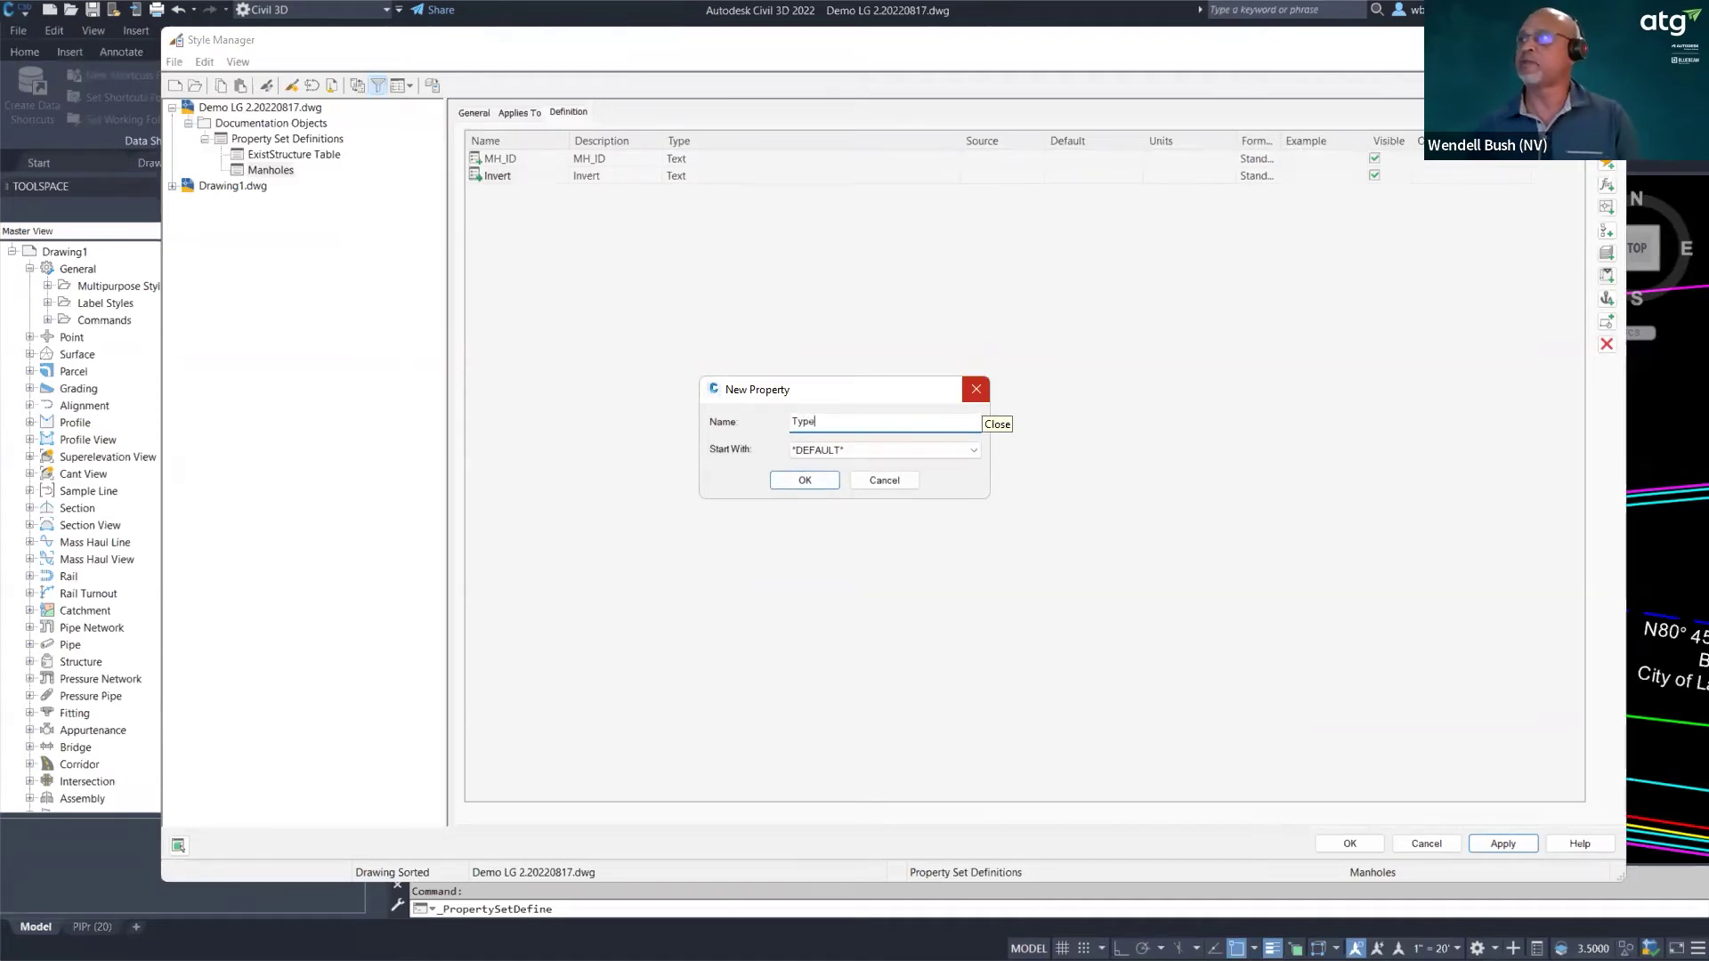
left_click(805, 480)
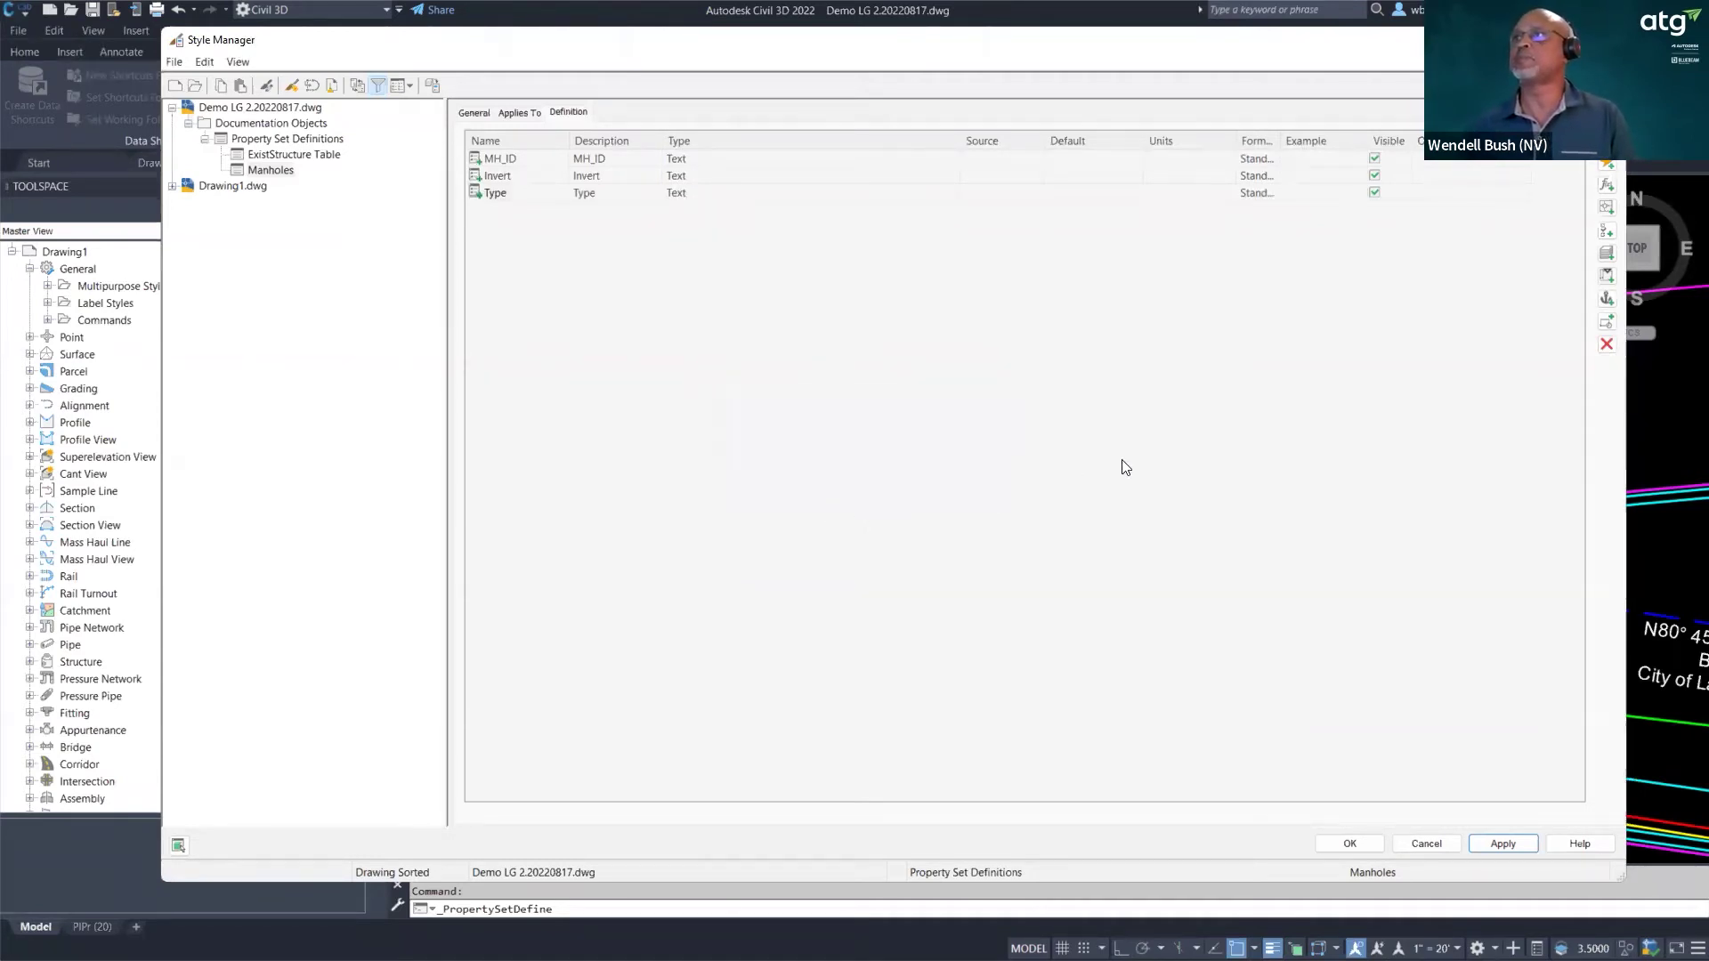
- Add a manual property named Verified to the Manholes property set definition and apply the changes
left_click(1607, 164)
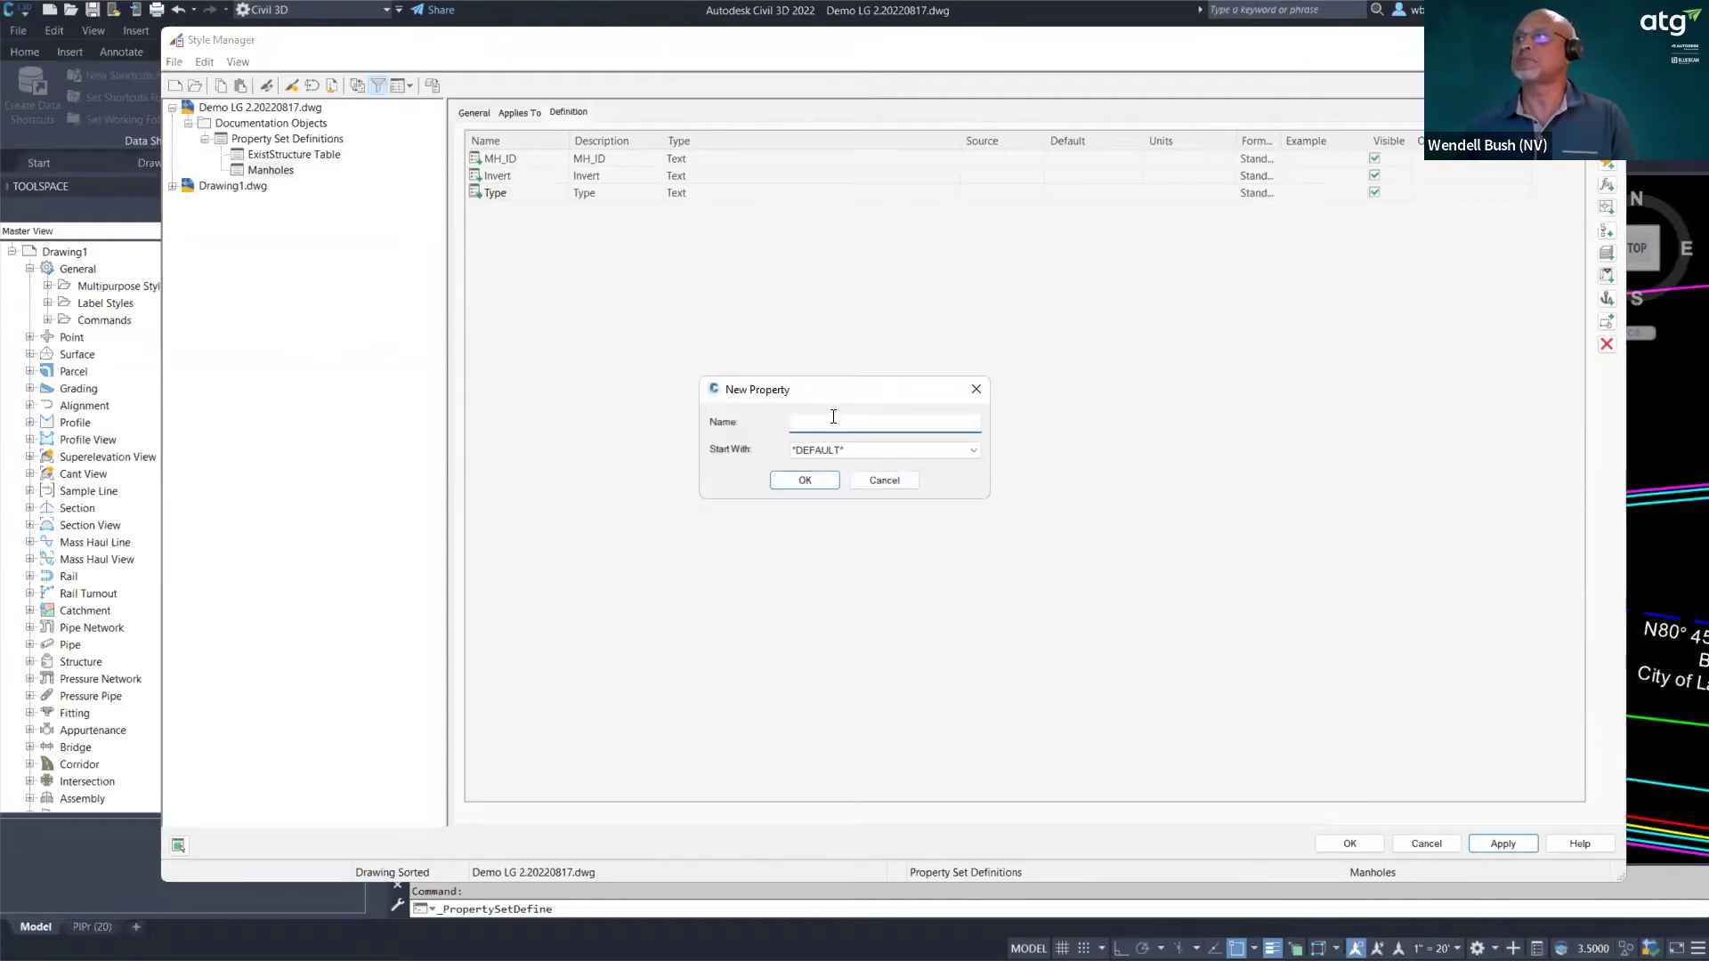
type("V")
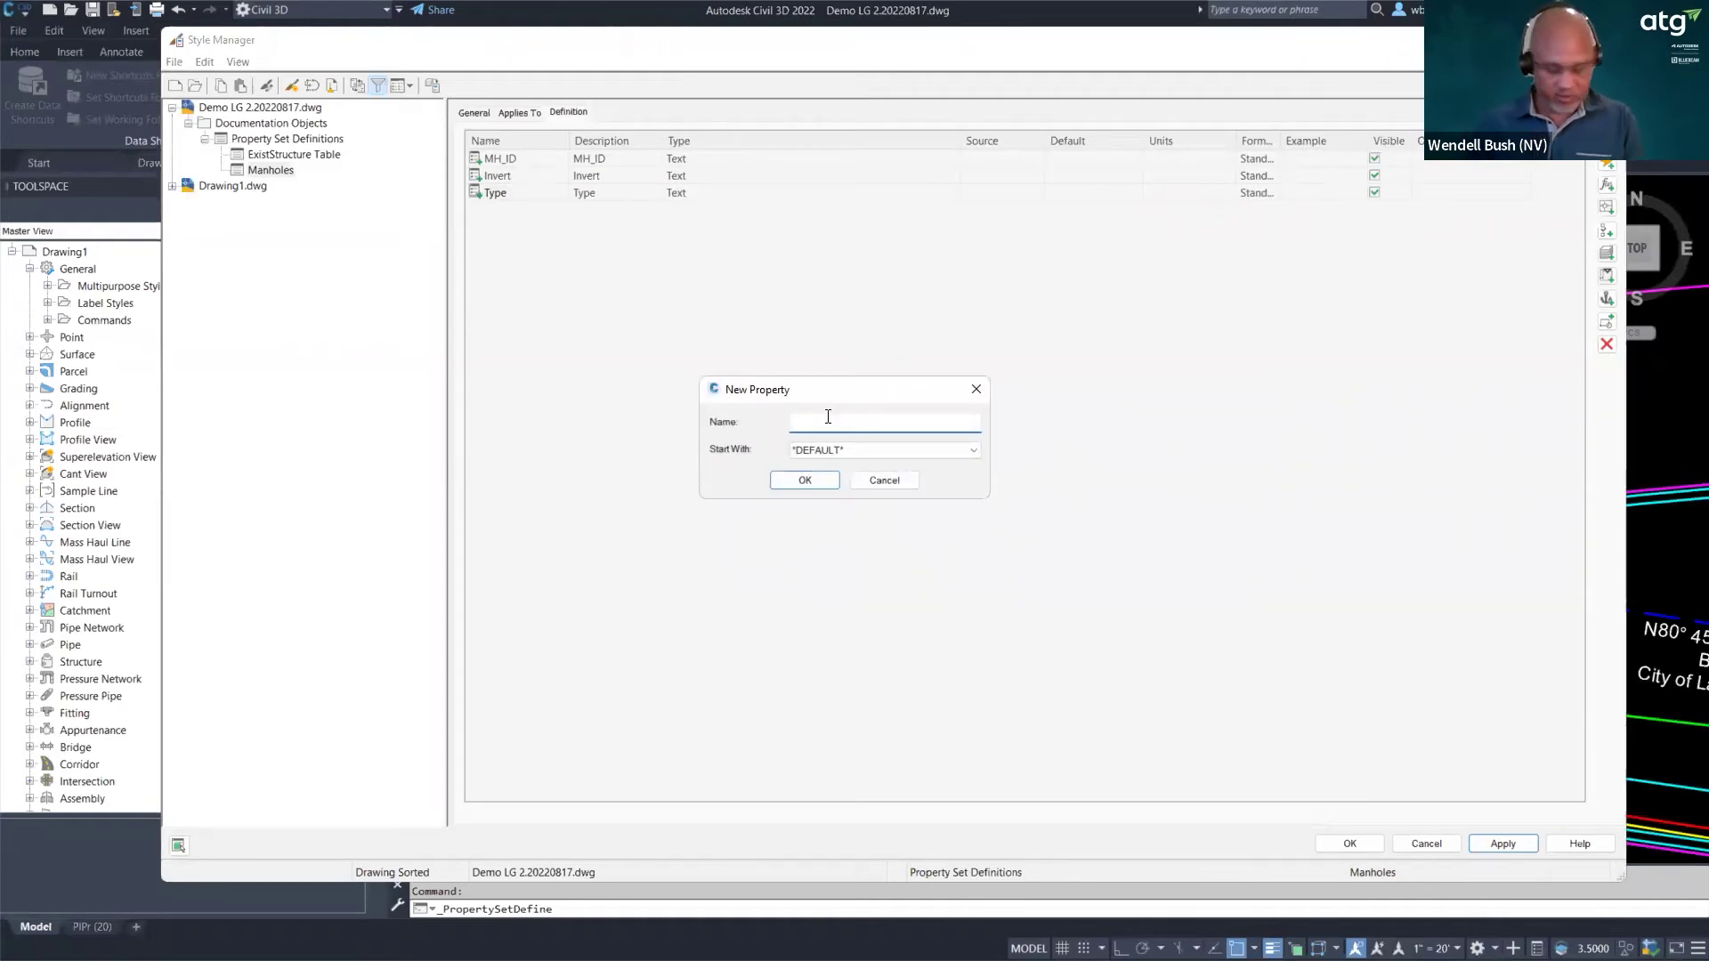
type("erified")
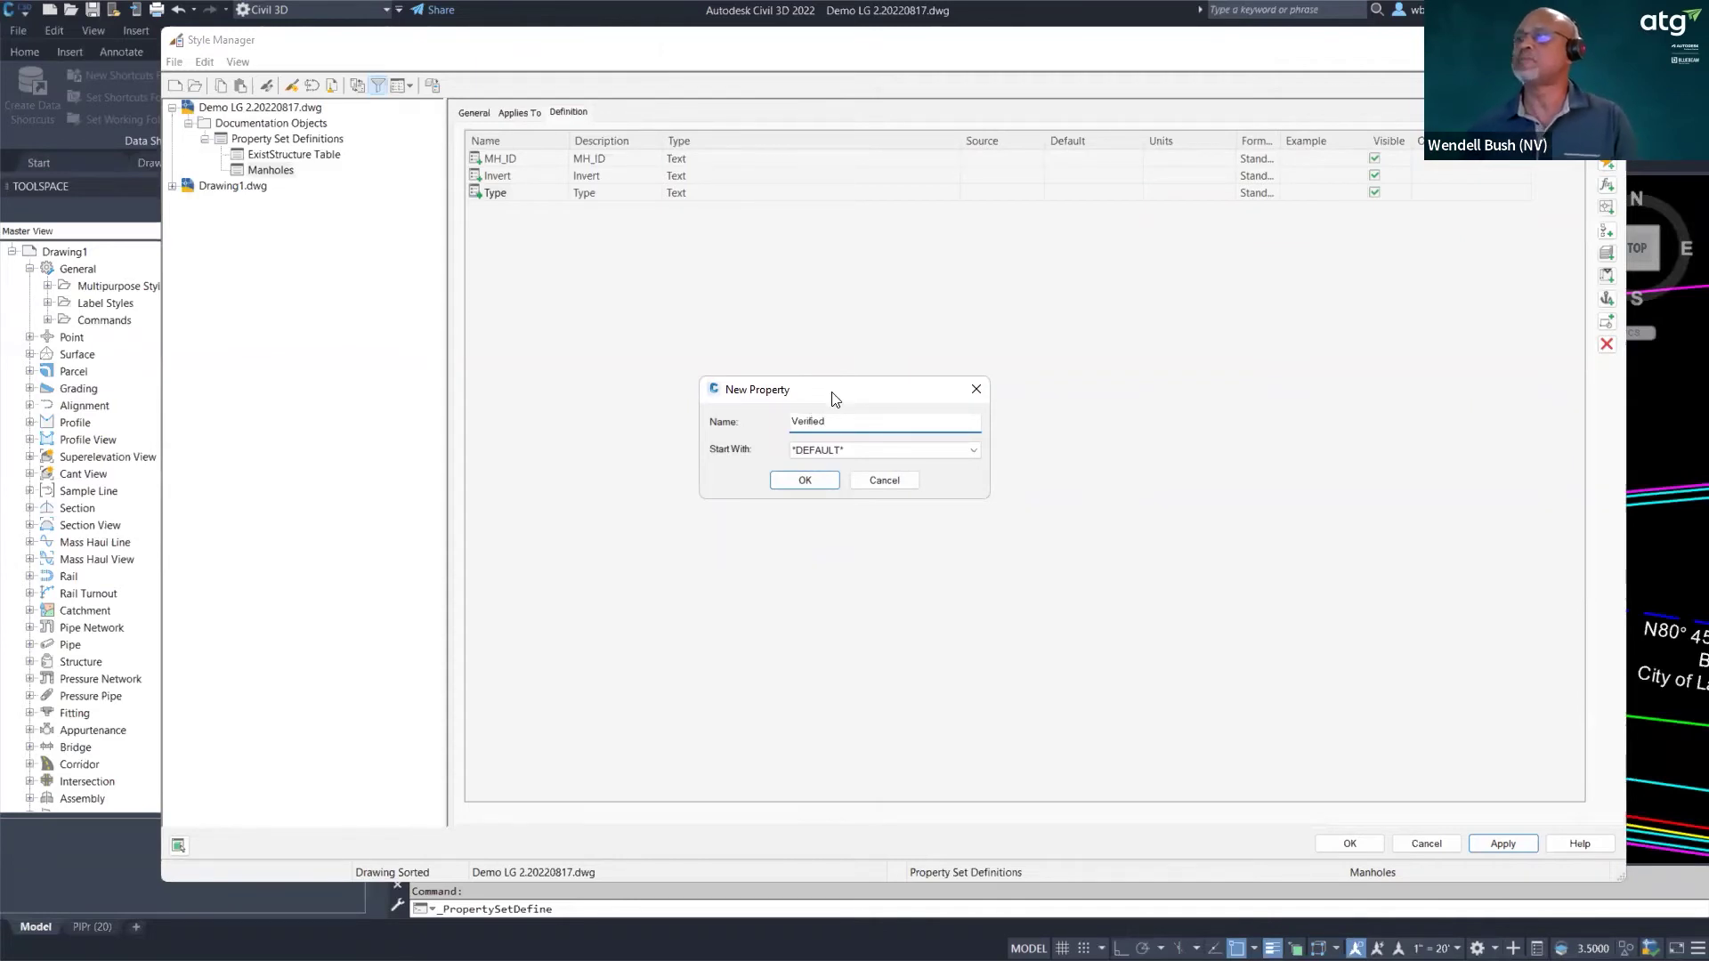
left_click(800, 480)
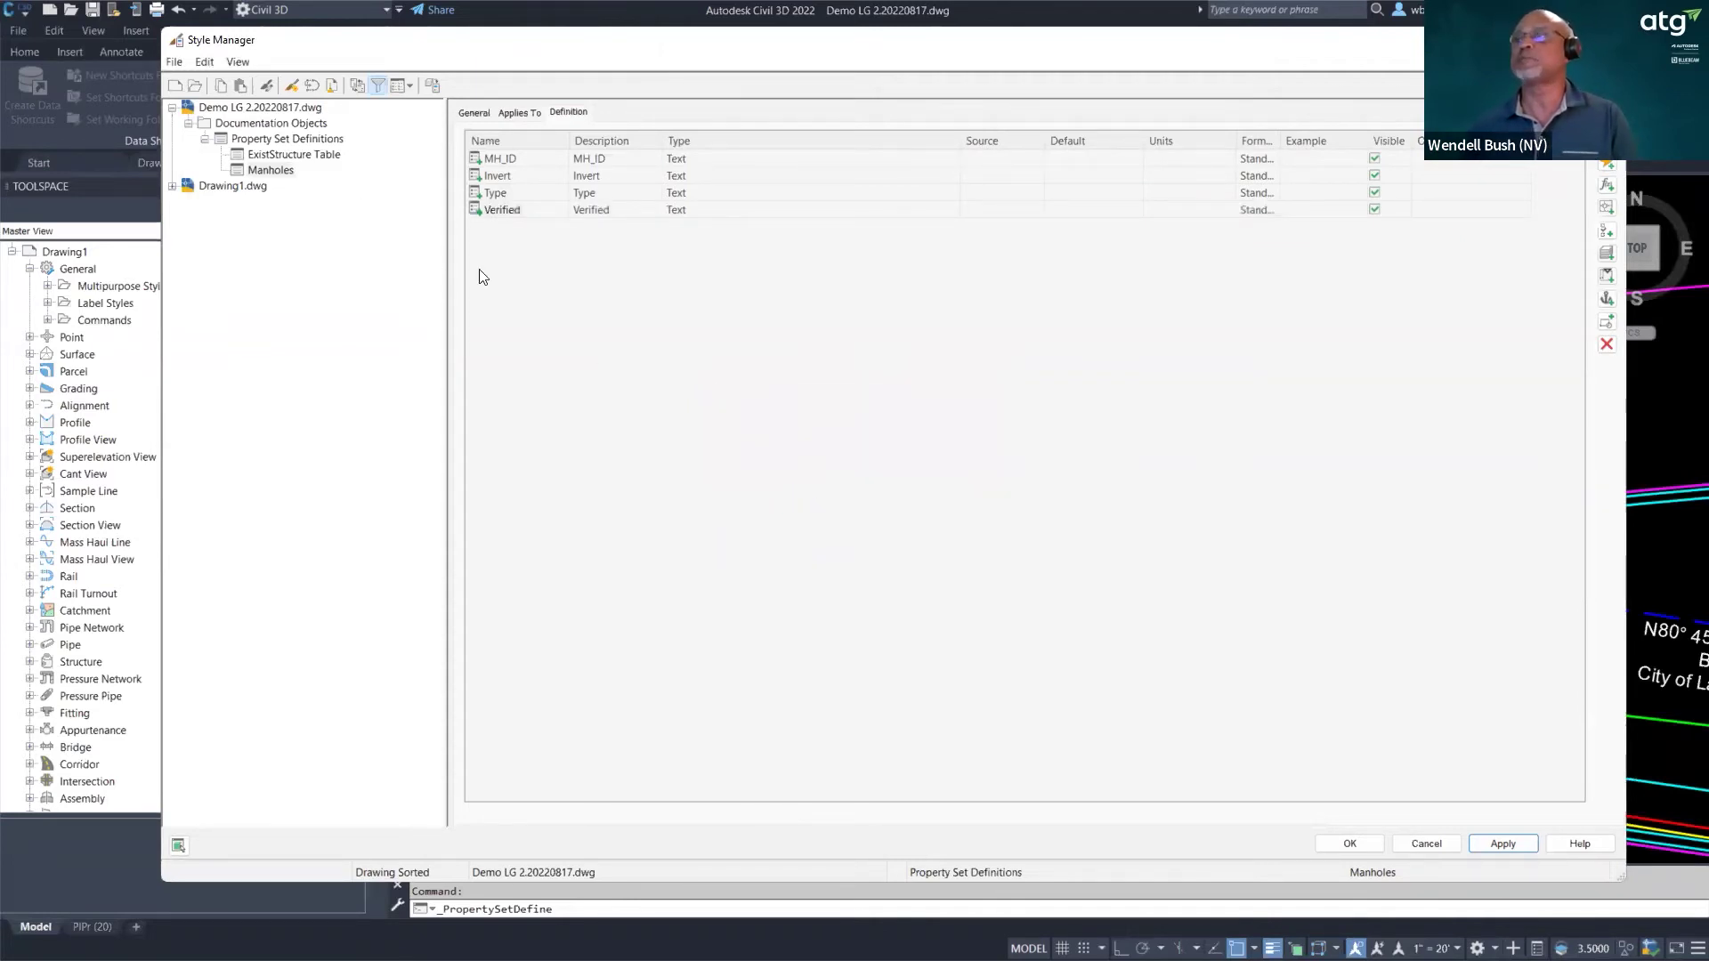
left_click(1490, 846)
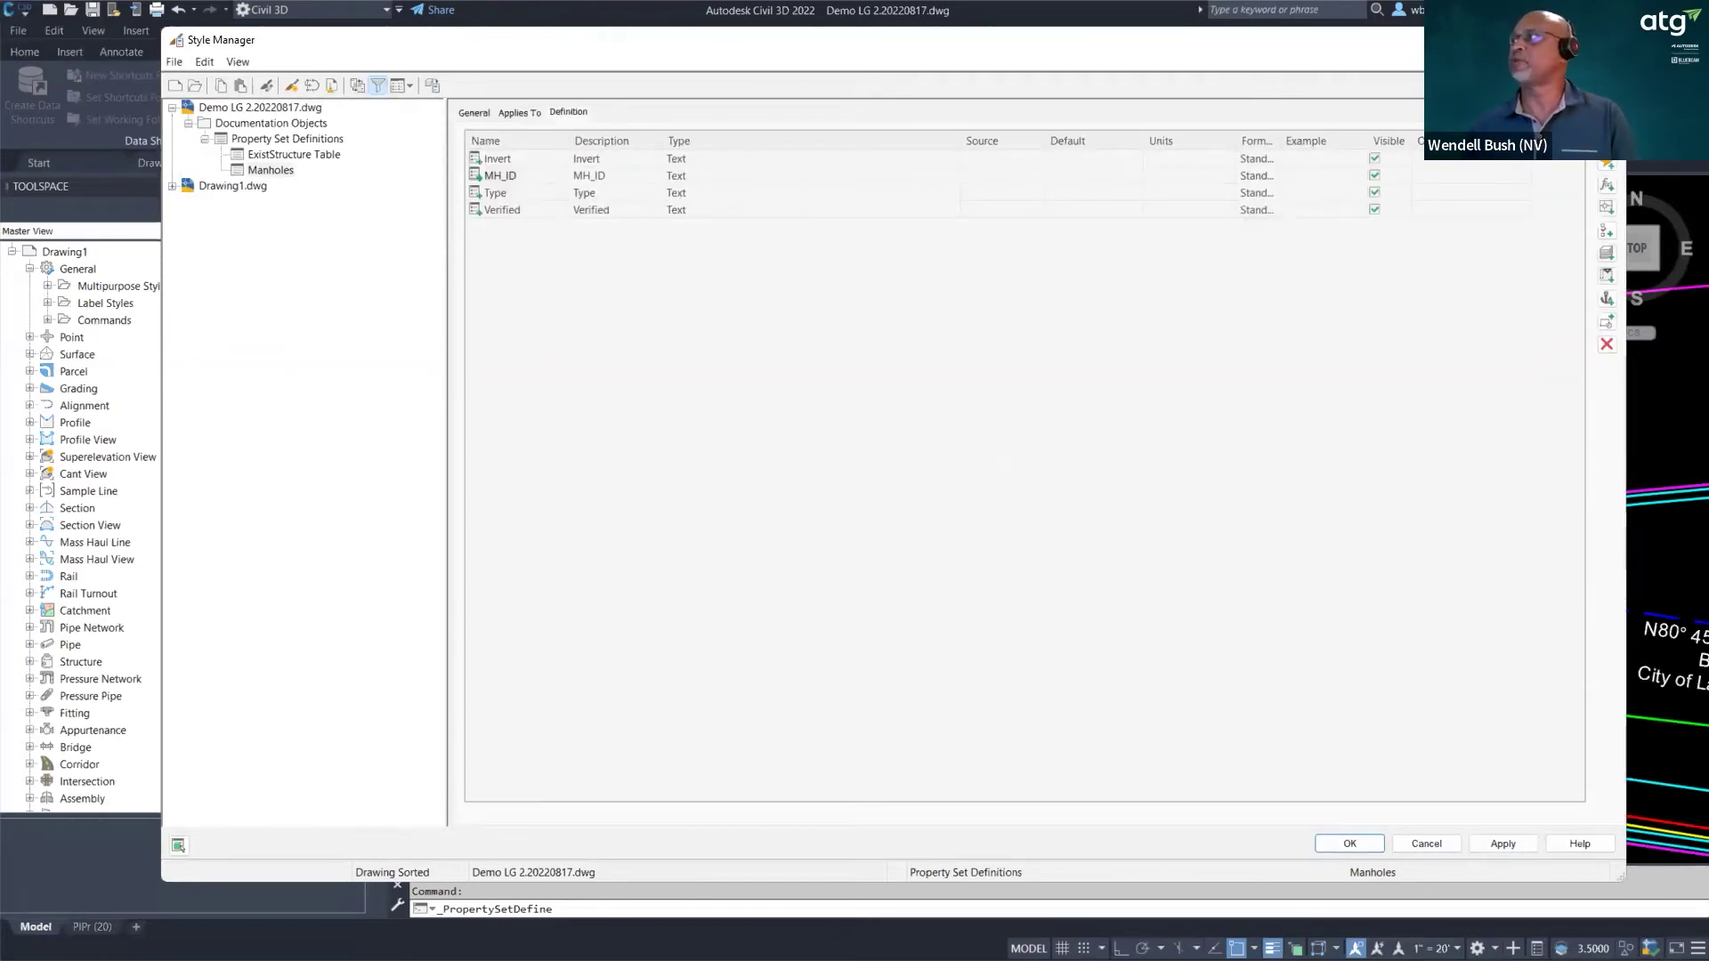
- Create a new property set definition named Sewer Line in Demo LG 2.20220817.dwg
left_click(301, 139)
right_click(301, 139)
left_click(356, 149)
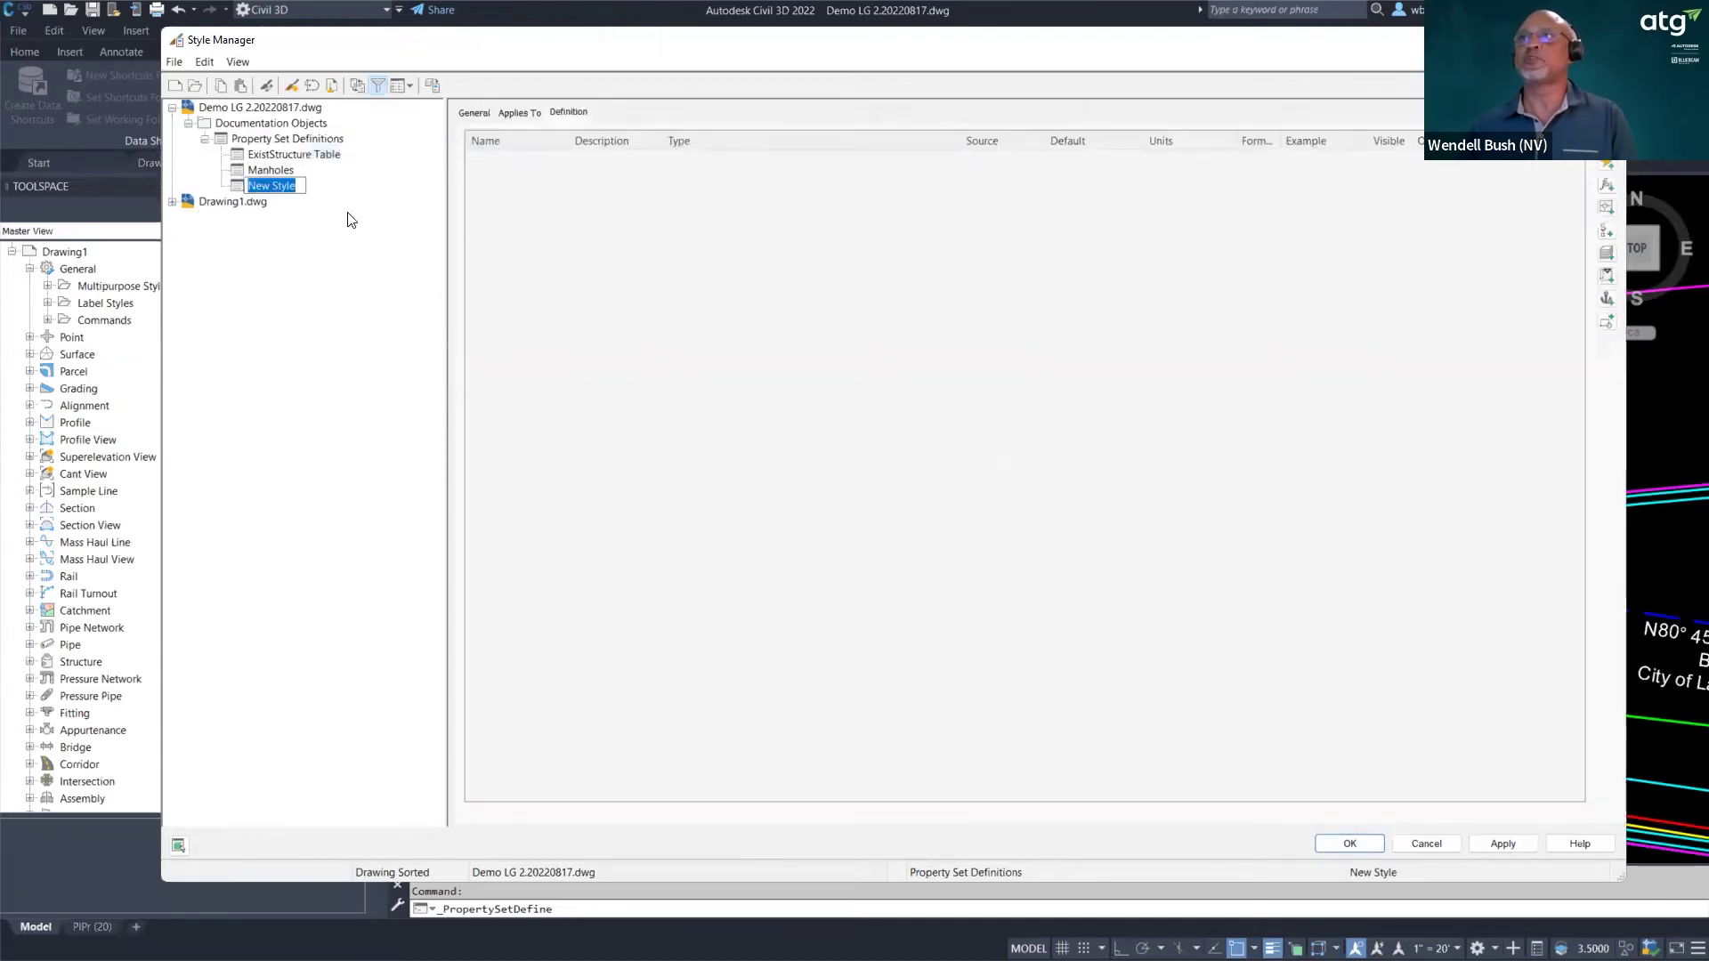
key("BackSpace")
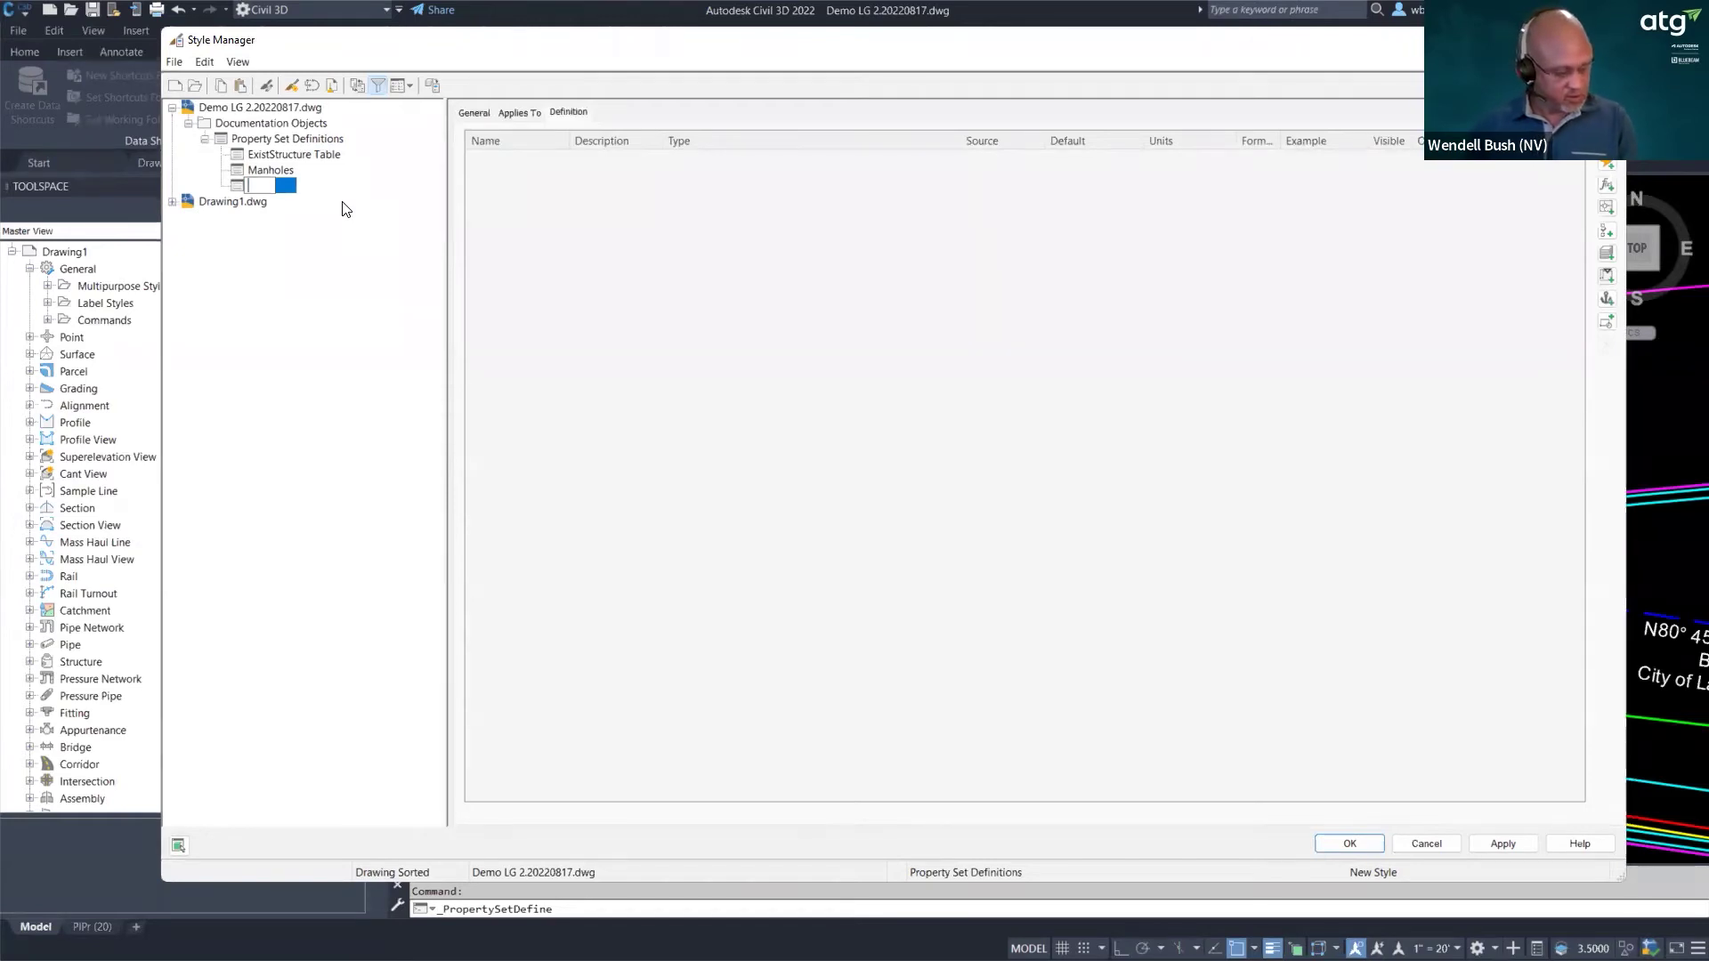
type("Sew")
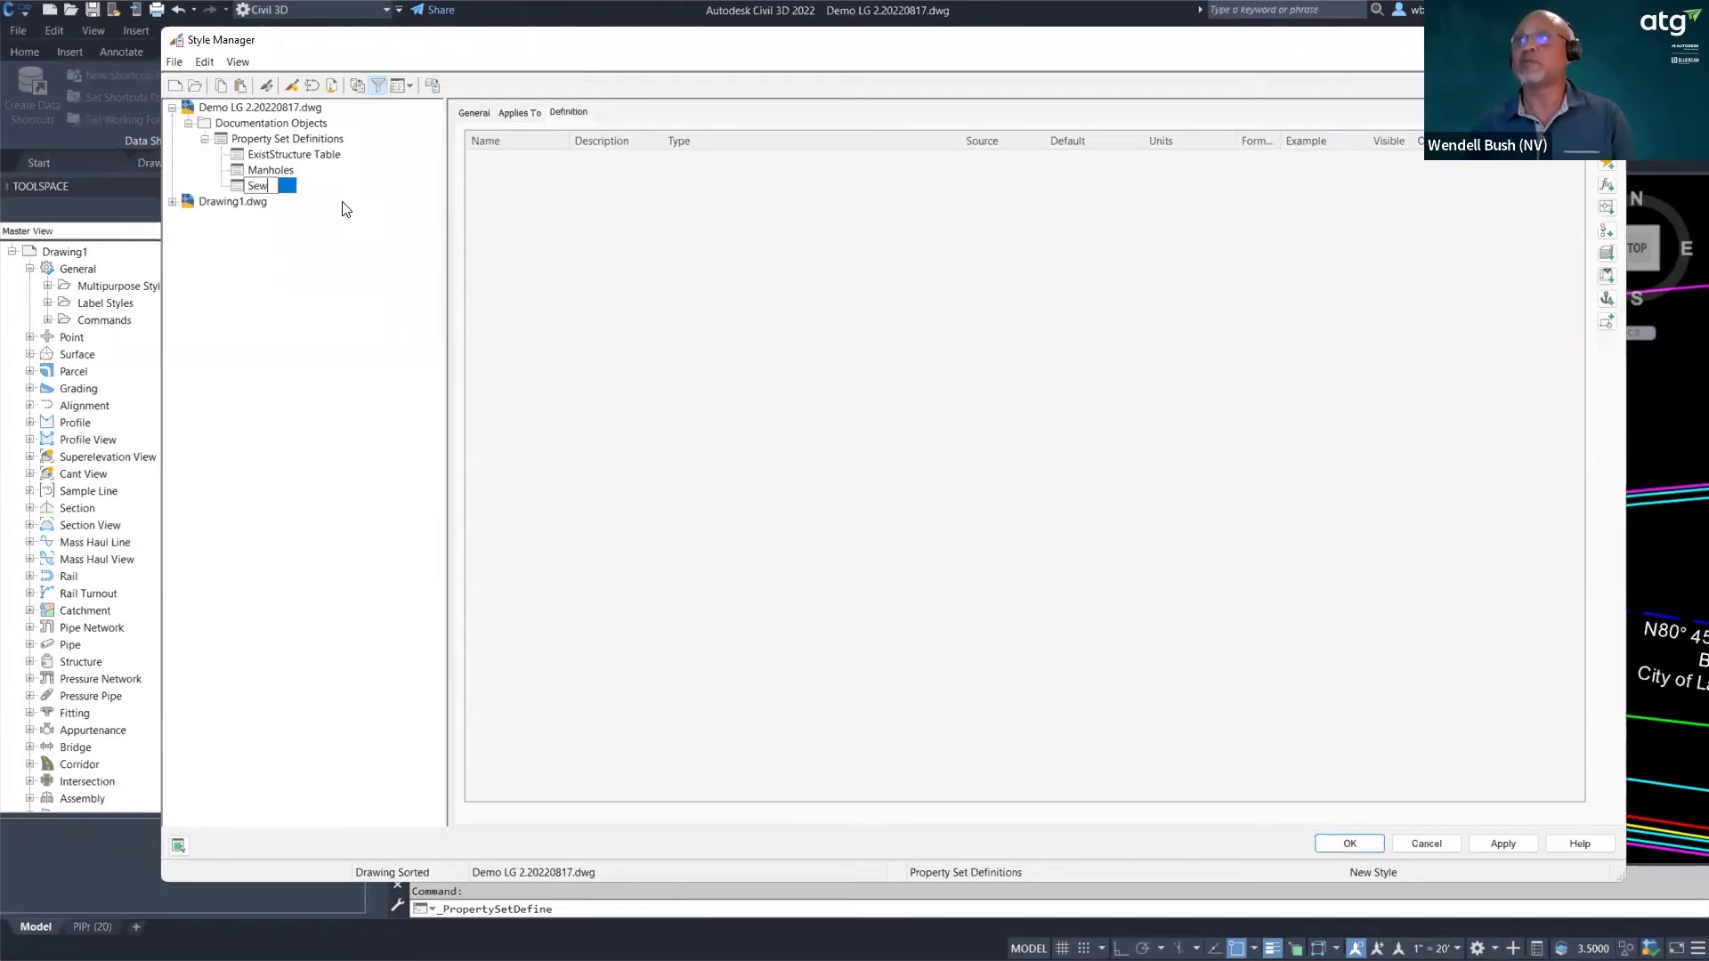
type("er")
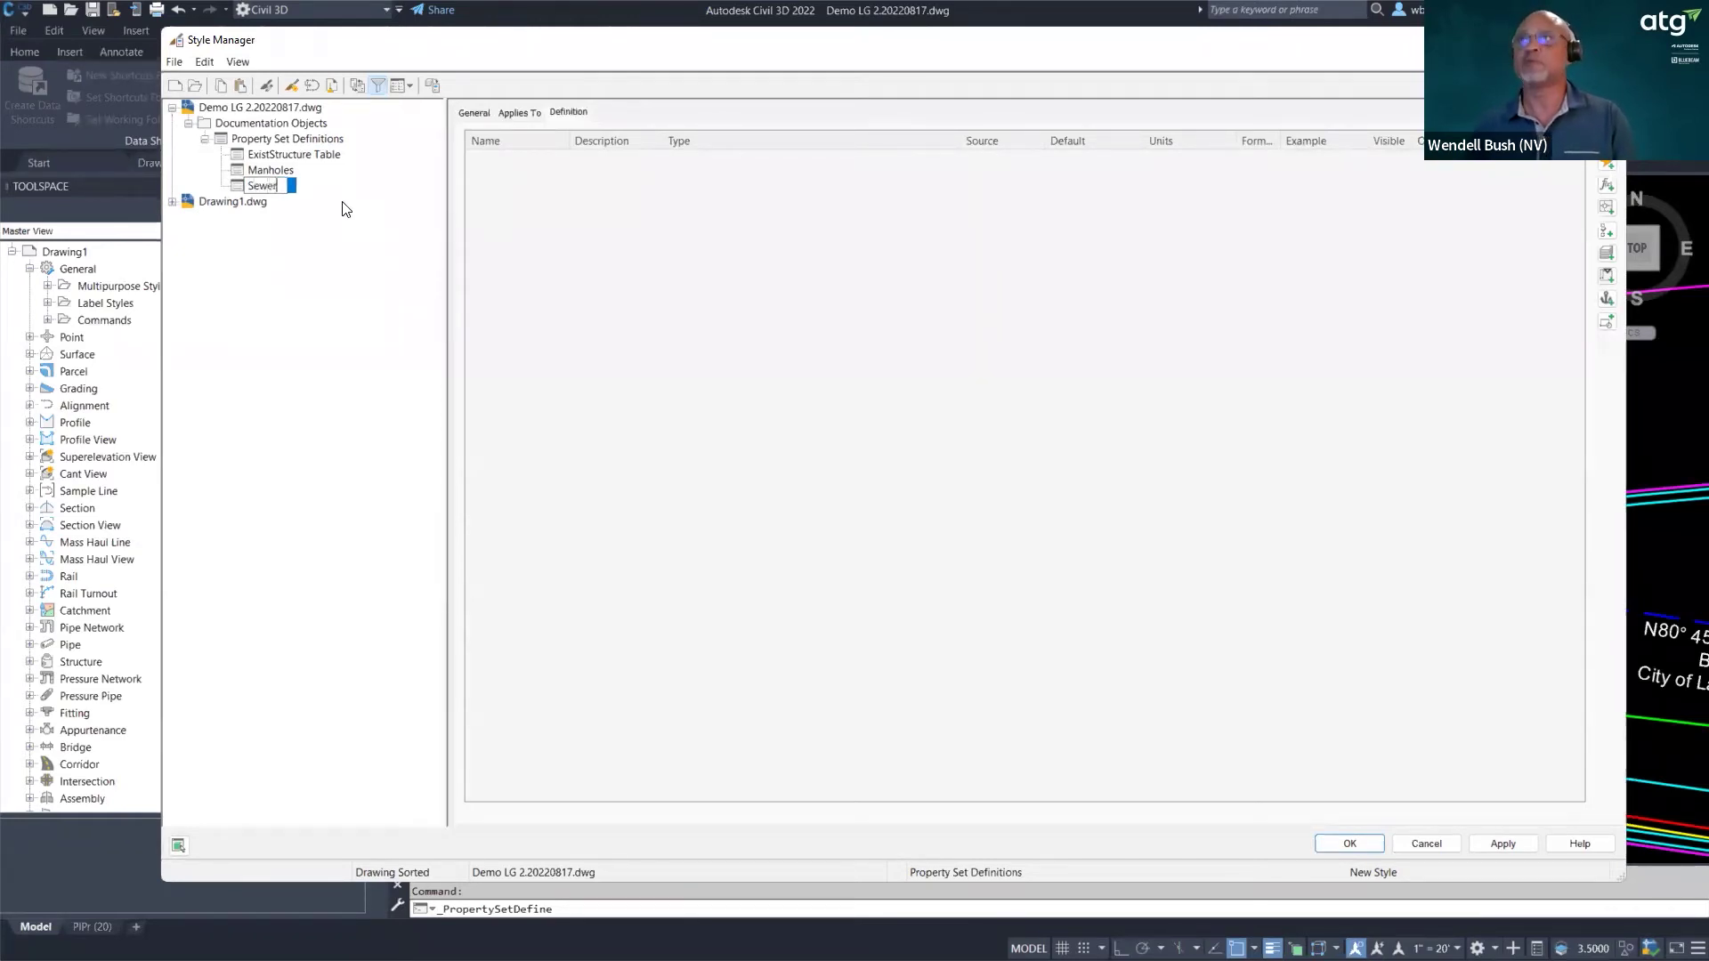
type(" Line")
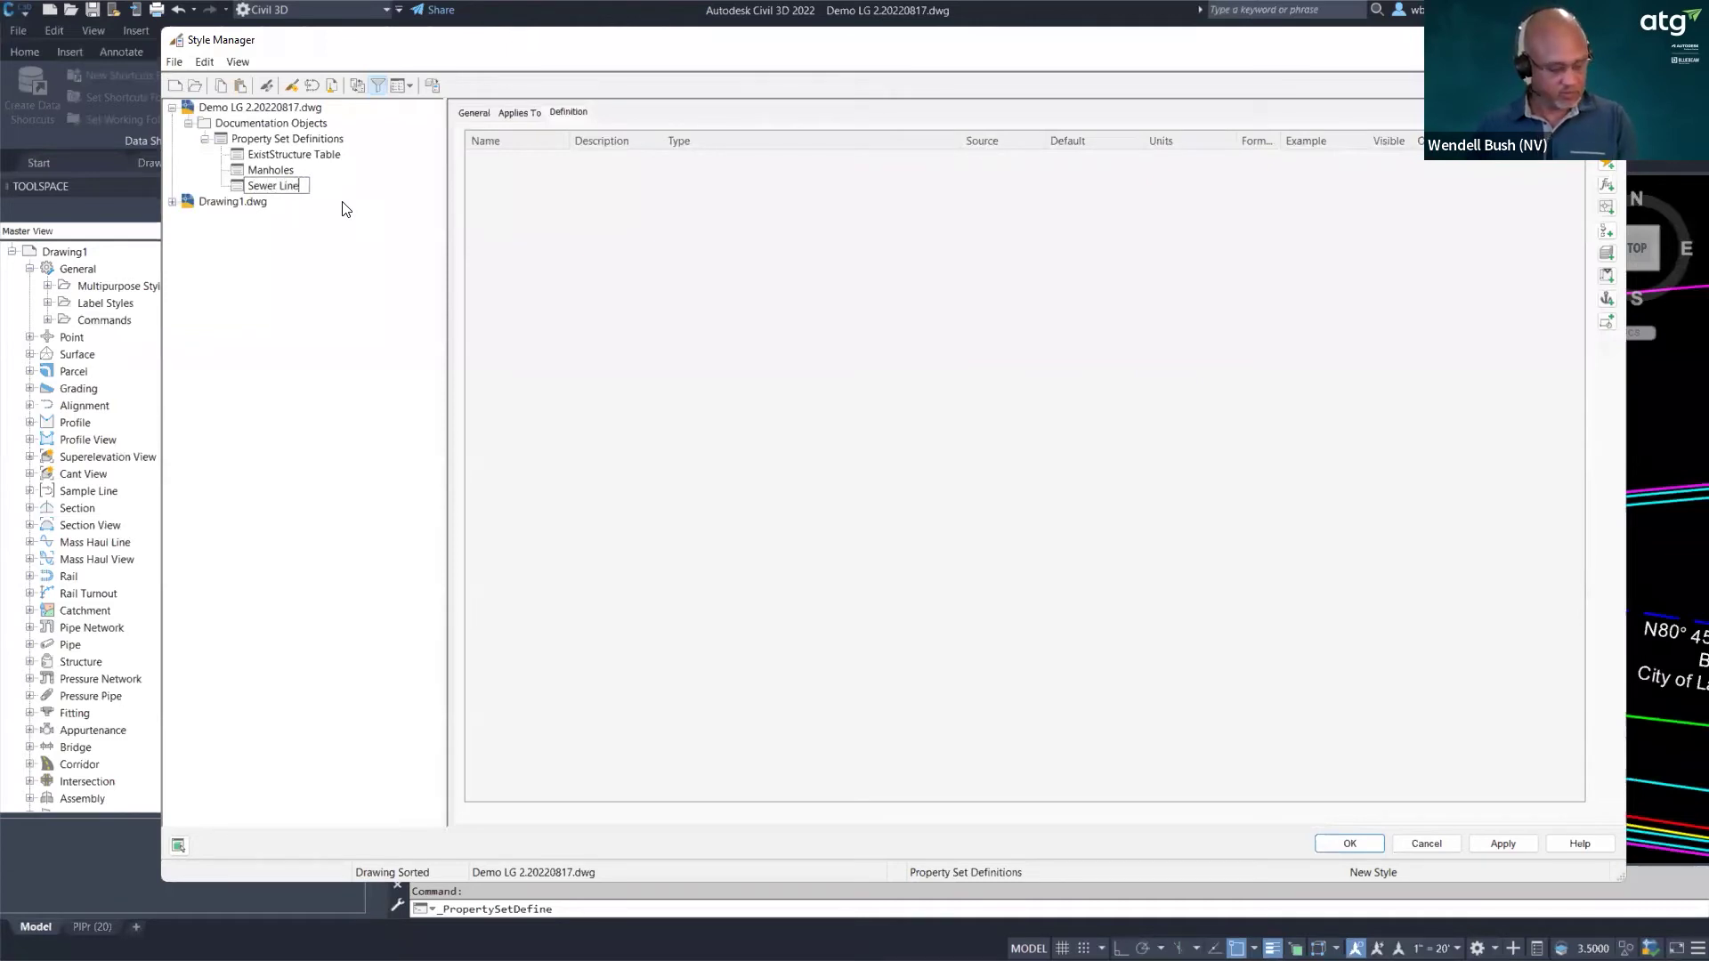
key("Return")
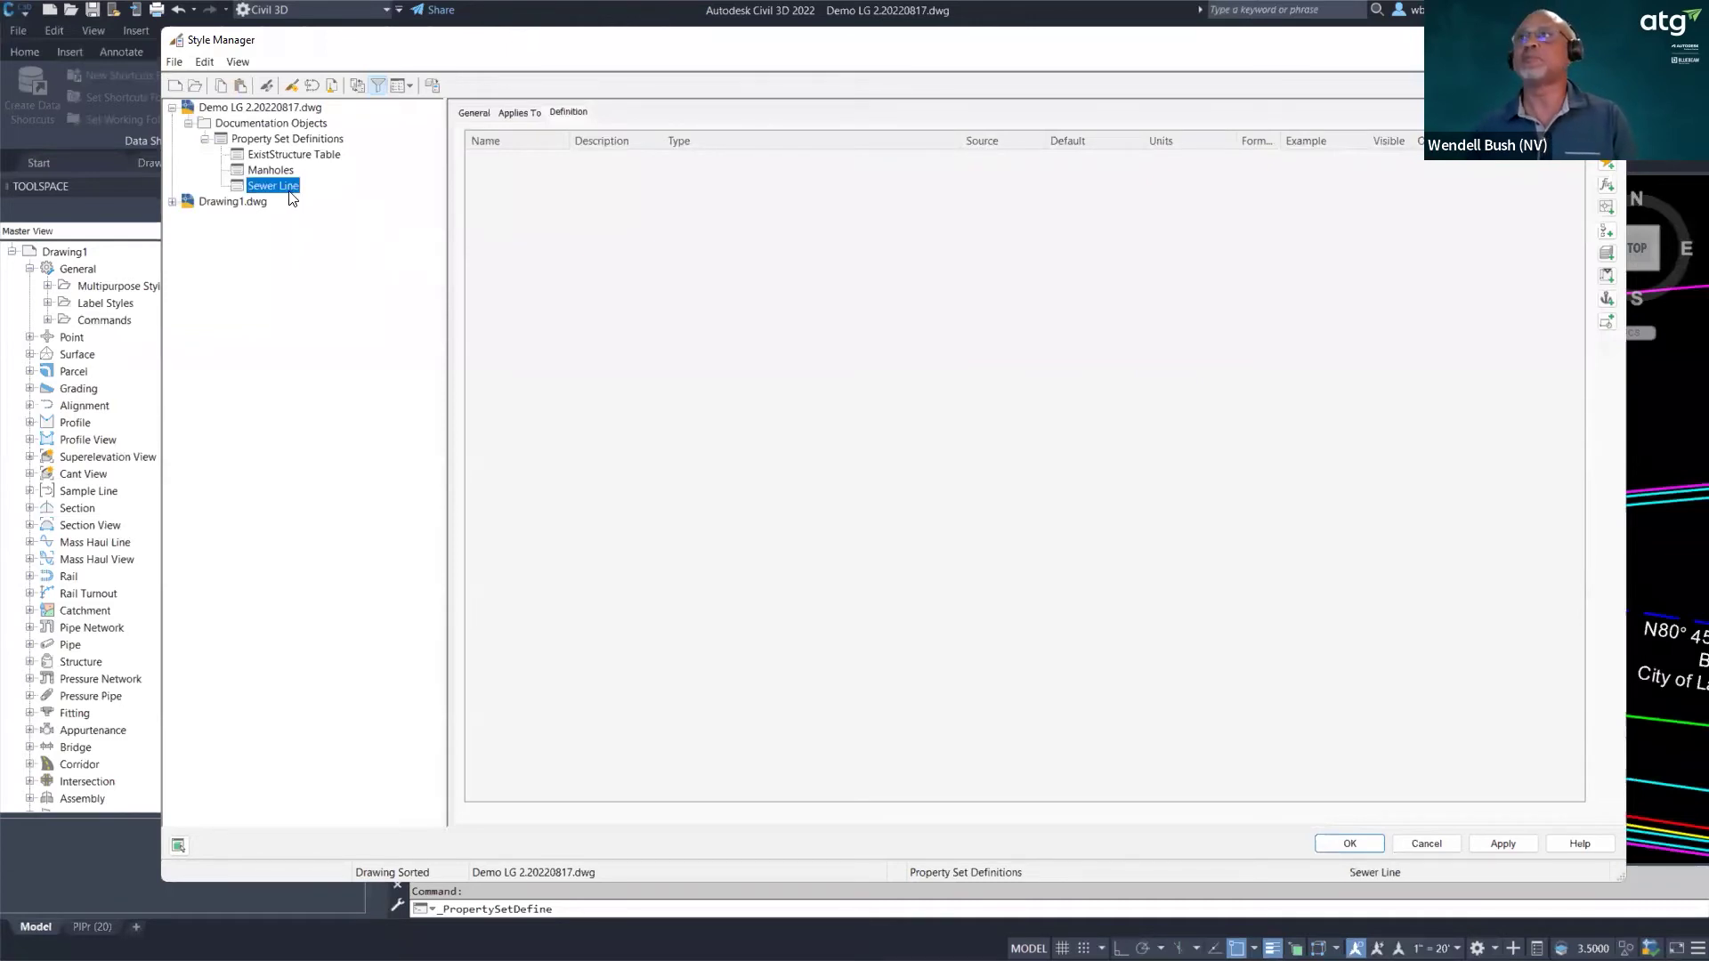
- Set the Sewer Line property set definition to apply to all object types
right_click(284, 186)
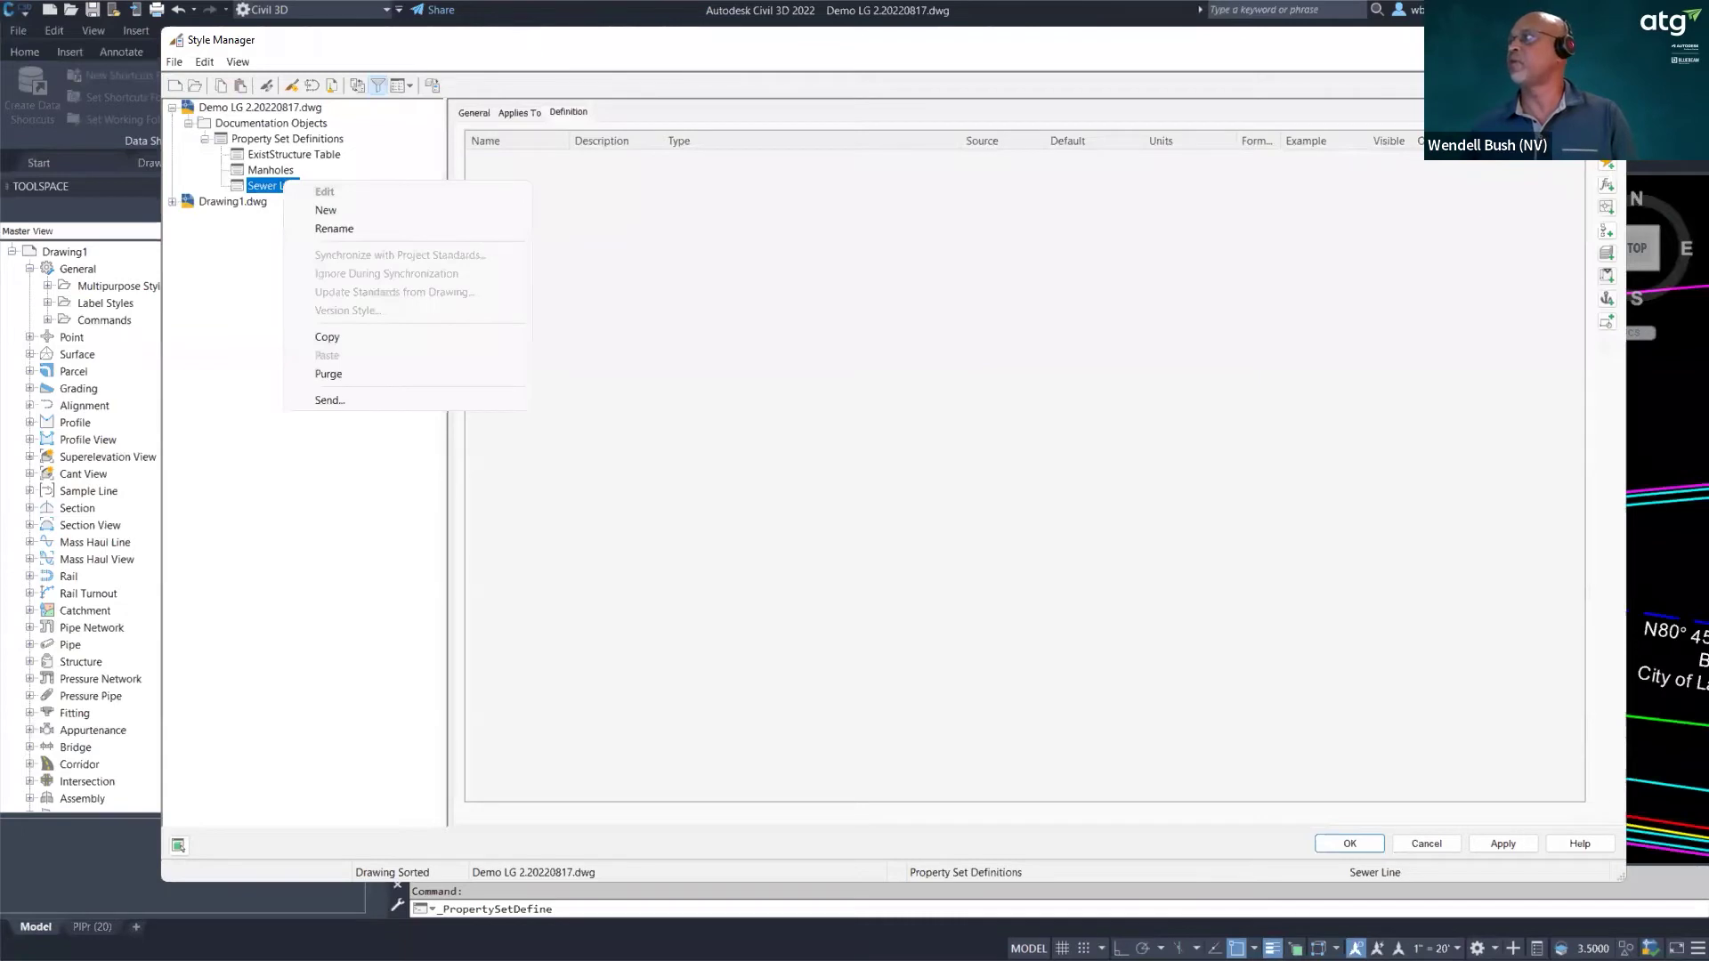
left_click(537, 267)
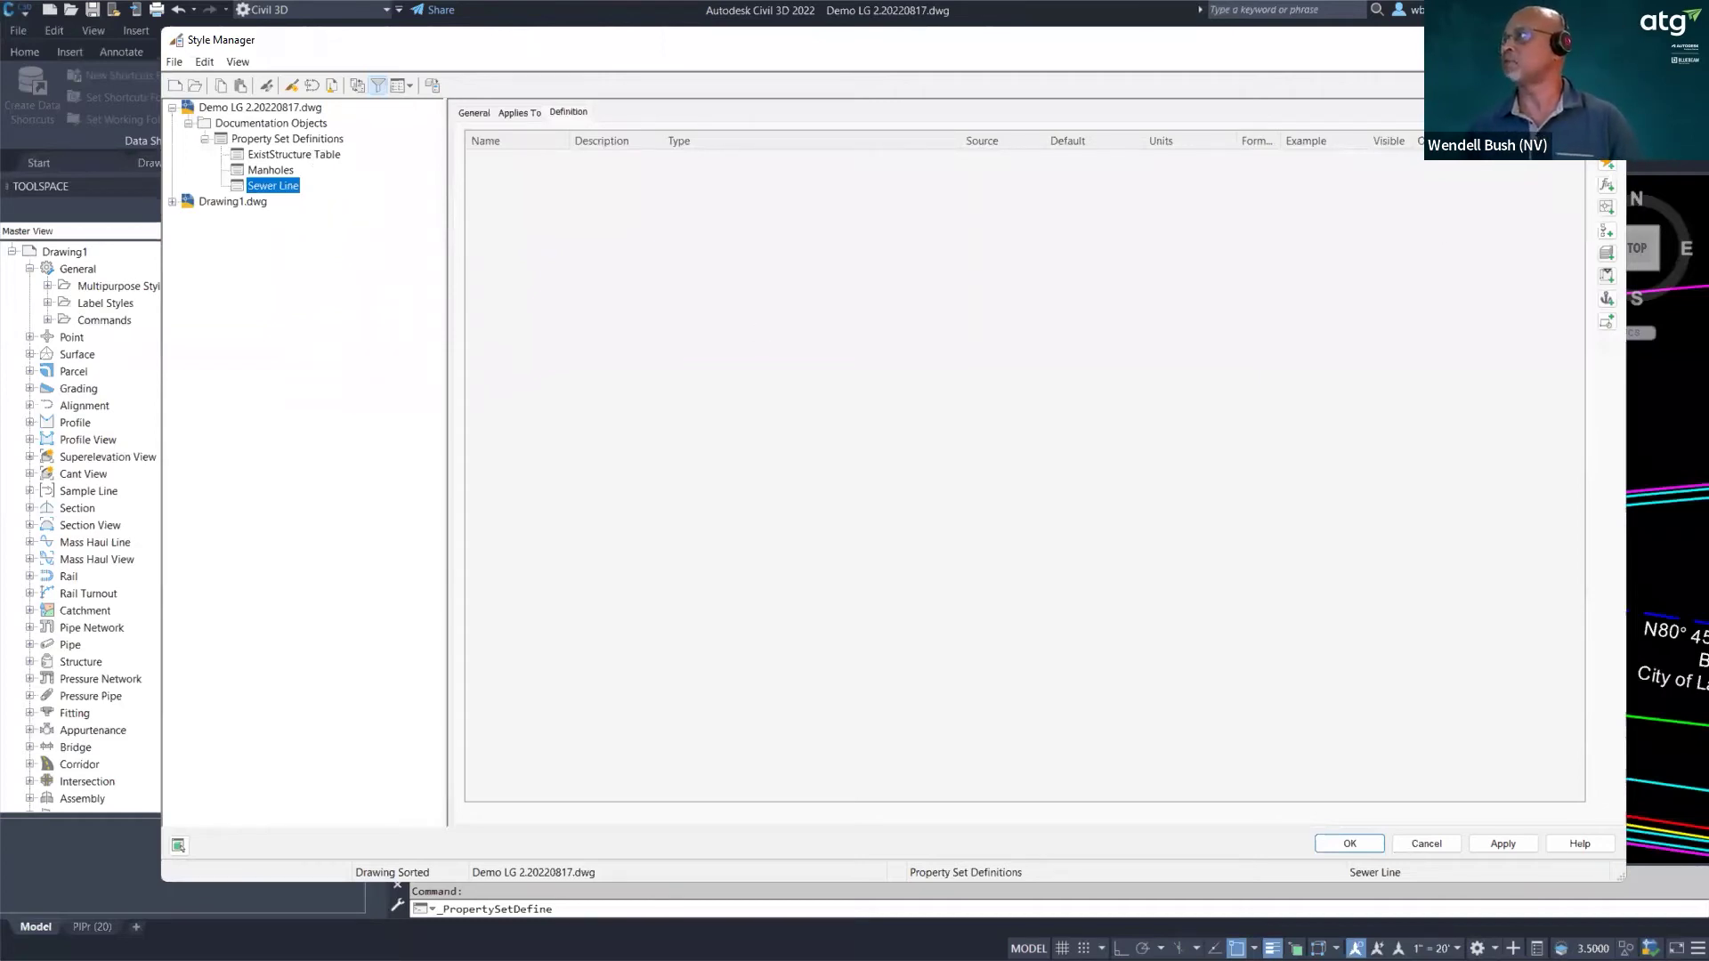
left_click(481, 113)
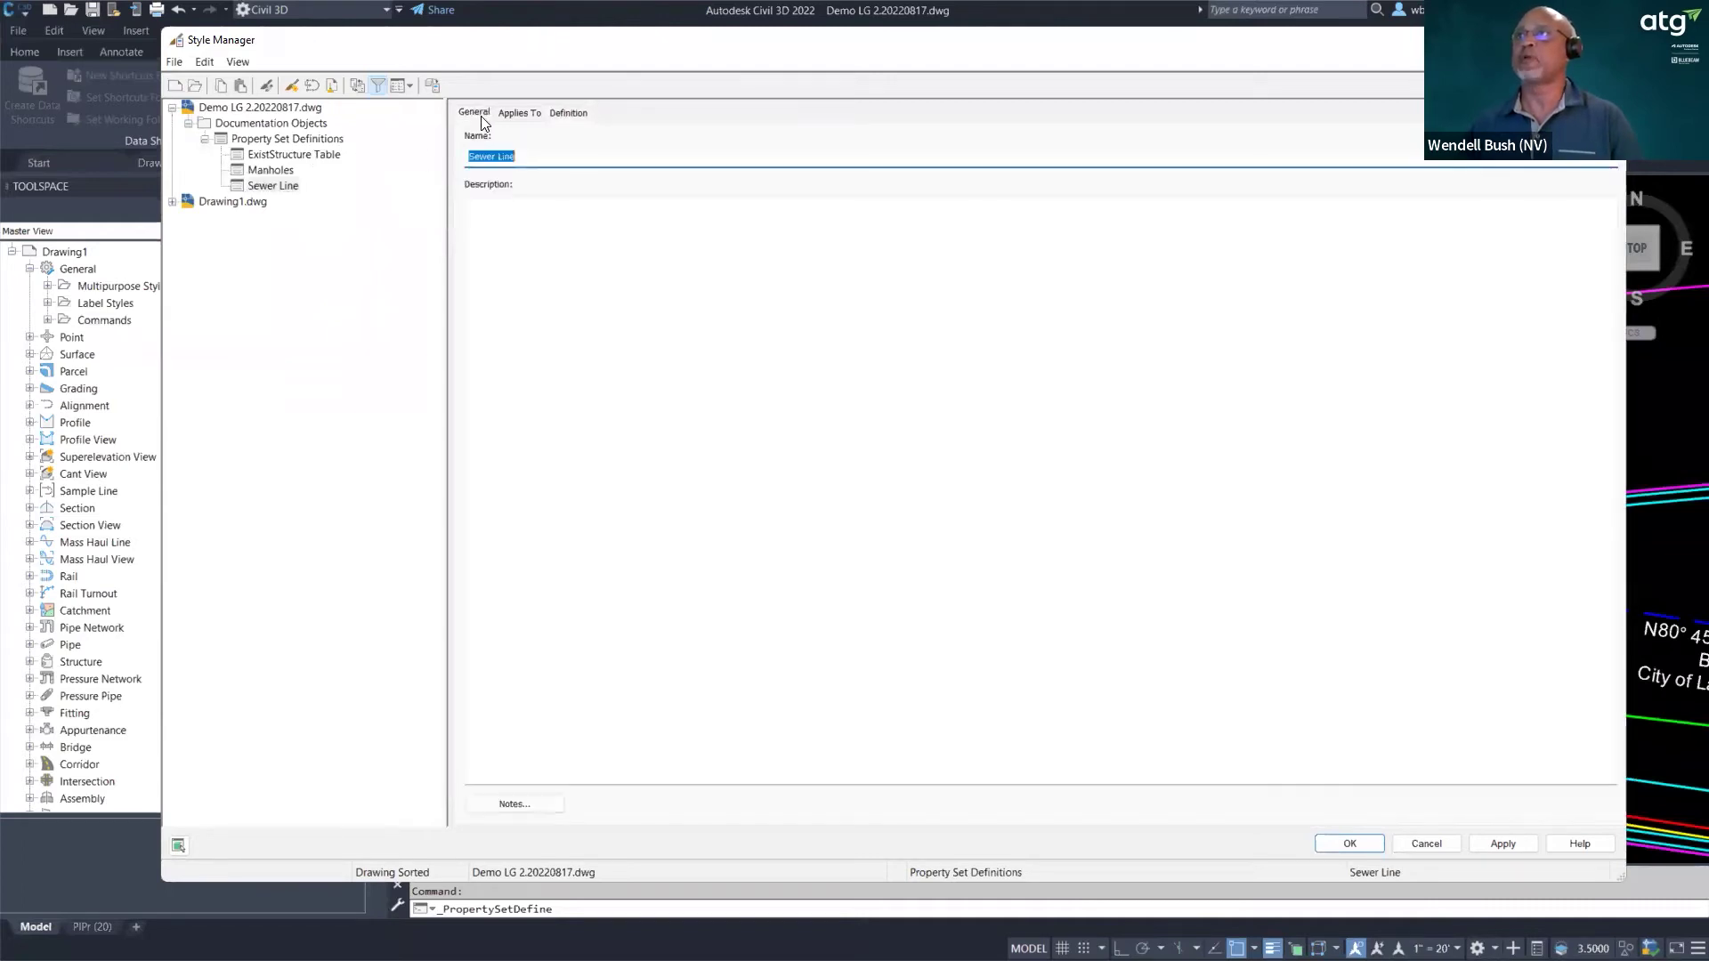
left_click(520, 112)
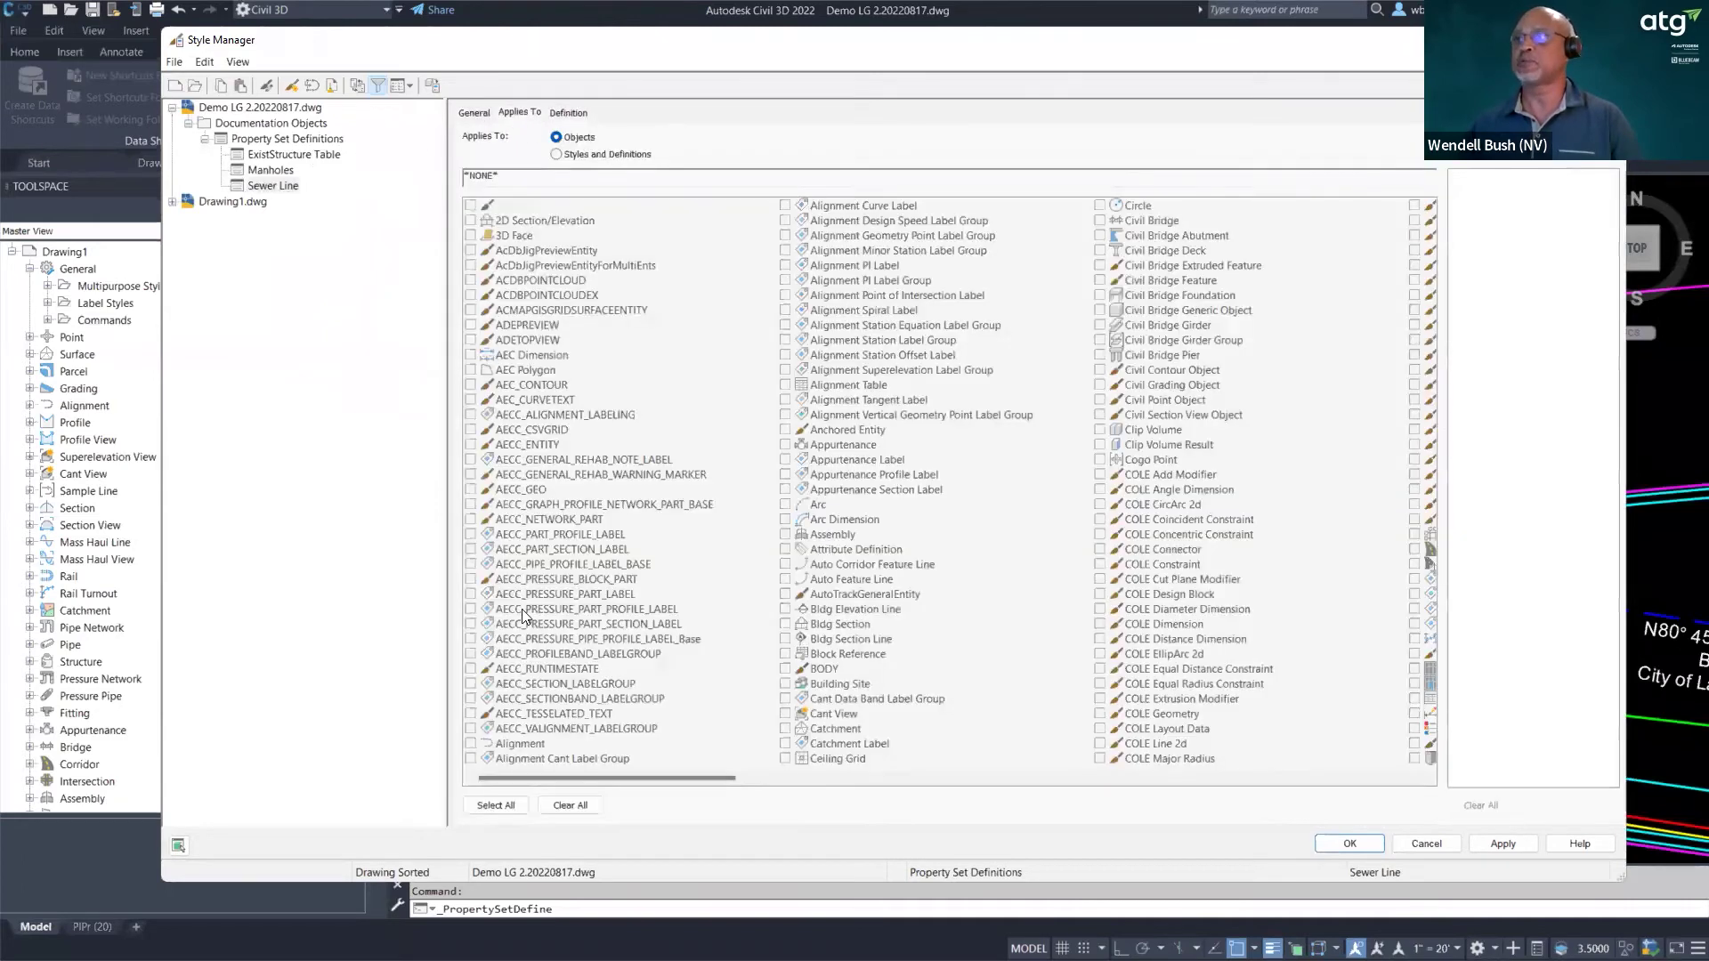
left_click(506, 806)
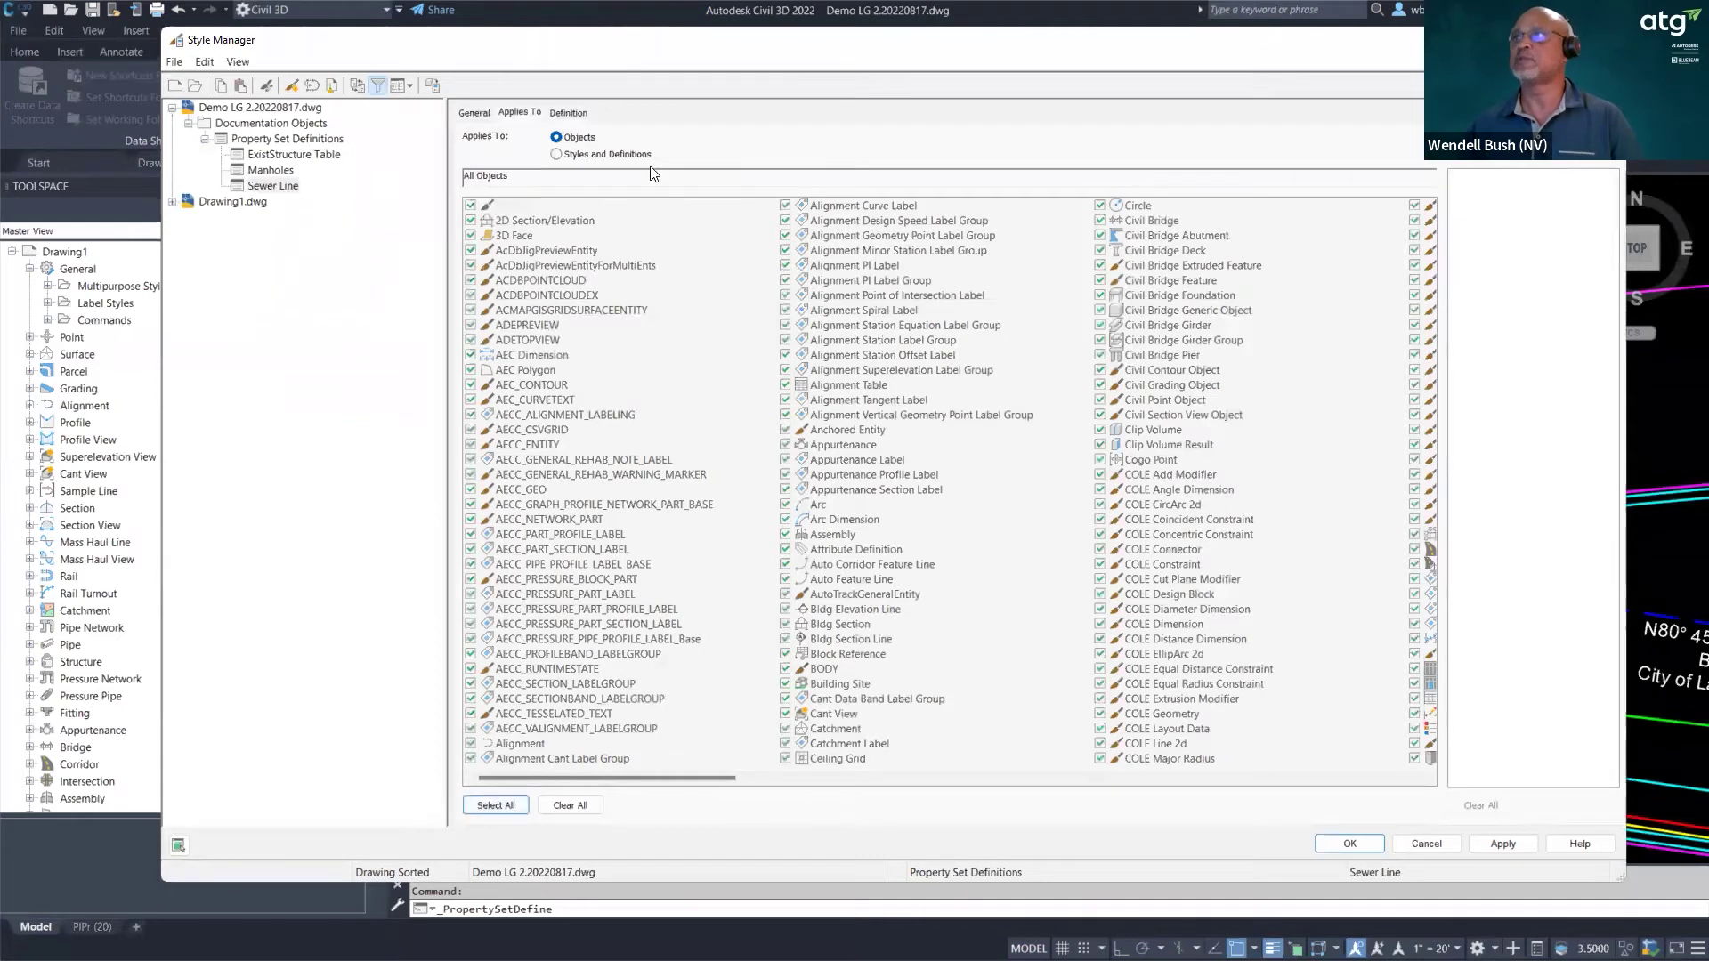
- Add a manual property definition named "Line Number" to the Sewer Line property set, accepting the space in its name
left_click(575, 113)
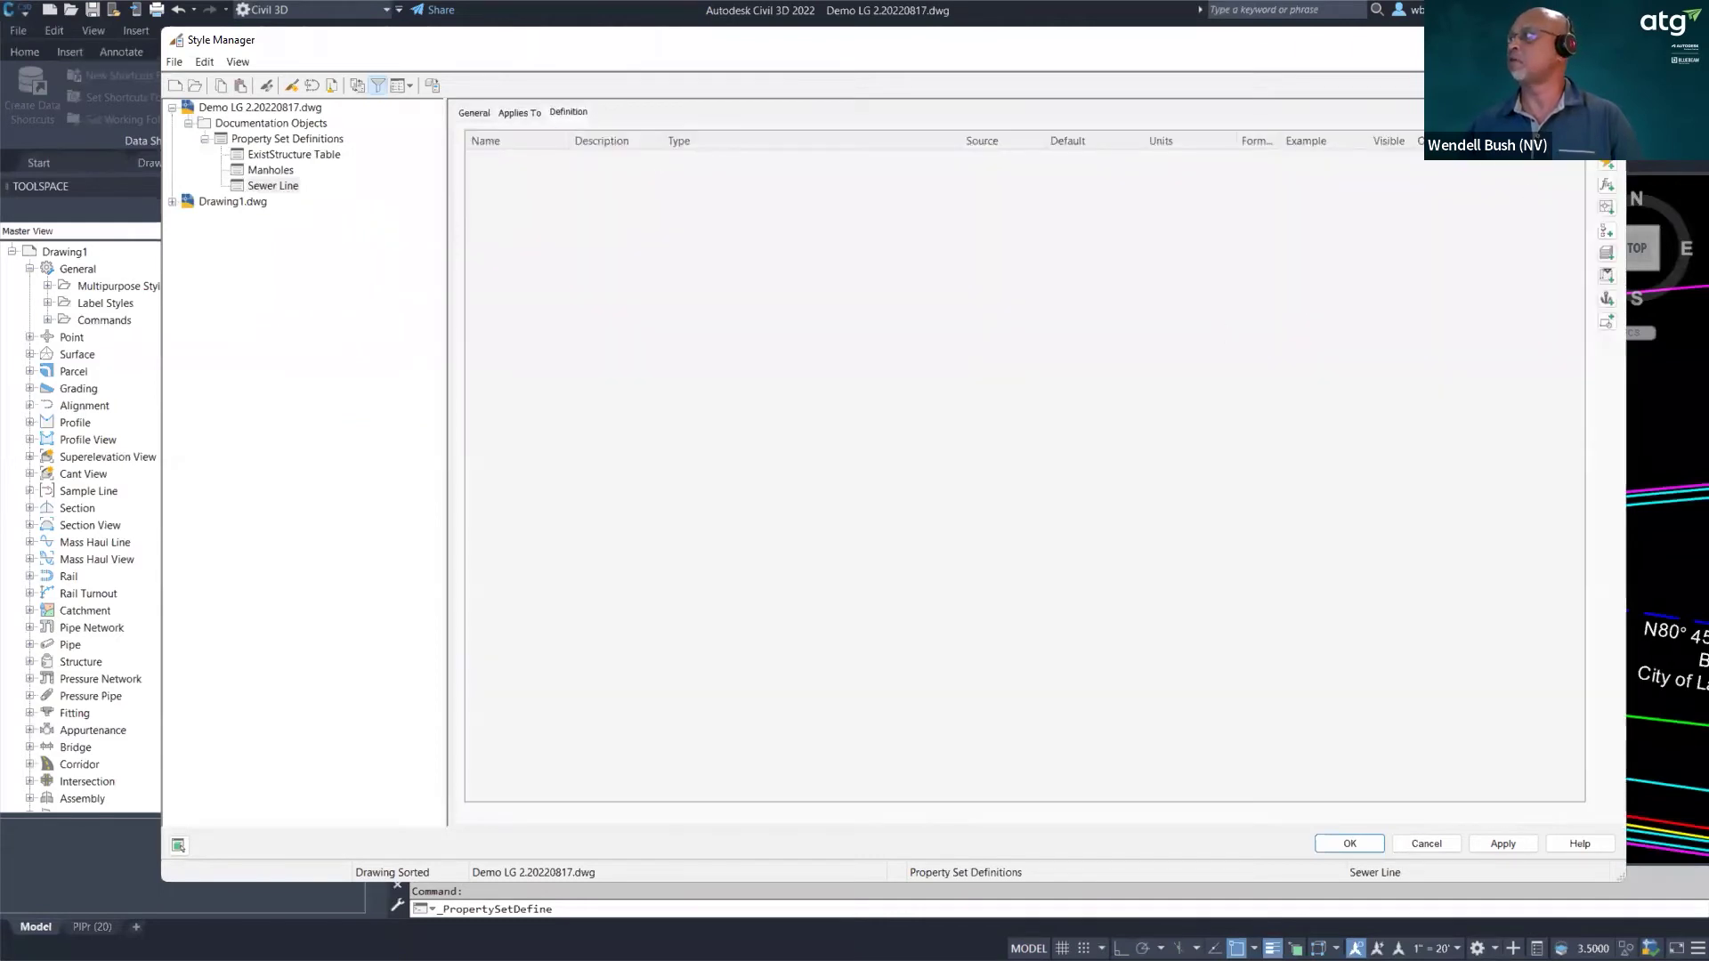
left_click(1607, 164)
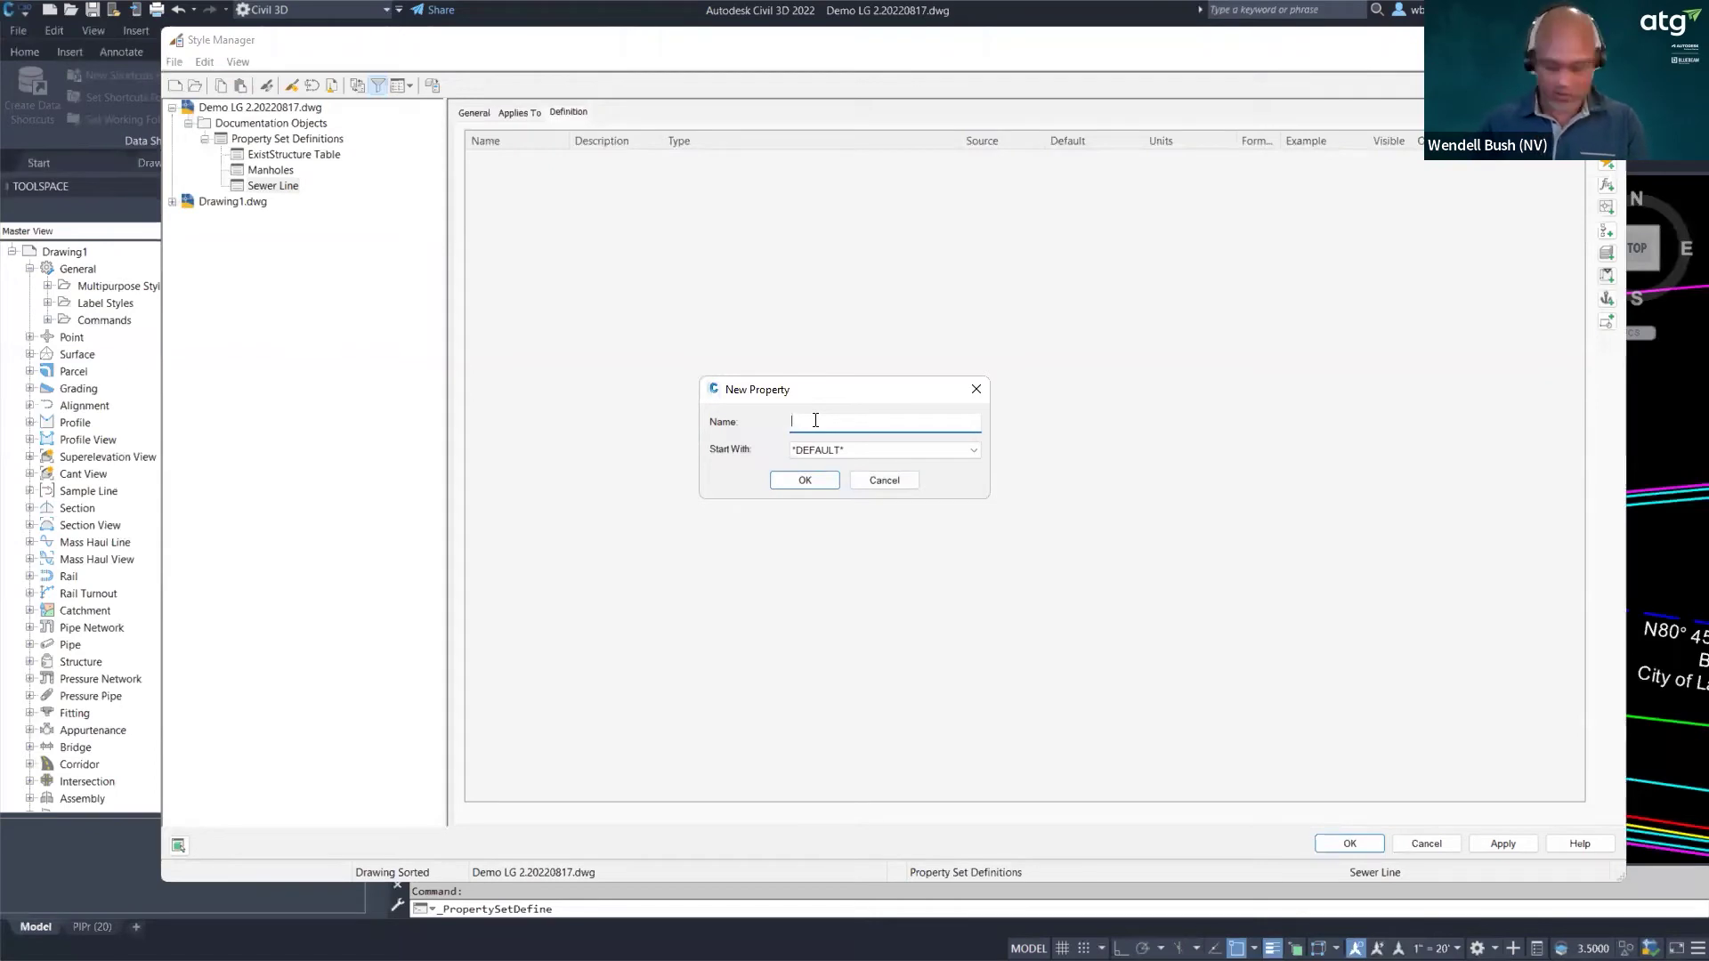
type("Line")
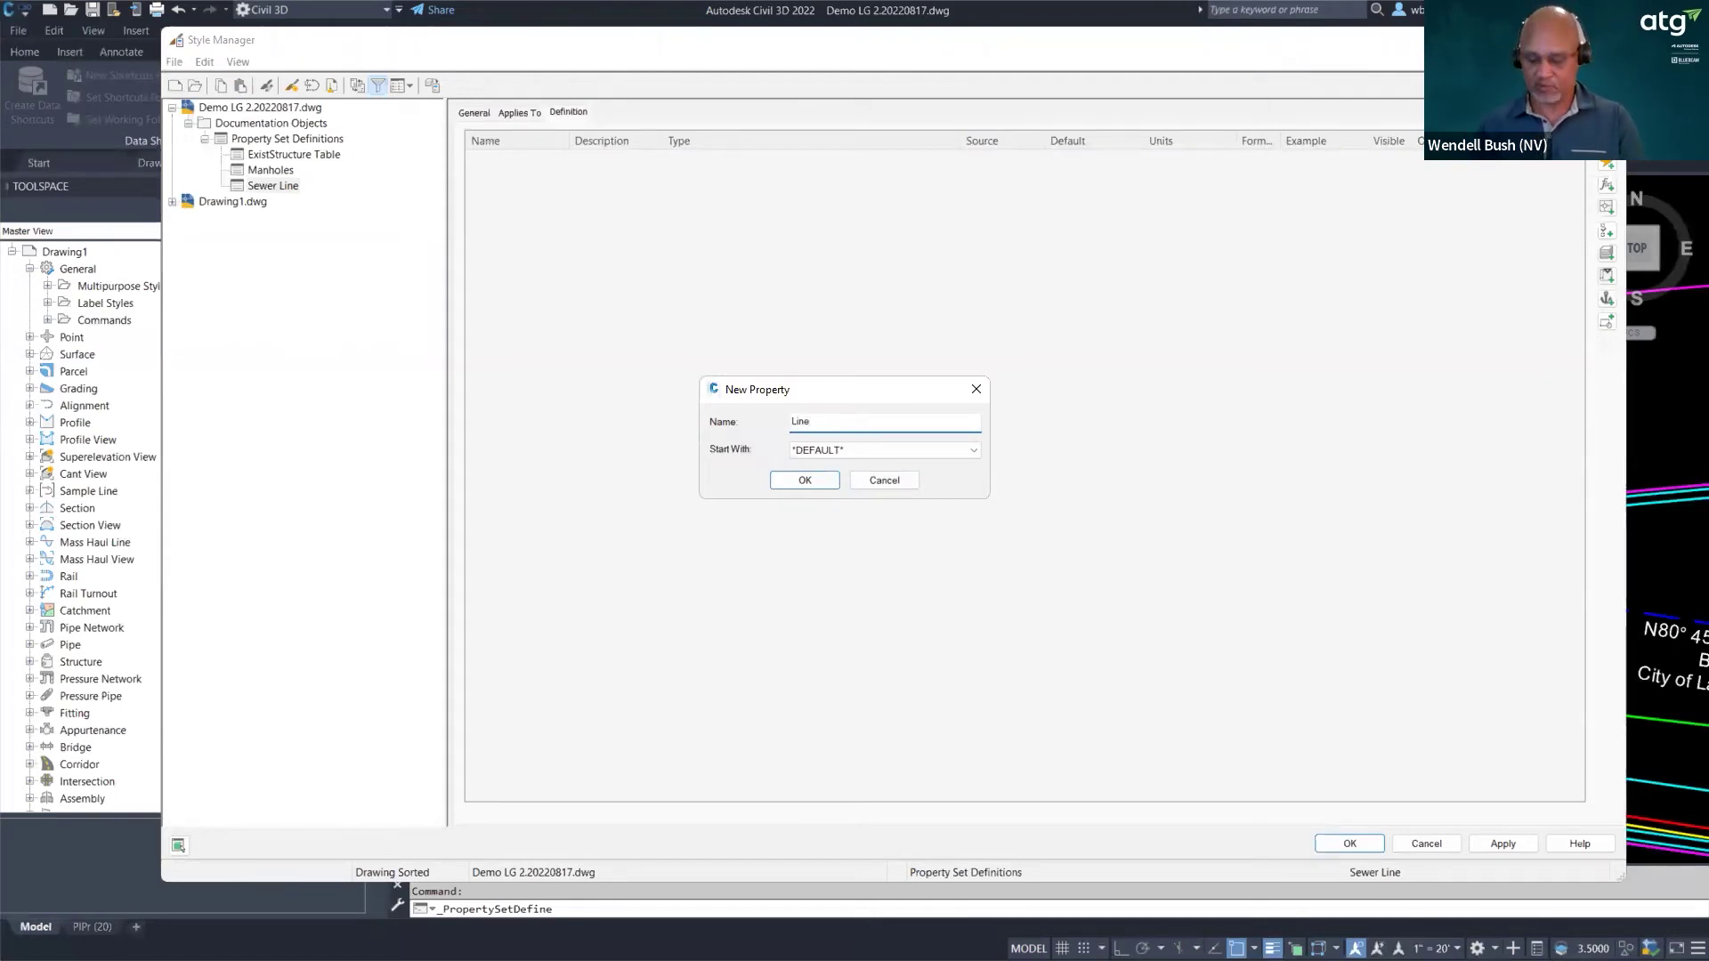
type(" Number")
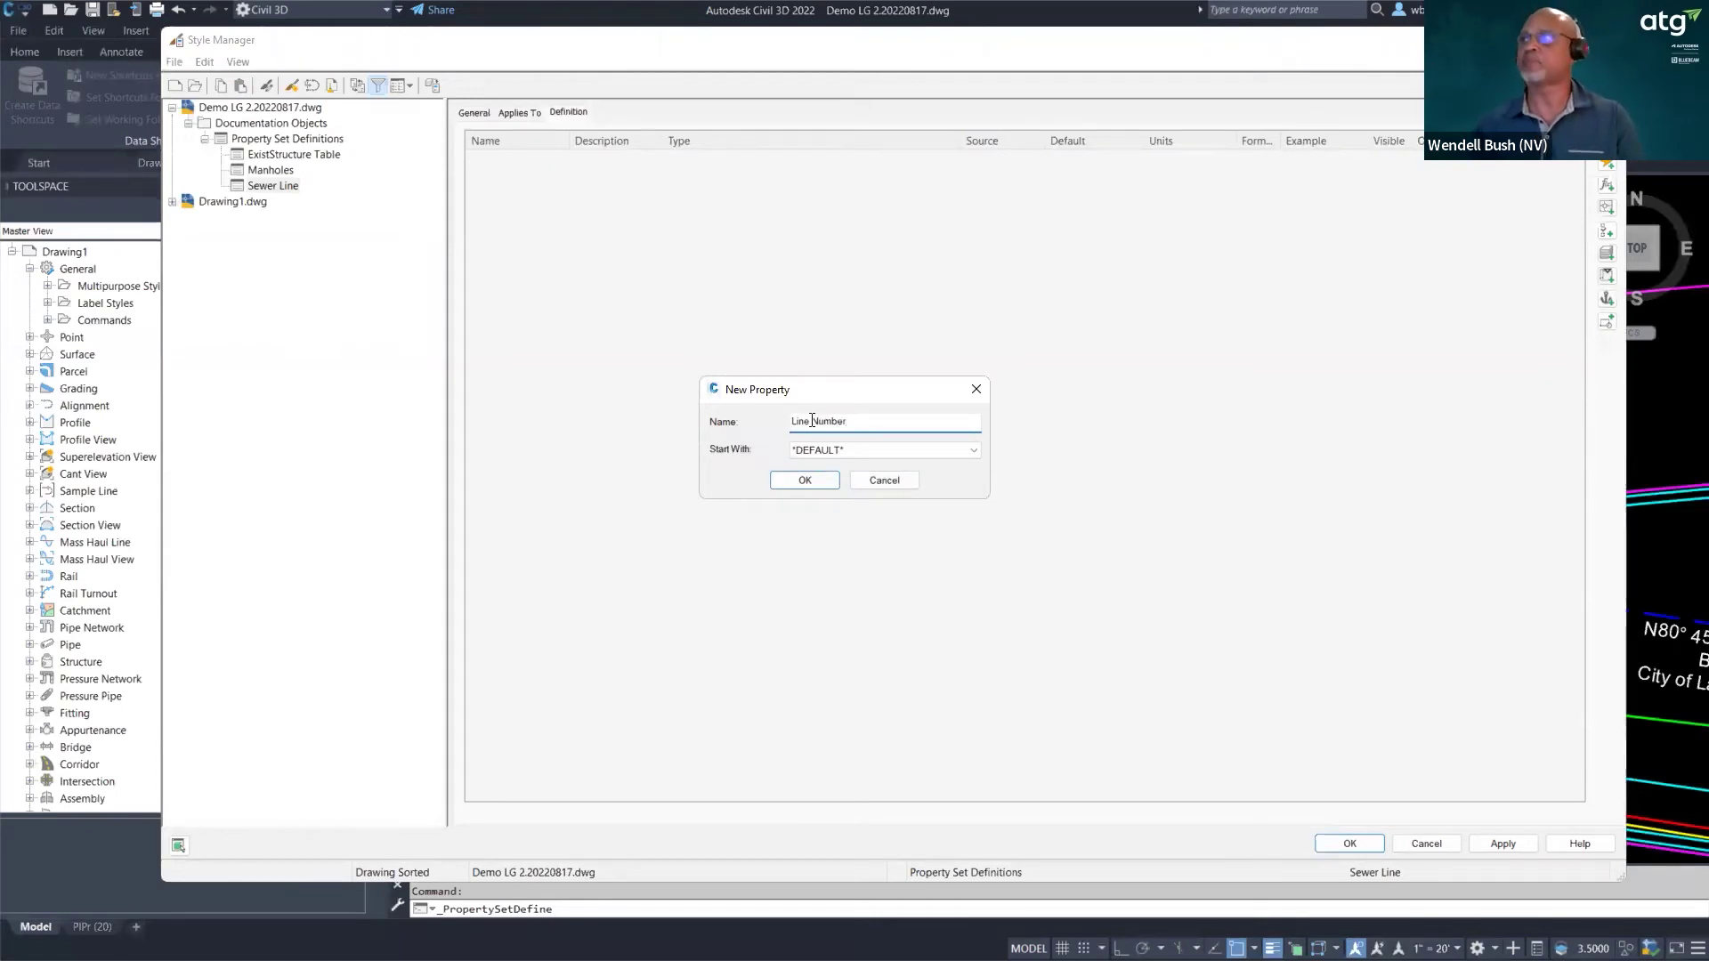
left_click(812, 482)
left_click(899, 523)
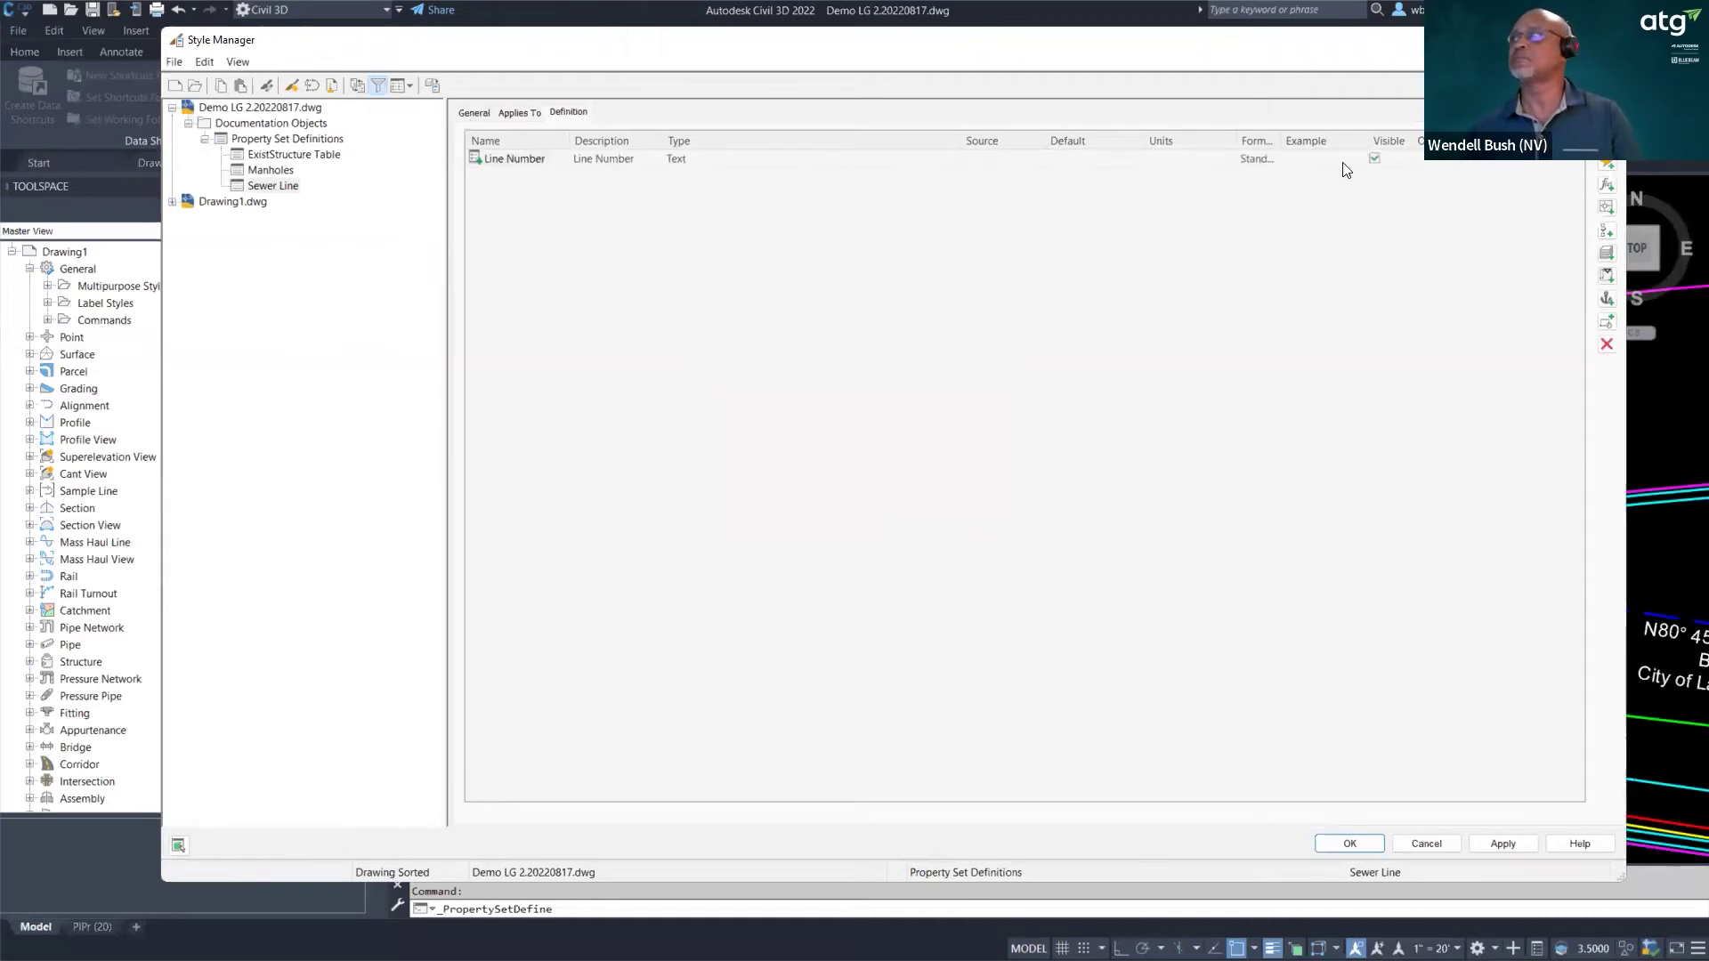
- Add a manual property definition named "Type Material" to the Sewer Line property set, keeping the name with its space
left_click(1607, 163)
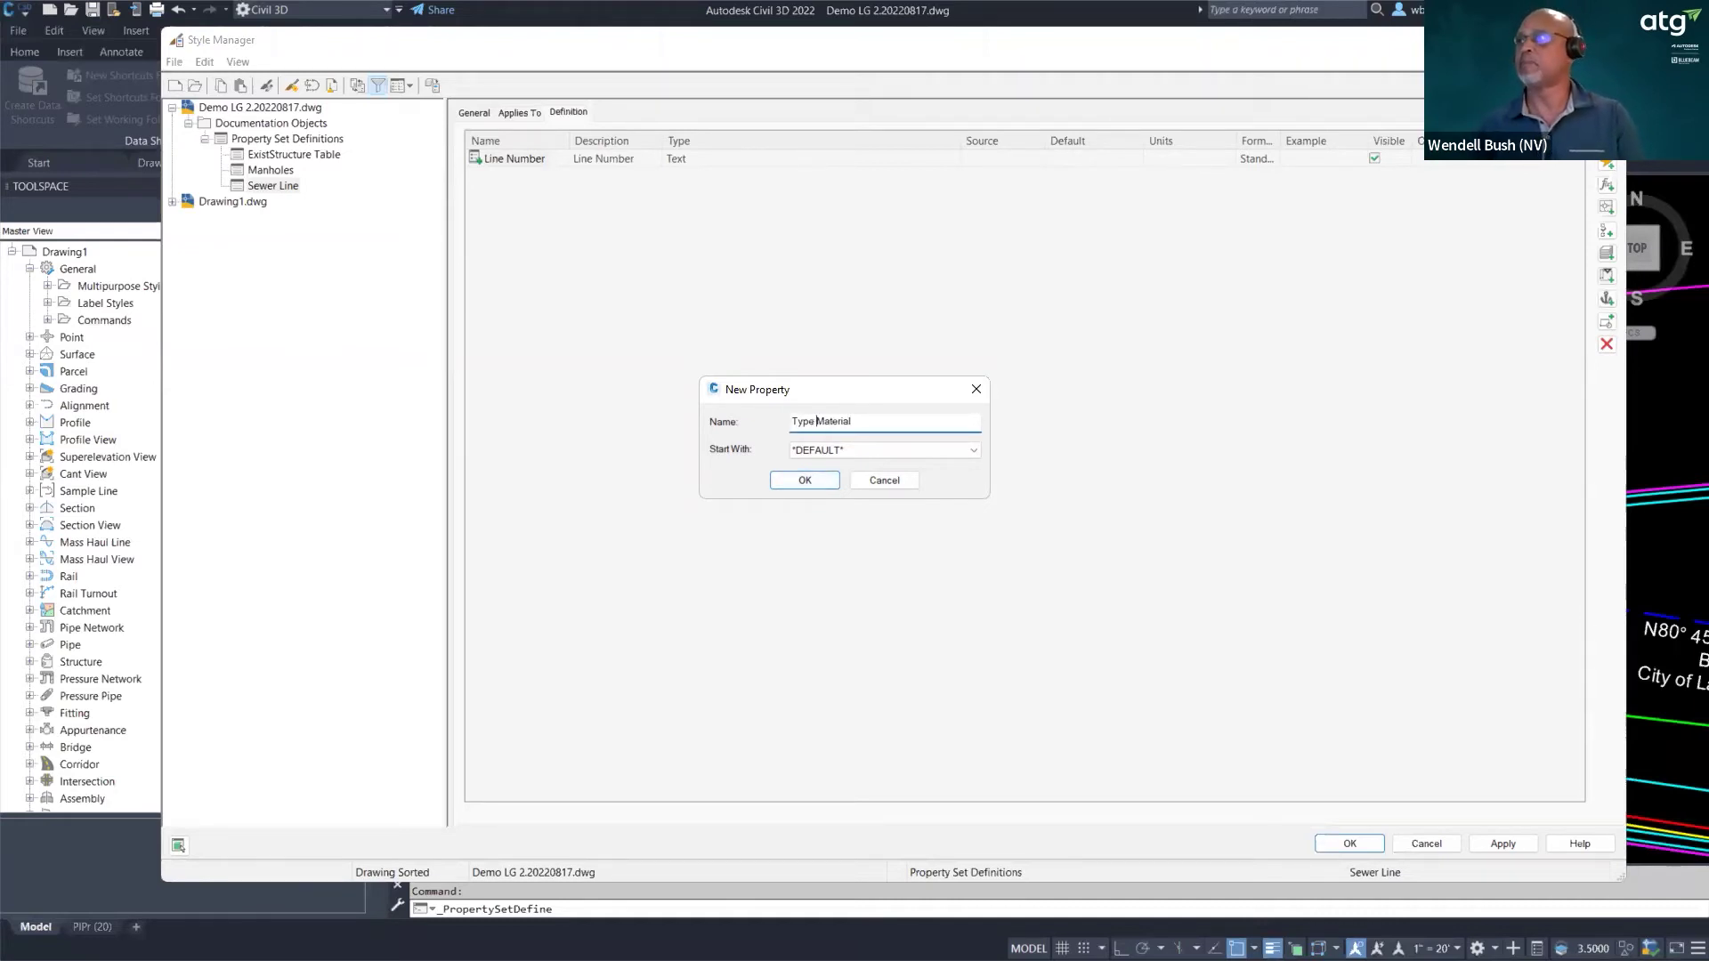
left_click(804, 482)
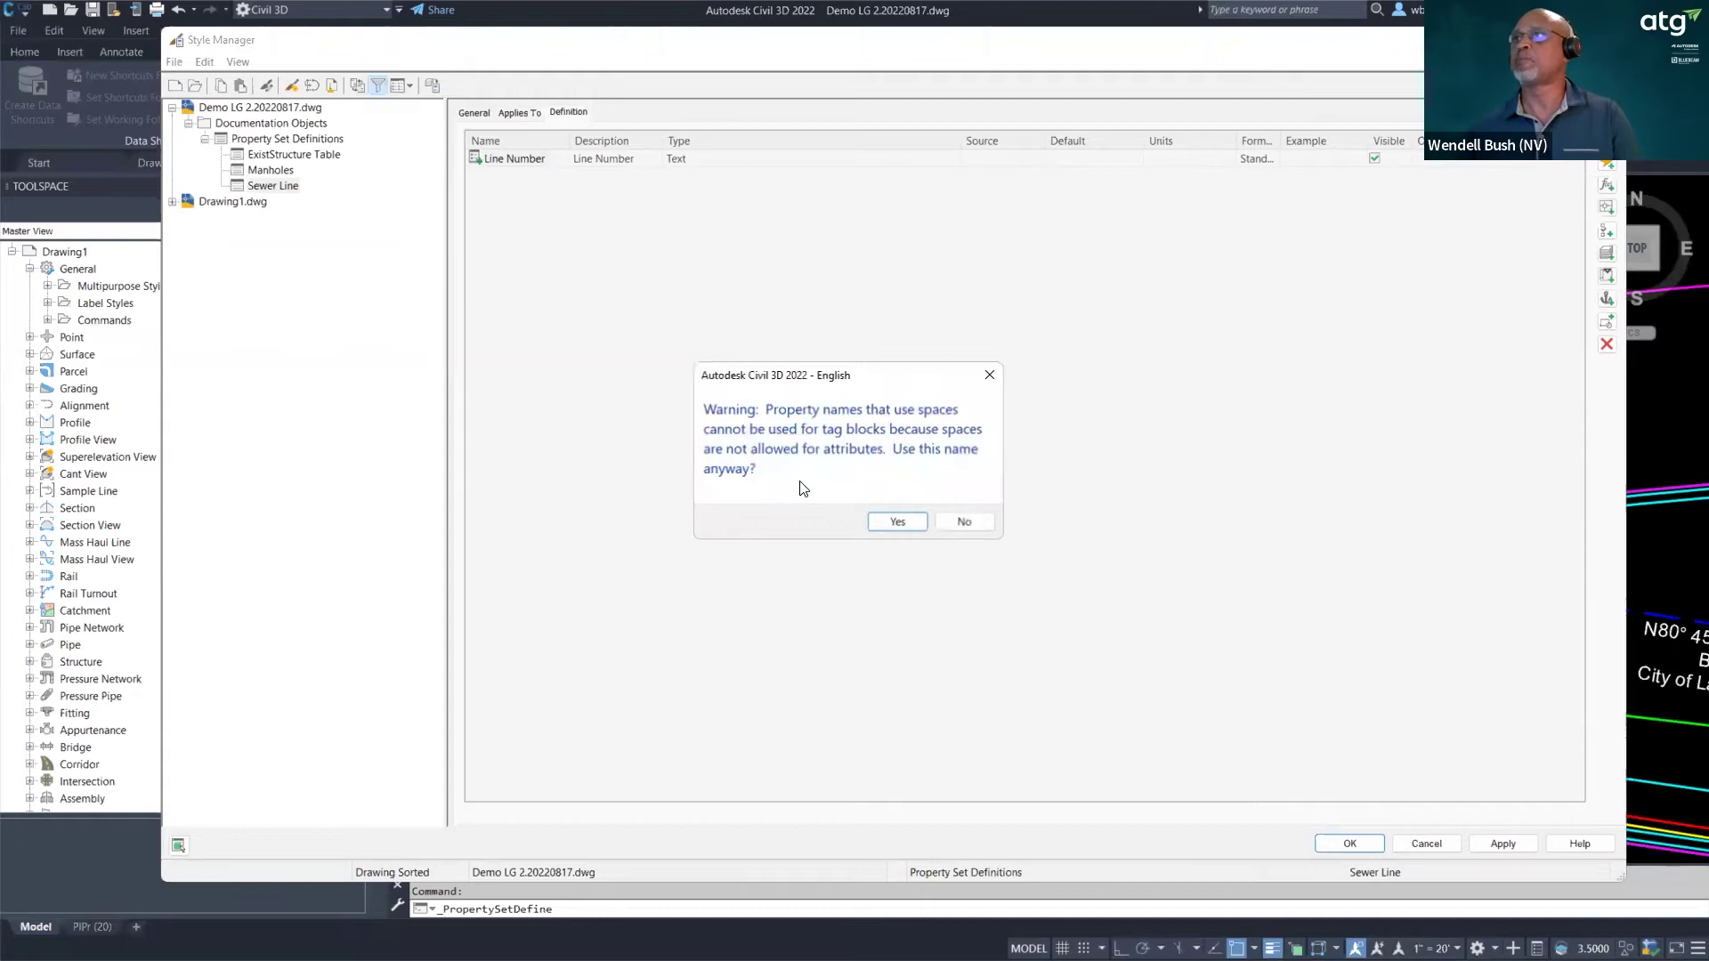
left_click(905, 522)
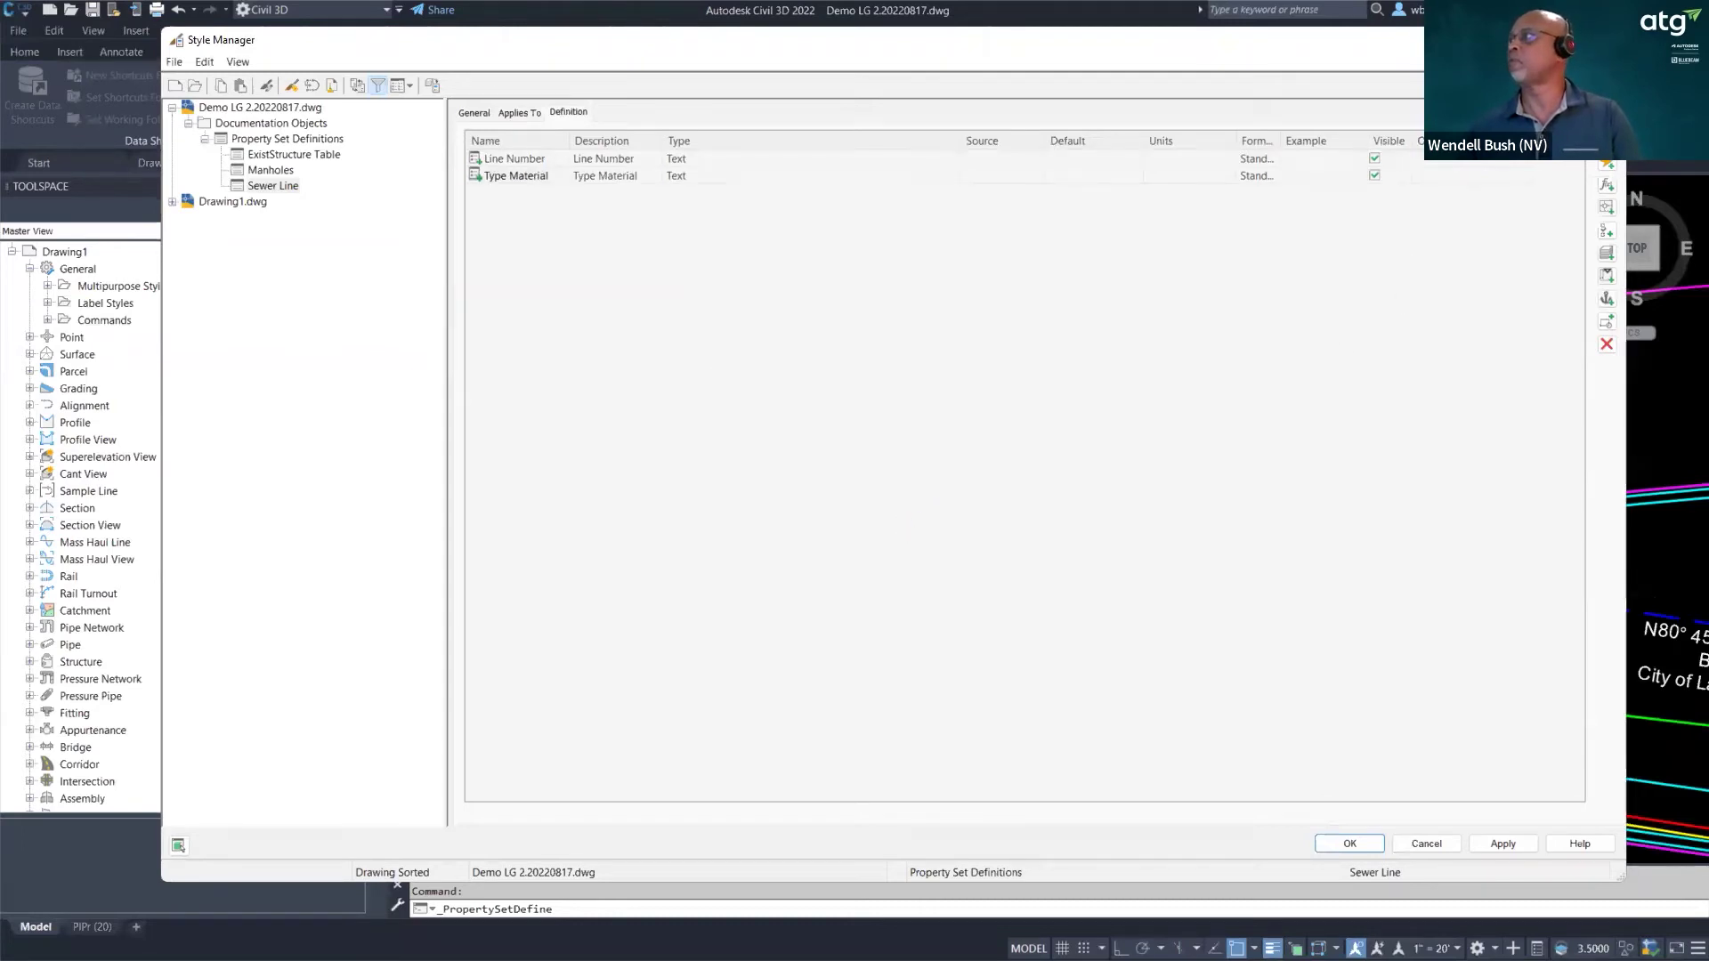
- Add a manual property definition named "Diameter of Line" to the Sewer Line property set, starting with *DEFAULT*
left_click(1606, 140)
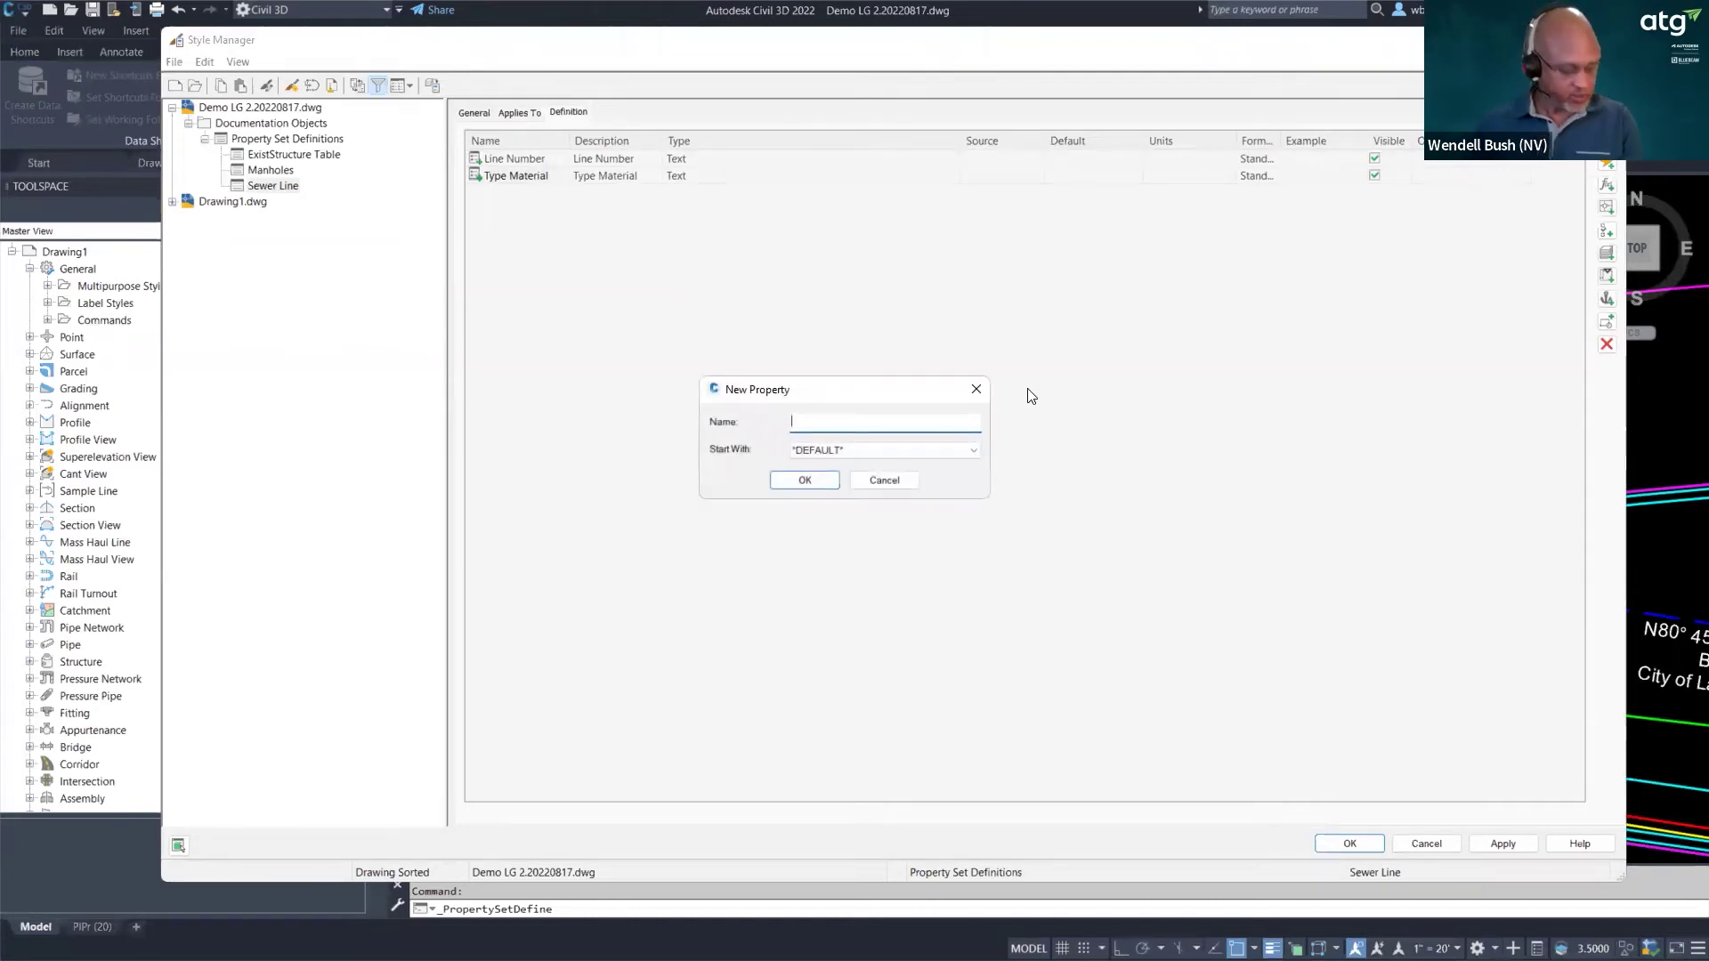
type("Diameter")
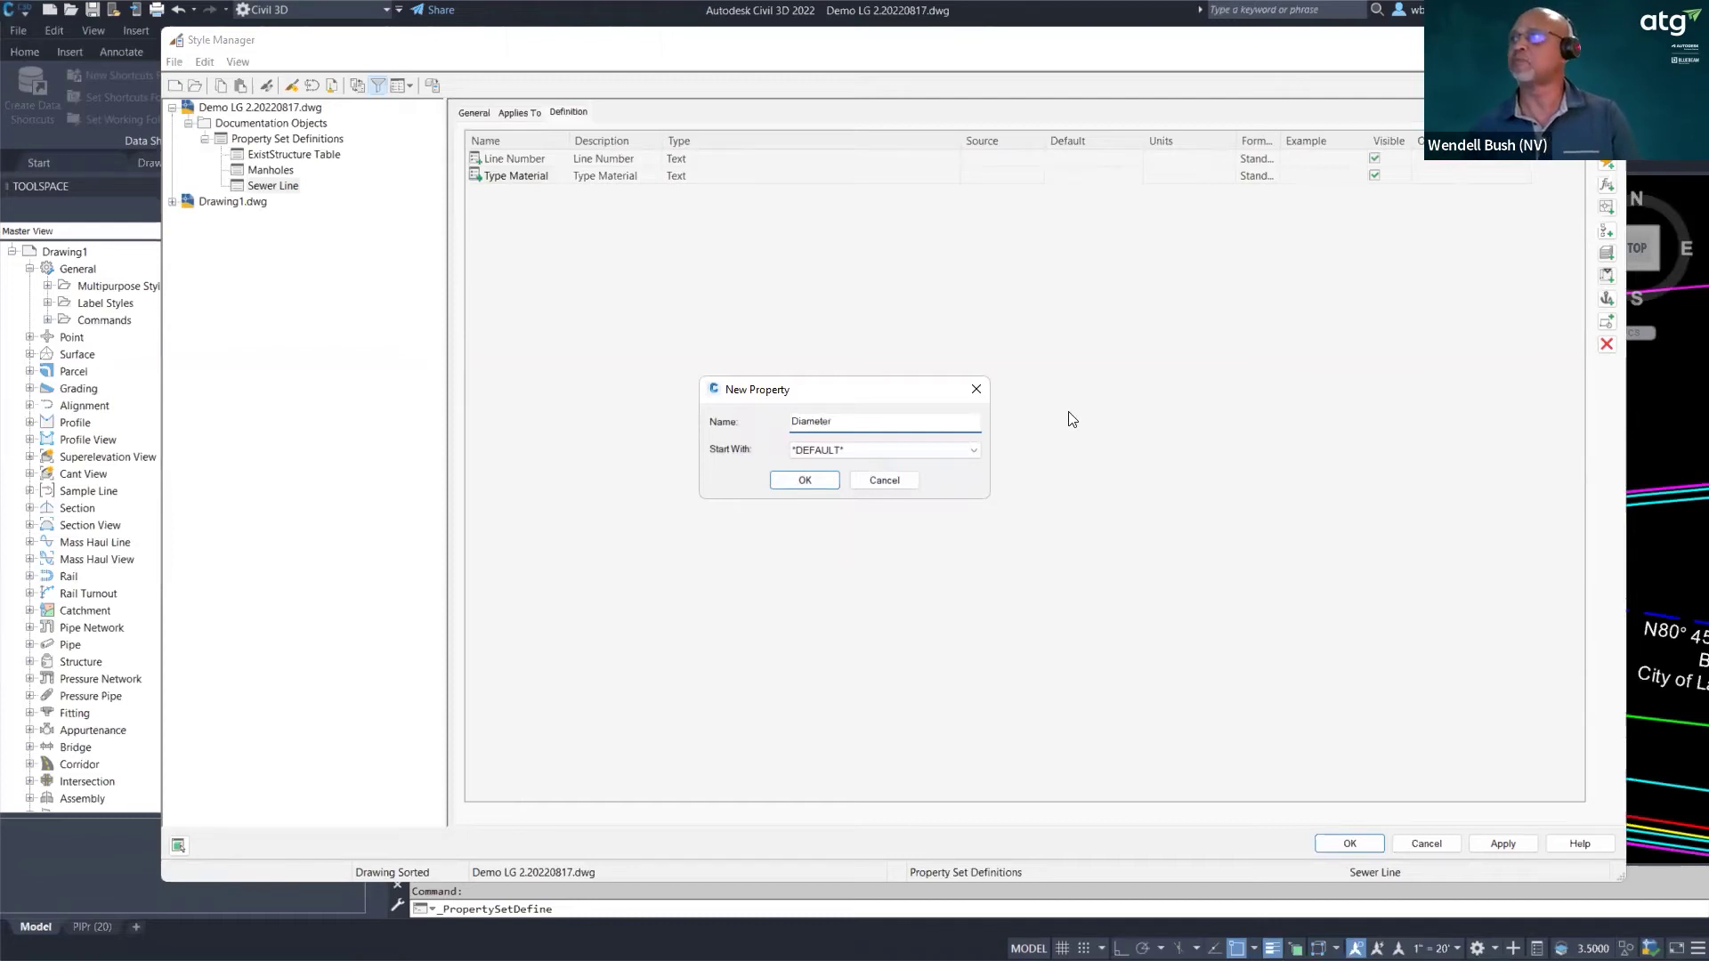
left_click(914, 453)
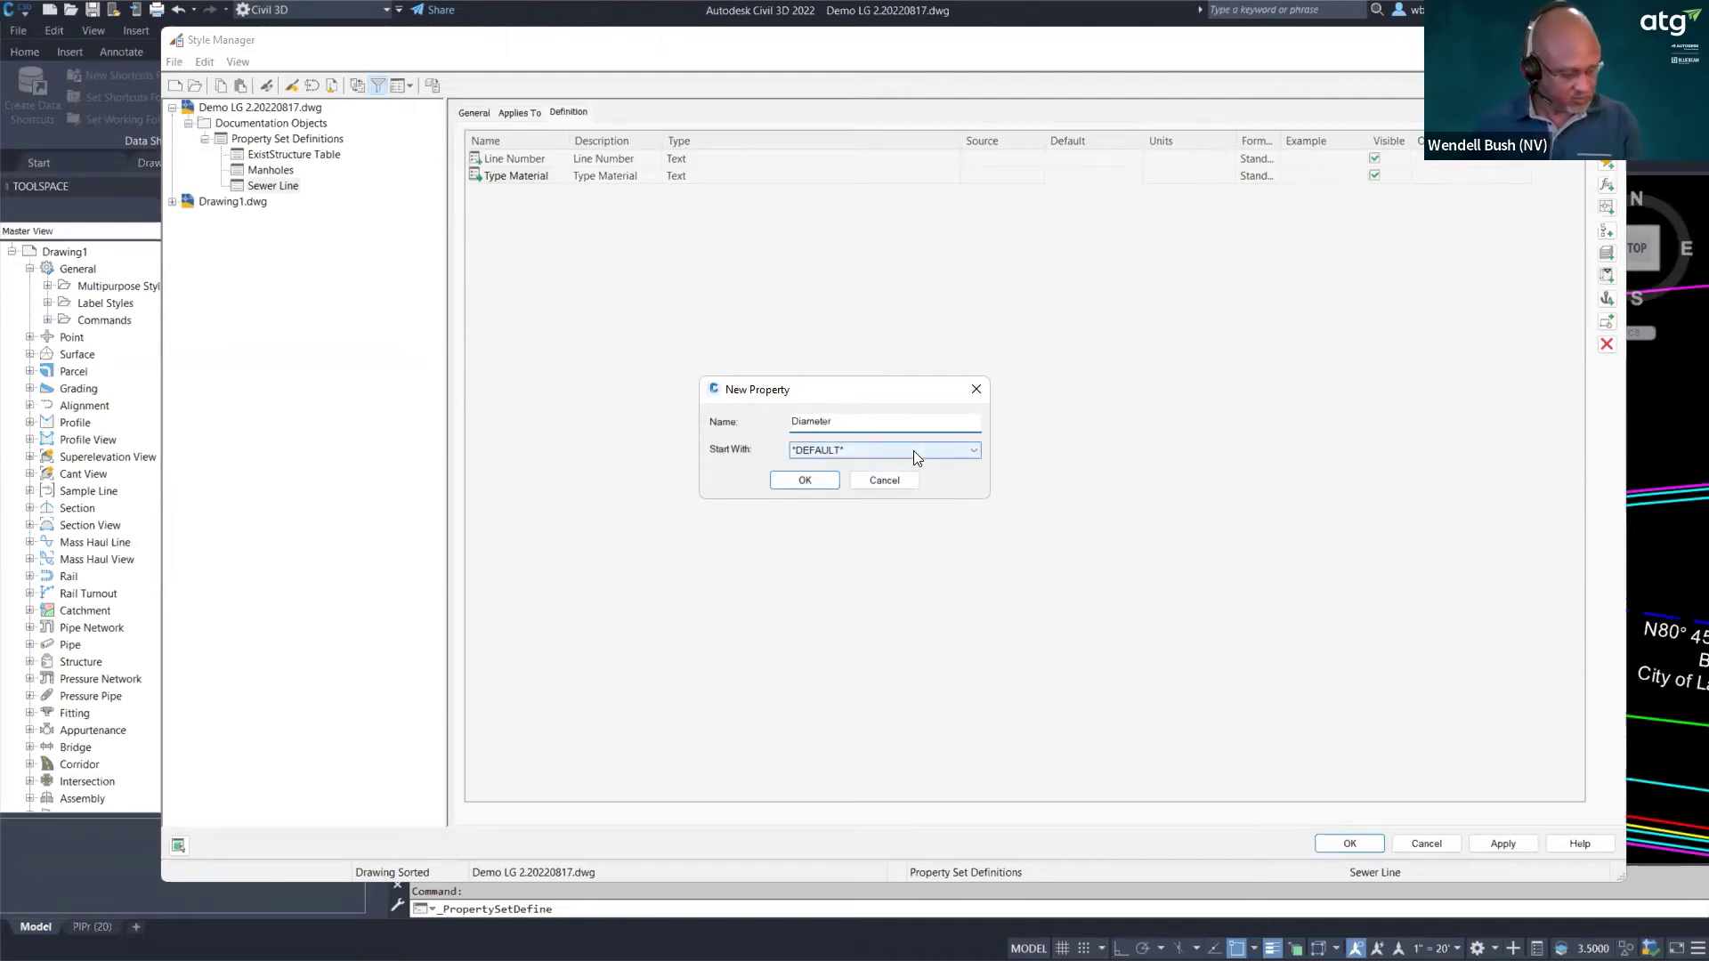
type("of L")
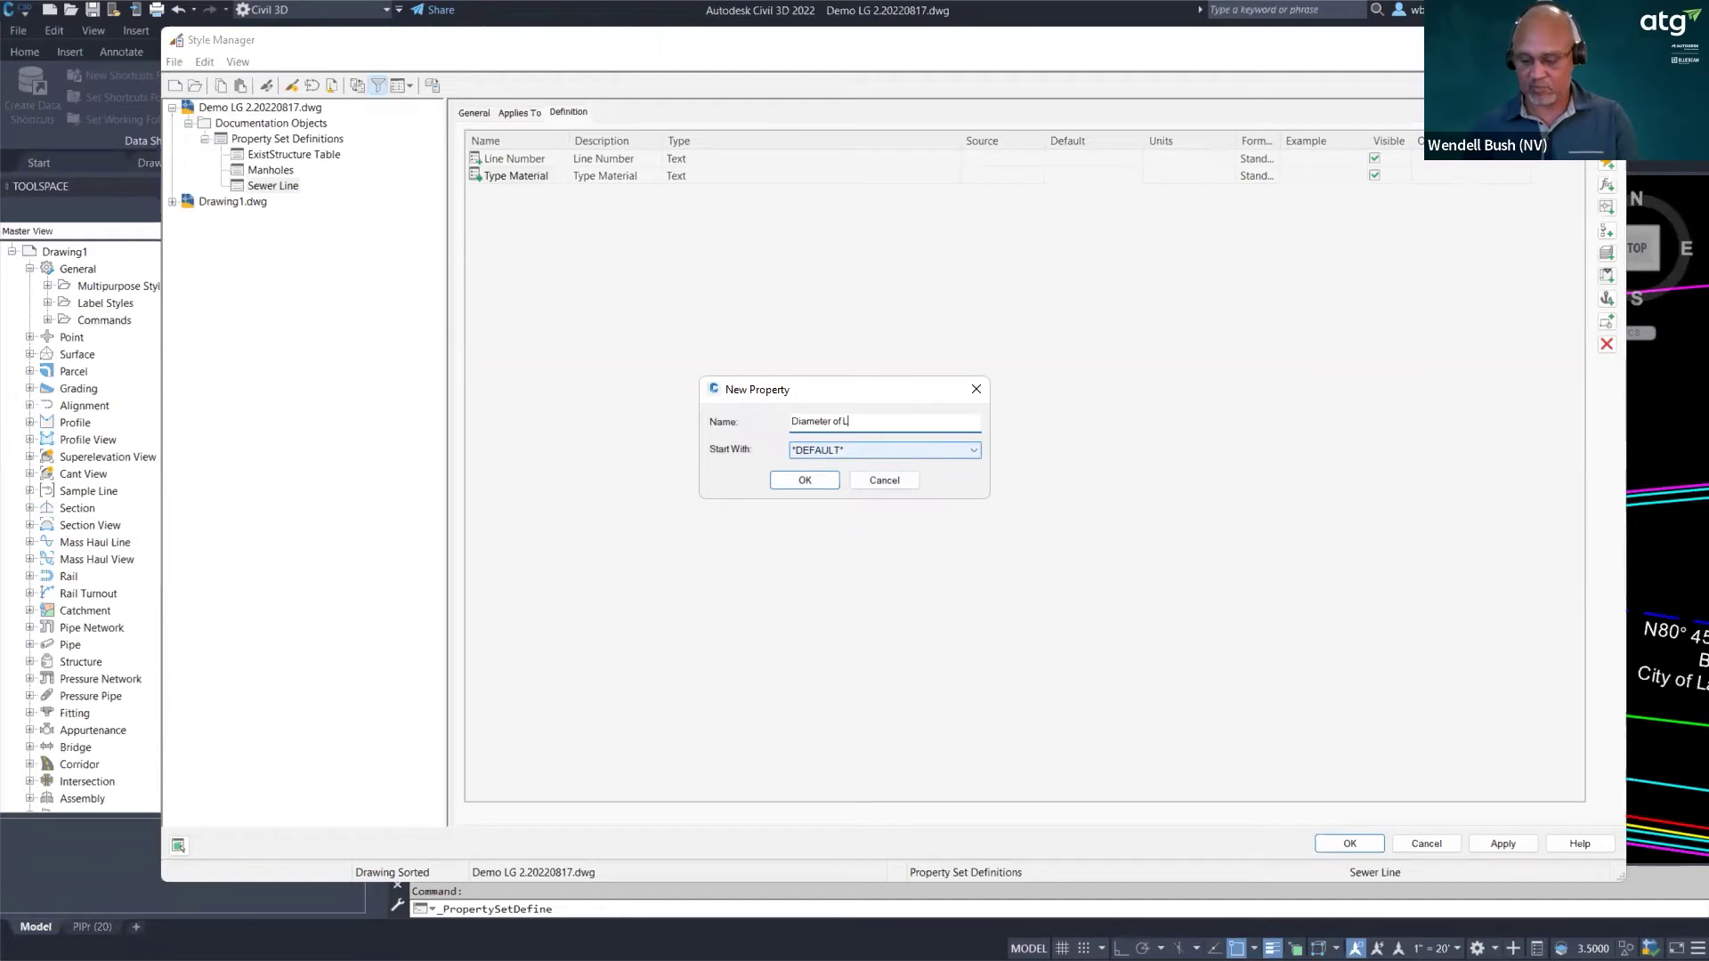
type("ine")
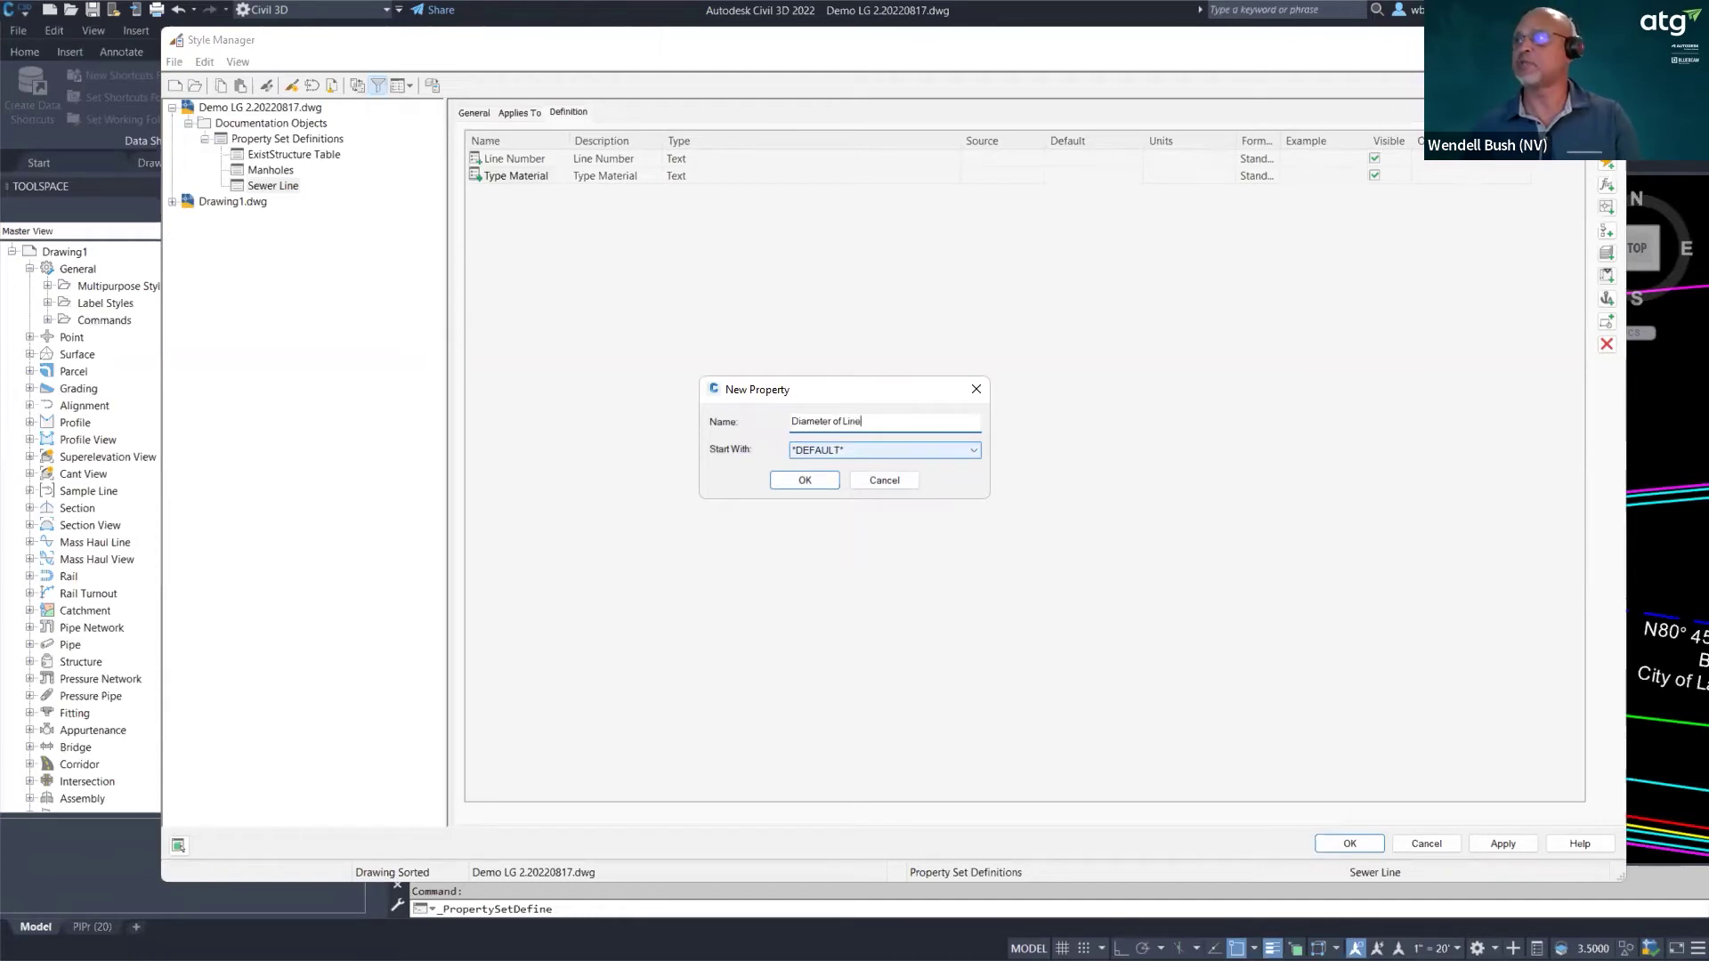
left_click(817, 479)
left_click(894, 523)
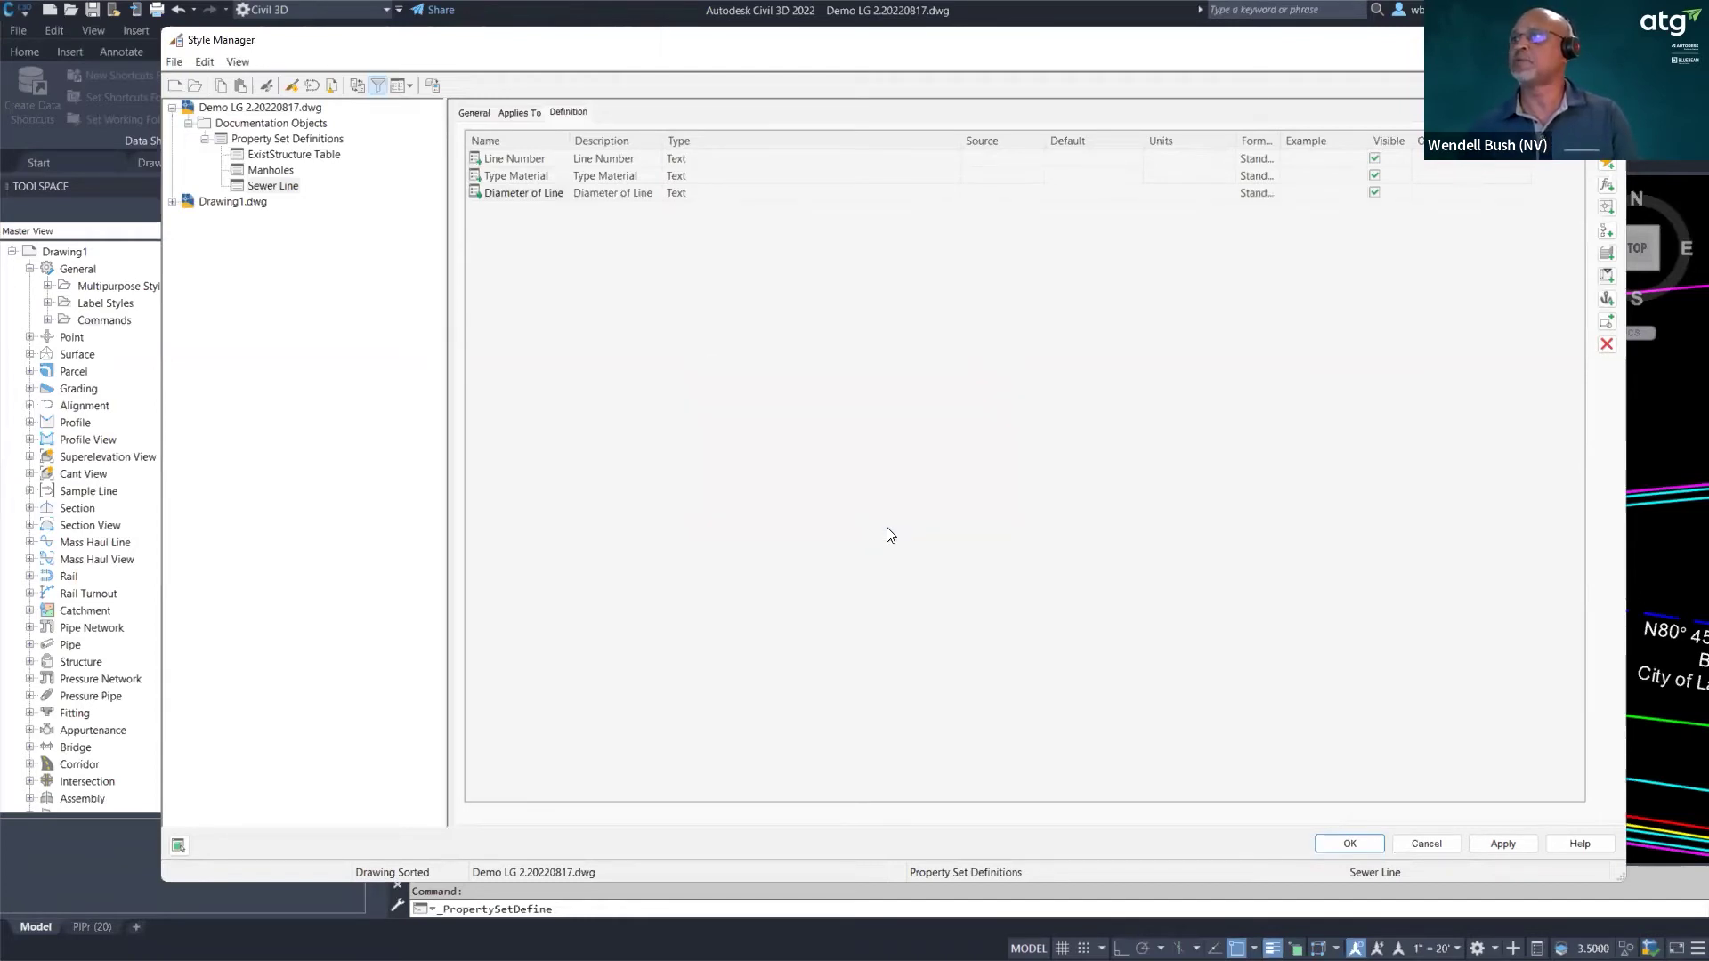
- Add a manual property definition named "Install Date" to the Sewer Line property set and save the definitions
left_click(1607, 164)
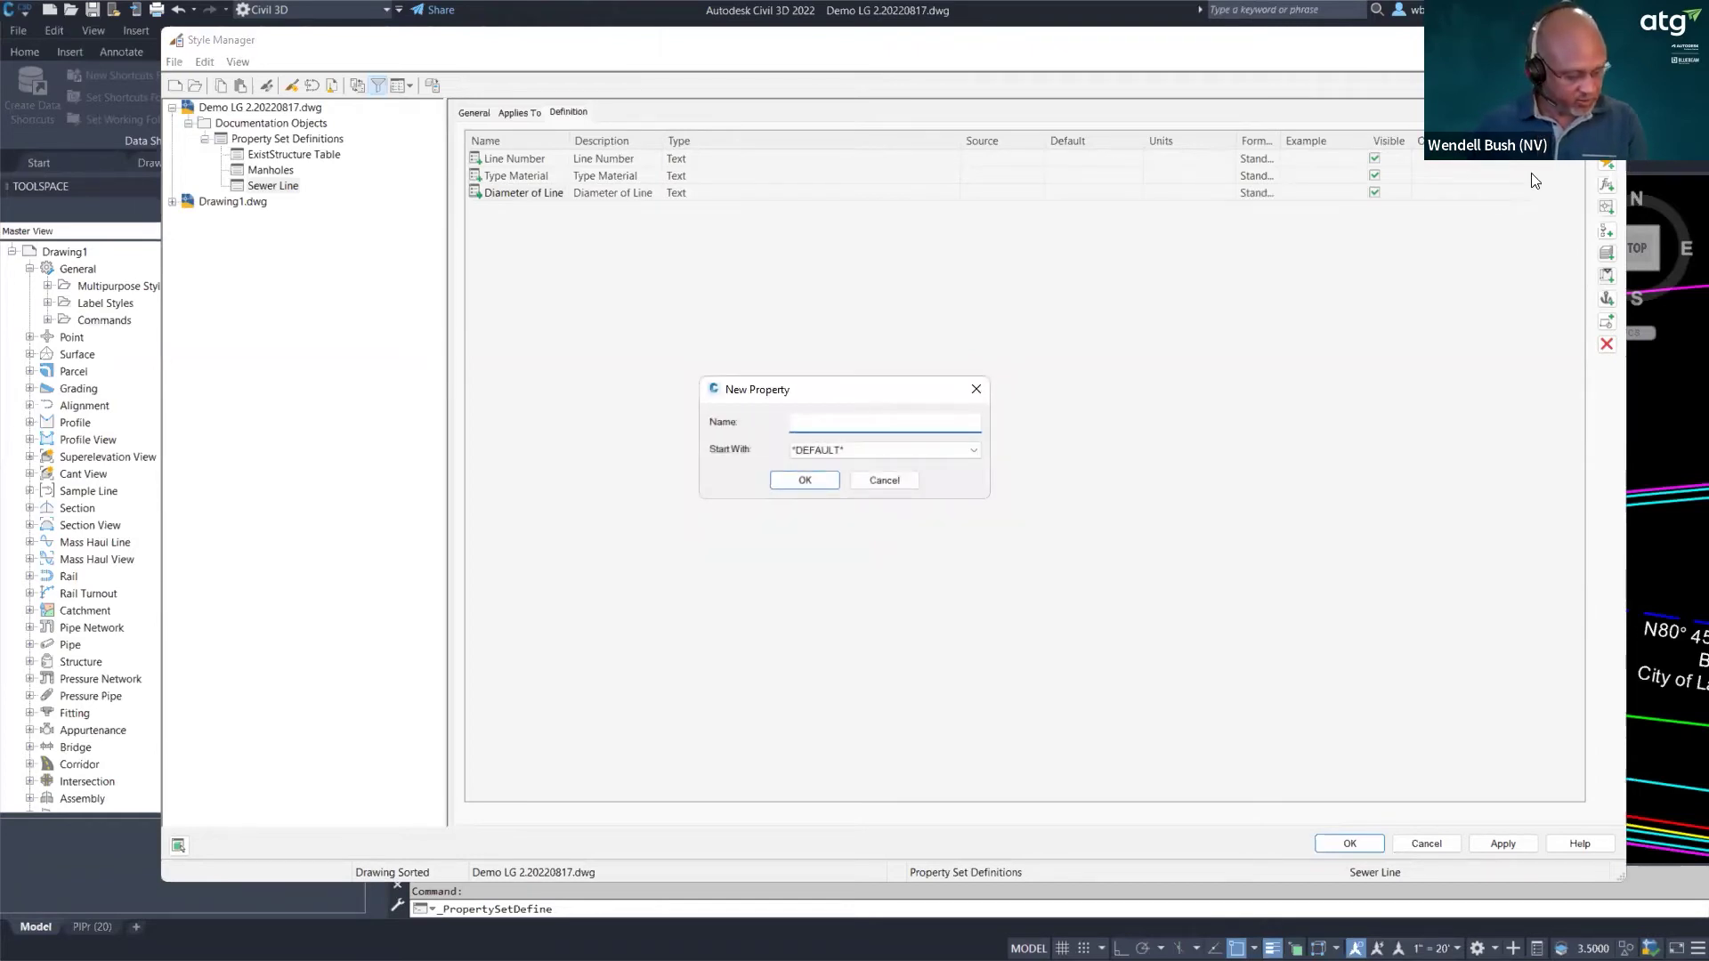
type("Dat")
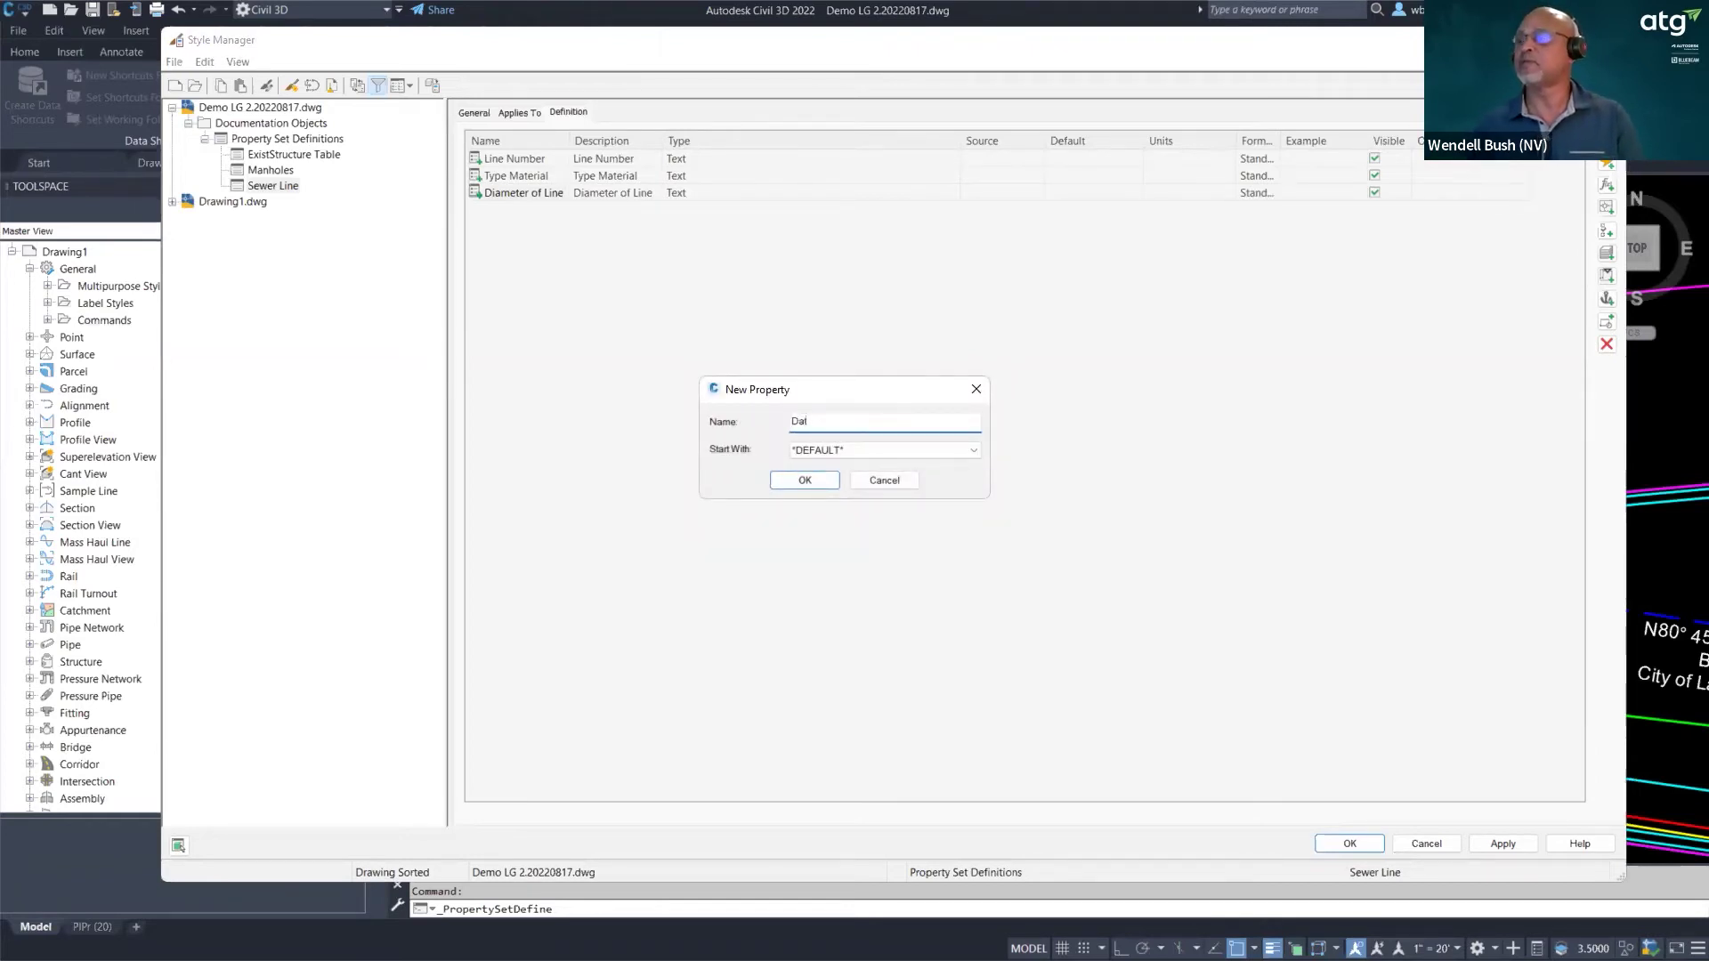
key("BackSpace")
type("Install ")
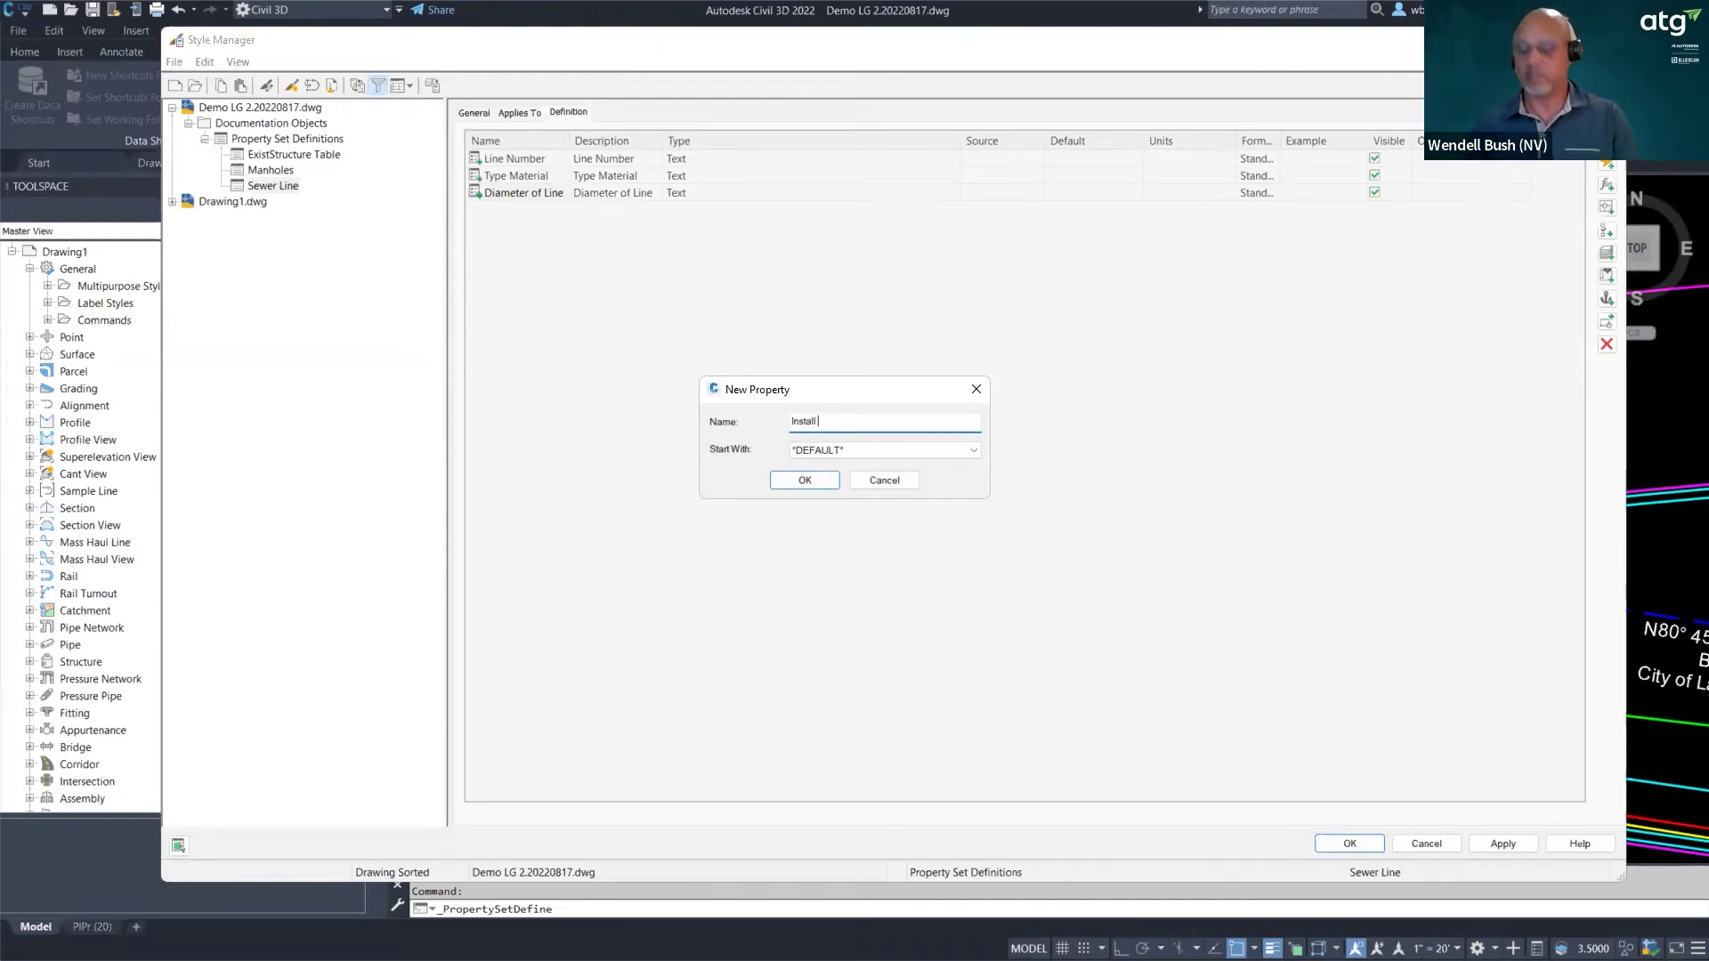
type("Date")
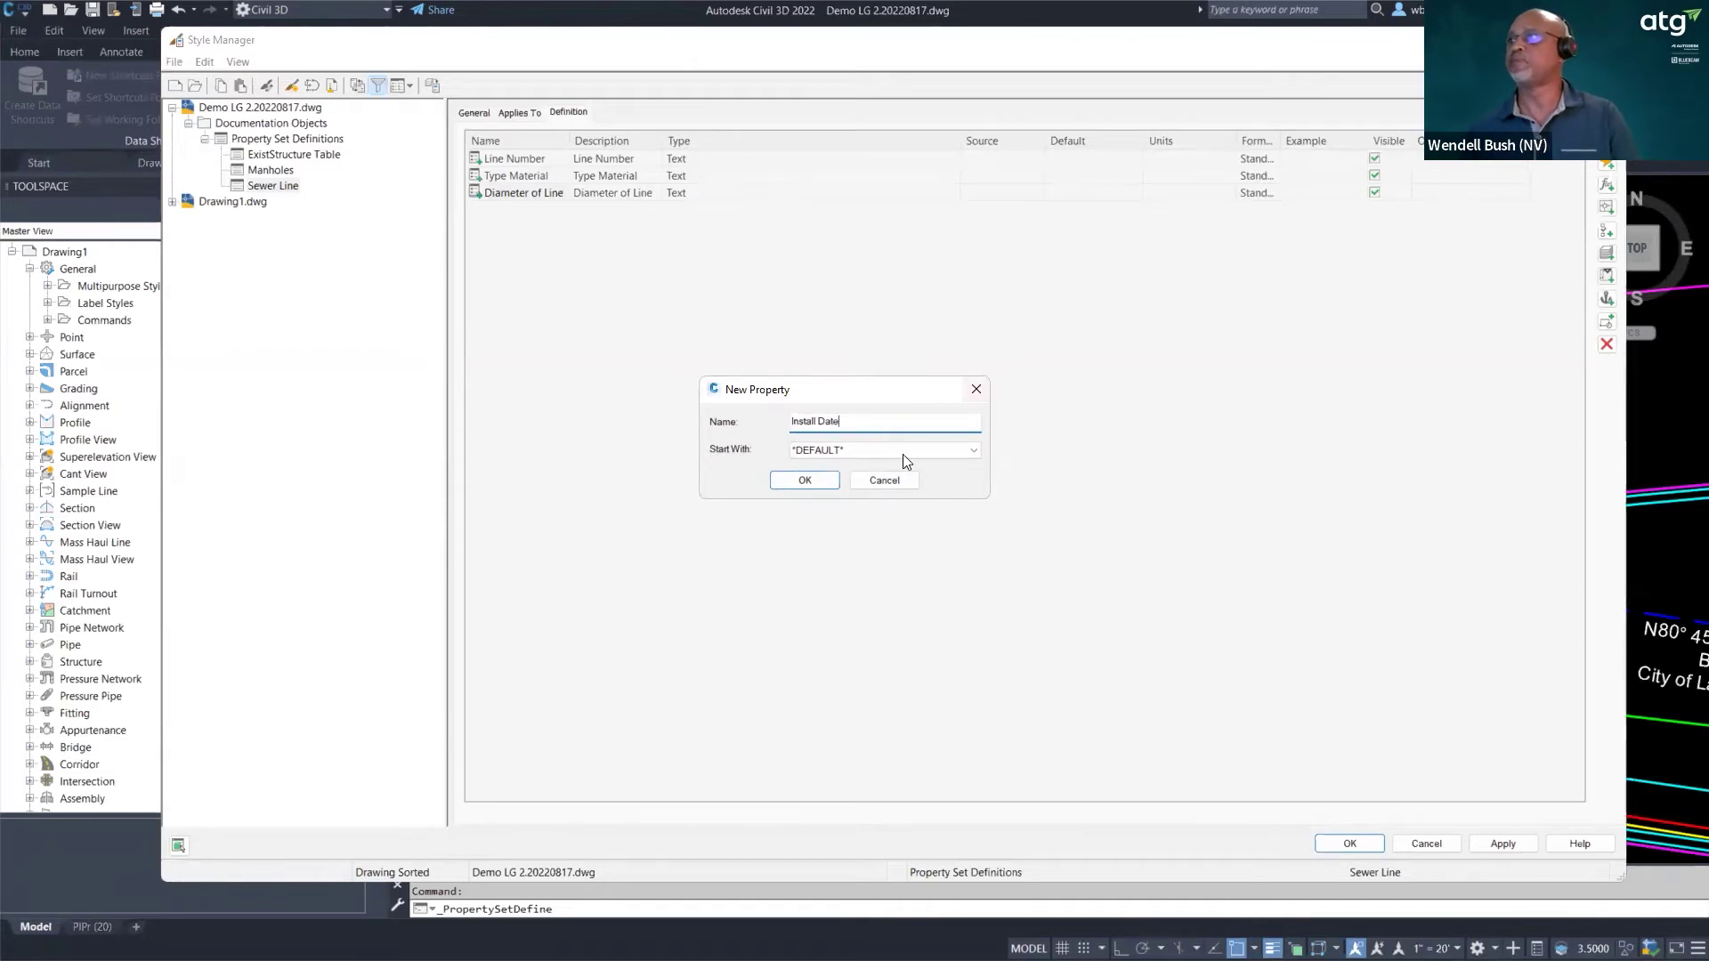
left_click(805, 485)
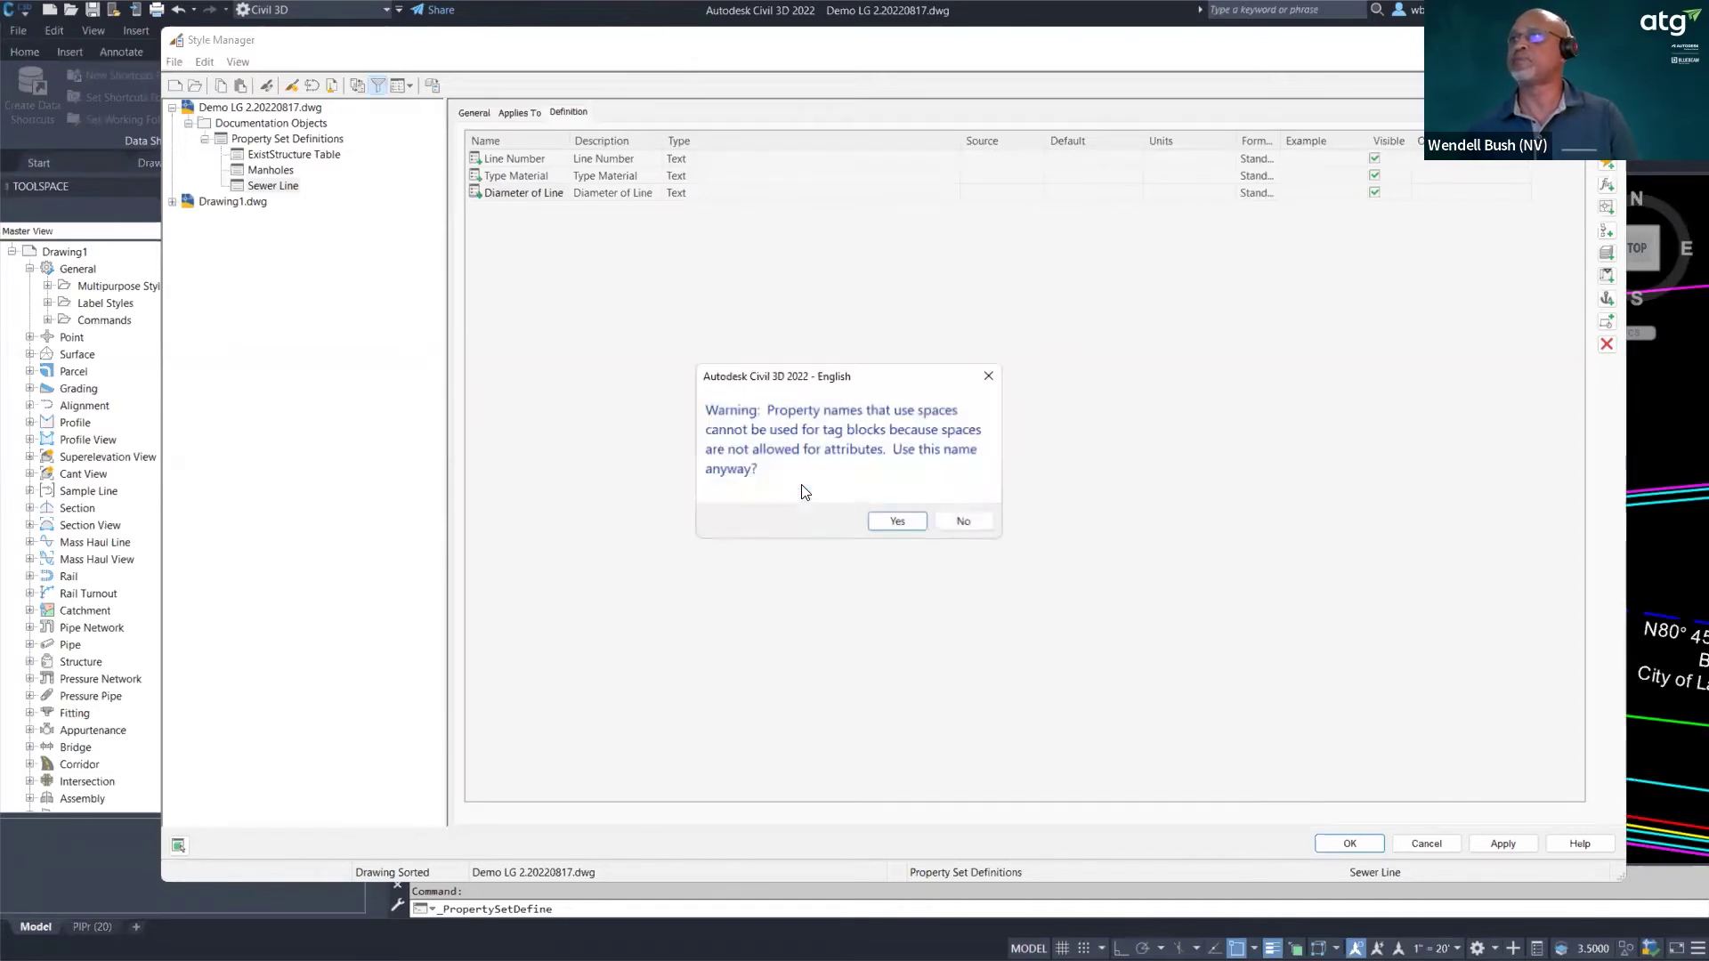
left_click(900, 525)
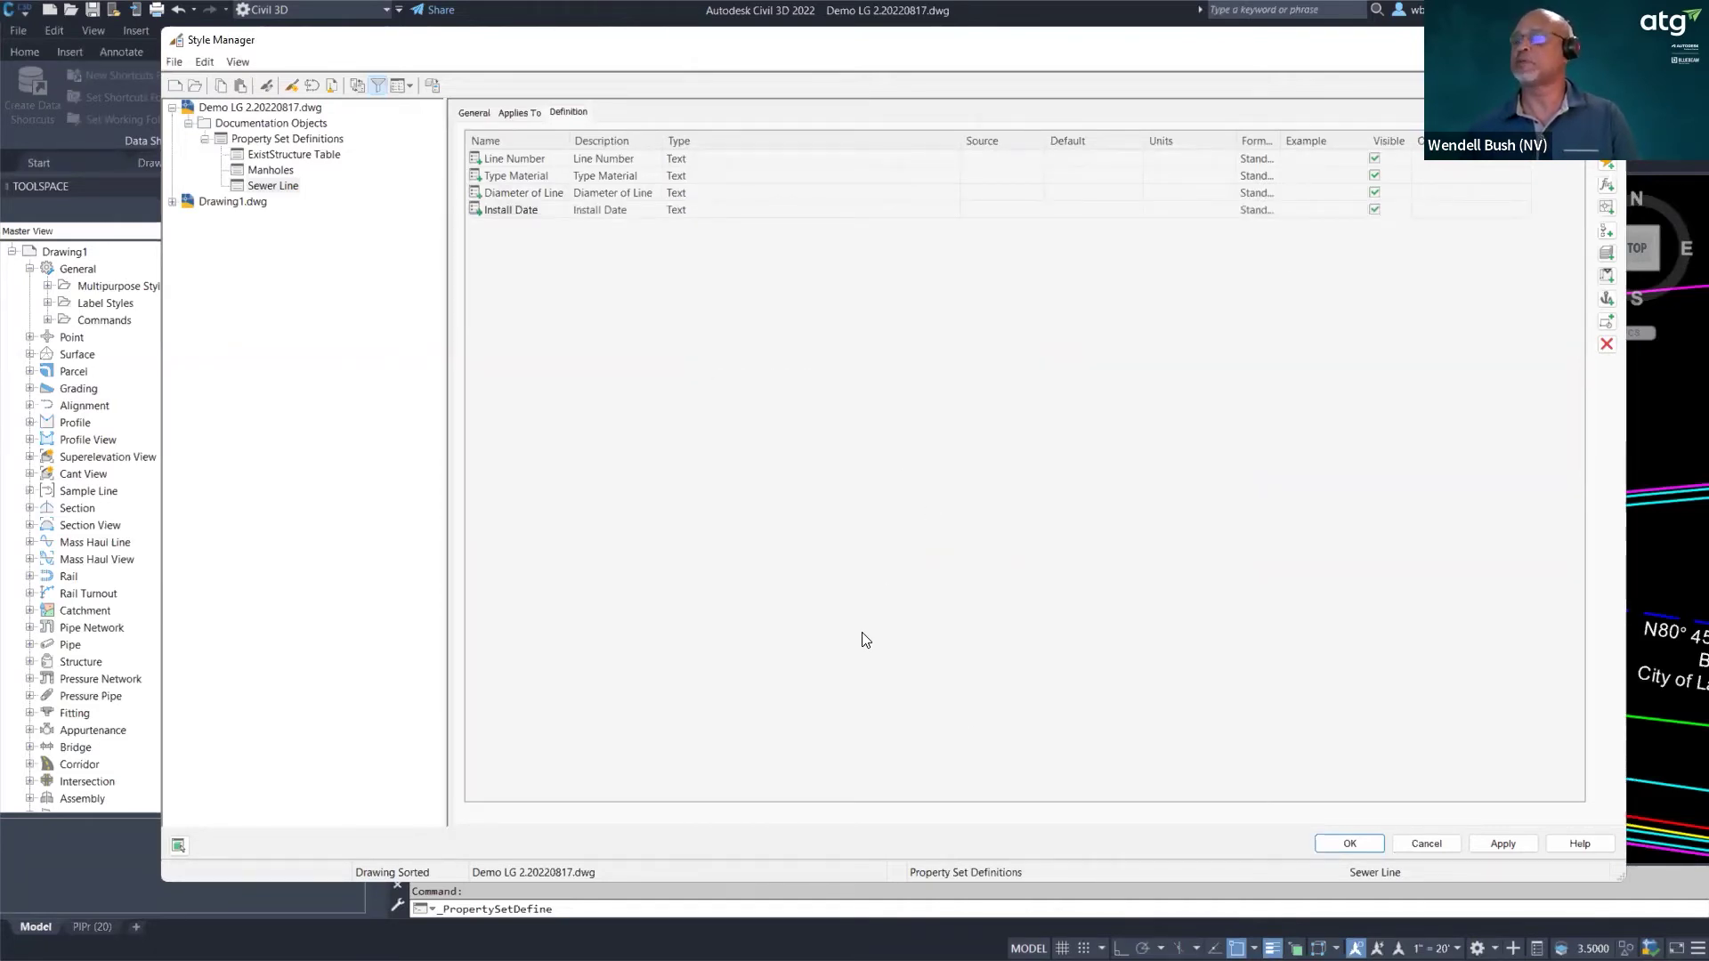
left_click(1351, 844)
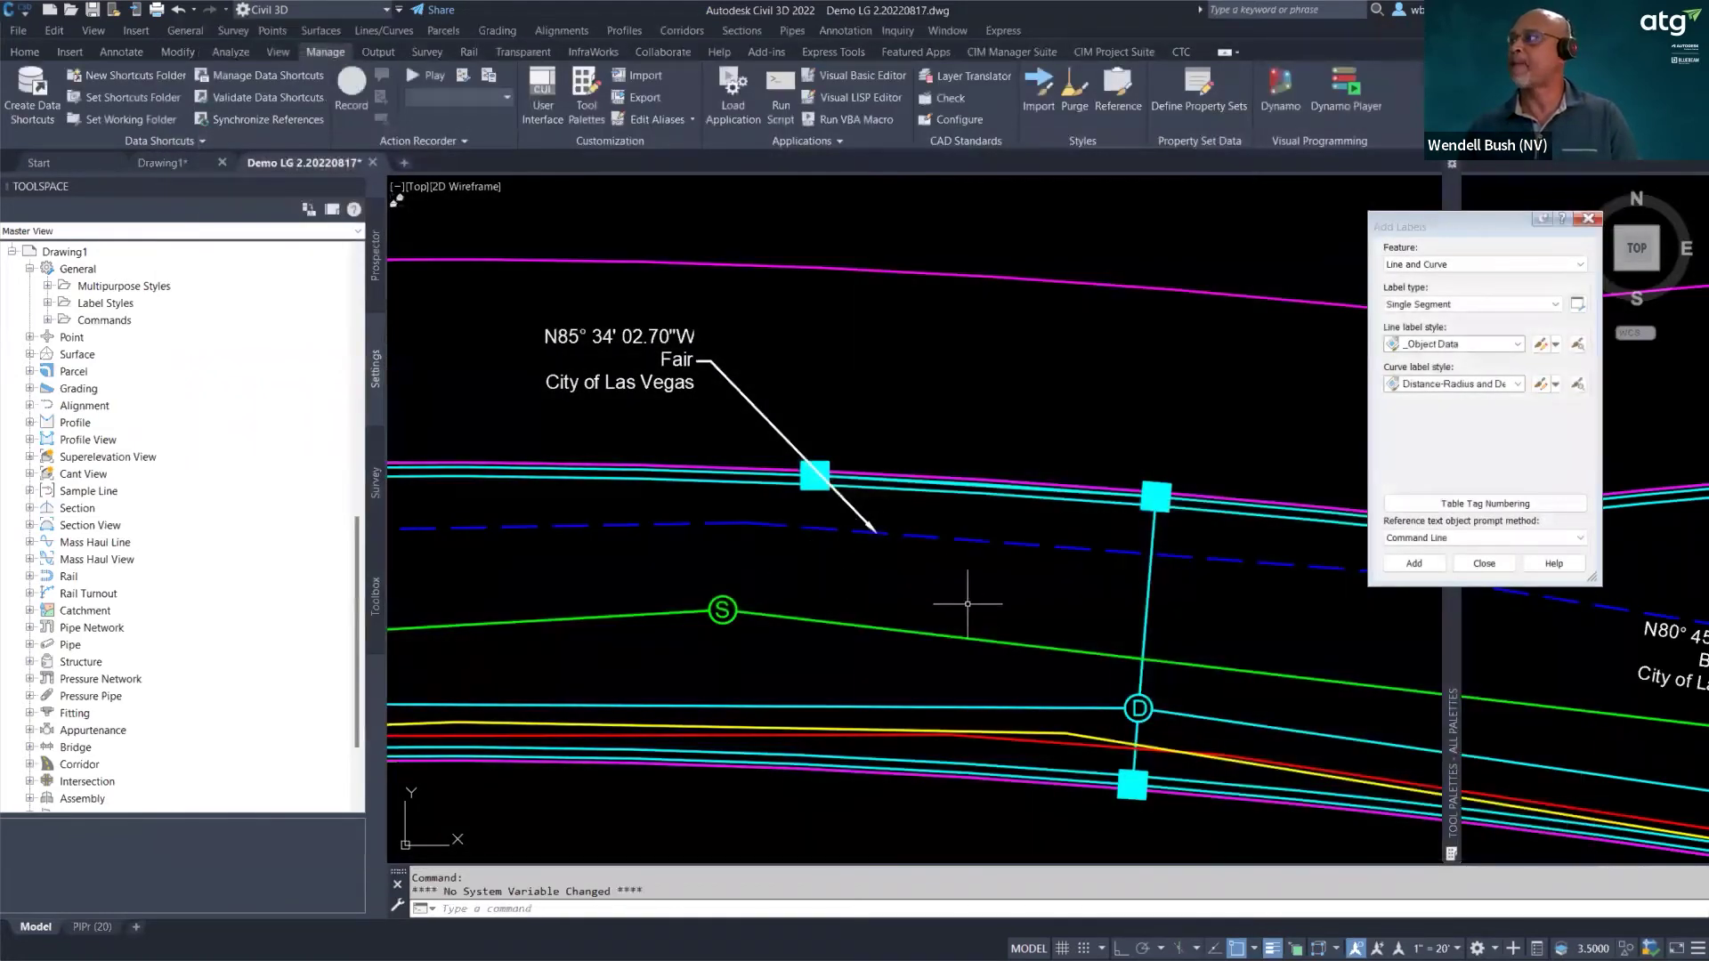
- Close the Add Labels dialog and view the properties of the blue dashed line that the "Fair, City of Las Vegas" label points to
left_click(1587, 218)
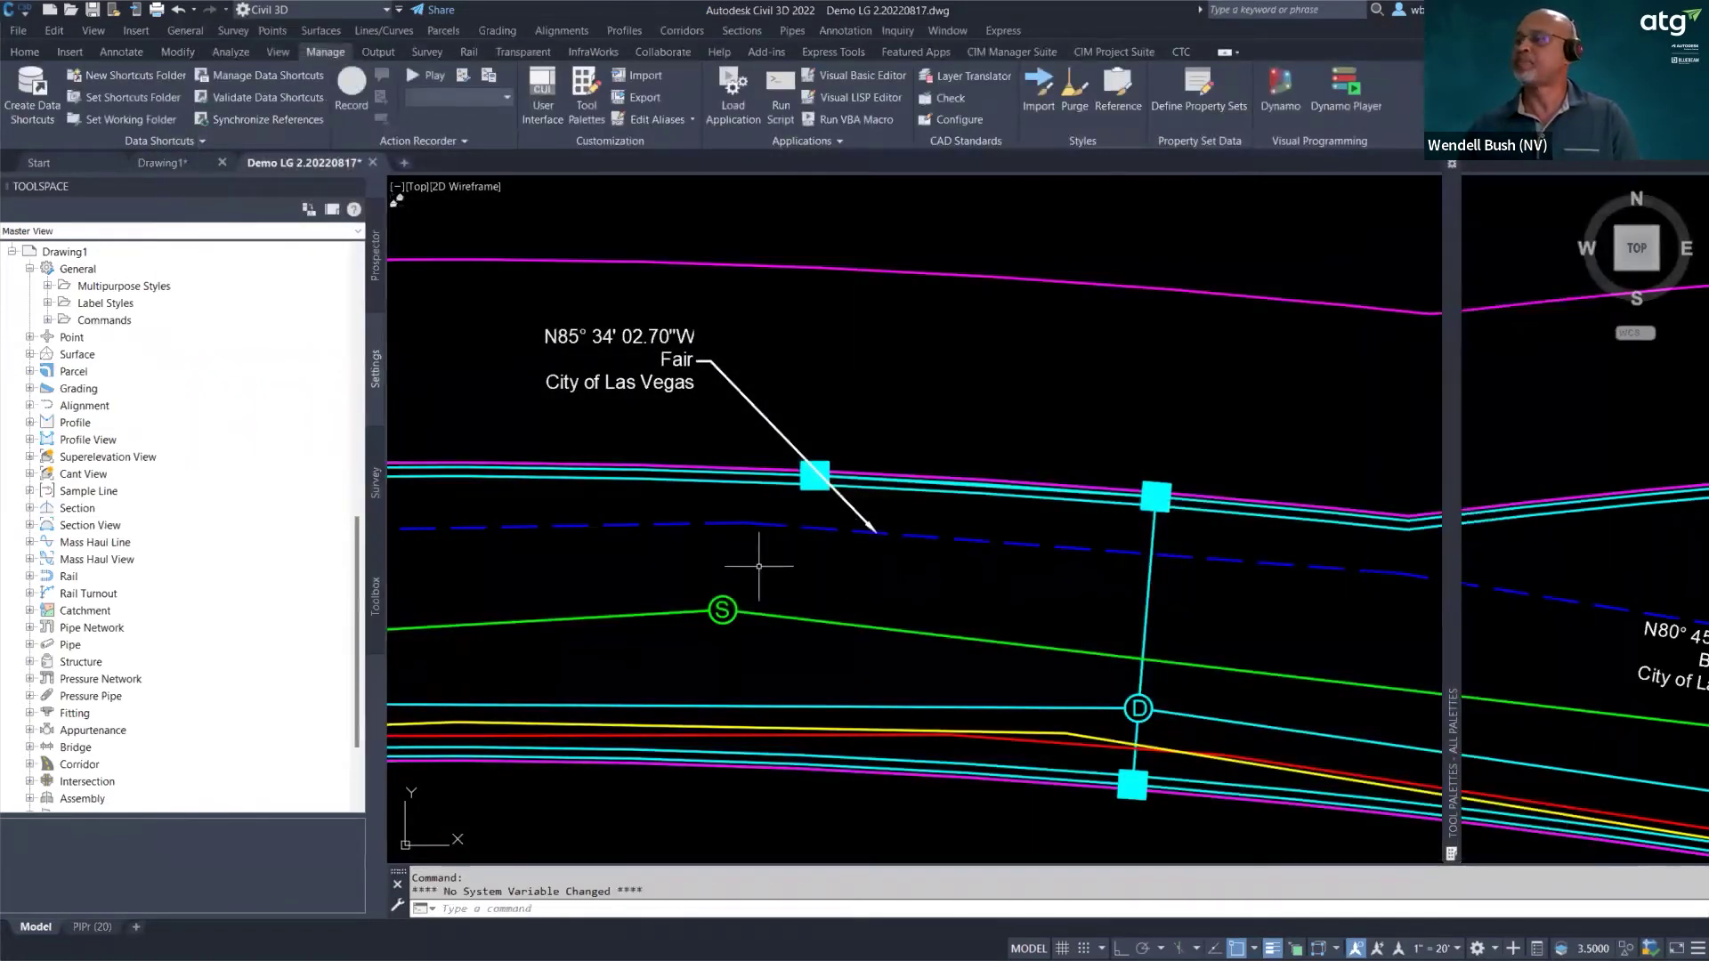
scroll(759, 567, "down", 4)
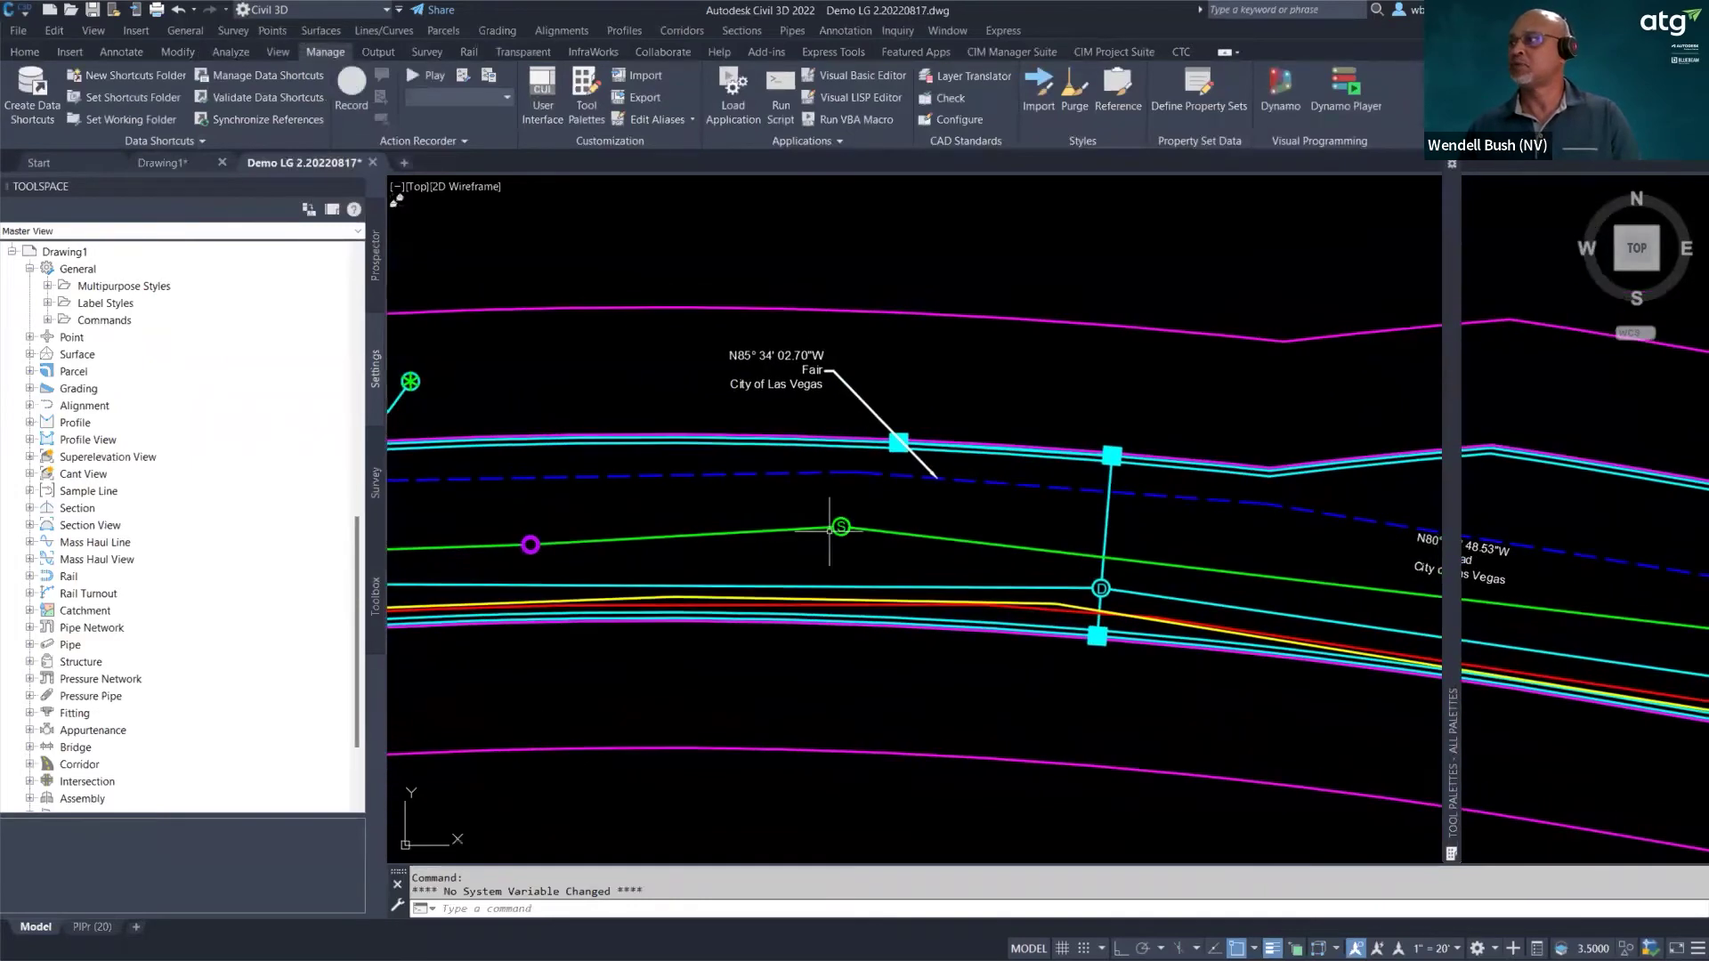
scroll(829, 531, "up", 2)
left_click(879, 521)
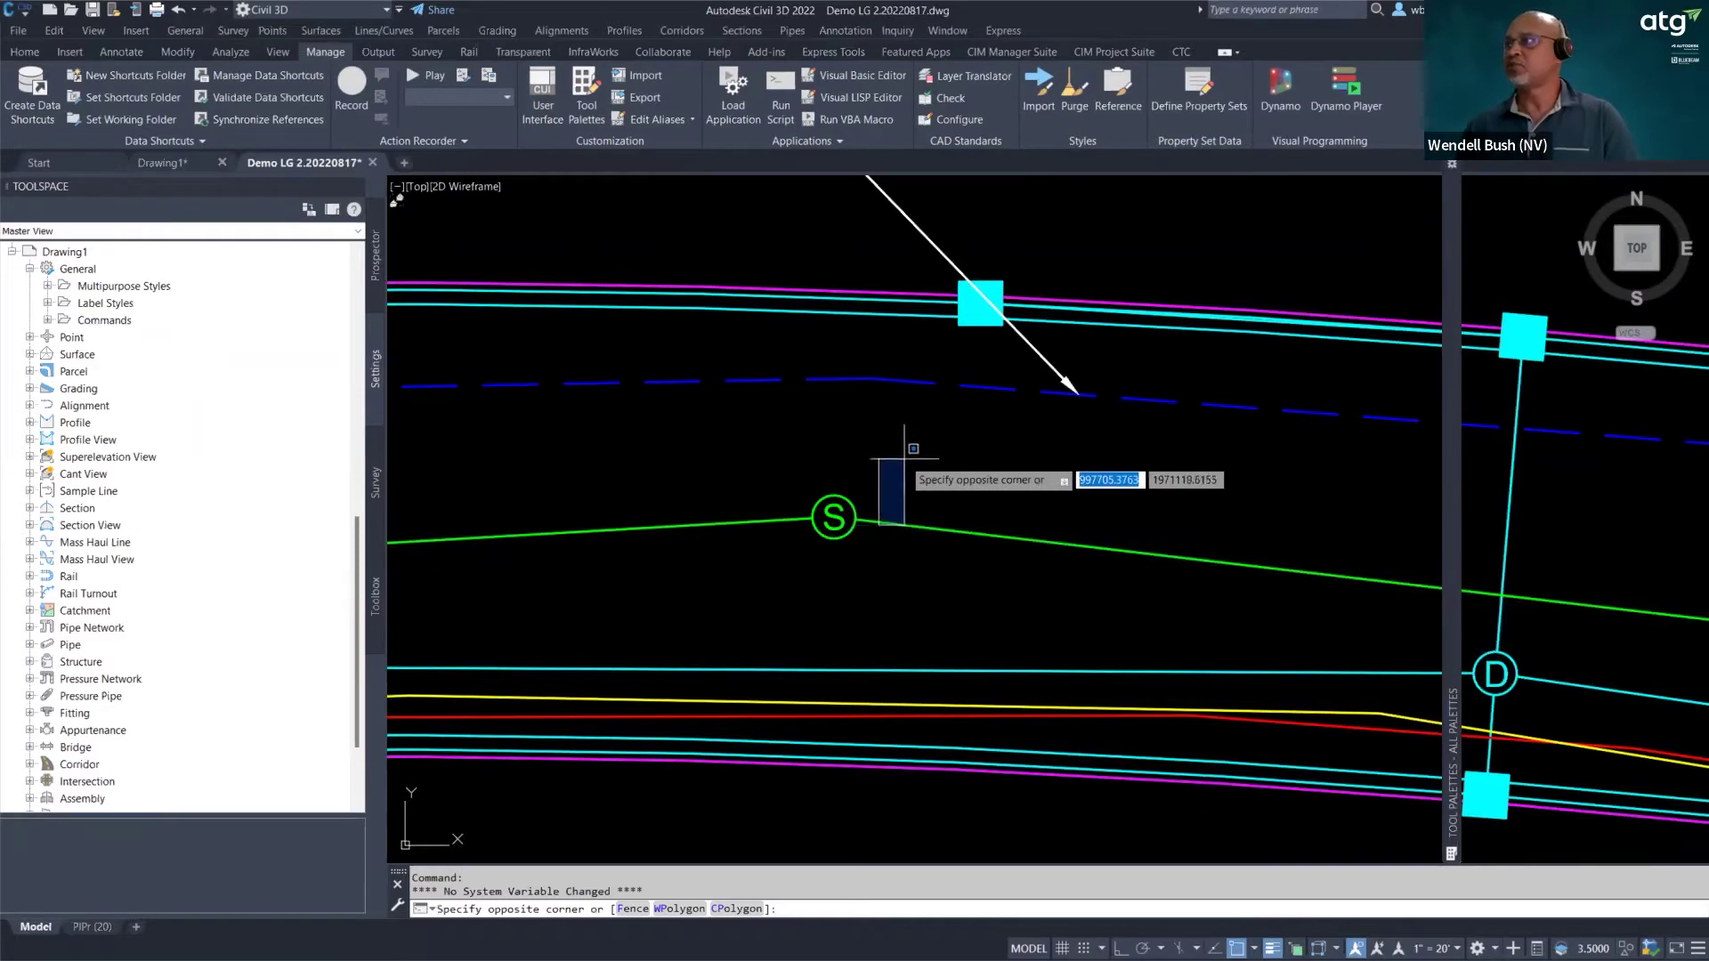
key("Escape")
left_click(973, 386)
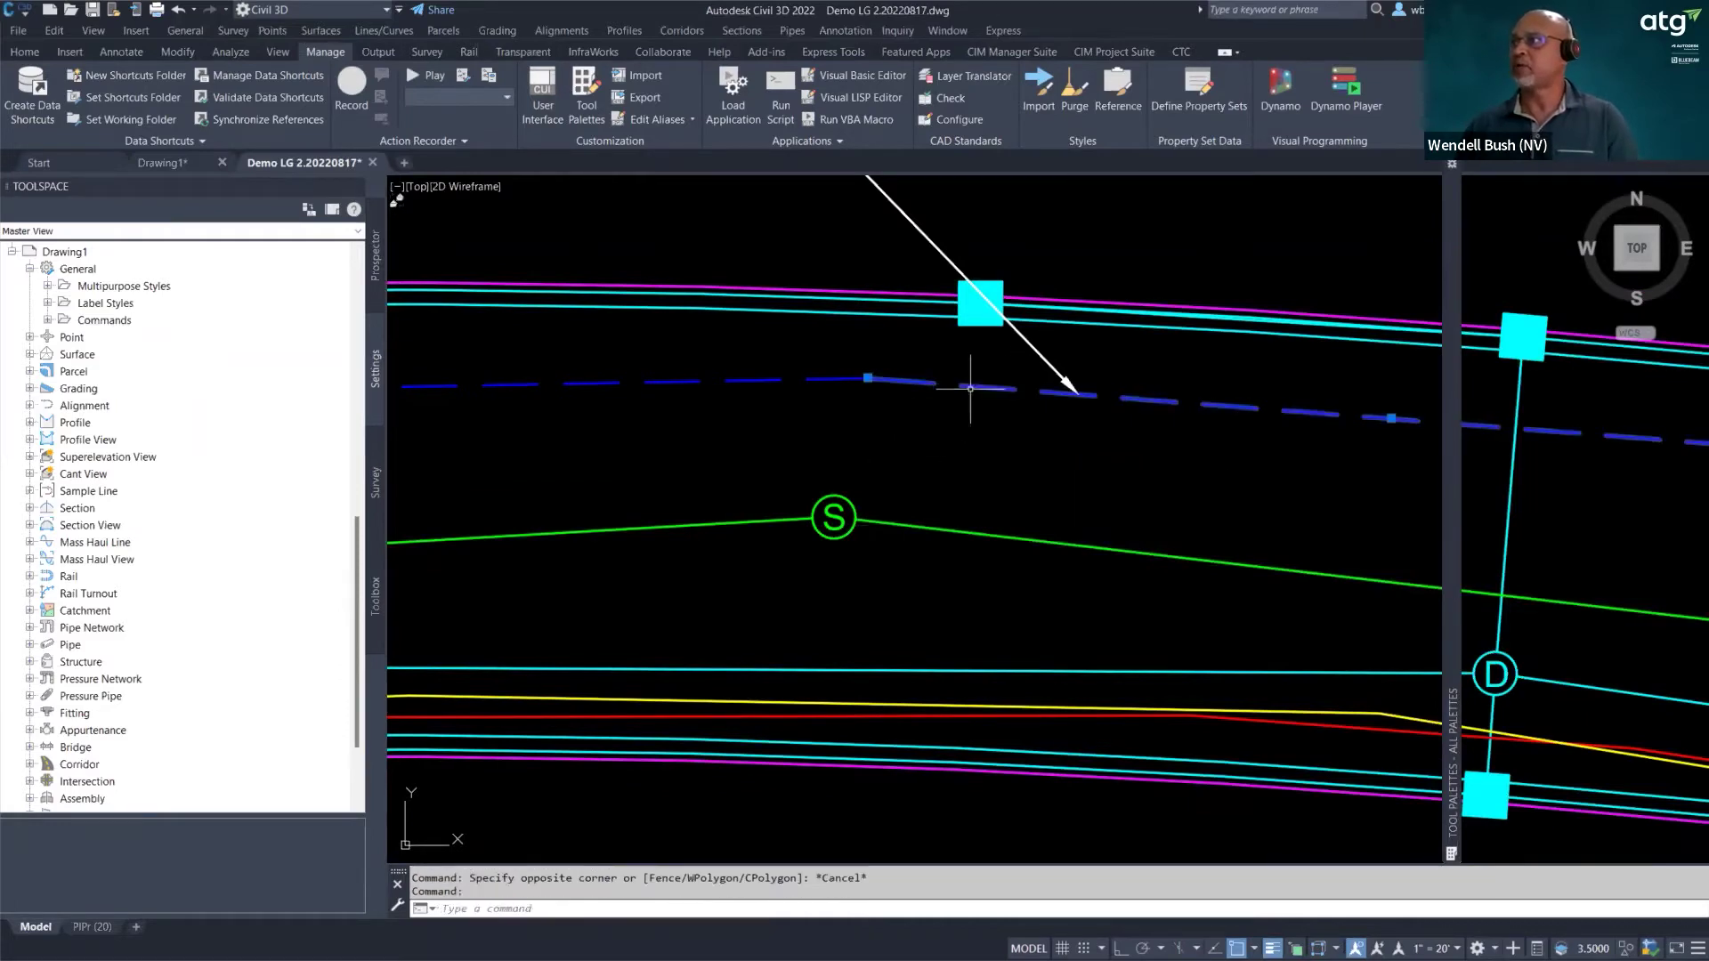
scroll(970, 392, "down", 4)
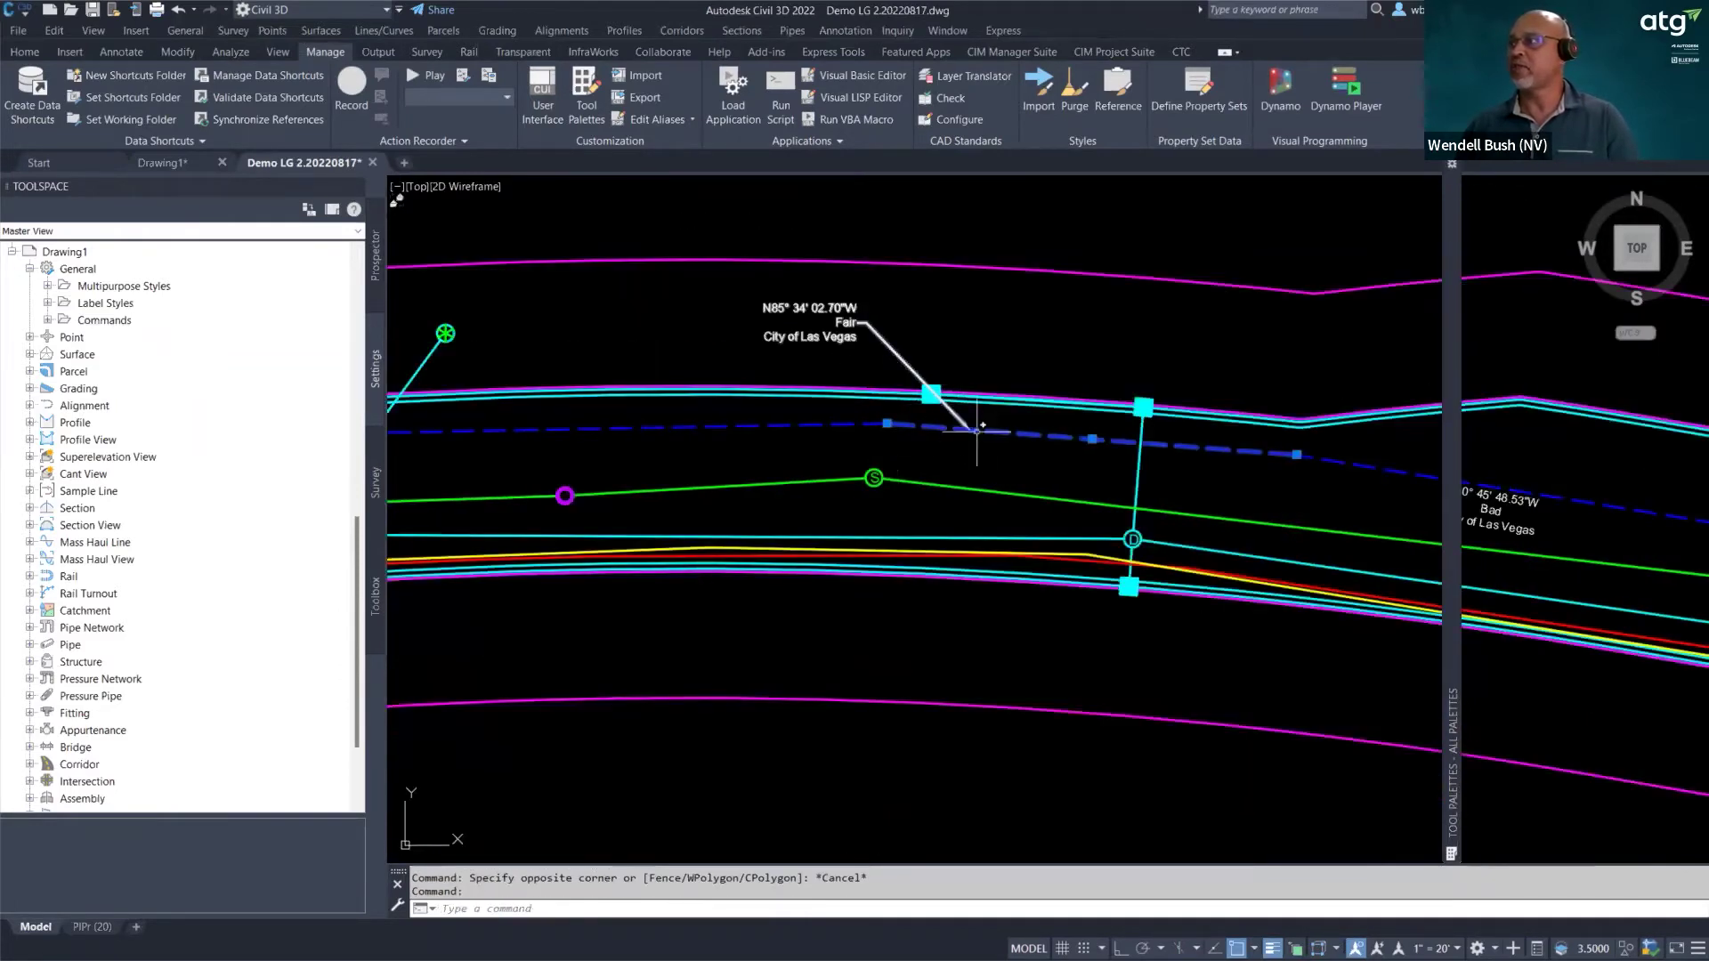
scroll(969, 426, "up", 4)
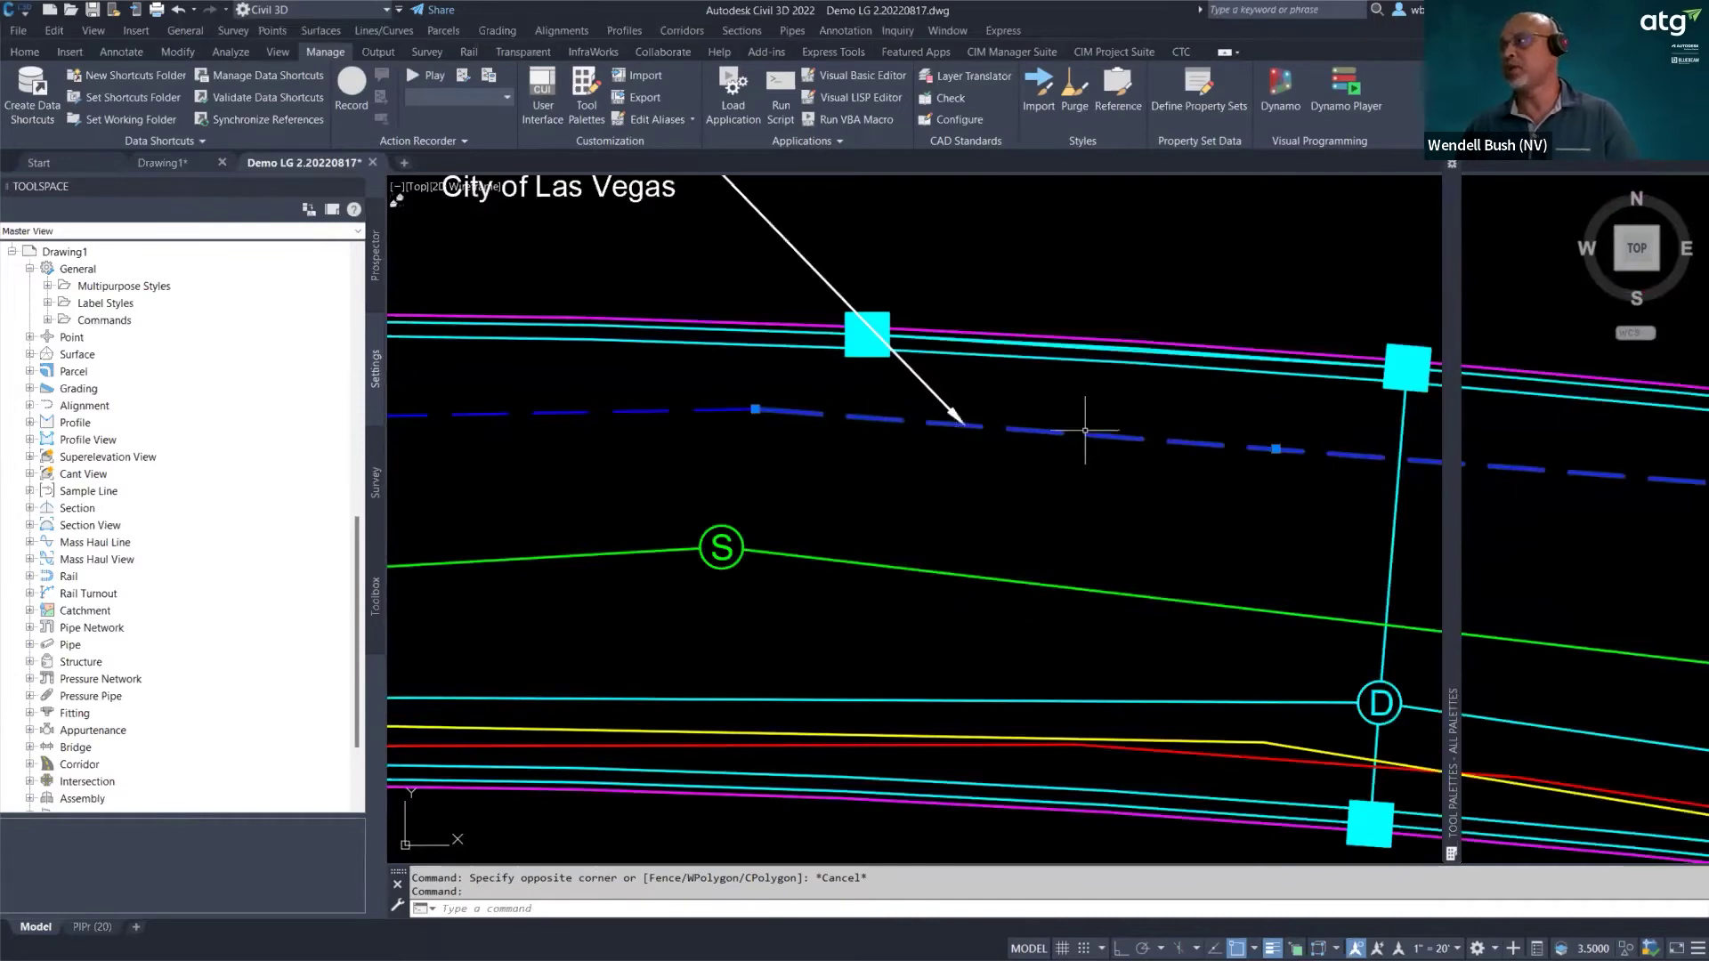
scroll(885, 384, "down", 4)
scroll(801, 303, "up", 2)
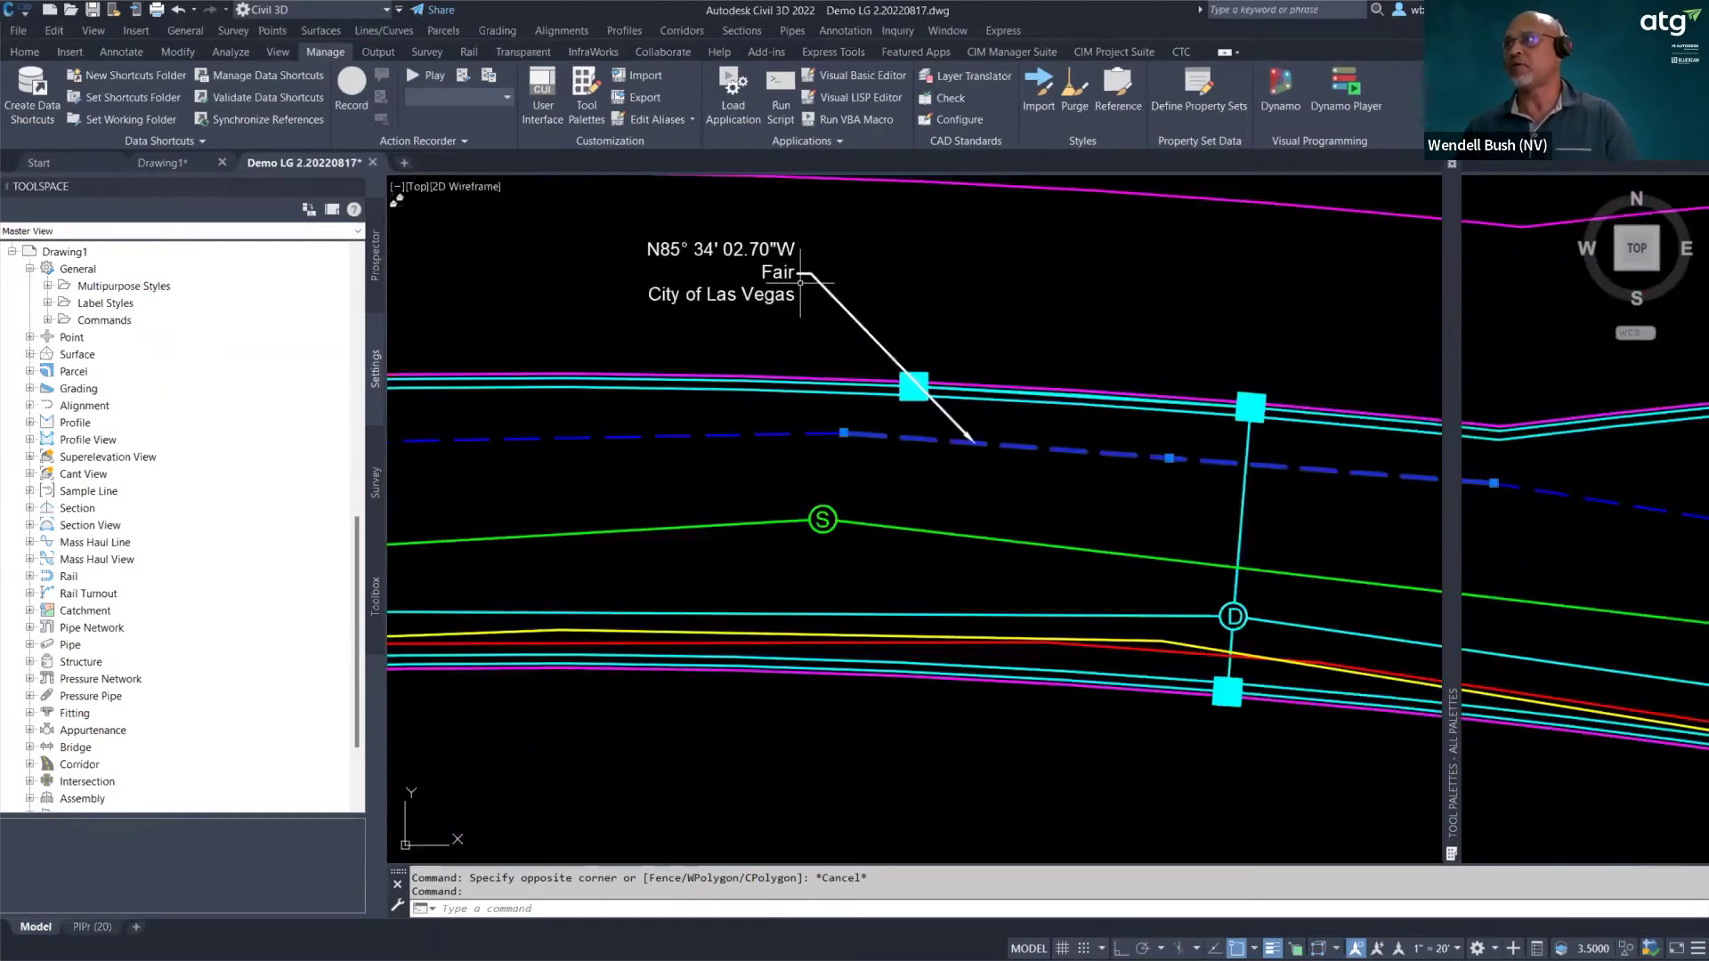
right_click(921, 438)
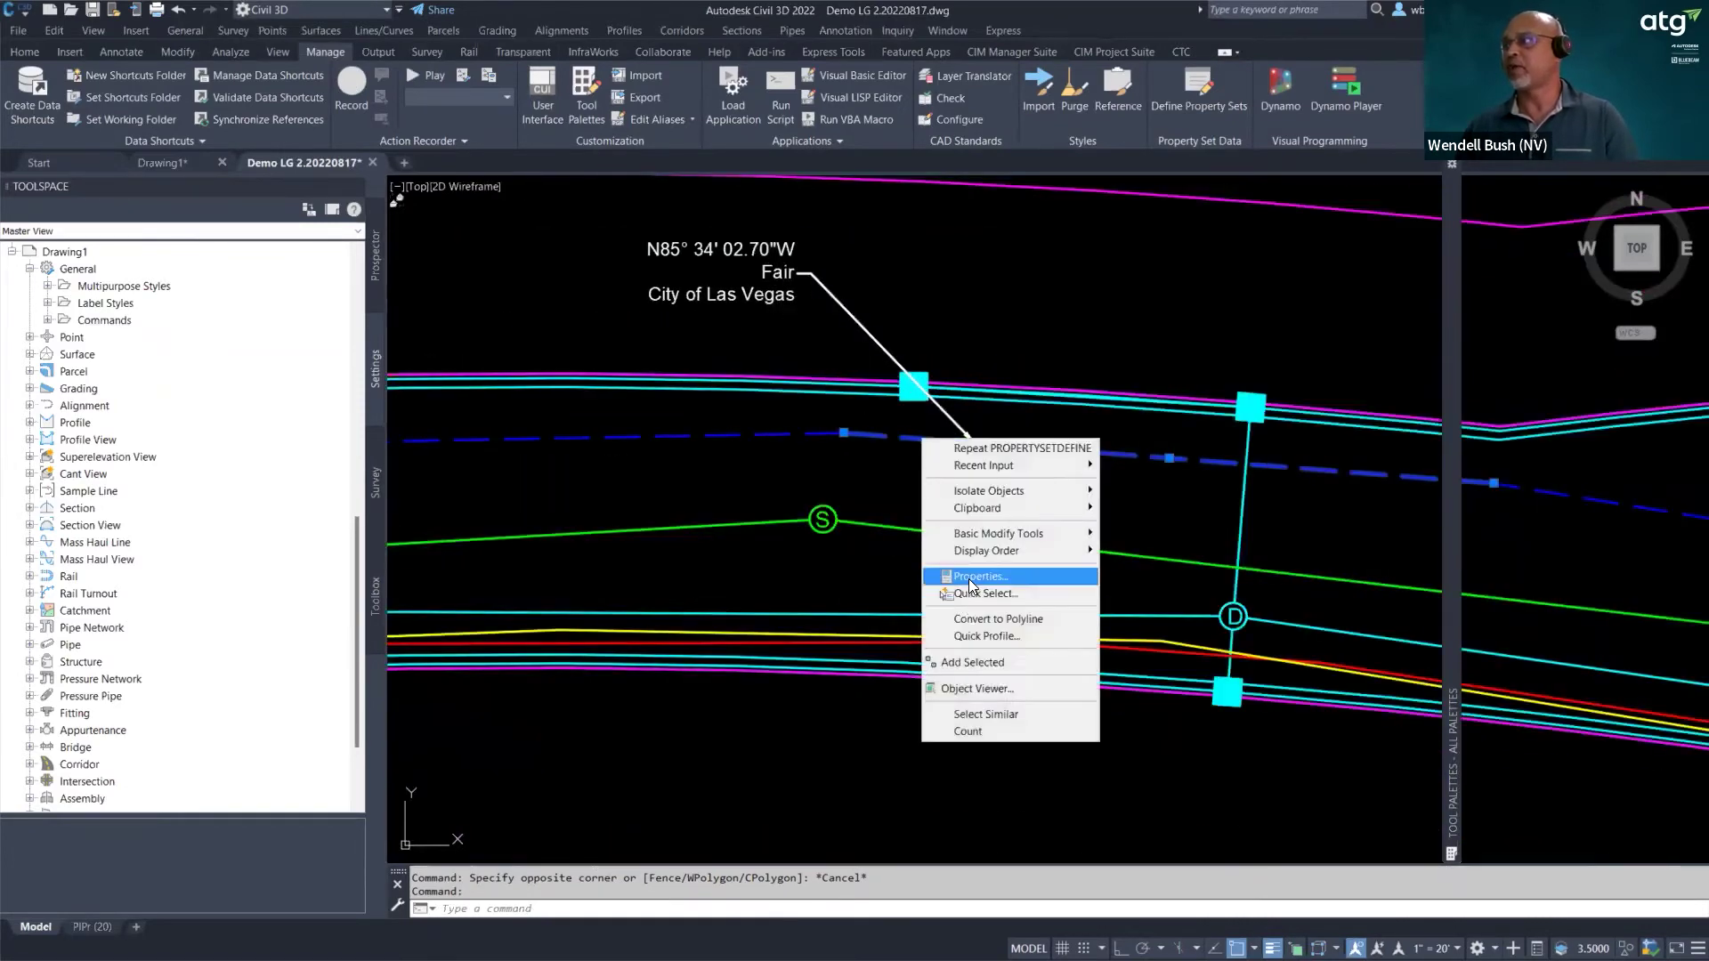
left_click(969, 579)
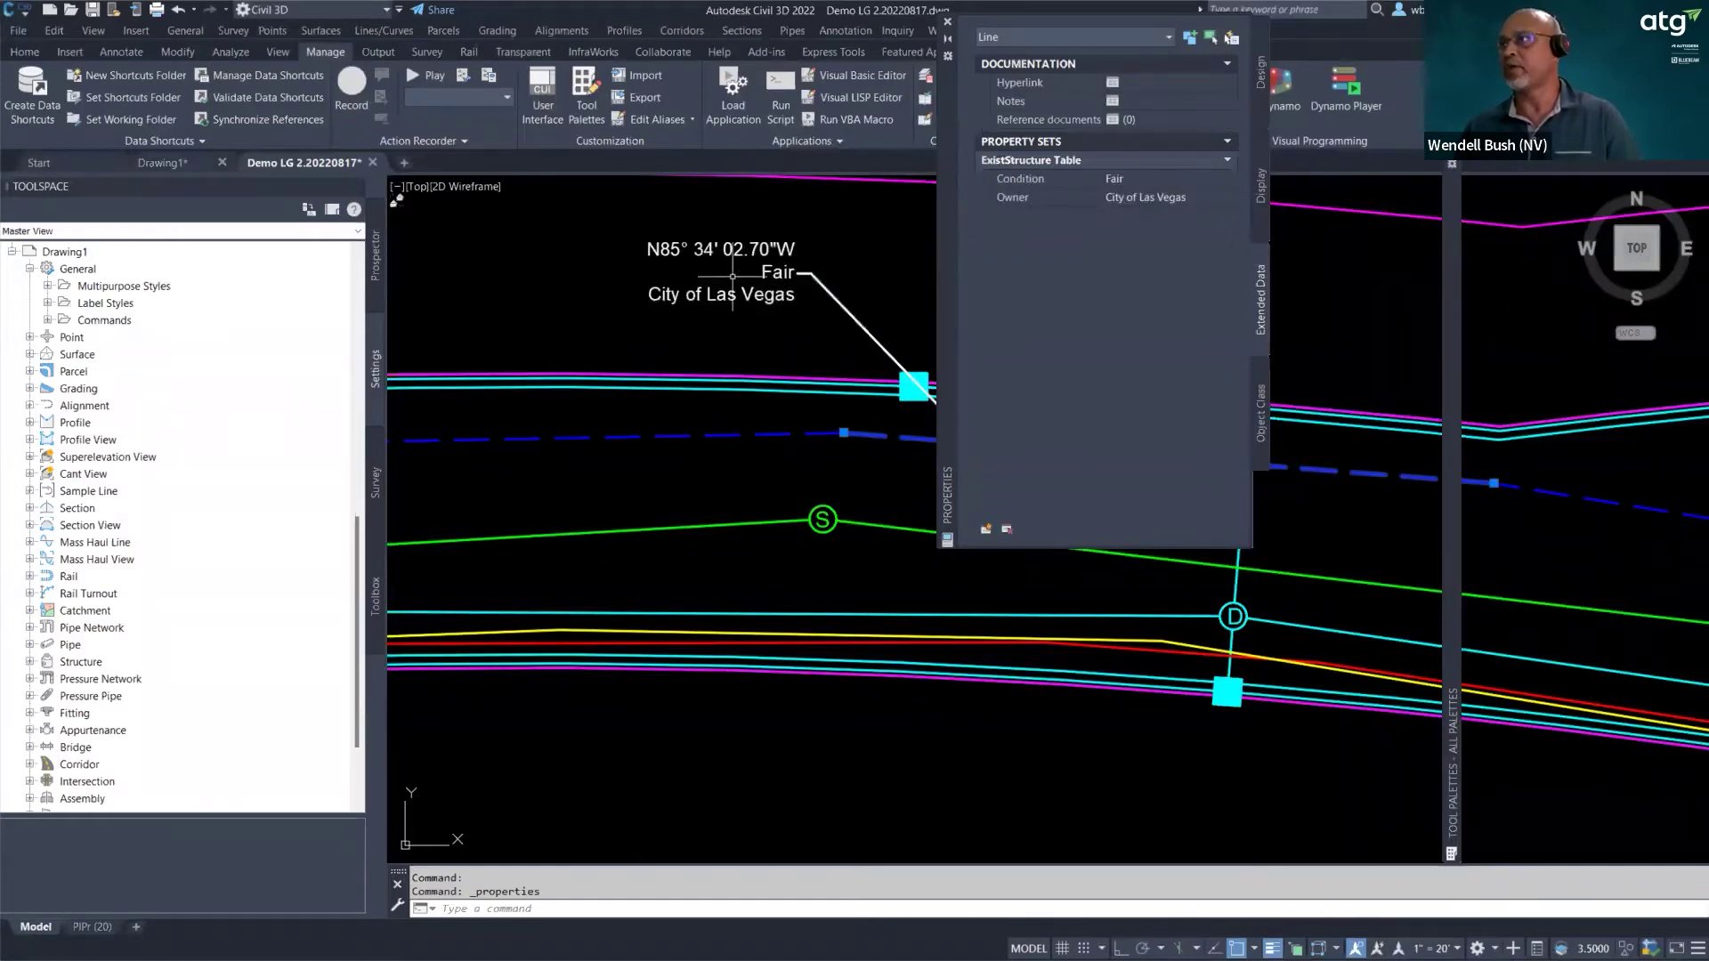
- Attach the ExistStructure Table and Manholes property sets, without Sewer Line, to the sanitary sewer manhole on the green line
key("Escape")
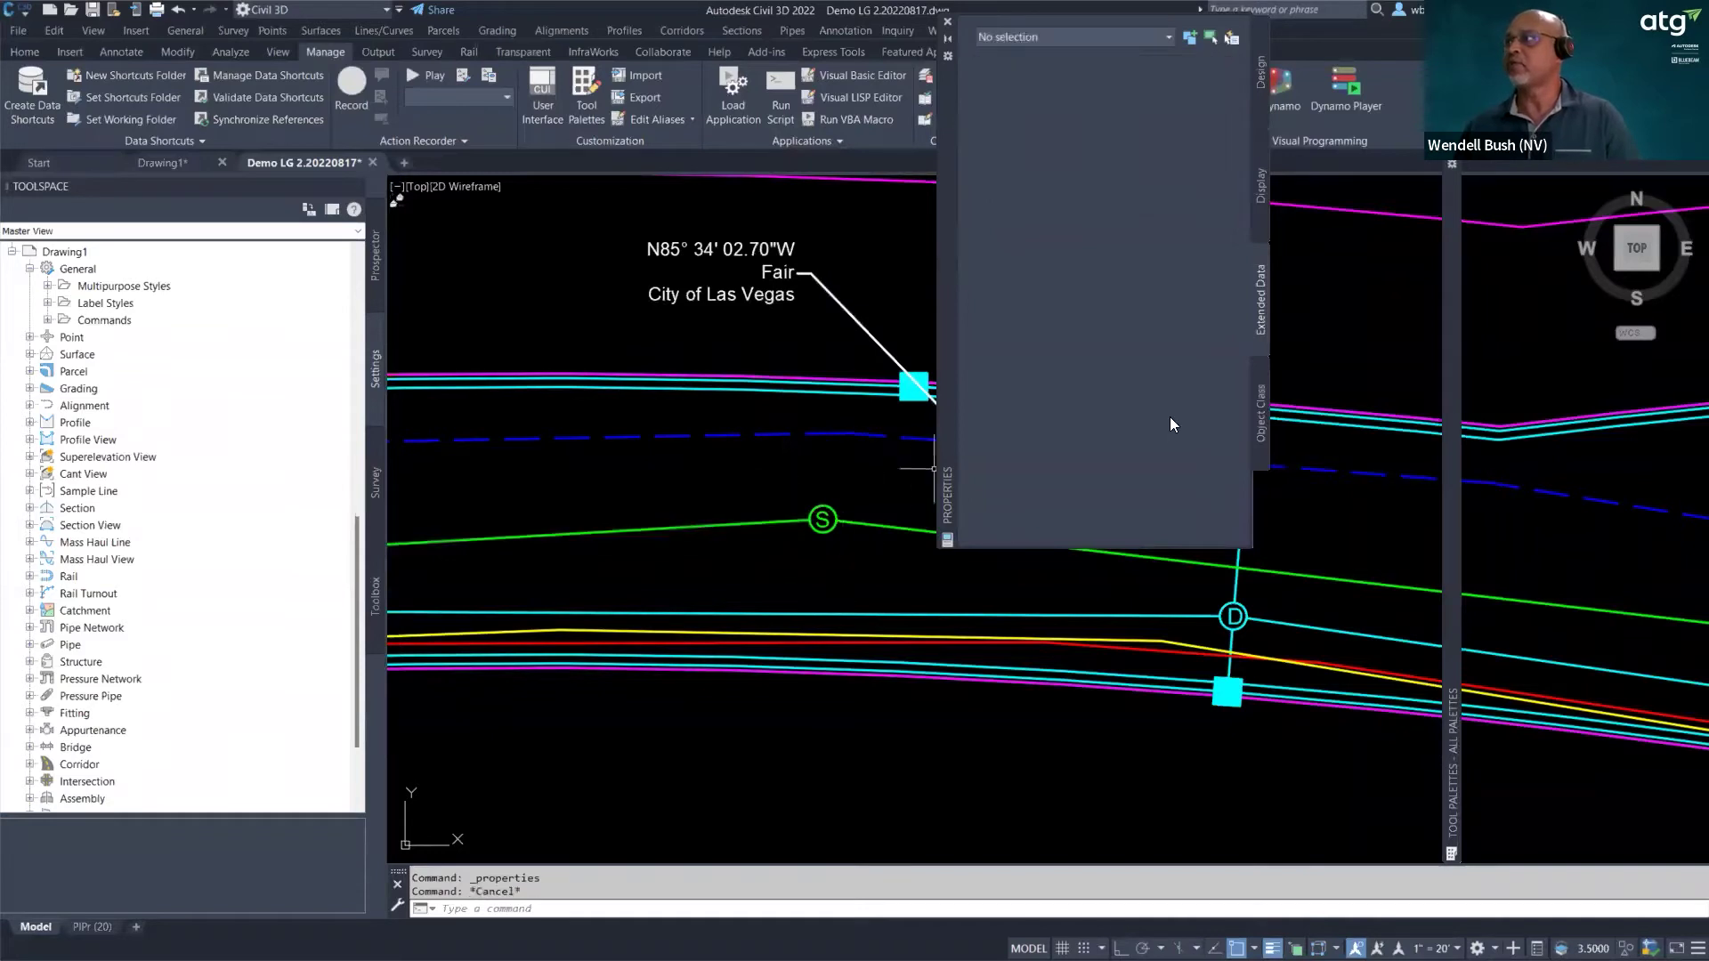
left_click(828, 523)
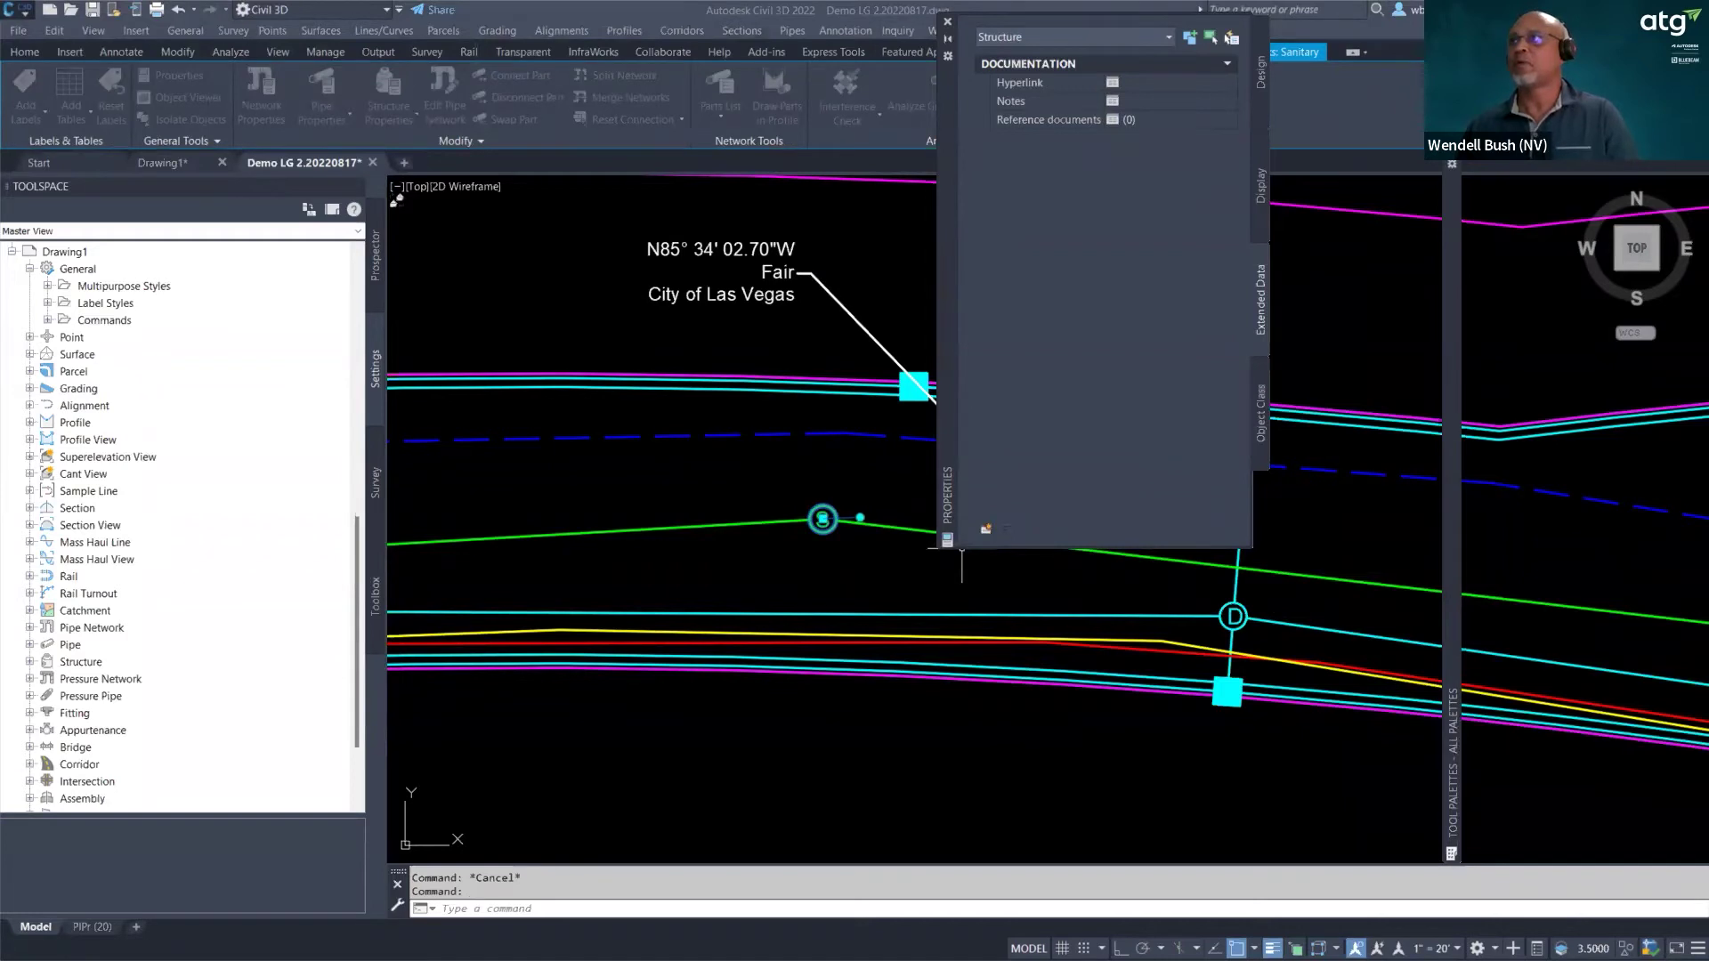
left_click(986, 529)
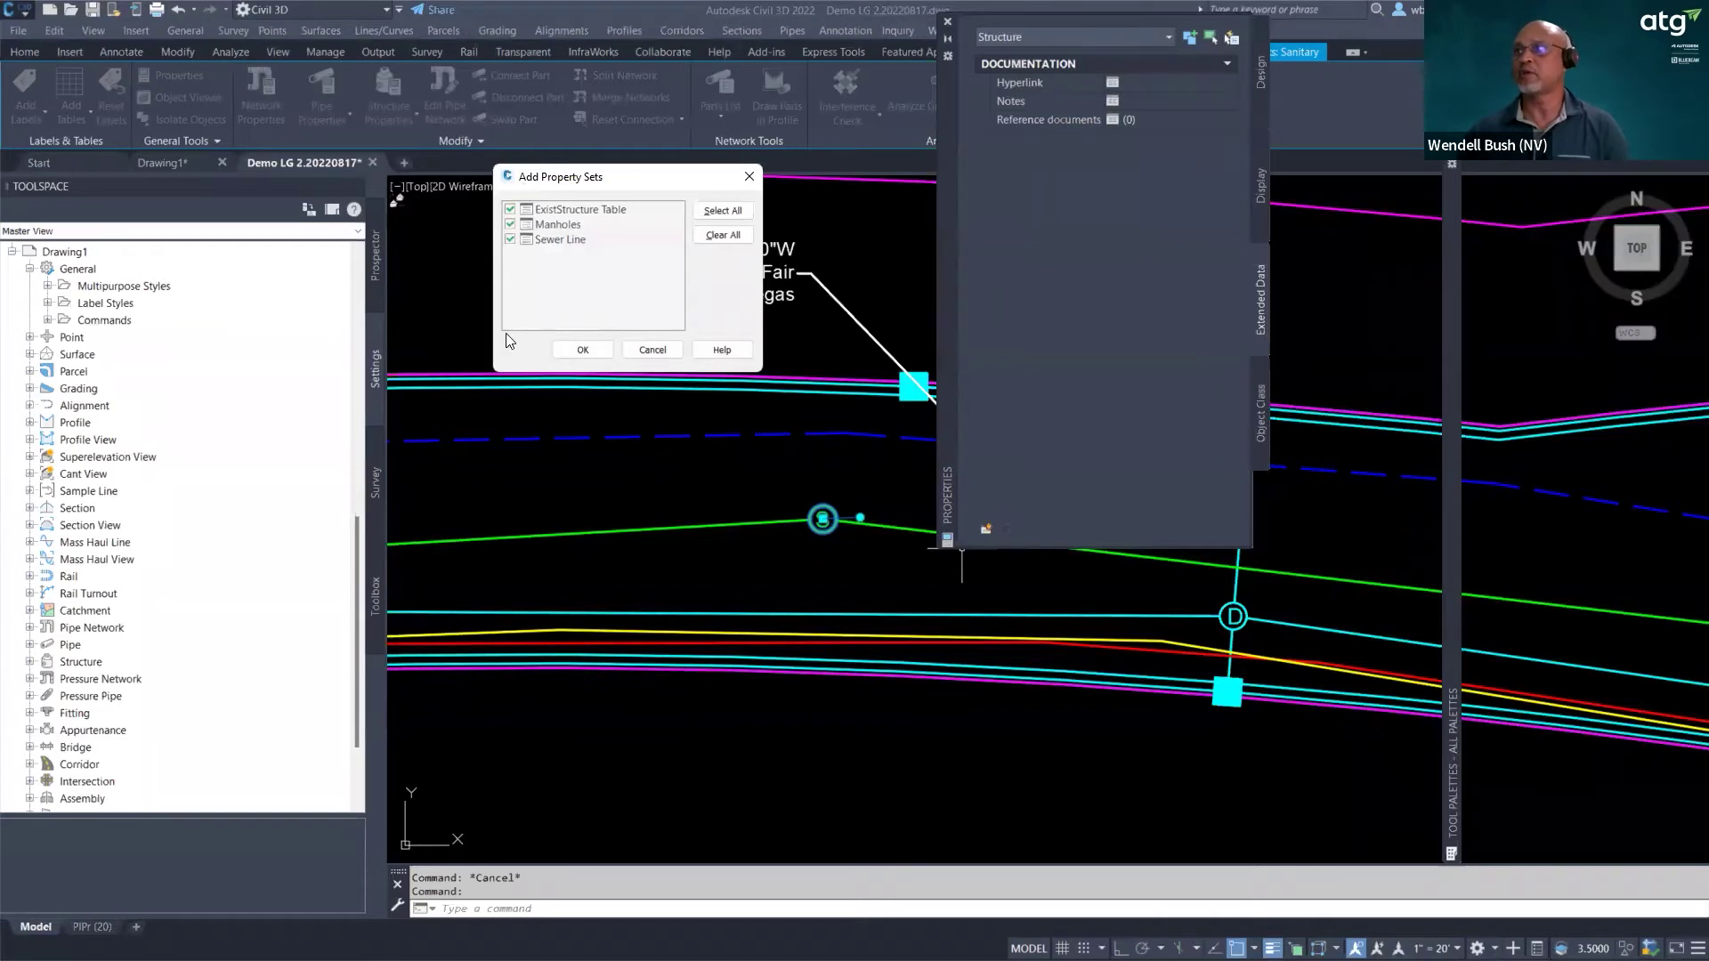
left_click(510, 239)
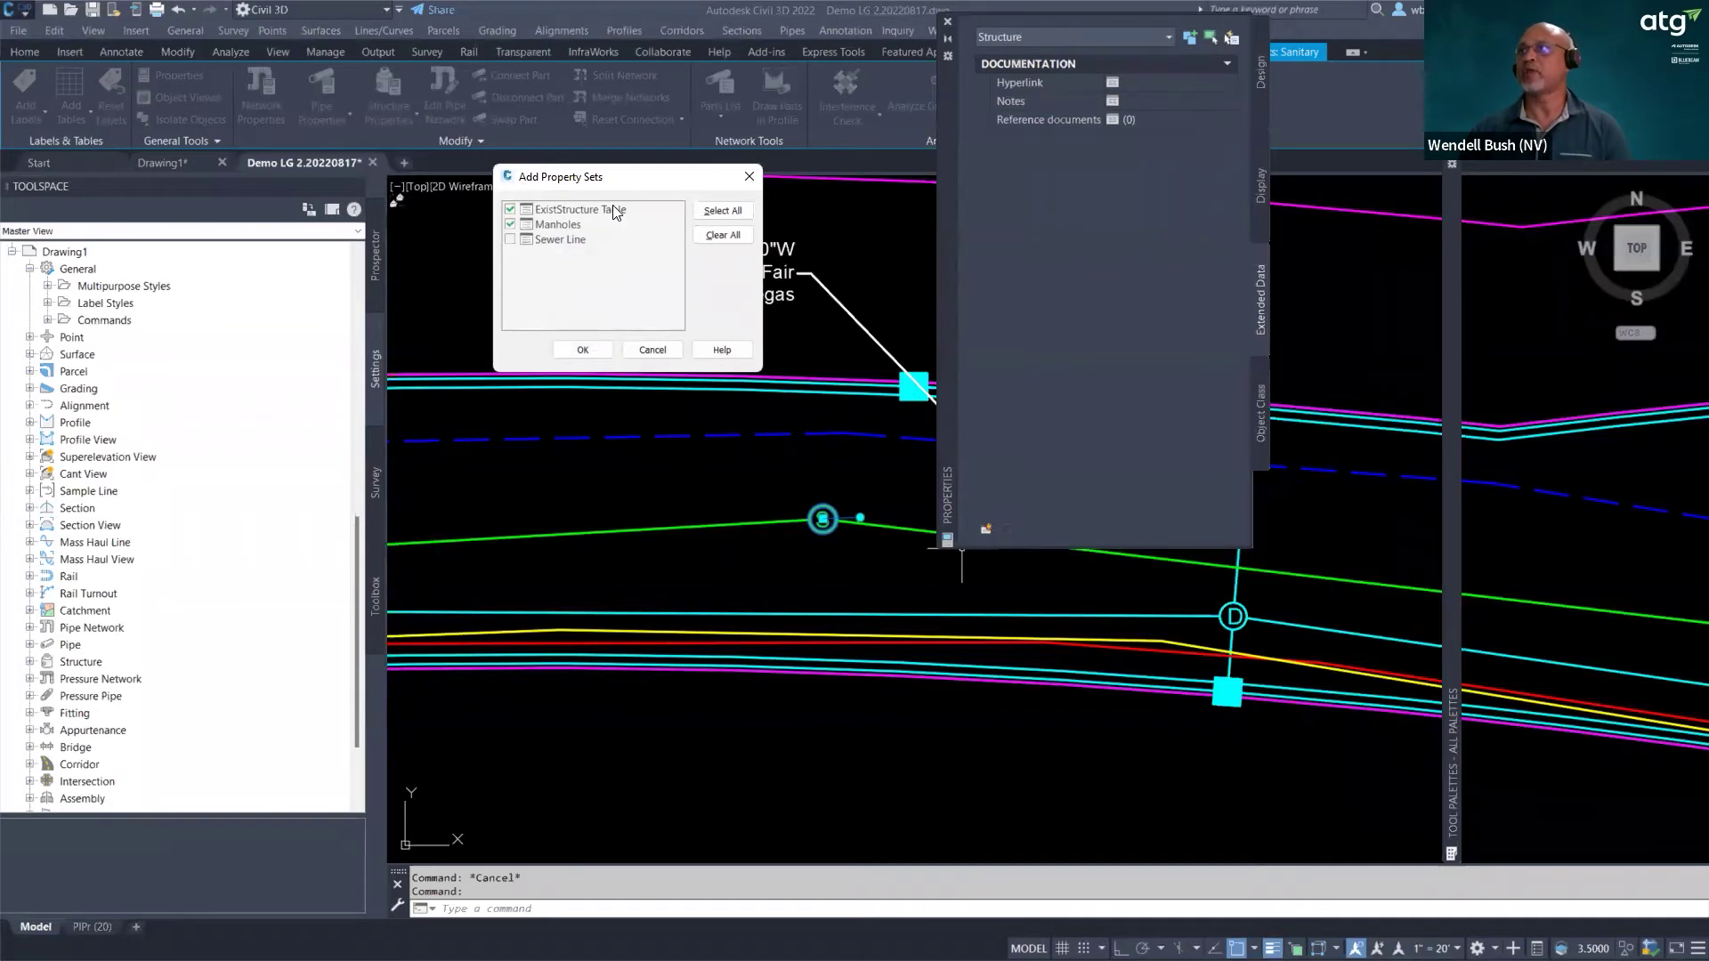
left_click(583, 348)
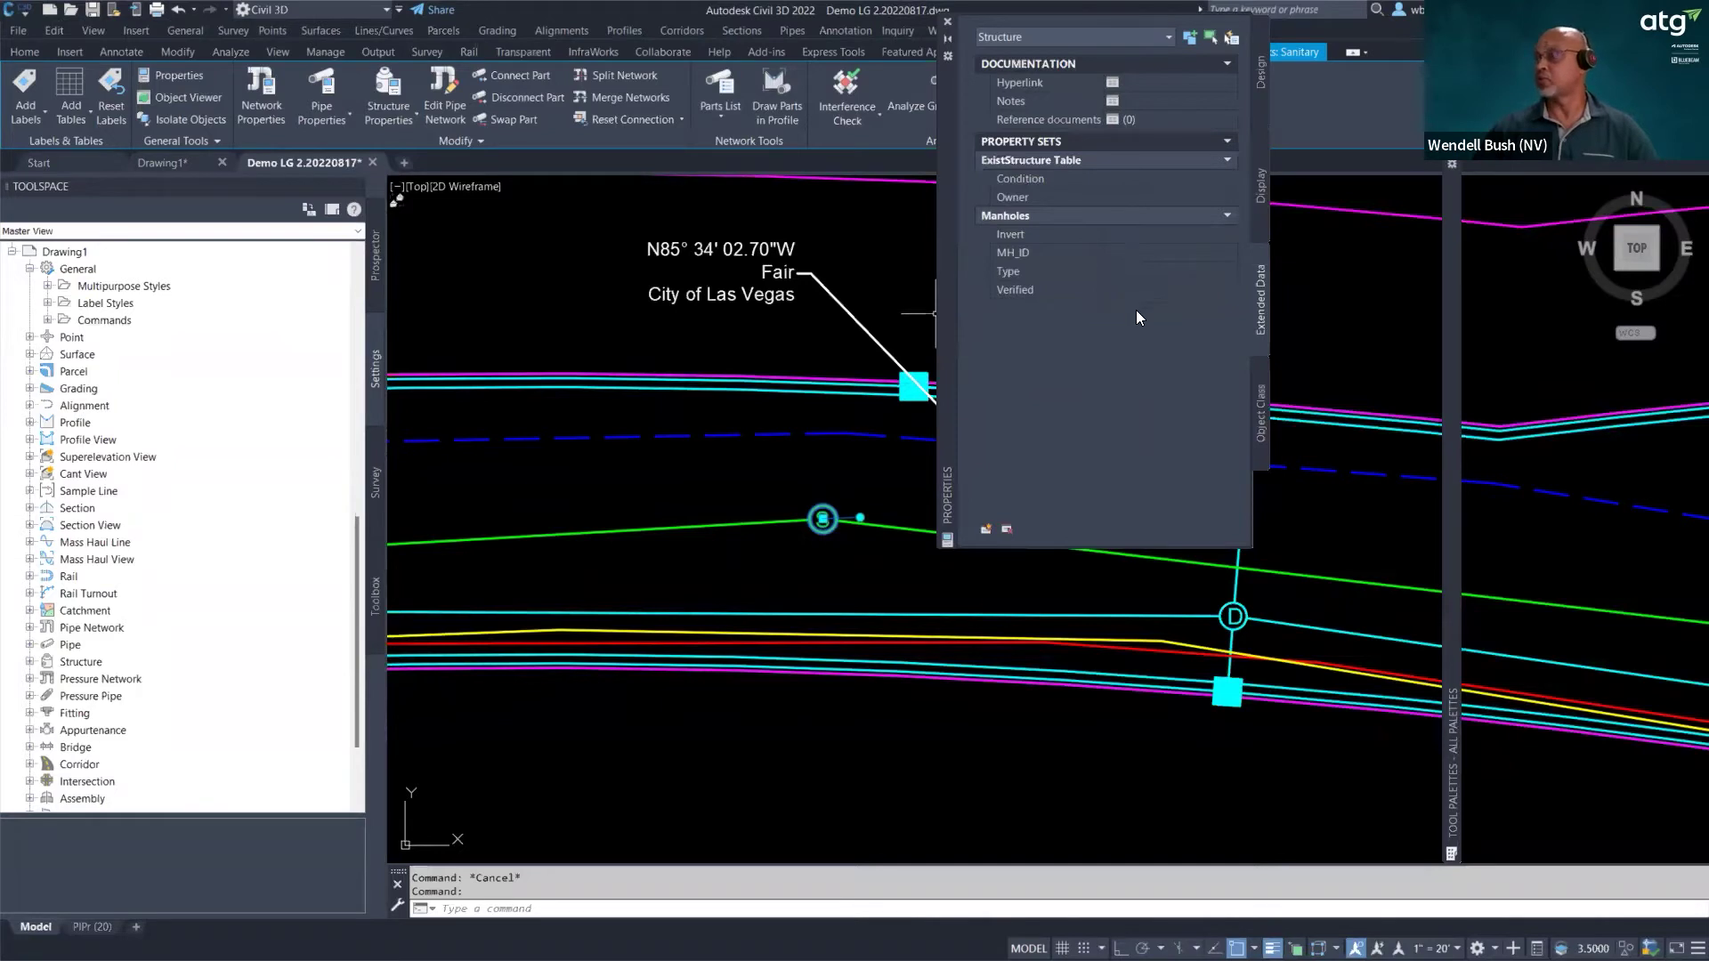
- Fill in the manhole's ExistStructure Table values with Condition Good and Owner Unknow
left_click(1145, 180)
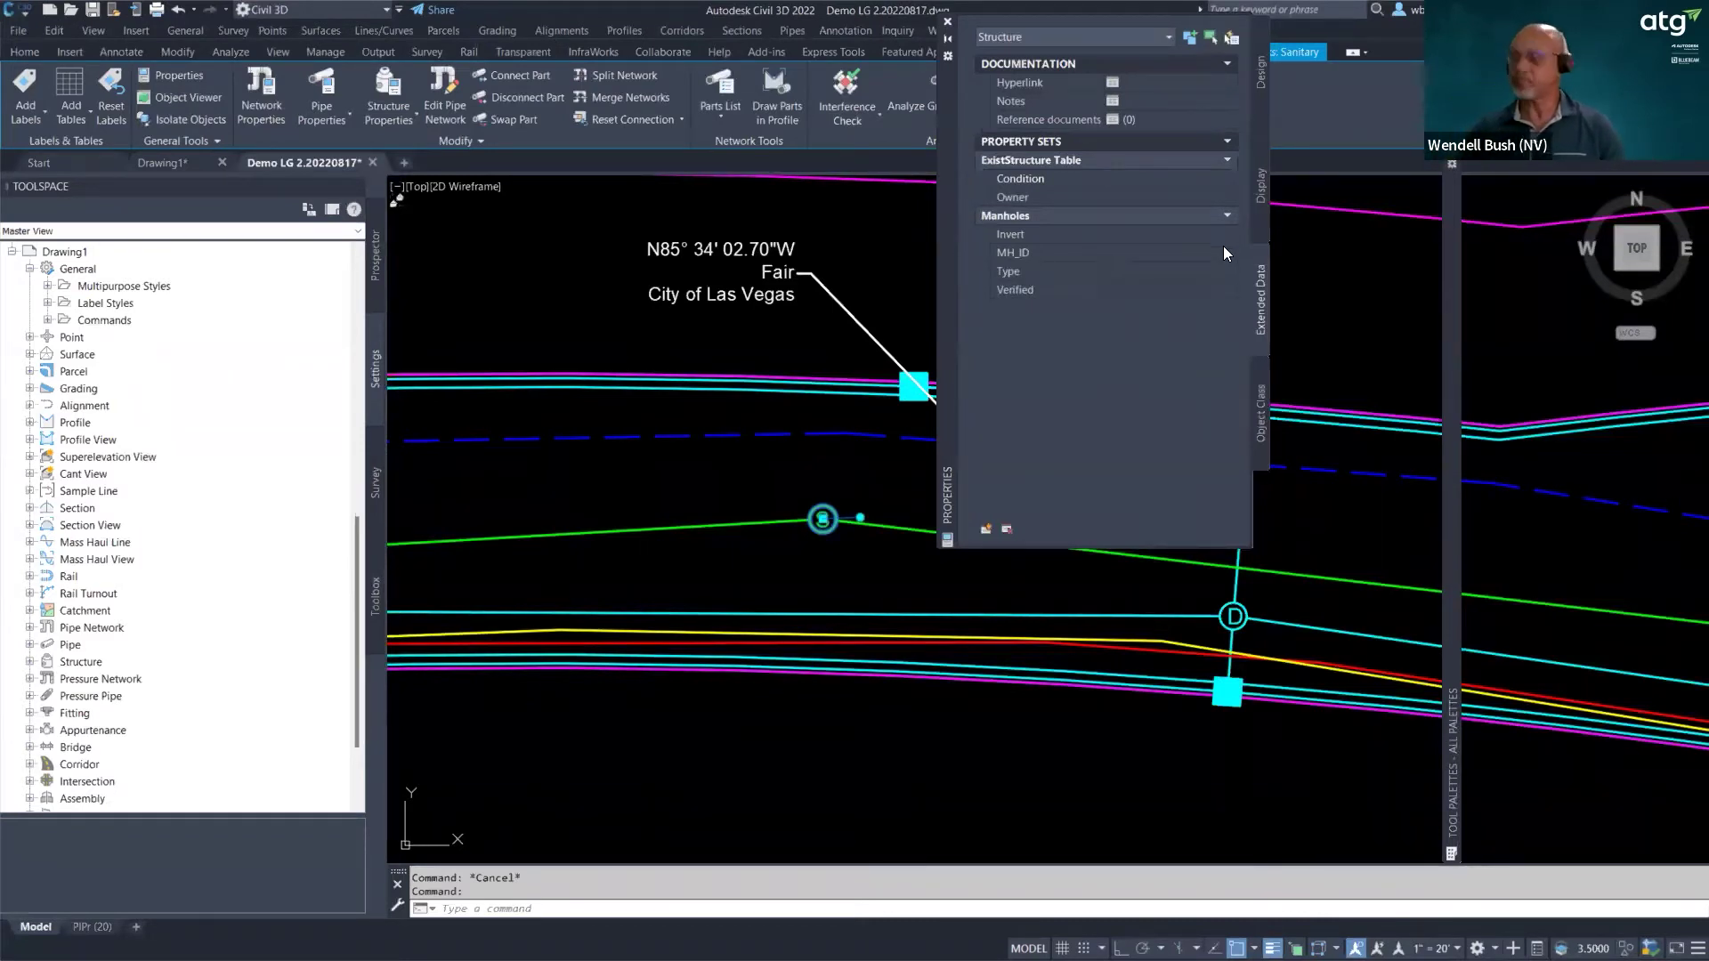
type("Good")
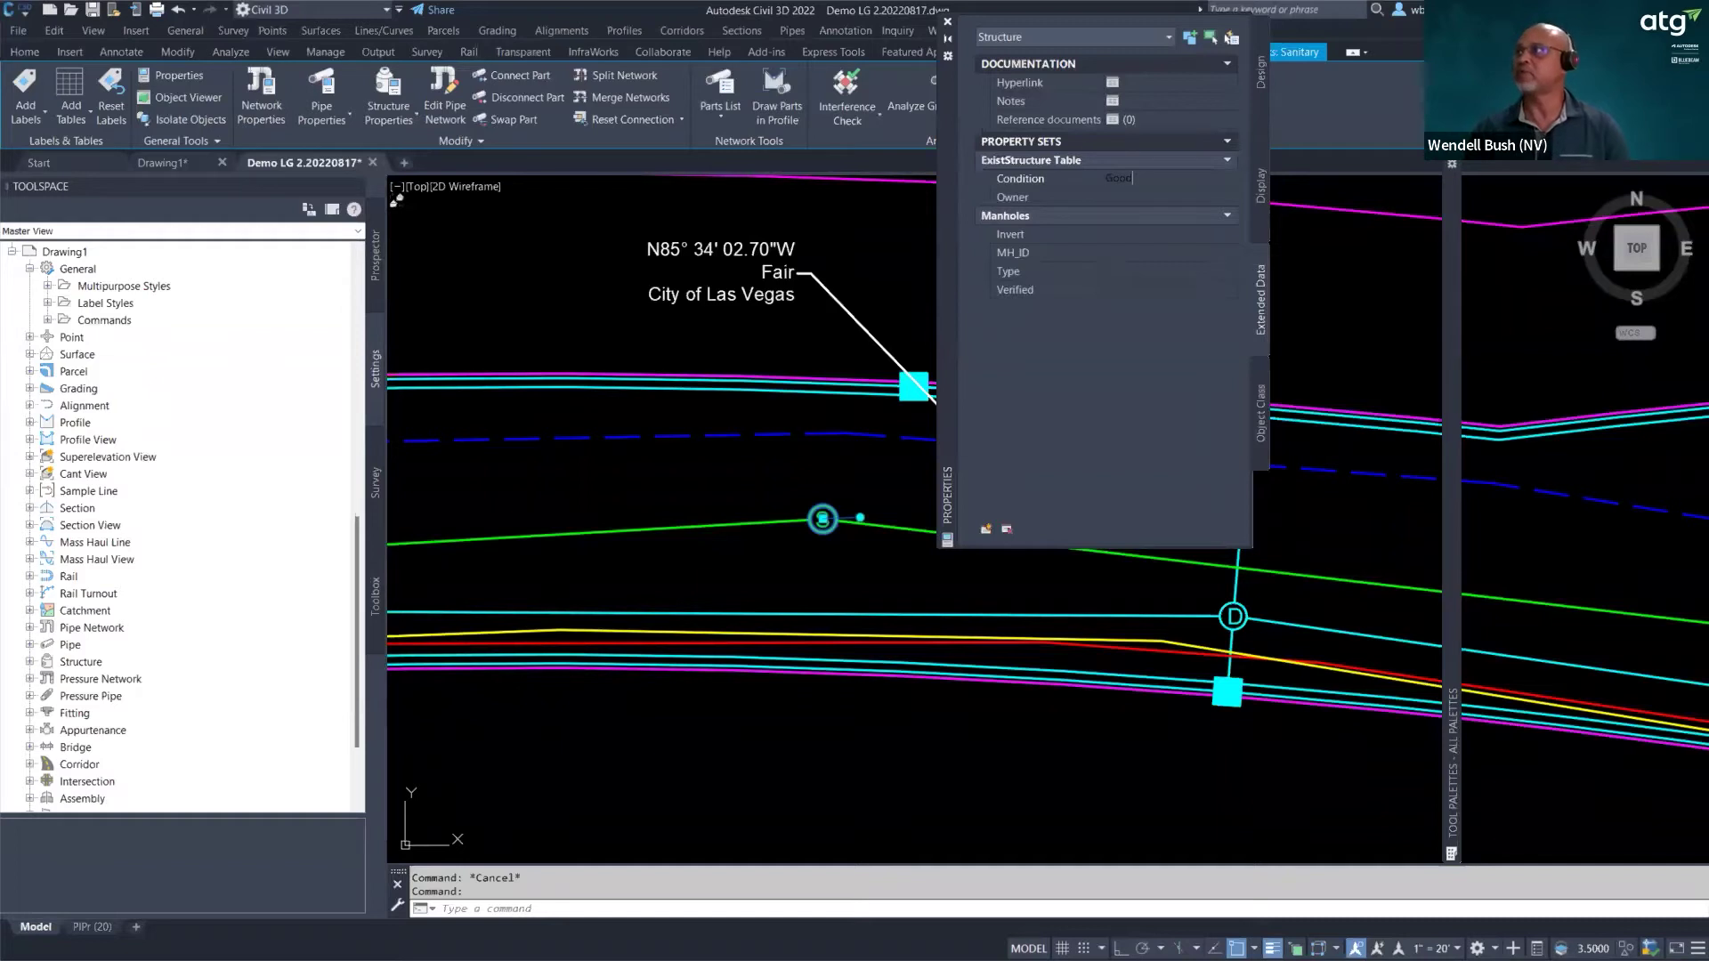
left_click(1121, 201)
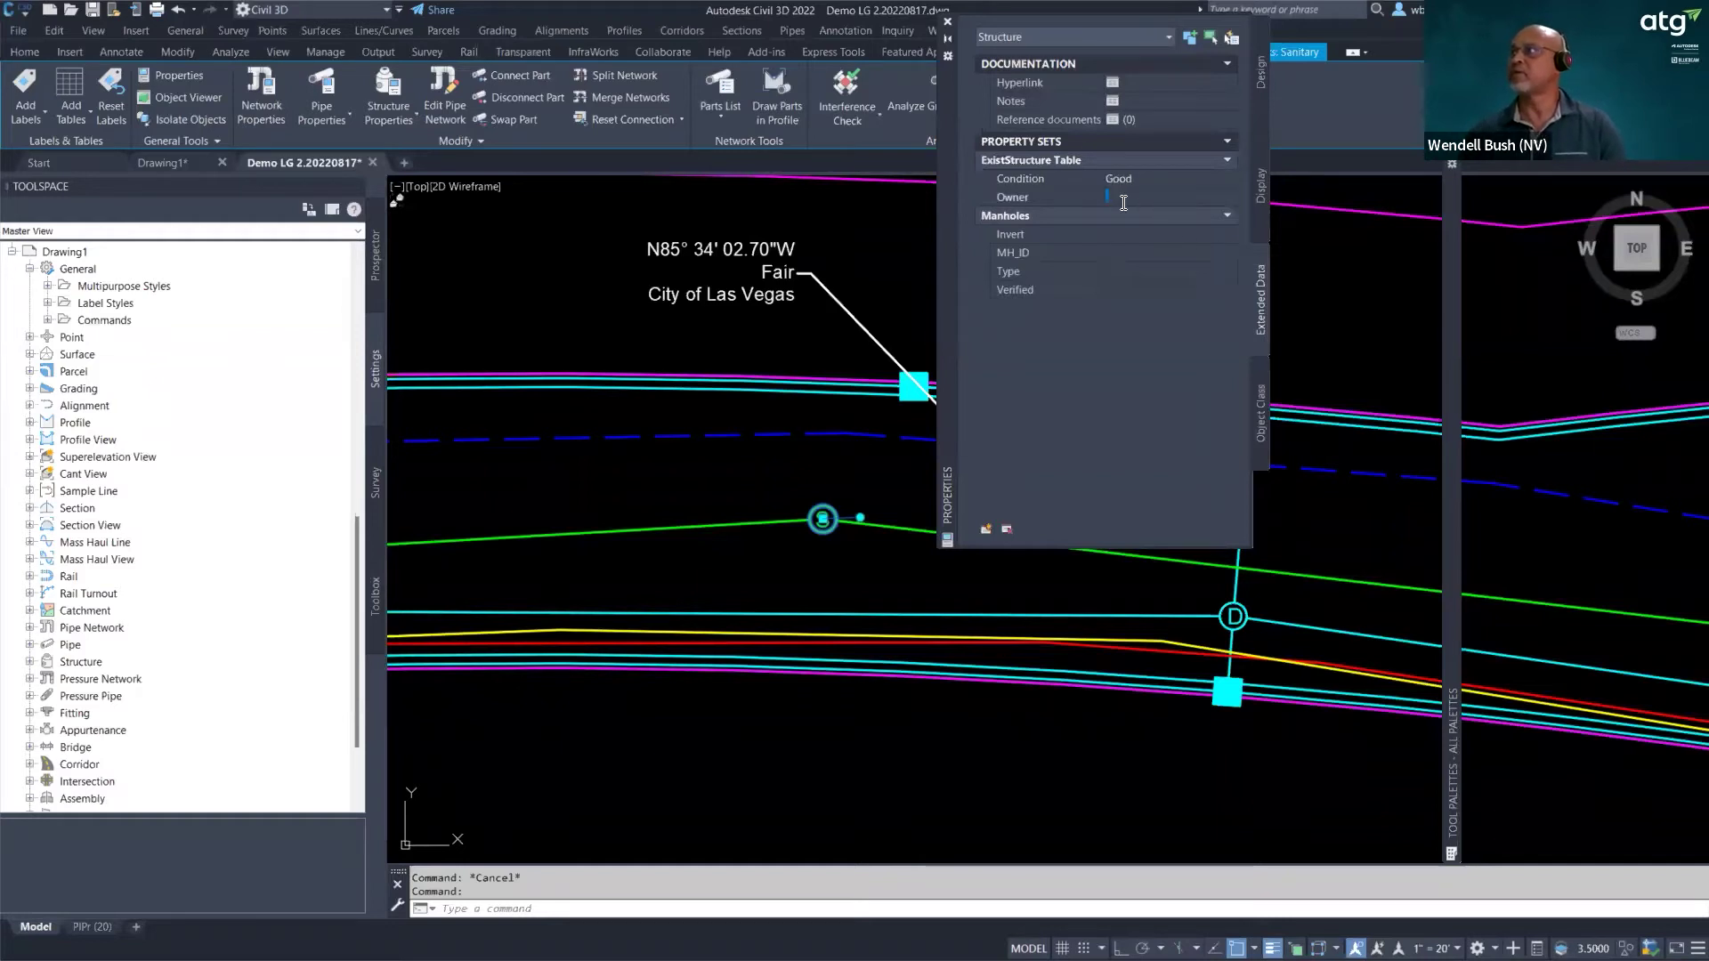
type("CLV")
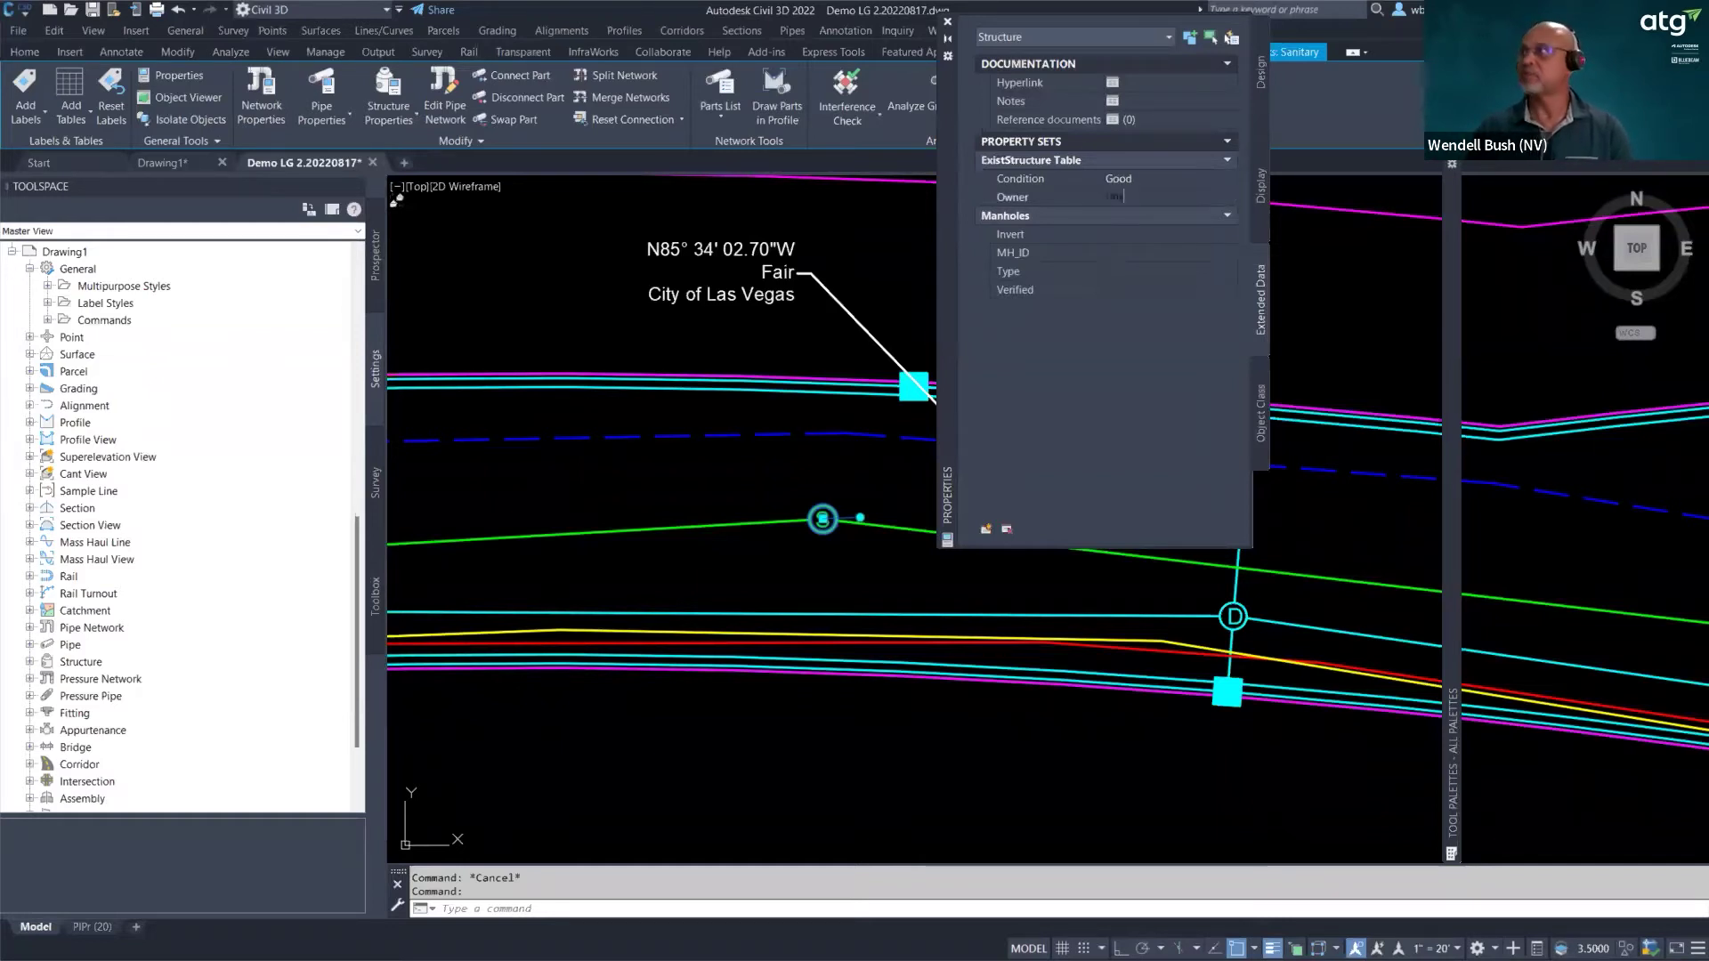
type("nown")
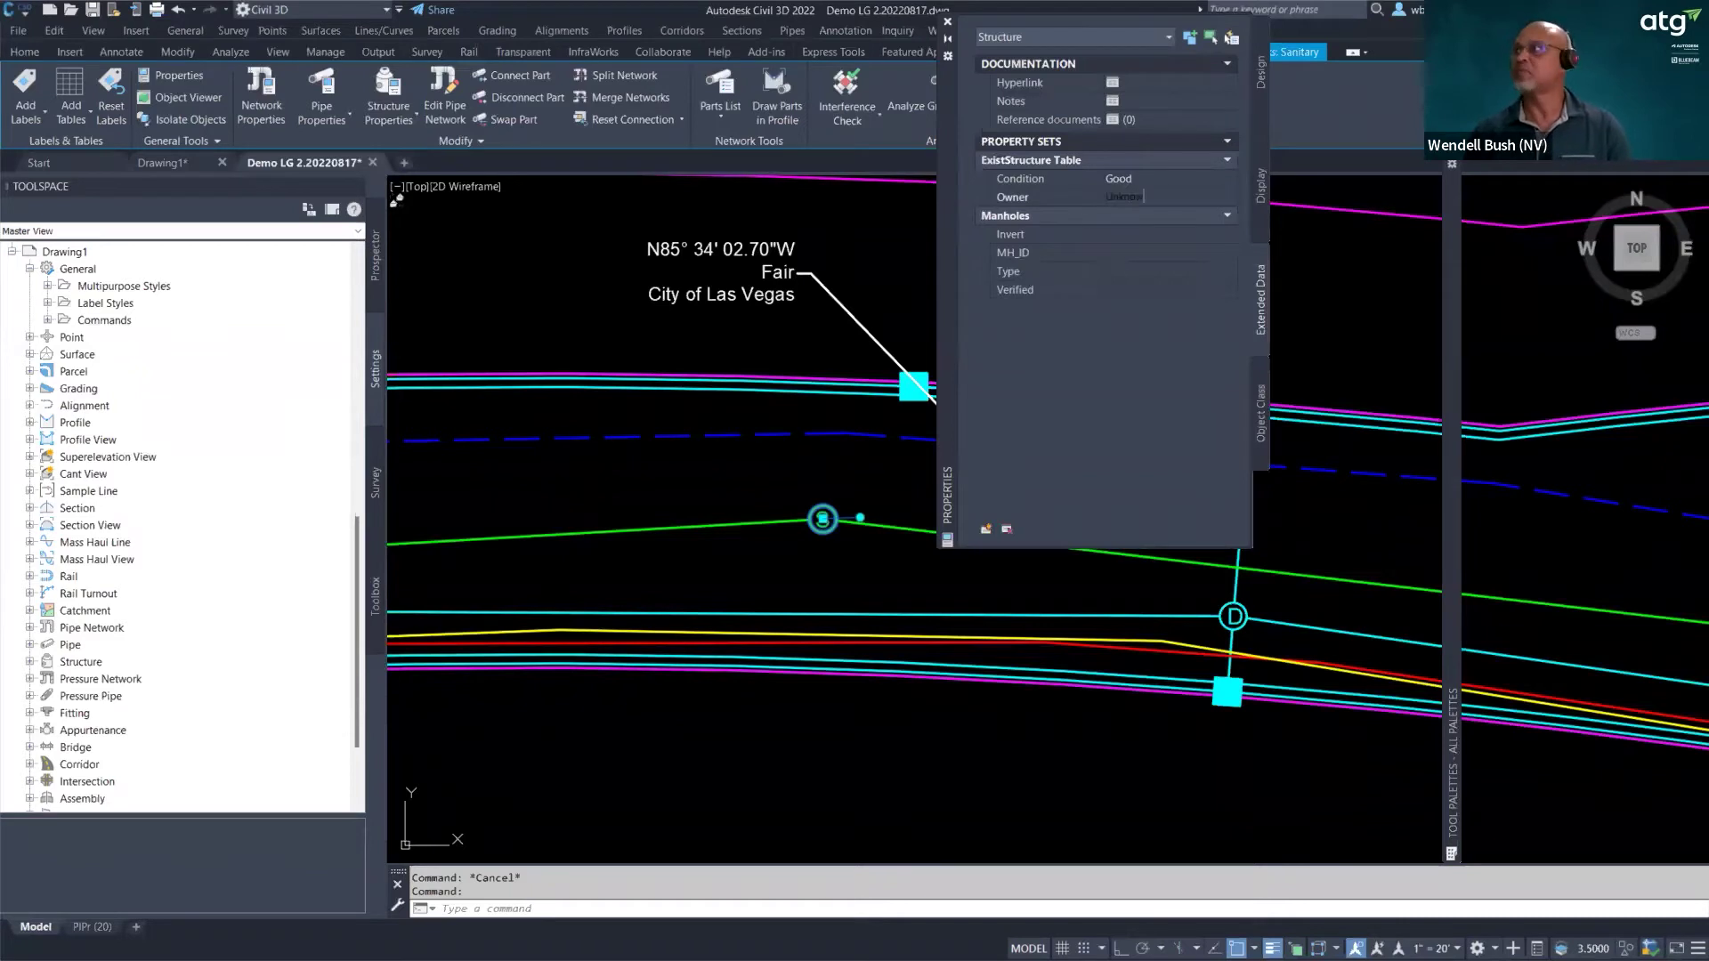
- Fill in the manhole's Manholes property set with Invert Unk, MH_ID 42 and Type UNK
left_click(1123, 237)
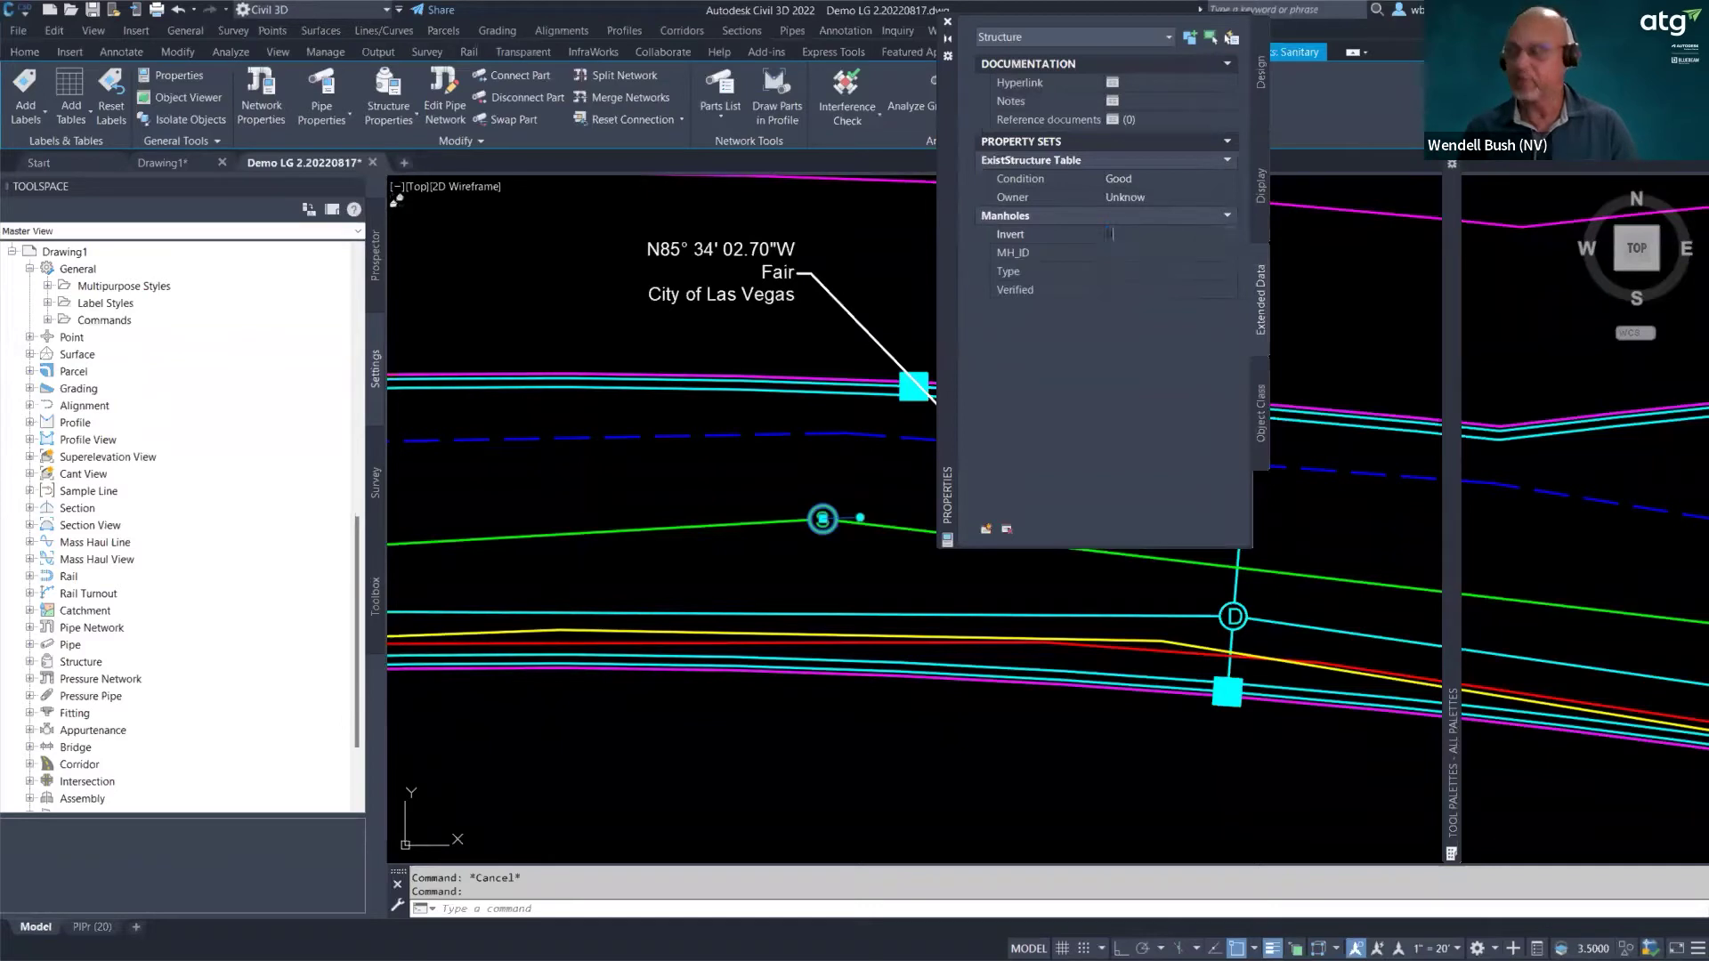
type("Unk")
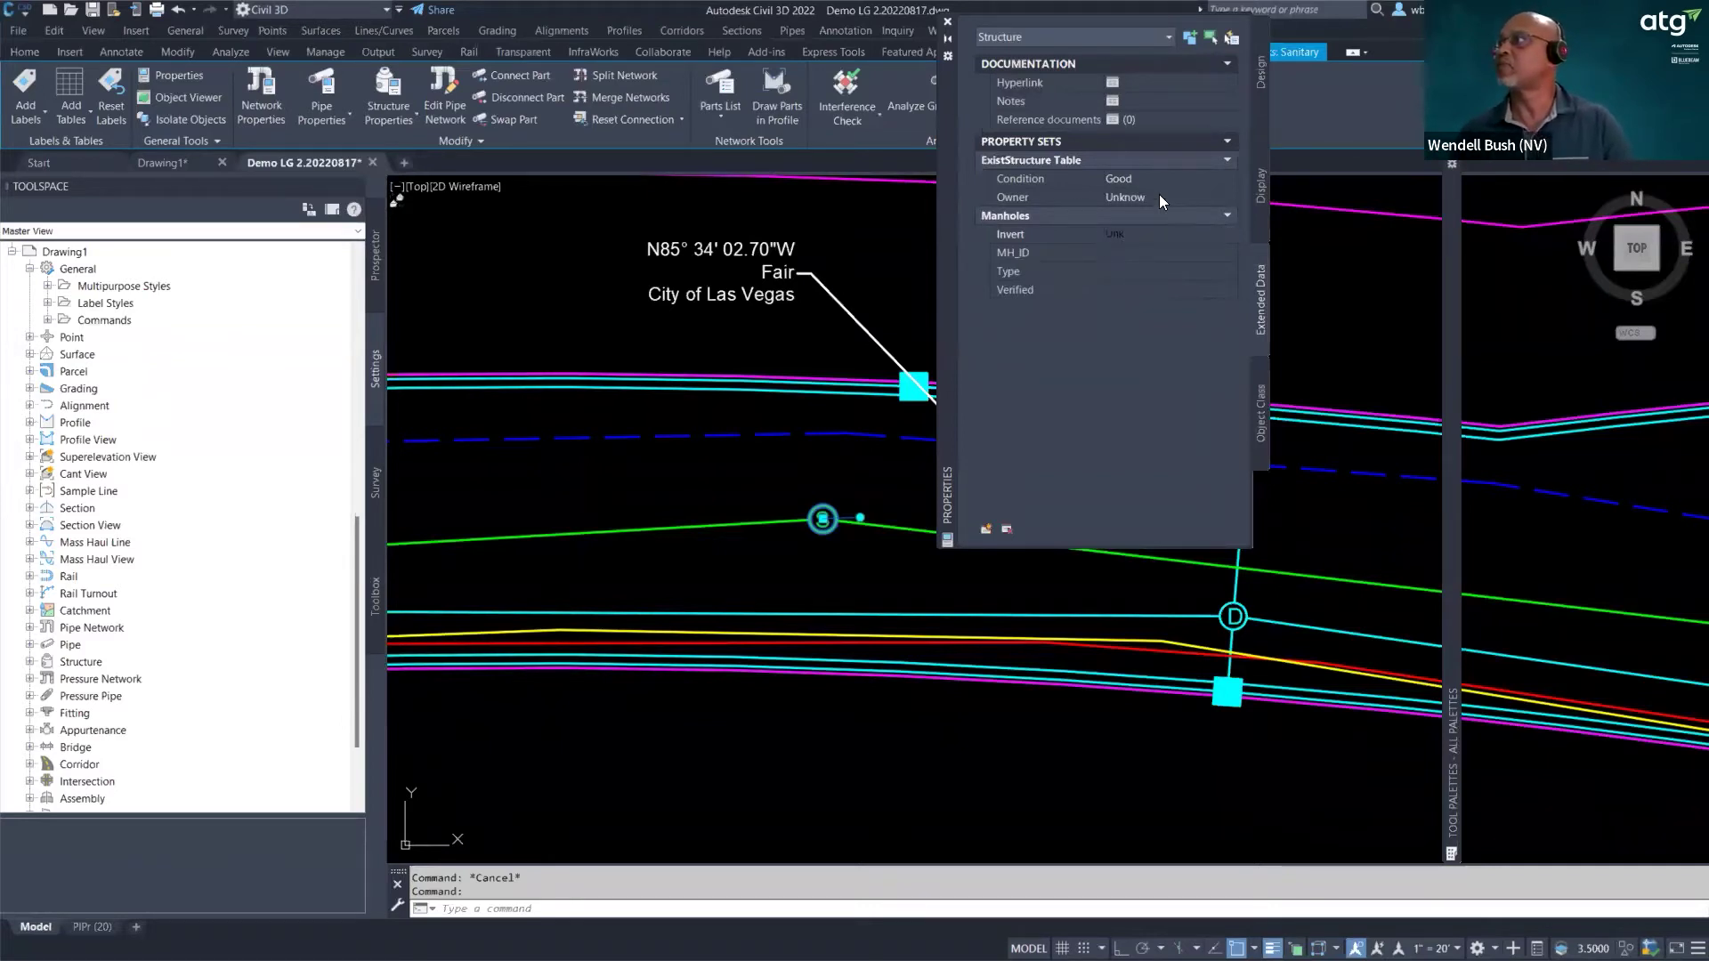
left_click(1127, 252)
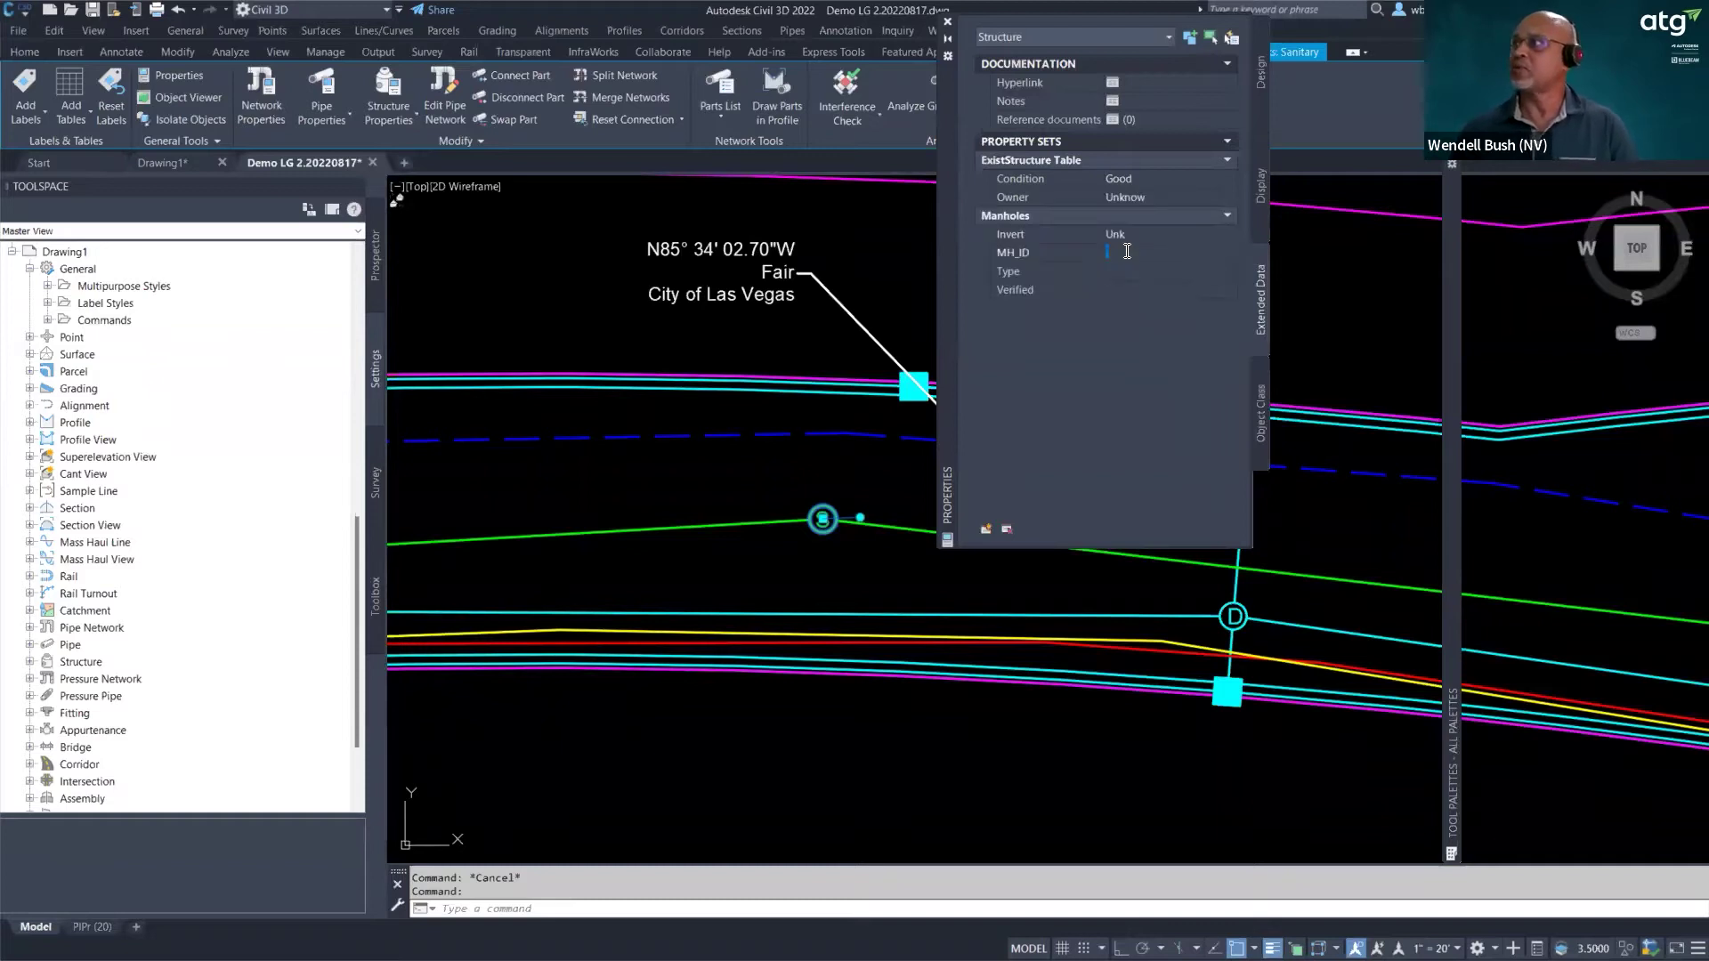
type("4")
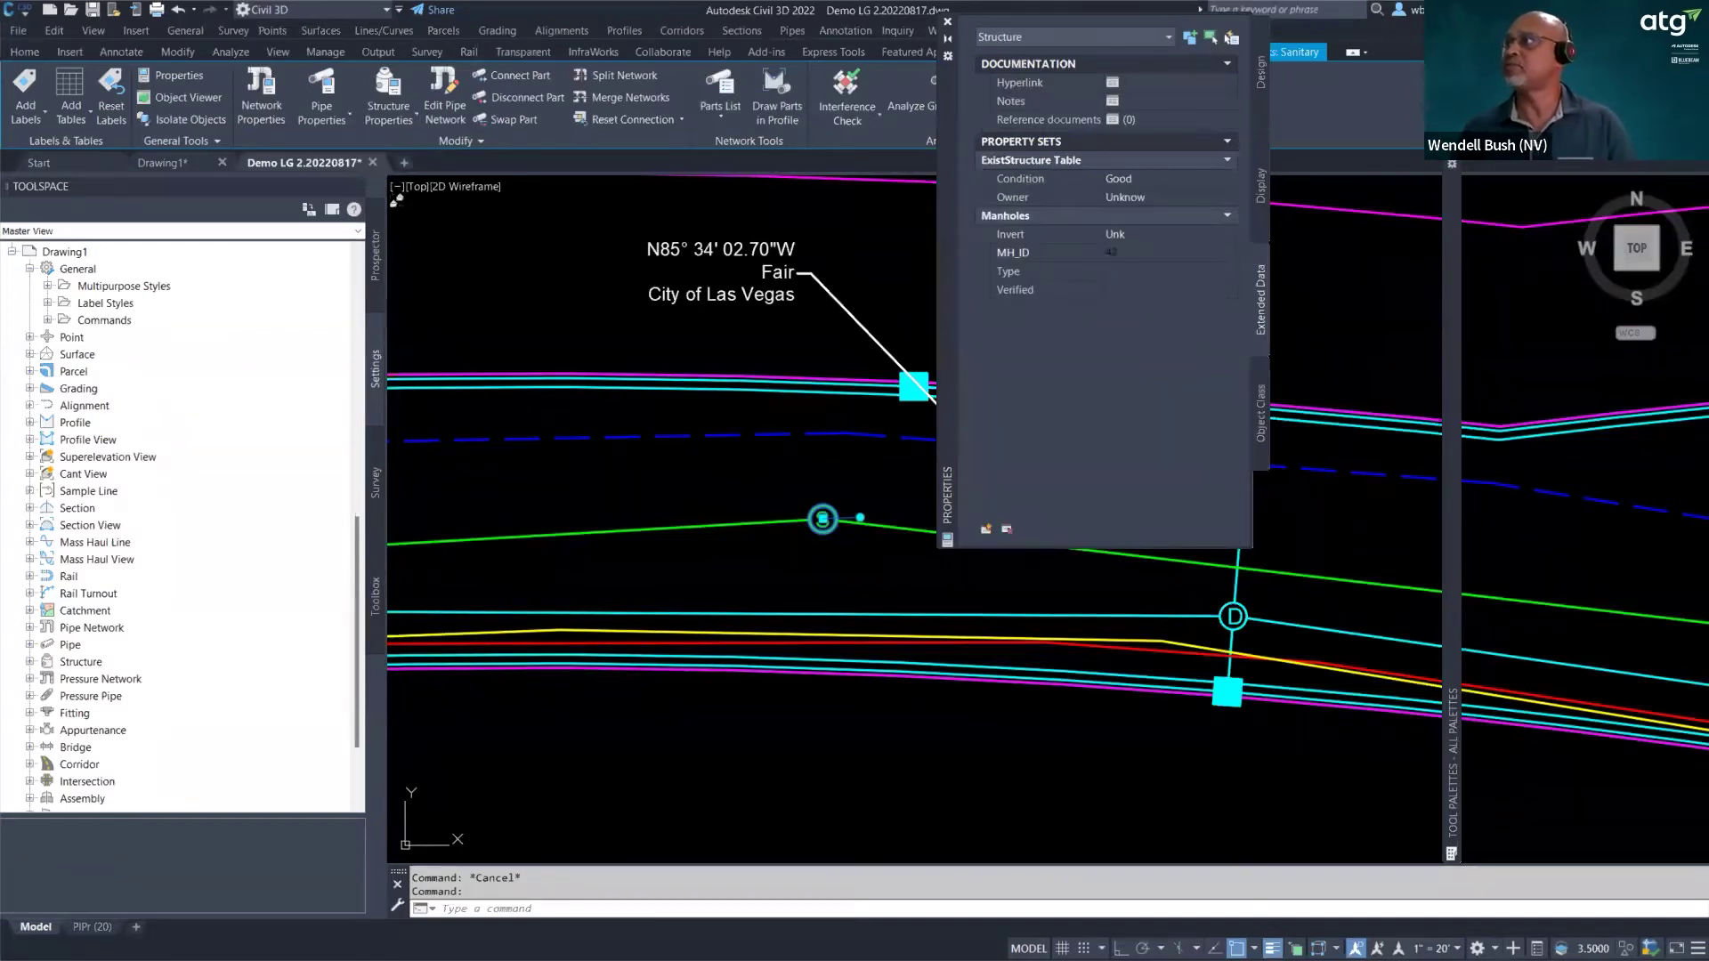
type("2")
left_click(1116, 271)
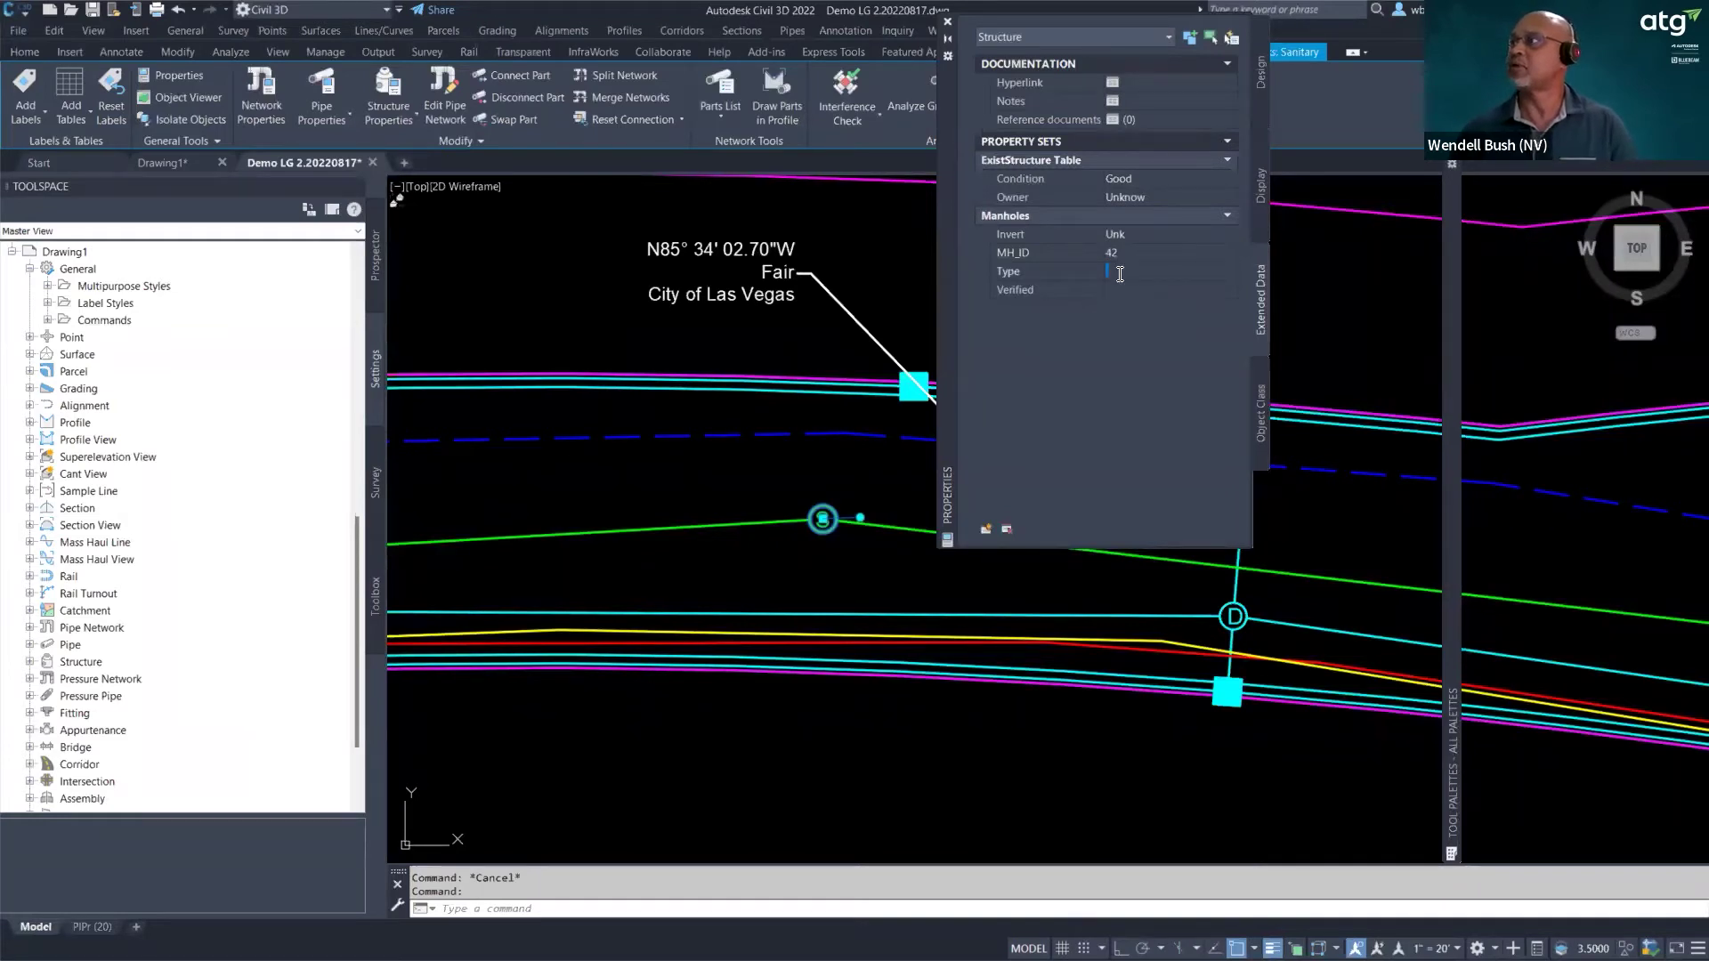
type("Unk")
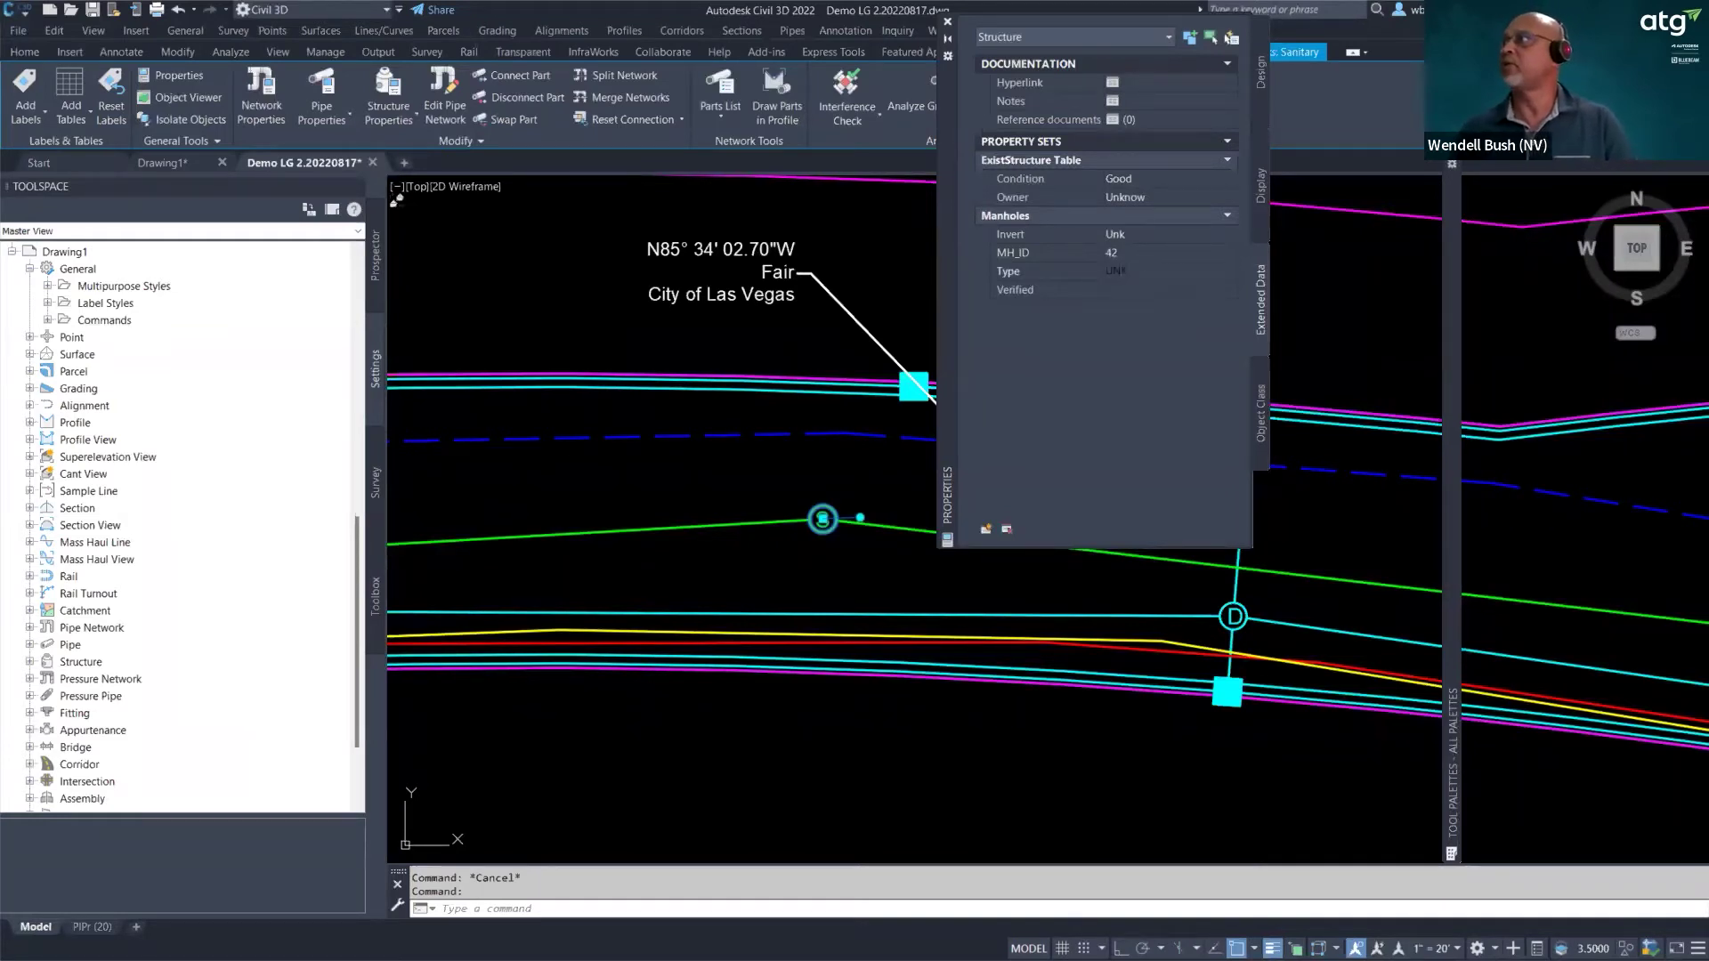
- Change the manhole's Invert and Owner values to UNK in capitals
left_click(1145, 235)
key("BackSpace")
type("U")
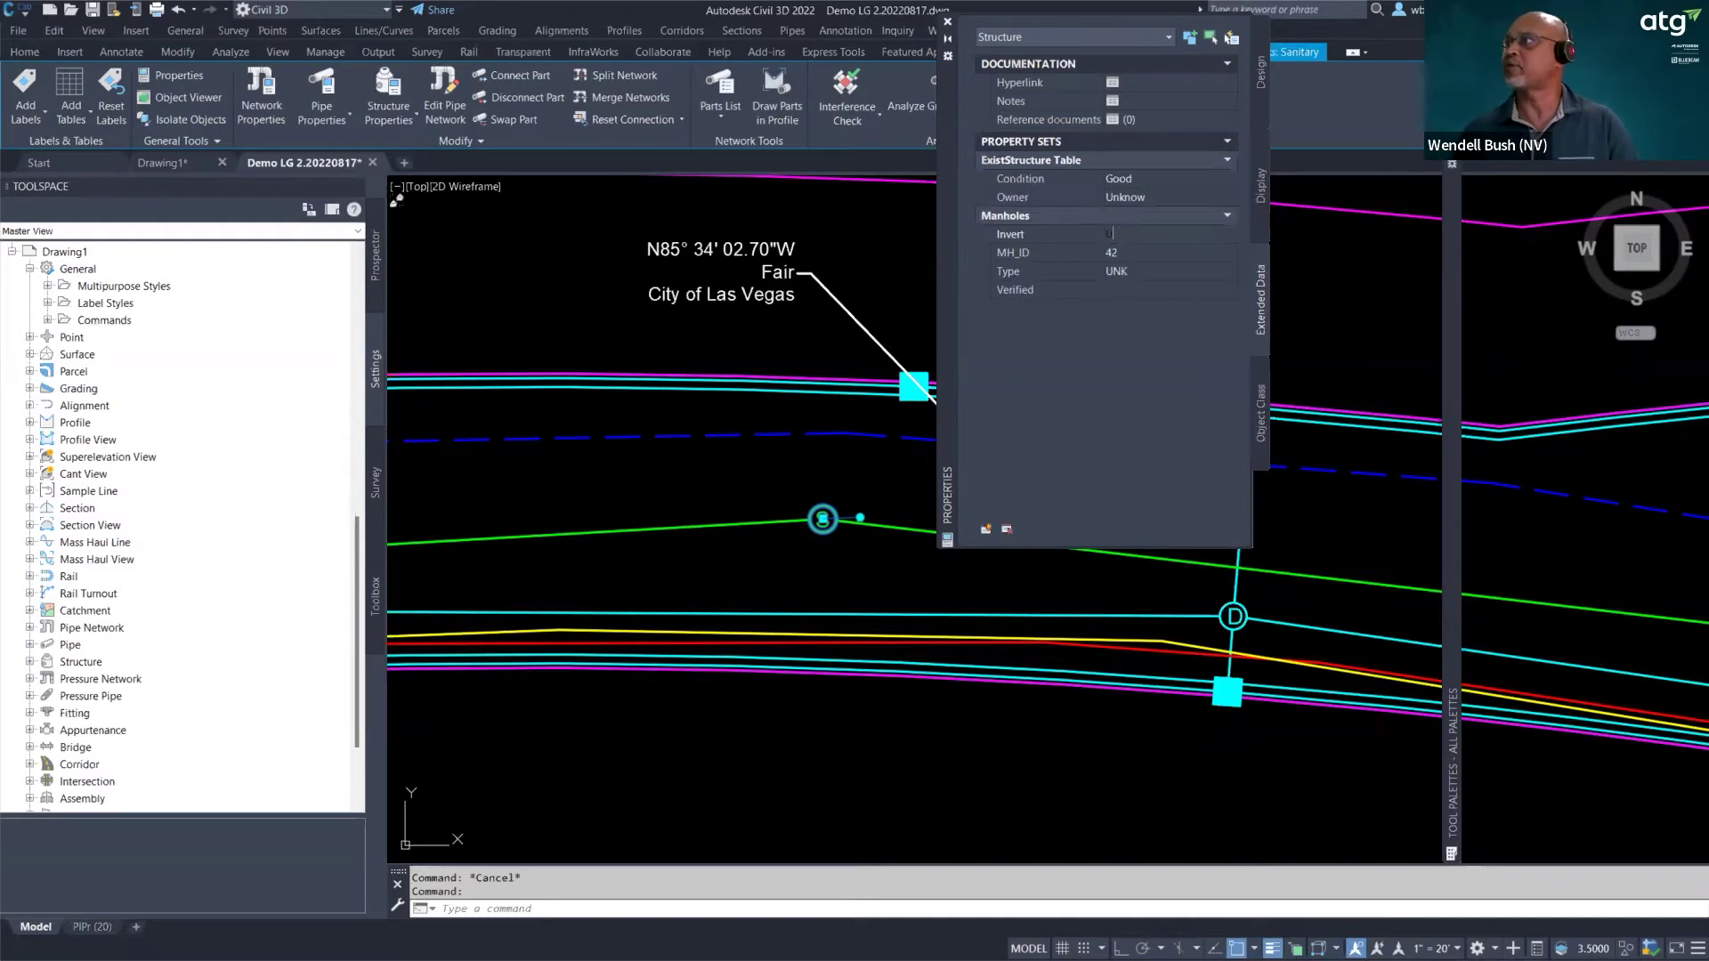
type("NK")
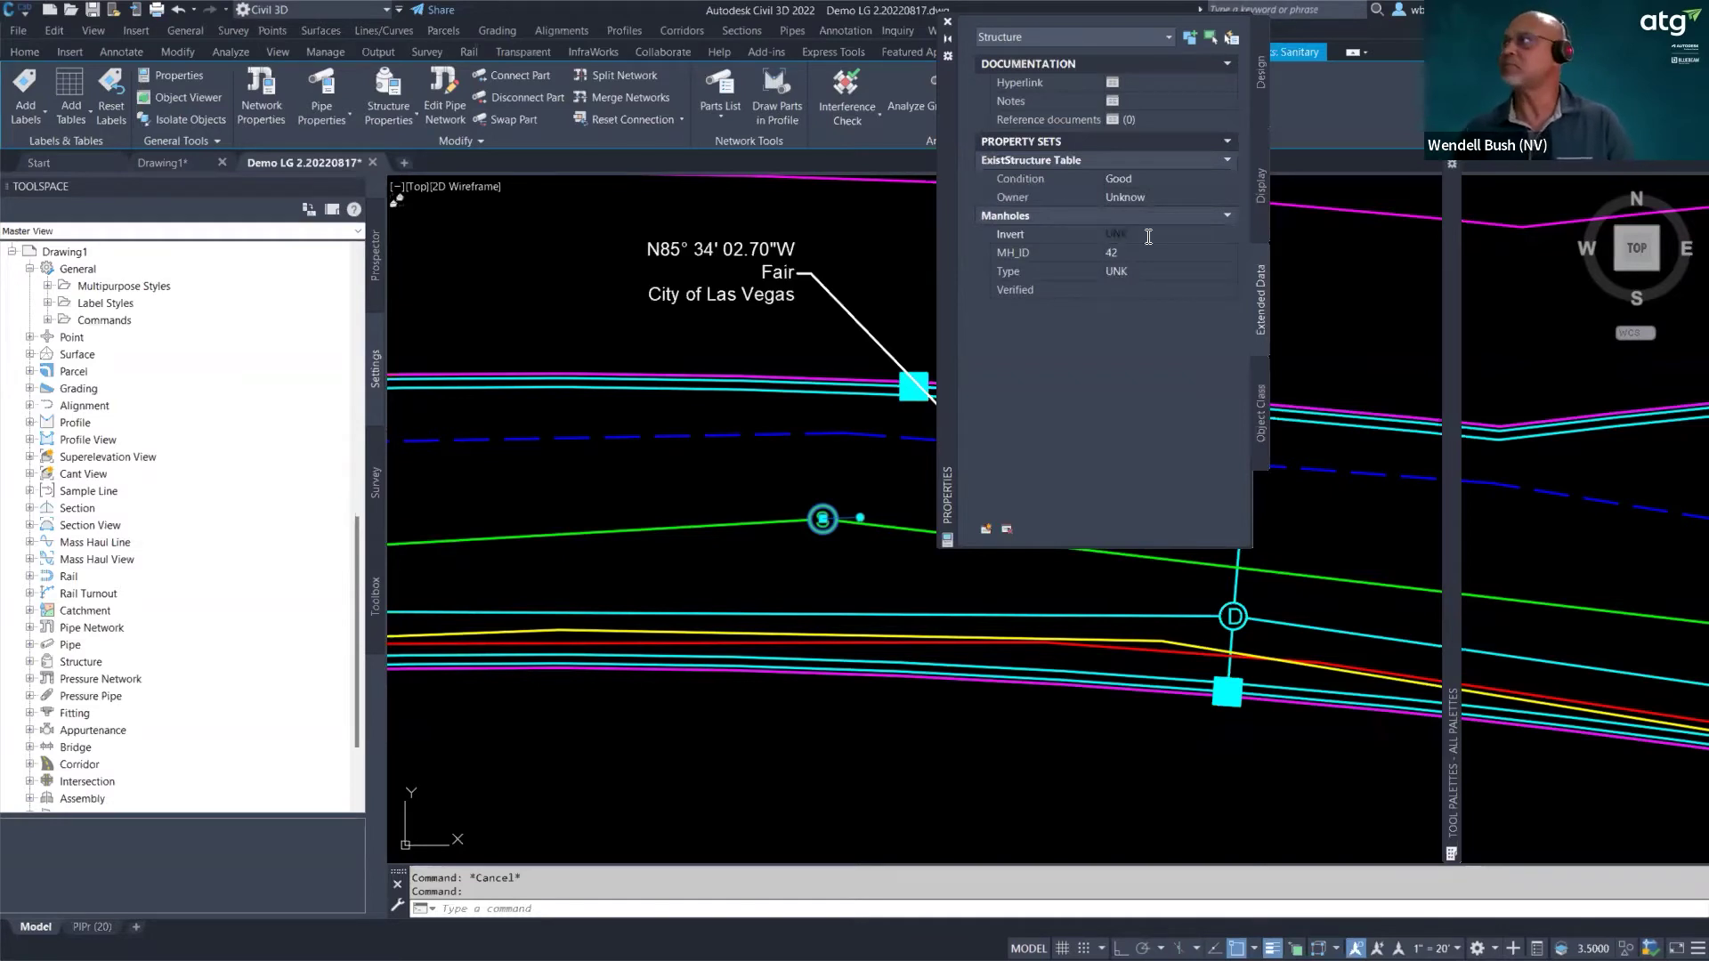
left_click(1184, 197)
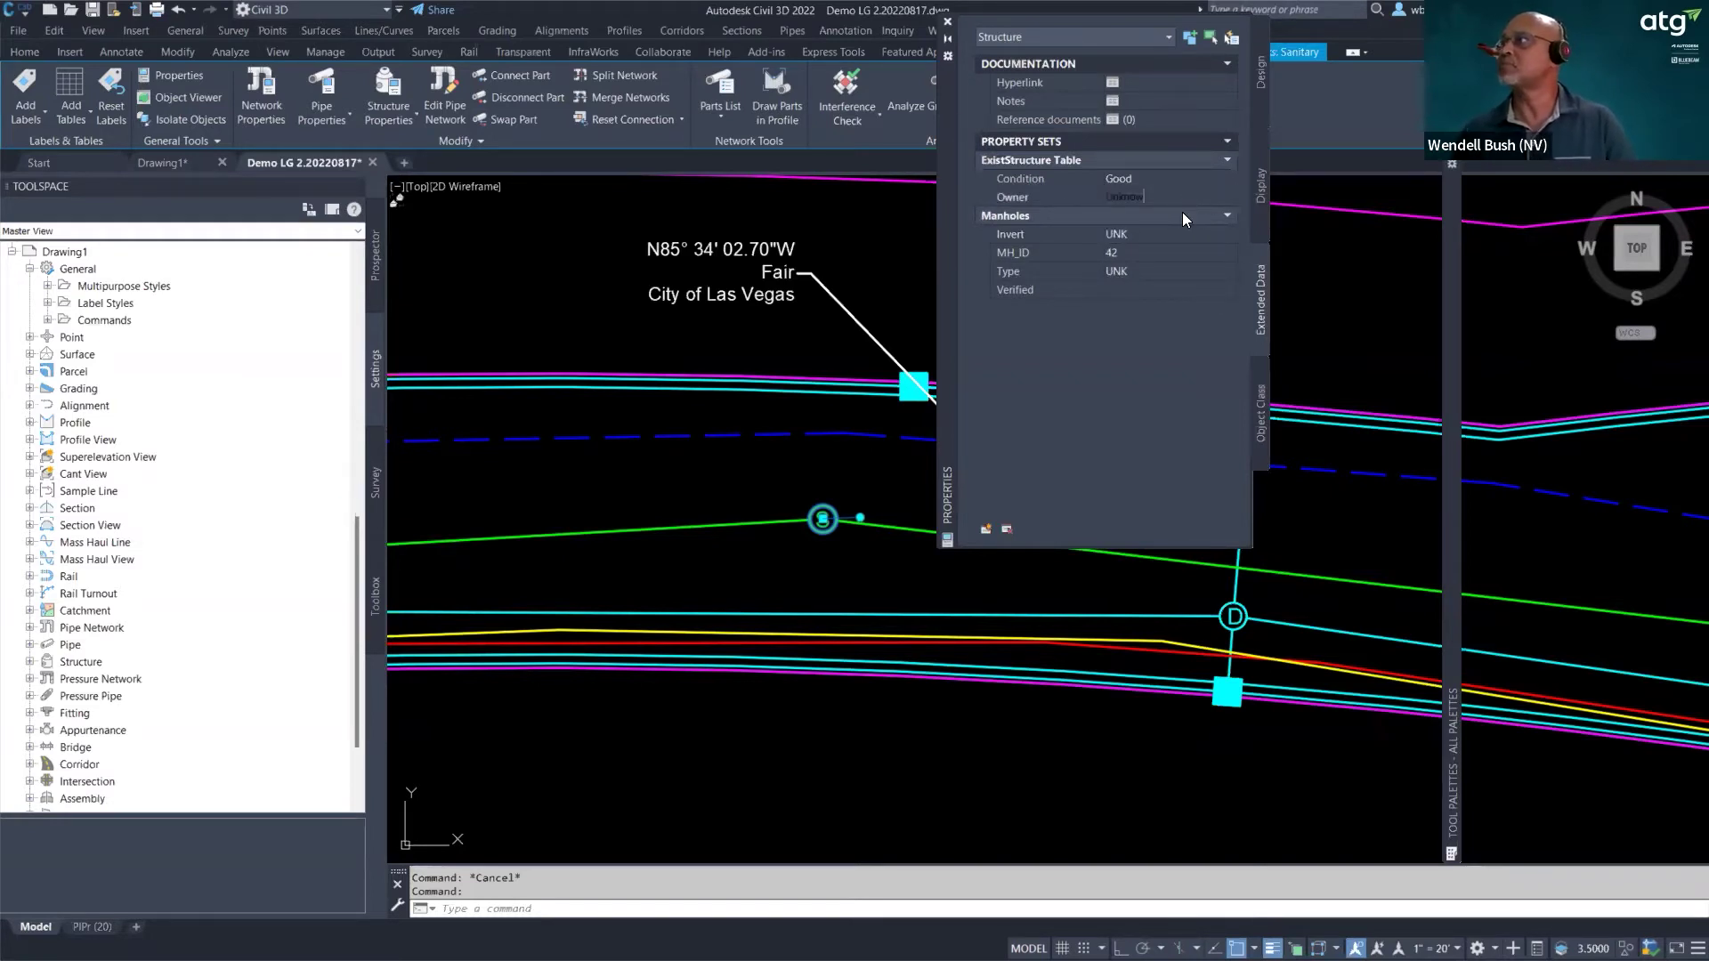
key("BackSpace")
key("BackSpace")
key("BackSpace")
key("BackSpace")
key("BackSpace")
type("NK")
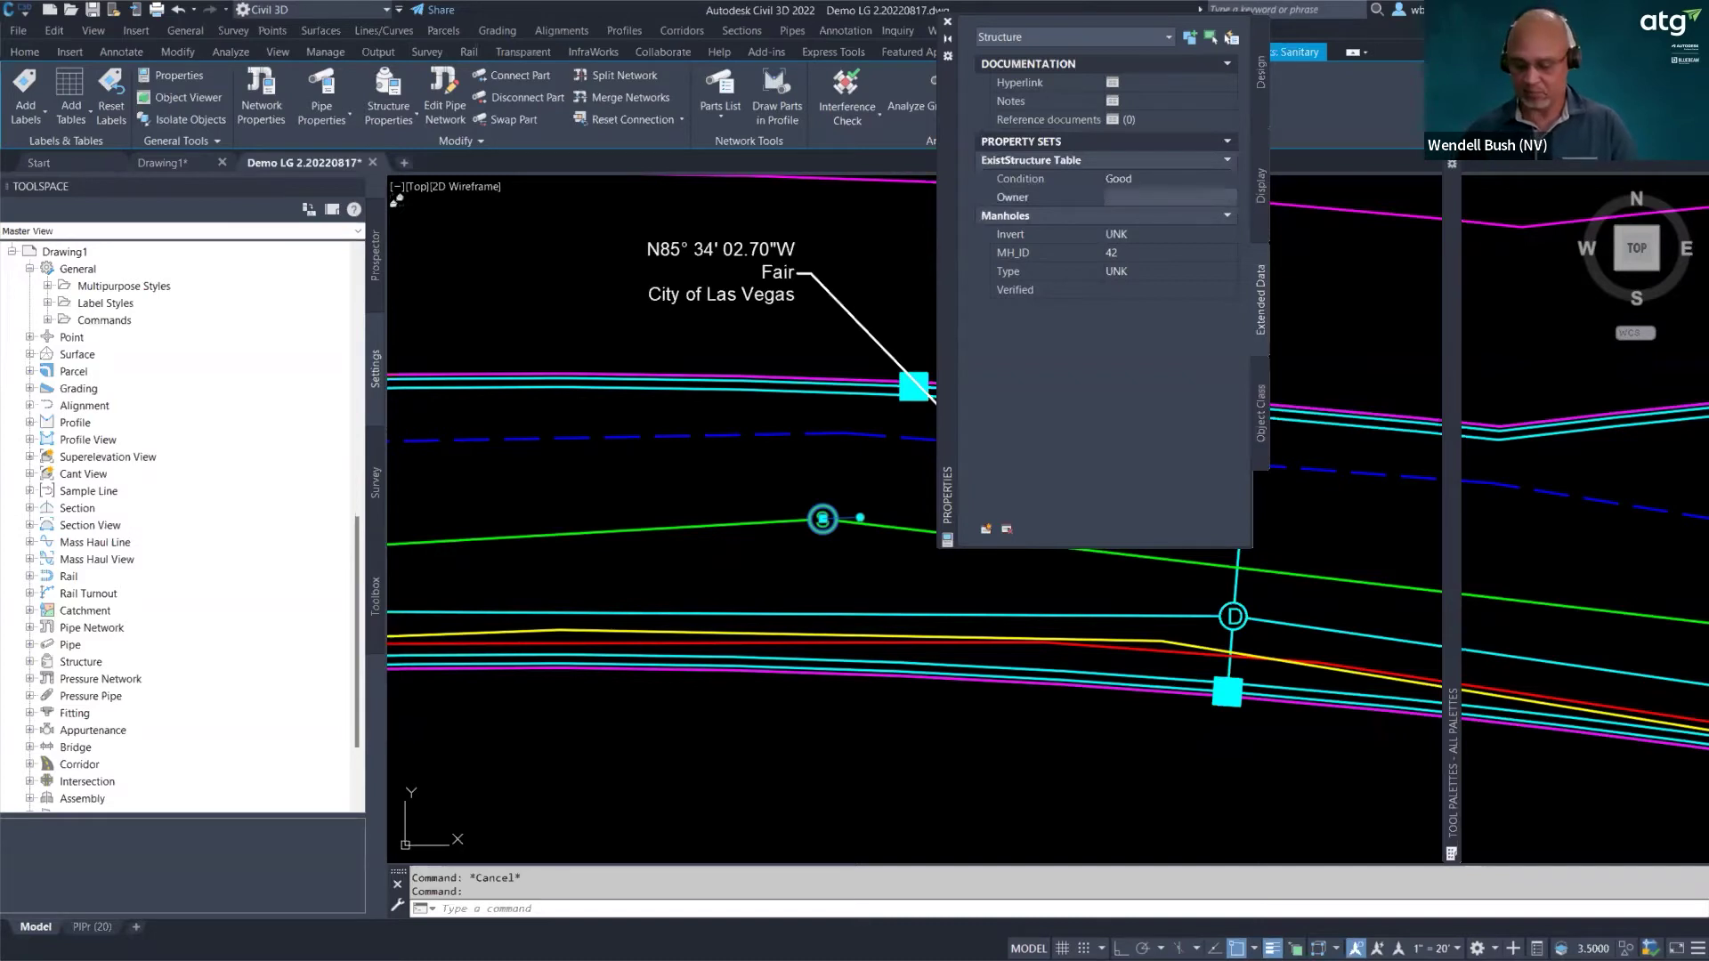
- Set the manhole's Verified value to NO and clear the selection
left_click(1123, 290)
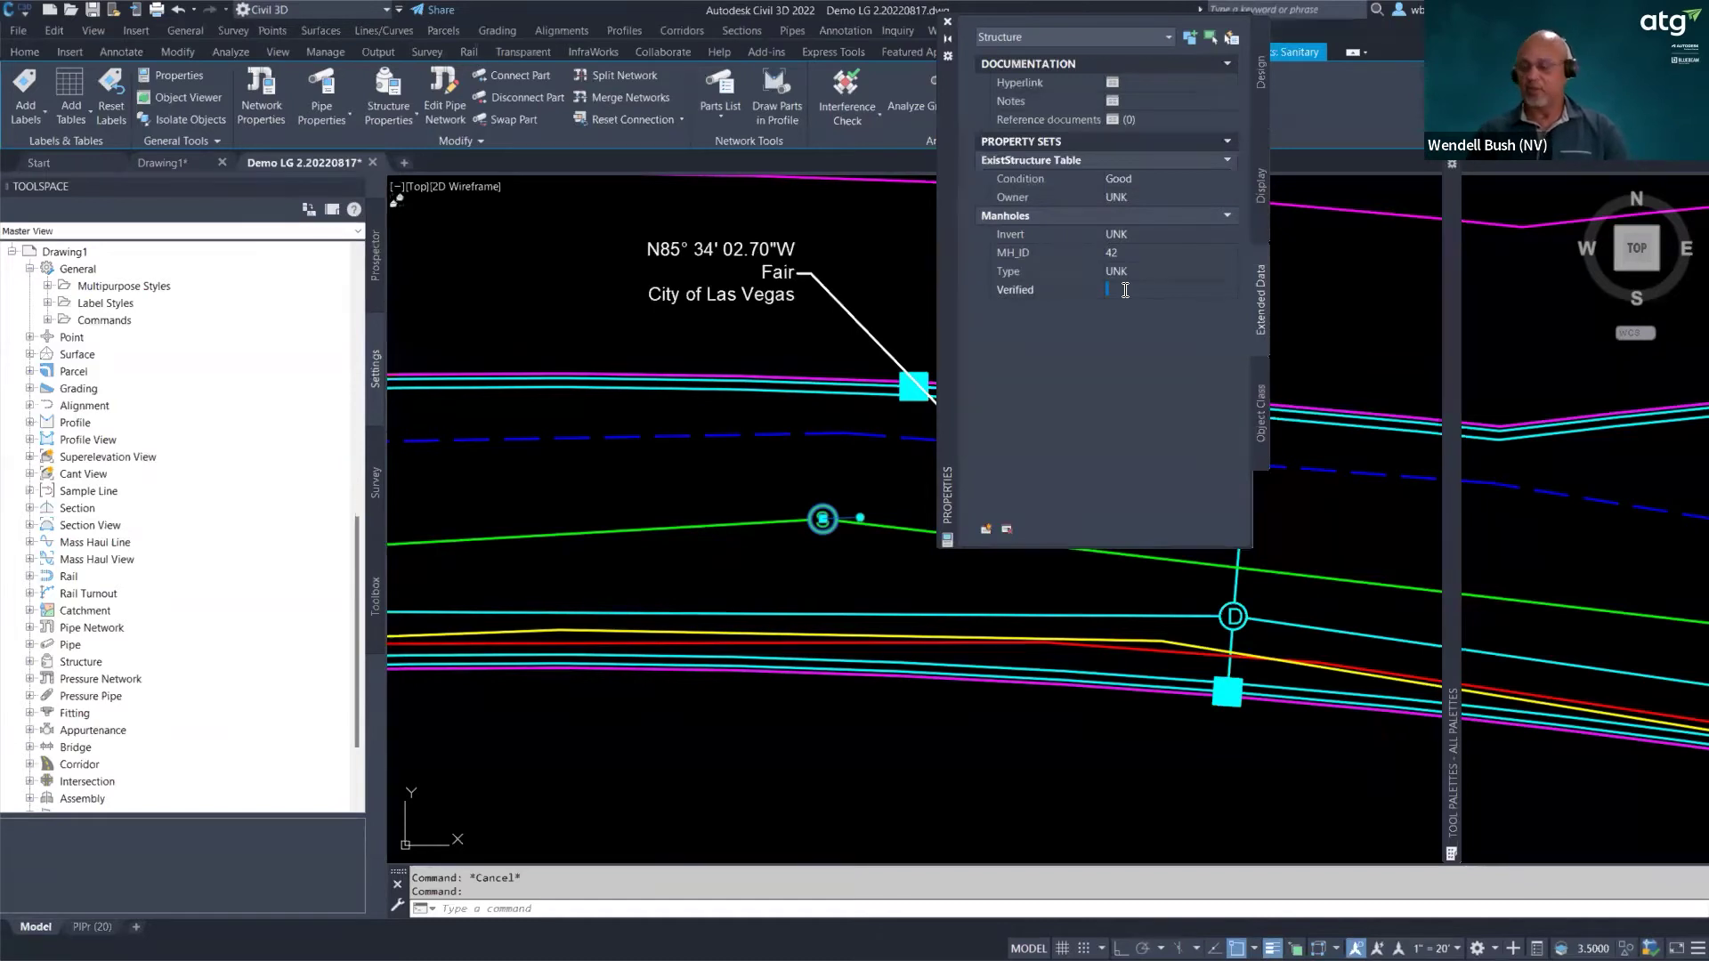
type("NO")
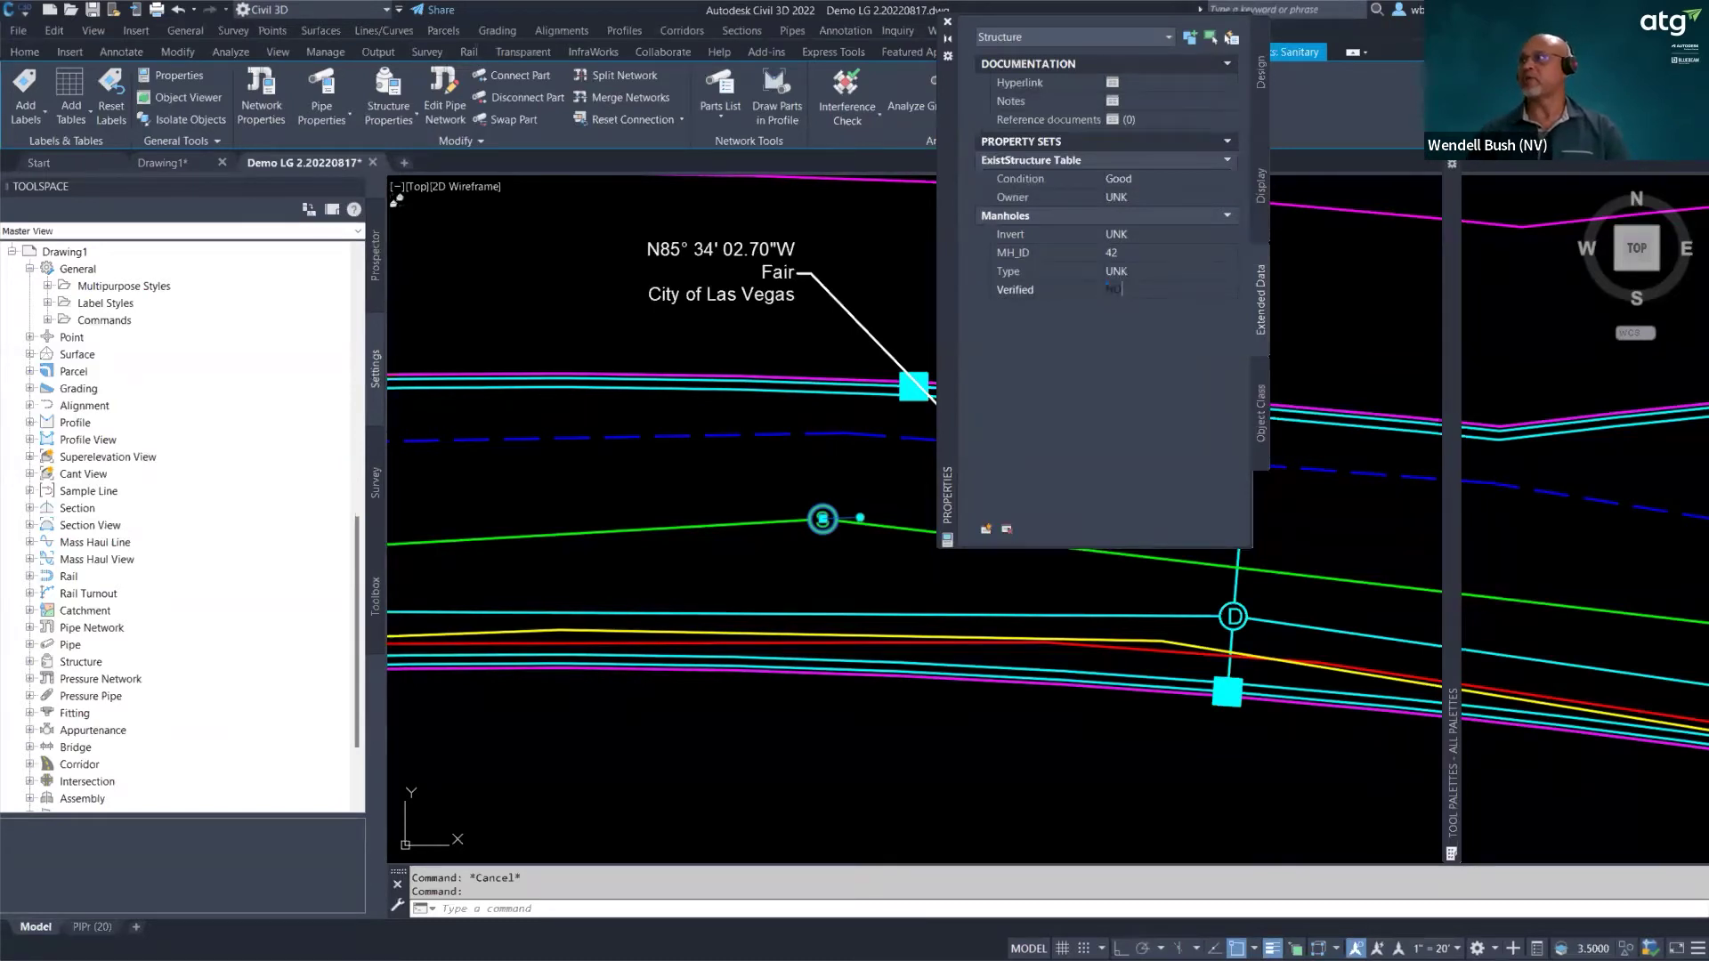
key("Escape")
scroll(739, 494, "down", 3)
scroll(755, 499, "up", 2)
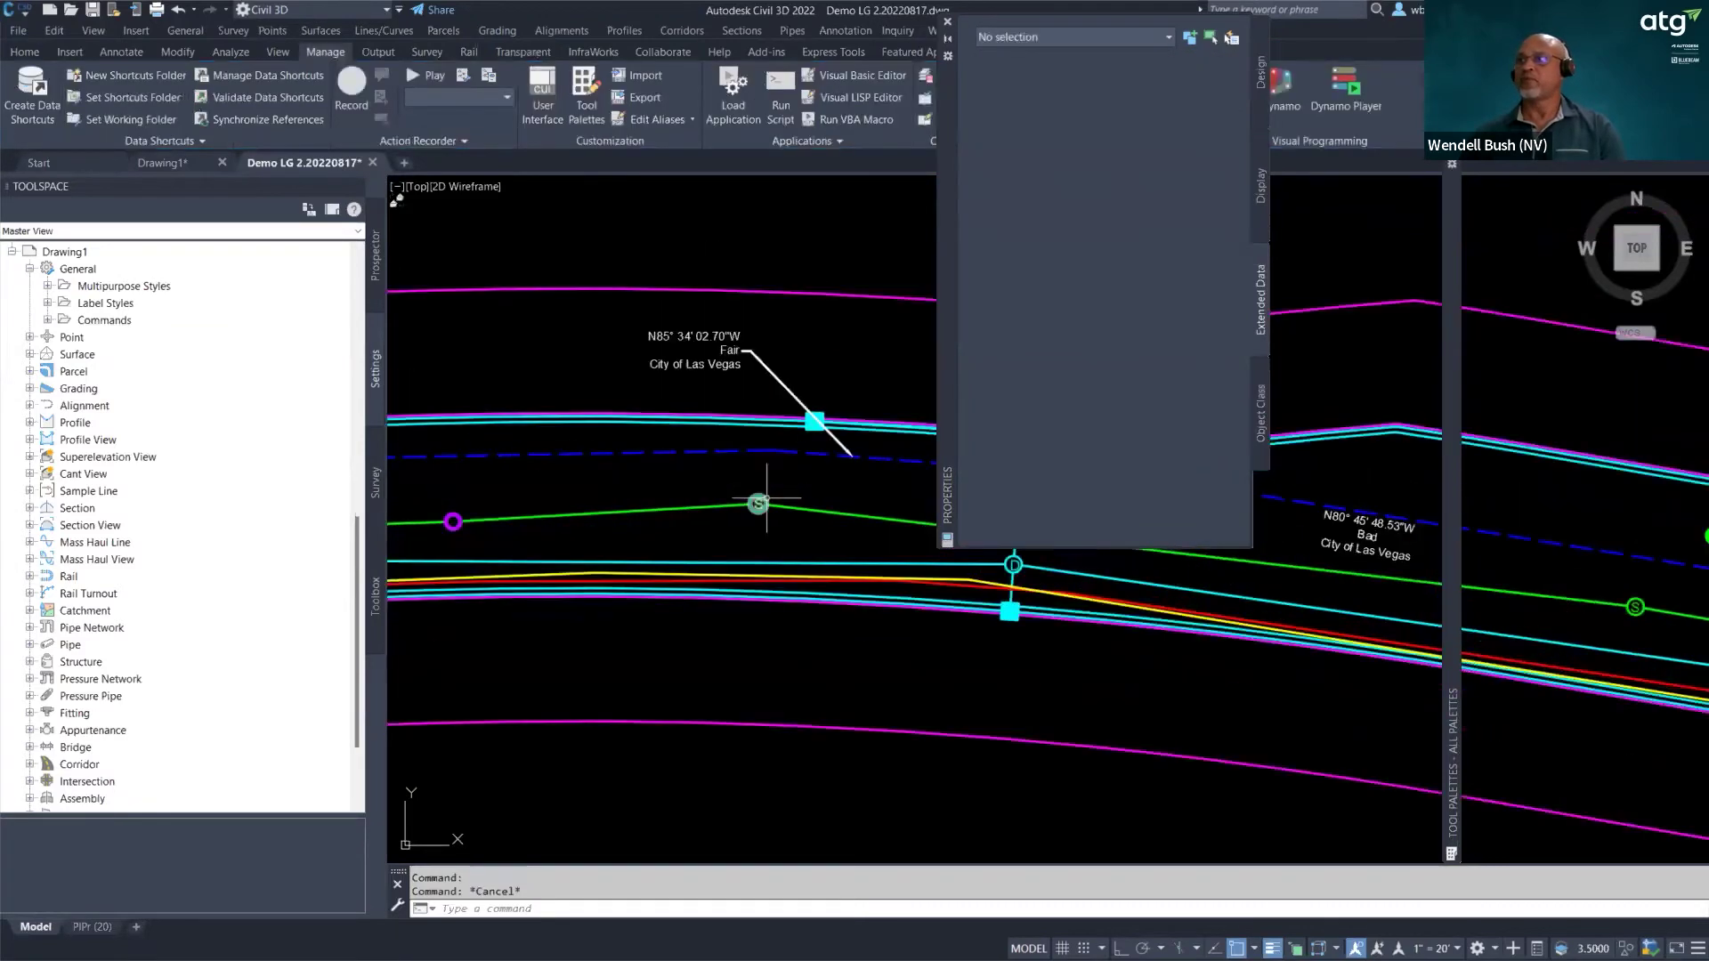
- Remove the Manholes property set from the same sewer manhole, keeping ExistStructure Table, and attach Manholes again
left_click(759, 504)
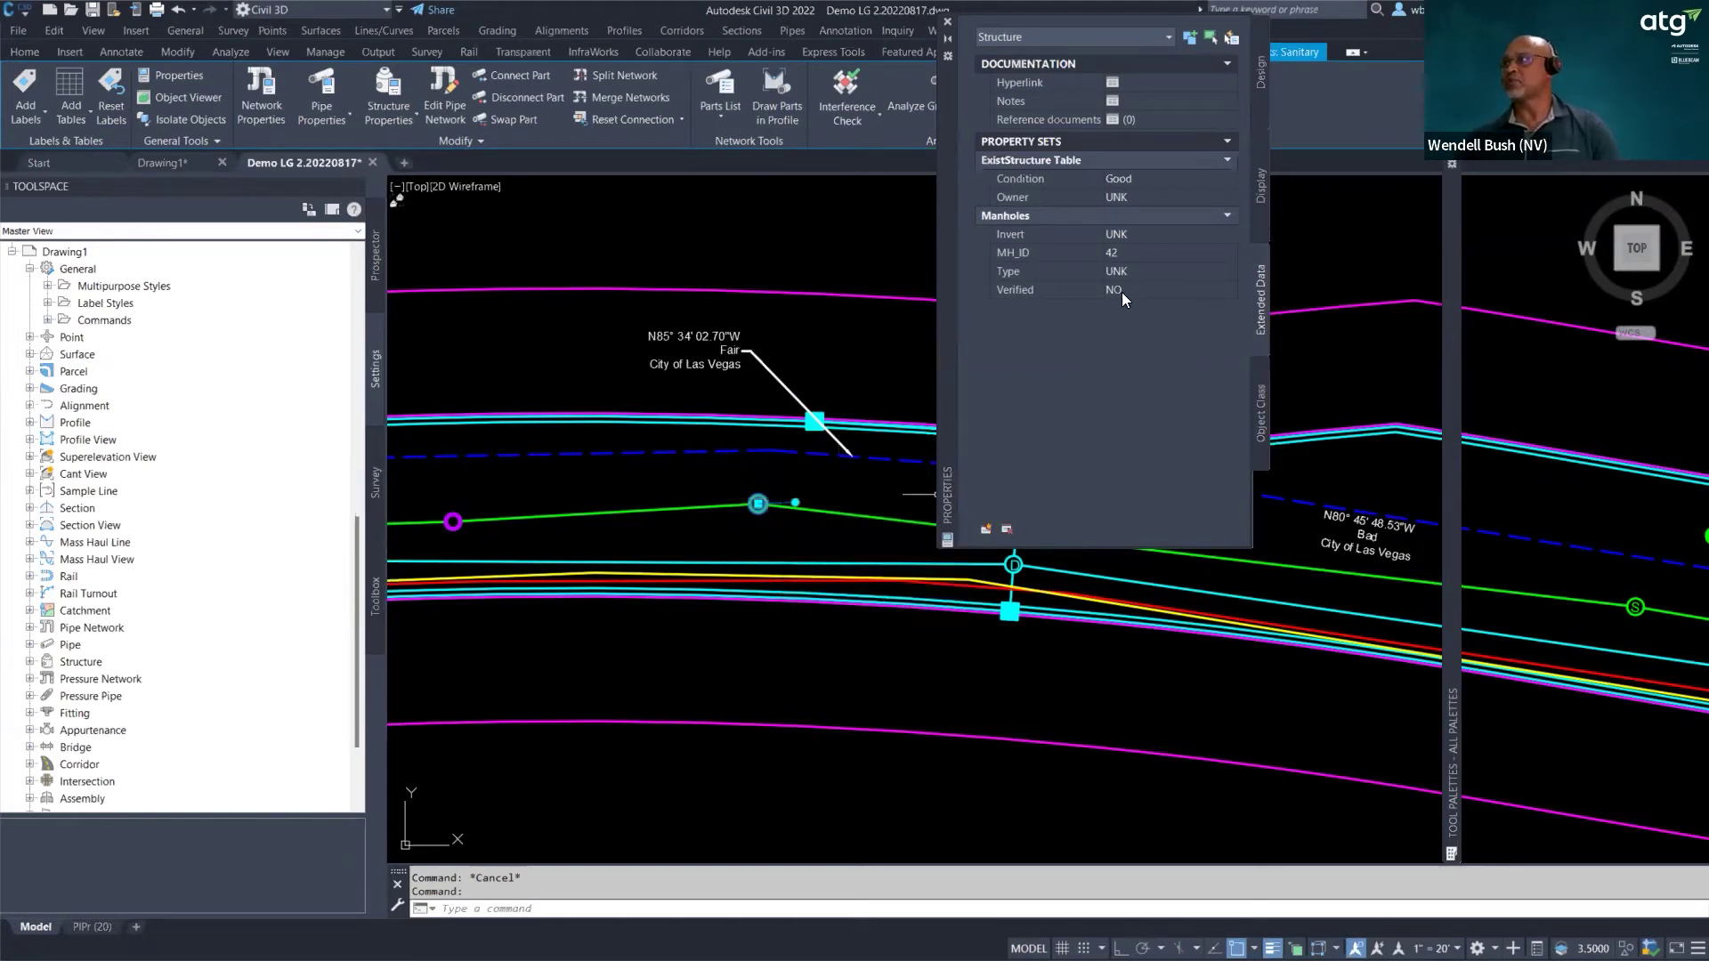
left_click(1012, 529)
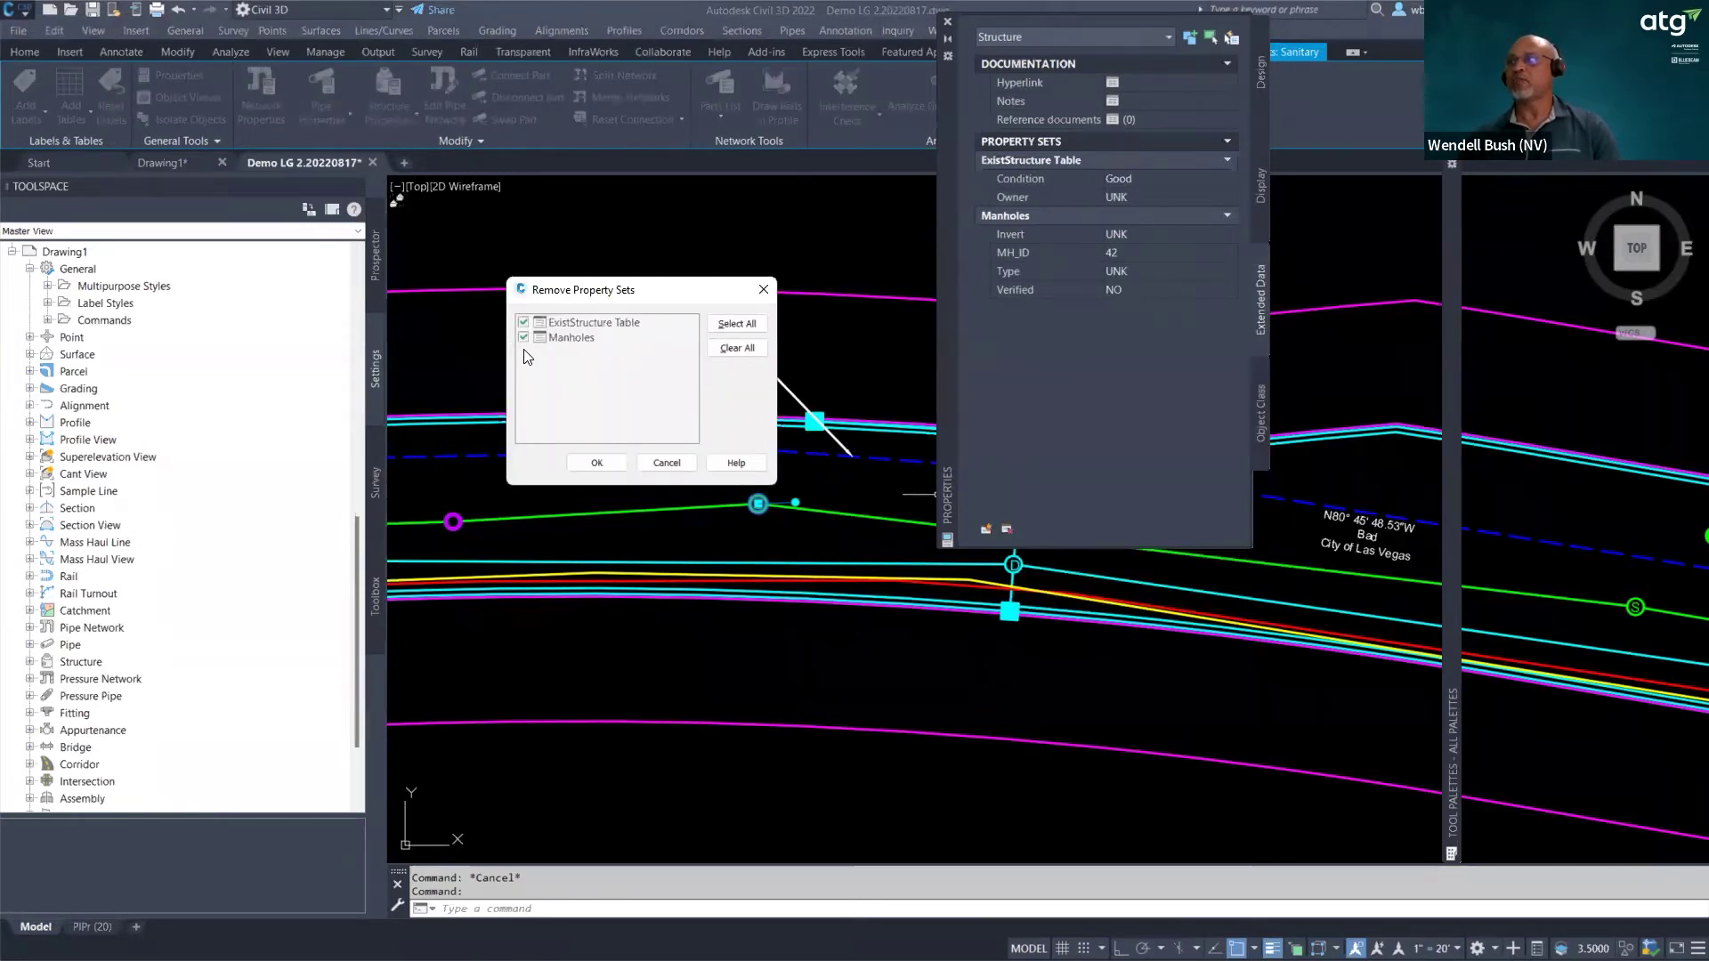
left_click(525, 339)
left_click(598, 460)
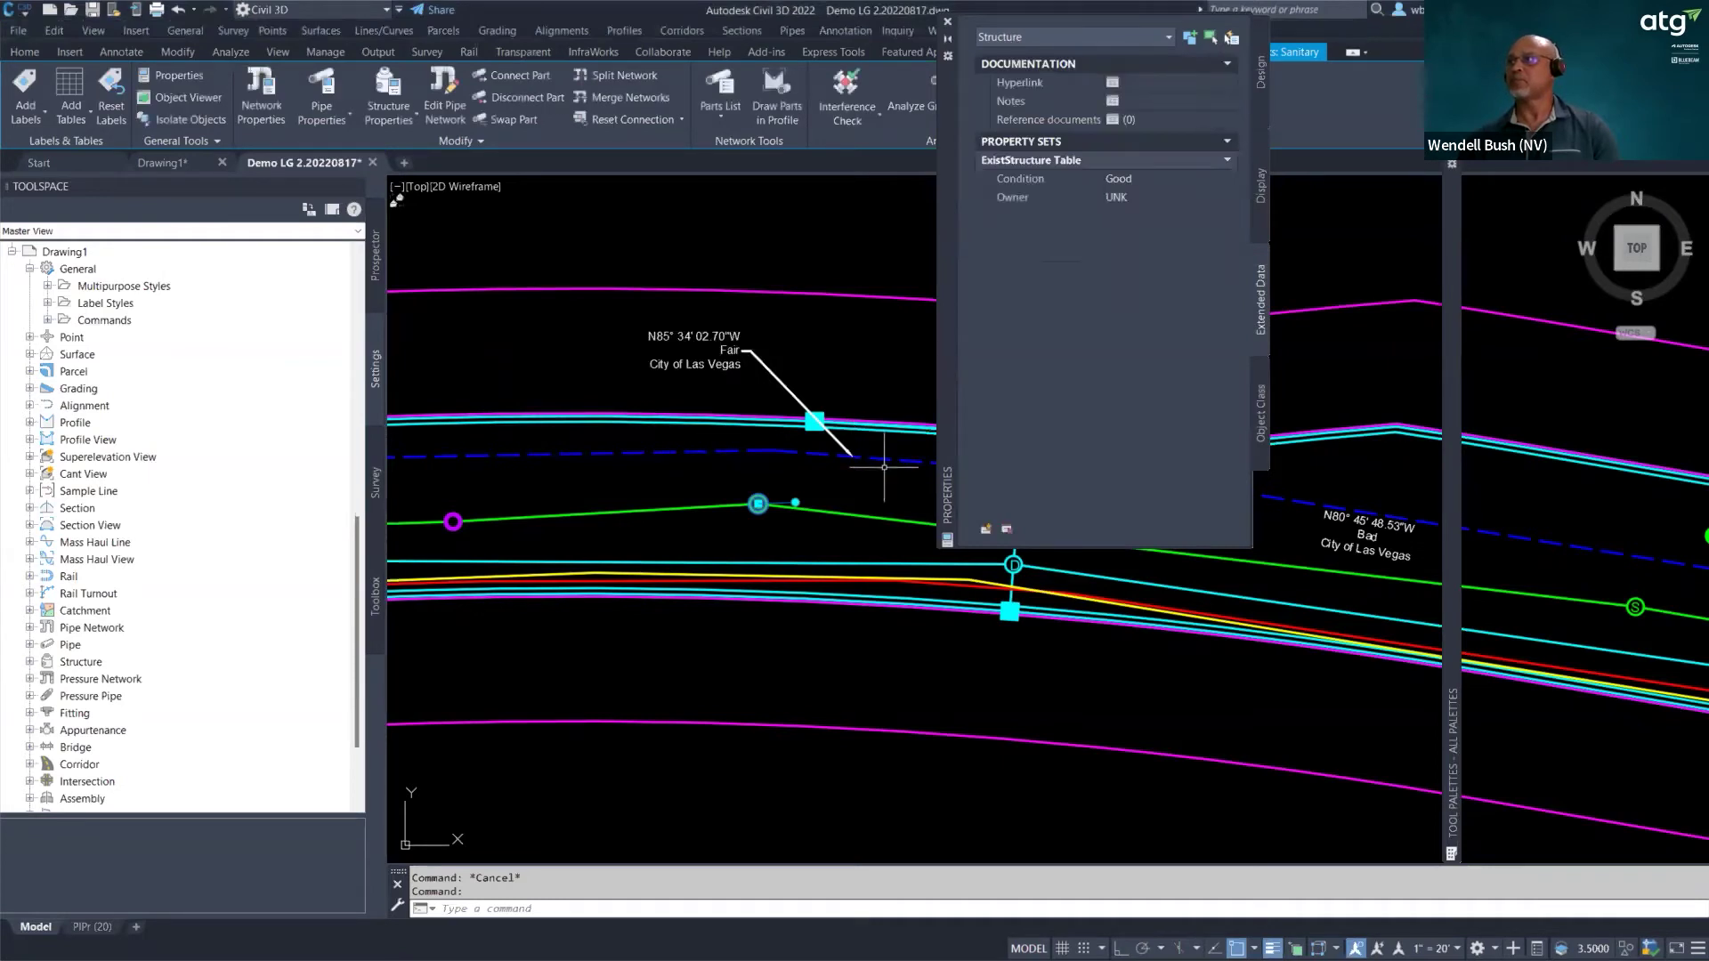
left_click(985, 529)
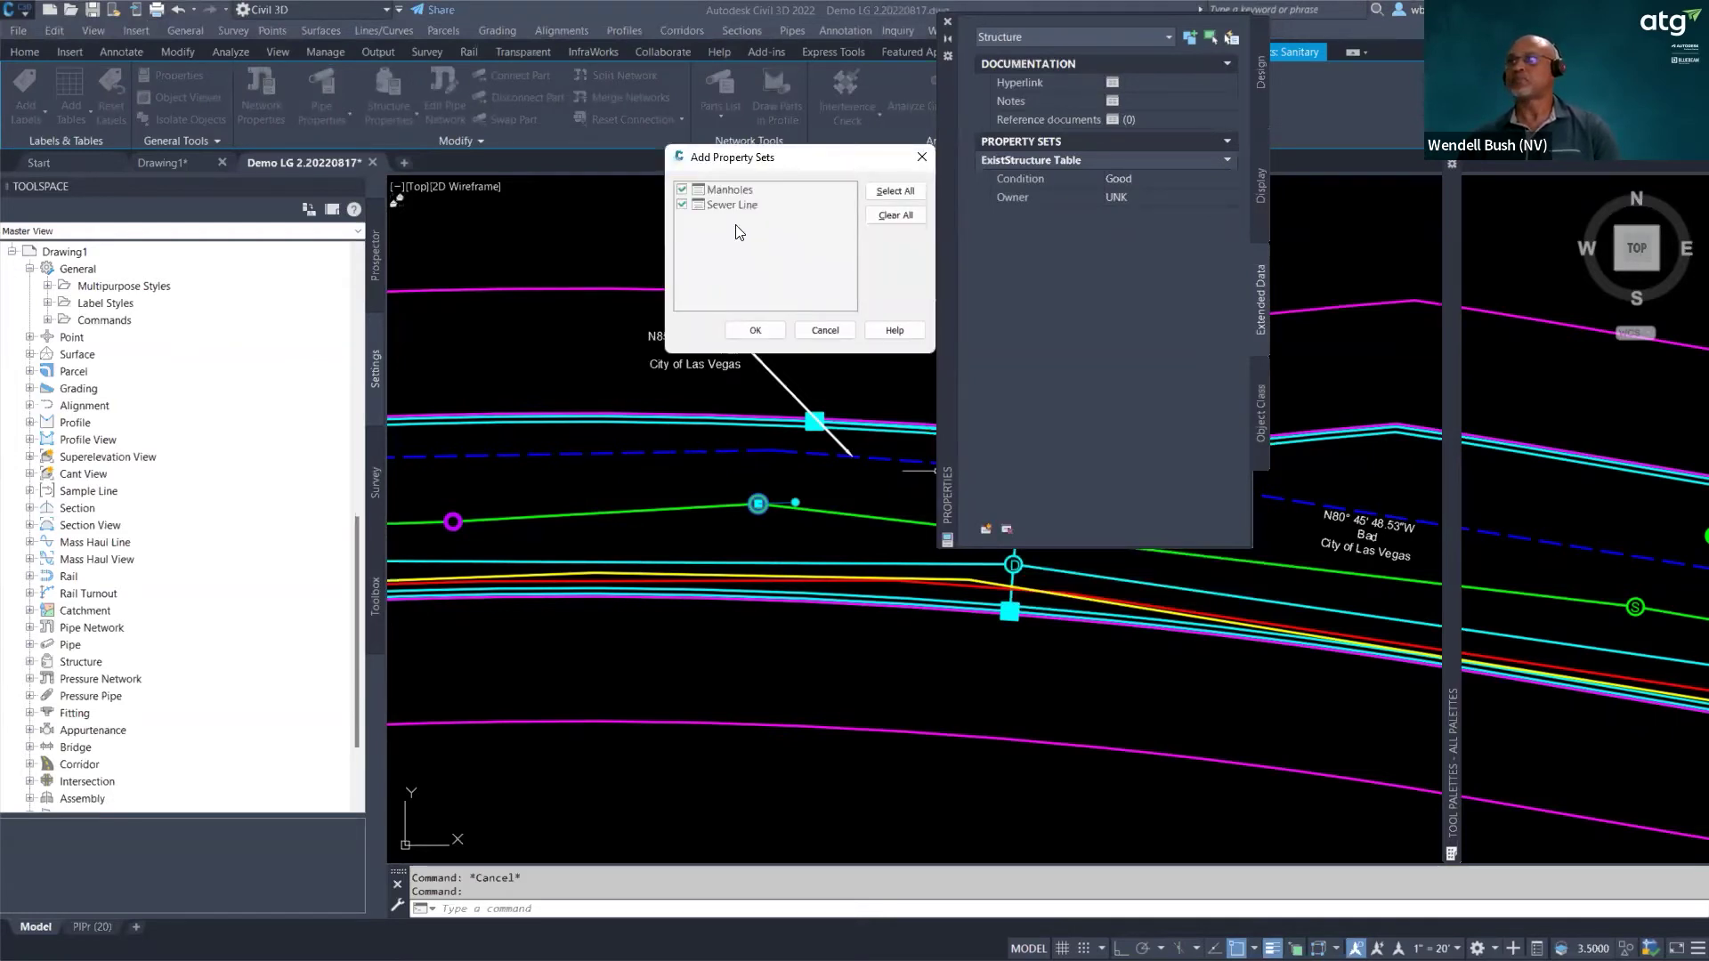
left_click(752, 333)
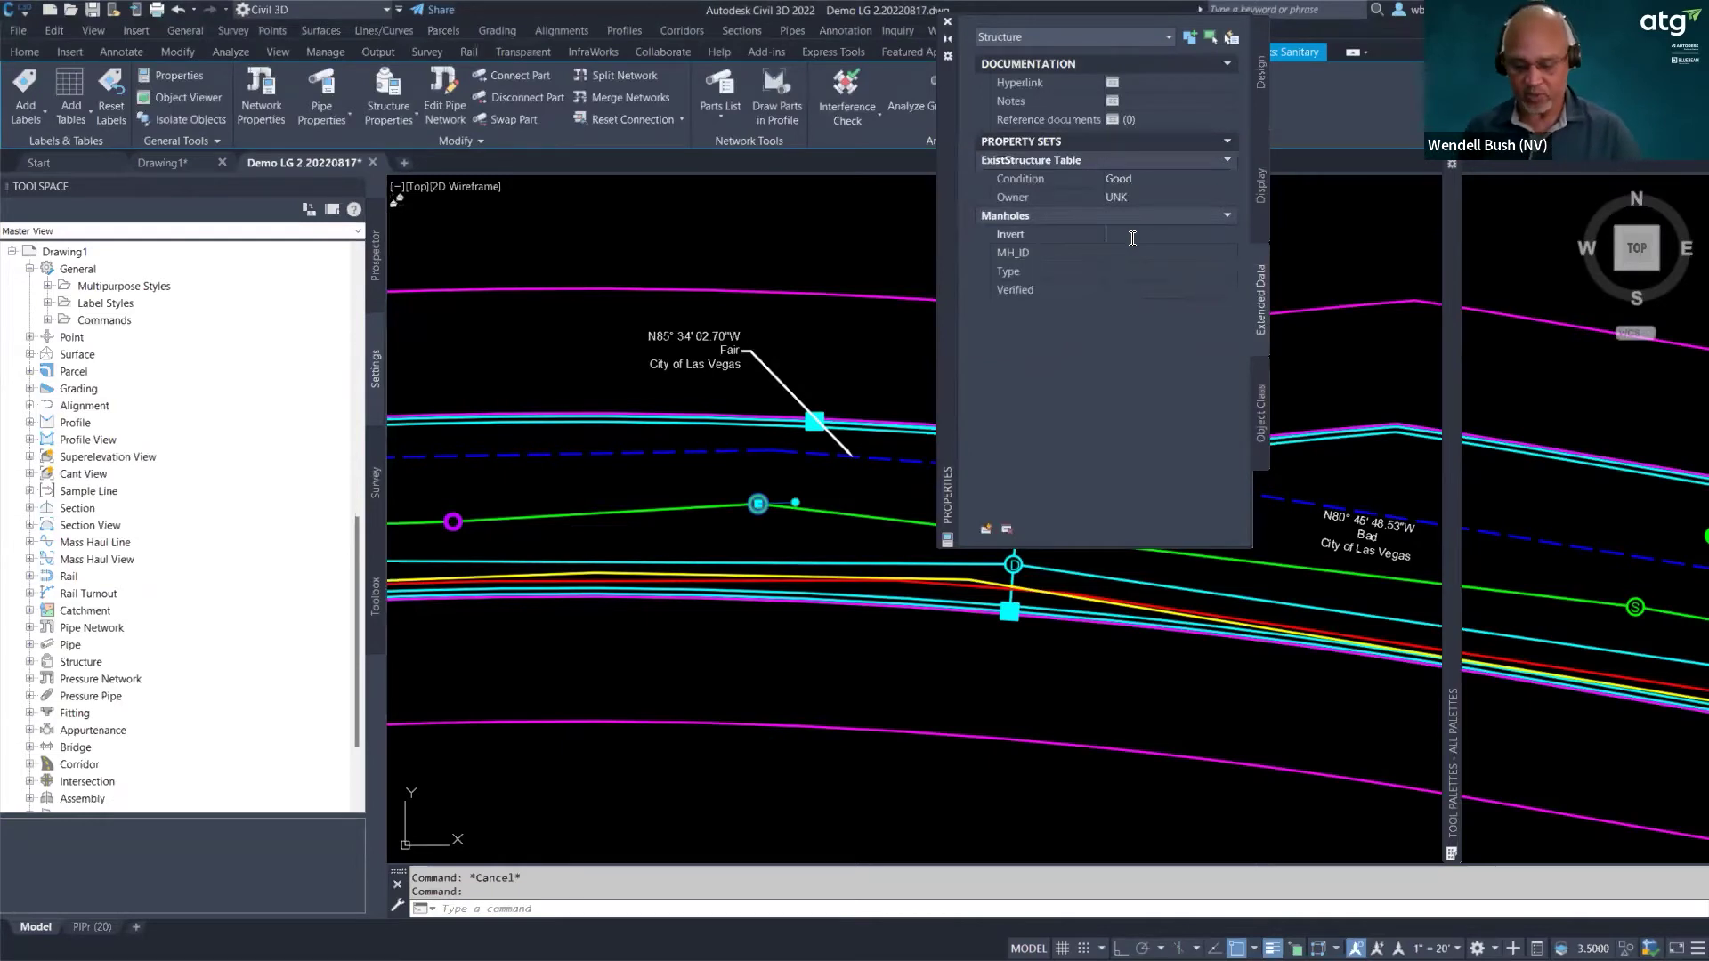
- Set the manhole's Invert to 42 and its MH_ID to 100 in the Manholes property set
left_click(1133, 236)
left_click(1162, 260)
type("100")
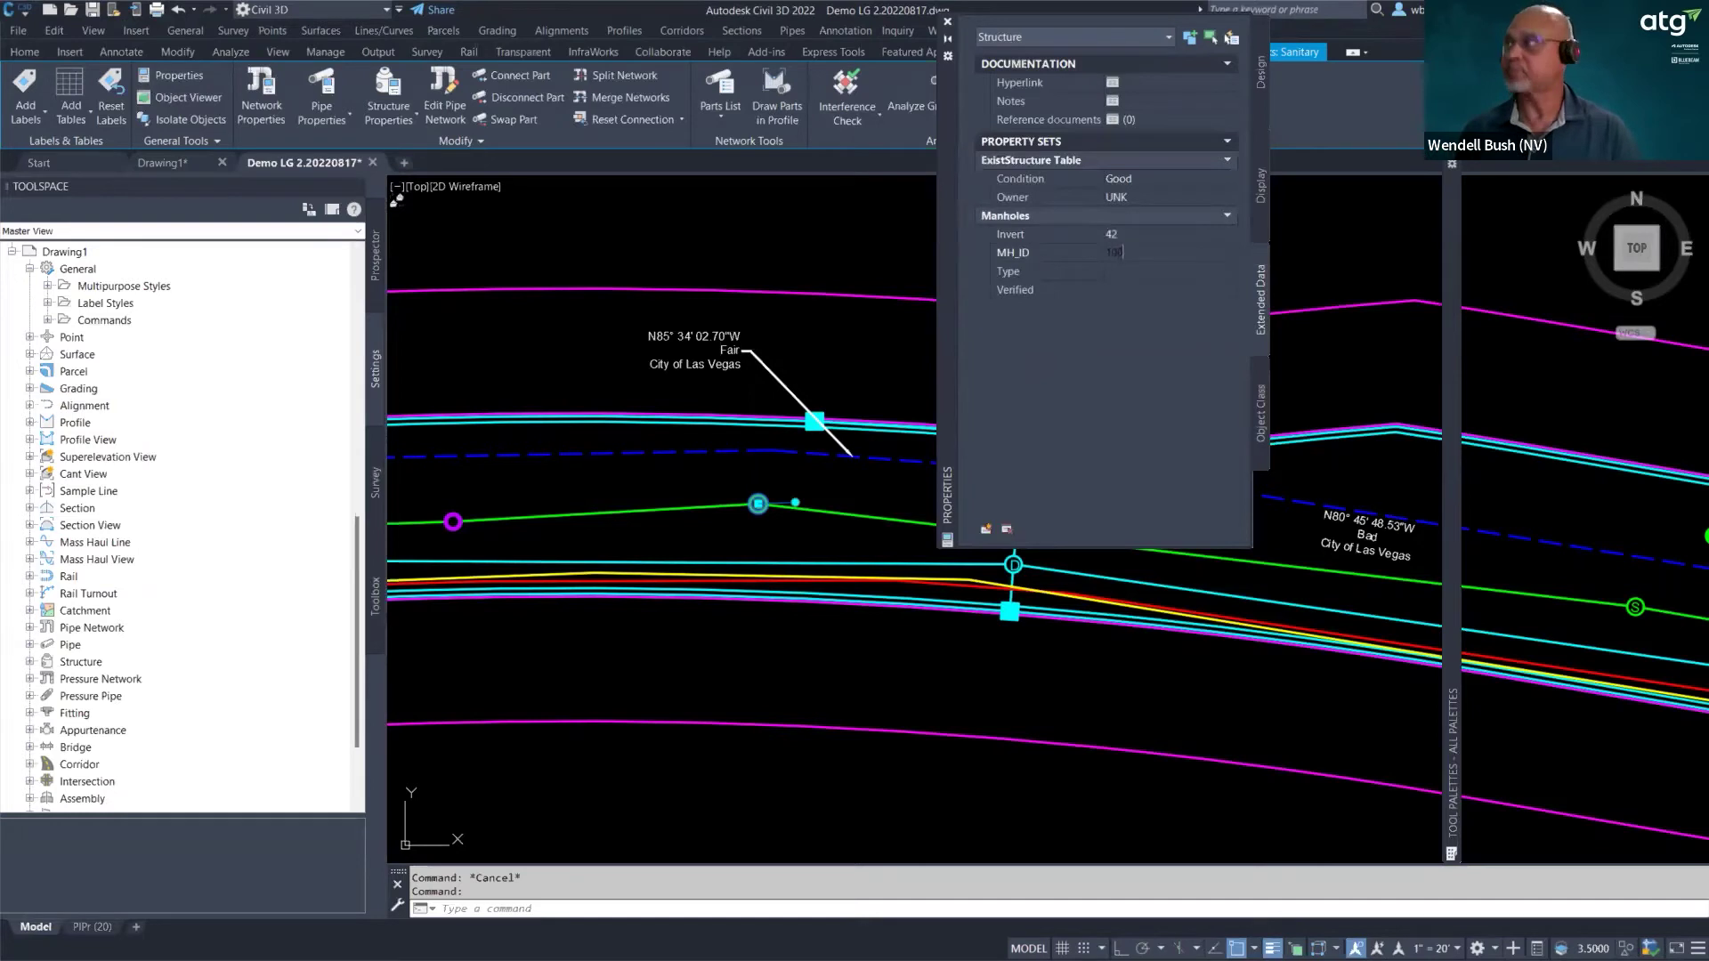
- Set the manhole's Type to UNK and Verified to NO, and clear the selection
left_click(1125, 272)
type("unk")
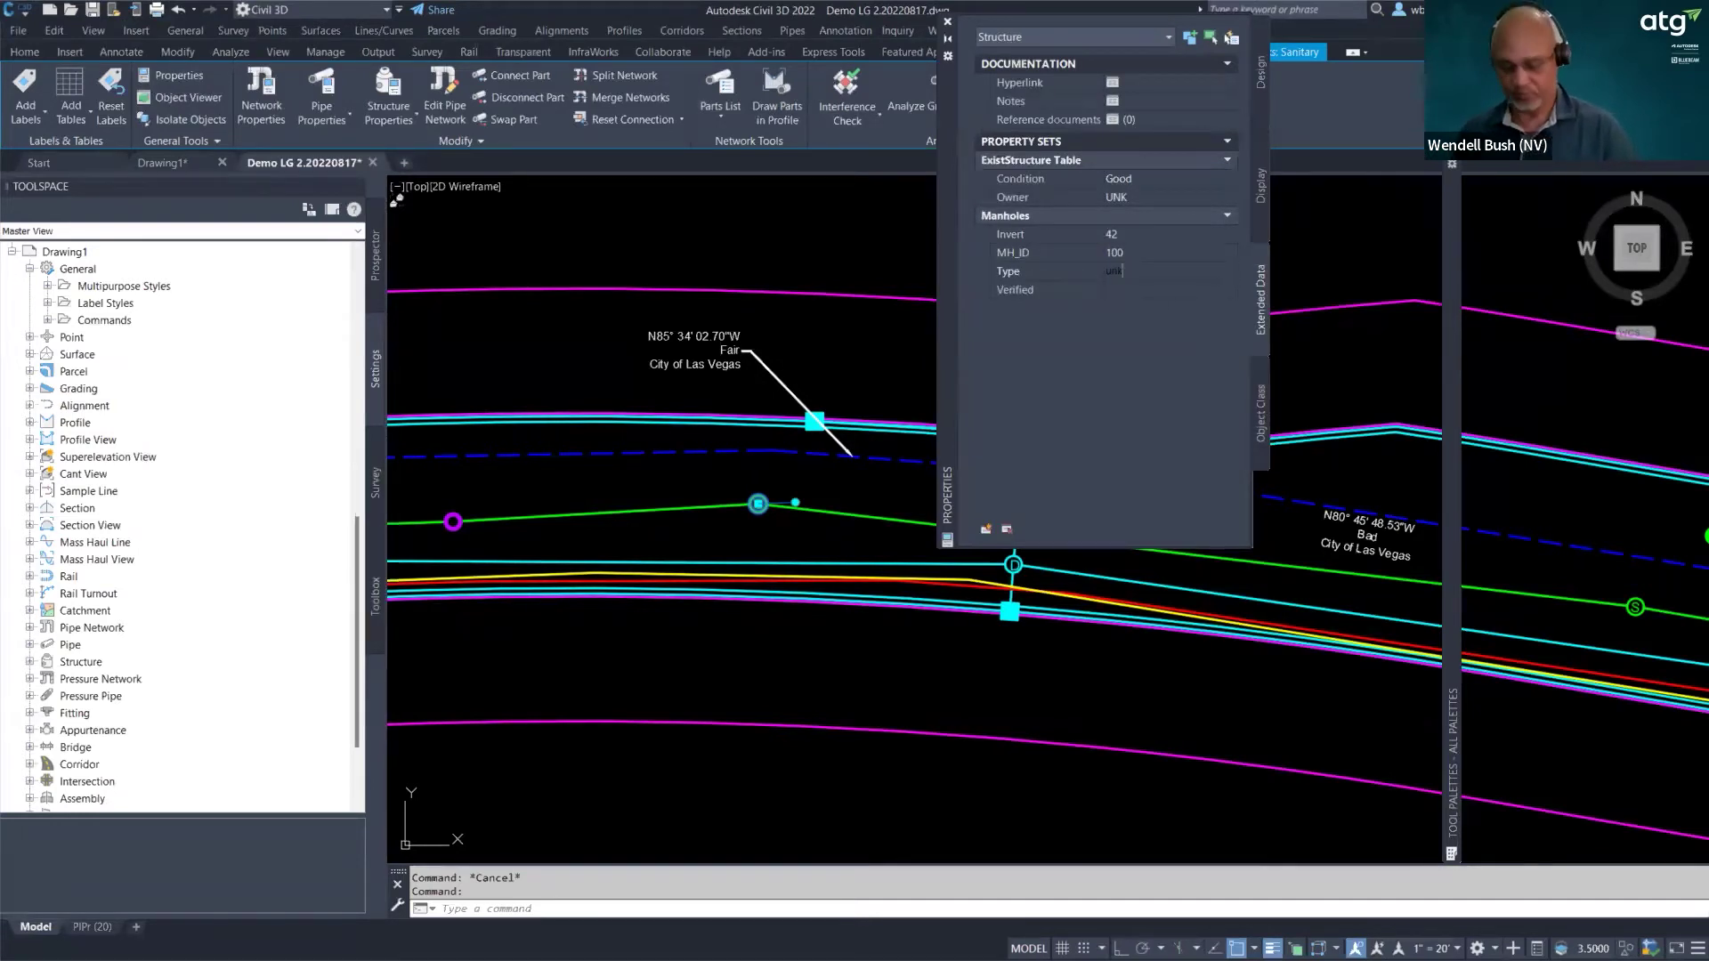
key("BackSpace")
key("BackSpace")
key("BackSpace")
type("UNK")
left_click(1119, 290)
type("NO")
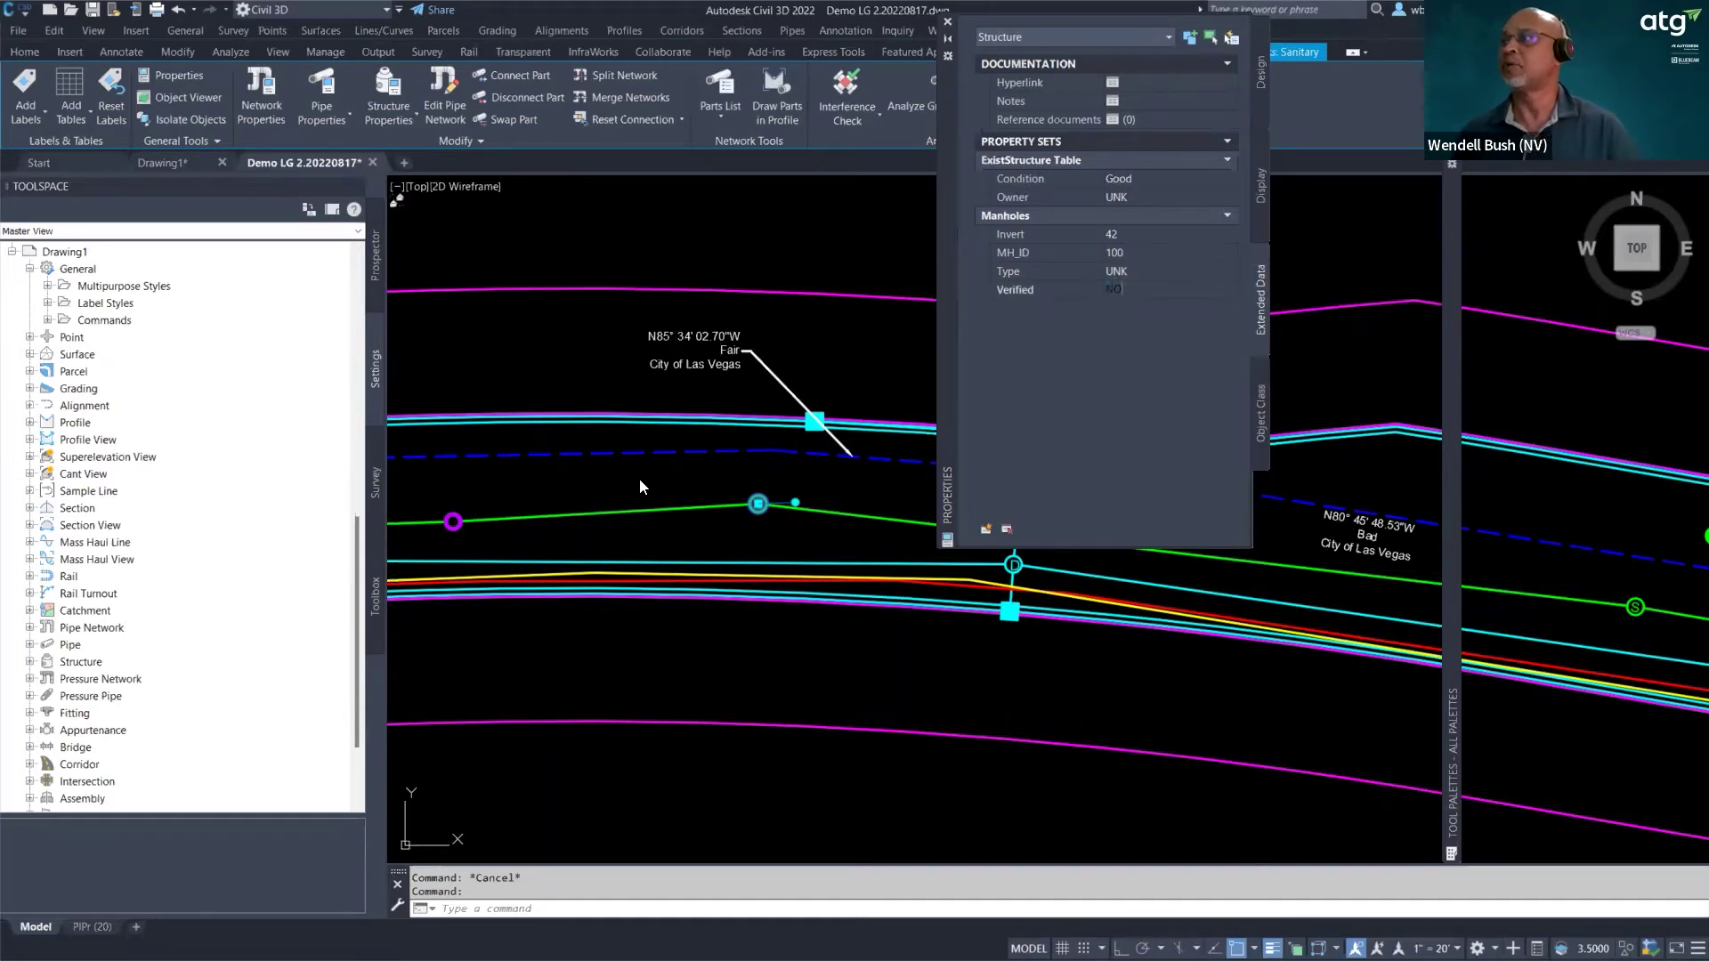
scroll(752, 501, "up", 4)
key("Escape")
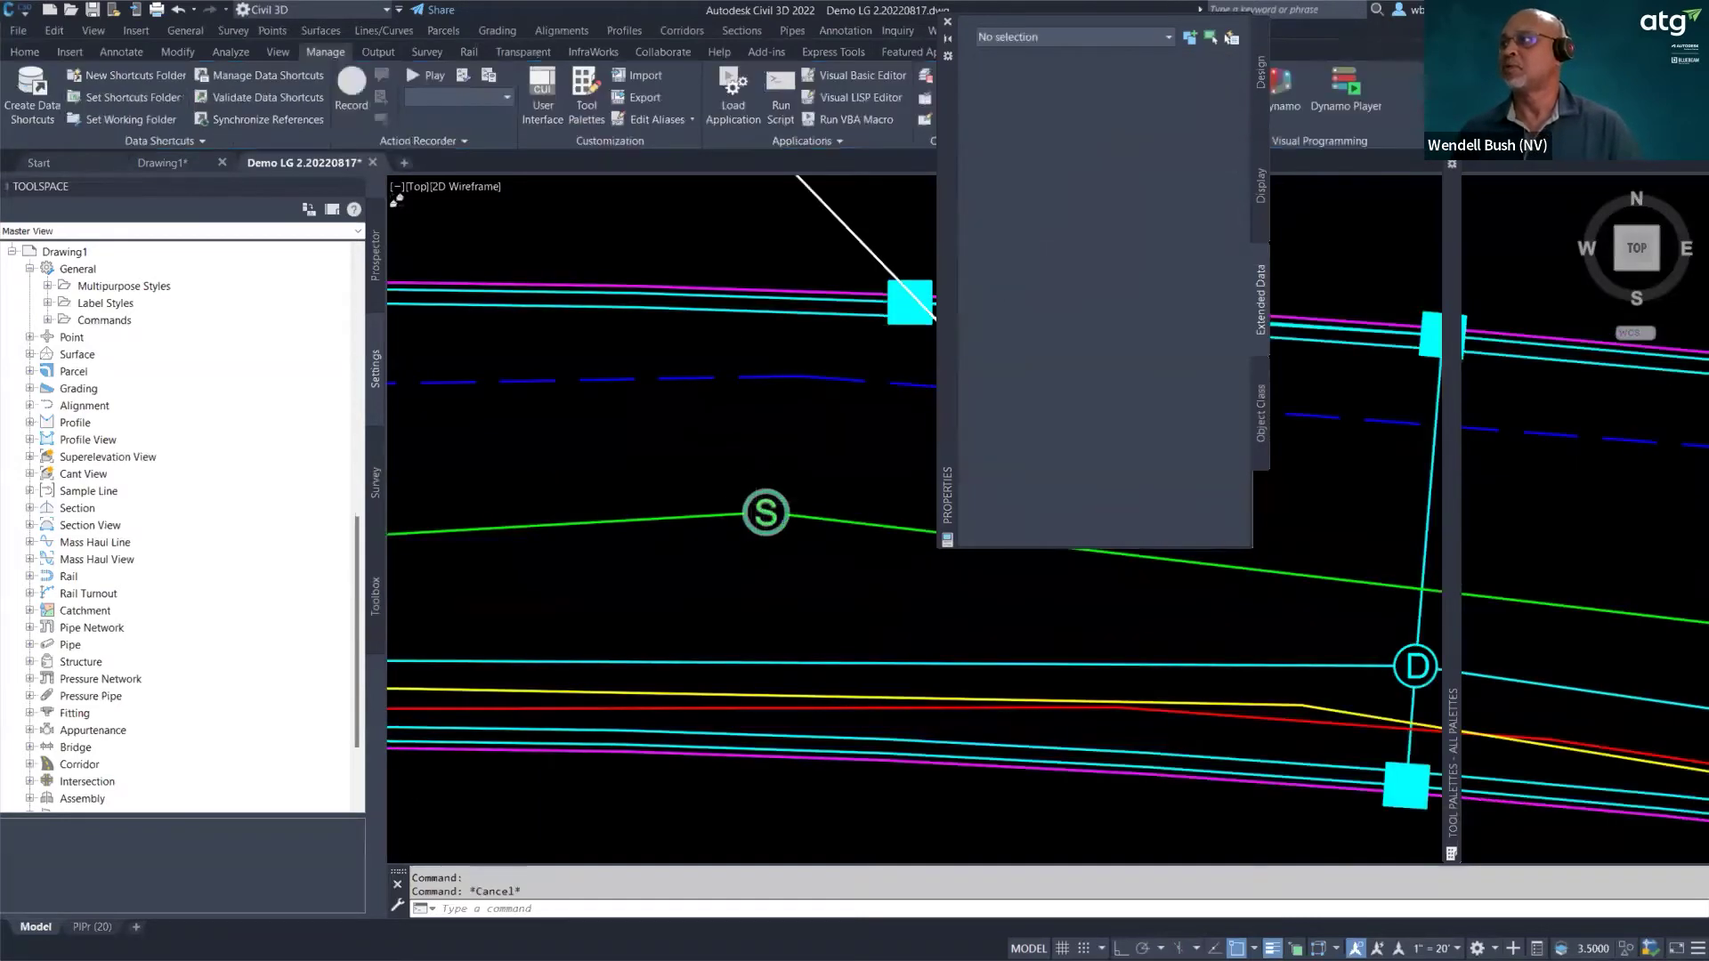
- Move the Properties palette off the pipe network and select all structures similar to the sewer manhole with Select Similar
scroll(752, 505, "down", 4)
scroll(752, 505, "up", 1)
left_click_drag(938, 257, 1079, 235)
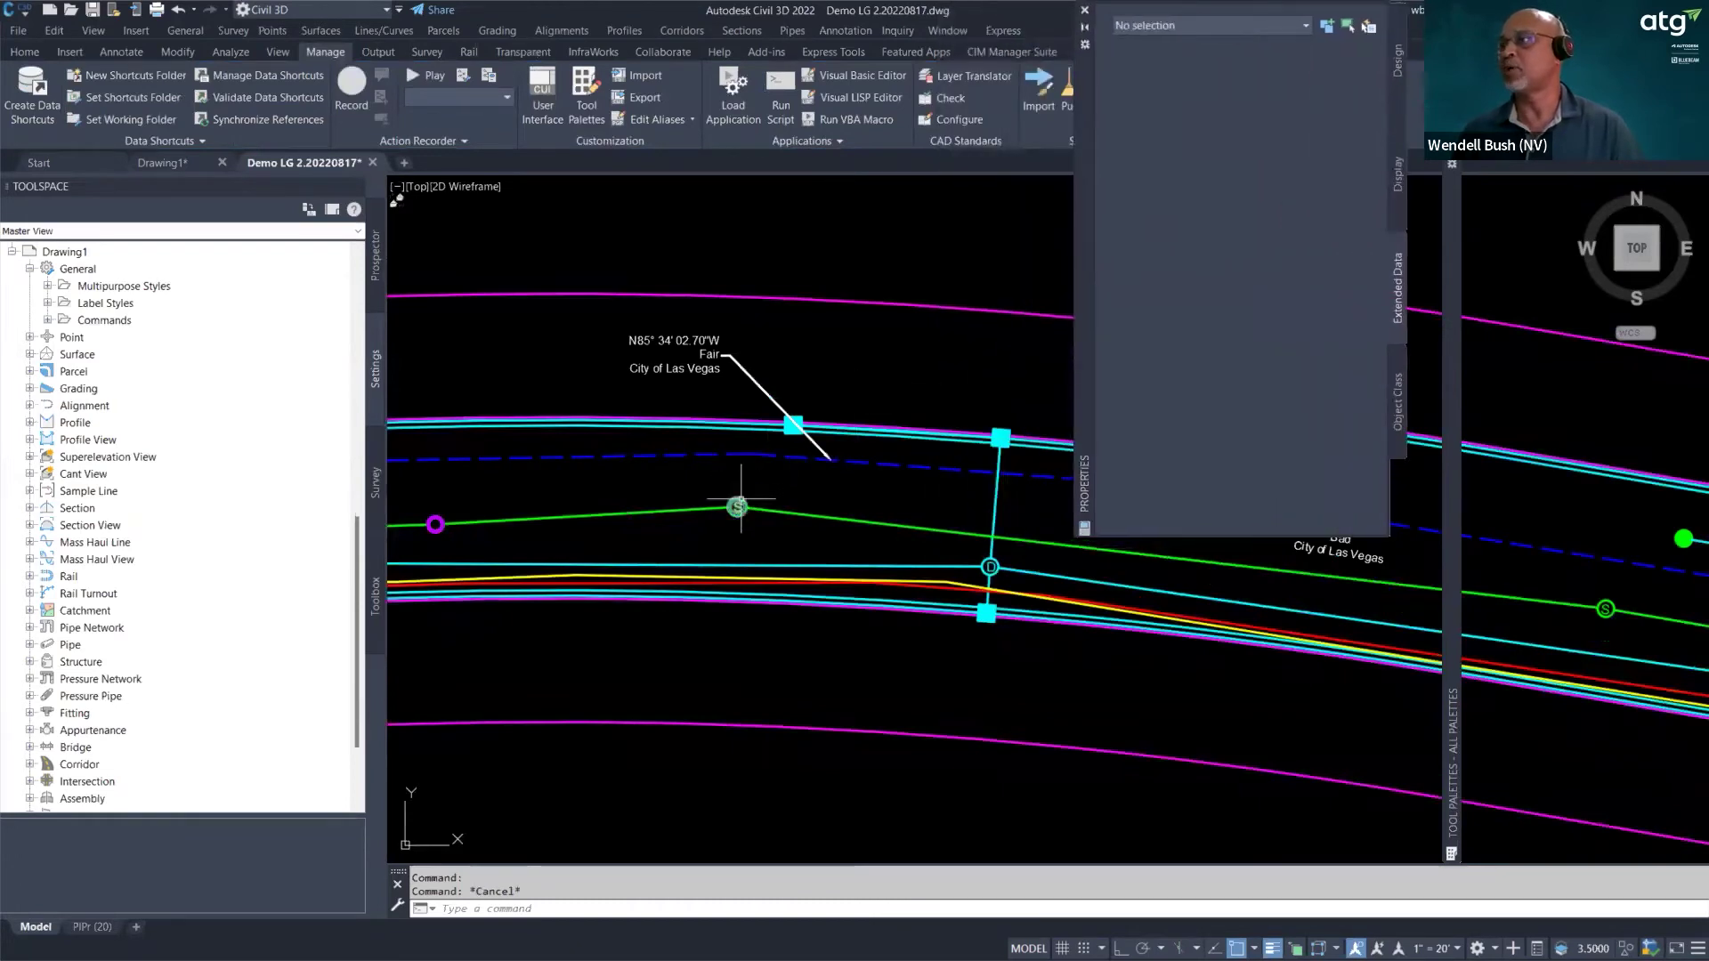
scroll(740, 499, "up", 2)
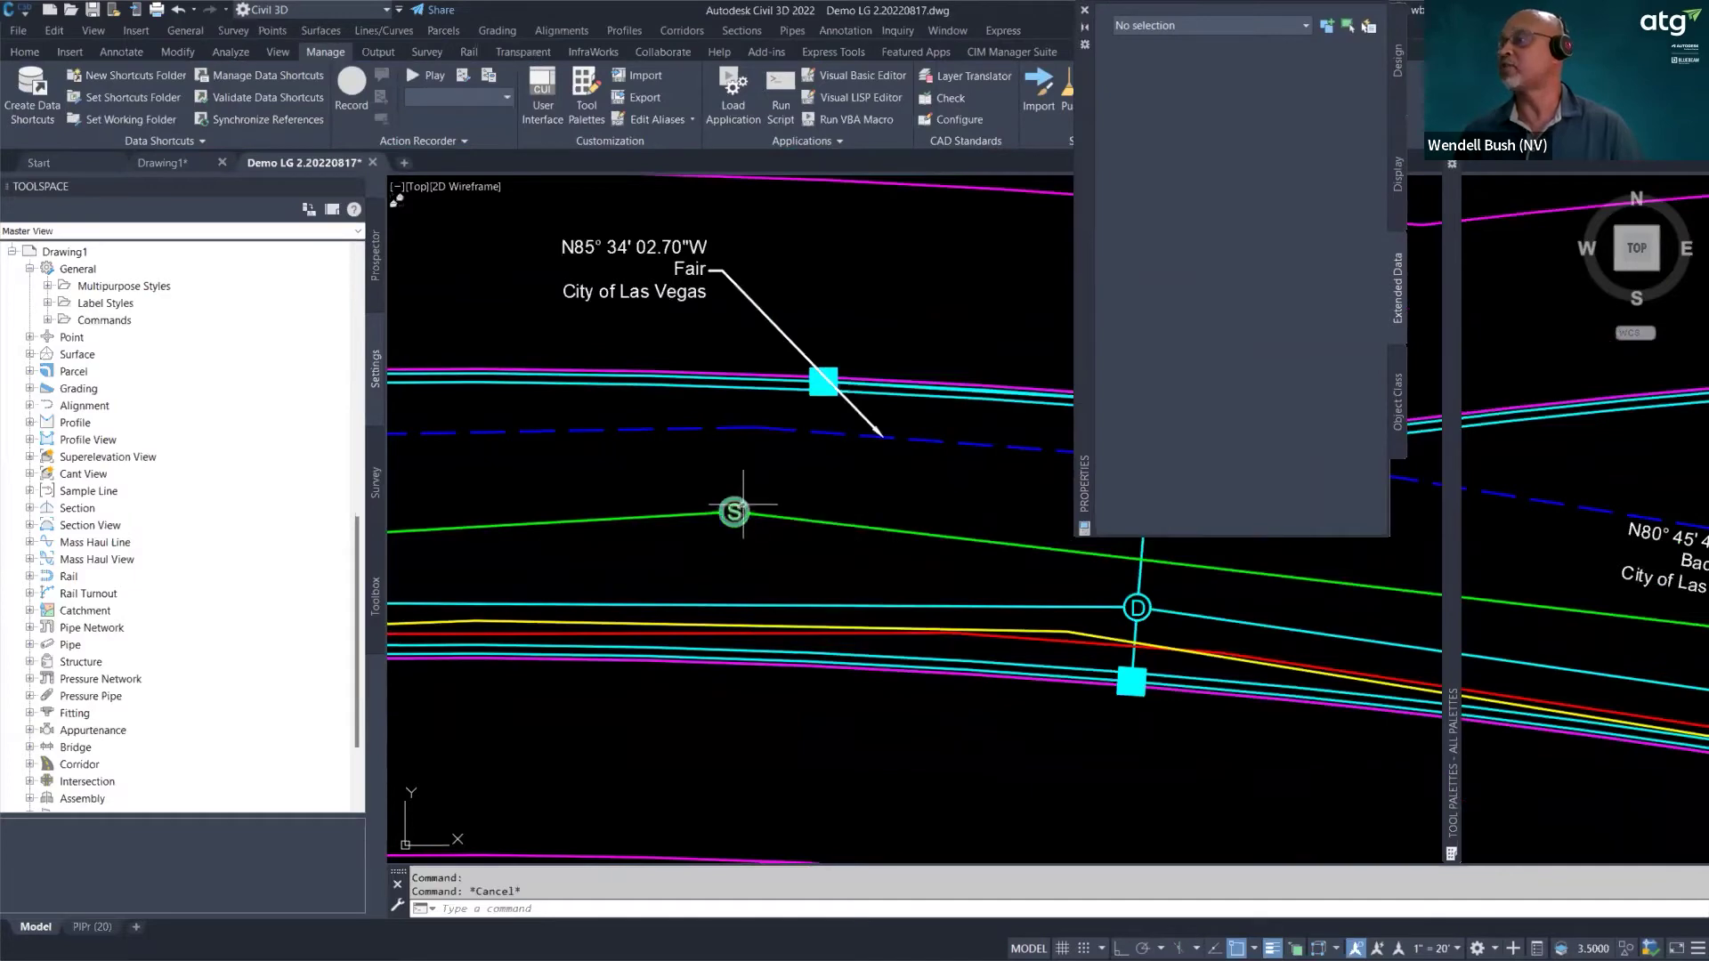
left_click(737, 510)
right_click(746, 509)
left_click(807, 475)
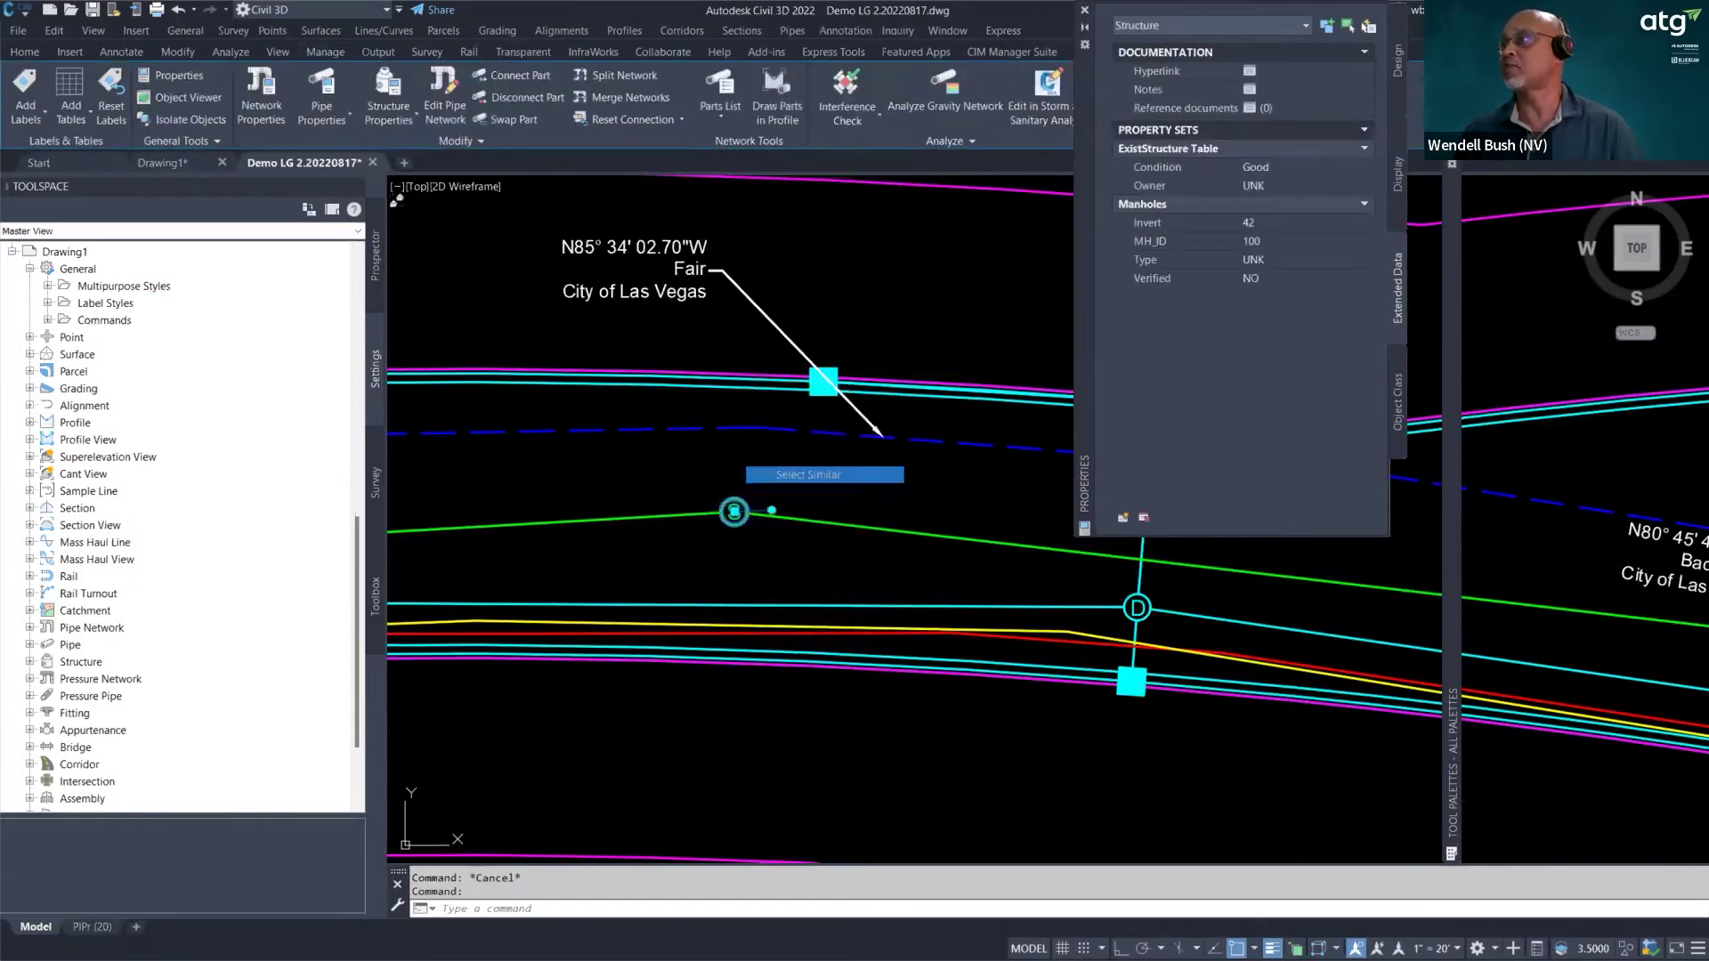
- Clear the selection of similar structures and reselect only the sewer manhole below the Fair pipe label
scroll(817, 503, "down", 3)
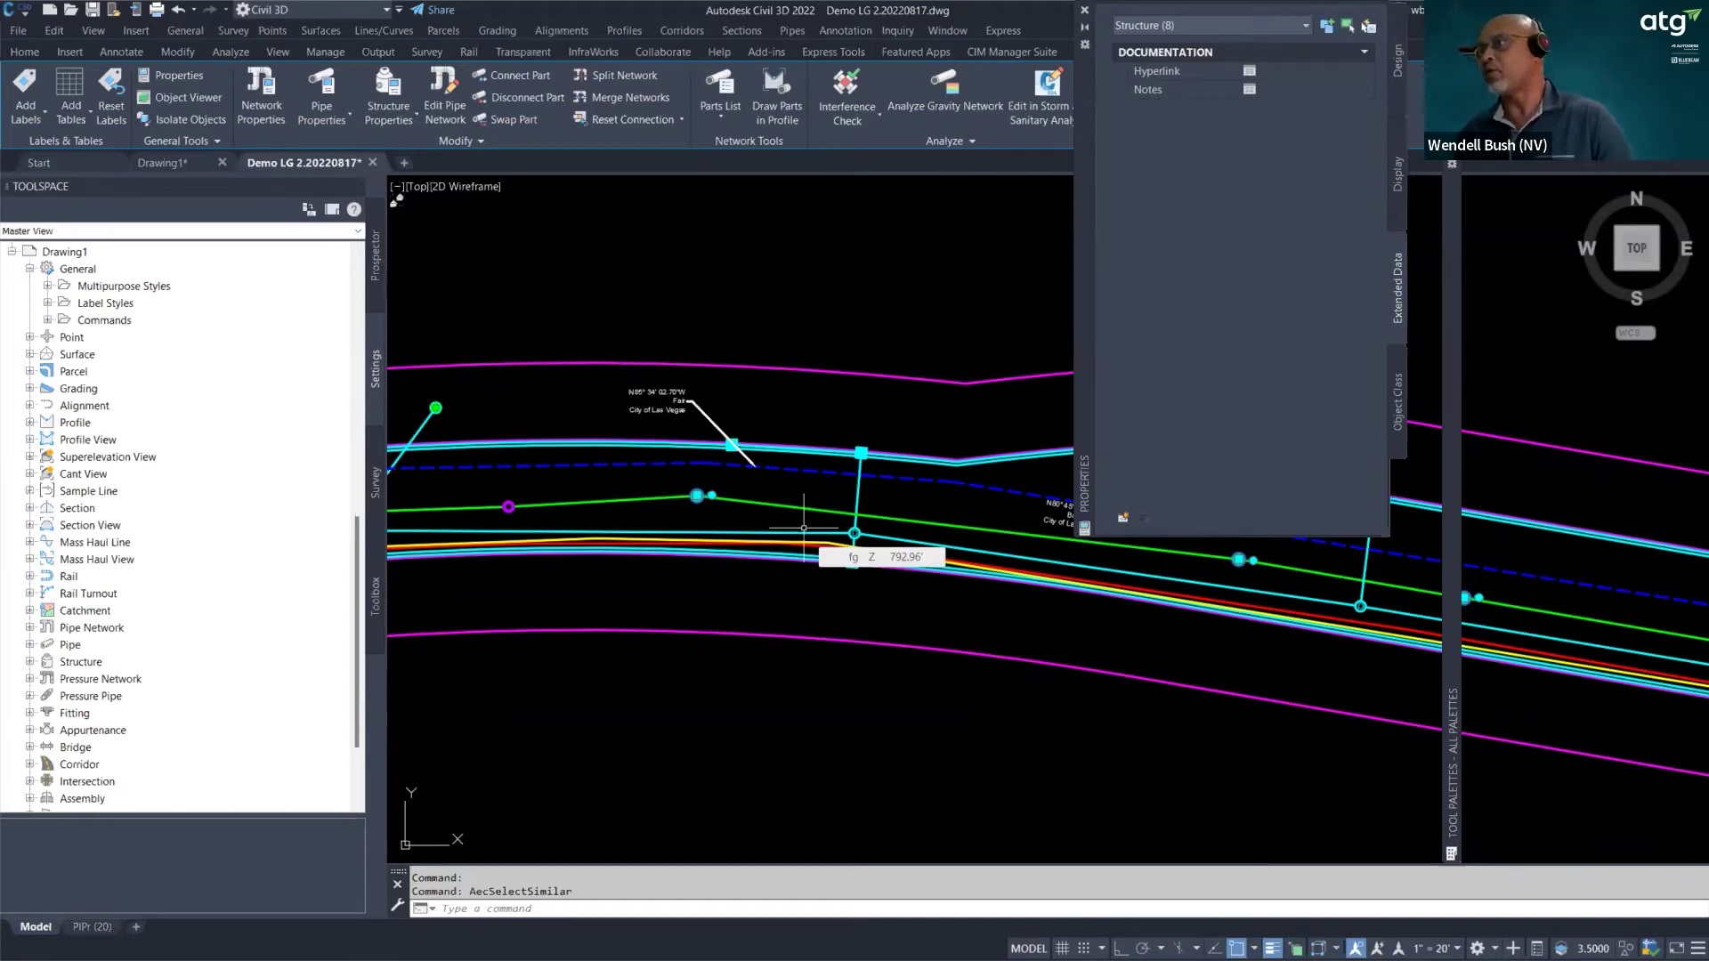
key("Escape")
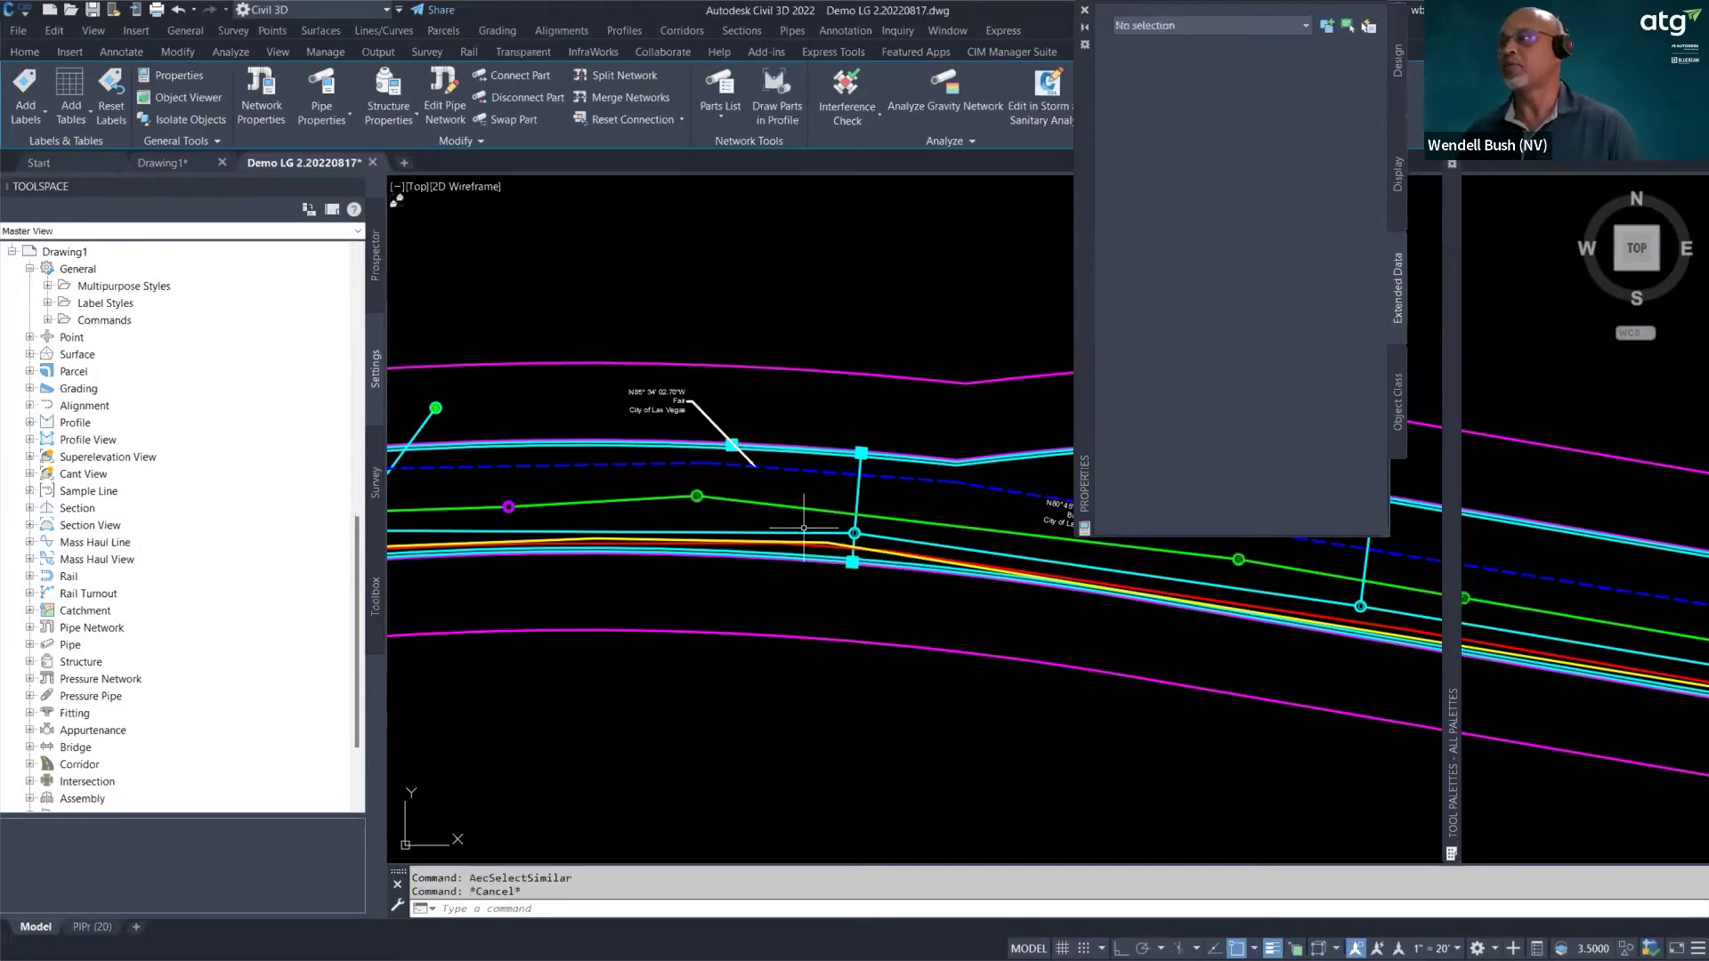
scroll(697, 494, "up", 4)
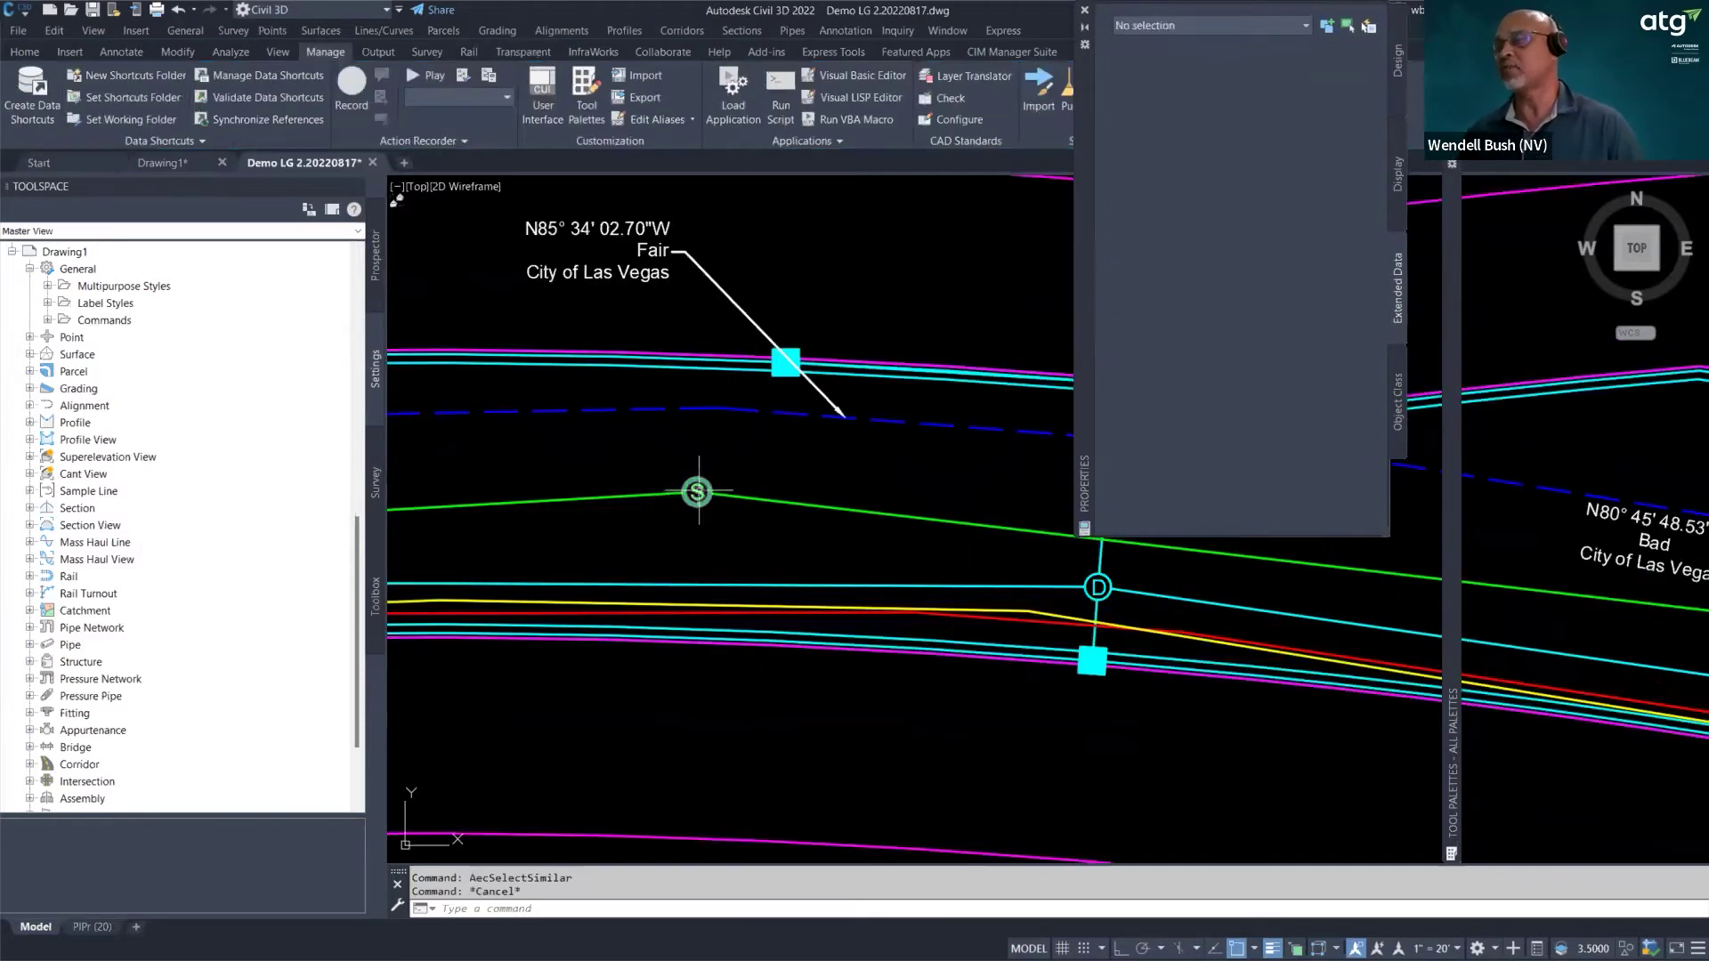
left_click(699, 489)
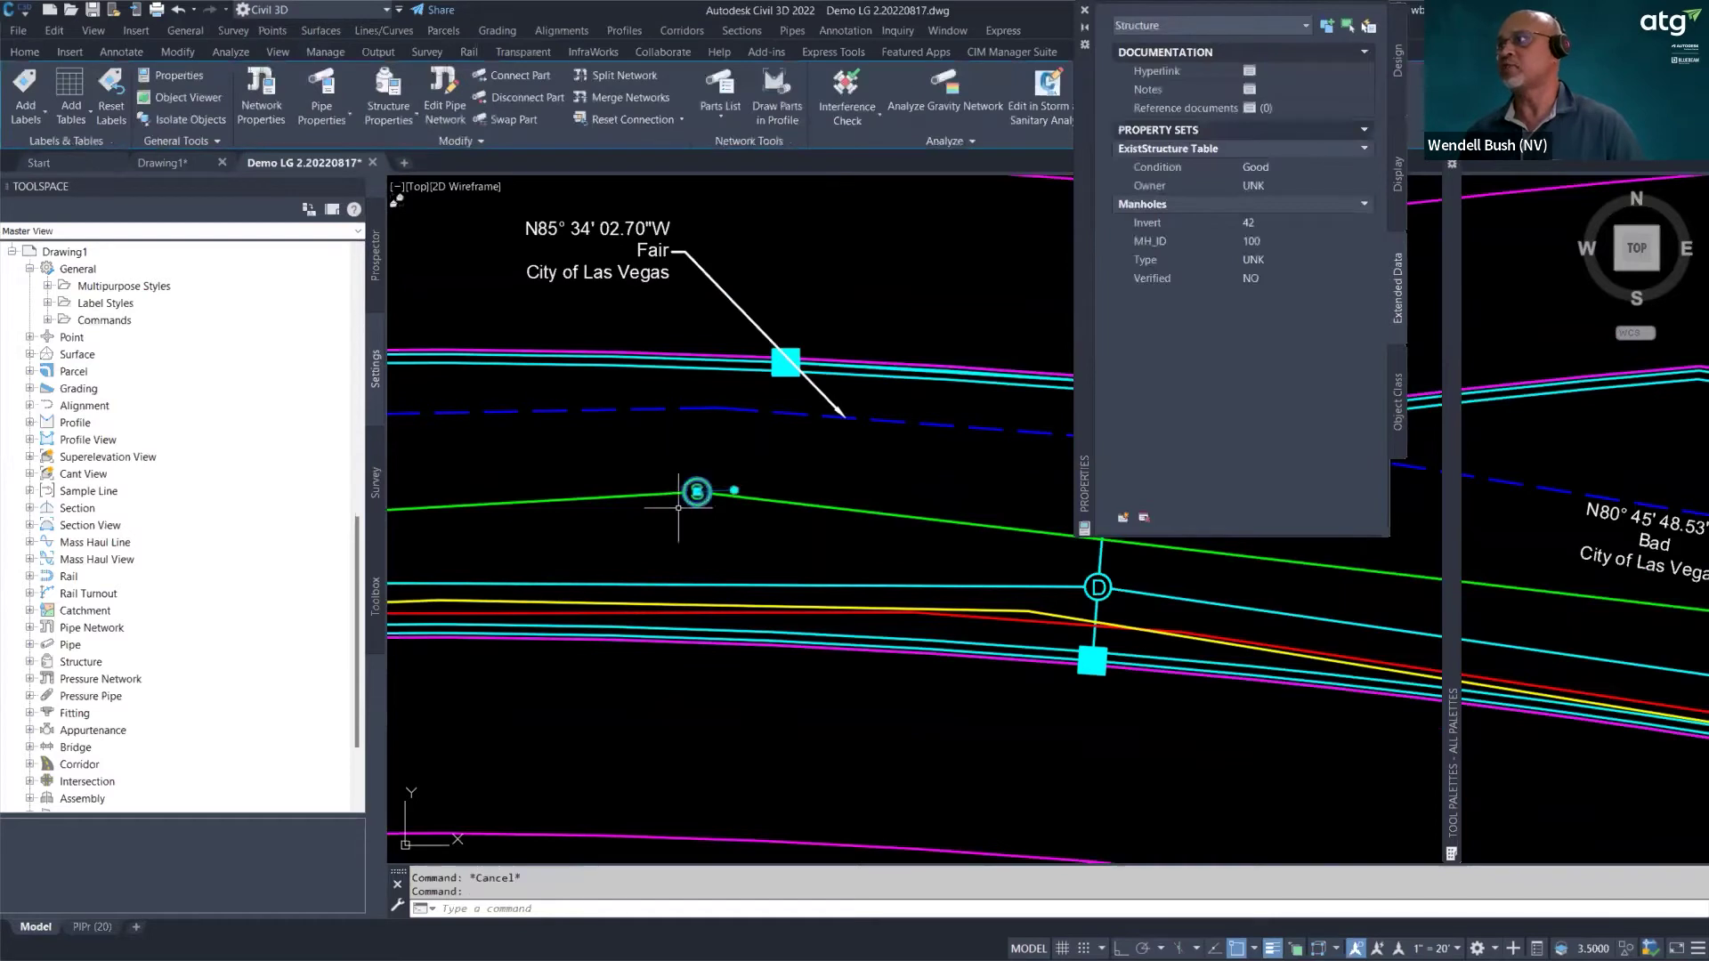
- Add a plan label to the selected sewer manhole with Add Label
scroll(697, 481, "down", 4)
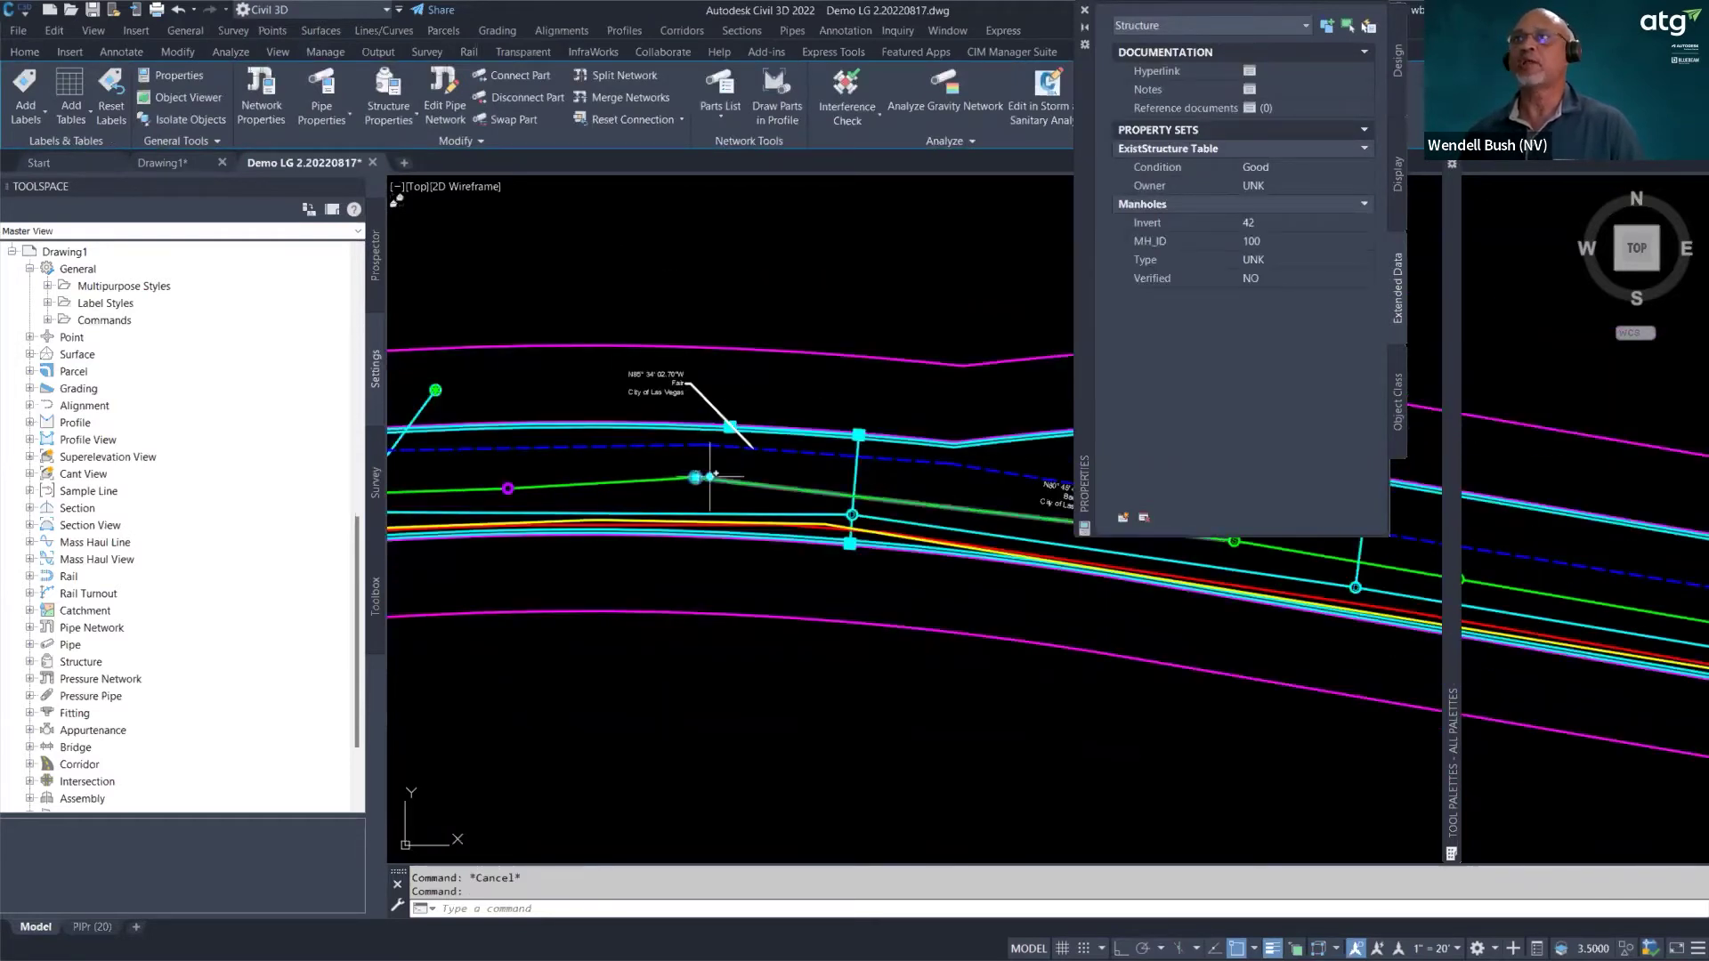
right_click(696, 478)
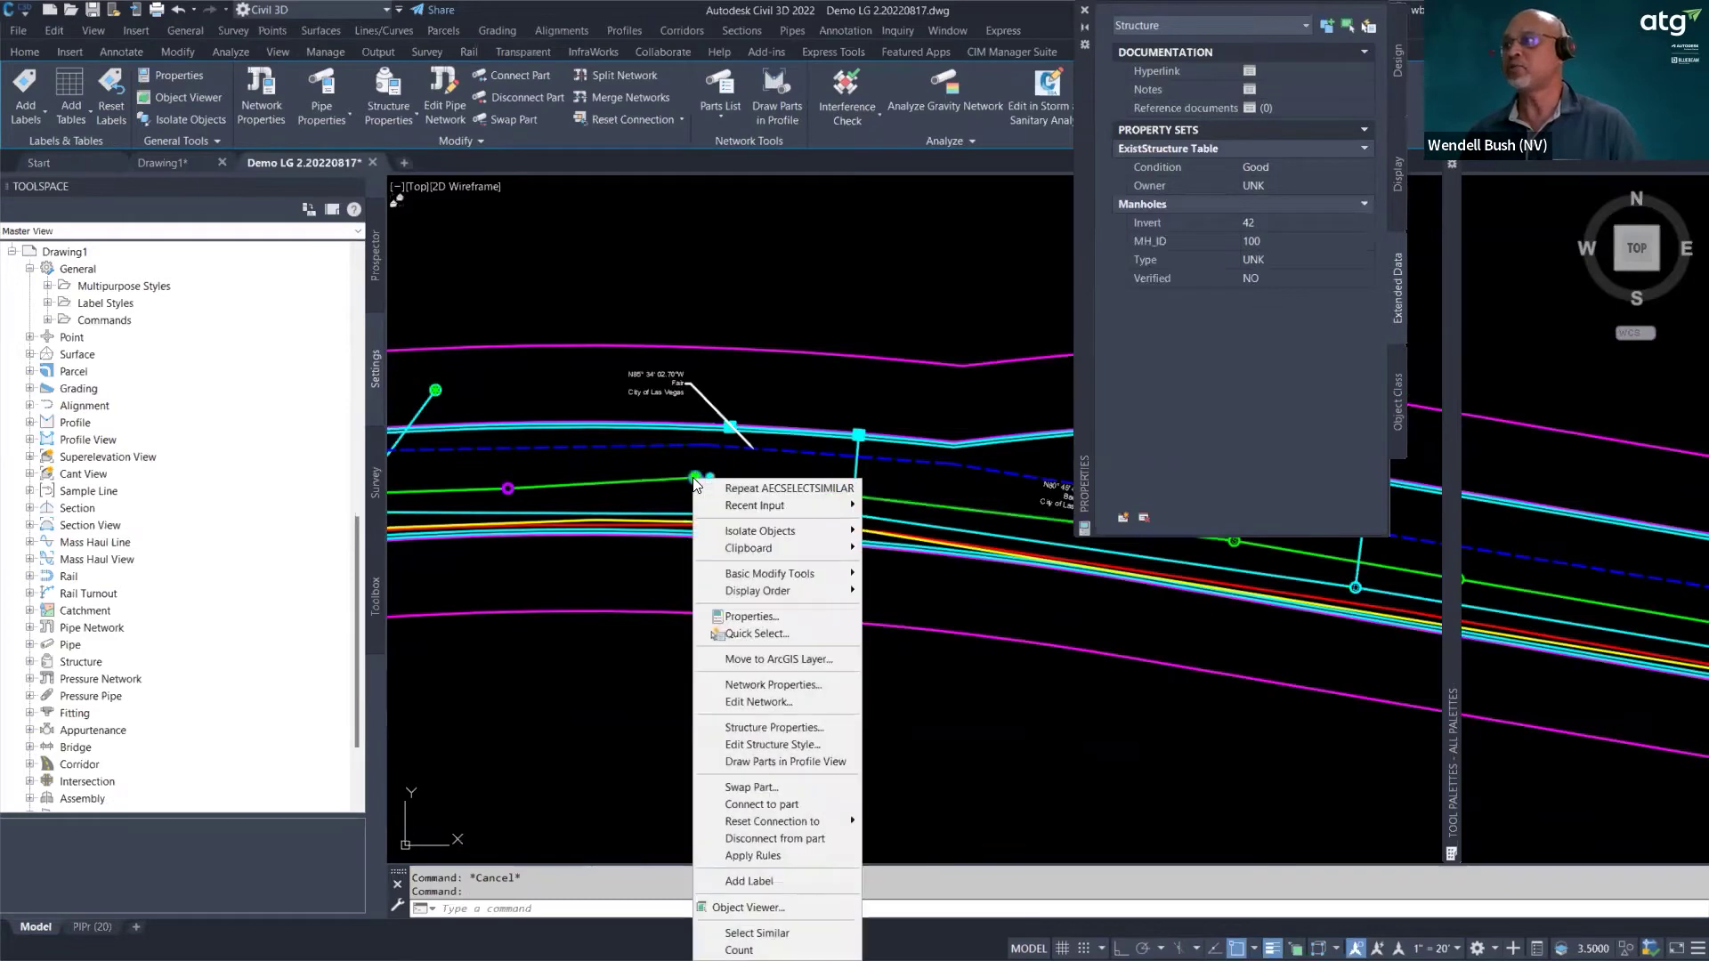
key("Escape")
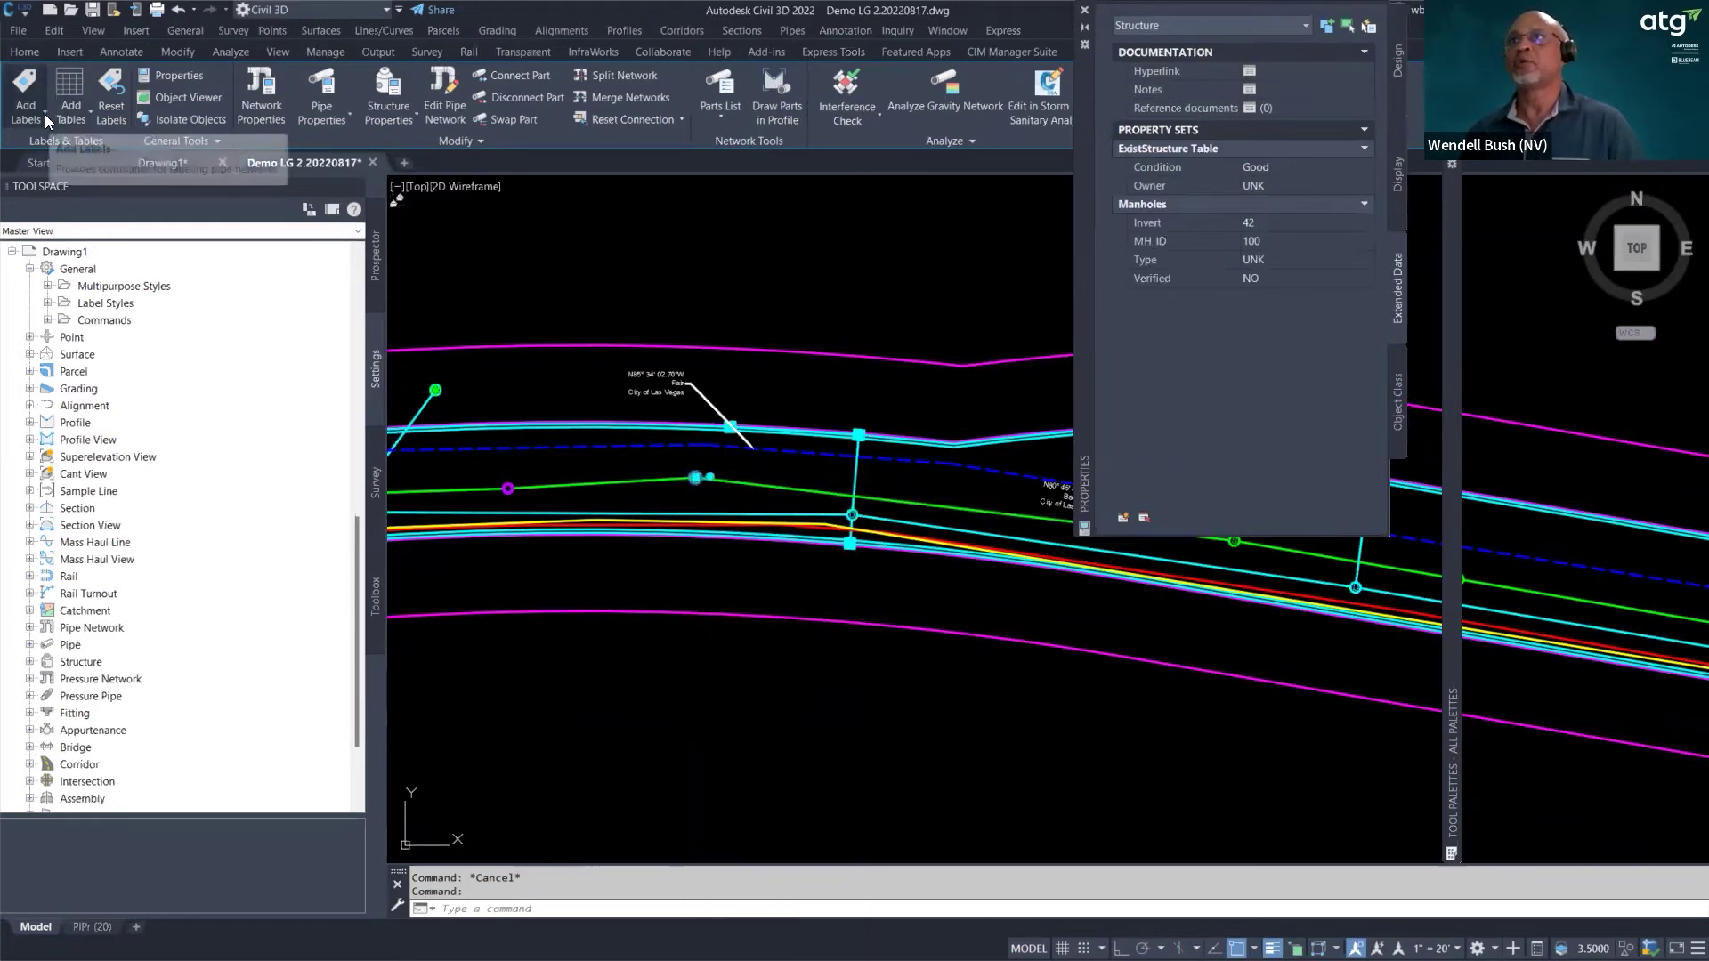
scroll(668, 463, "up", 4)
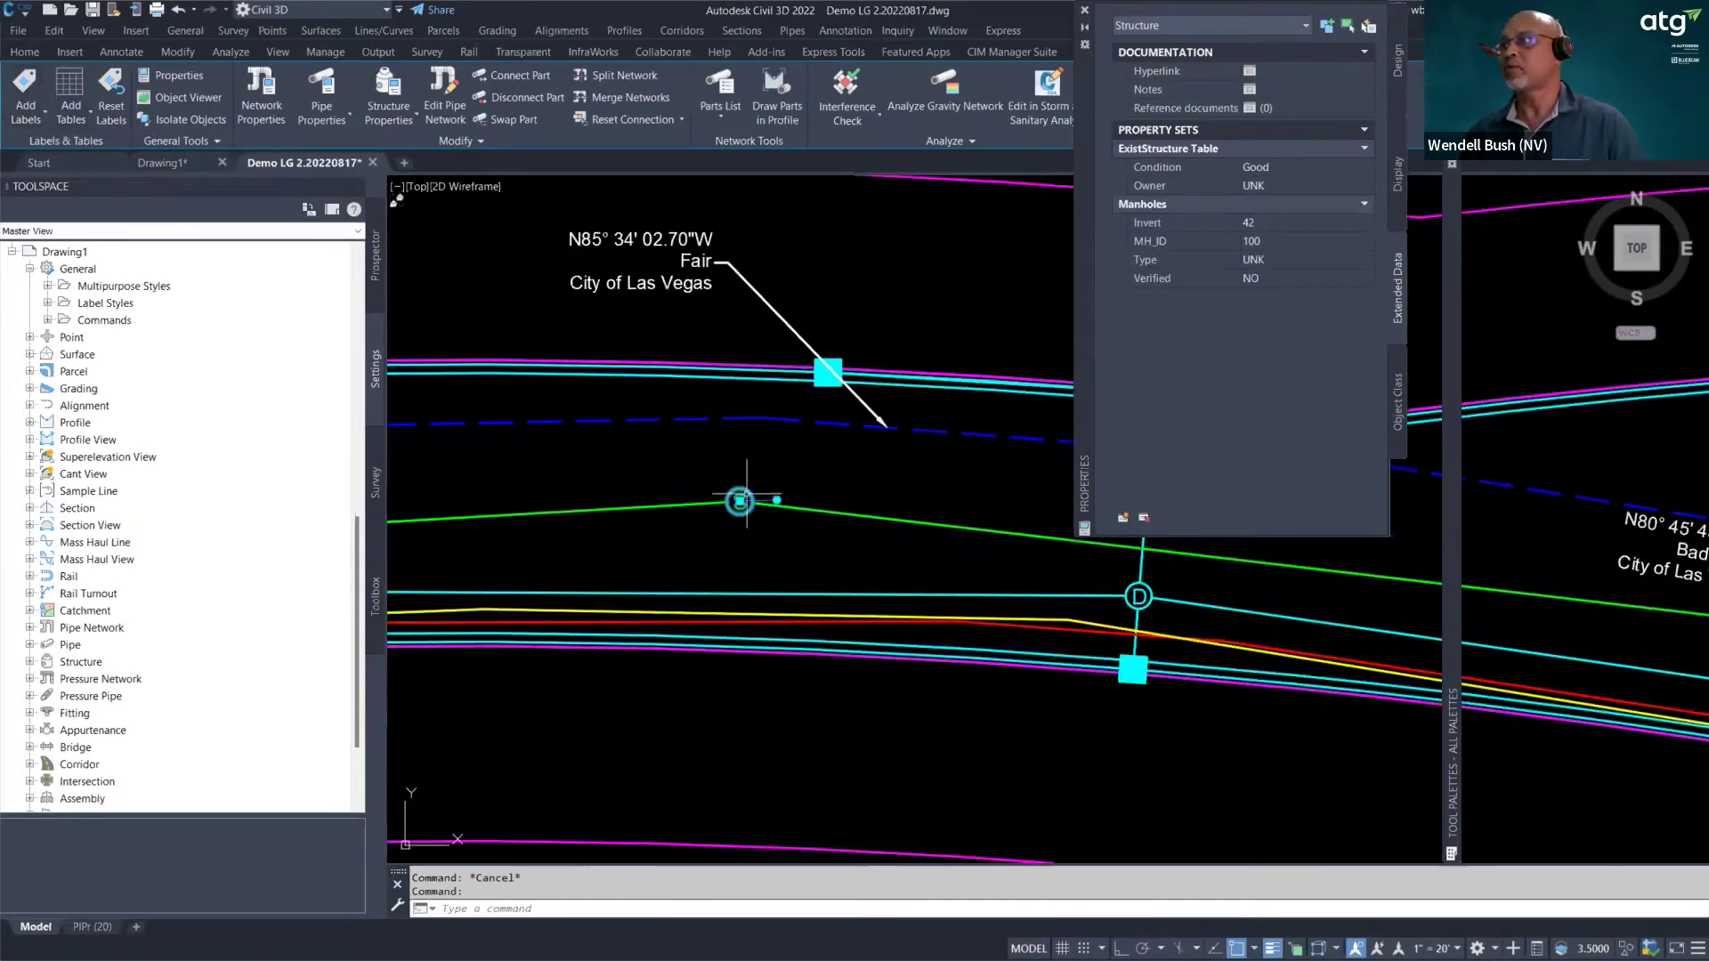
right_click(748, 499)
left_click(801, 414)
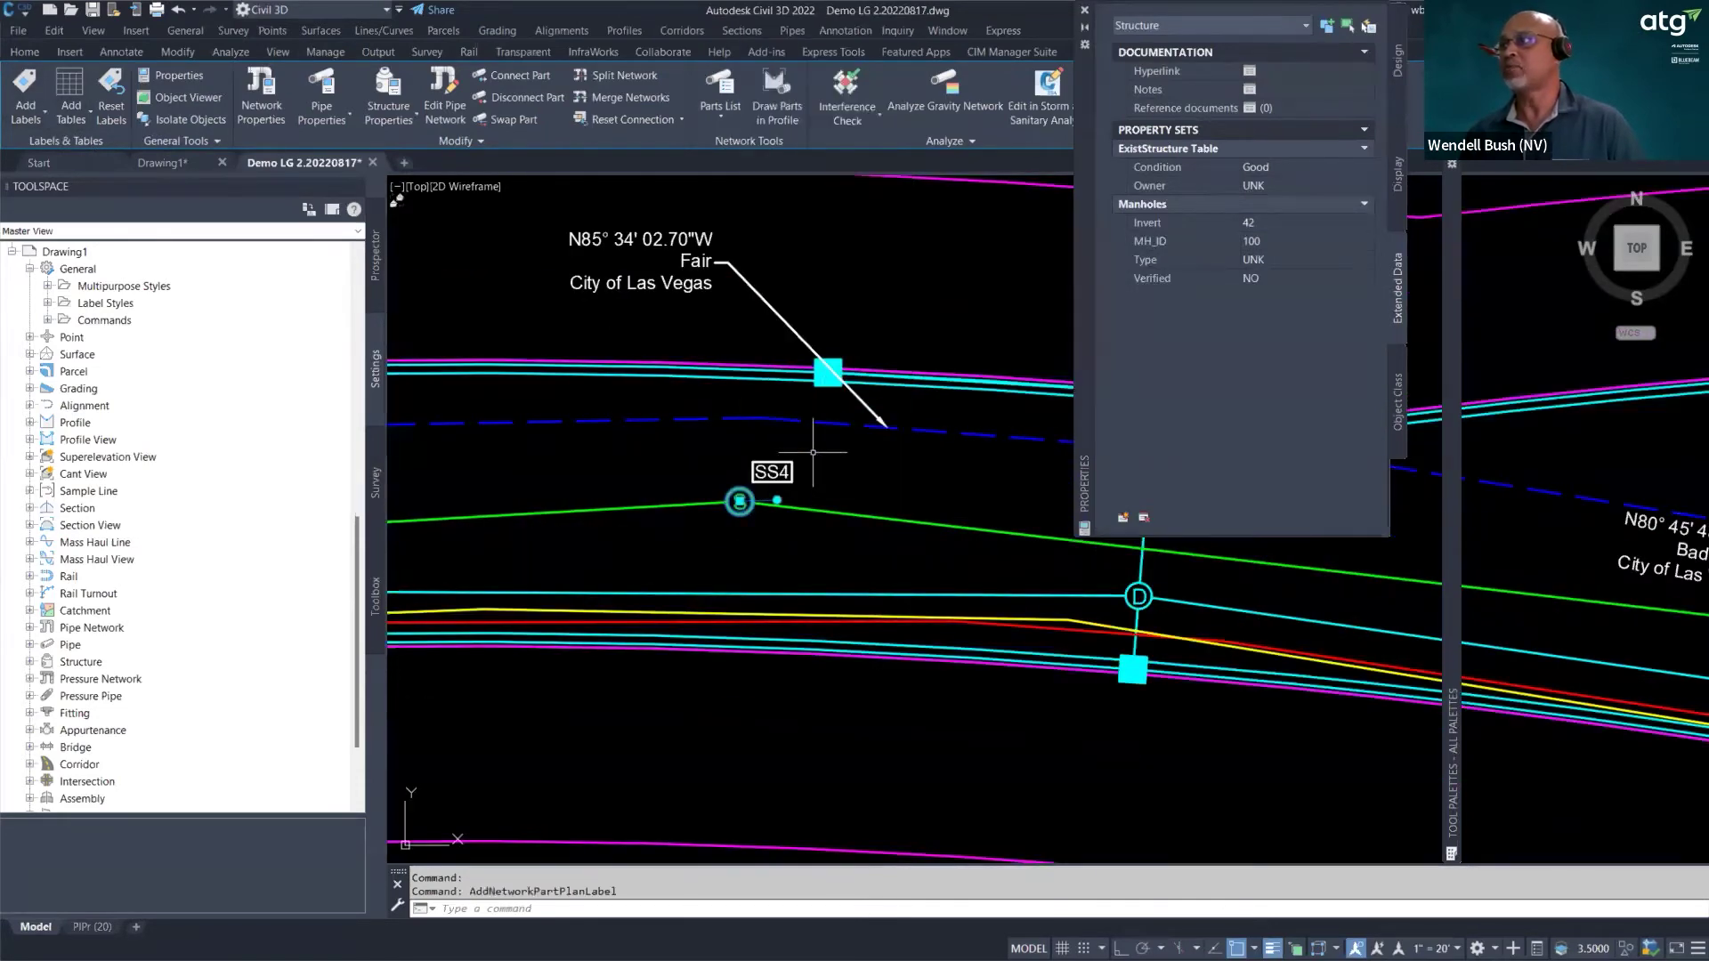
- Delete the boxed label just placed on the sewer manhole
left_click(757, 492)
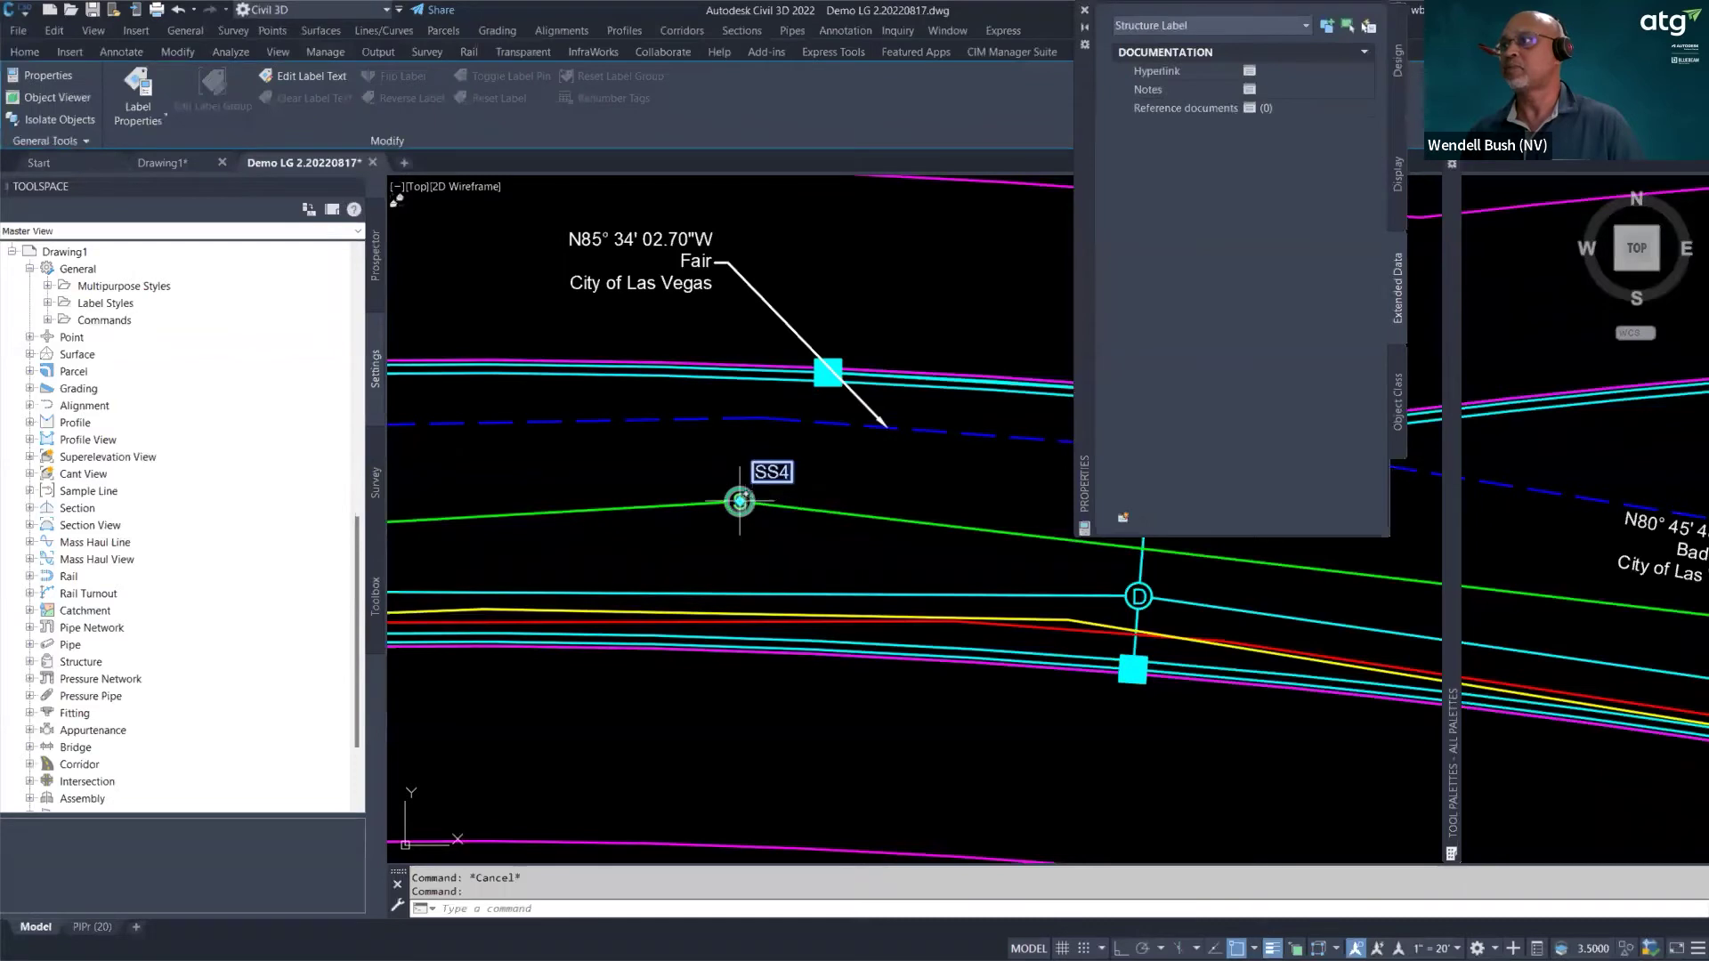
right_click(793, 488)
left_click(876, 705)
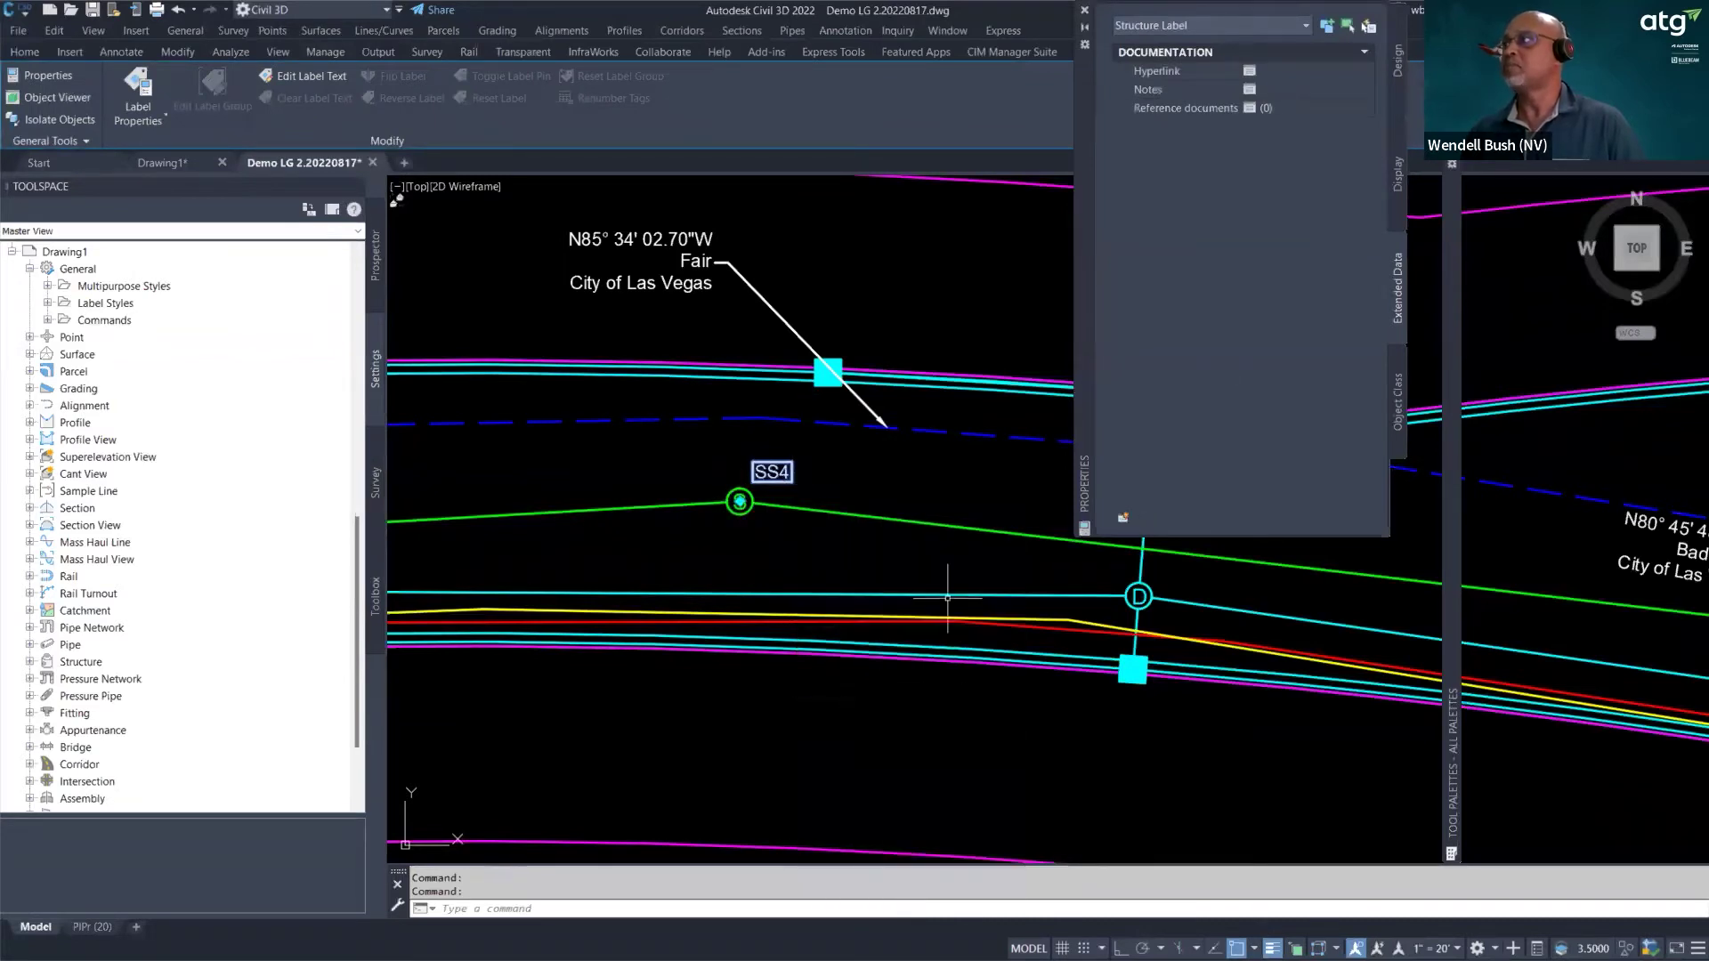
key("Escape")
left_click(779, 480)
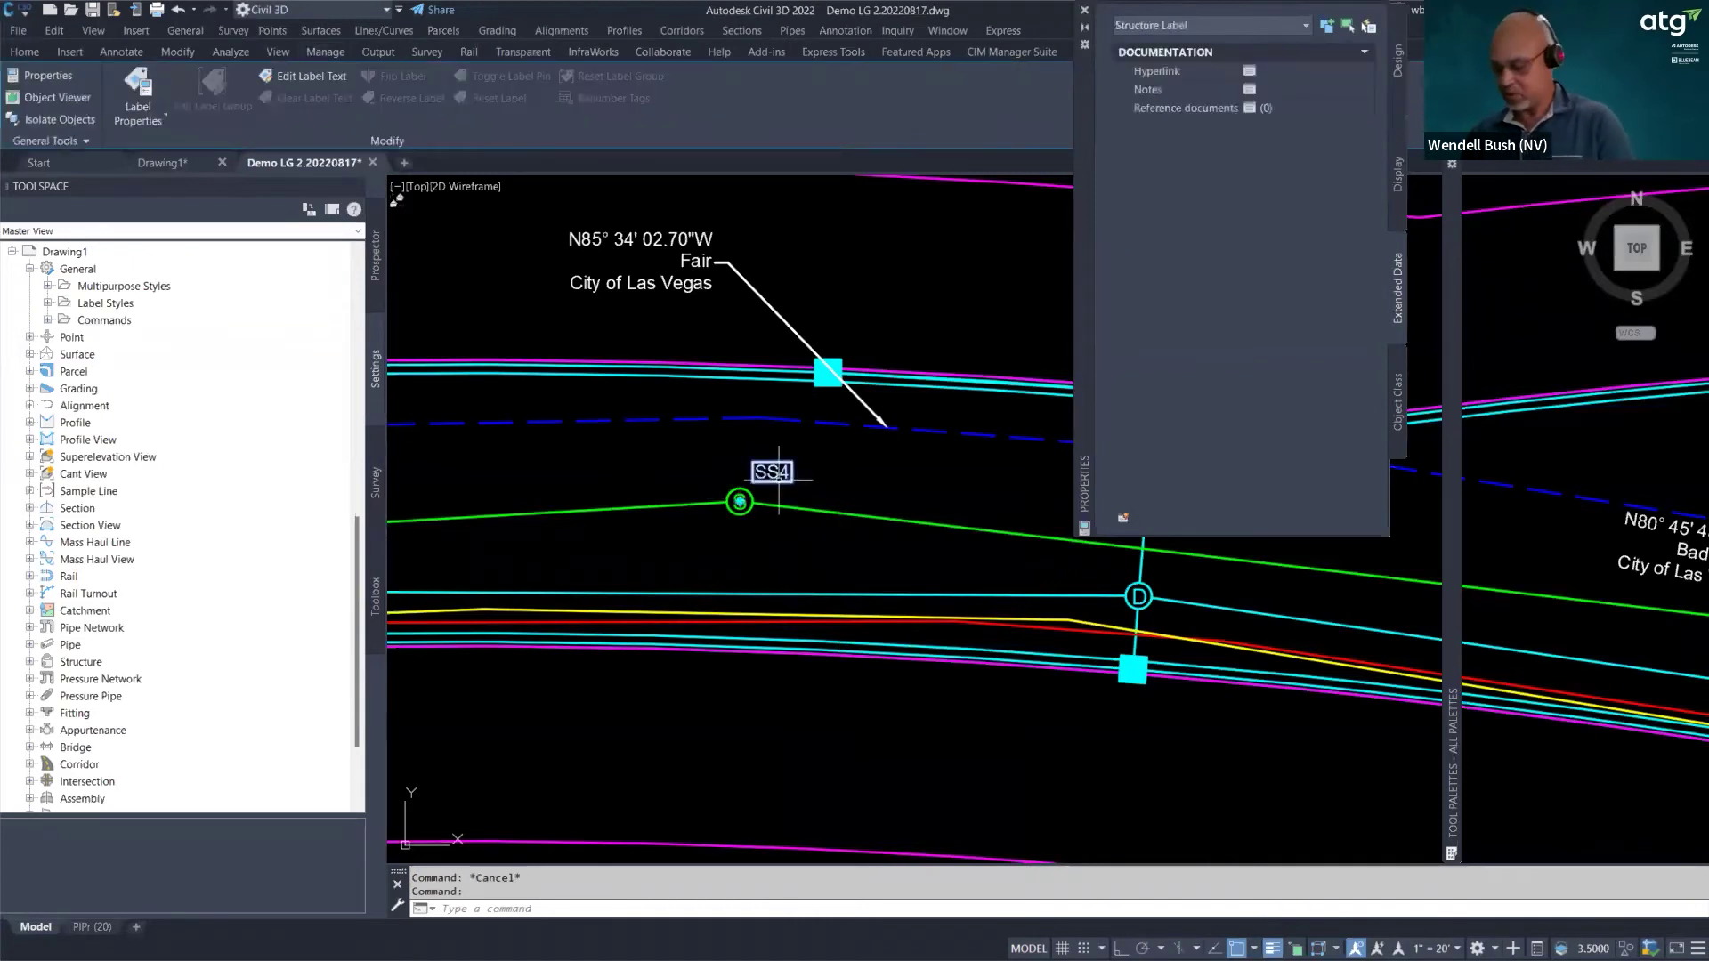
key("Delete")
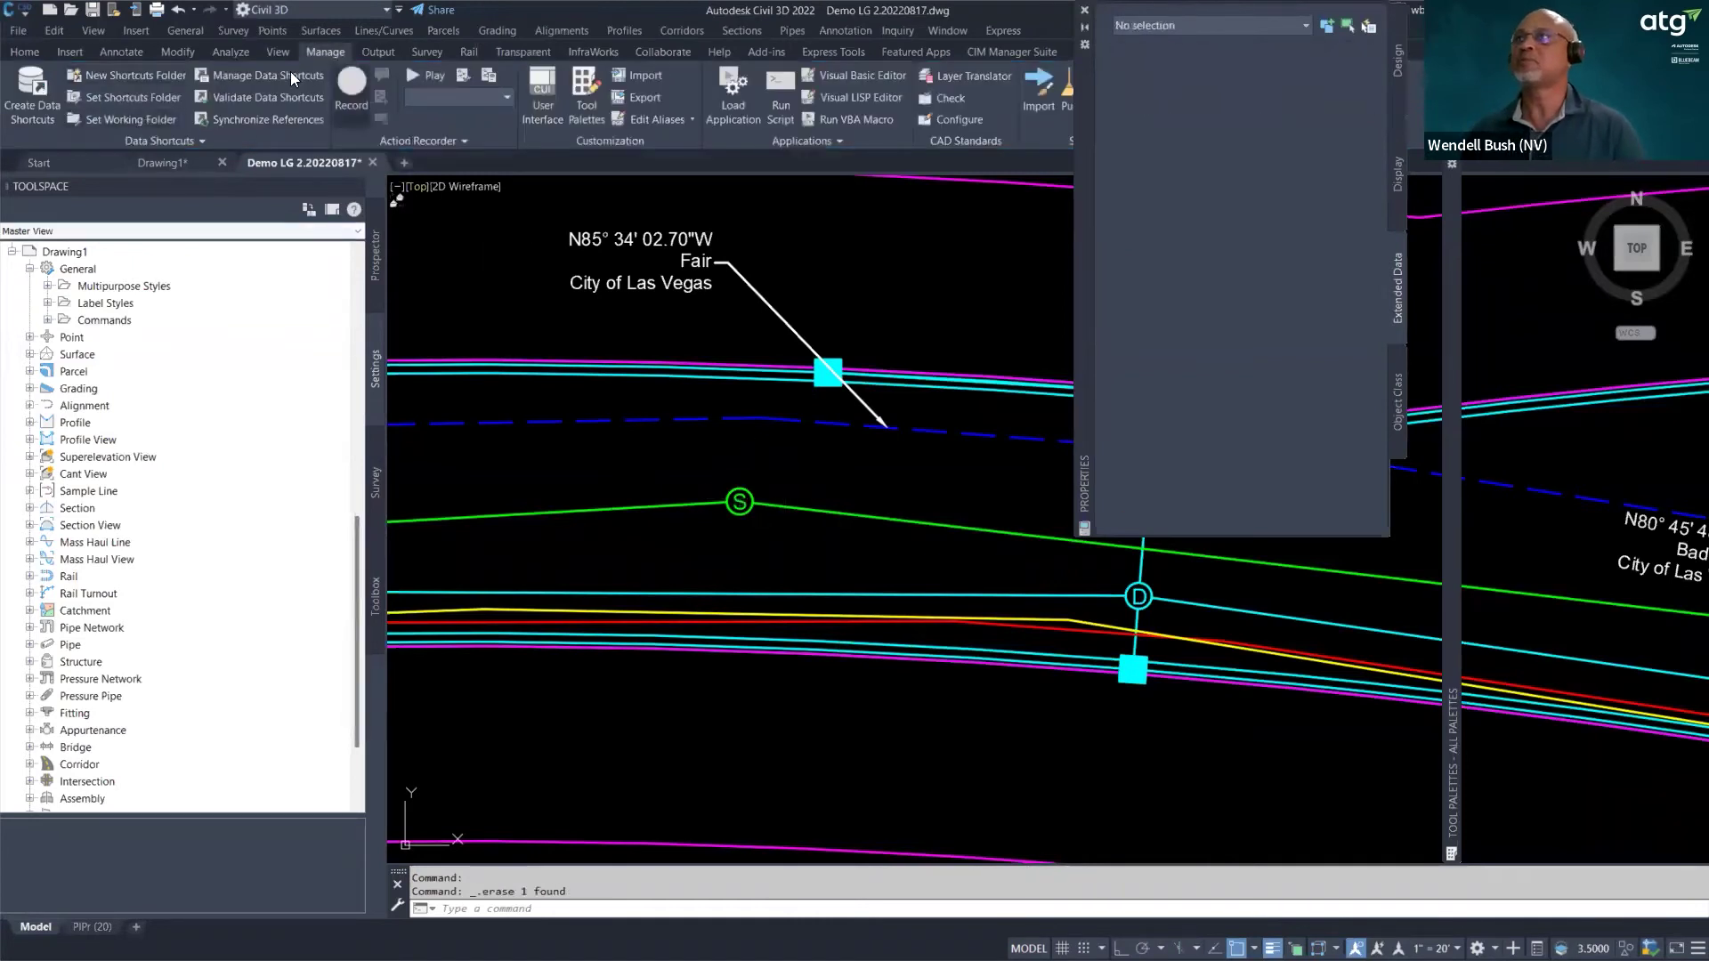
- Start Add Pipe Network Labels to bring up the label settings for the pipe network
left_click(122, 49)
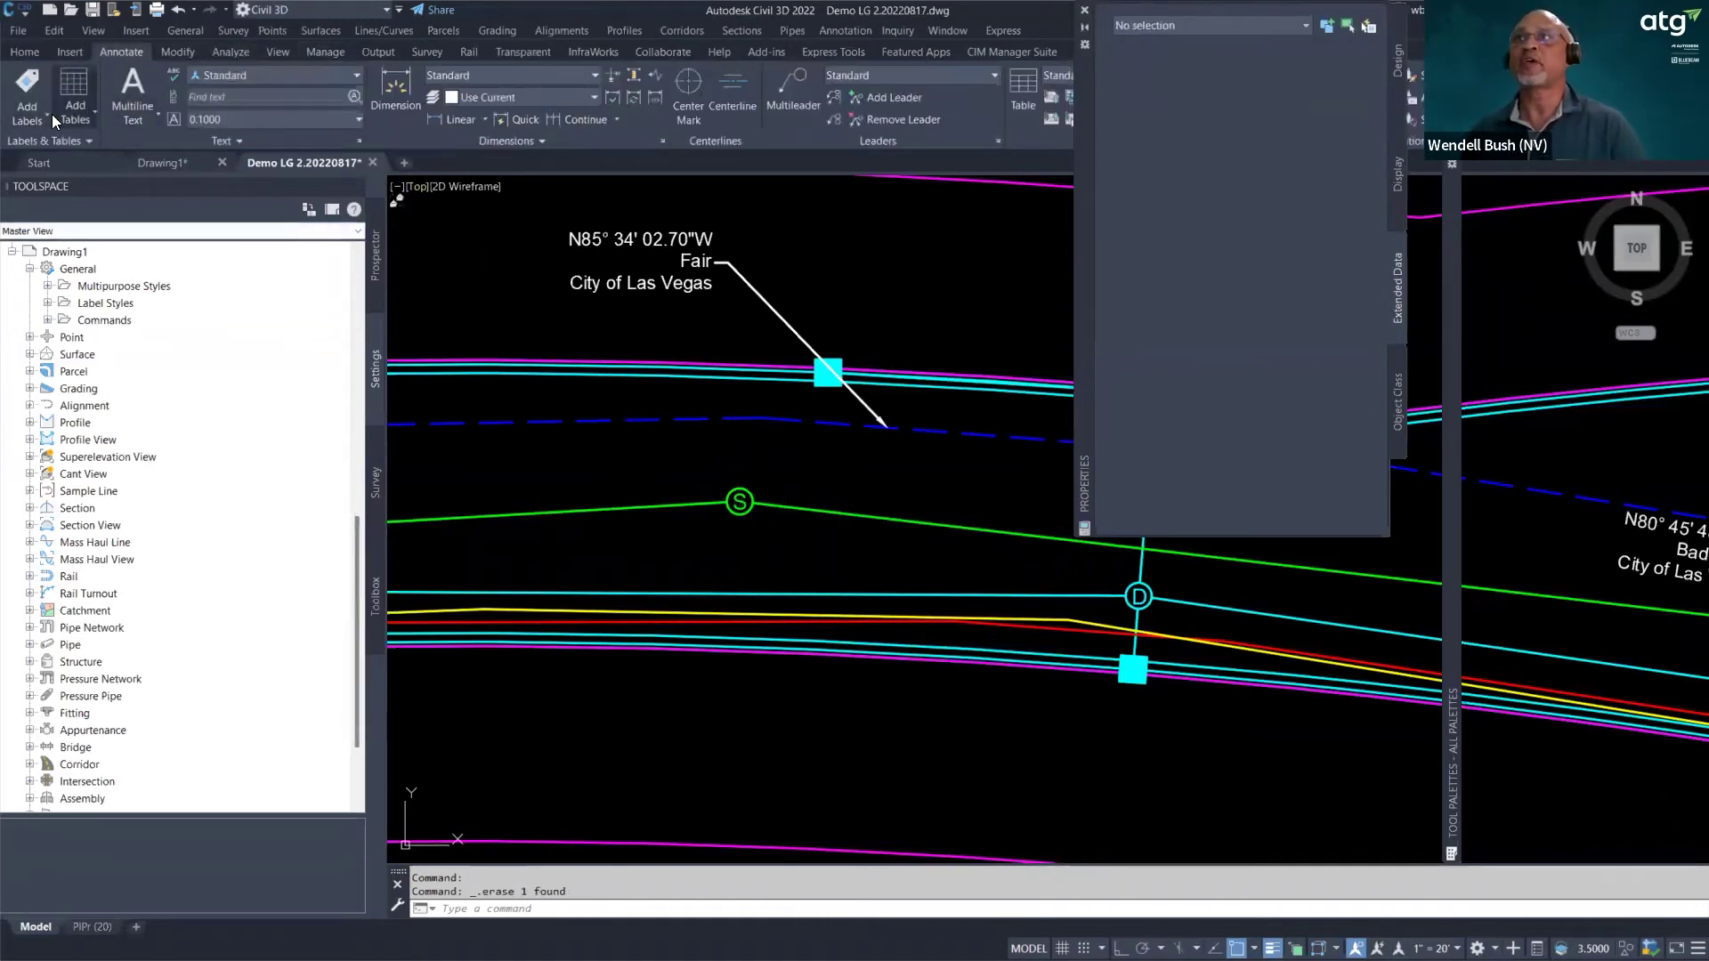
left_click(57, 112)
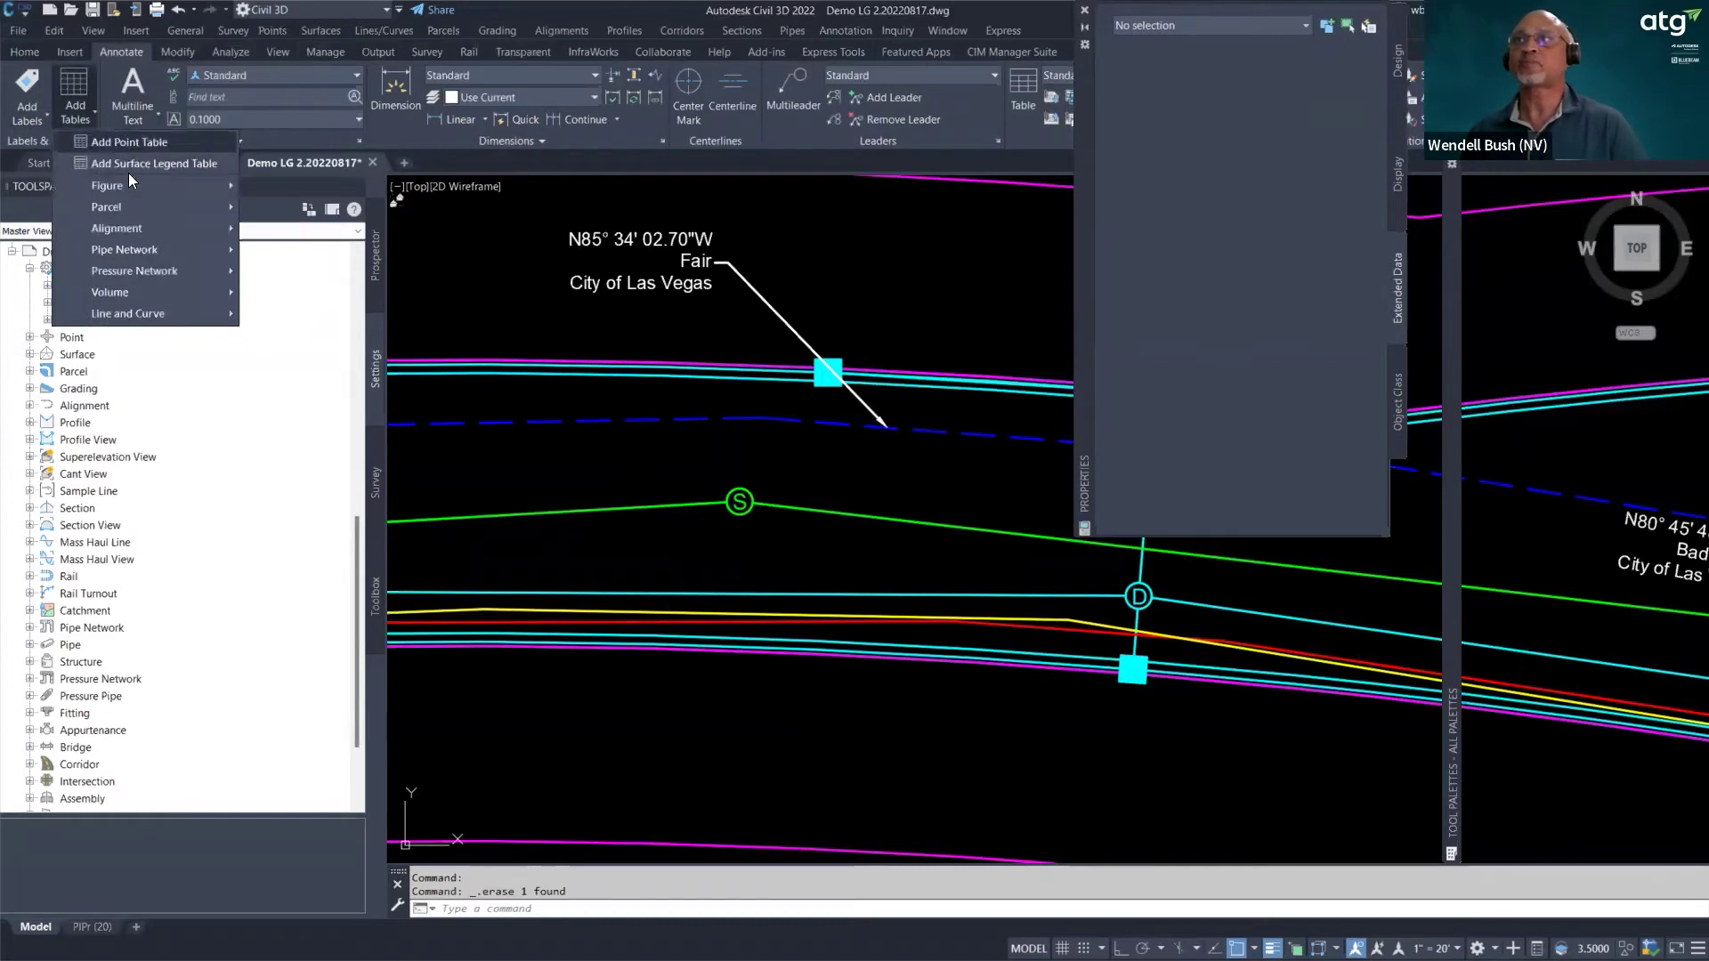
left_click(36, 115)
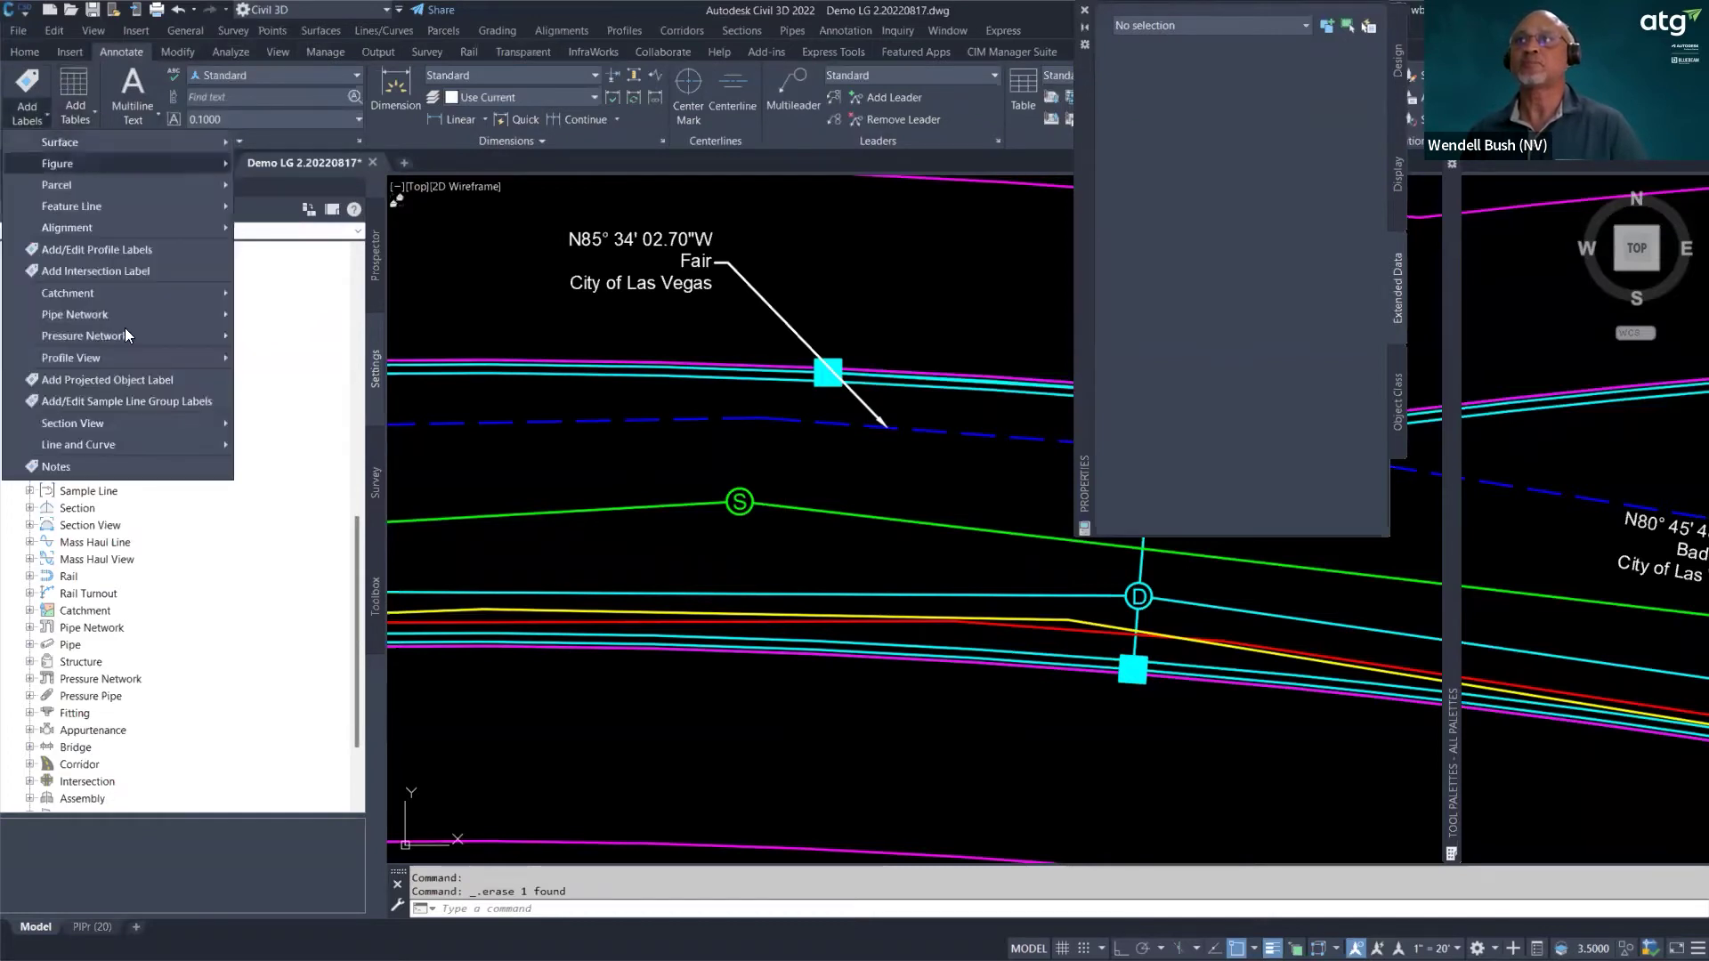
mouse_move(112, 309)
left_click(364, 303)
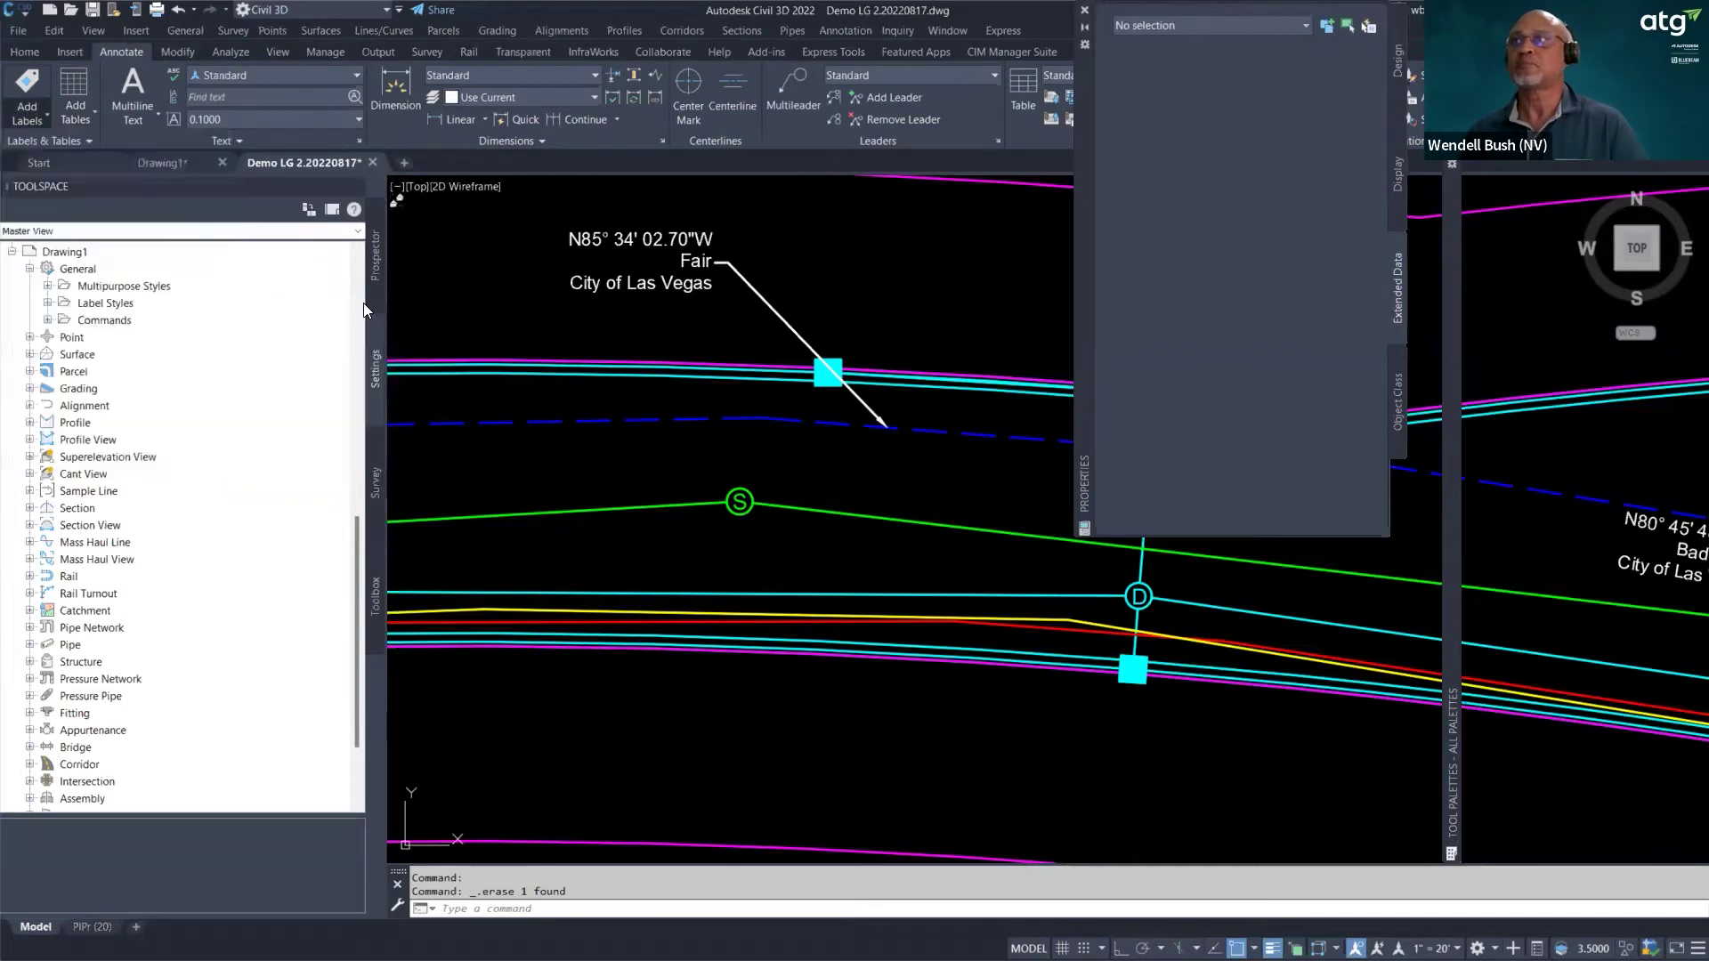
left_click(45, 116)
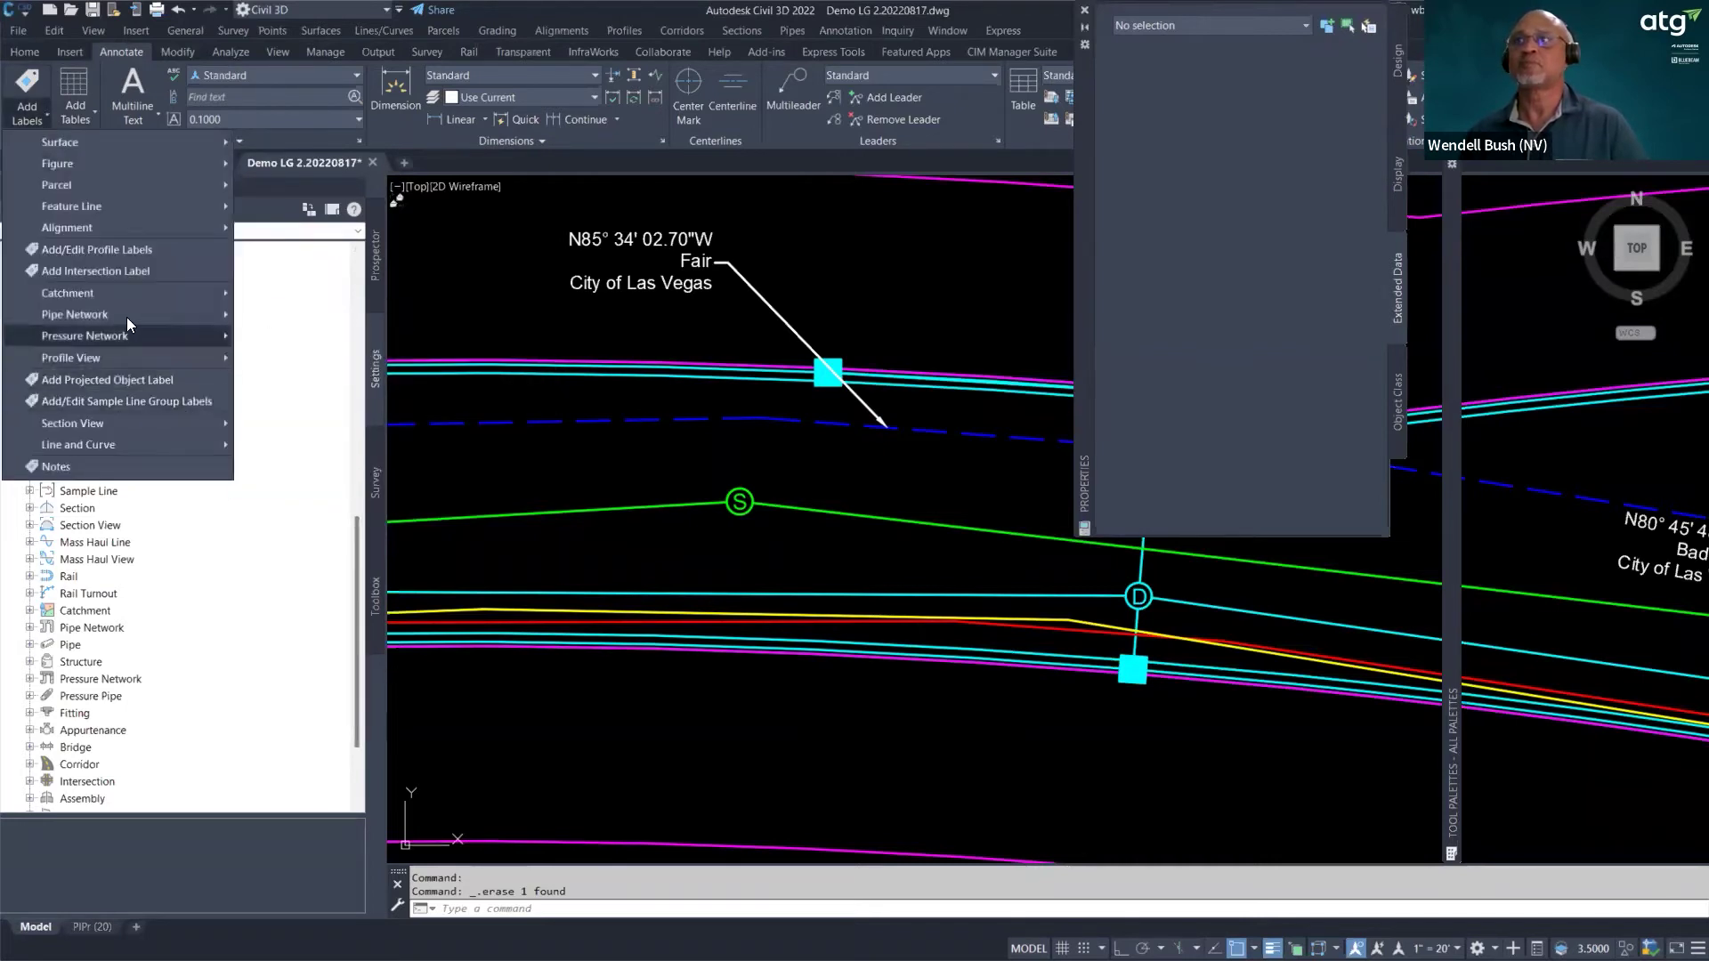
mouse_move(126, 315)
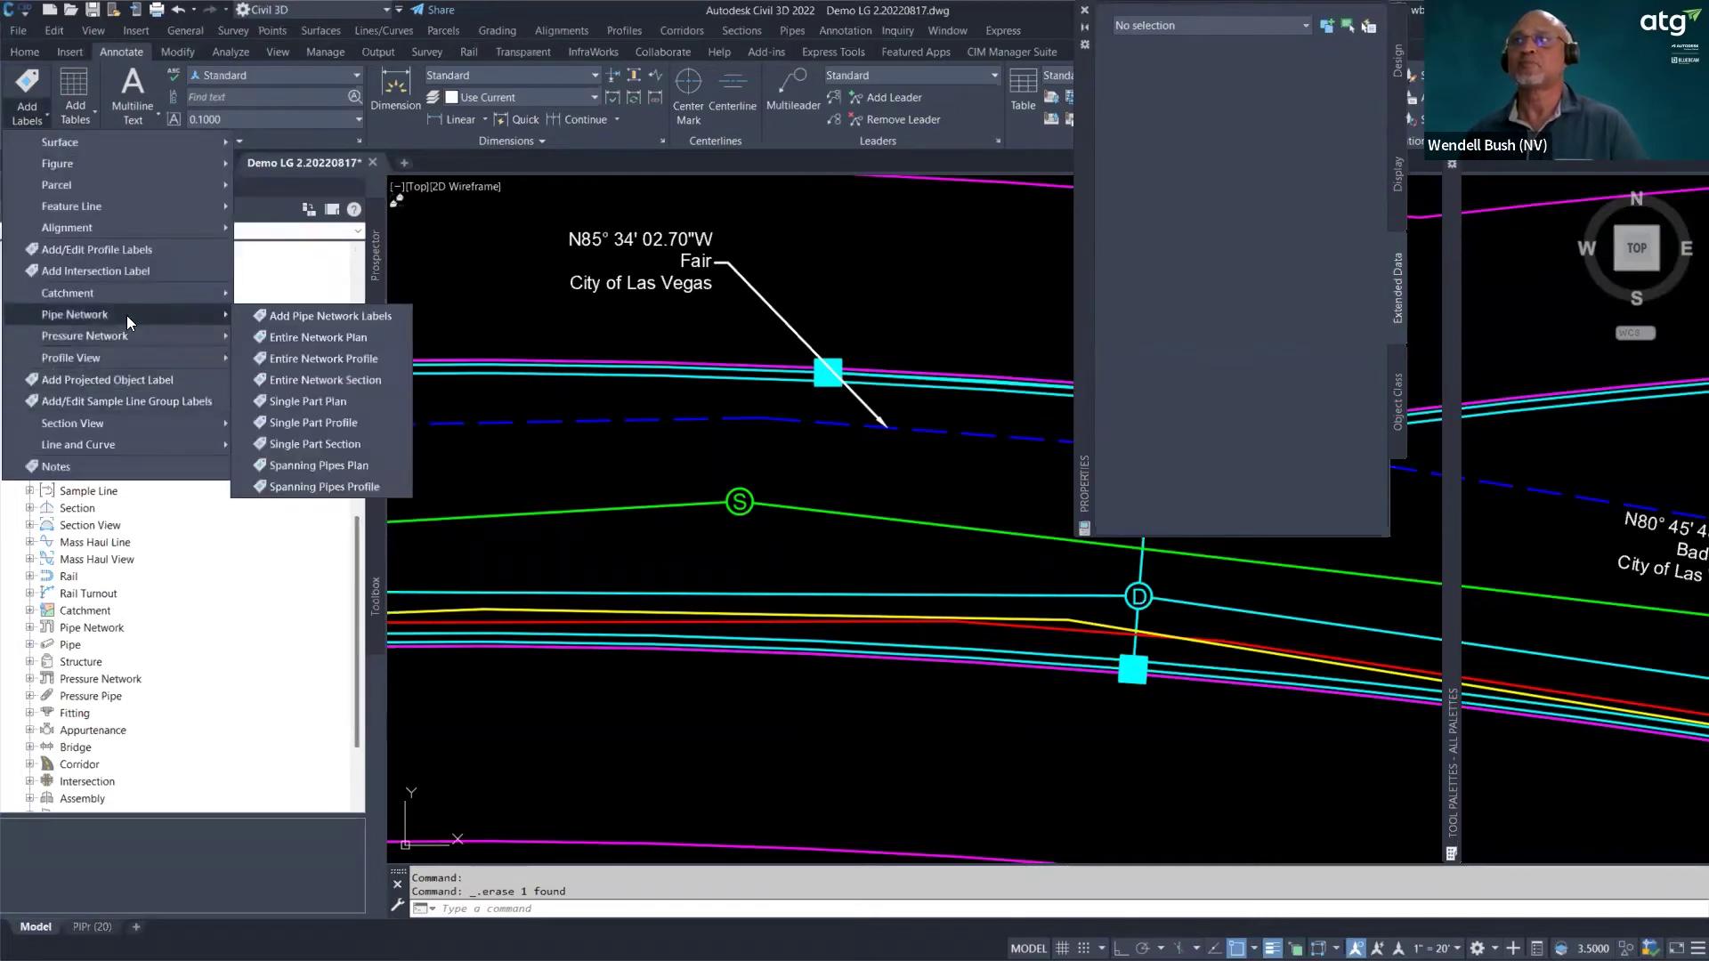
left_click(308, 321)
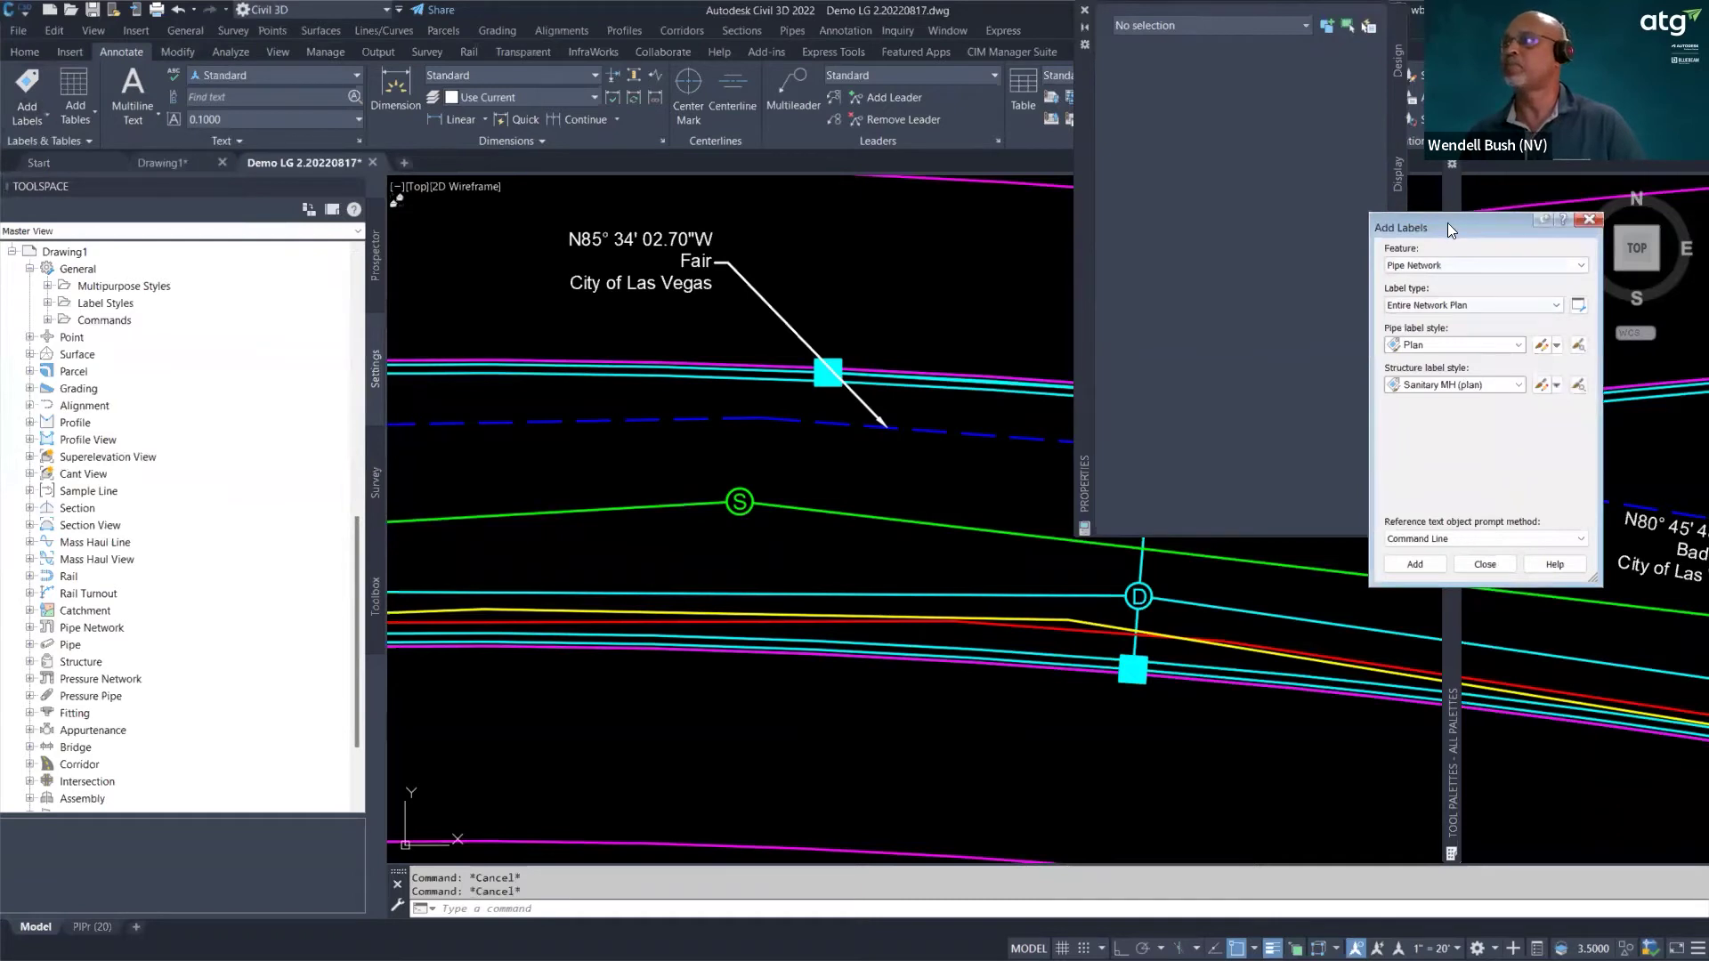
- Move the Add Labels dialog closer to the manhole and set the label type to Single Part Plan, keeping the Plan pipe label style
left_click_drag(1448, 223, 922, 113)
left_click(1030, 196)
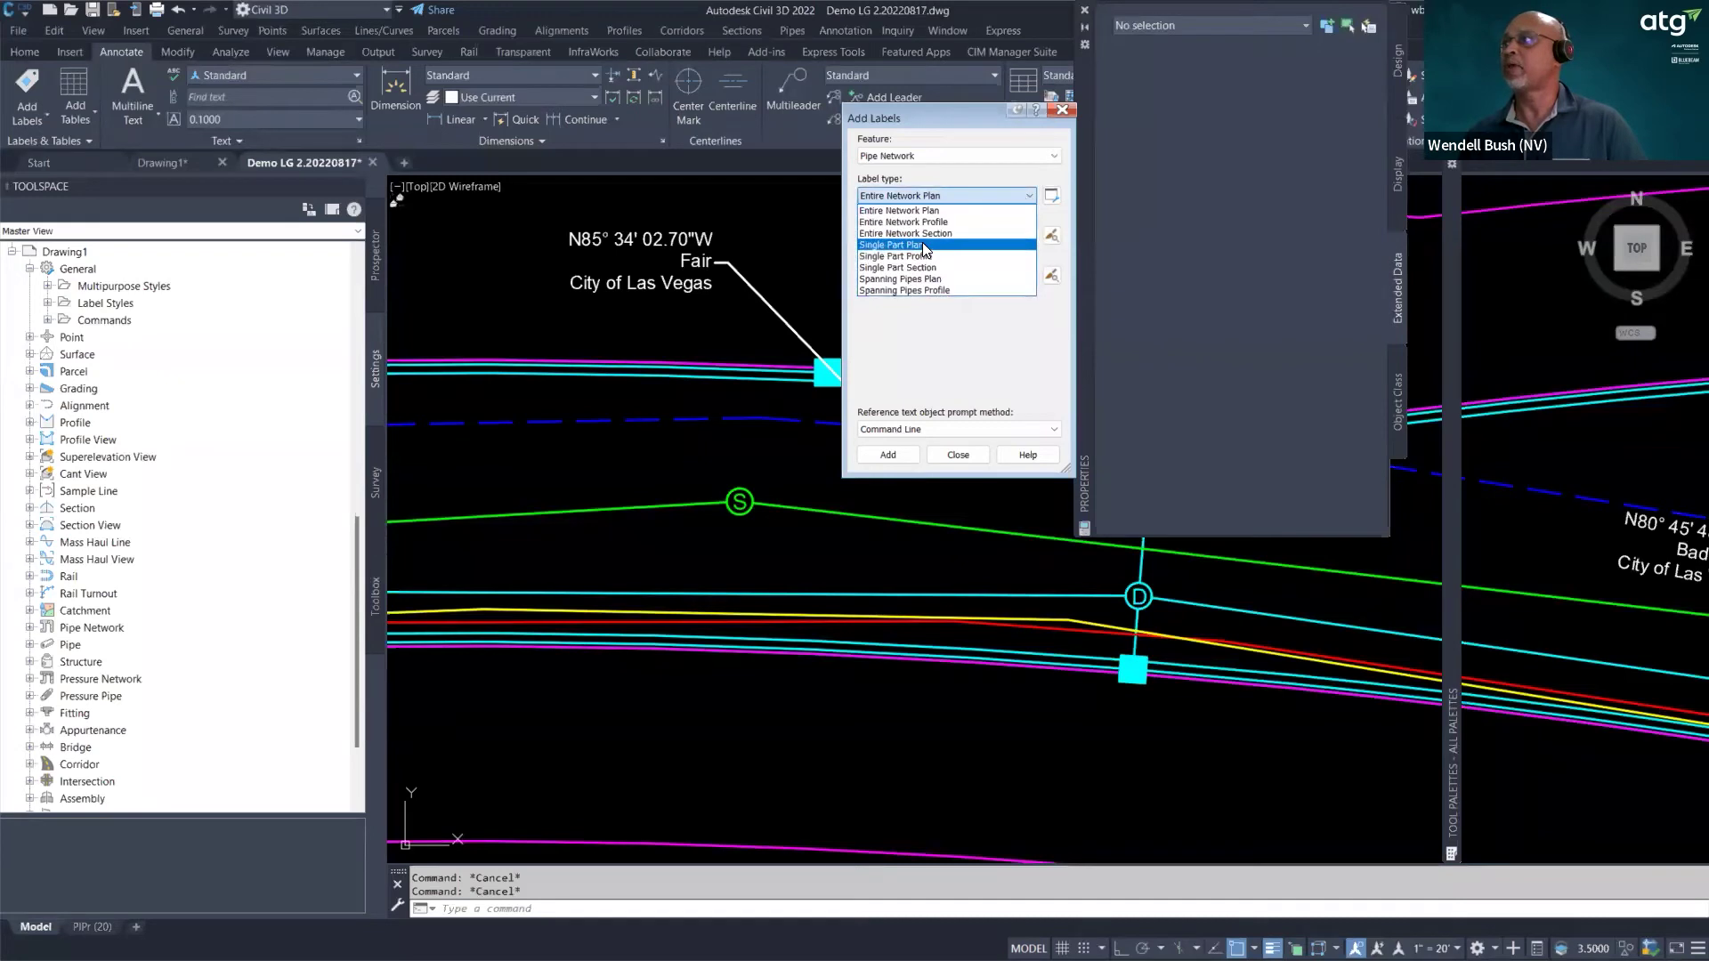
left_click(922, 243)
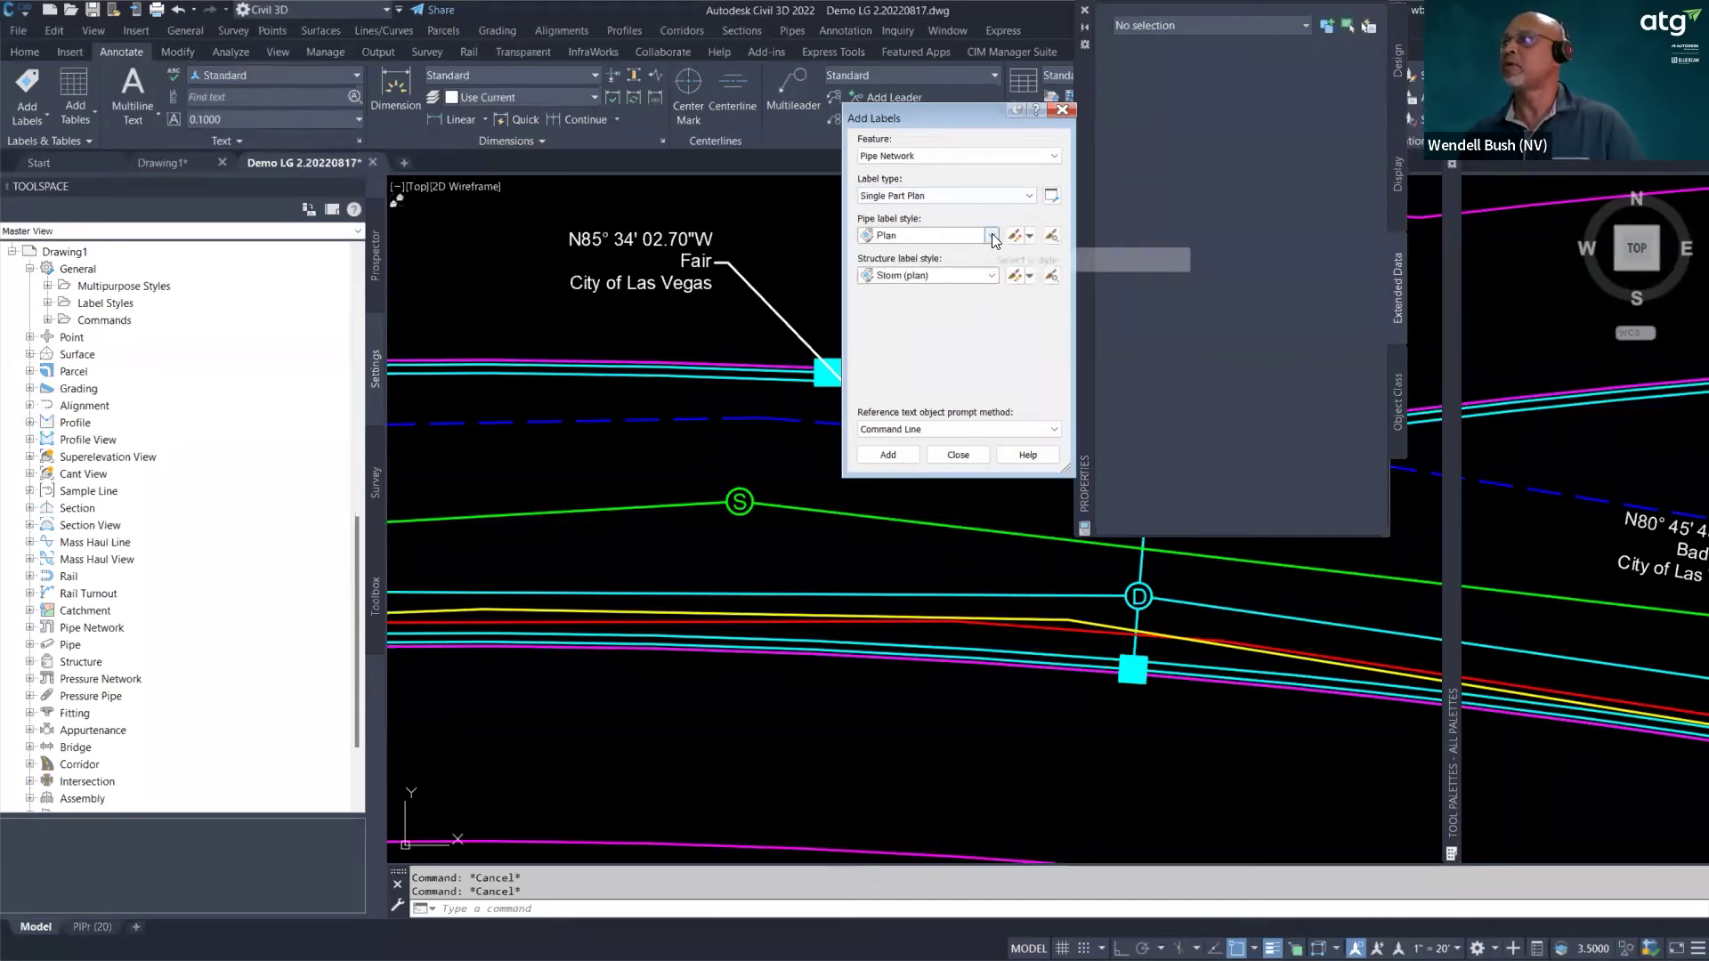
left_click(991, 235)
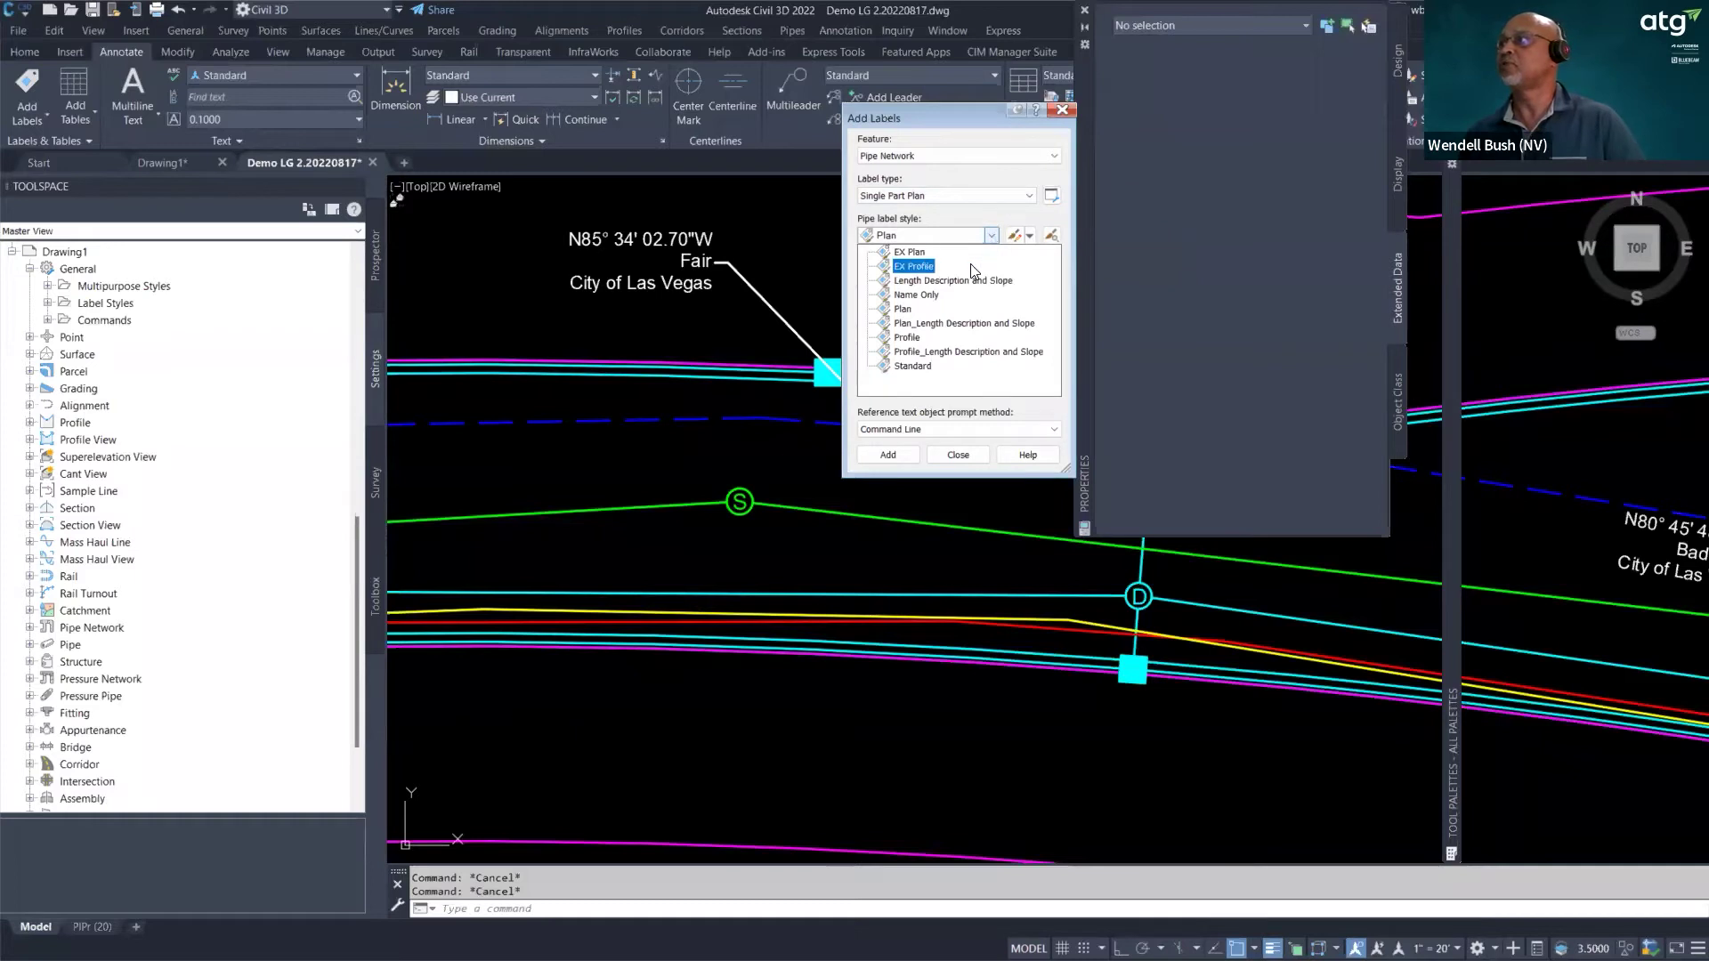
left_click(991, 235)
left_click(1030, 197)
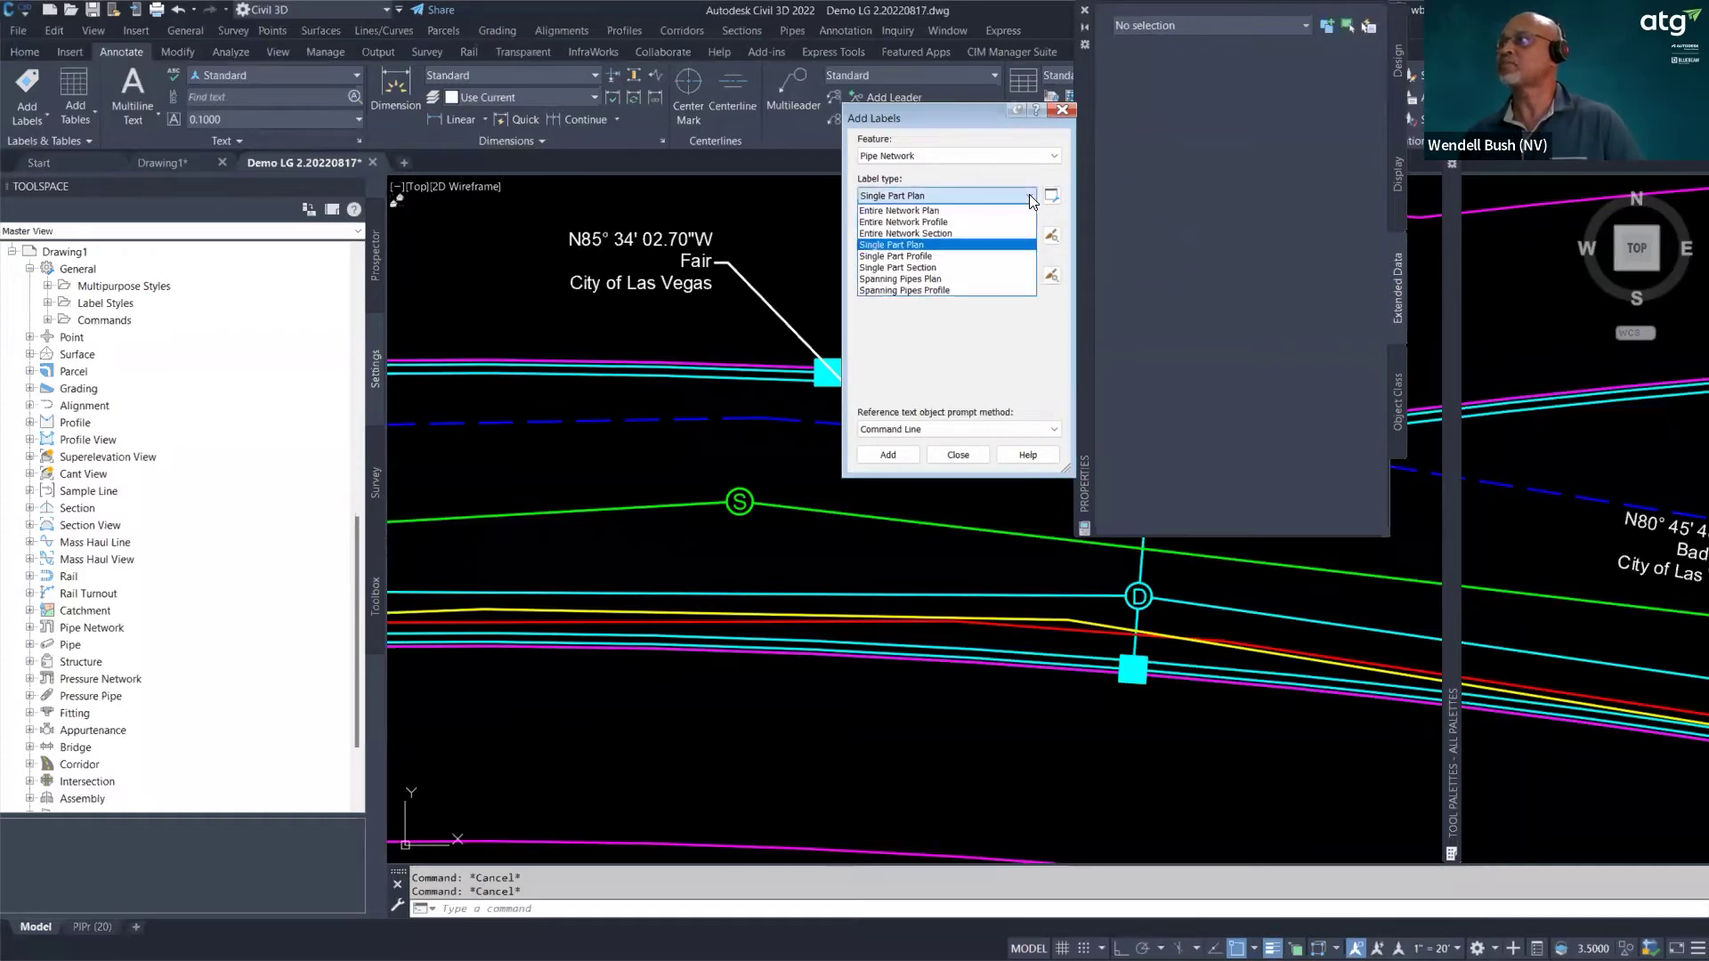
left_click(919, 246)
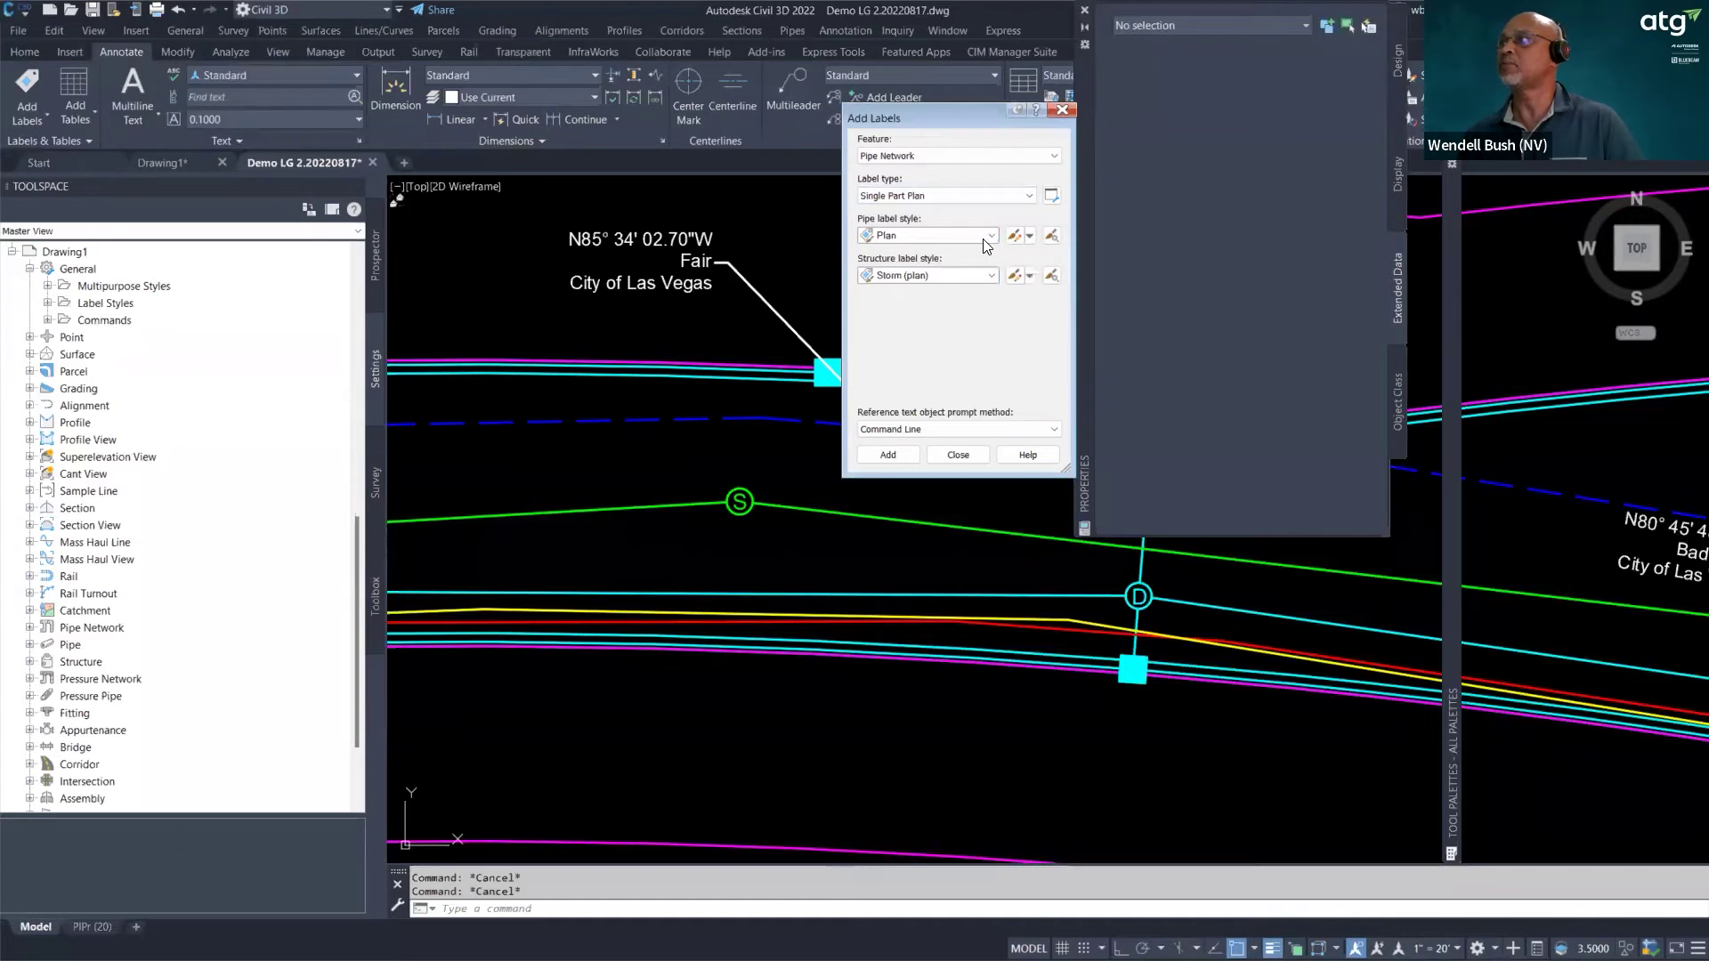
left_click(988, 238)
left_click(988, 237)
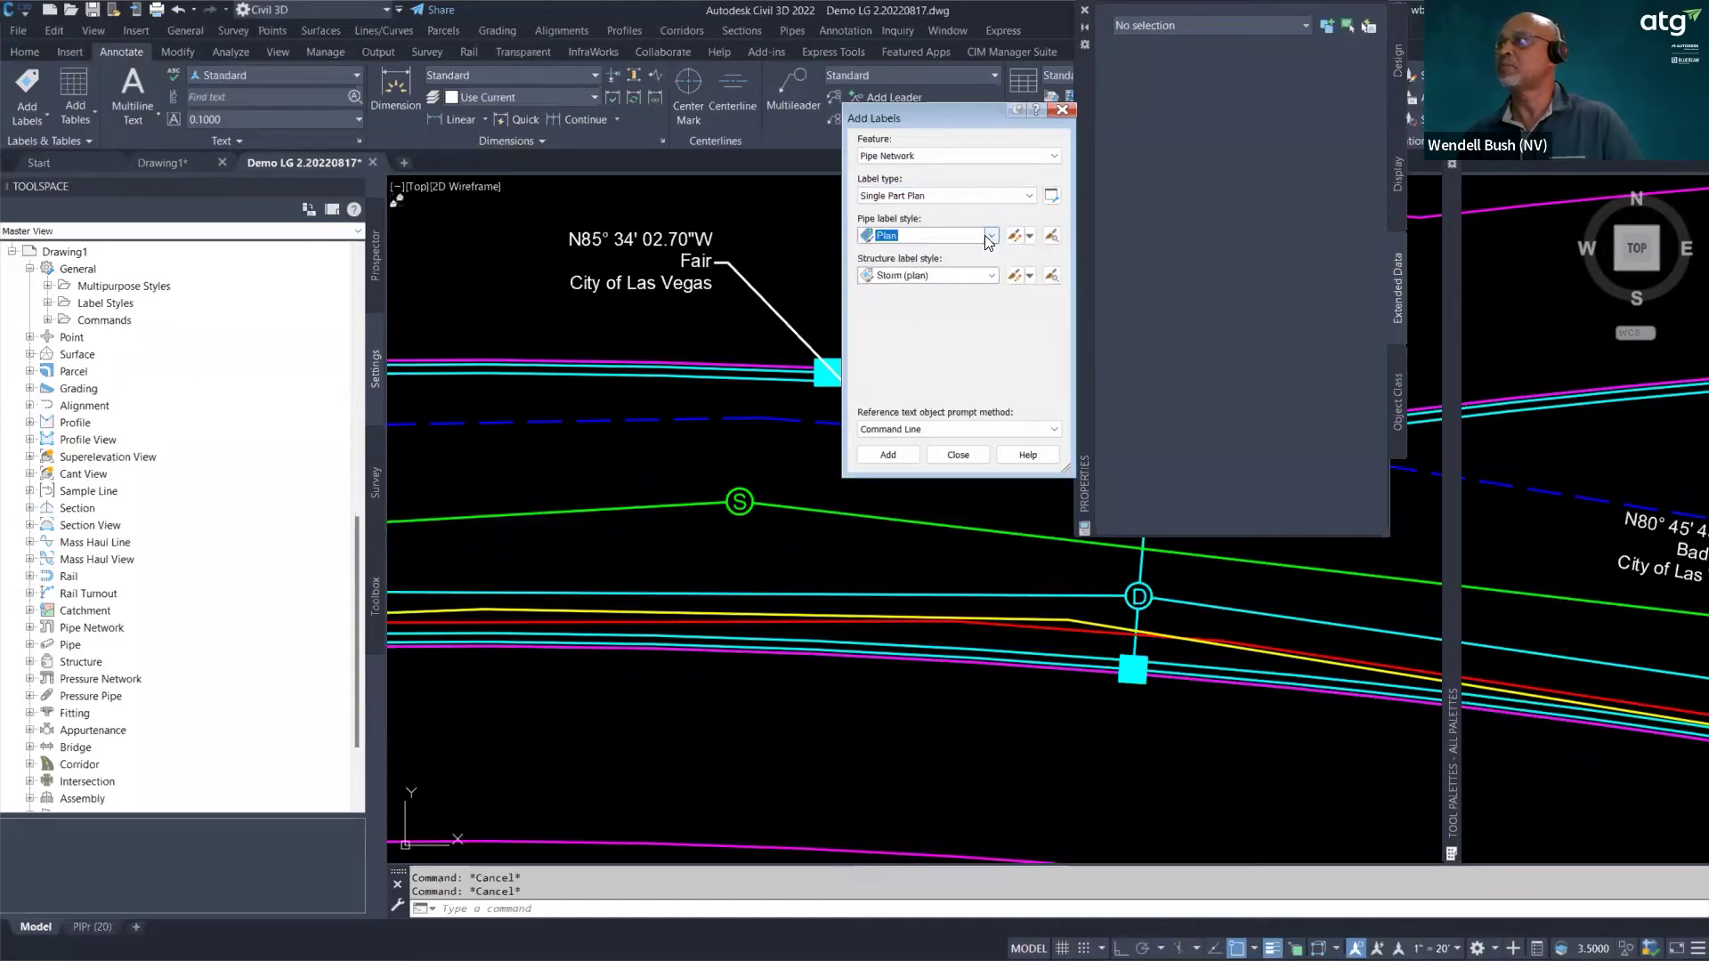
- Set the structure label style to EX (plan) and label the sewer manhole with it
left_click(991, 276)
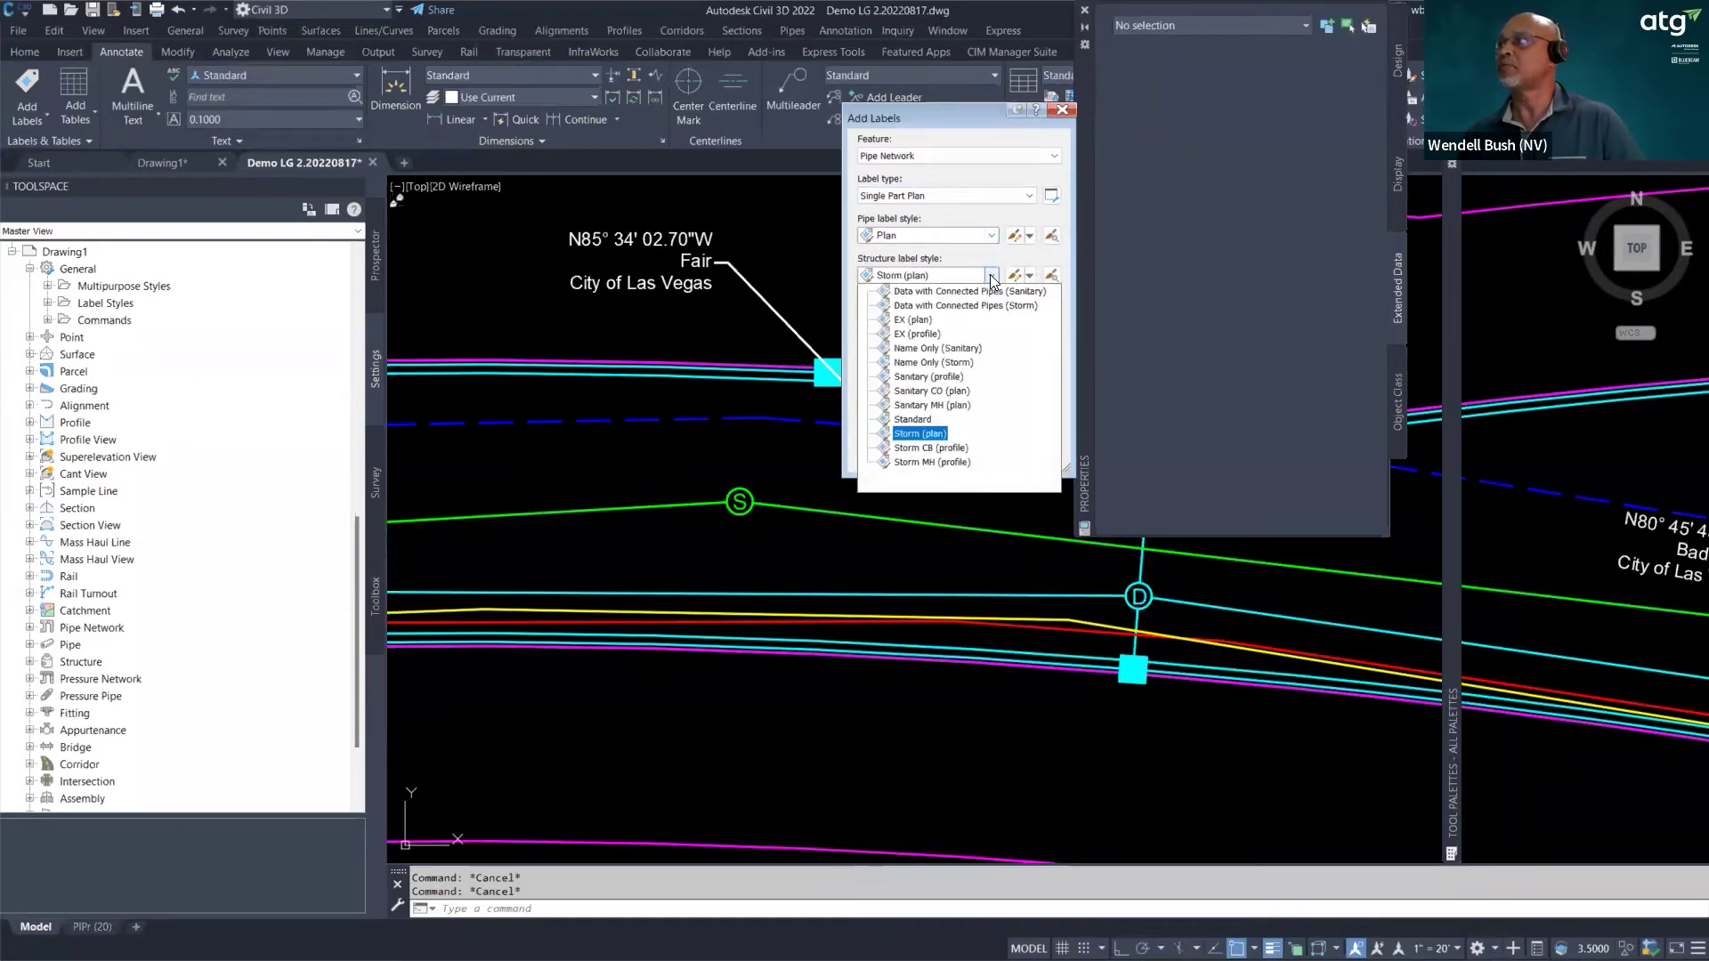
left_click(923, 322)
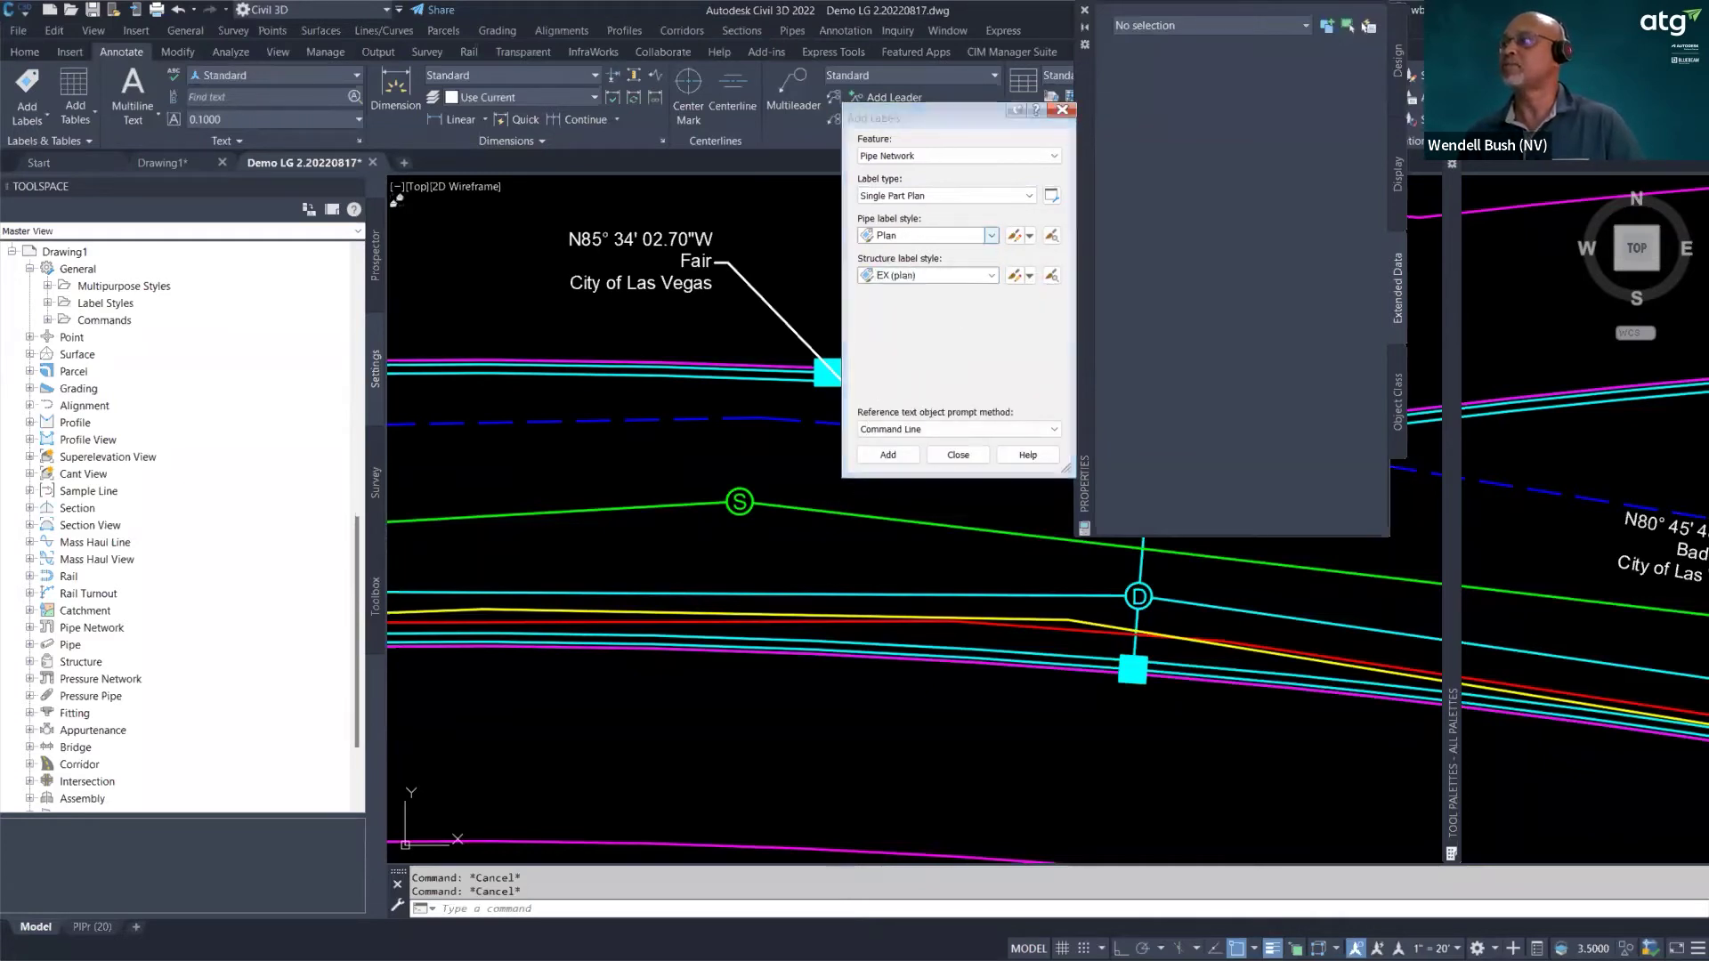
left_click(889, 455)
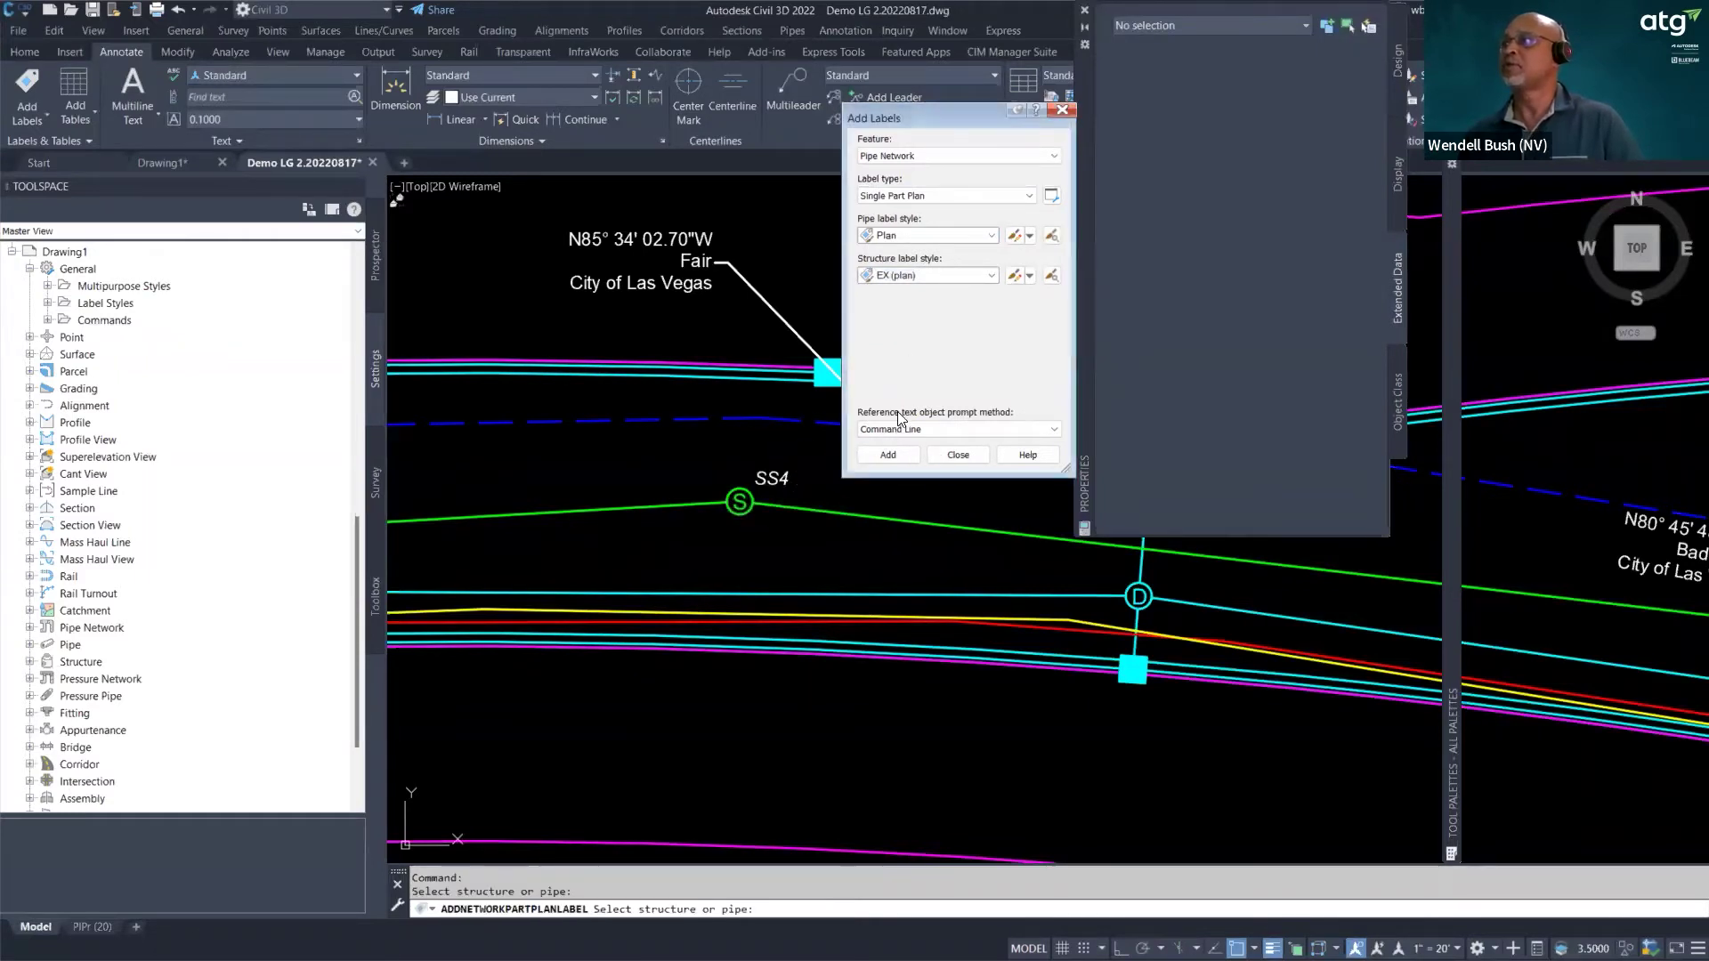
key("Escape")
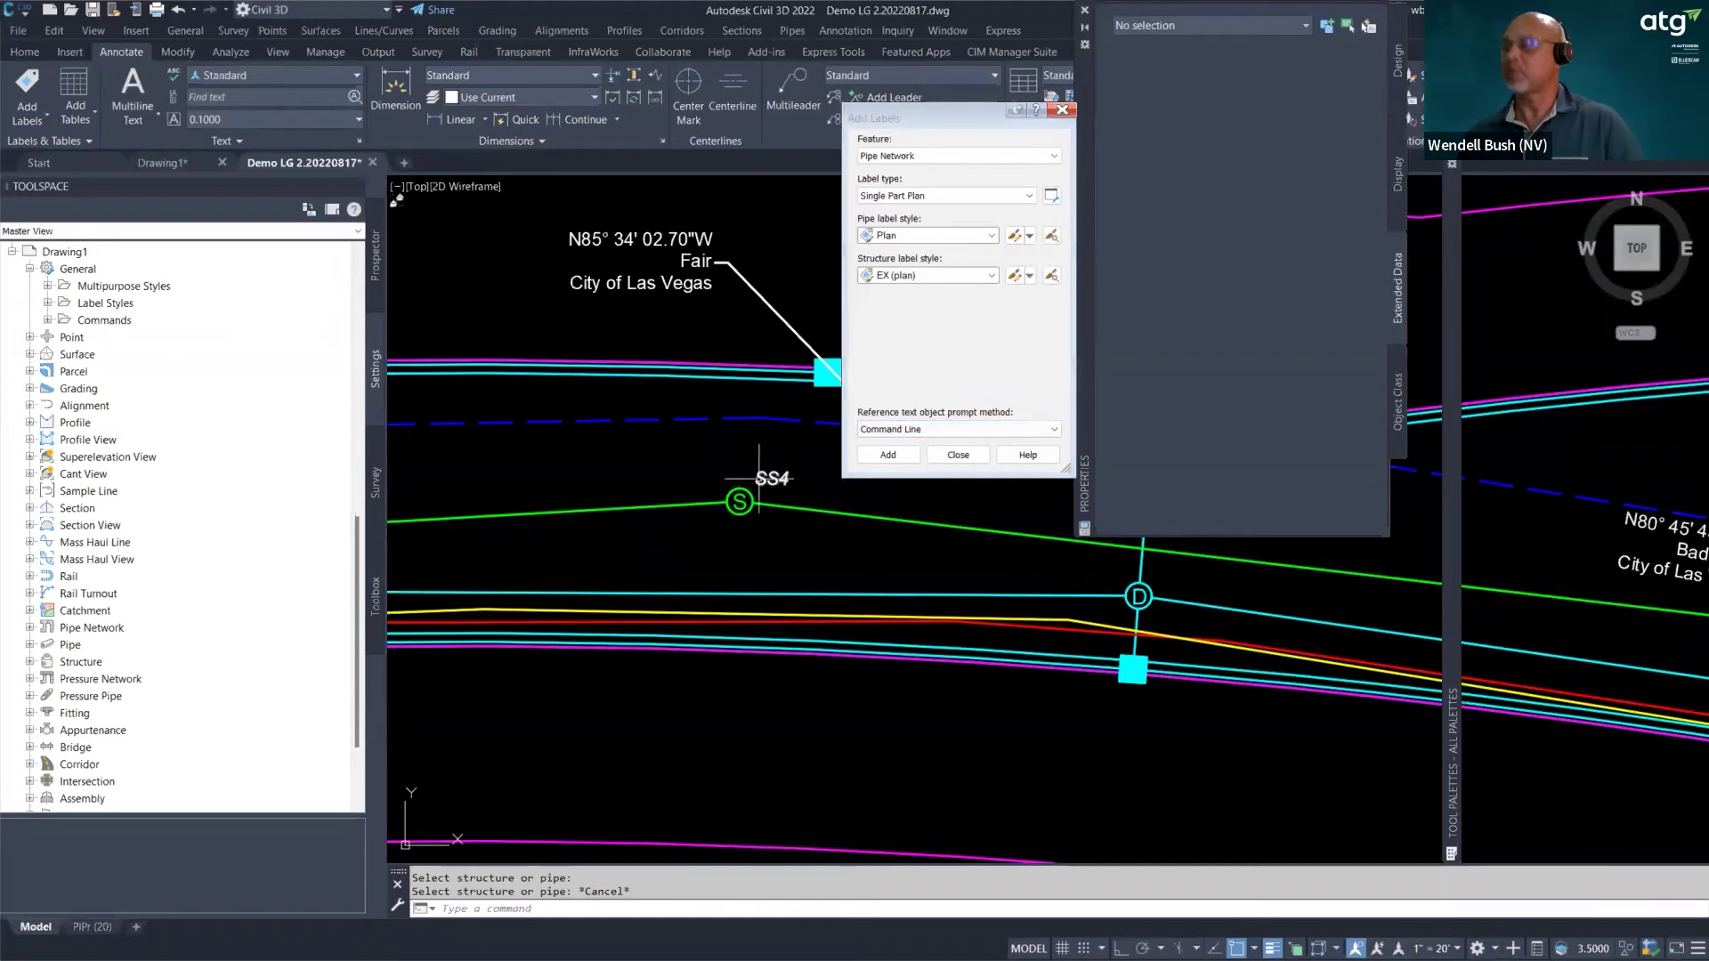
- Erase the EX (plan) label from the sewer manhole
type("e")
key("Return")
left_click(769, 488)
key("Return")
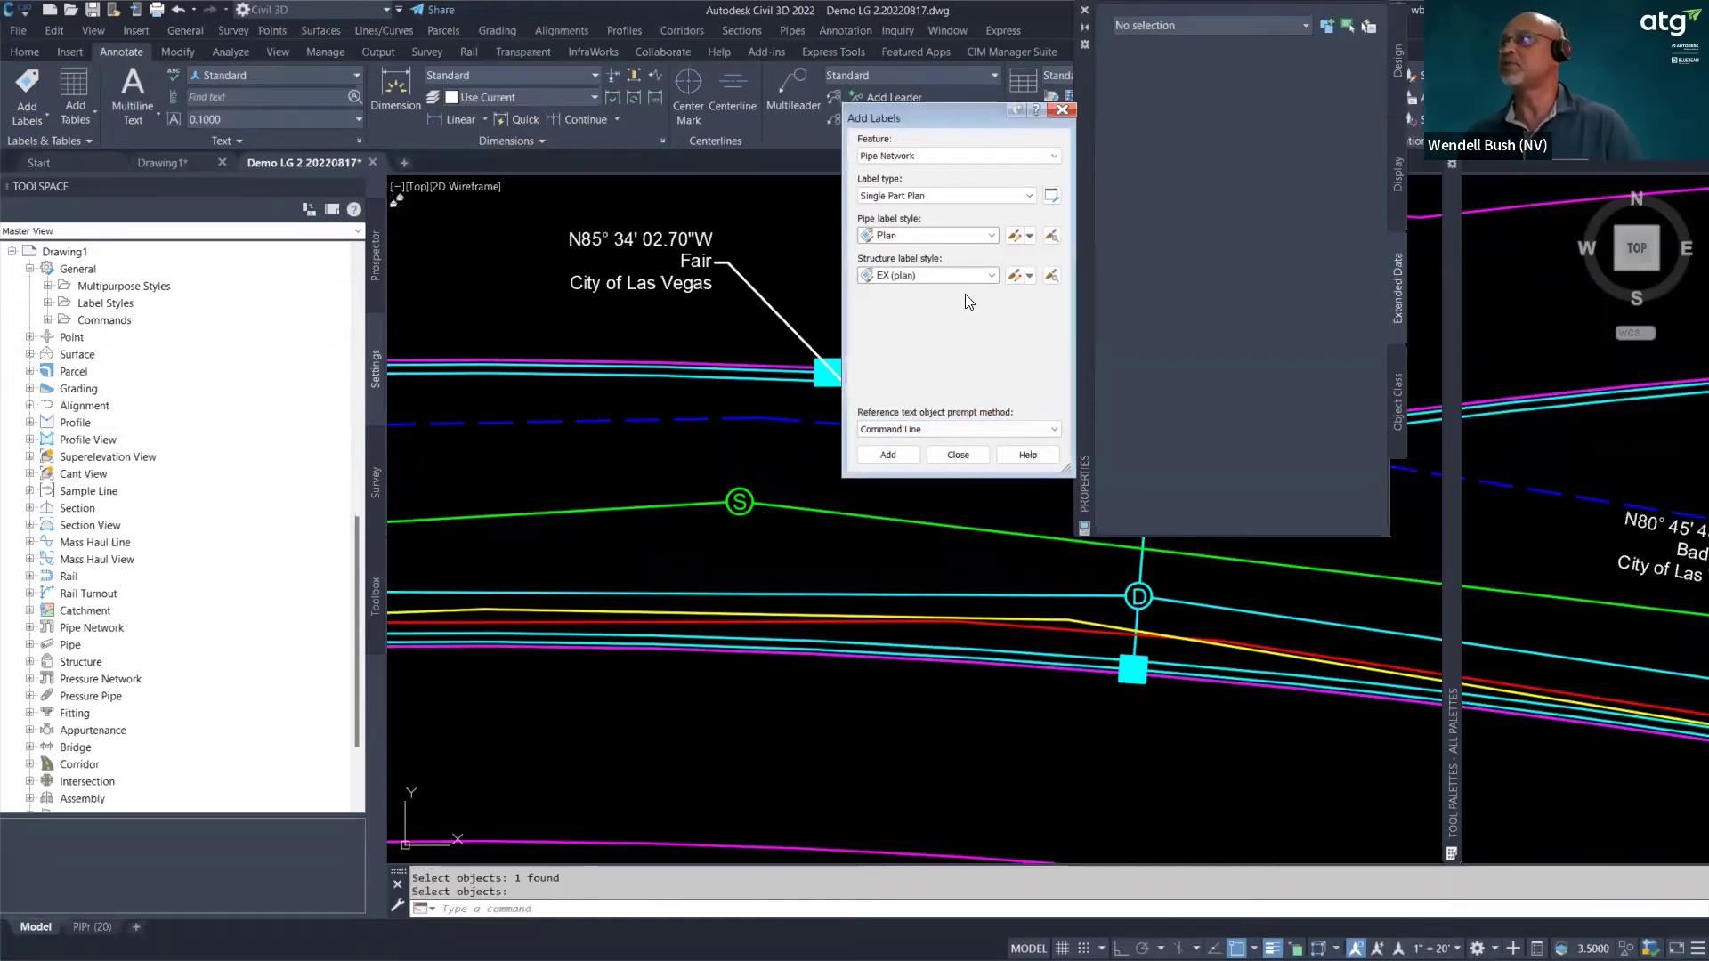
- Set the structure label style to Name Only (Sanitary) and label the sewer manholes along the sewer line with it
left_click(992, 276)
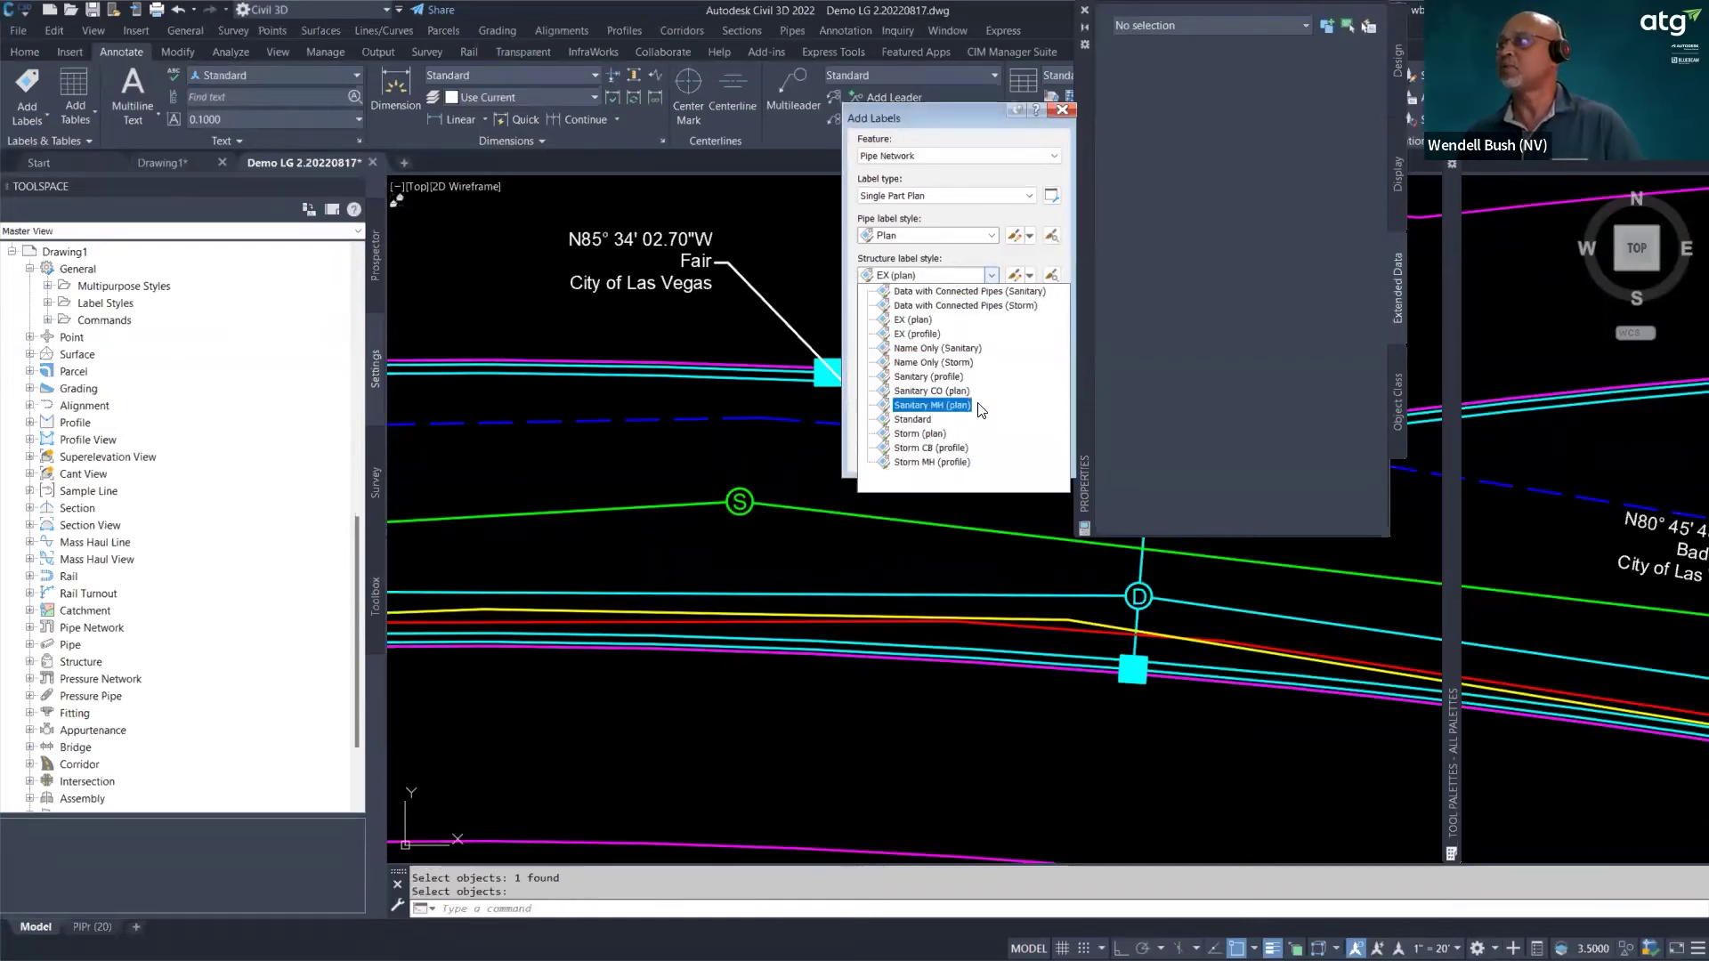
left_click(969, 353)
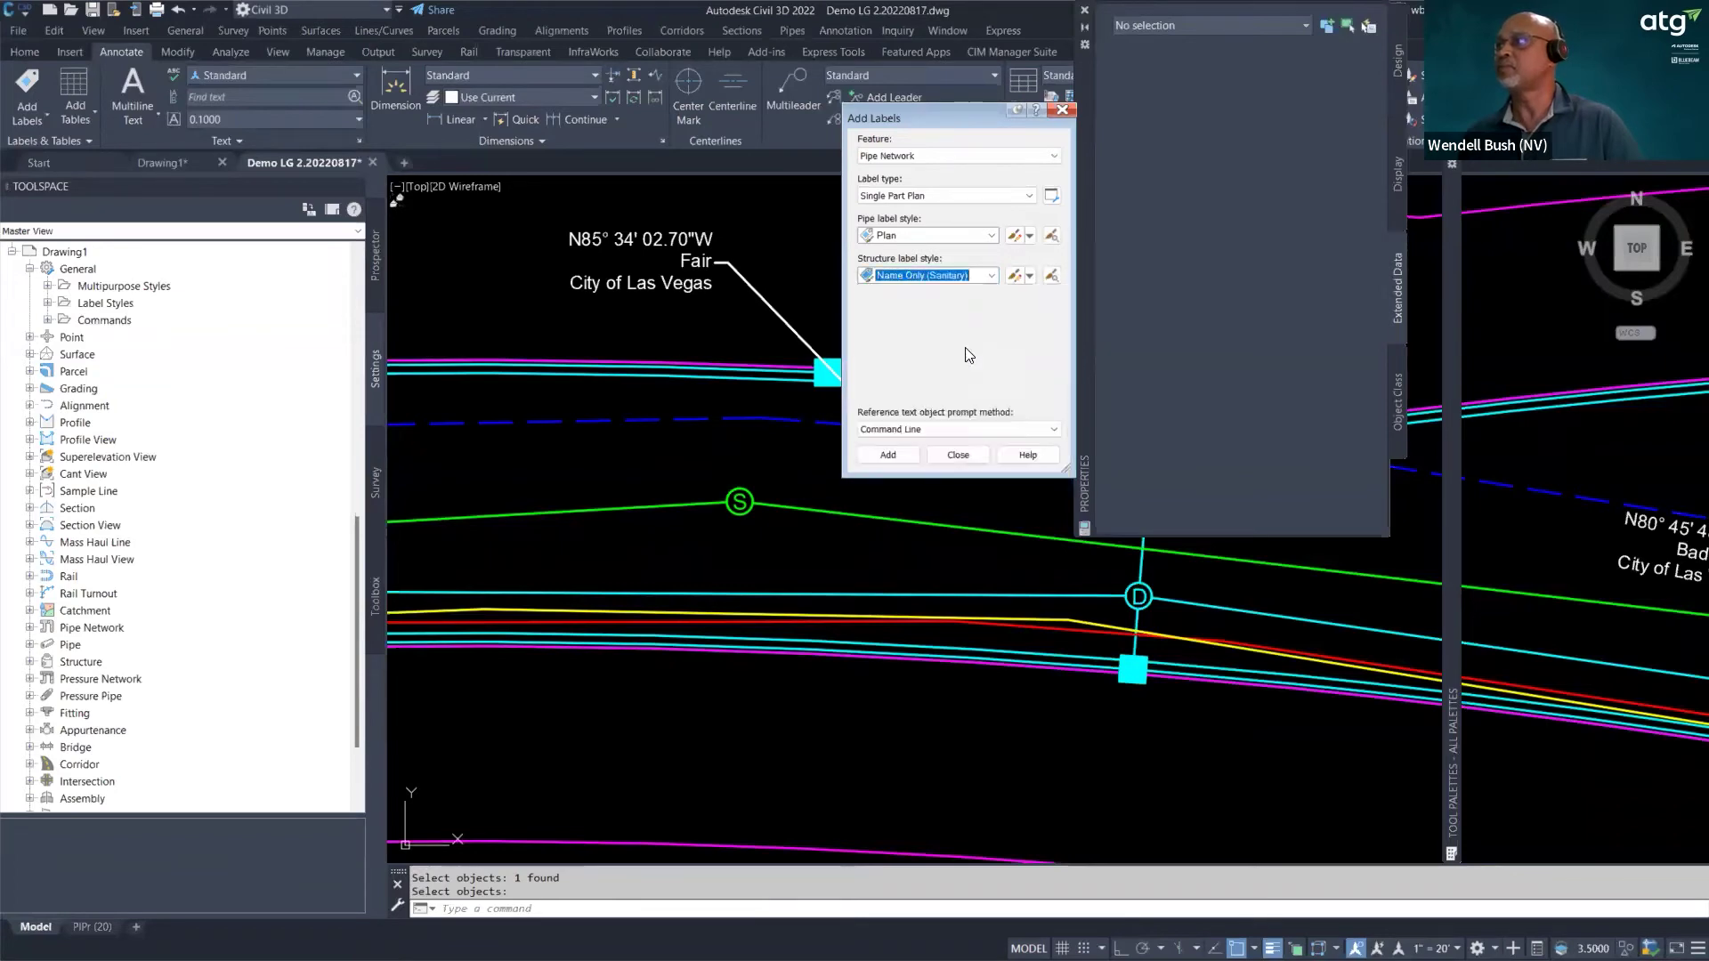
left_click(886, 455)
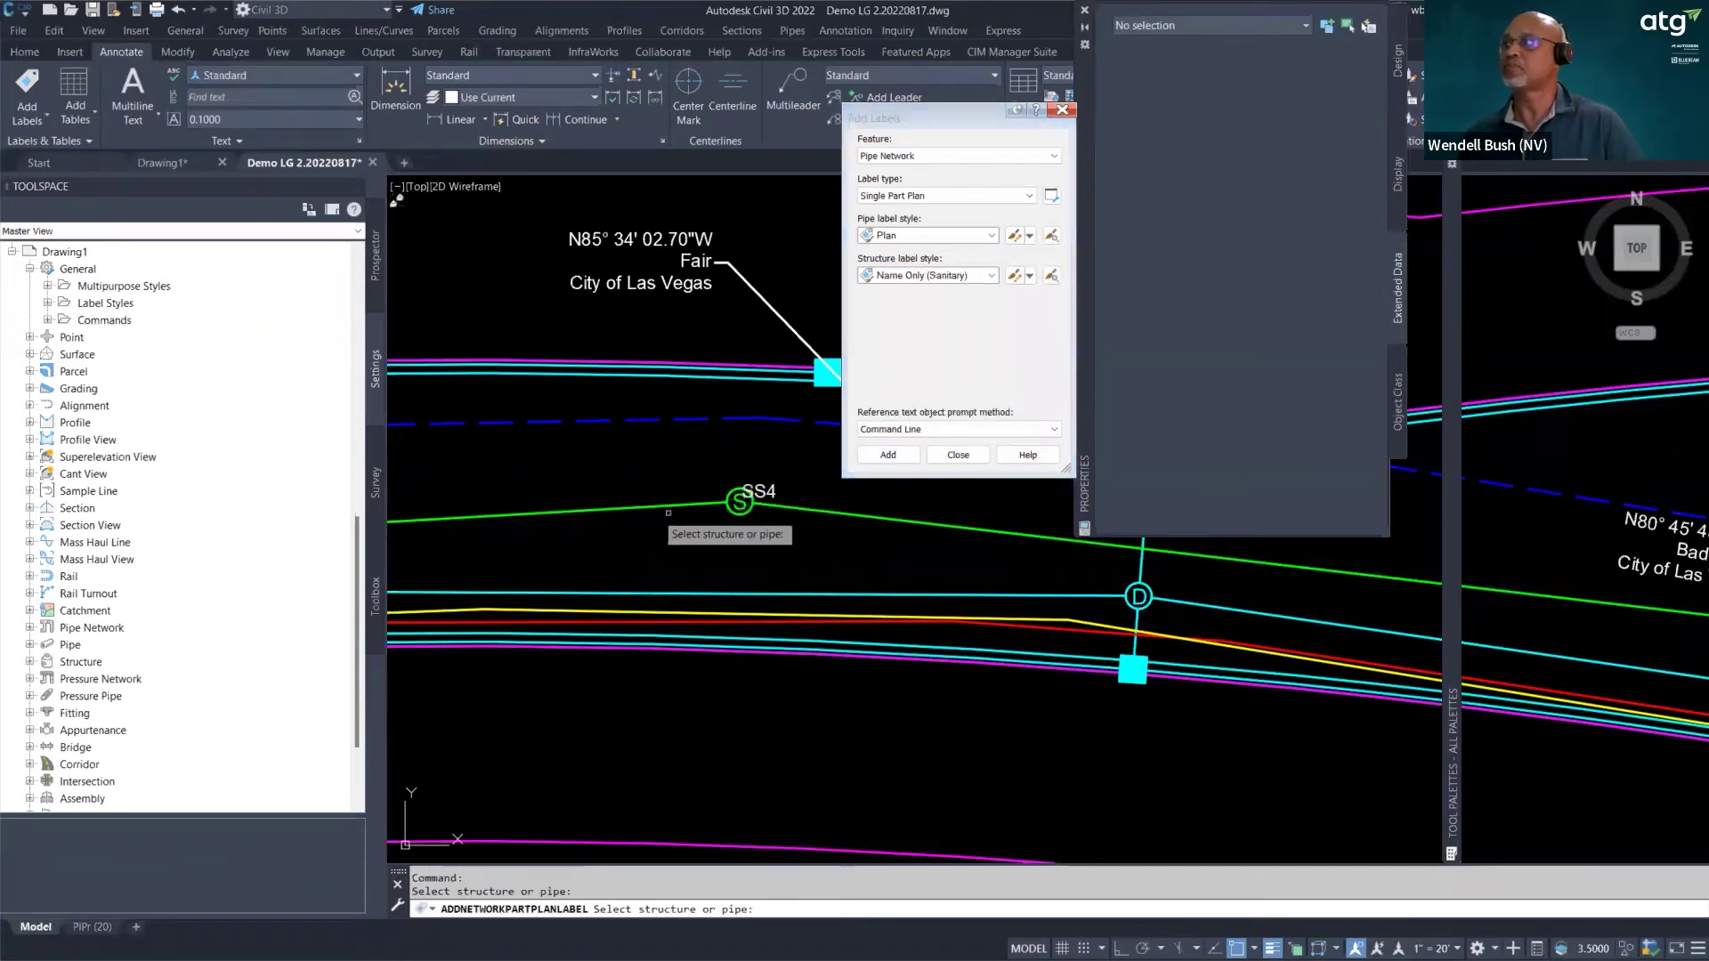
scroll(668, 513, "down", 3)
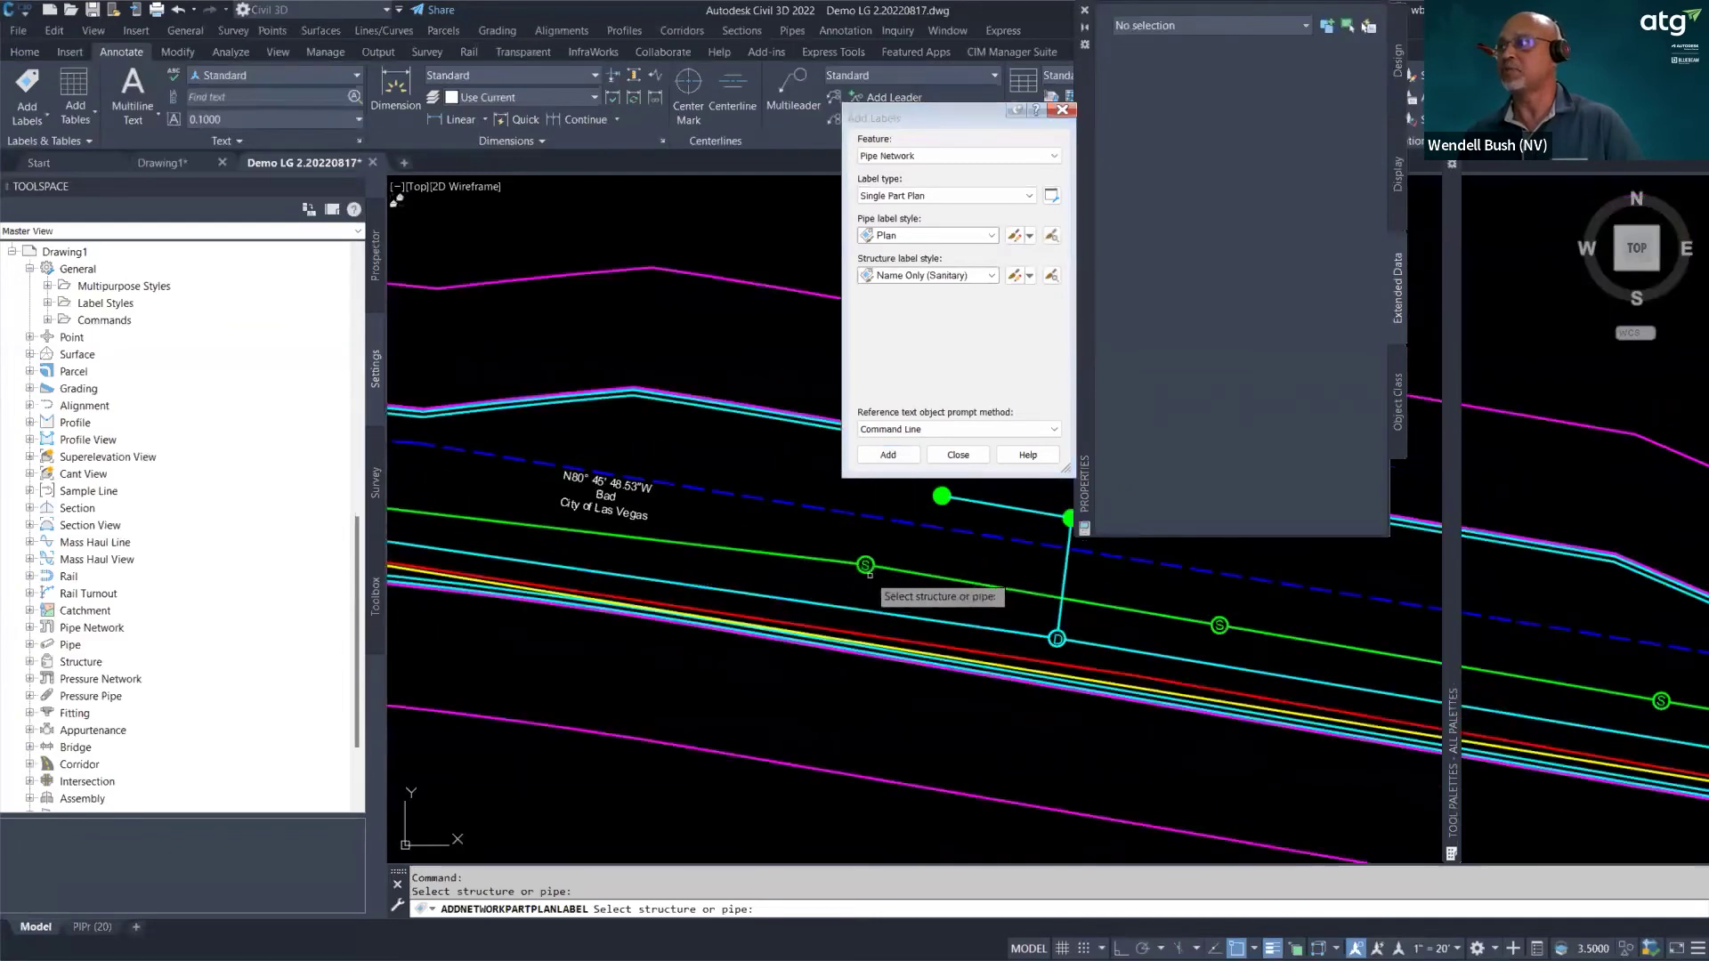
scroll(552, 570, "down", 2)
scroll(653, 540, "up", 1)
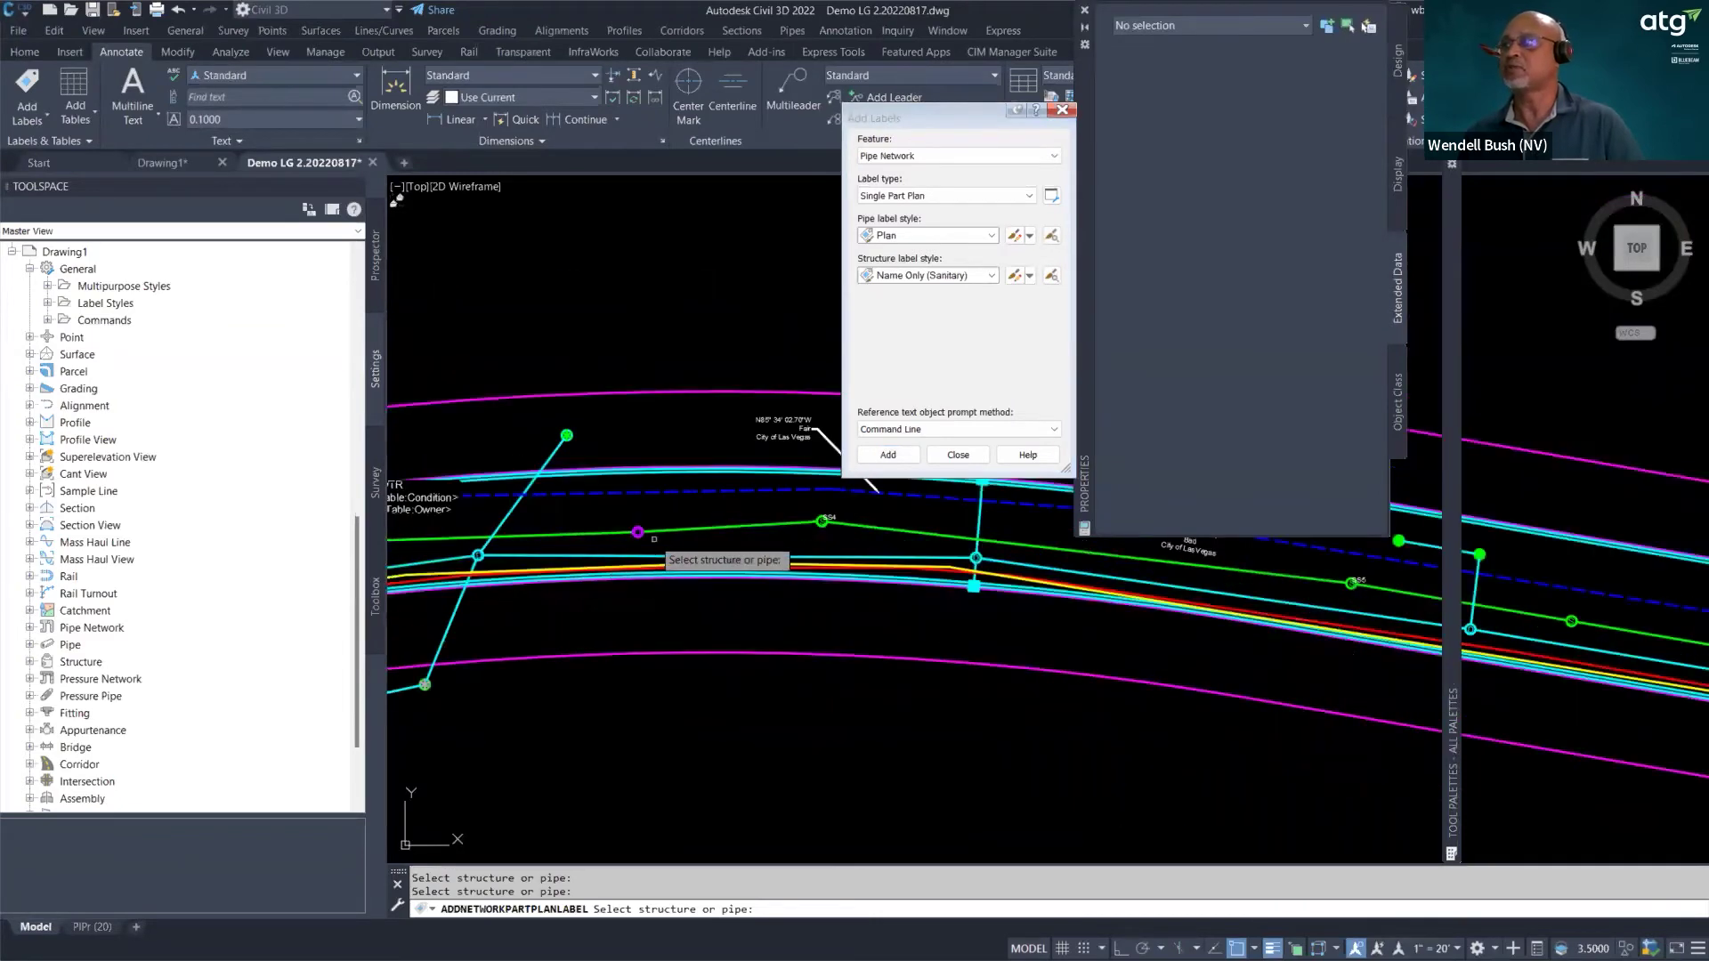
scroll(468, 493, "up", 2)
scroll(435, 576, "down", 1)
scroll(504, 586, "up", 1)
key("Return")
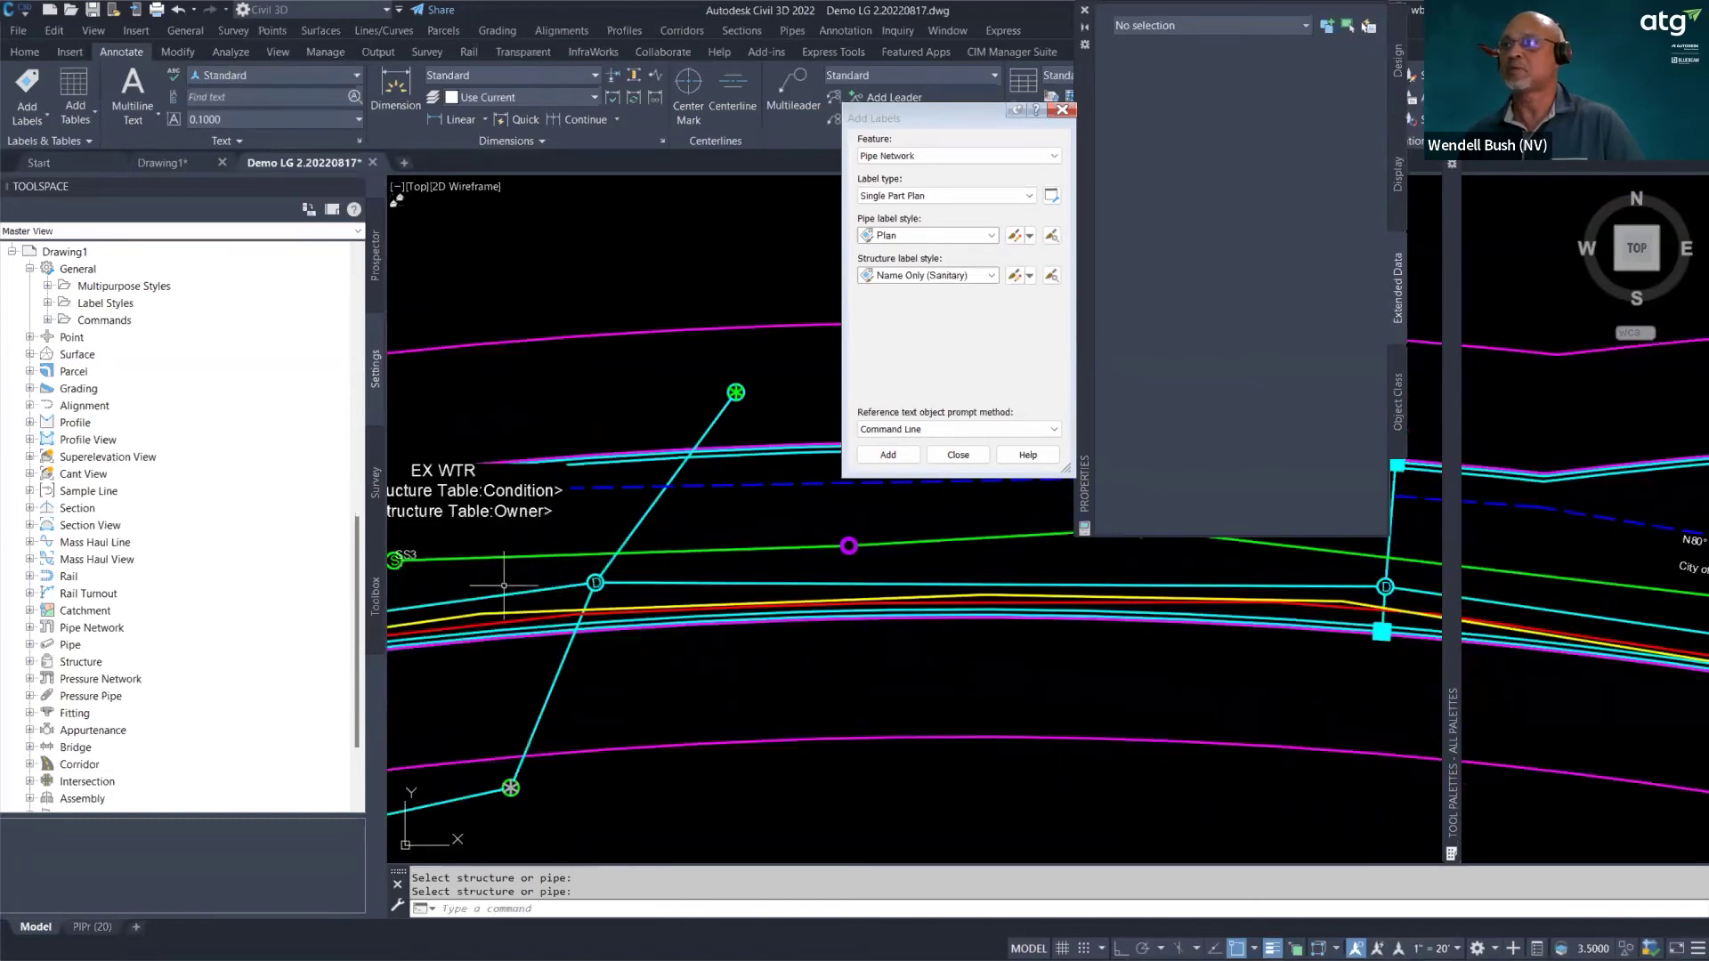
- Move the SS4 label up and away from its manhole so that it is placed with a leader
scroll(965, 572, "down", 1)
scroll(763, 570, "up", 3)
left_click(735, 570)
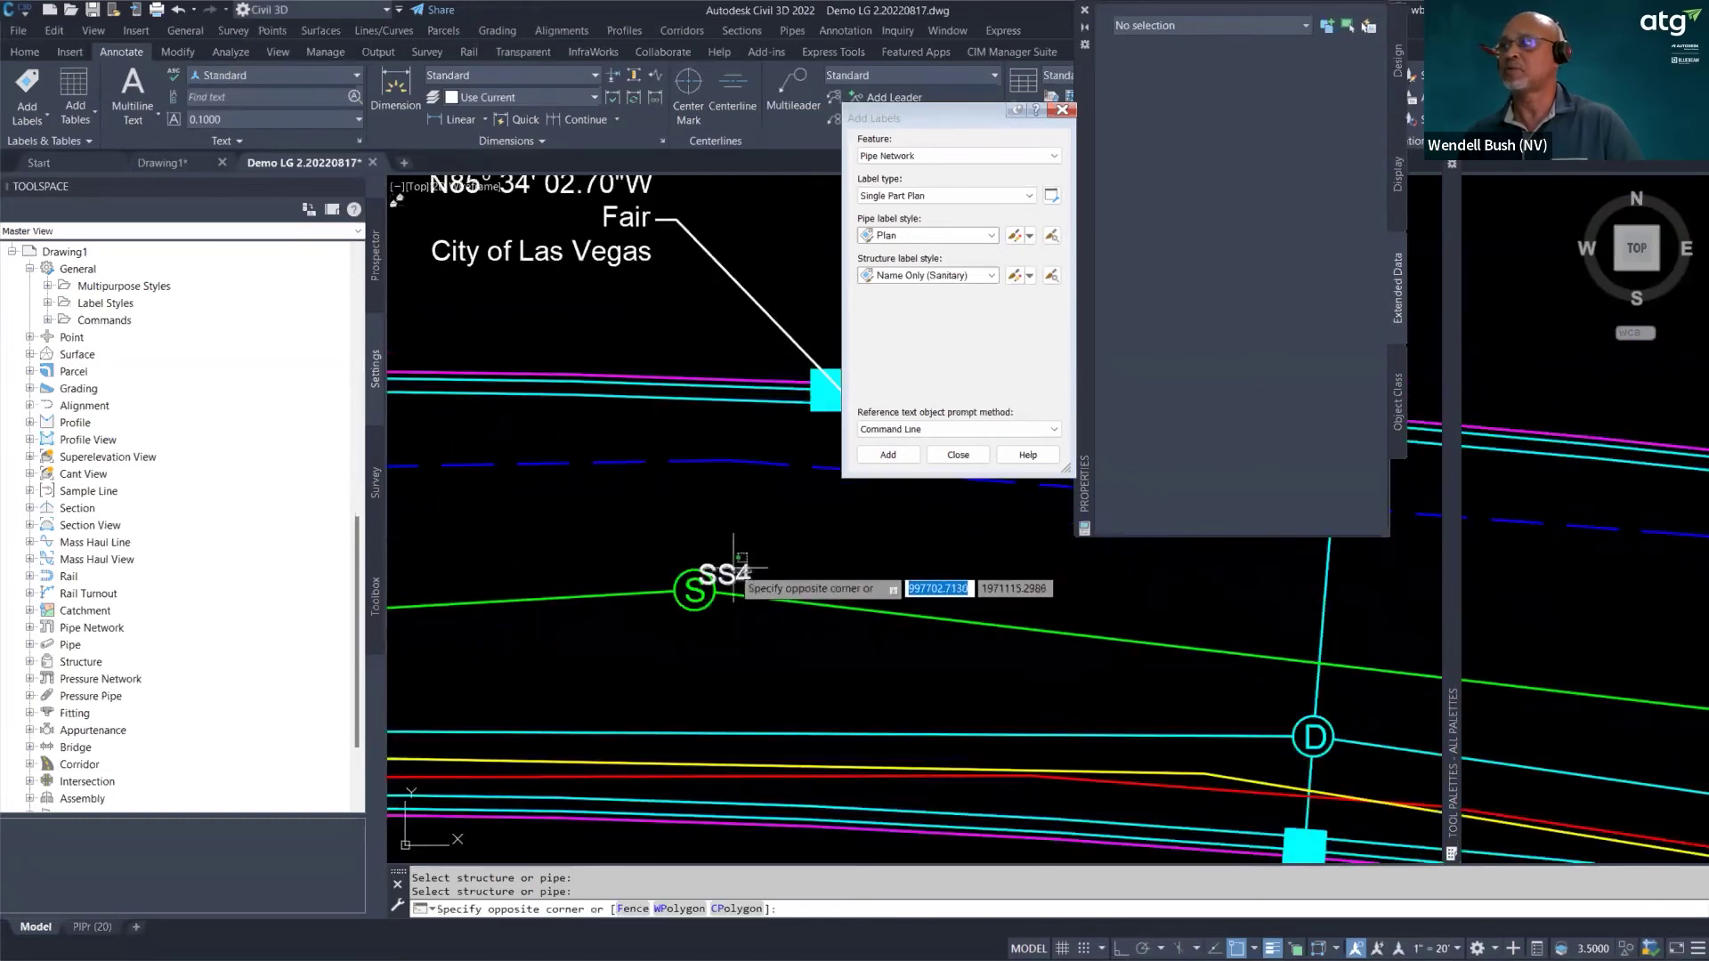
left_click(703, 592)
left_click(696, 577)
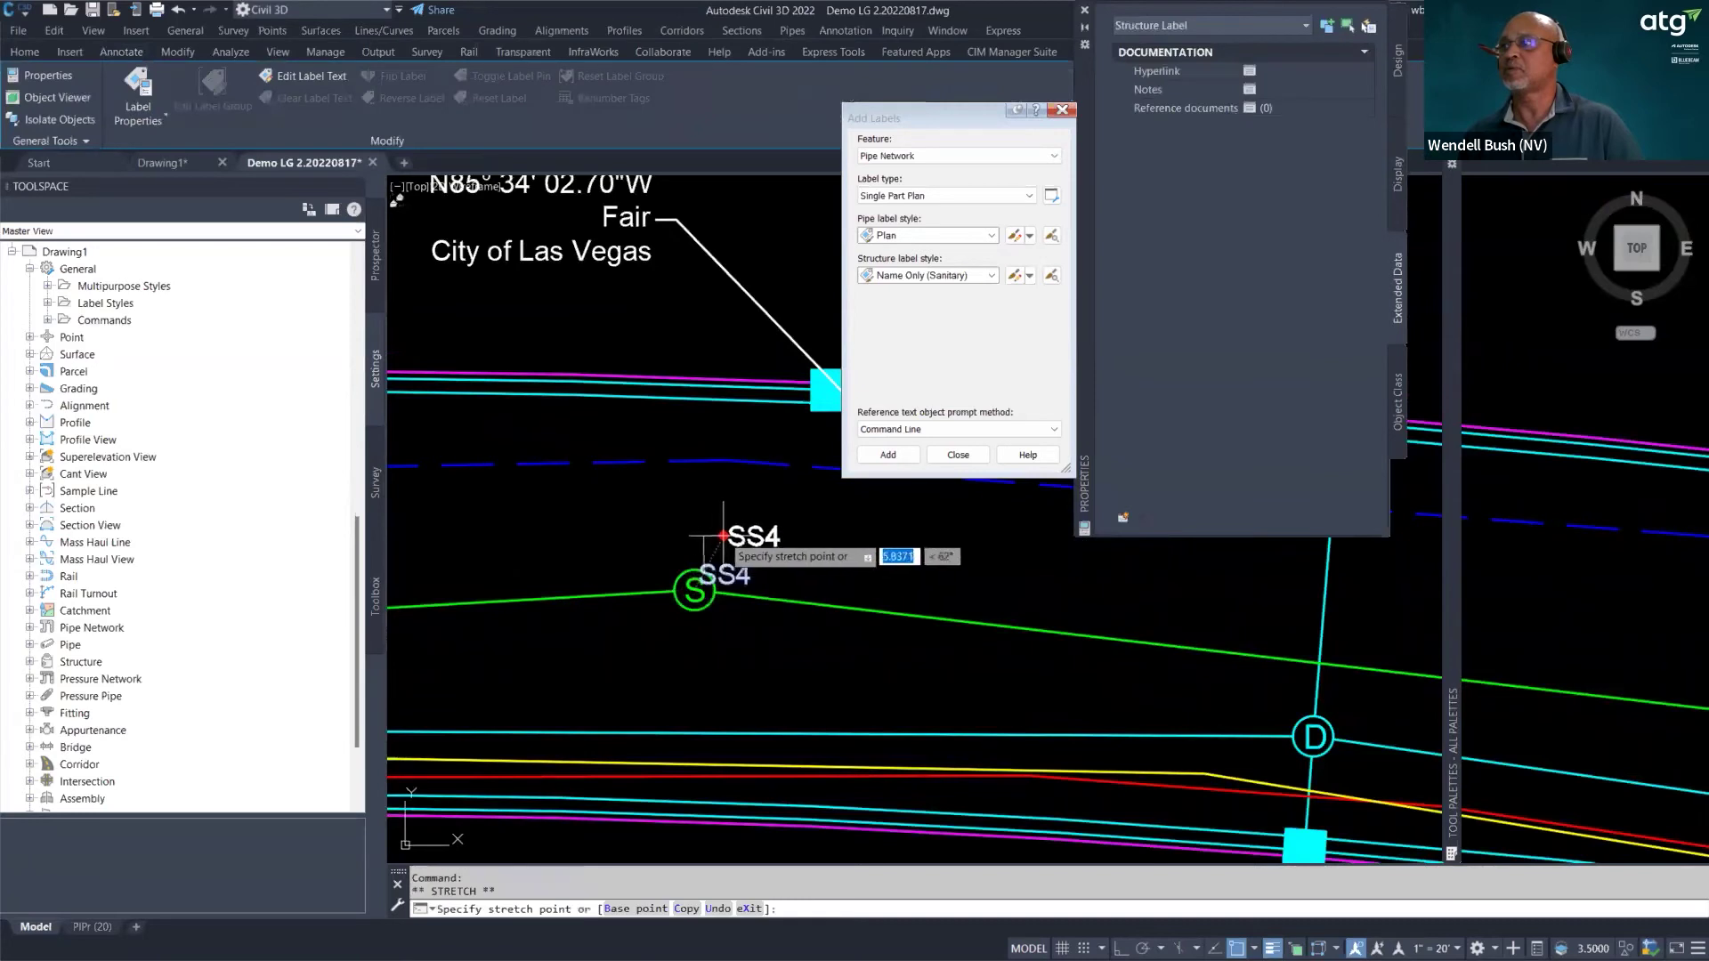
left_click(776, 513)
key("Escape")
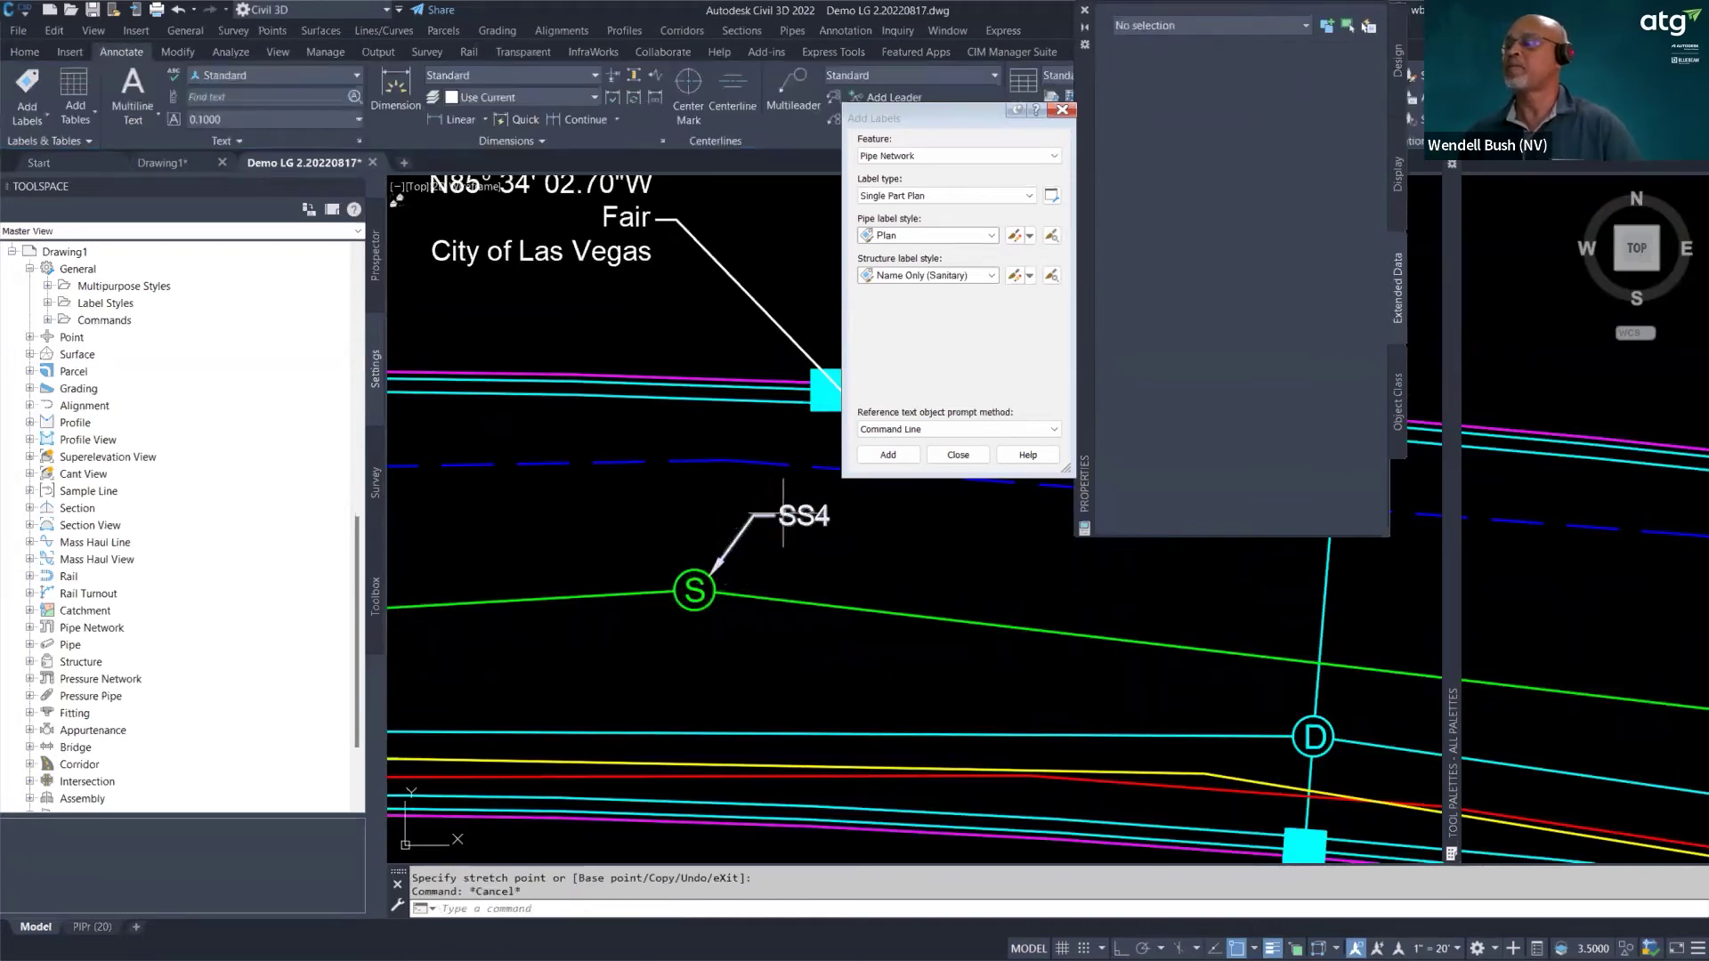
- Examine the extended data of the SS4 label and of its manhole, including the attached property sets
left_click(789, 515)
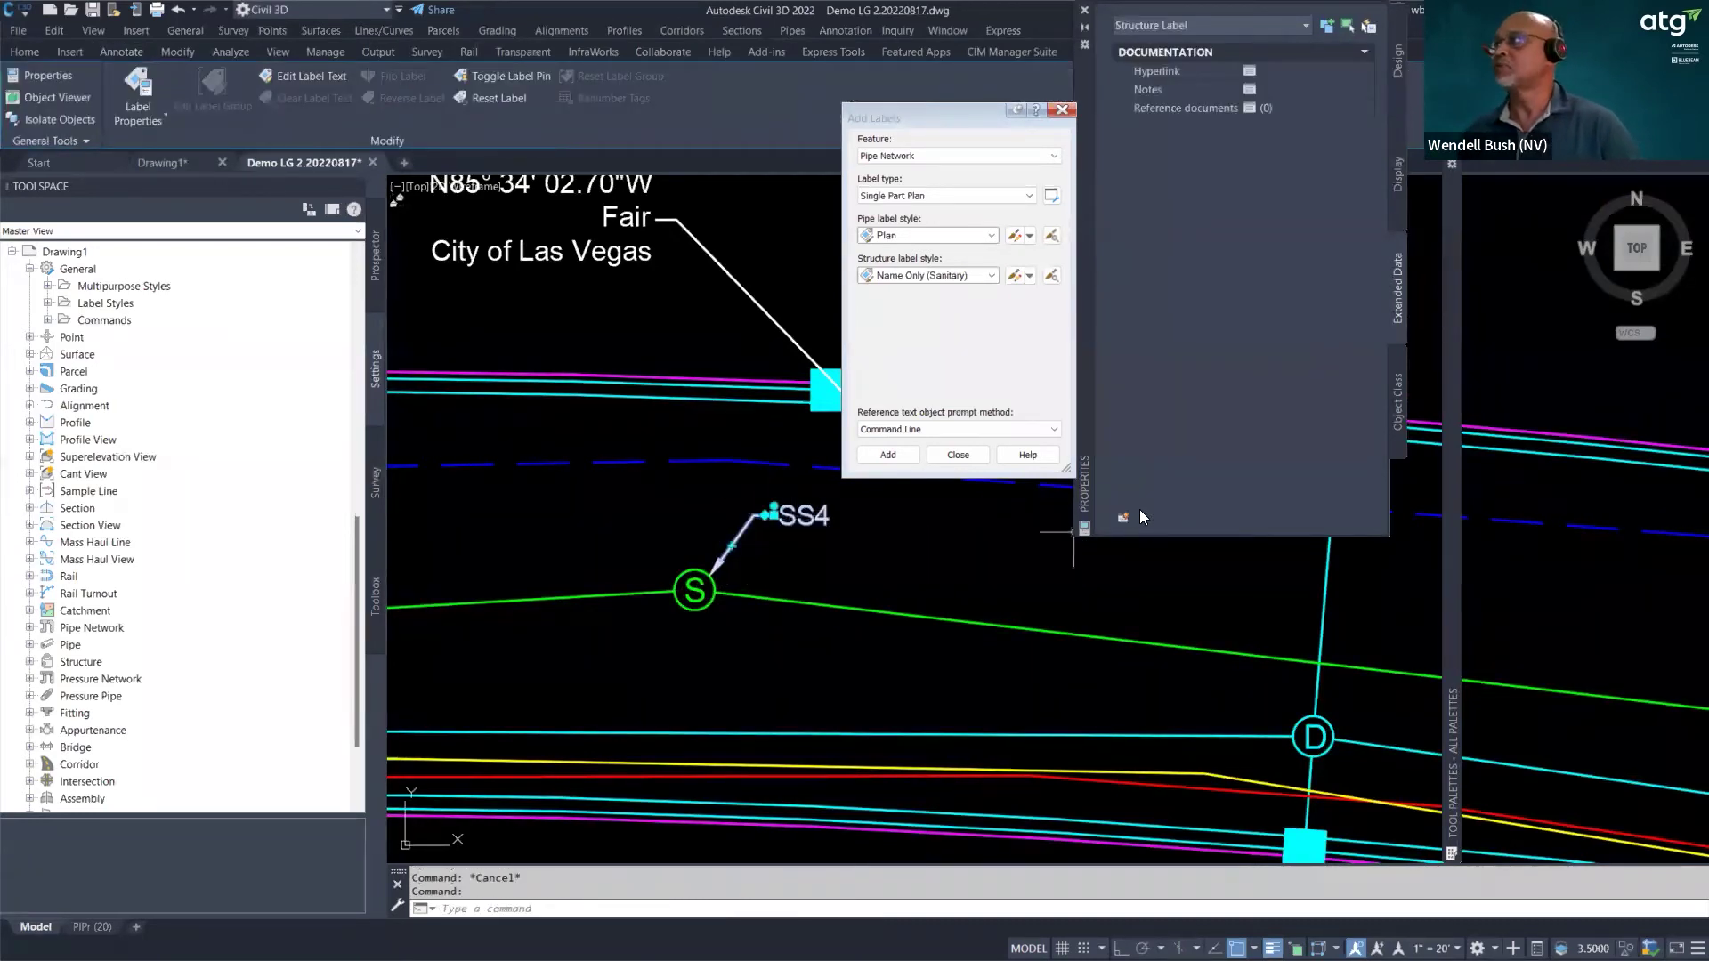
left_click(700, 602)
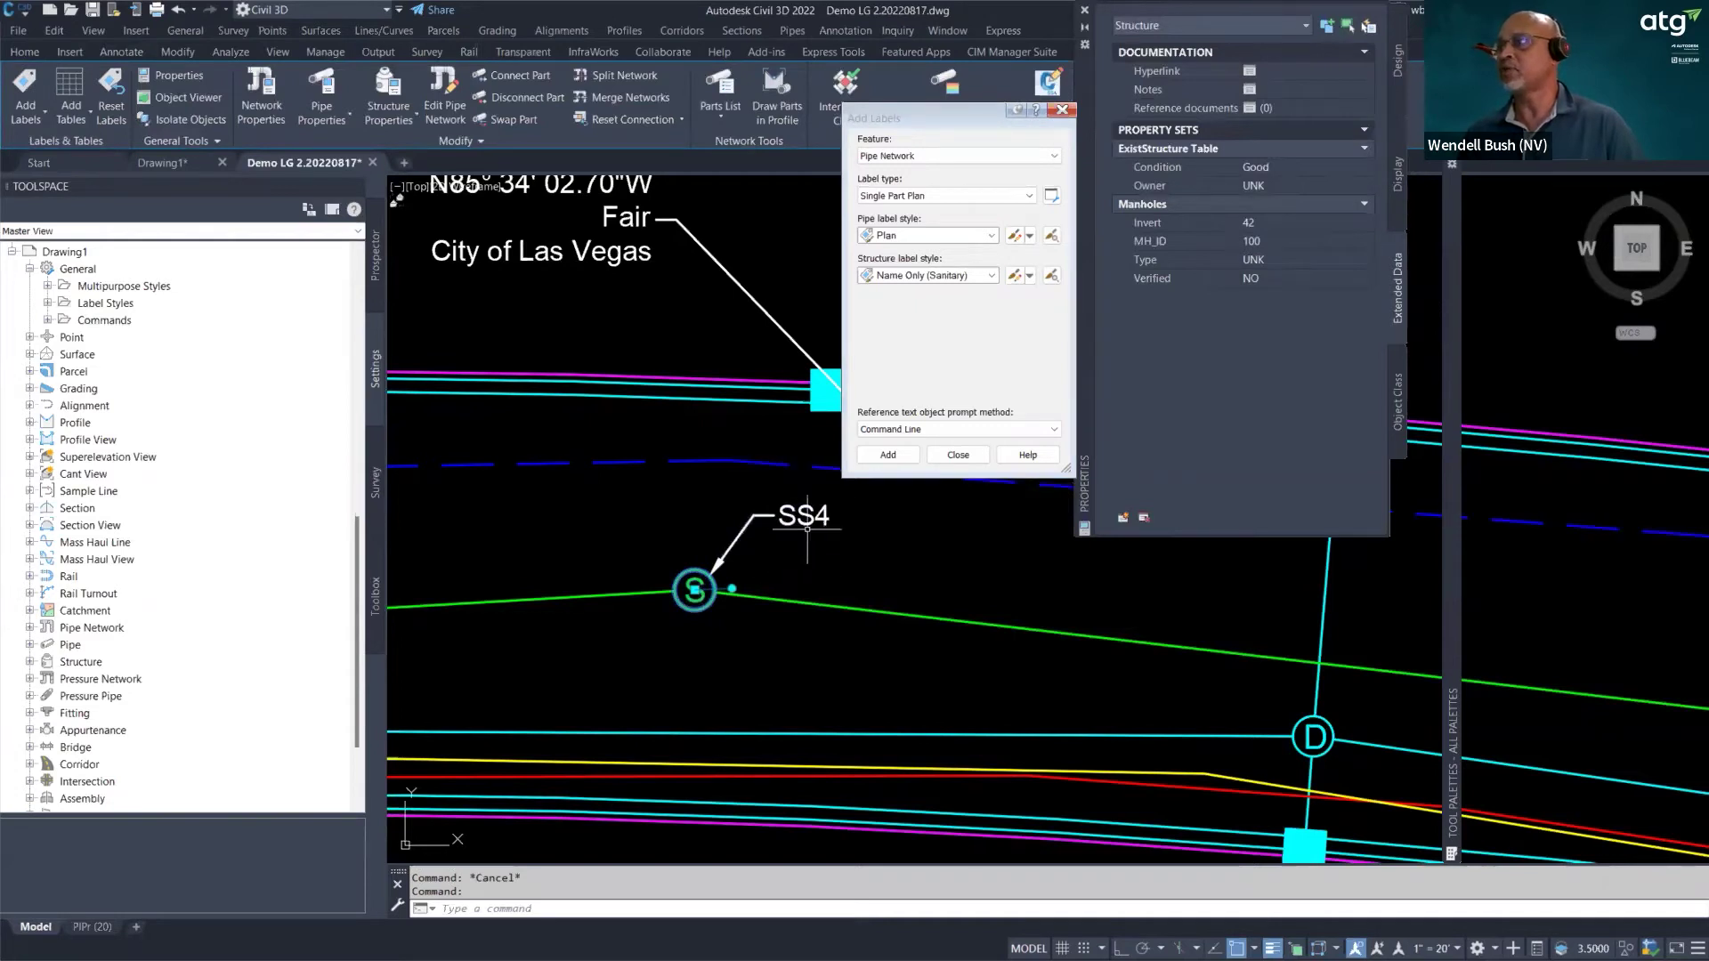
key("Escape")
left_click(702, 572)
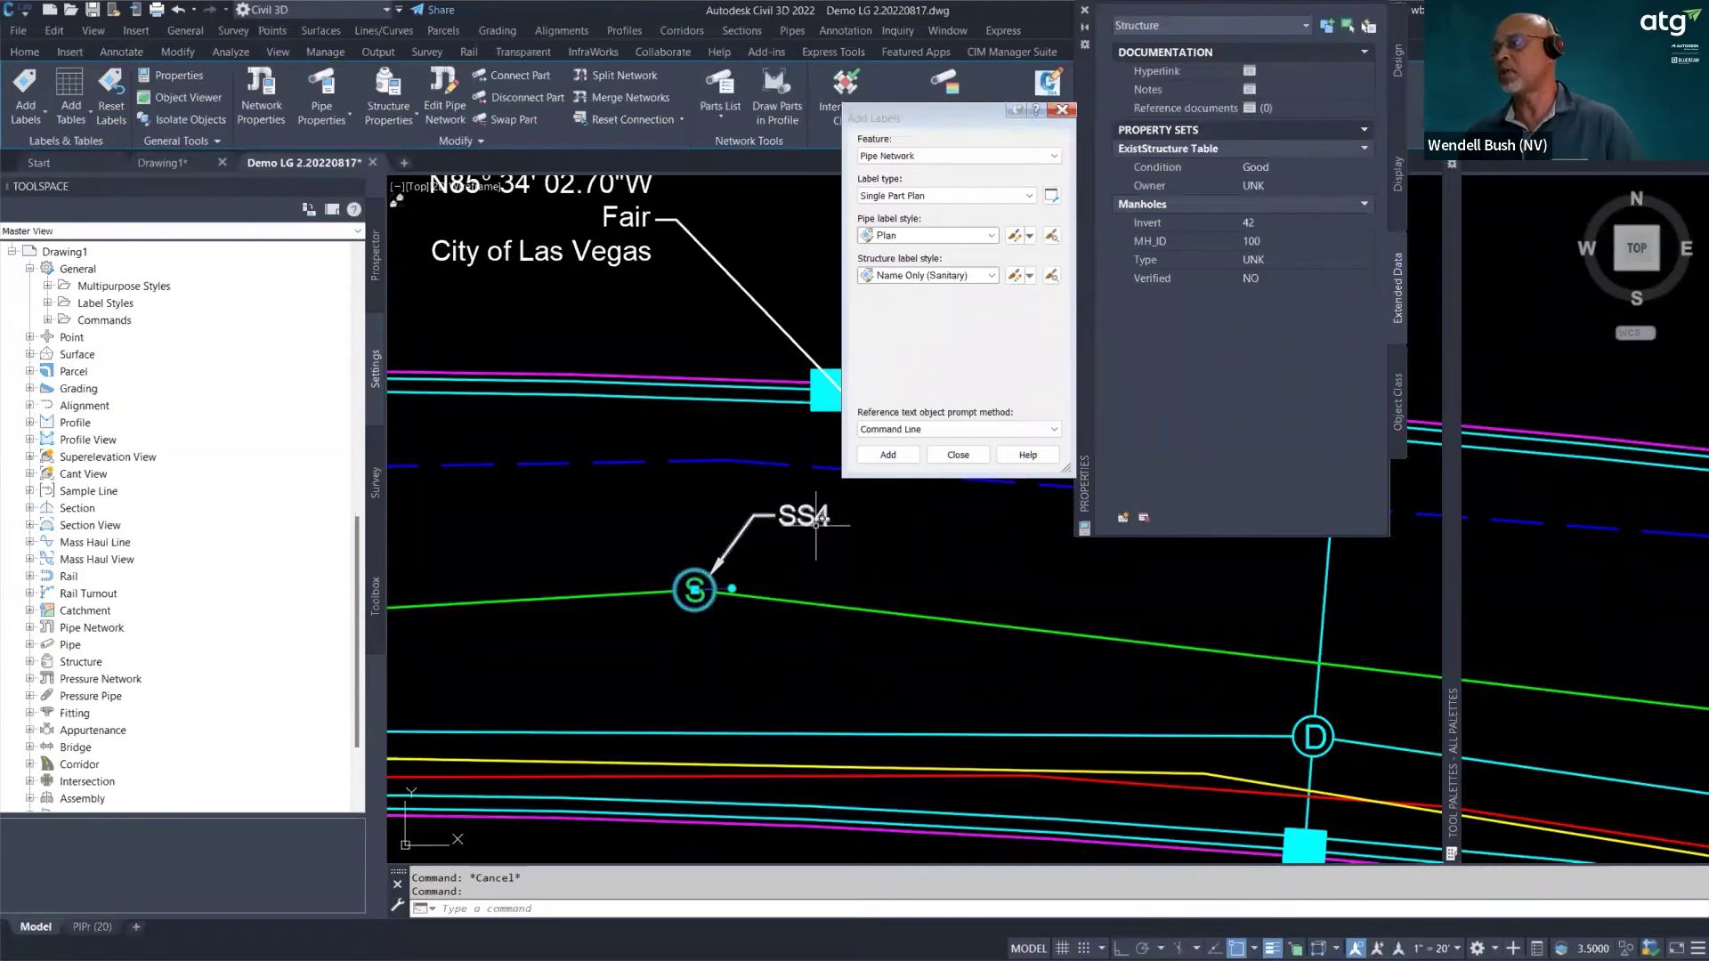
key("Escape")
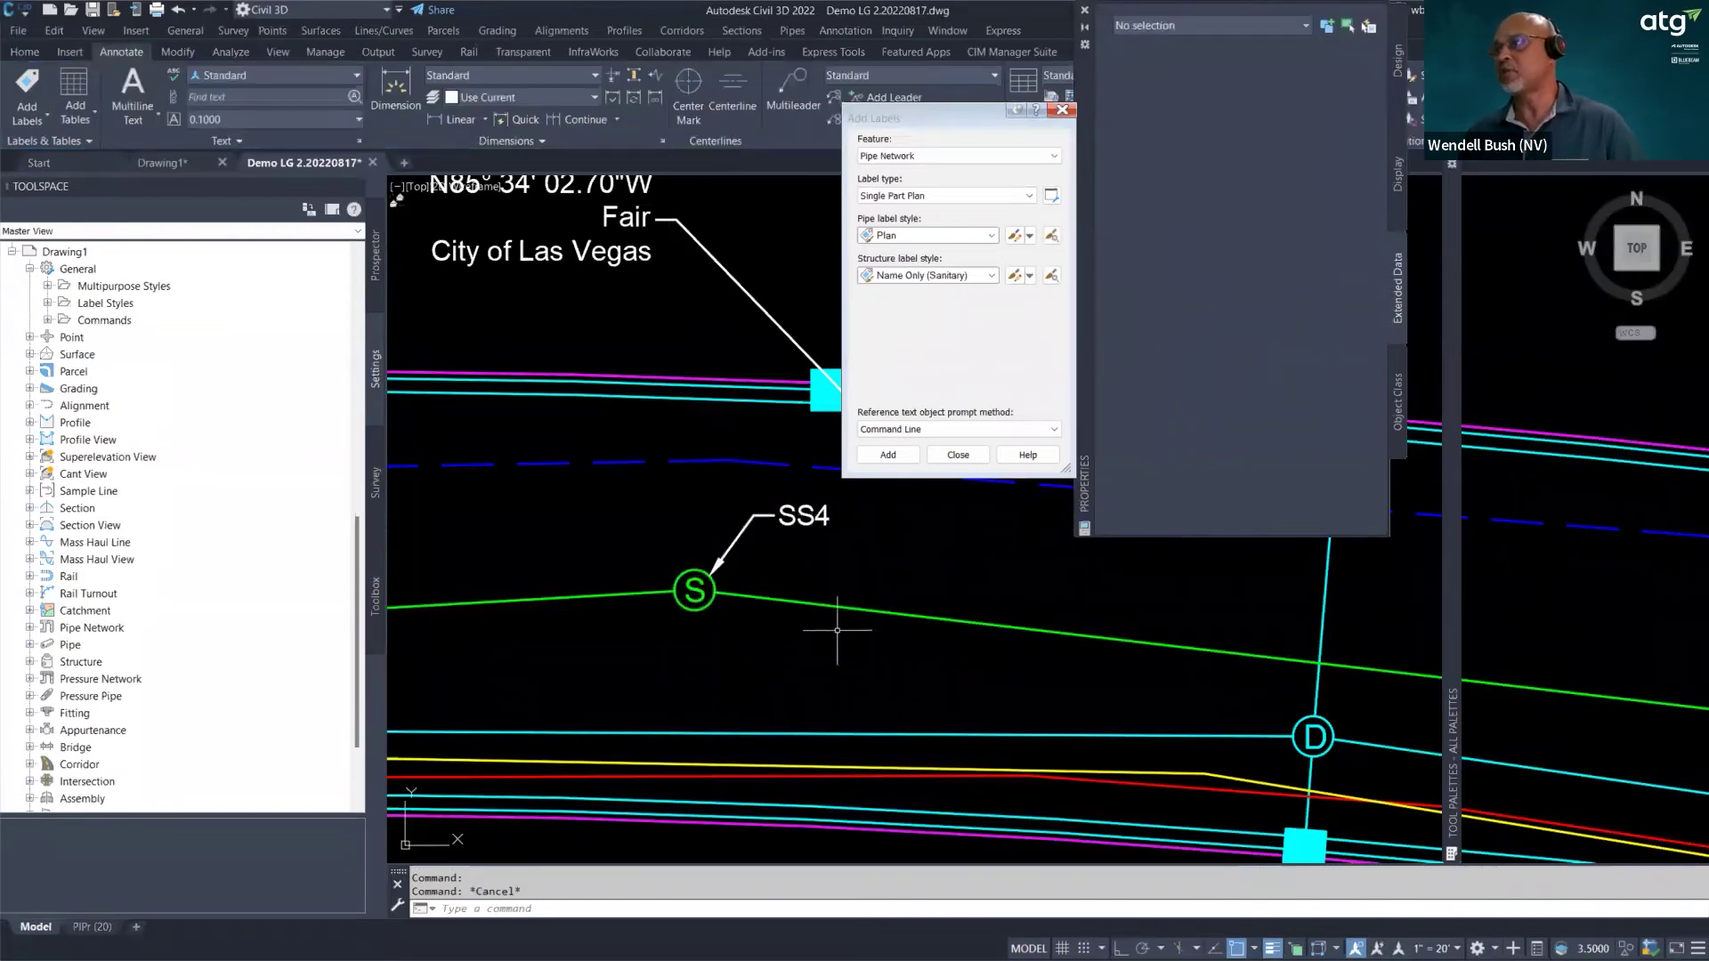
- Open the SS4 label's Name Only (Sanitary) style for editing and bring up the contents of its Structure Text component
left_click(804, 517)
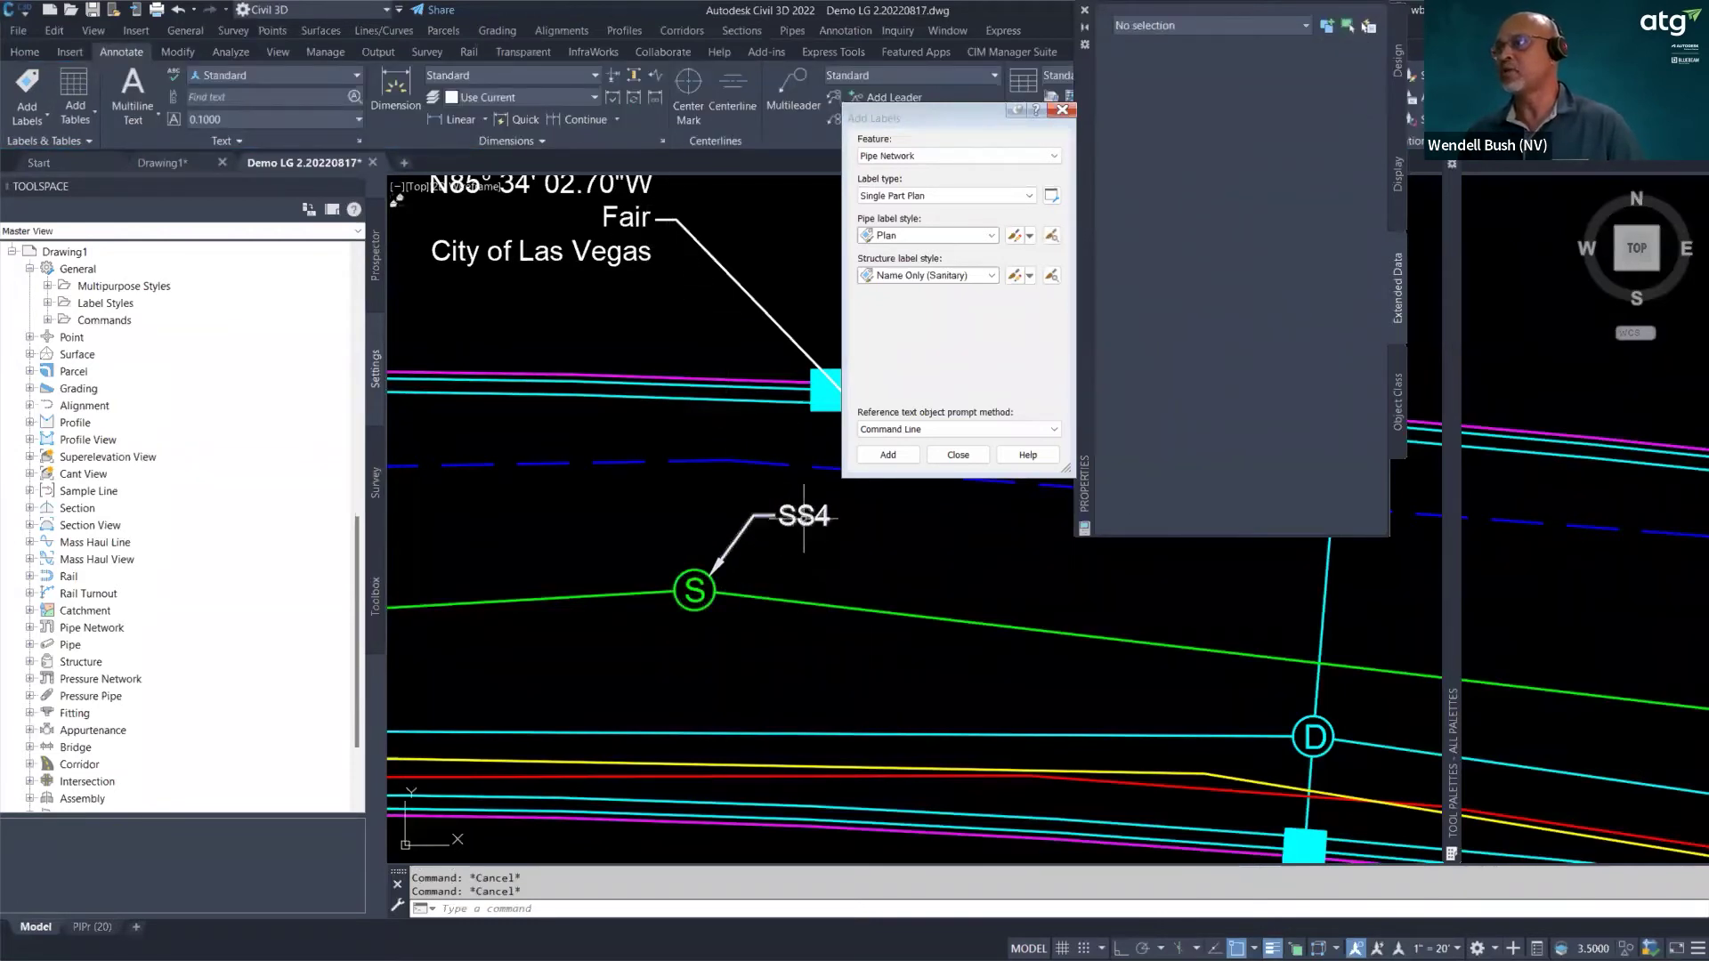
right_click(805, 521)
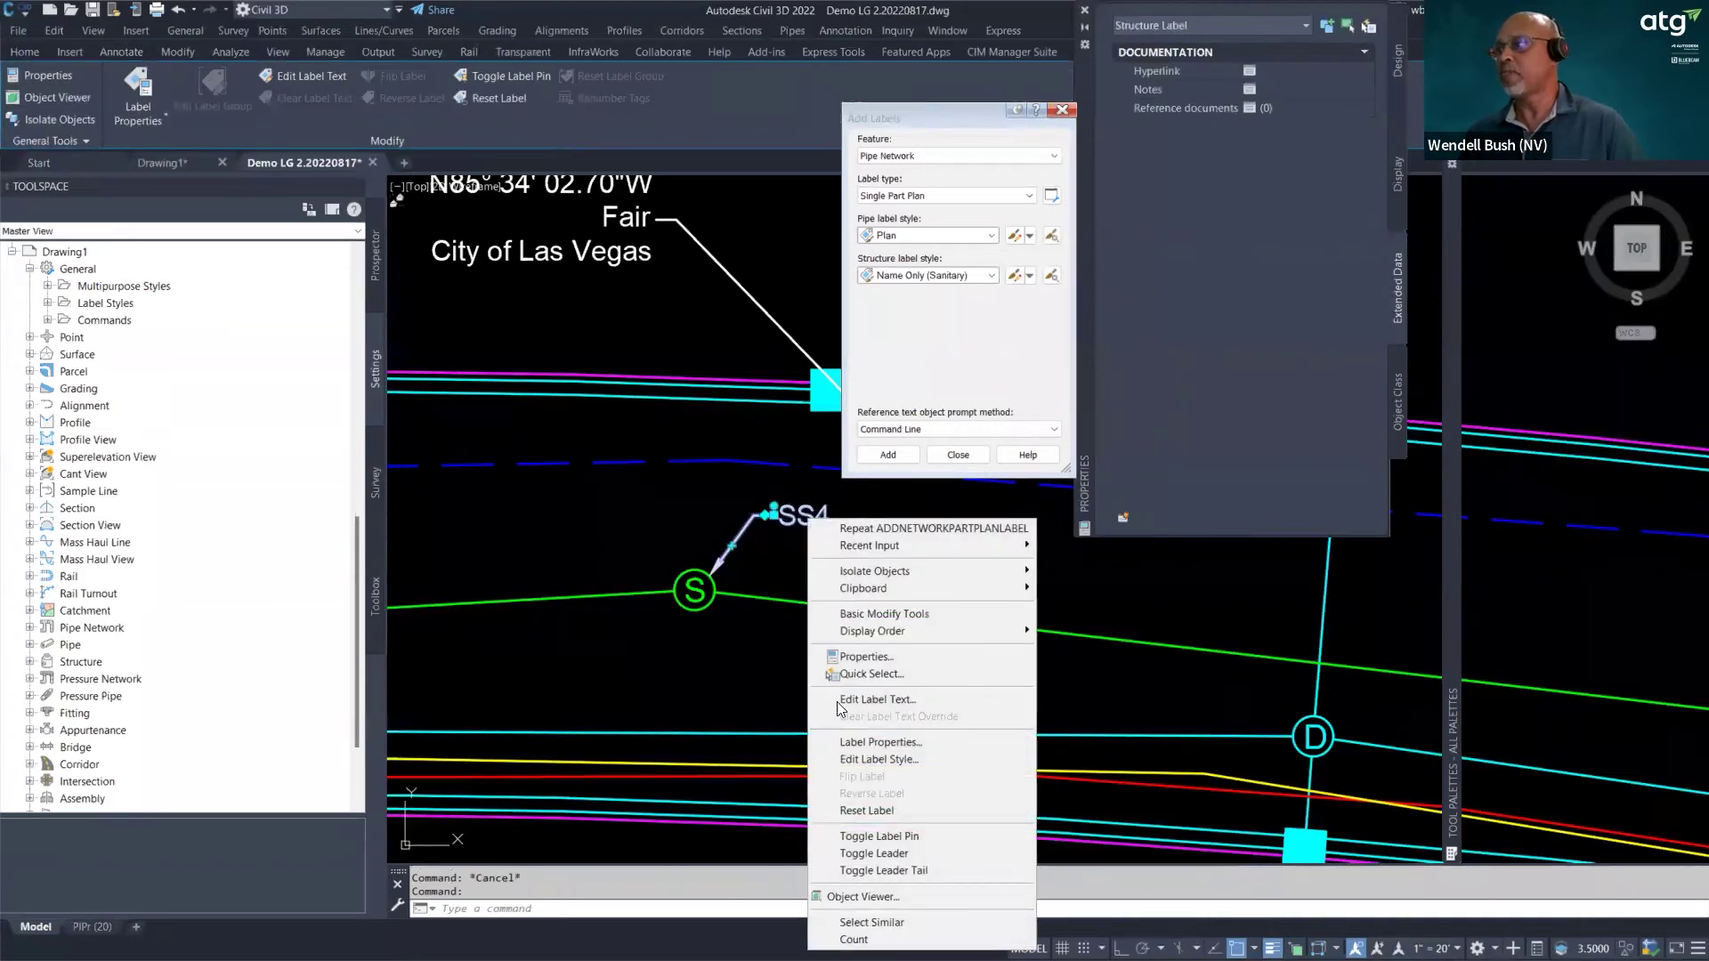
left_click(899, 761)
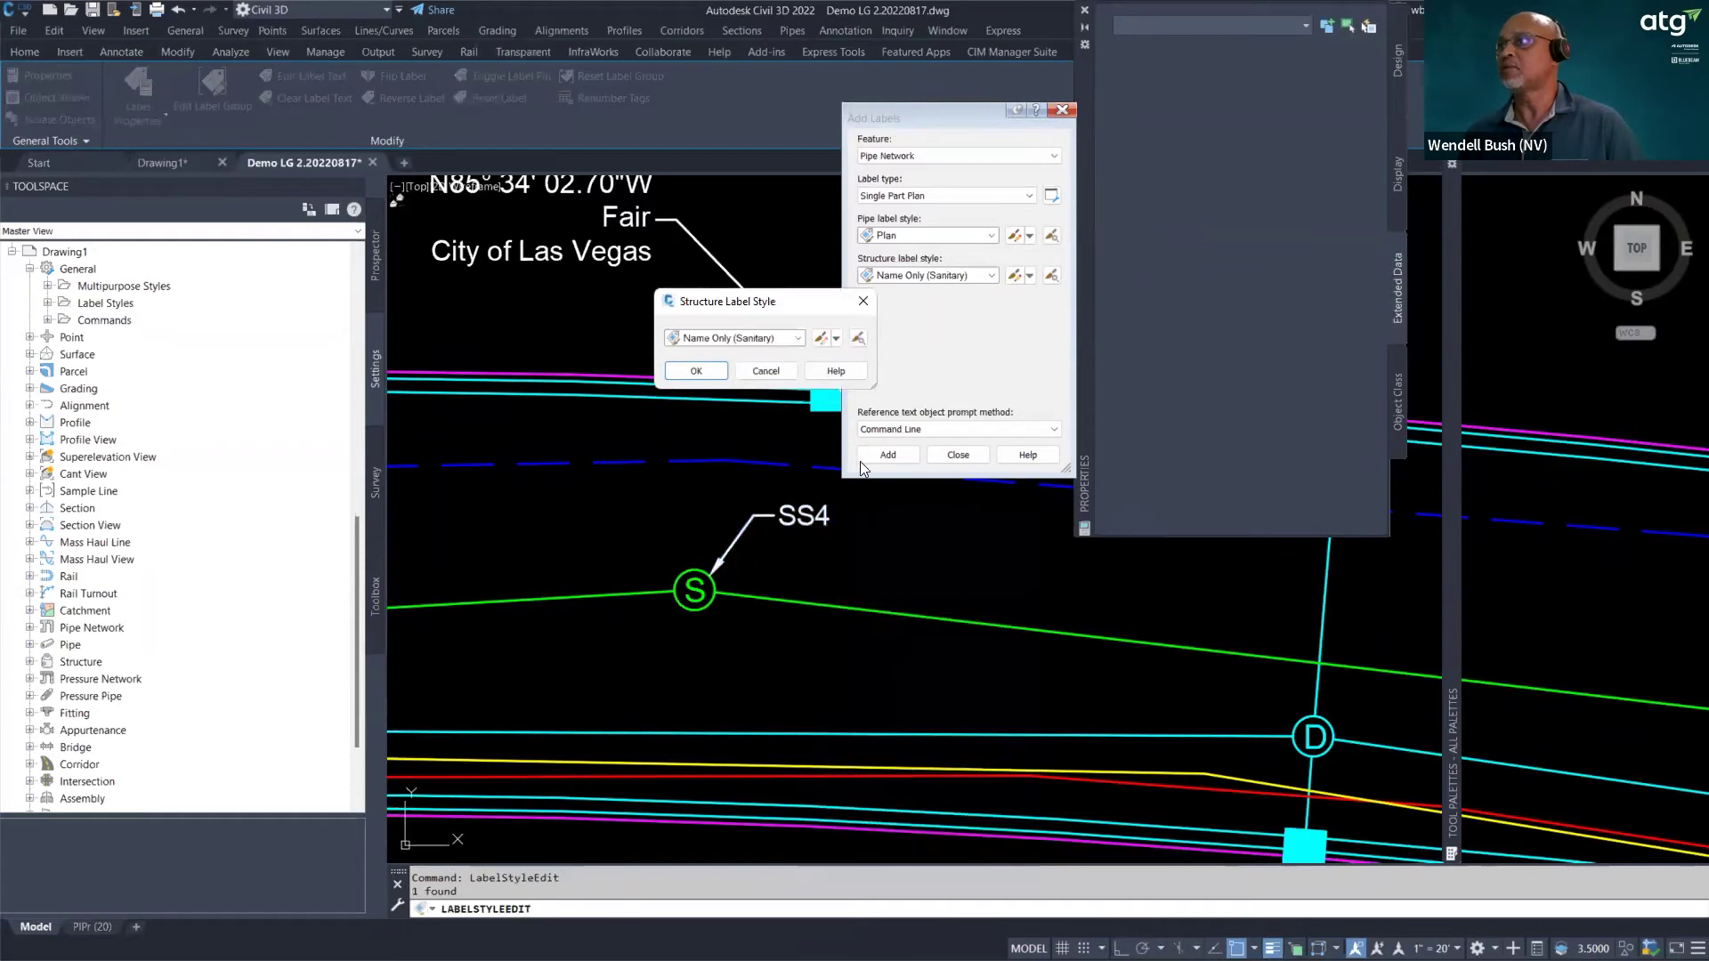
left_click(837, 338)
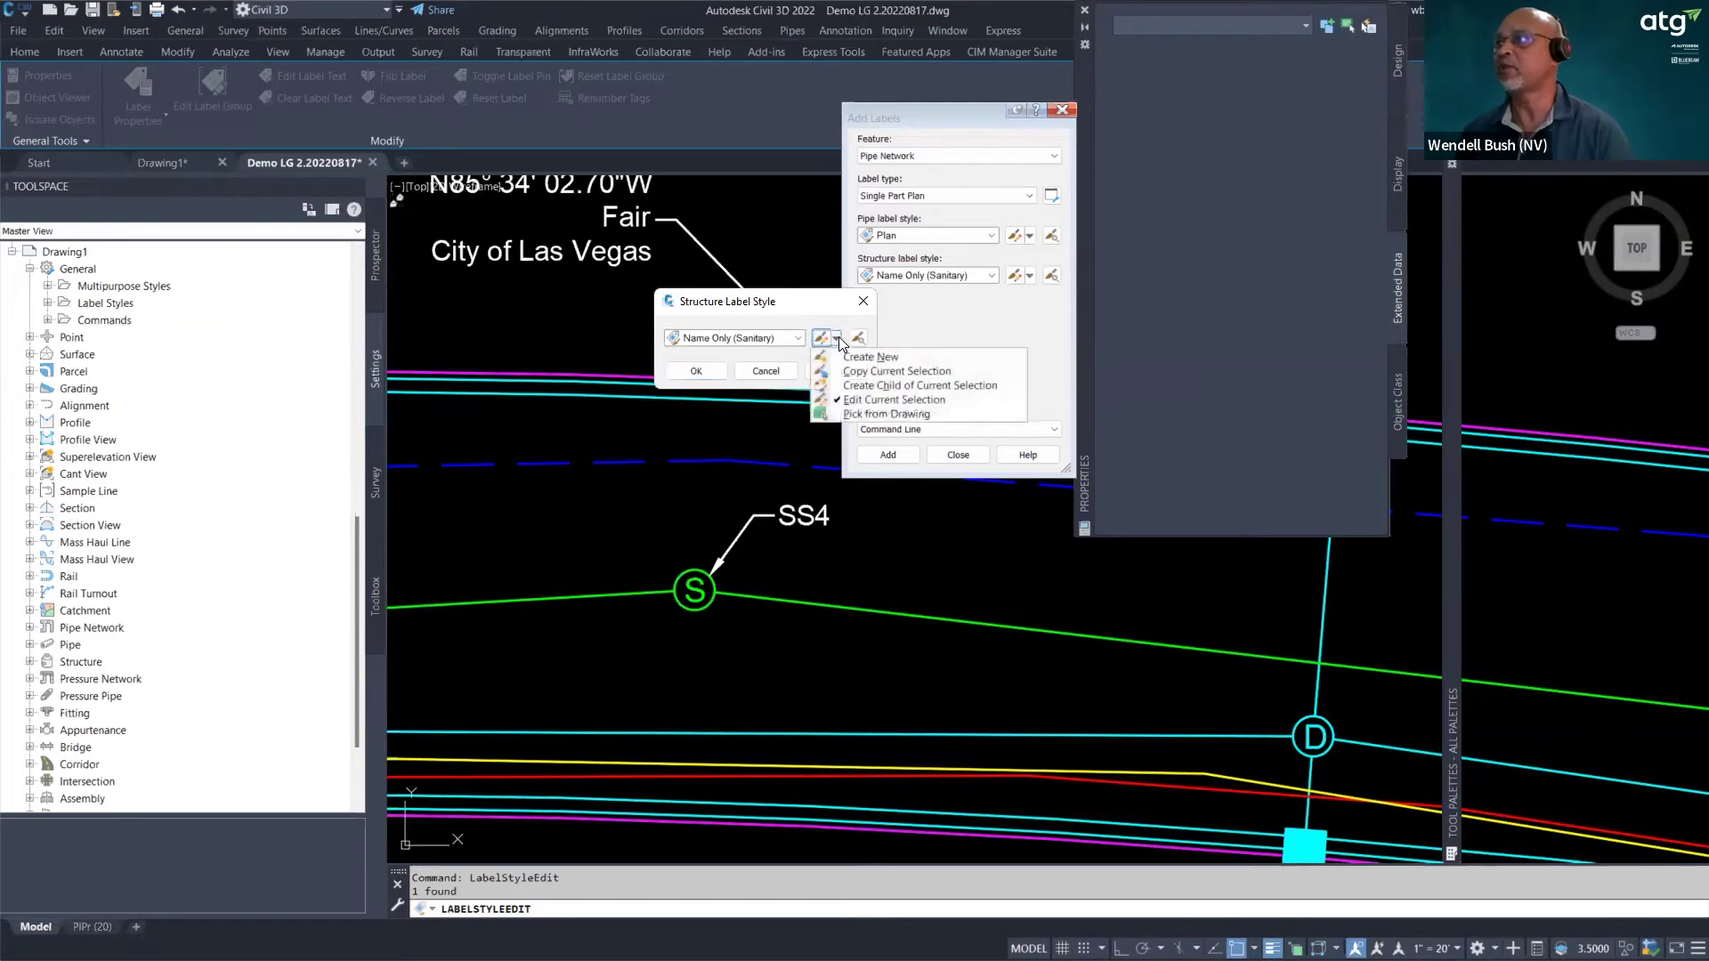
left_click(894, 399)
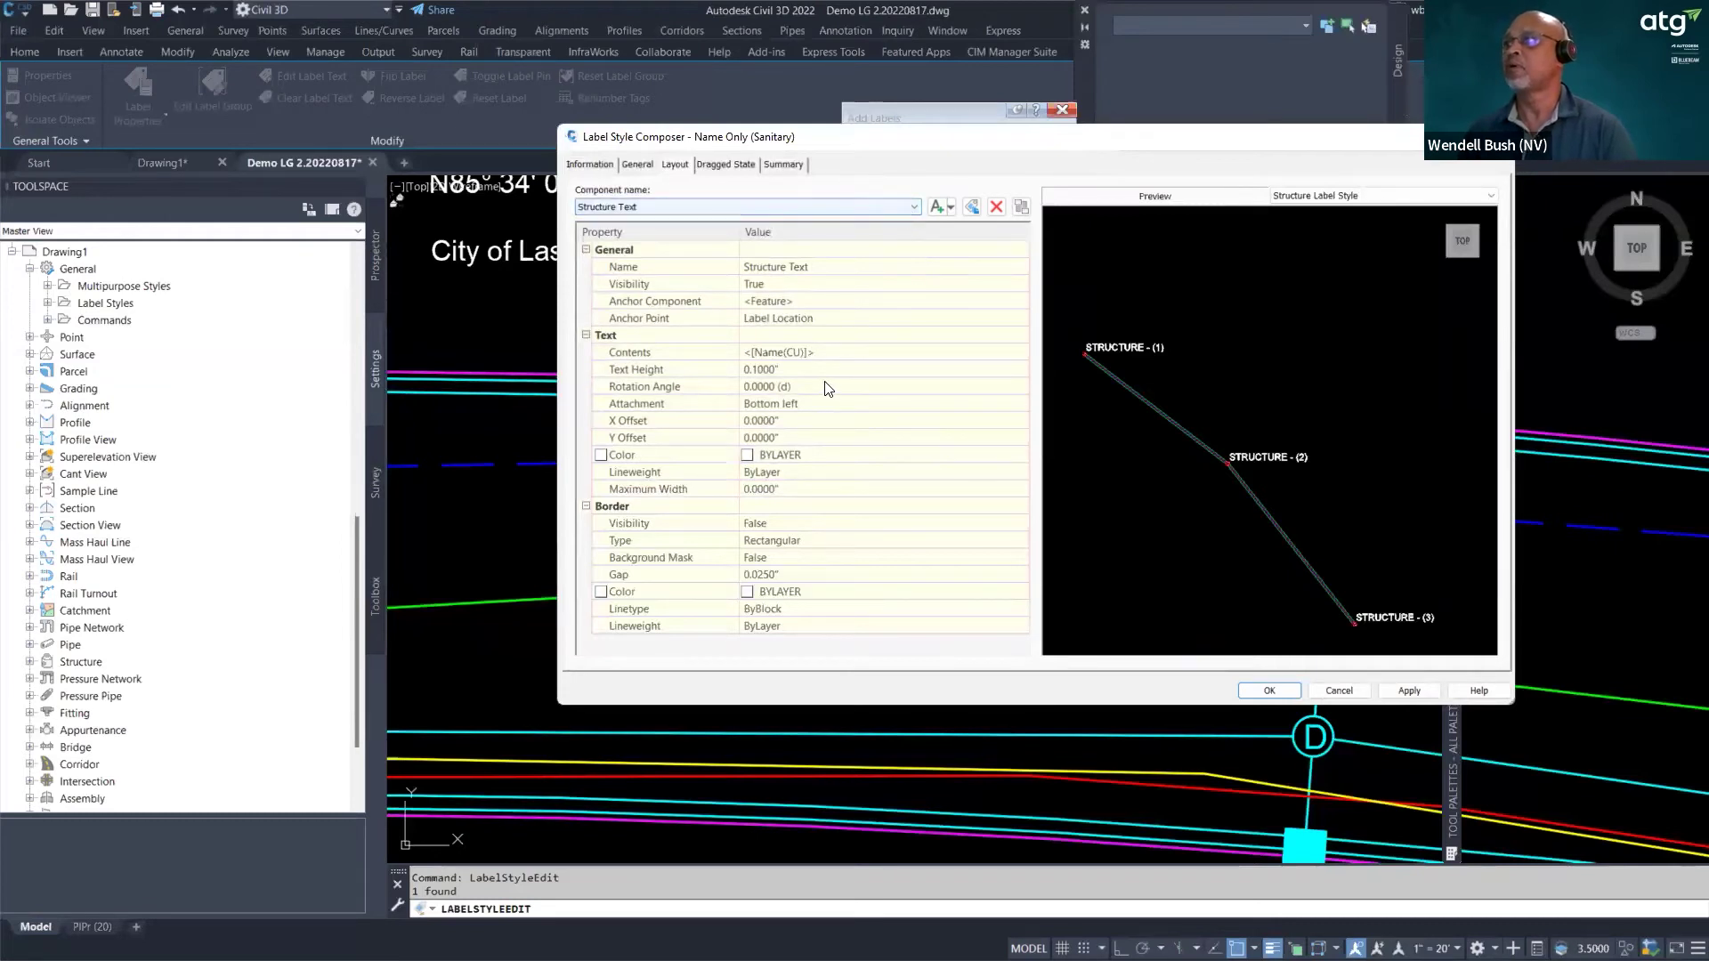
left_click(988, 355)
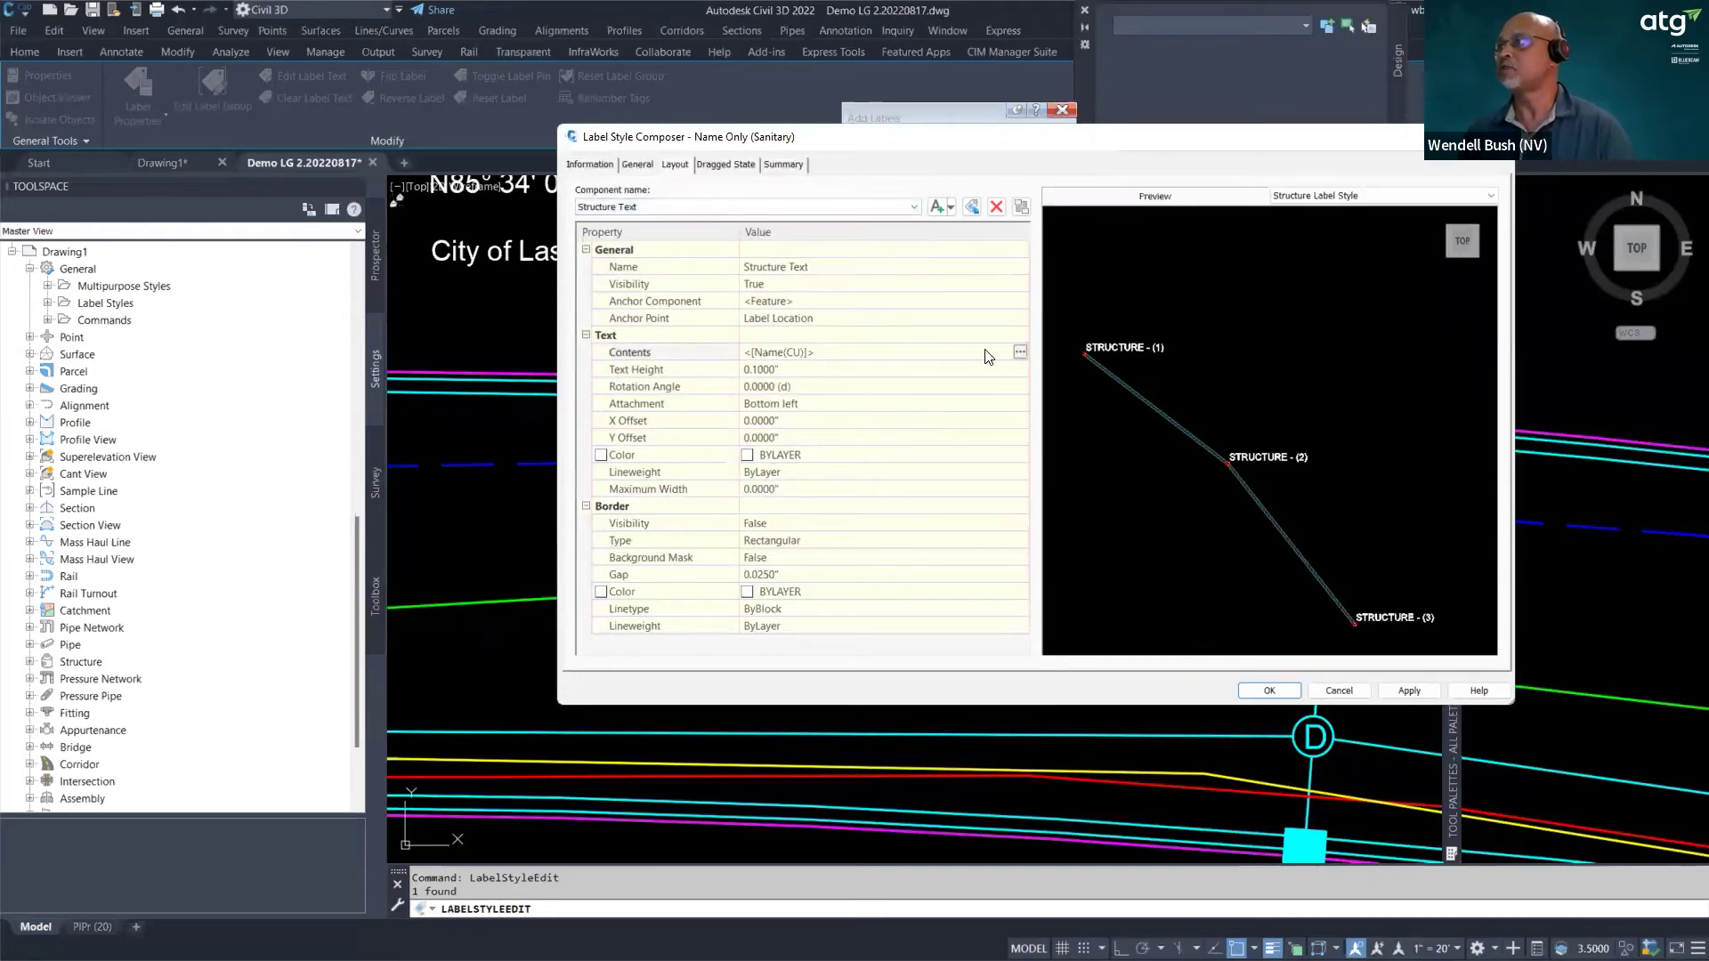
left_click(1020, 353)
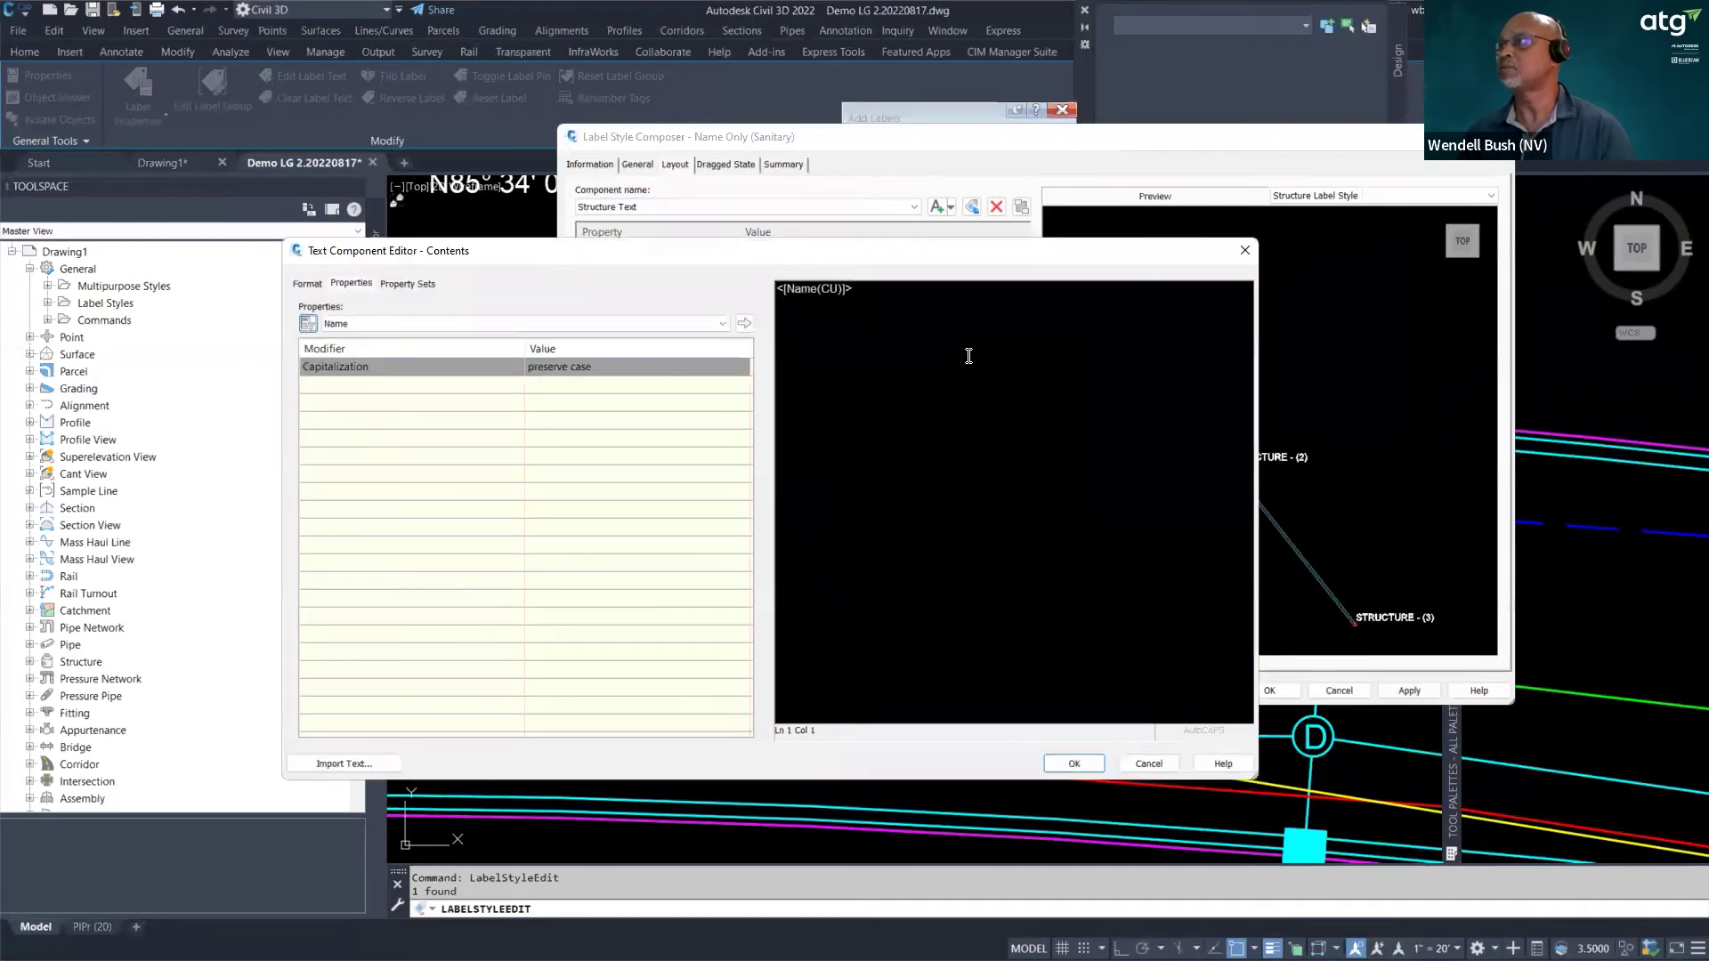
- Add a second line below the name containing the Condition property from the ExistStructure Table property set
key("Return")
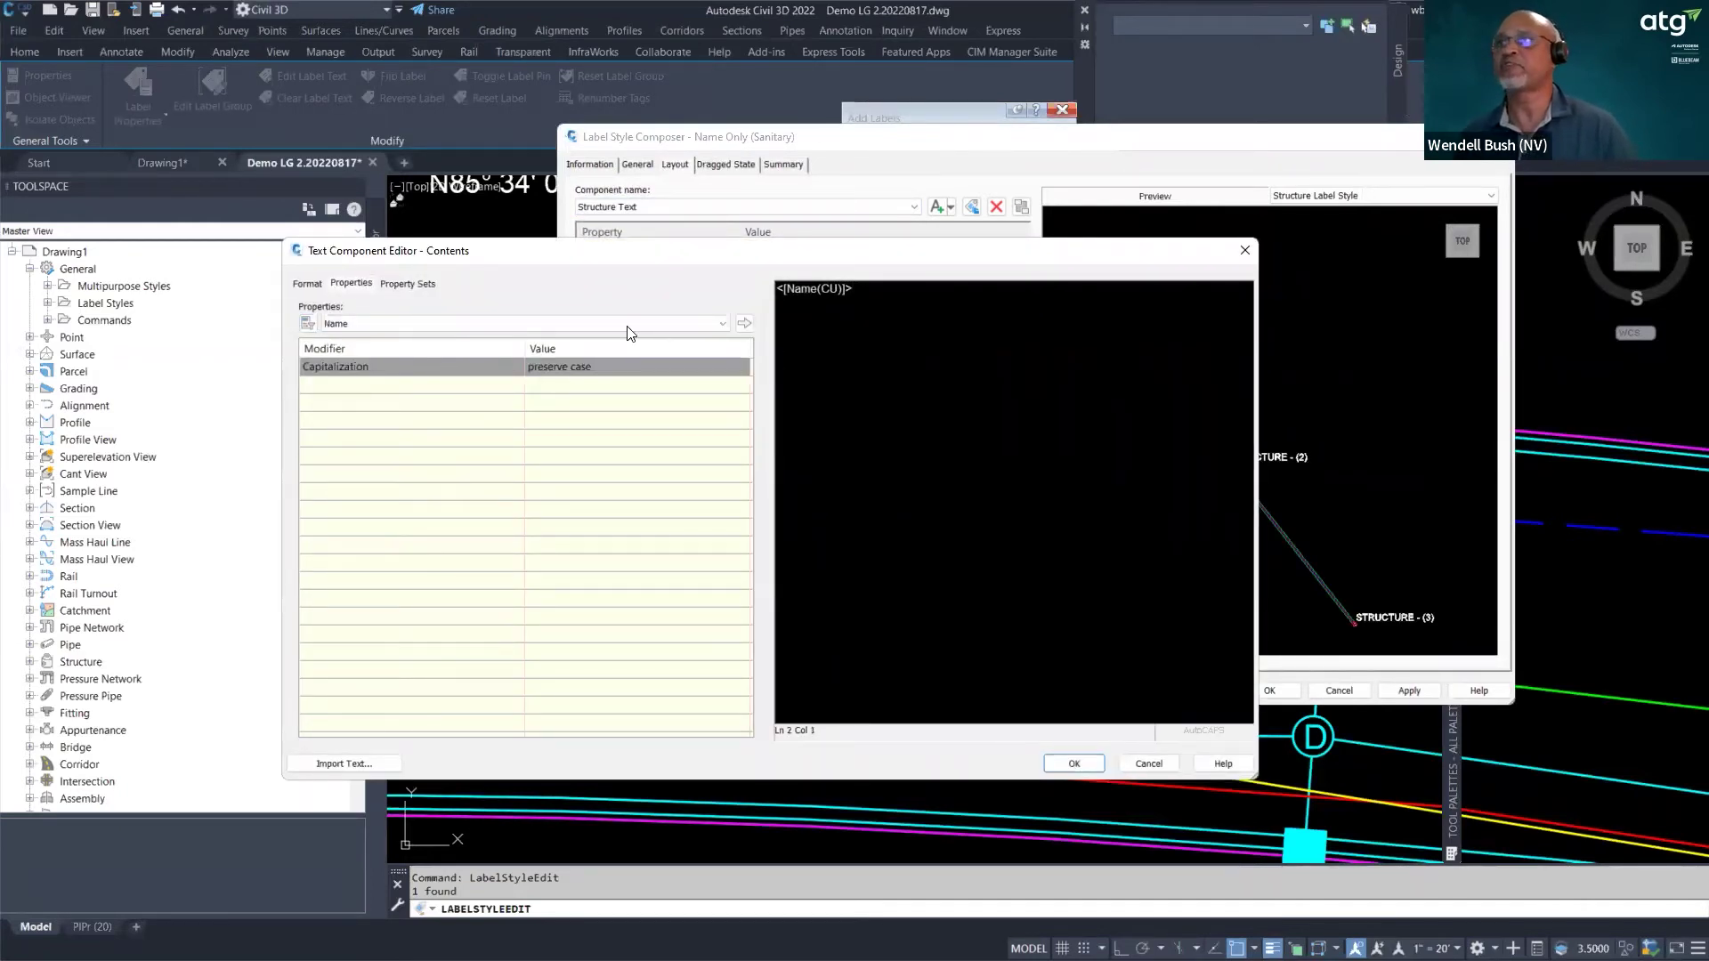
left_click(410, 283)
left_click(481, 324)
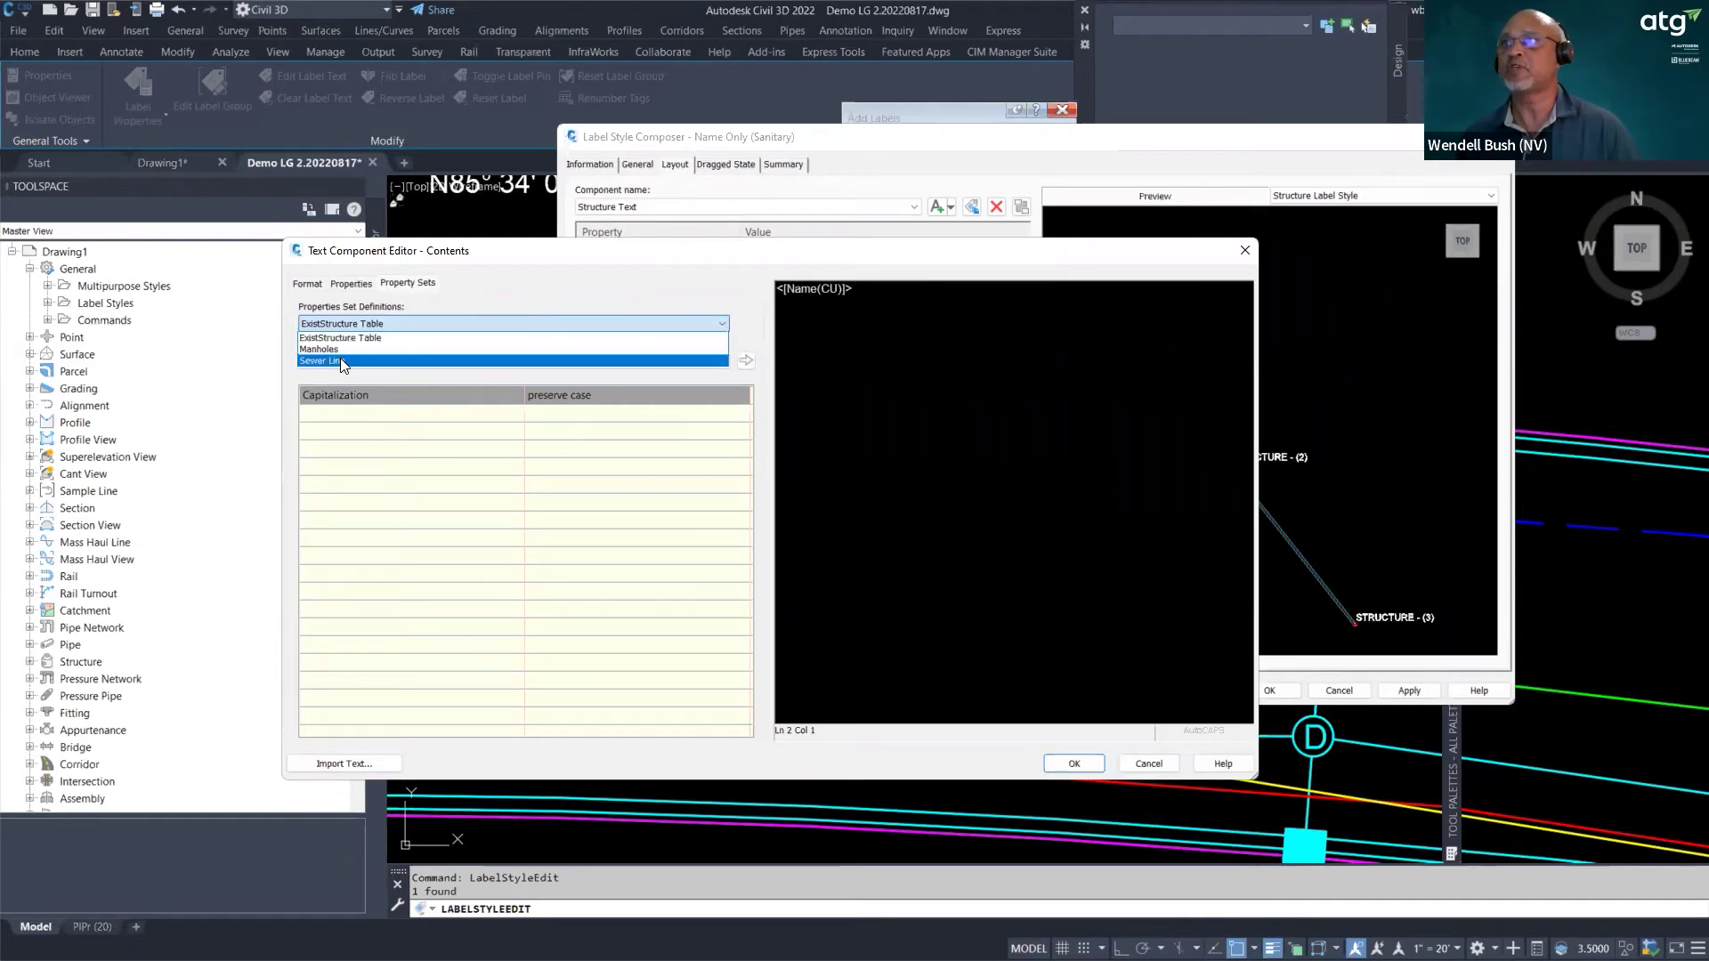
left_click(361, 338)
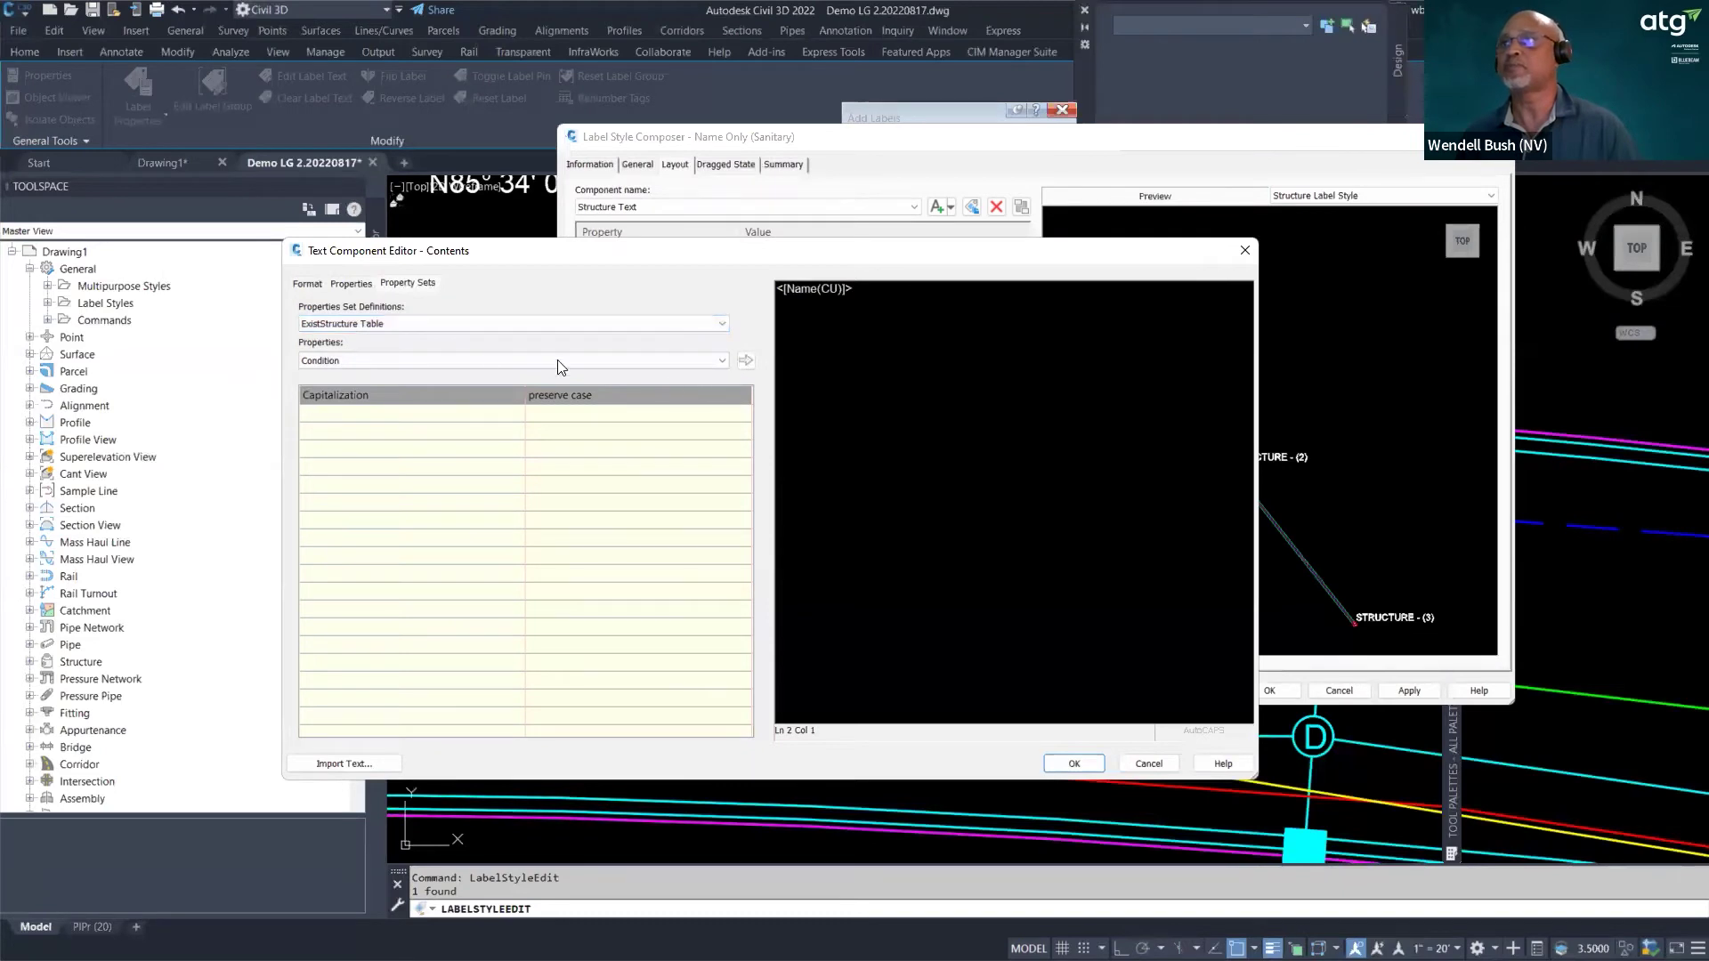
left_click(746, 360)
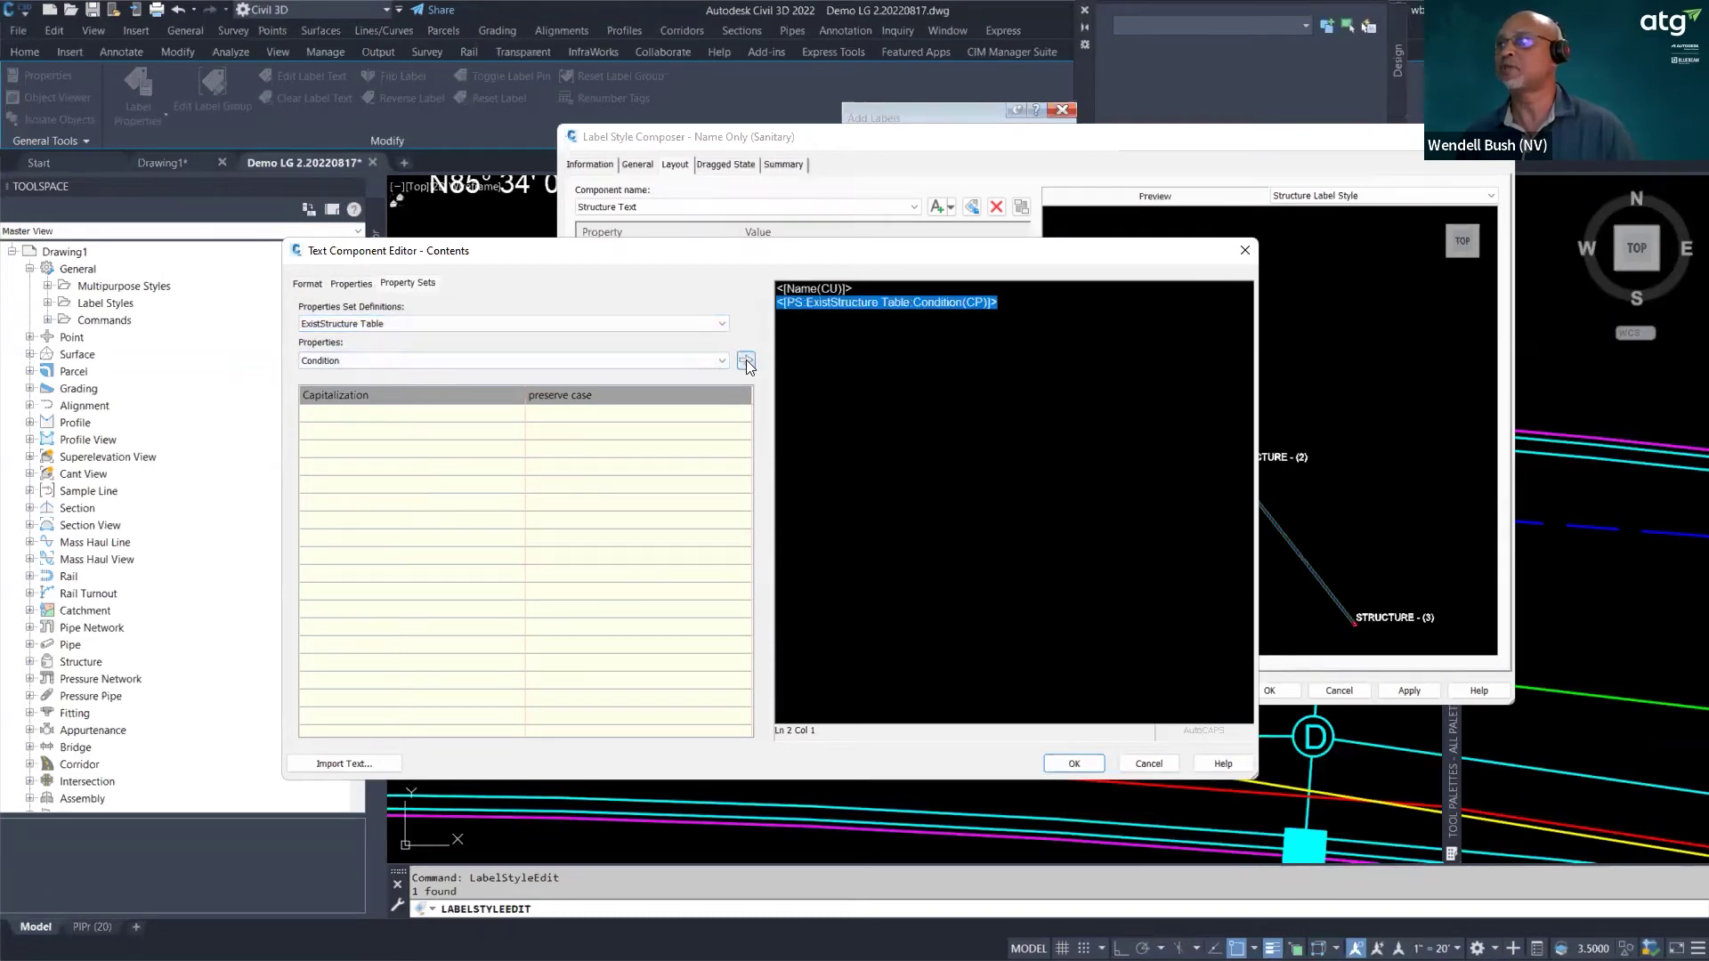
- Put the prefix "Condition: " in front of the condition field on the second line of the label text
left_click(1010, 305)
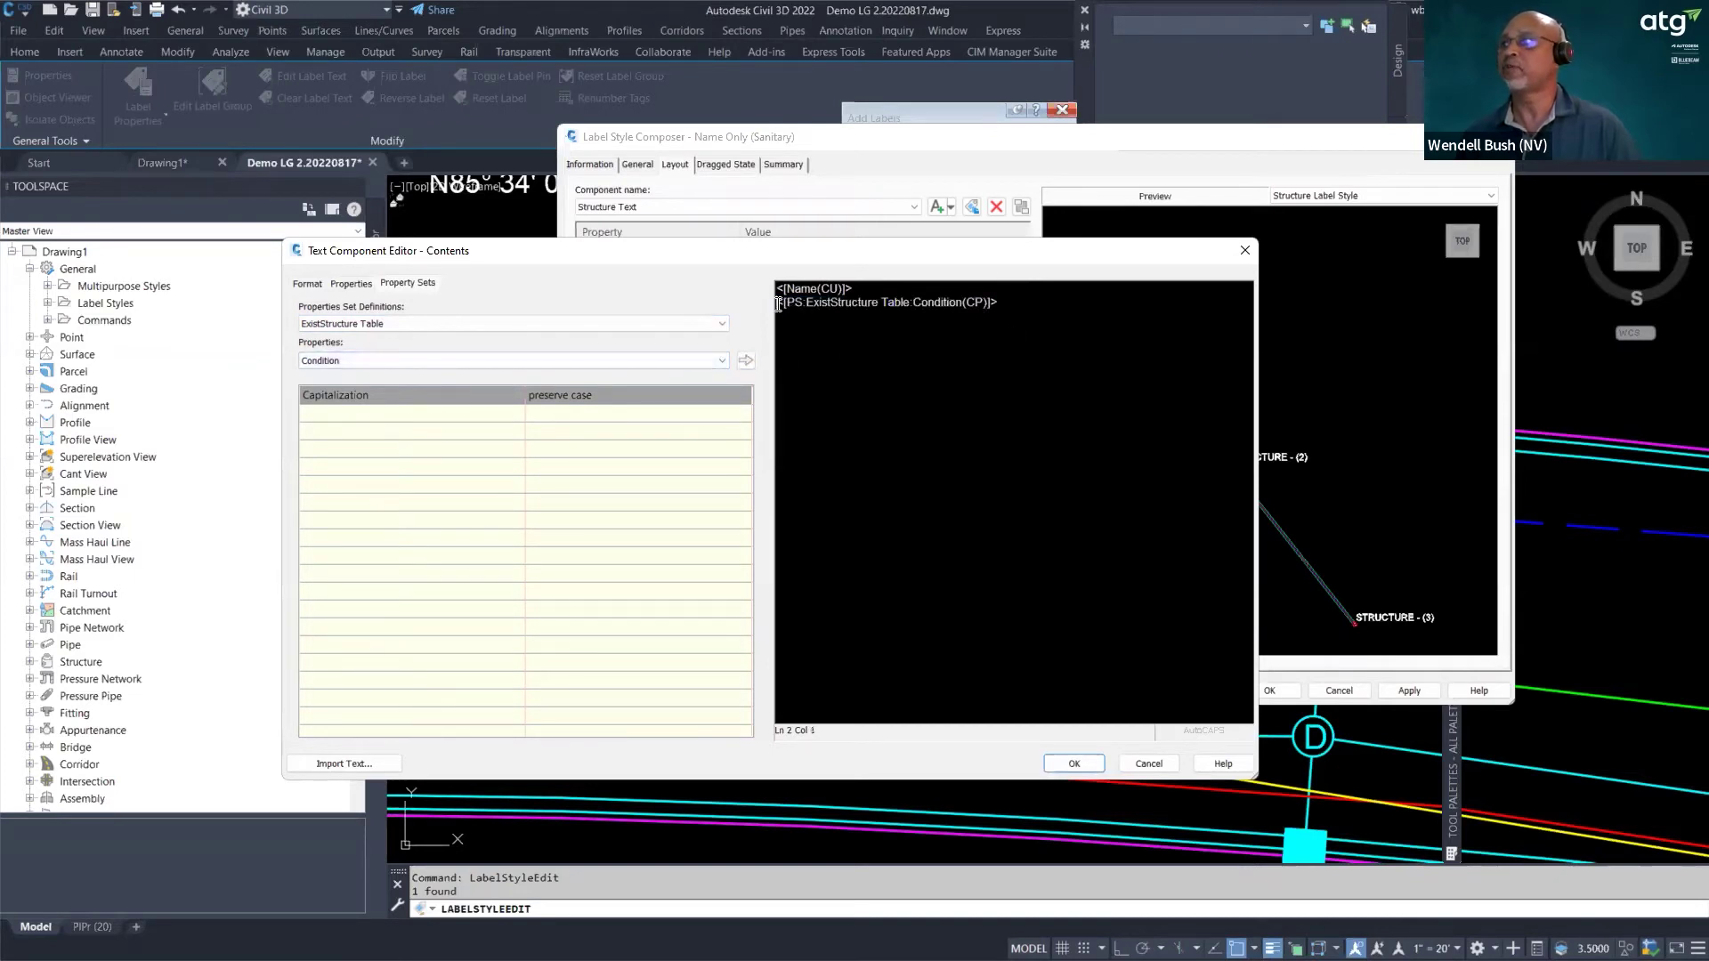
type("cO")
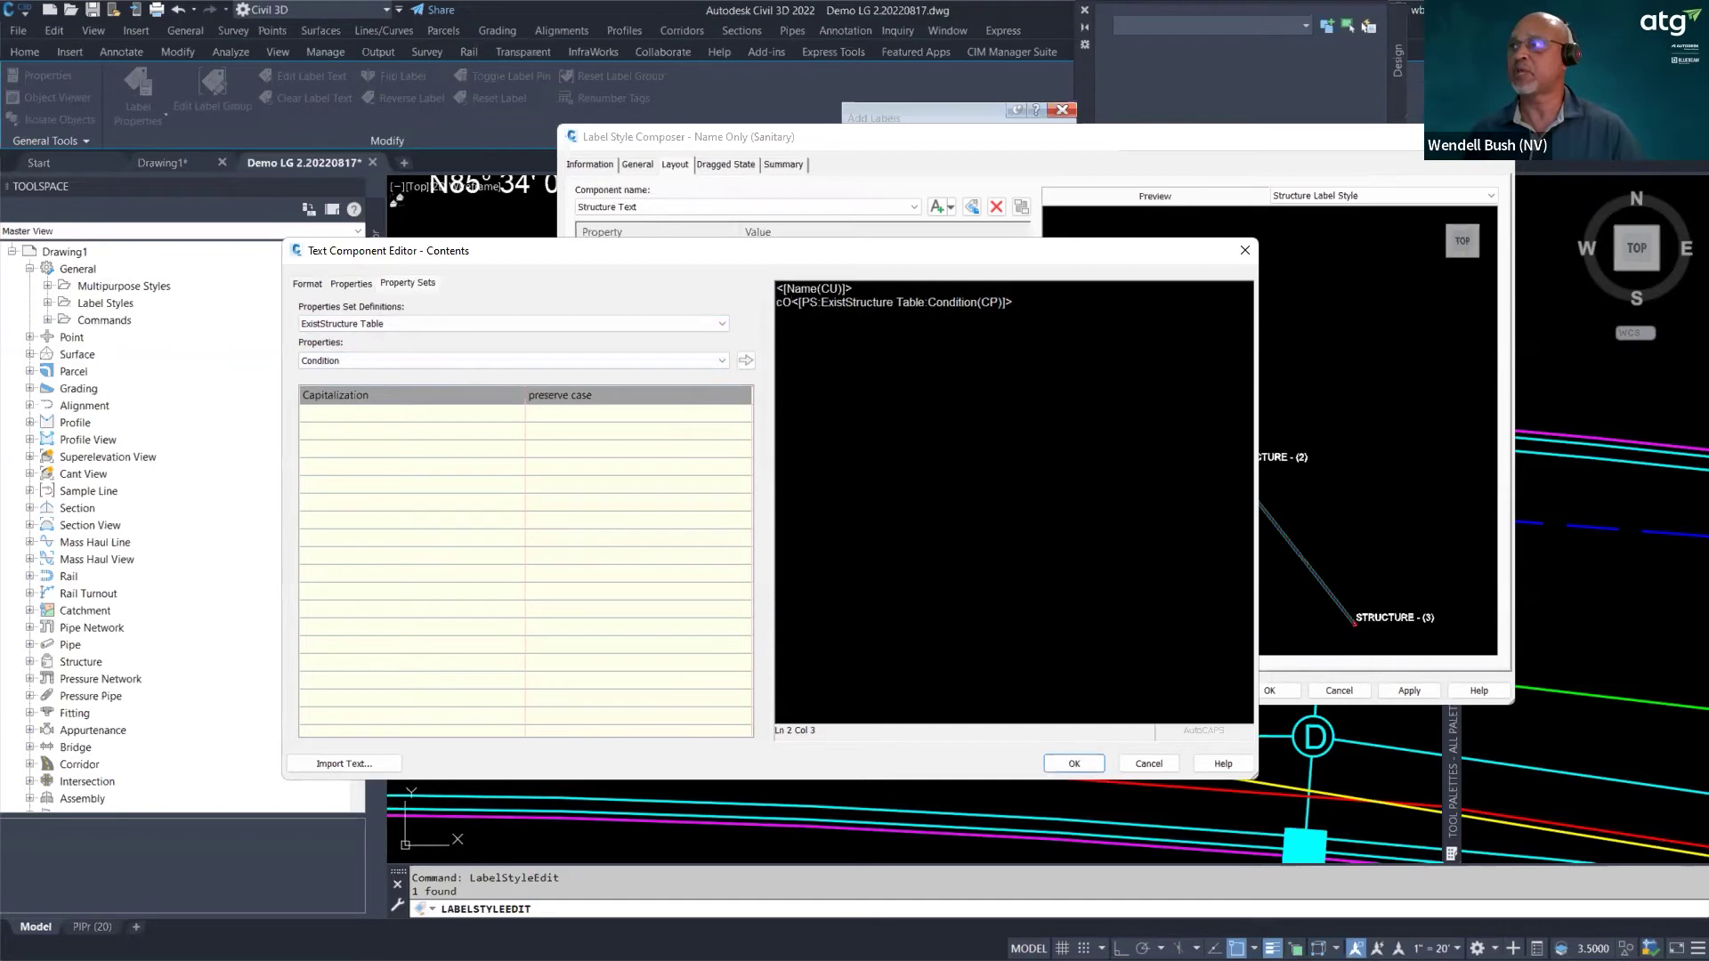
key("BackSpace")
key("BackSpace")
type("cON")
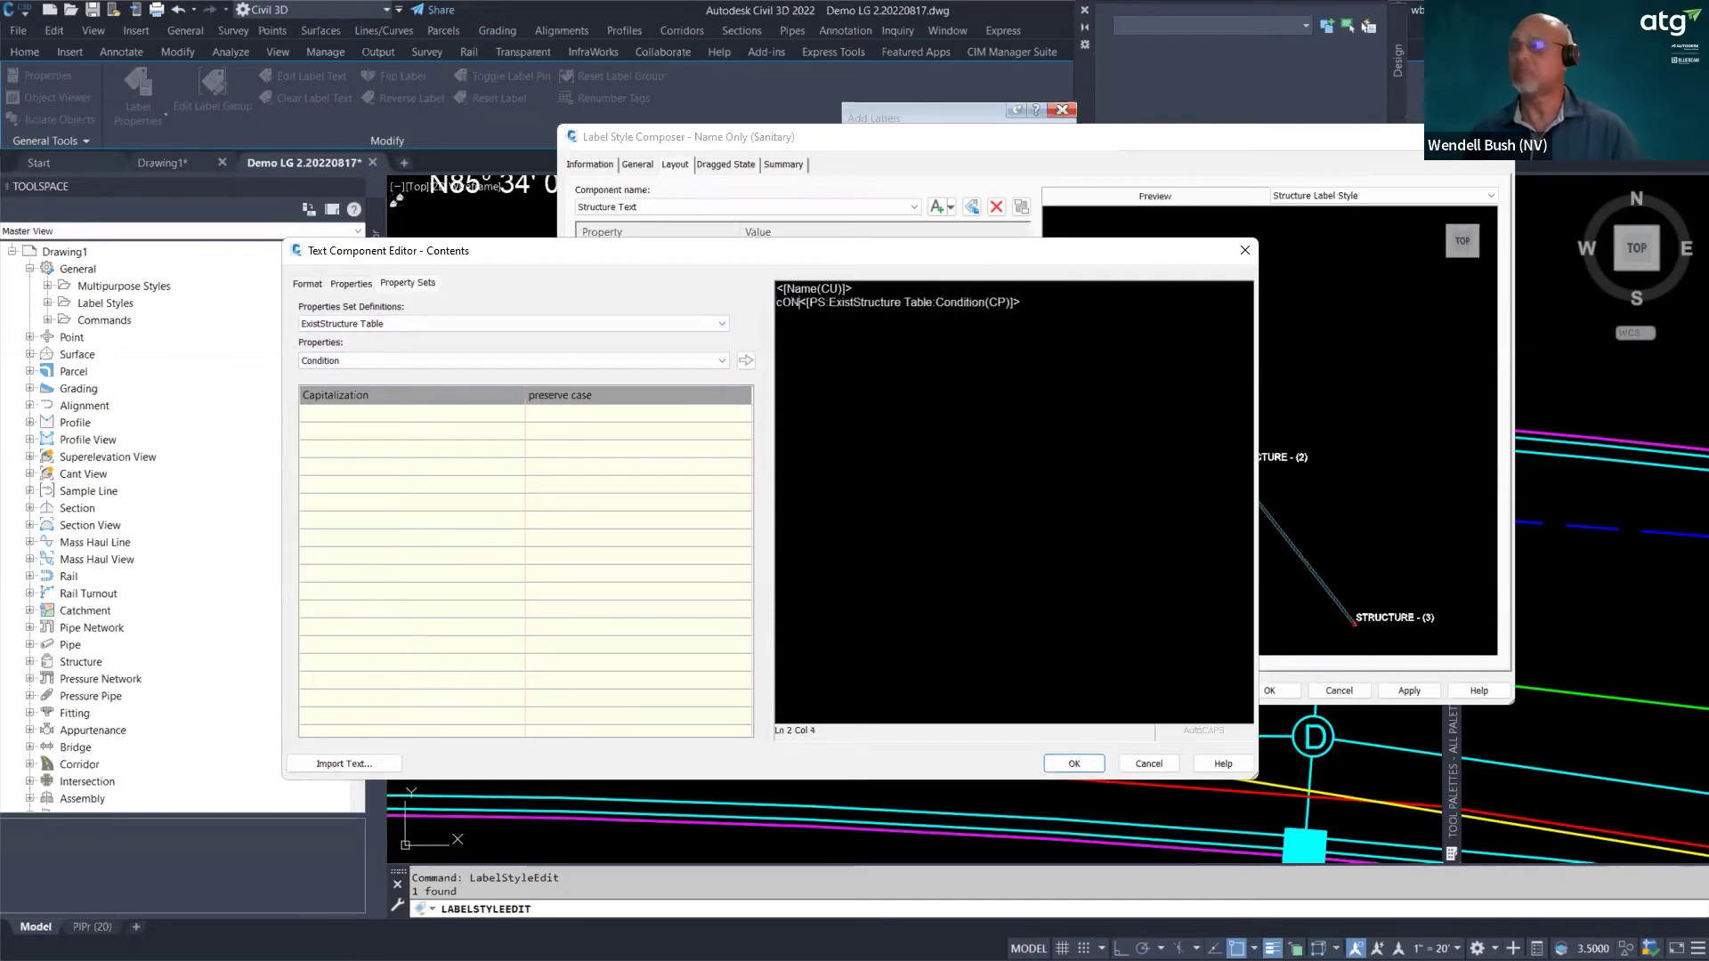
key("BackSpace")
key("BackSpace")
key("BackSpace")
type("Con")
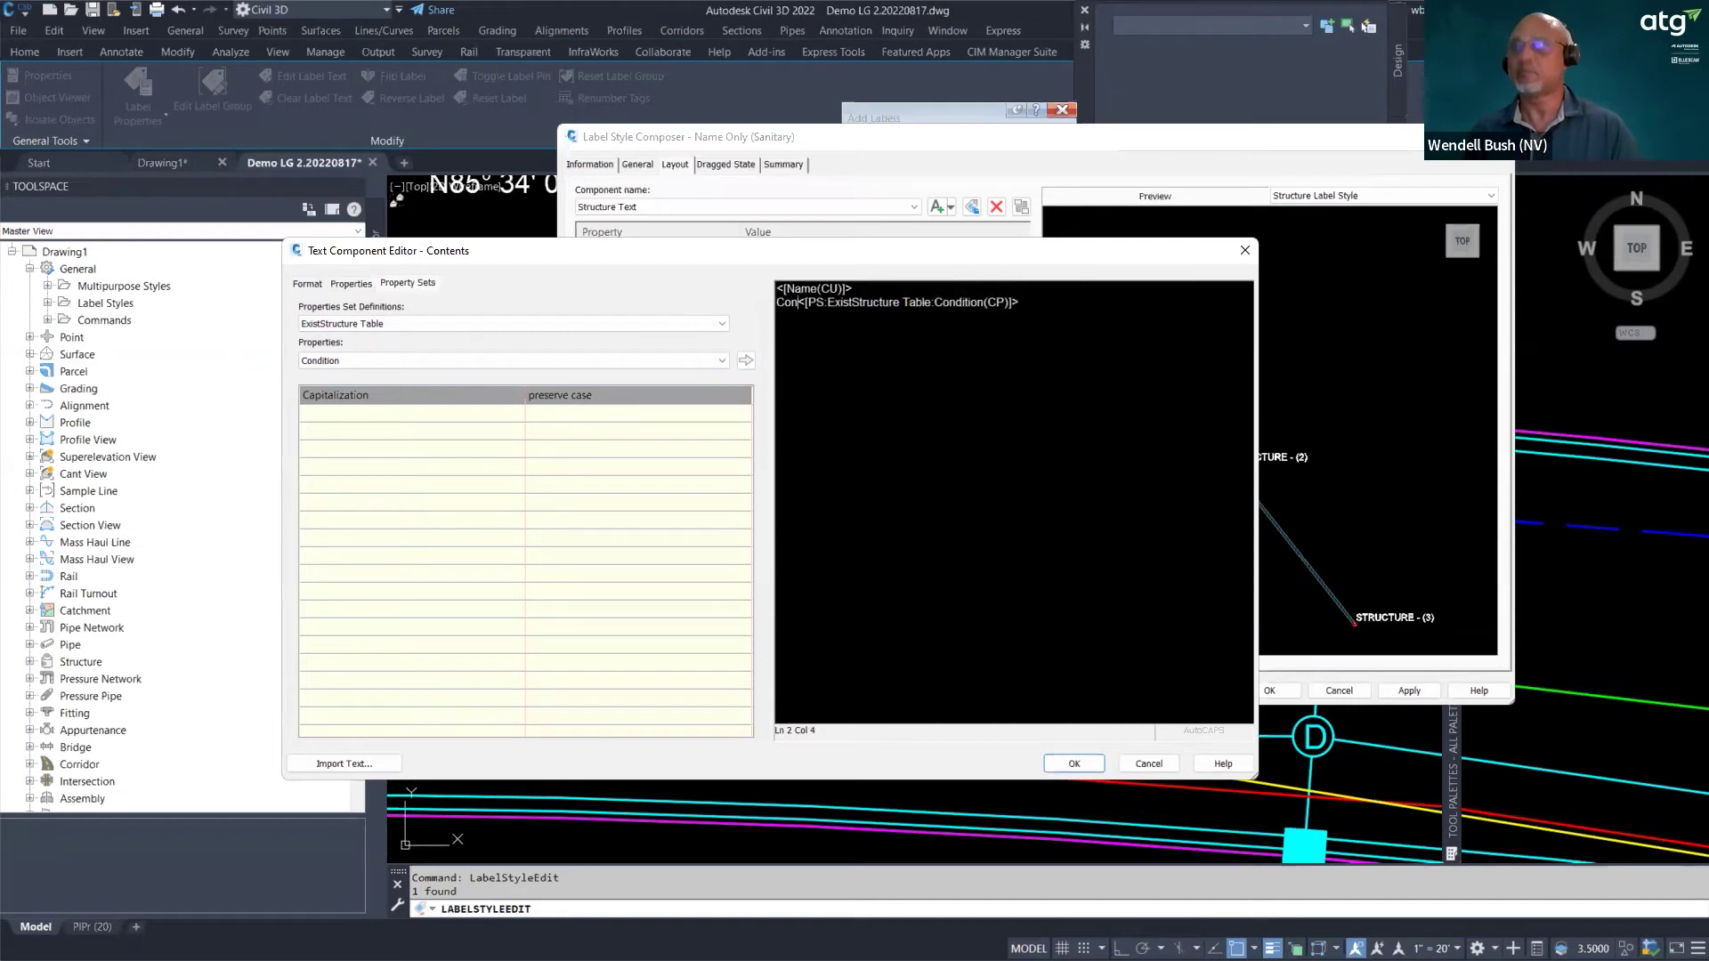
type("d")
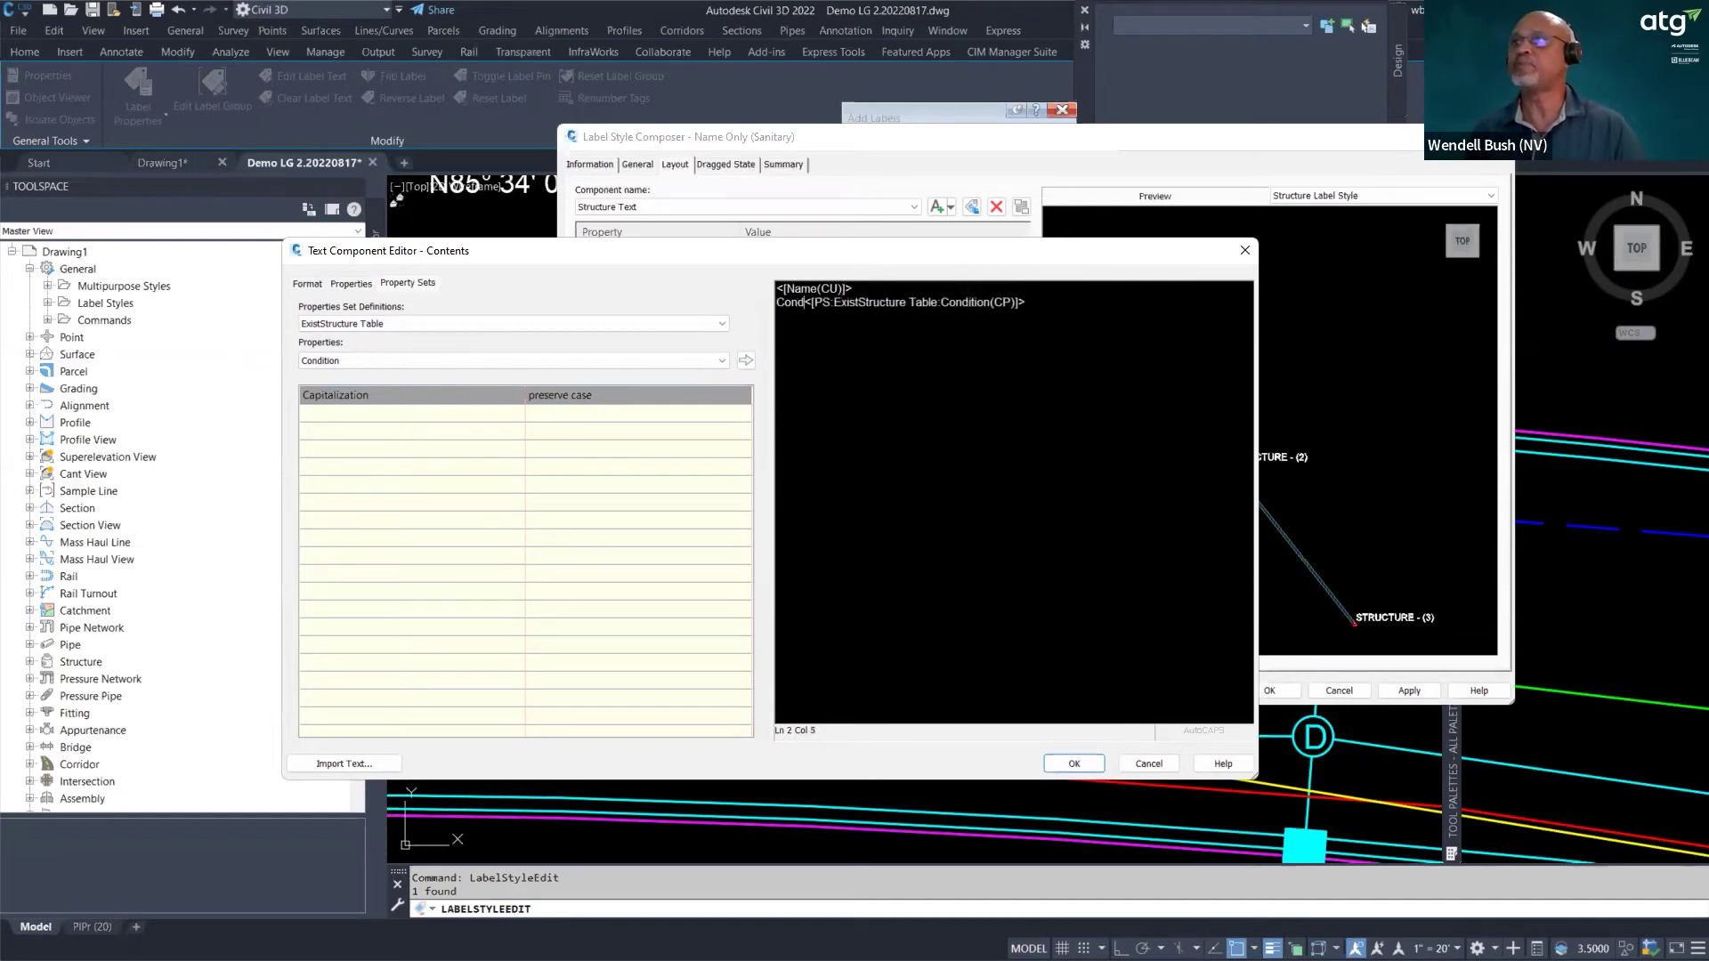
type("ition:")
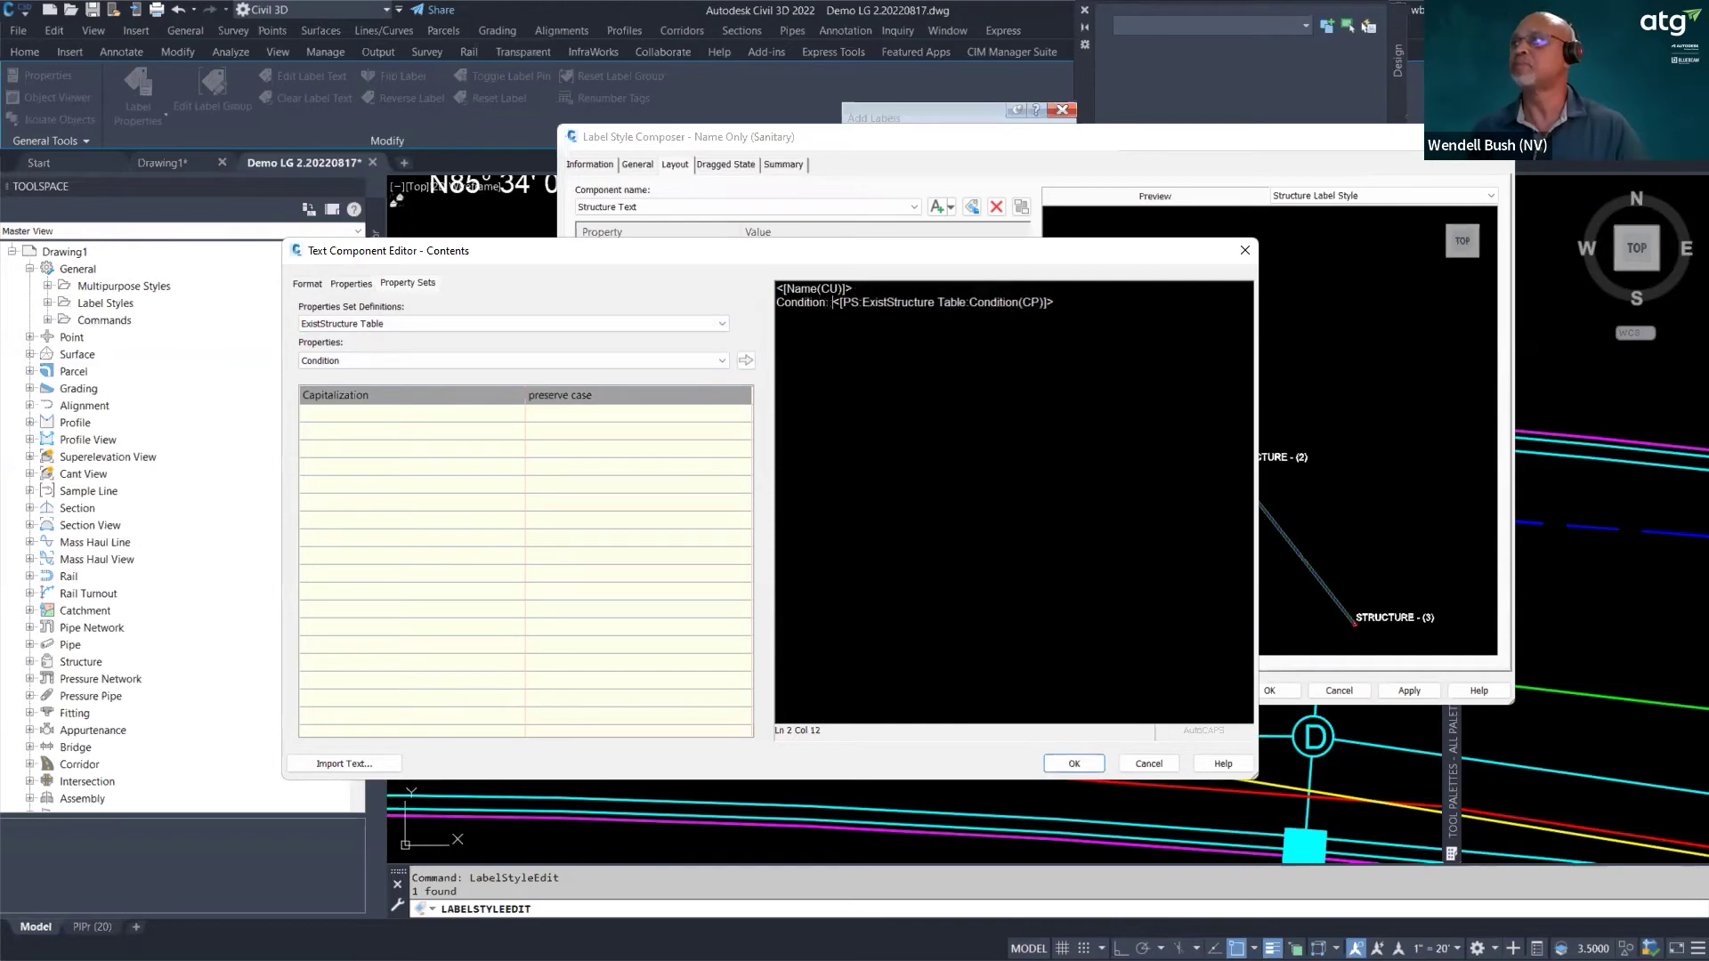
- Insert a line between the name and the condition containing the Owner property from the ExistStructure Table property set
left_click(1068, 309)
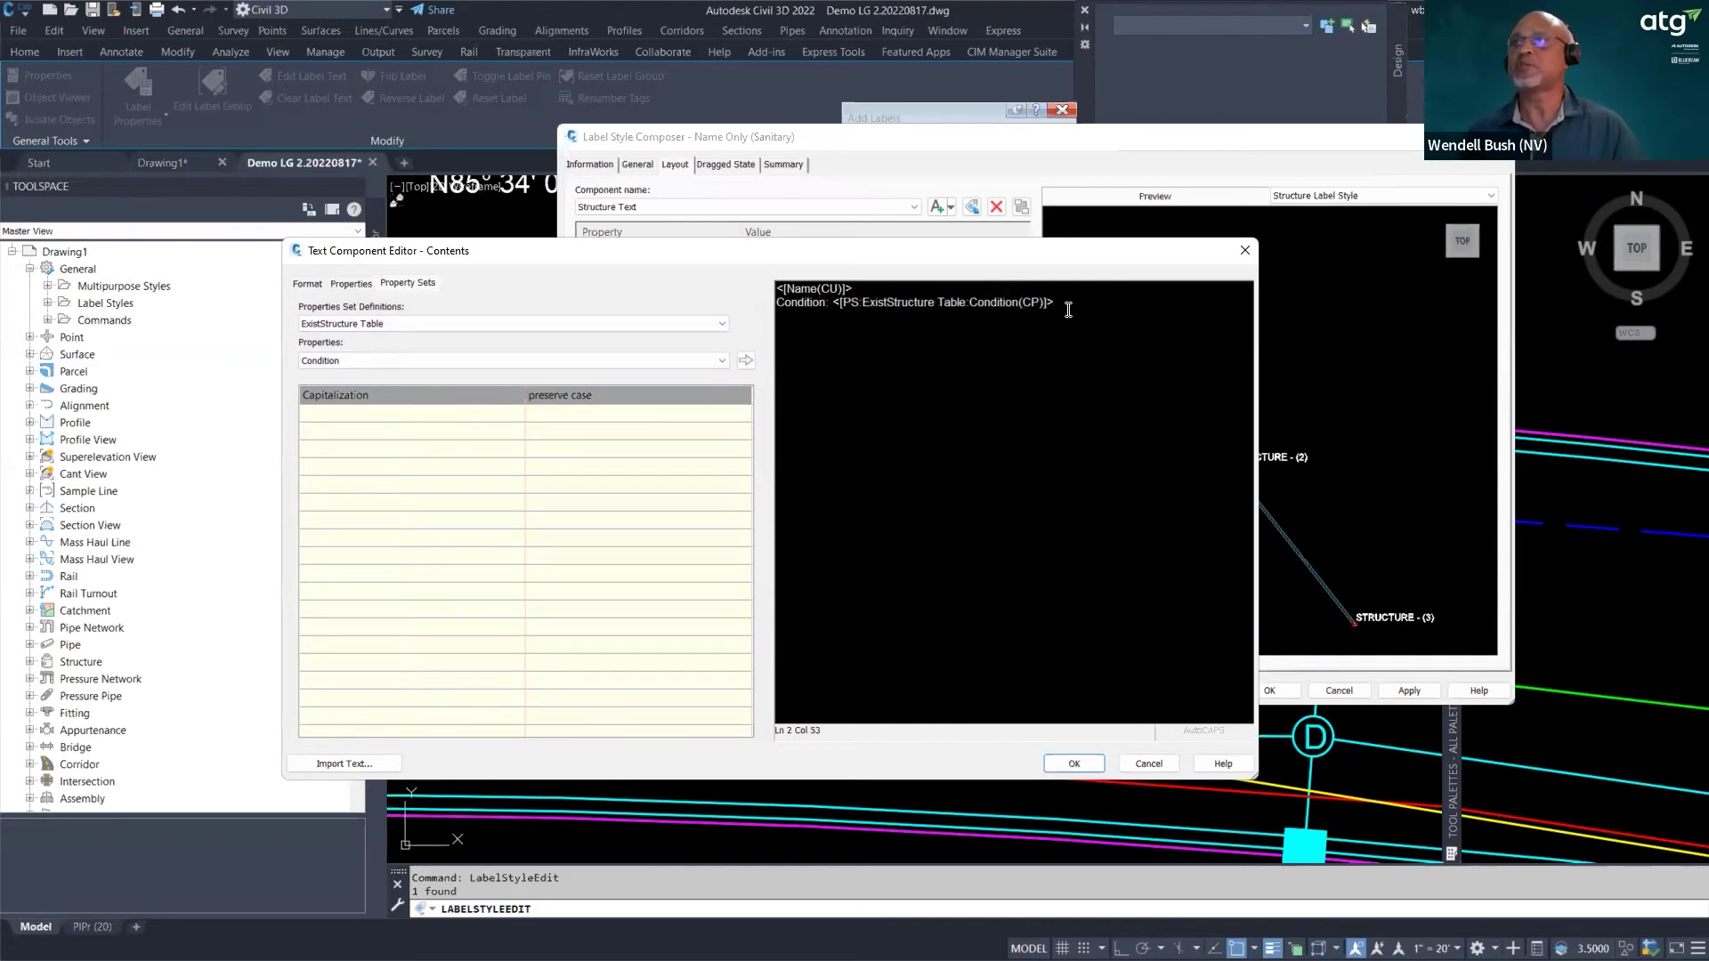
key("BackSpace")
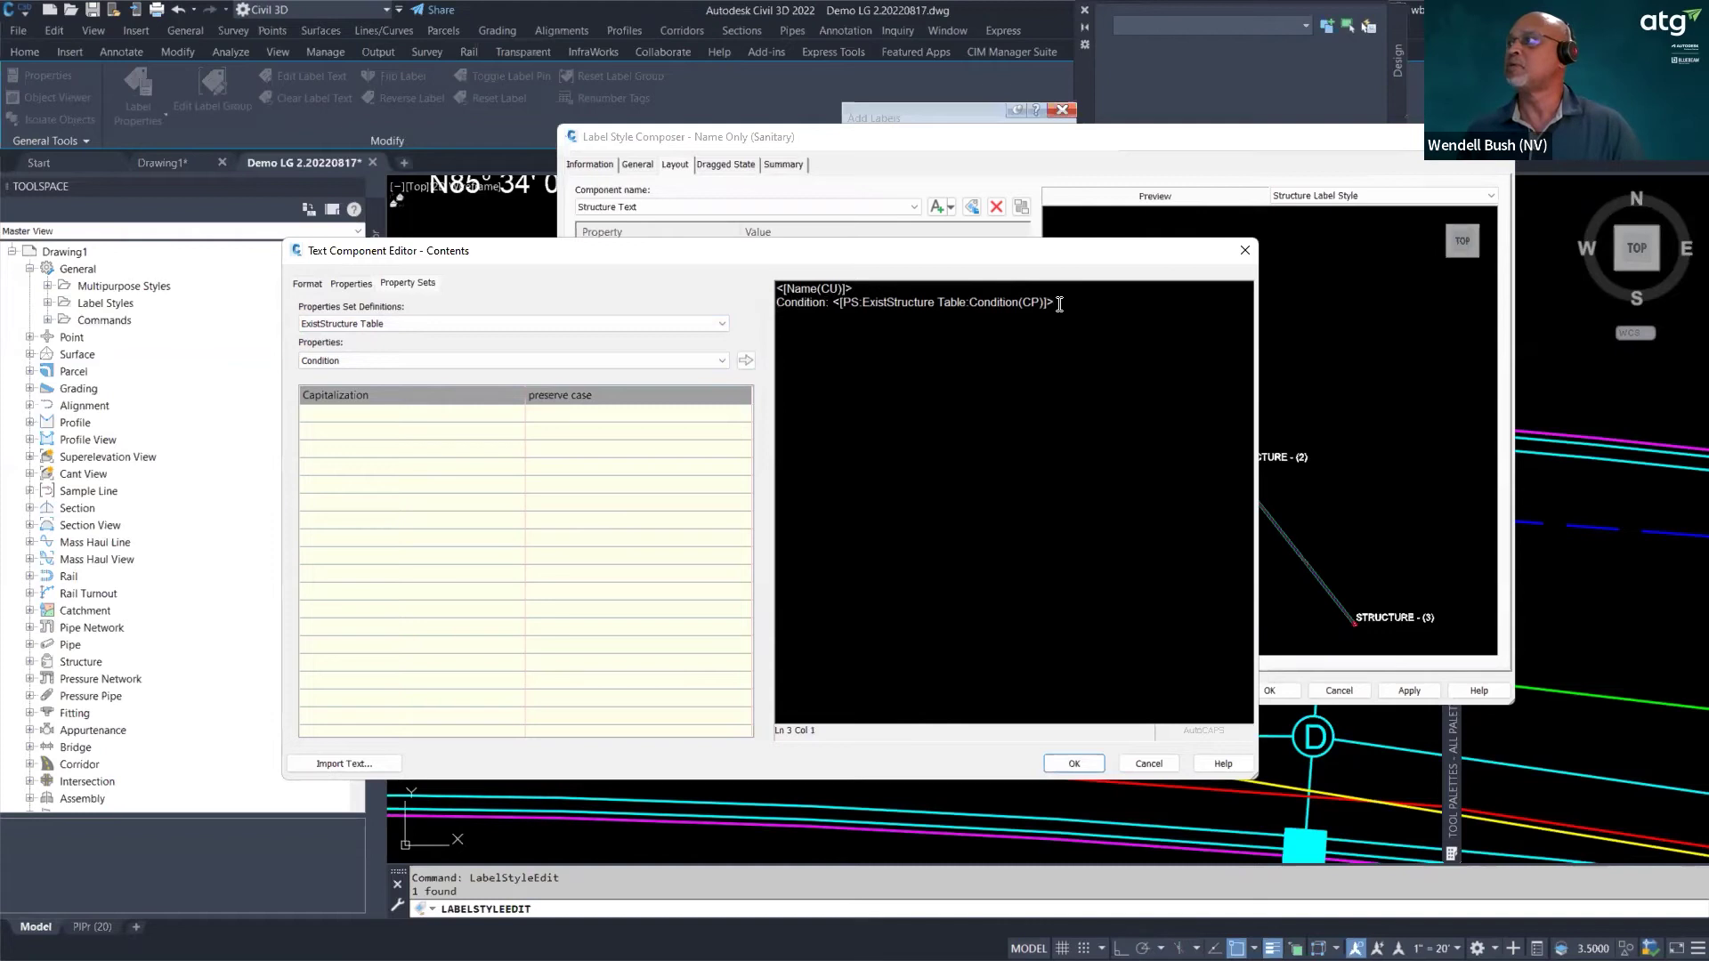
right_click(1058, 309)
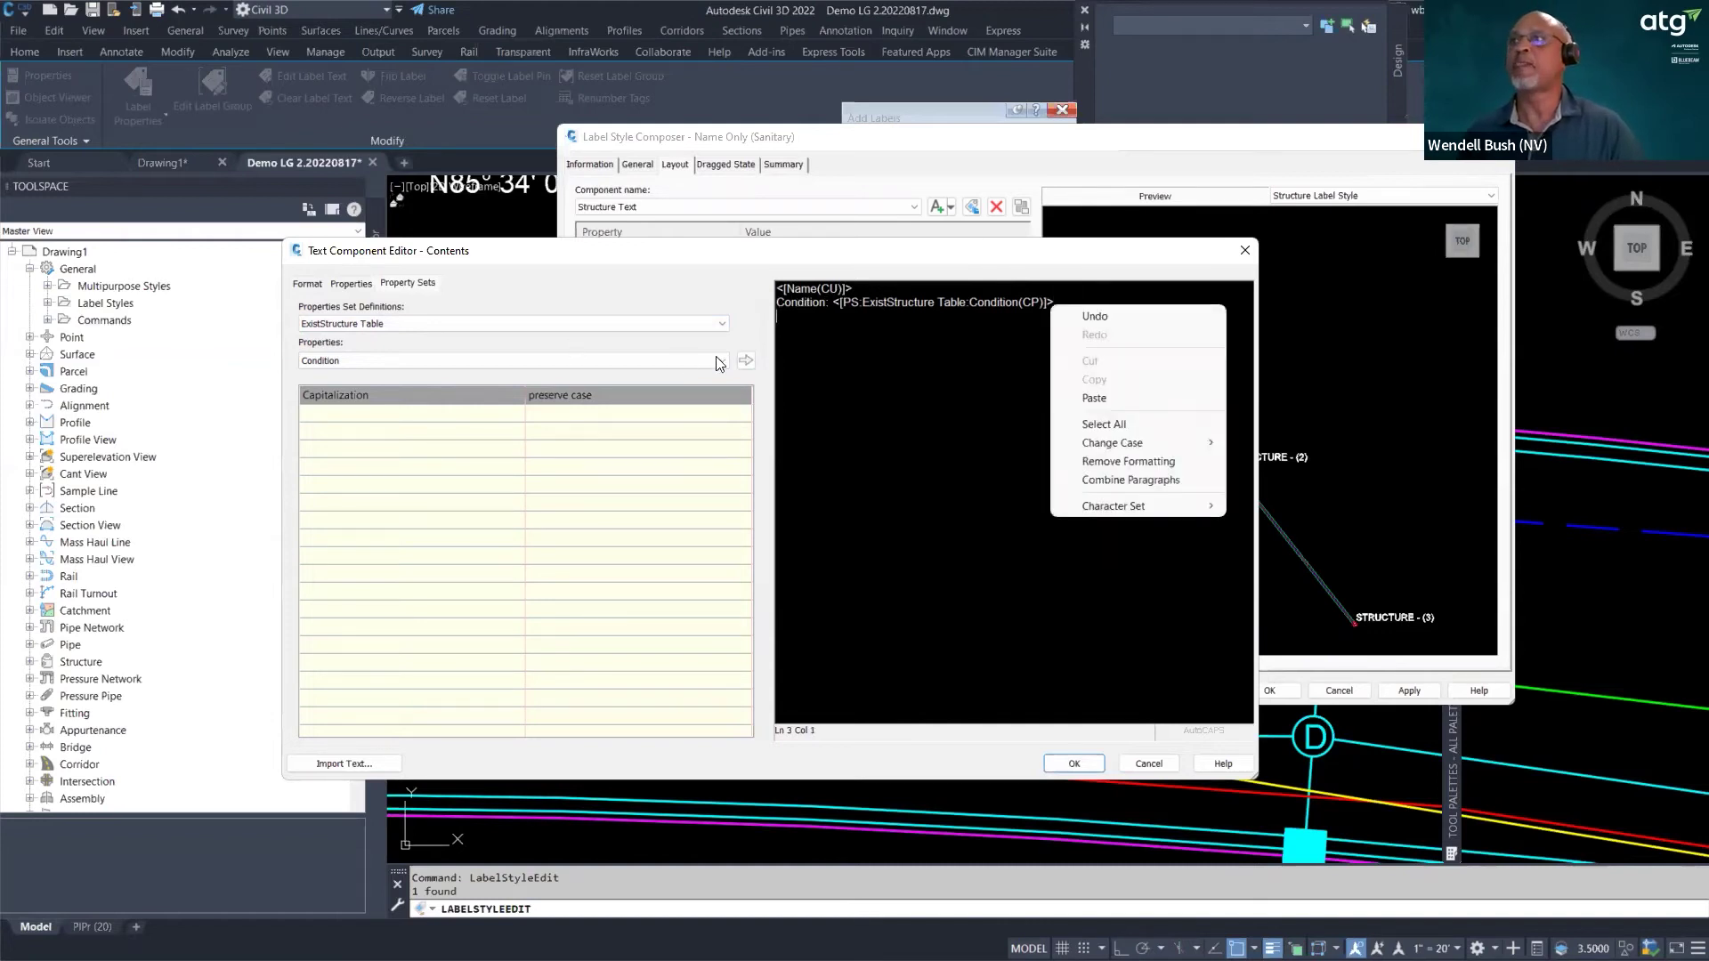
left_click(722, 361)
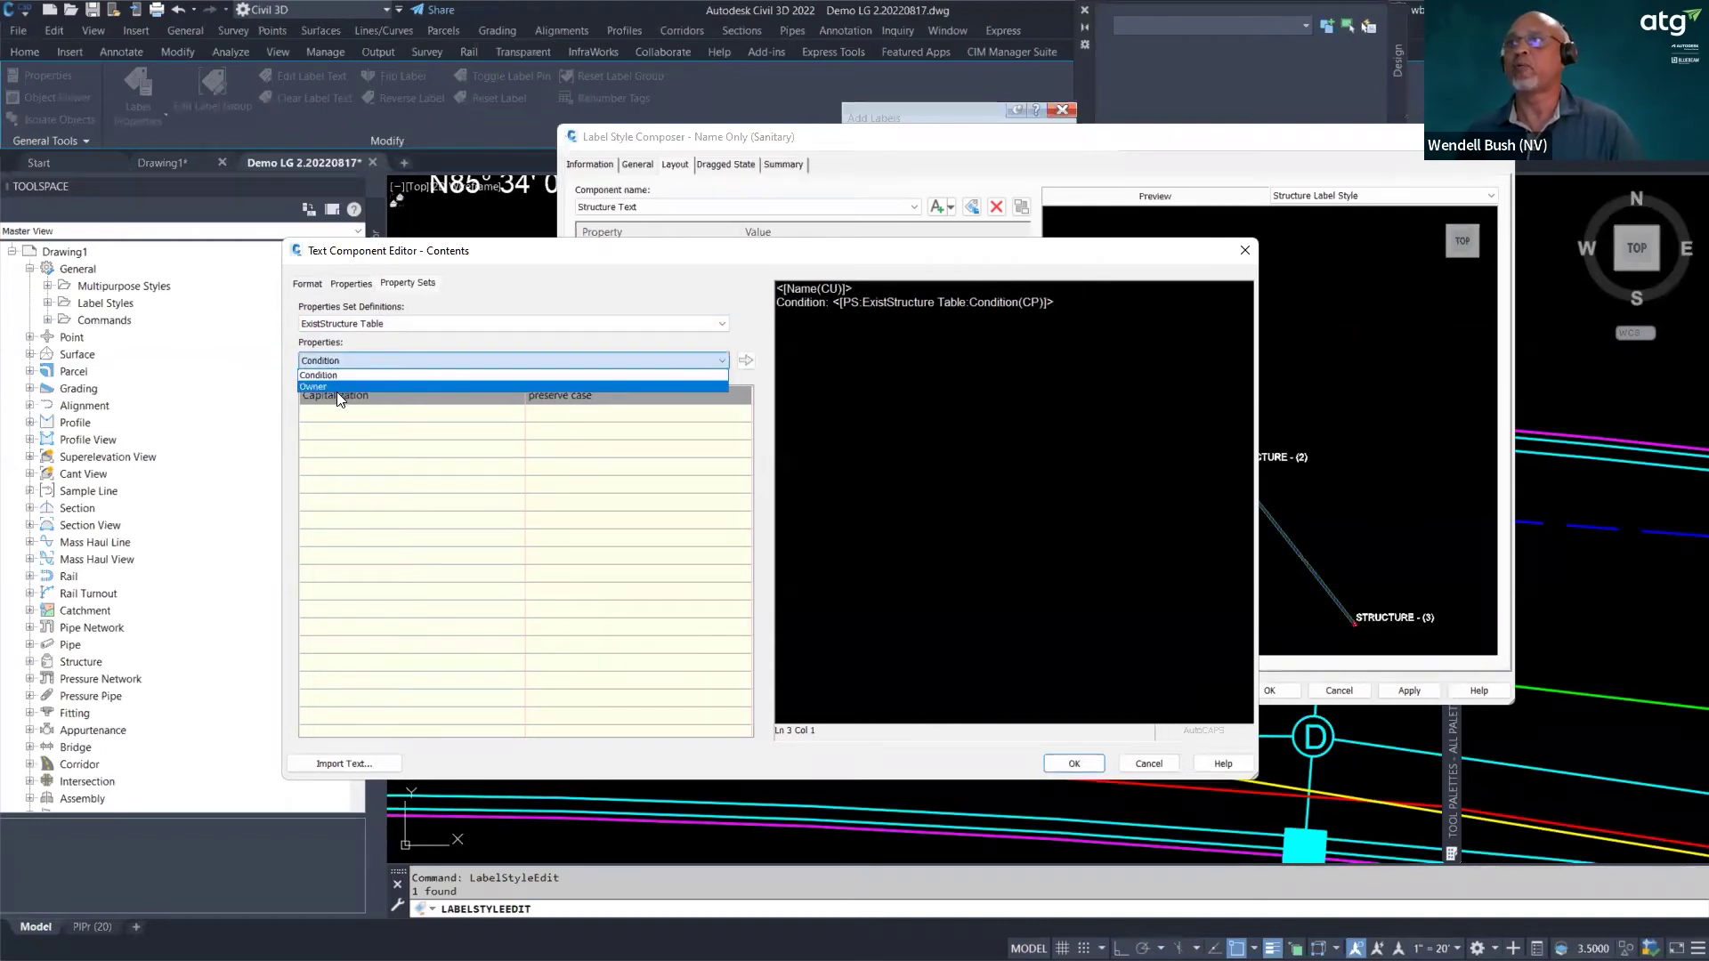
left_click(329, 387)
left_click(1065, 302)
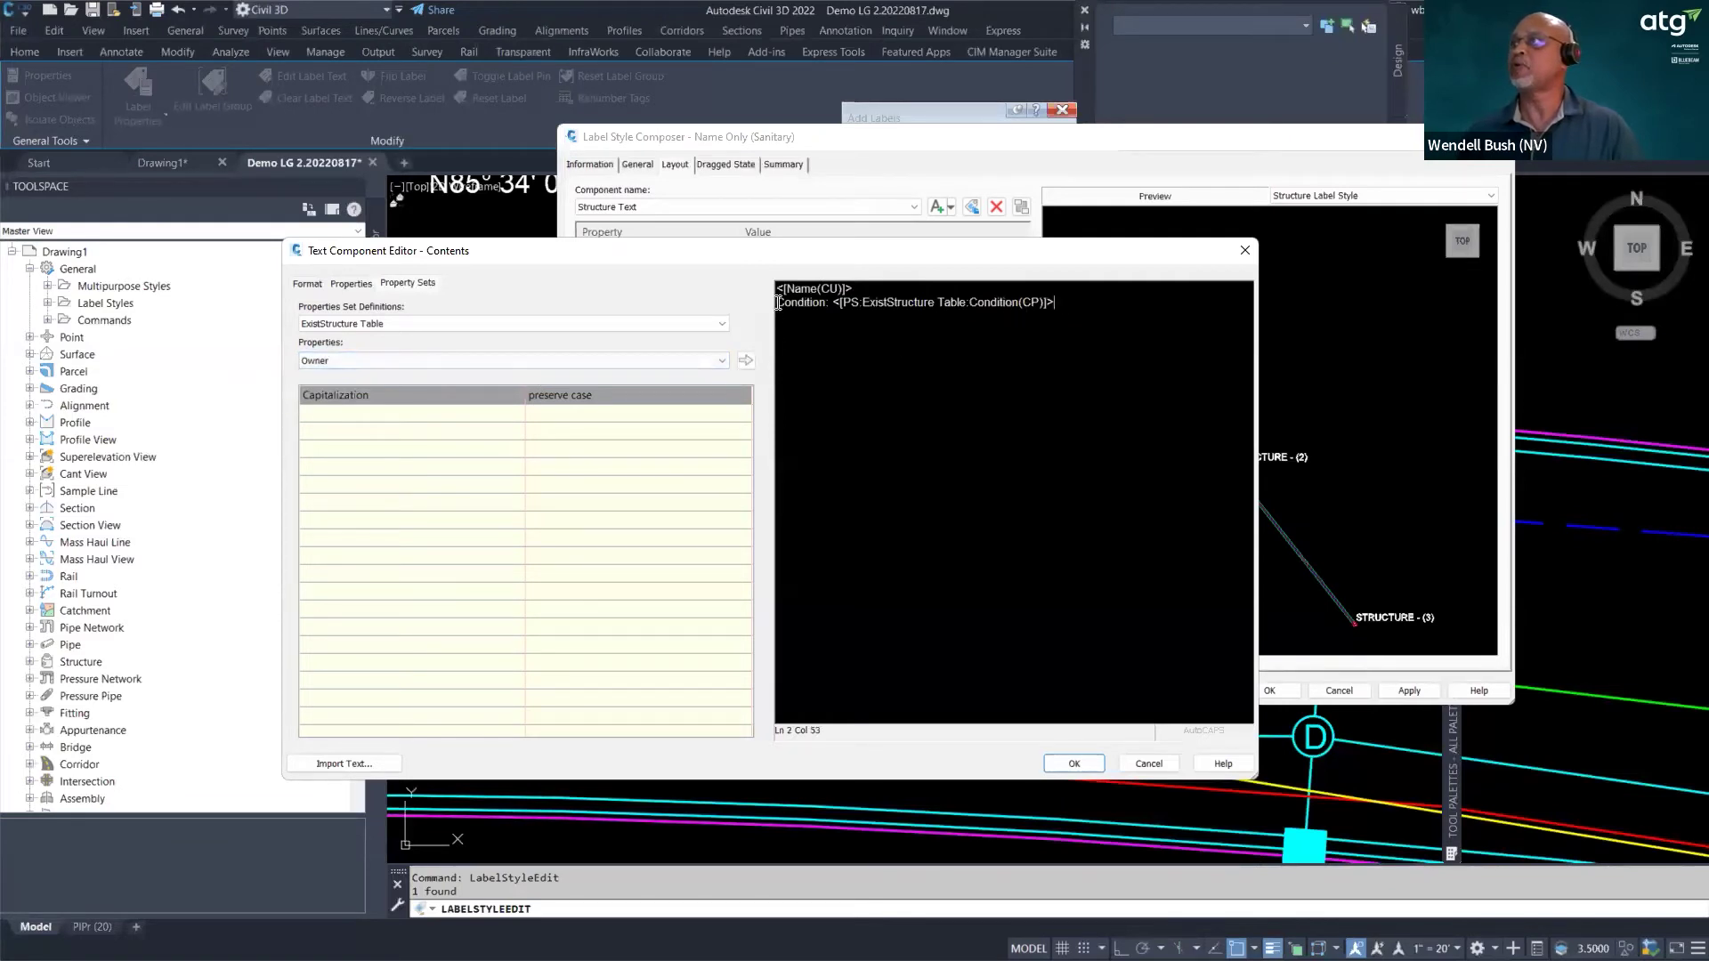
key("Return")
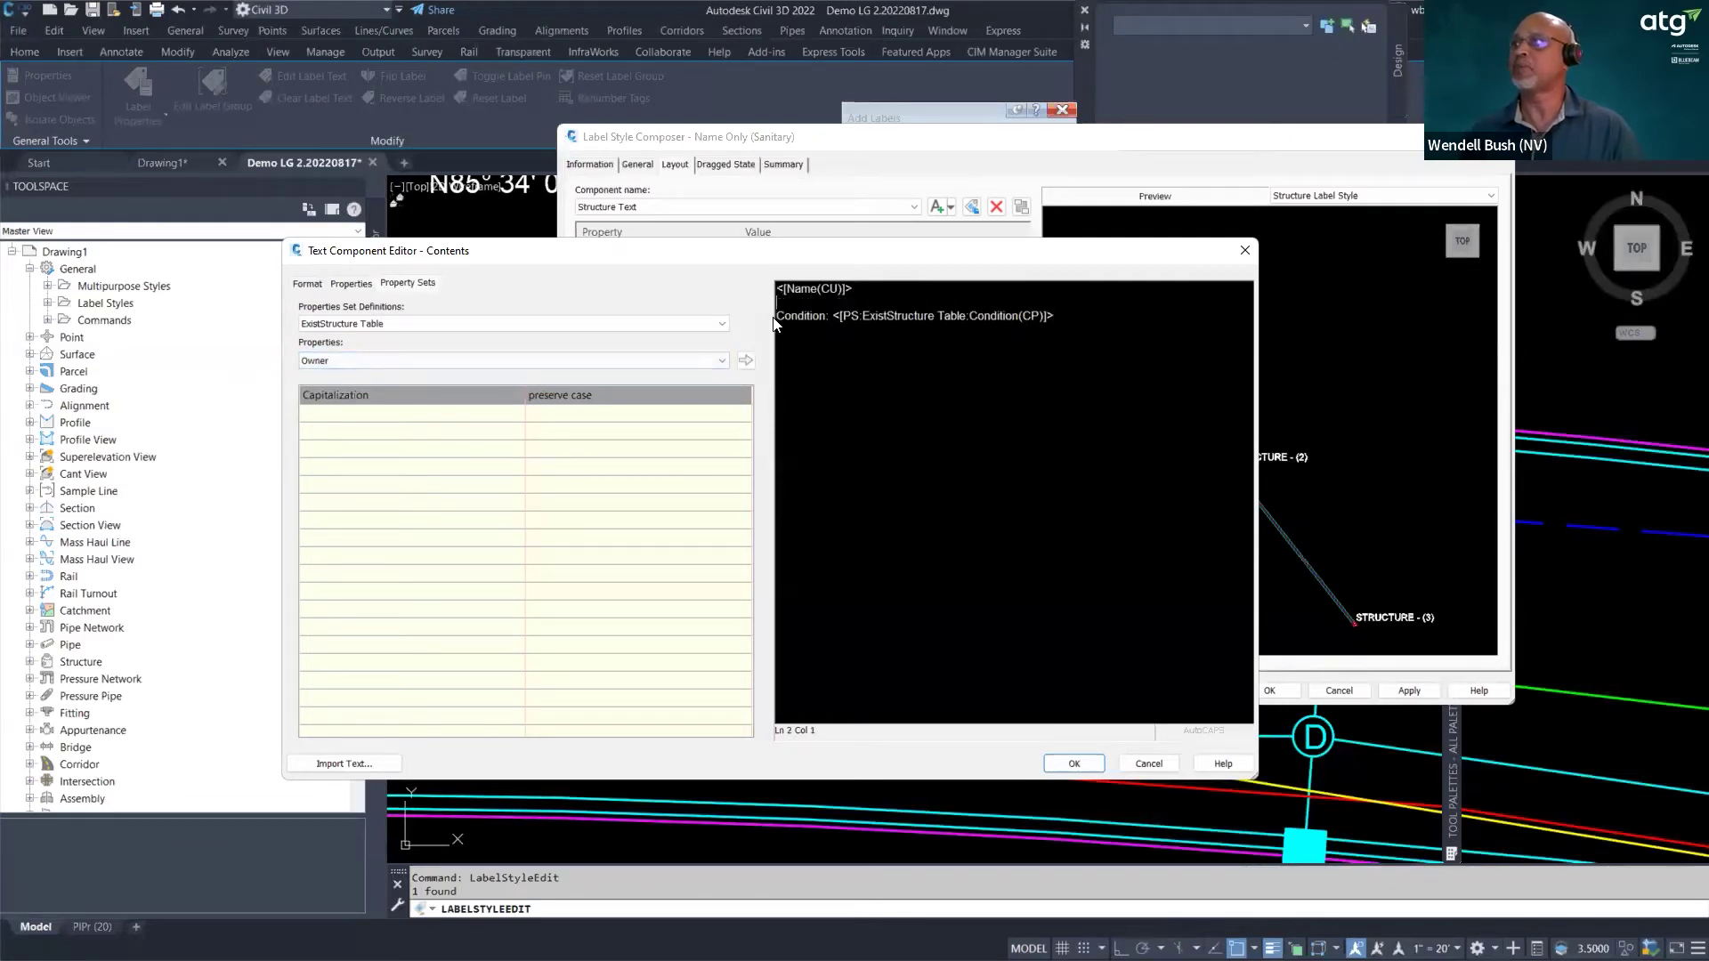
left_click(746, 361)
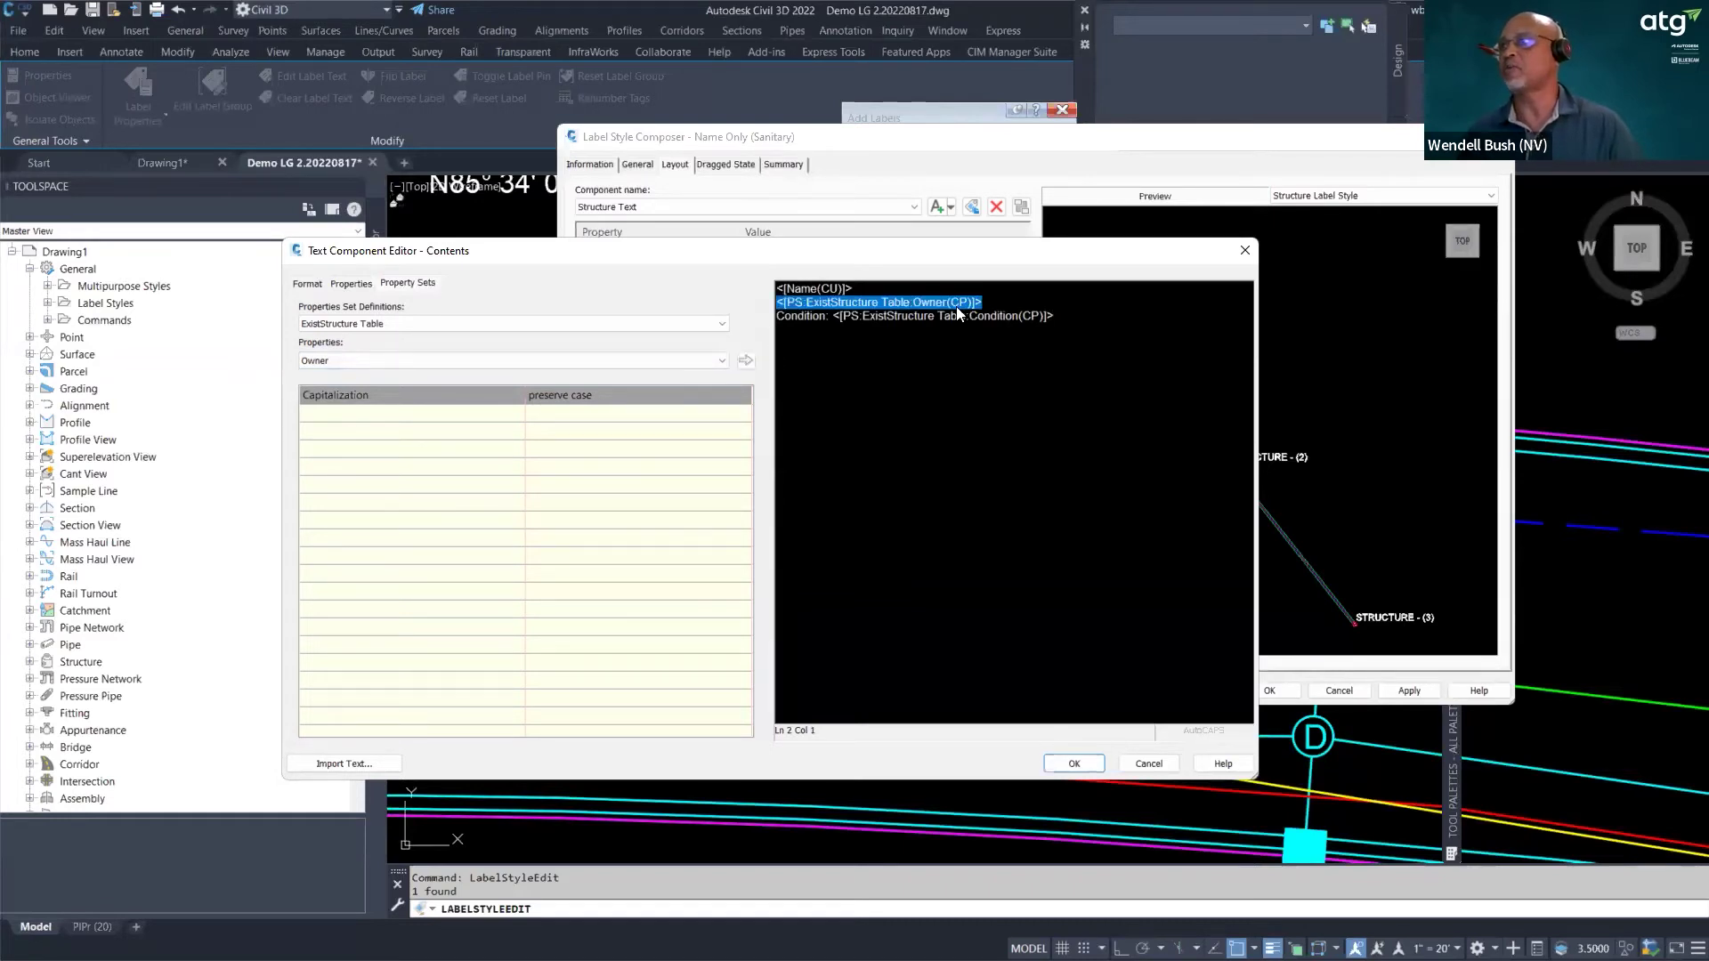
- Put the prefix "Owner: " in front of the owner field on the second line of the label text
left_click(780, 303)
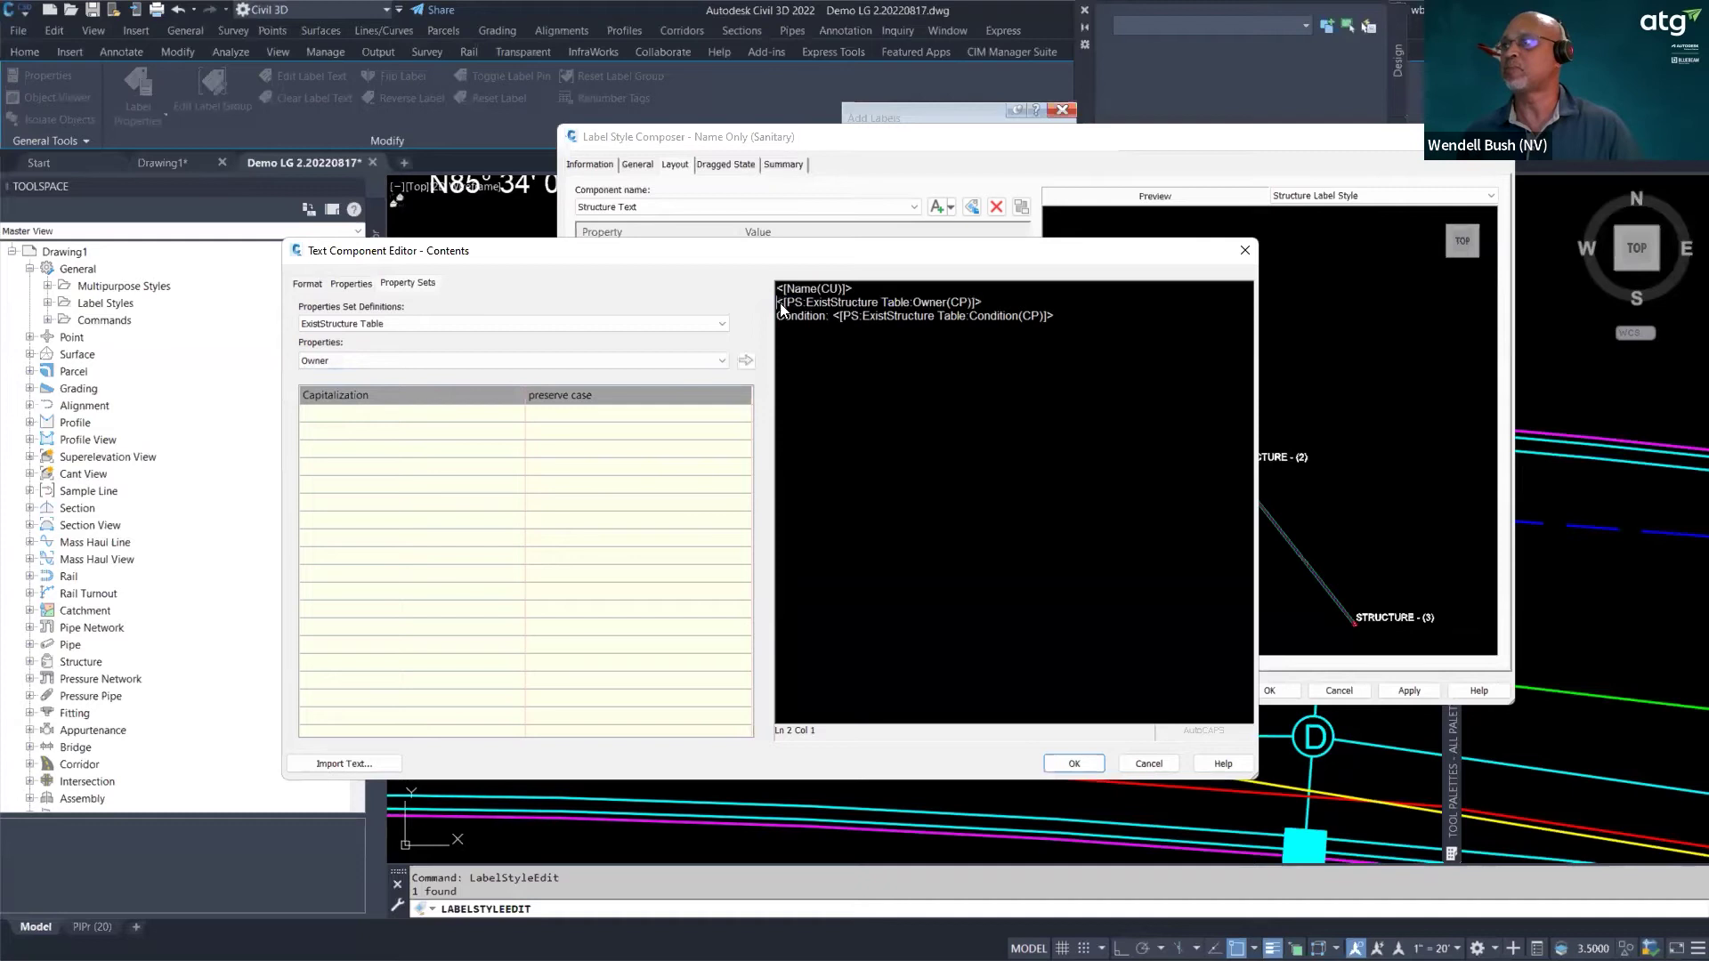
type("O")
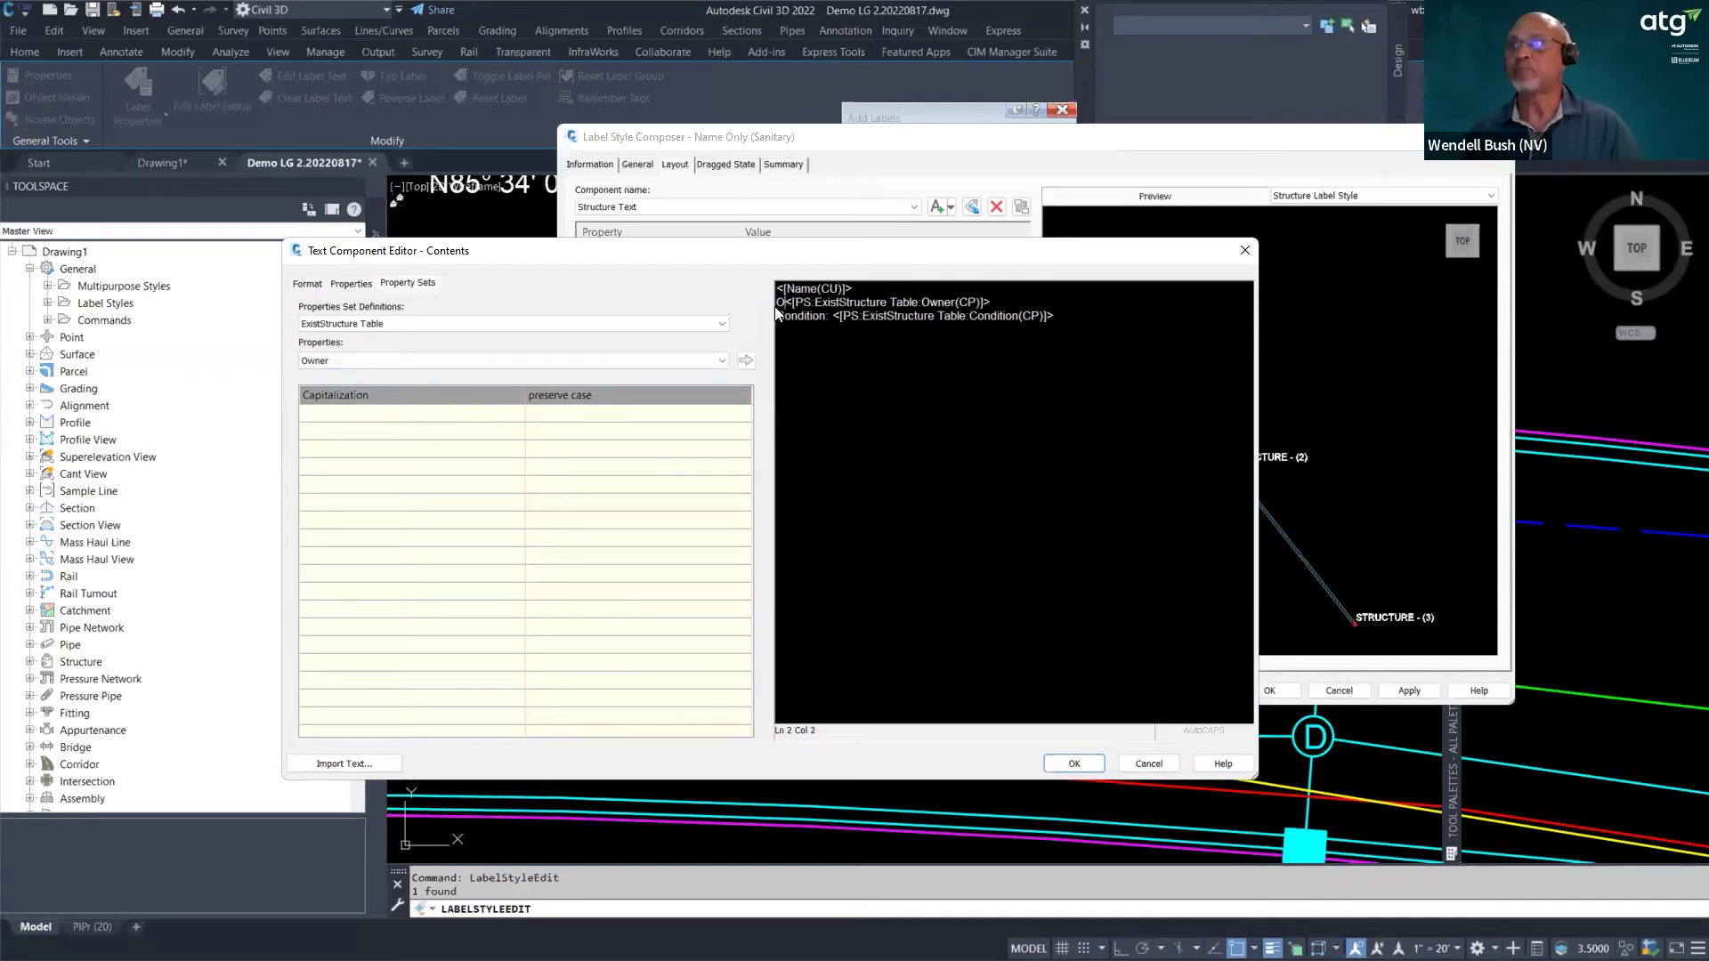
type("wner")
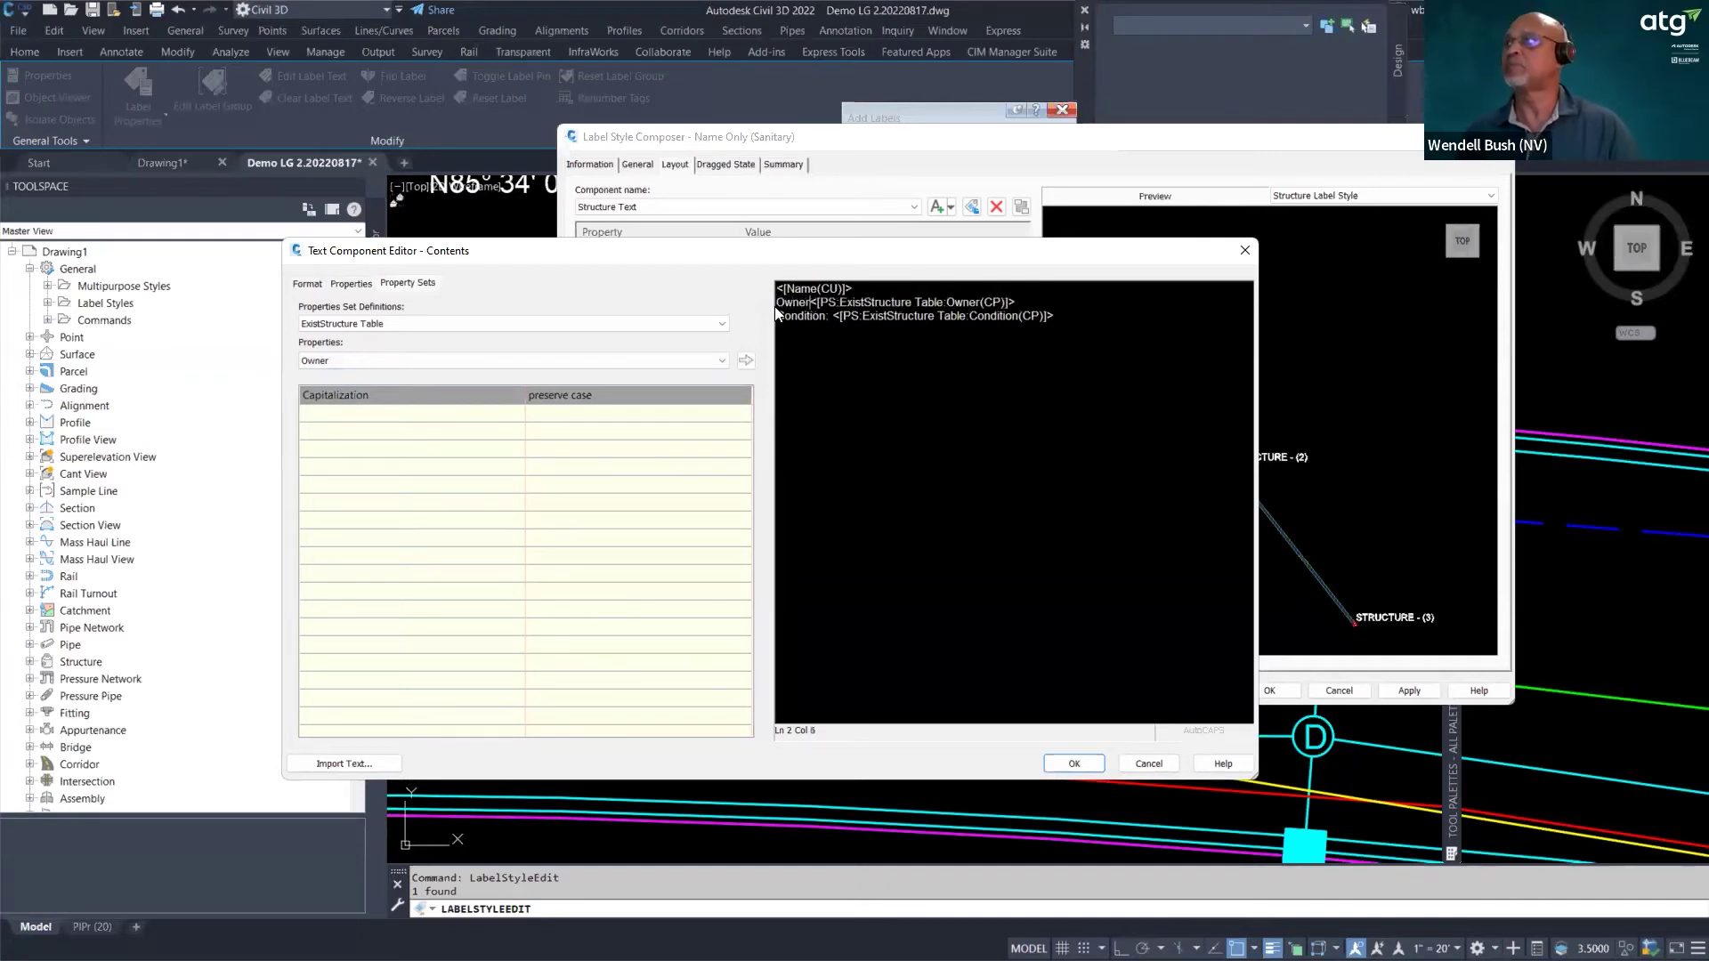
type(":")
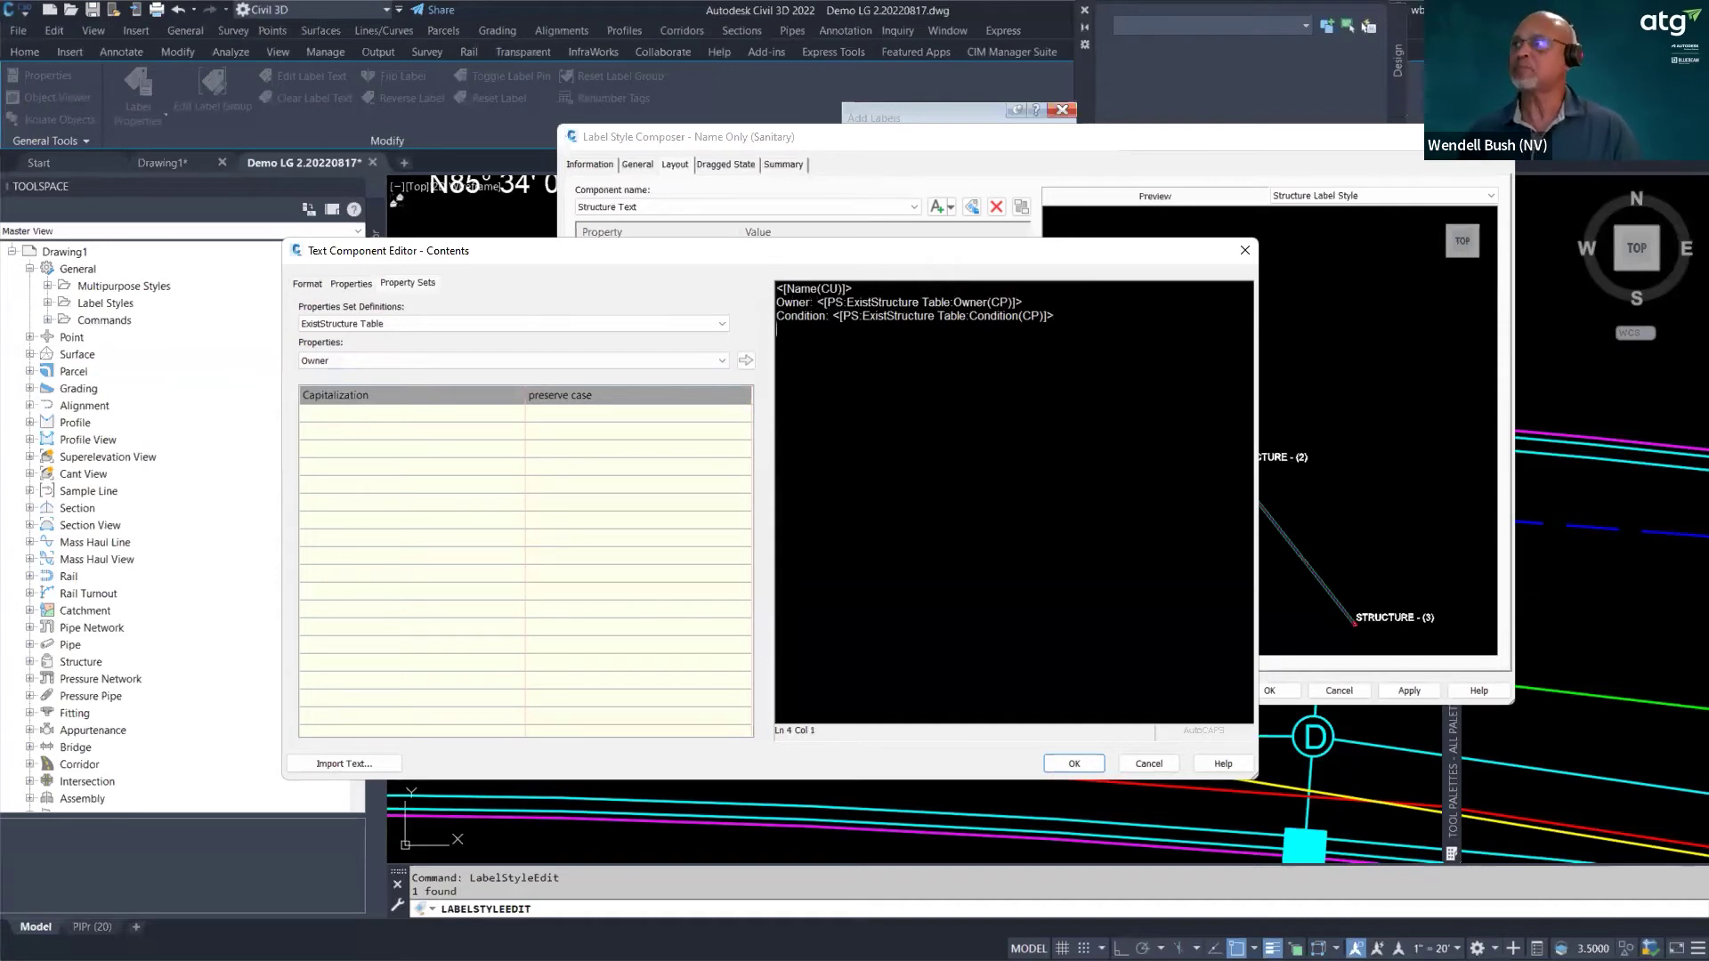
- Add a line below the condition with the prefix "MH ID: " and the MH_ID property from the Manholes property set
left_click(722, 324)
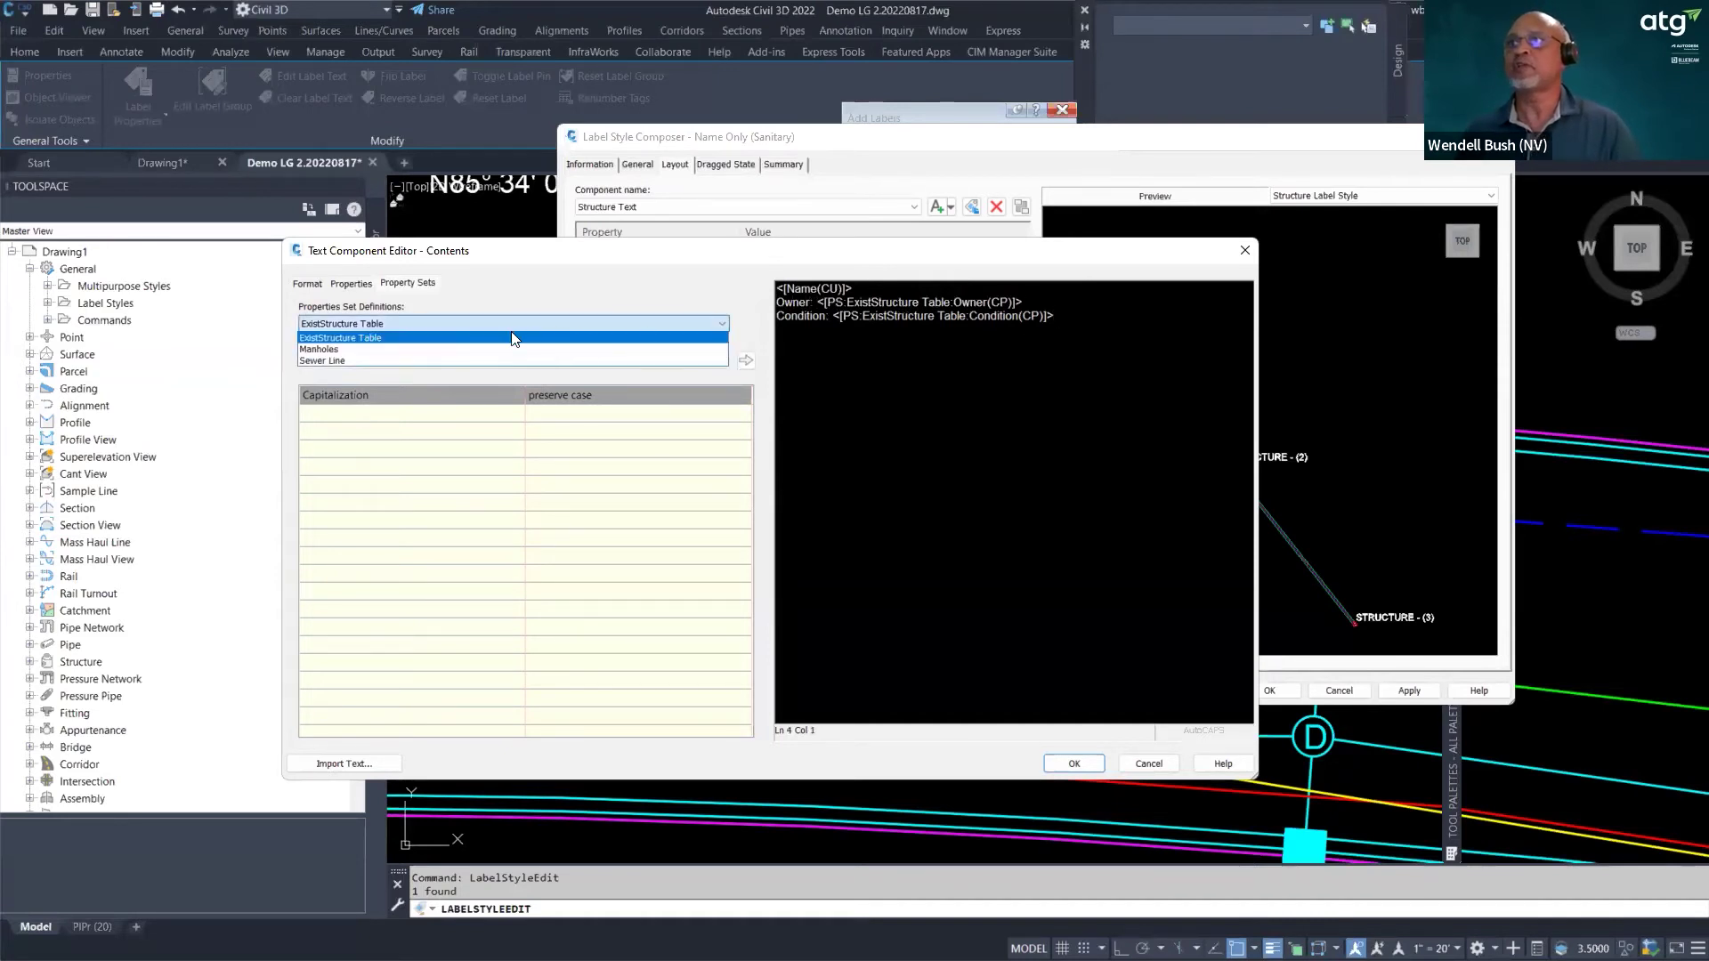
left_click(338, 349)
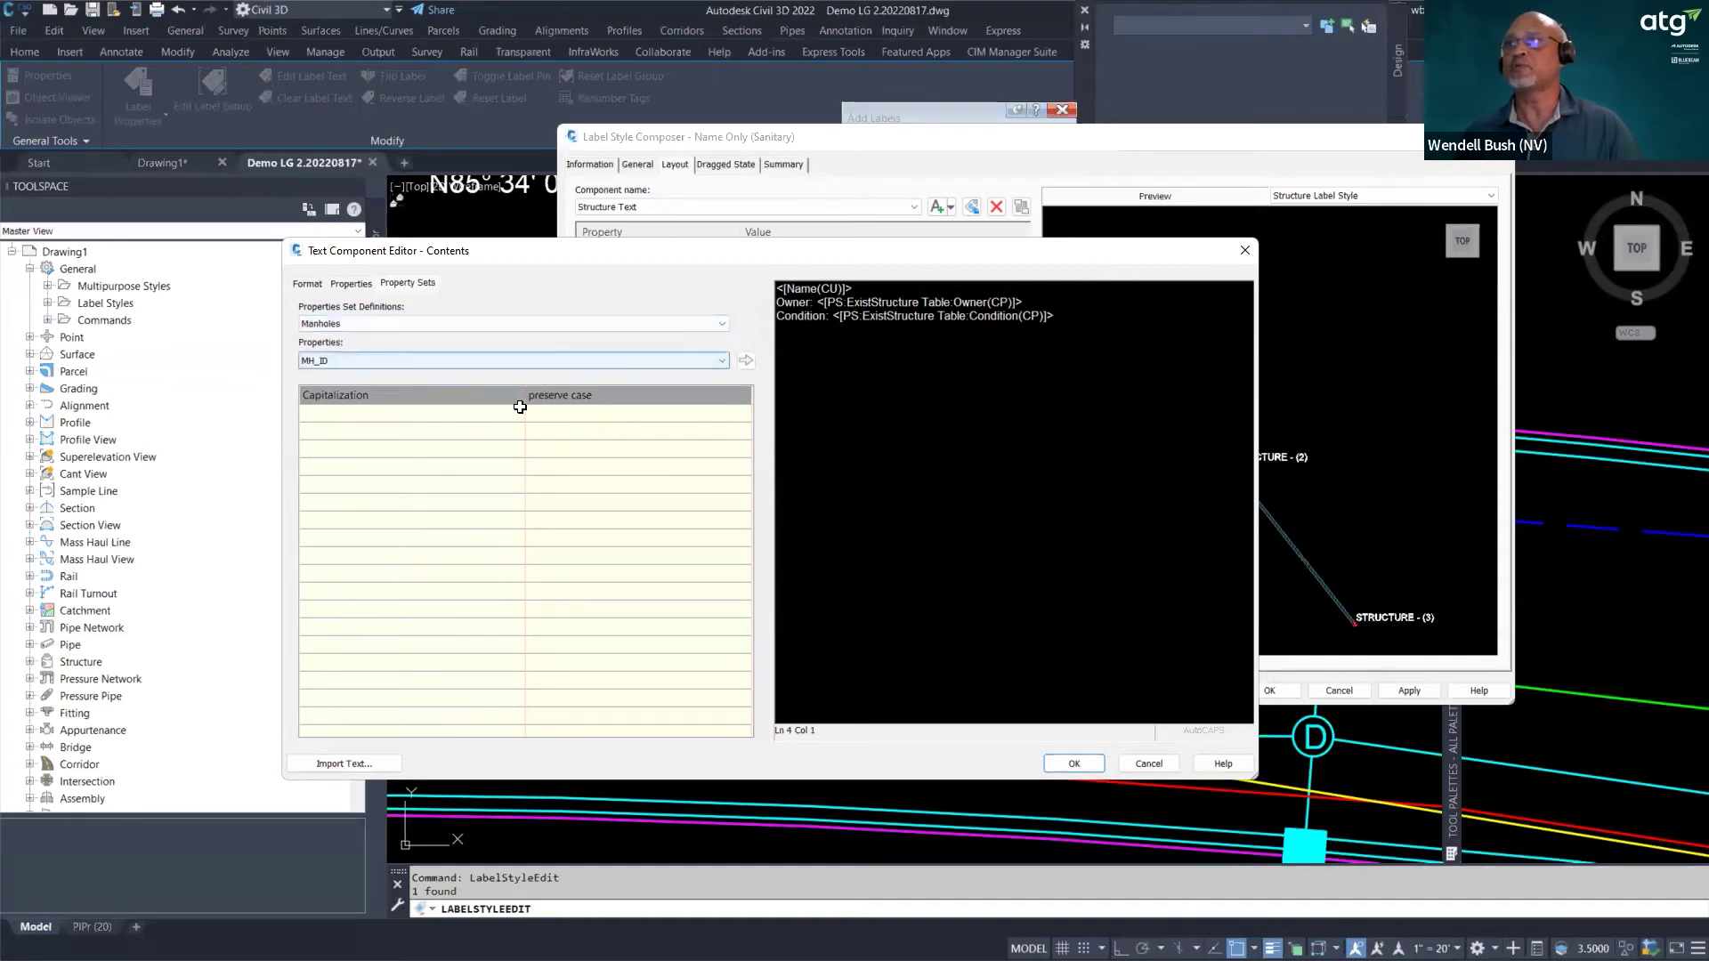
left_click(746, 361)
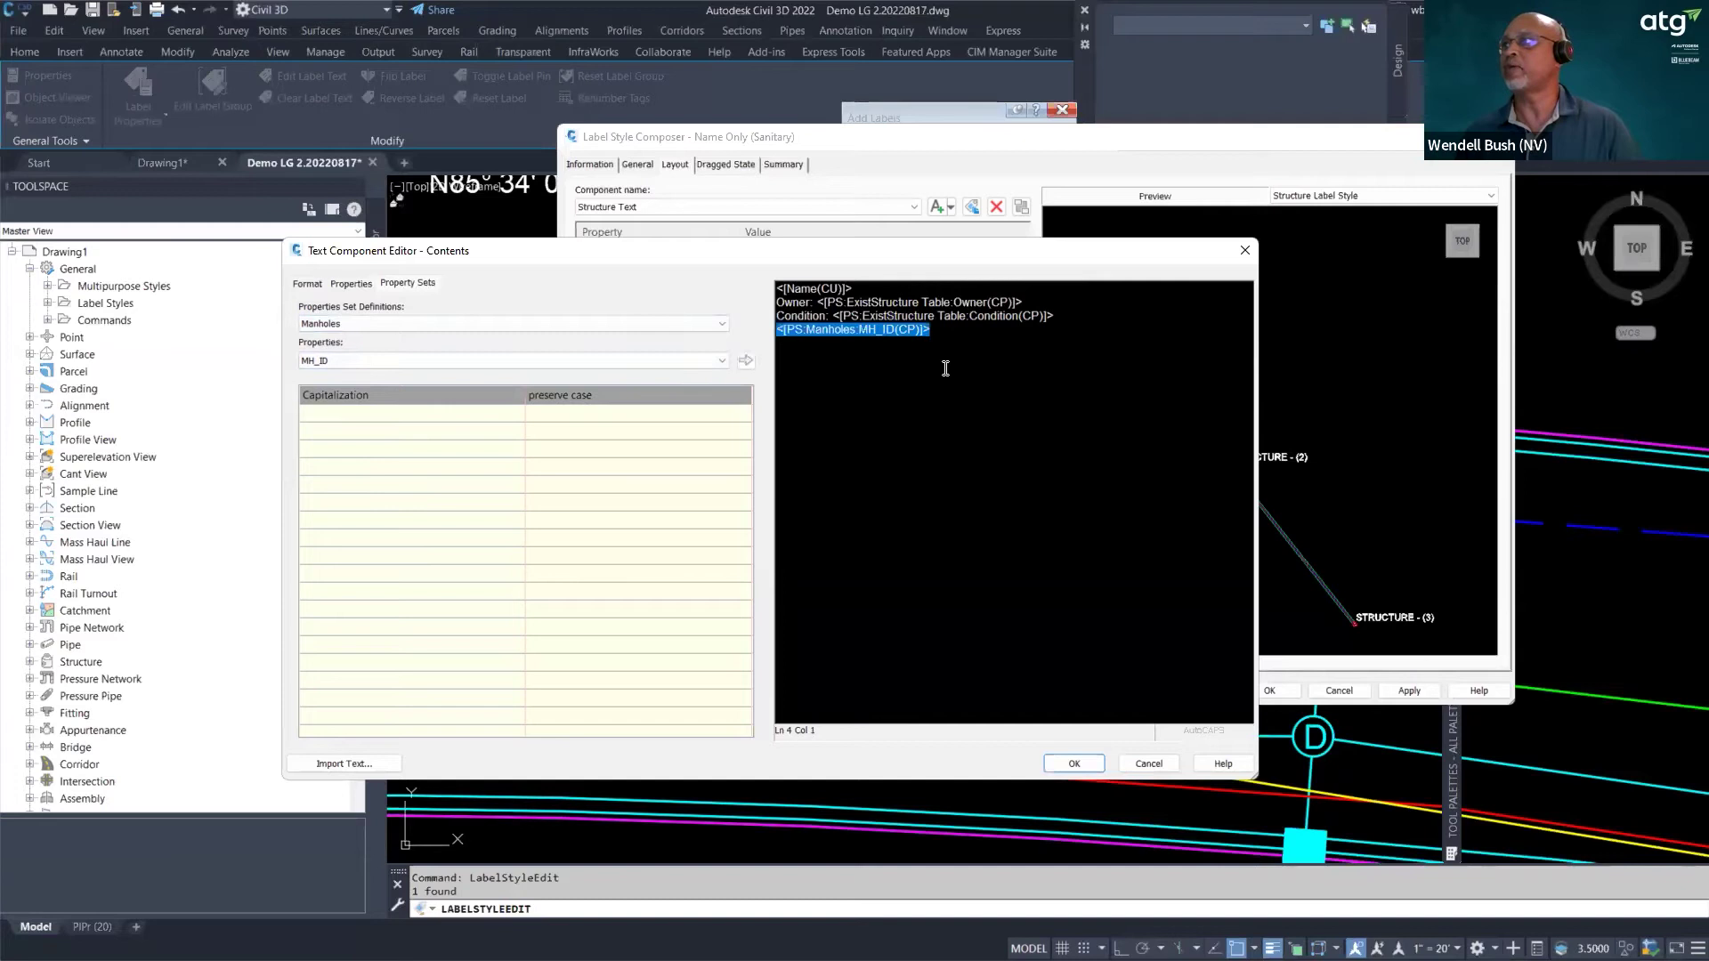
left_click(794, 340)
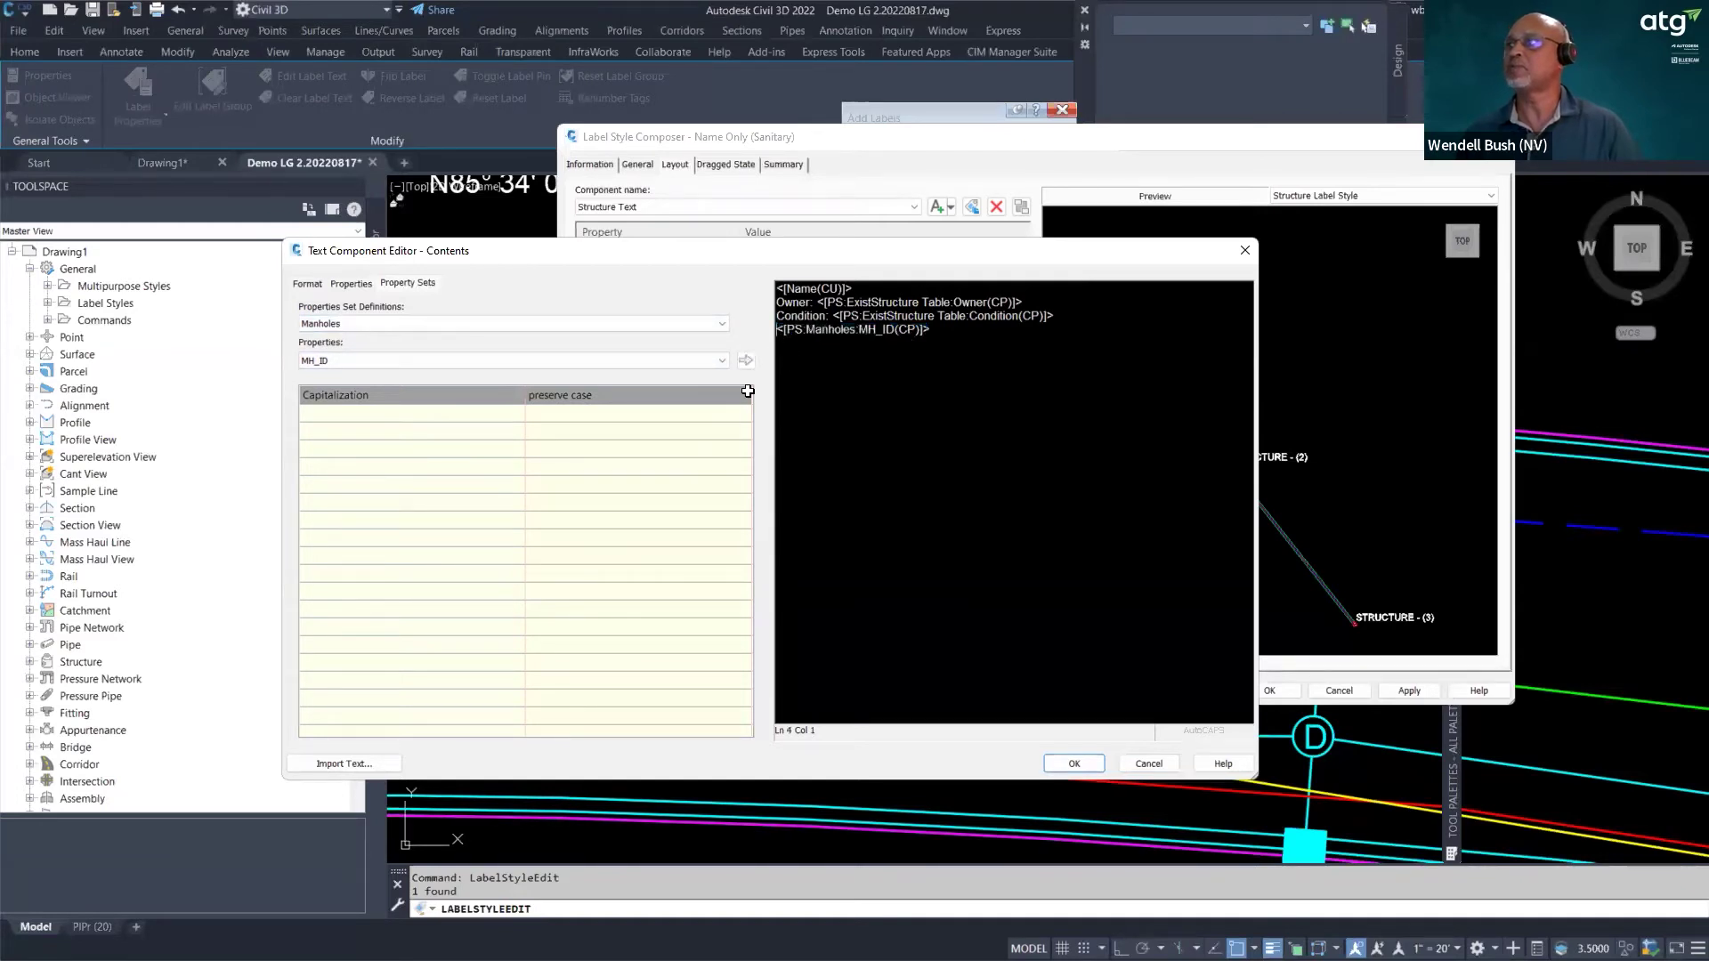
type("MH ID:")
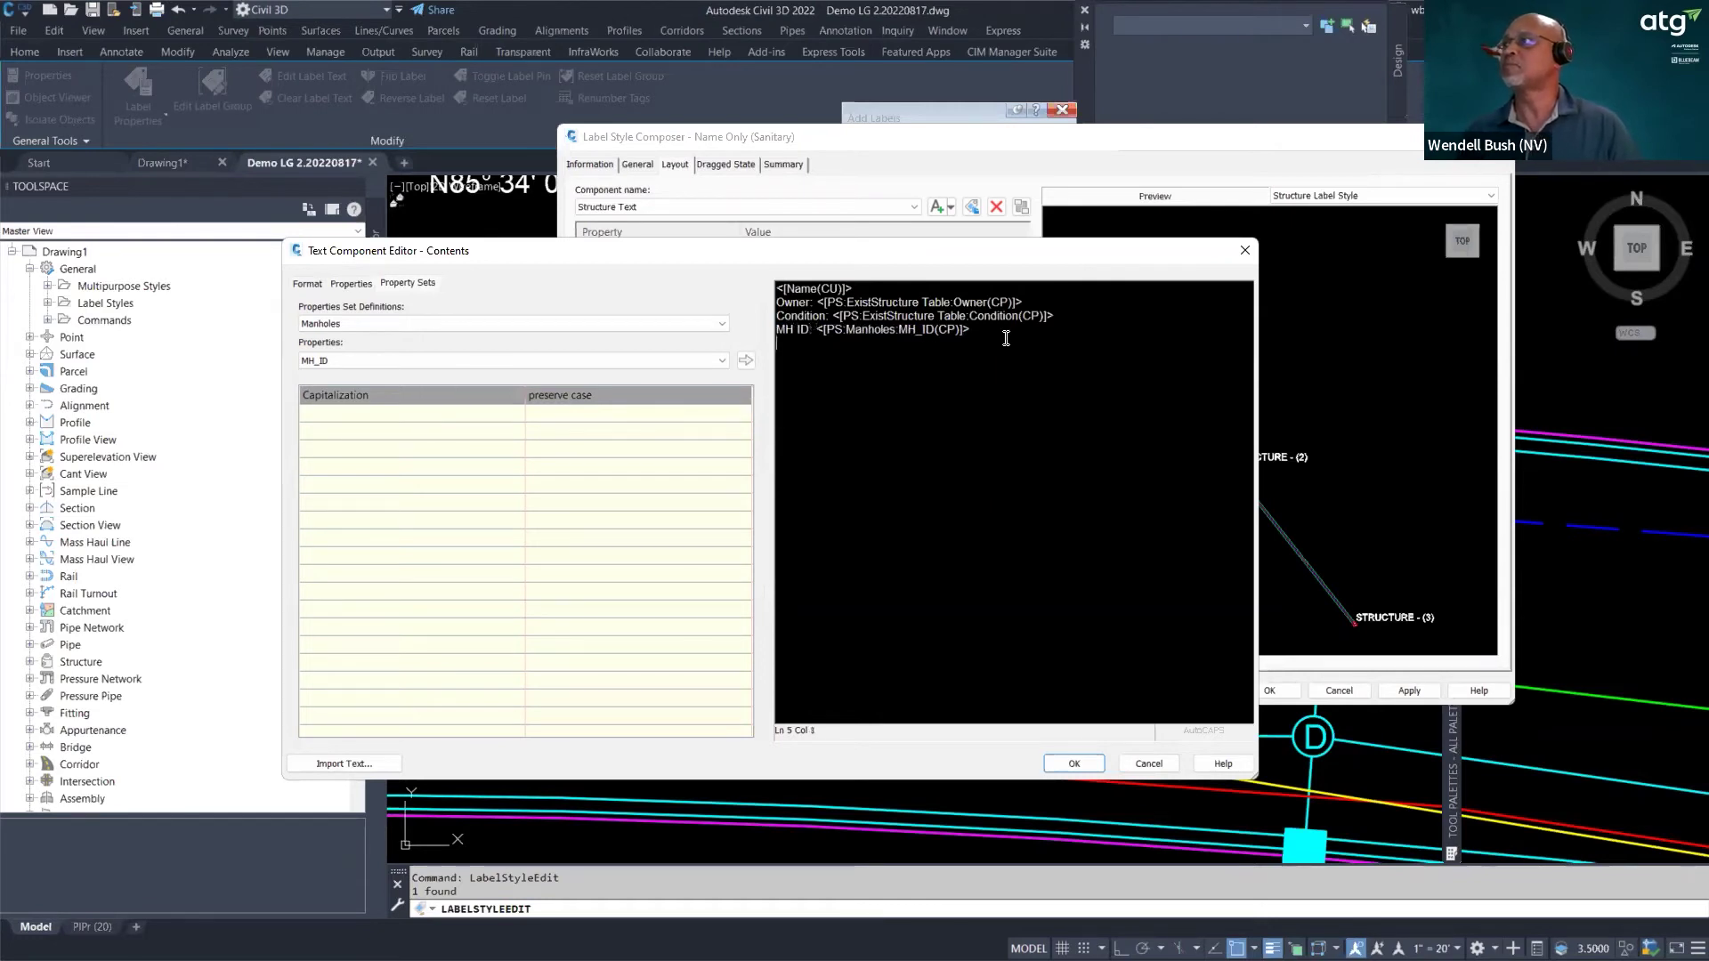
- Add a line below the manhole ID with the prefix "Invert: " and the Invert property from the Manholes property set
left_click(722, 361)
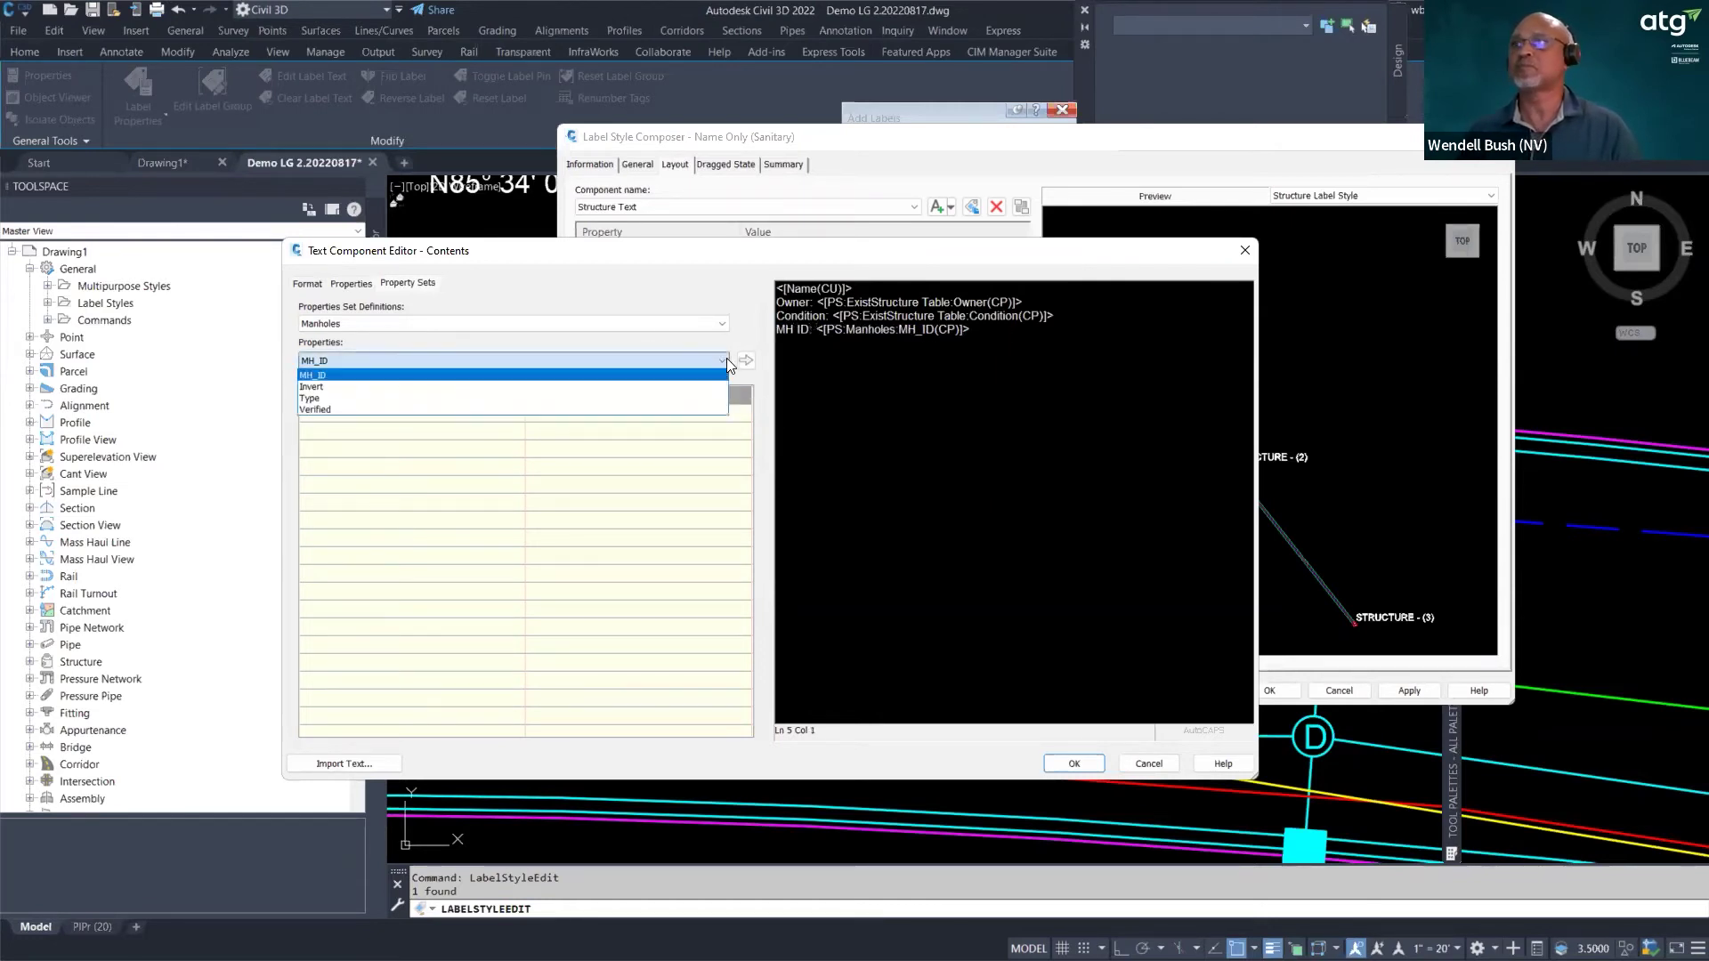
left_click(716, 378)
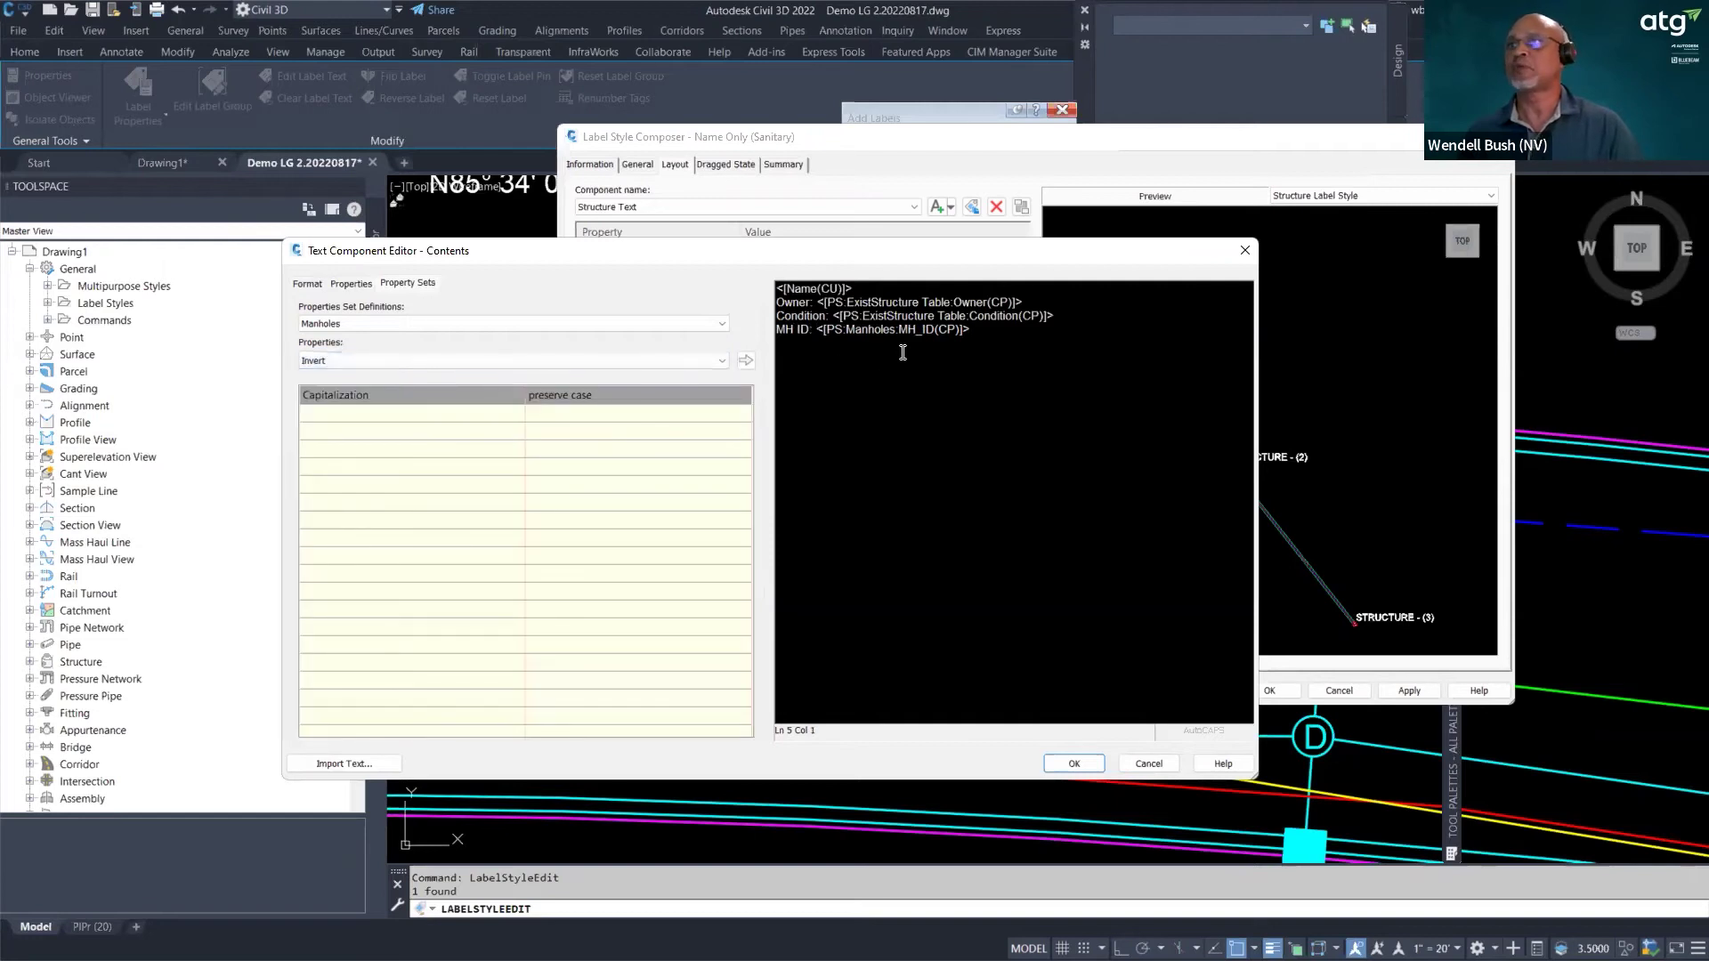
left_click(979, 334)
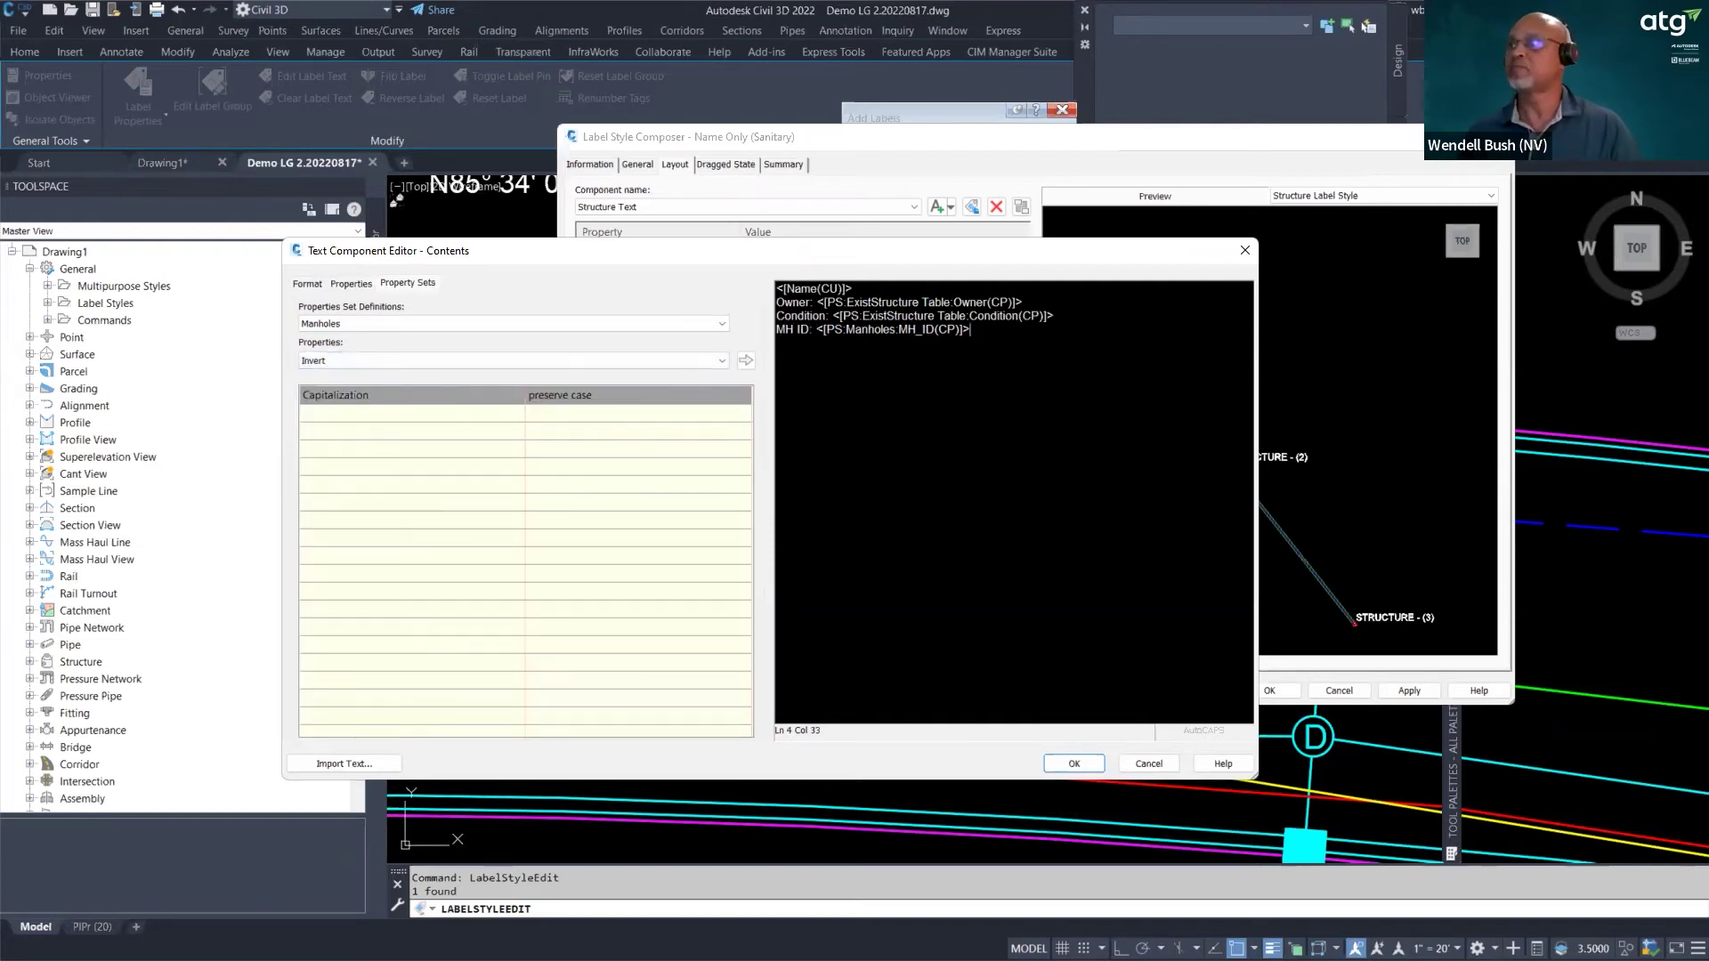
left_click(746, 361)
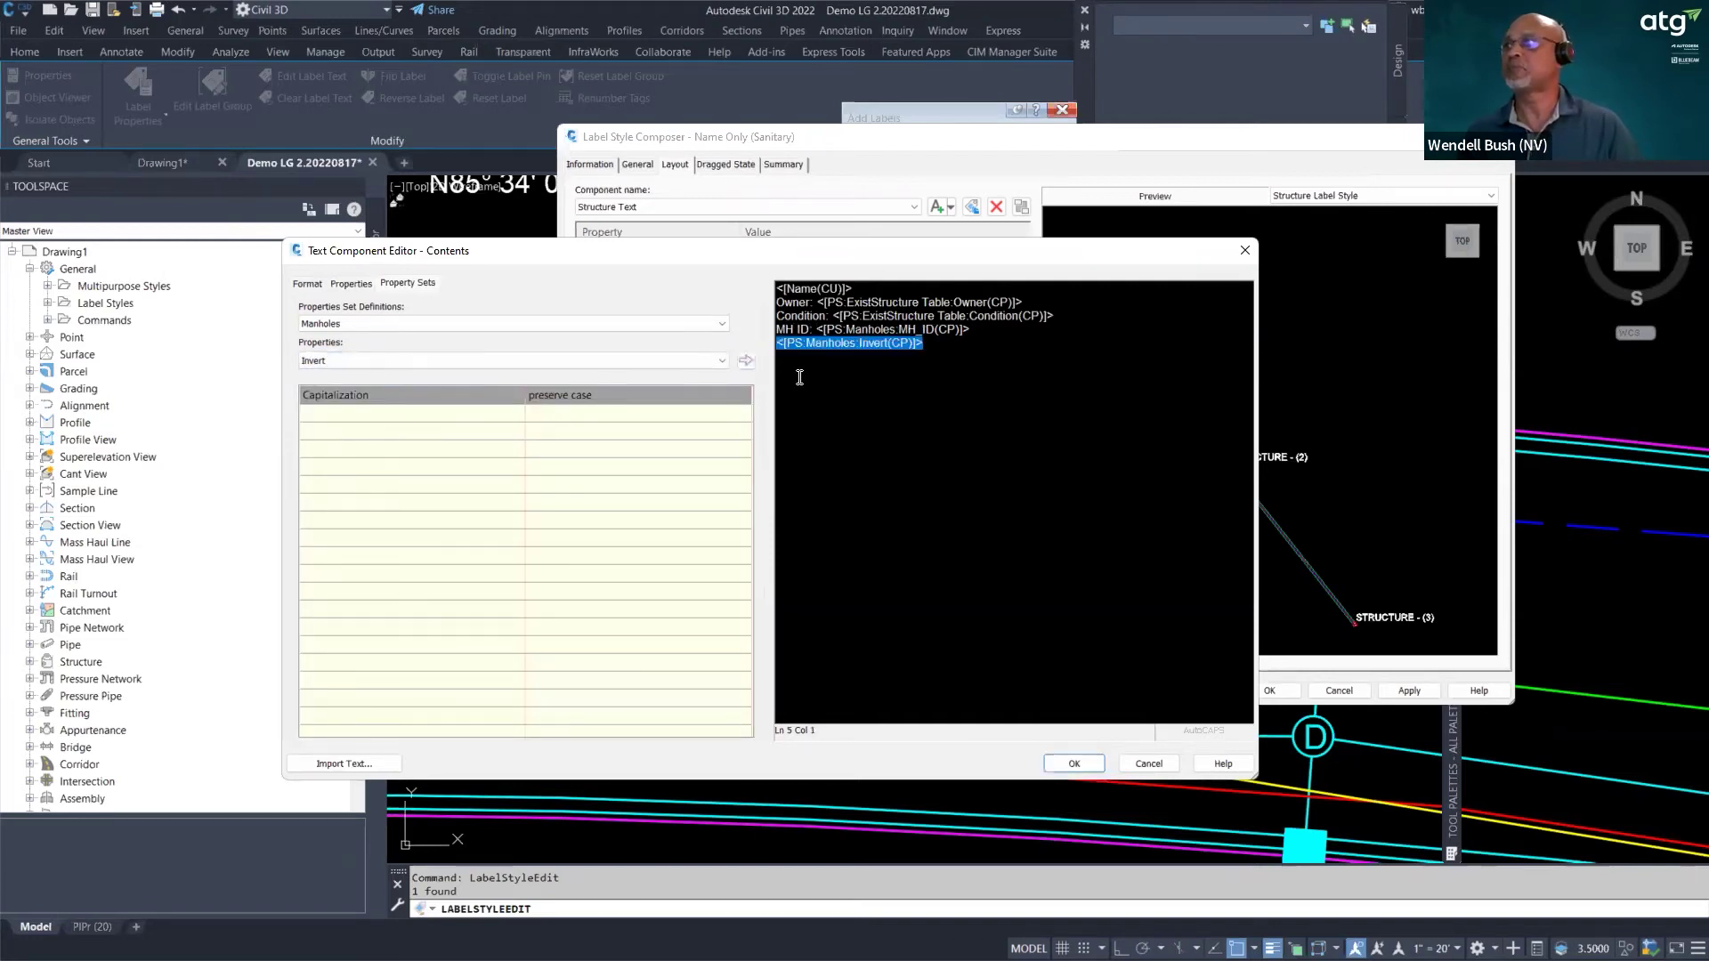
left_click(799, 377)
type("Invert")
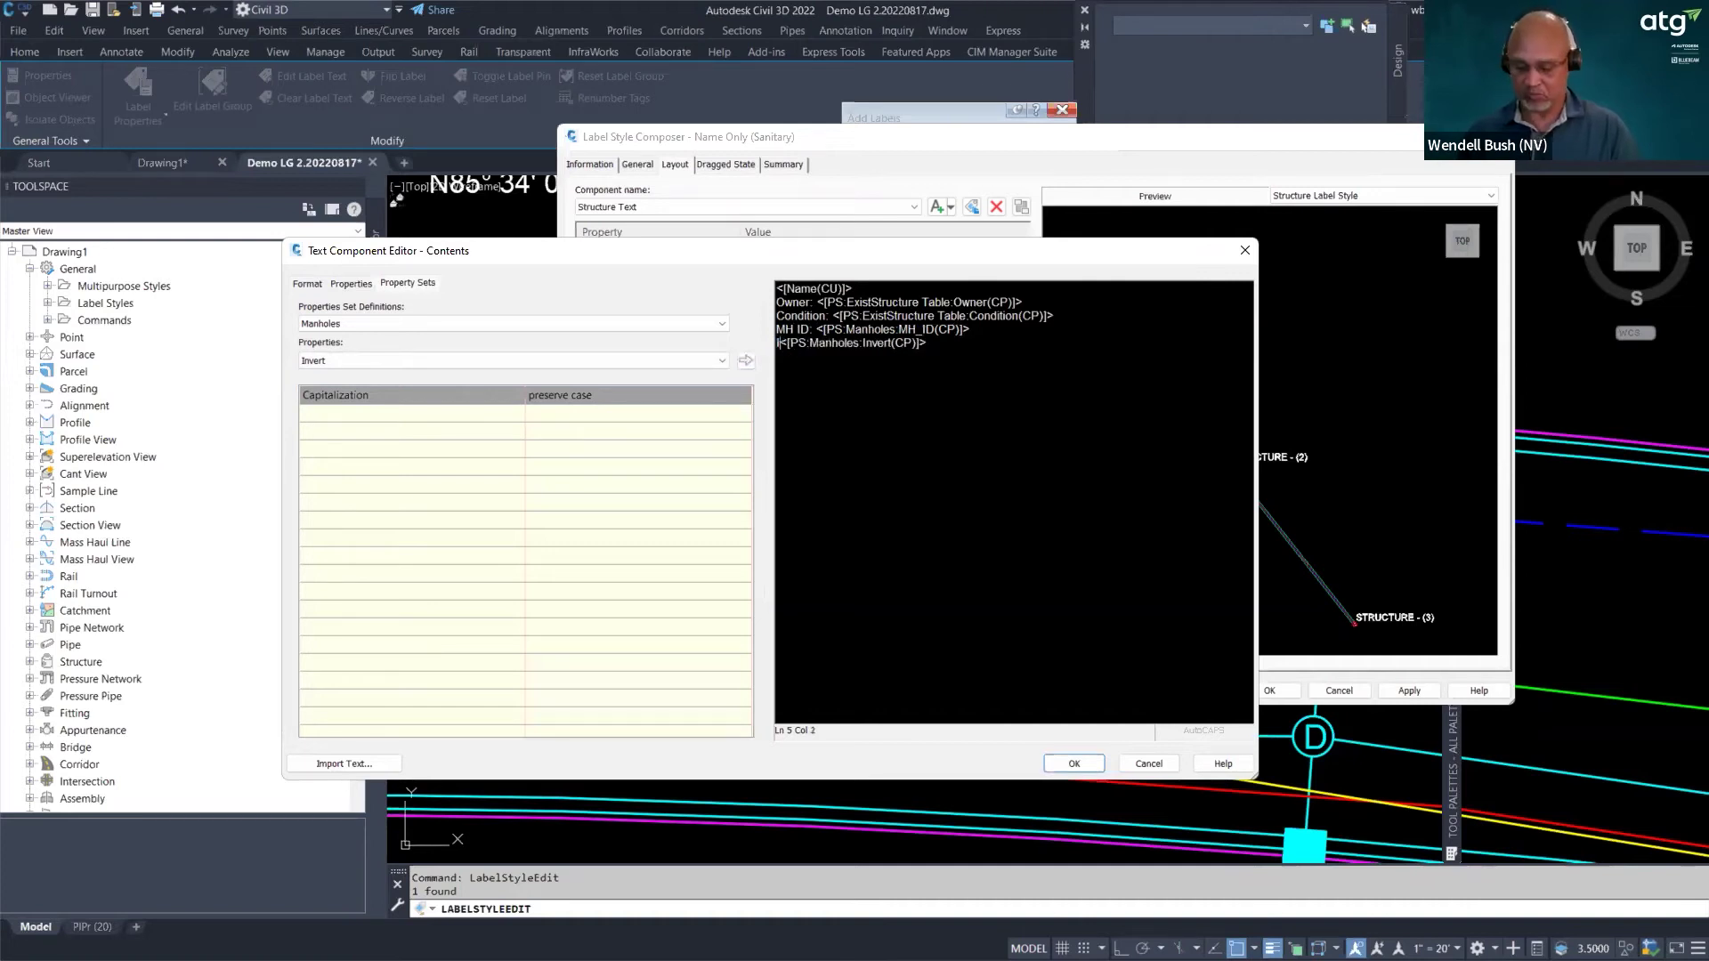
type(":")
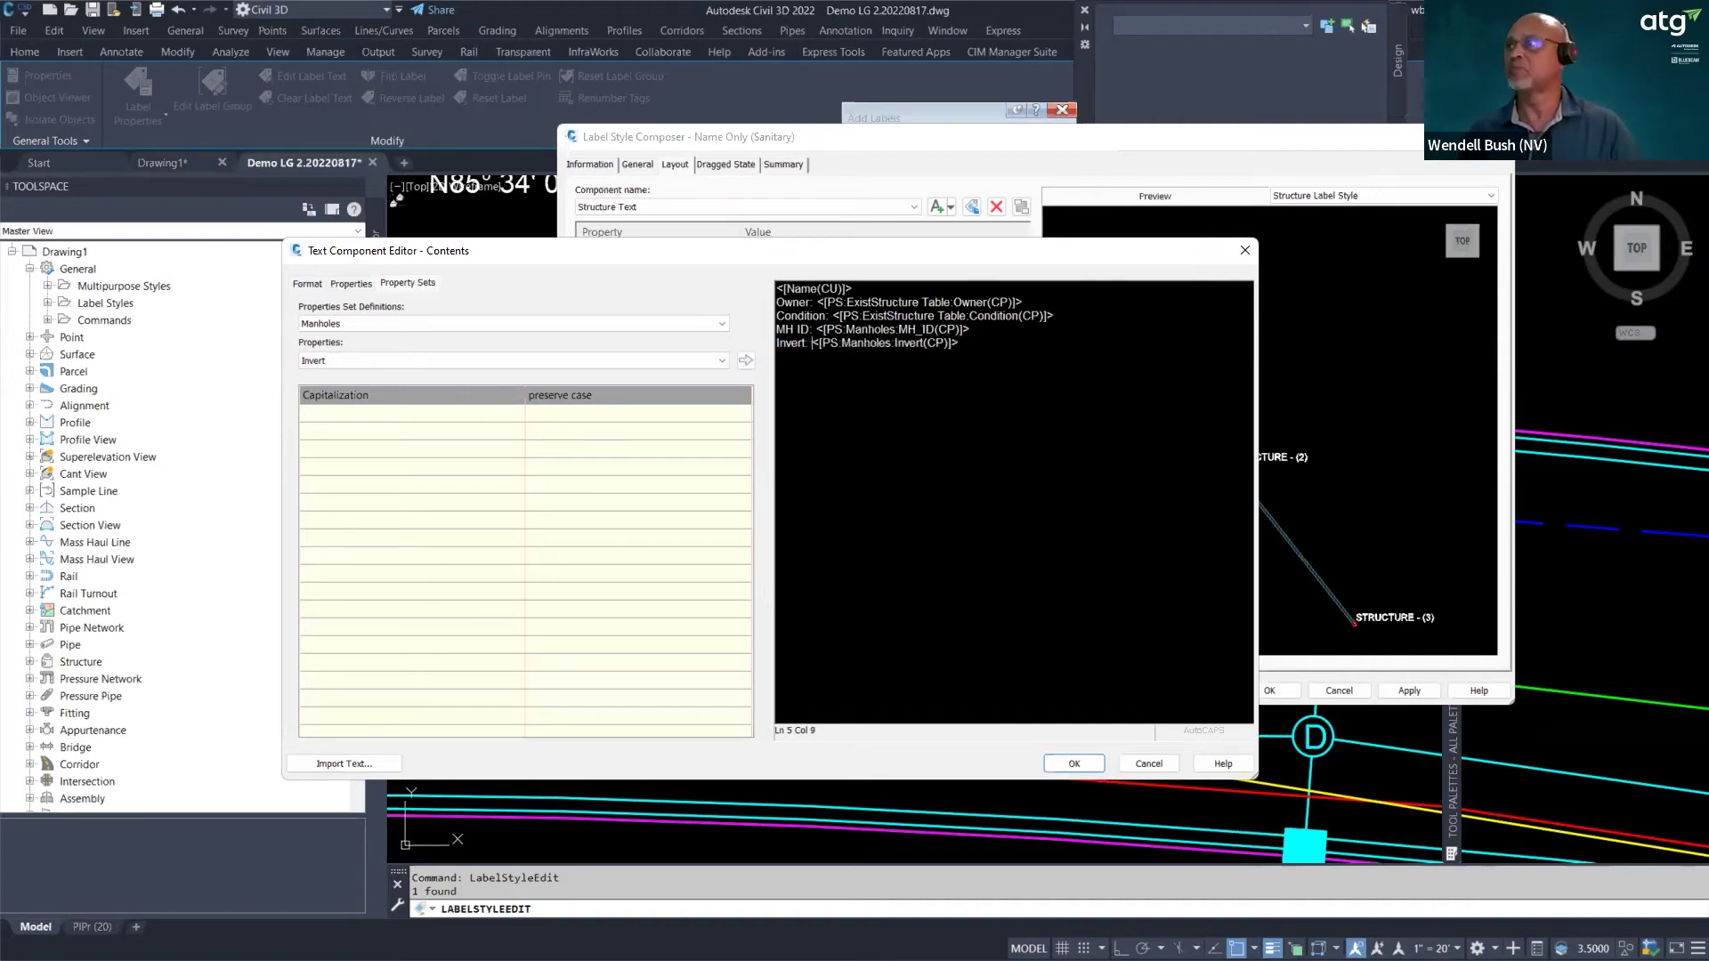
key("Return")
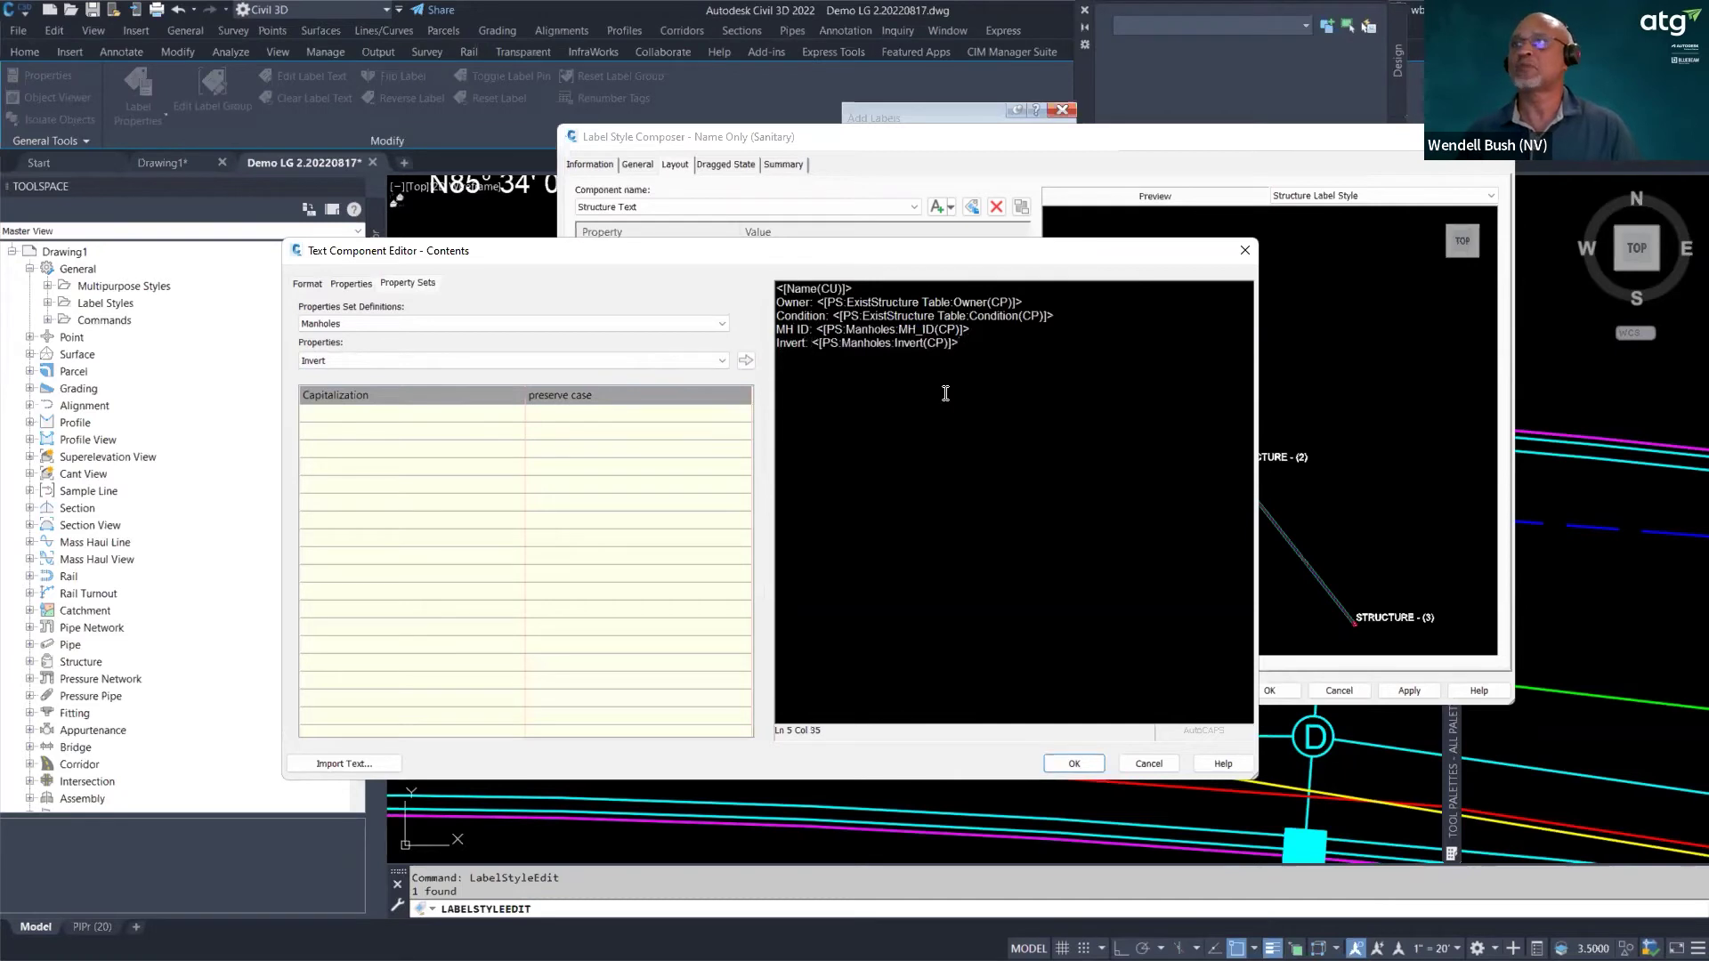
- Add a last line with the prefix "Verified: " and the Verified property from the Manholes property set
left_click(722, 363)
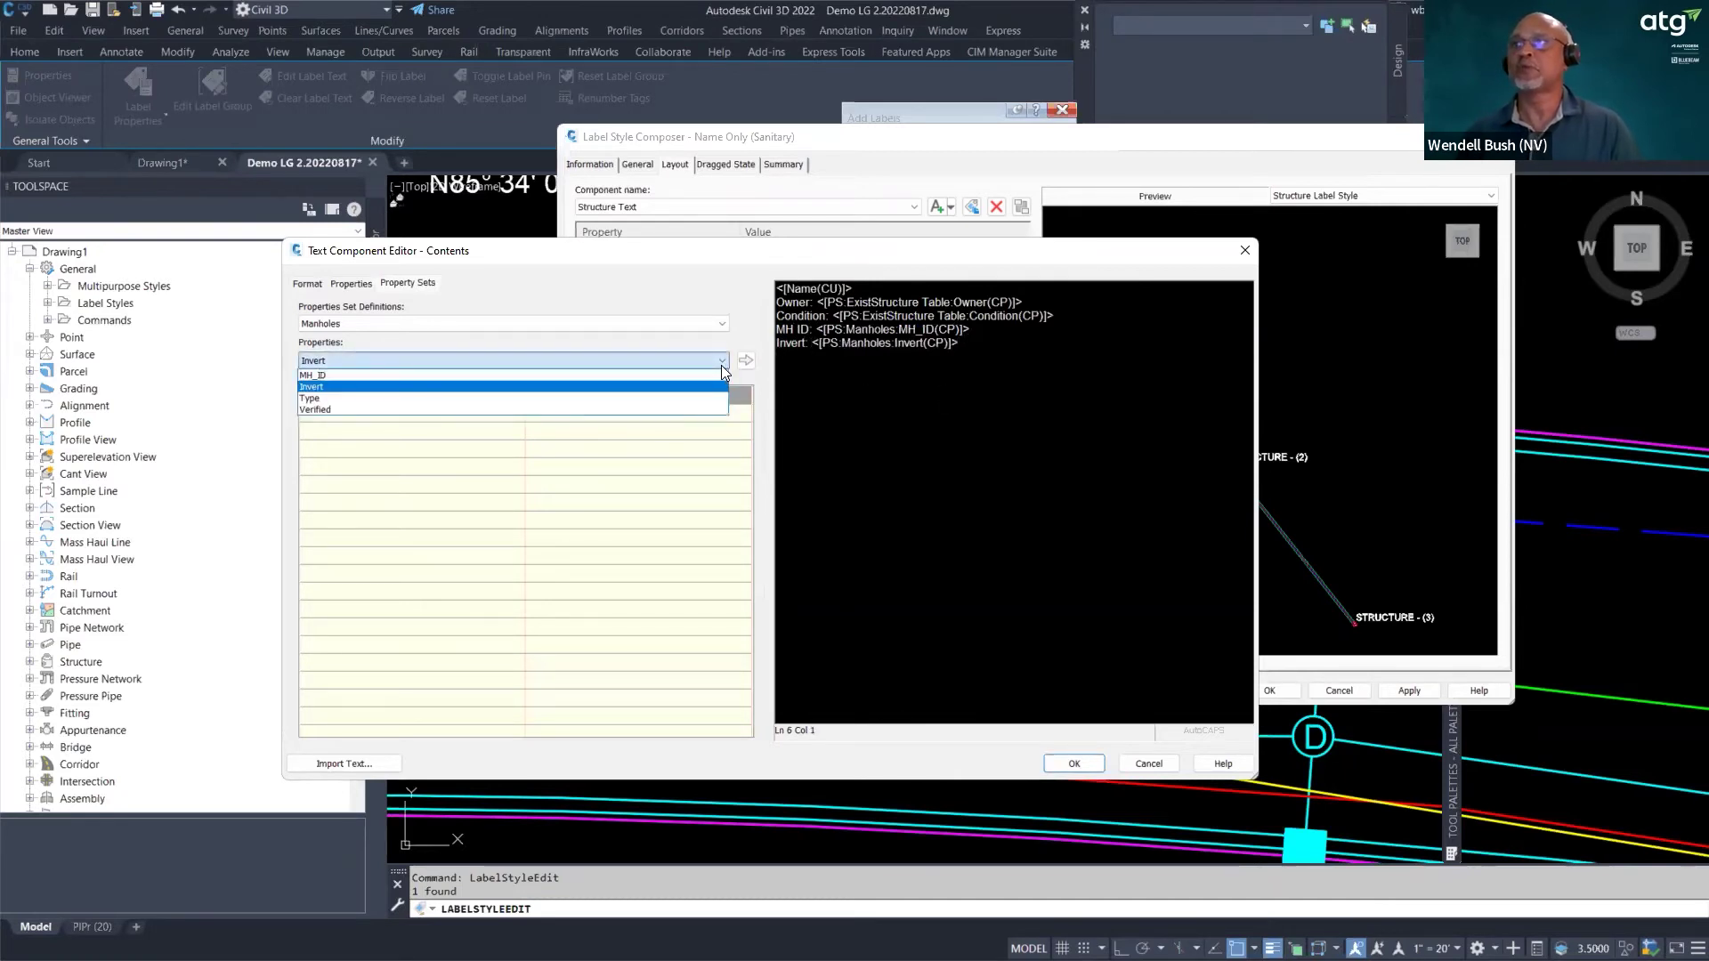
left_click(325, 410)
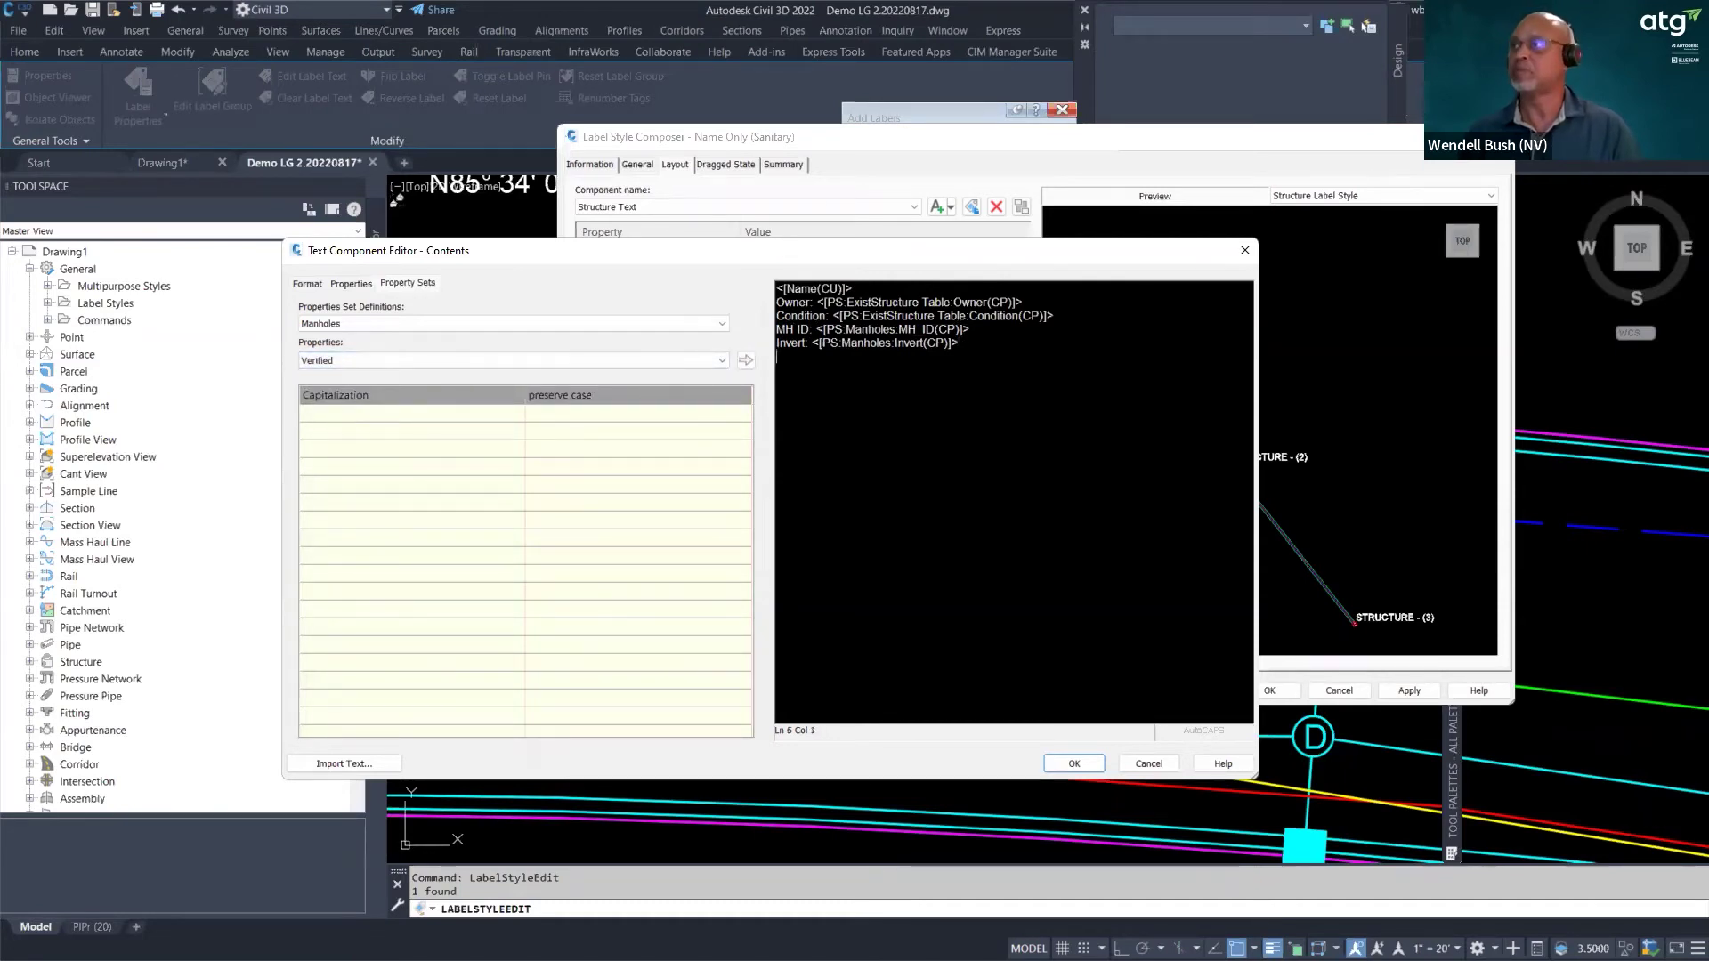
left_click(746, 361)
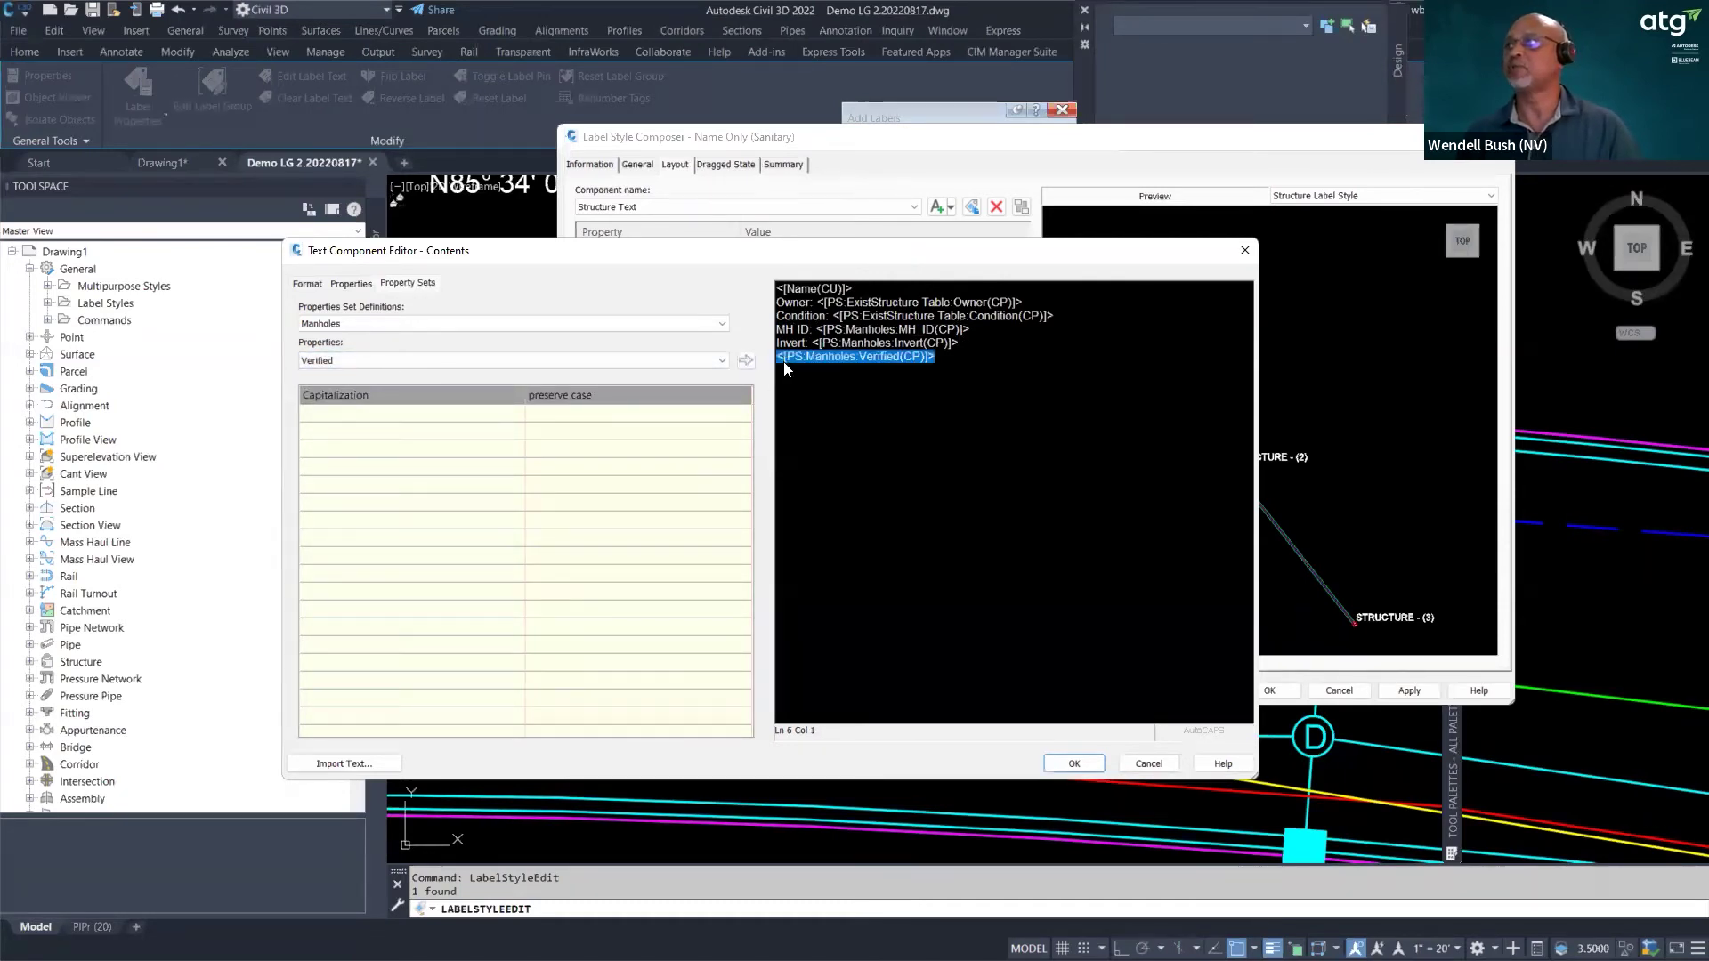
left_click(944, 365)
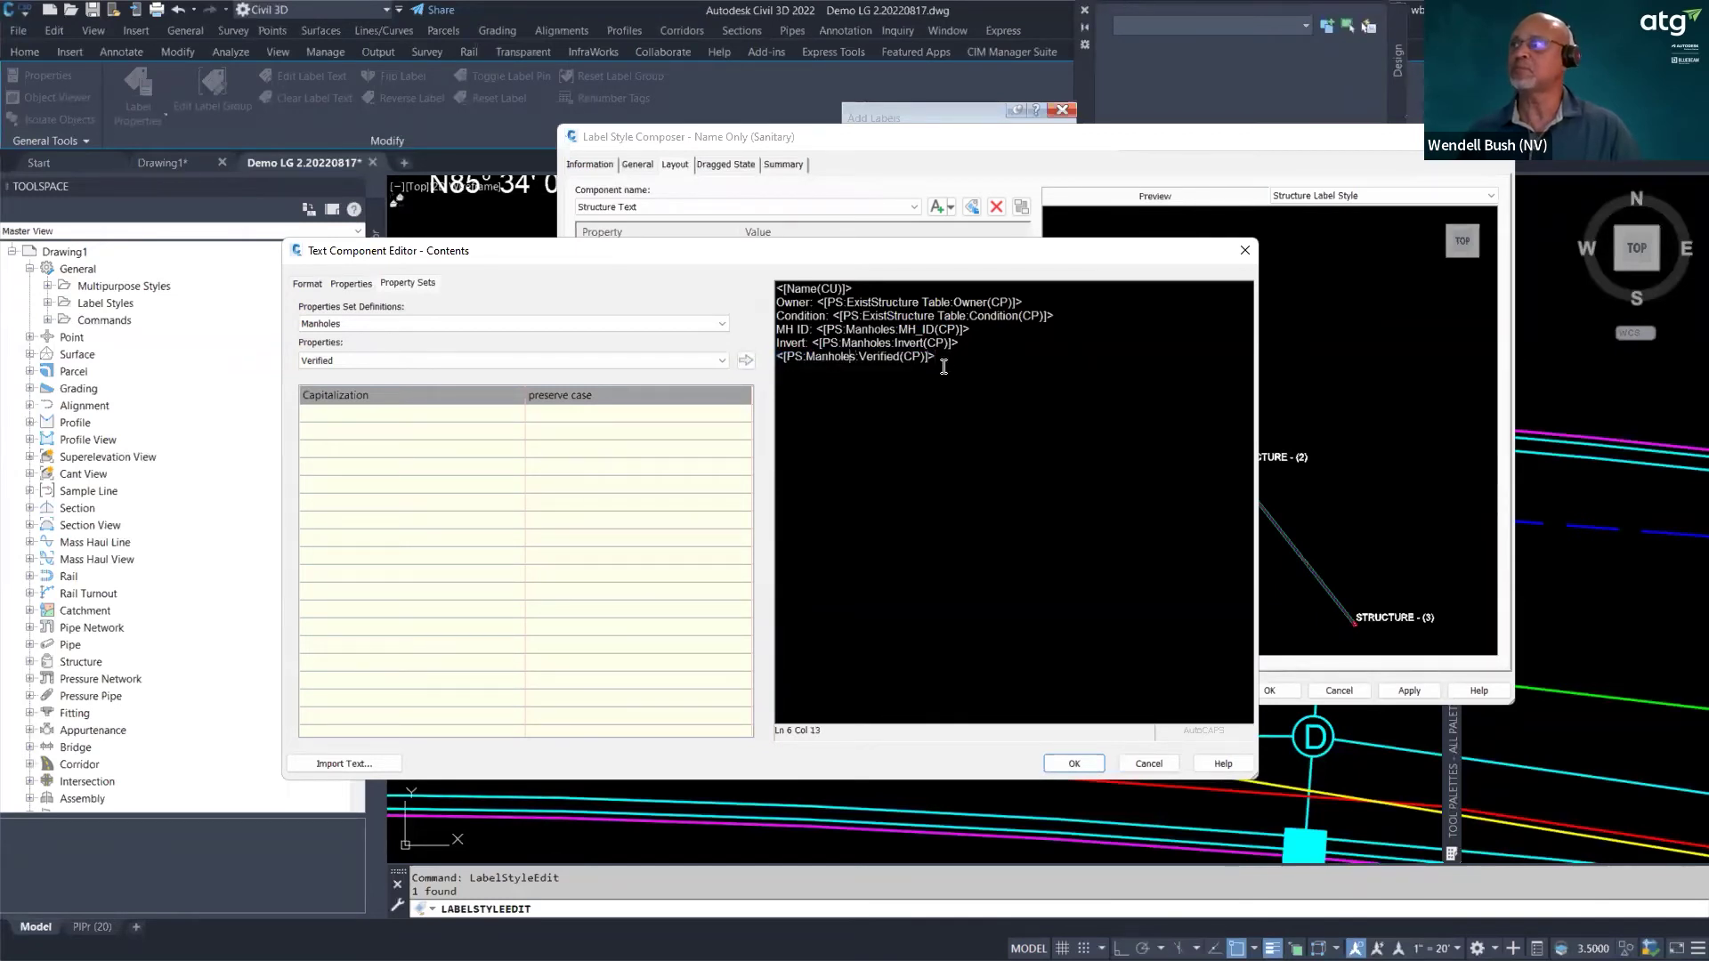
type("Verified")
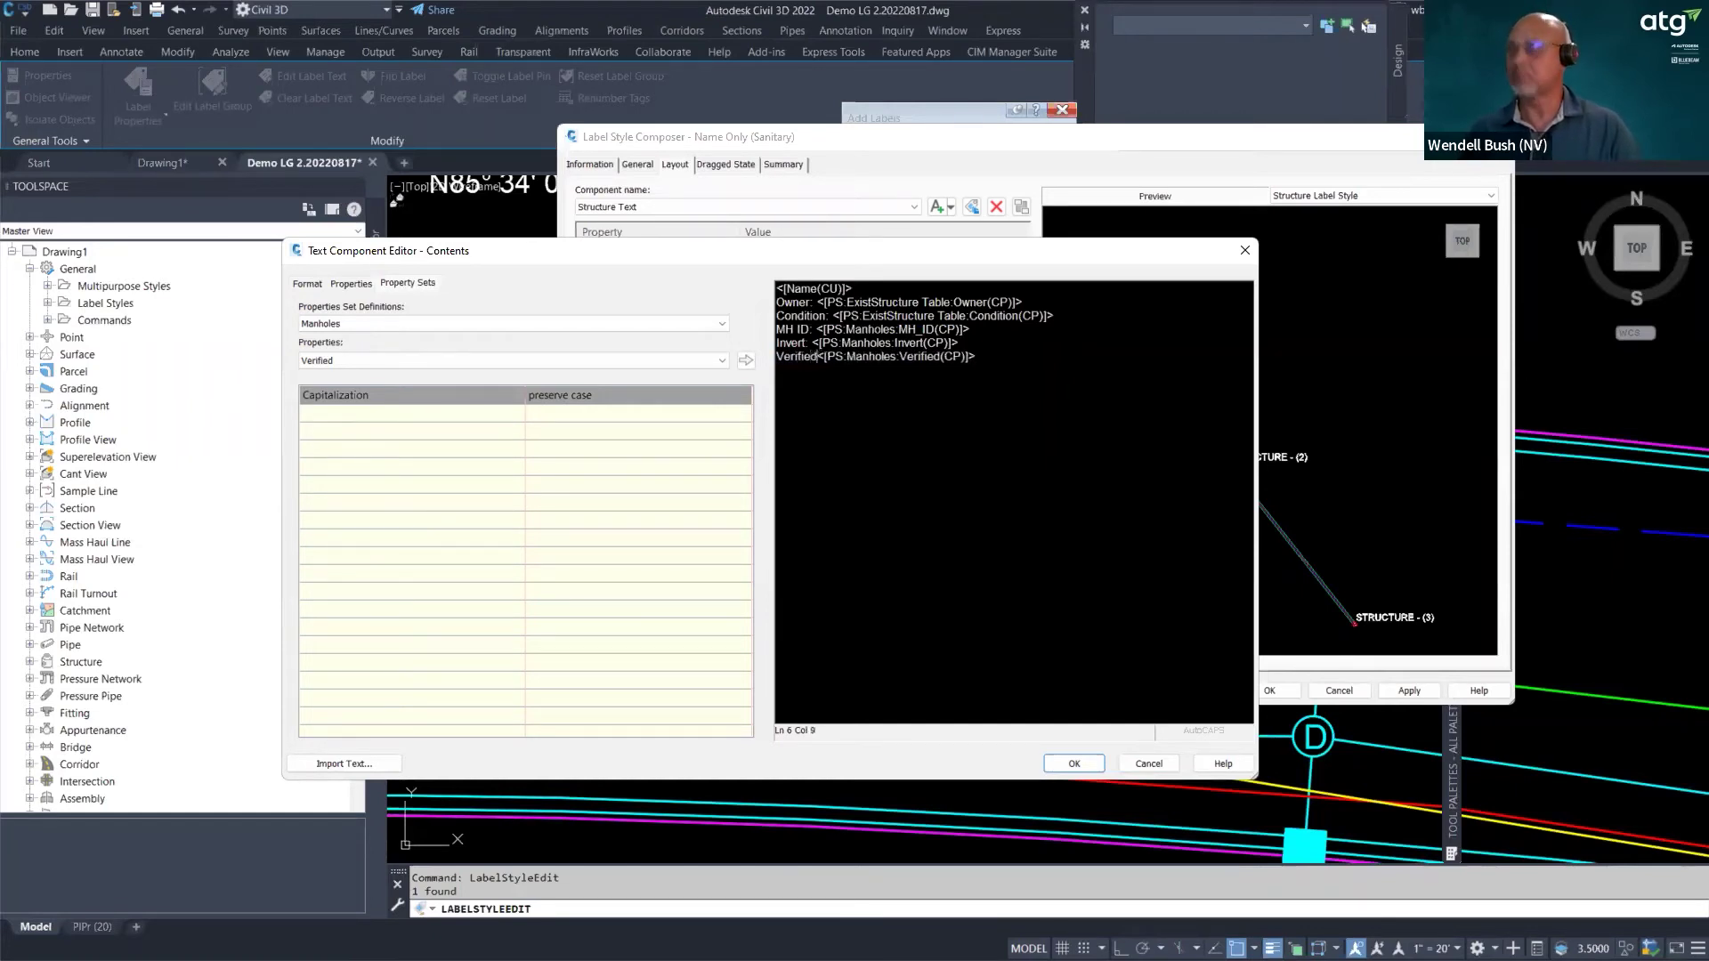
type(":")
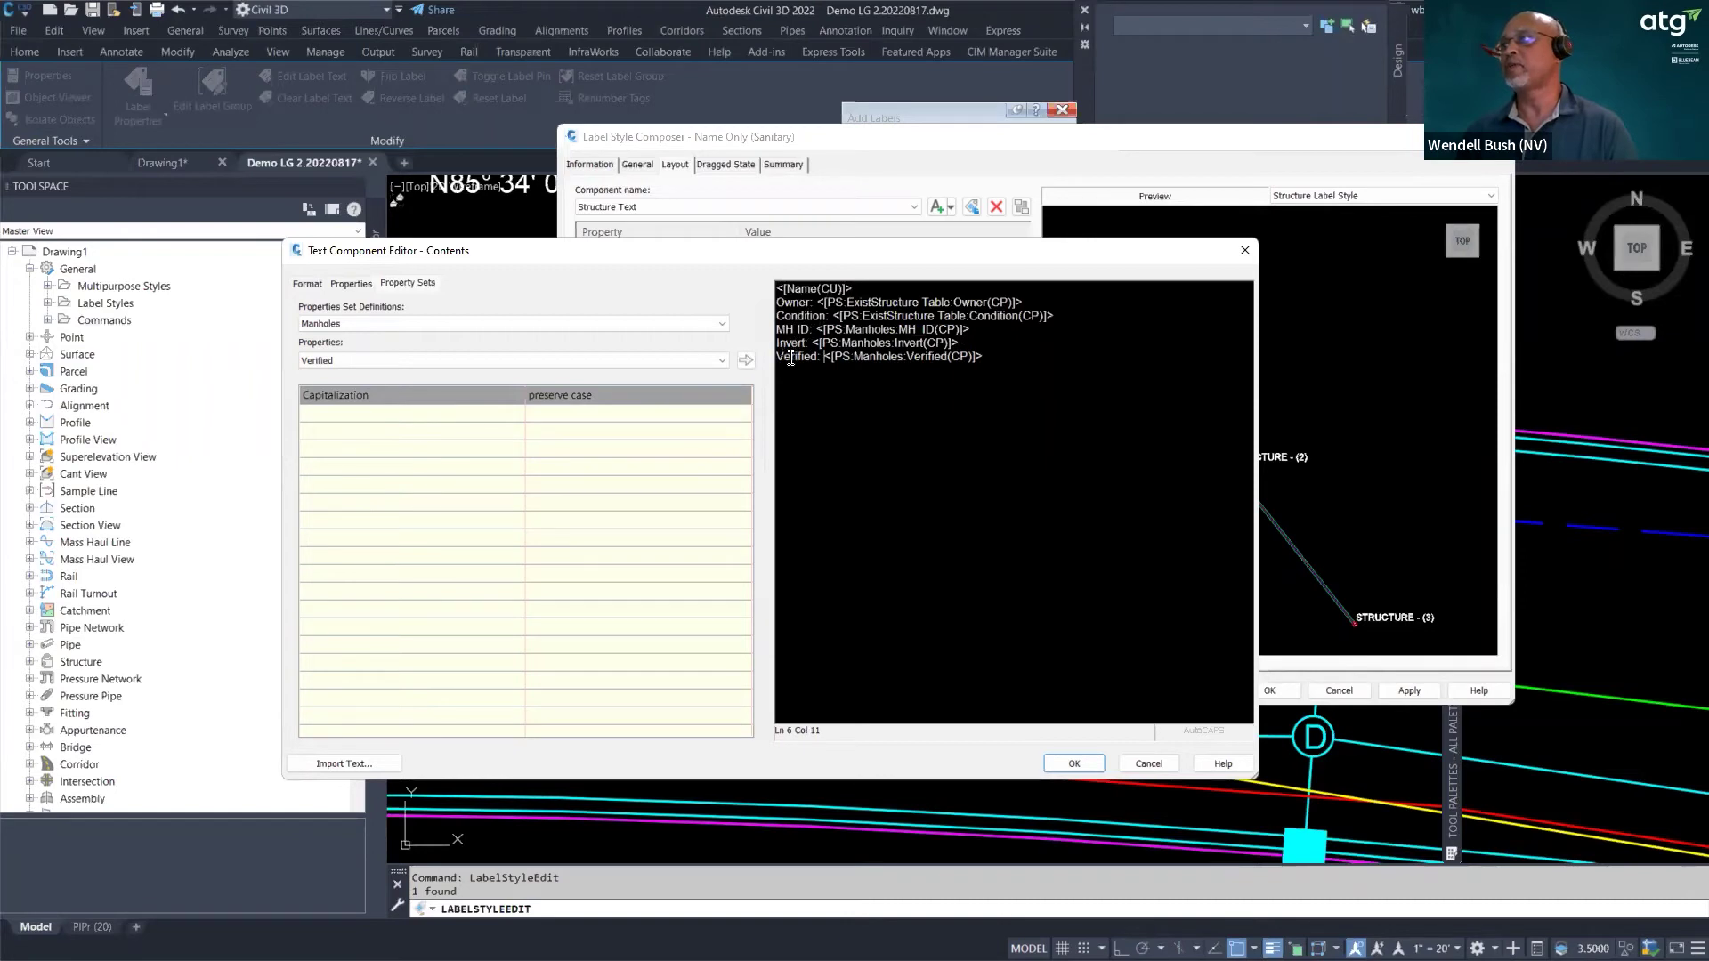
- Accept the edited label text and apply the Name Only (Sanitary) style changes to the SS4 manhole label
double_click(870, 307)
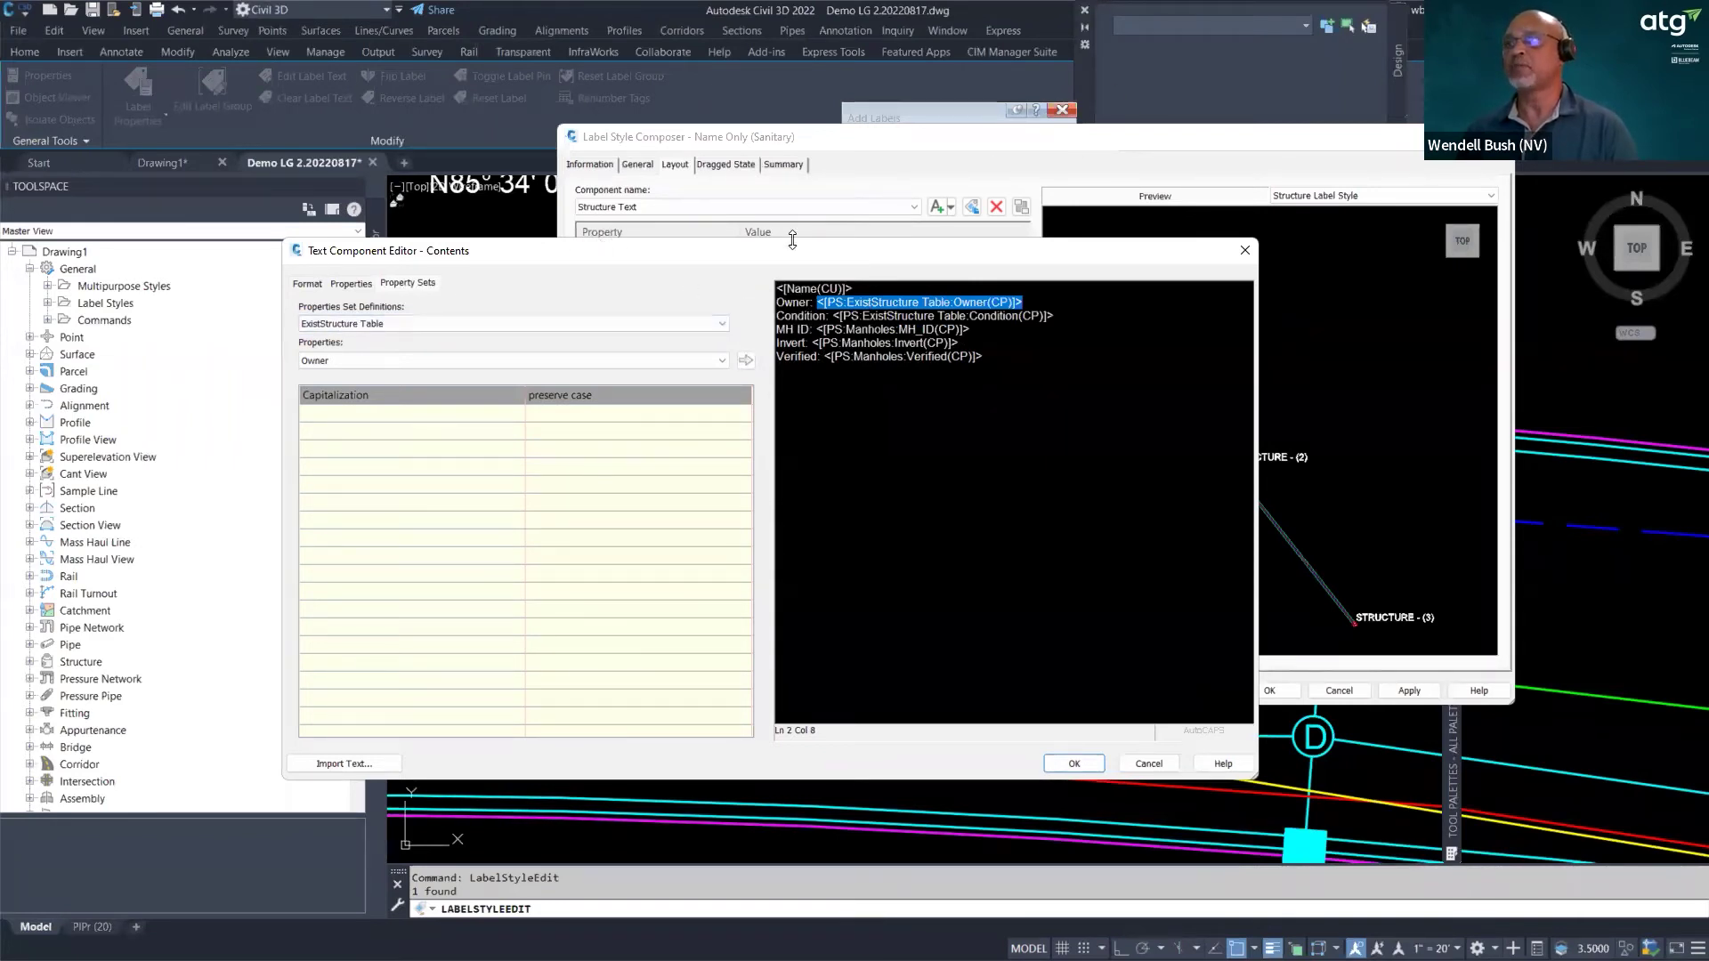
left_click(1074, 764)
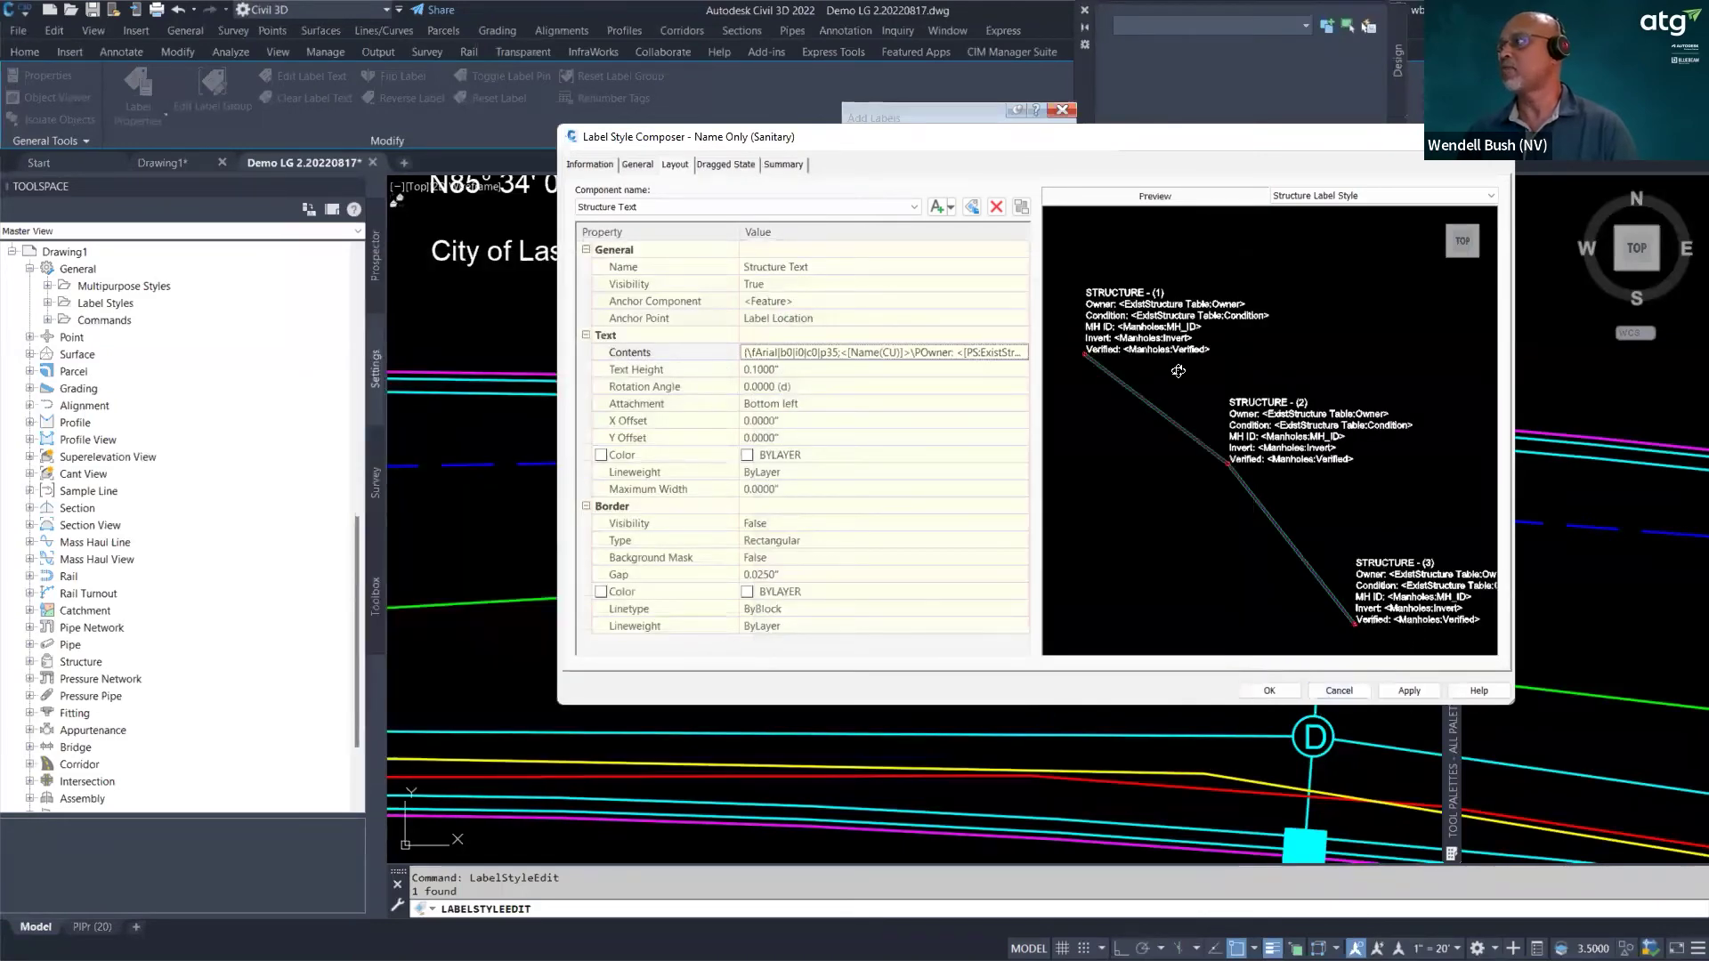
left_click(1409, 691)
left_click(1269, 691)
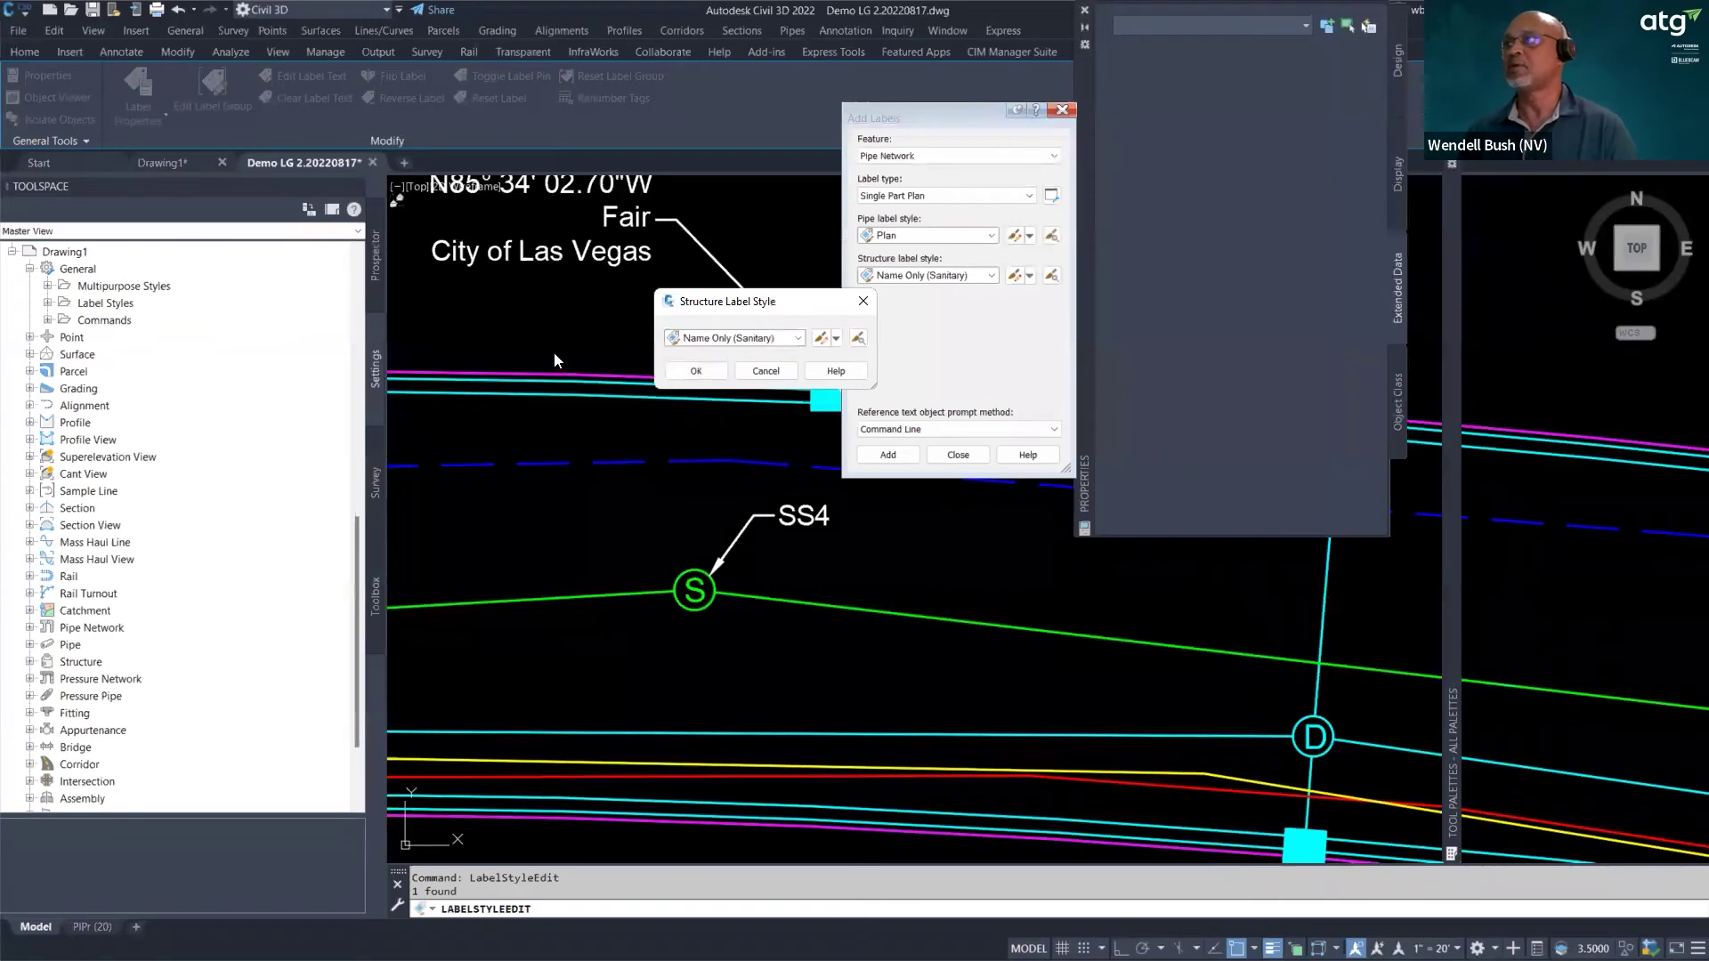
left_click(695, 371)
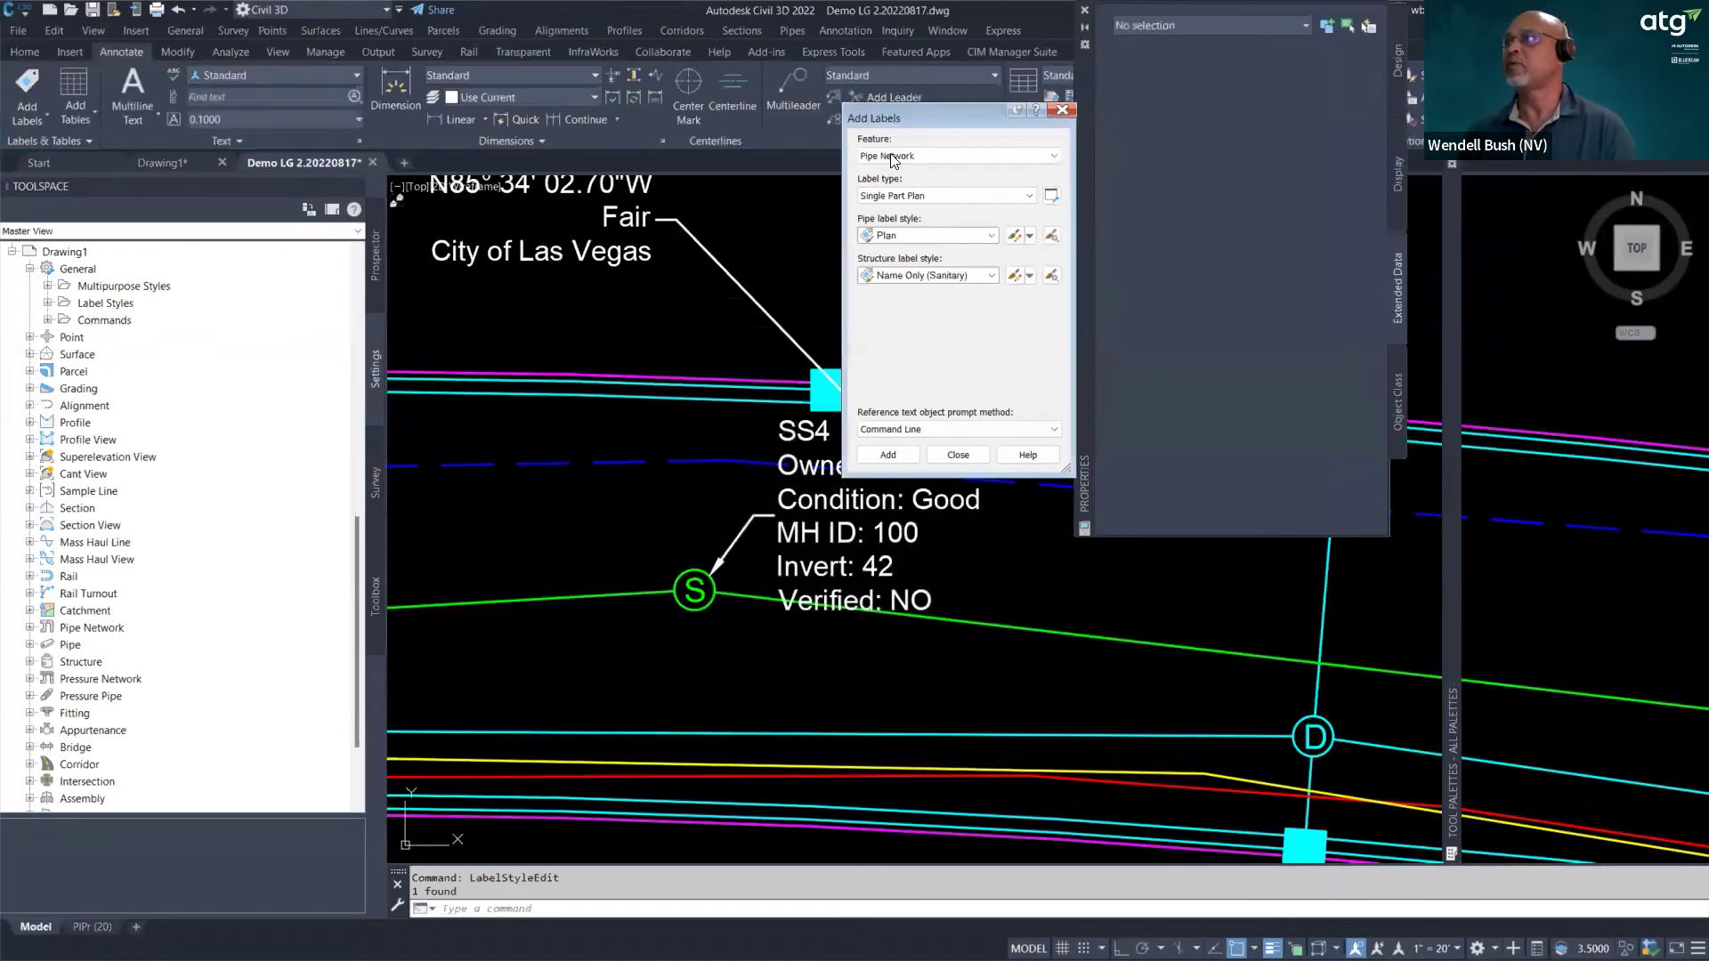
- Move the leader arrowhead of the "Fair" segment label along the dashed blue line, clear of the SS4 manhole label text
left_click_drag(915, 112, 1235, 120)
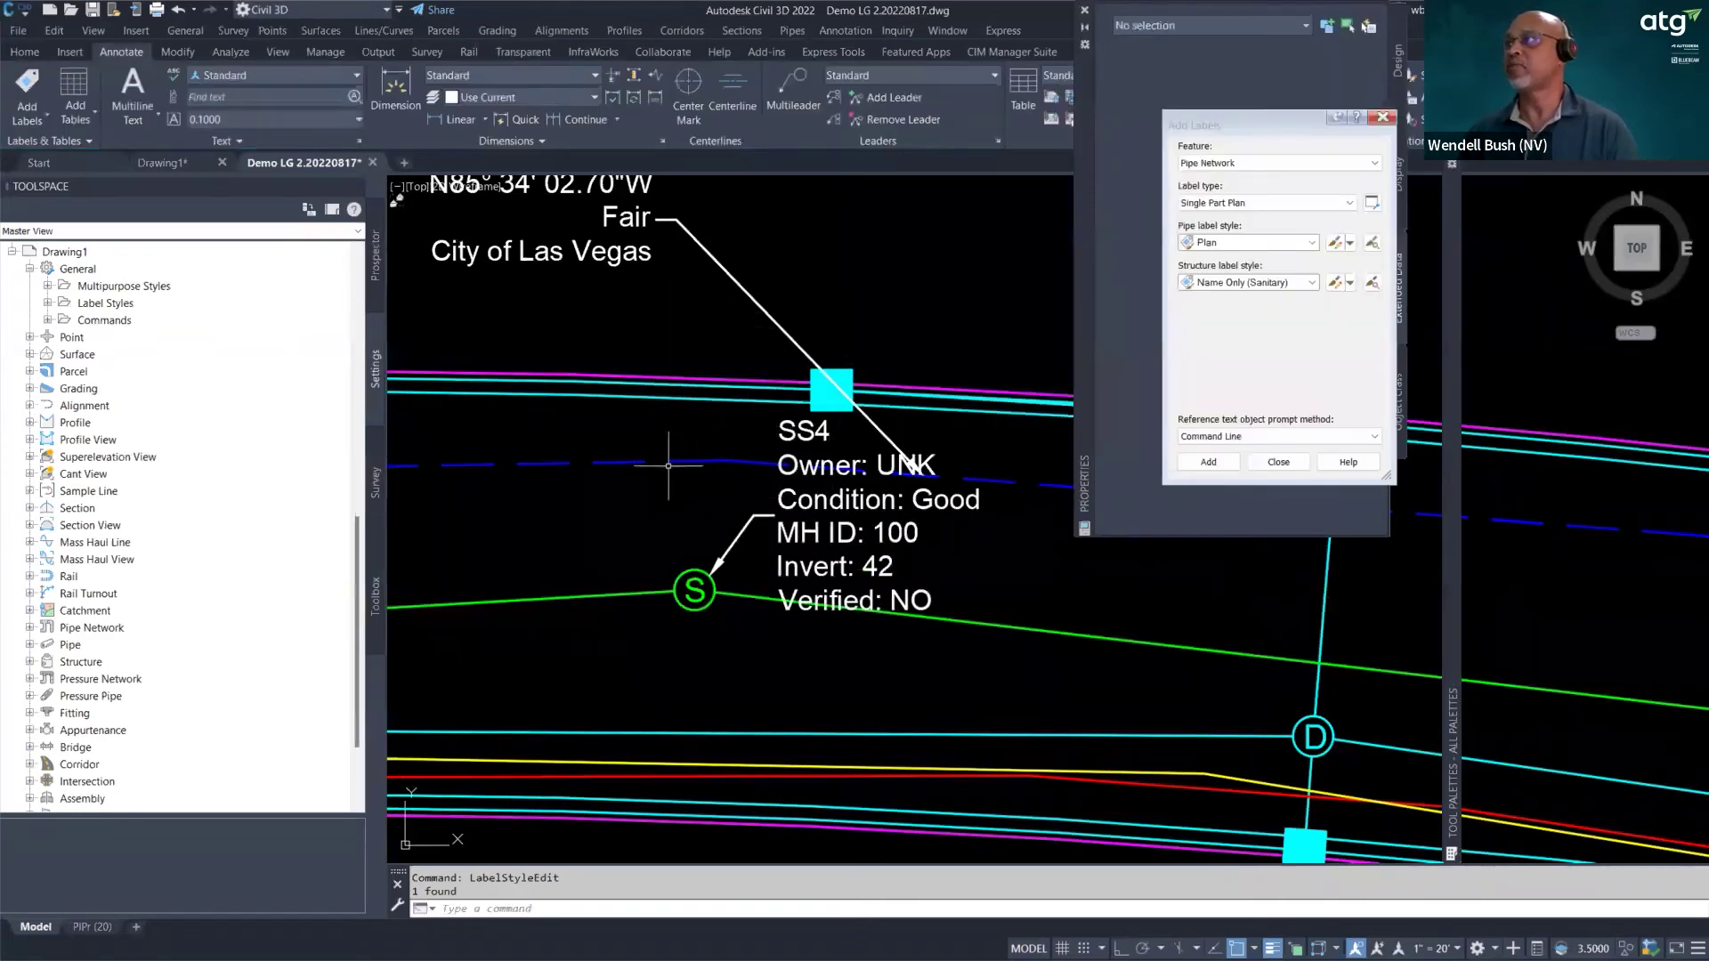
scroll(782, 466, "down", 3)
scroll(748, 396, "up", 3)
left_click(775, 423)
left_click(819, 467)
left_click(819, 467)
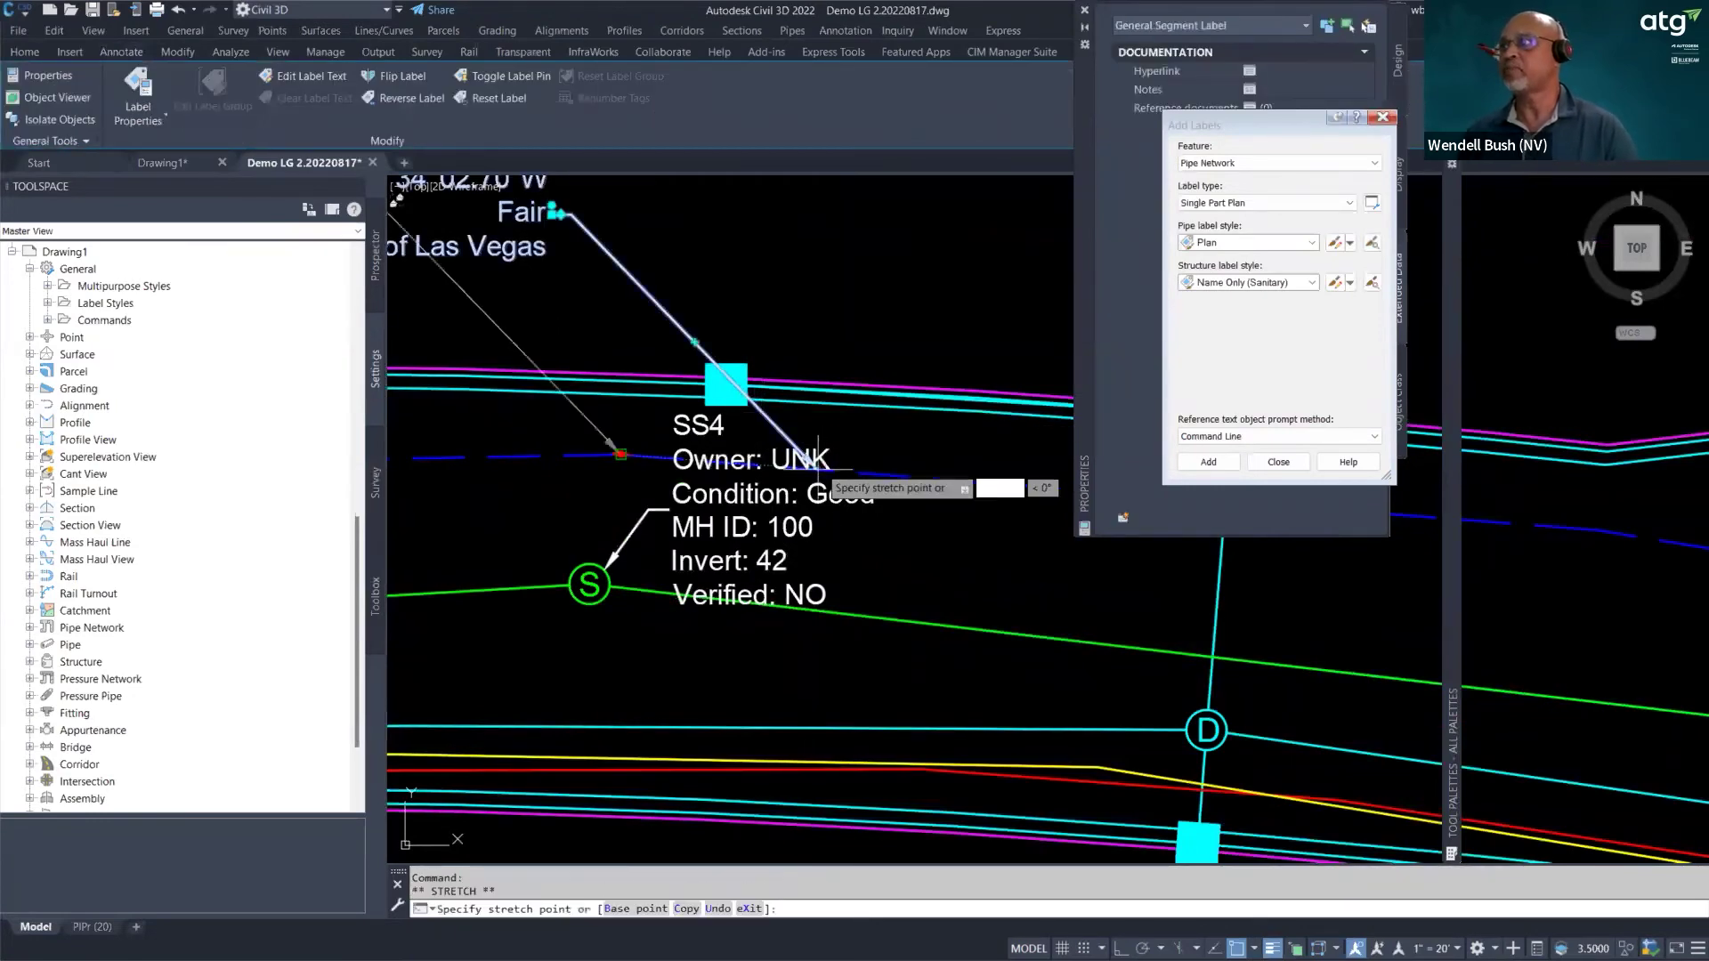
scroll(881, 480, "down", 3)
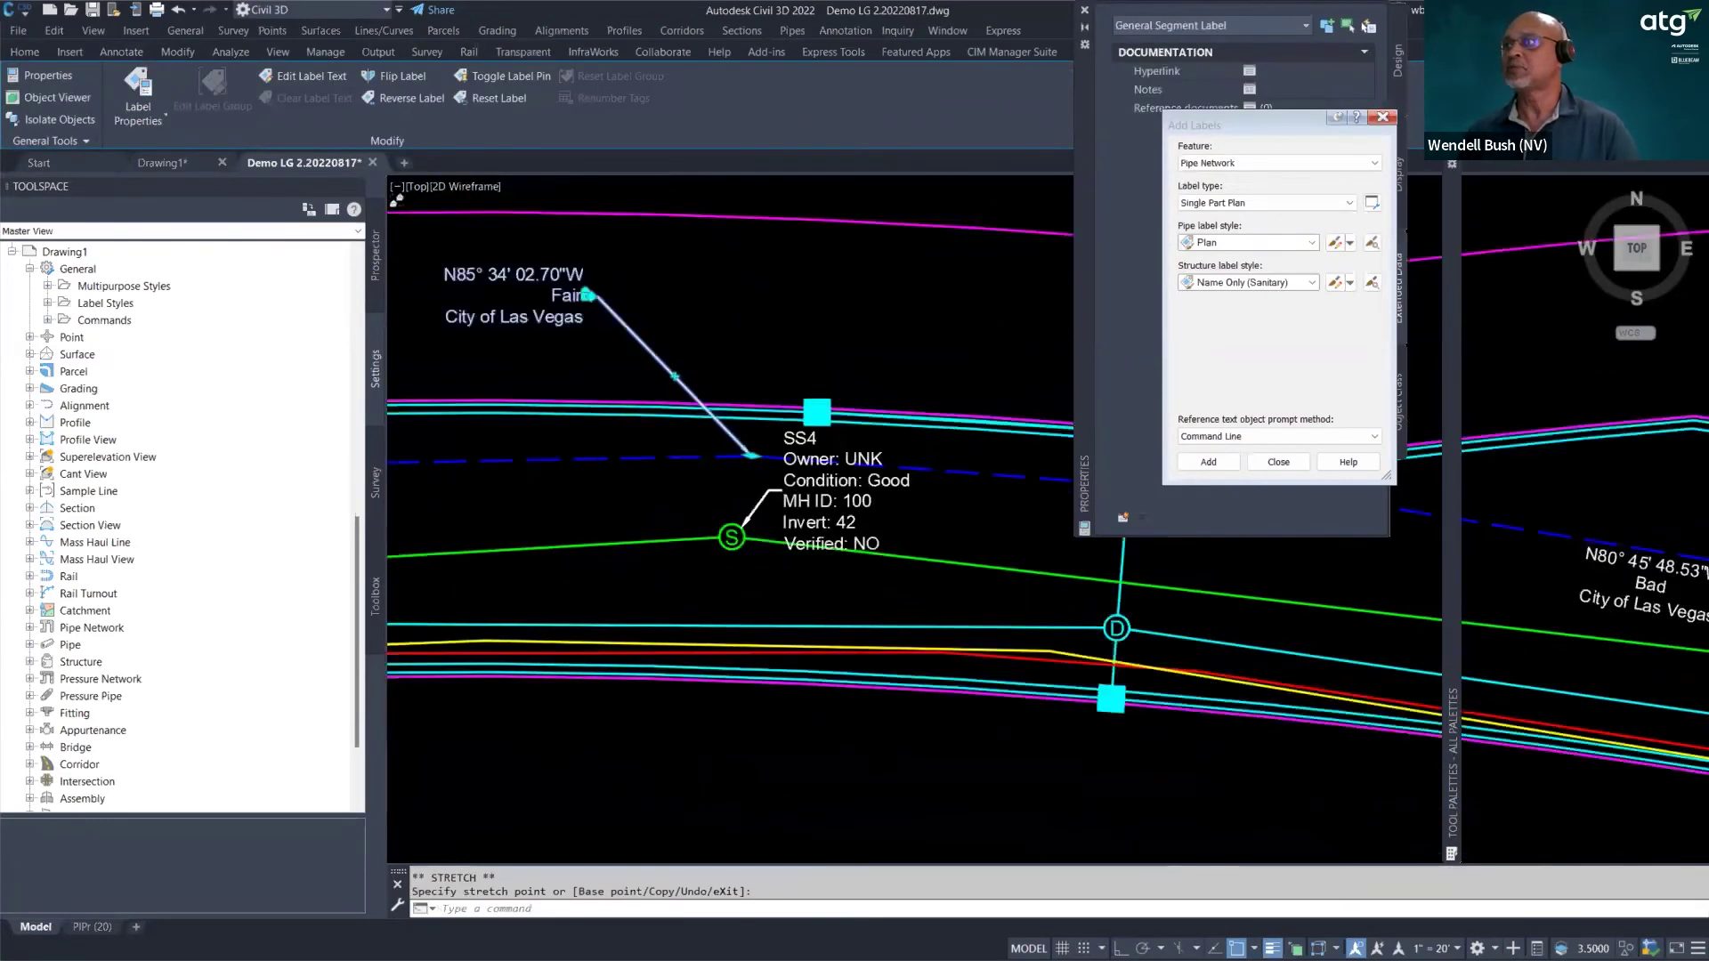
scroll(823, 488, "up", 3)
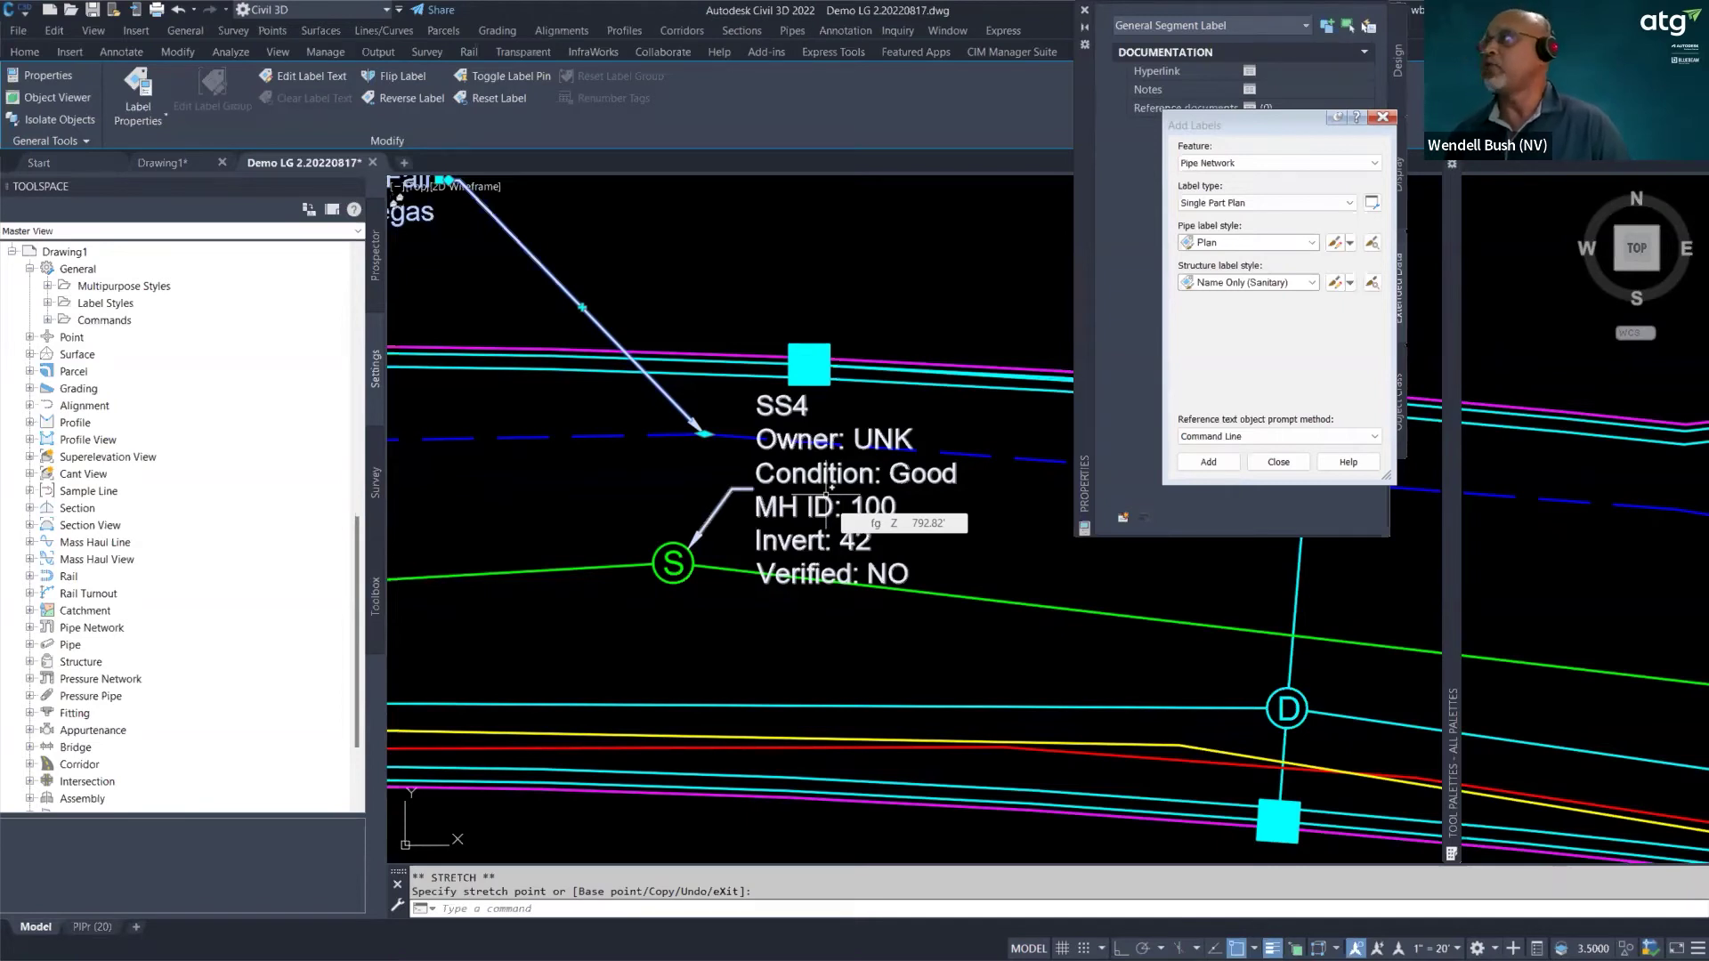
- Move the Properties palette away from the SS4 label and close the Add Labels dialog
left_click_drag(1087, 192, 1296, 317)
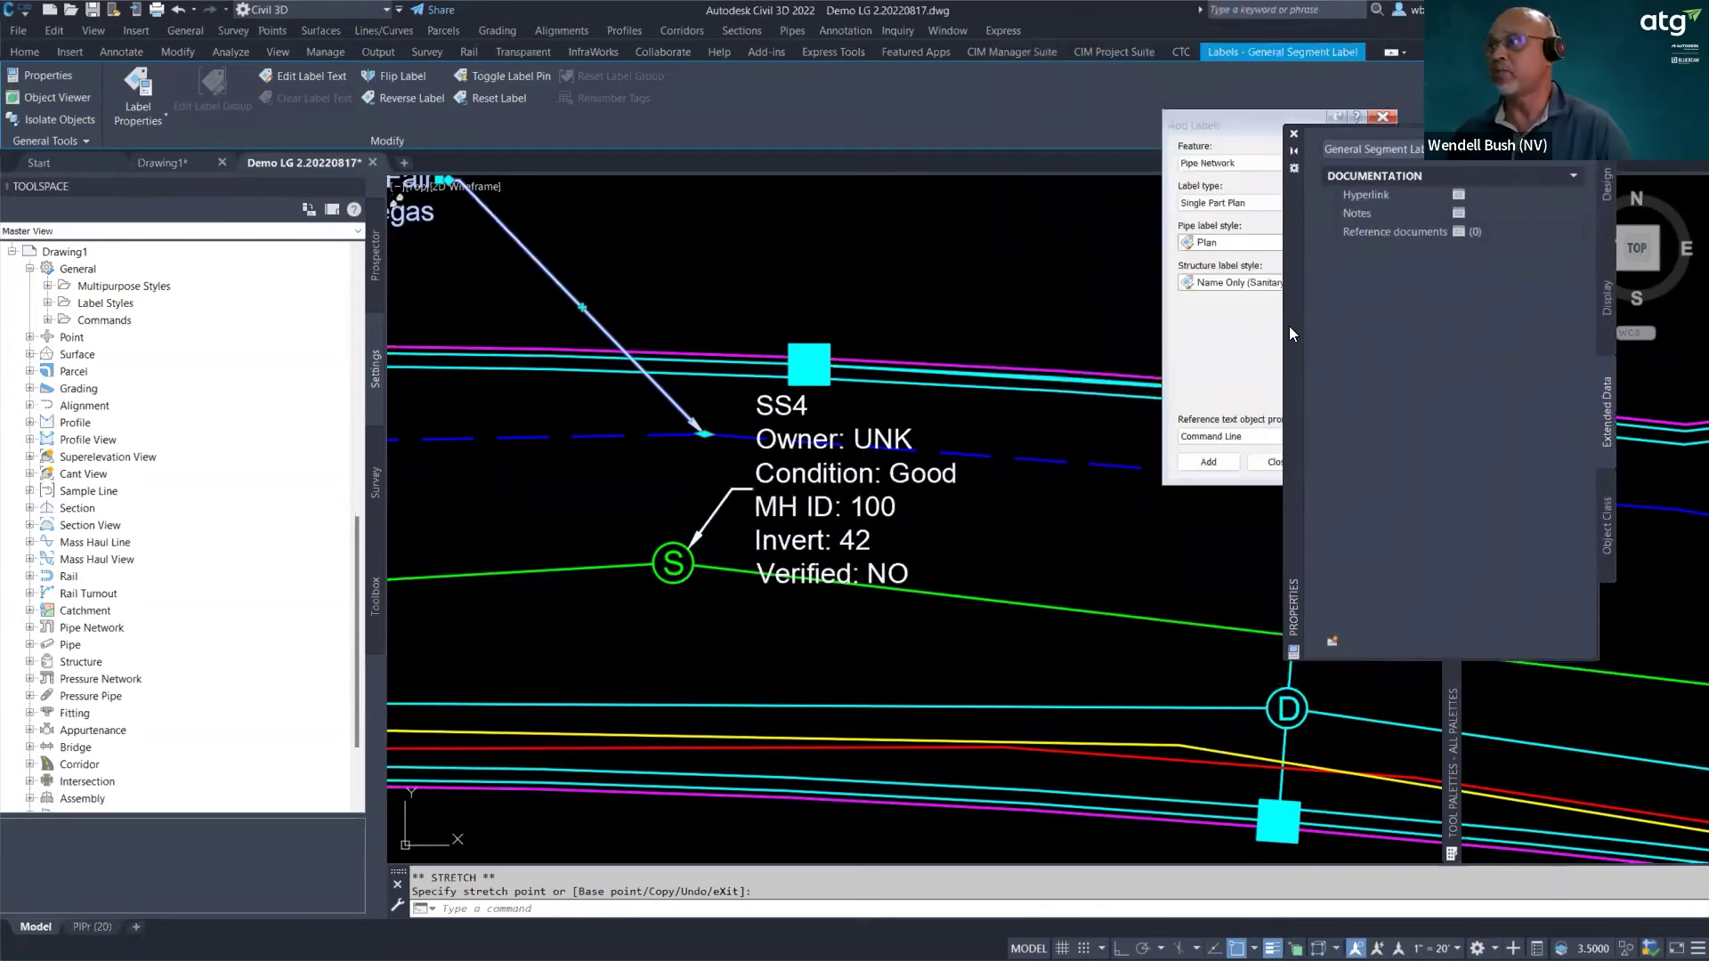
left_click(1285, 326)
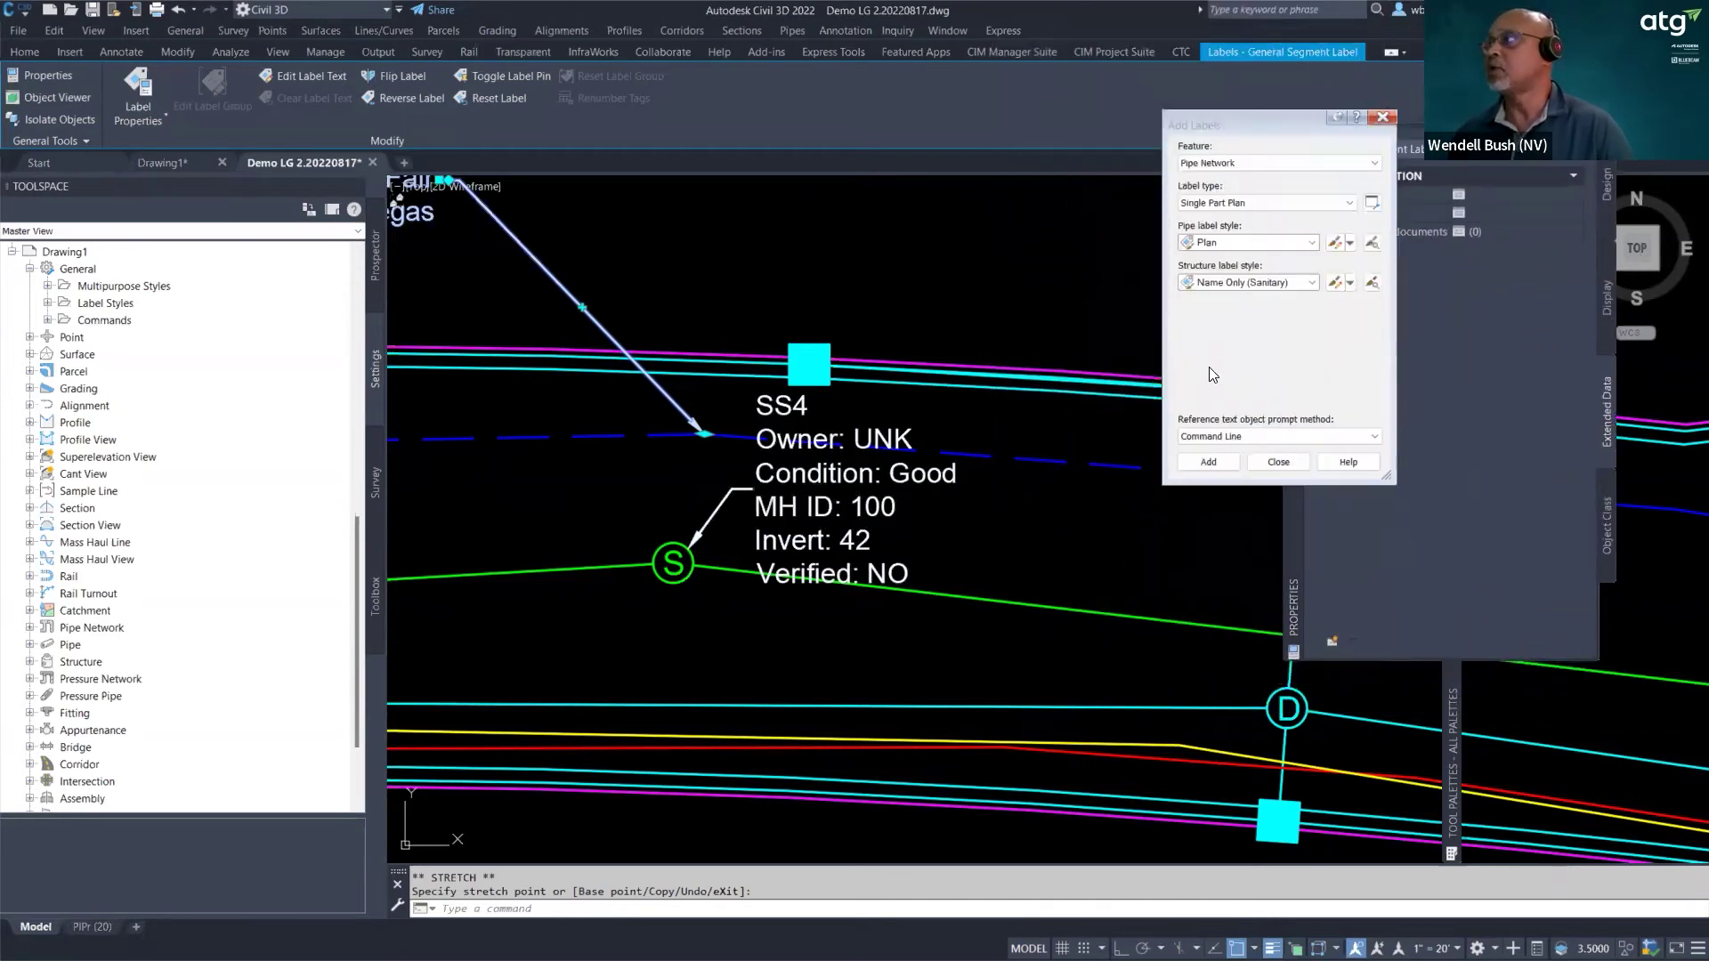
left_click(1278, 462)
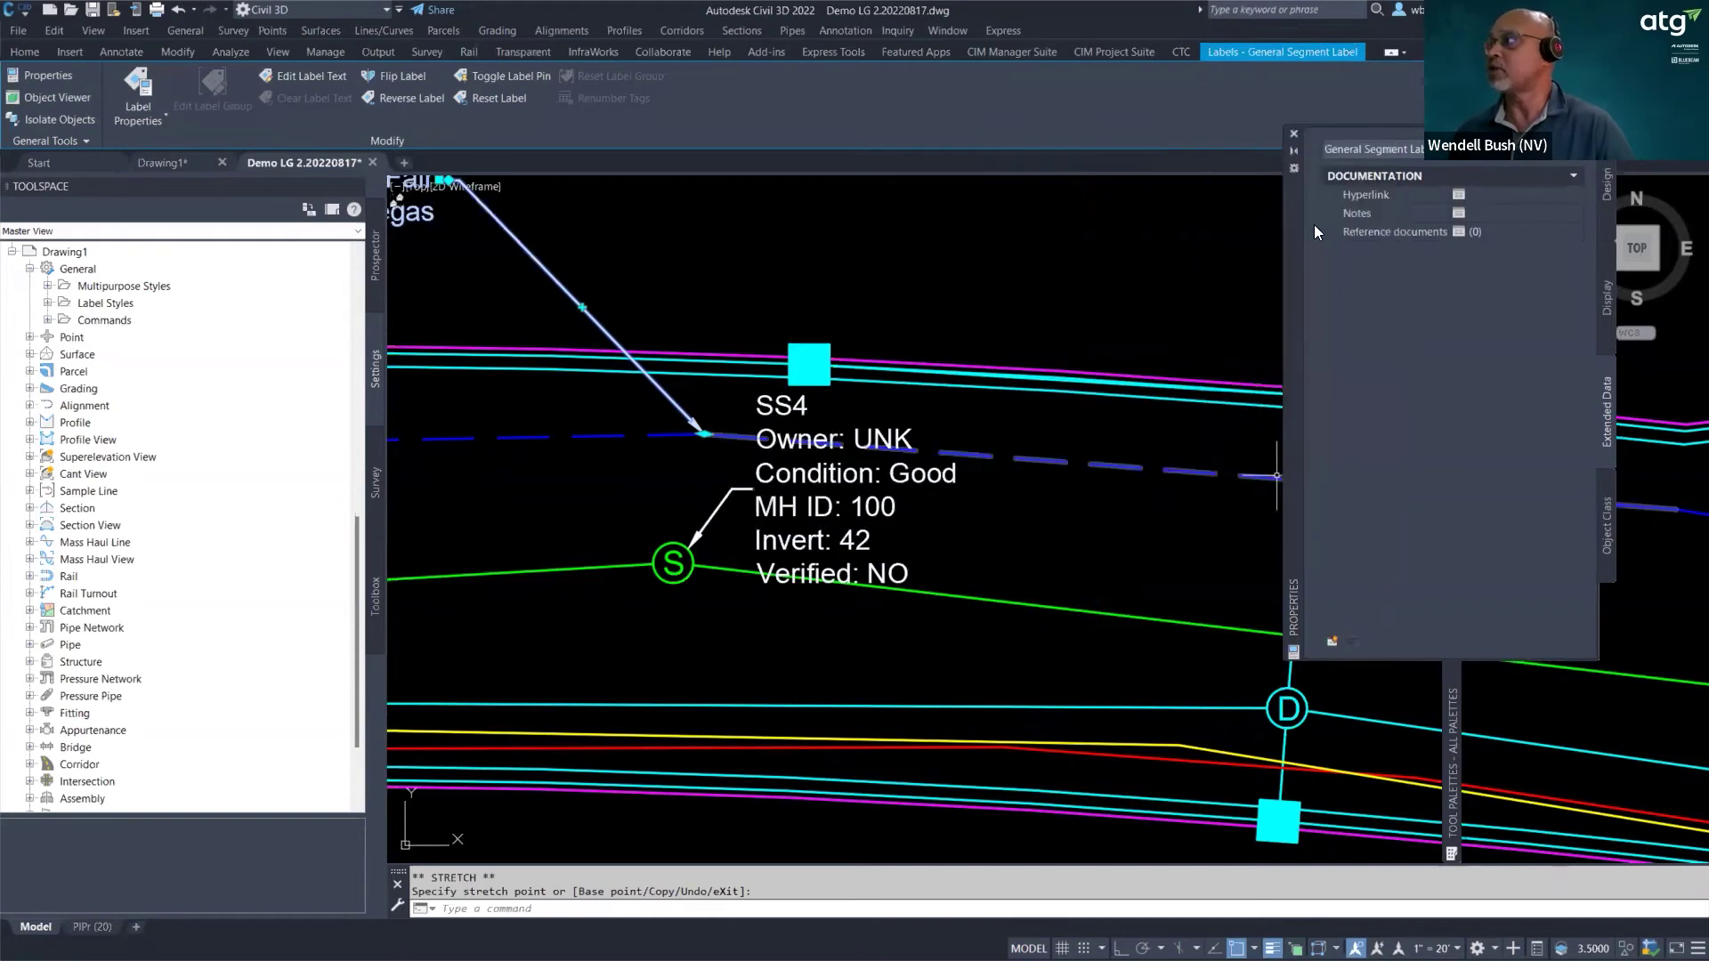
- Set the Verified property in the Manholes property set of the SS4 structure to YES
left_click(680, 577)
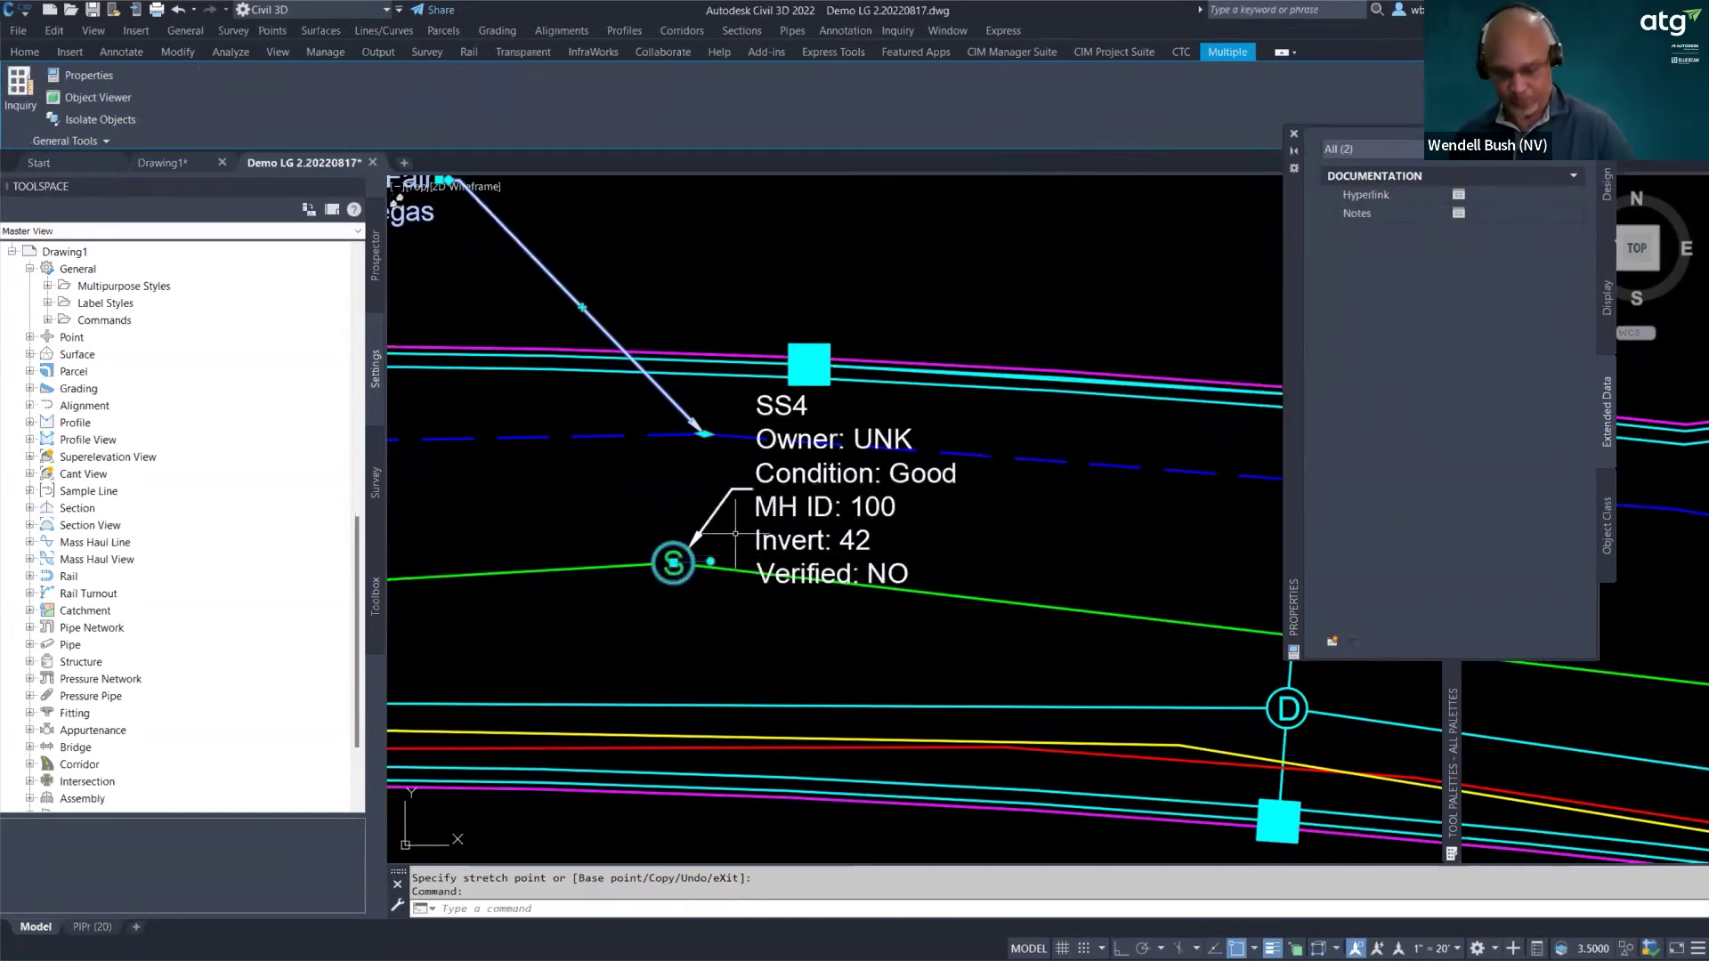
key("Escape")
left_click(675, 578)
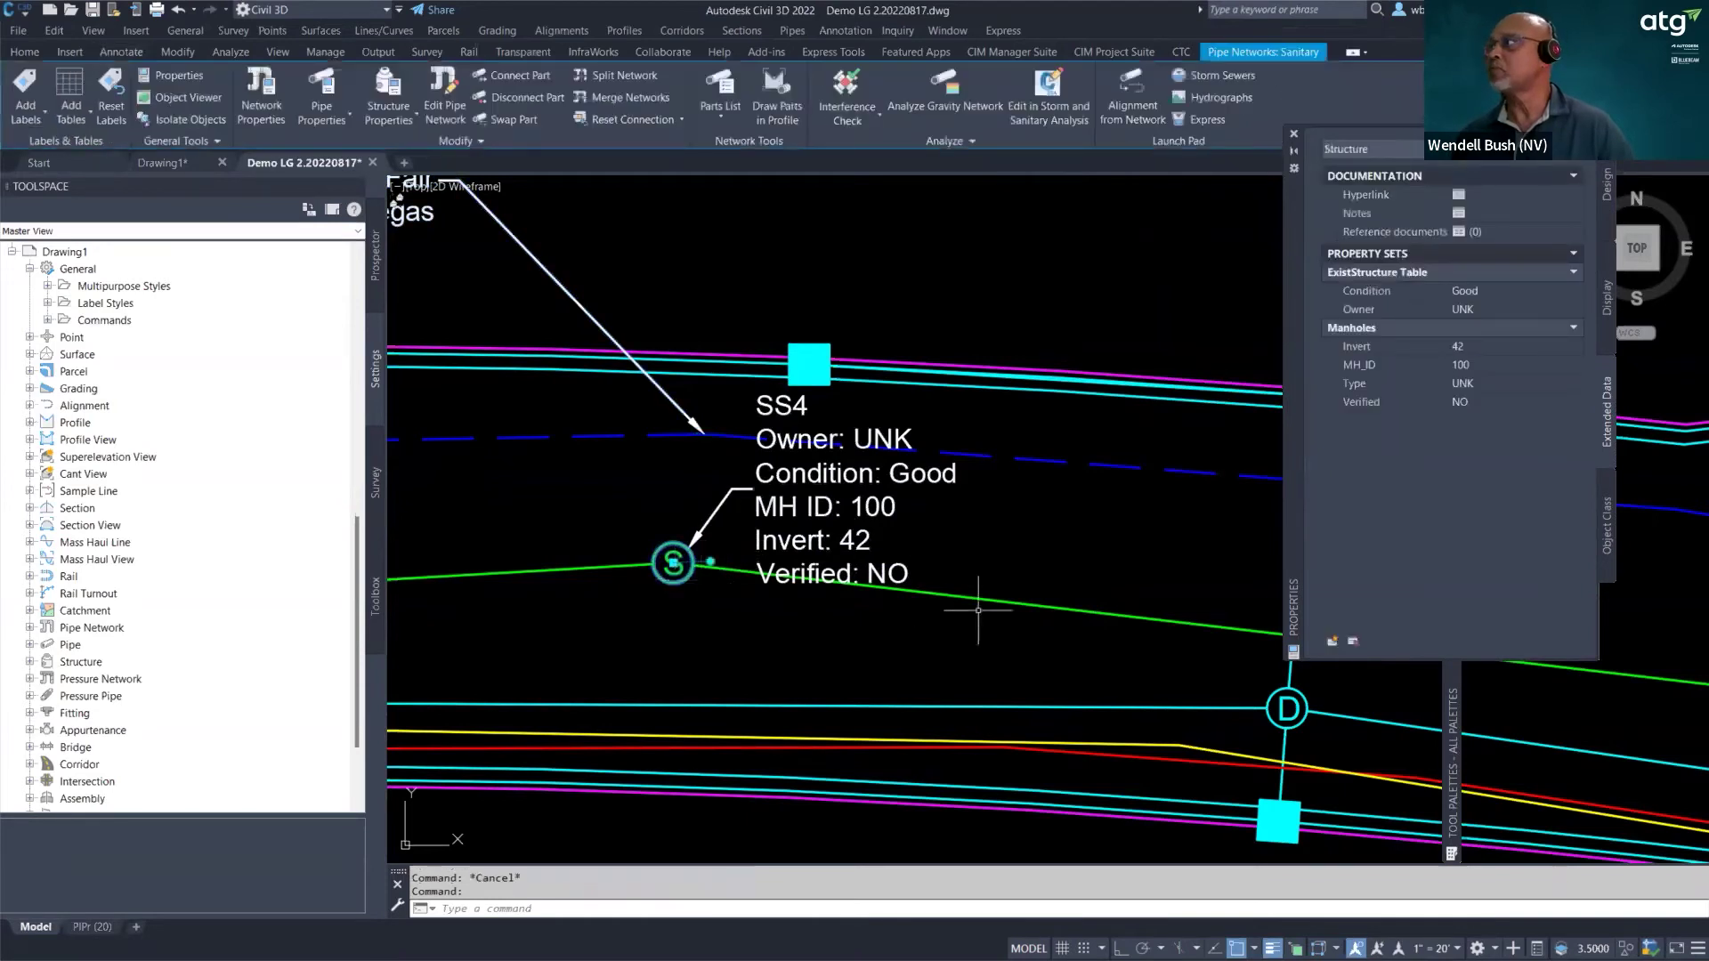
left_click(1499, 402)
type("yes")
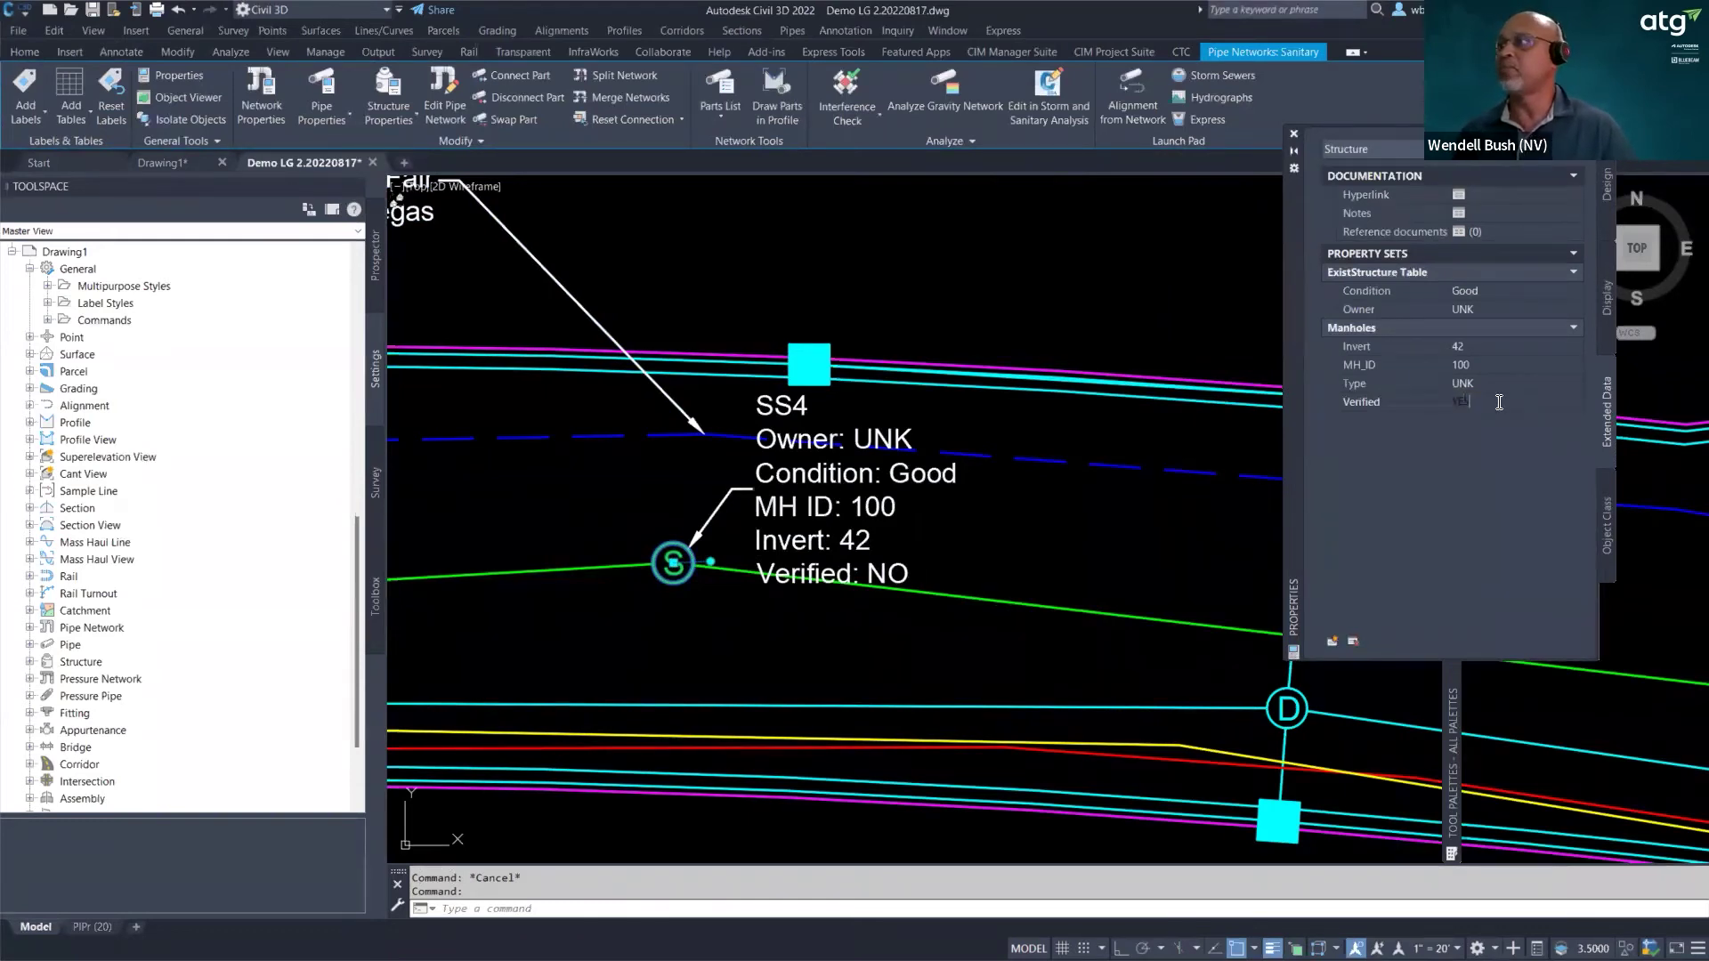
key("Return")
scroll(997, 562, "down", 3)
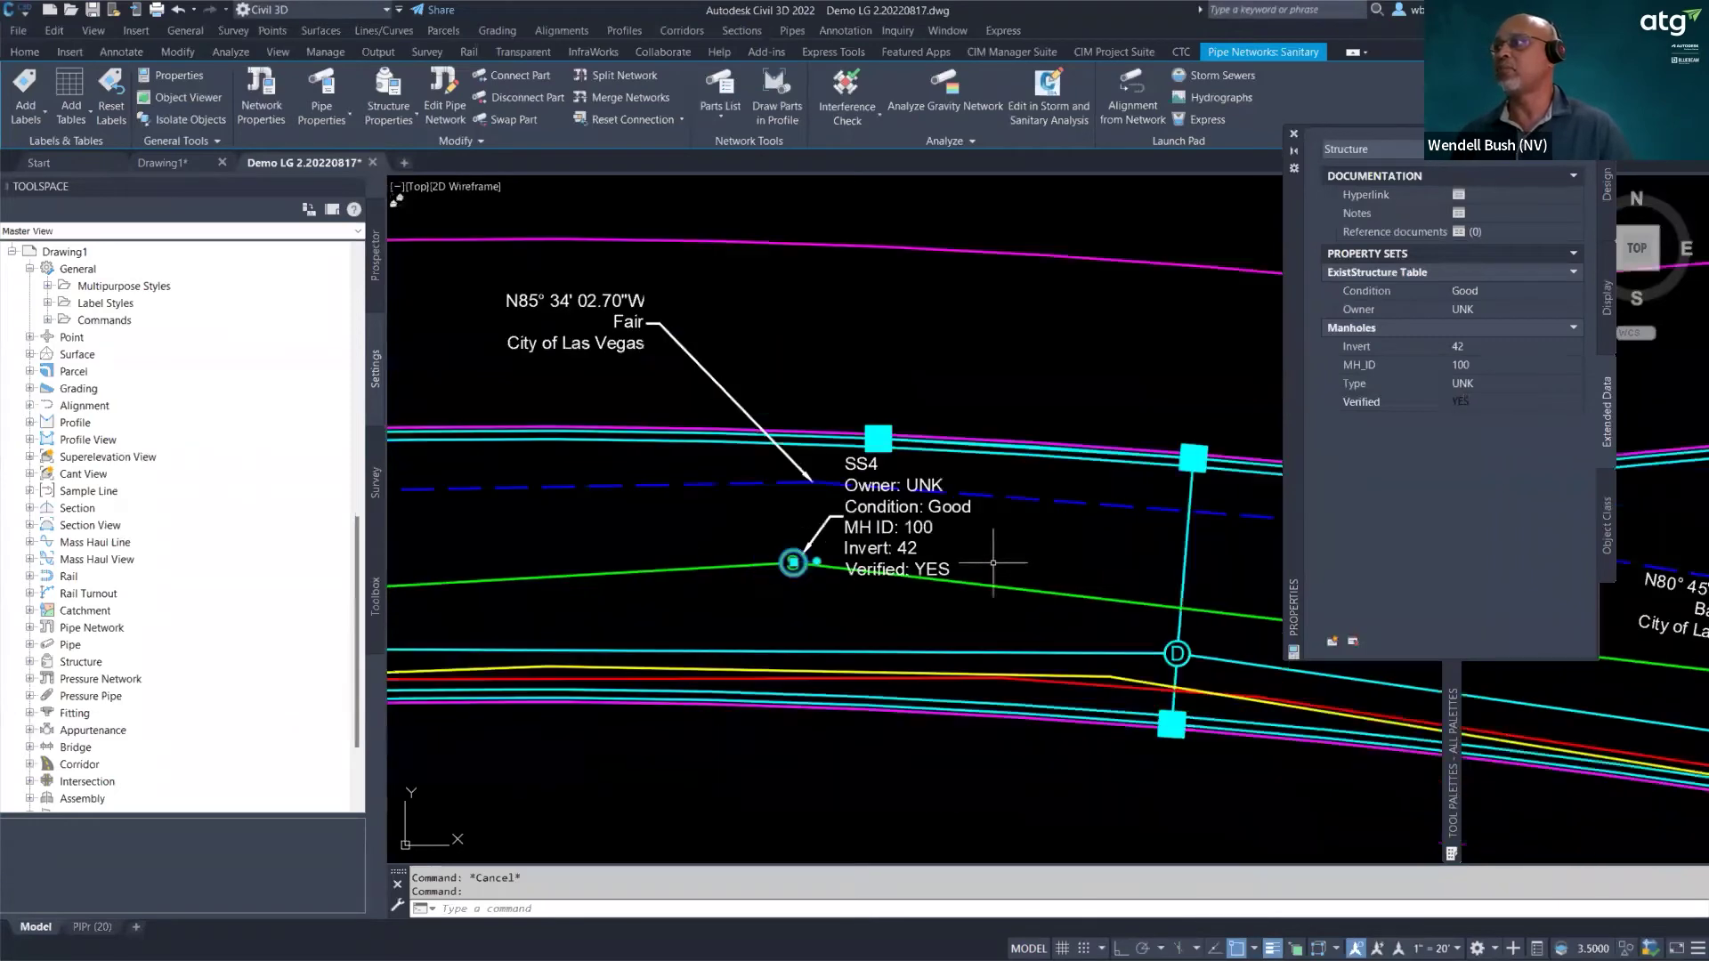
- Move the SS5 structure label up and to the left of its manhole so it is shown with a leader
mouse_move(1020, 562)
middle_mouse_down()
mouse_move(647, 551)
mouse_move(407, 500)
middle_mouse_up()
scroll(1061, 561, "up", 2)
left_click(1061, 561)
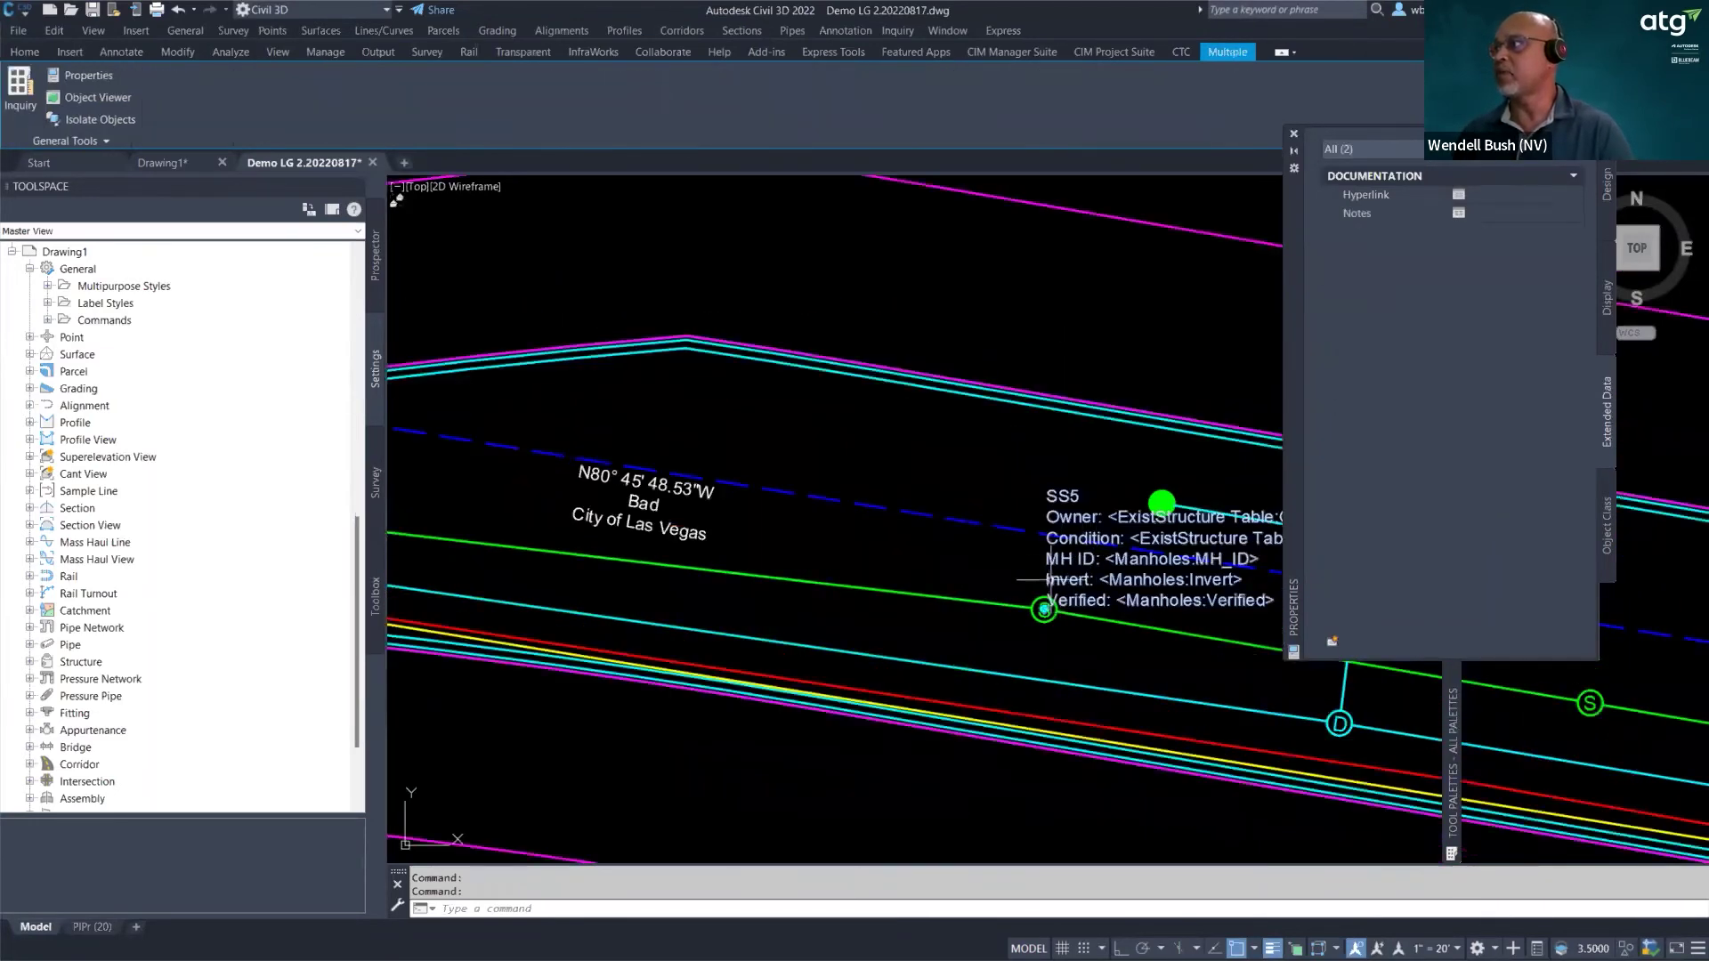
left_click(1051, 570)
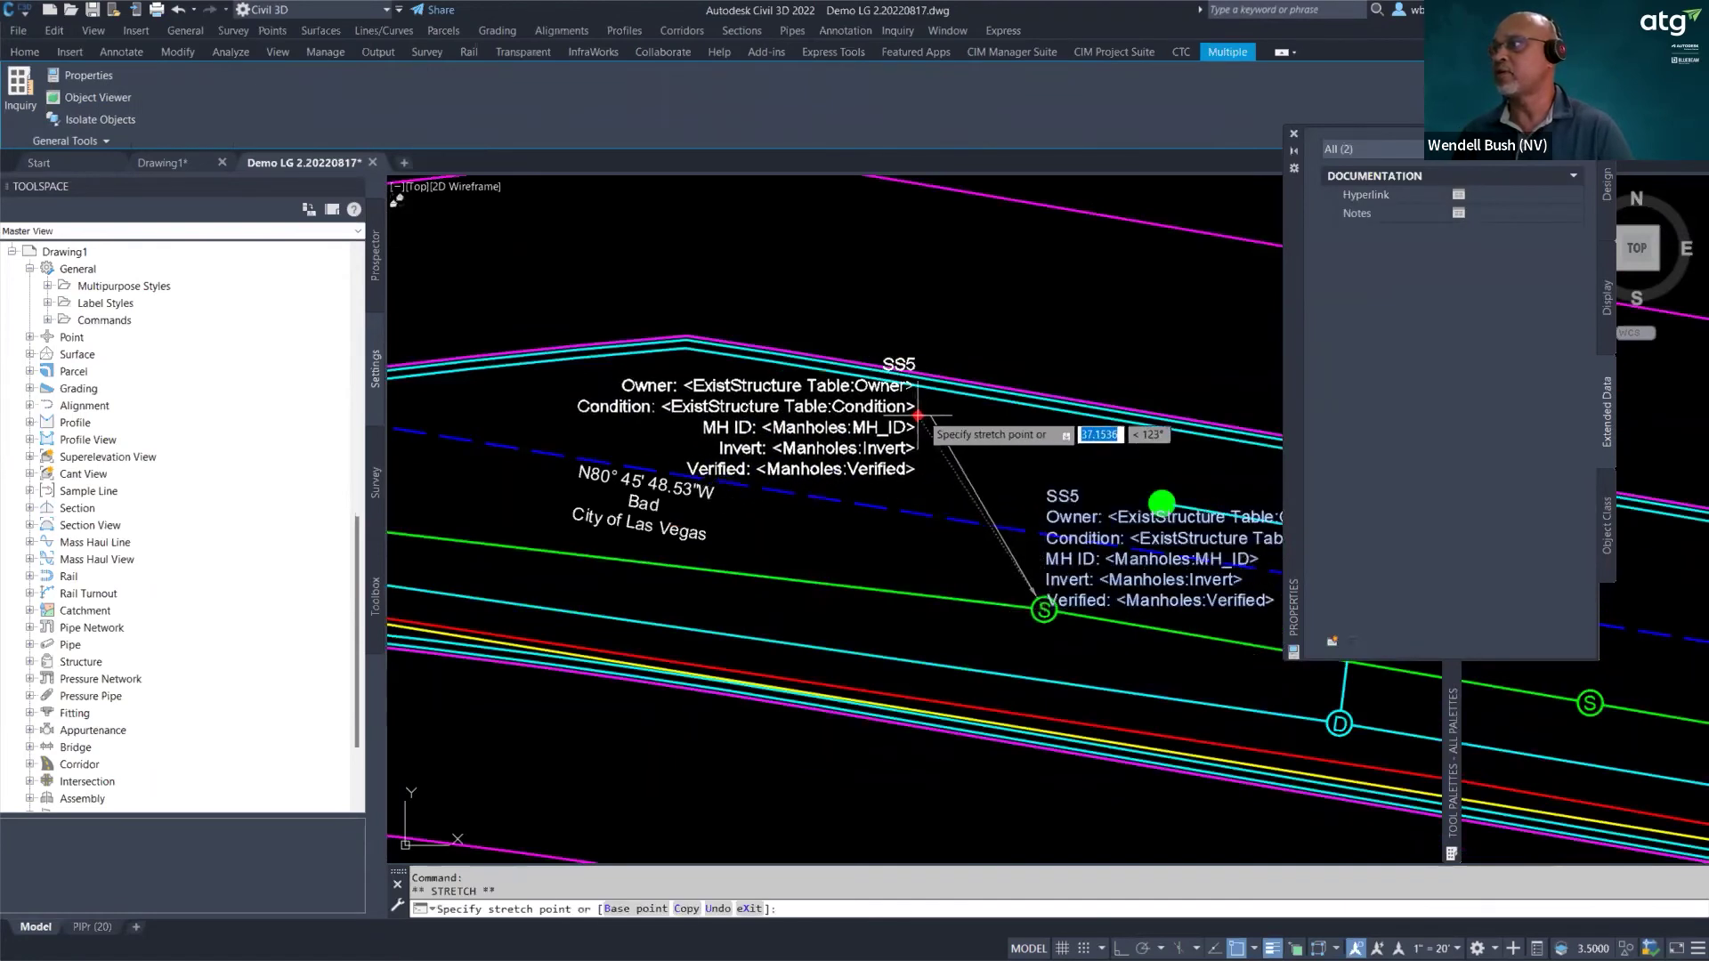
left_click(980, 419)
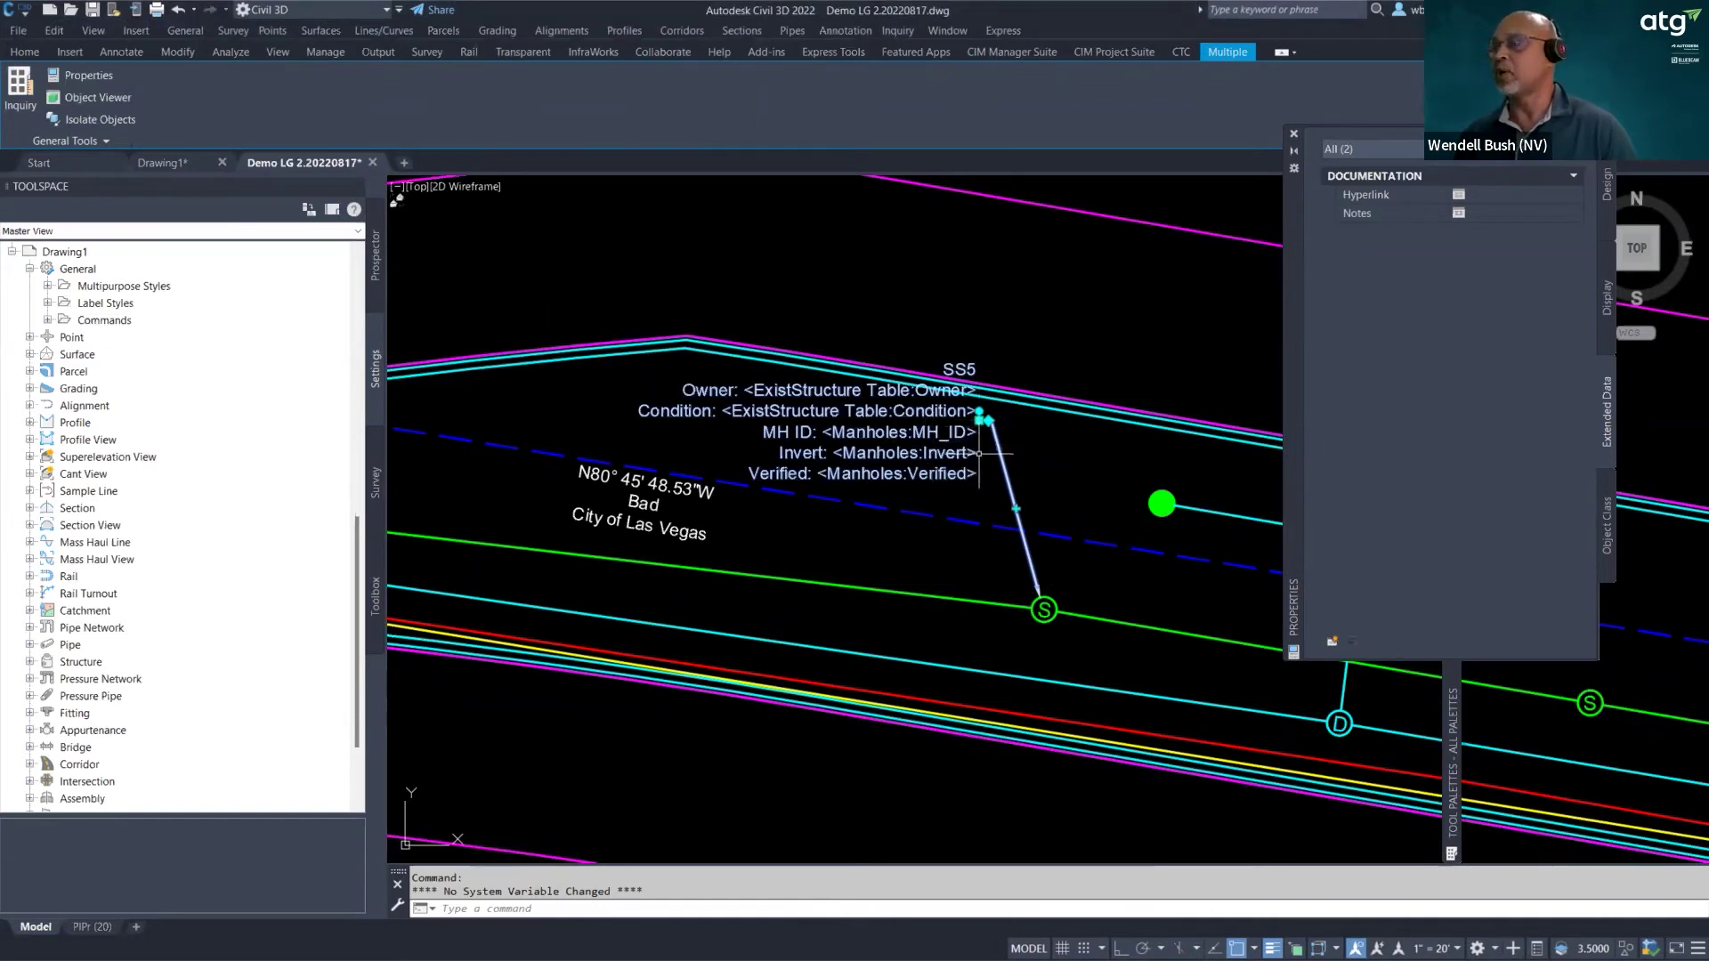
- Attach only the ExistStructure Table and Manholes property sets to the SS5 structure label, leaving out Sewer Line
right_click(979, 424)
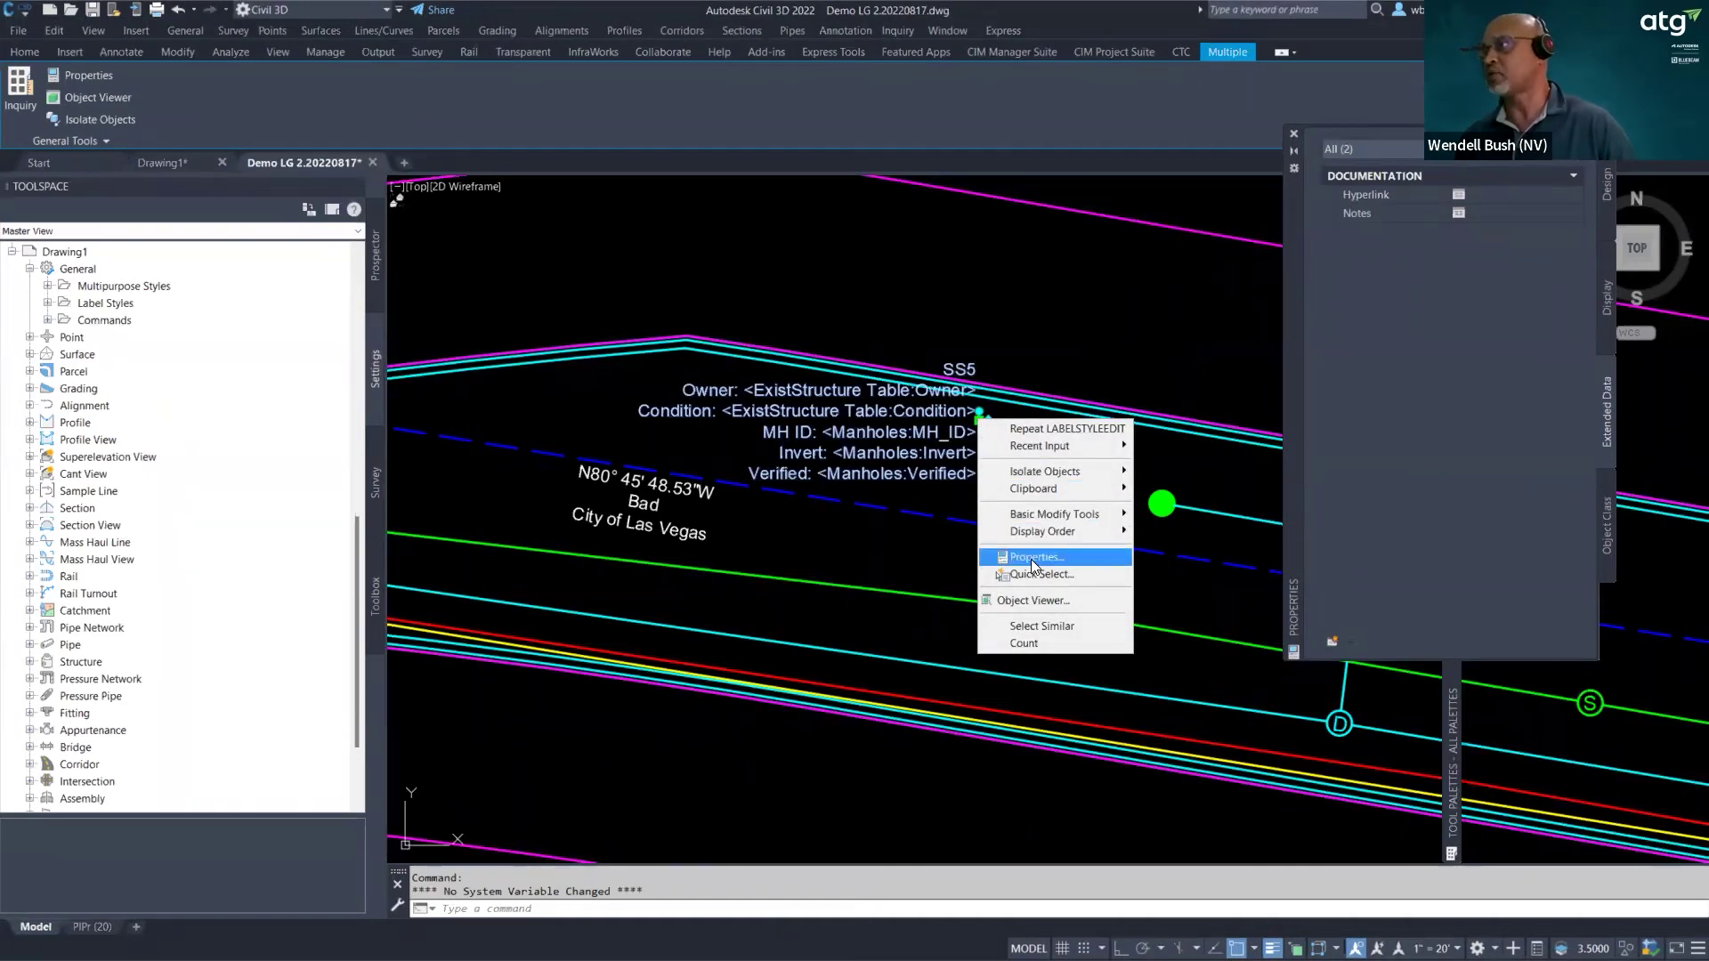
left_click(1033, 558)
key("Escape")
left_click(1000, 448)
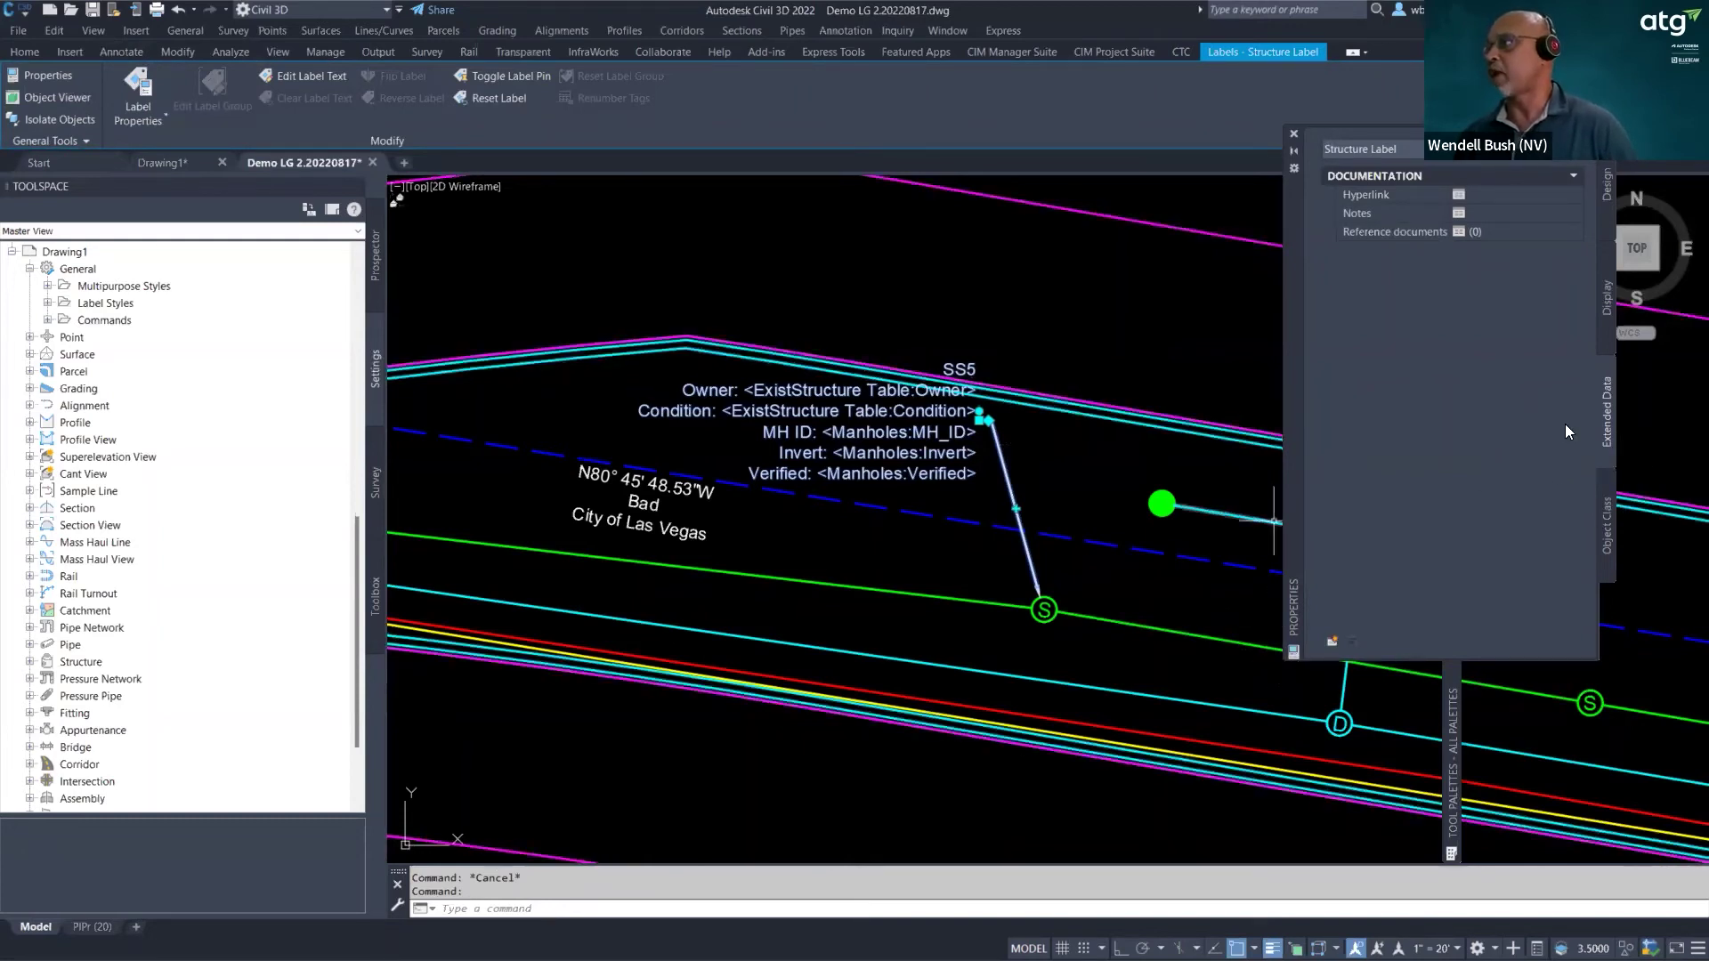
left_click(1332, 641)
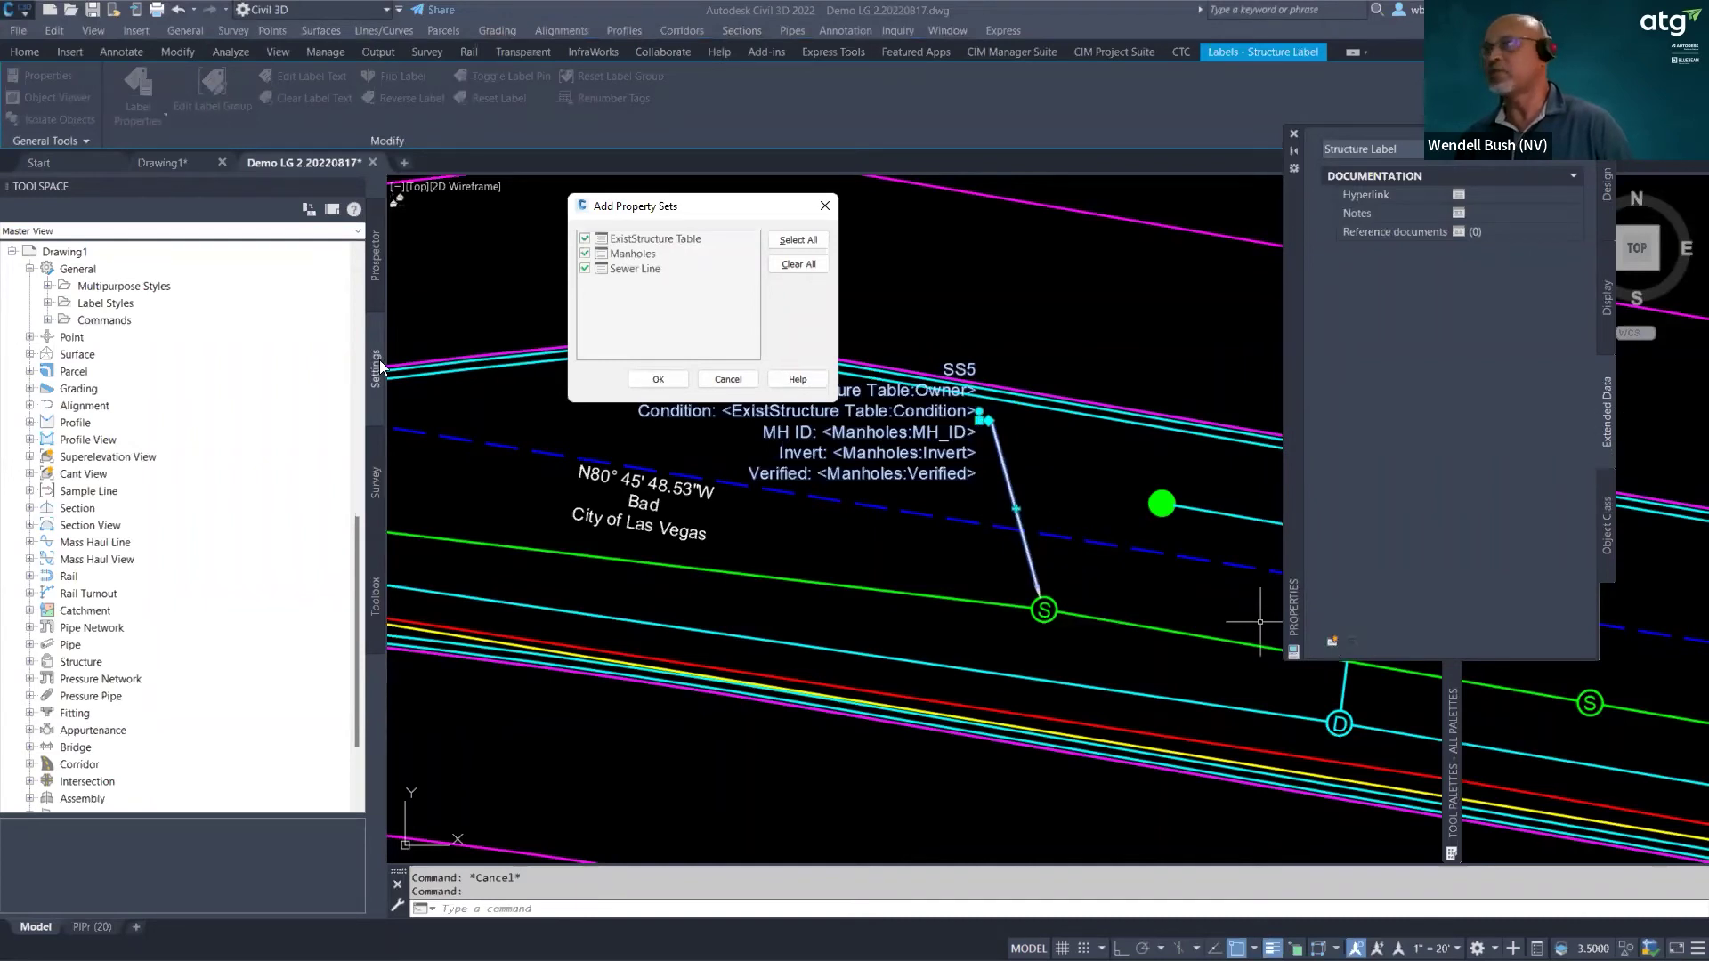
left_click(585, 269)
left_click(659, 379)
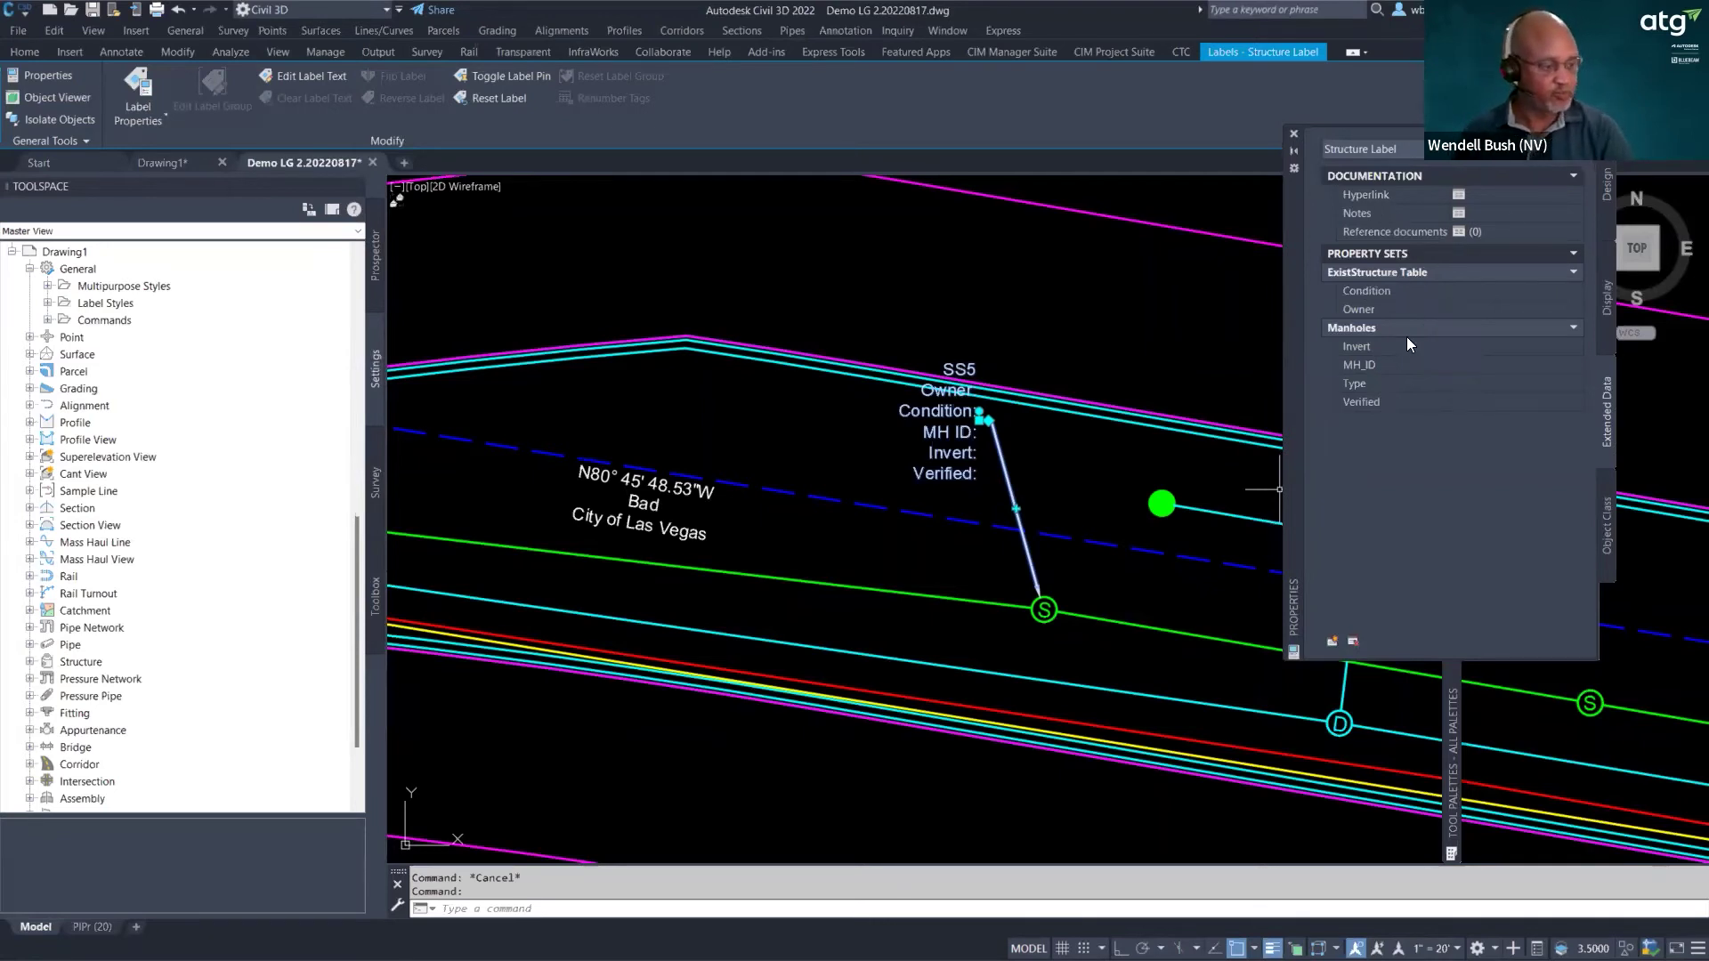
- Fill in the SS5 label's ExistStructure Table data with Condition BAD and Owner UNK
left_click(1480, 291)
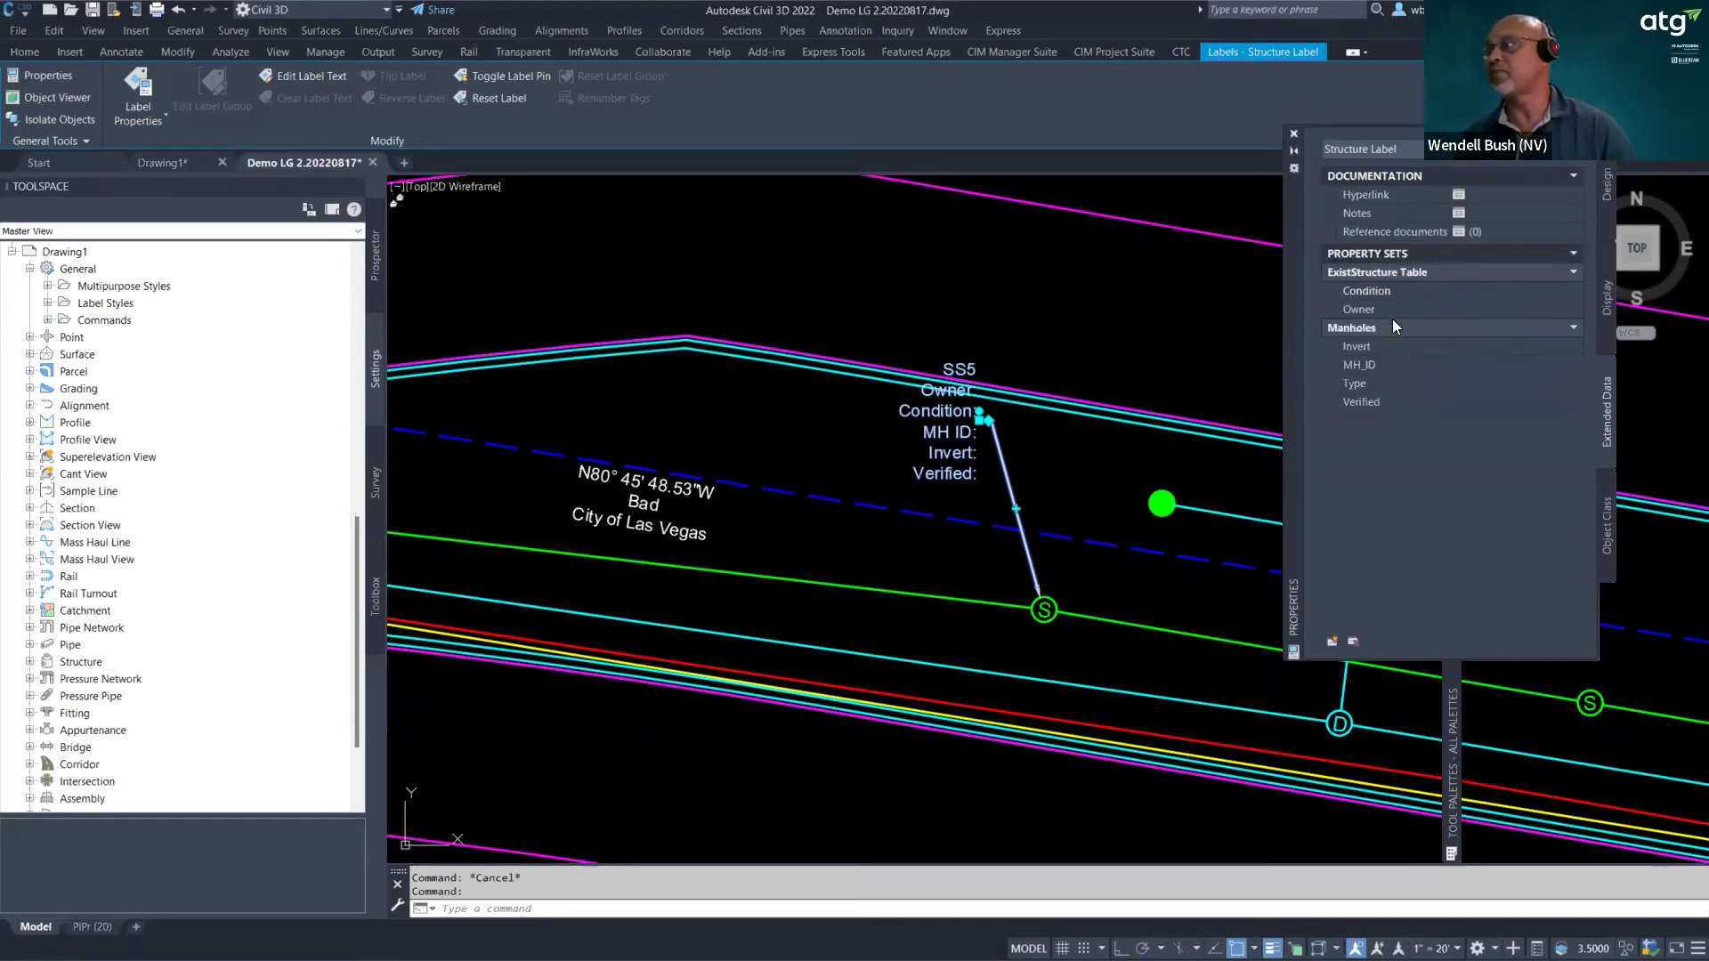
type("BAD")
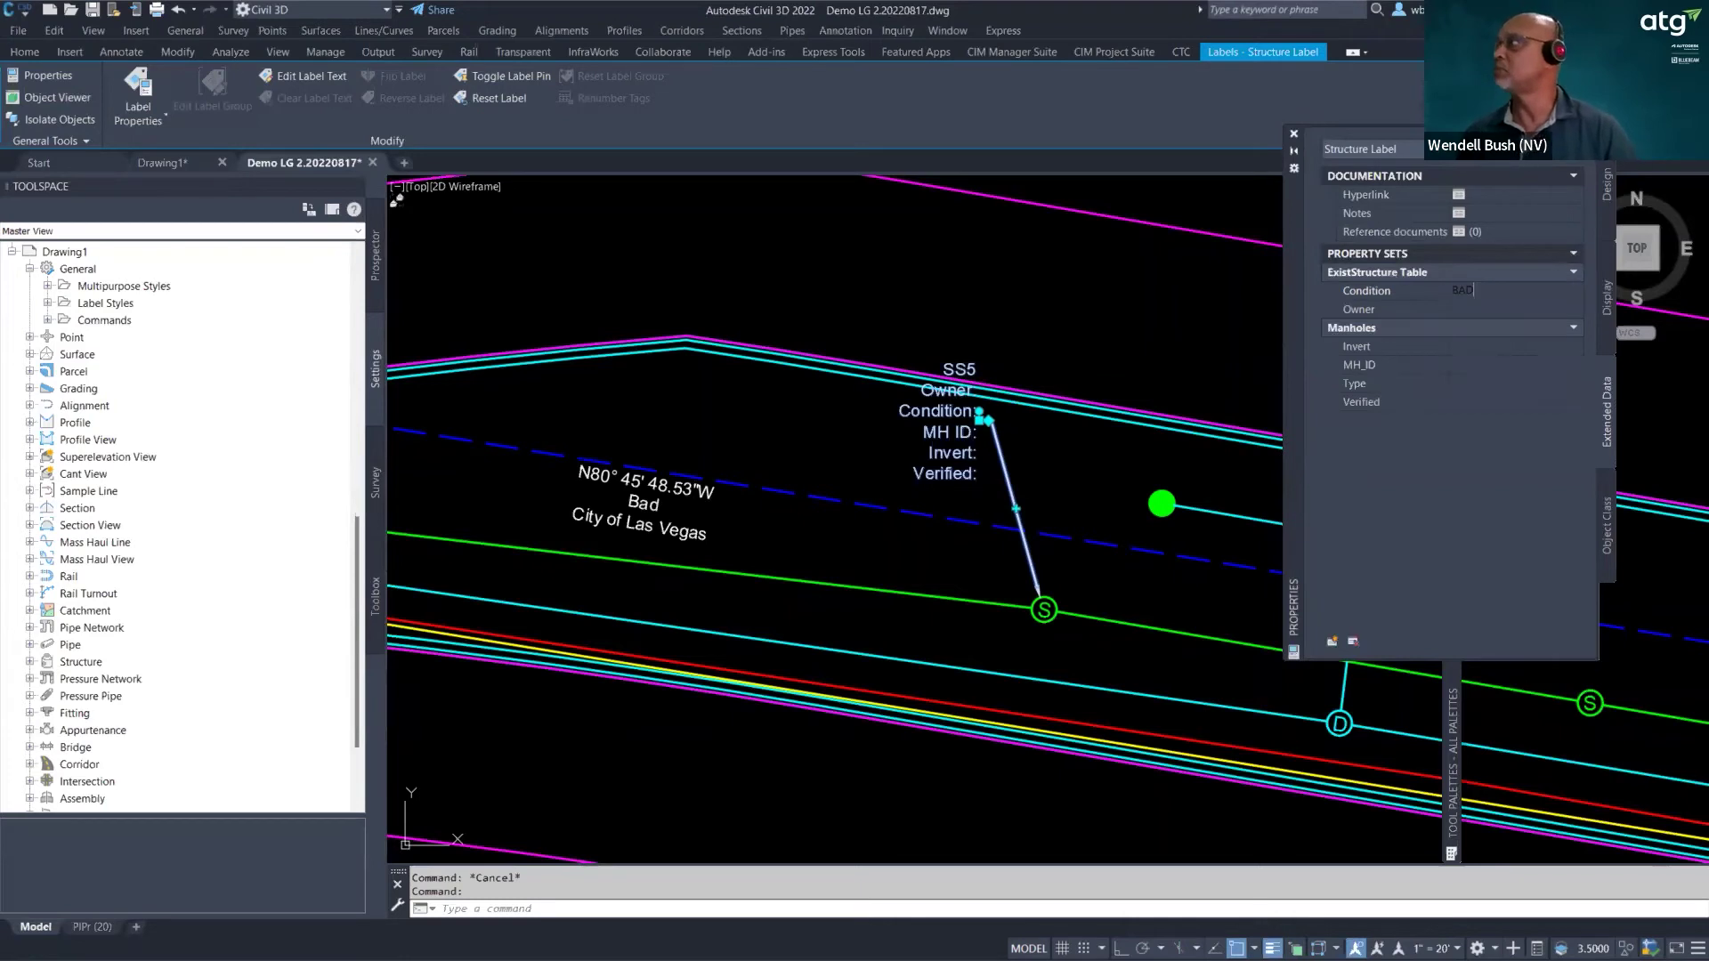
left_click(1460, 310)
type("UNK")
- Fill in the SS5 label's Manholes data with Invert UNK, MH_ID 400, Type UNK and Verified NO
left_click(1488, 345)
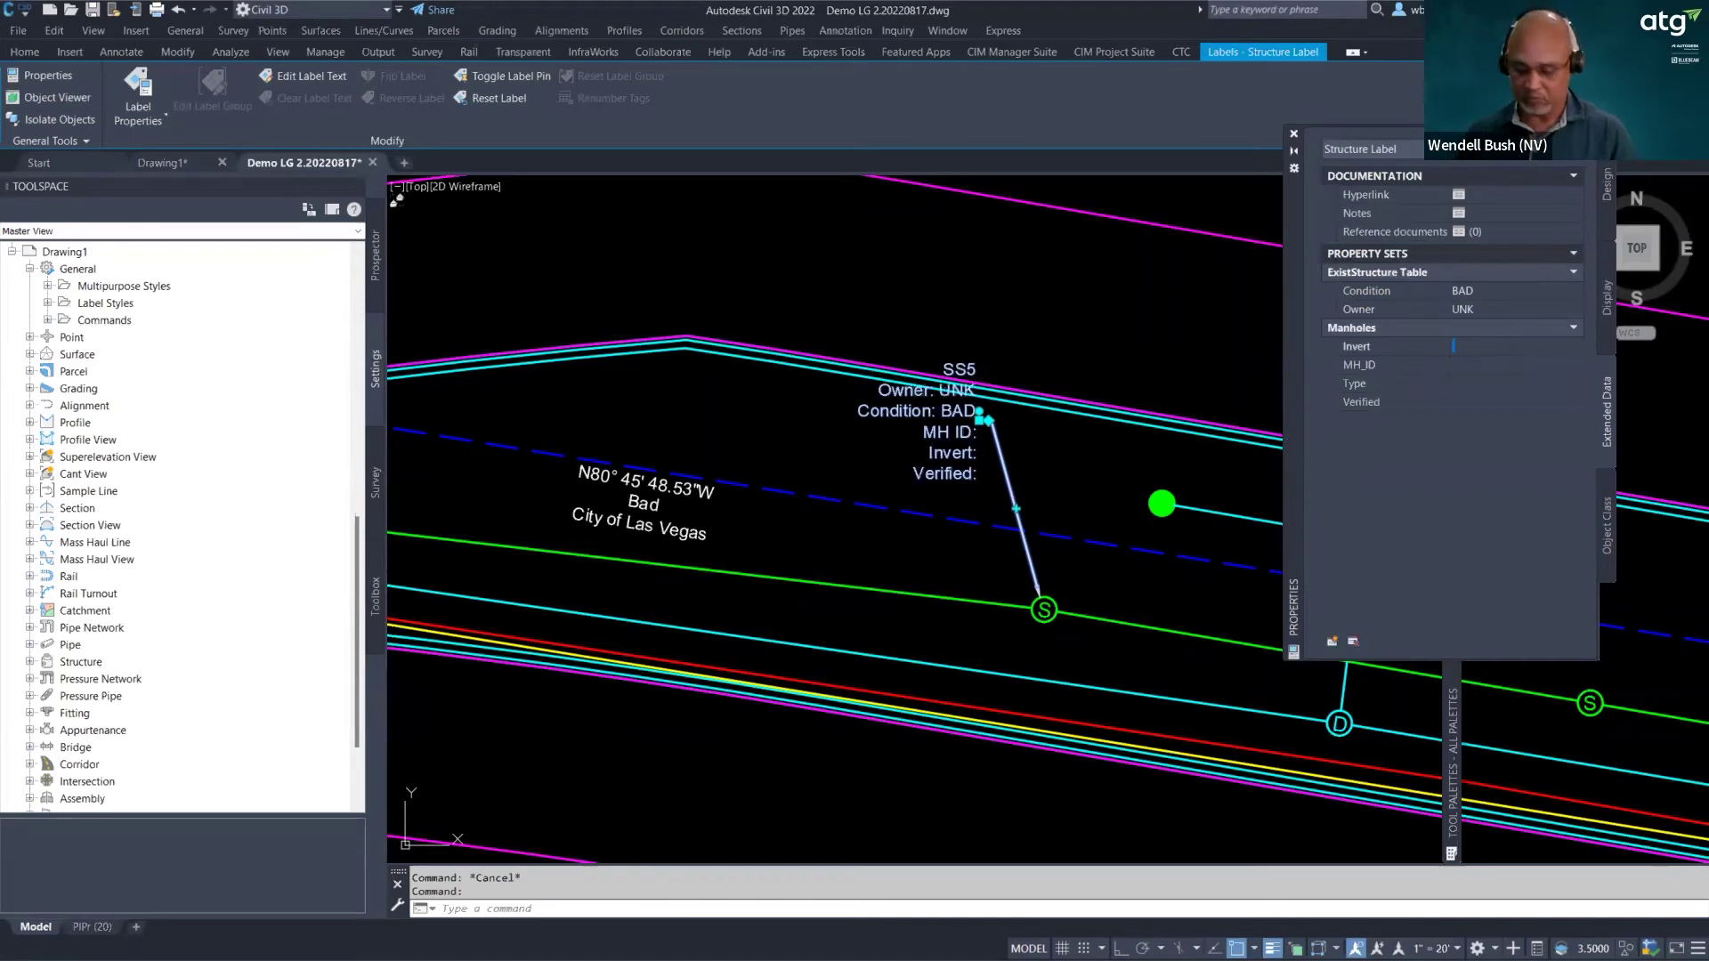
left_click(1478, 359)
type("400")
left_click(1478, 383)
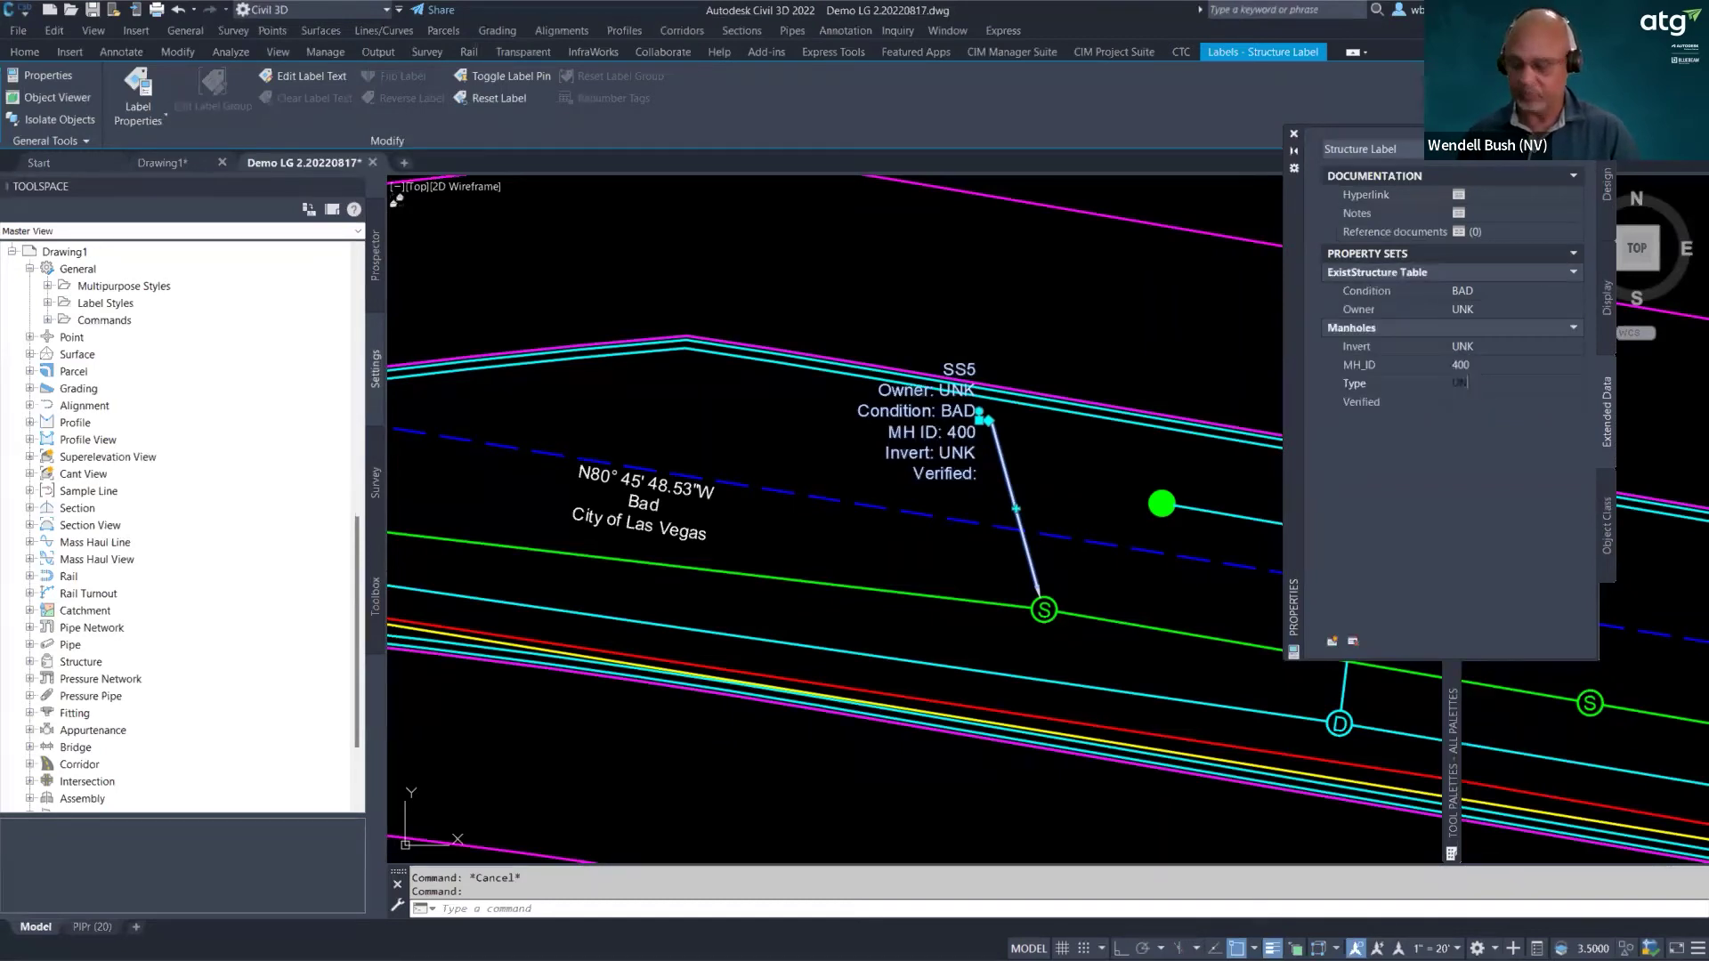
left_click(1479, 403)
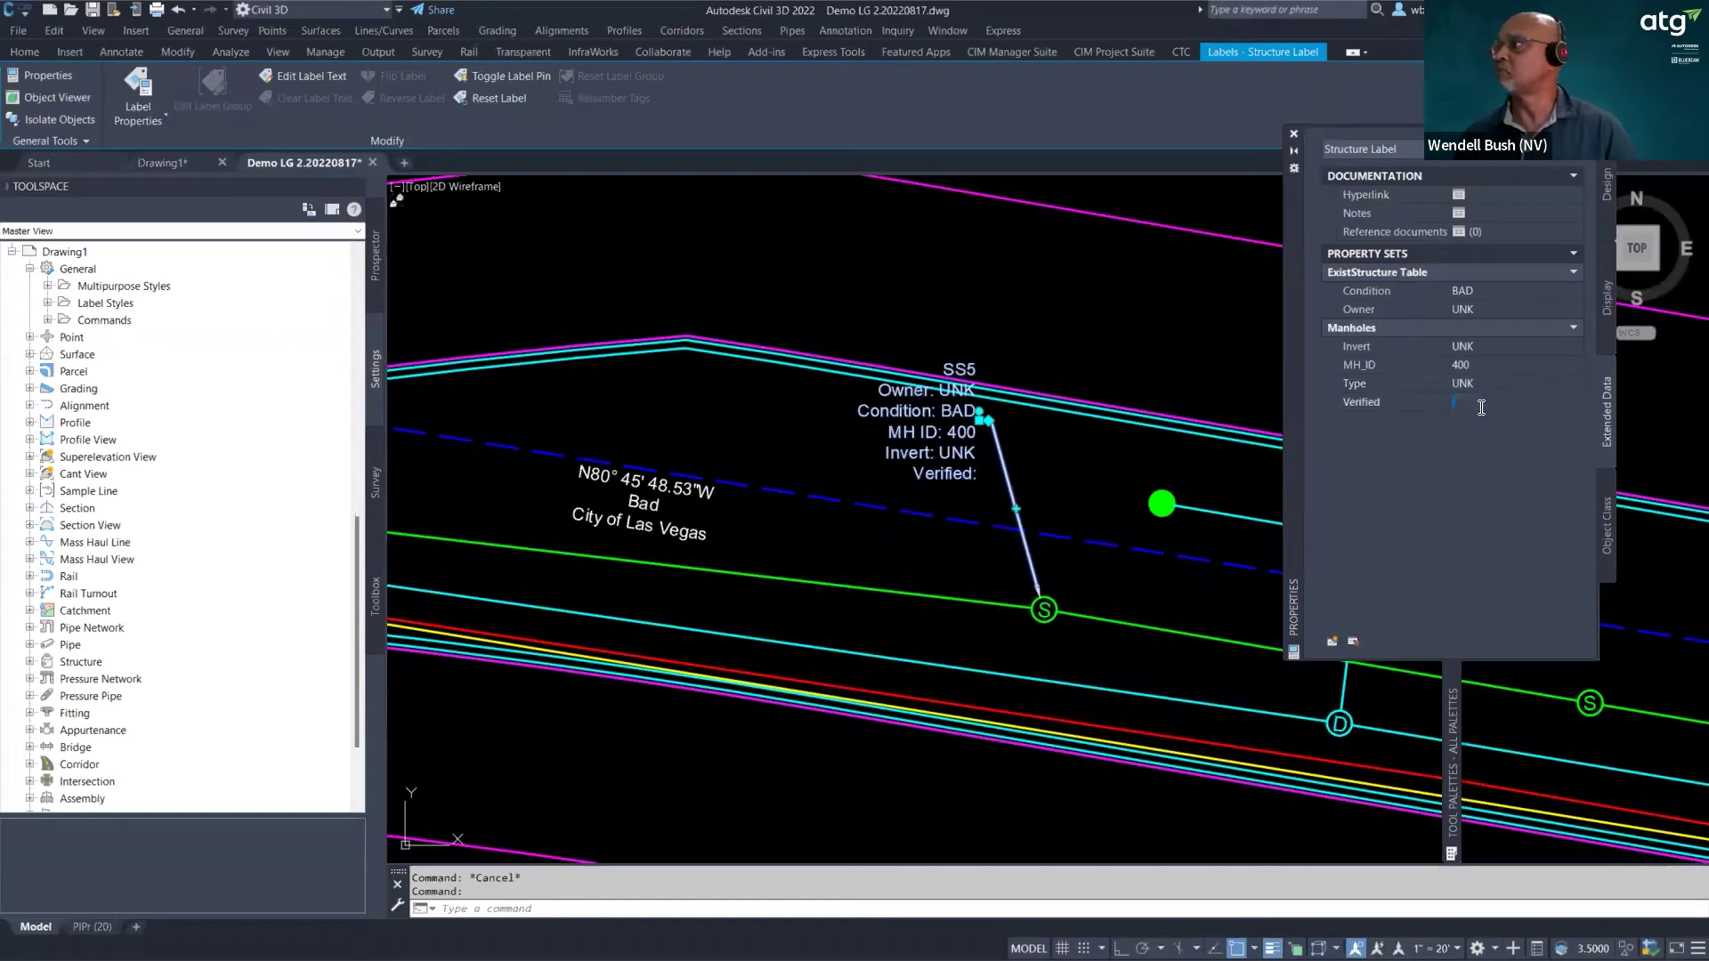
type("NO")
key("Return")
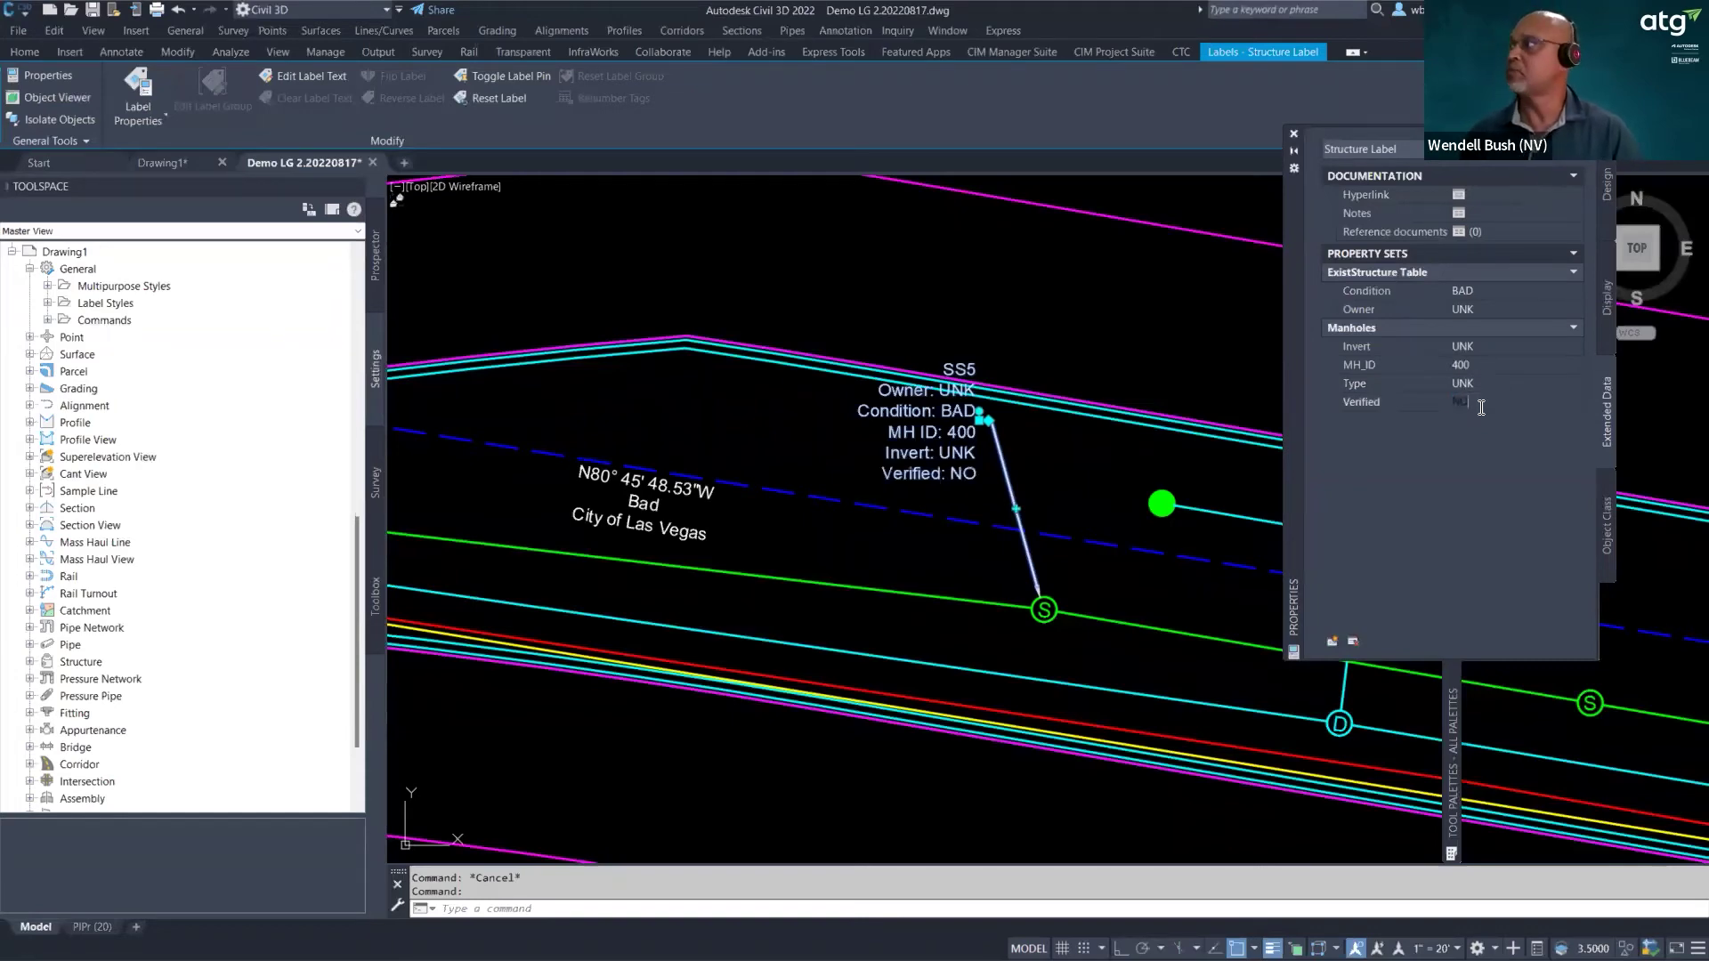
- Move the SS5 label farther to the upper left of its manhole, above the "Bad" segment label
scroll(1065, 413, "down", 5)
scroll(681, 510, "up", 4)
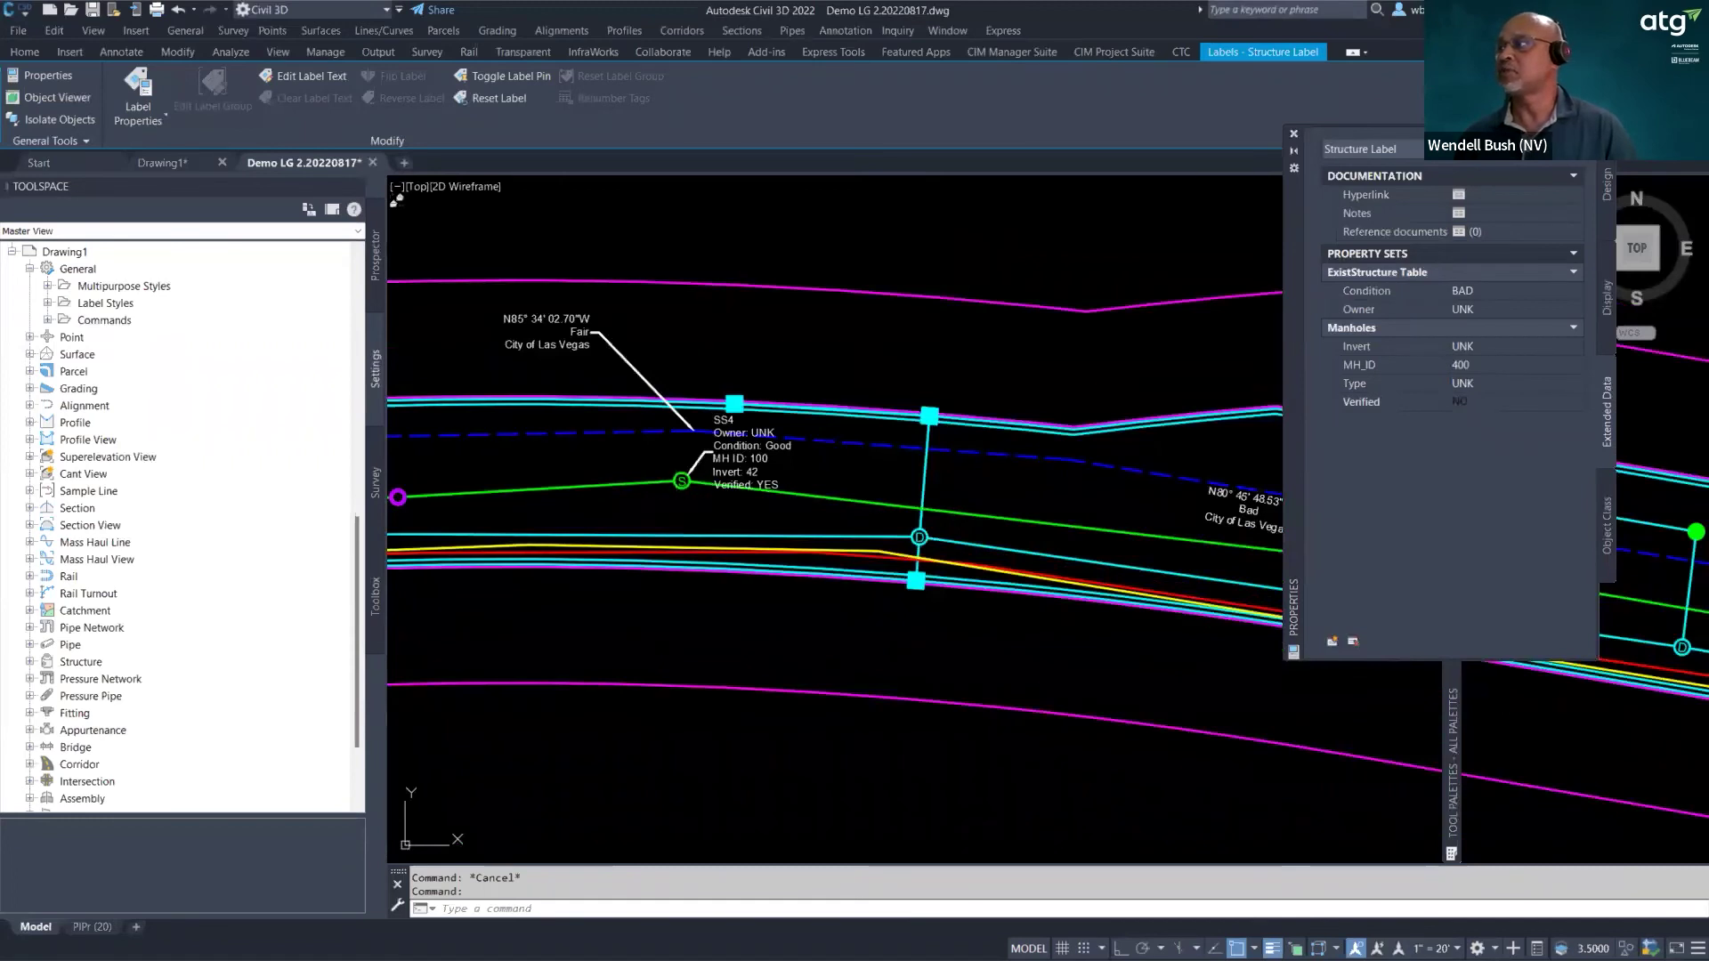
middle_click_drag(1071, 473, 849, 480)
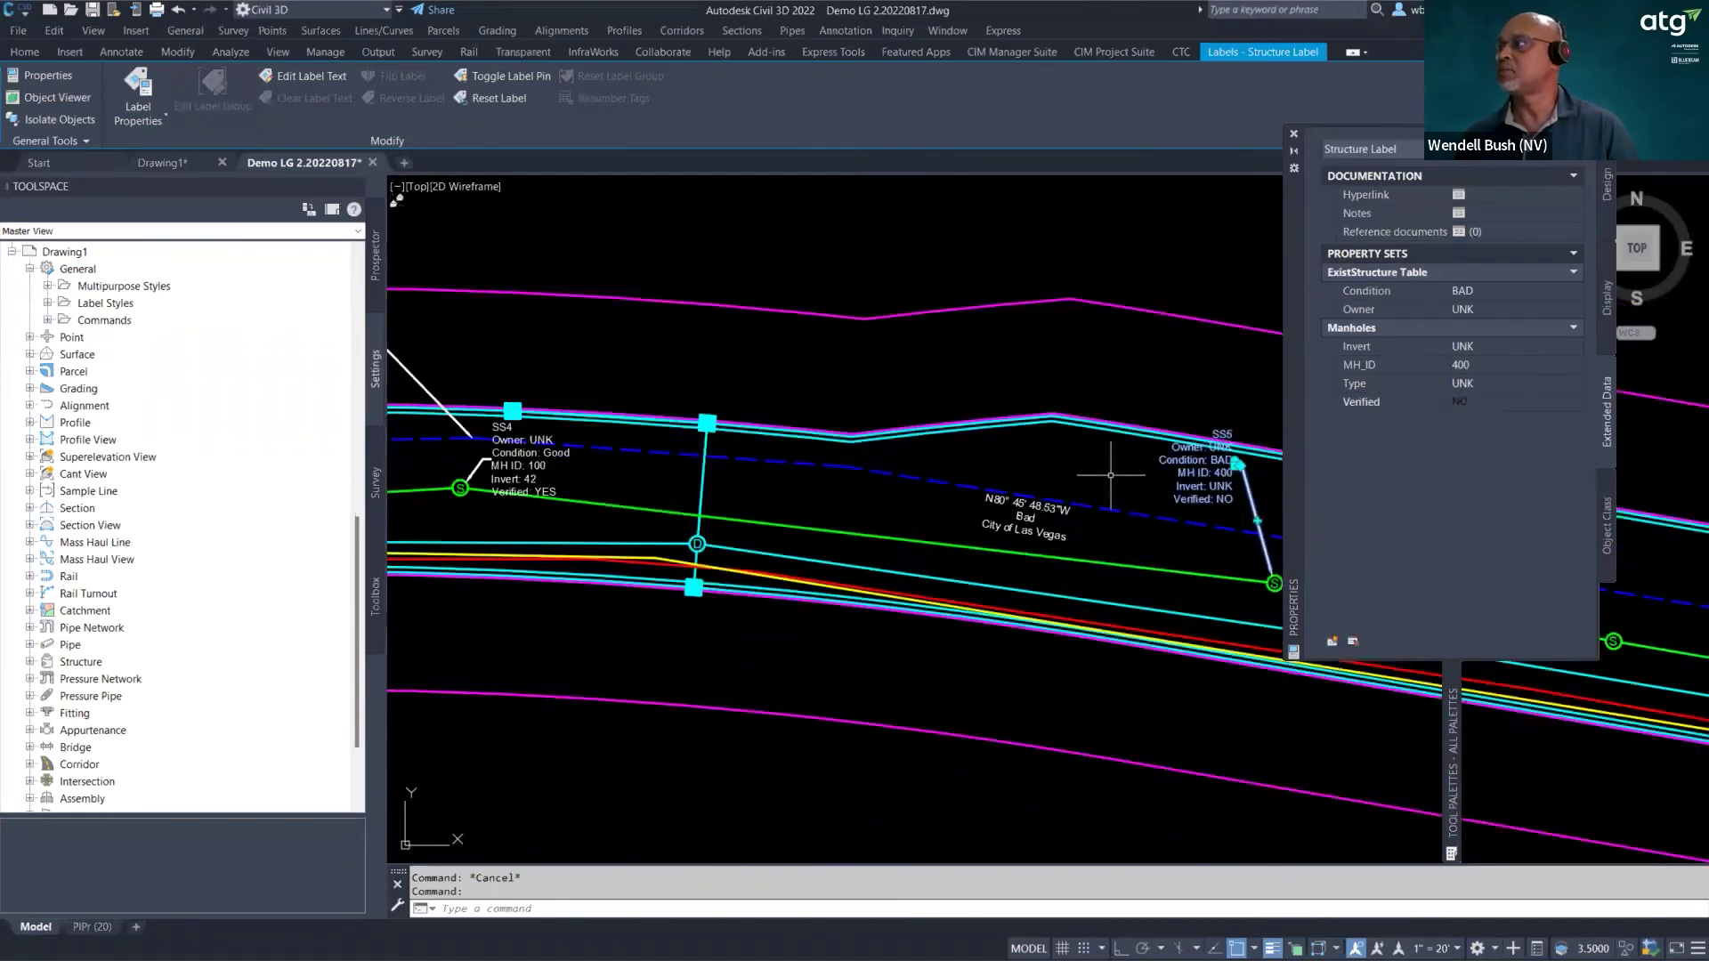
left_click(1238, 463)
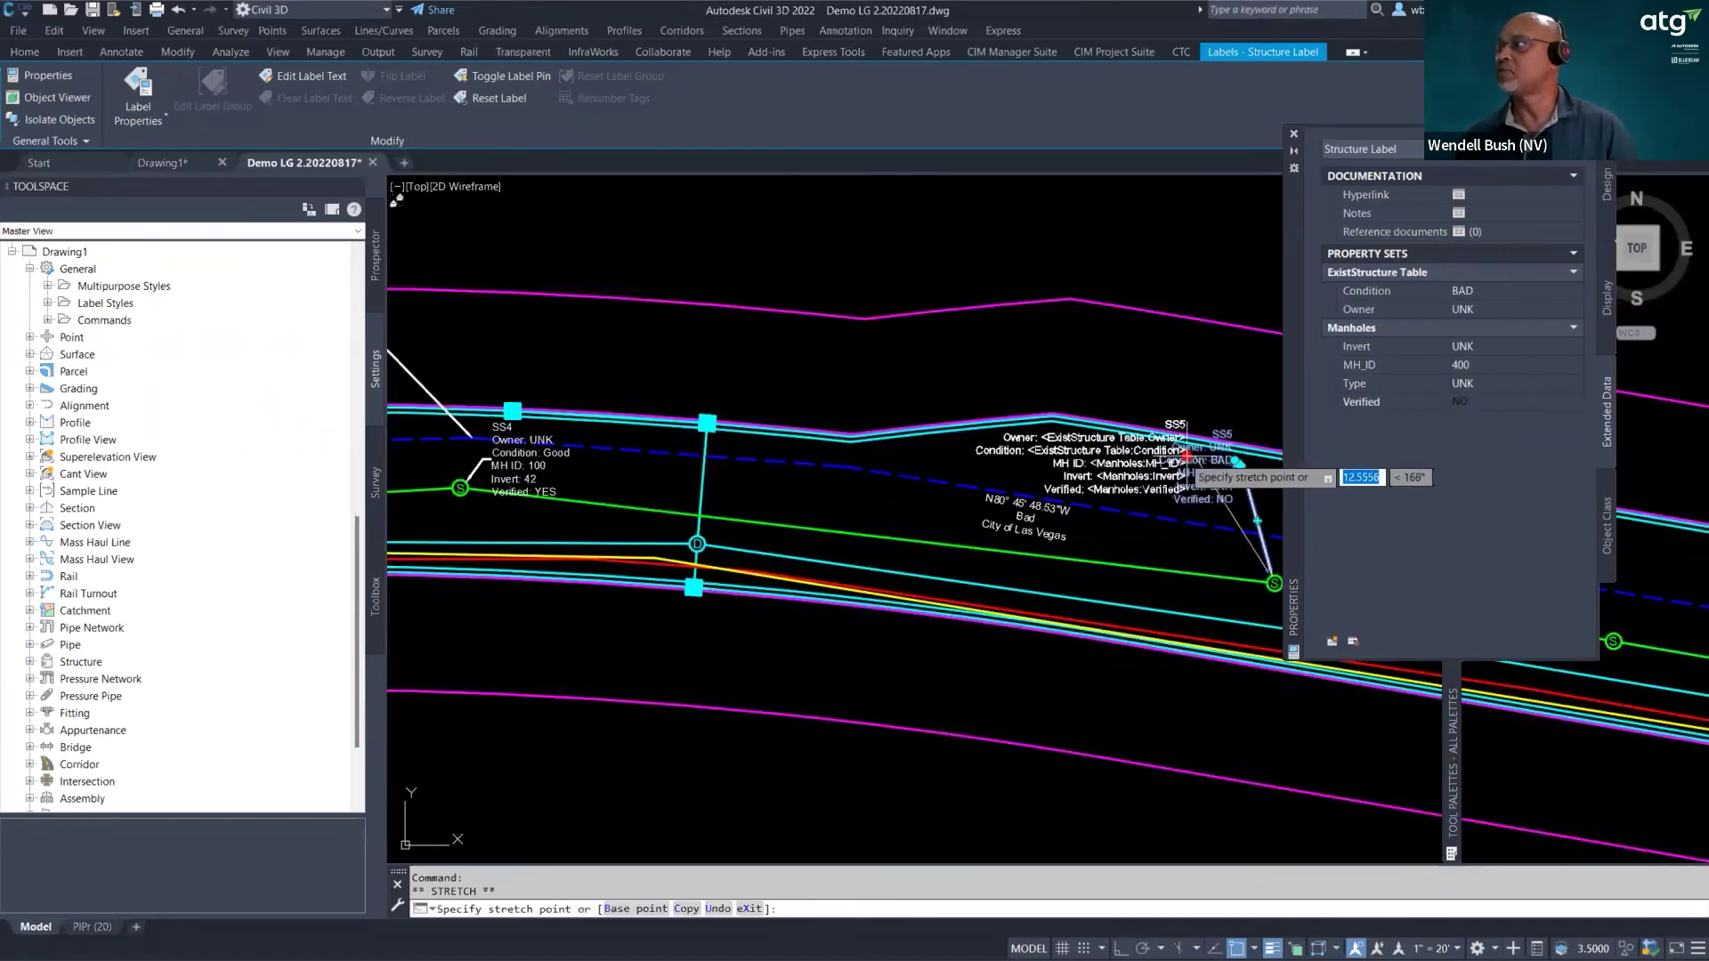
left_click(1132, 444)
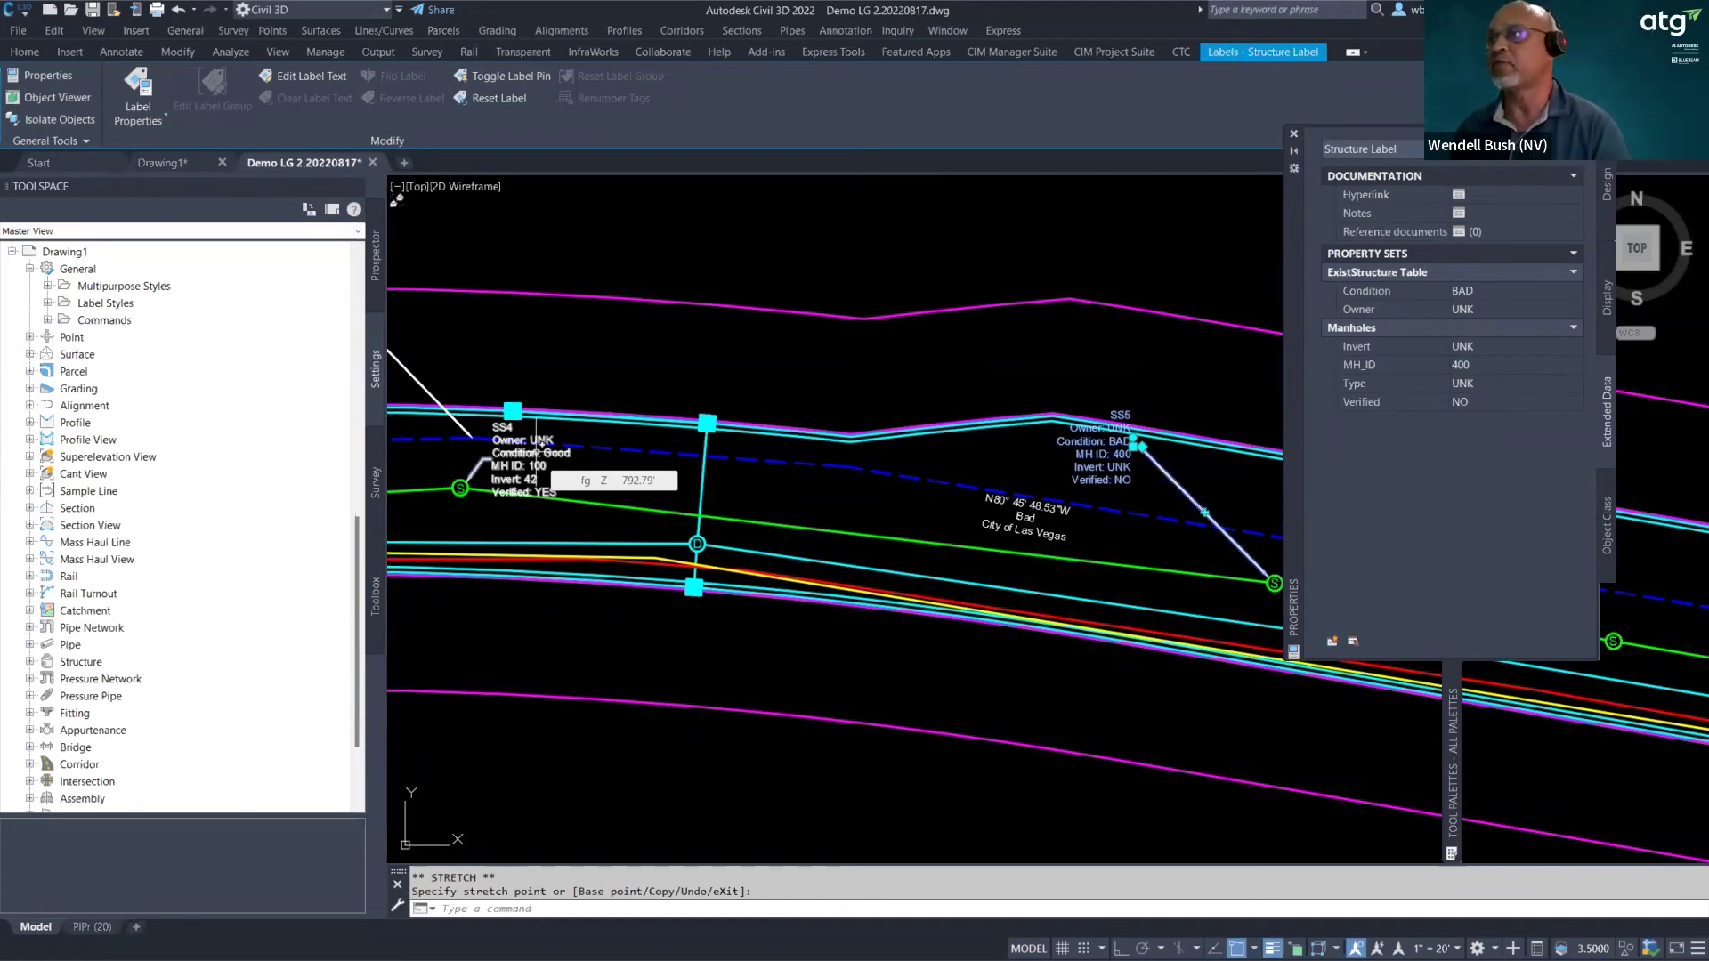
scroll(439, 497, "up", 4)
scroll(497, 485, "down", 6)
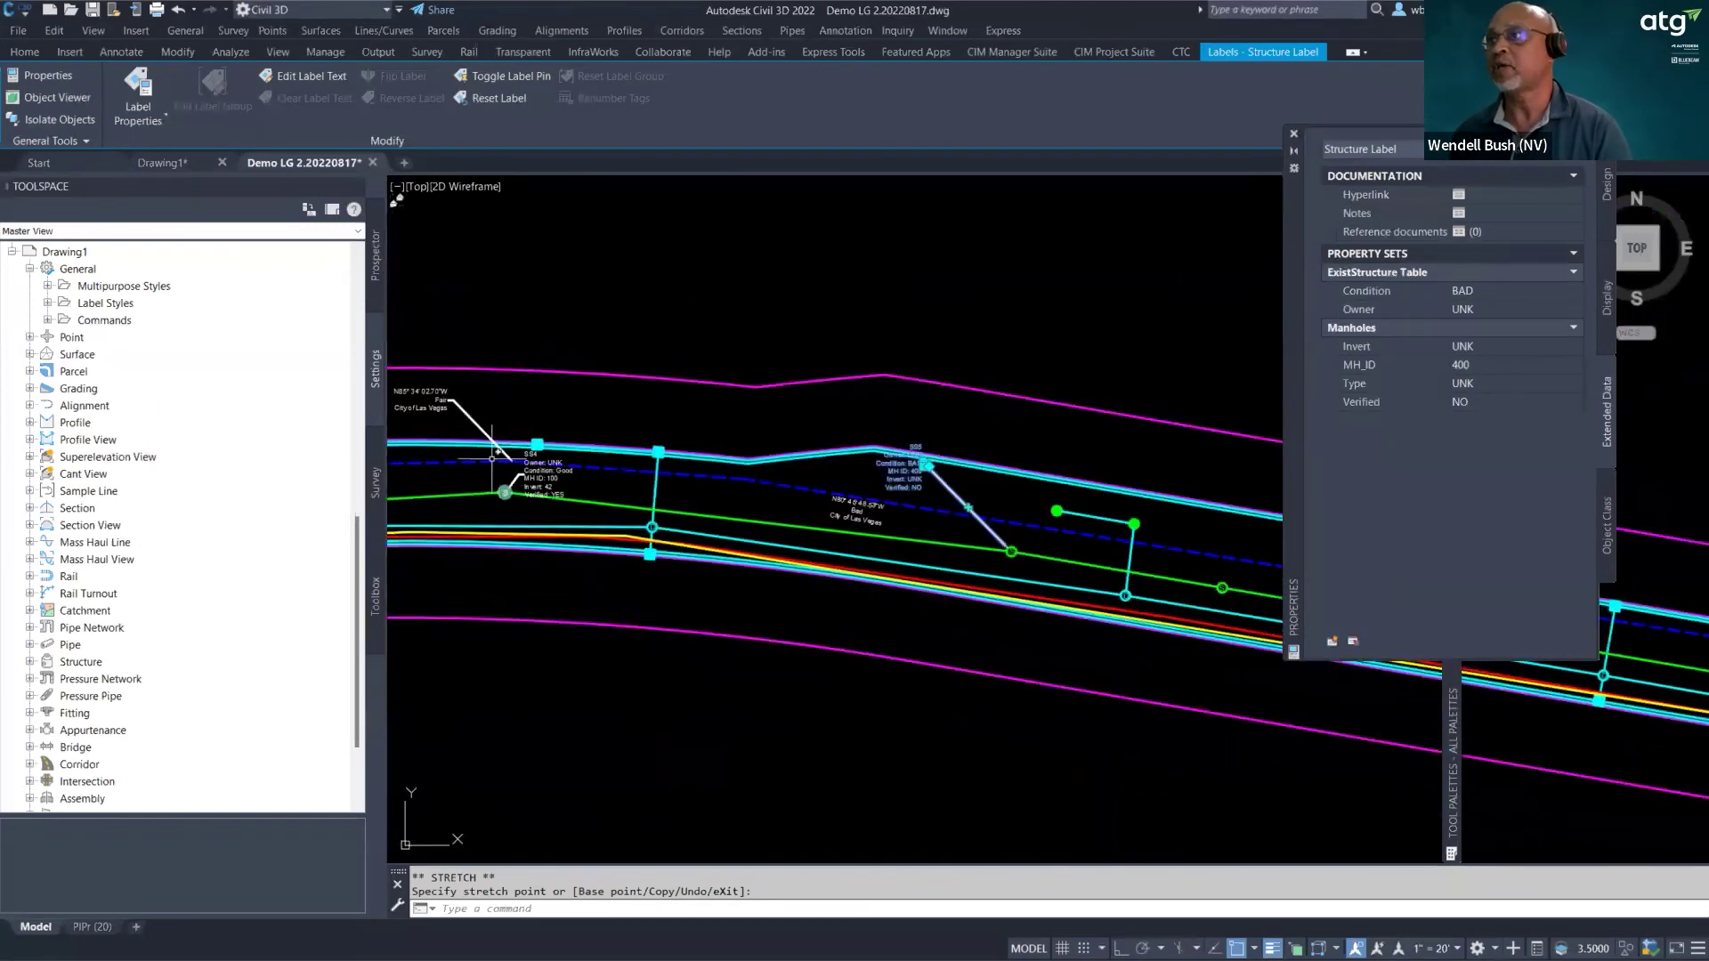
scroll(502, 454, "up", 5)
left_click(667, 459)
left_click(615, 500)
left_click(646, 463)
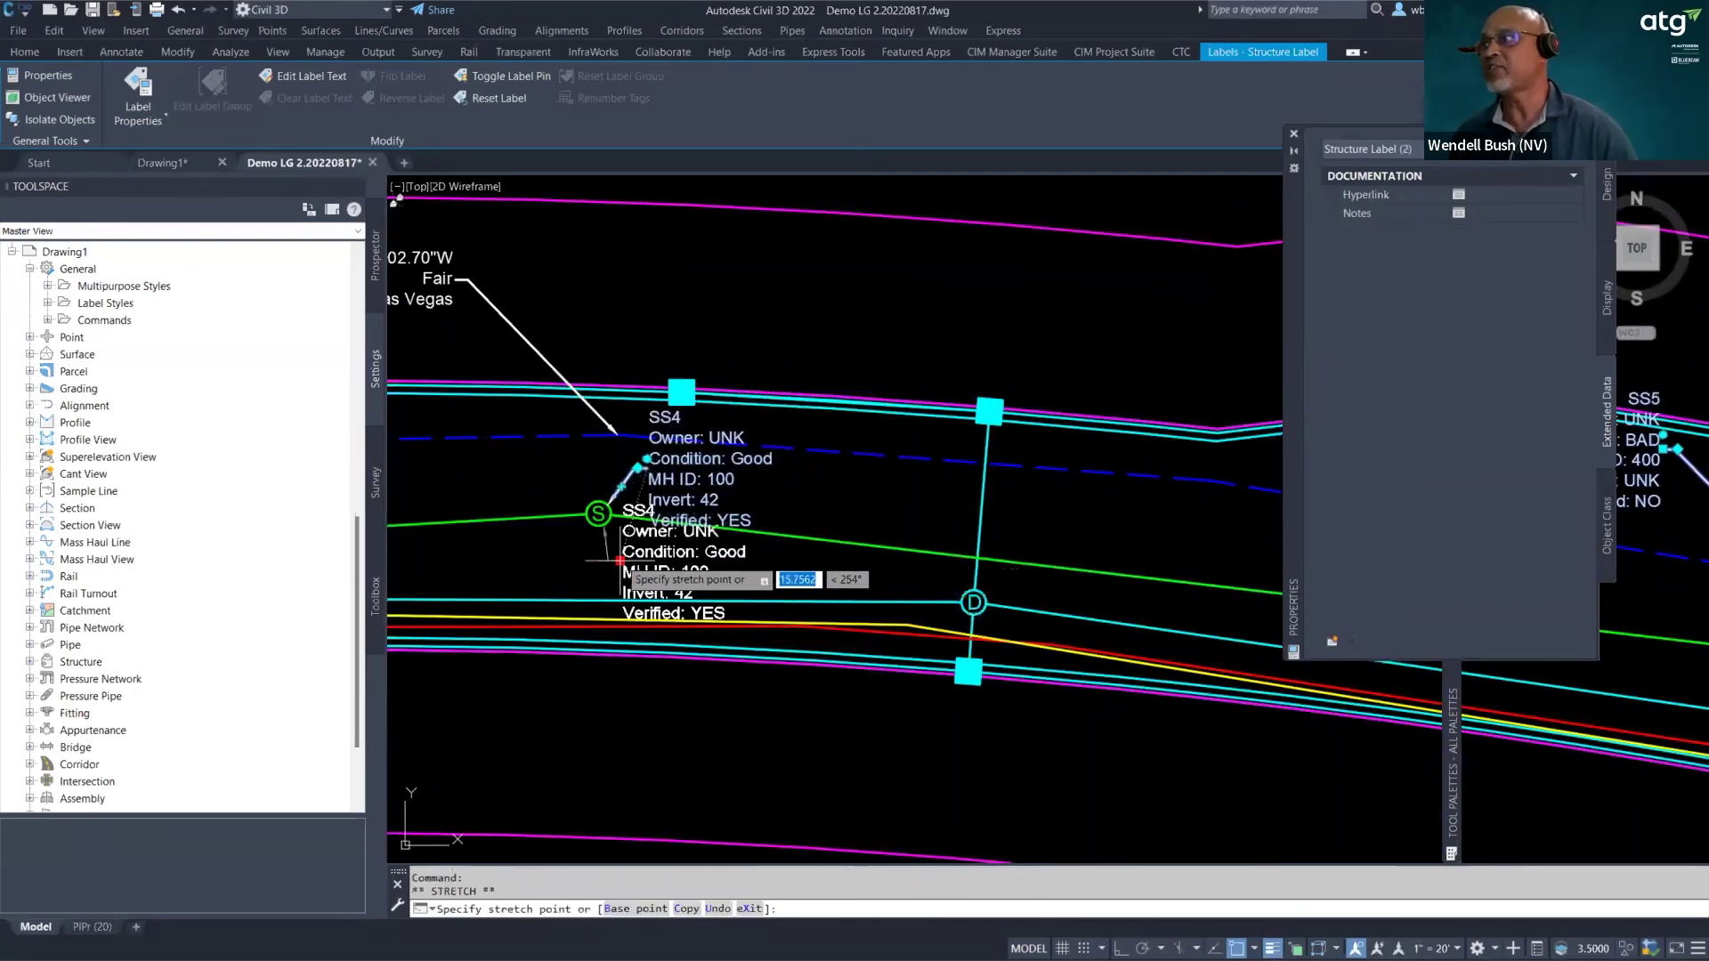
key("Escape")
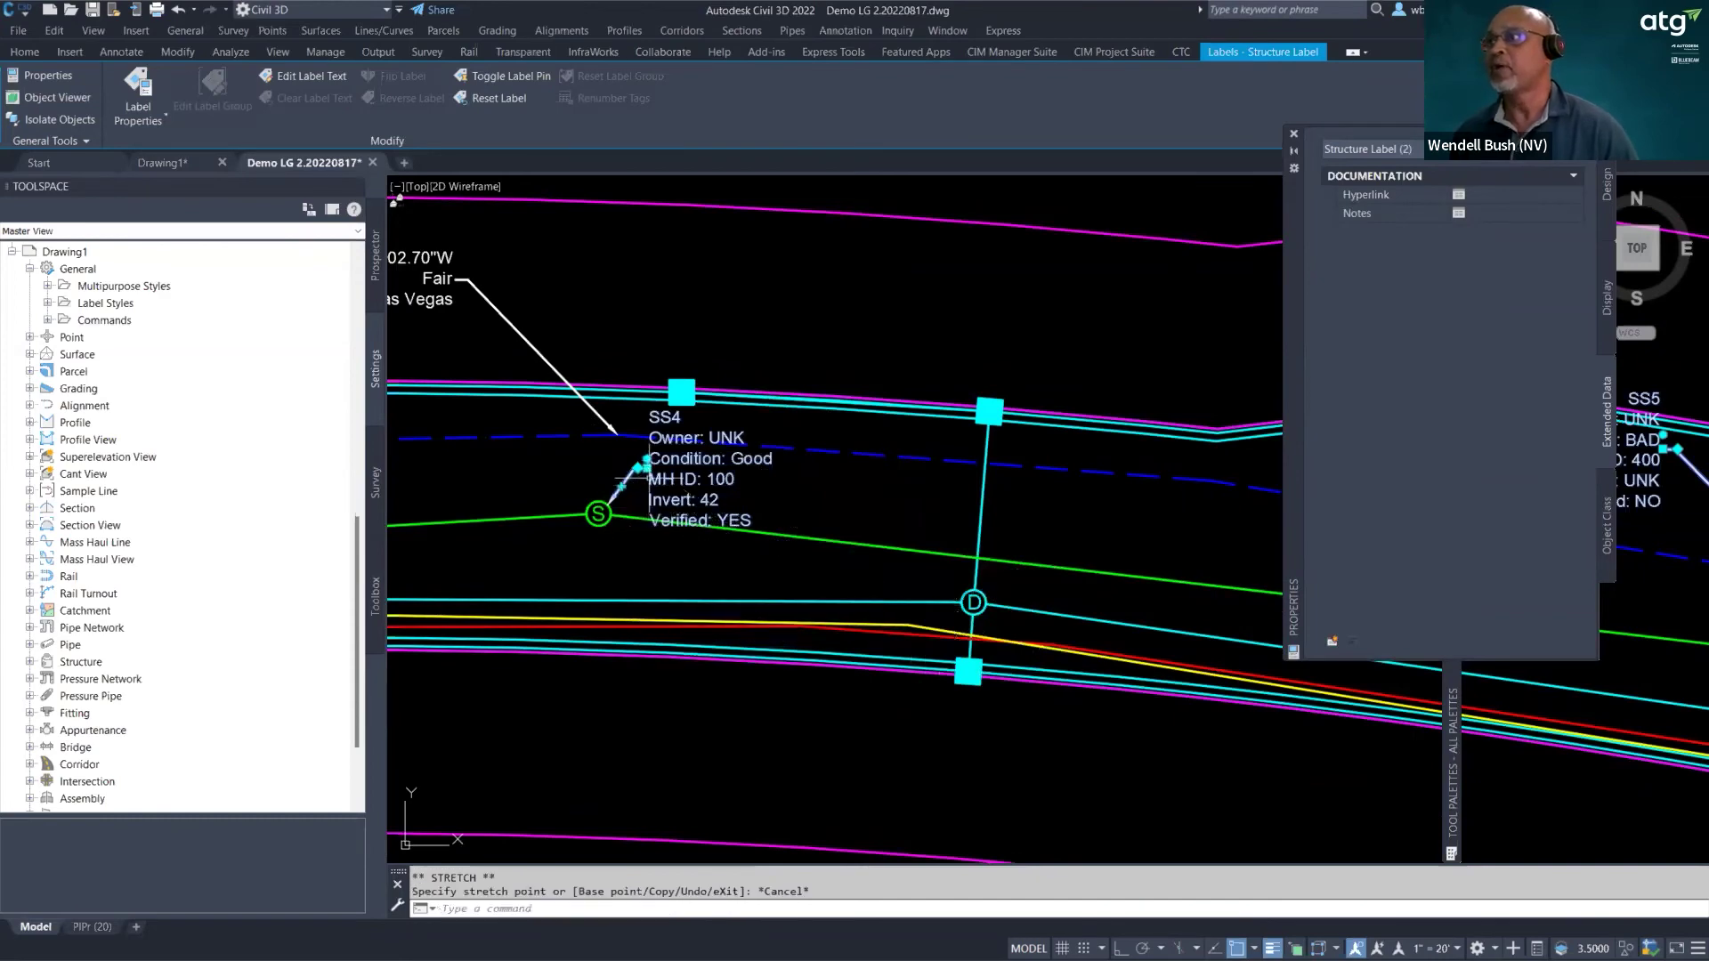
scroll(631, 447, "down", 3)
scroll(631, 447, "down", 1)
key("Escape")
scroll(629, 501, "up", 2)
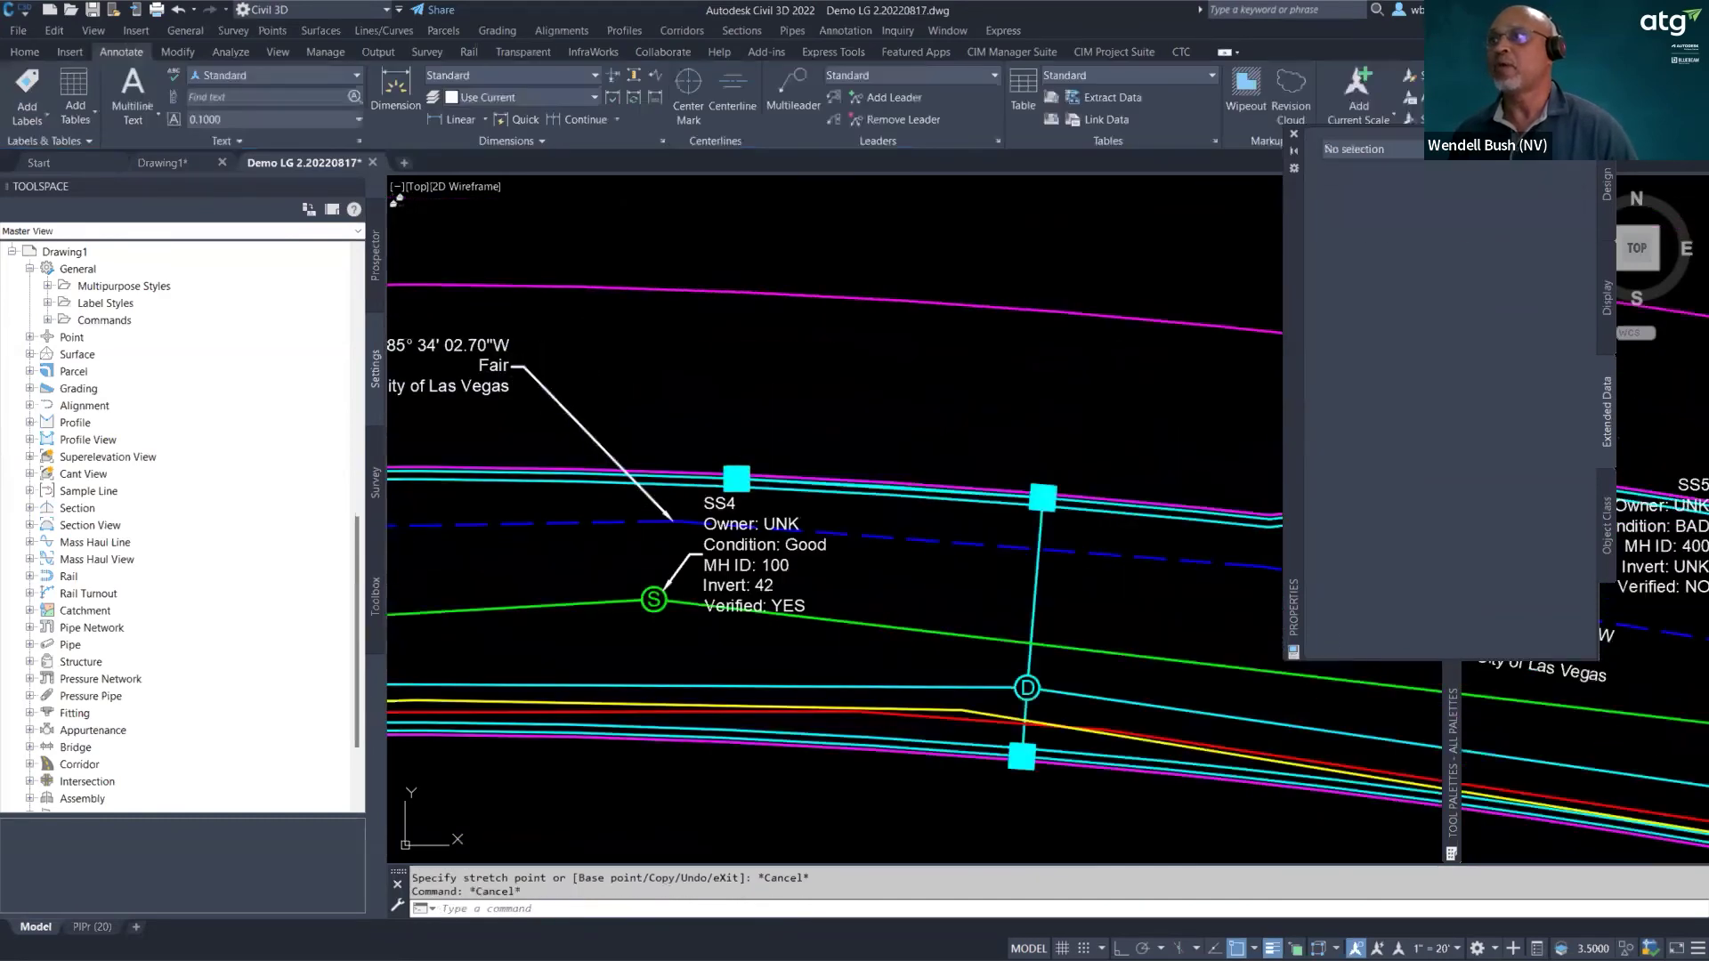
left_click(629, 502)
key("Escape")
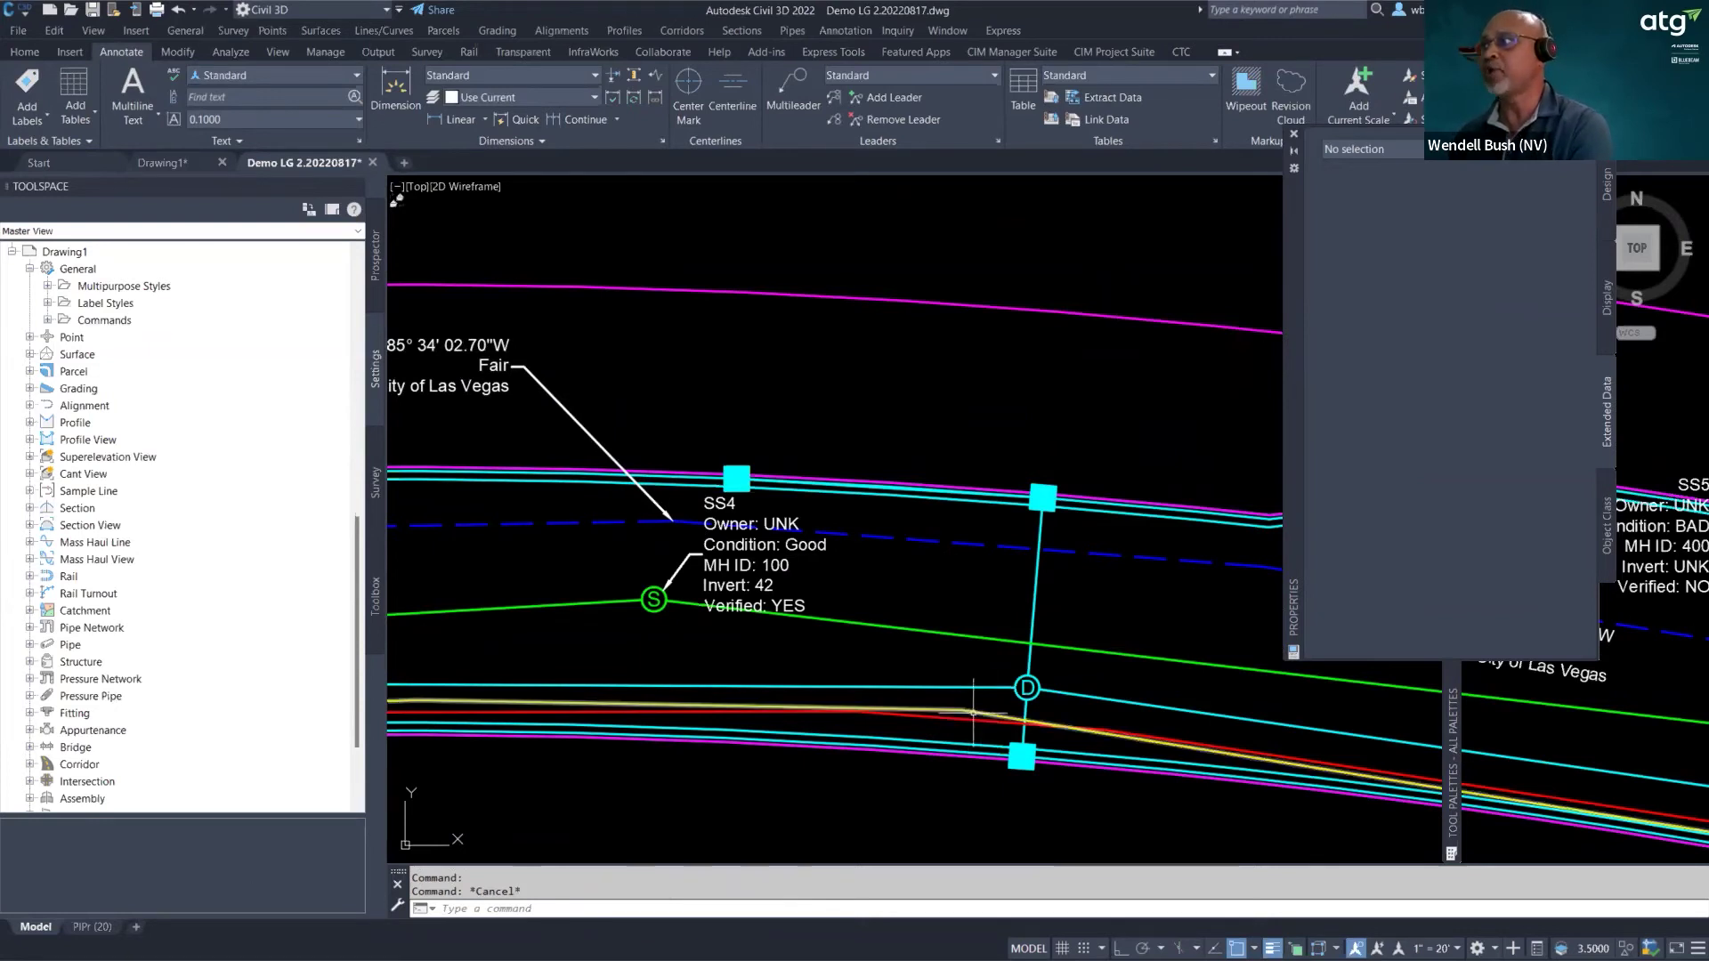
scroll(951, 620, "down", 2)
left_click(704, 485)
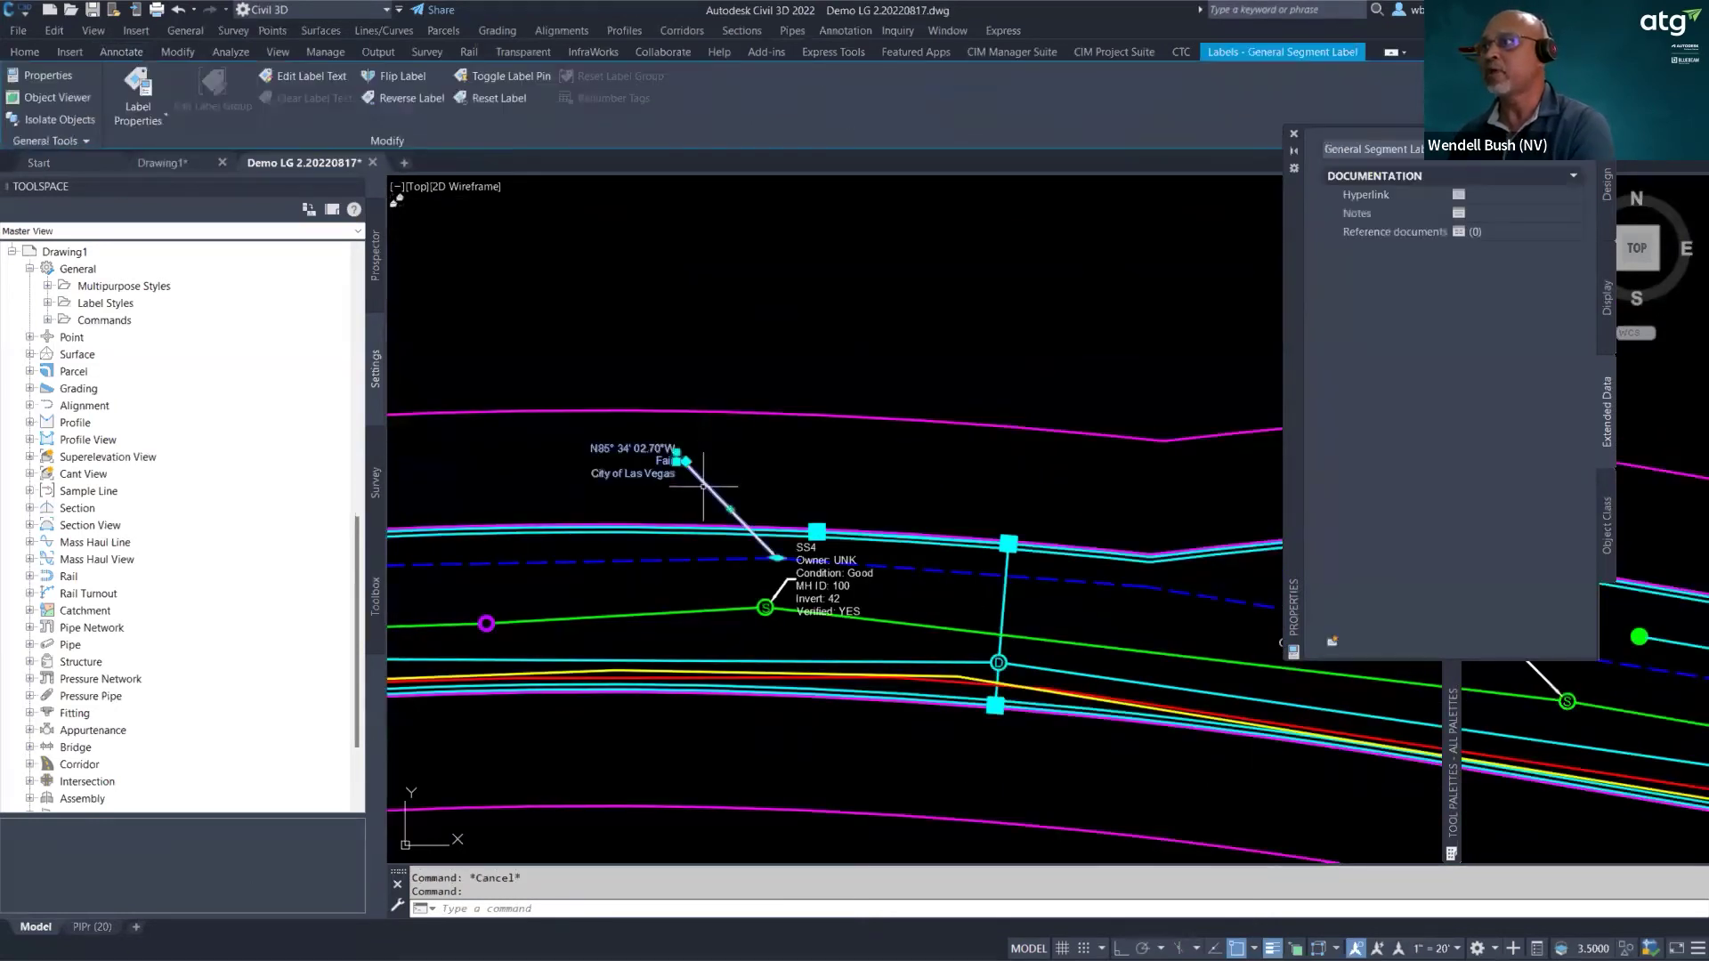
left_click(778, 559)
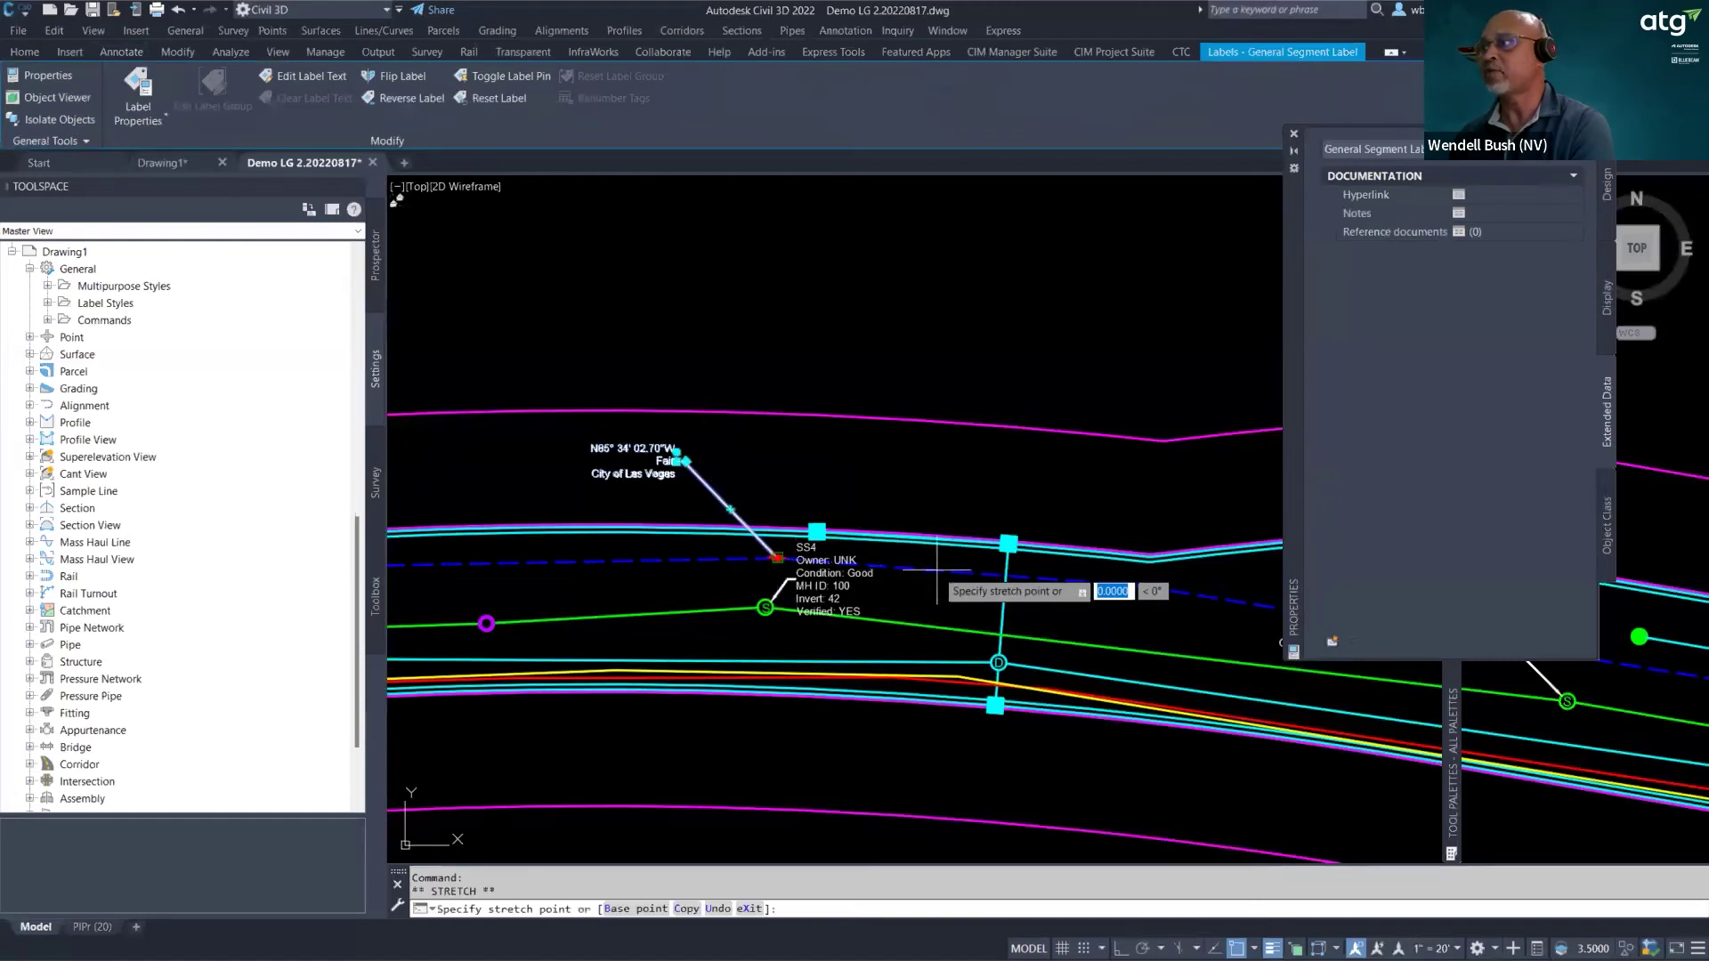
key("Escape")
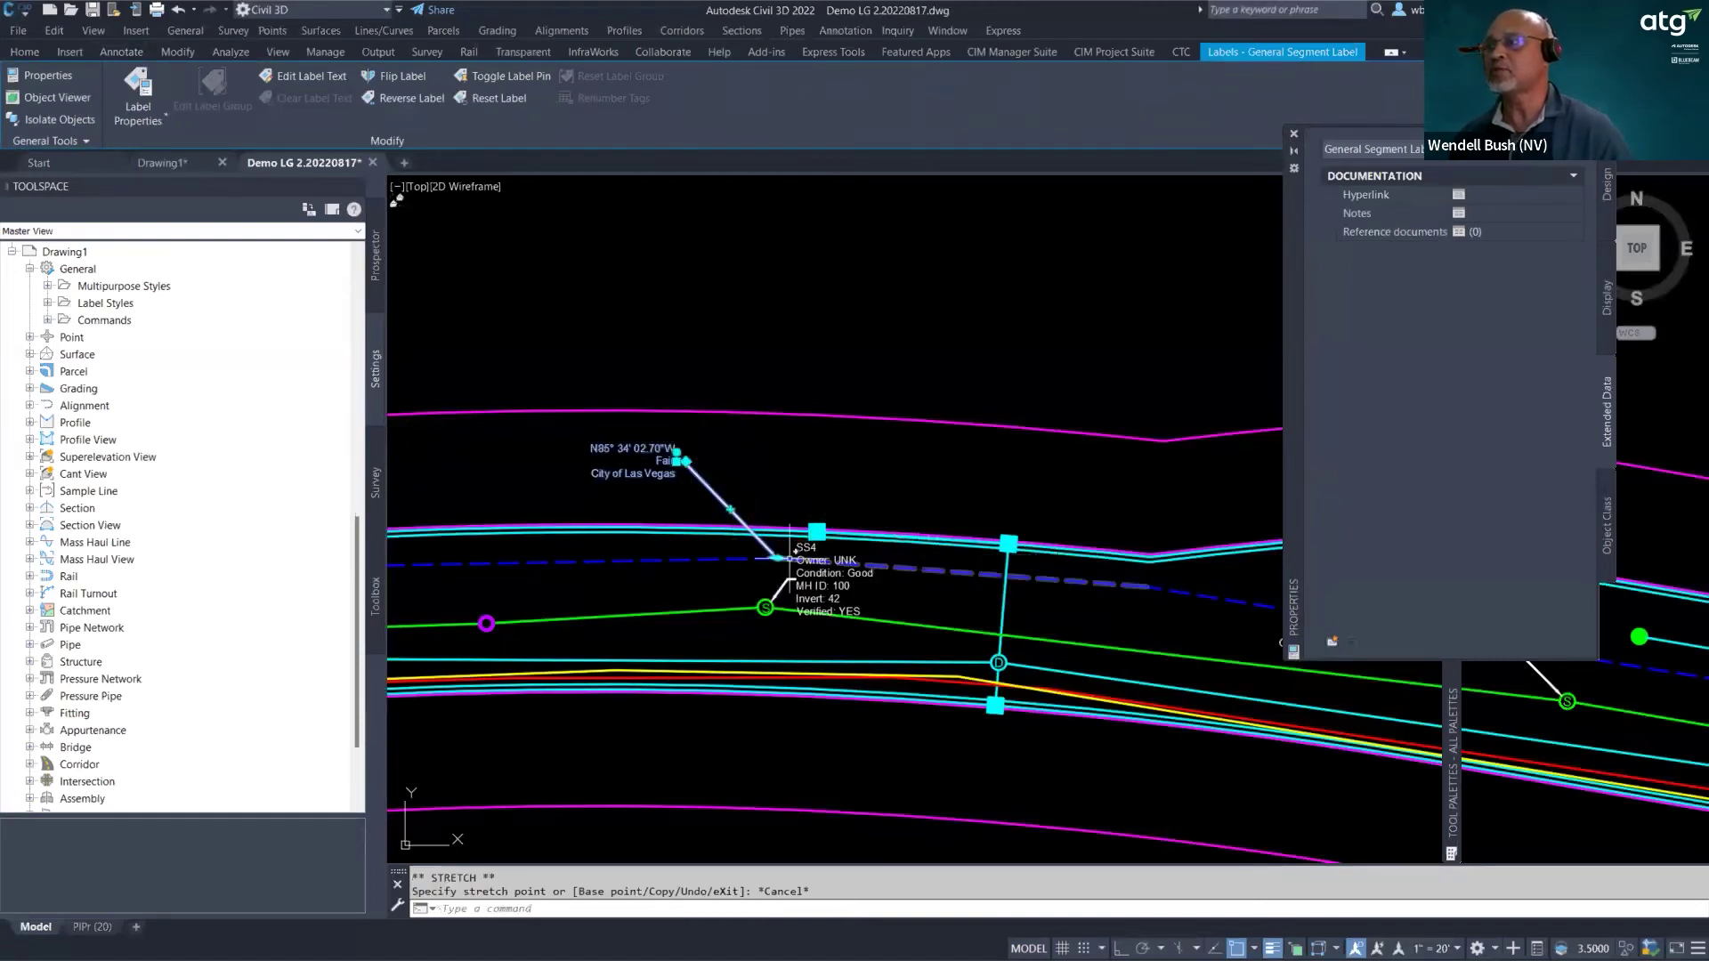
scroll(788, 558, "up", 5)
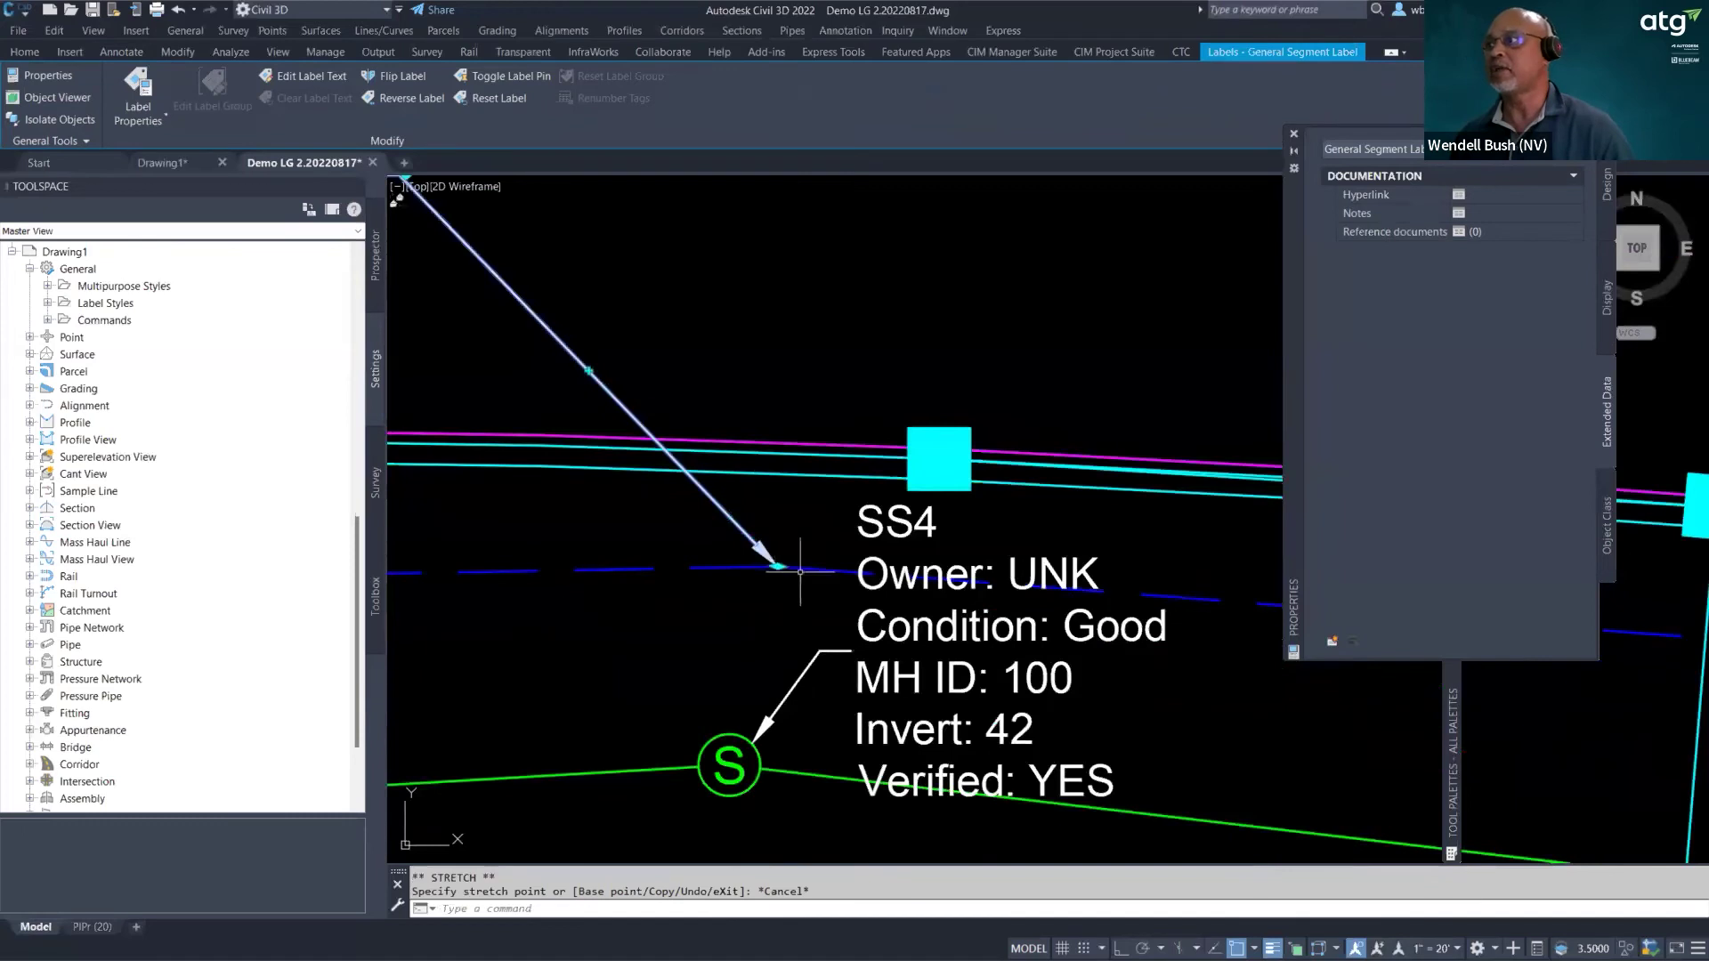
key("Escape")
left_click(784, 566)
left_click(785, 567)
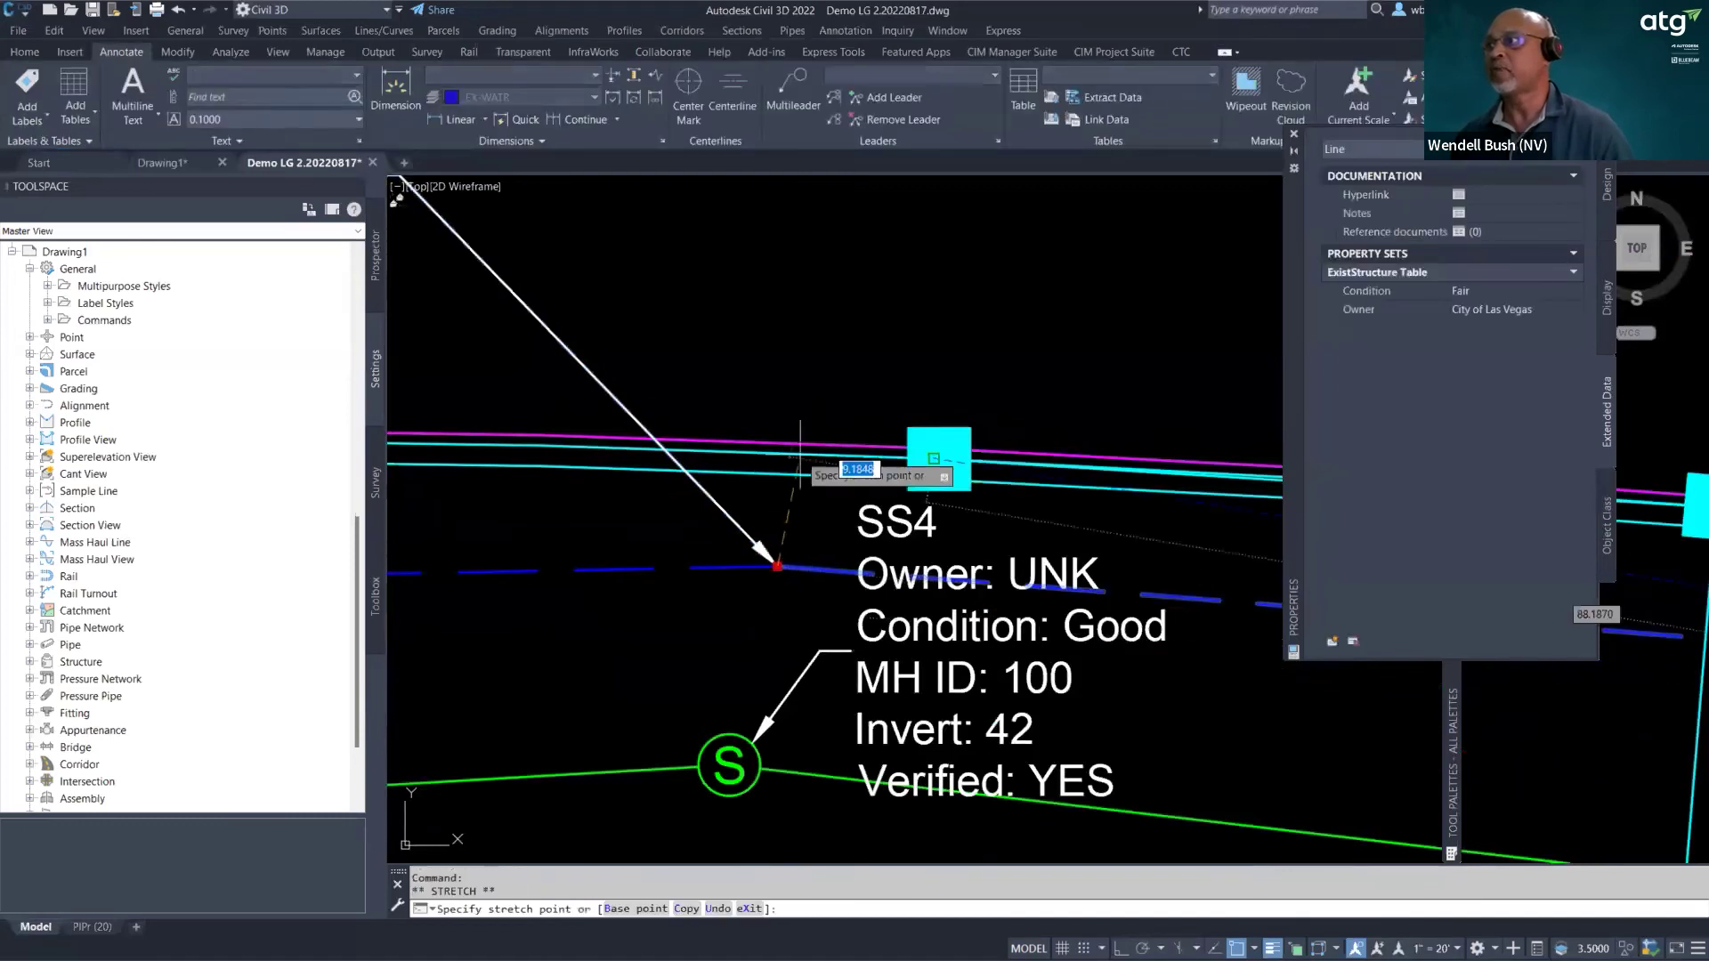
key("Escape")
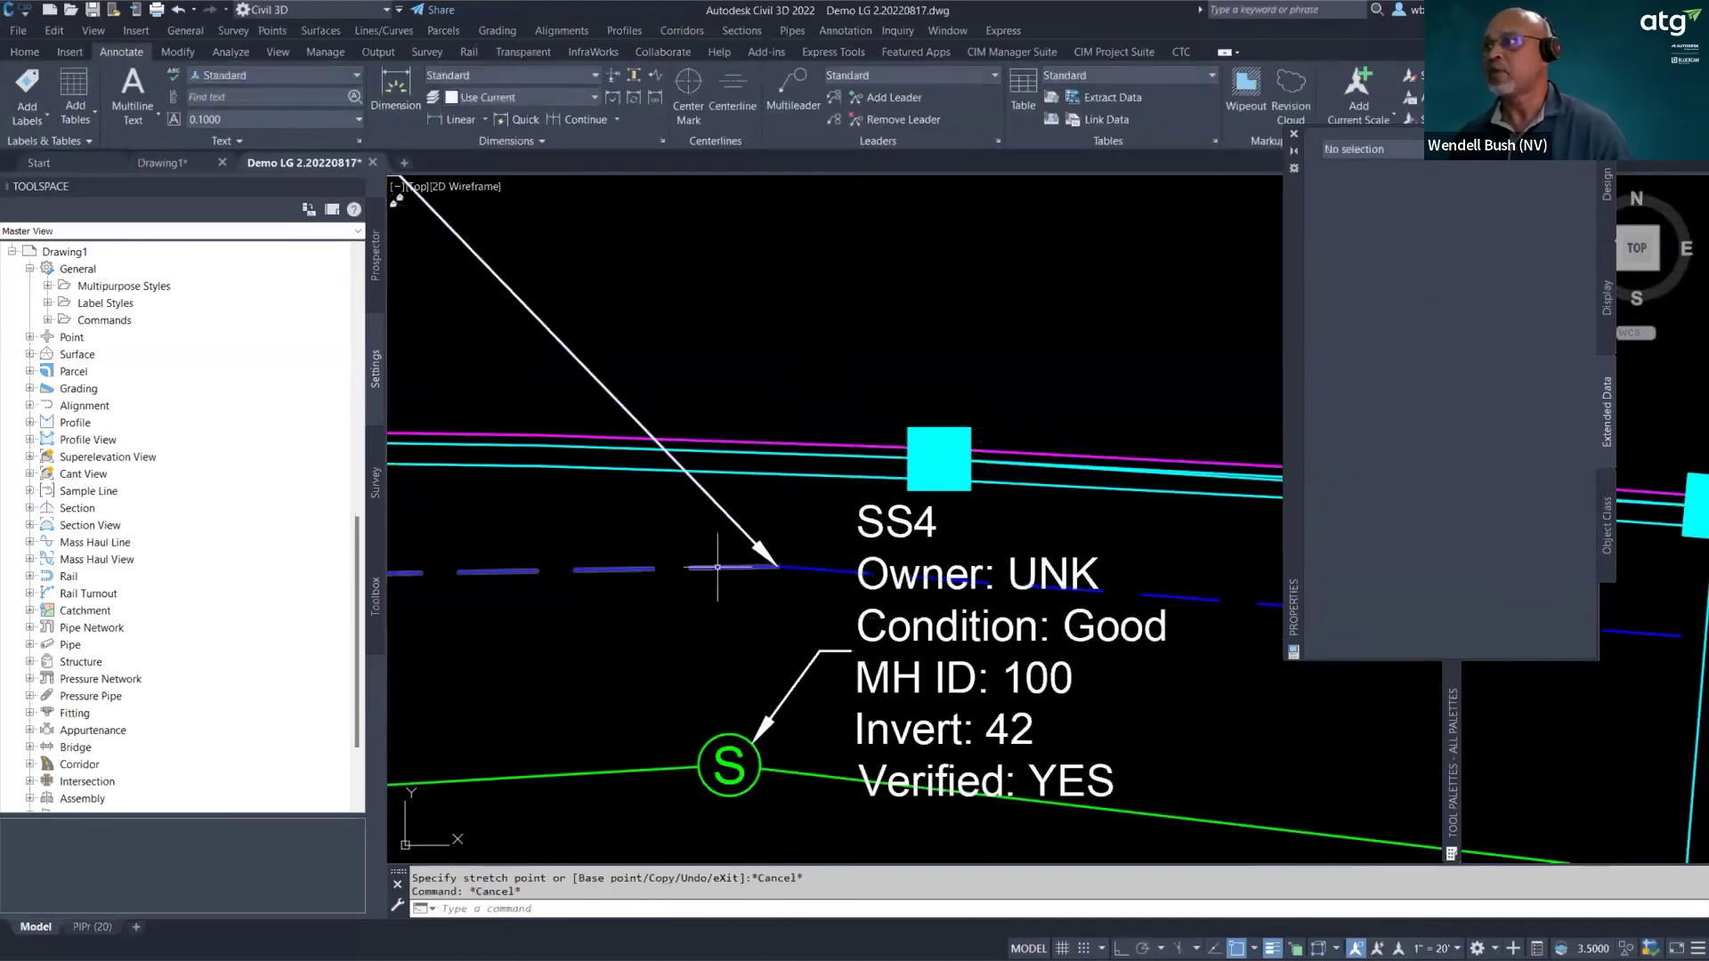
- Stretch the east end of the western dashed water line upward, away from its junction above manhole SS4
left_click(778, 567)
left_click(812, 320)
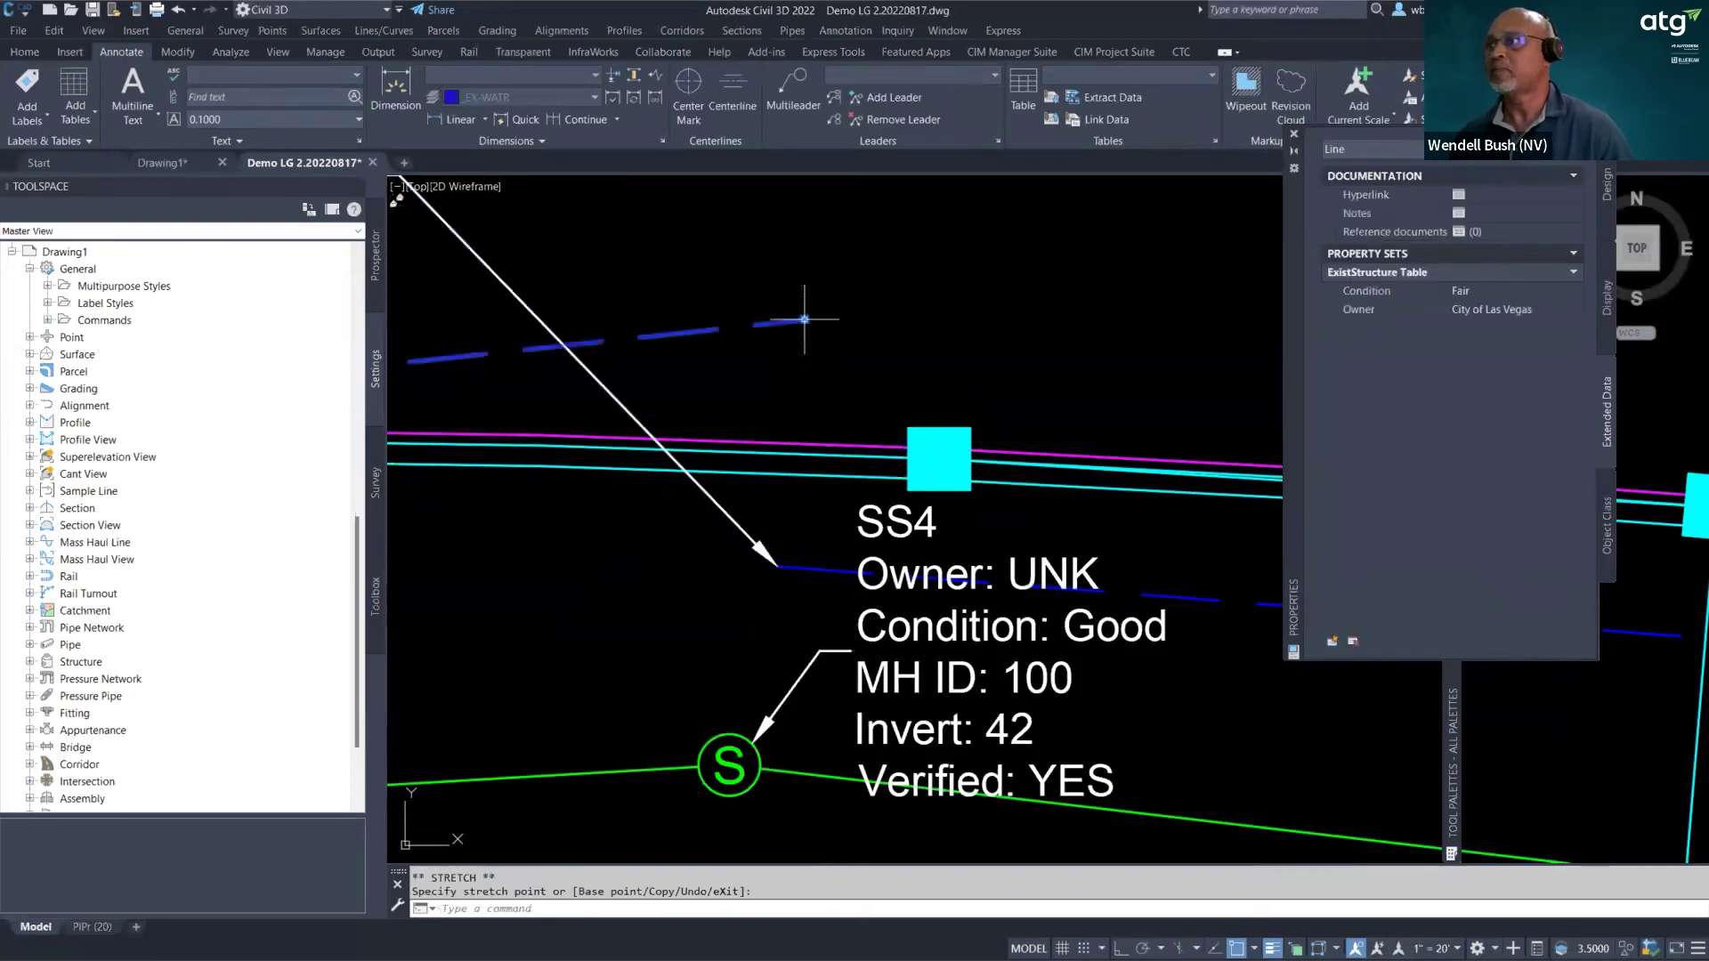
scroll(781, 441, "down", 4)
key("Escape")
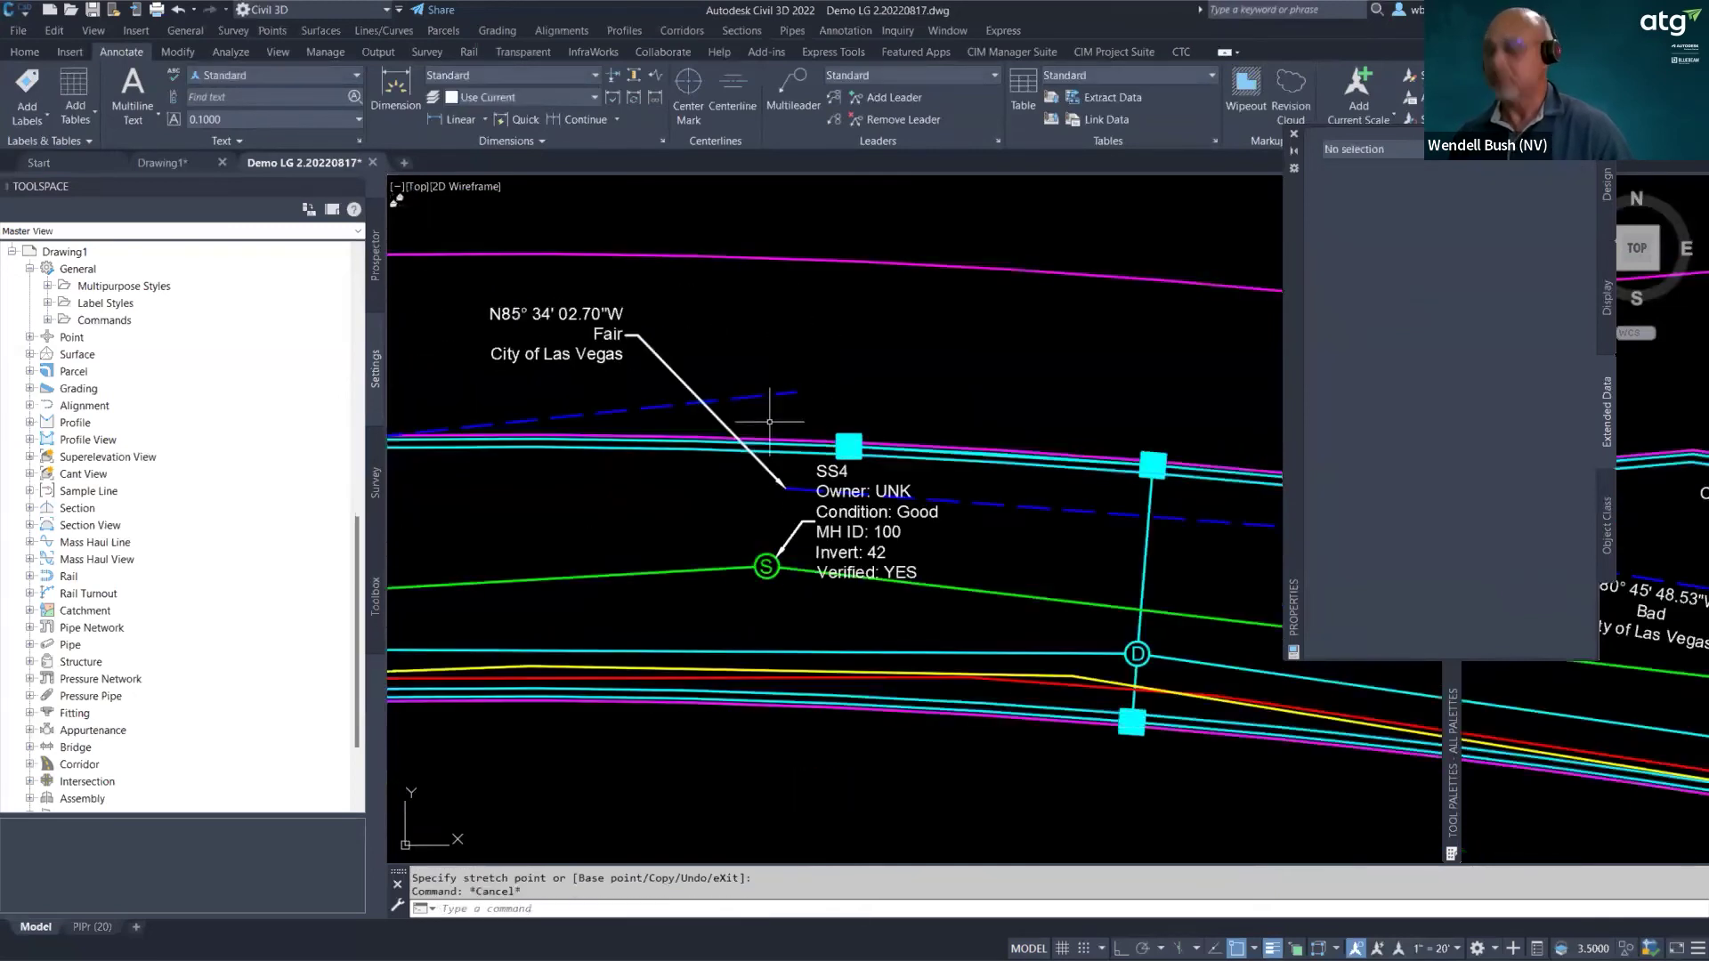
- Shift the anchor of the "Fair" segment label slightly east along its water line, away from the line's endpoint
scroll(788, 437, "up", 4)
left_click(763, 561)
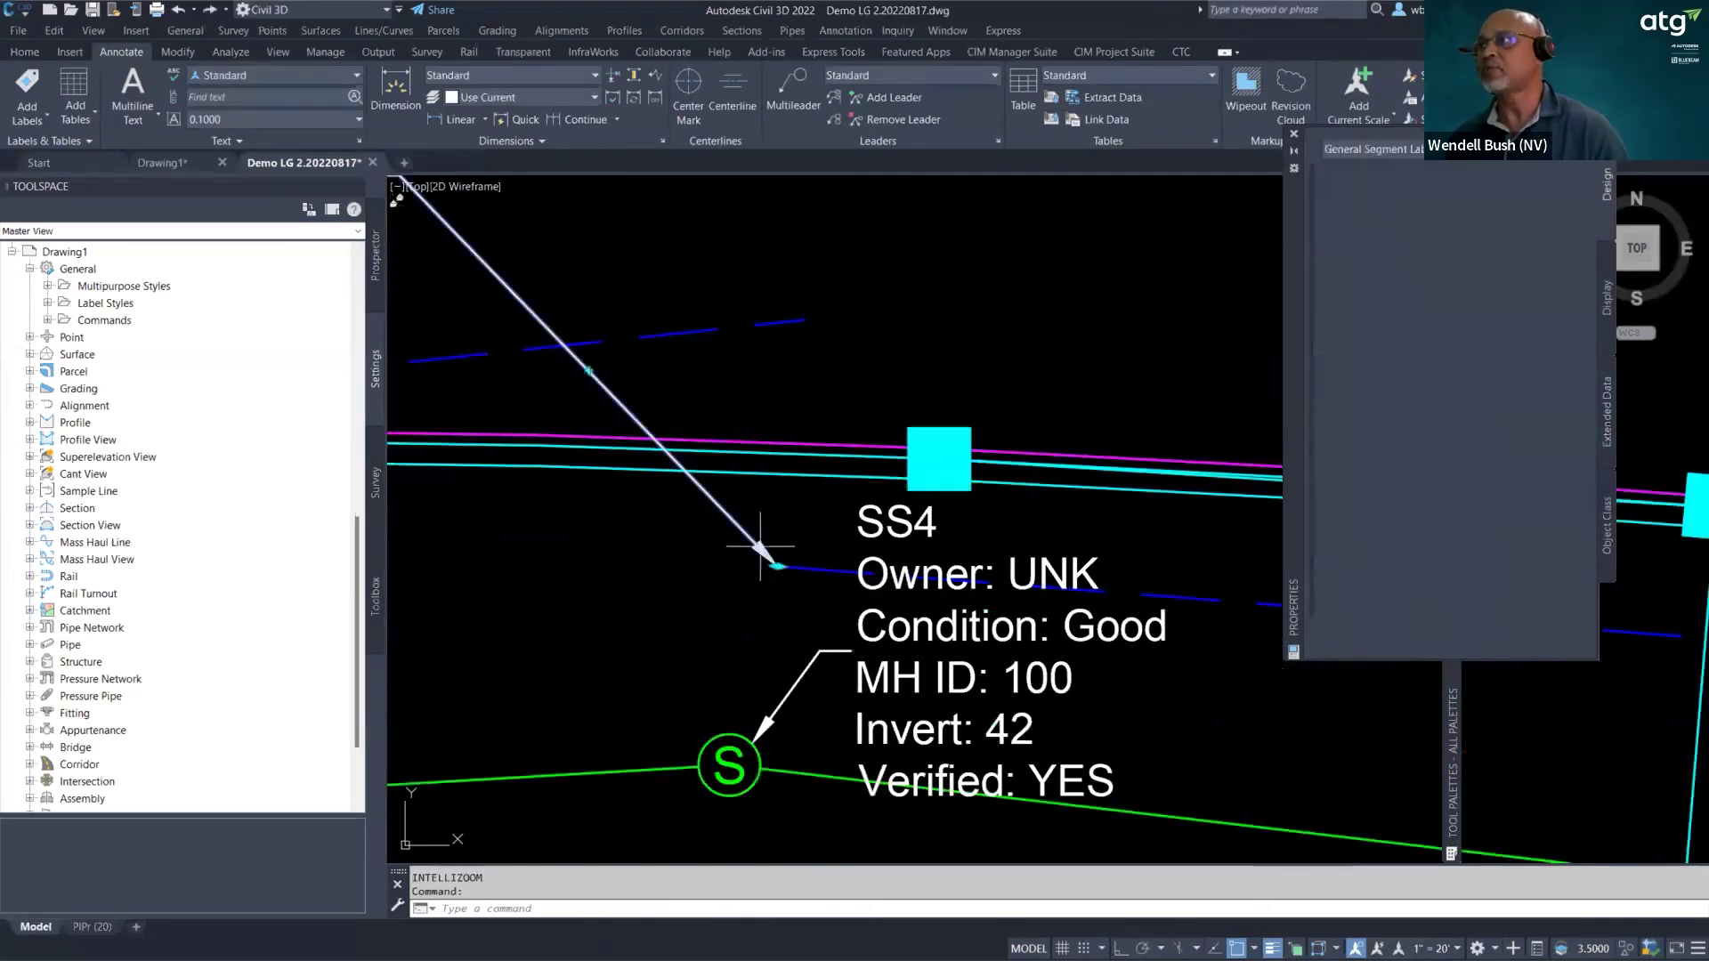
left_click(777, 567)
left_click(778, 566)
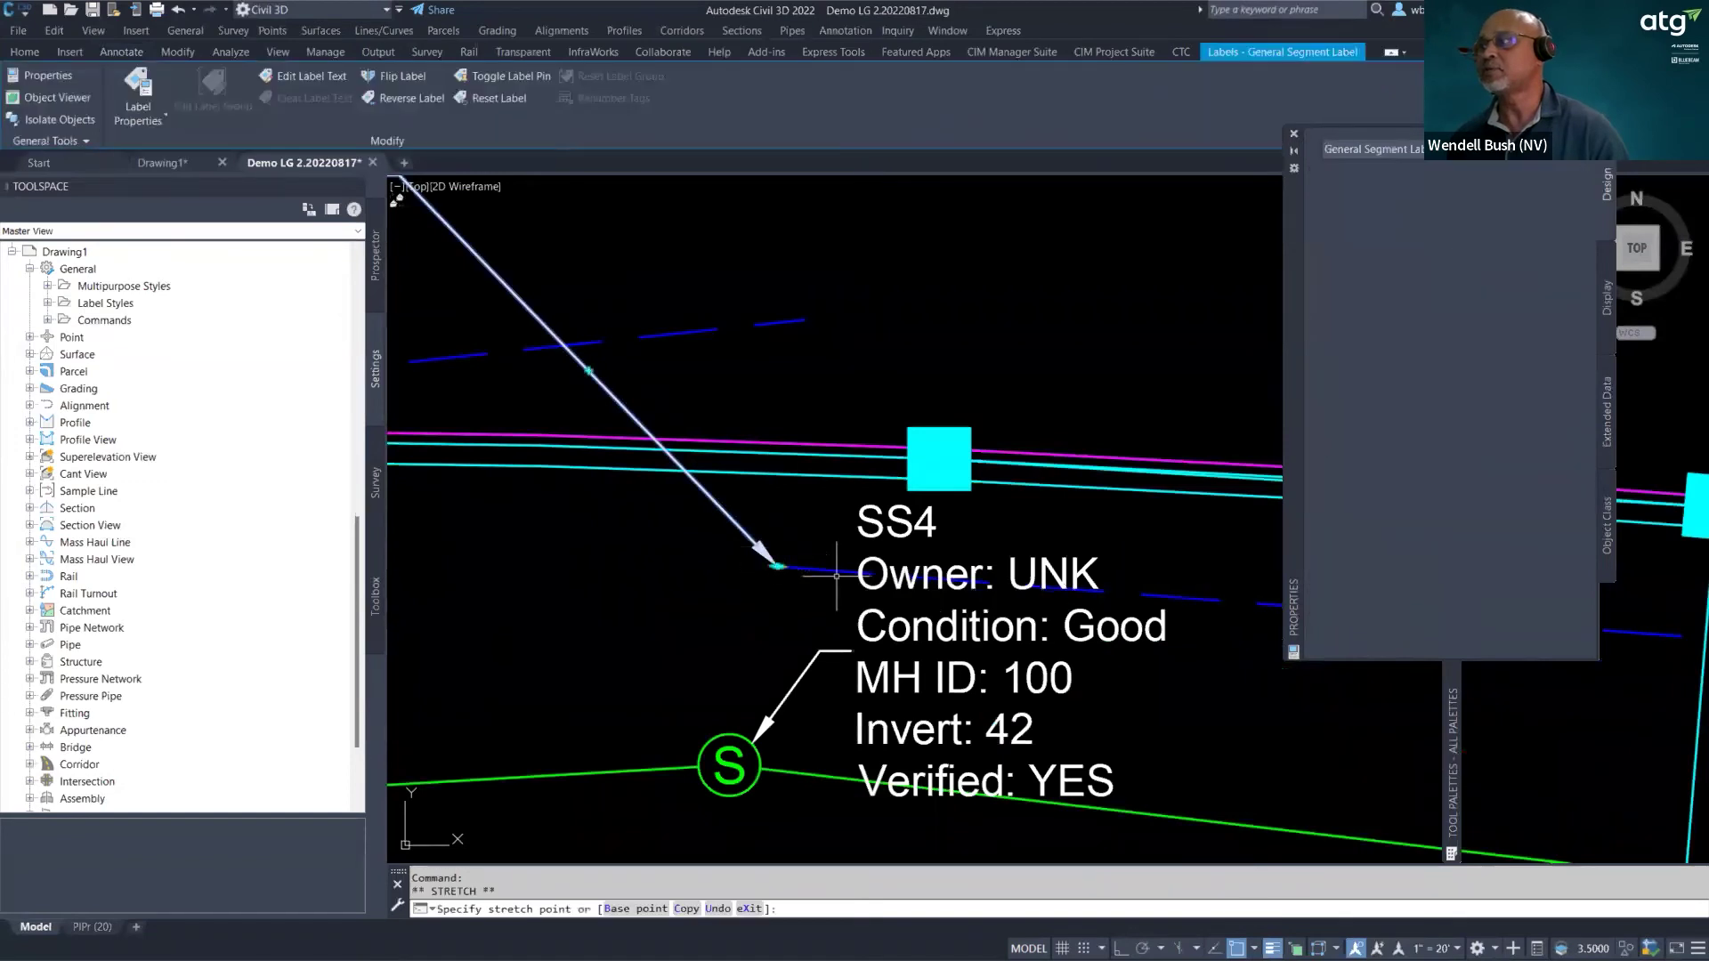
left_click(777, 566)
scroll(802, 588, "down", 5)
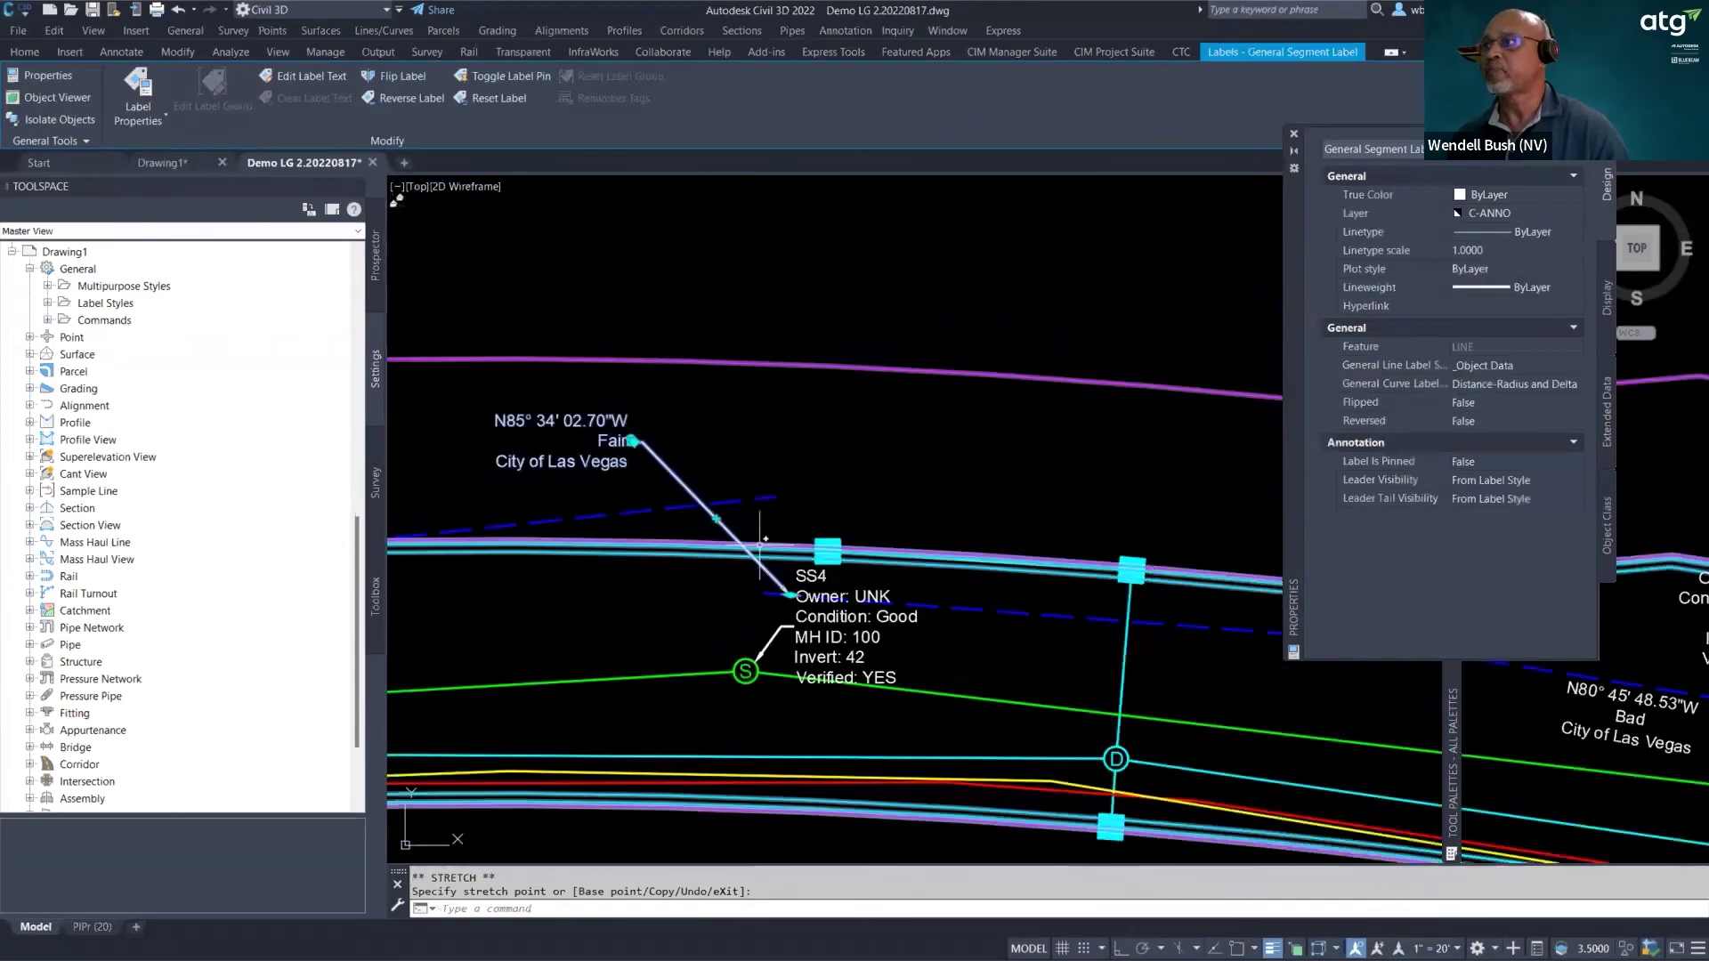
key("Escape")
- Reconnect the western water line's raised end to the west endpoint of the labelled water line
left_click(774, 497)
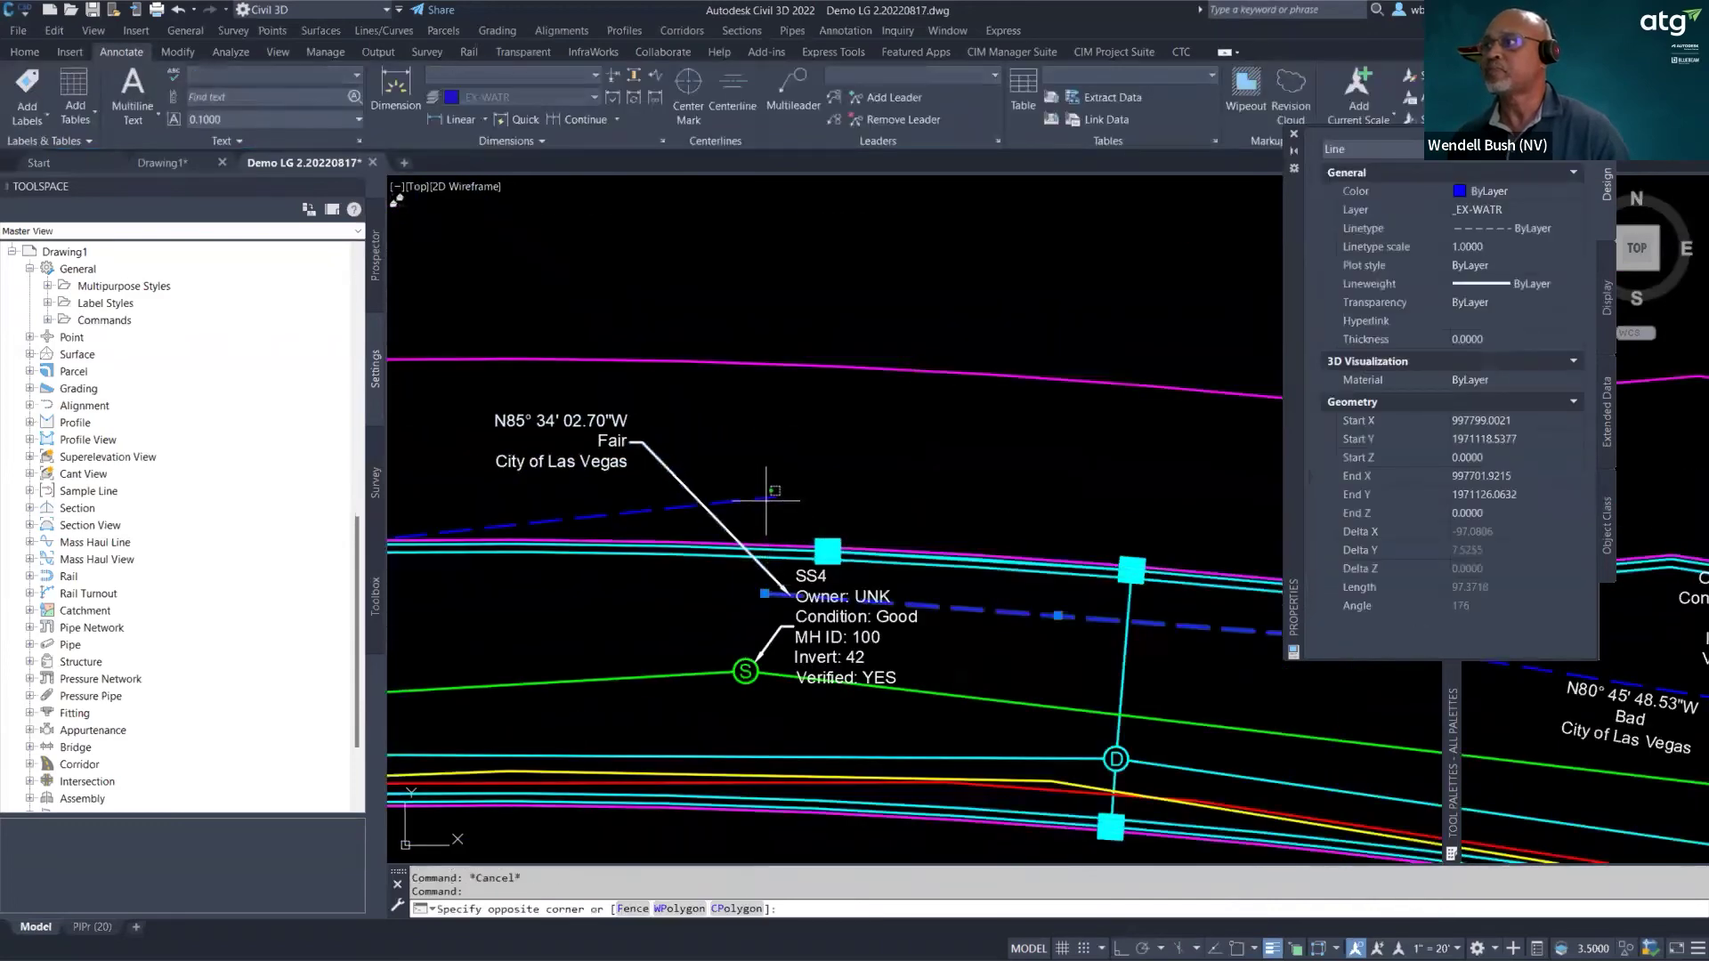
left_click(775, 497)
left_click(766, 596)
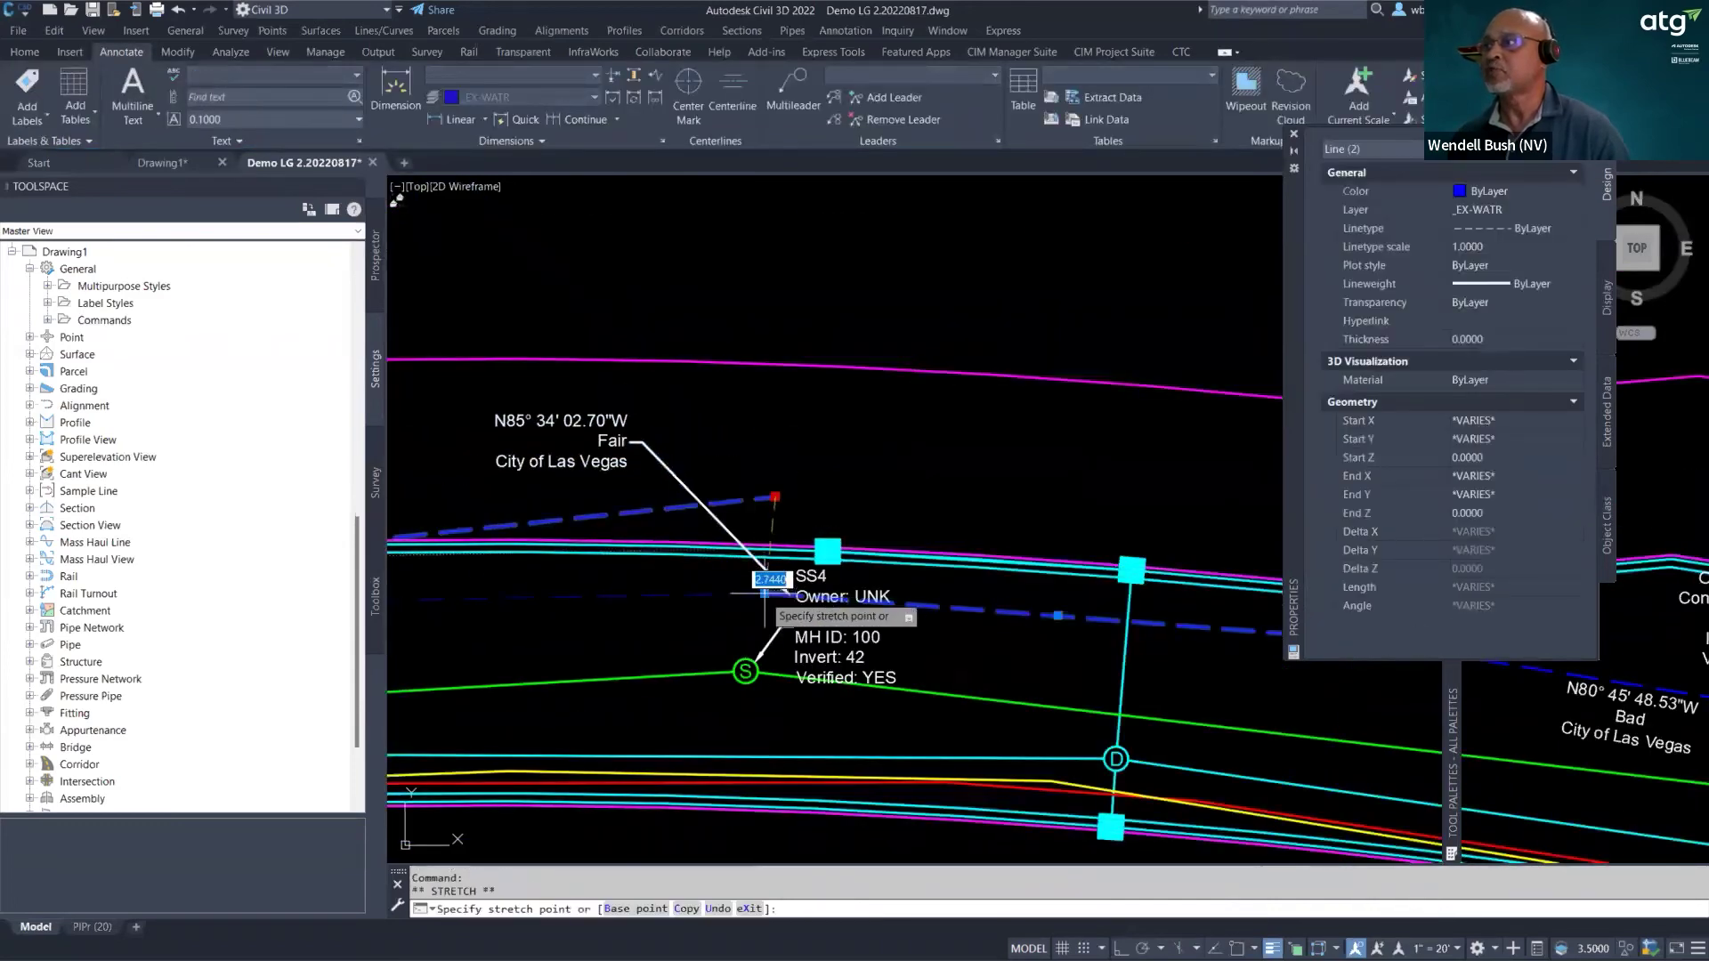
key("Escape")
- Stretch the west end of the labelled "Fair" water line upward so its label follows the new geometry
left_click(777, 597)
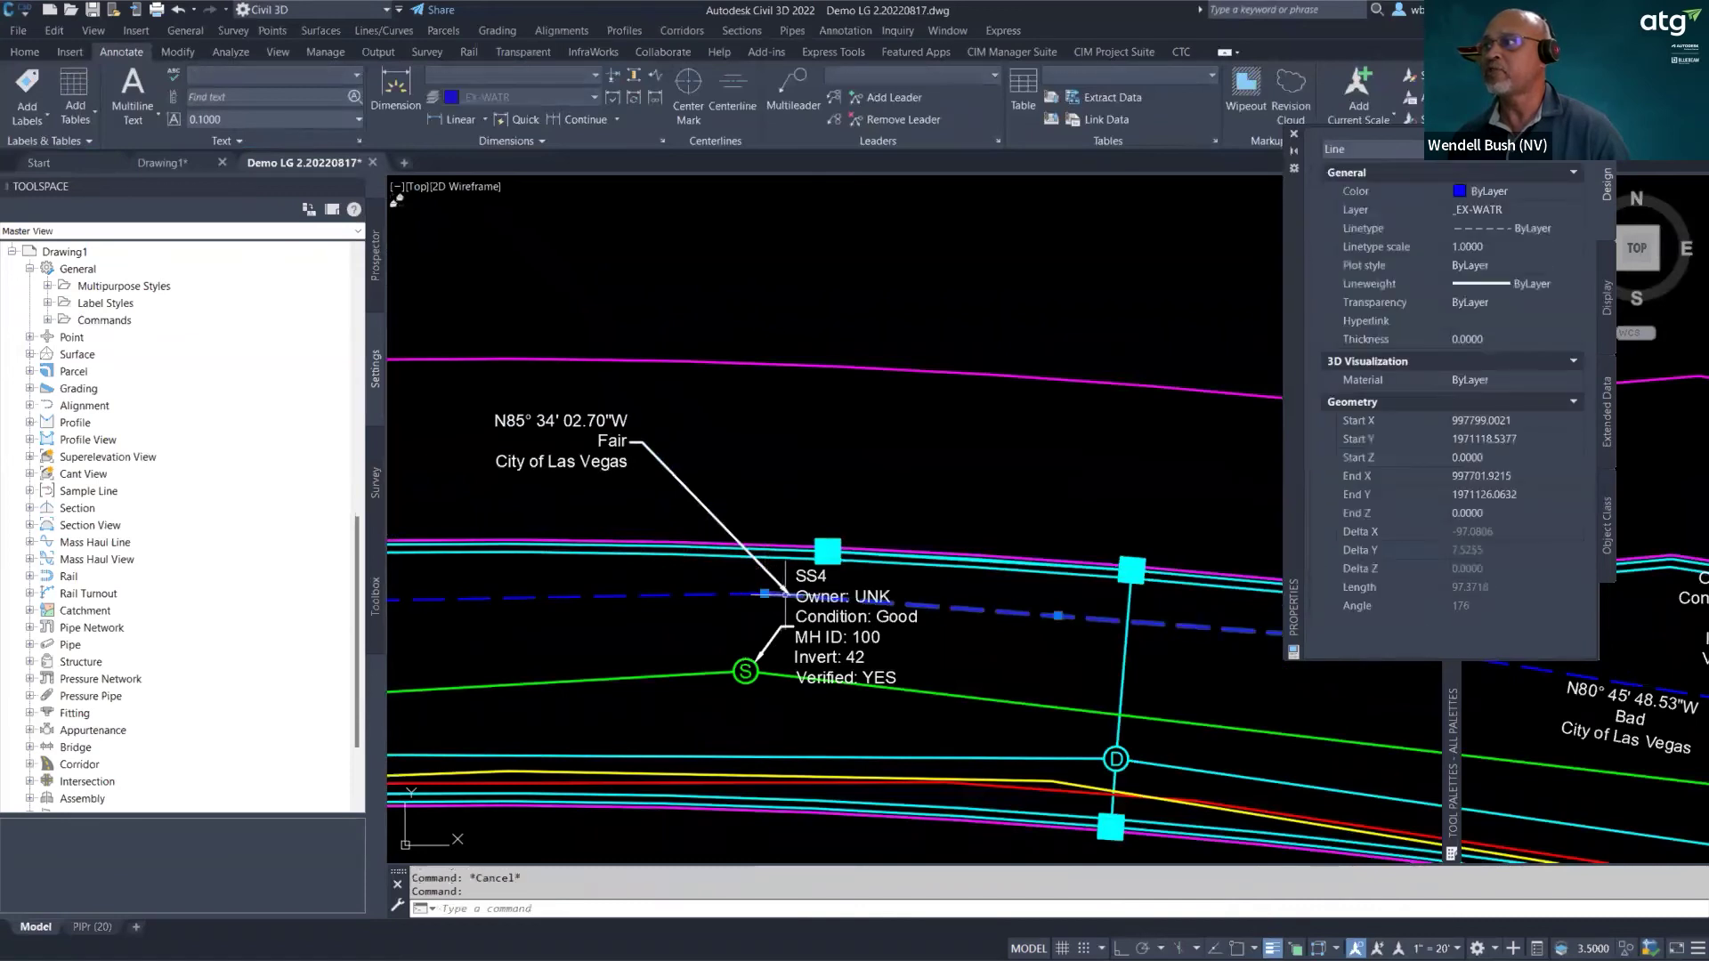
left_click(763, 593)
left_click(811, 464)
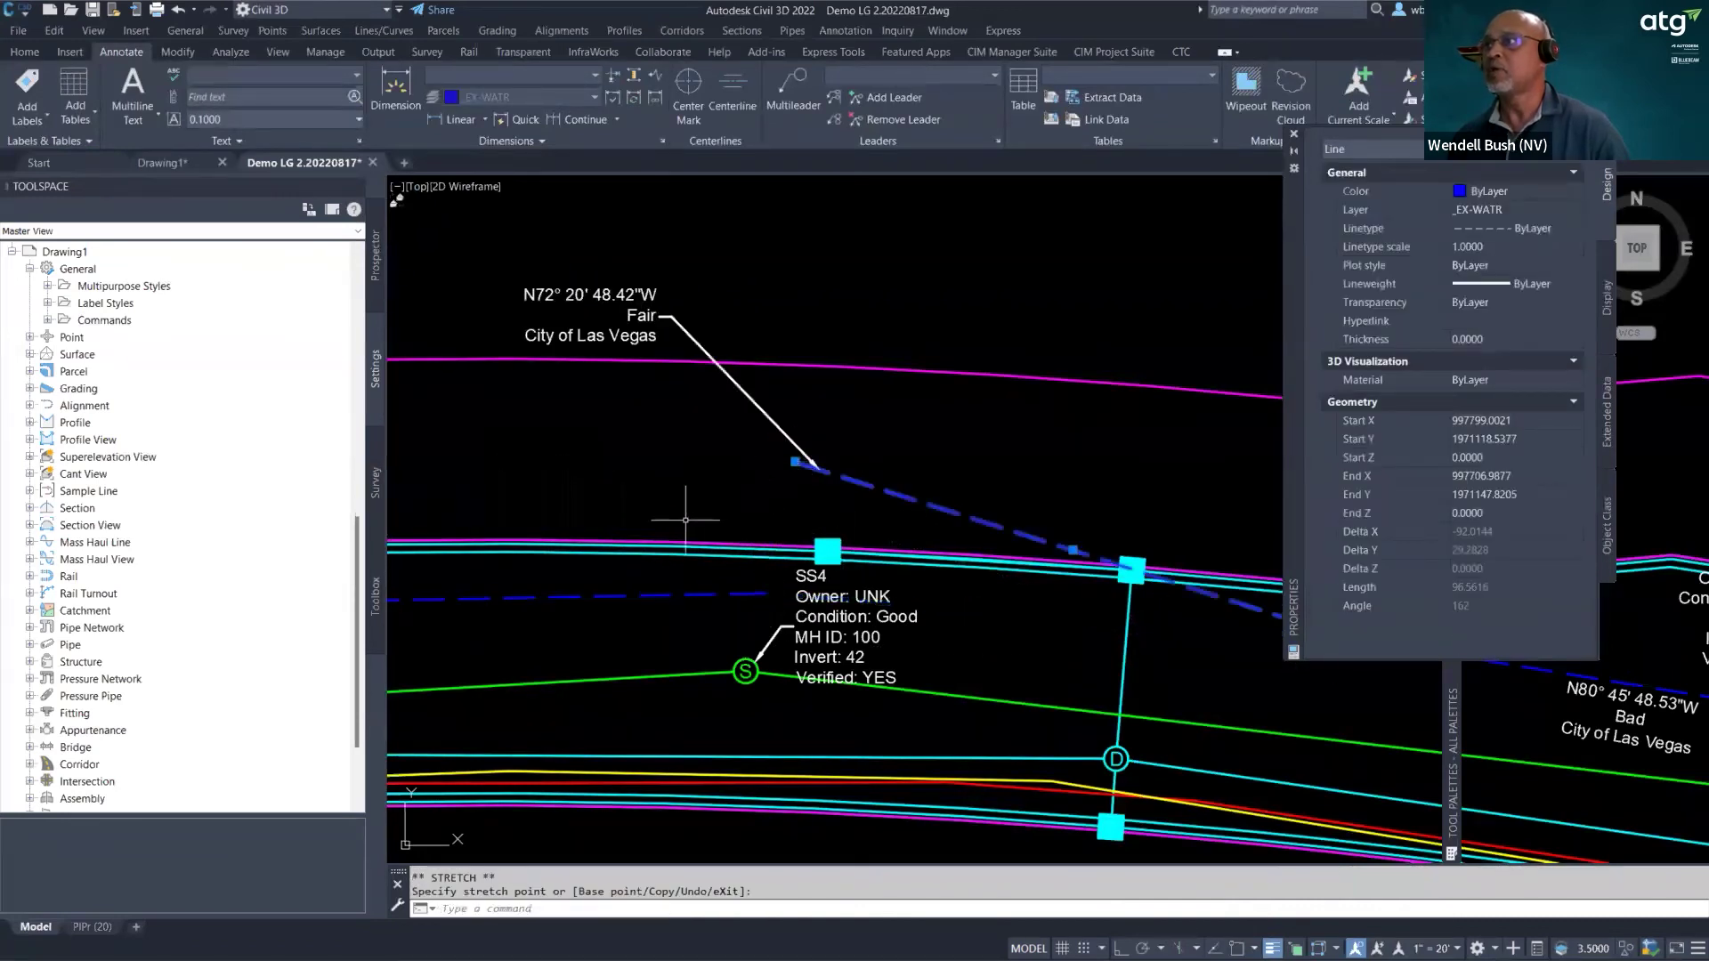
key("Escape")
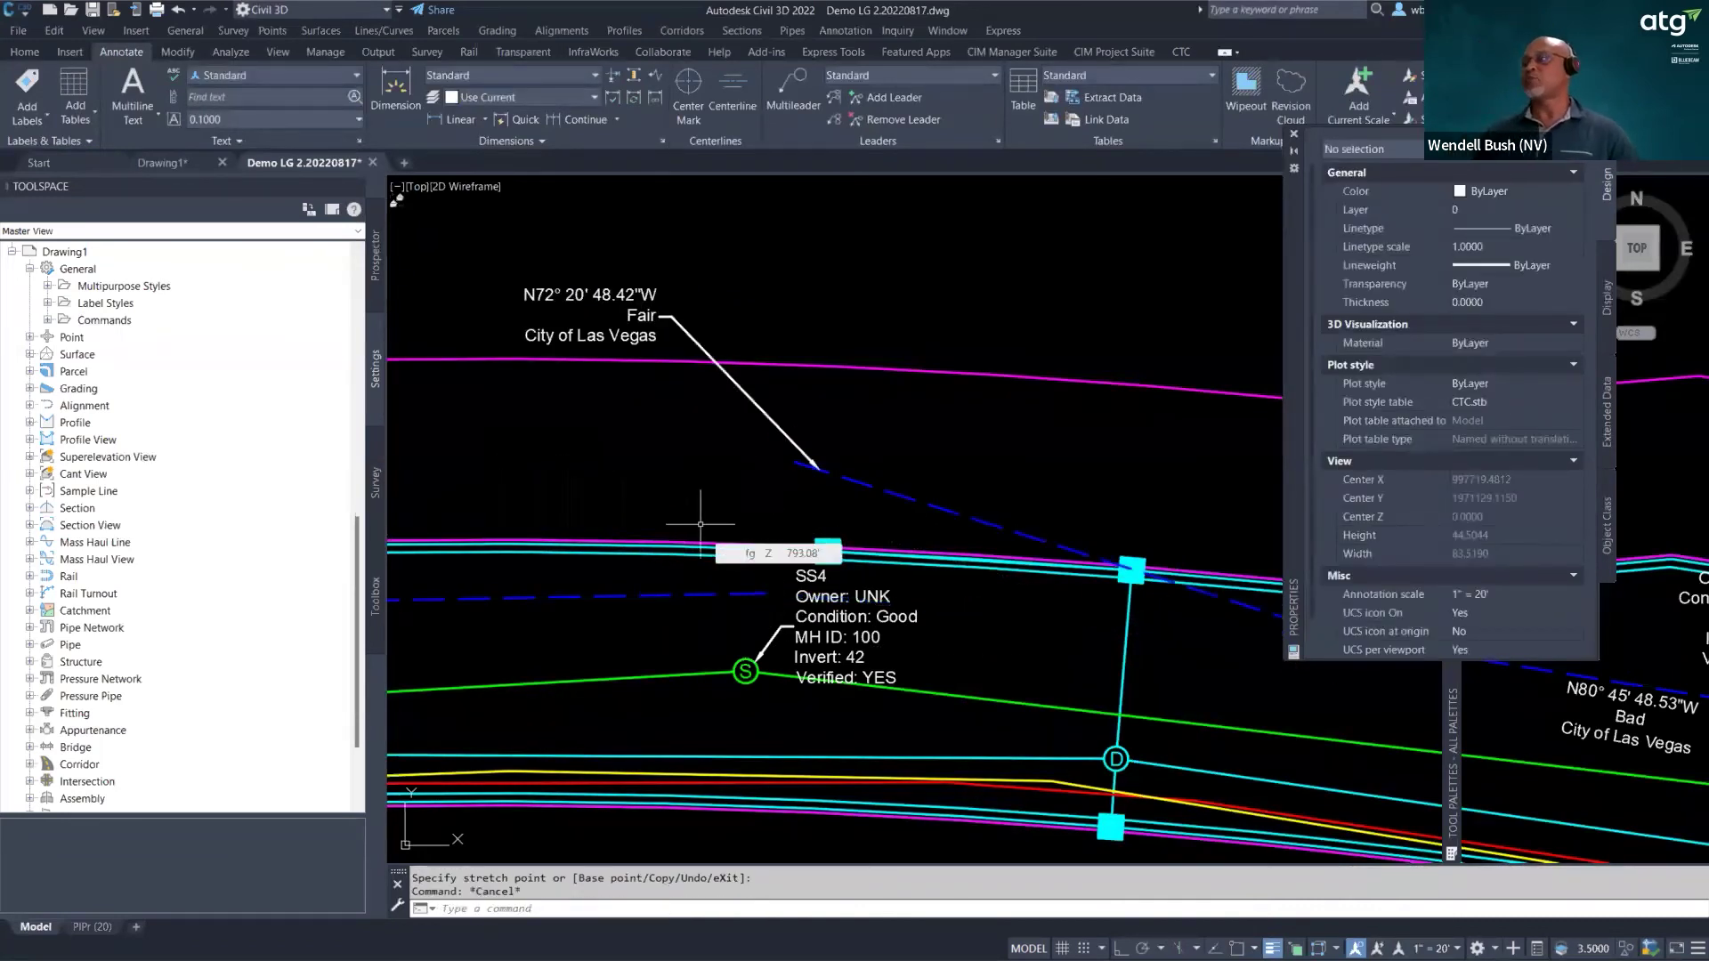
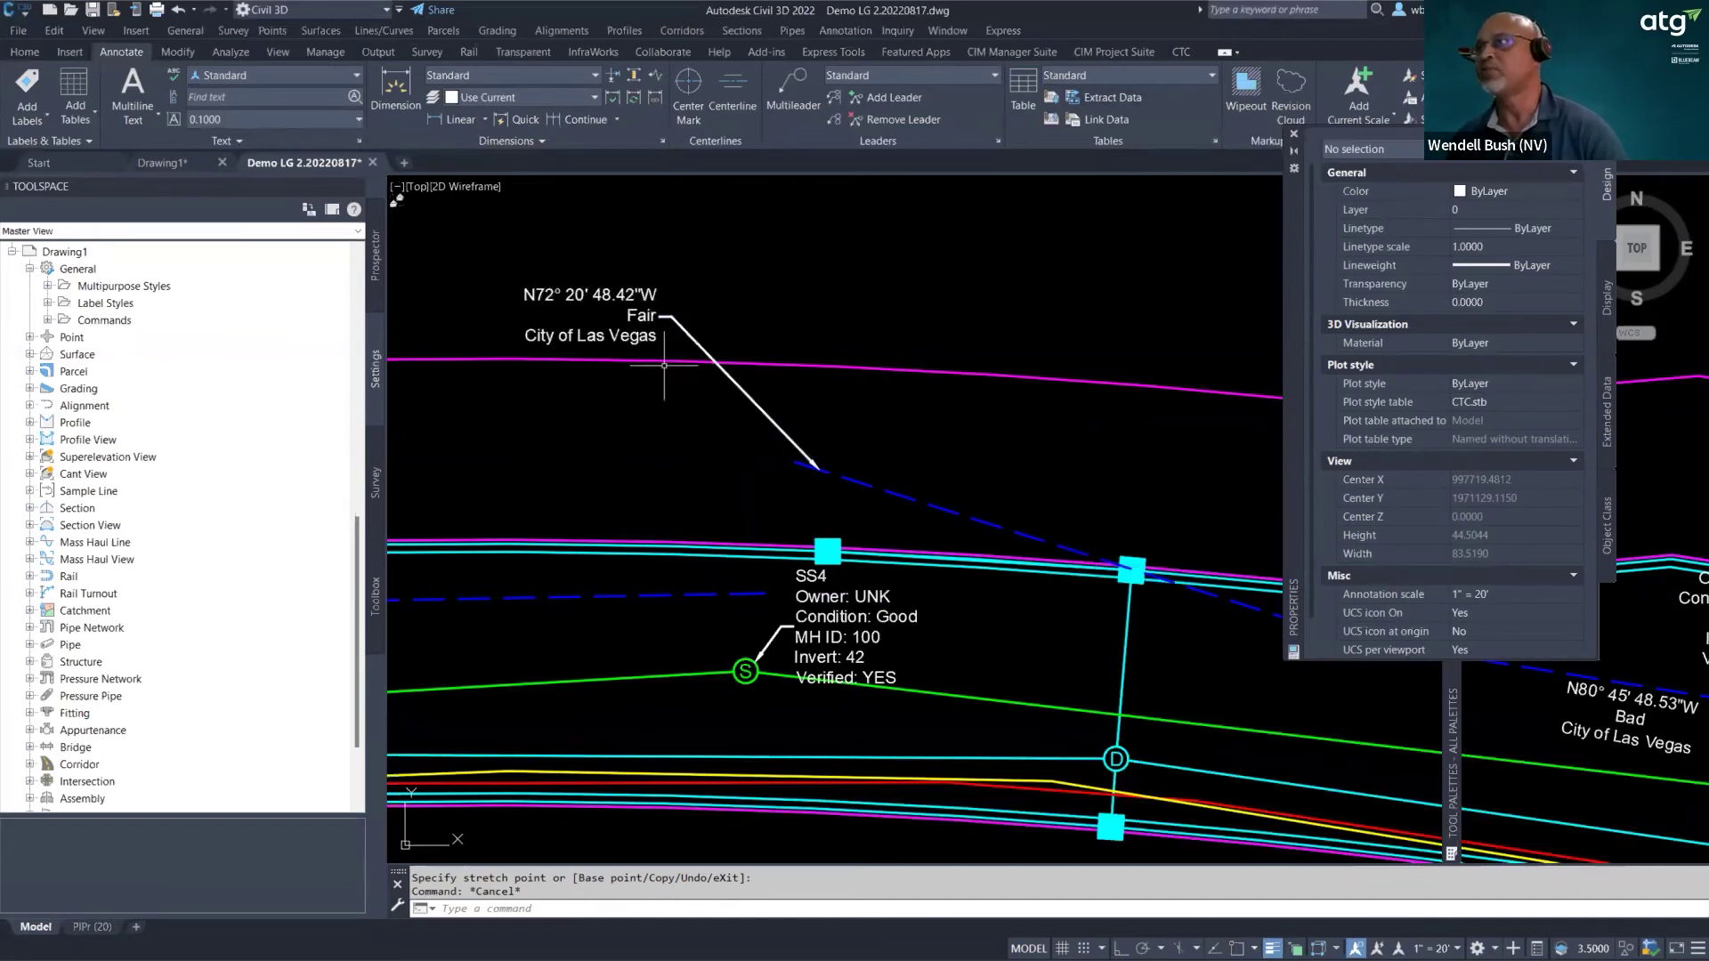
- Snap the labelled water line's raised west end back onto the east endpoint of the western water line
left_click(884, 489)
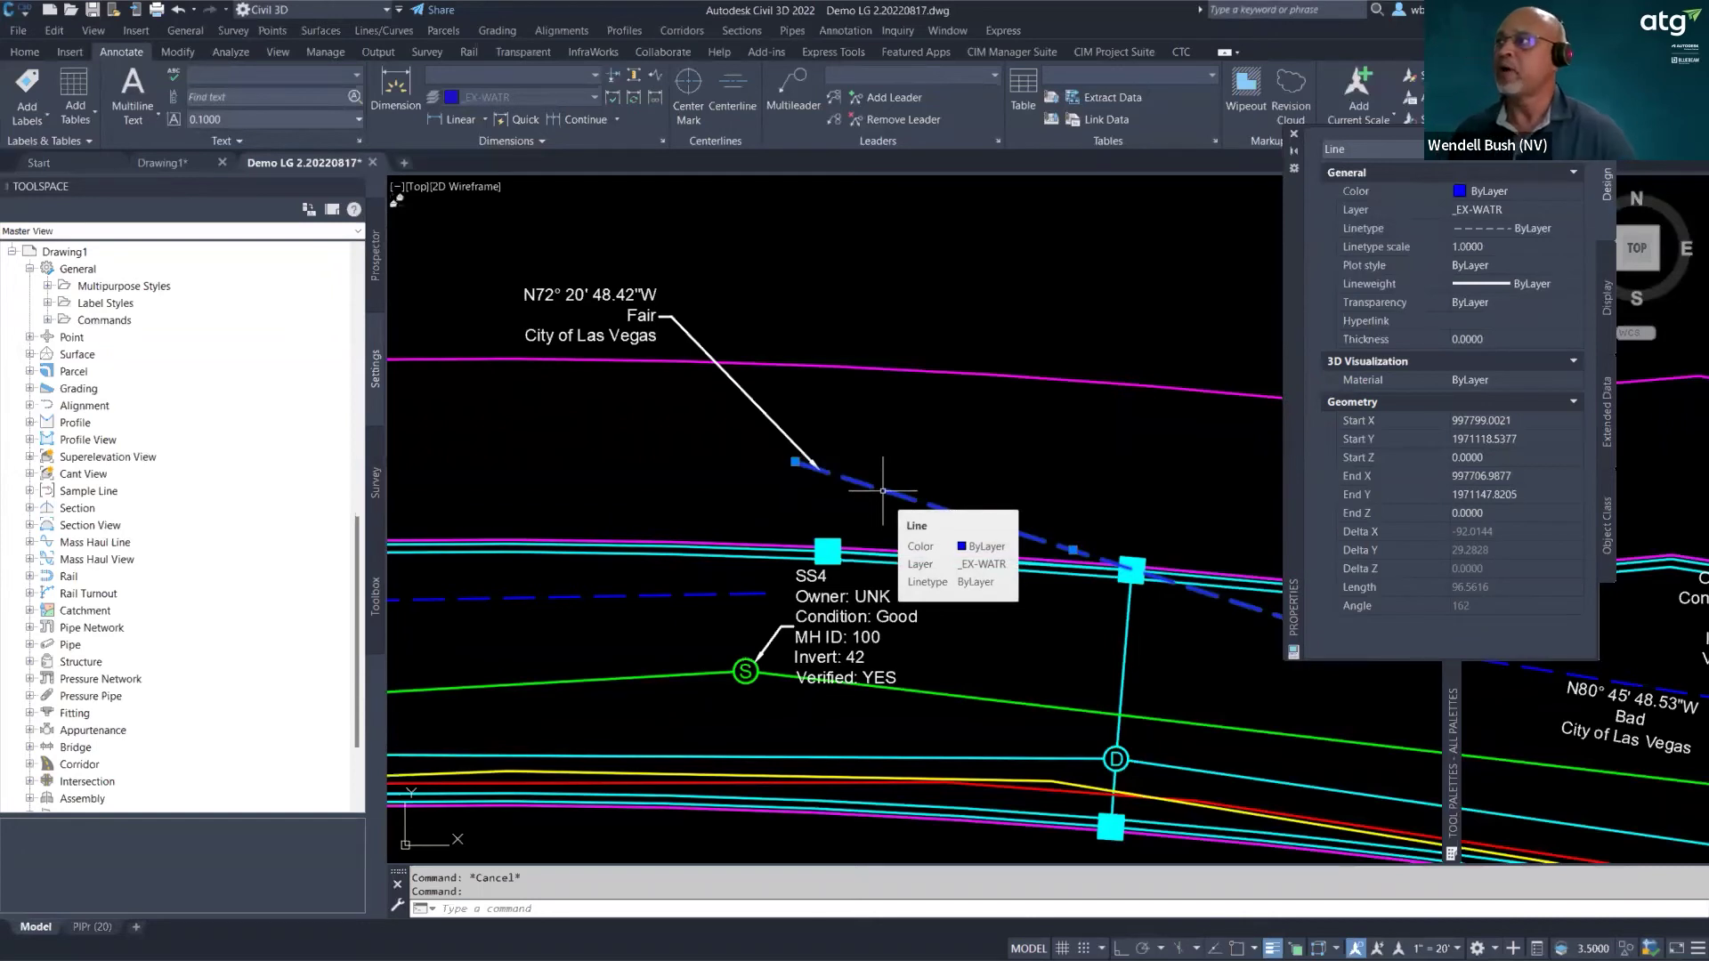
left_click(739, 595)
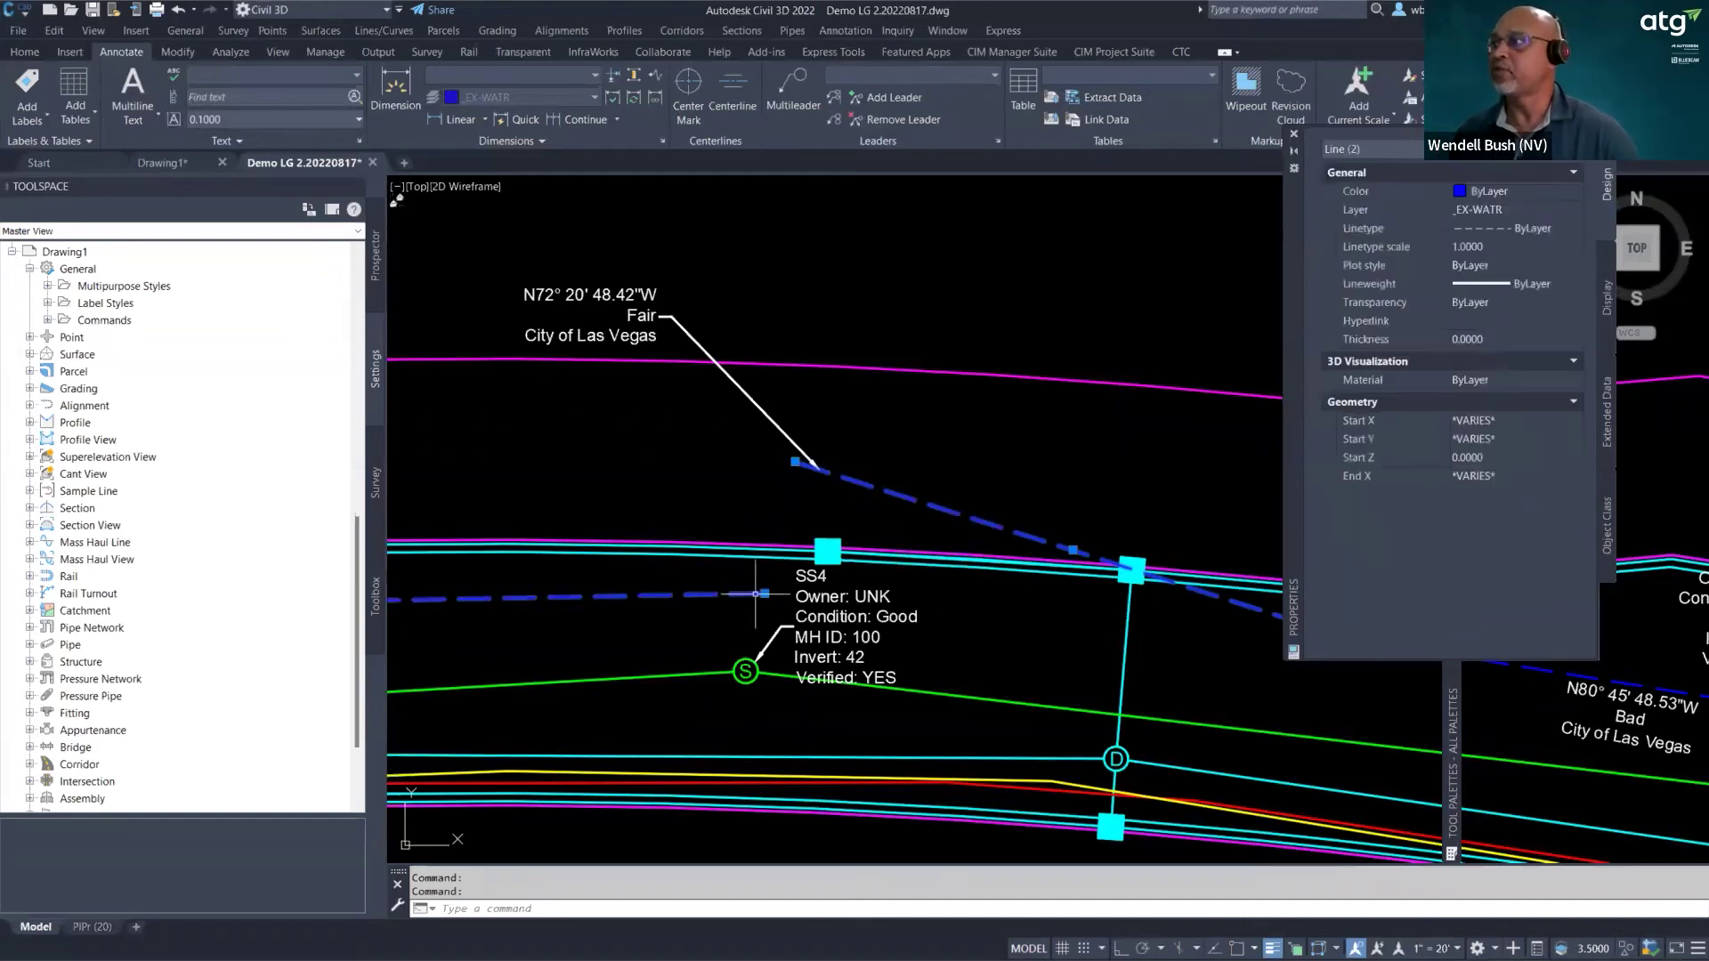
left_click(795, 461)
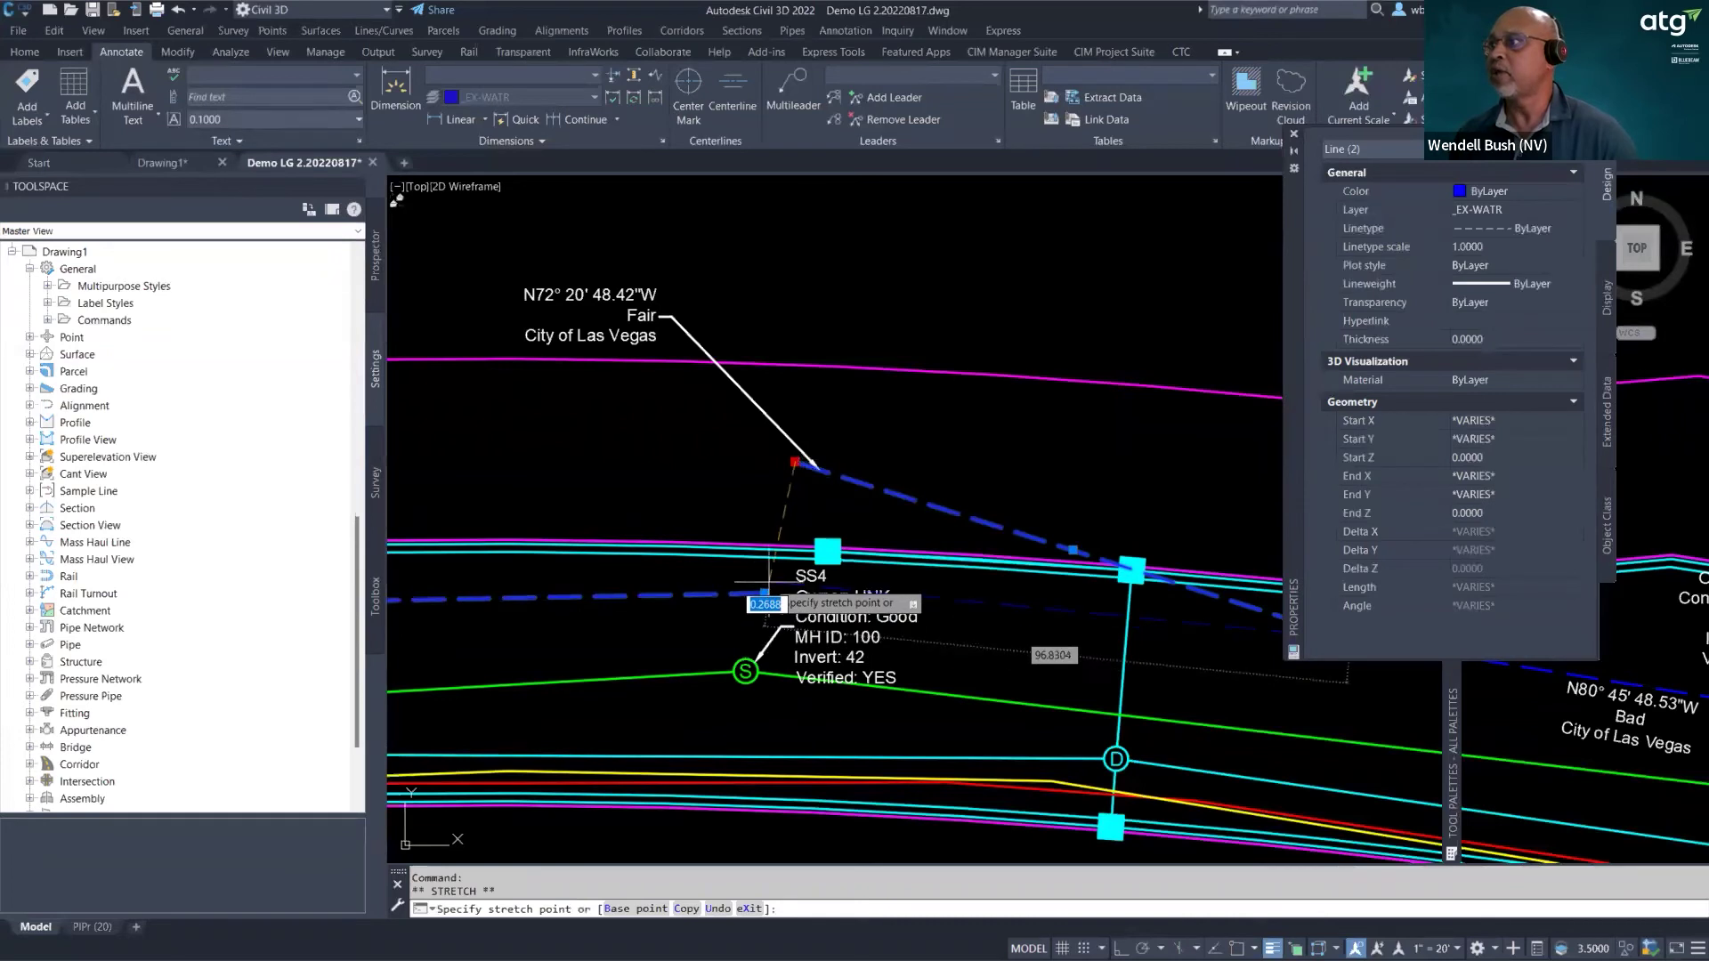
left_click(764, 594)
key("Escape")
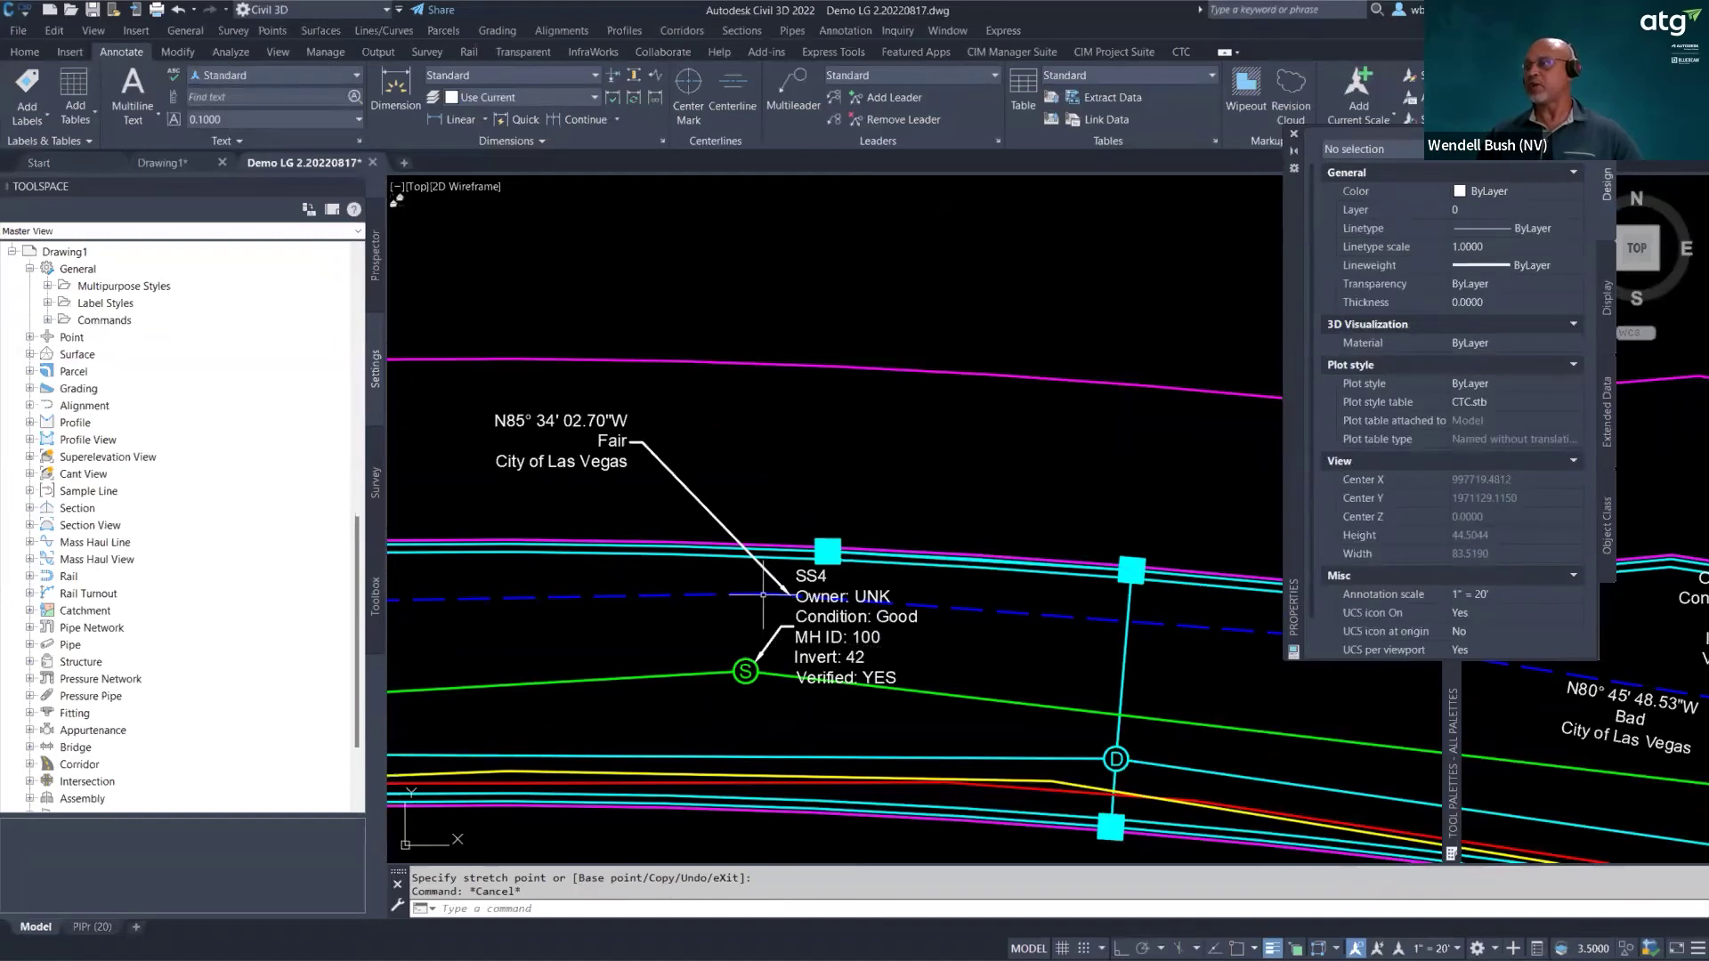
- Review the properties listed in the Sewer Line property set definition, leaving the definition as it is
scroll(647, 606, "down", 2)
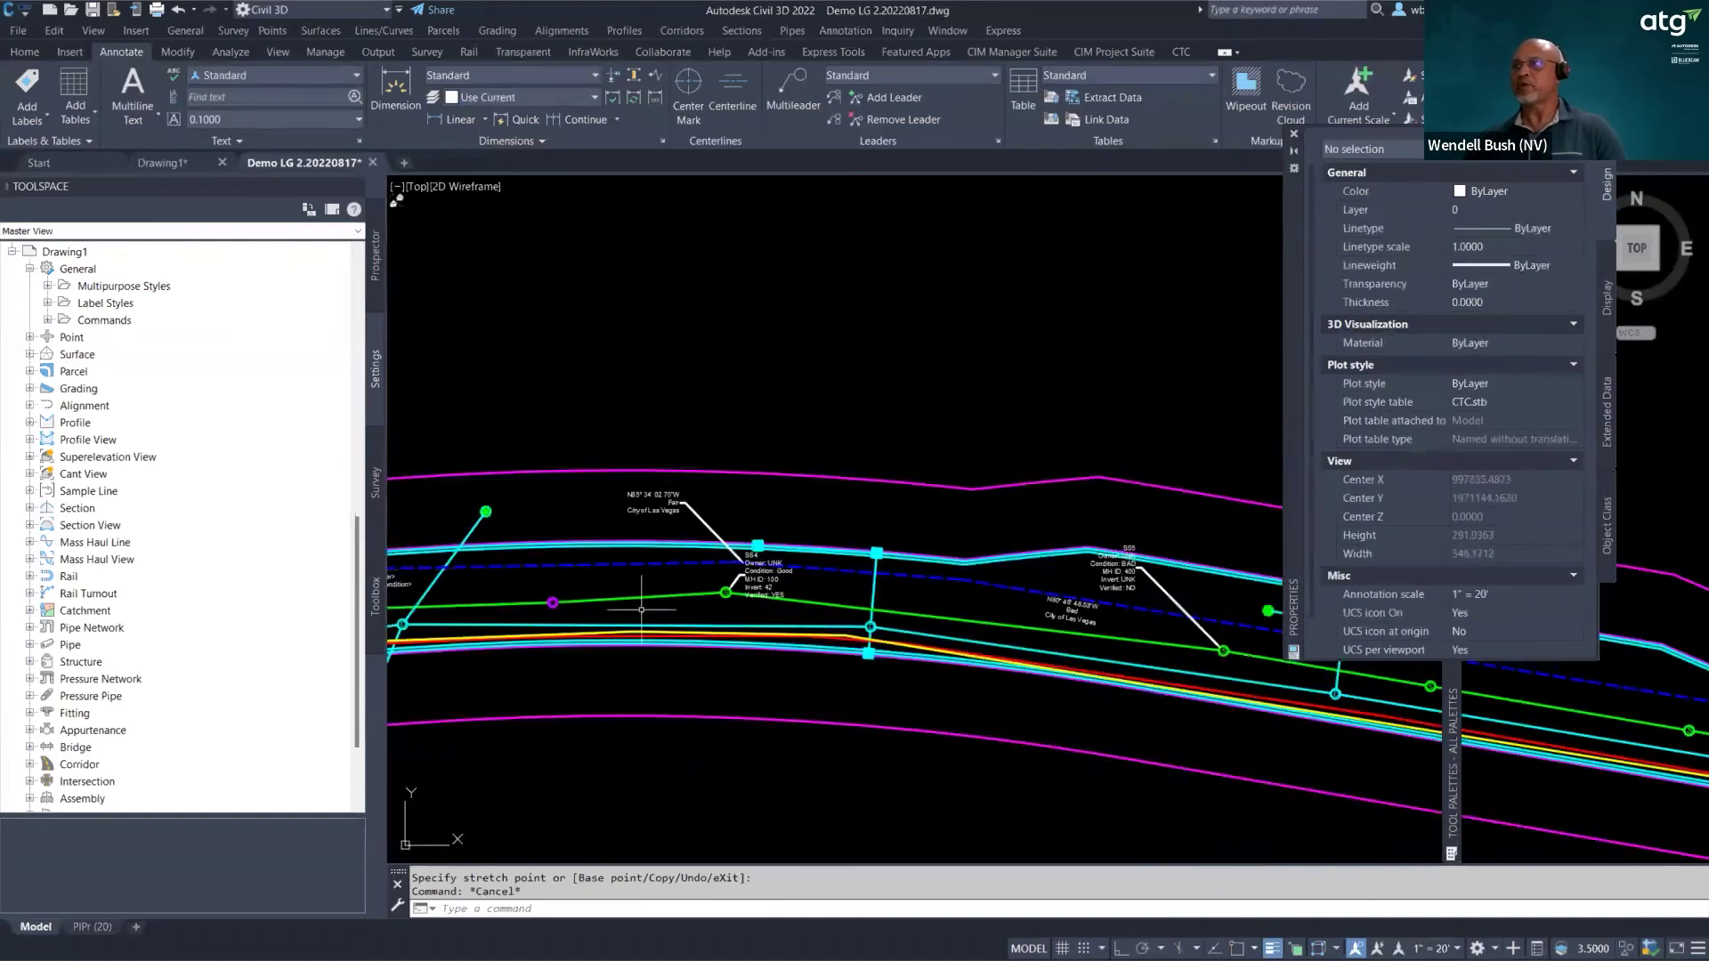
scroll(648, 606, "up", 4)
middle_click_drag(656, 591, 812, 584)
left_click(781, 561)
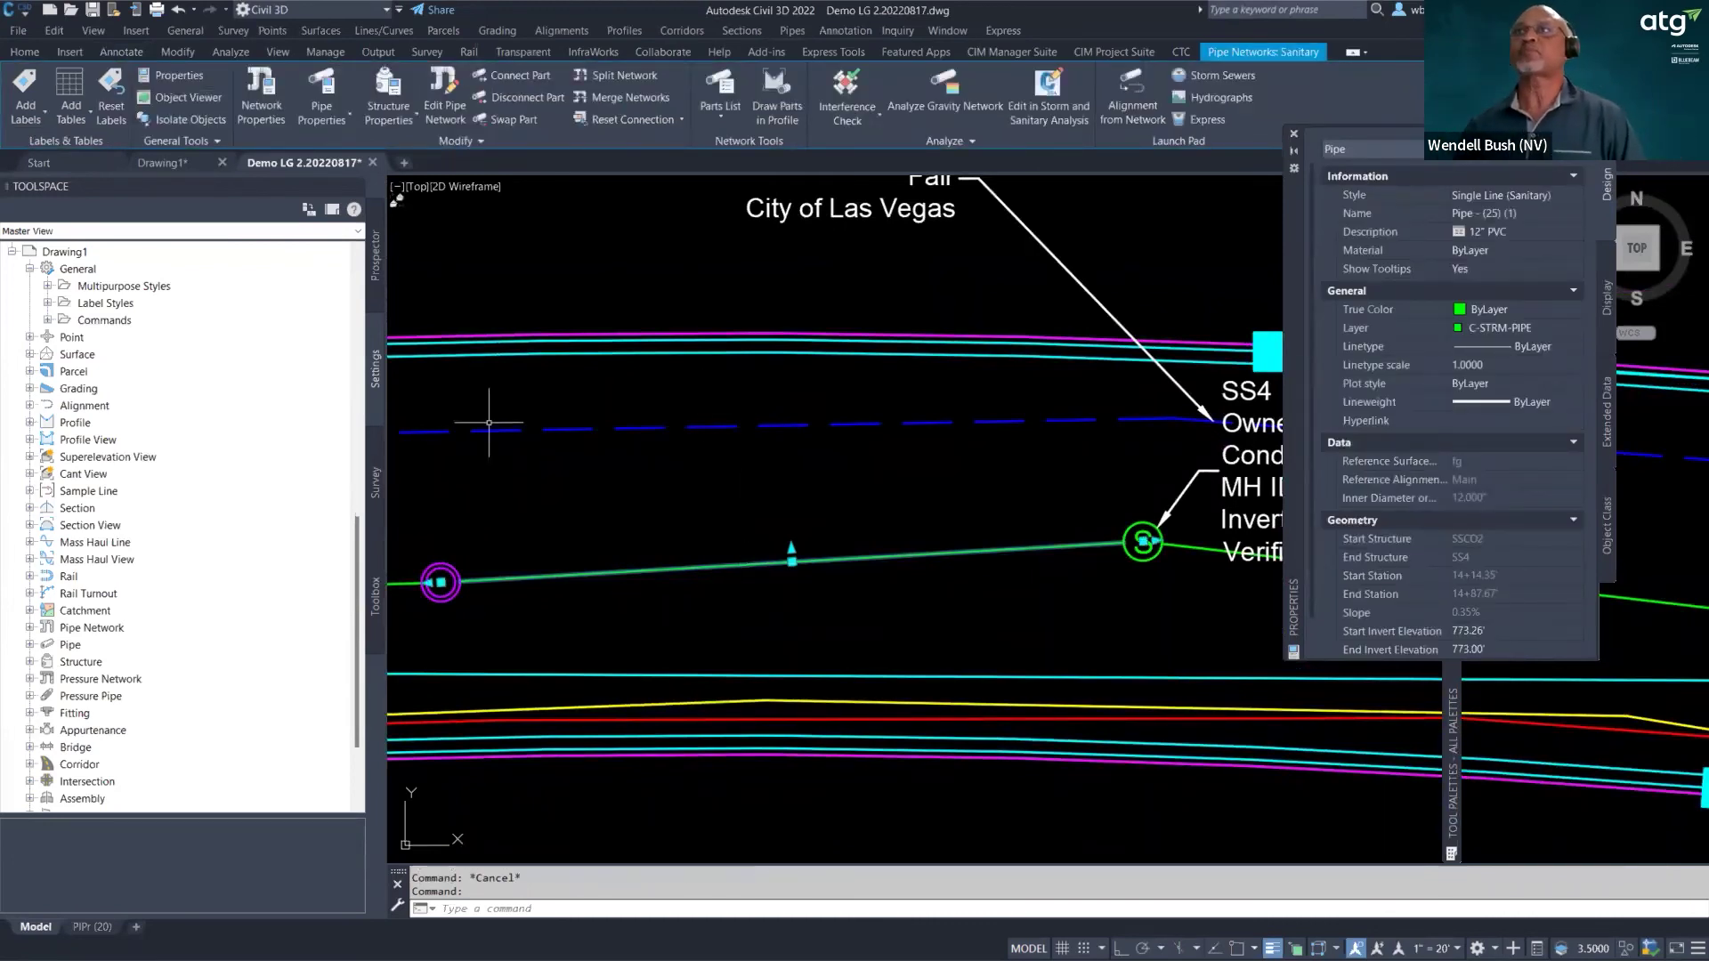
left_click(335, 53)
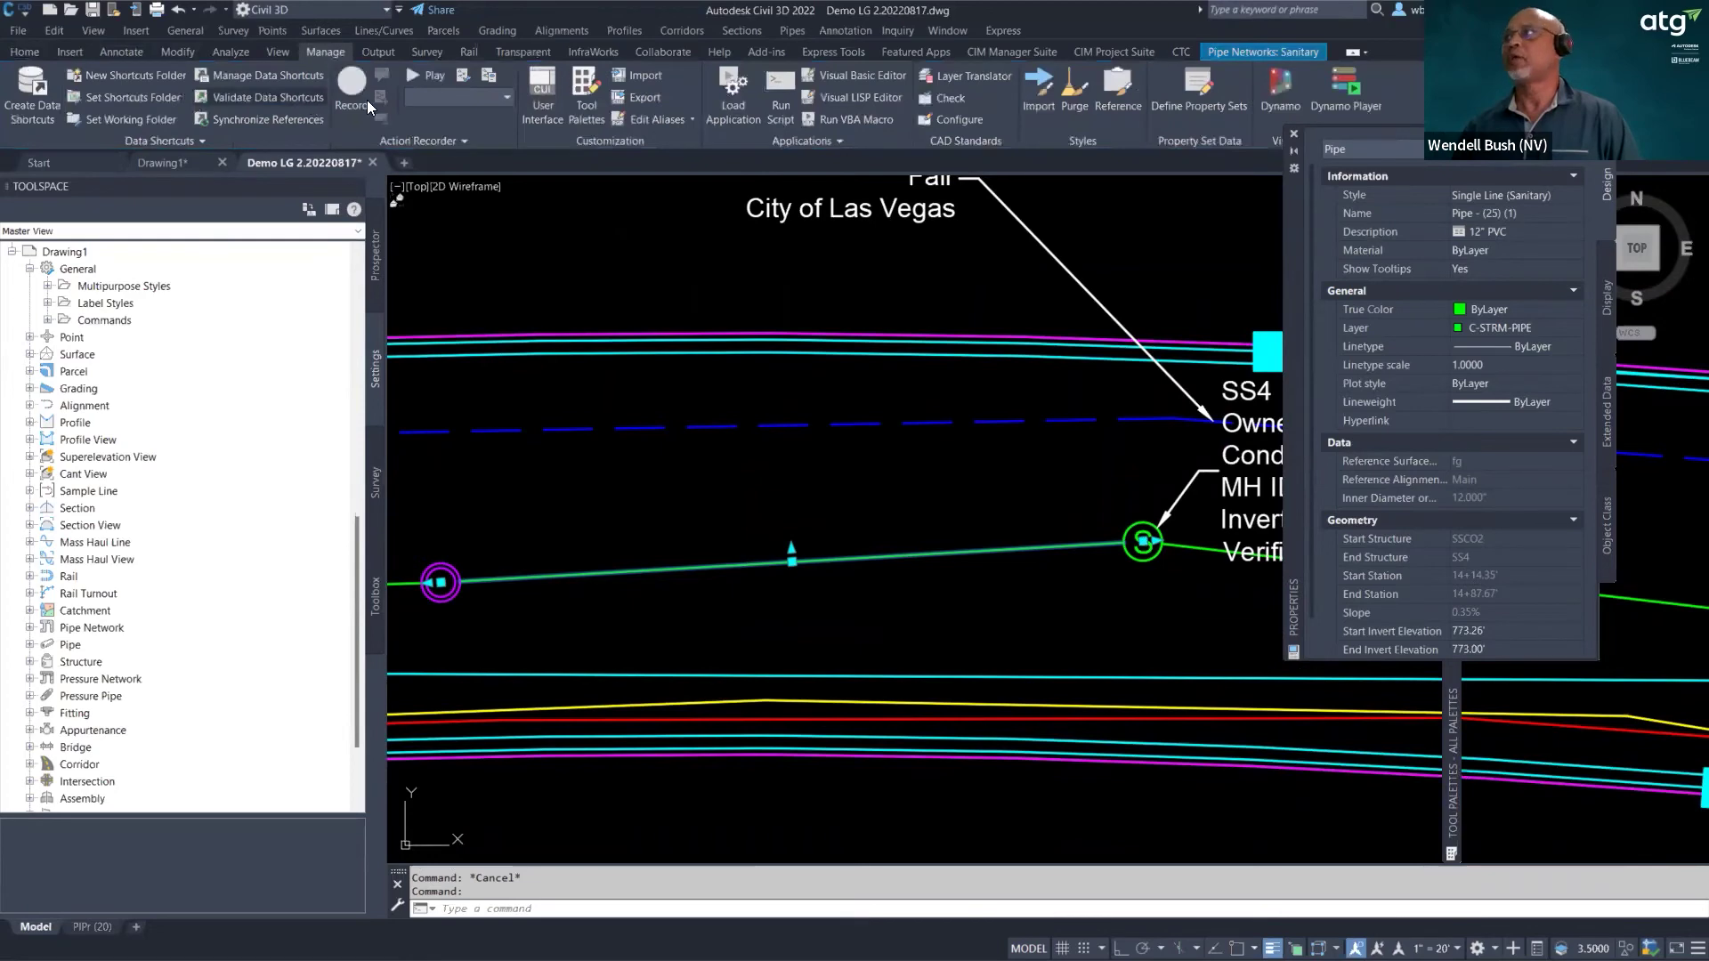
left_click(1195, 94)
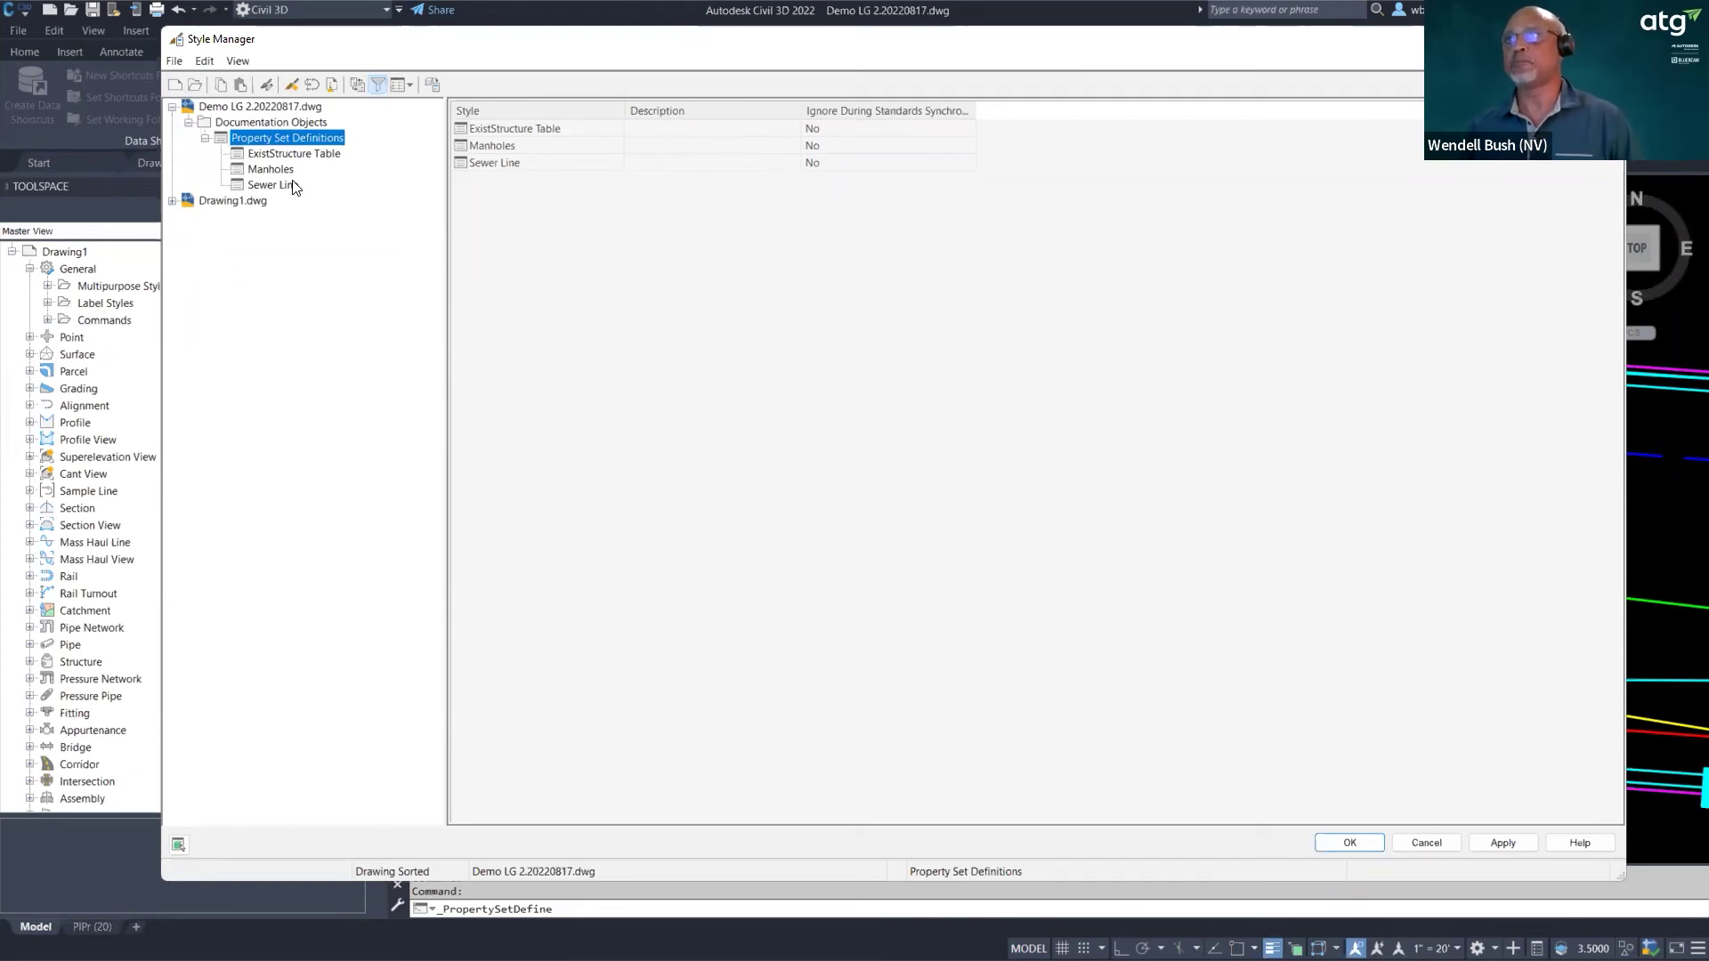
left_click(293, 185)
right_click(294, 185)
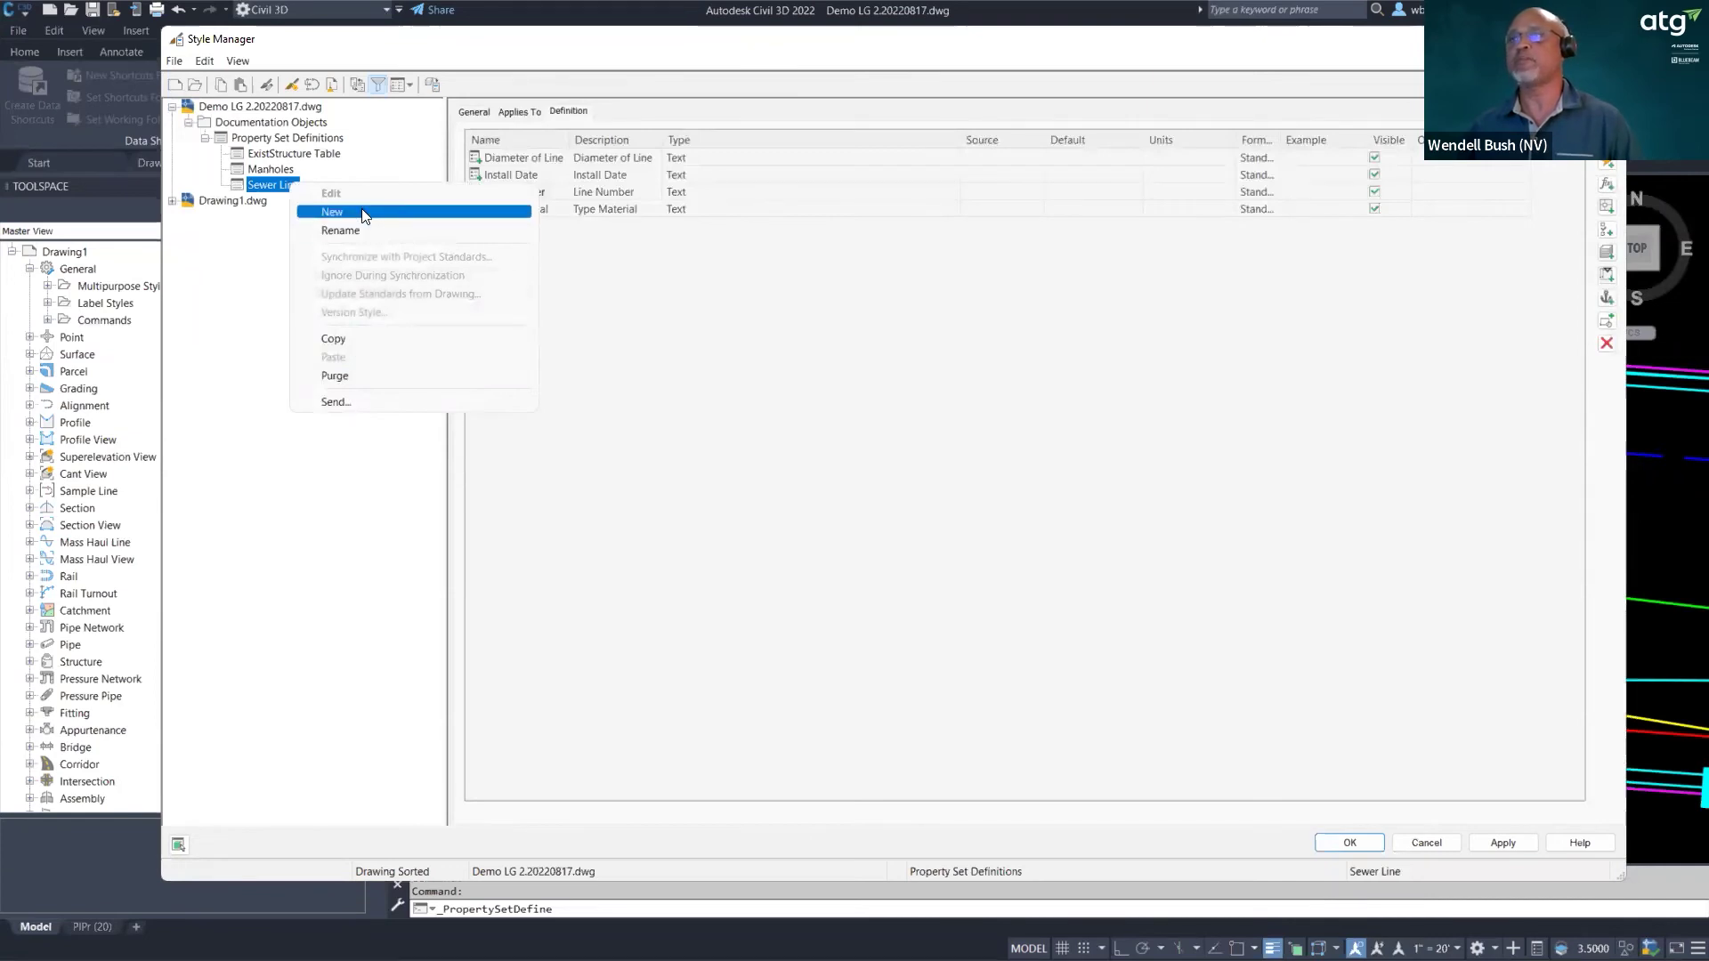
left_click(753, 252)
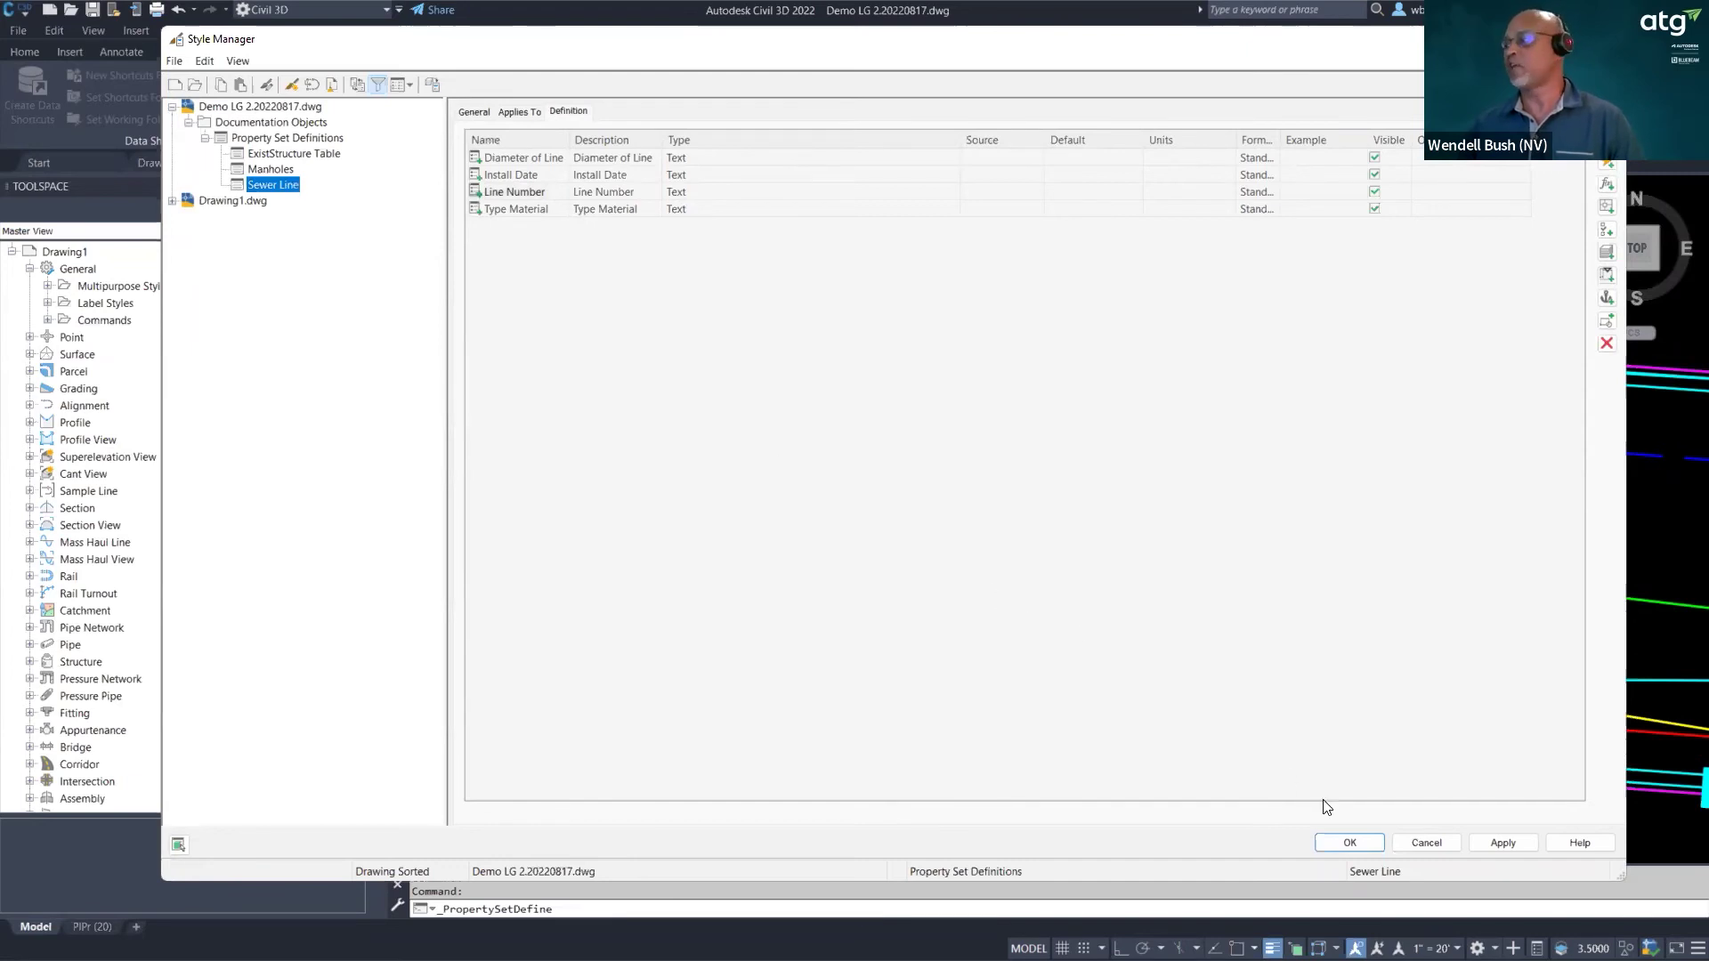
left_click(1429, 846)
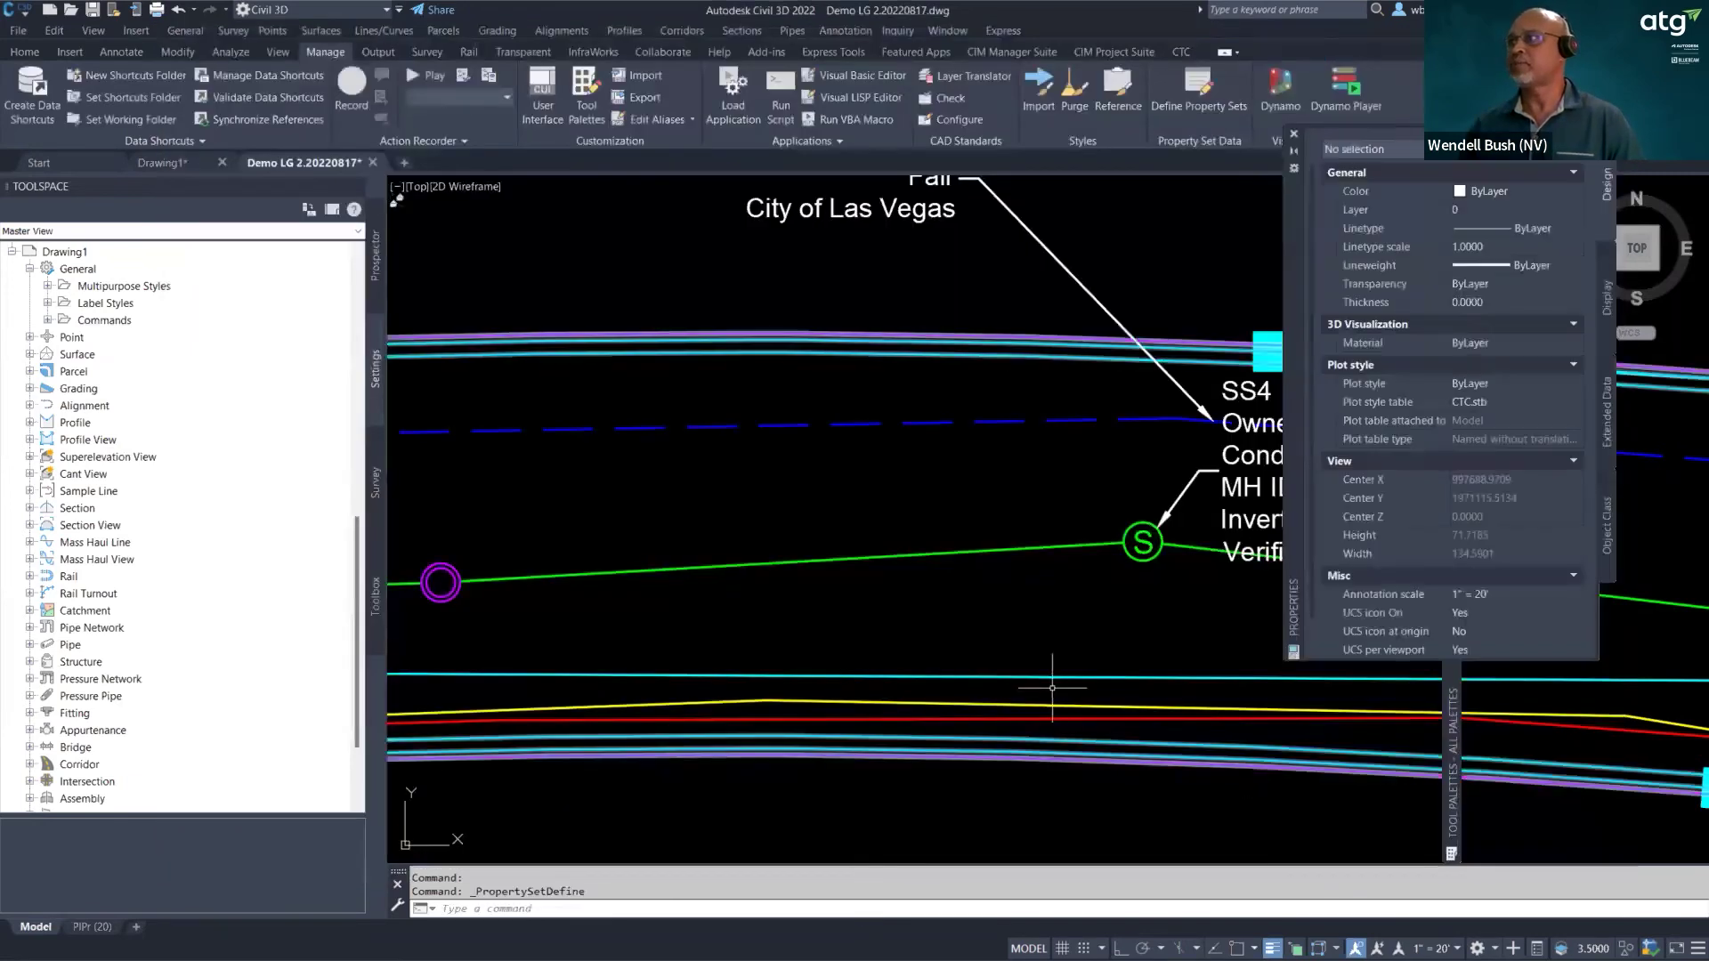
- Attach only the Sewer Line property set to the sewer pipe between the purple cleanout and manhole SS4, and reselect the pipe
left_click(935, 554)
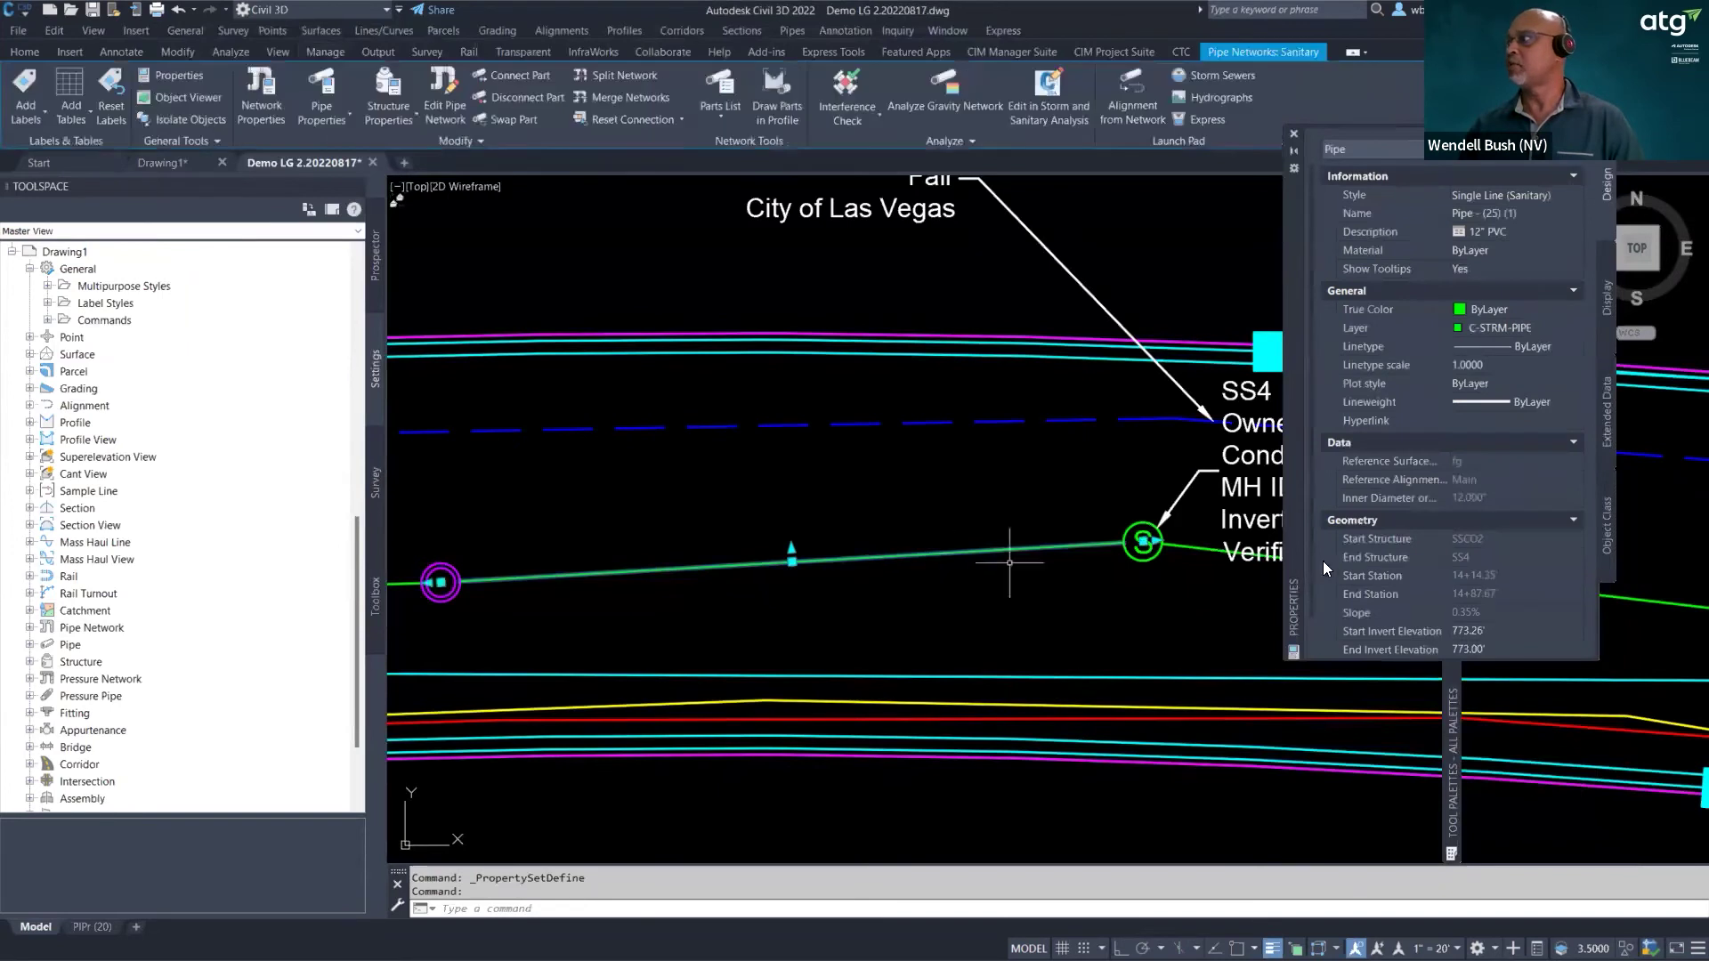
left_click_drag(1292, 345, 1274, 299)
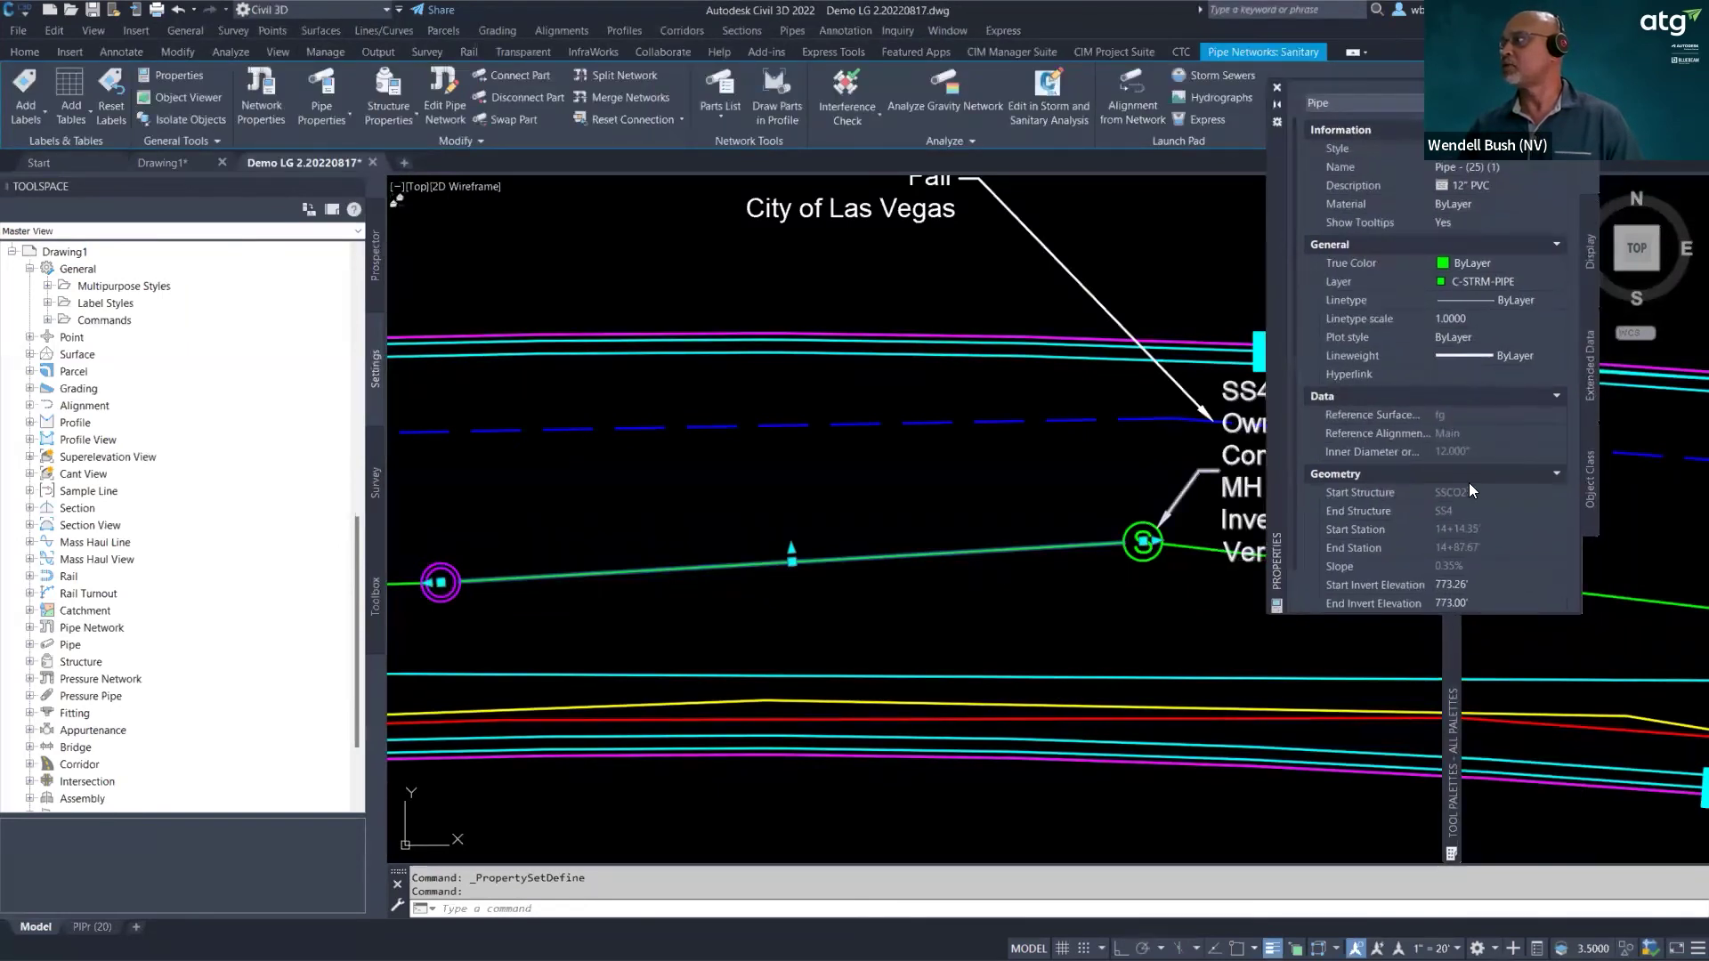
left_click(1589, 340)
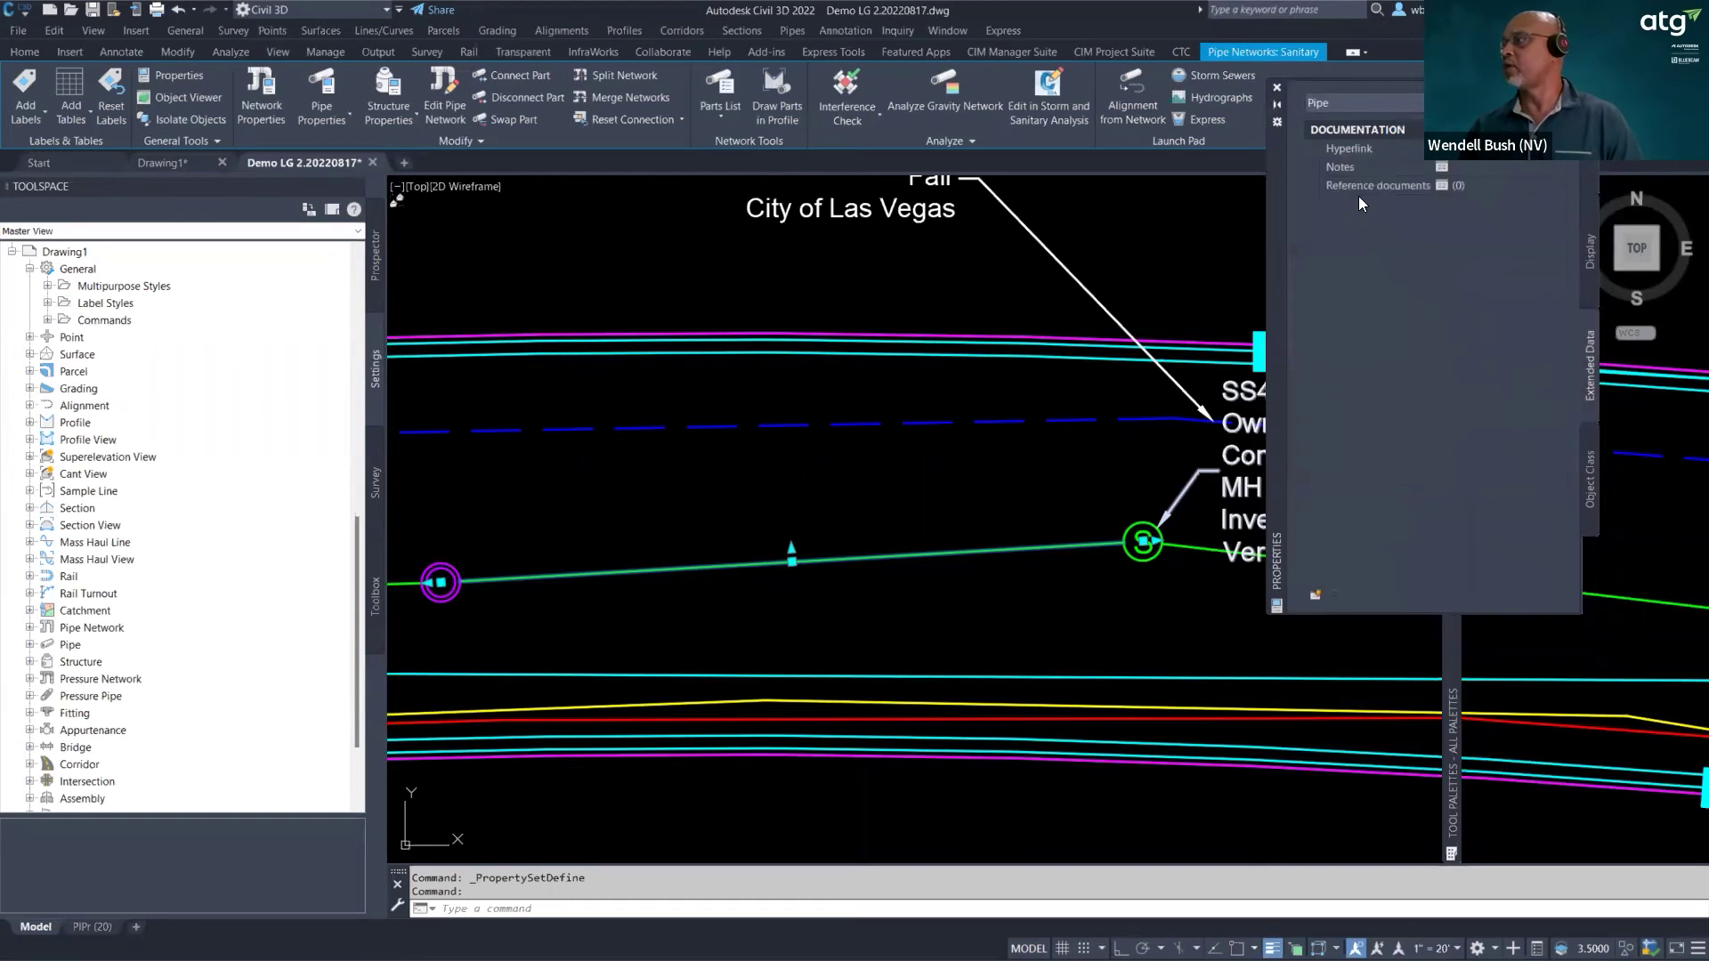
left_click(1318, 595)
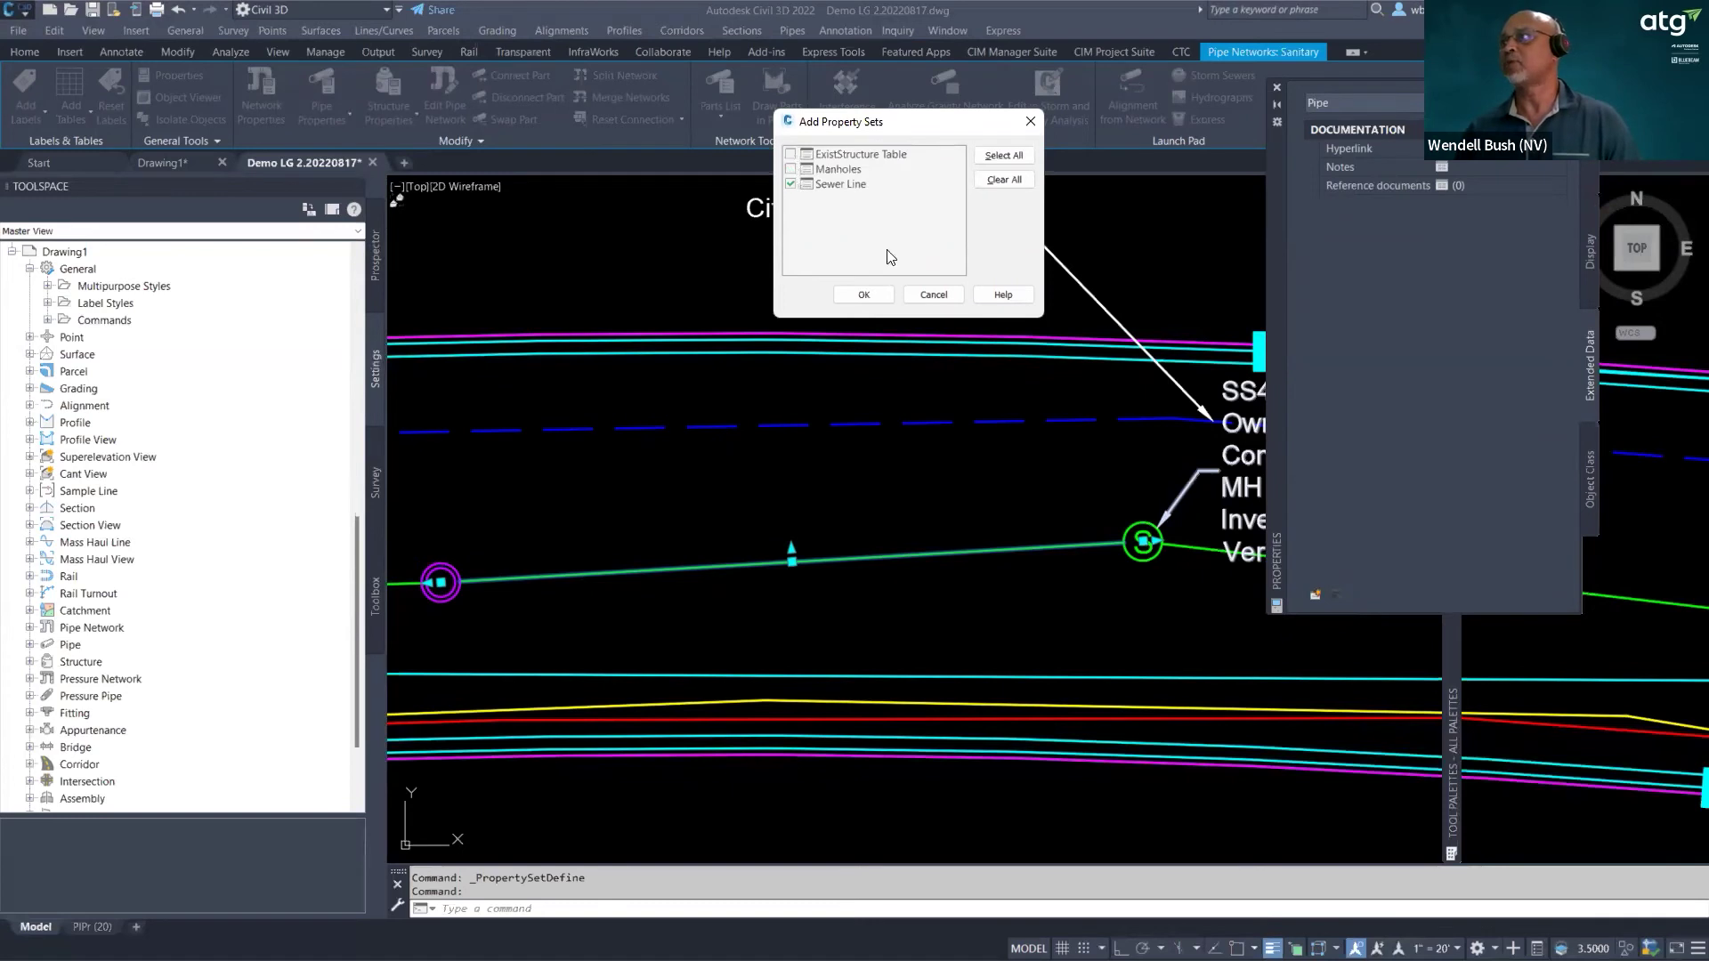
left_click(872, 299)
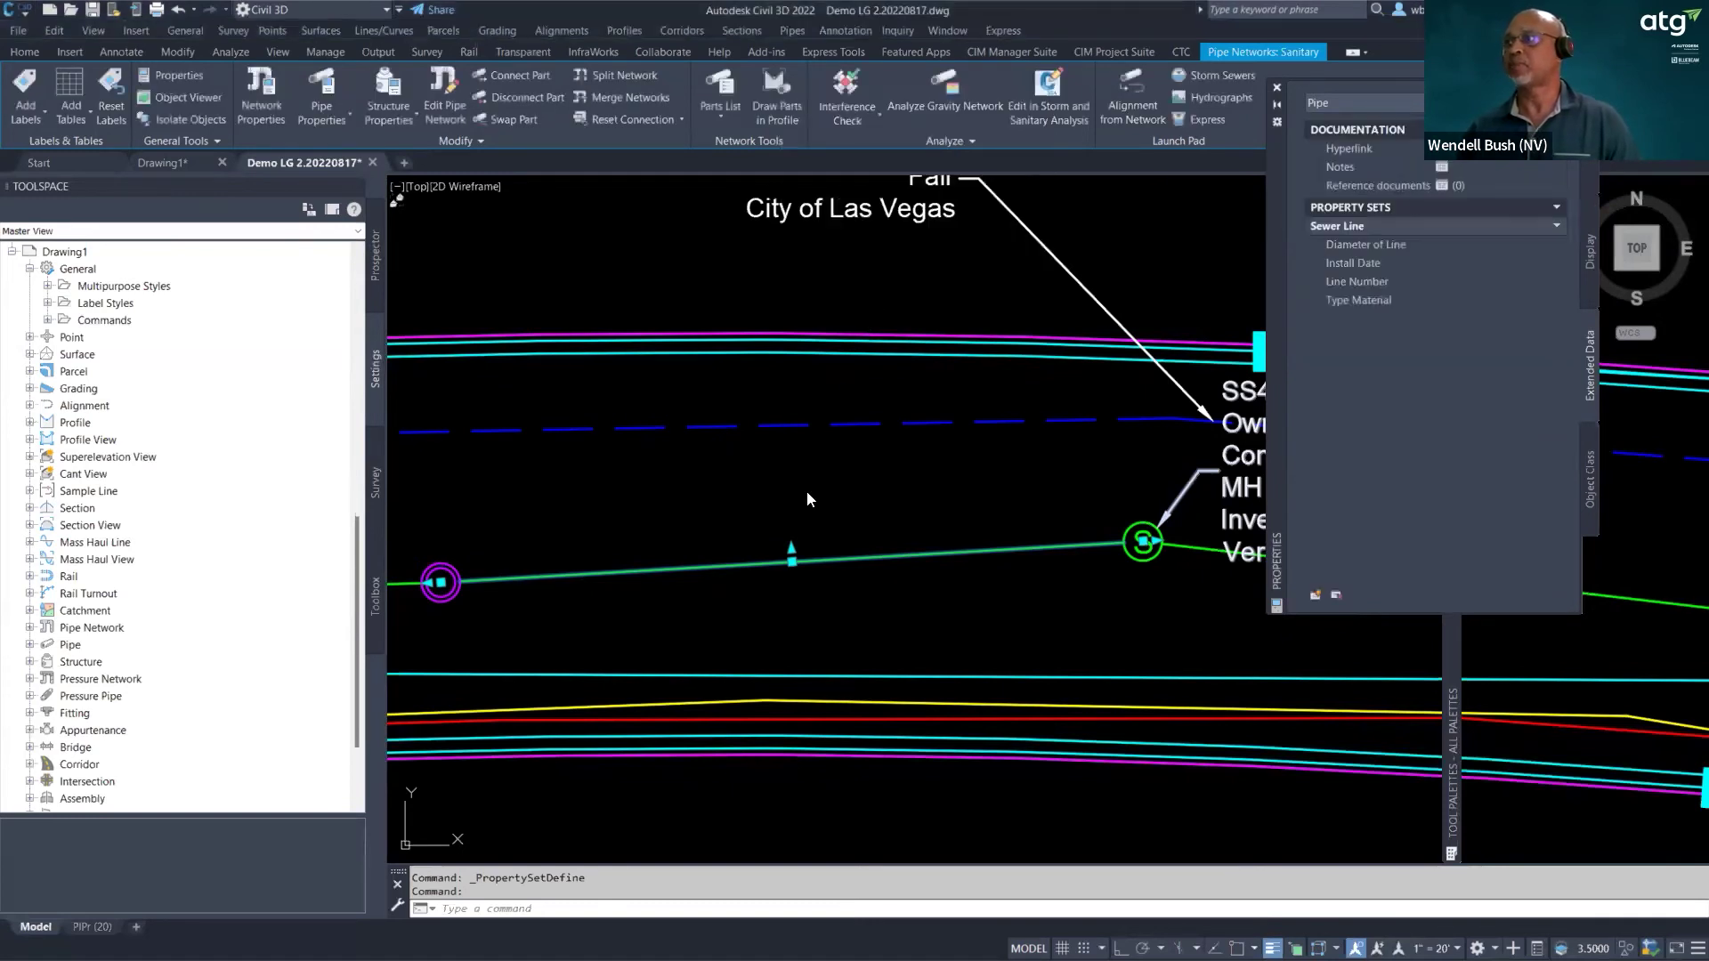
key("Escape")
left_click(866, 559)
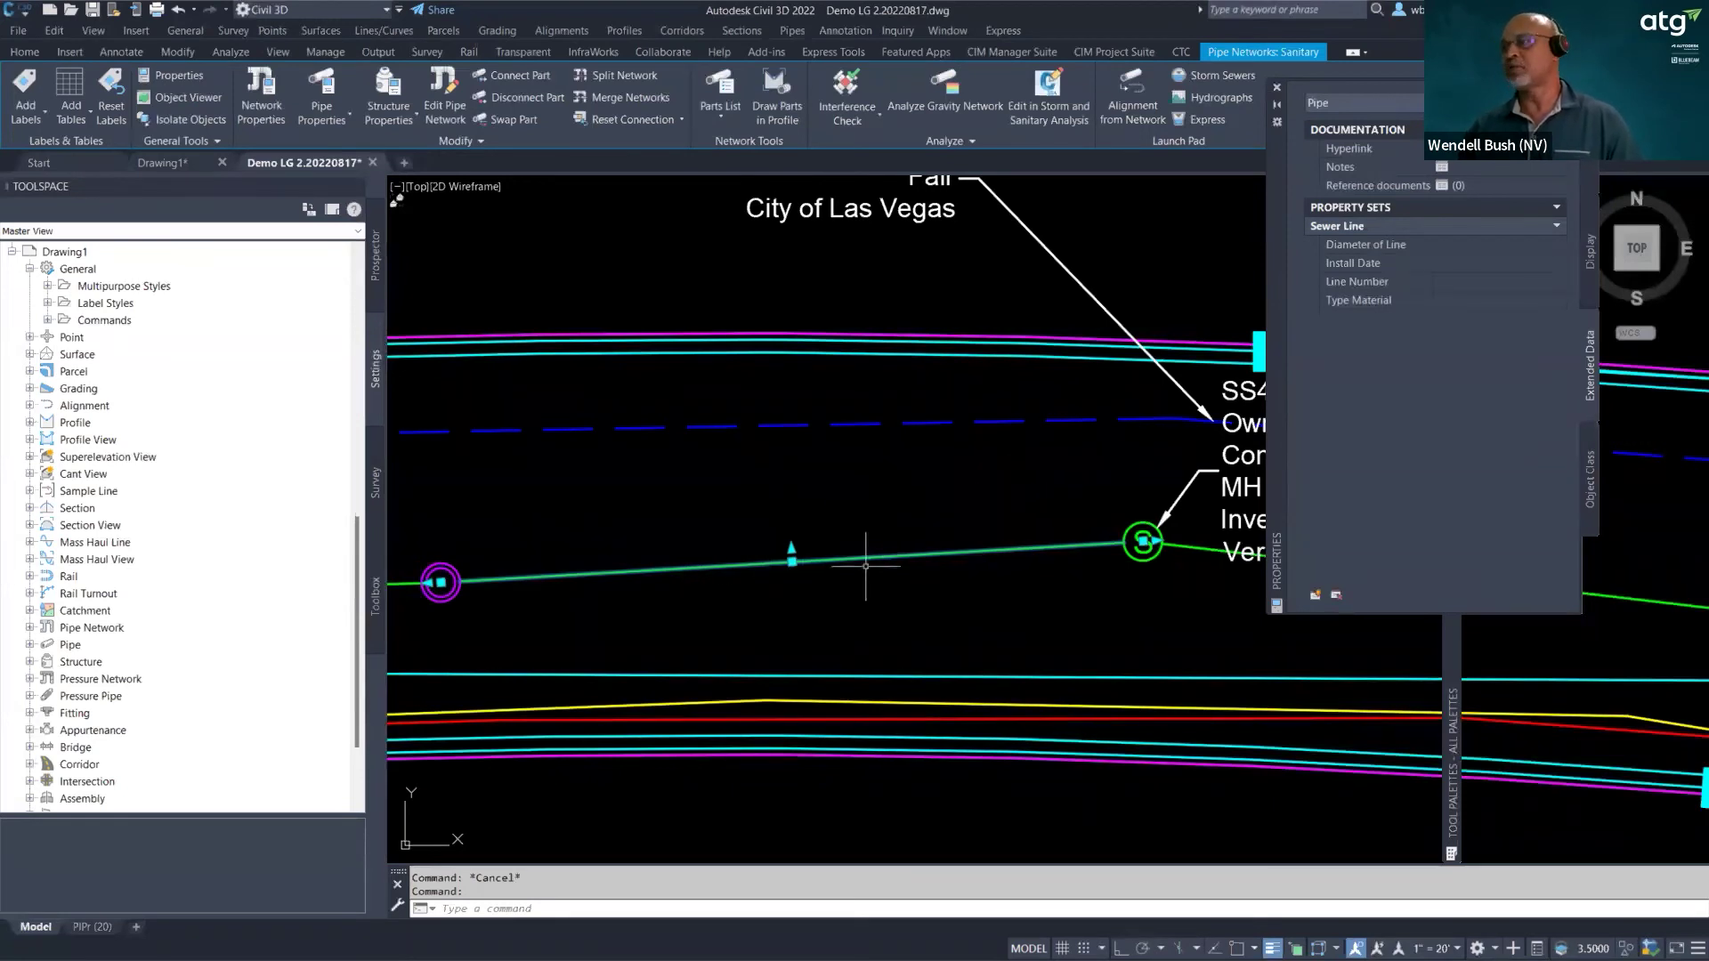
mouse_move(867, 552)
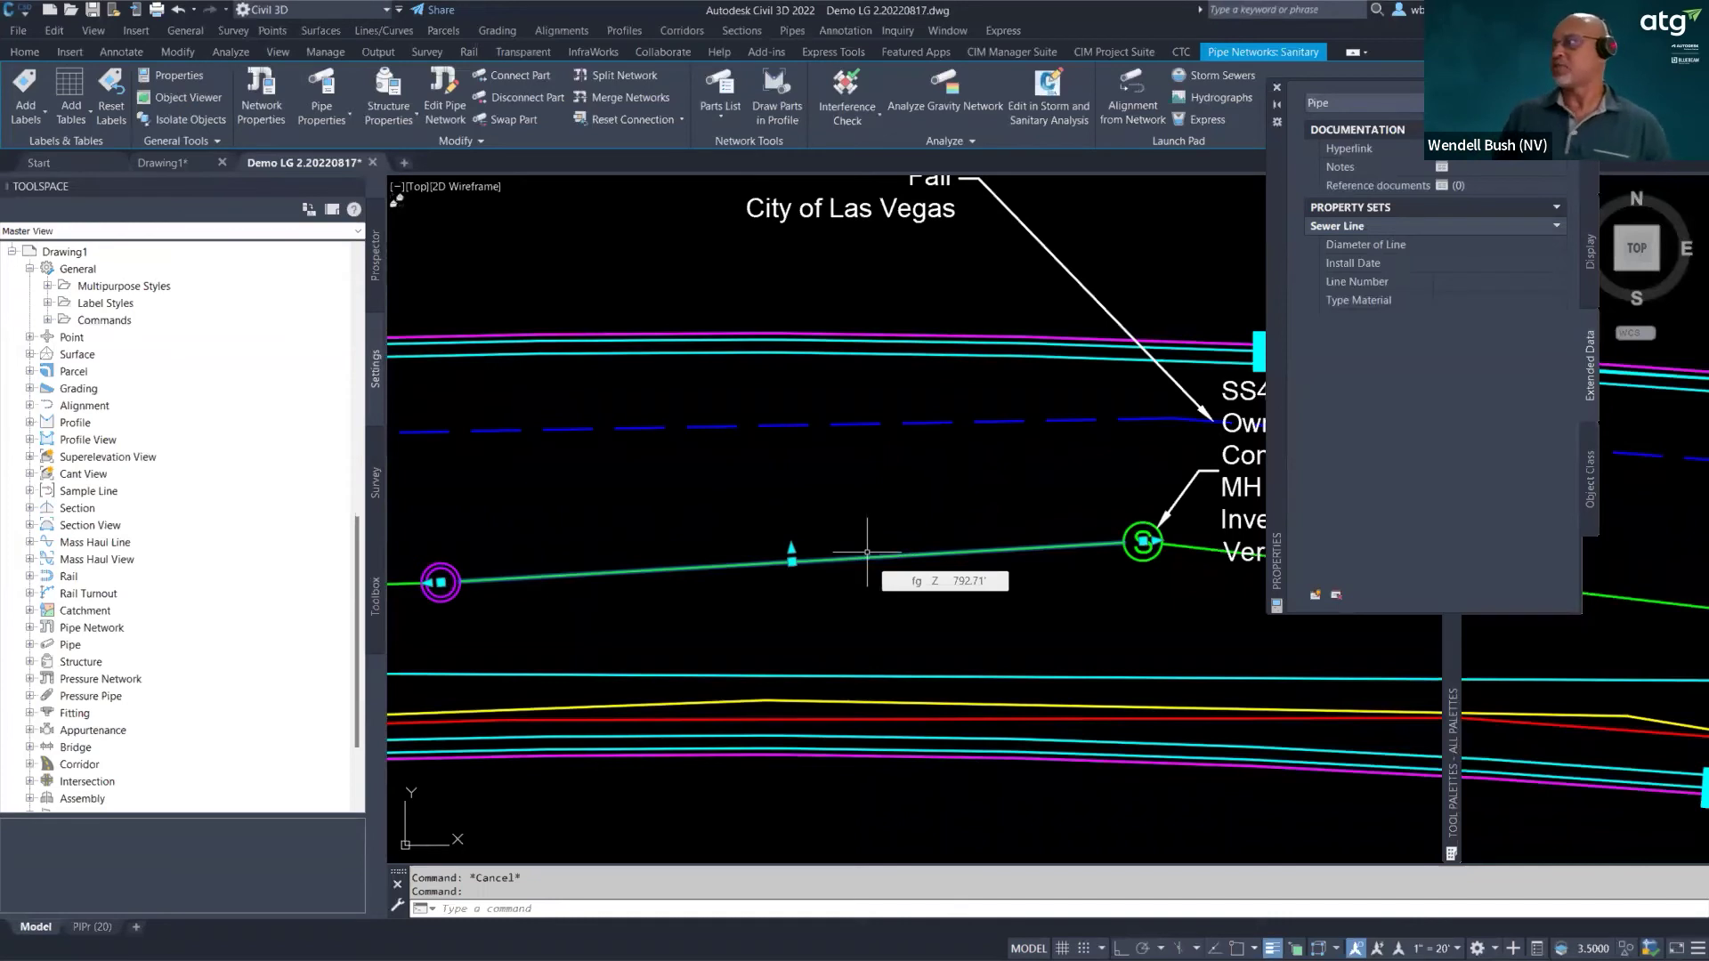
- Set the selected sewer pipe's Sewer Line data to diameter 8", install date 11/2002 and line number 399, and try to enter its material type
left_click(1445, 248)
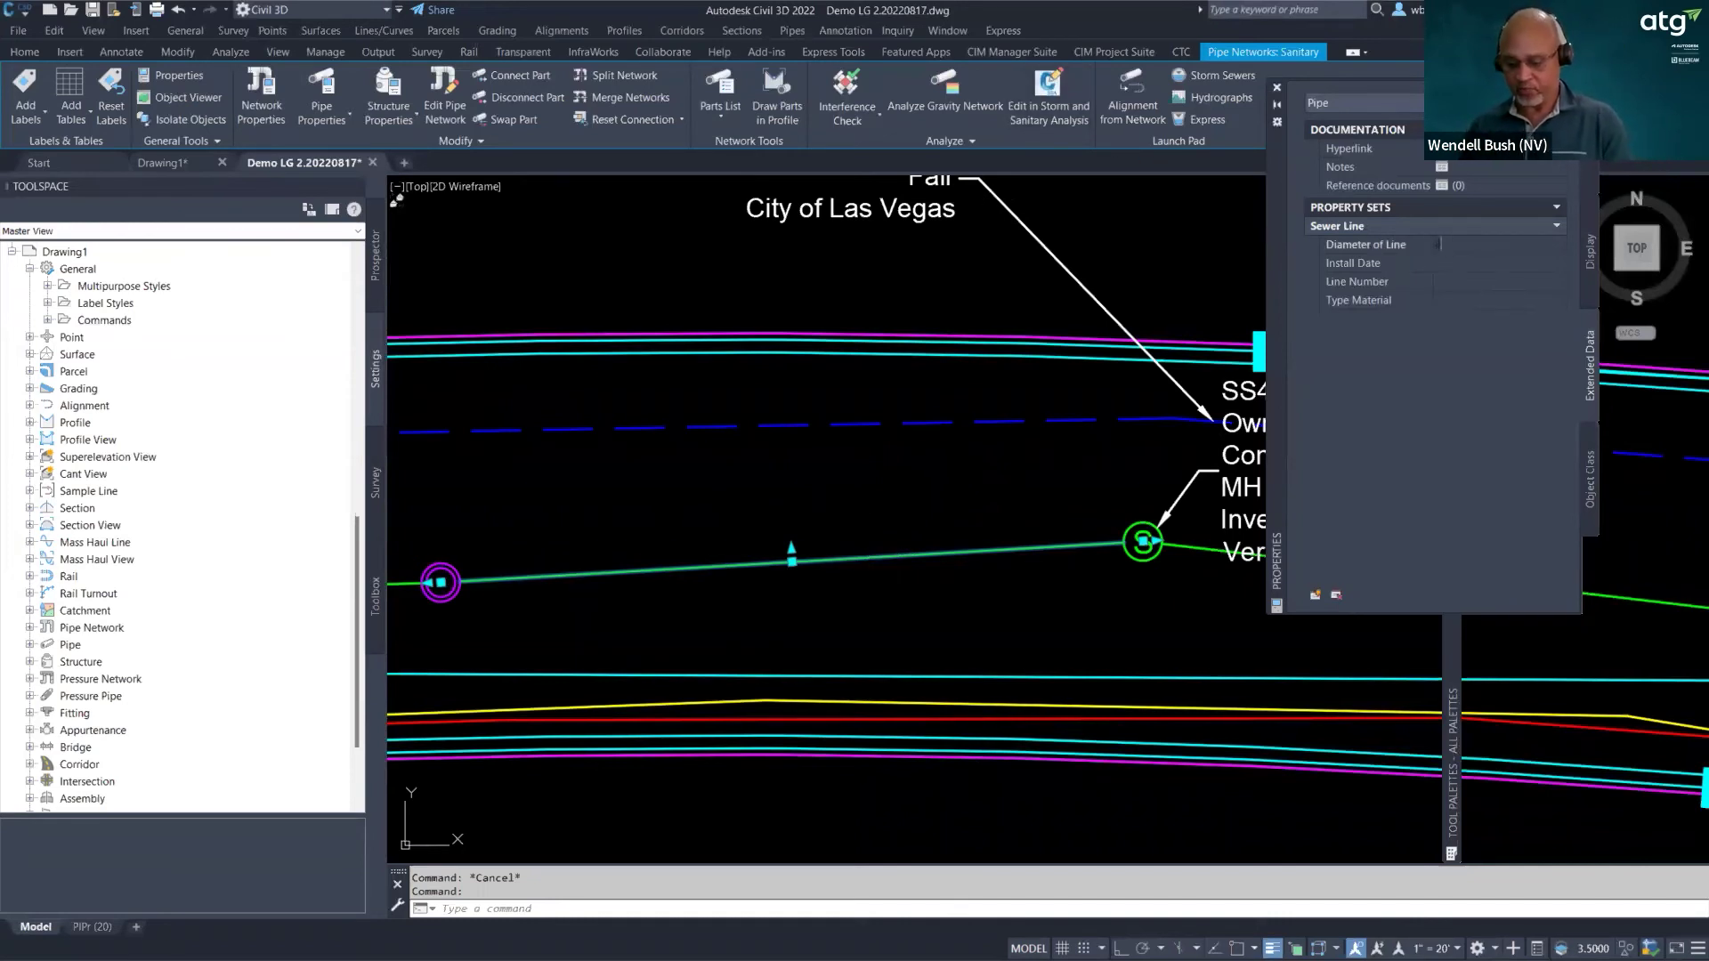
left_click(1463, 264)
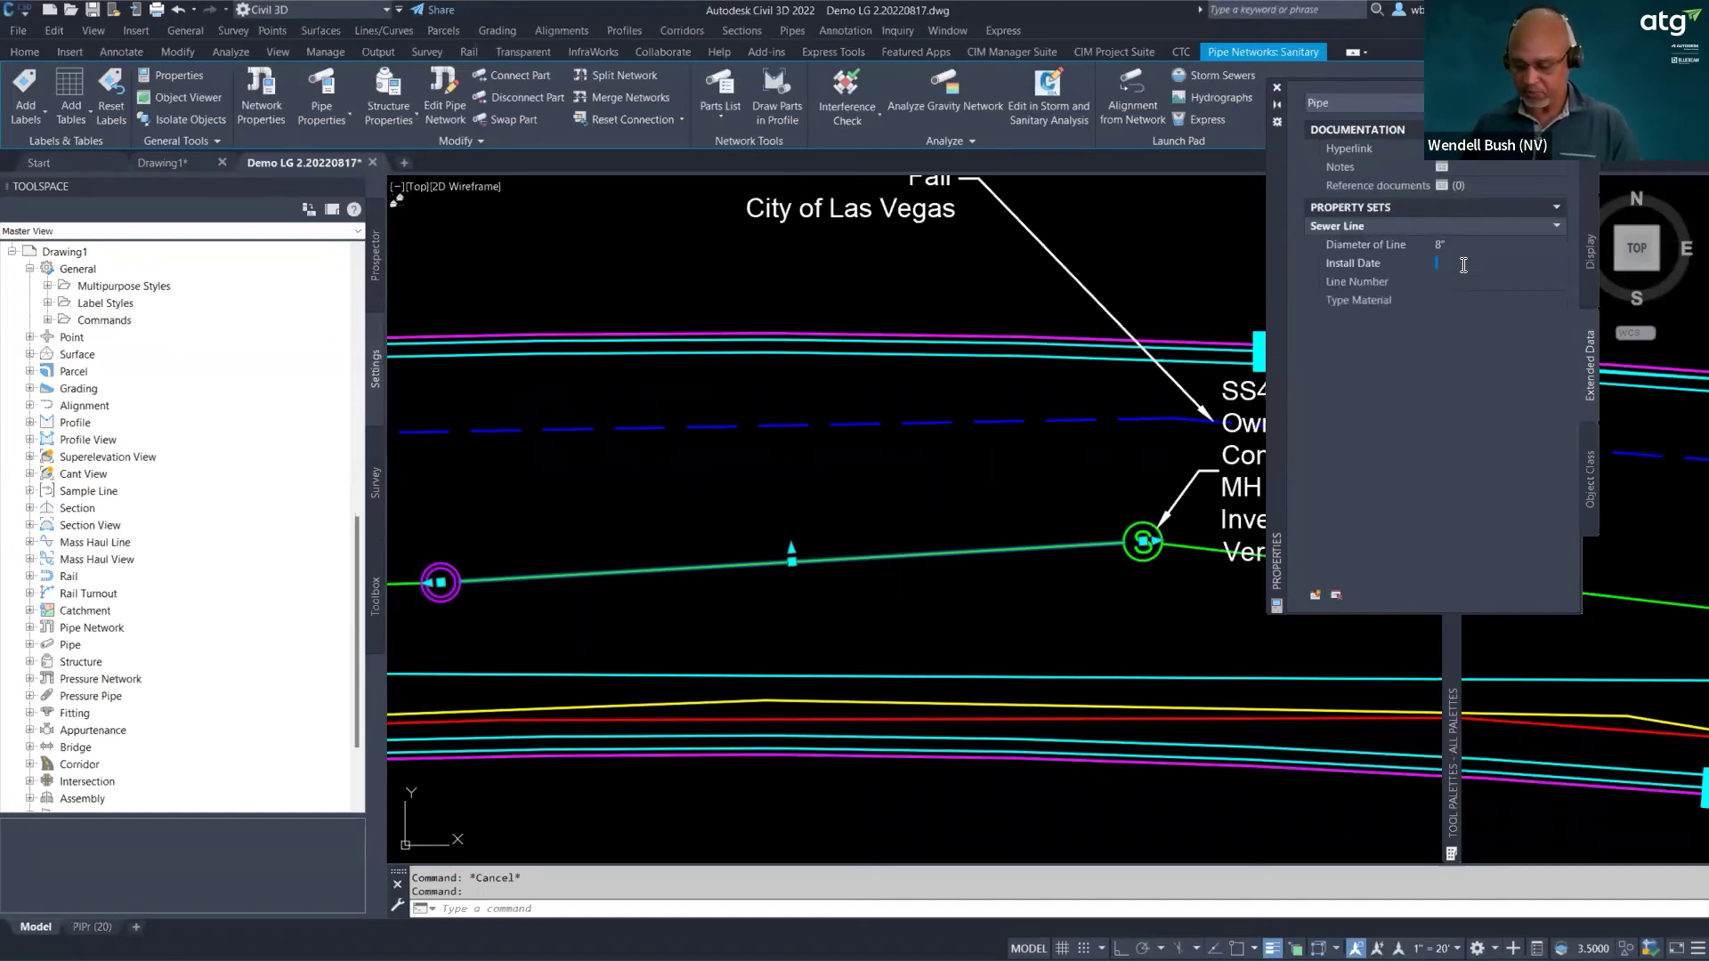
type("11/2002")
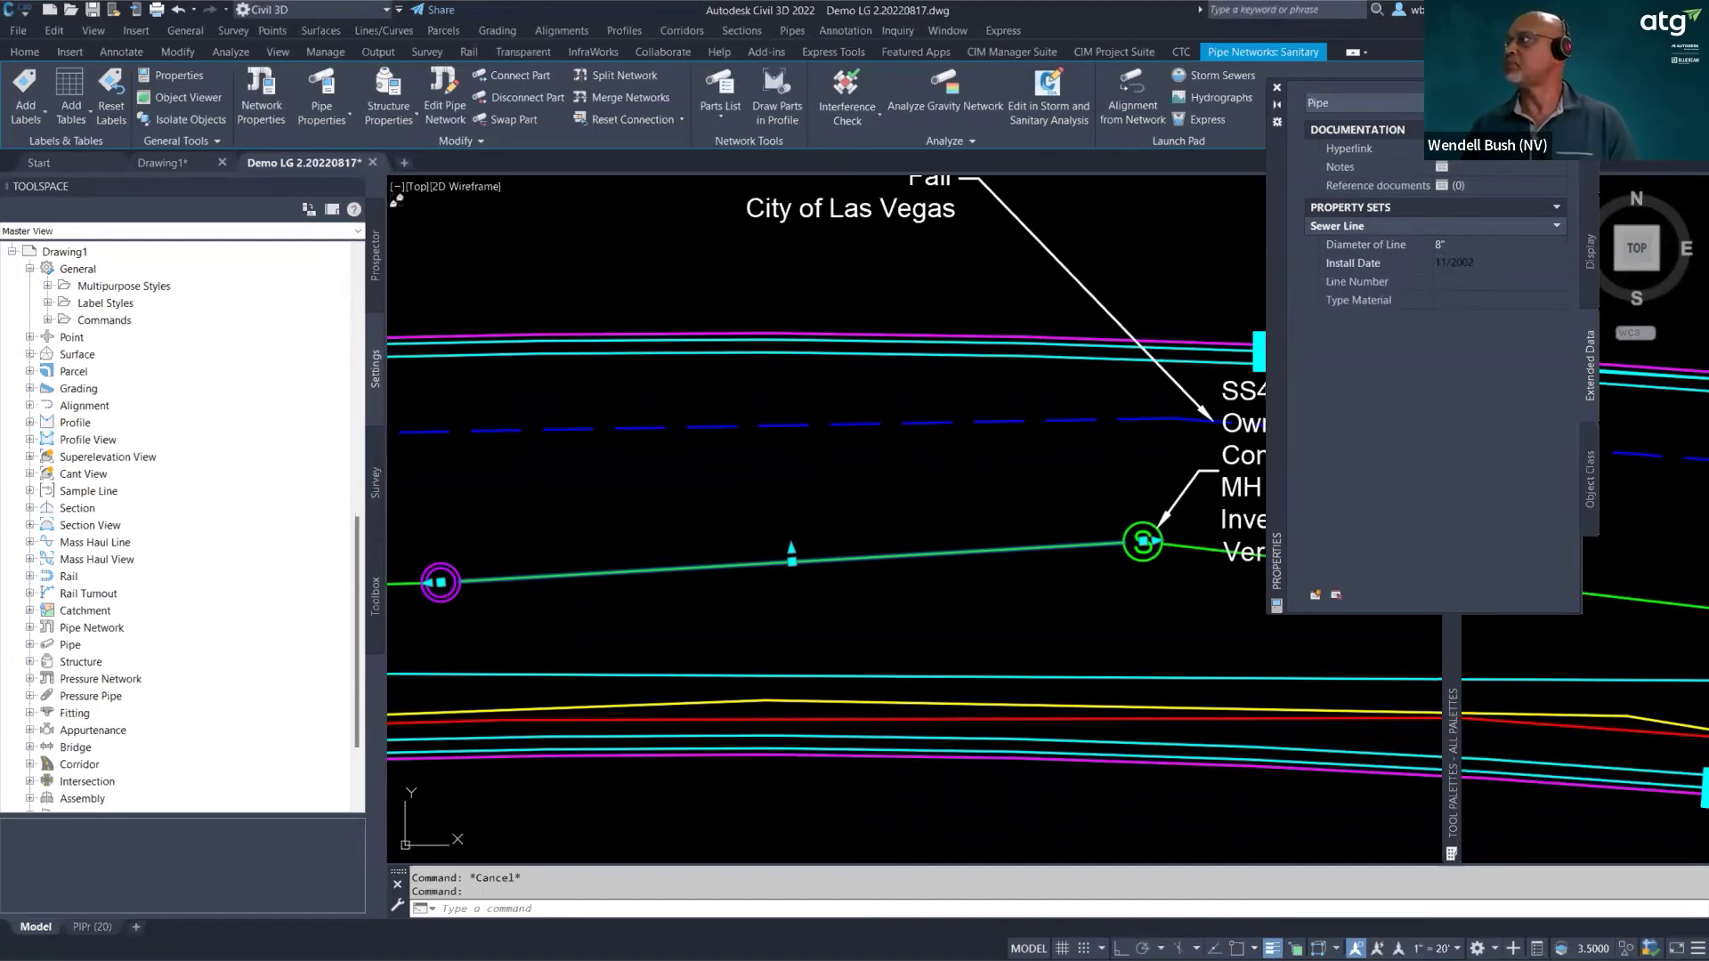
left_click(1453, 283)
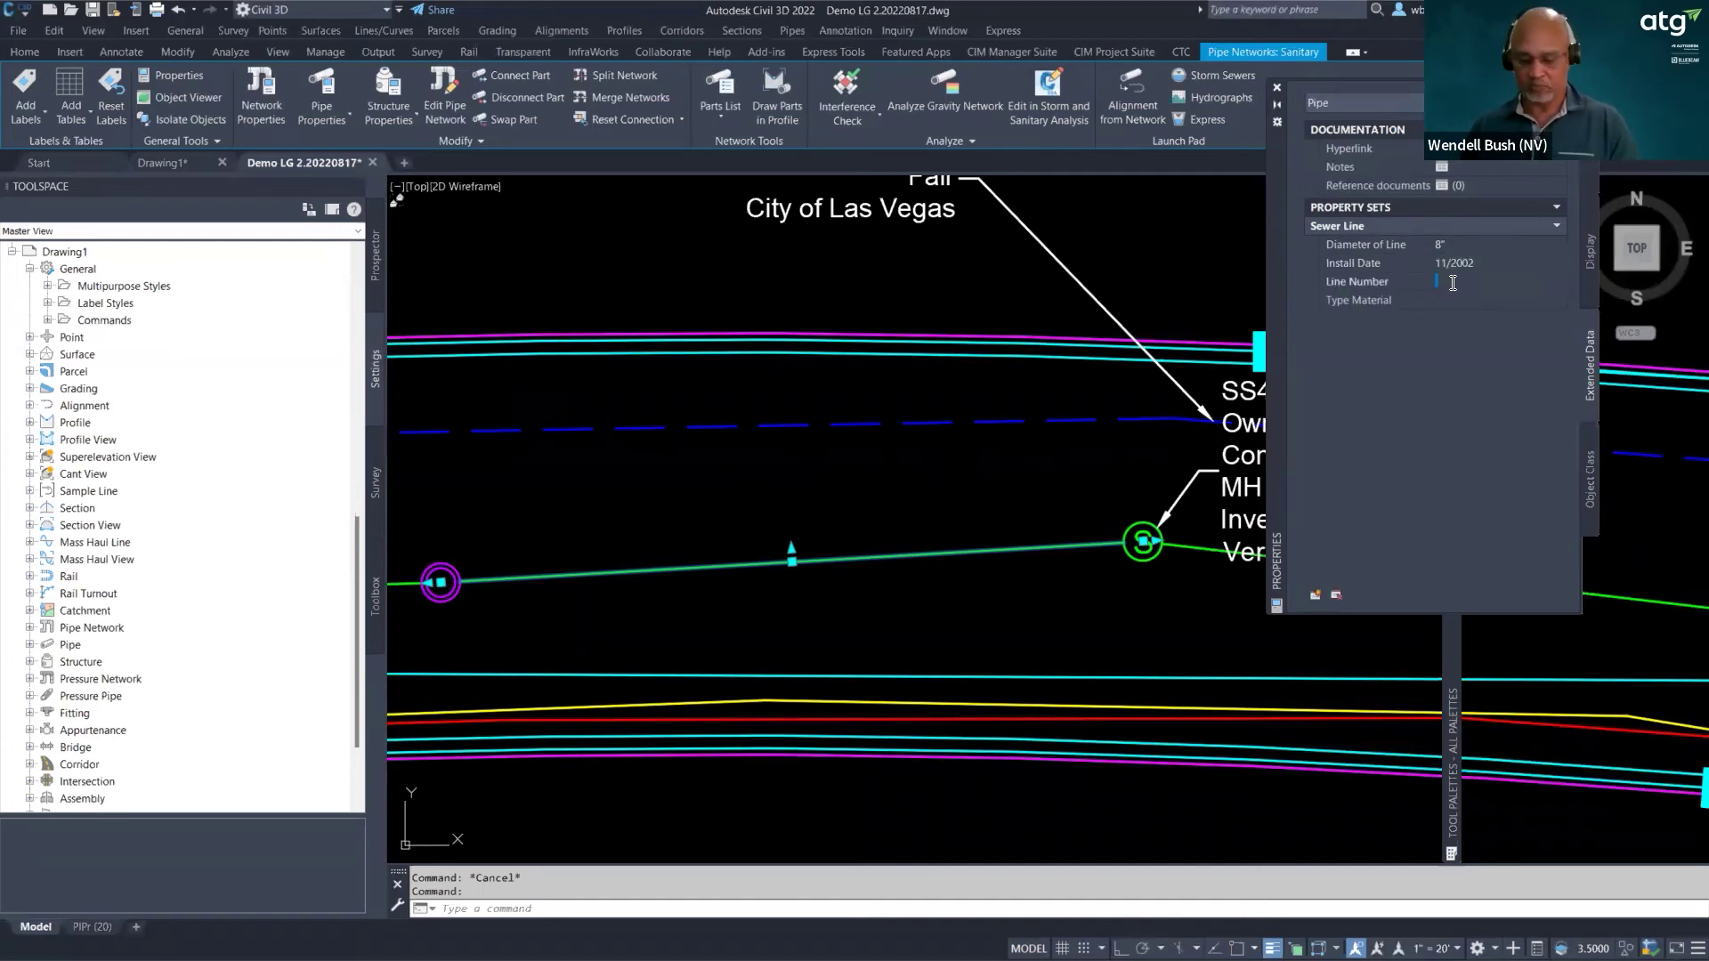
type("388")
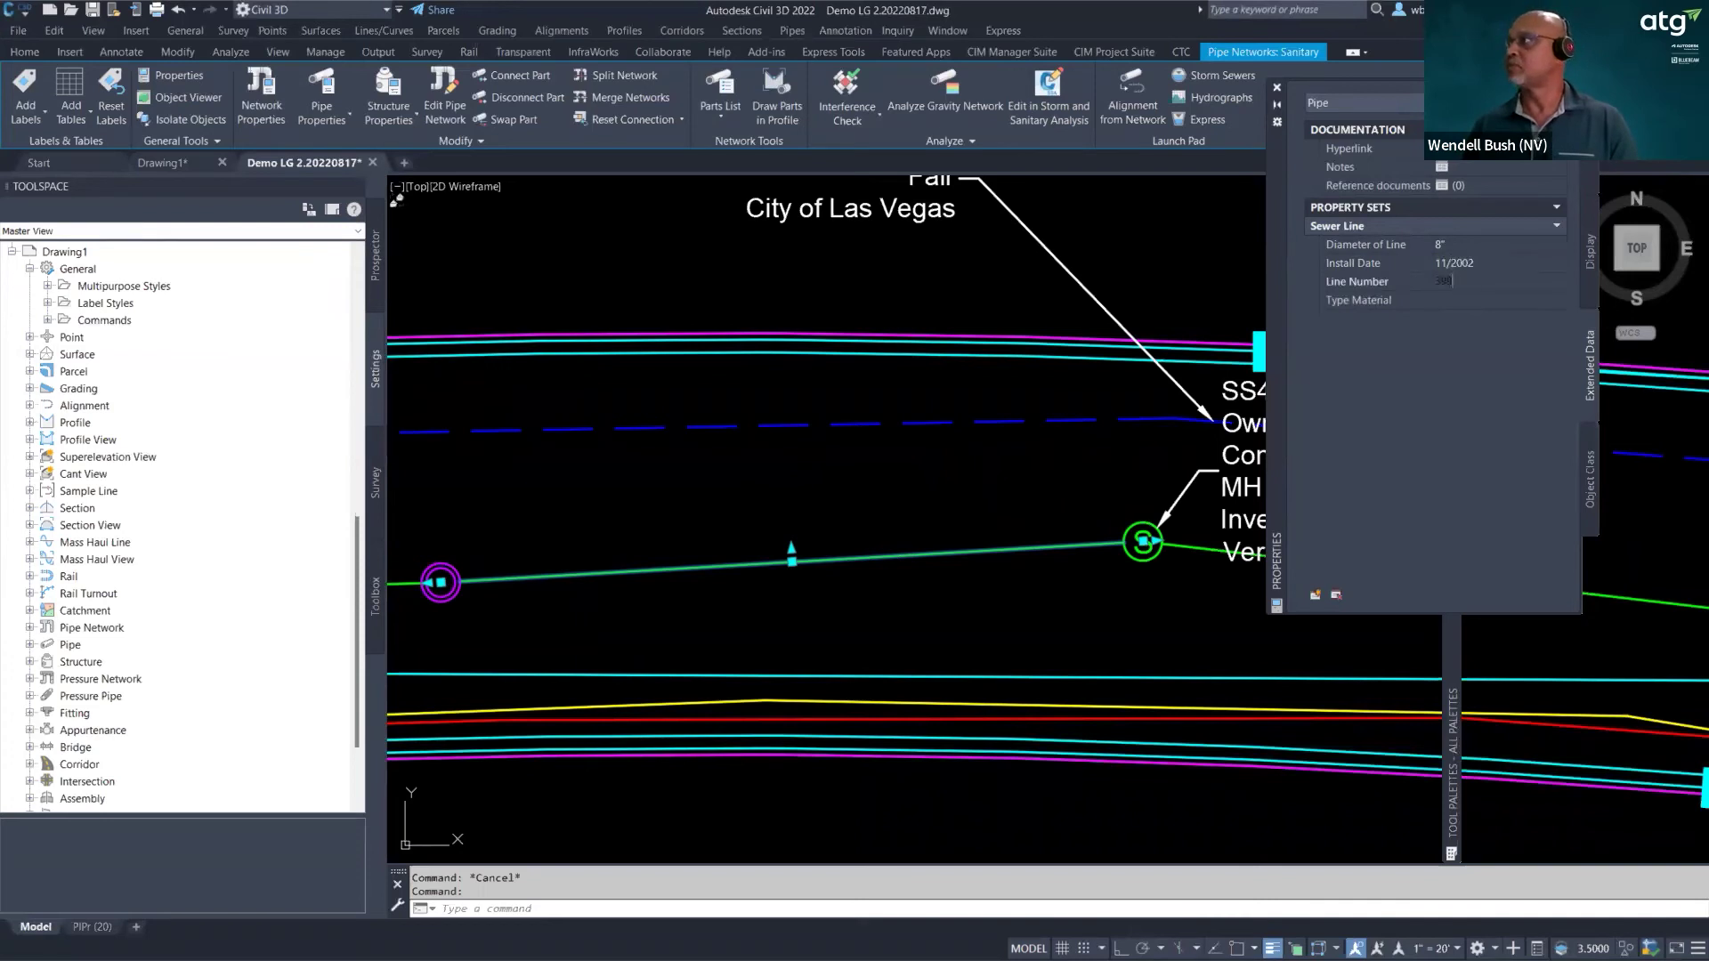
type("99")
left_click(1451, 303)
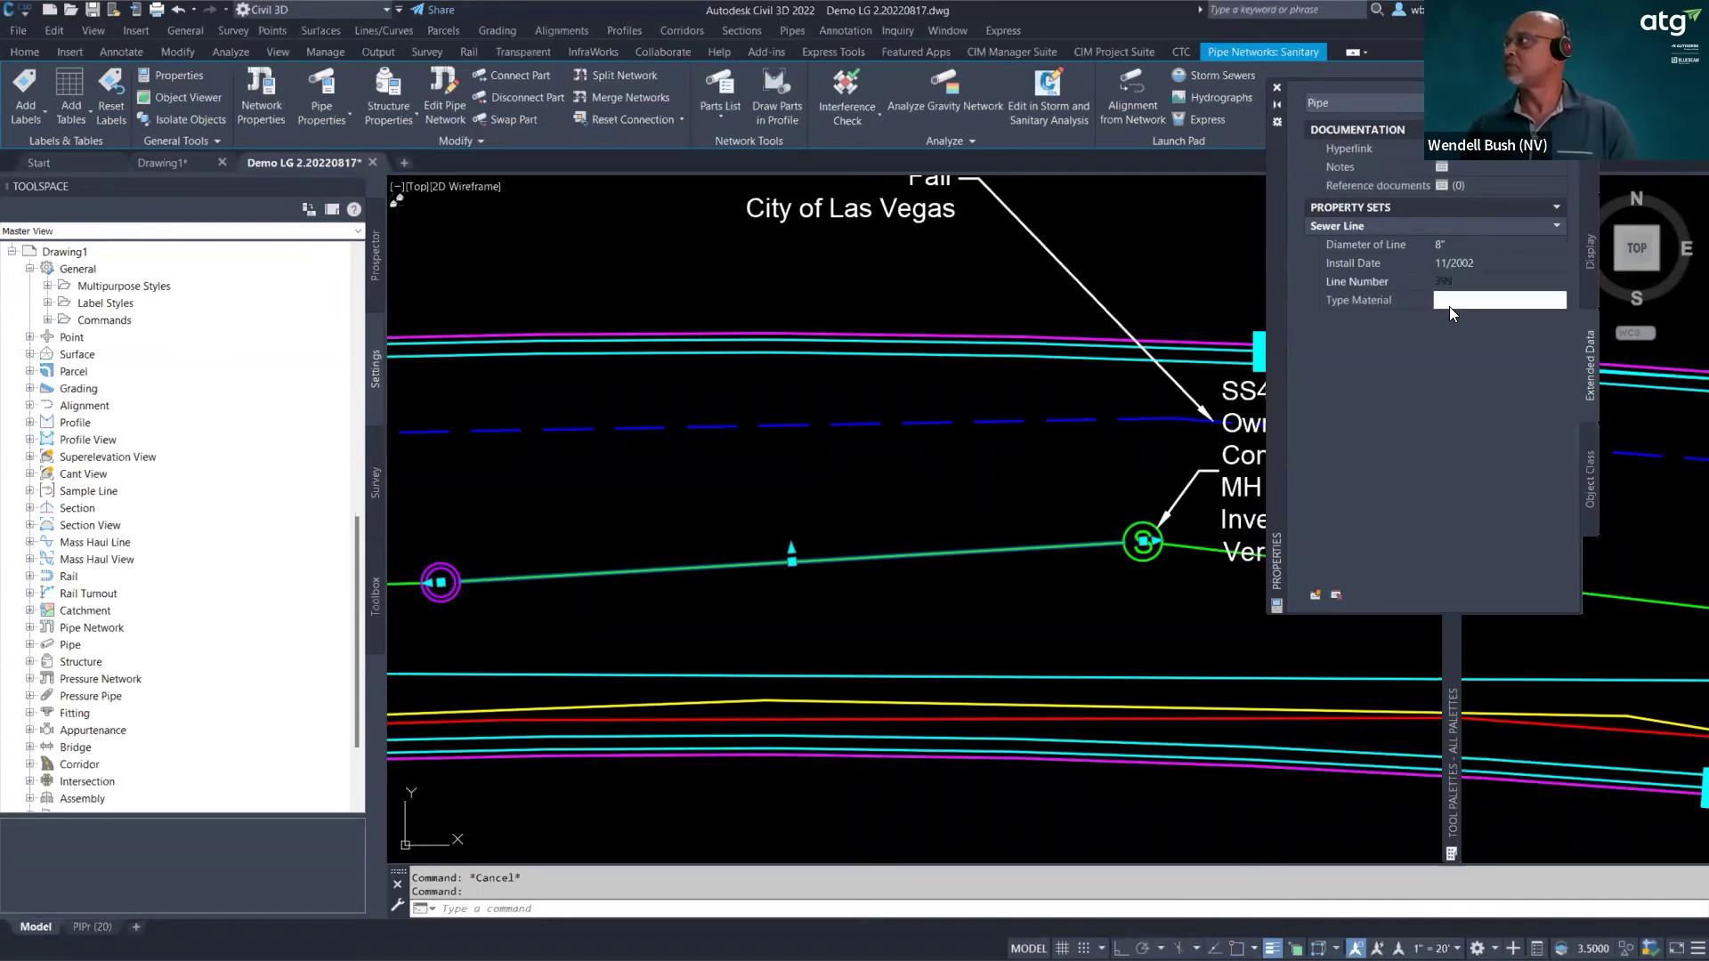
type("P")
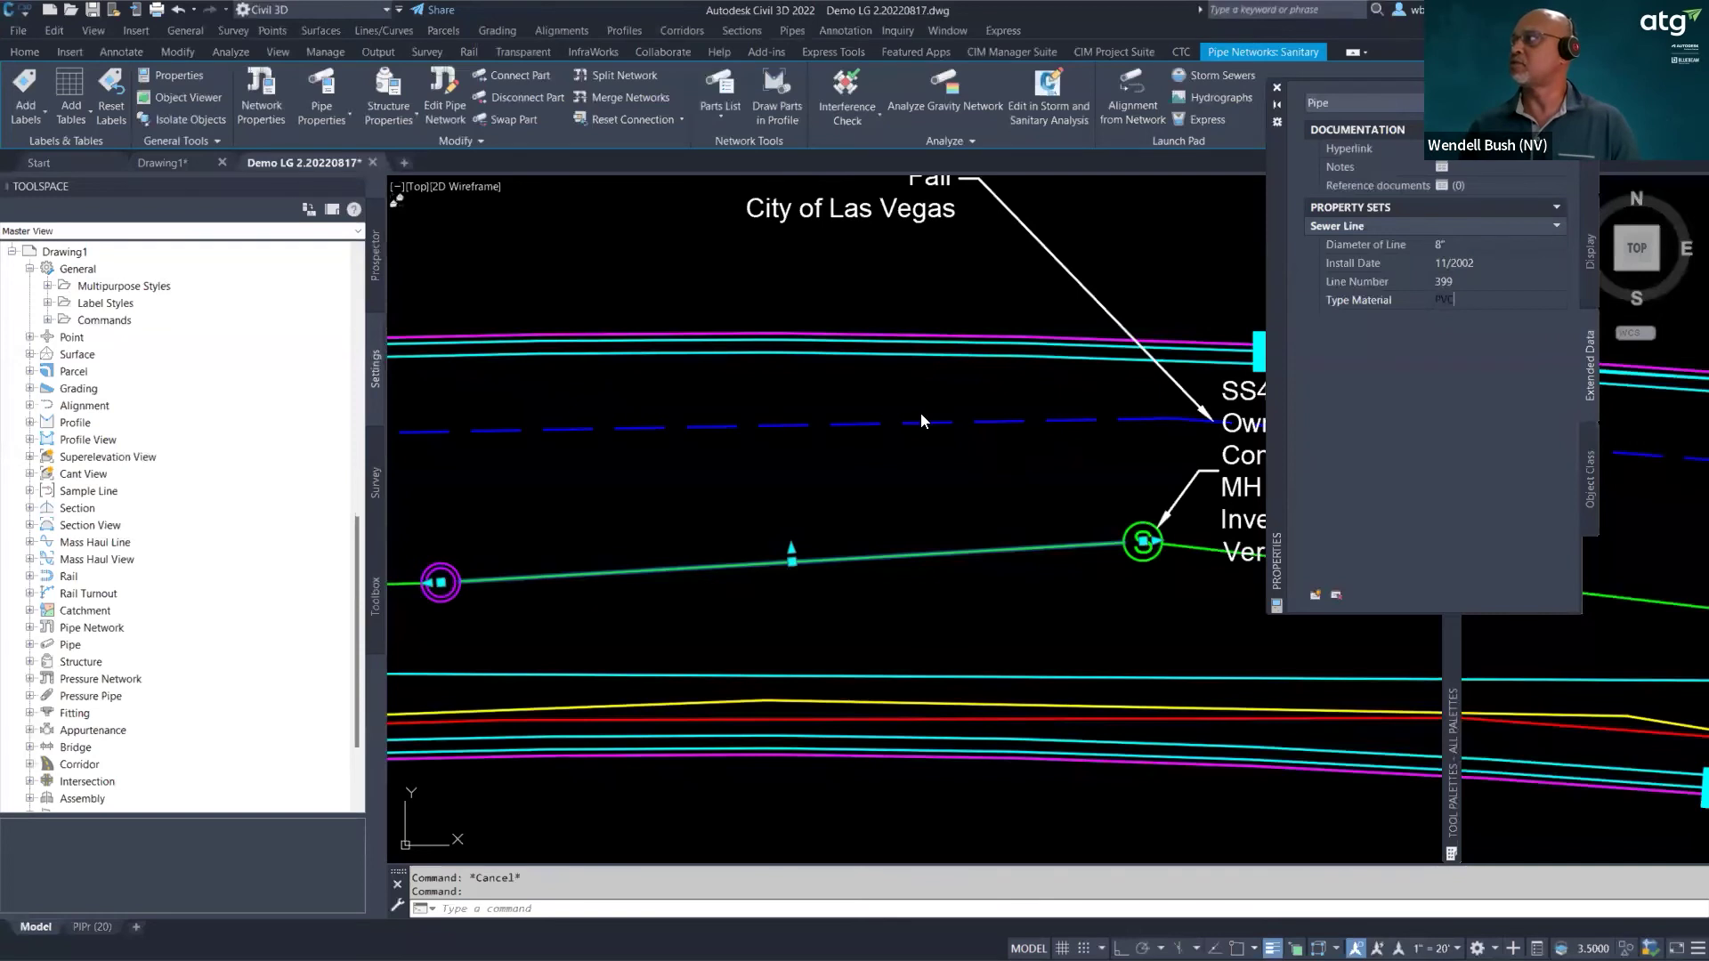
key("Escape")
- Add a plan label to the sewer pipe between the purple cleanout and manhole SS4
left_click(849, 561)
right_click(839, 562)
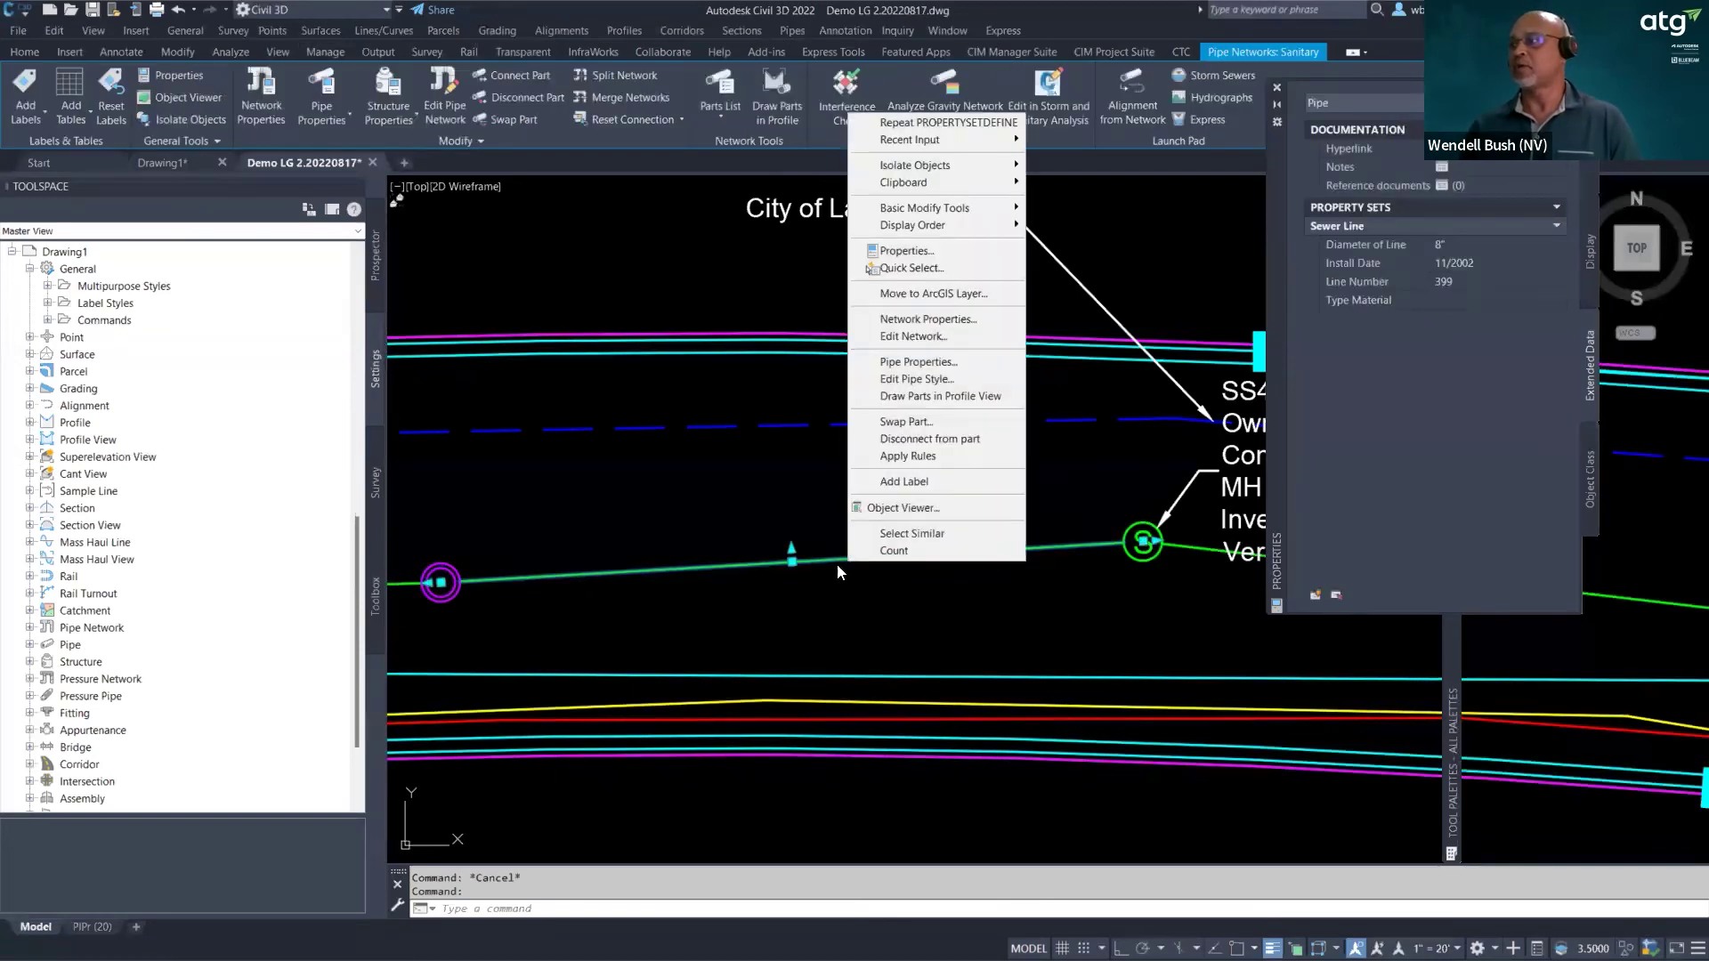
left_click(908, 481)
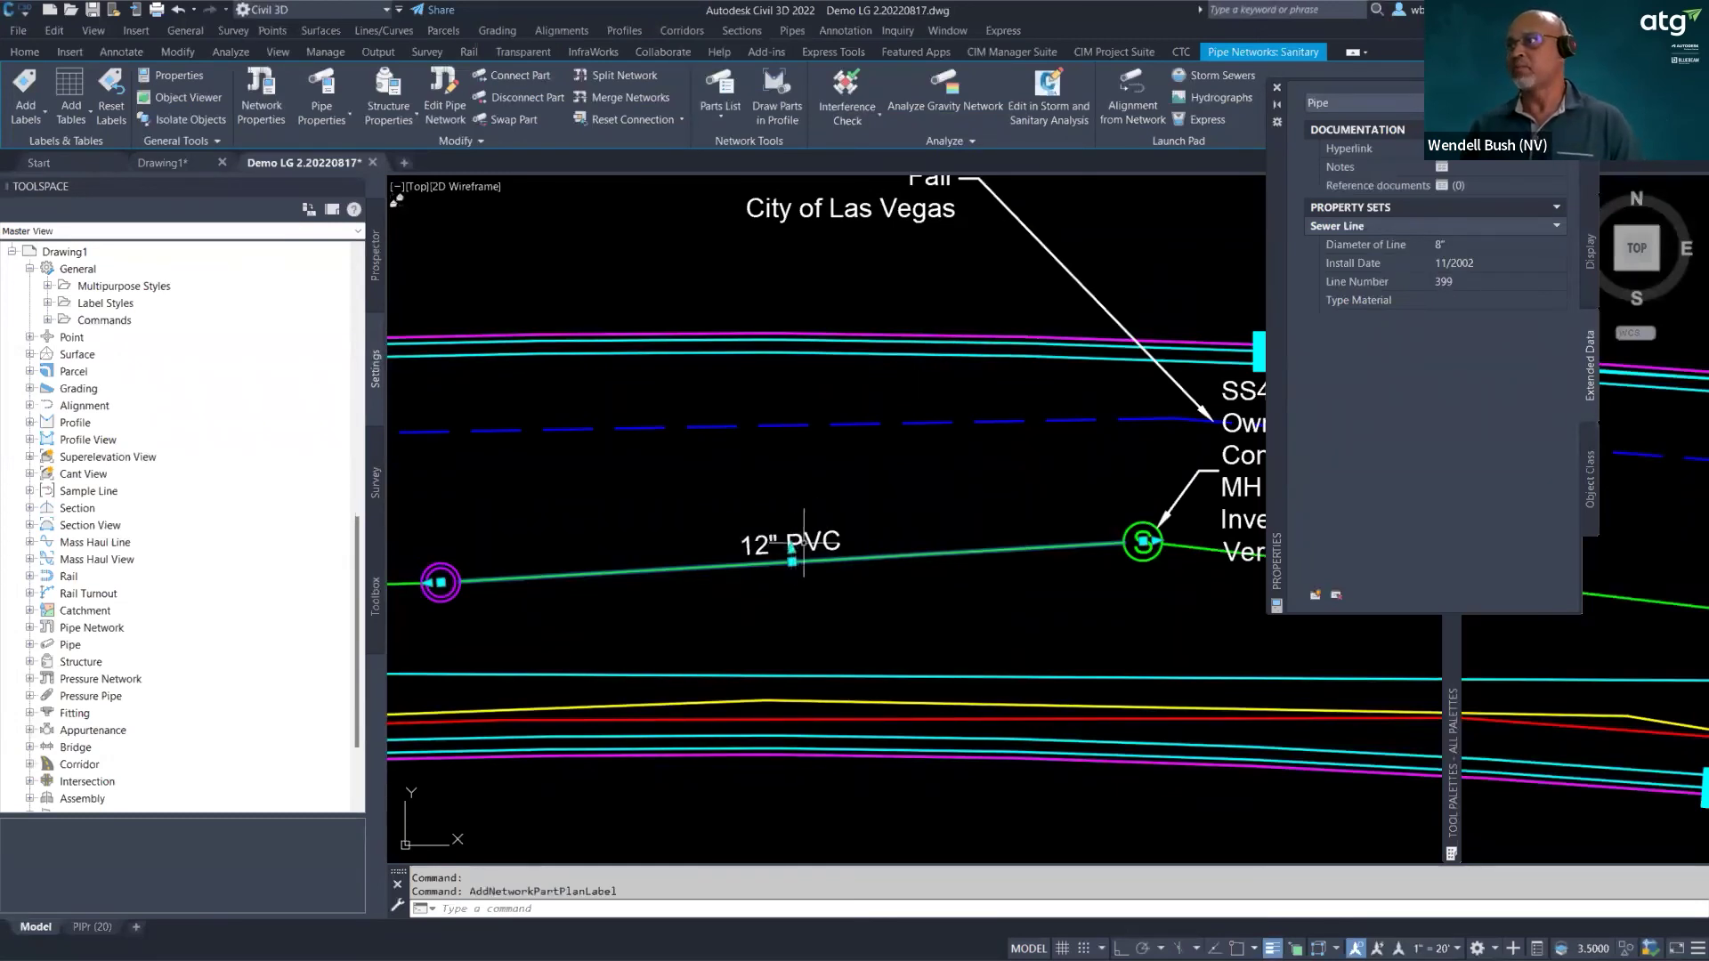
key("Escape")
- Move the sewer pipe's new label up off the line so that it points to the pipe with a leader, and deselect it
left_click(811, 537)
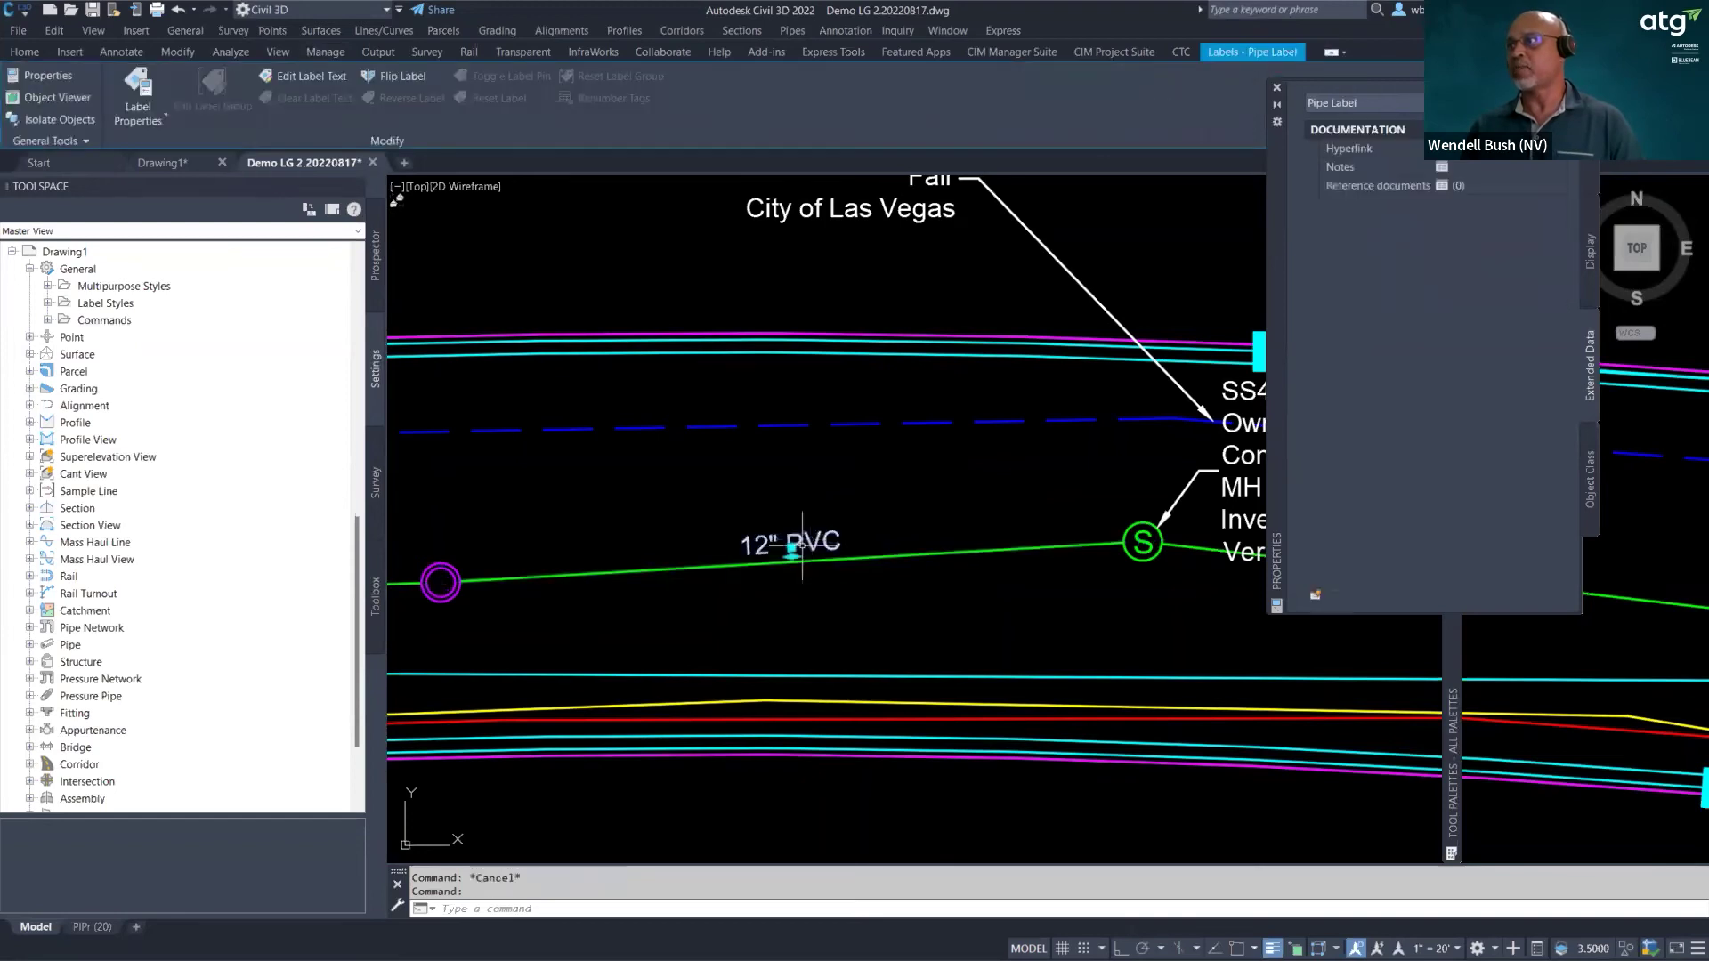
left_click(792, 550)
left_click(823, 486)
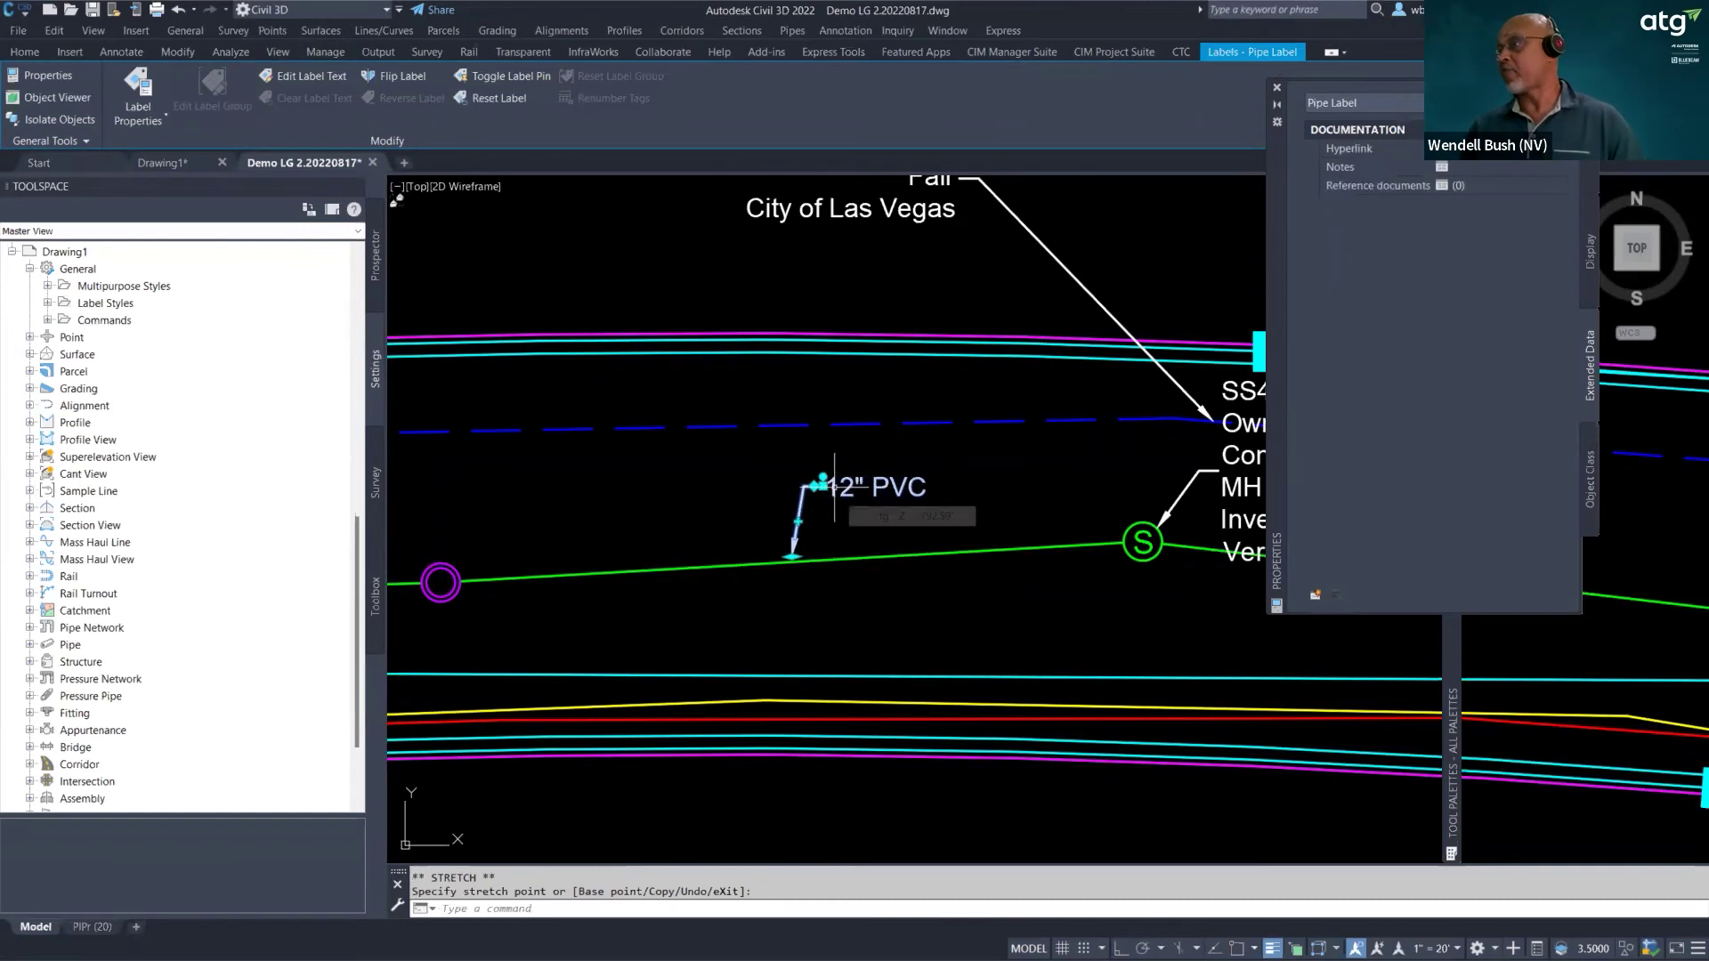
right_click(847, 489)
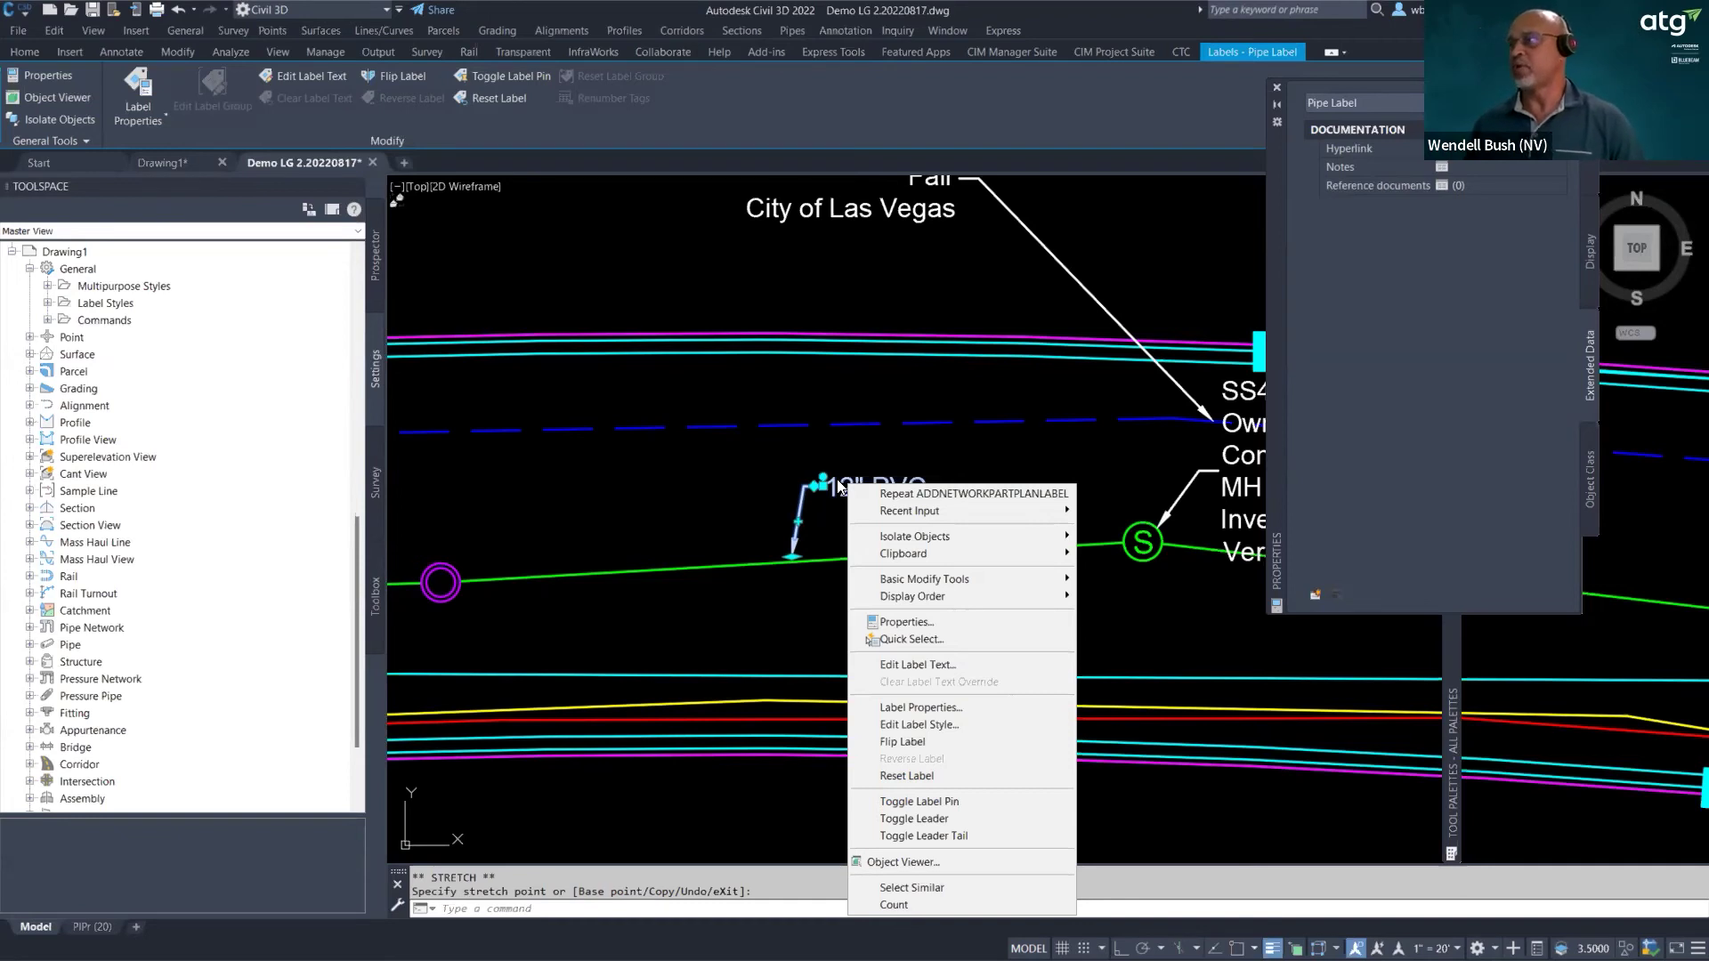
key("Escape")
scroll(718, 482, "down", 2)
key("Escape")
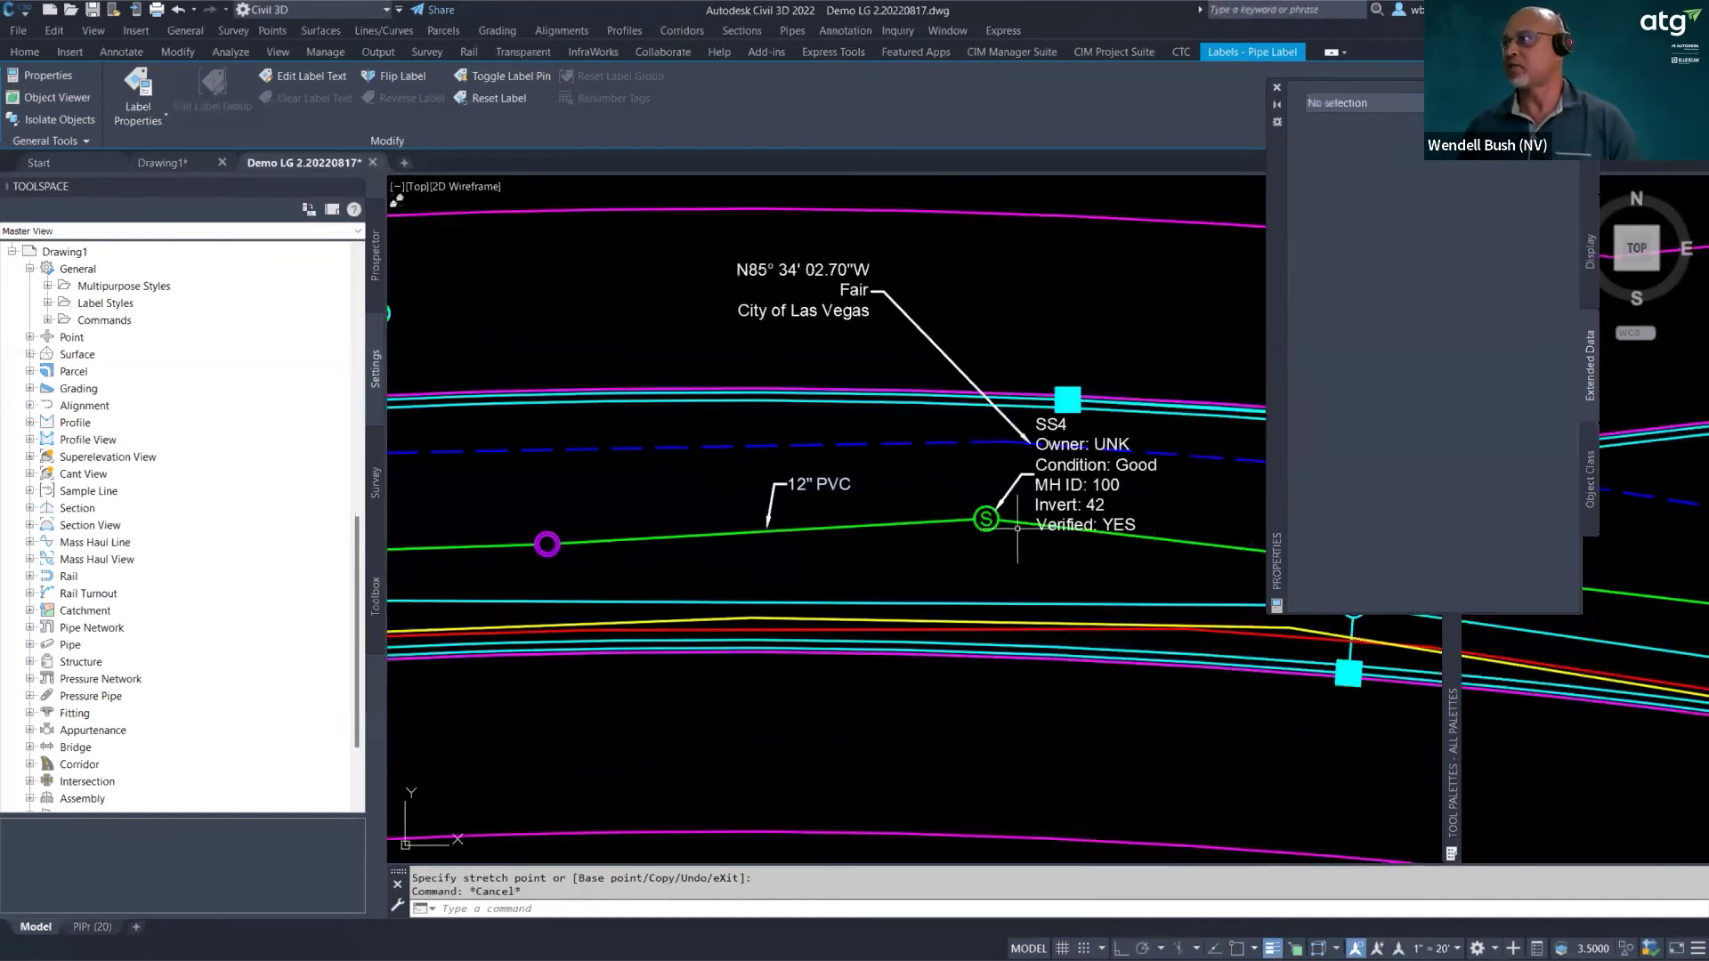
- Attach only the Sewer Line property set to the sewer pipe running east from manhole SS4
left_click(1146, 535)
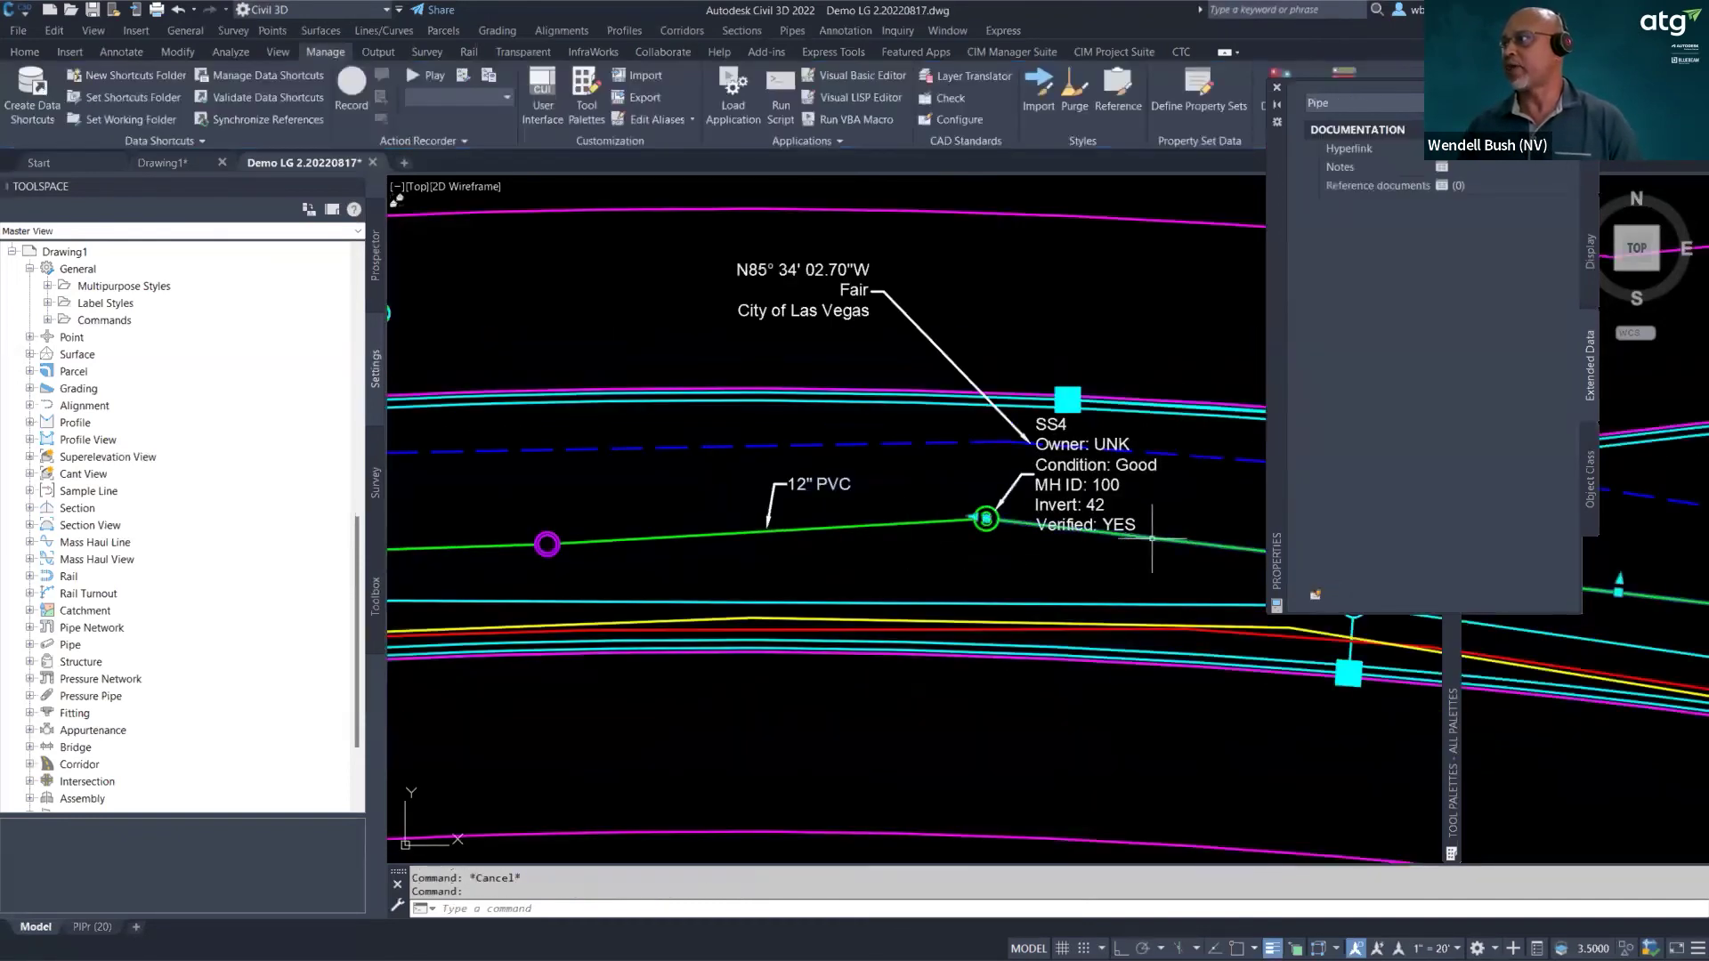
left_click(1307, 594)
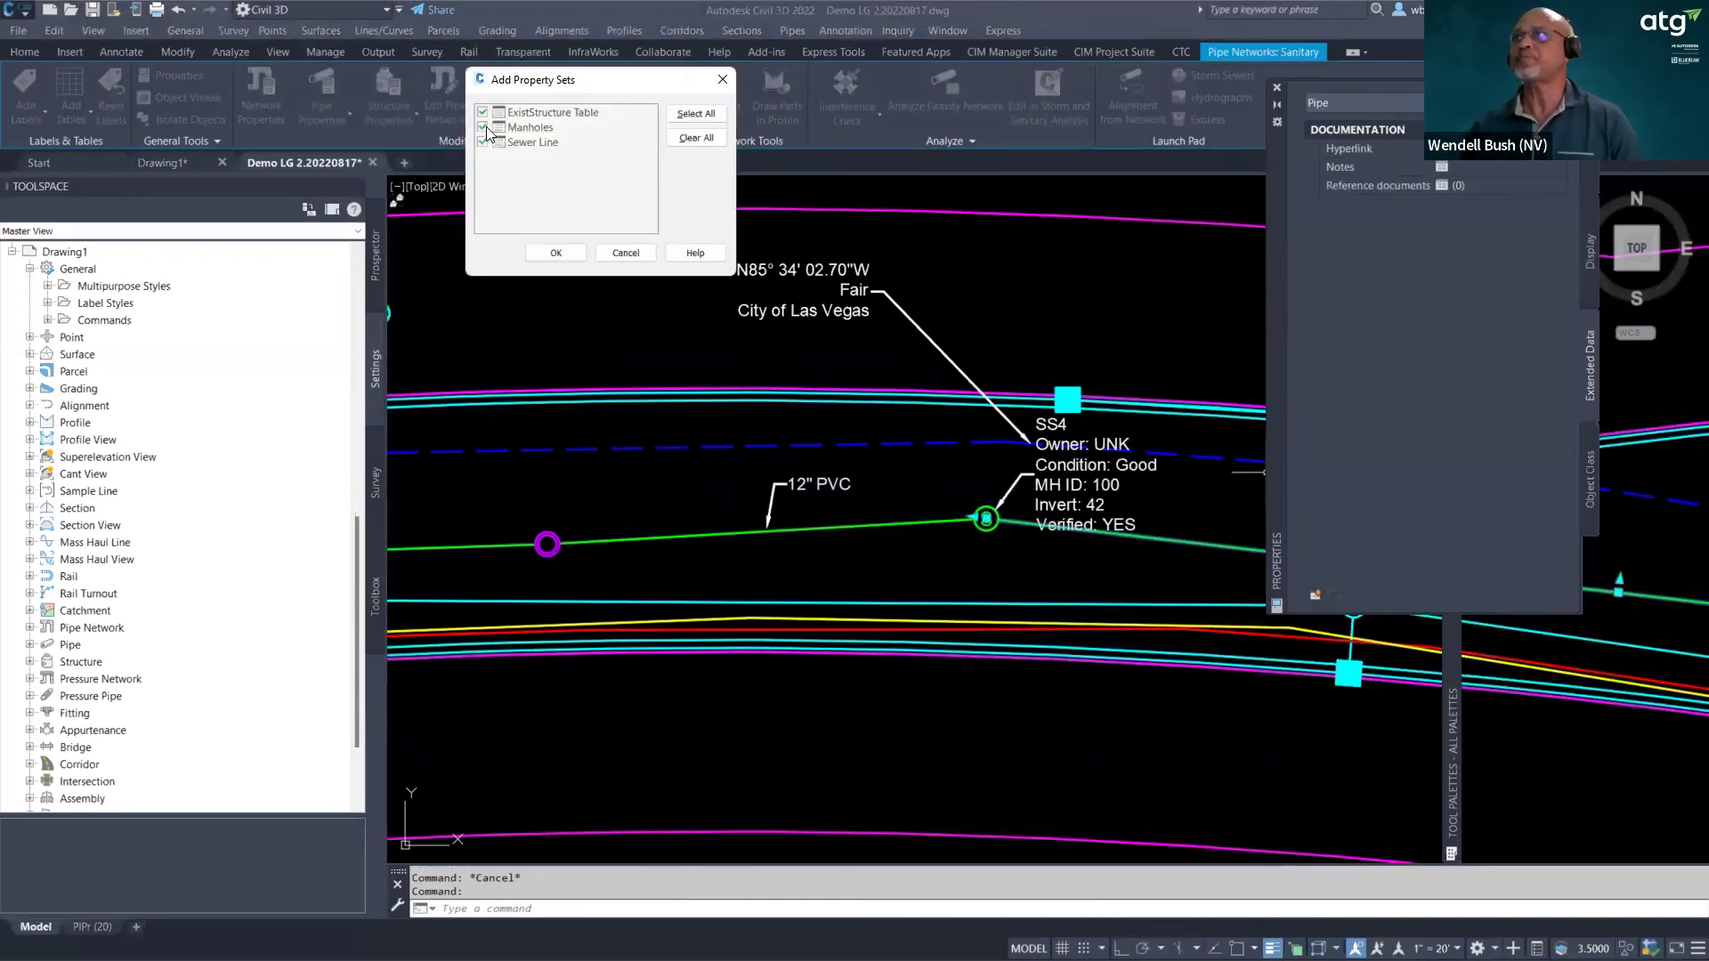
left_click(556, 253)
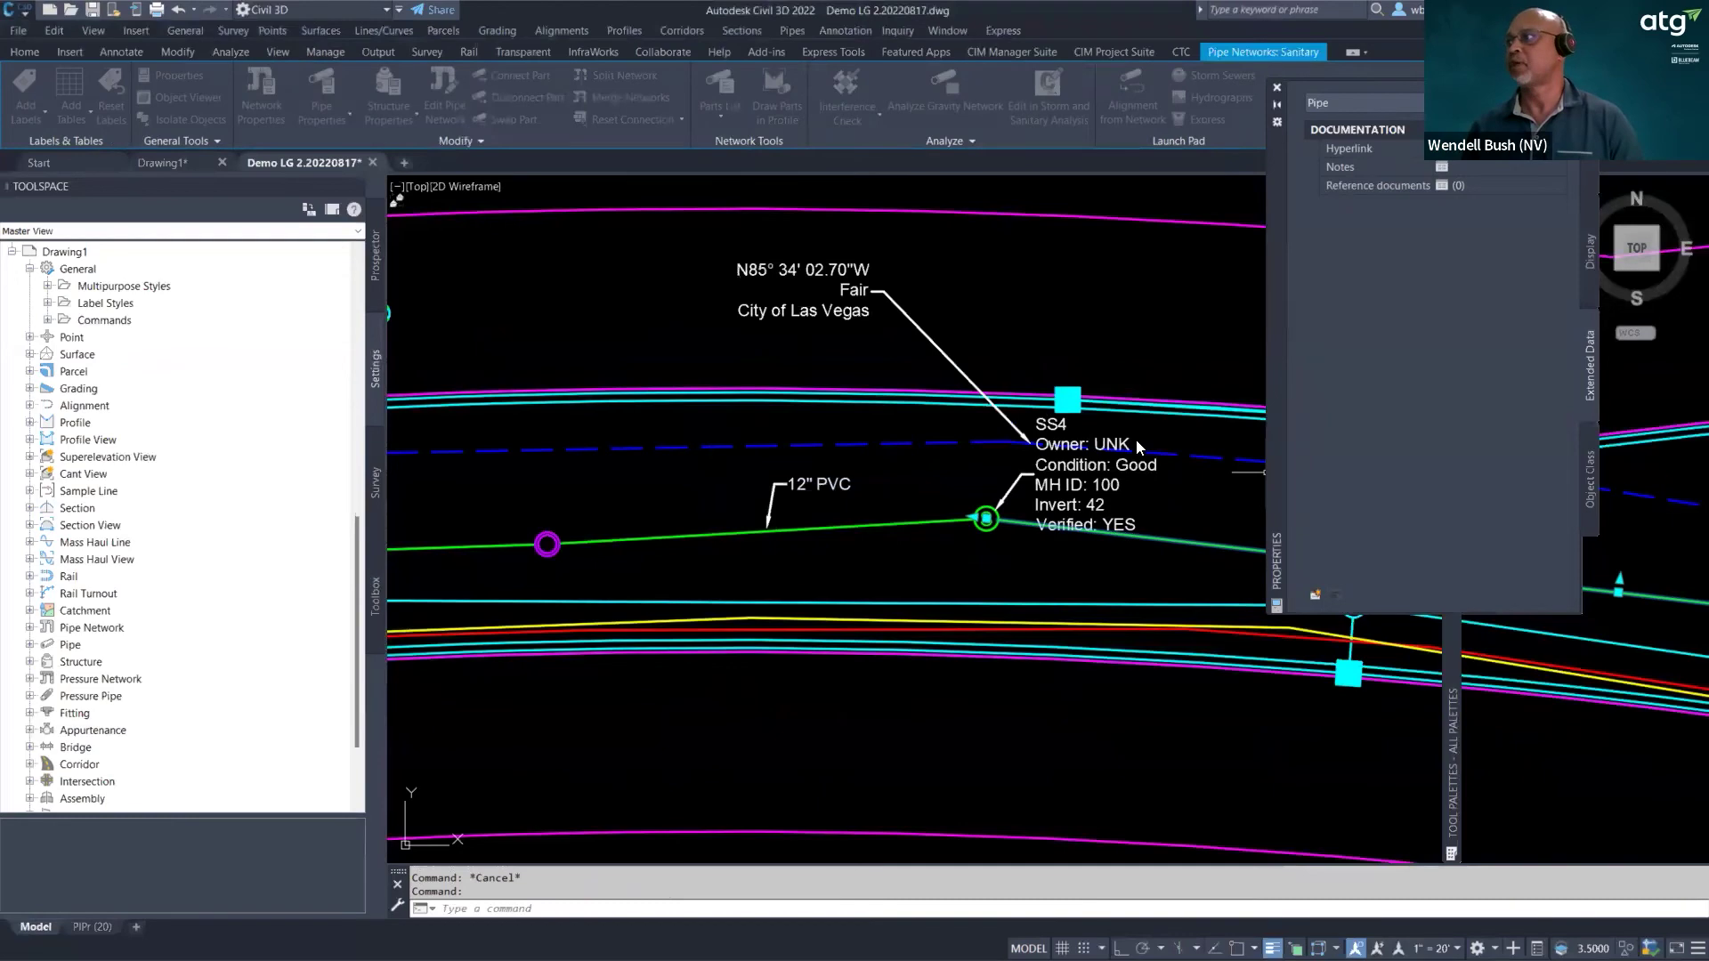
- Check the Sewer Line property values of the labelled pipe between the purple cleanout and manhole SS4
scroll(1038, 499, "down", 3)
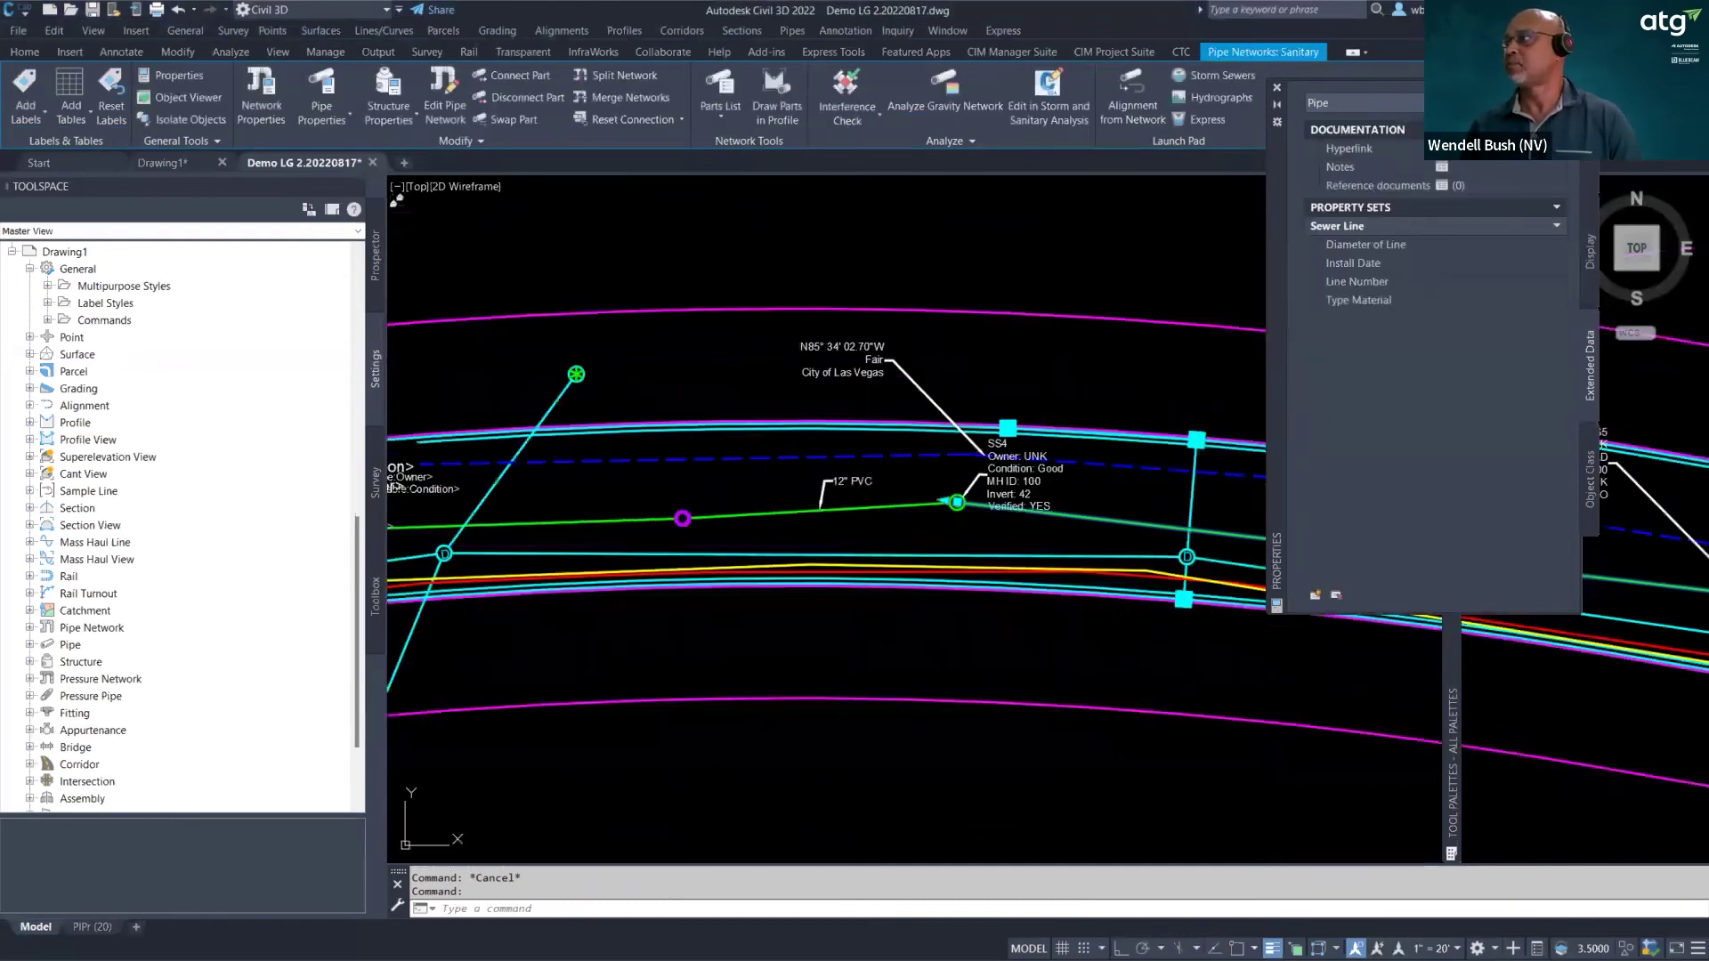
scroll(1038, 499, "up", 3)
middle_click_drag(1038, 498, 960, 503)
scroll(1038, 503, "down", 2)
middle_click_drag(738, 487, 1030, 470)
scroll(934, 455, "up", 3)
left_click(837, 485)
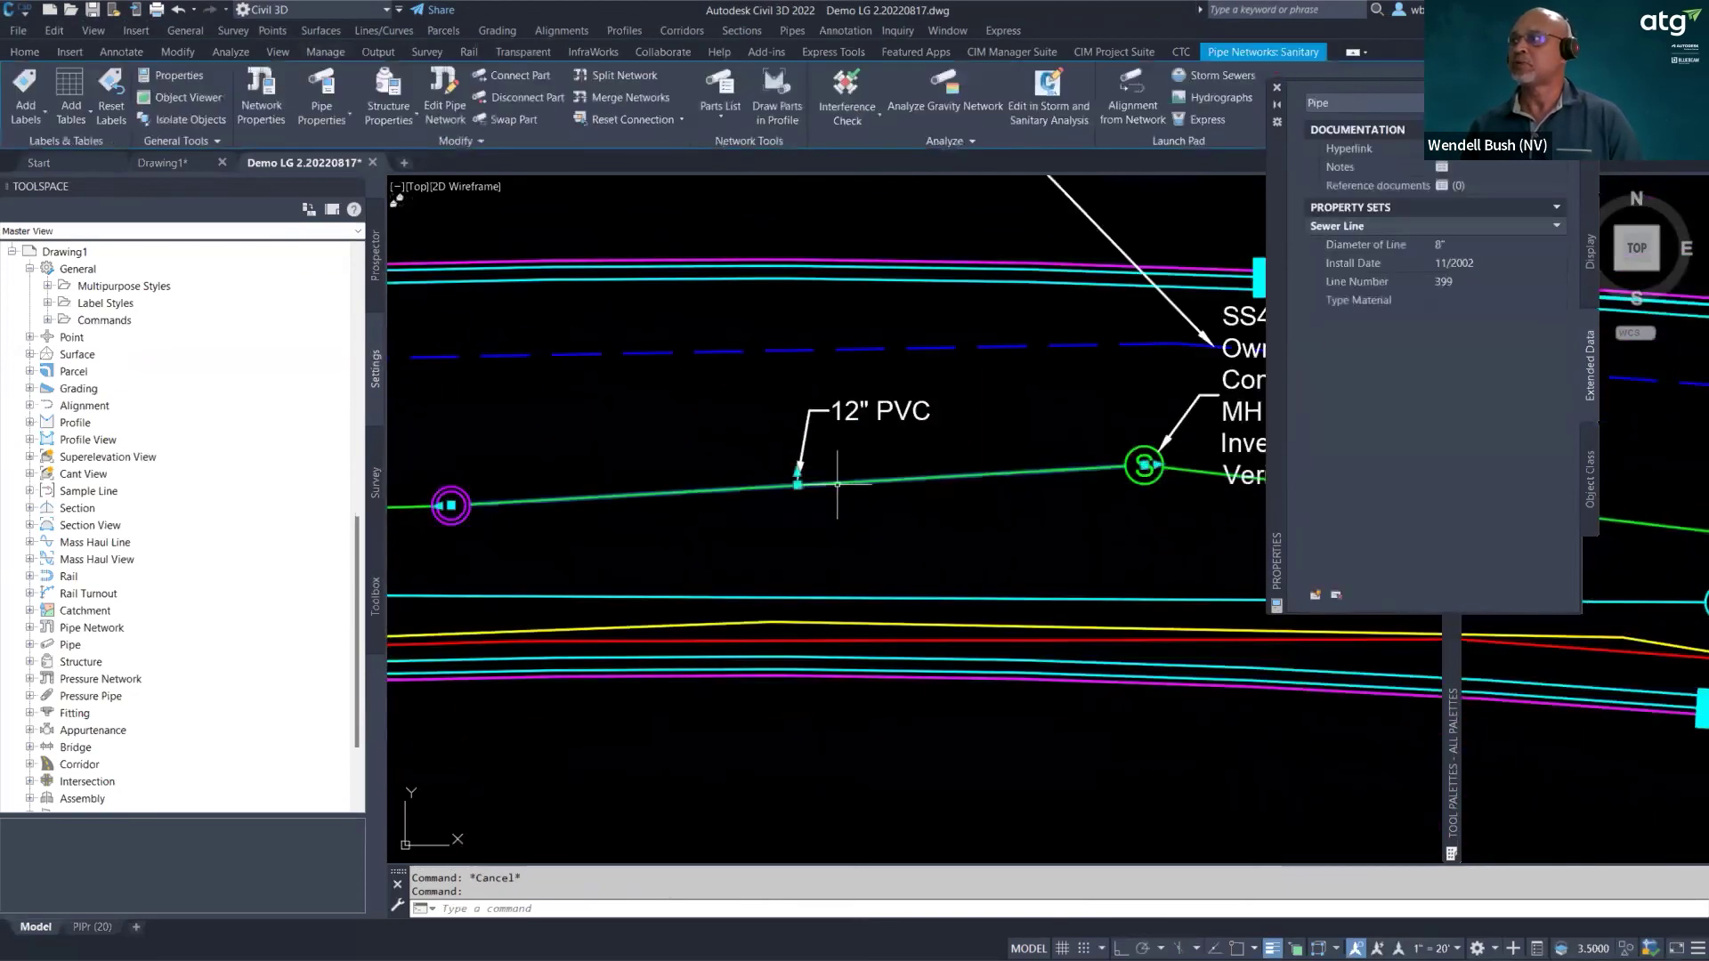
key("Escape")
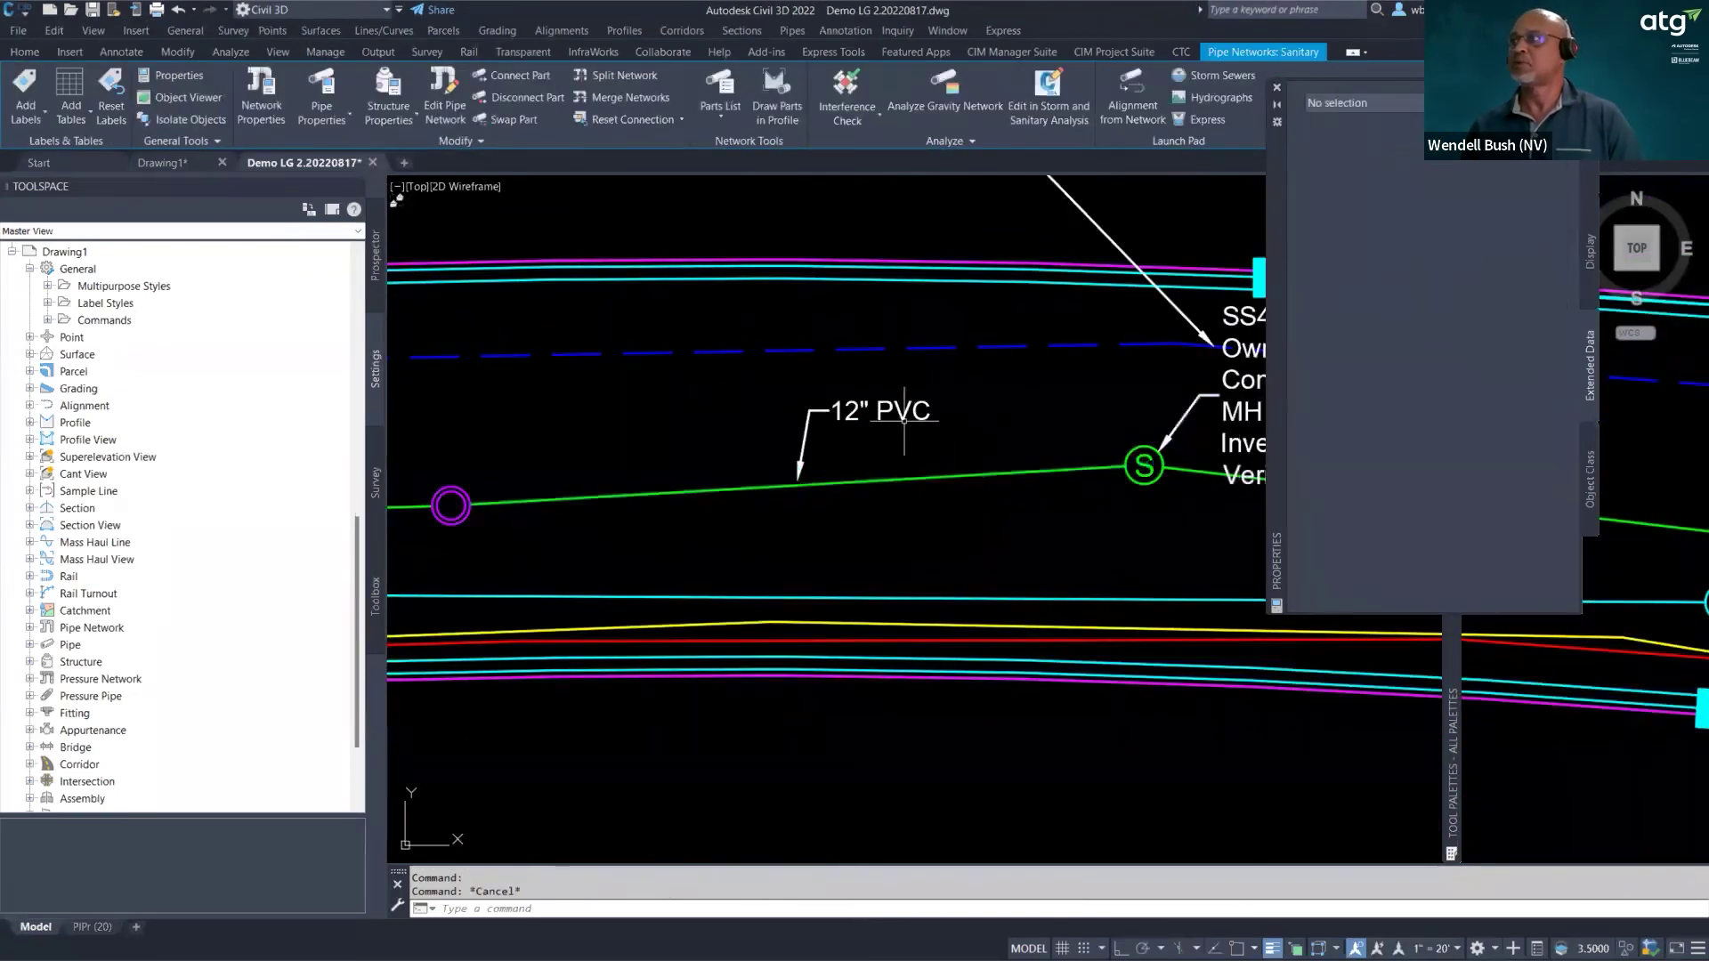
- Copy the Plan label style of the sewer pipe's label and name the copy Plan-obj
left_click(901, 415)
right_click(893, 410)
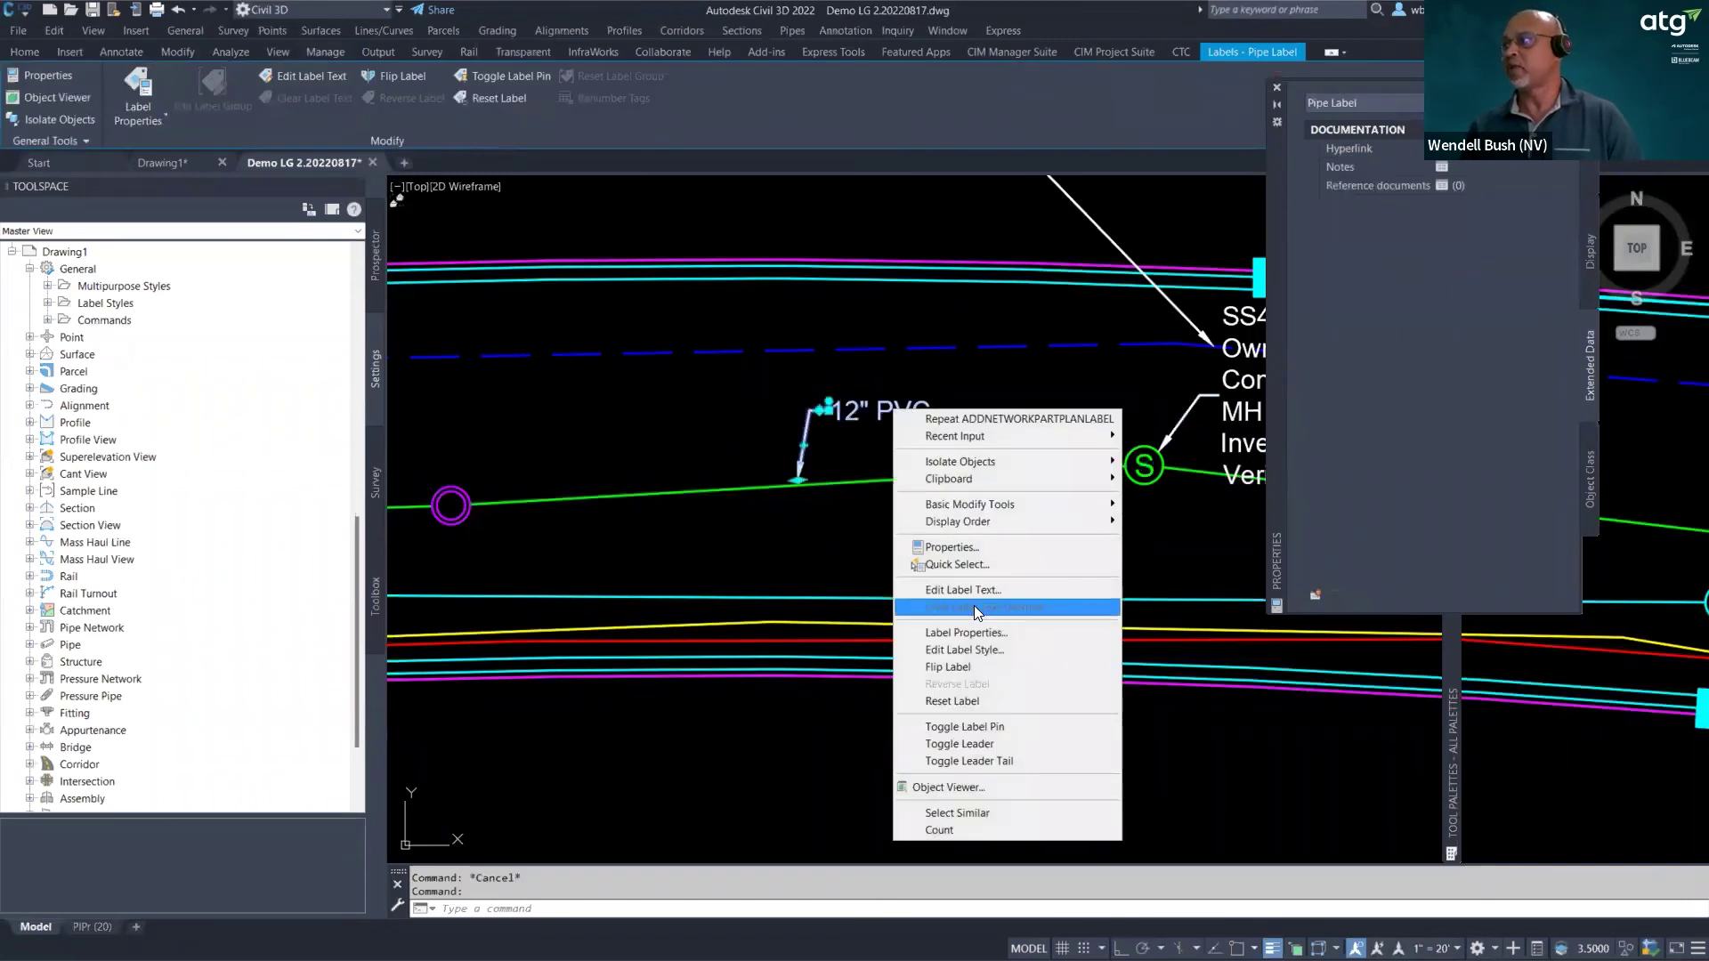
left_click(974, 651)
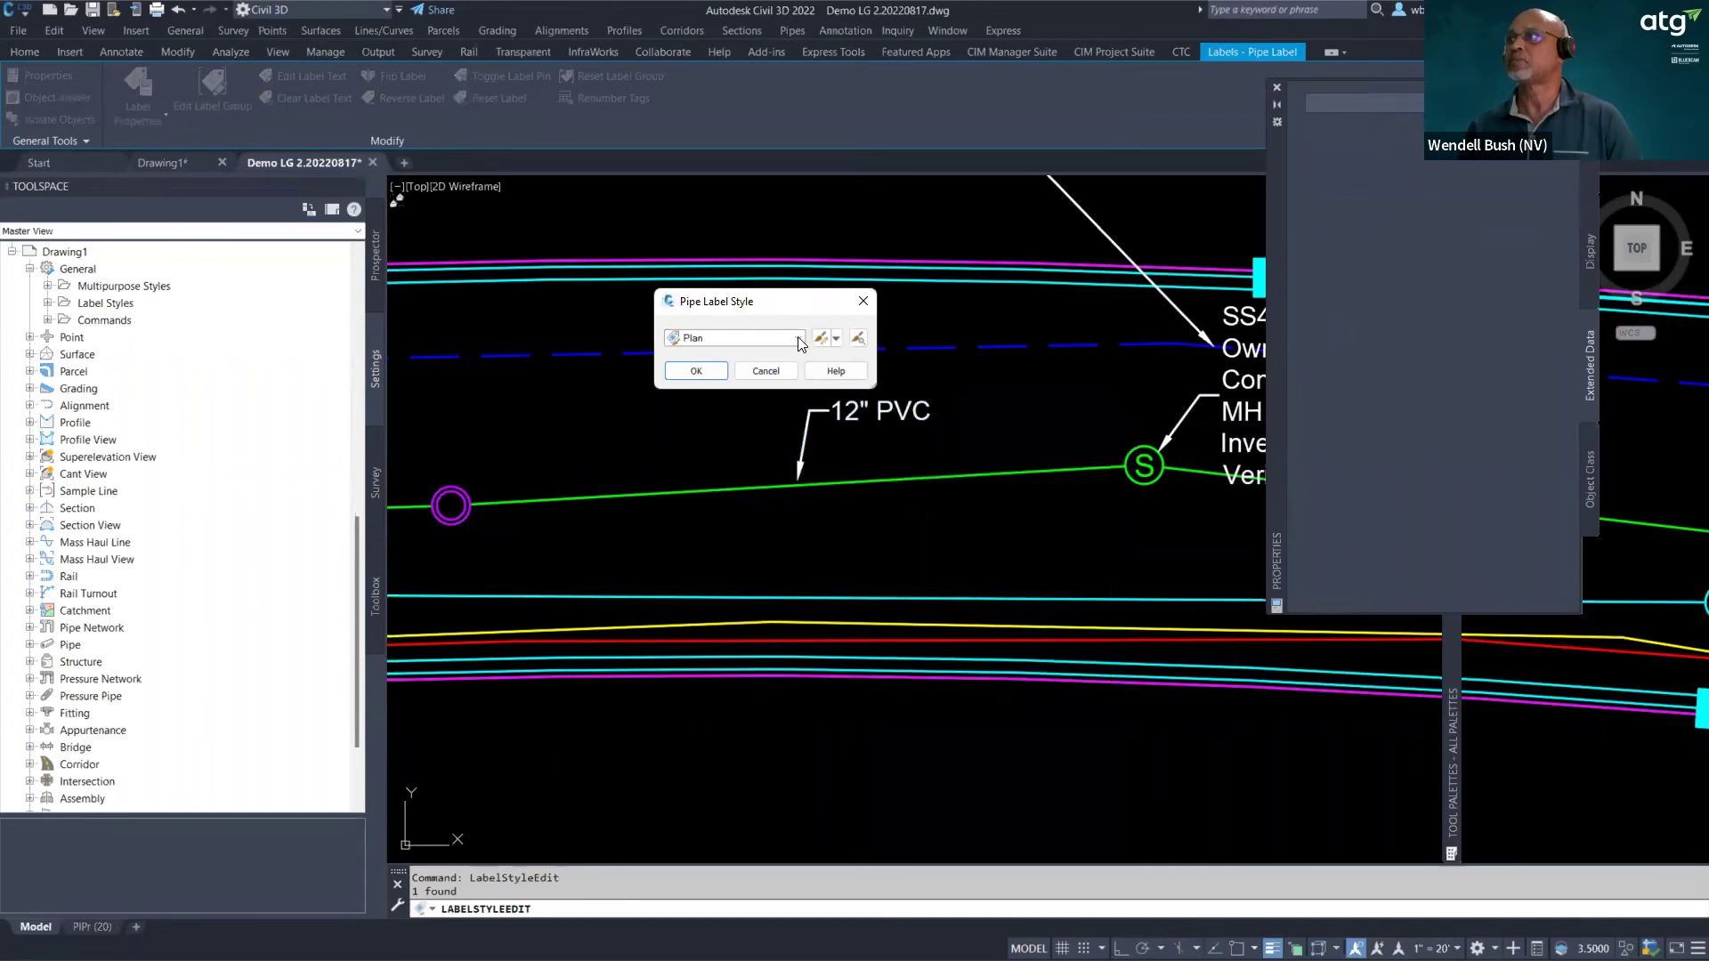
left_click(837, 338)
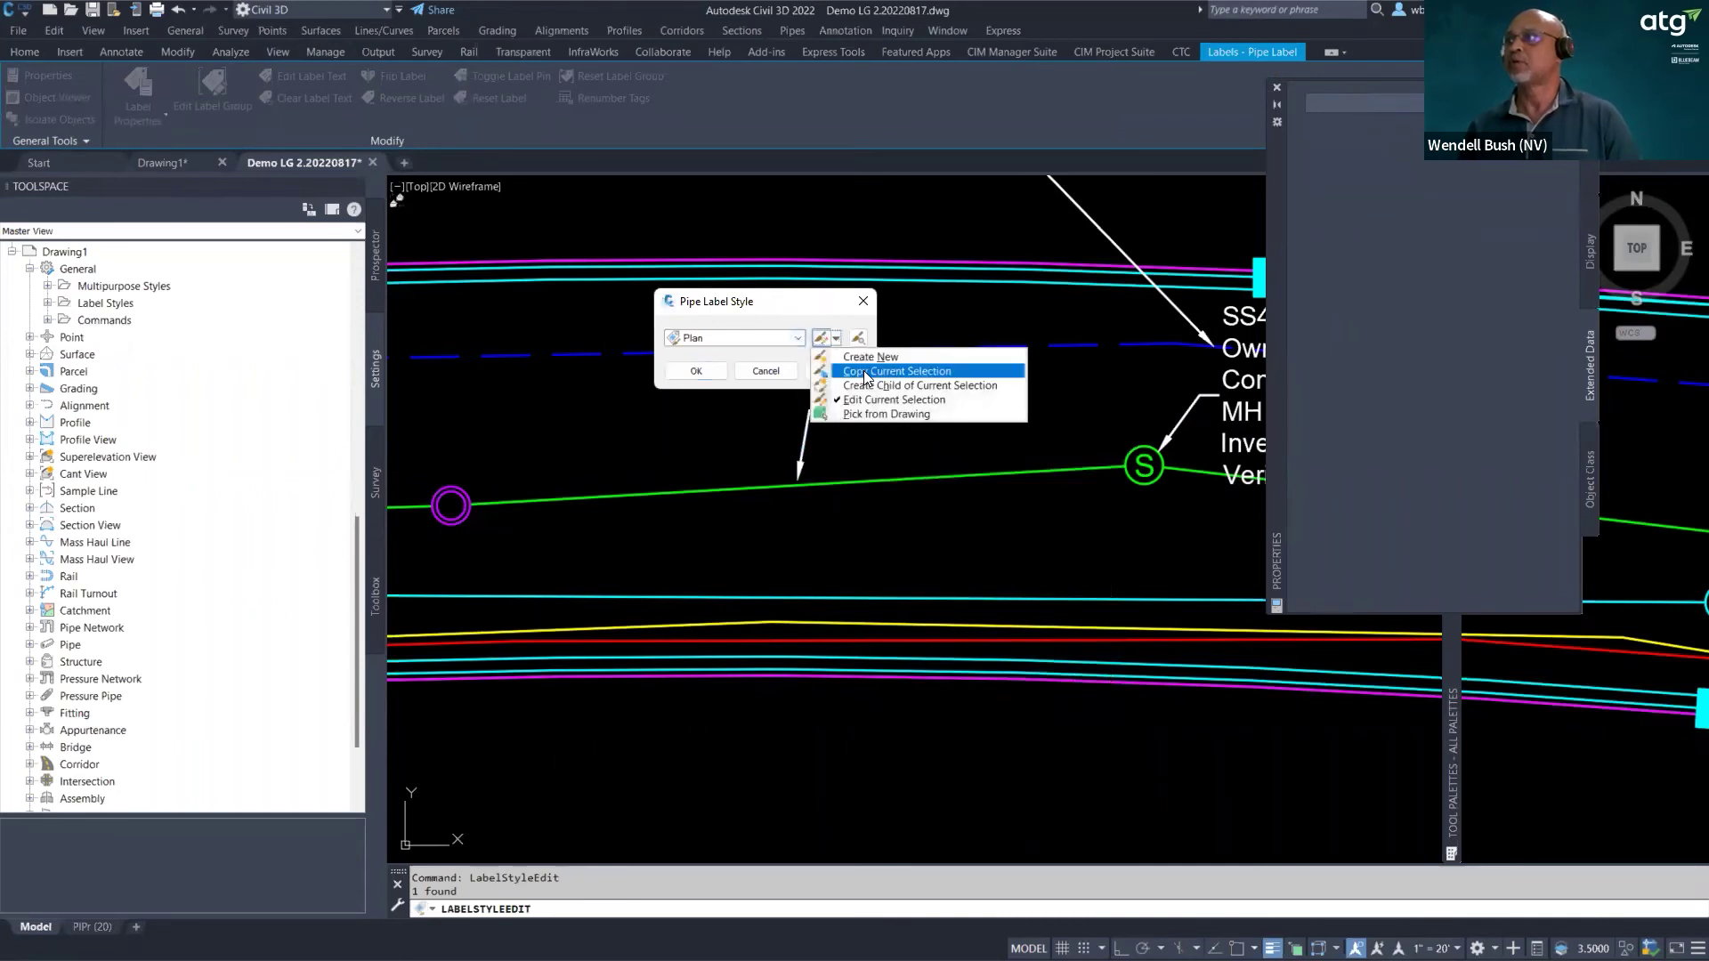
left_click(864, 370)
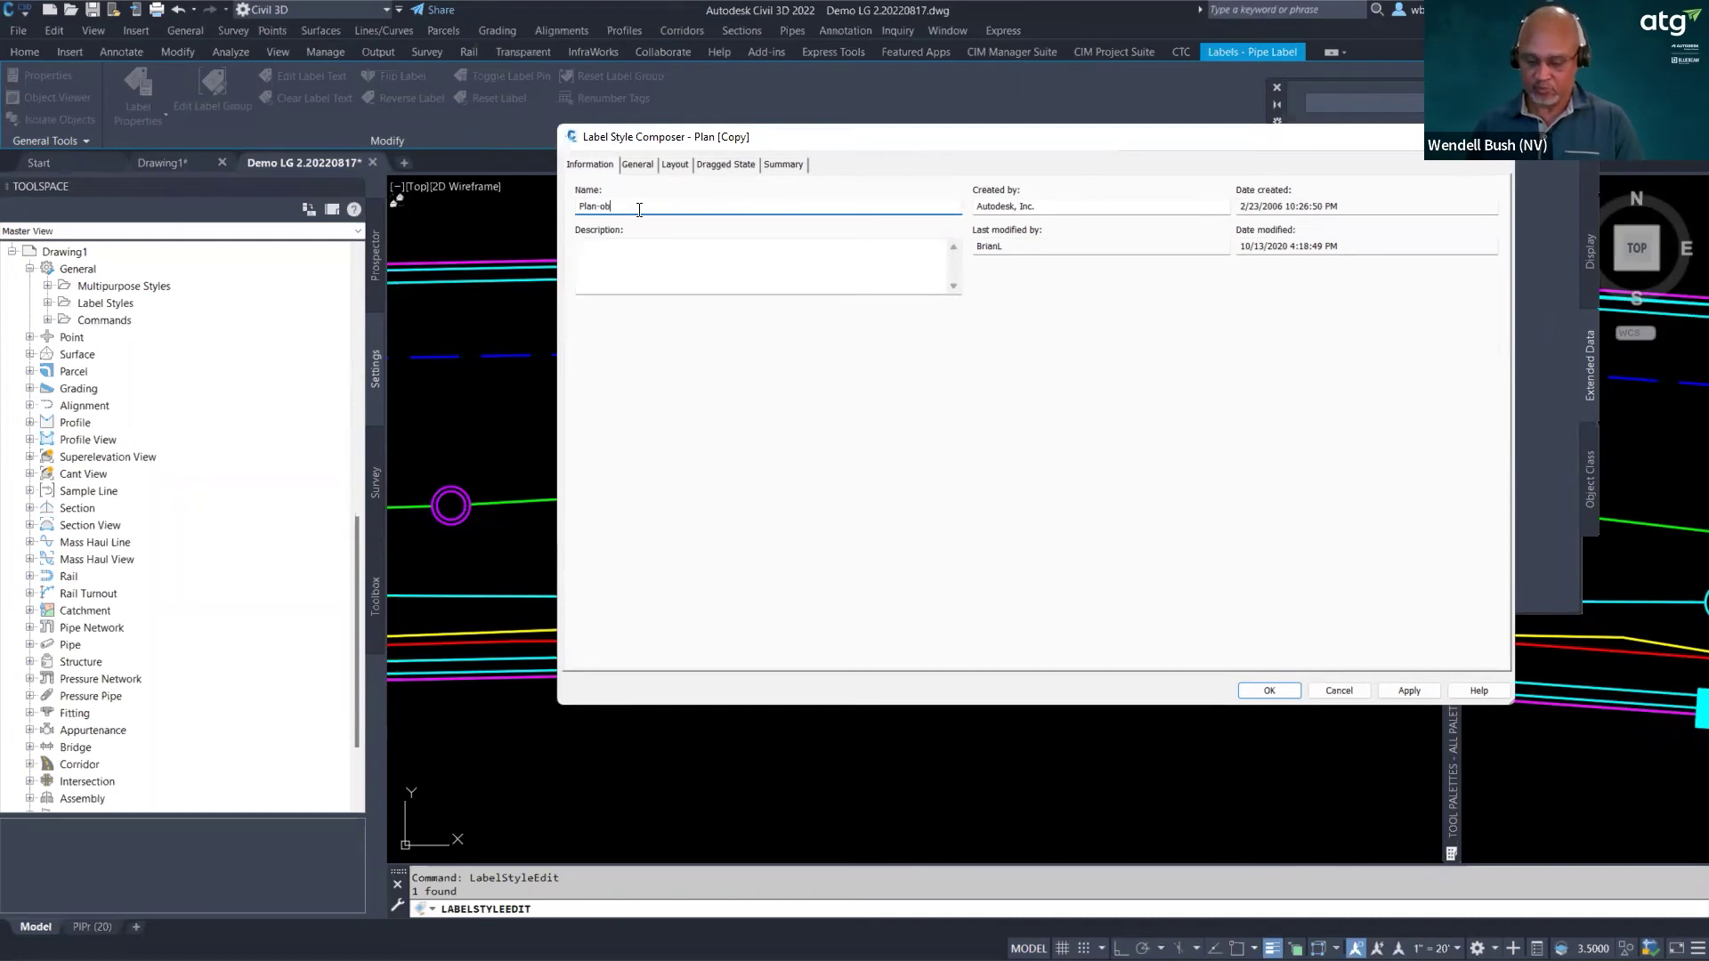
- Insert the Sewer Line property set's Line Number on a new line below the description in the Plan-obj style's Pipe Text contents
left_click(675, 165)
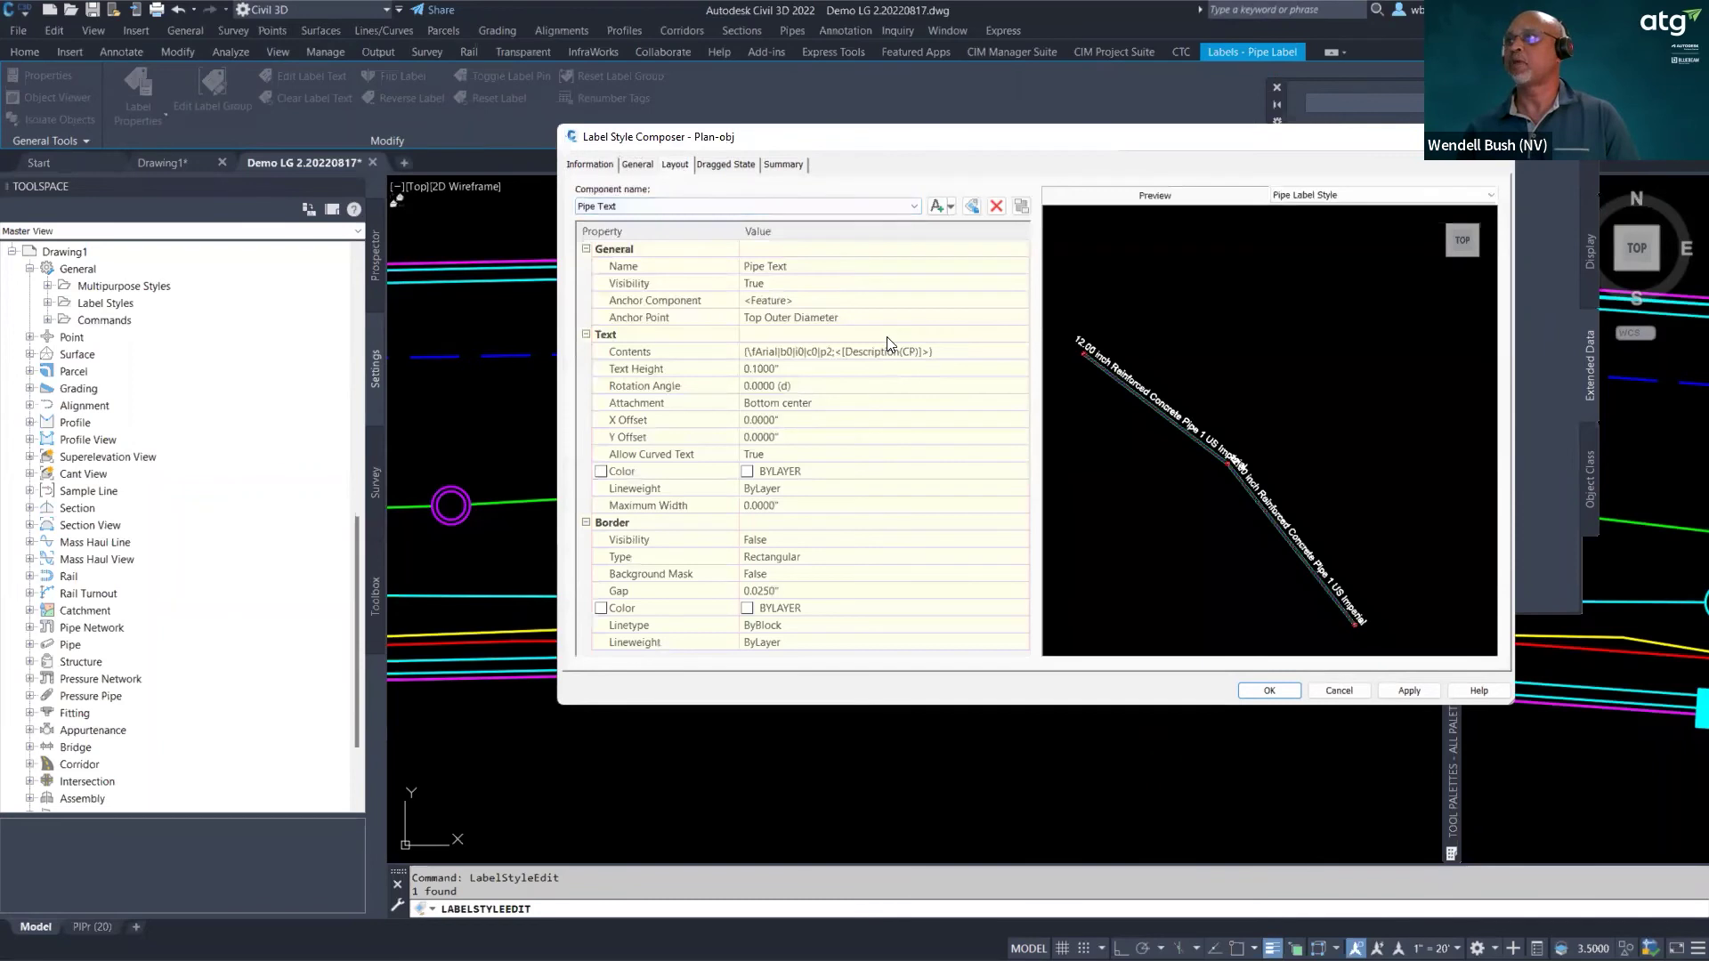
left_click(1008, 354)
left_click(1020, 351)
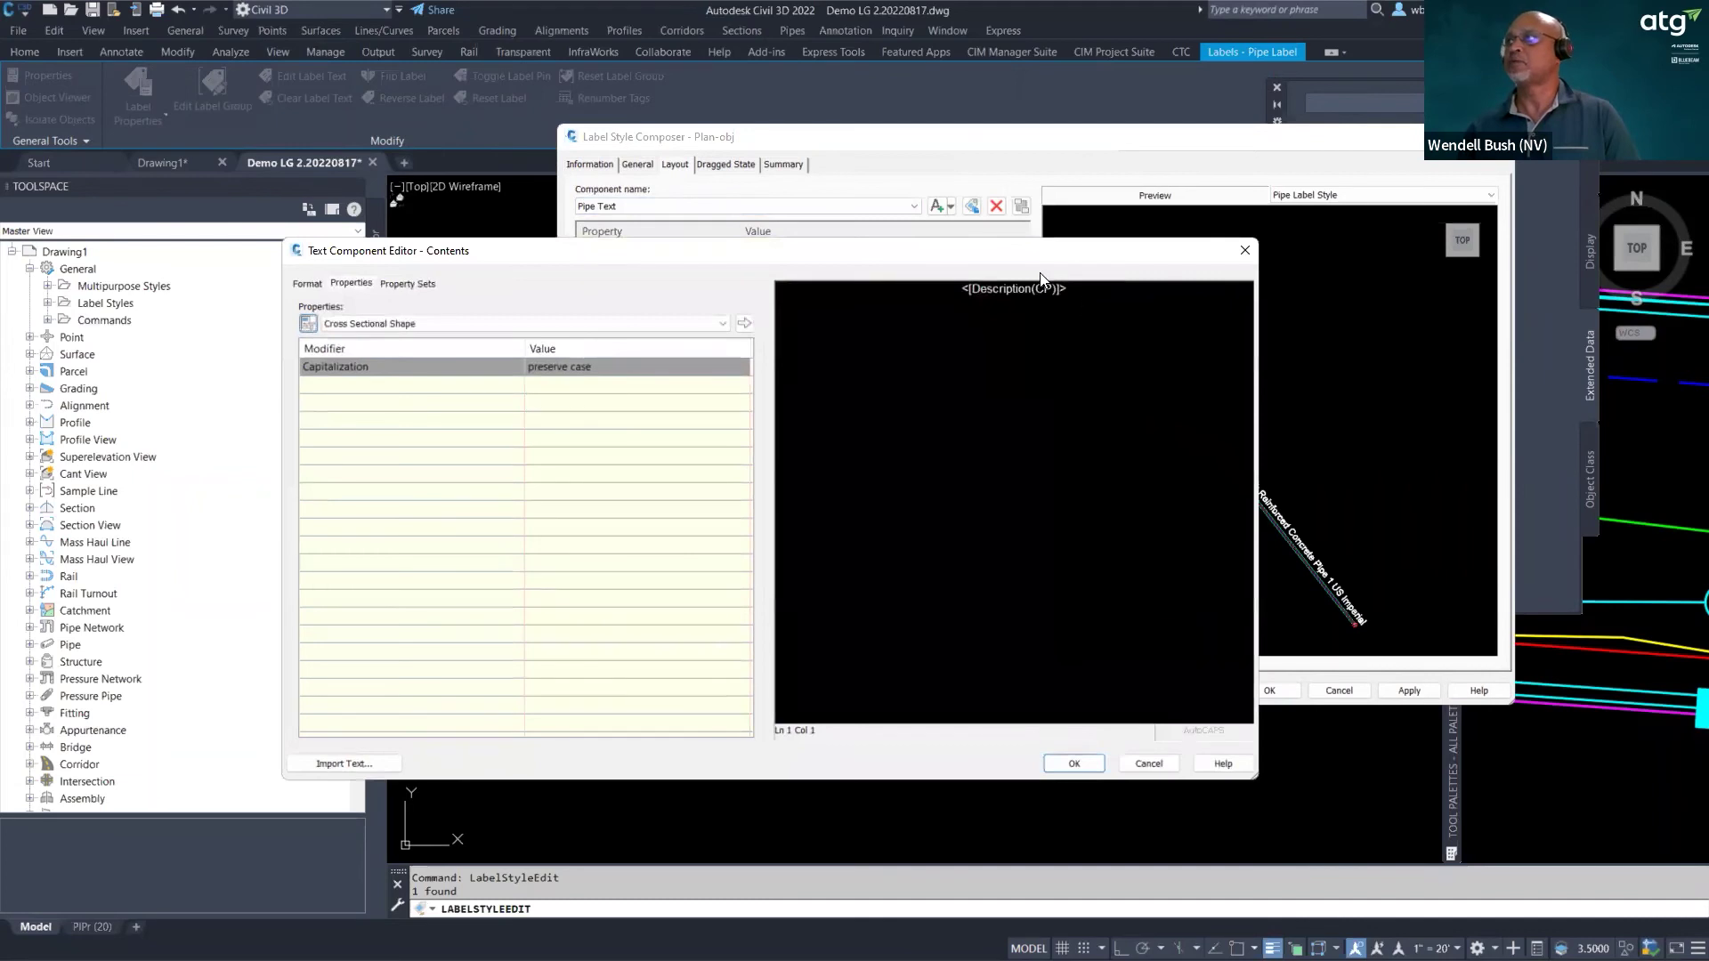
left_click_drag(1022, 262, 911, 272)
left_click(972, 305)
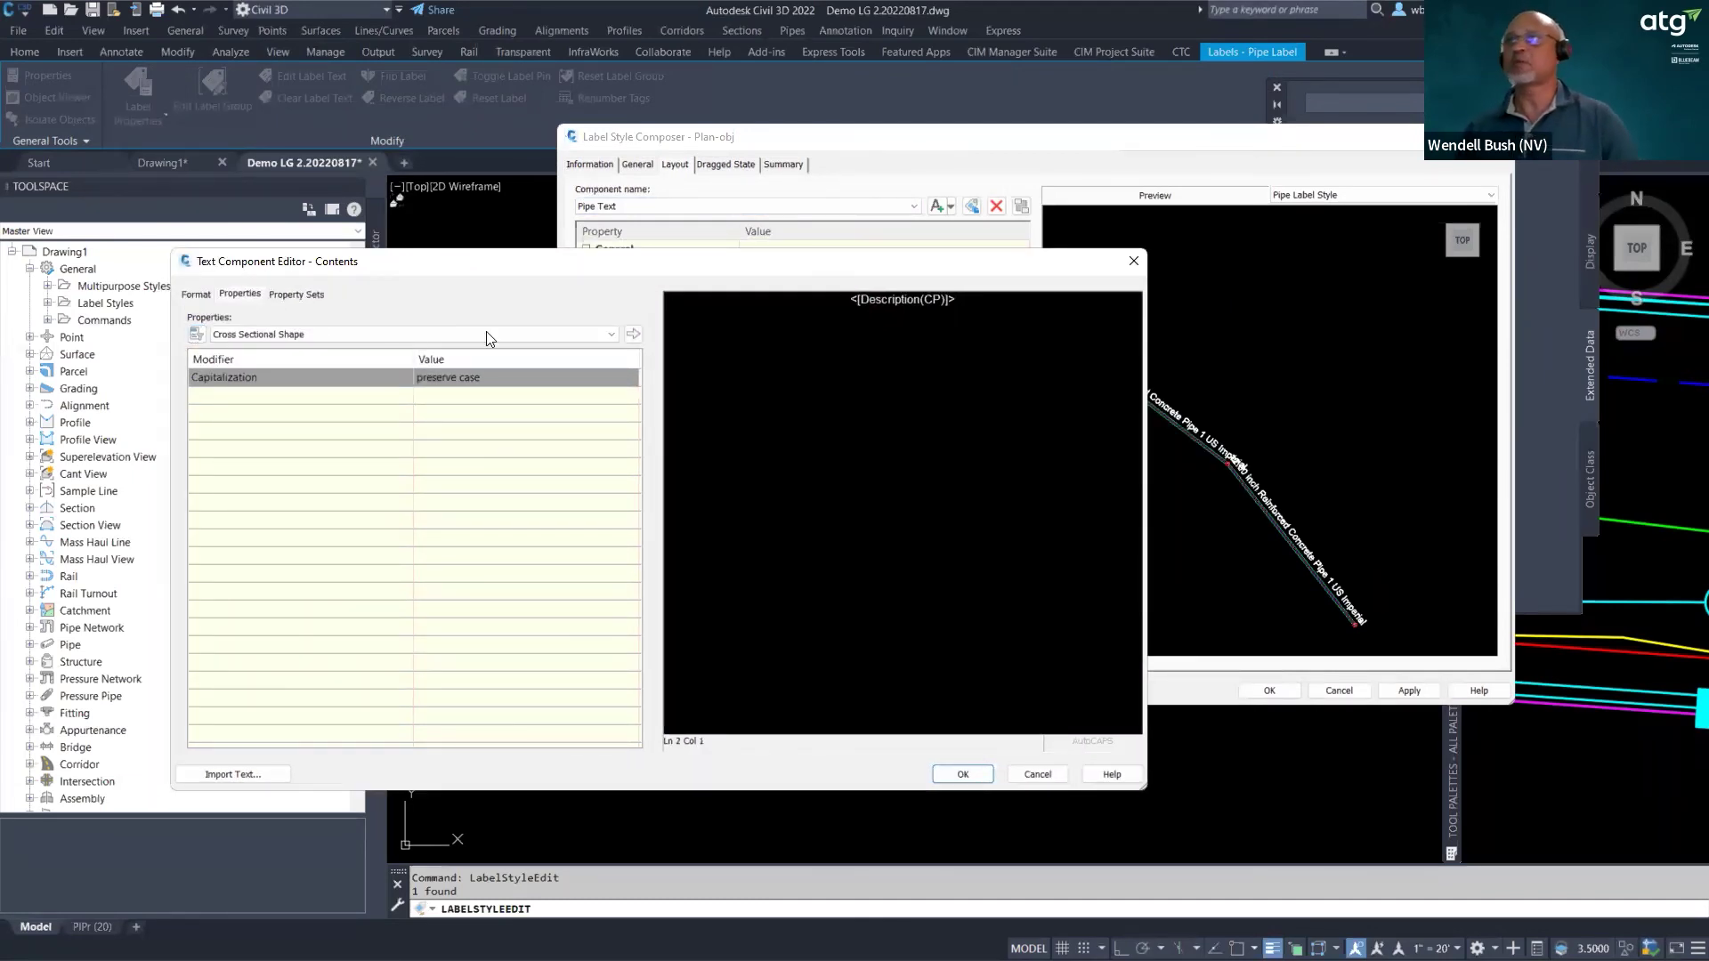
left_click(292, 294)
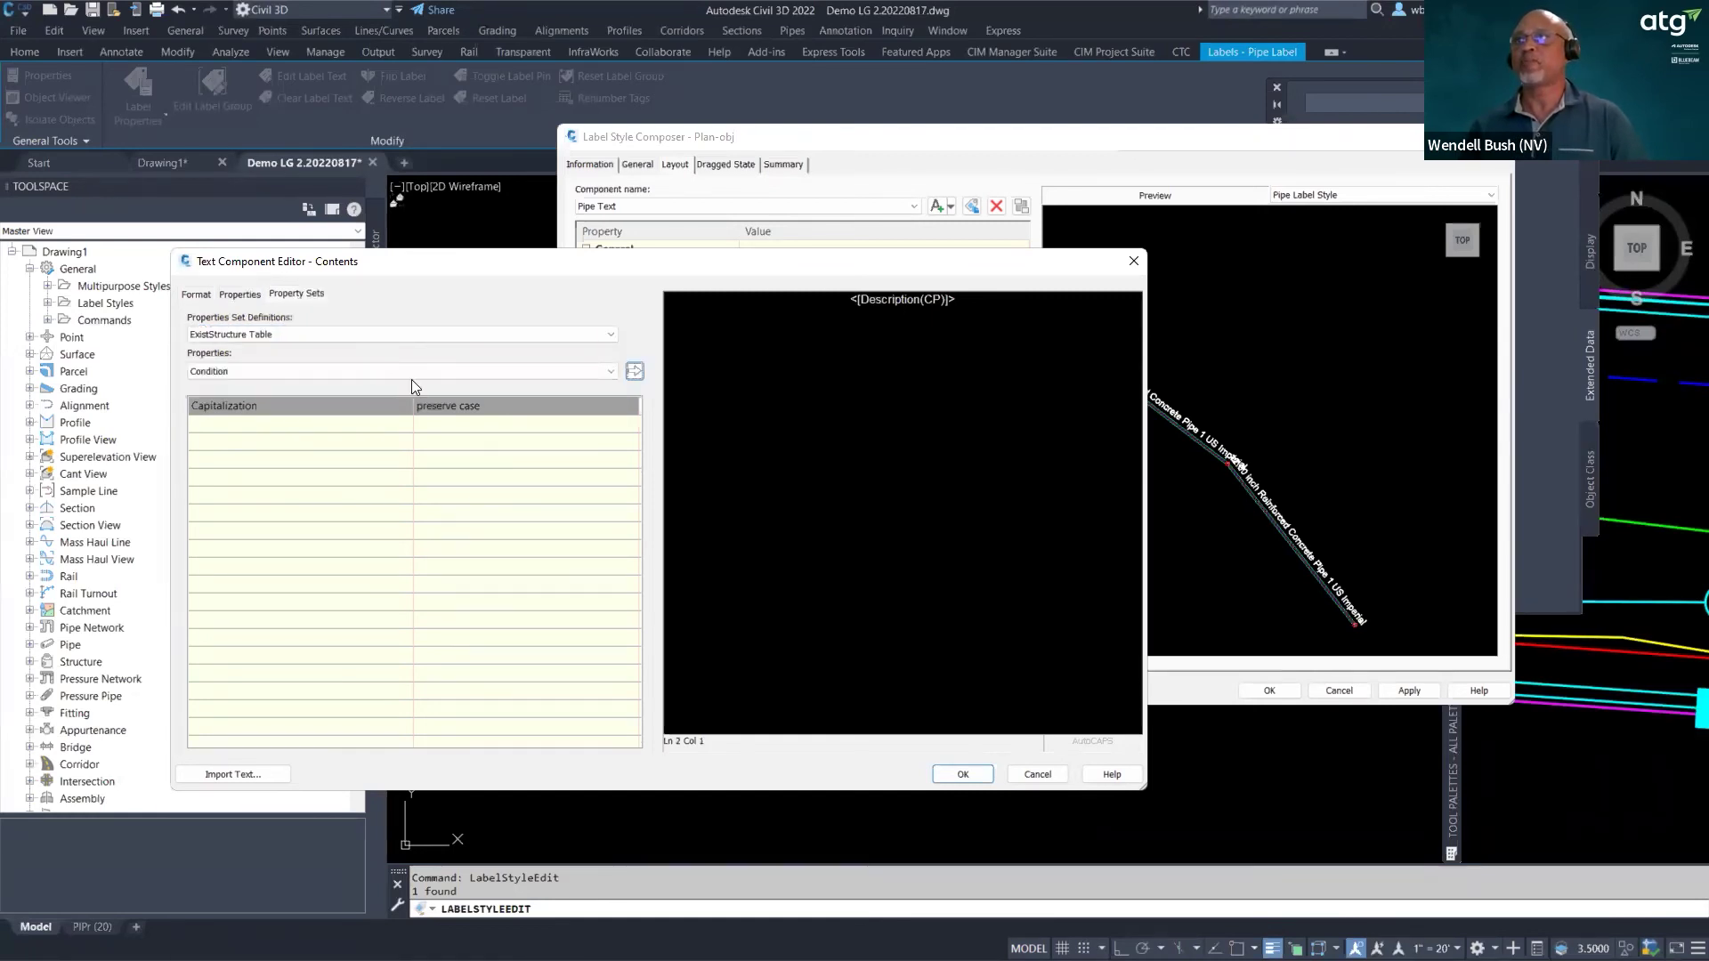
left_click(610, 334)
left_click(239, 379)
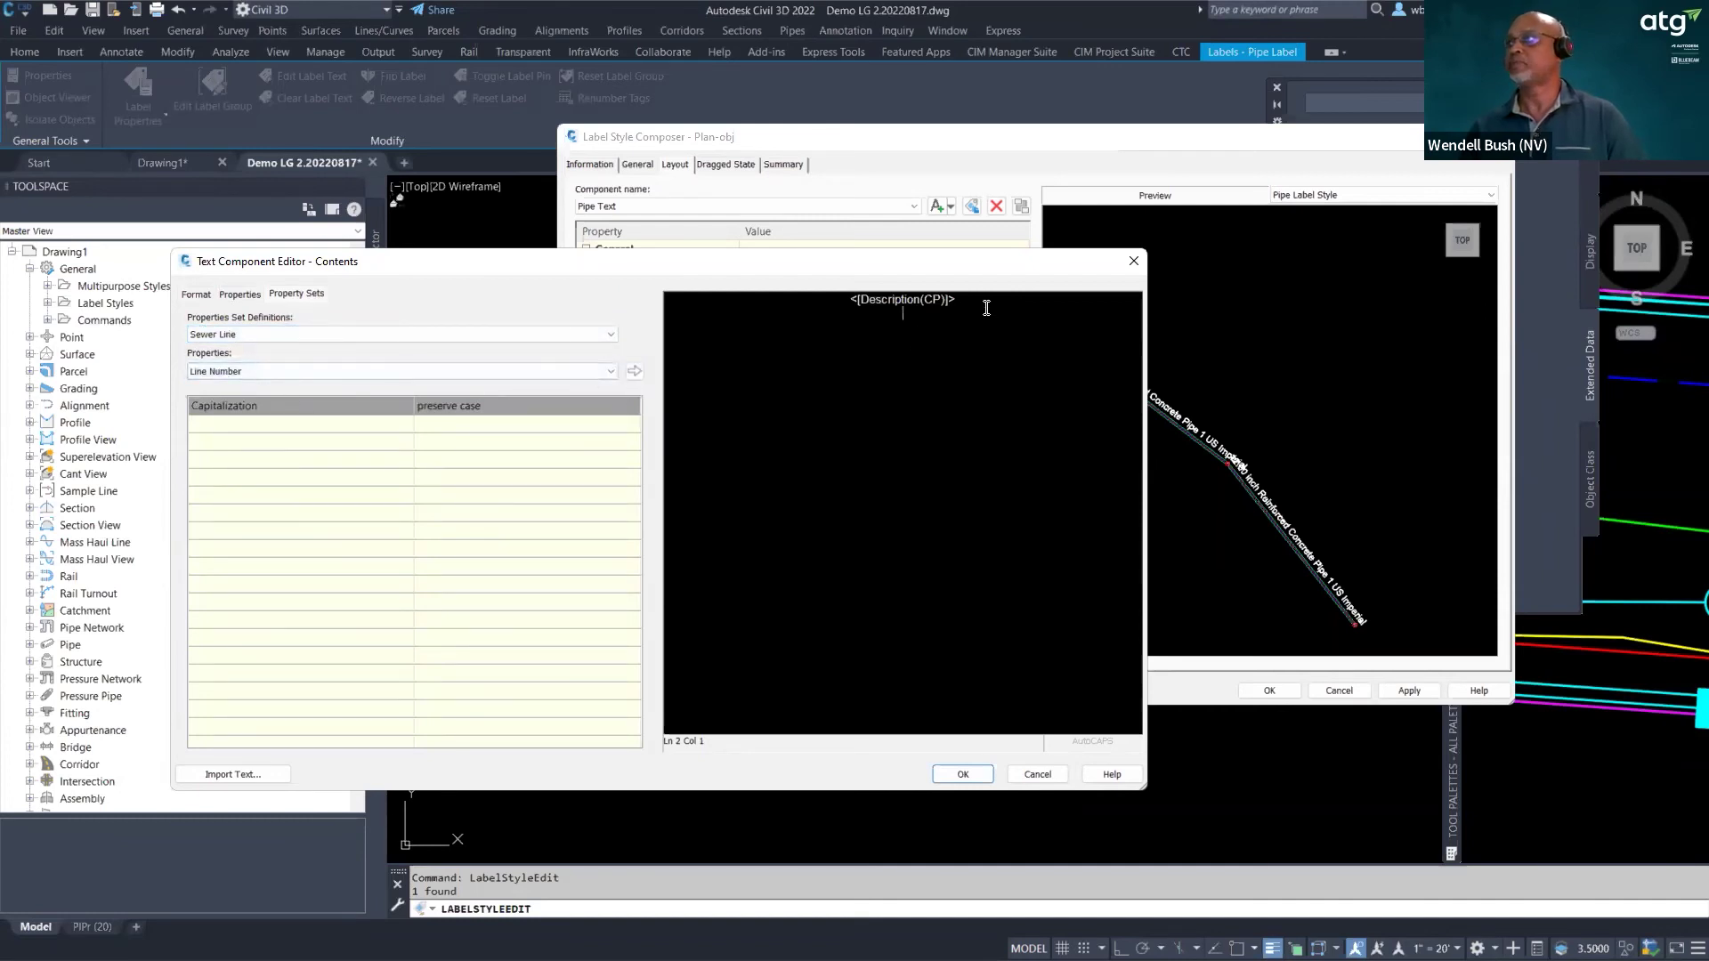
left_click(634, 370)
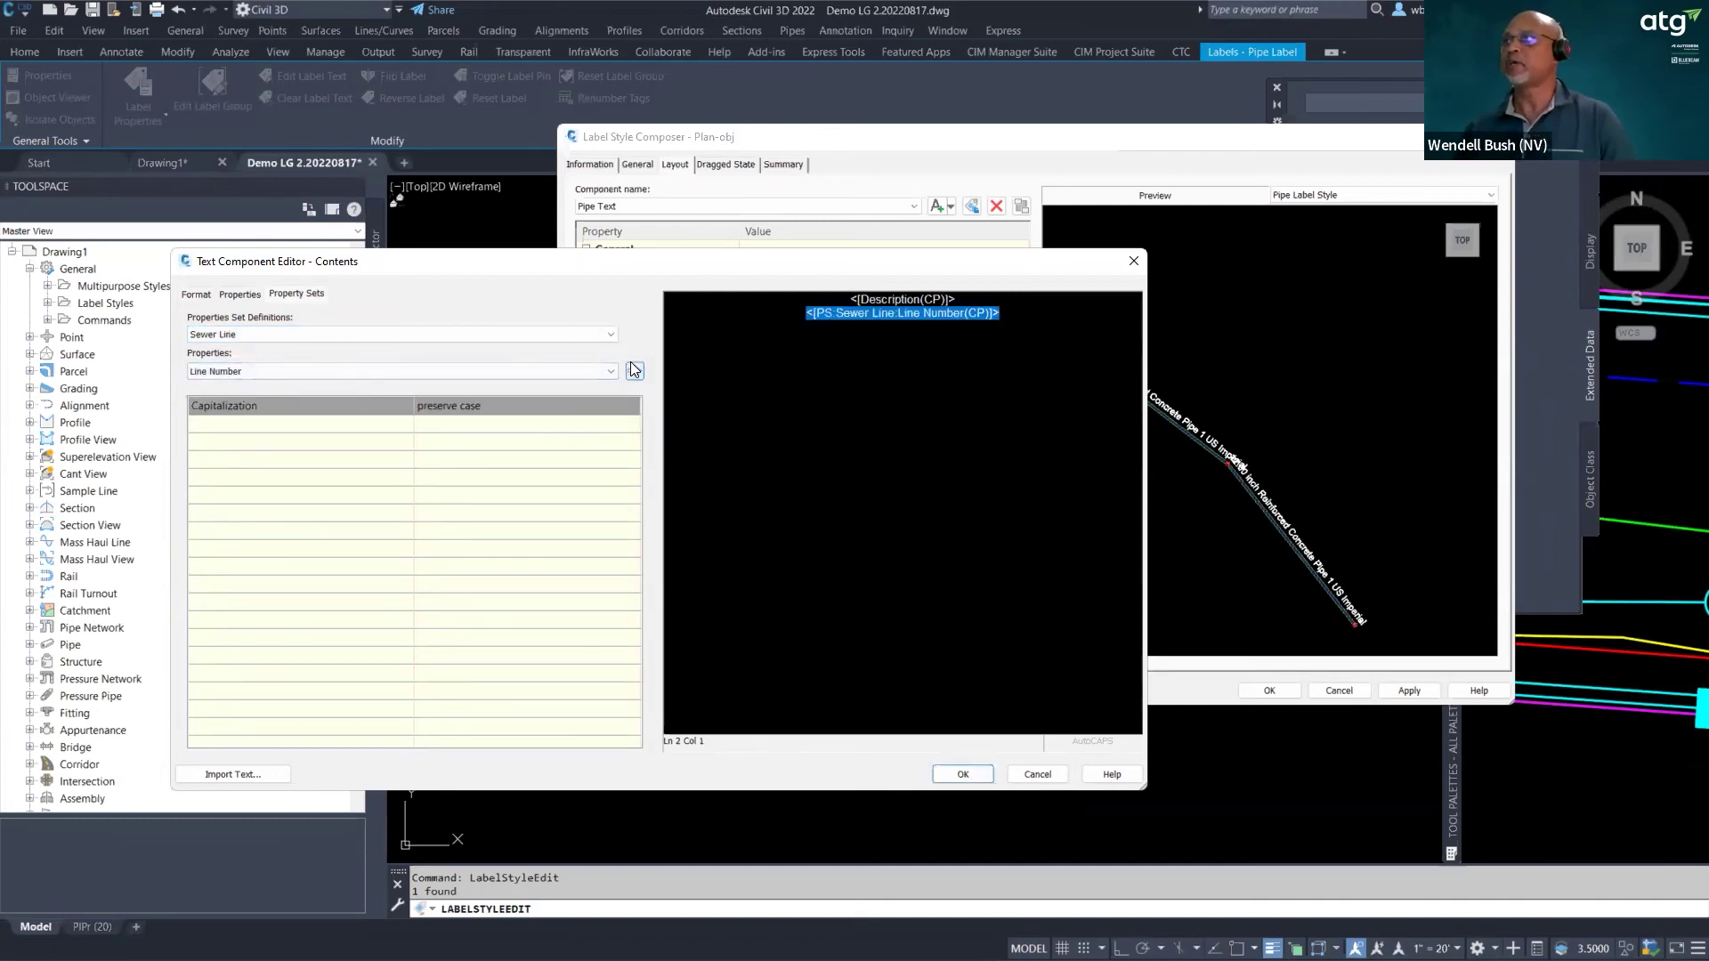
- Insert the Sewer Line Type Material property on a new line below the Line Number field
left_click(463, 368)
left_click(260, 400)
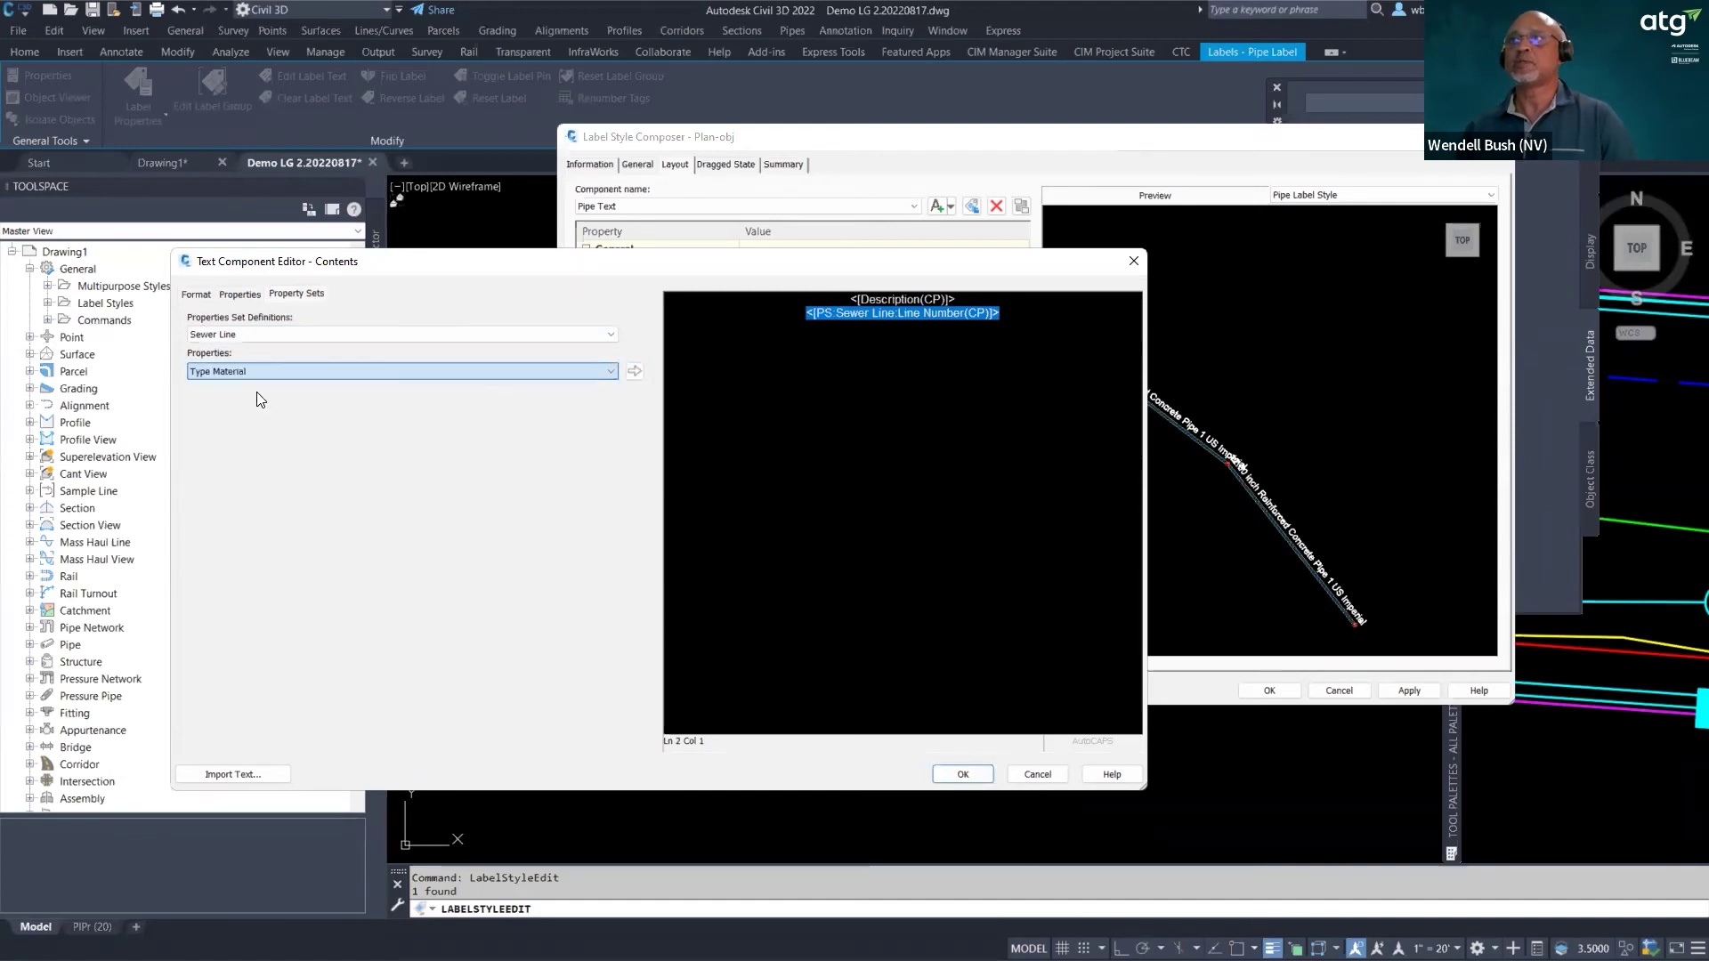
left_click(1011, 319)
key("Return")
left_click(634, 371)
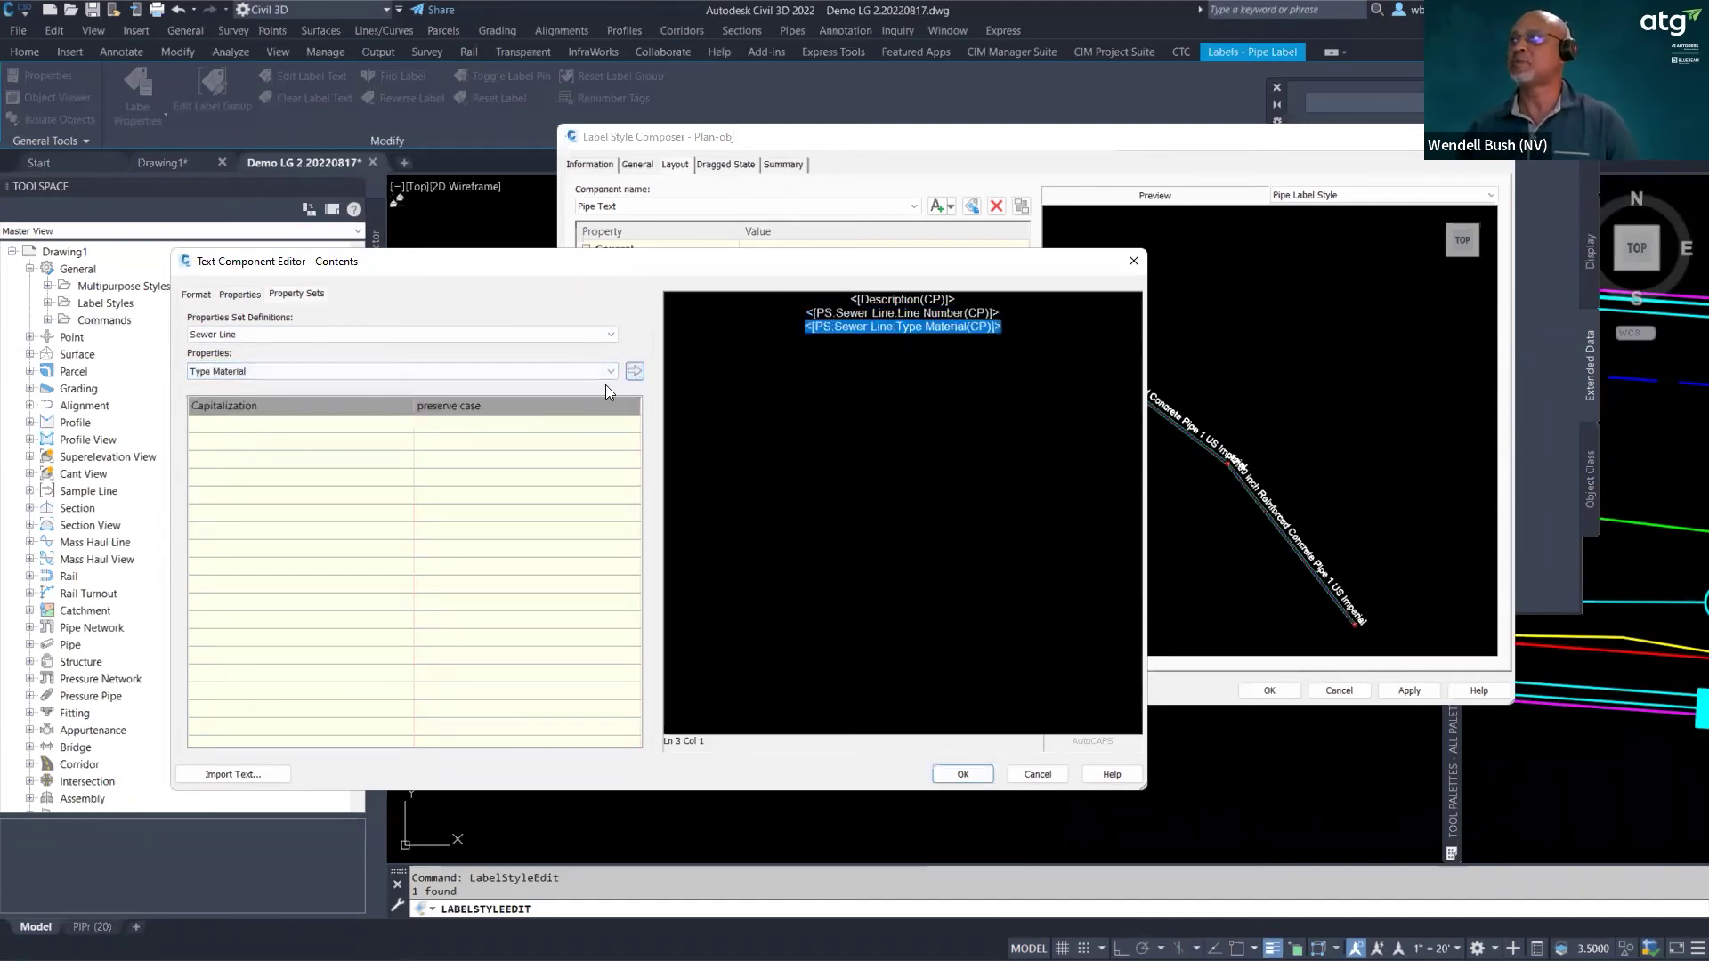
- Insert the Sewer Line Diameter of Line property on a new line below the Type Material field
left_click(612, 373)
left_click(283, 409)
key("Return")
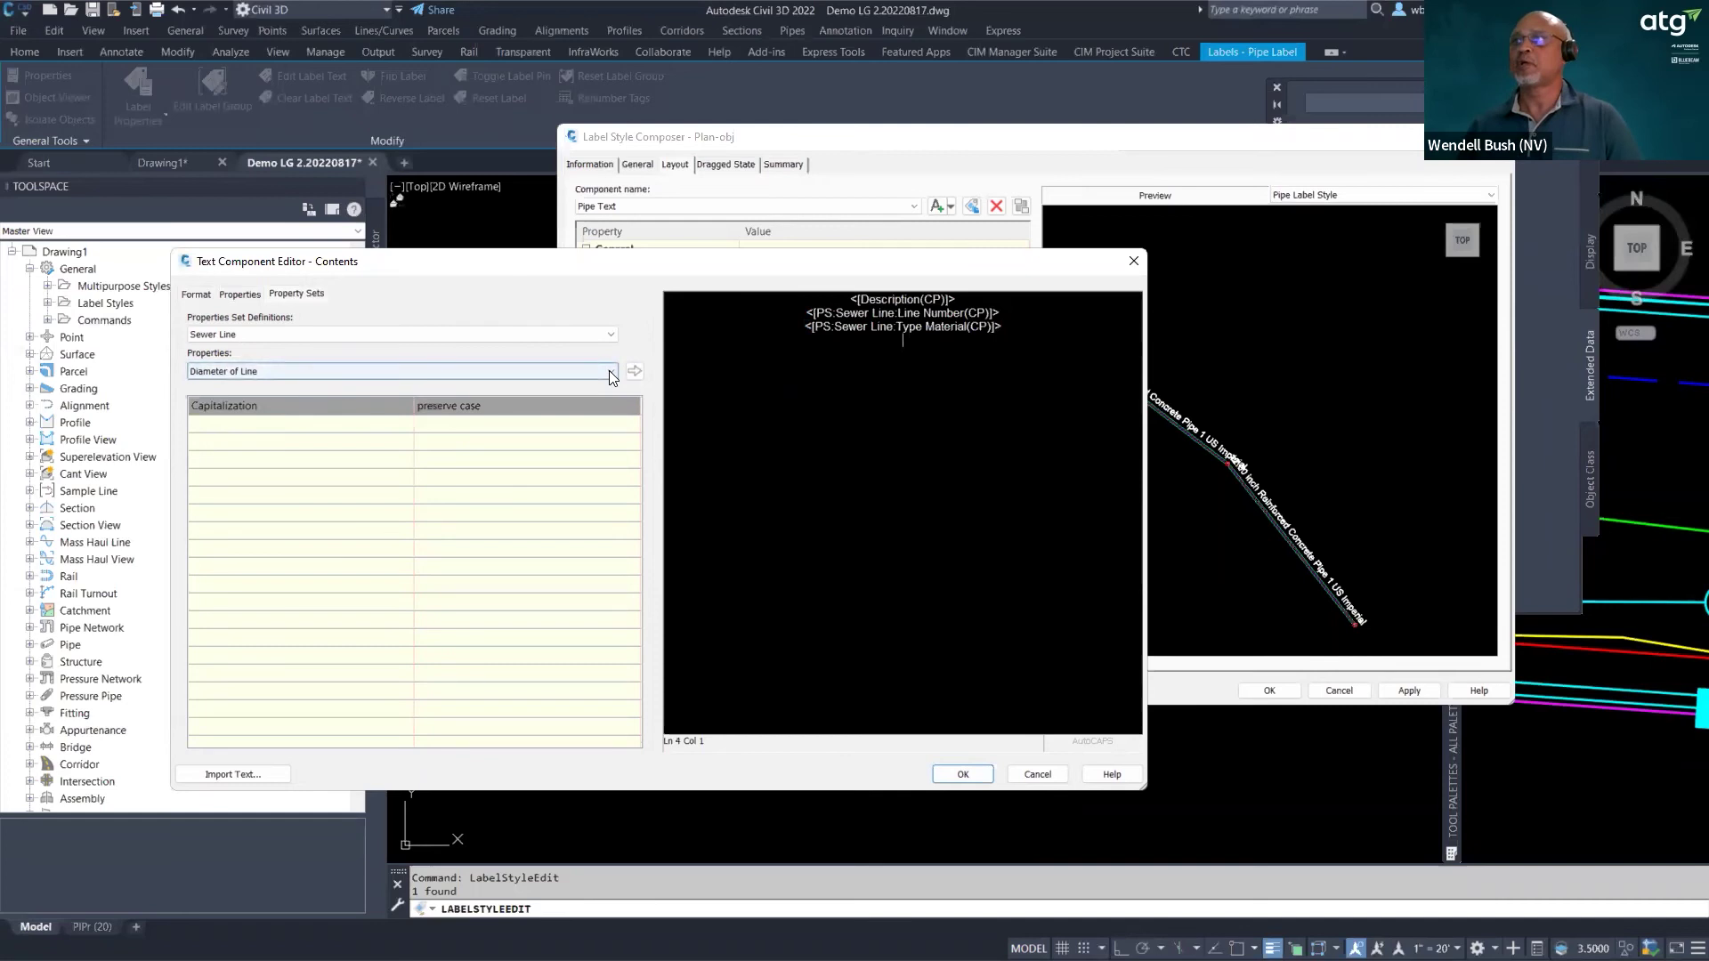
left_click(634, 372)
left_click(1026, 344)
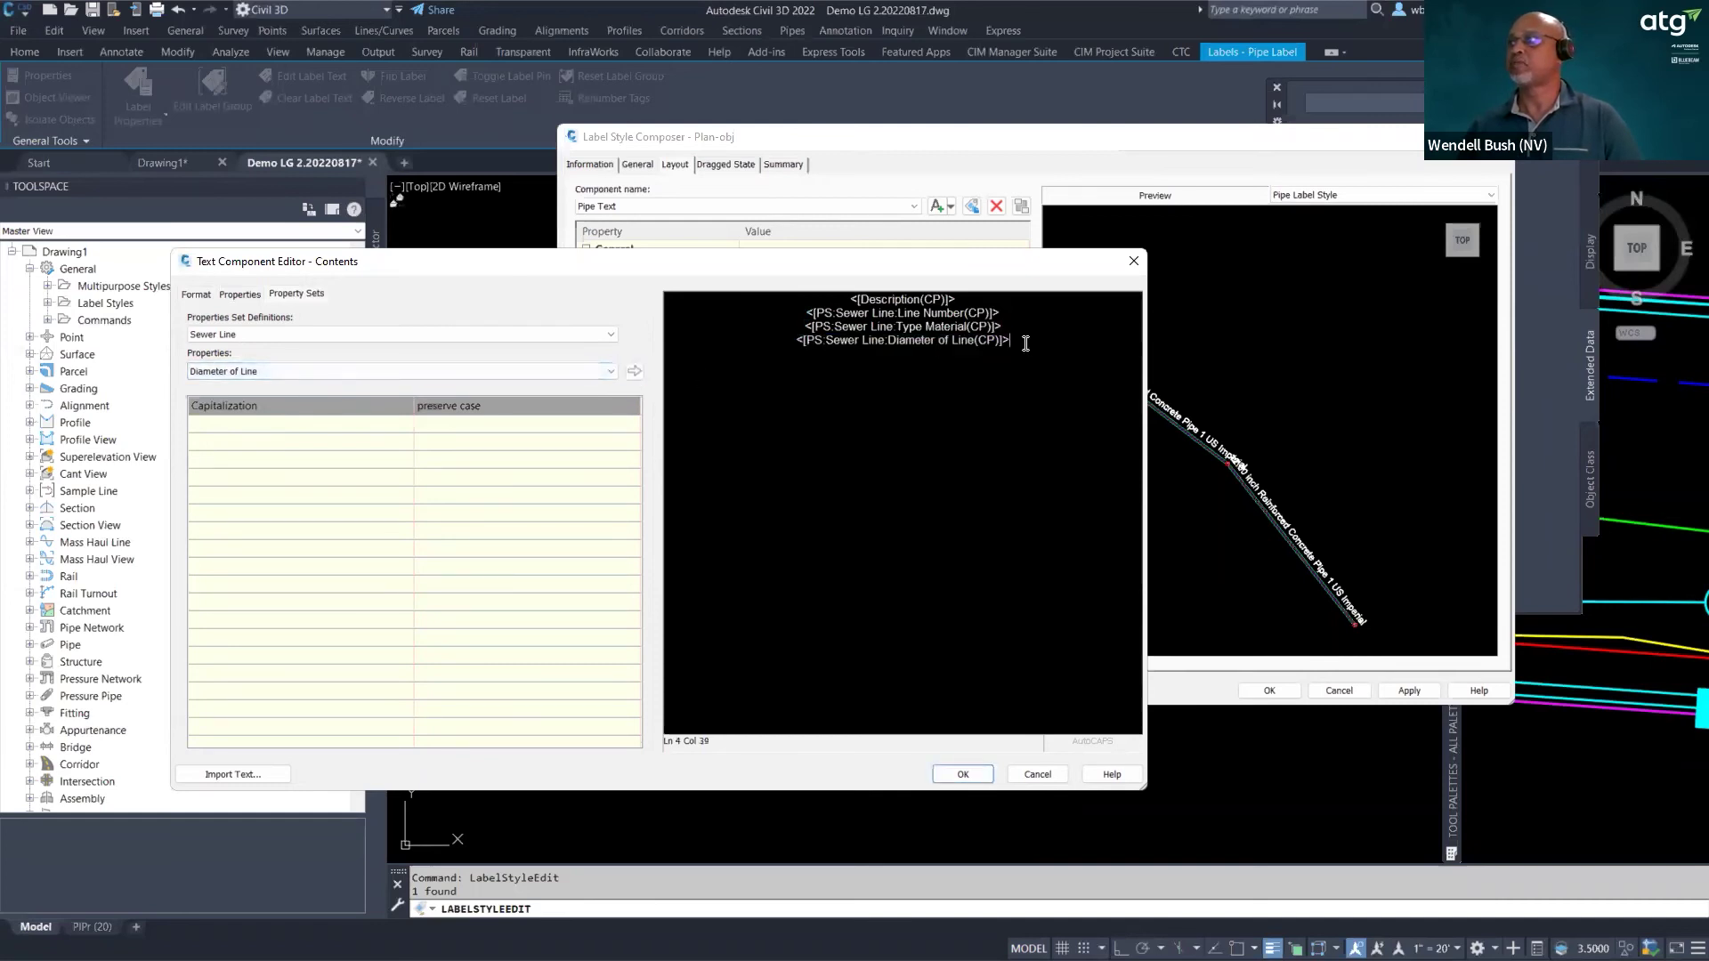
- Insert the Sewer Line Install Date property on a new line below the Diameter of Line field
key("Return")
left_click(407, 372)
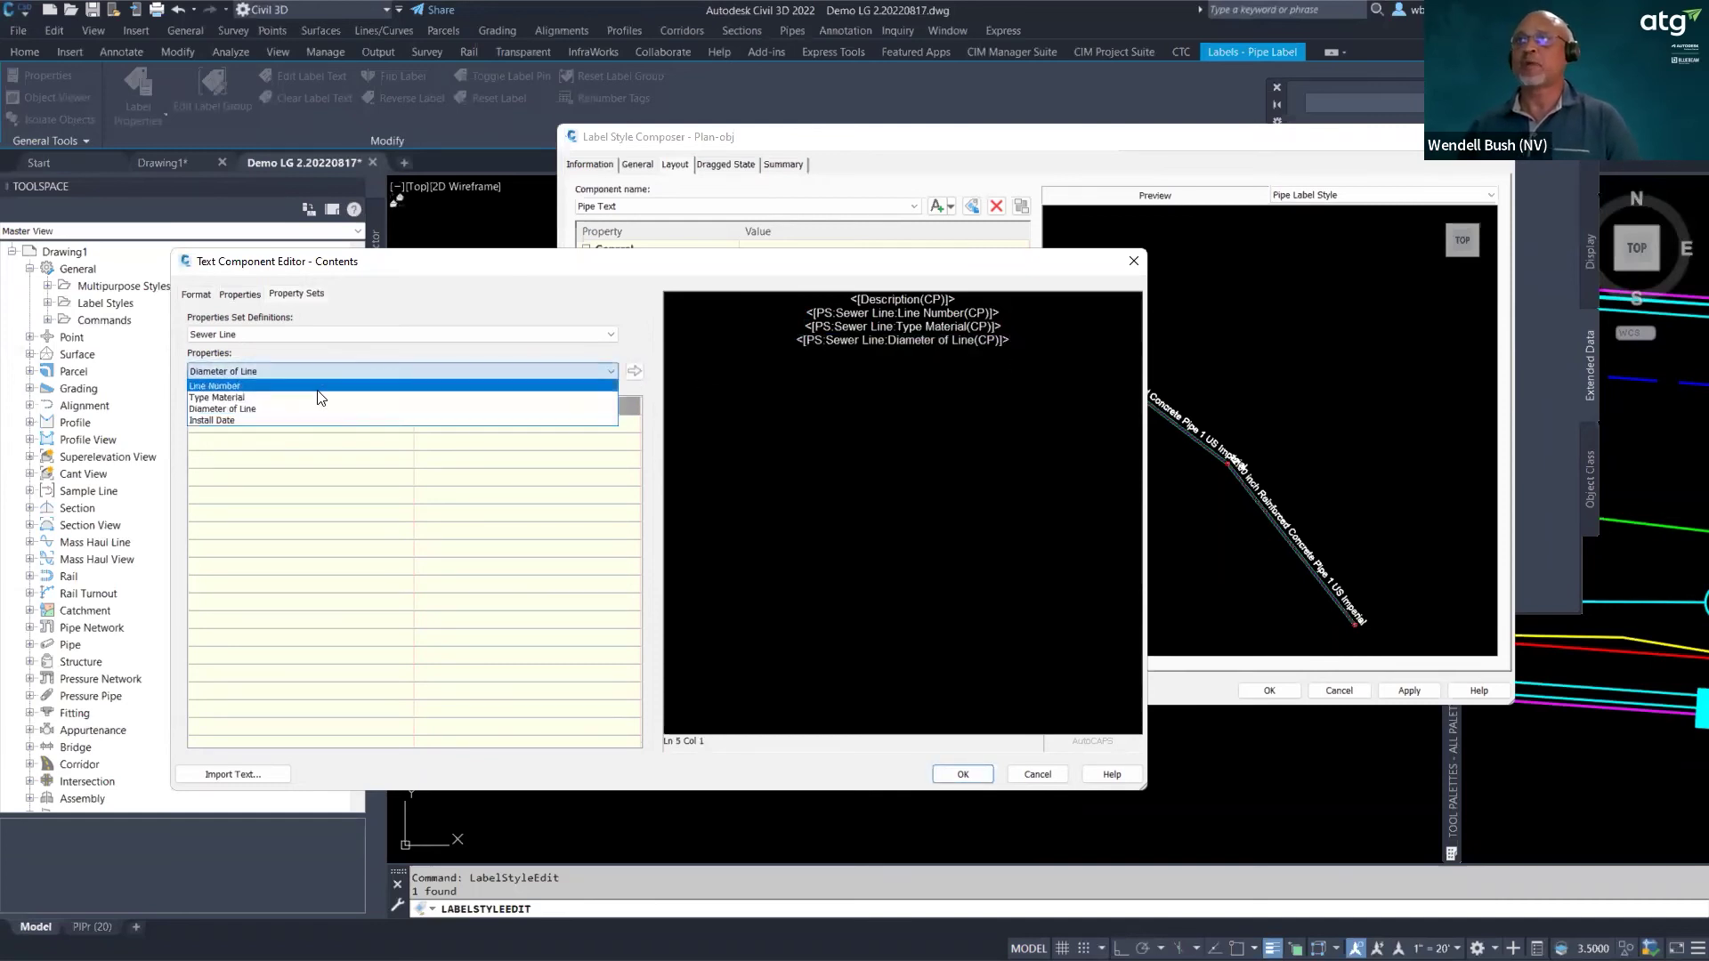
left_click(222, 421)
left_click(636, 372)
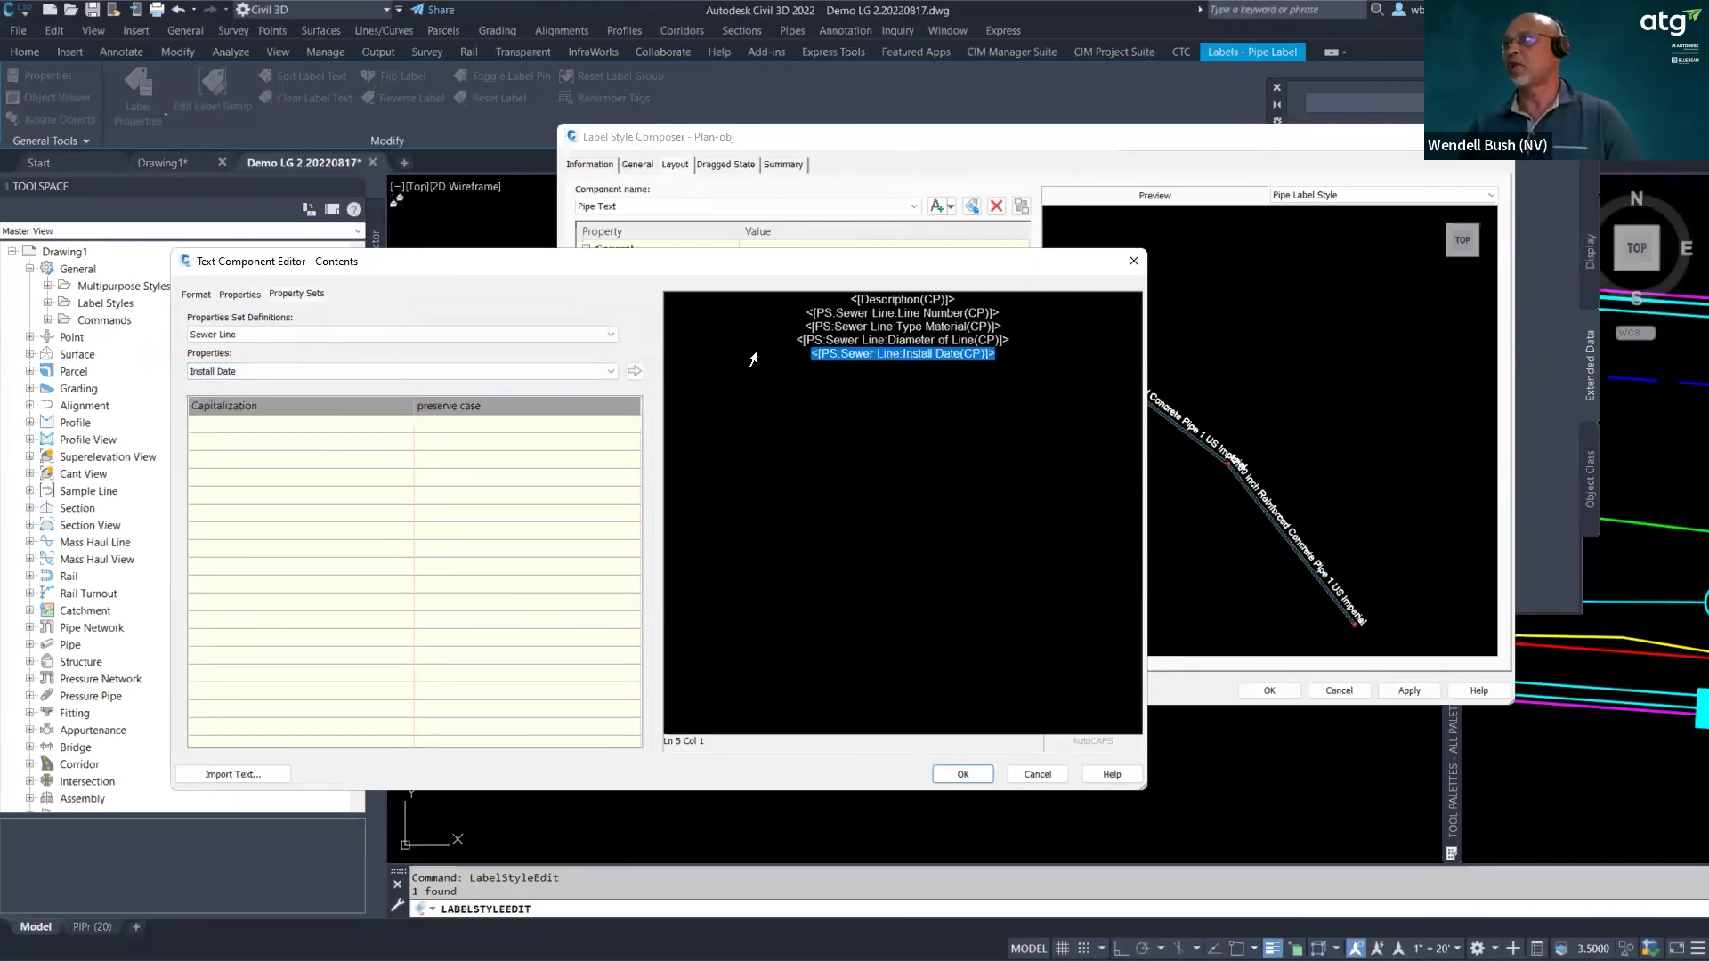
- Accept the edited Pipe Text contents, then apply and save the Plan-obj pipe label style
left_click(1000, 327)
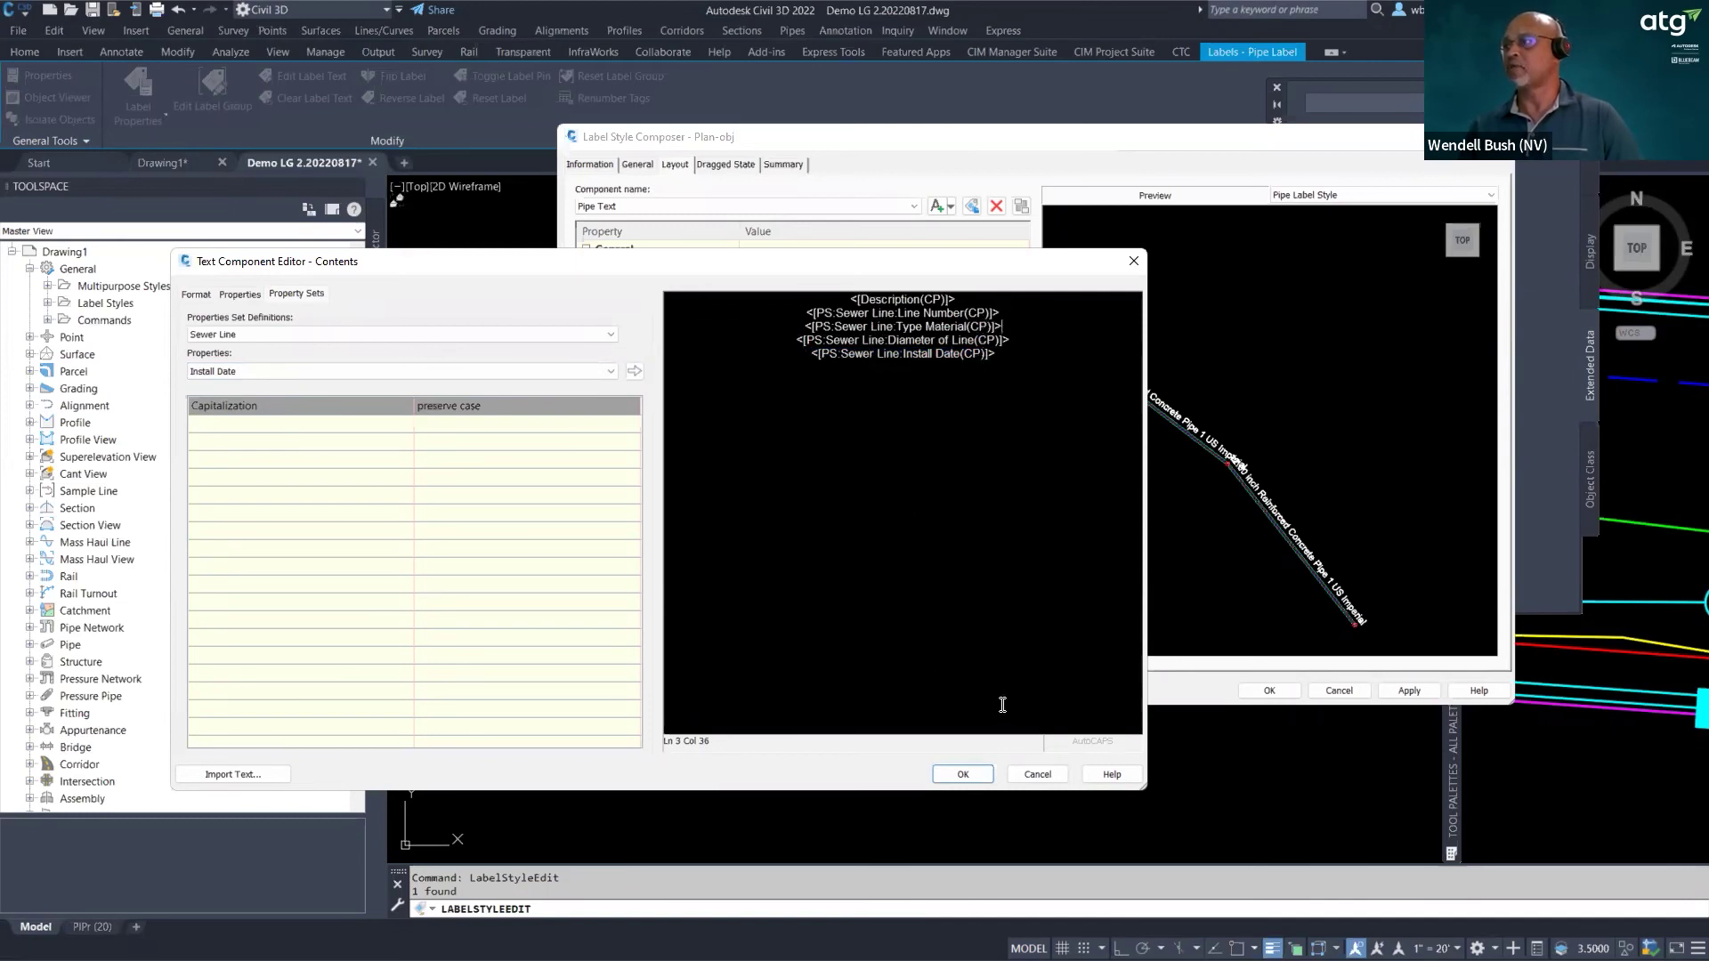
left_click(798, 315)
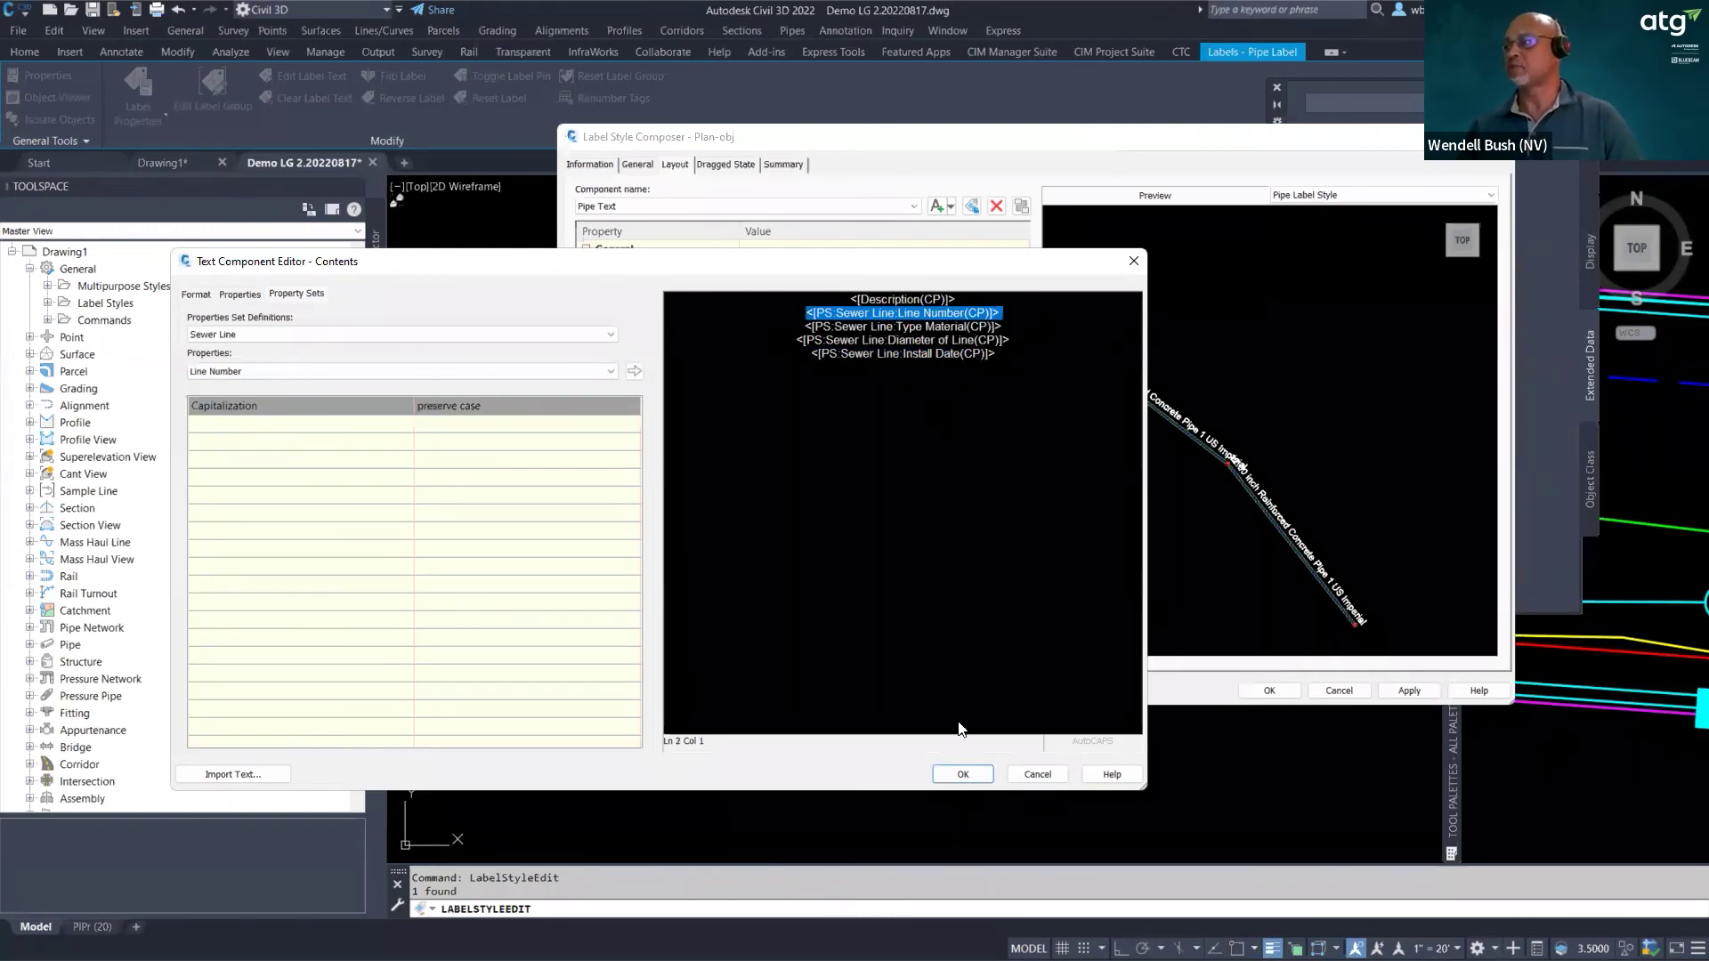
left_click(963, 773)
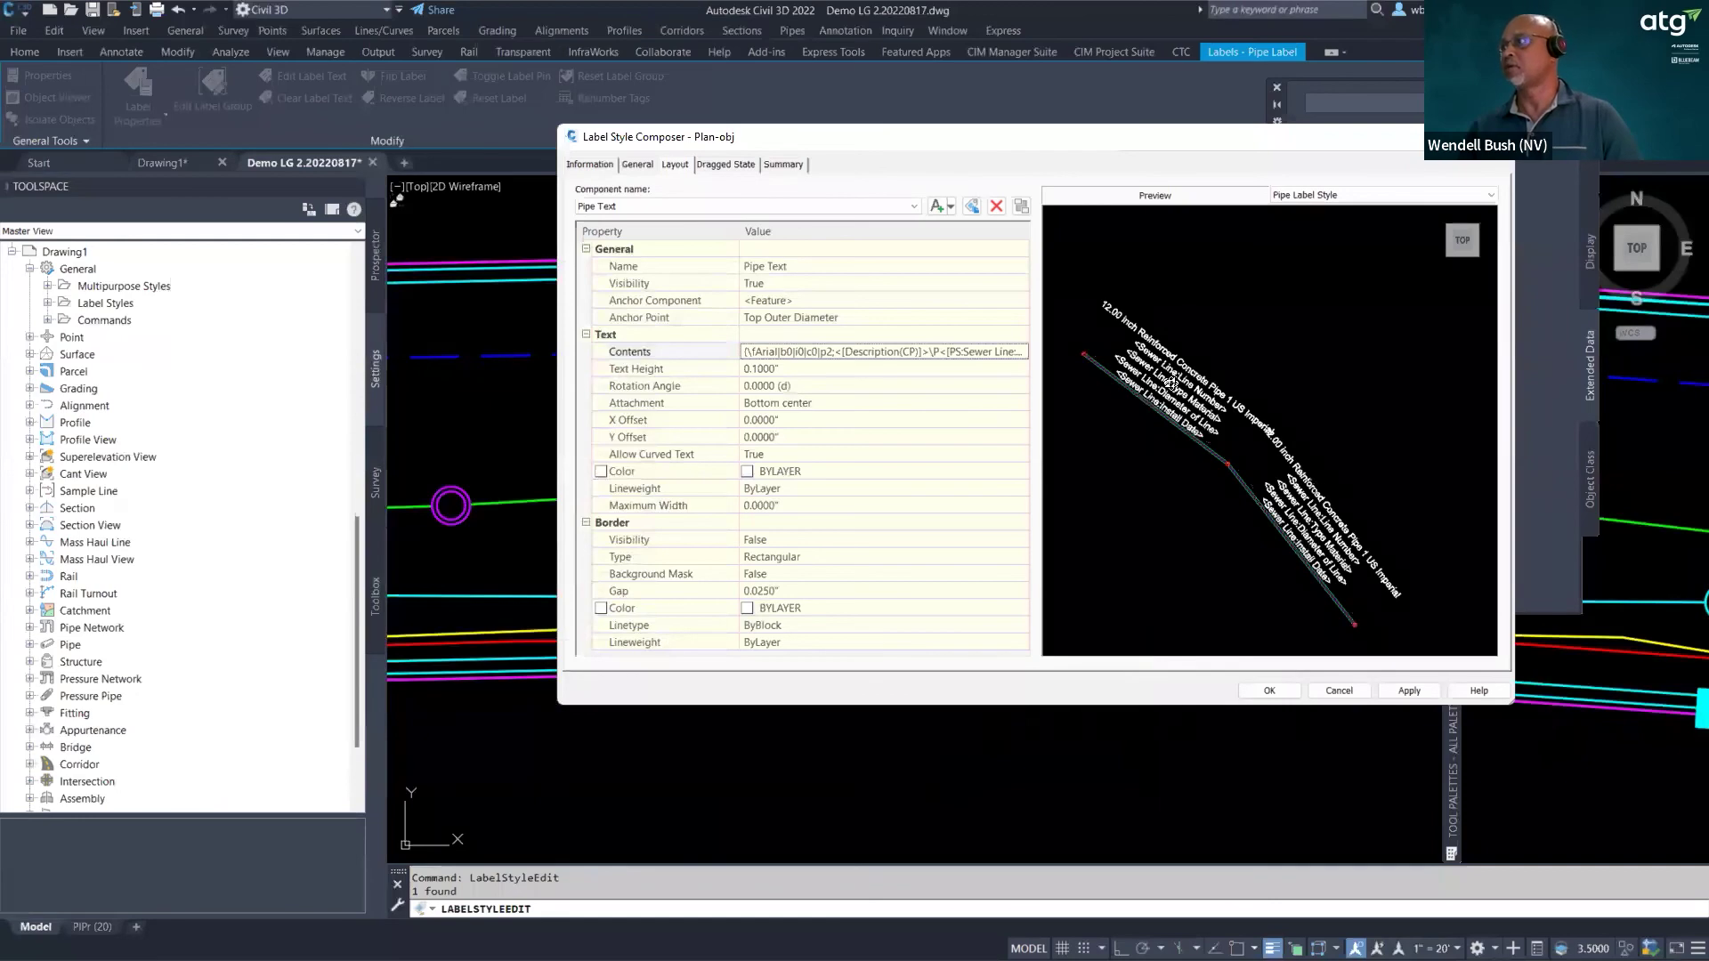
left_click(1410, 692)
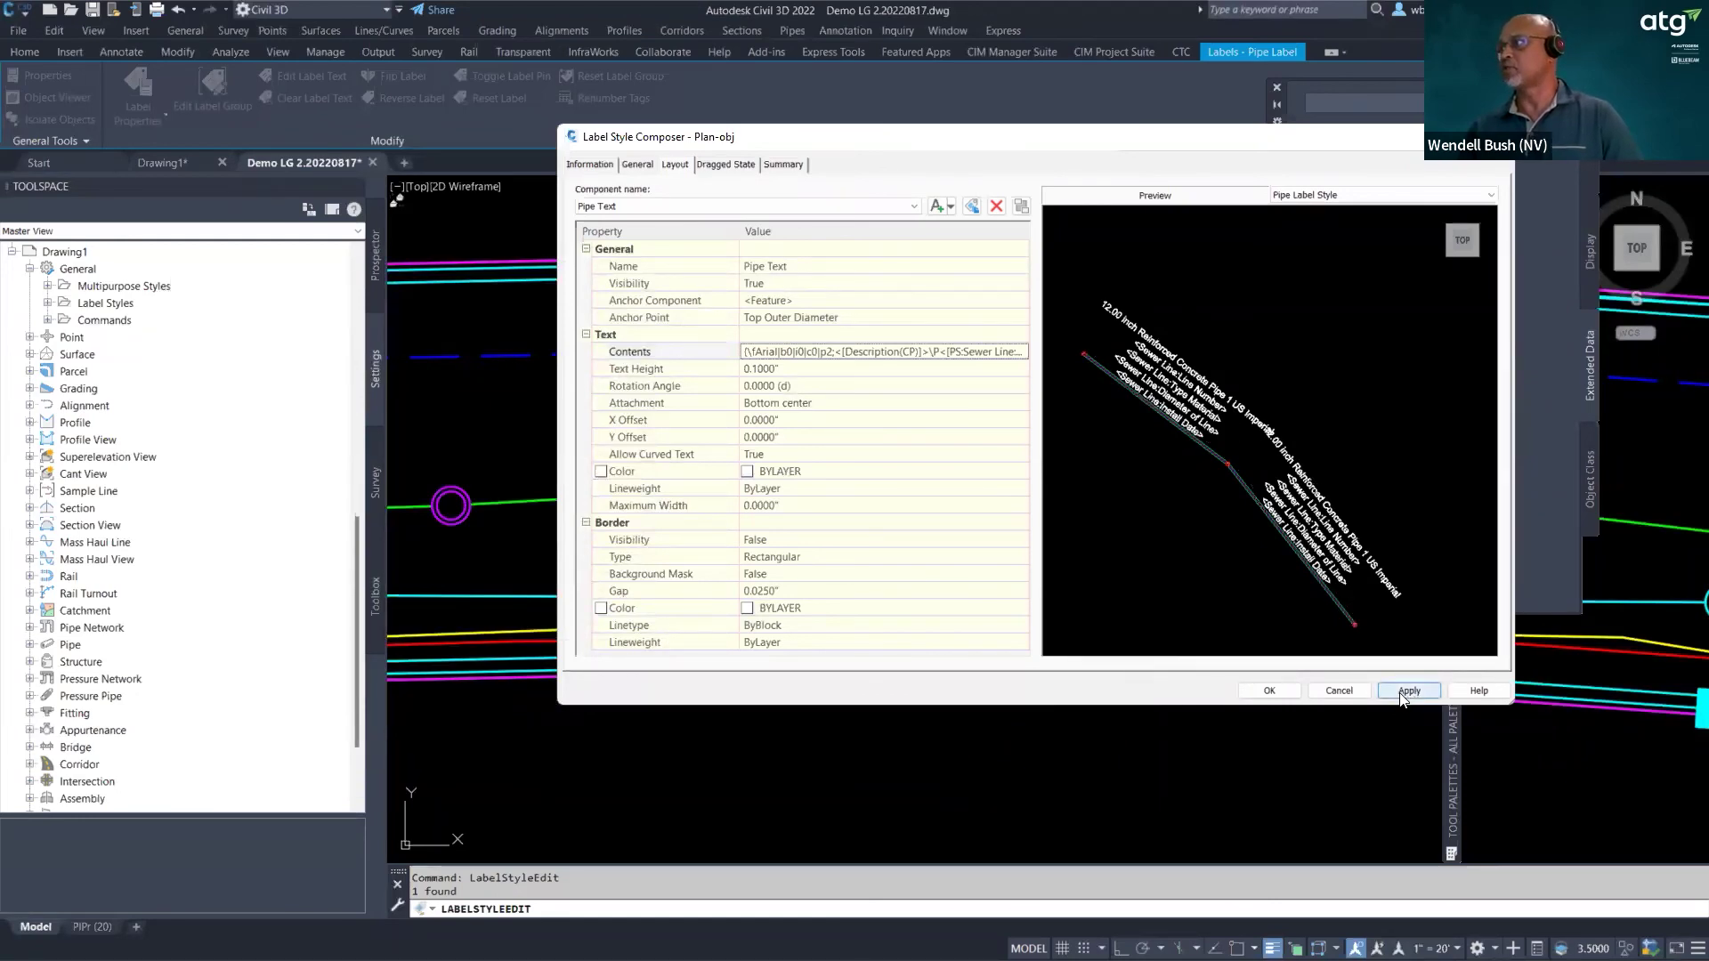
left_click(1271, 690)
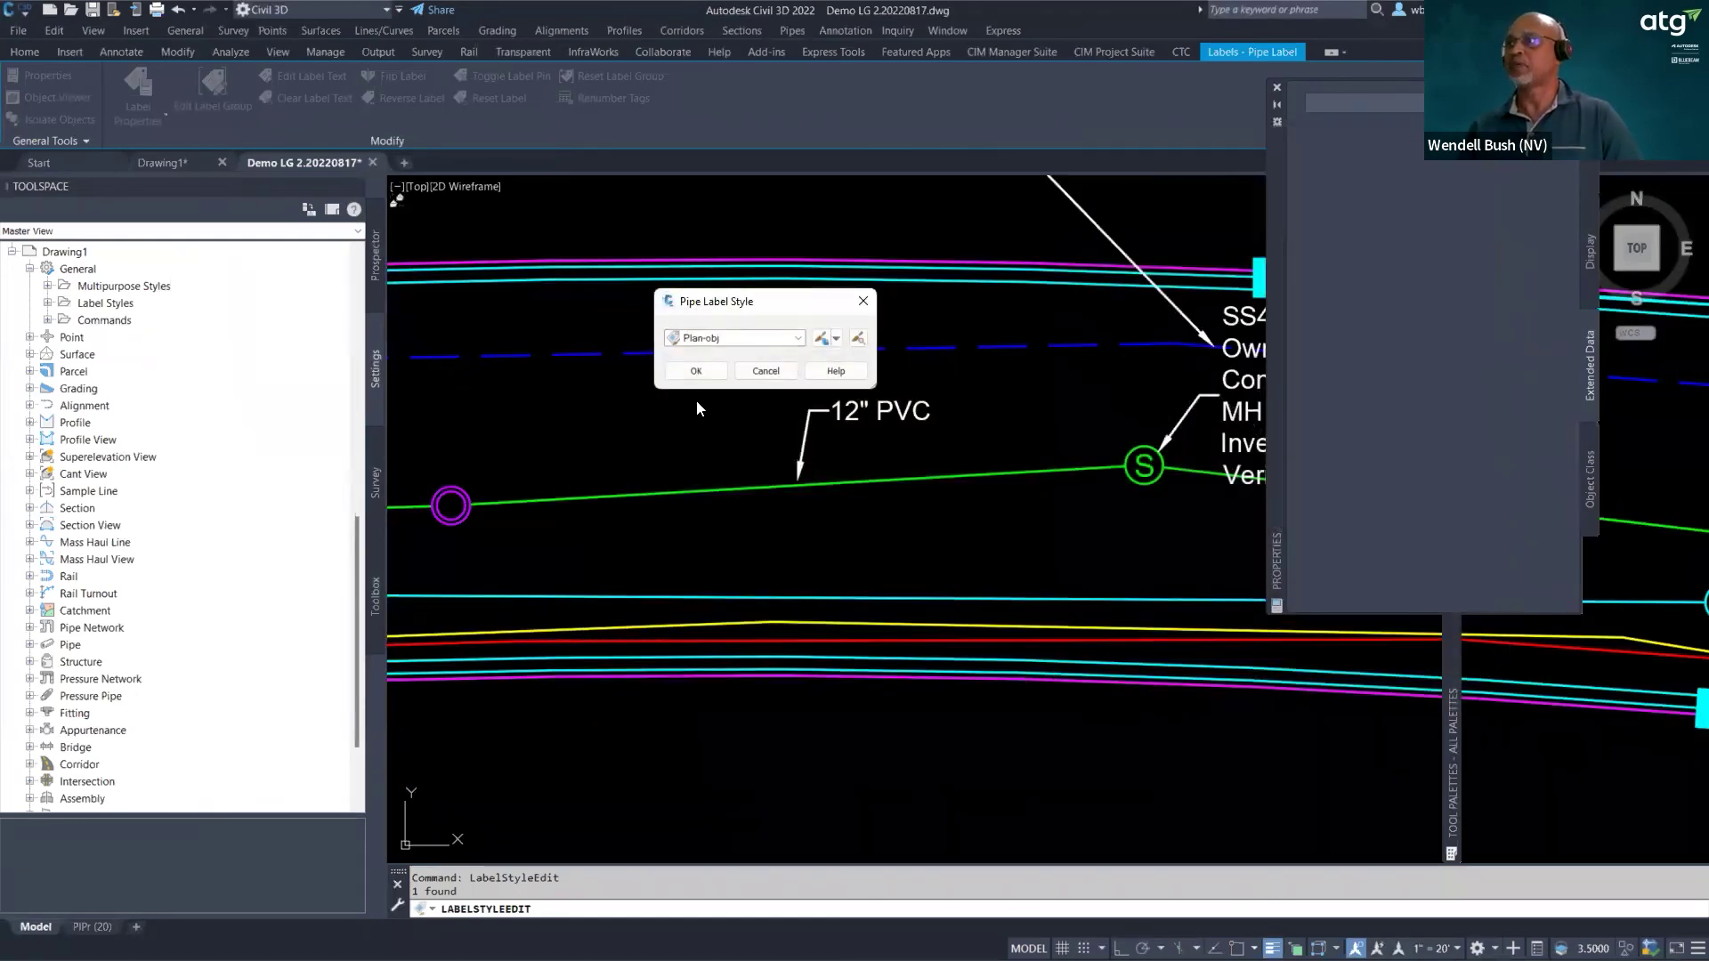
left_click(697, 371)
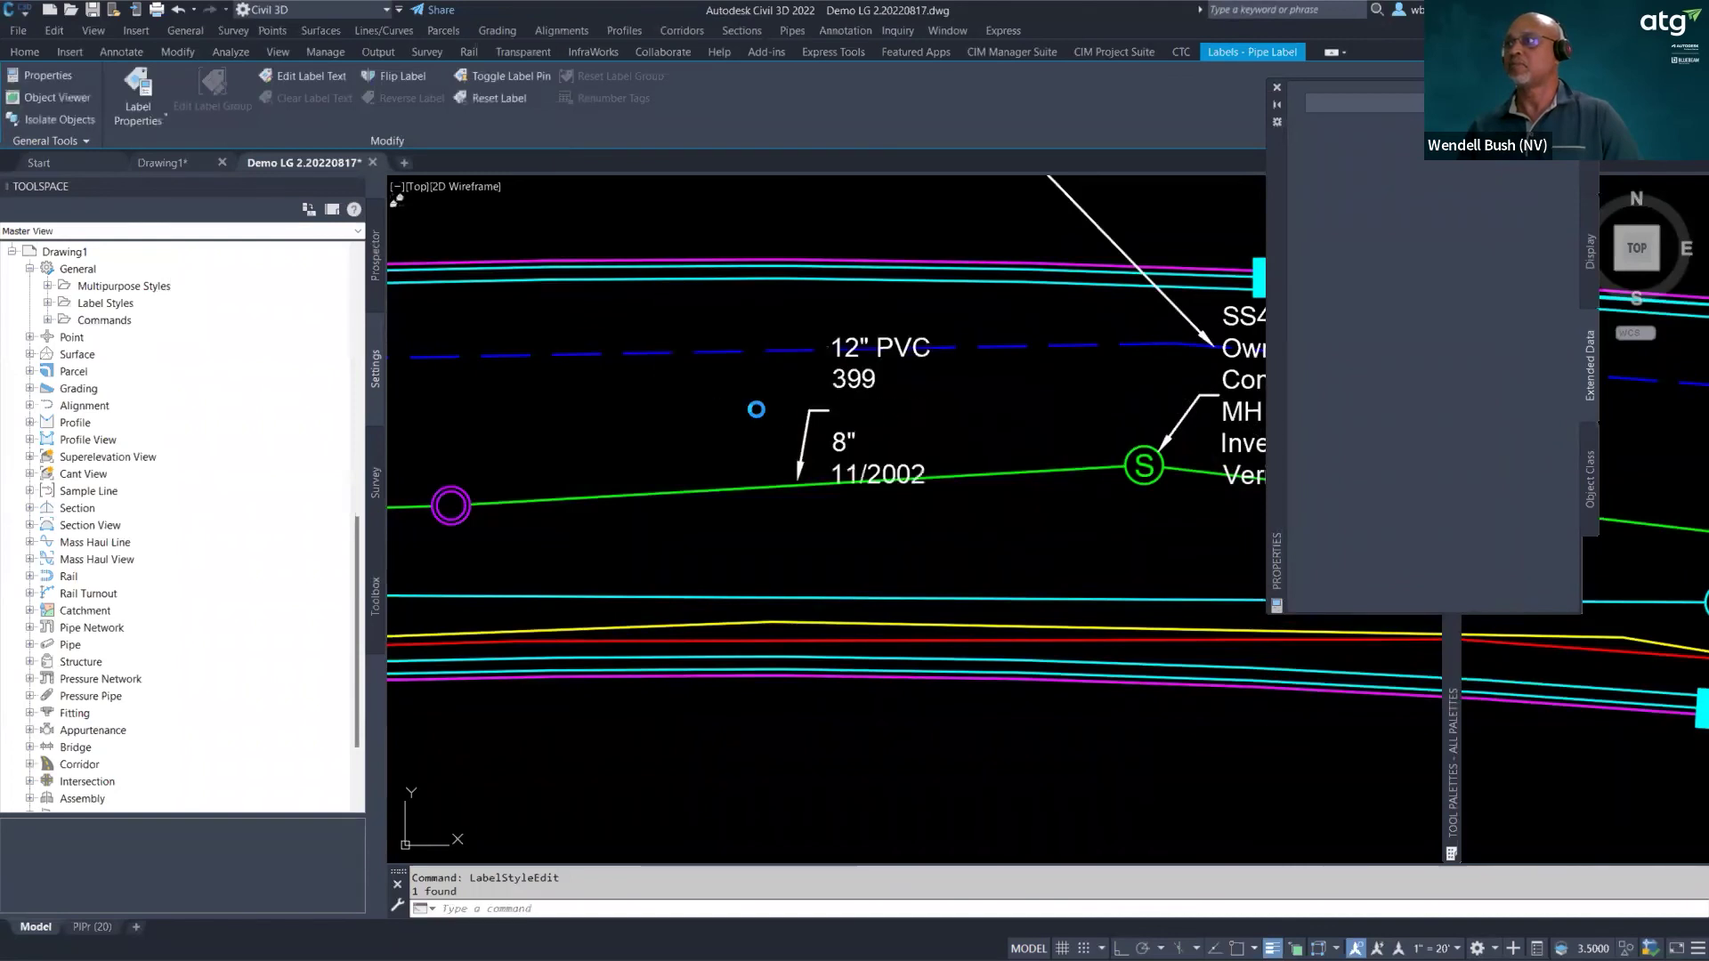
key("Escape")
- Move the pipe label's text block up and to the right, farther from the sewer pipe
scroll(882, 391, "down", 3)
scroll(885, 396, "up", 5)
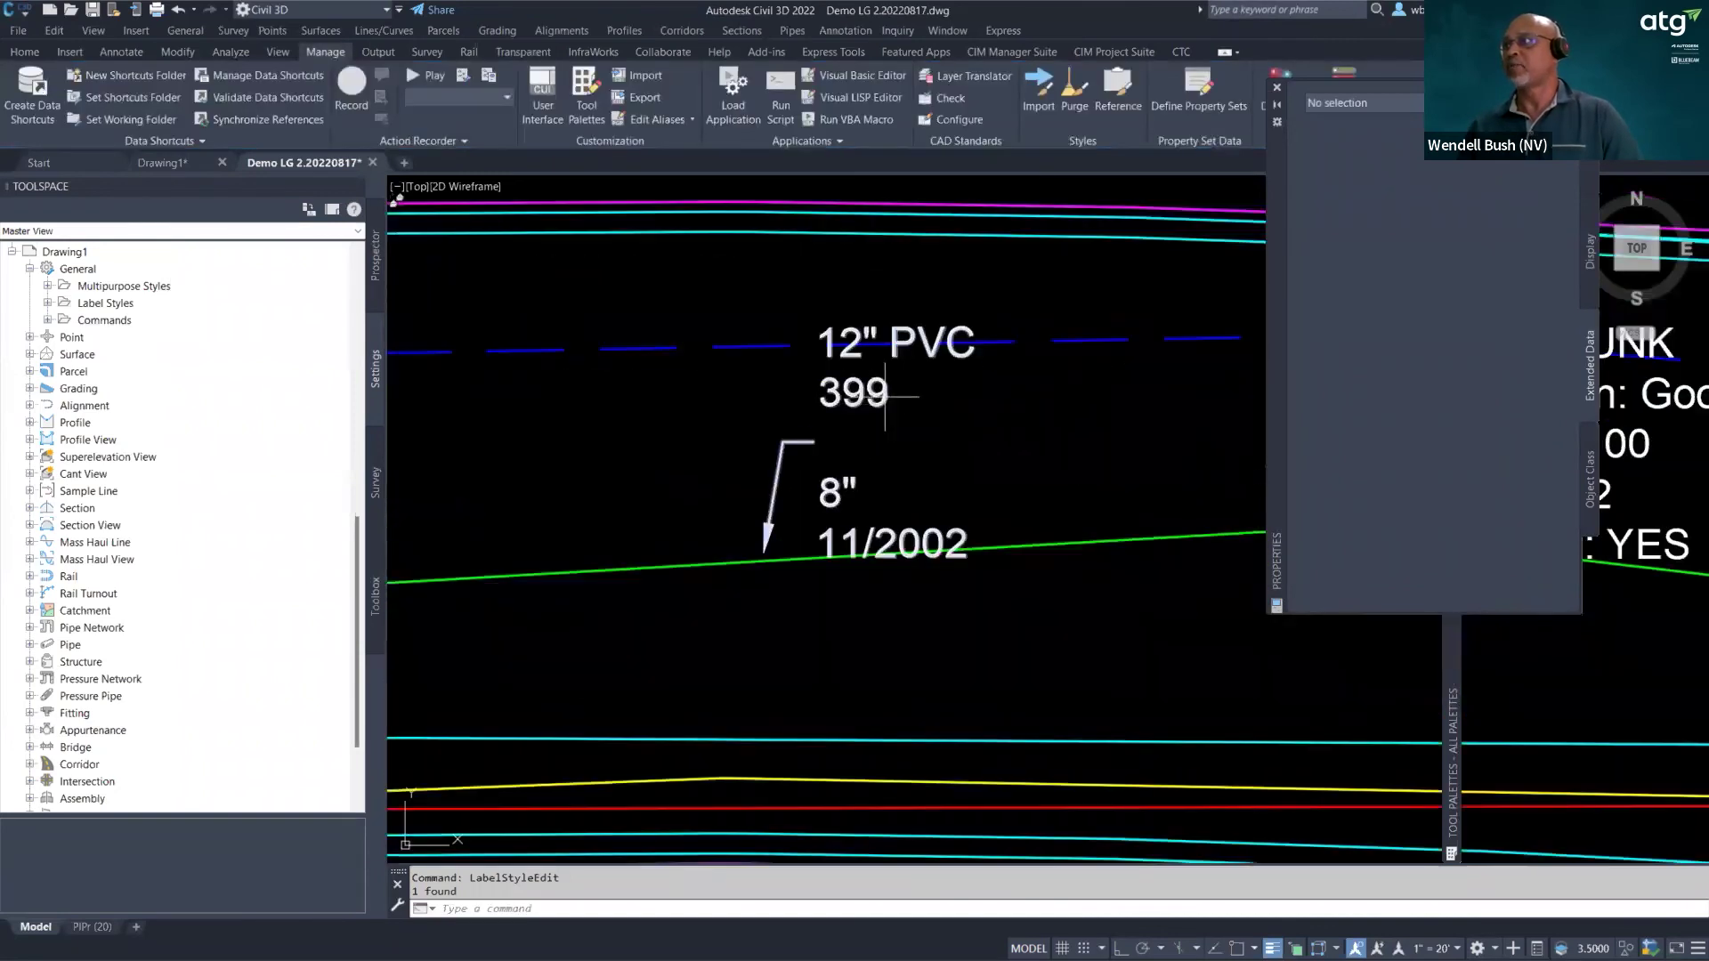
left_click(885, 396)
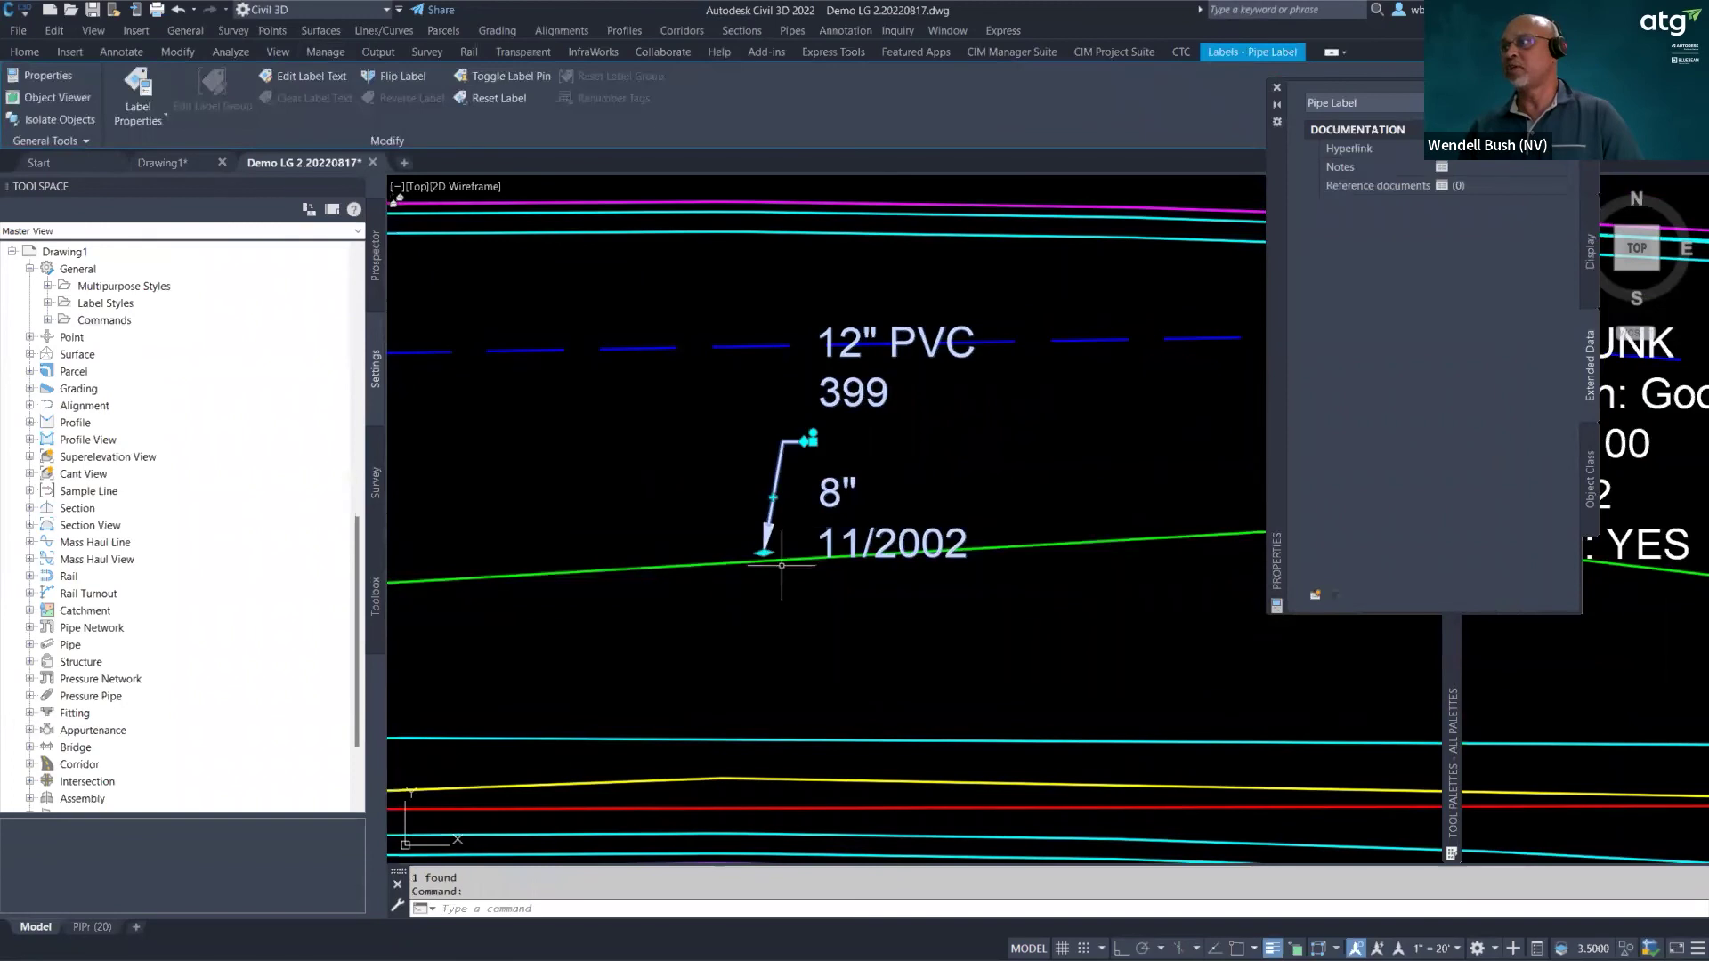
left_click(807, 441)
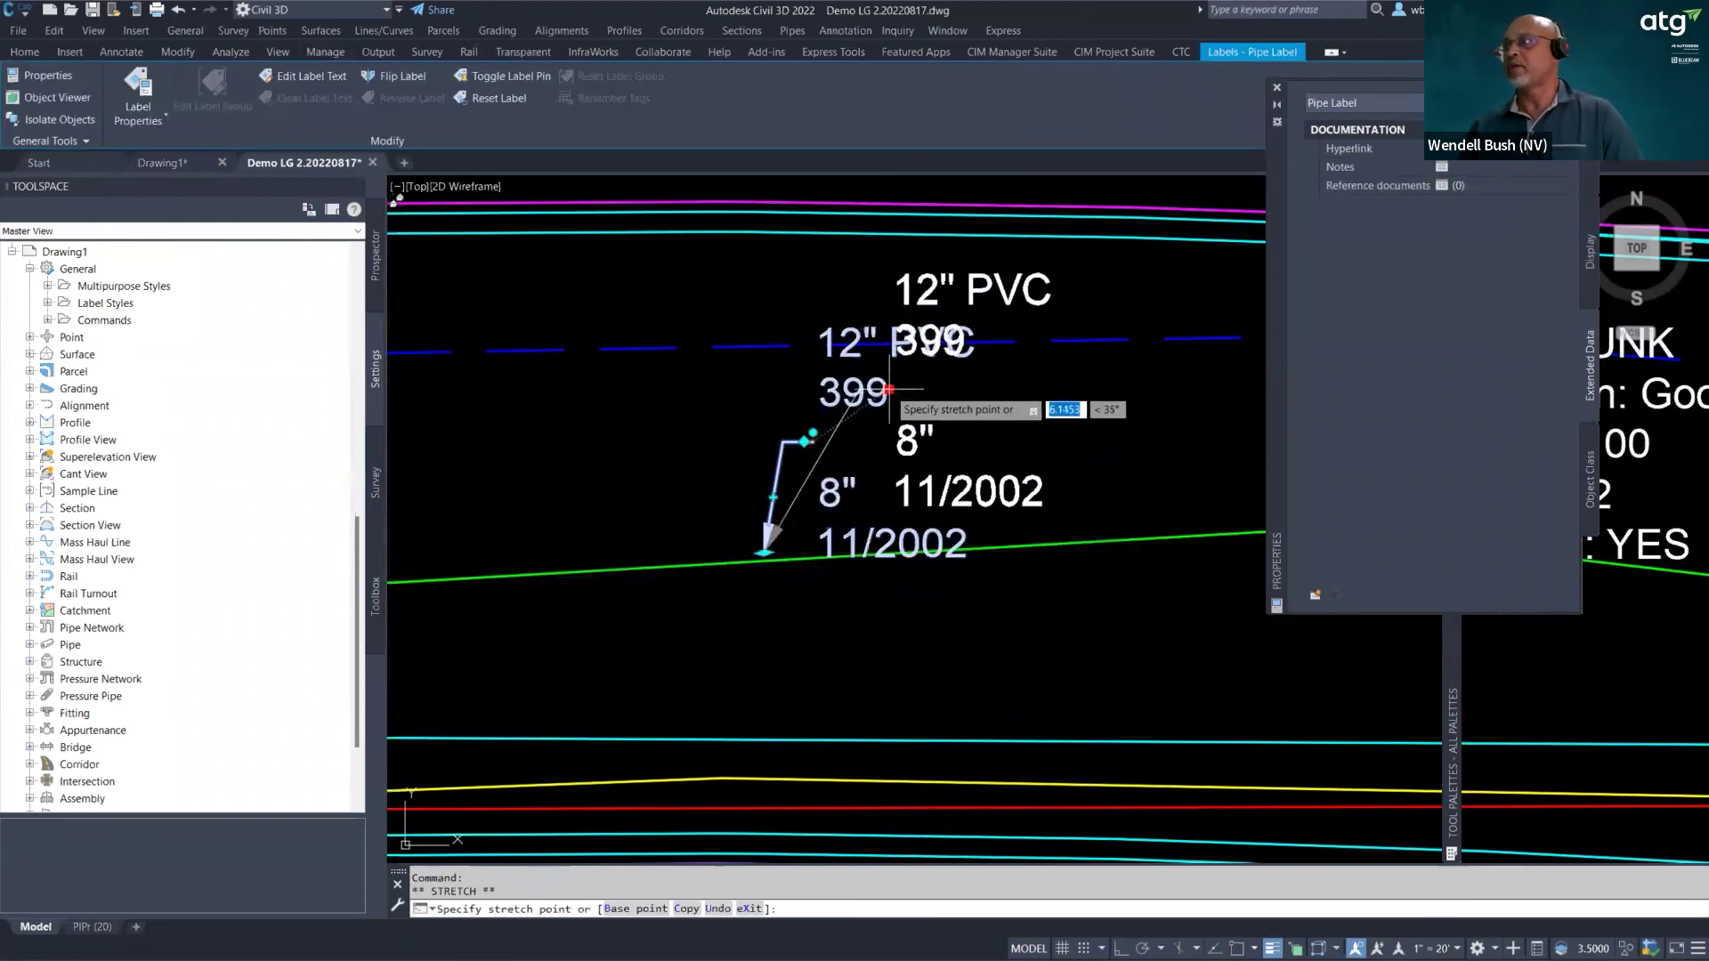
left_click(889, 389)
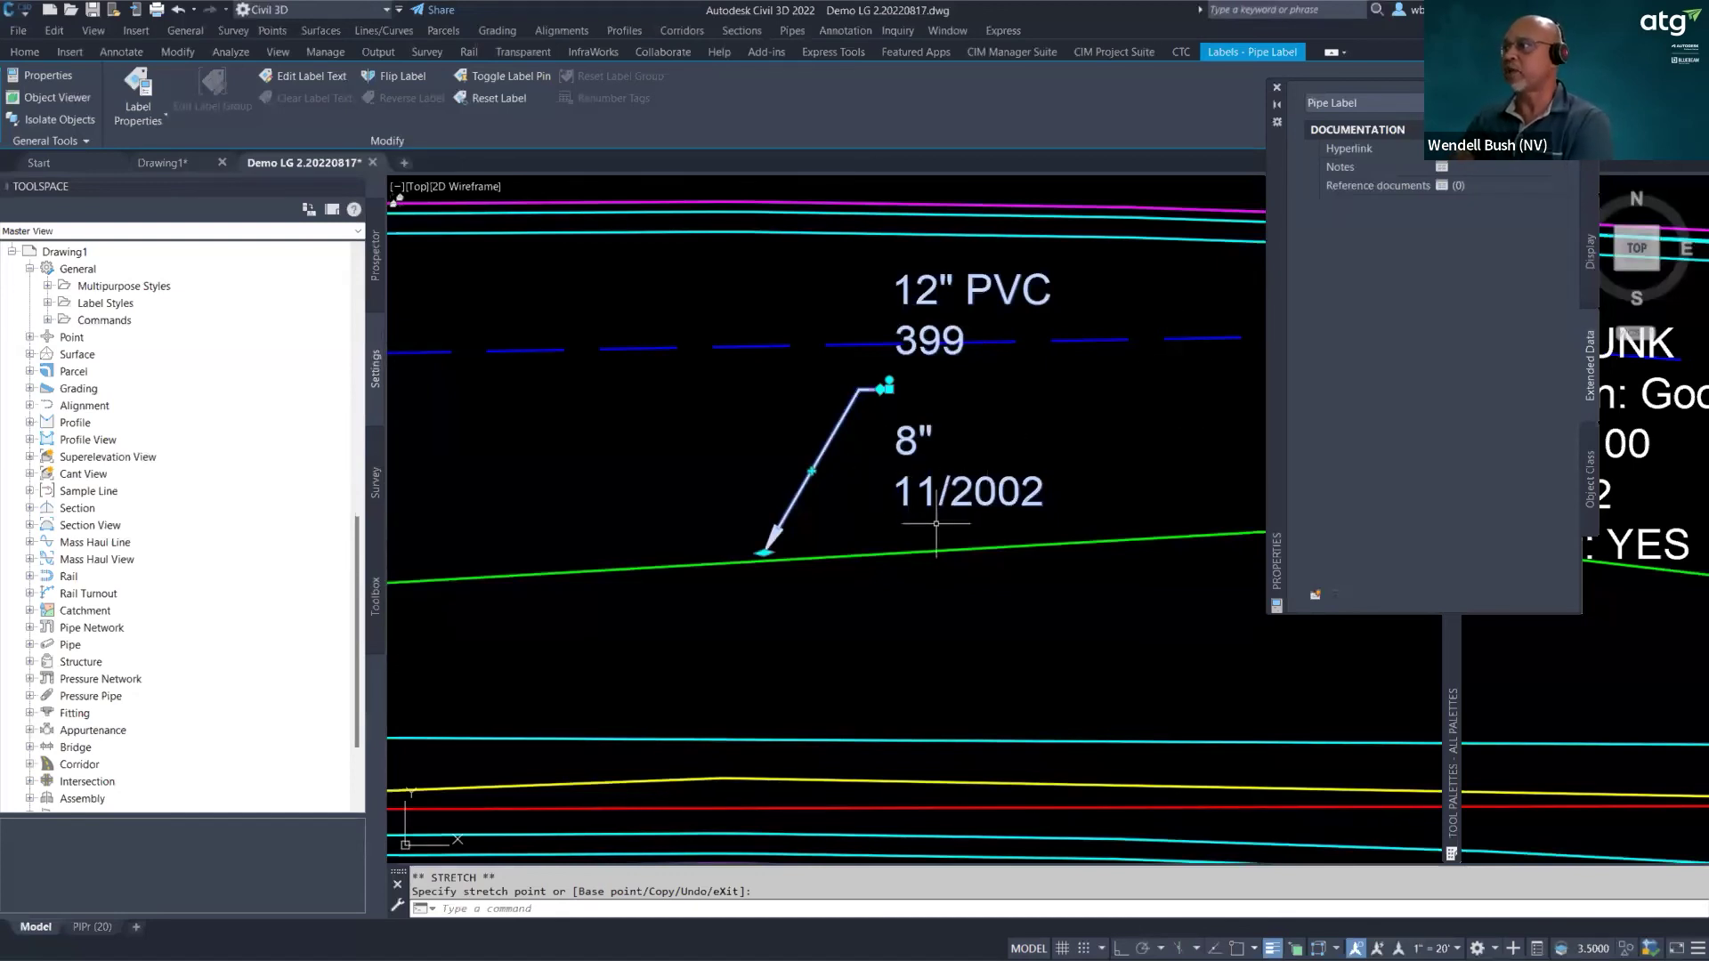
key("Escape")
- Select the labelled sewer pipe and set its Sewer Line Type Material to PVC
left_click(955, 553)
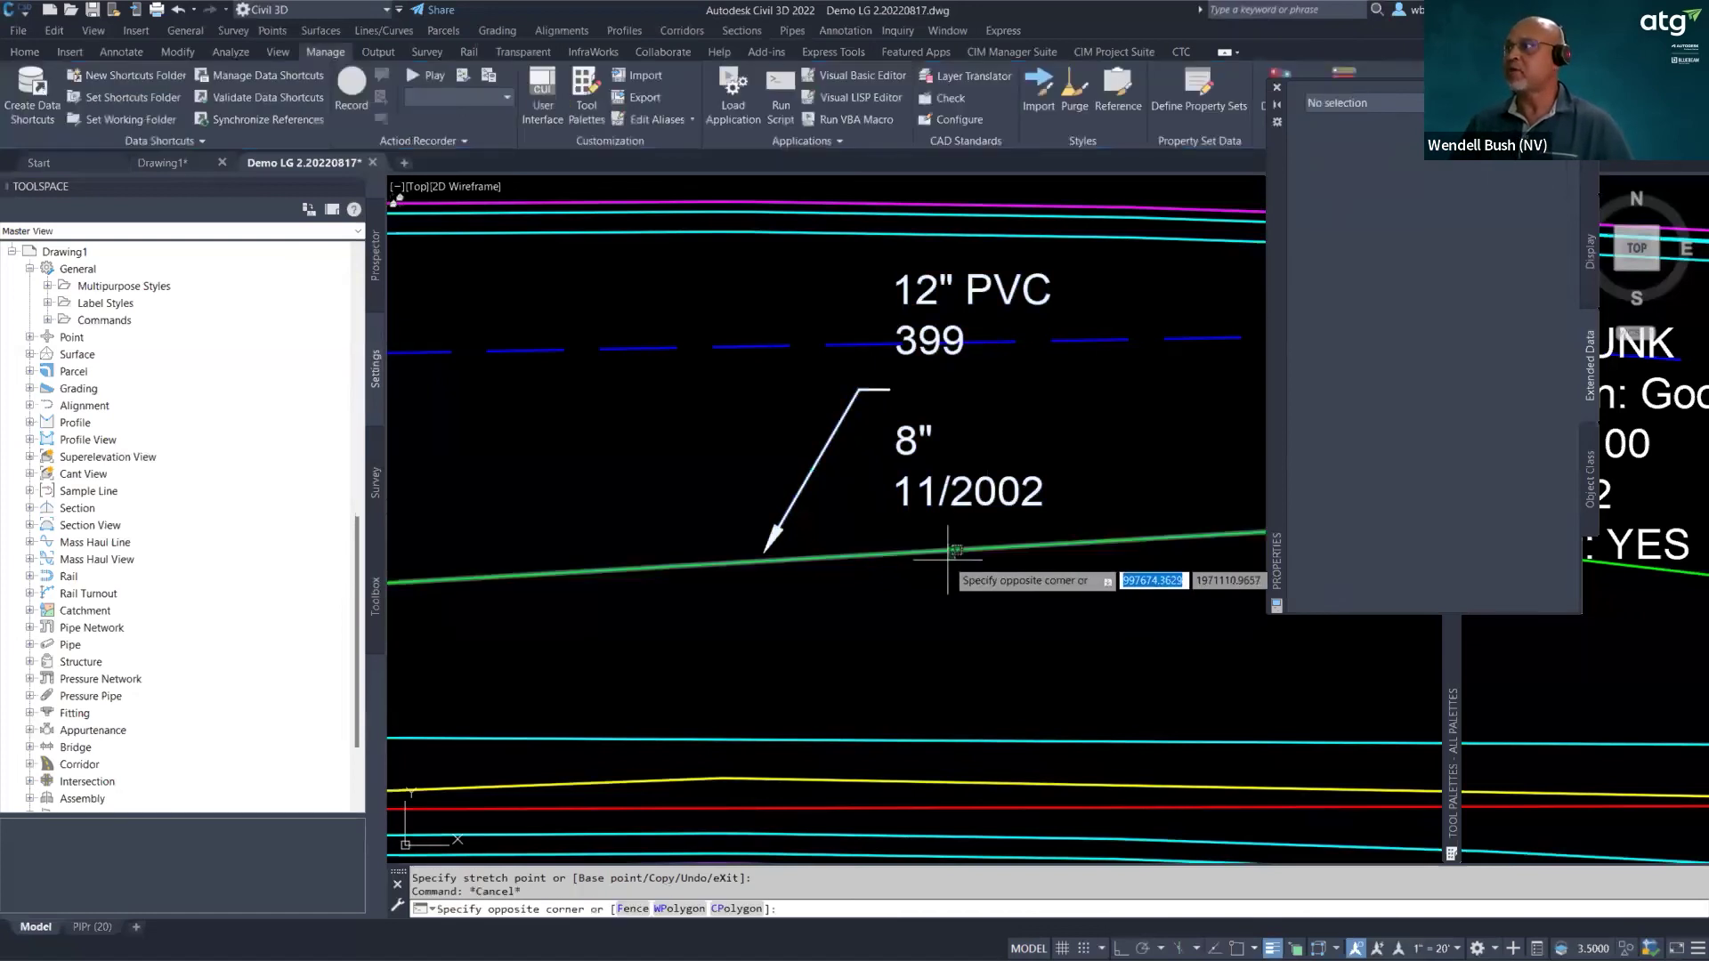
left_click(916, 580)
left_click(1449, 302)
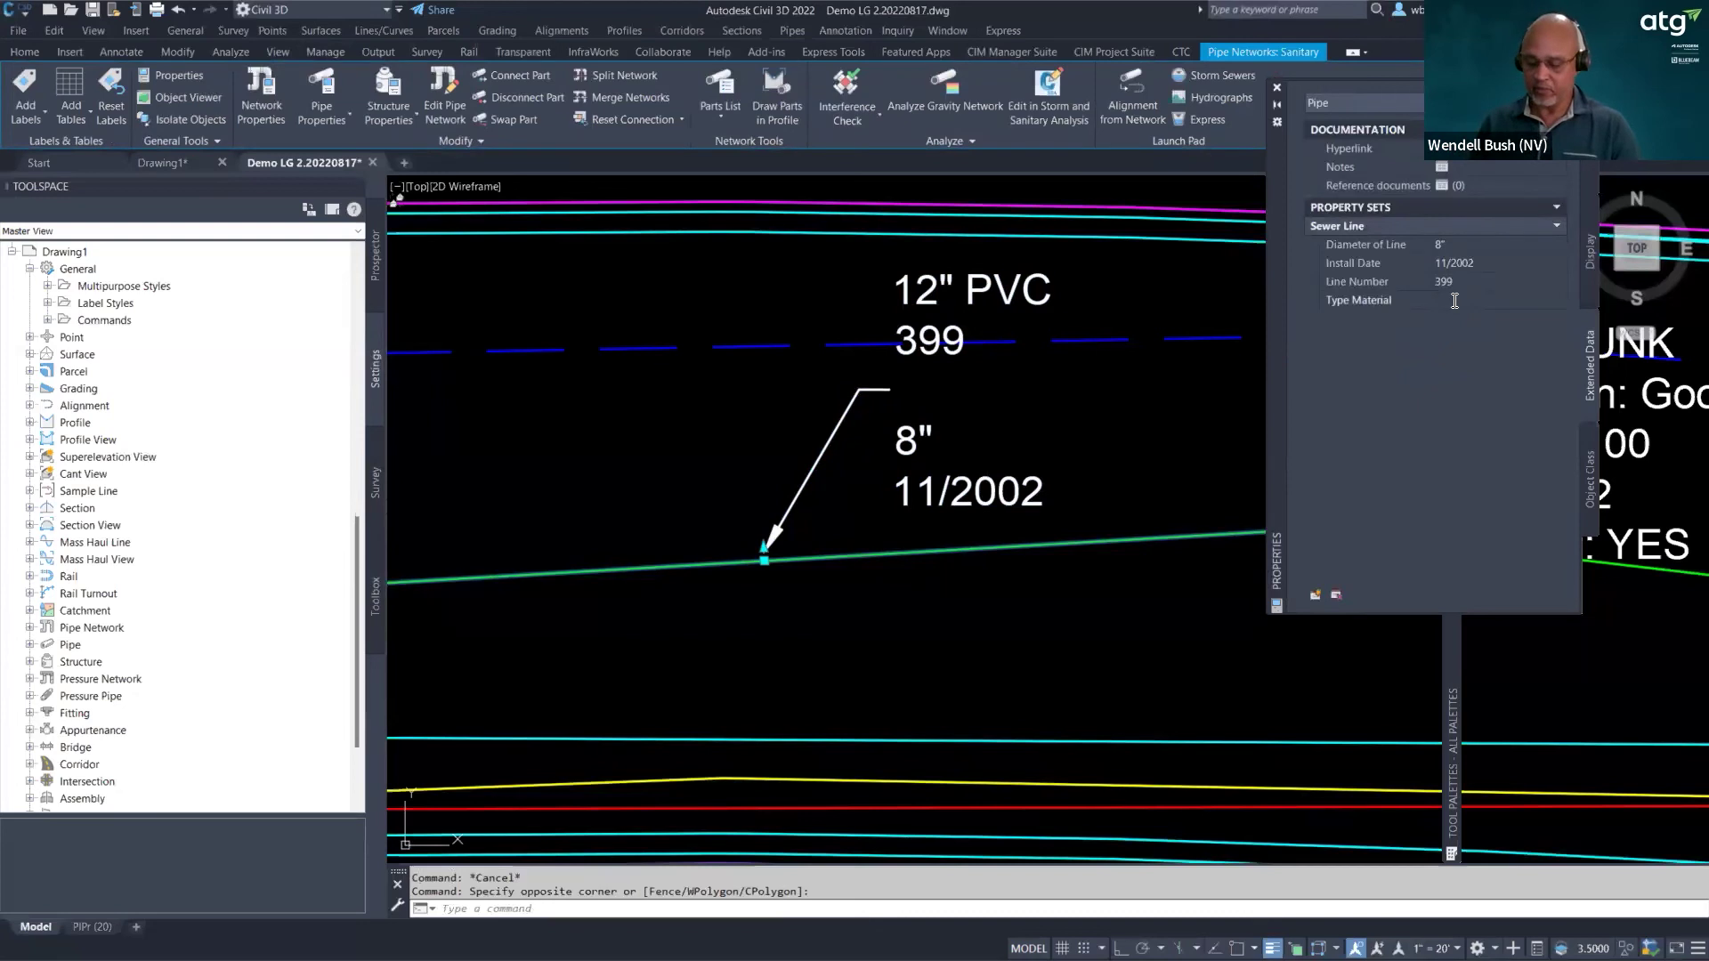
type("P")
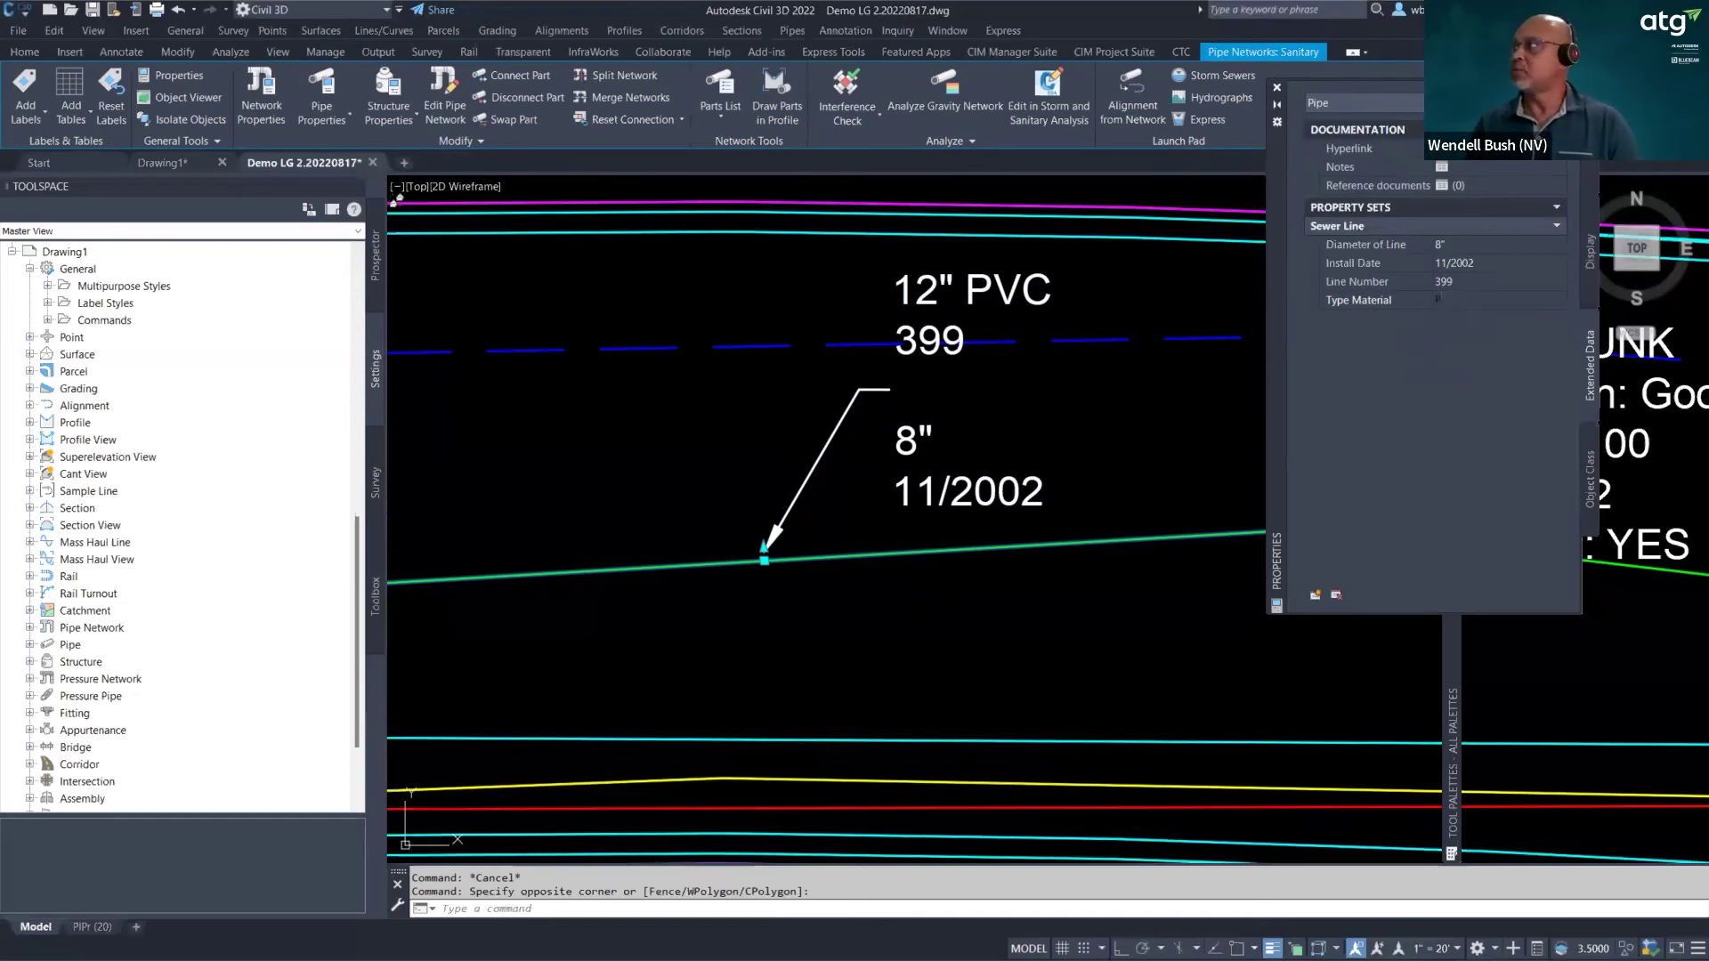
type("VC")
key("Return")
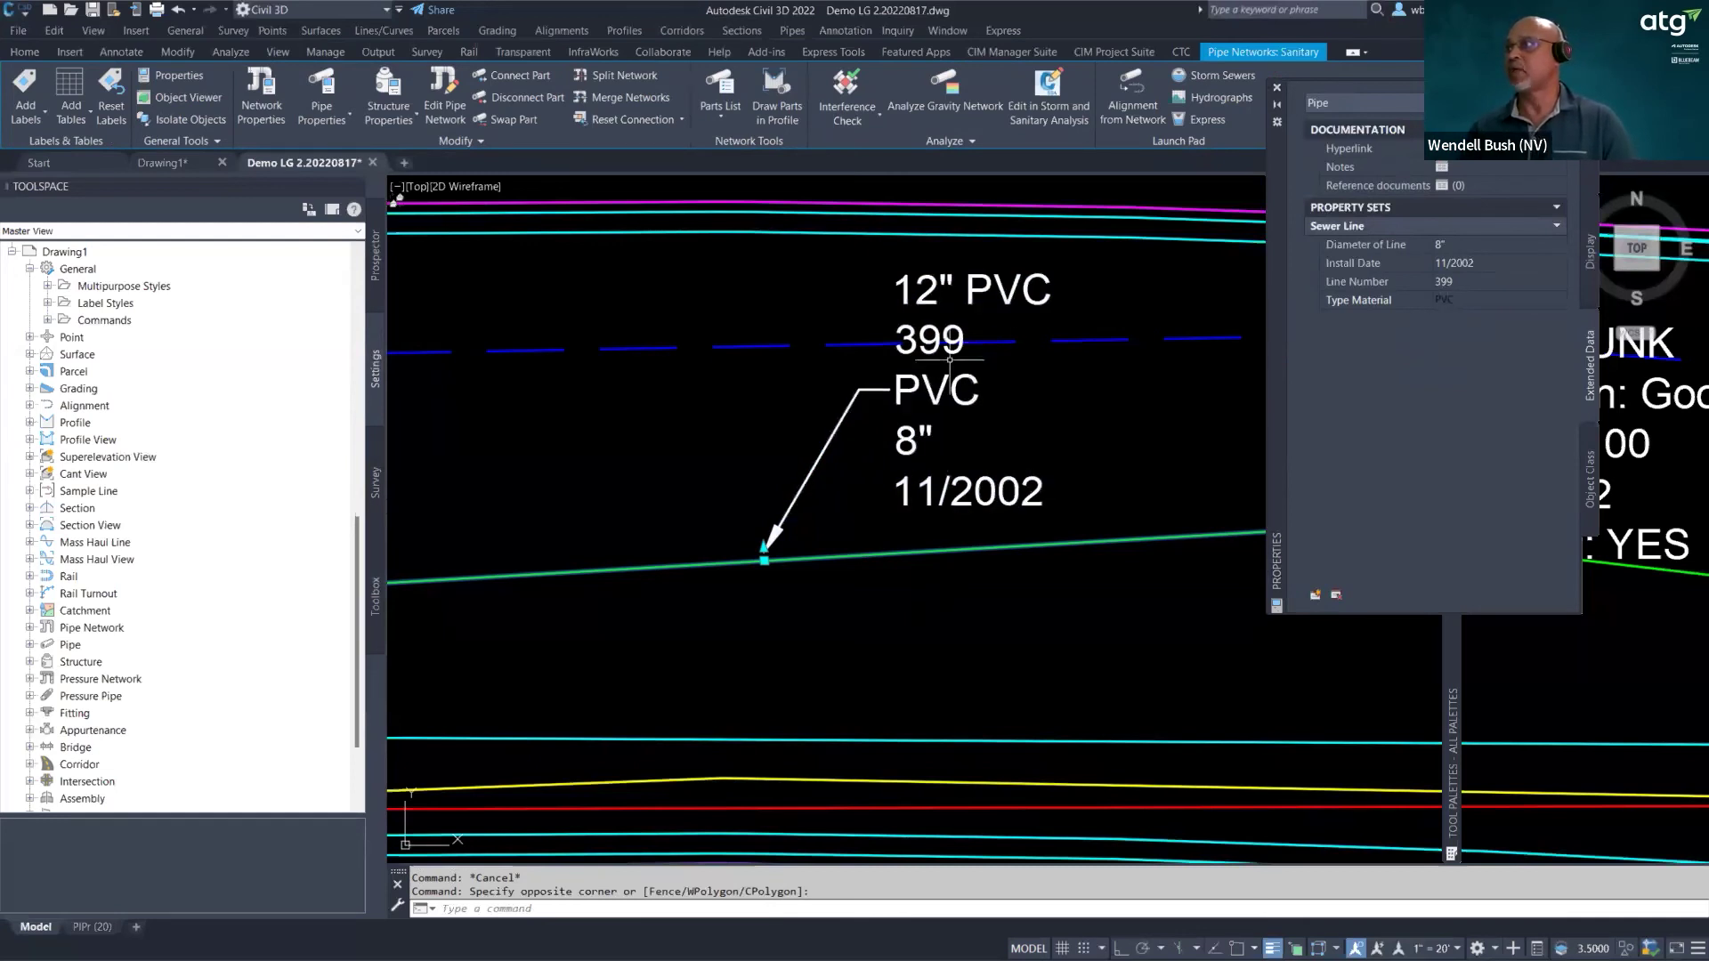
- Set the pipe's Line Number to 400 and its Install Date to 11/2009
left_click(1473, 283)
type("400")
key("Return")
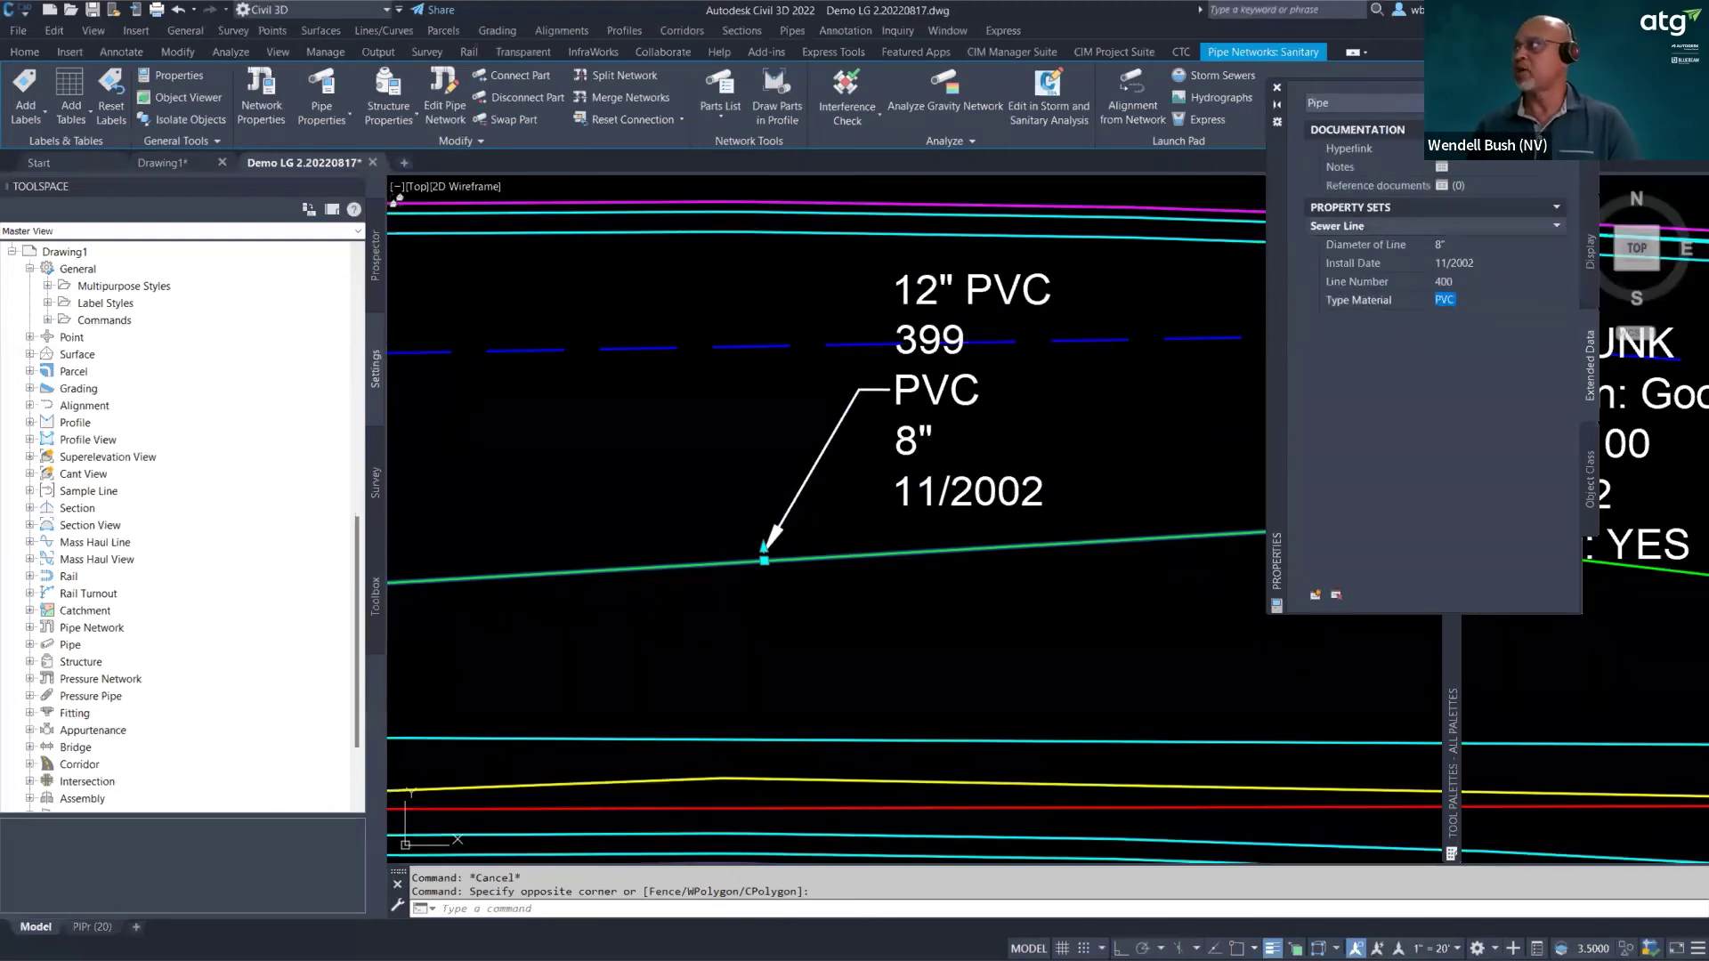
left_click(1501, 265)
left_click(1502, 265)
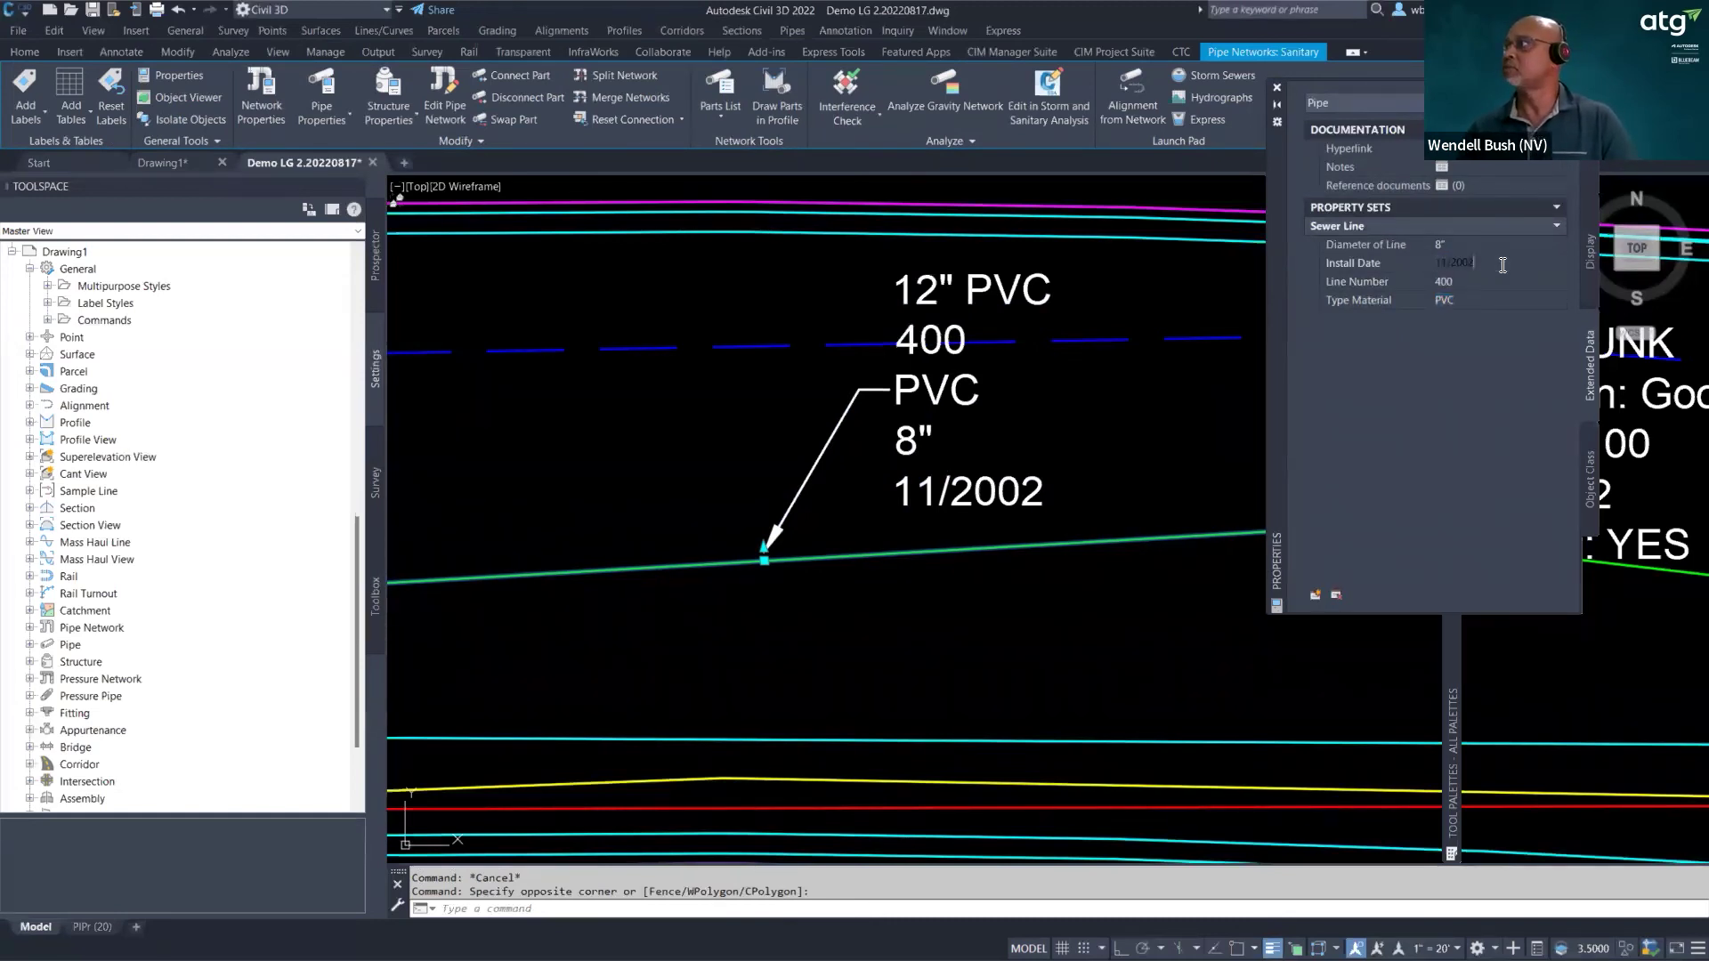
key("BackSpace")
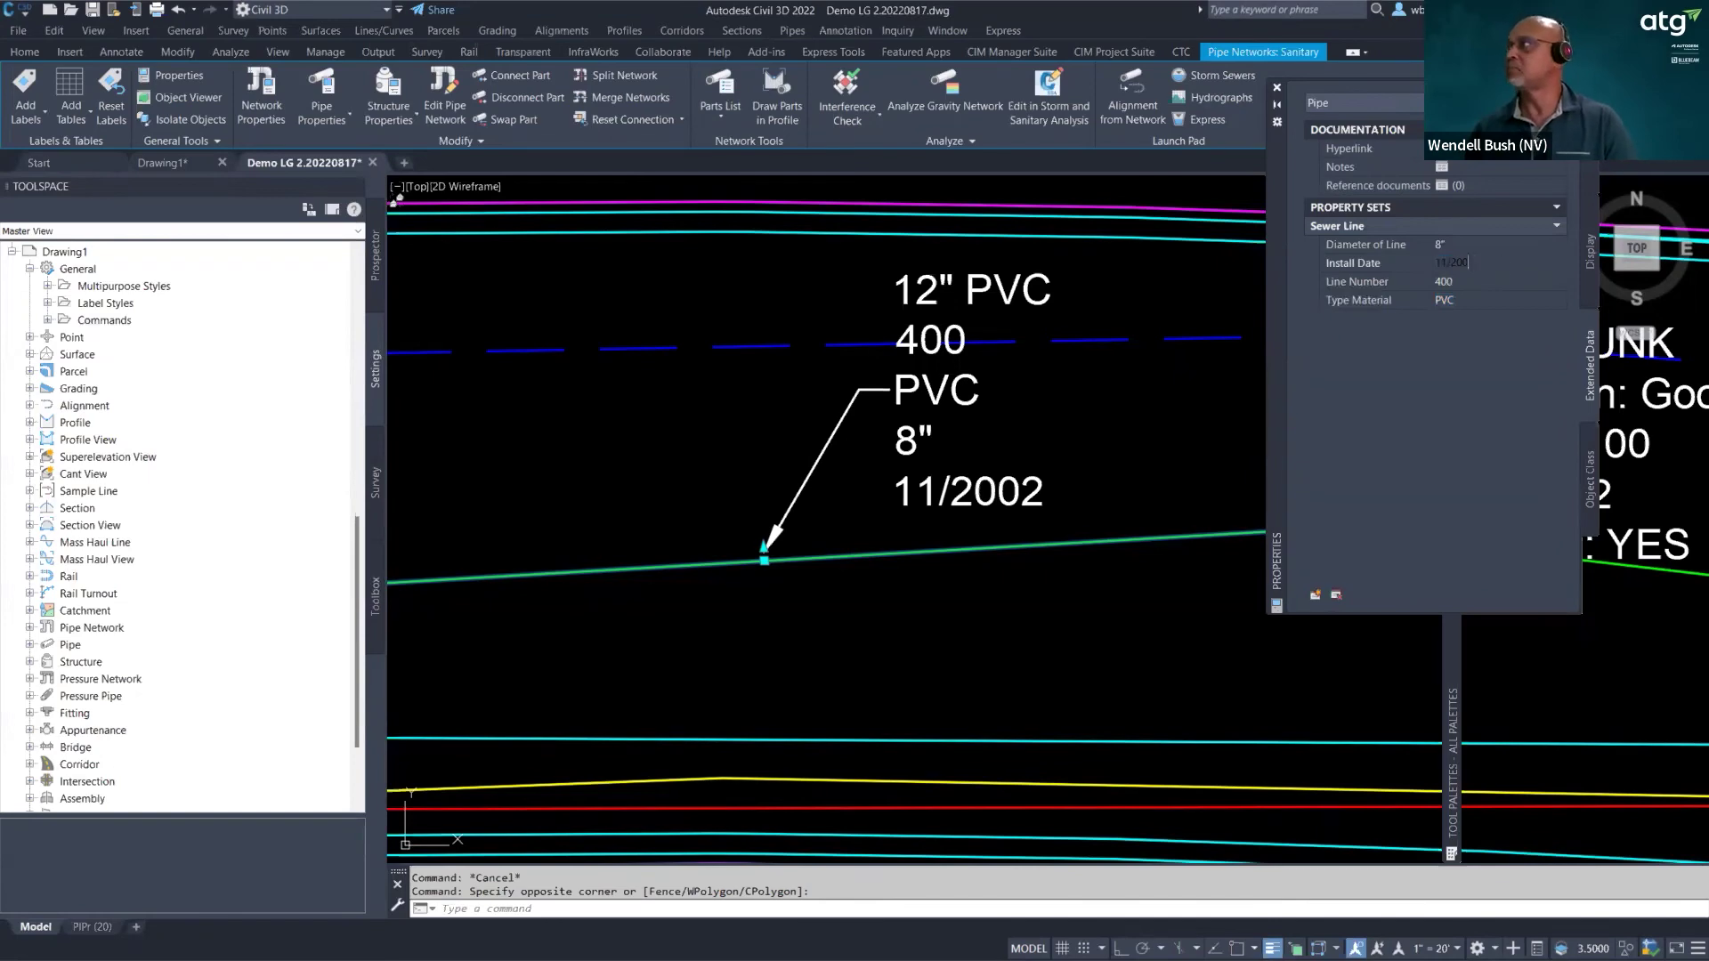
type("9")
key("Return")
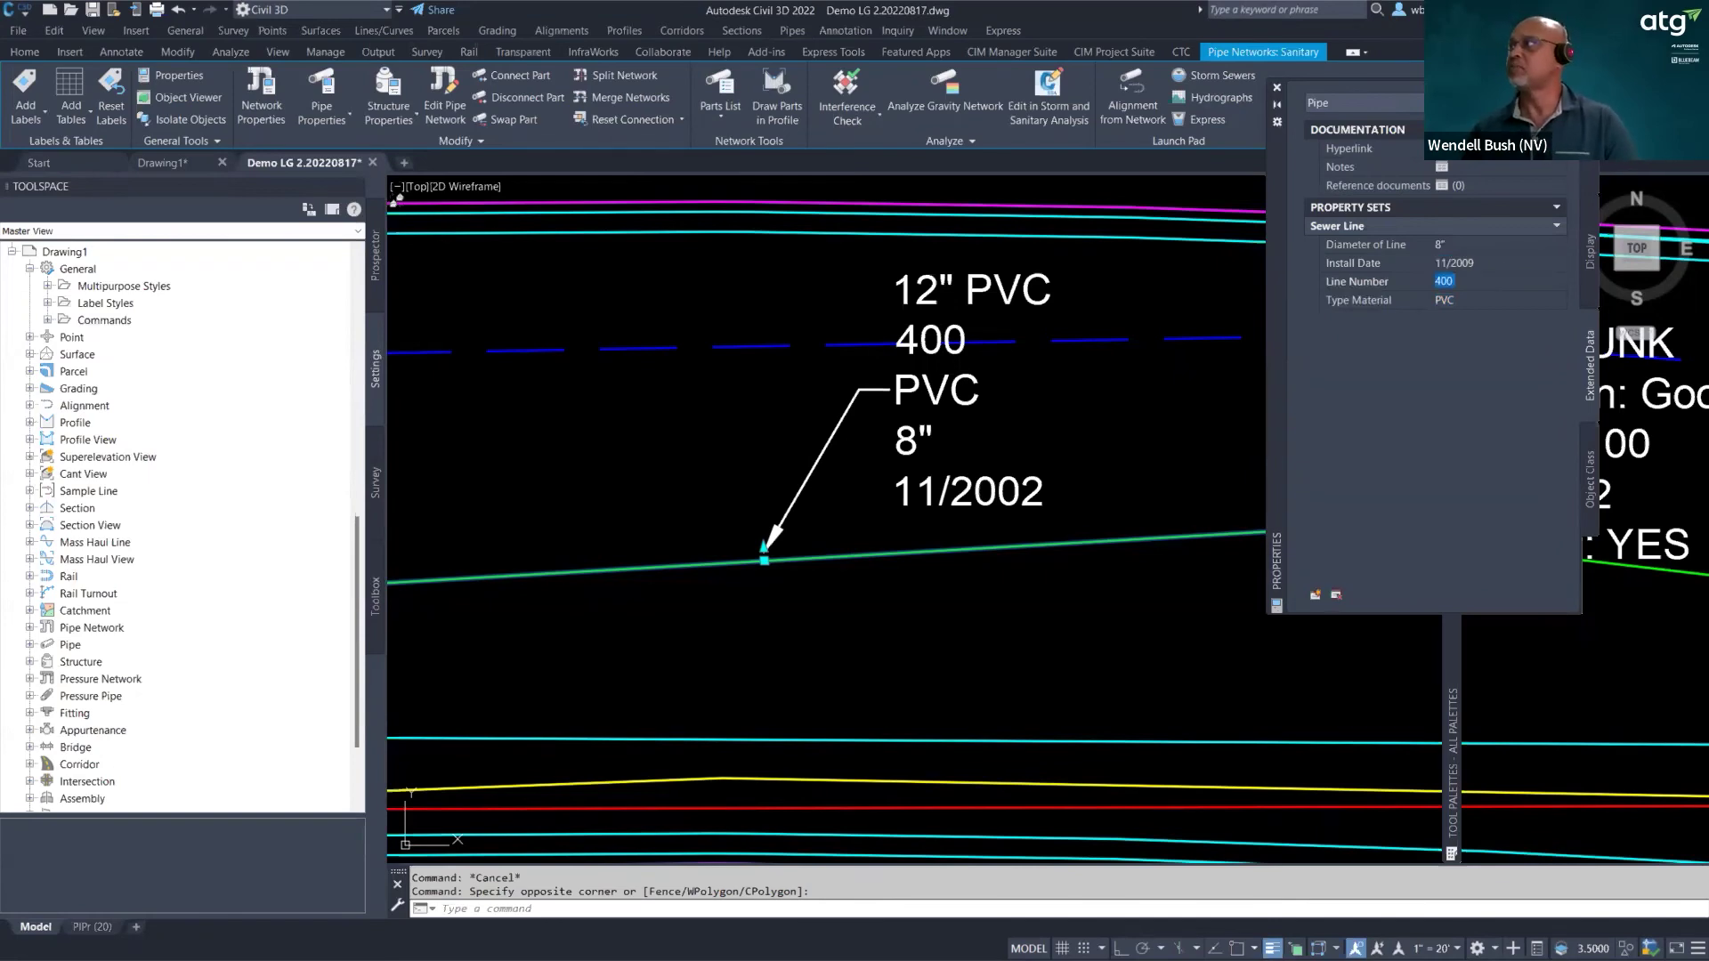
key("Escape")
- Add a plan label to the sewer pipe between manholes SS4 and SS5
scroll(928, 470, "down", 4)
middle_click_drag(971, 561, 631, 477)
scroll(881, 485, "down", 3)
scroll(1157, 489, "up", 1)
scroll(988, 516, "down", 2)
scroll(996, 508, "up", 2)
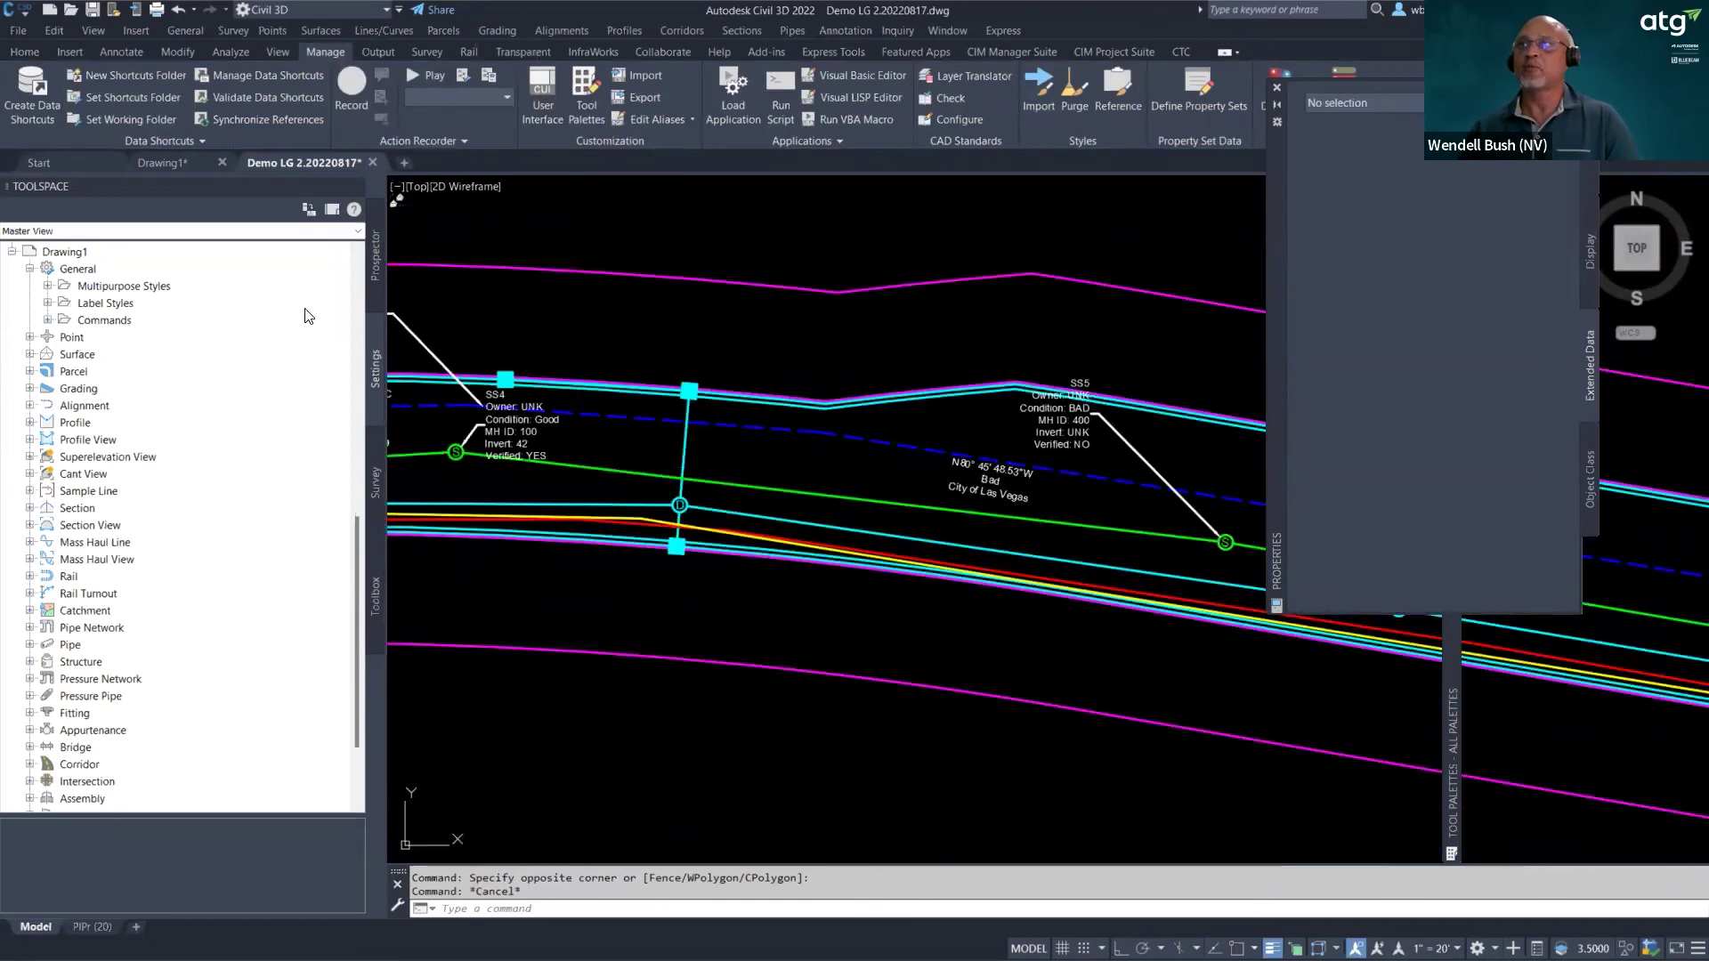
scroll(690, 495, "down", 4)
scroll(593, 481, "up", 4)
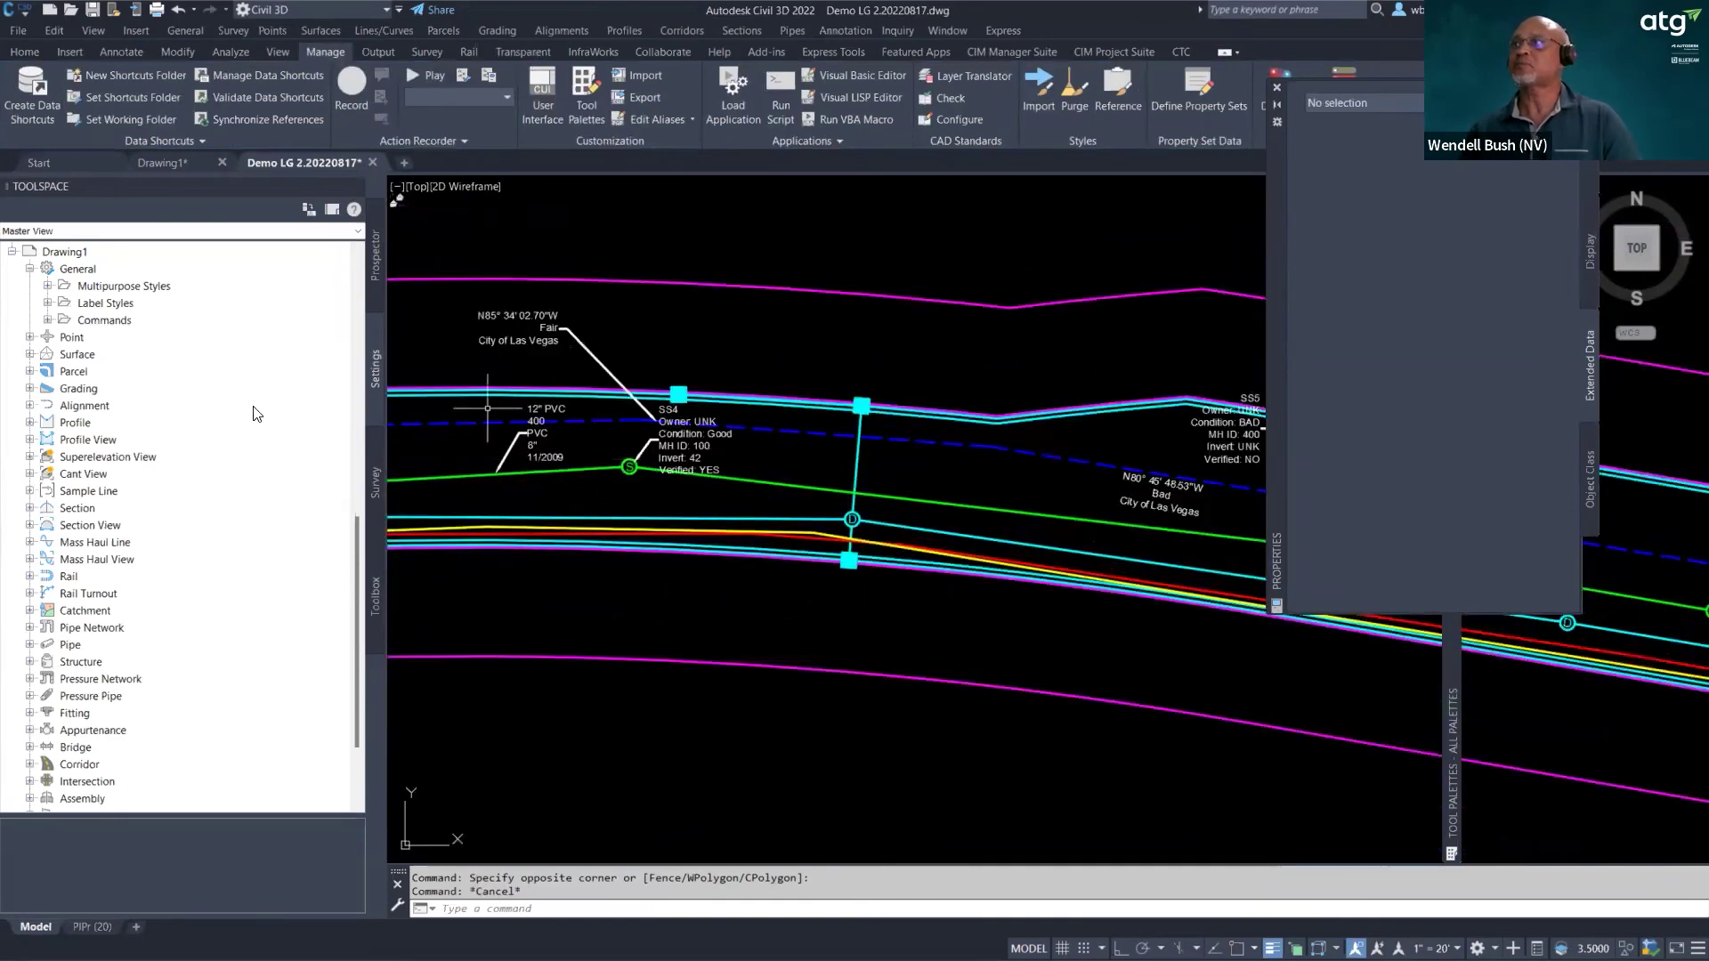
left_click(915, 500)
right_click(915, 499)
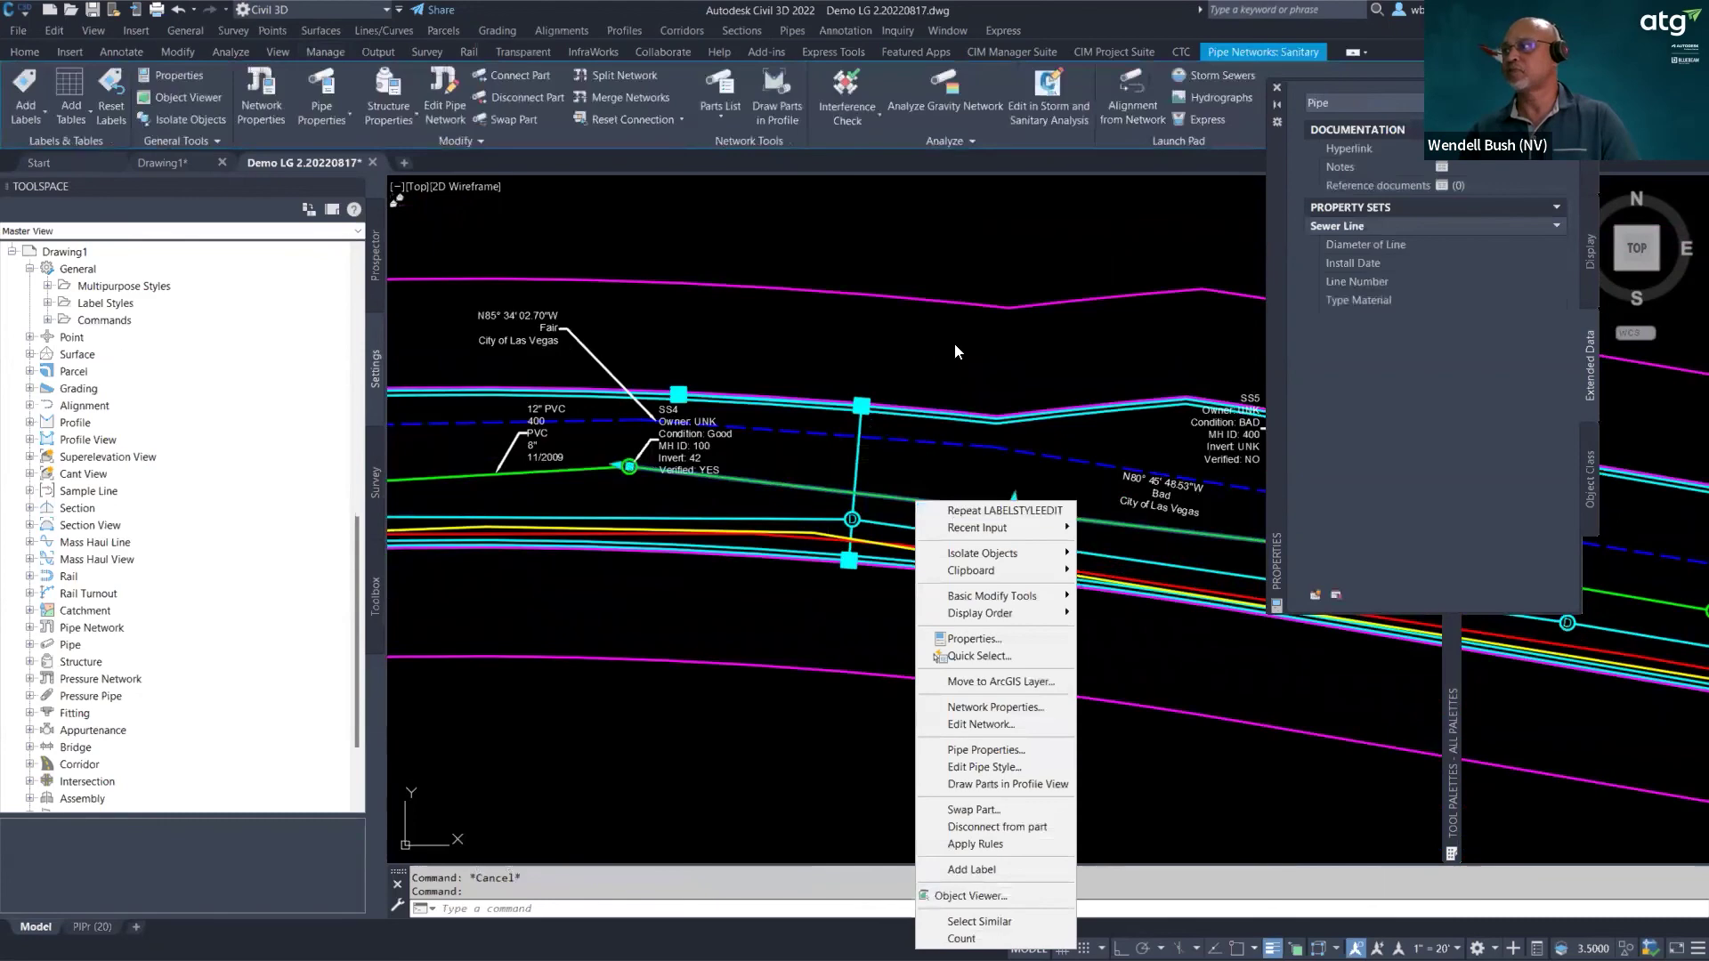
left_click(991, 870)
left_click(1011, 496)
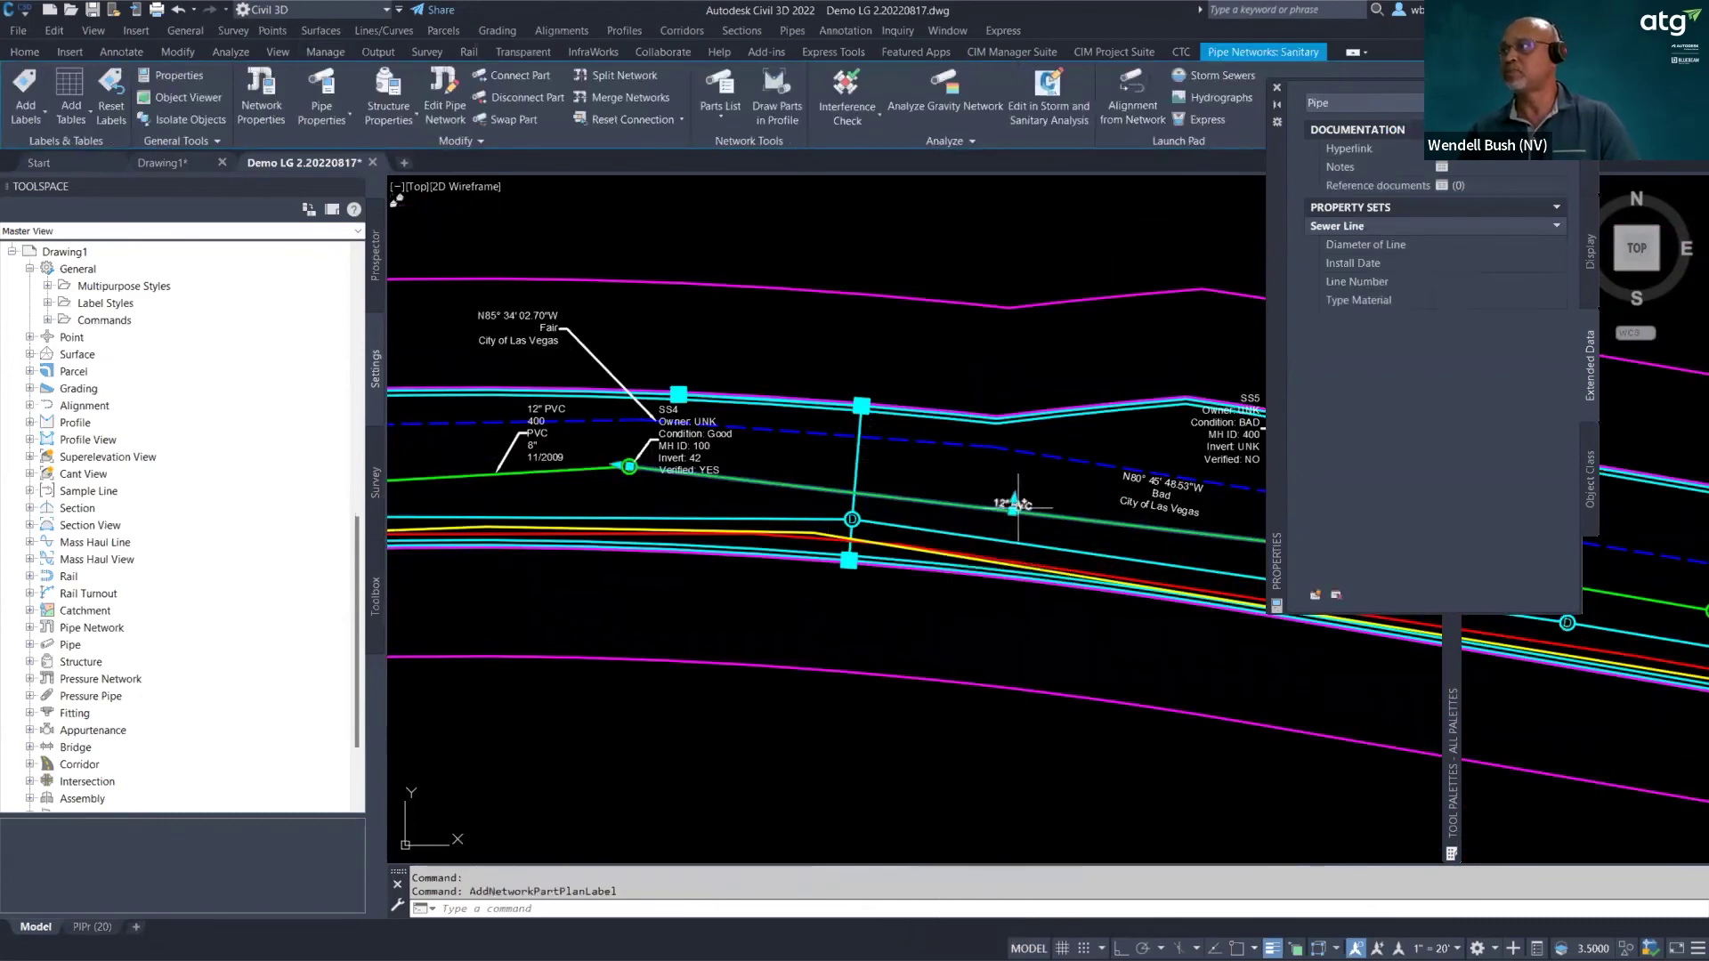
- Pull the new pipe label above the pipe so it has a leader, and close the Properties palette
scroll(1015, 497, "up", 3)
left_click(1021, 500)
left_click(1003, 507)
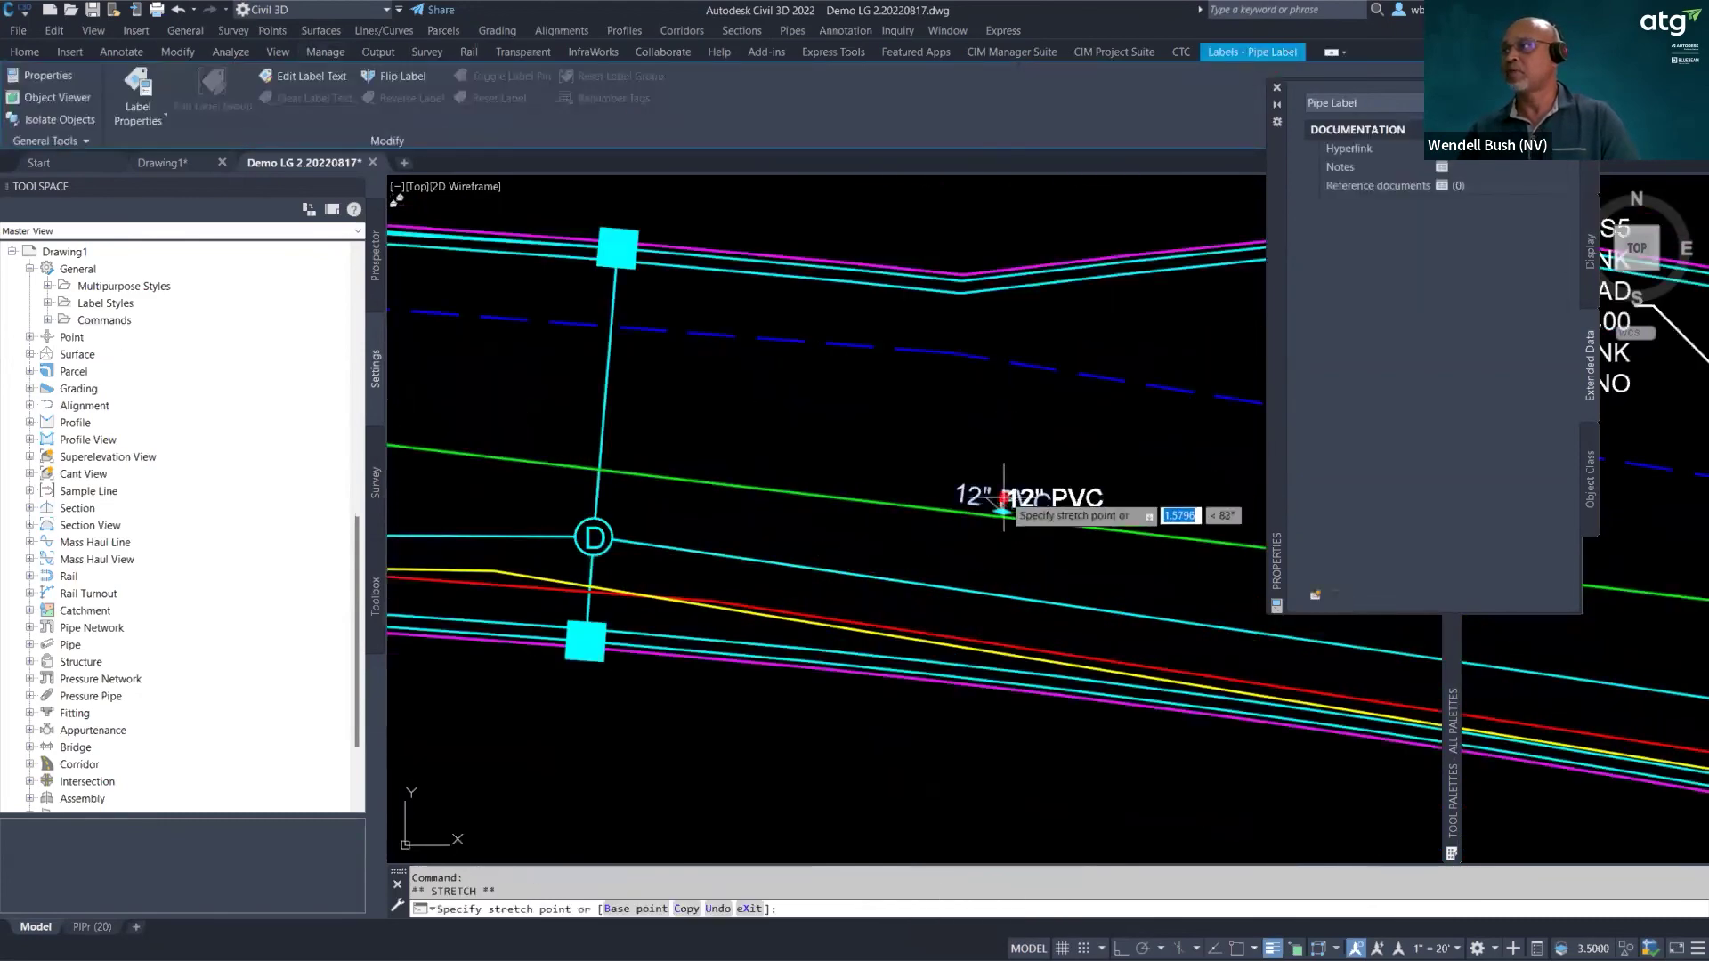
scroll(1001, 508, "down", 3)
middle_click_drag(853, 521, 1015, 567)
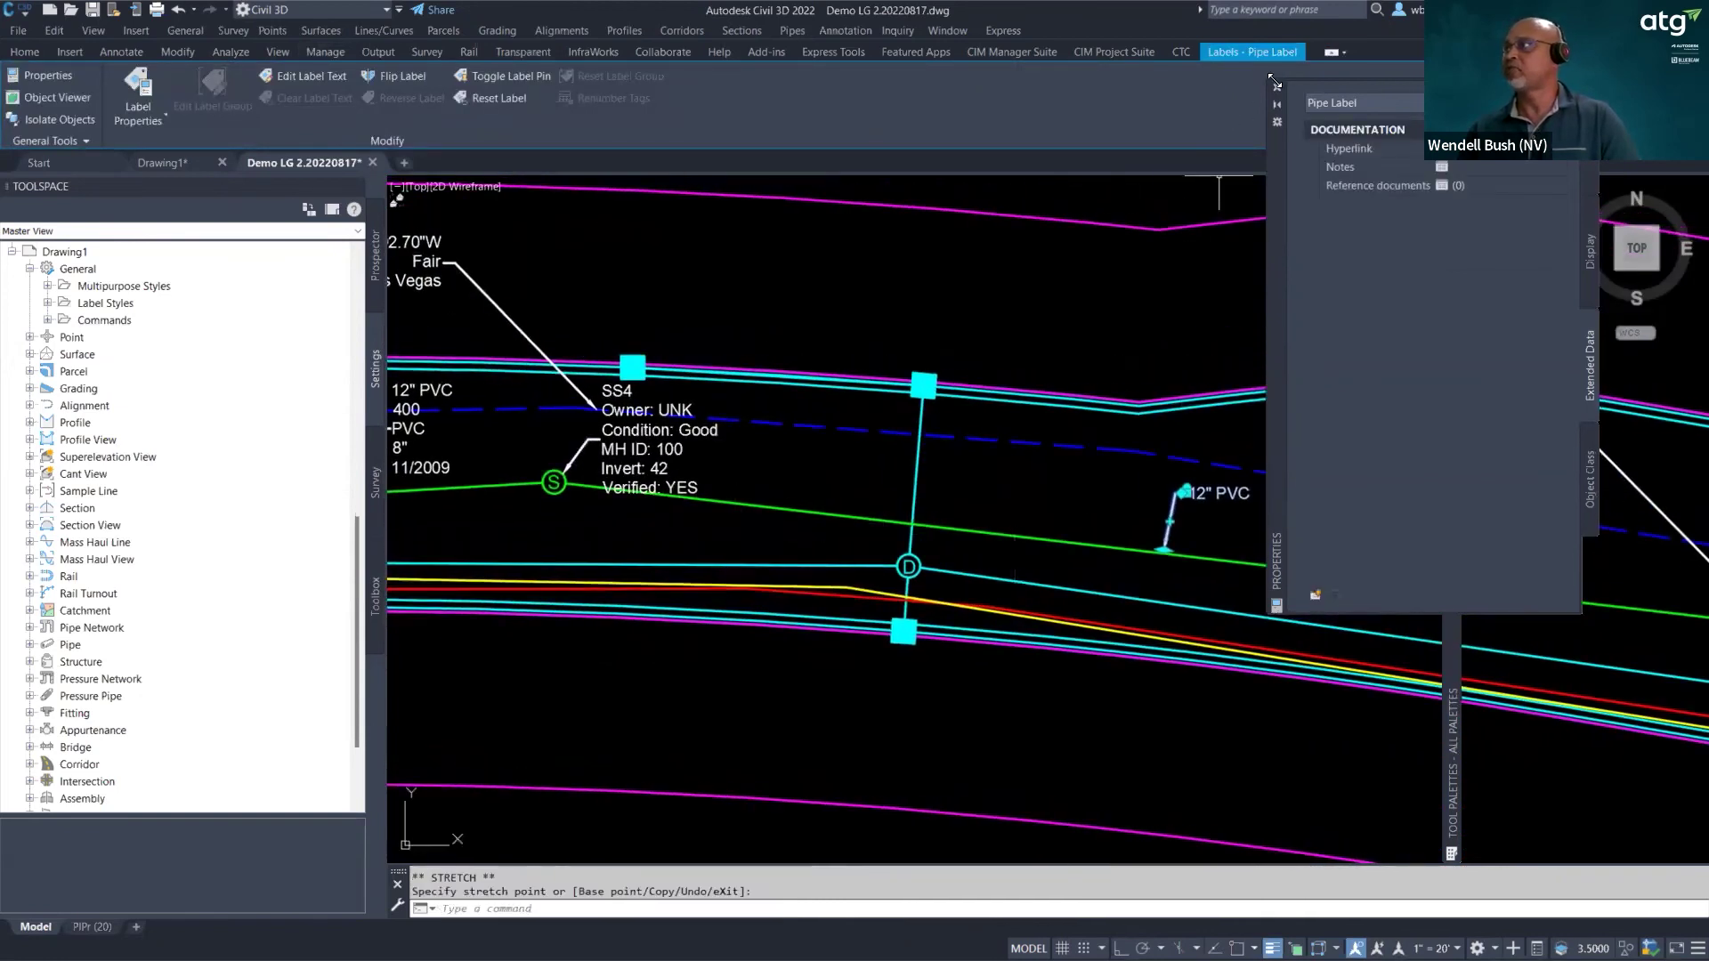
left_click(1277, 87)
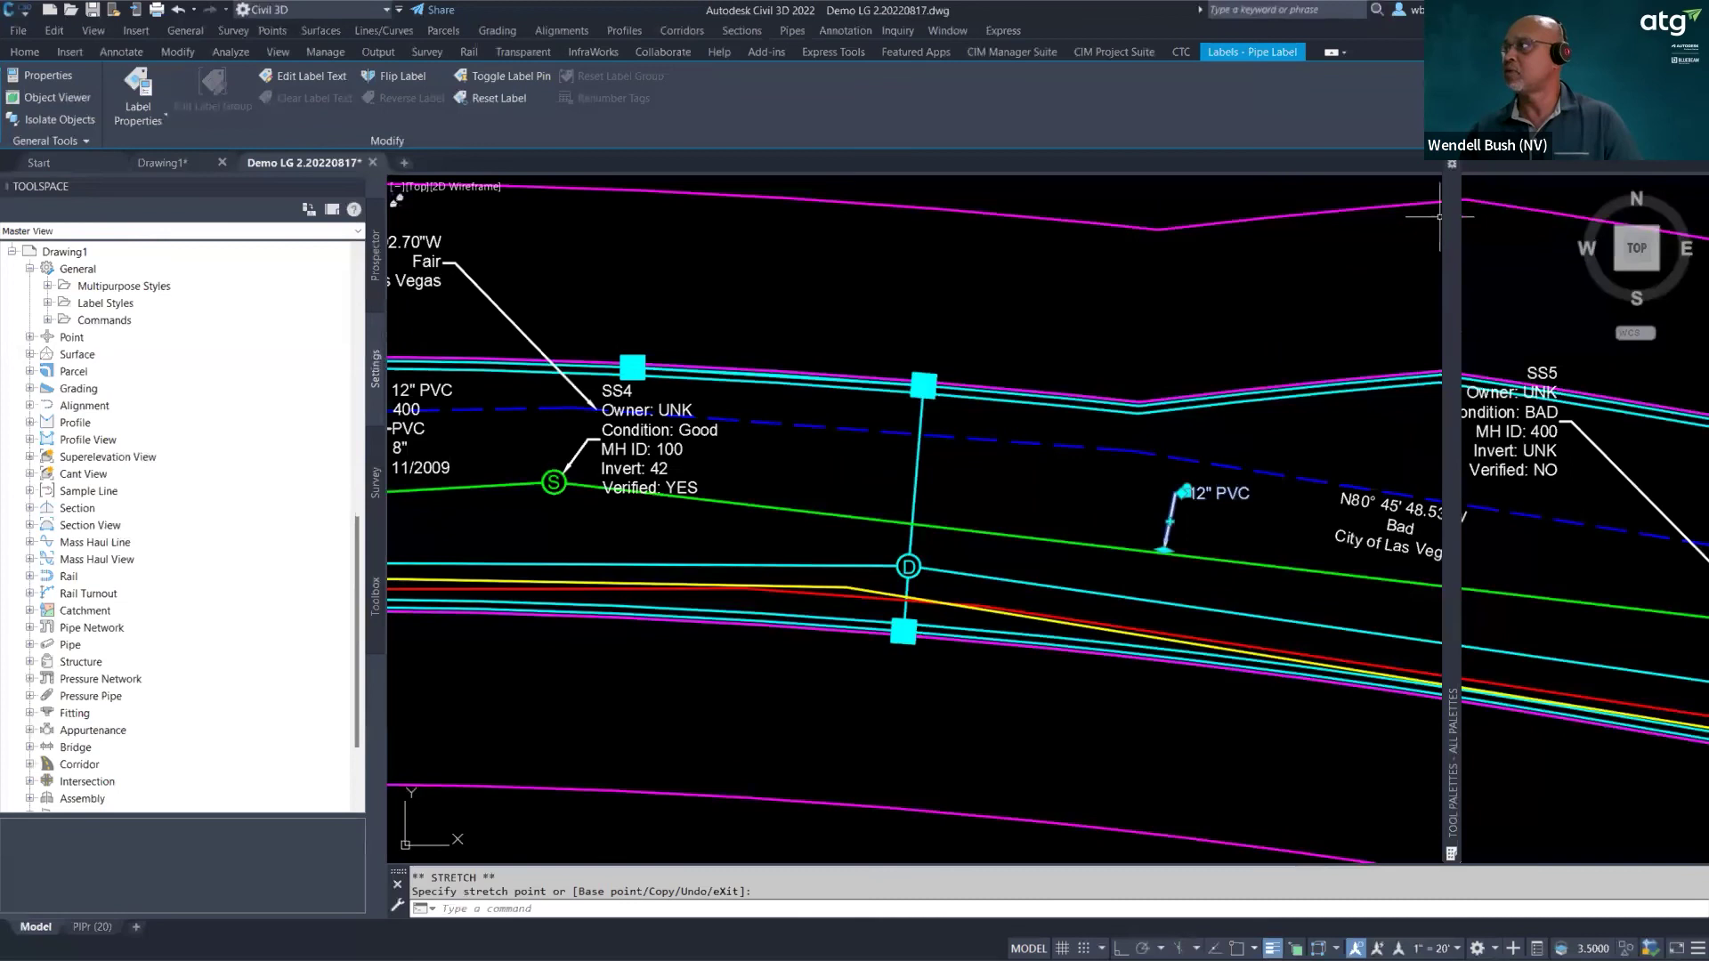
mouse_move(1454, 169)
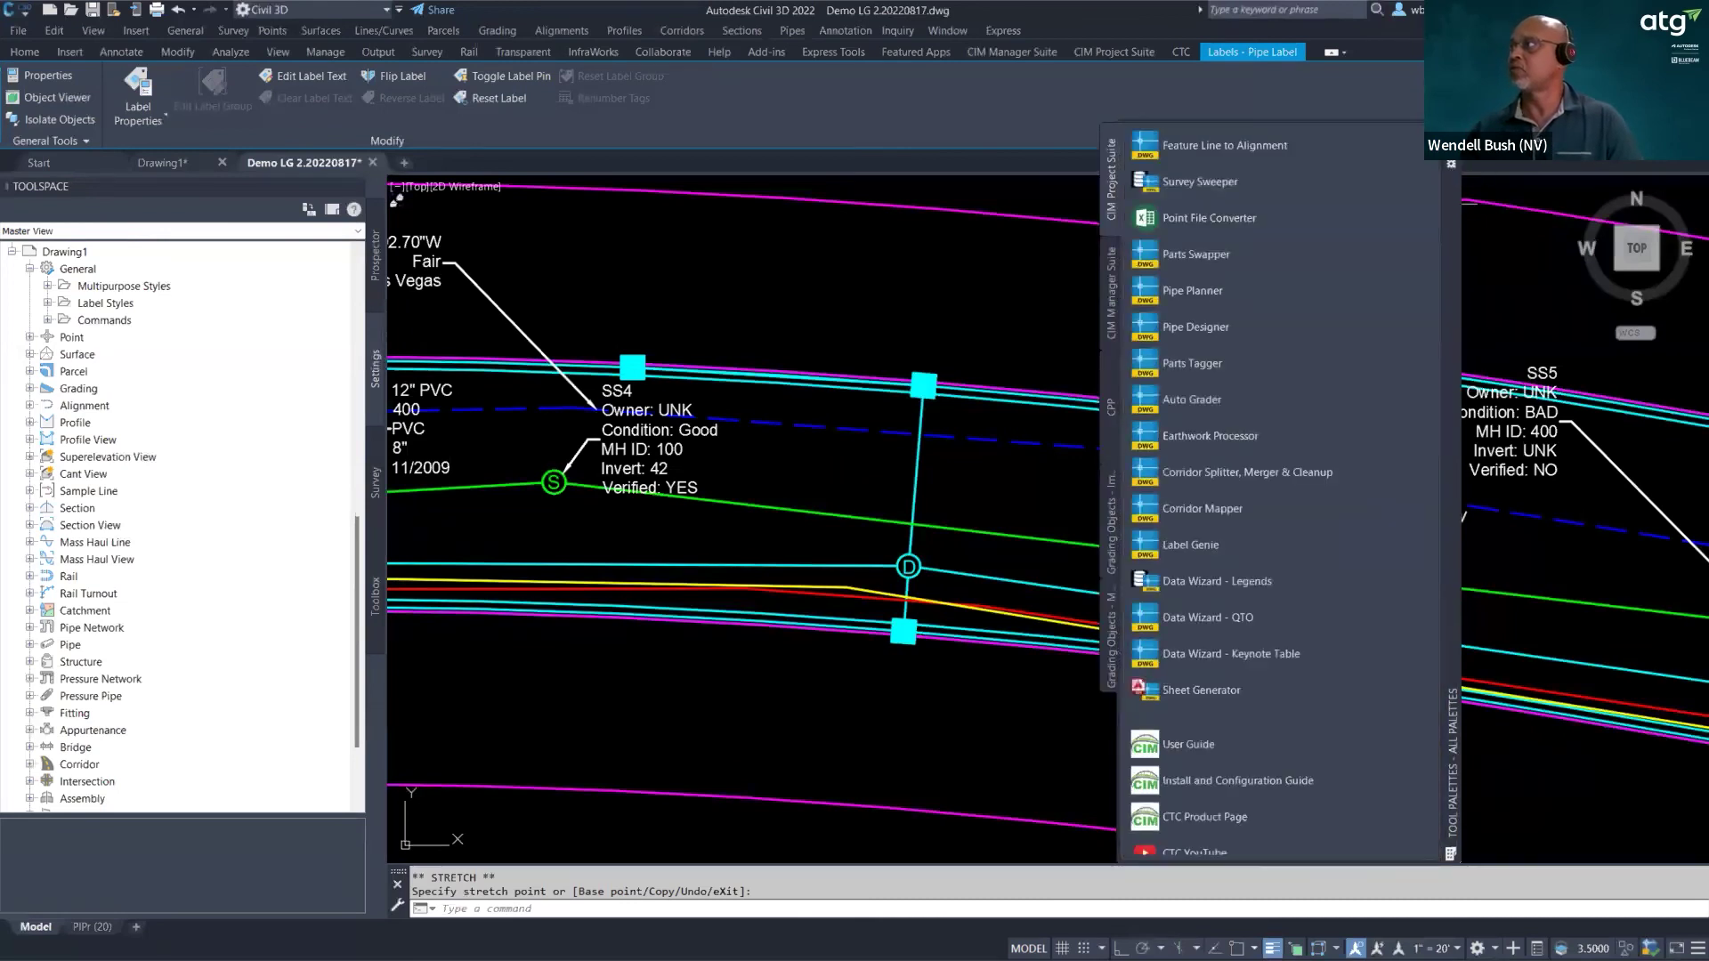
key("Escape")
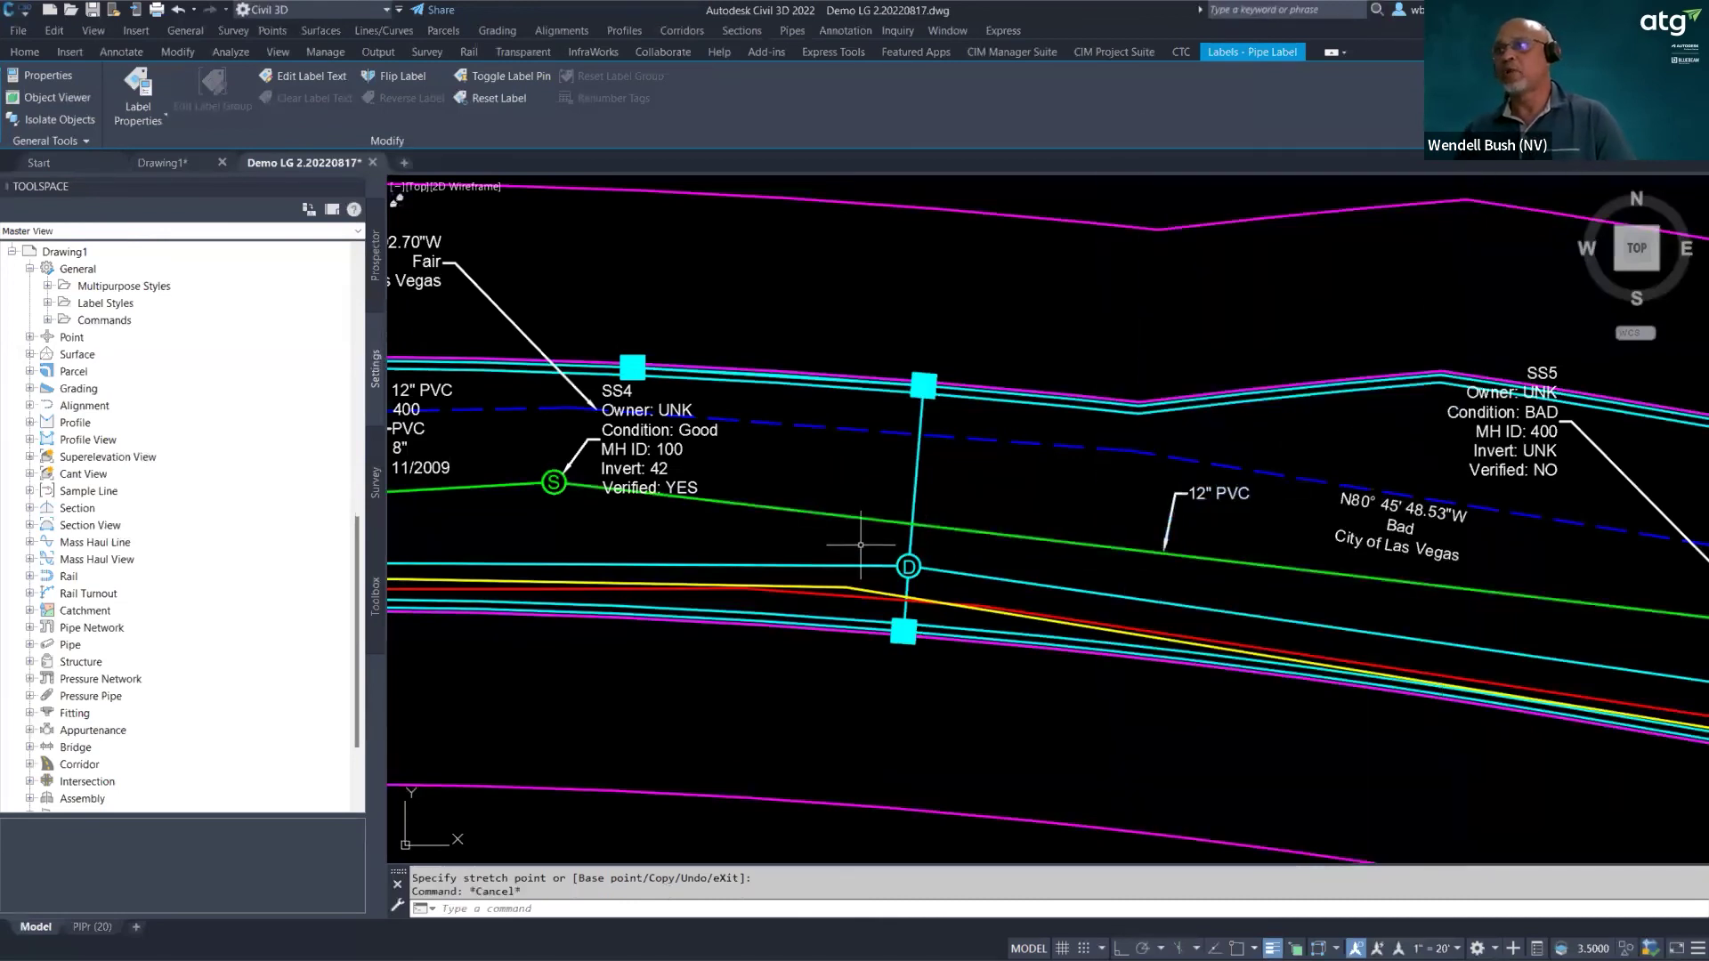
- Review the drawing's list of property set definitions, then leave it without changes
scroll(873, 549, "down", 2)
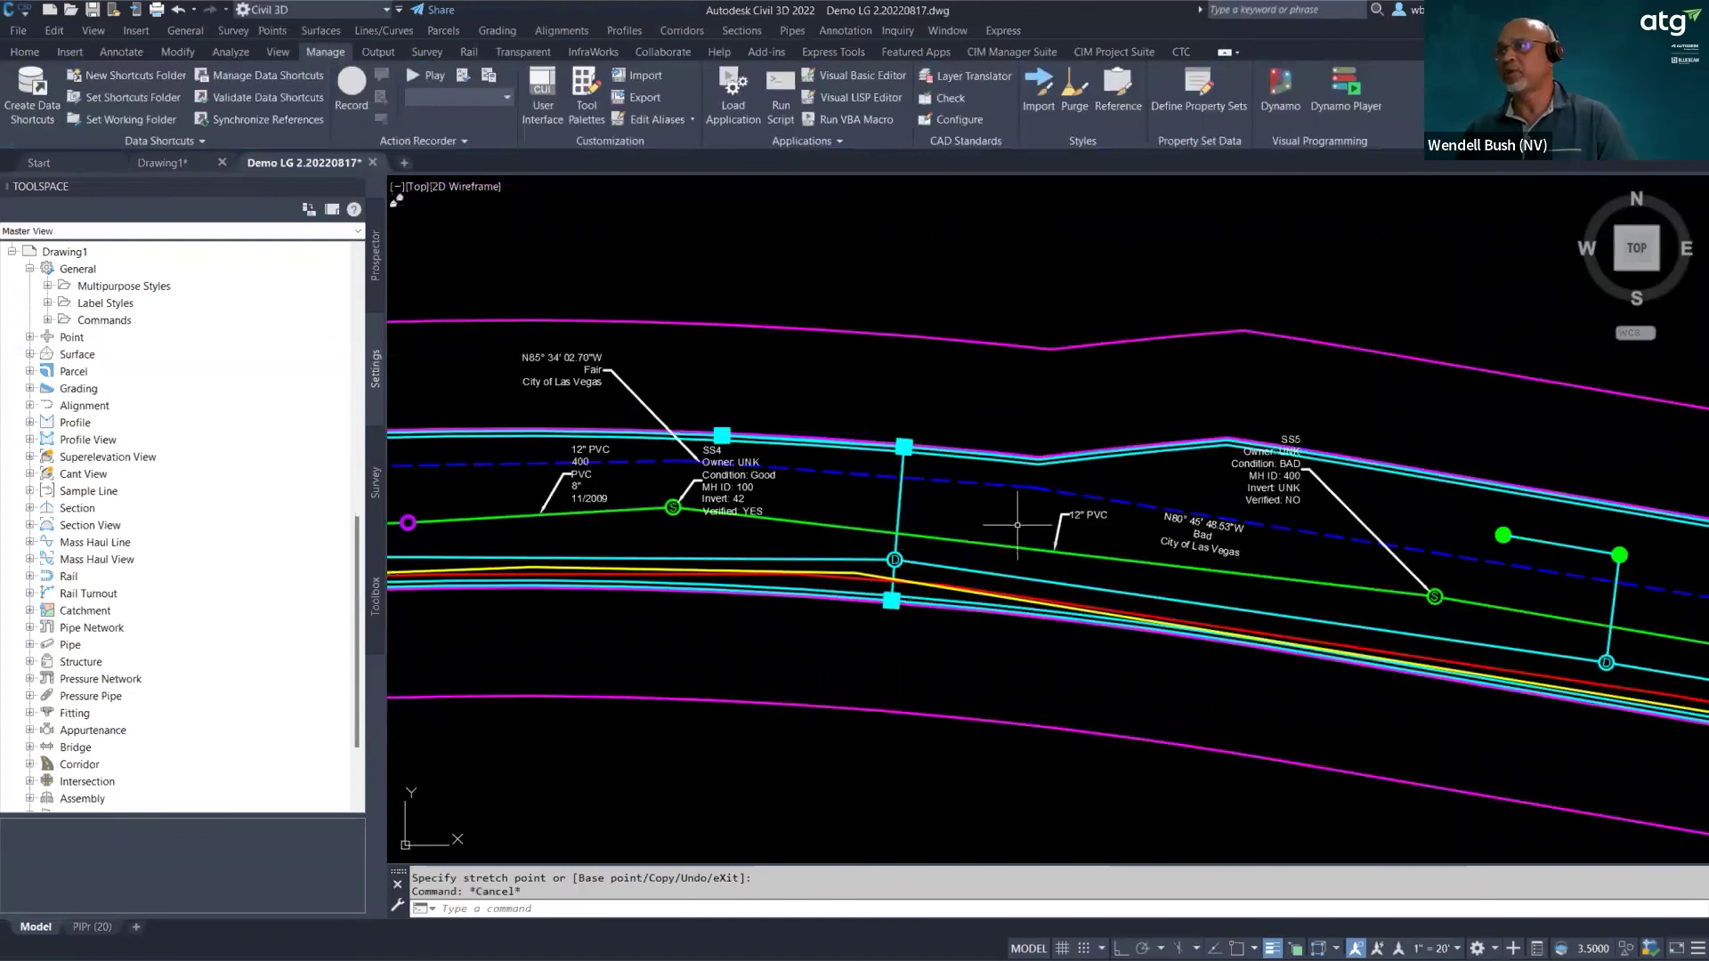
scroll(605, 485, "up", 2)
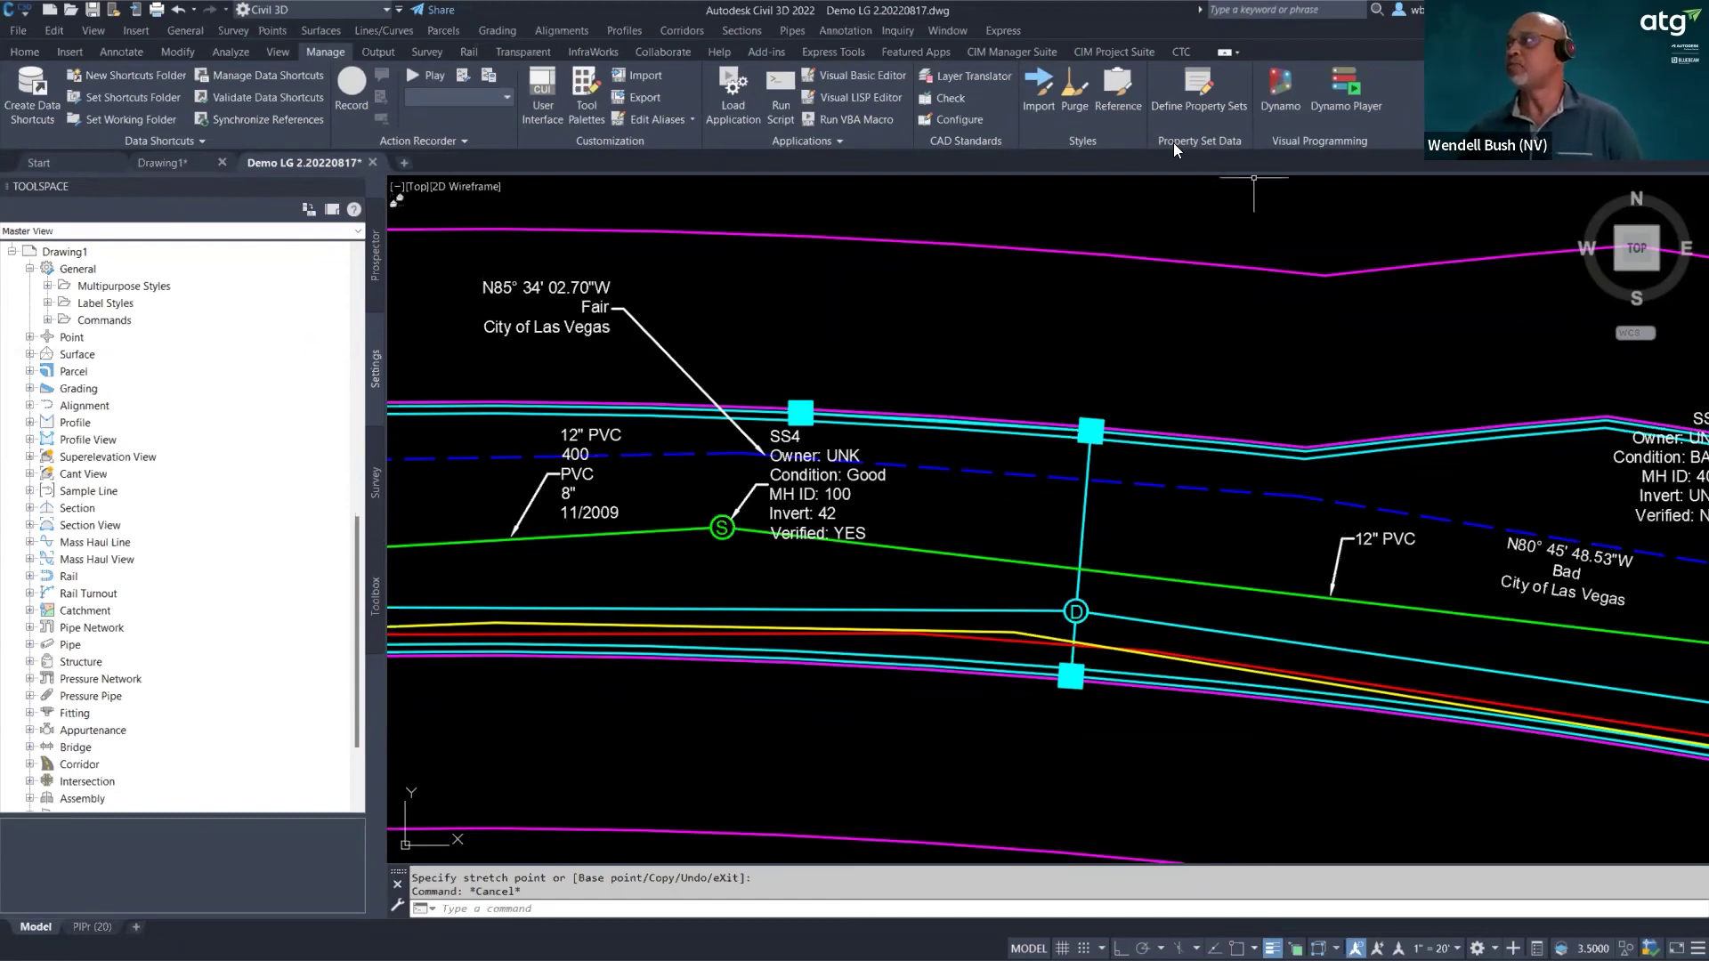
left_click(1200, 91)
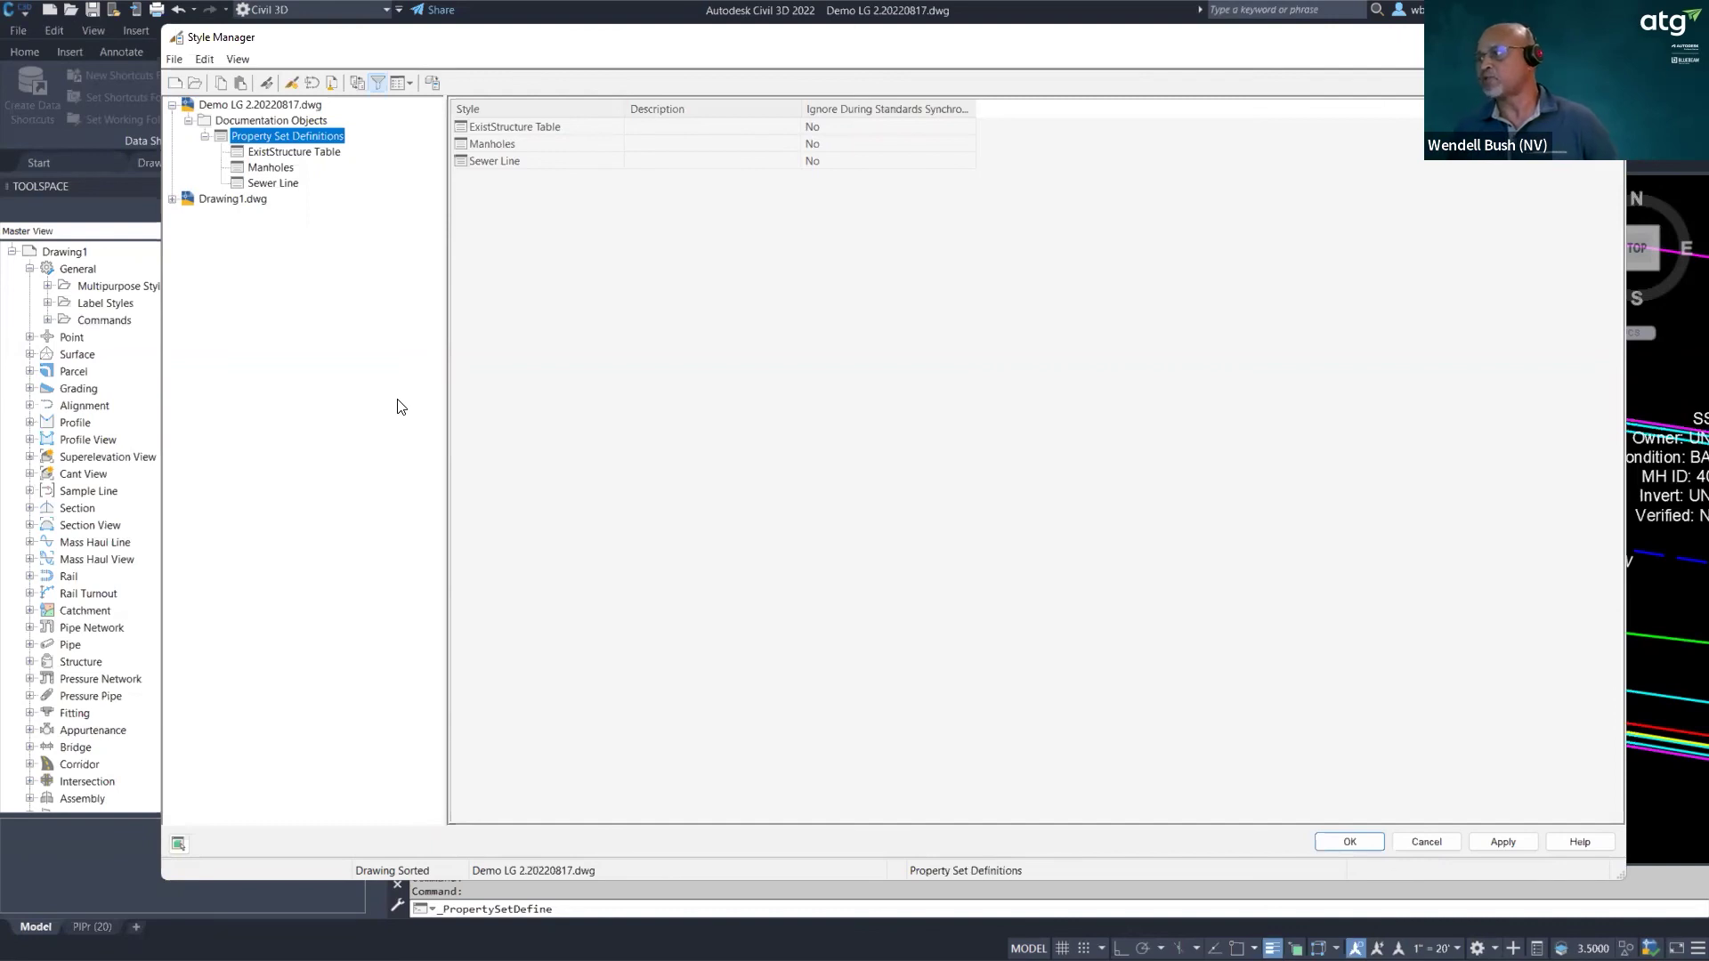
left_click(1431, 842)
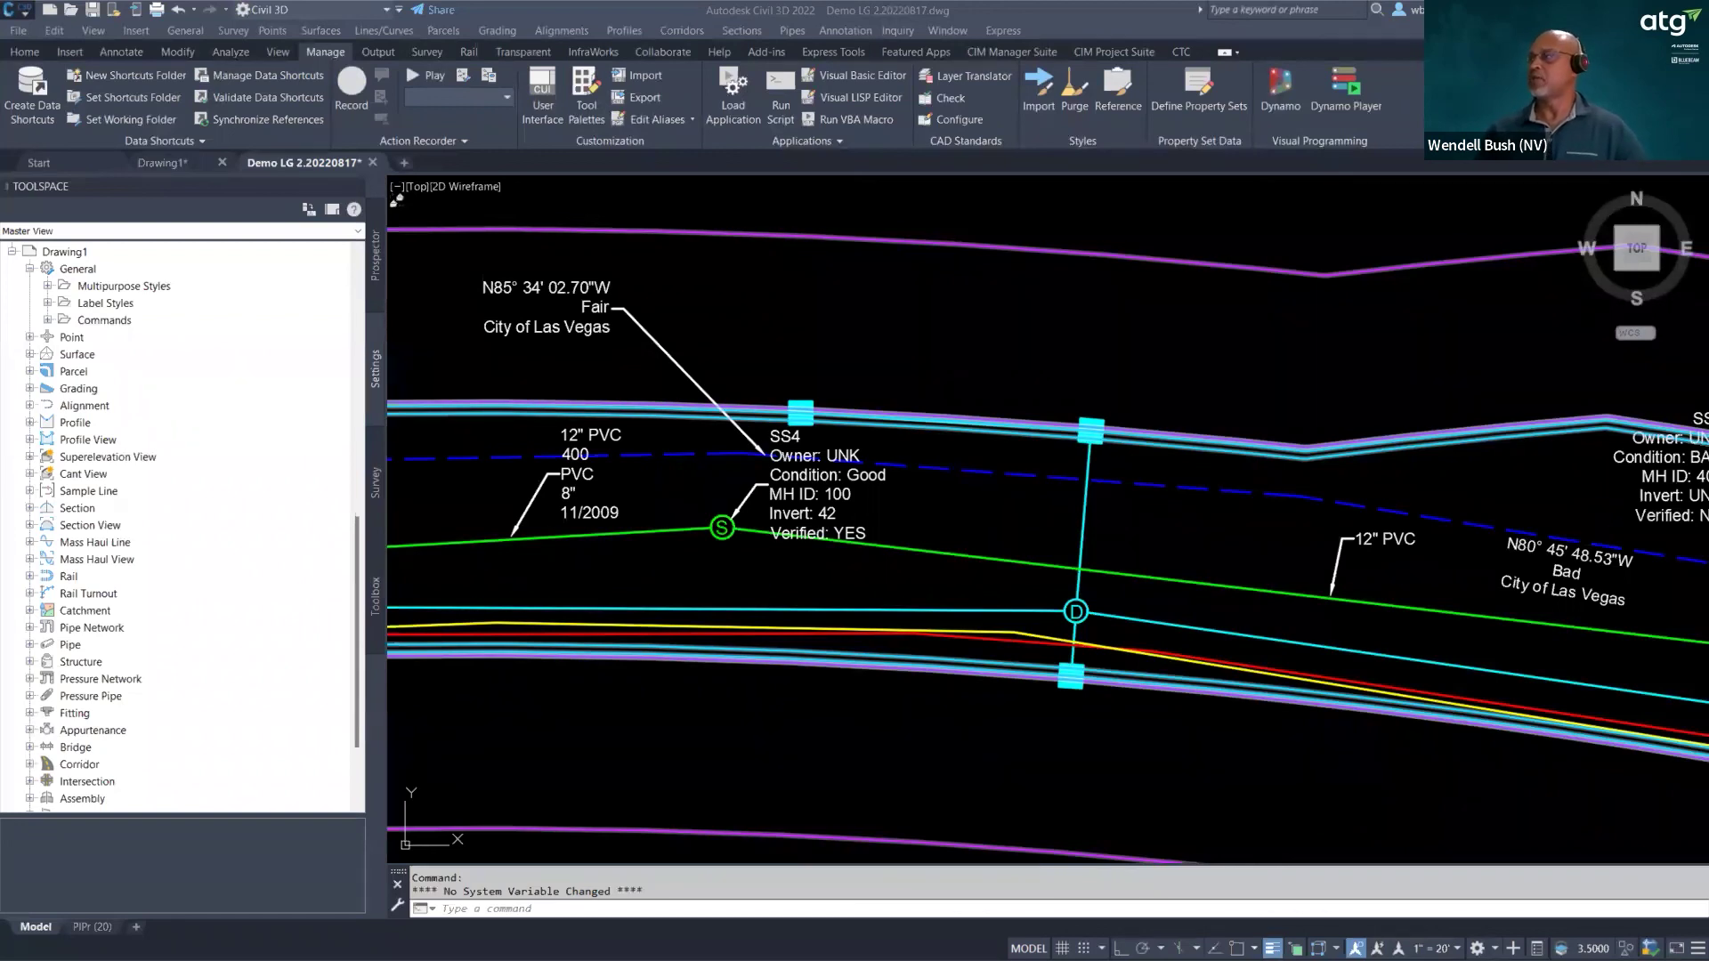
- Examine which object types the ExistStructure Table property set definition applies to, then leave without changes
left_click(1203, 107)
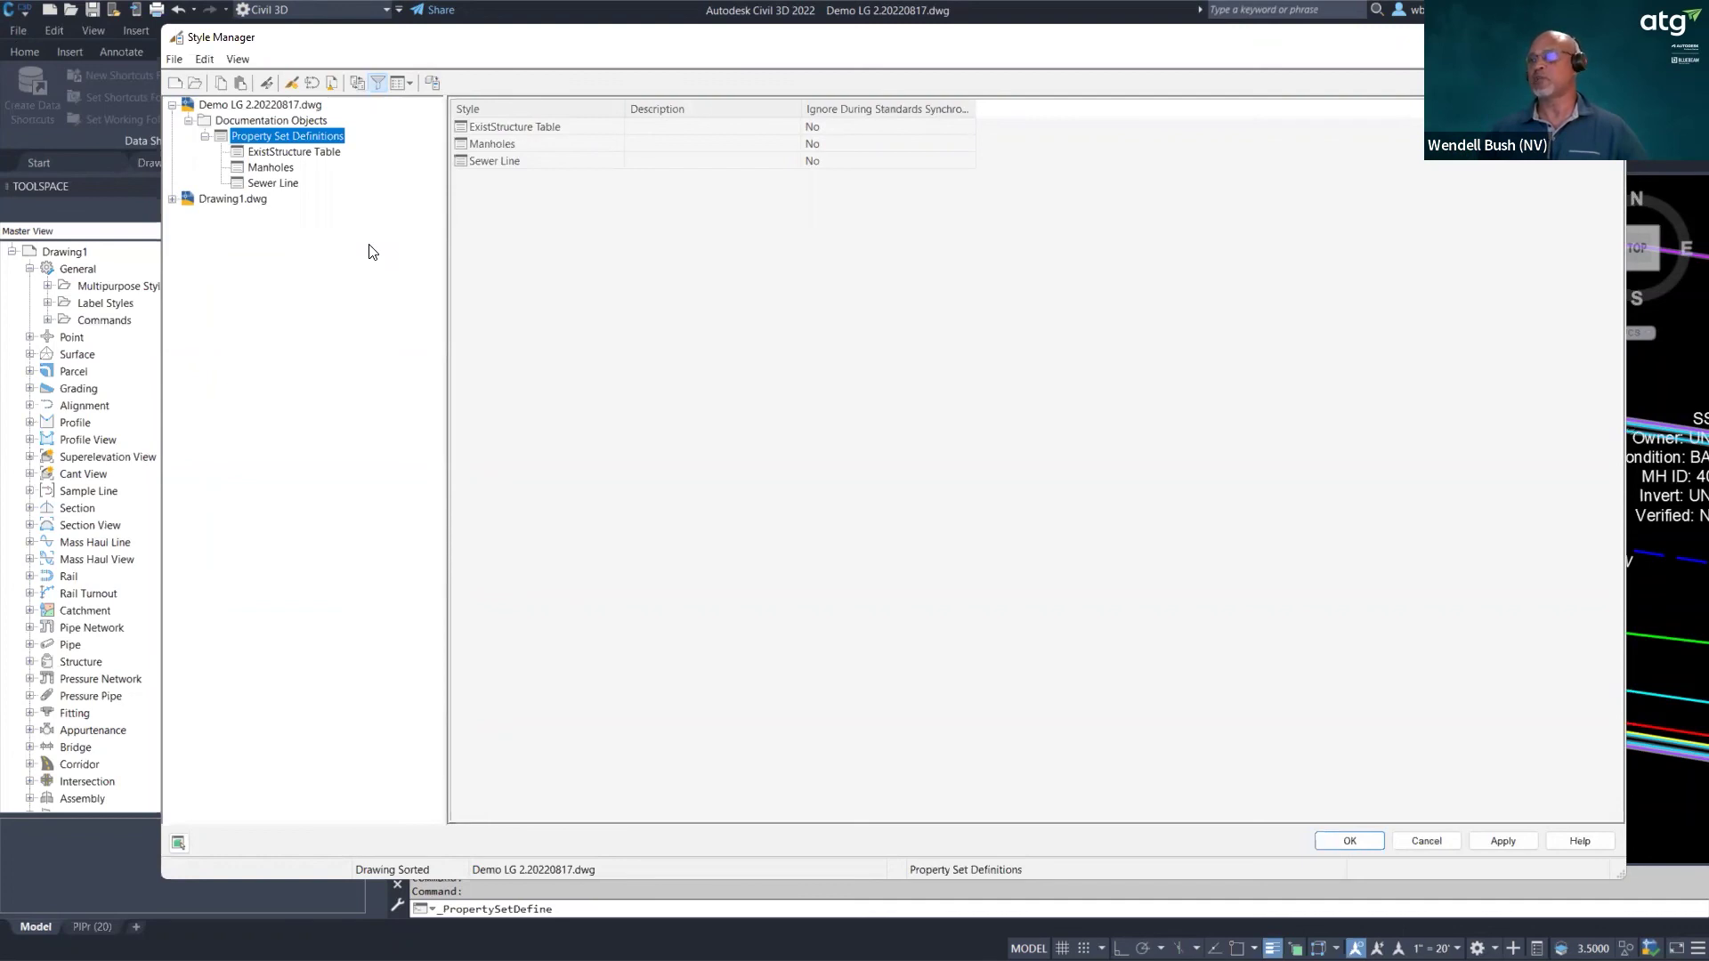
left_click(336, 148)
left_click(523, 110)
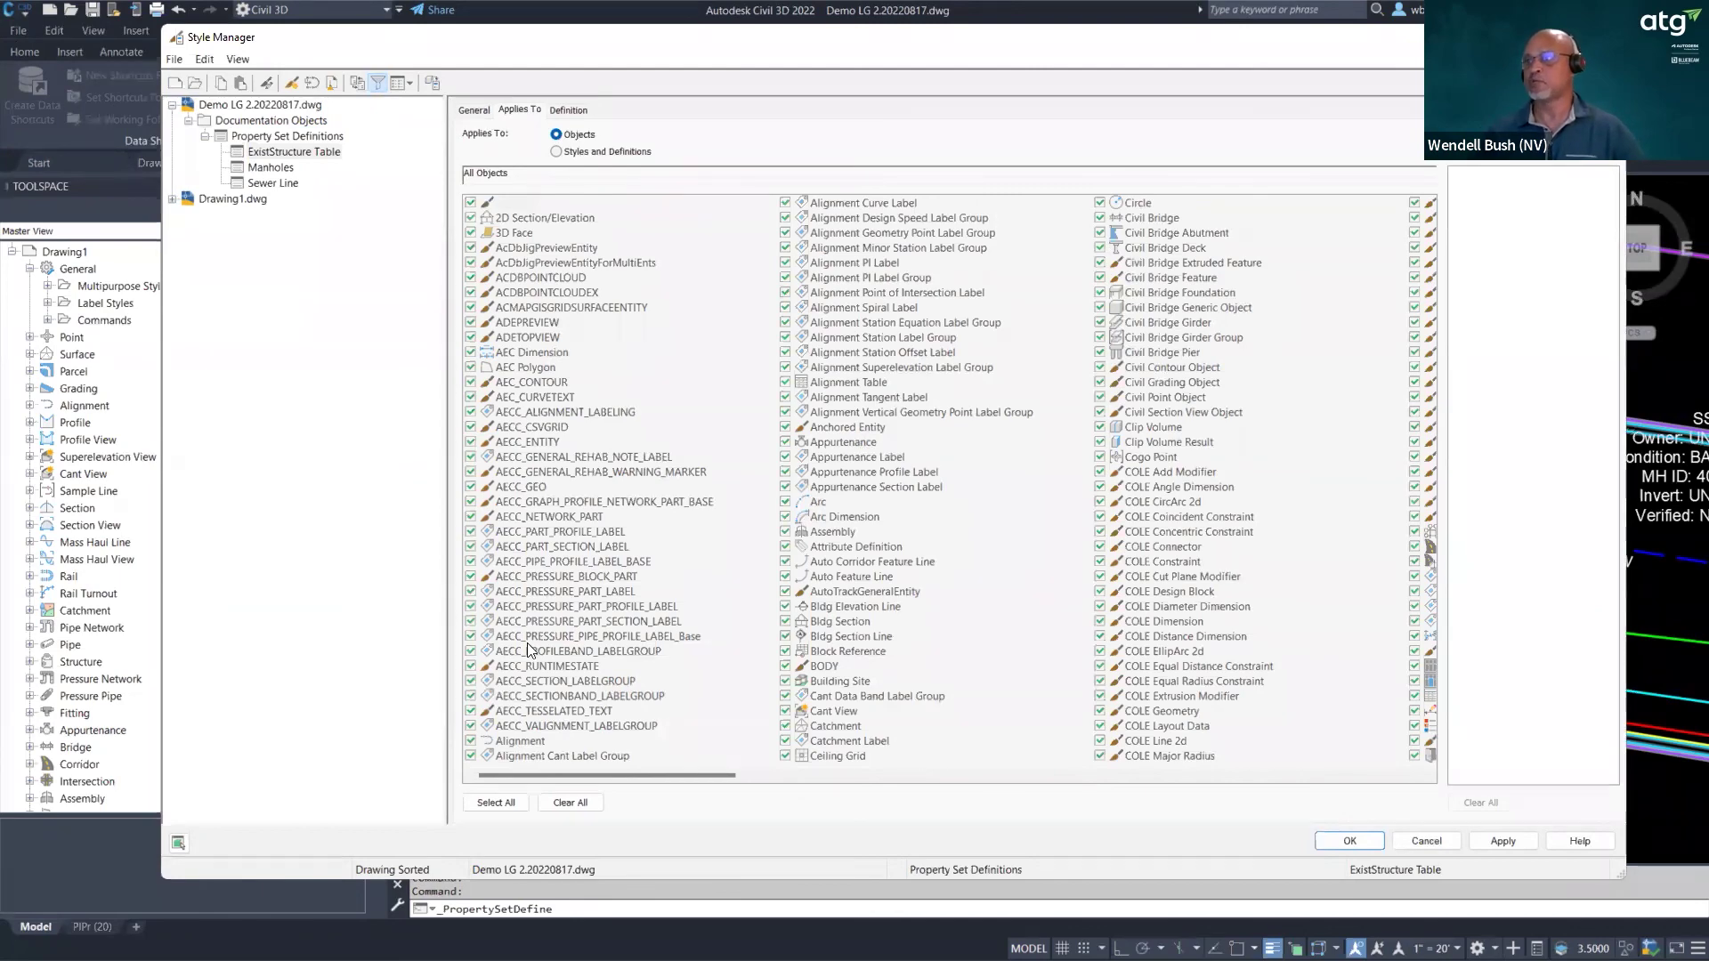
left_click_drag(707, 776, 805, 756)
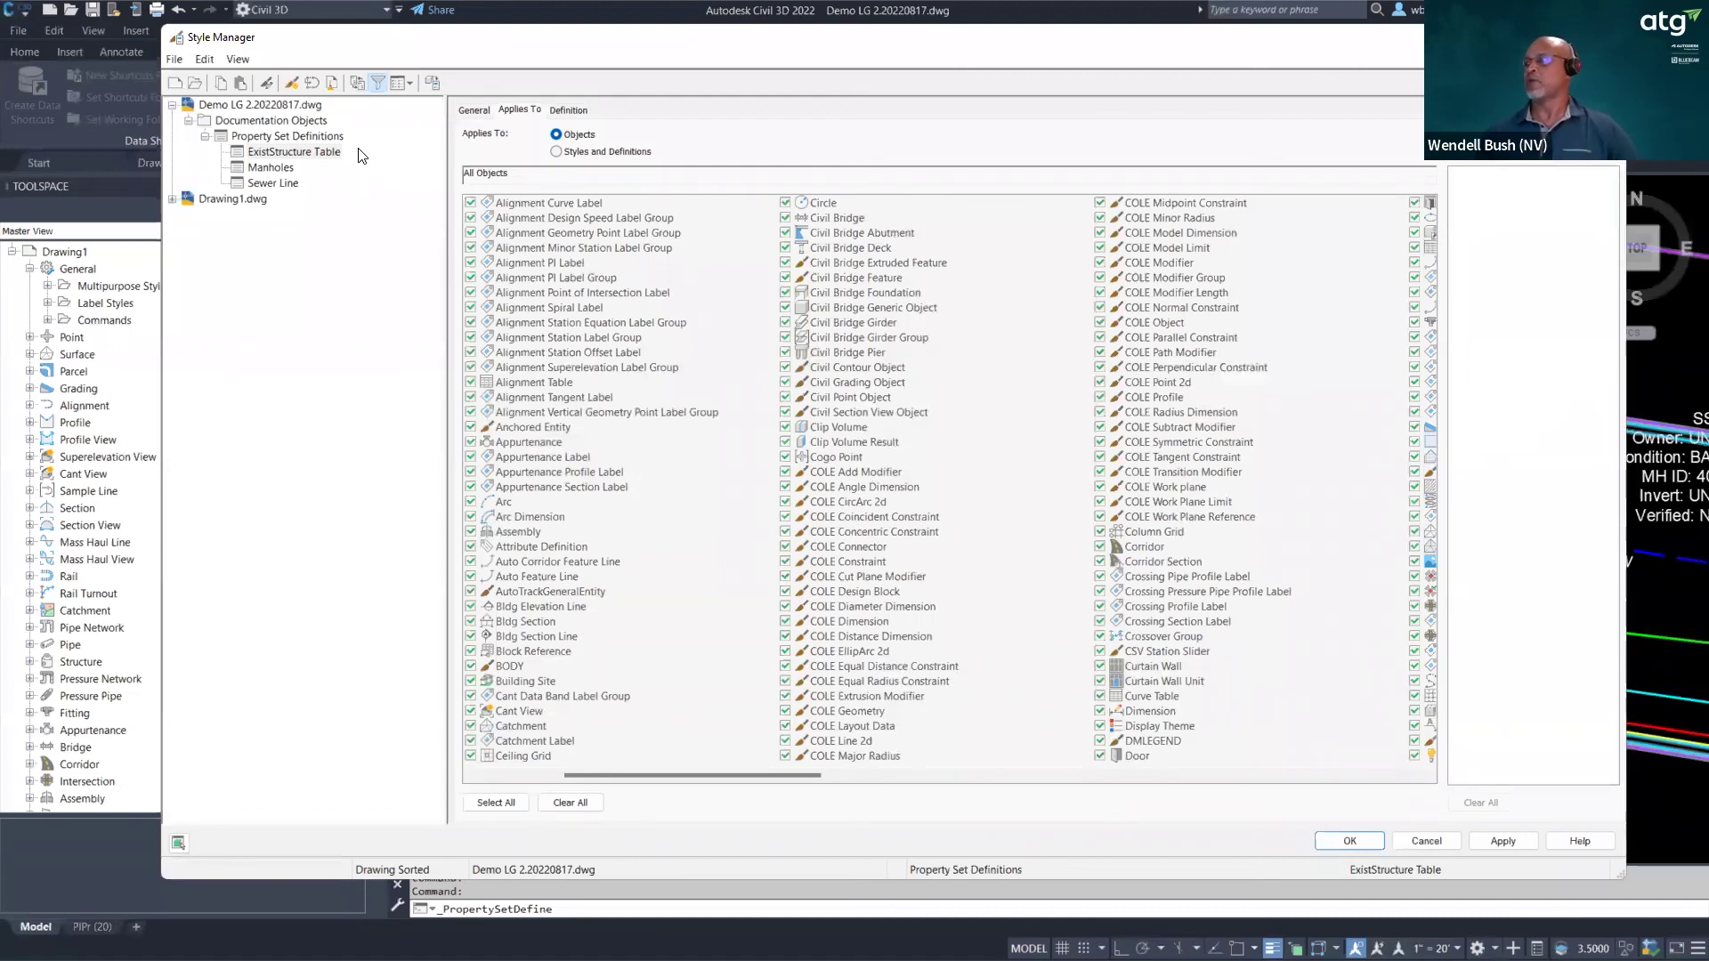
left_click(1427, 842)
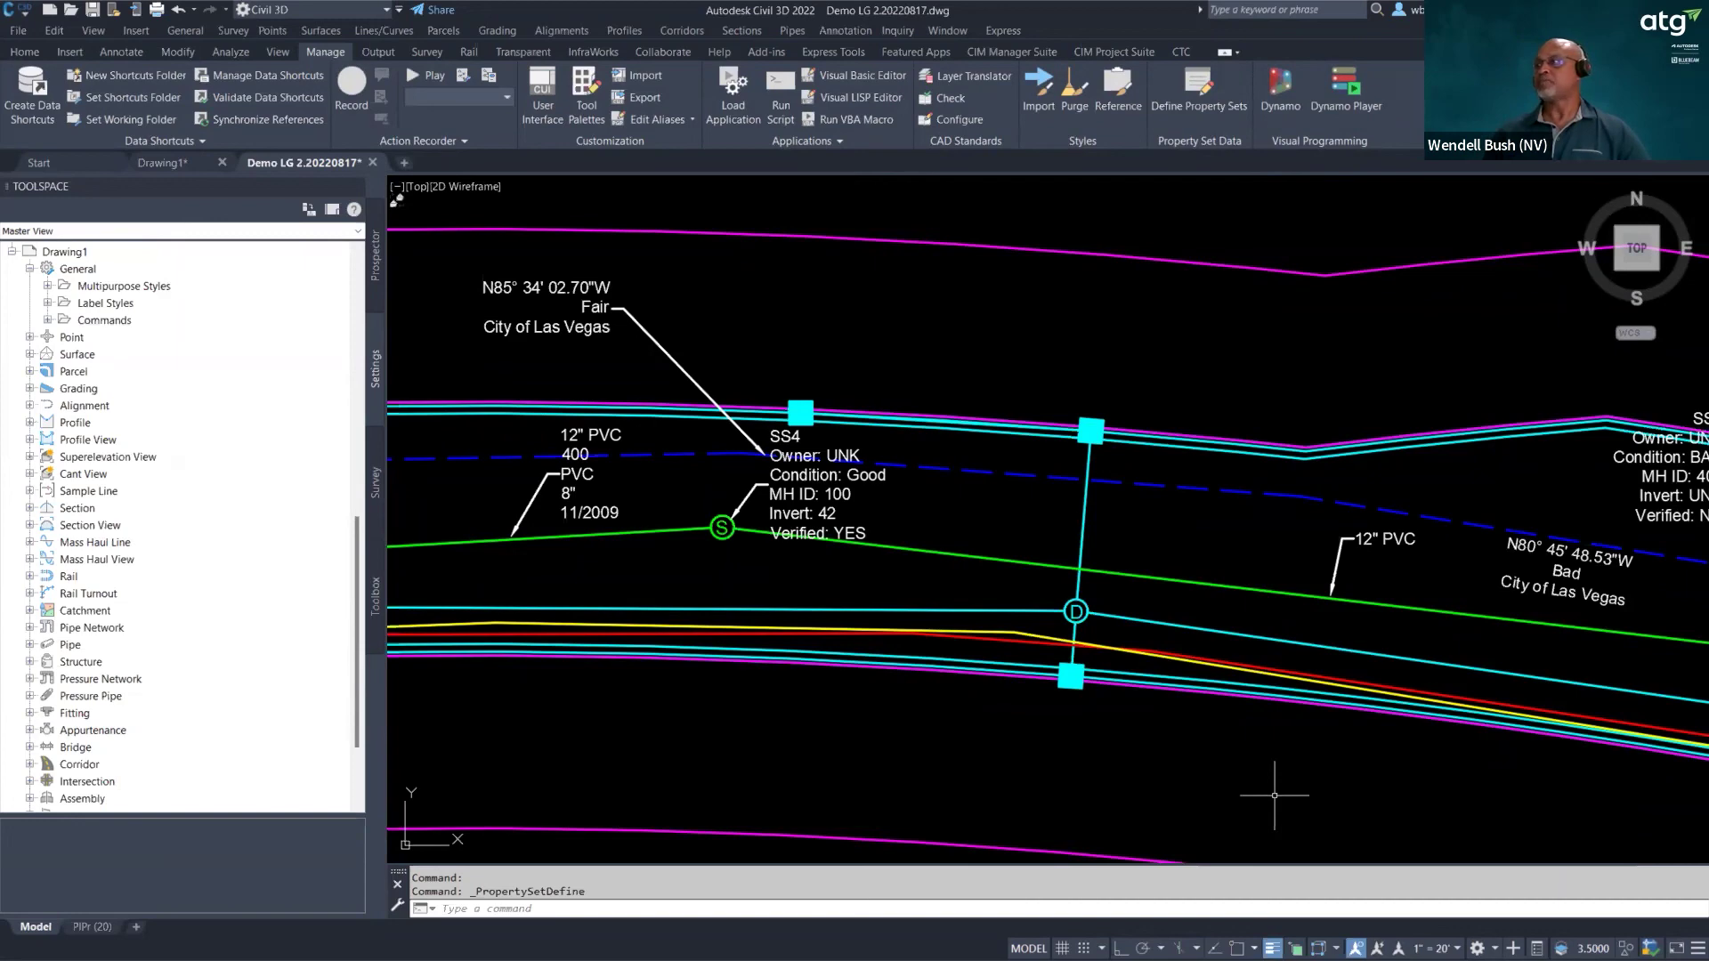
scroll(1049, 491, "up", 2)
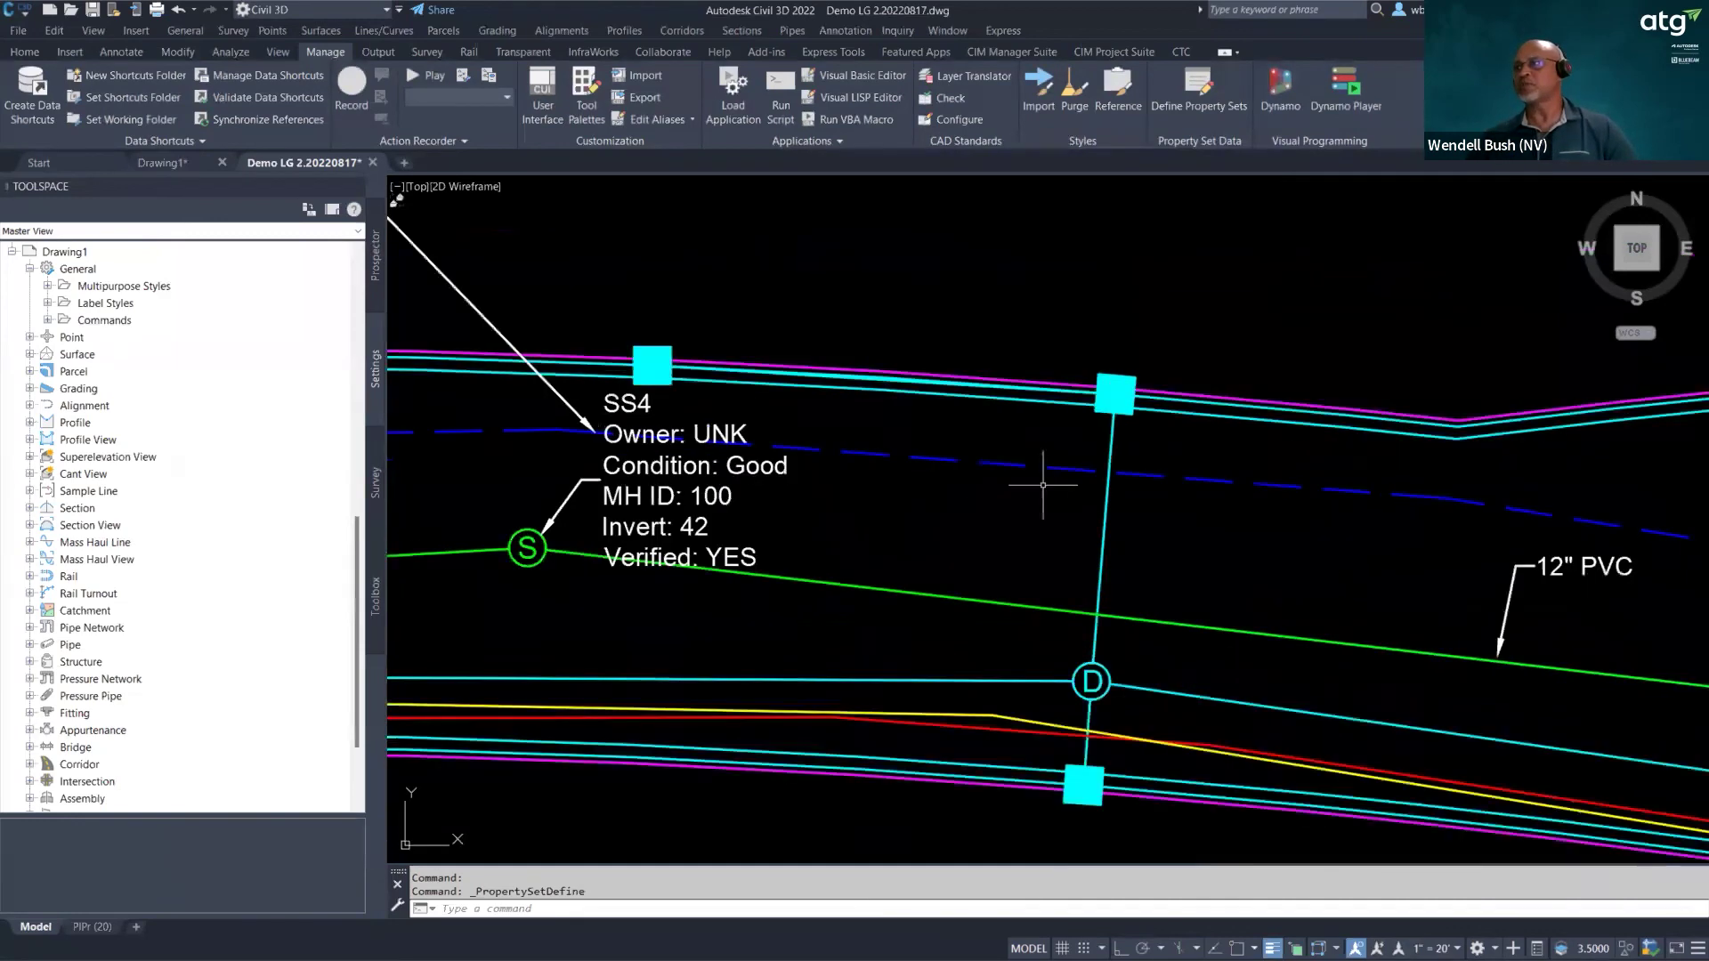
scroll(1043, 486, "down", 3)
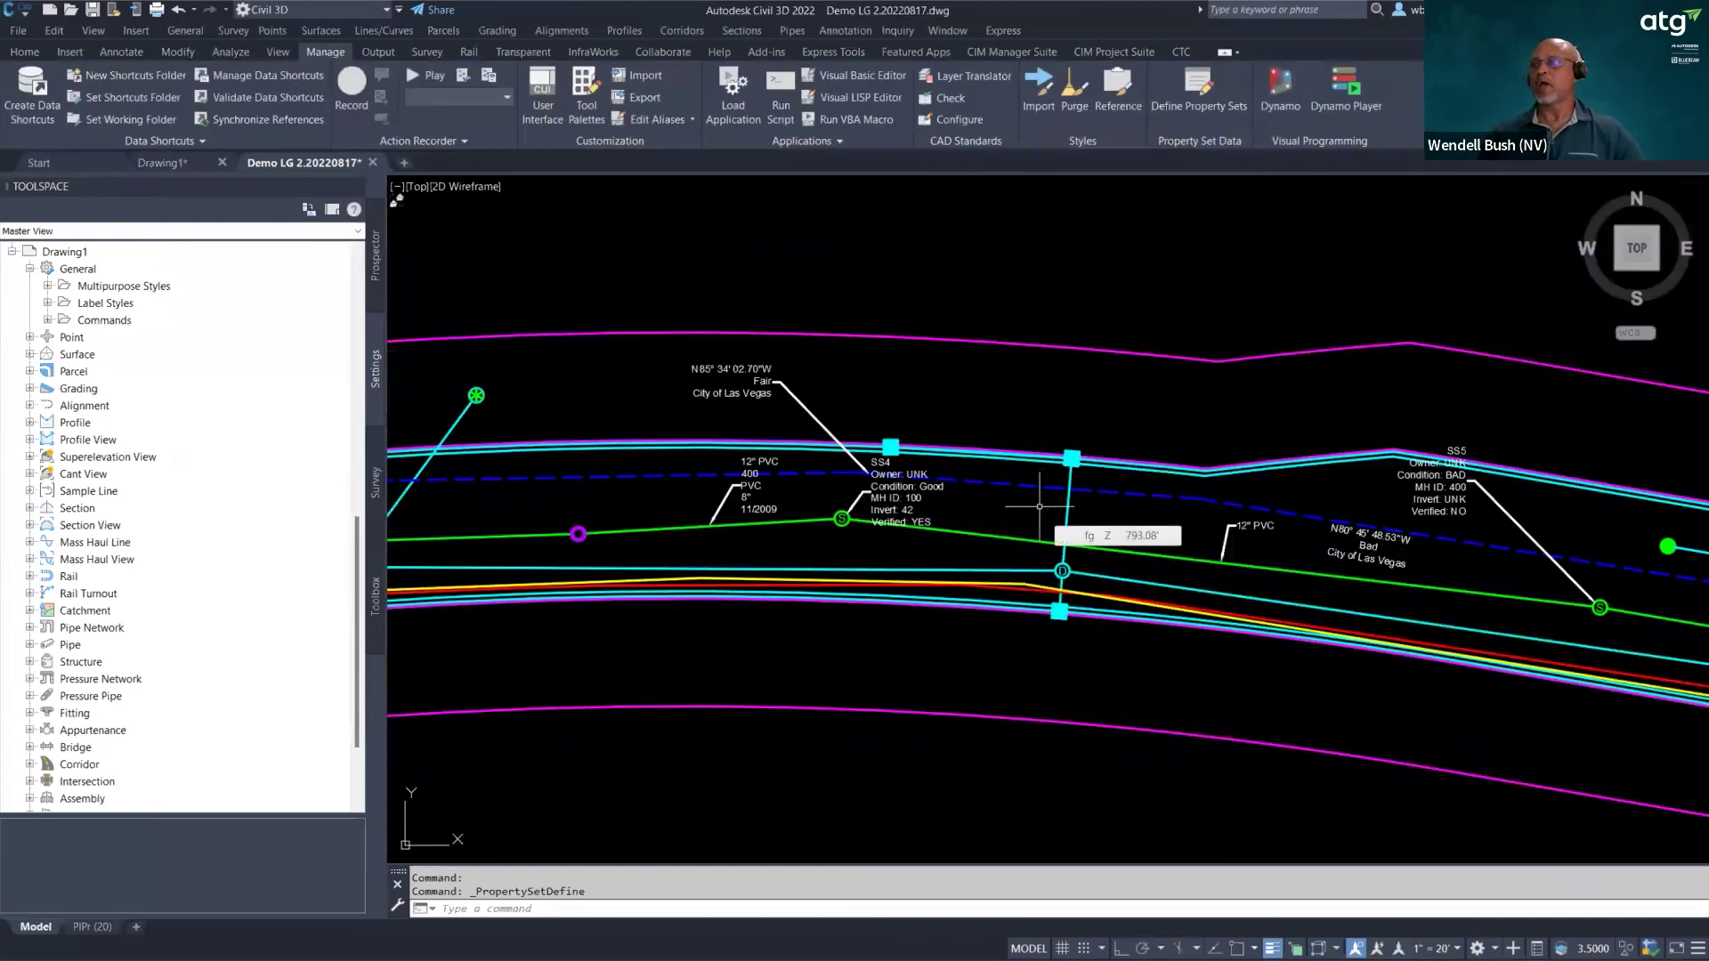